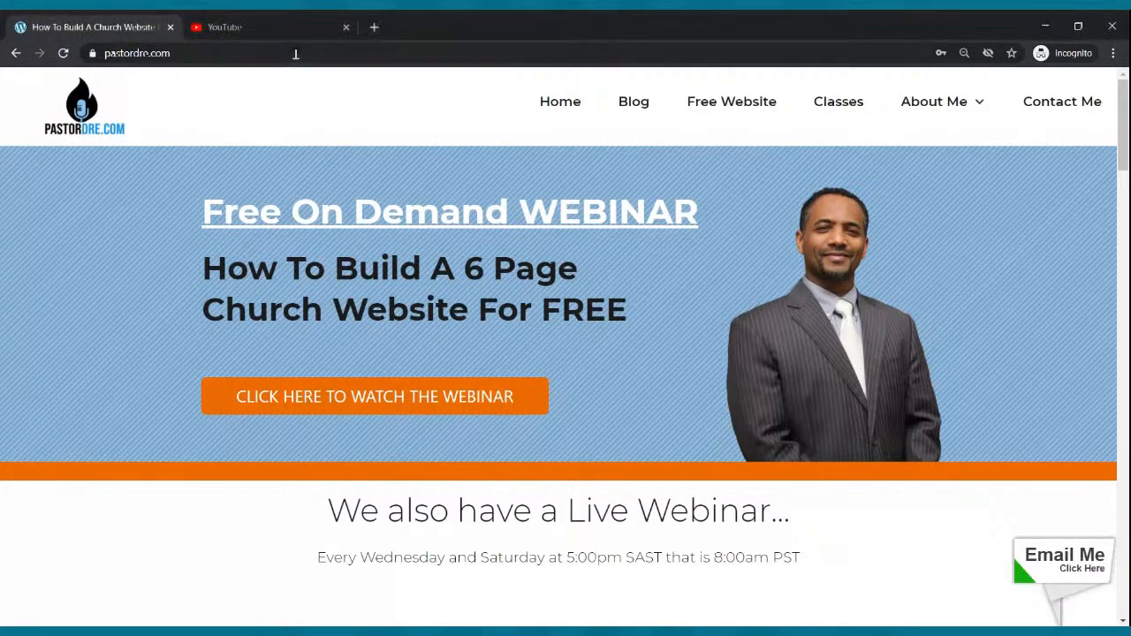
# Step: Open the example church site mycoolchurch.siterubix.com in a new browser tab
pyautogui.click(374, 27)
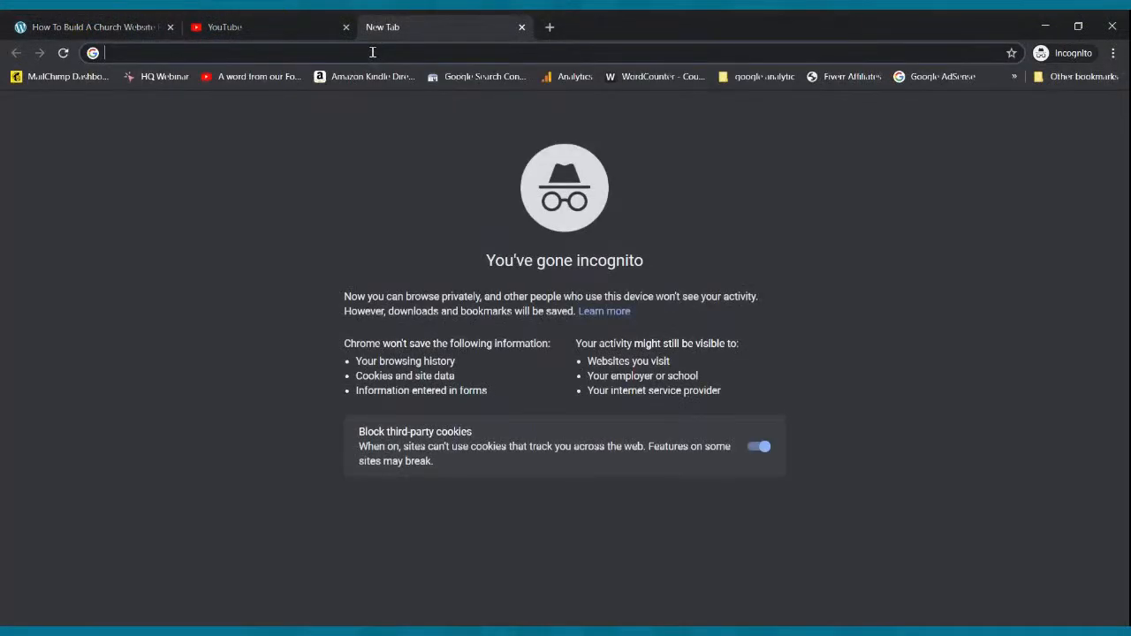
pyautogui.write('mycoo')
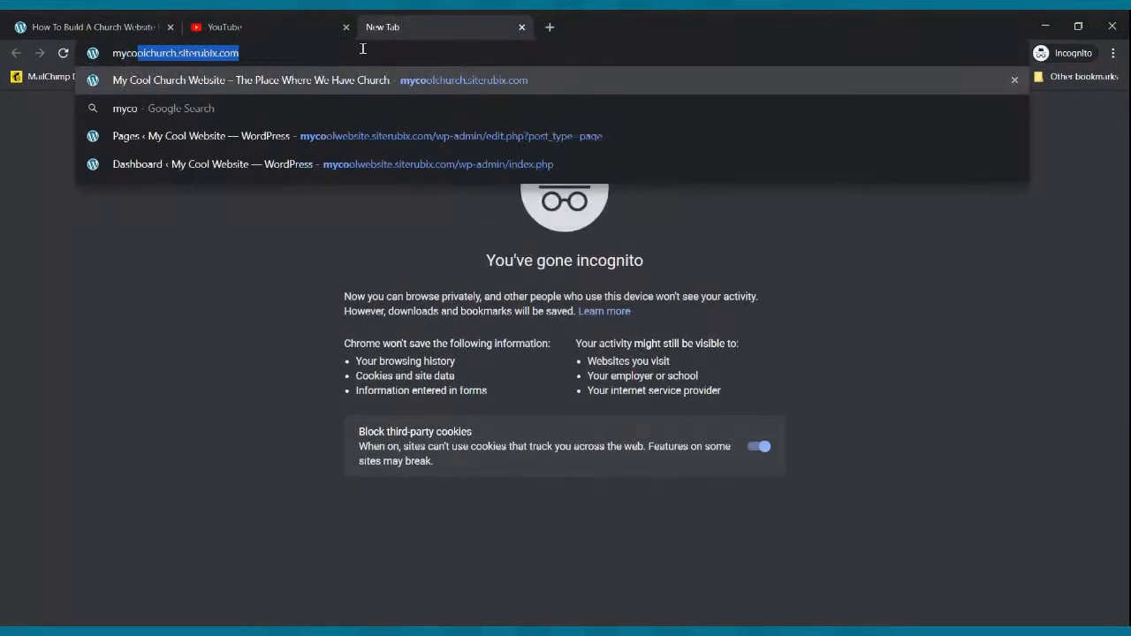
pyautogui.press('Return')
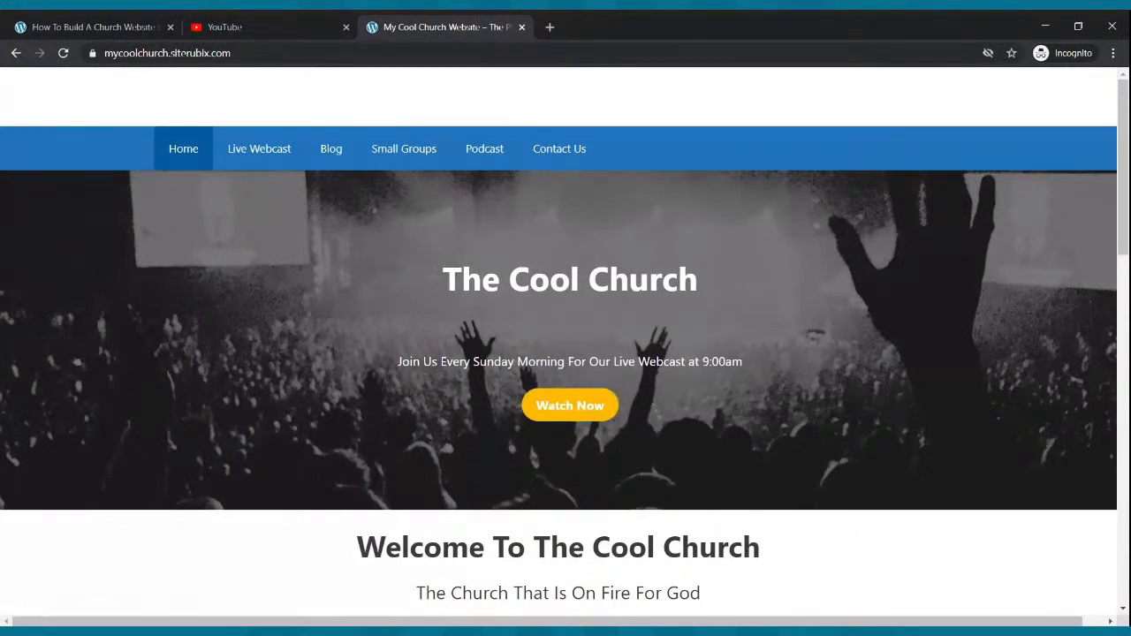
# Step: Open the Free Website offer from the webinar site and check the SiteRubix website name "theradicalchurch"
pyautogui.click(74, 23)
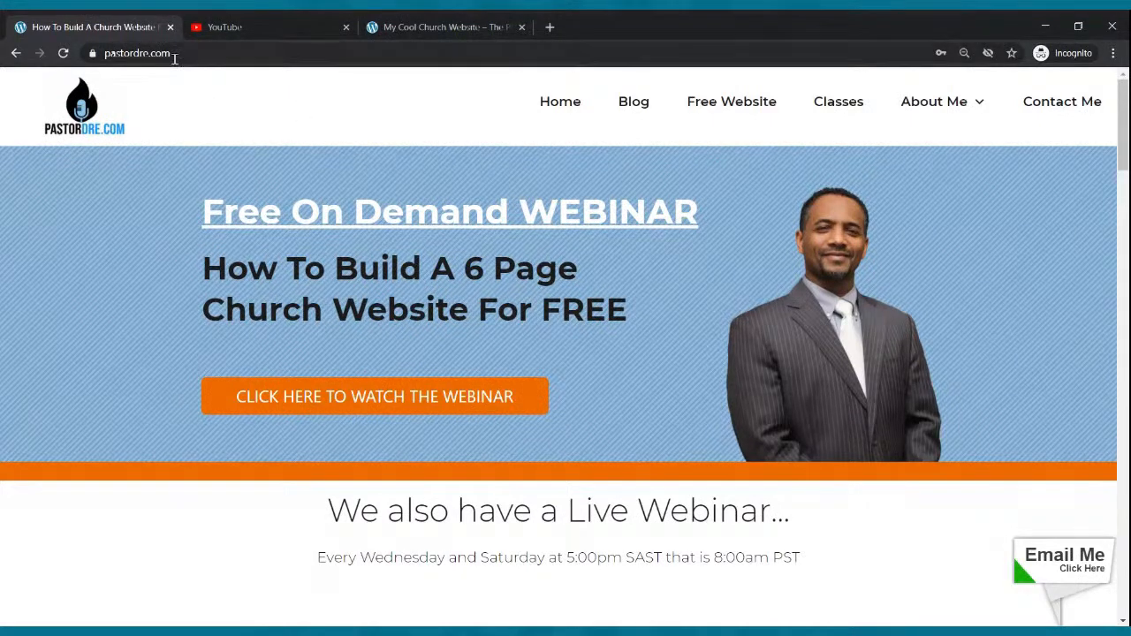
pyautogui.click(711, 103)
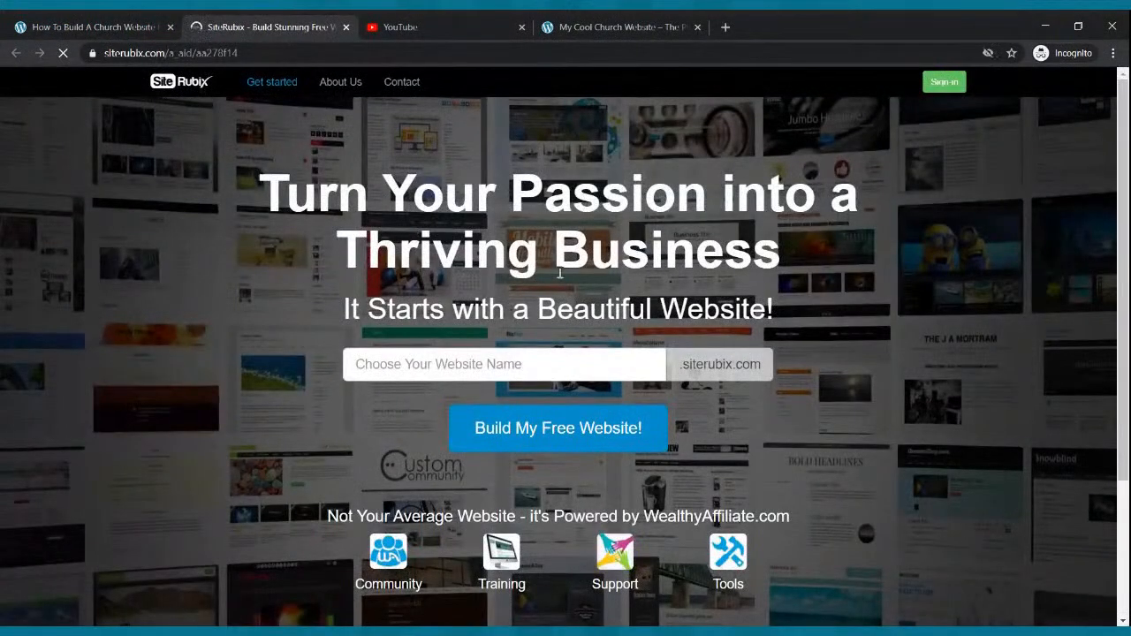
pyautogui.click(597, 363)
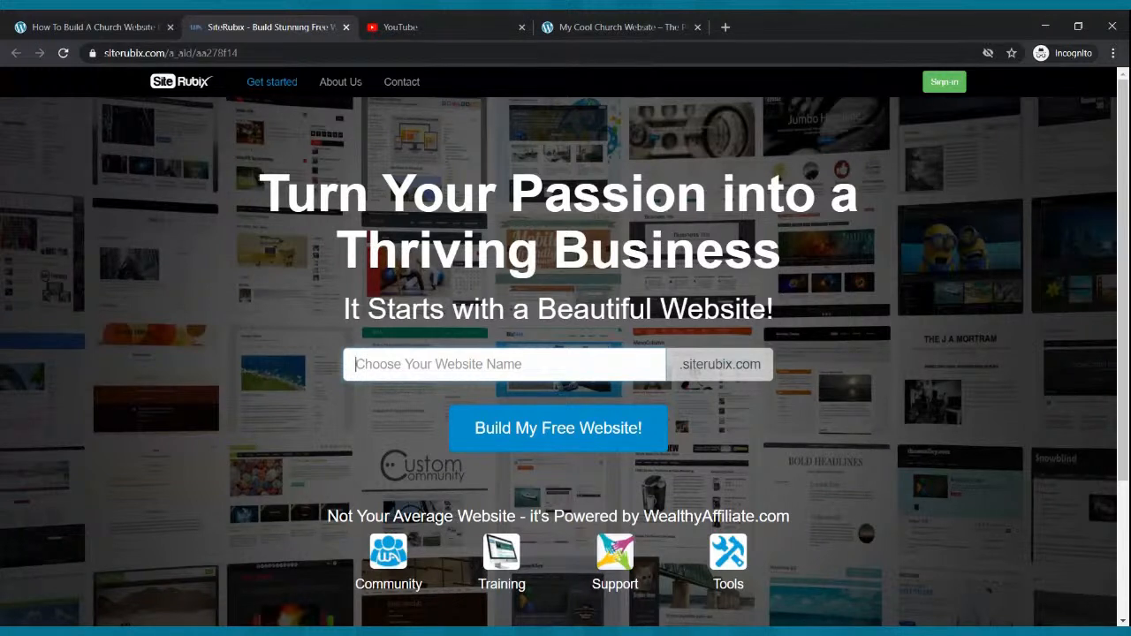
pyautogui.click(597, 362)
pyautogui.write('t')
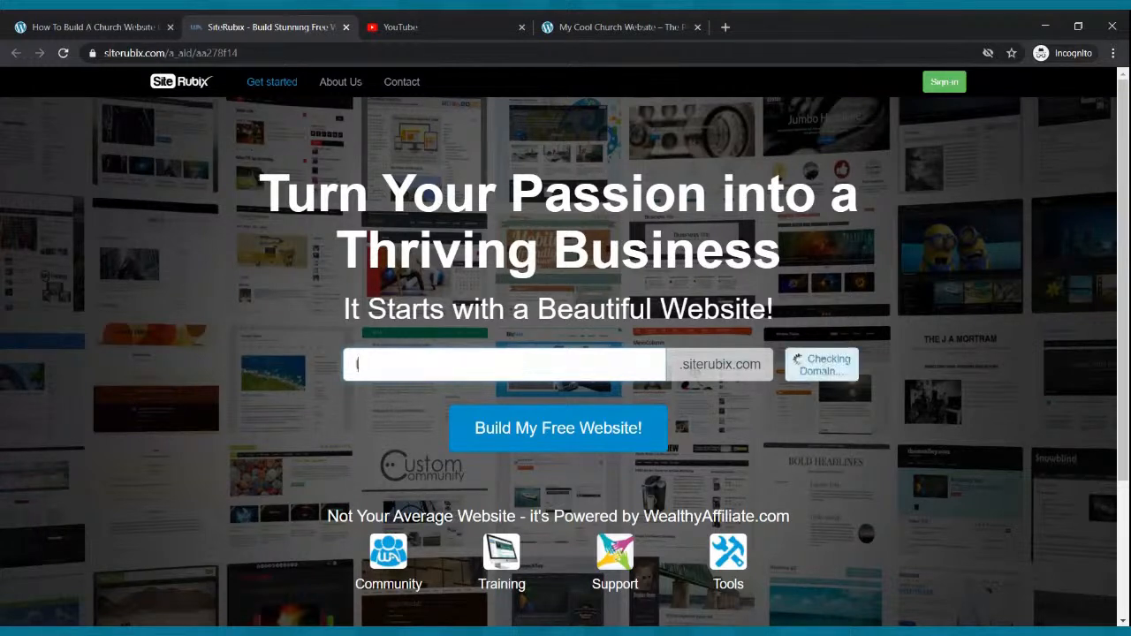
pyautogui.write('heradicalchurch')
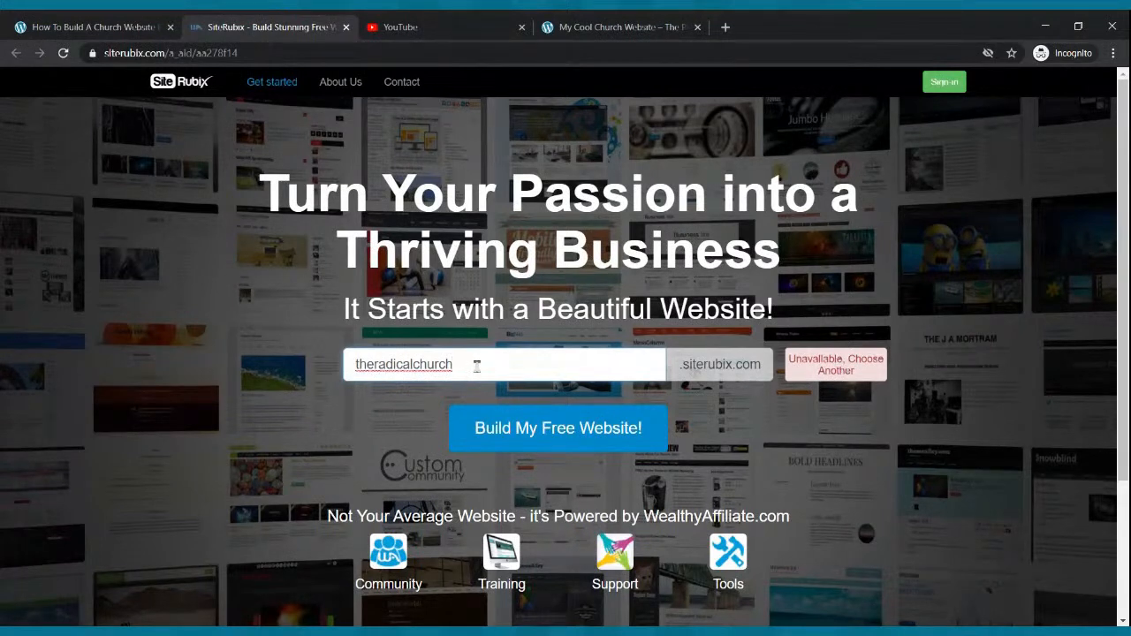
# Step: Replace the SiteRubix website name with "mychurchwebsite" to check its availability
pyautogui.moveTo(477, 366); pyautogui.dragTo(328, 373)
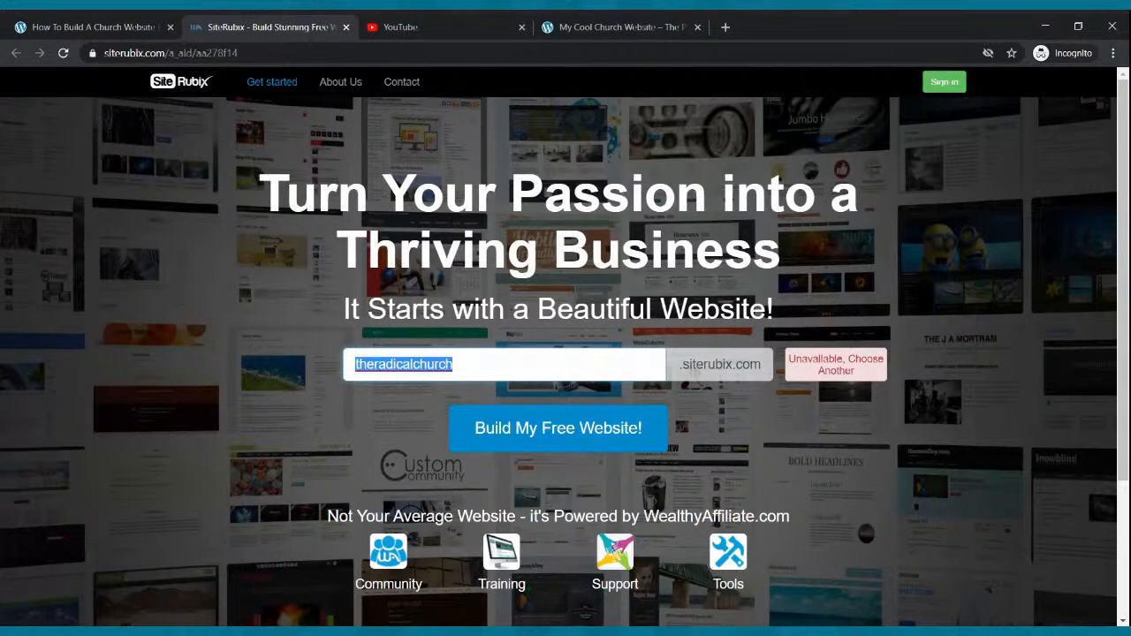
pyautogui.write('mychr')
pyautogui.press('BackSpace')
pyautogui.write('u')
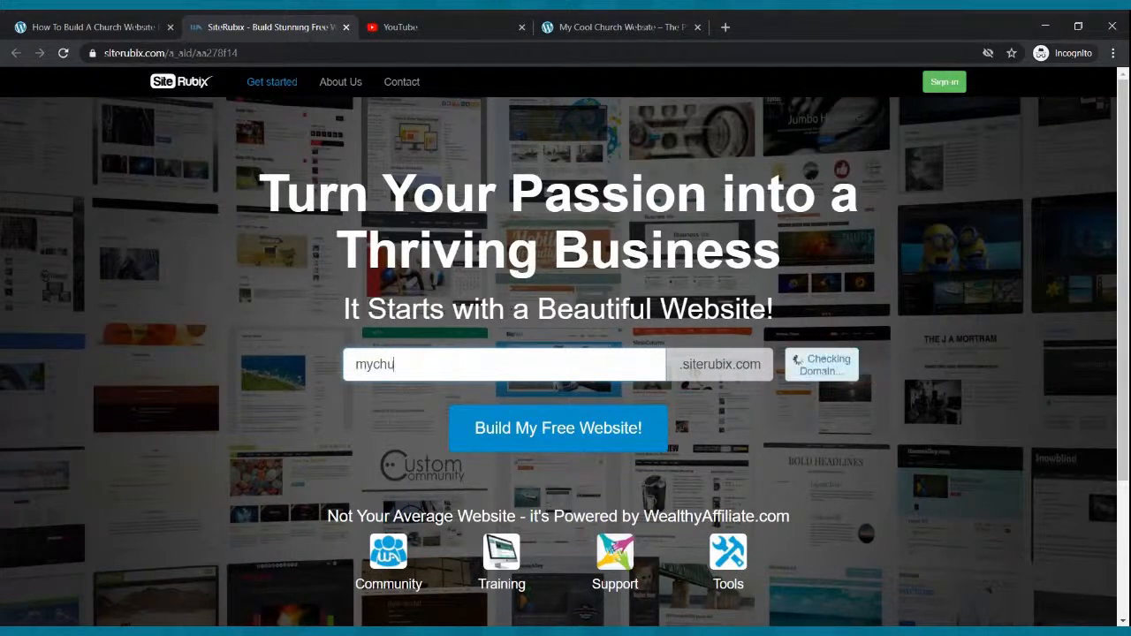
pyautogui.write('rchwebsite')
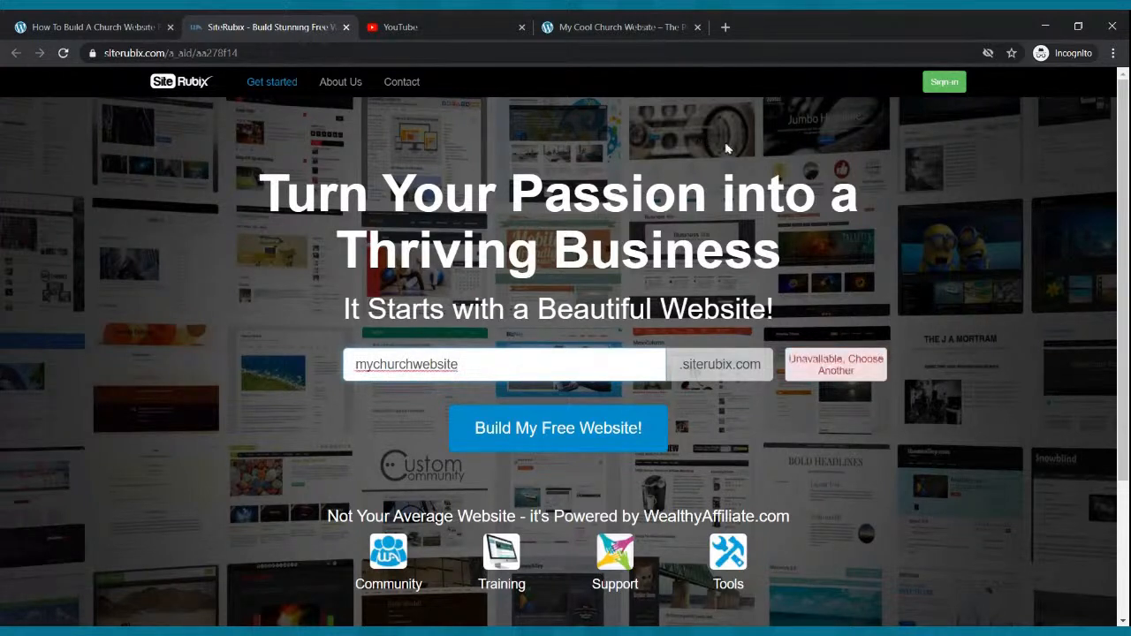
# Step: Change the website name to "mynewwebsite" and start building the free website
pyautogui.moveTo(479, 363); pyautogui.dragTo(285, 363)
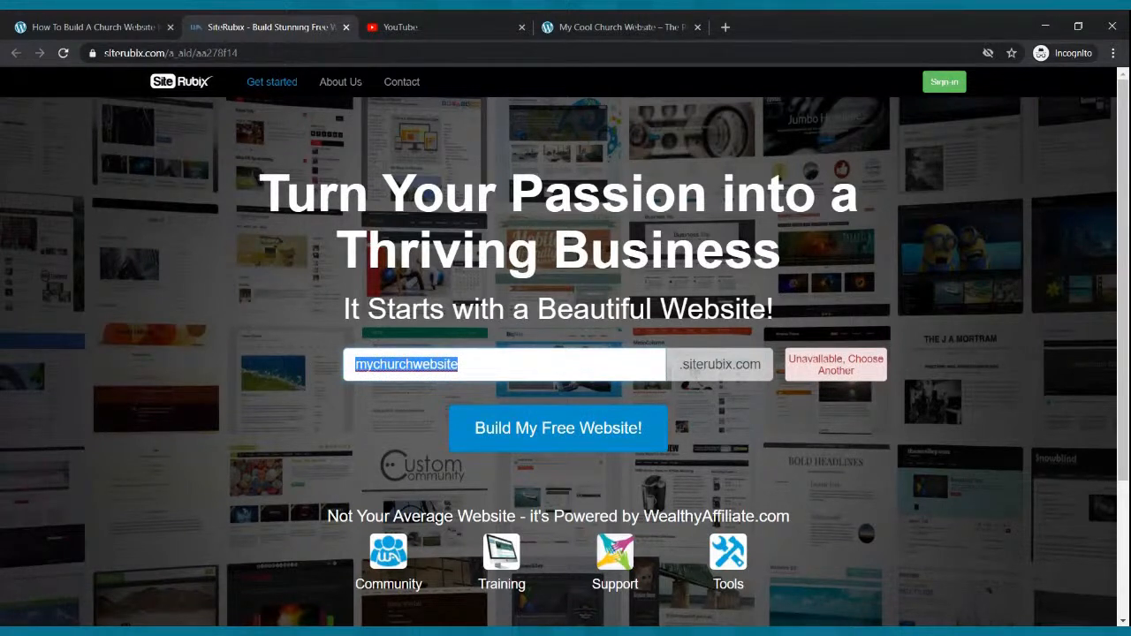
pyautogui.write('my')
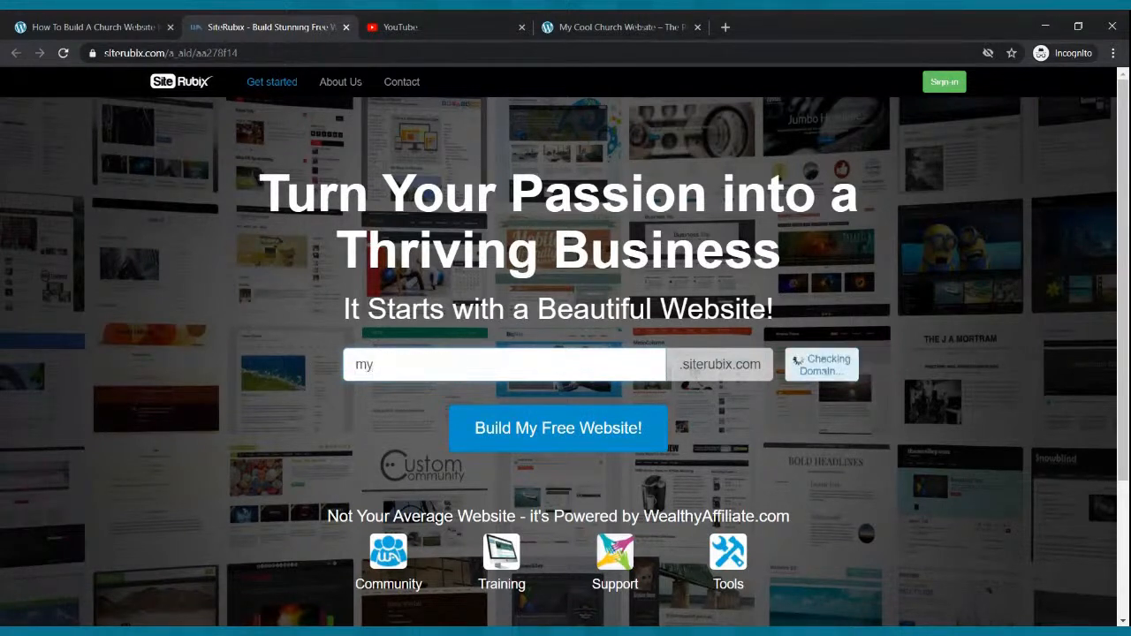
pyautogui.write('newwebsite')
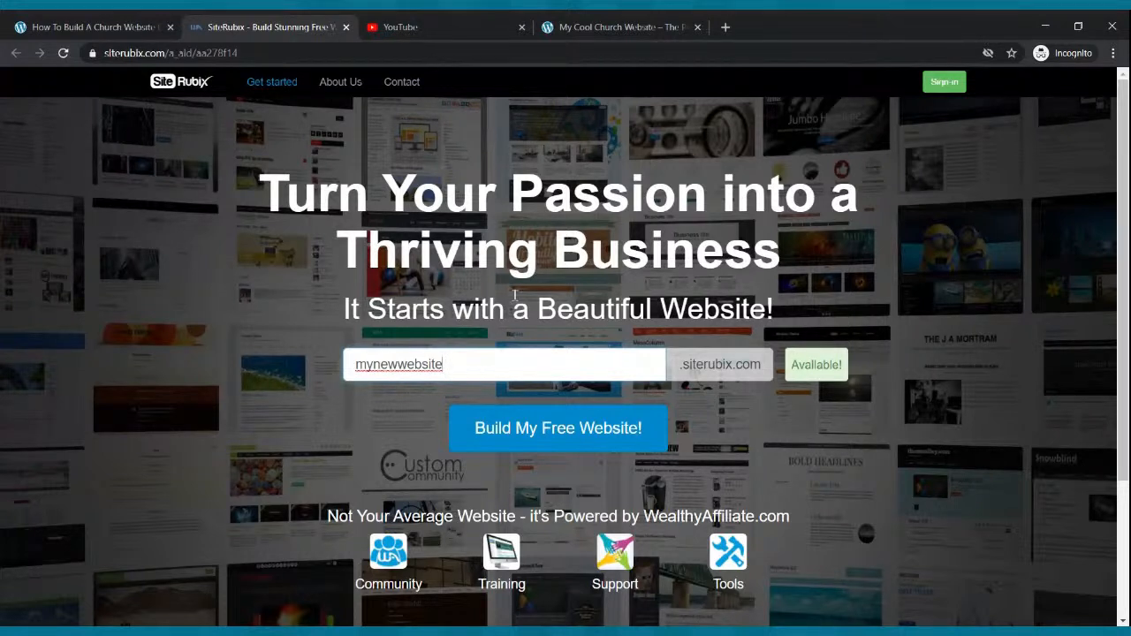
pyautogui.click(537, 431)
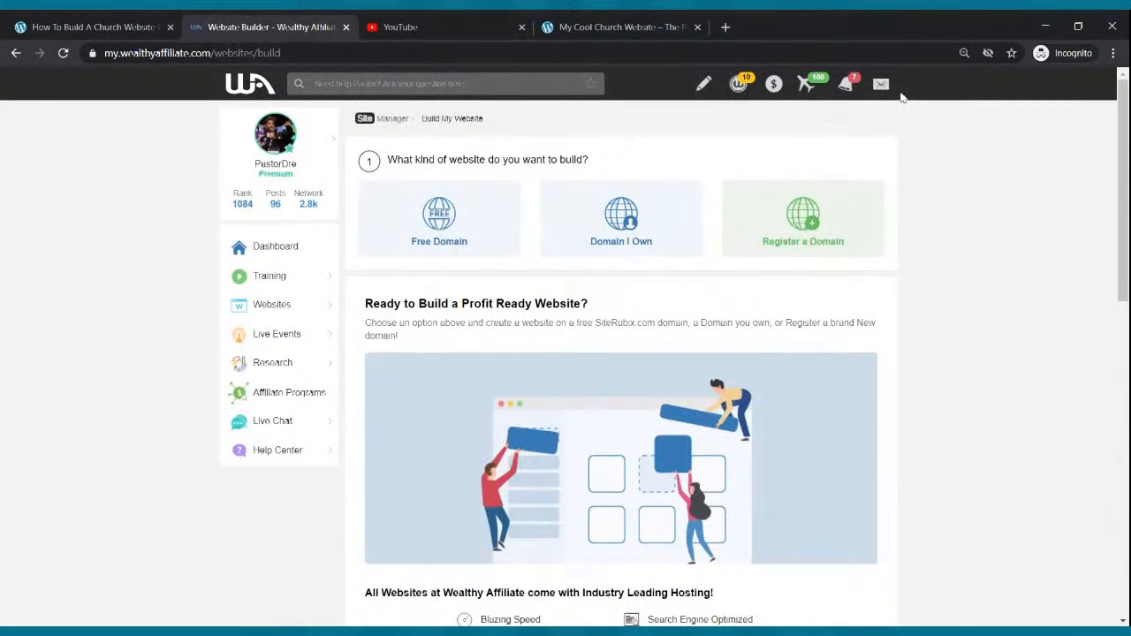
# Step: Log out of the Wealthy Affiliate account that is currently signed in
pyautogui.click(292, 146)
pyautogui.click(467, 408)
pyautogui.click(286, 146)
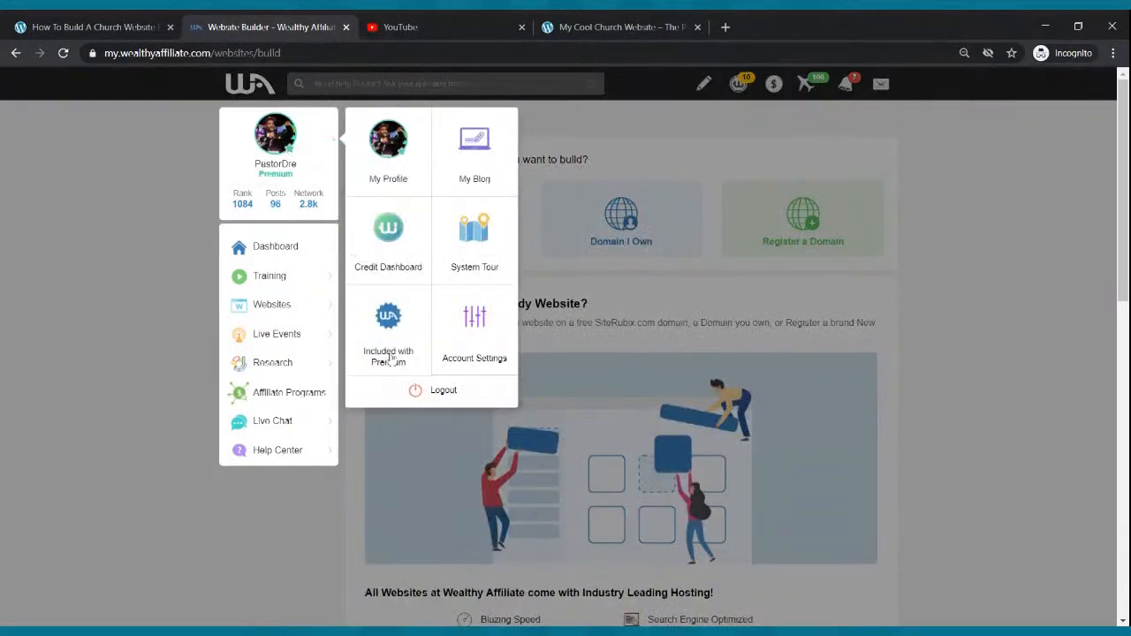
pyautogui.click(418, 403)
pyautogui.click(572, 207)
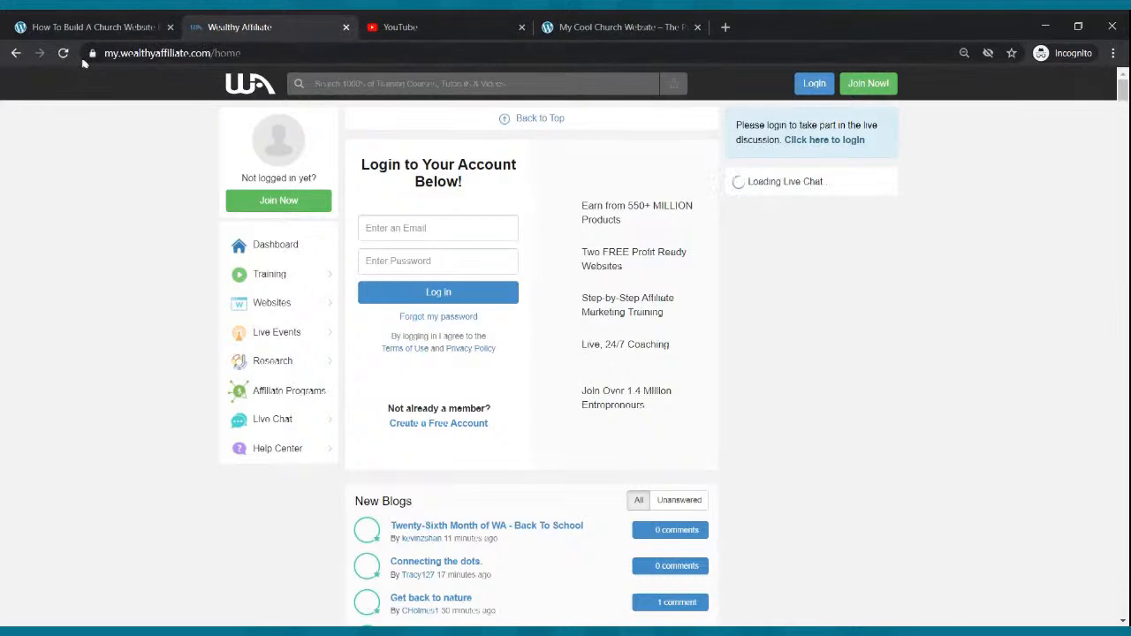
# Step: Close the Wealthy Affiliate tab, reopen the Free Website offer and start building a free website named "mynewwebsite"
pyautogui.click(347, 28)
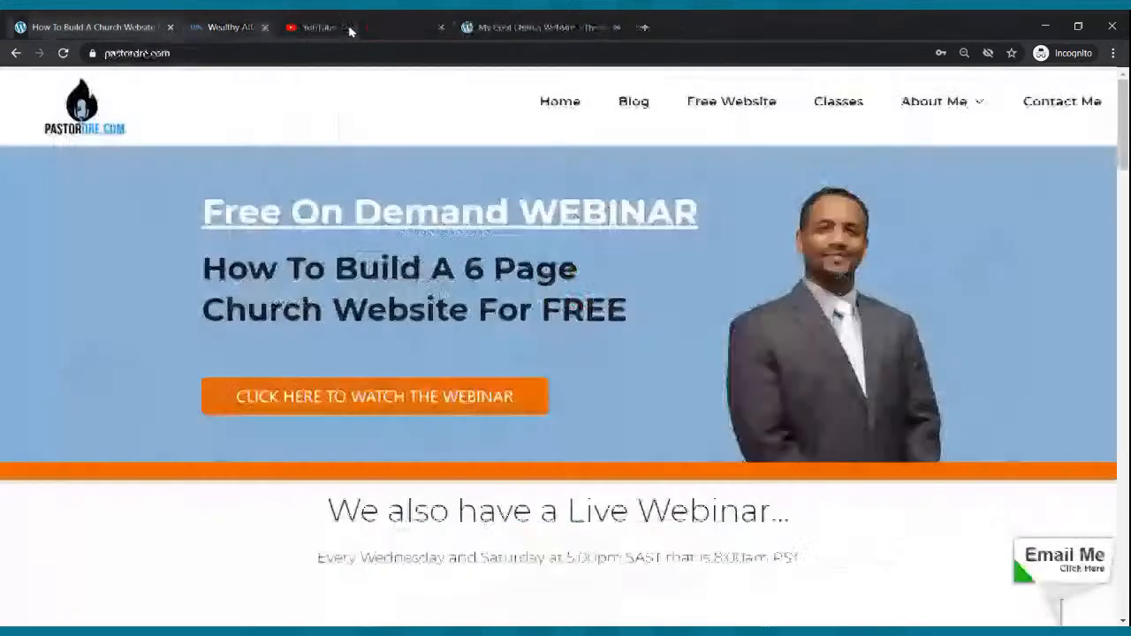
pyautogui.click(731, 105)
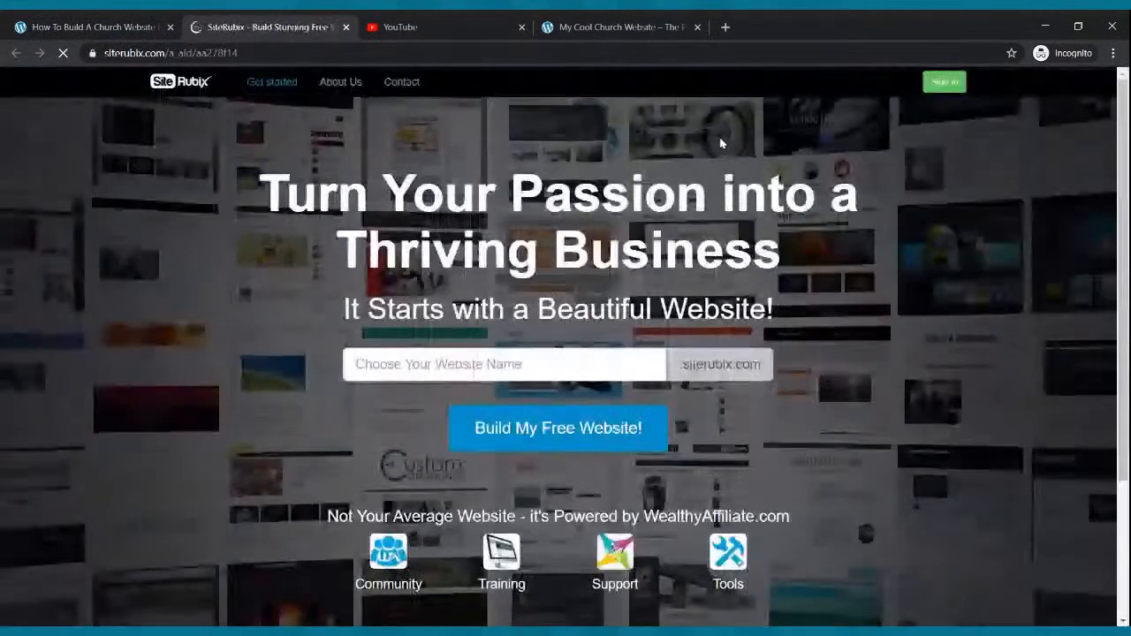
pyautogui.click(490, 360)
pyautogui.write('m')
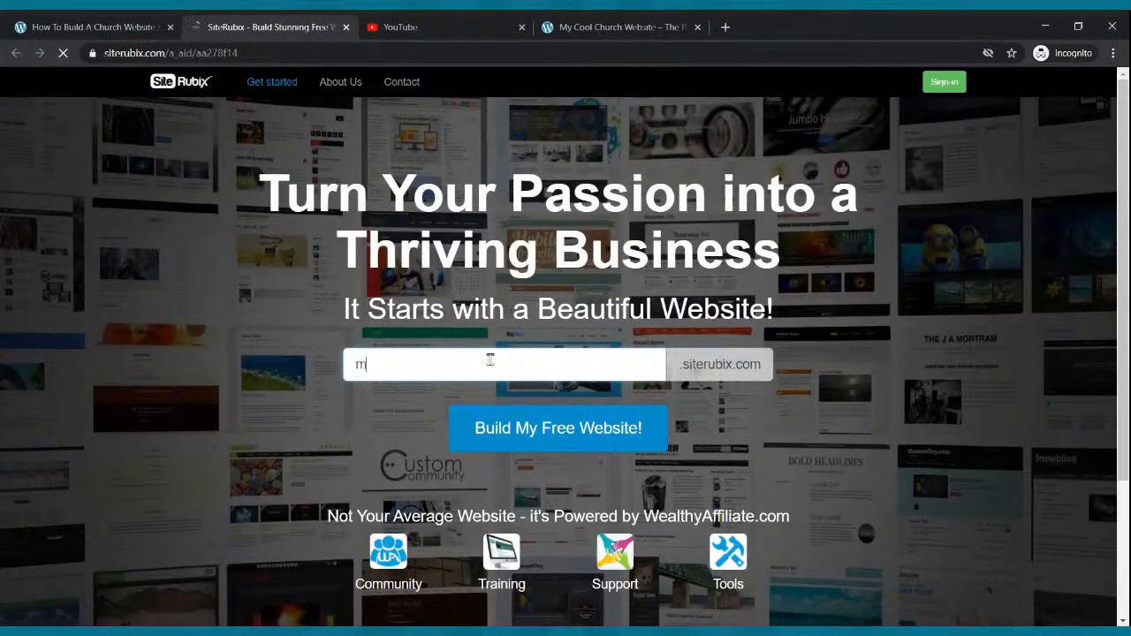
pyautogui.write('ynewwebsite')
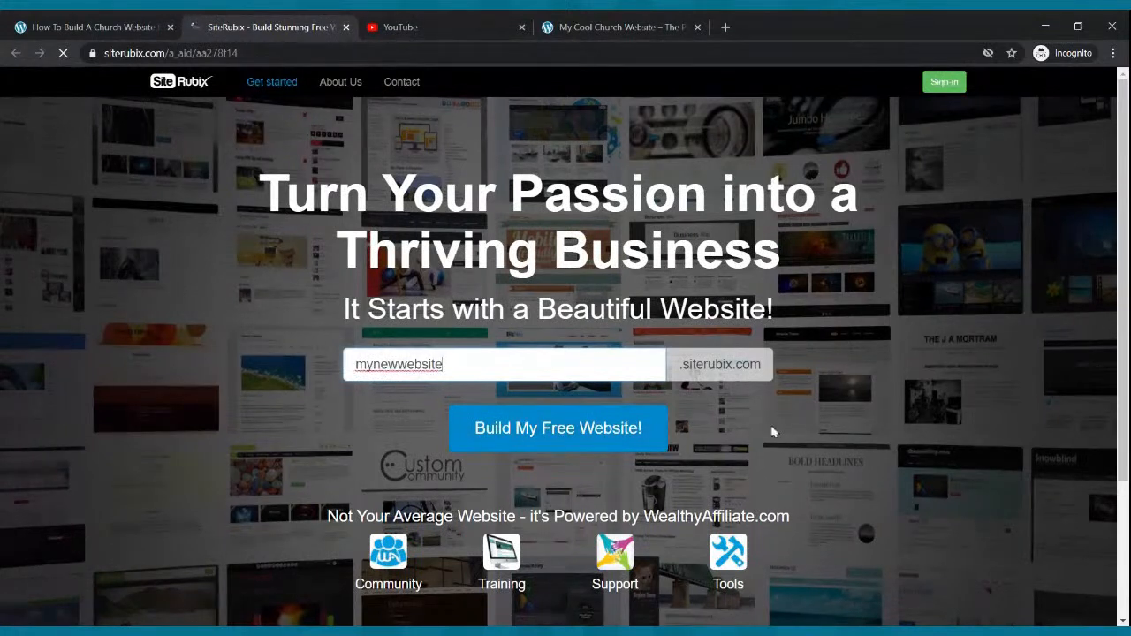
pyautogui.click(576, 431)
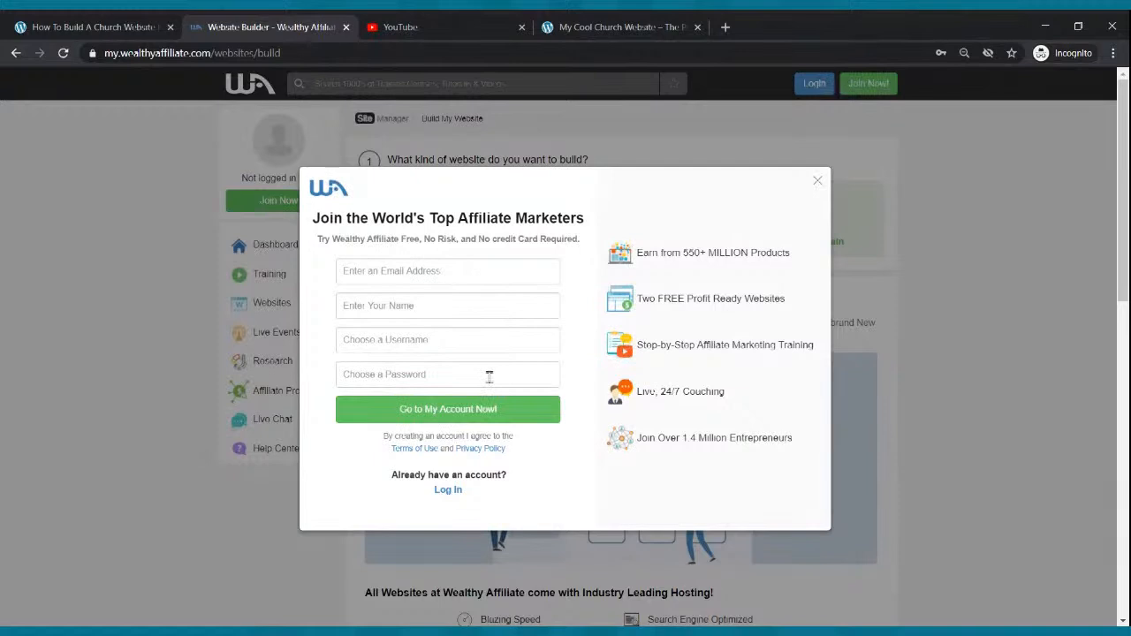
pyautogui.click(402, 276)
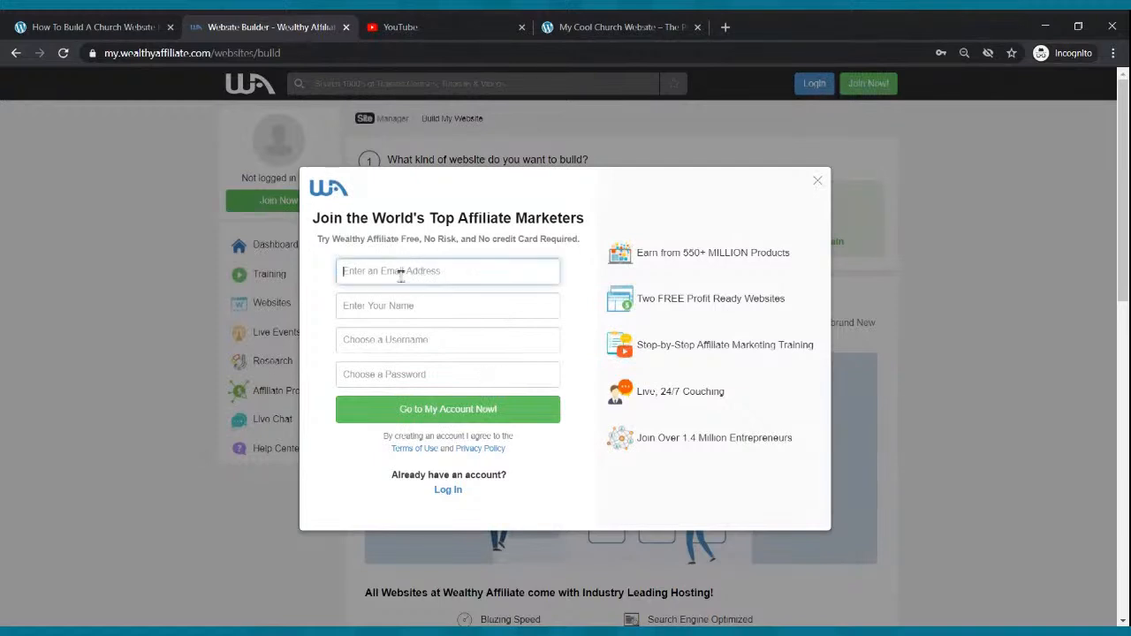
pyautogui.click(408, 307)
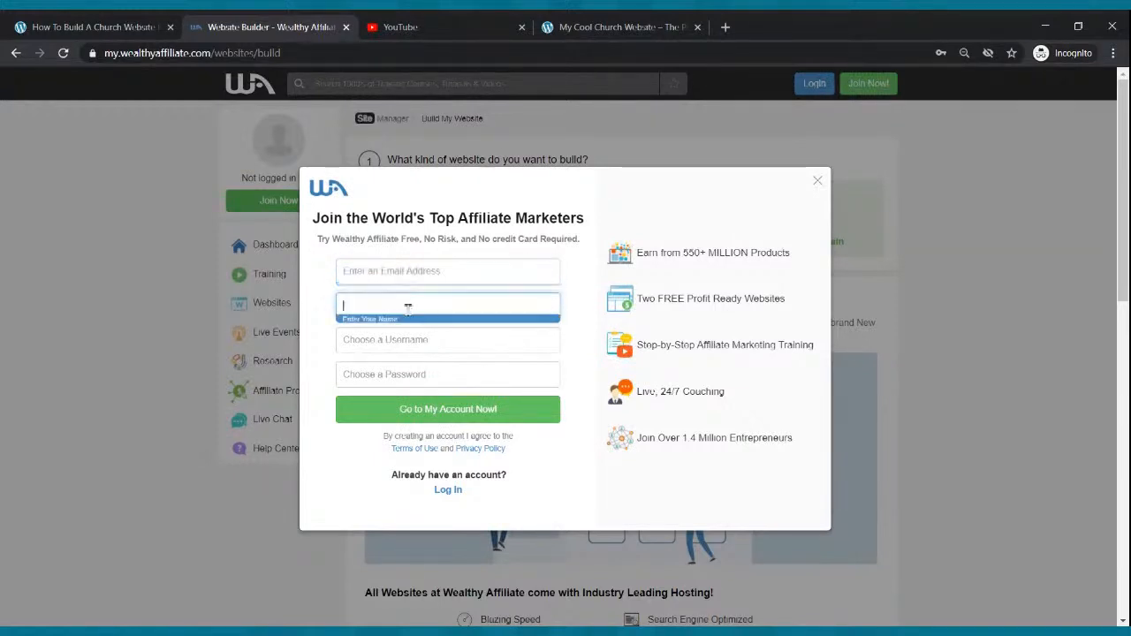
pyautogui.click(404, 332)
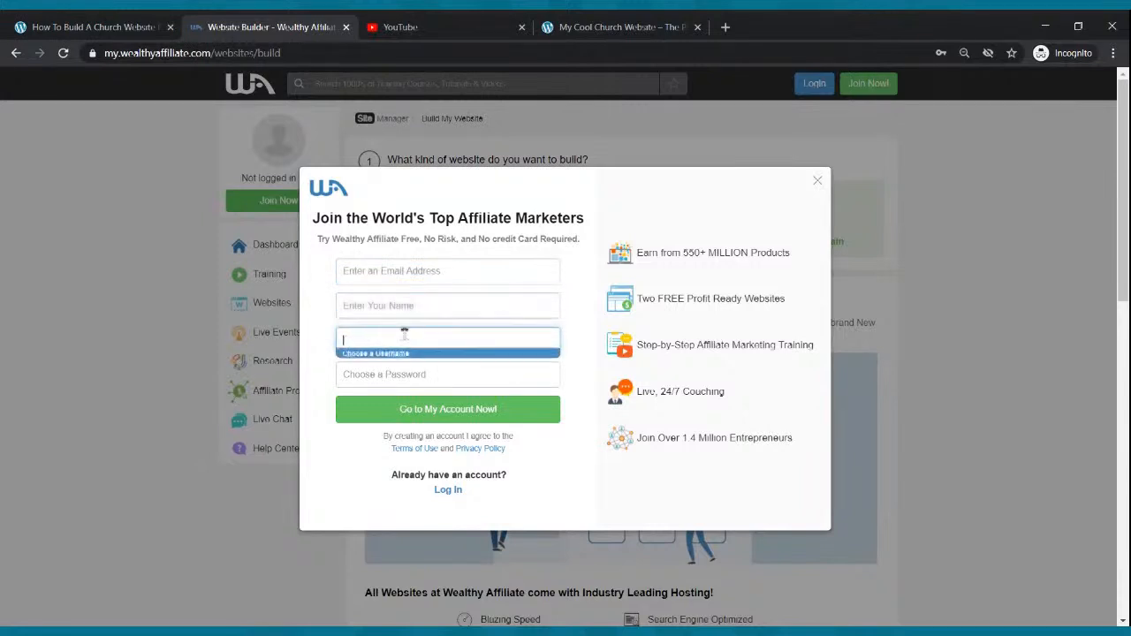
pyautogui.click(426, 375)
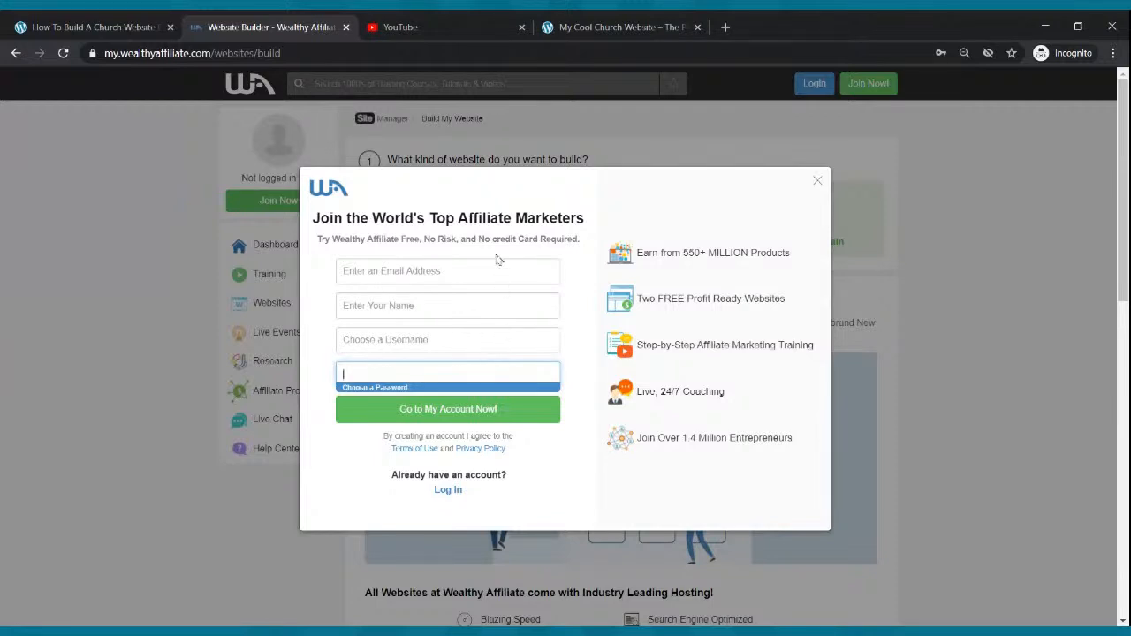
pyautogui.click(623, 197)
# Step: Switch from sign-up to login and log in to the existing account with its e-mail and password
pyautogui.click(447, 490)
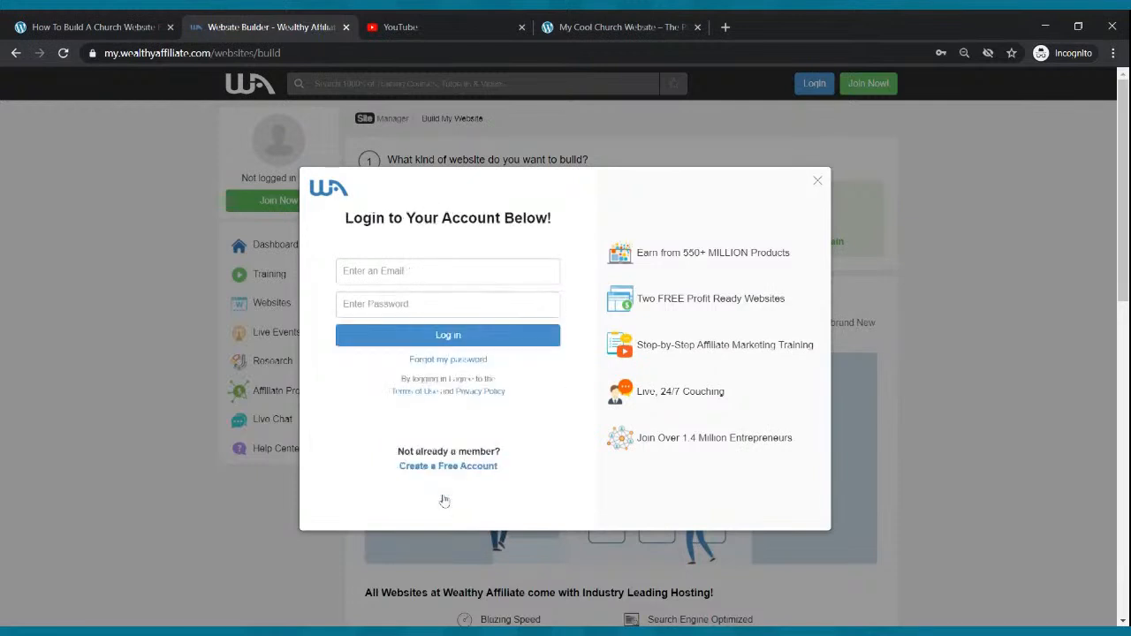
pyautogui.click(442, 265)
pyautogui.click(443, 283)
pyautogui.click(447, 335)
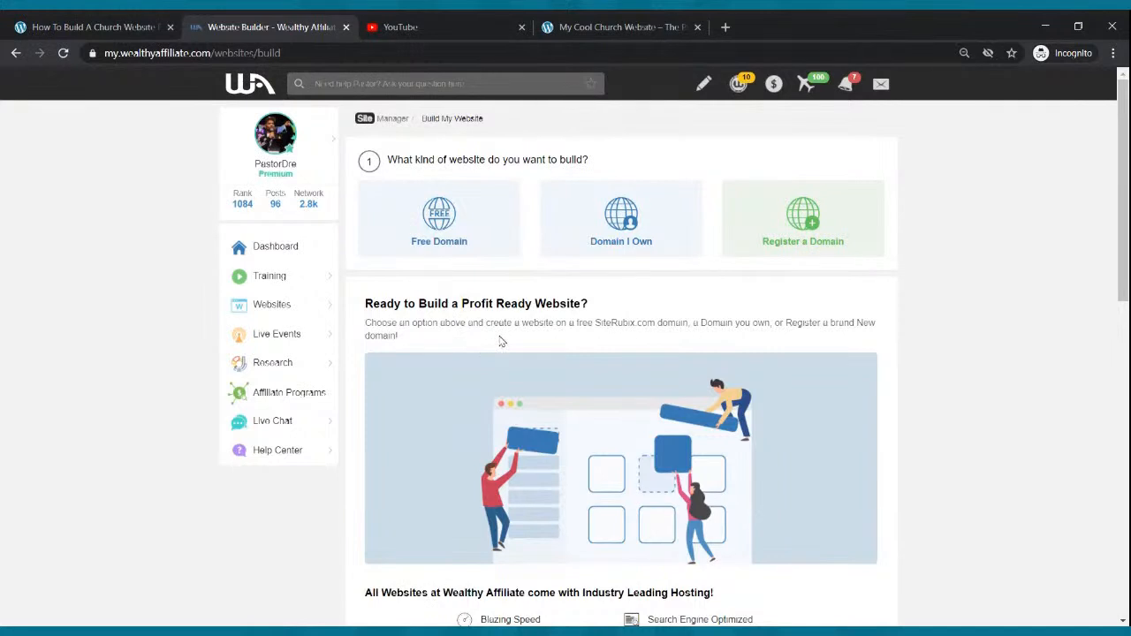
# Step: Choose a free domain for the new website and set the domain name to "mynewwebsite" on siterubix.com
pyautogui.click(439, 228)
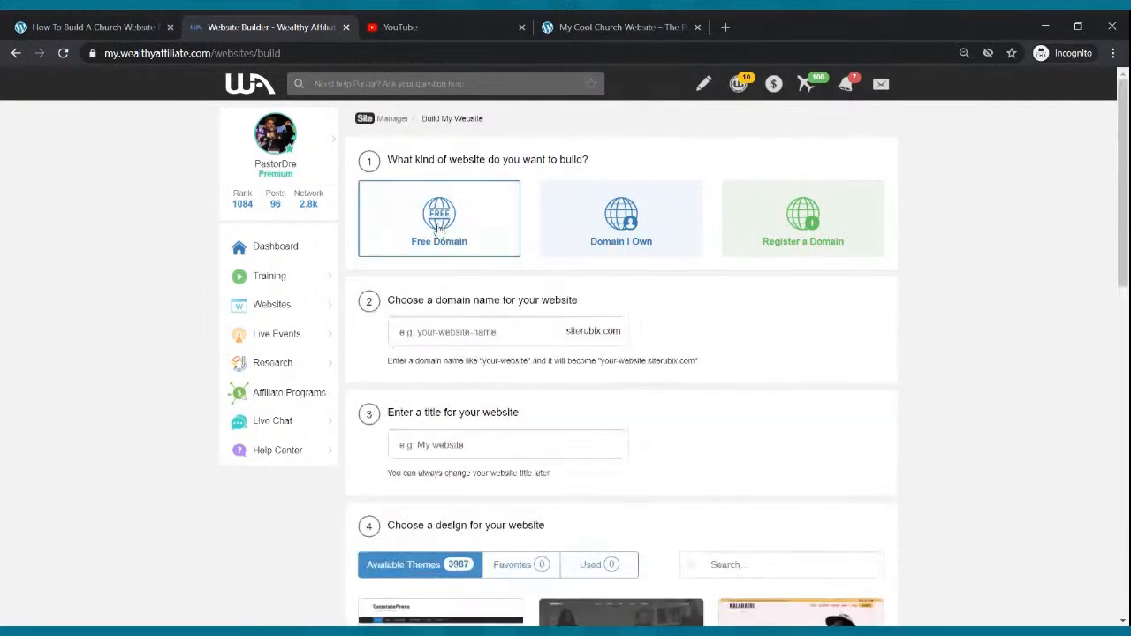
pyautogui.click(436, 332)
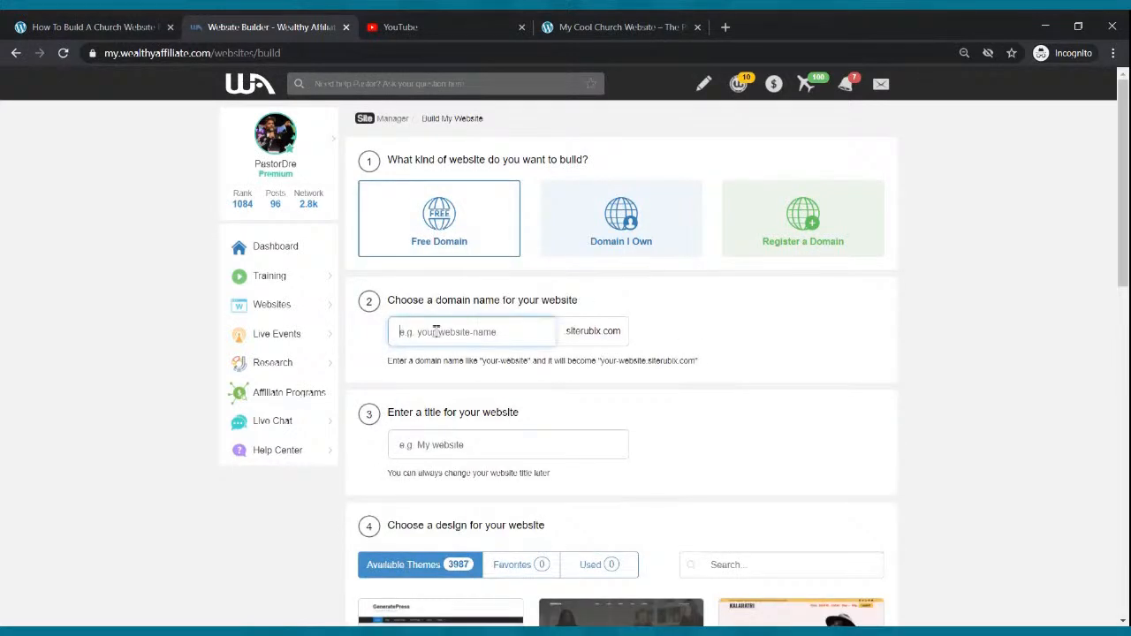
pyautogui.write('mynewwebsite')
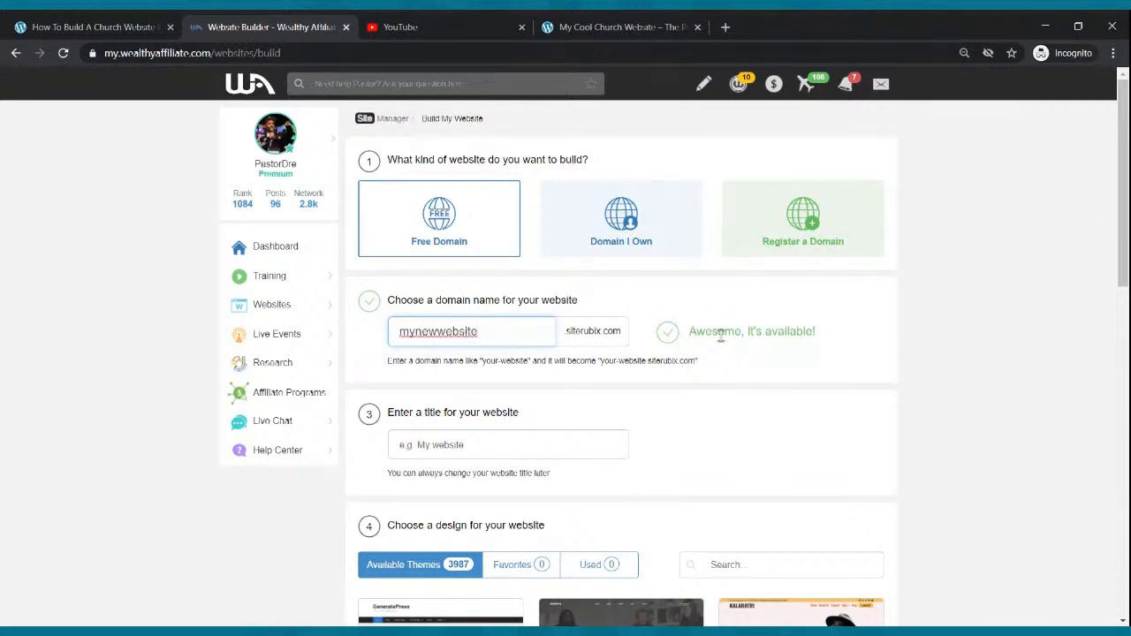
# Step: Set the website title to "My New Website" and choose the GeneratePress theme as its design
pyautogui.click(500, 438)
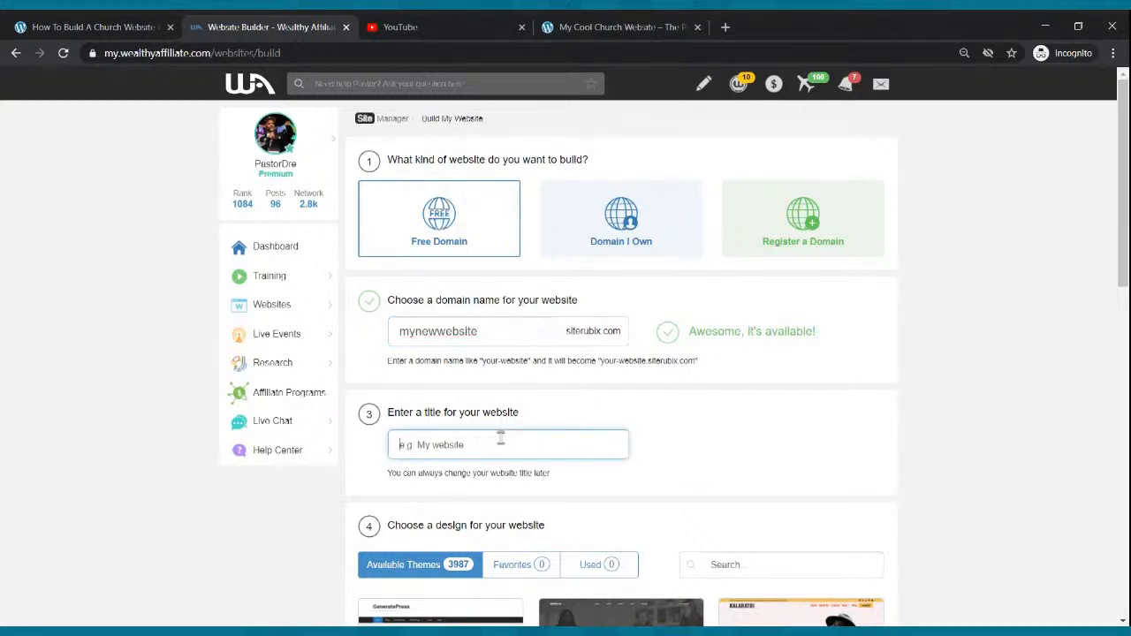
pyautogui.write('My New Websitte')
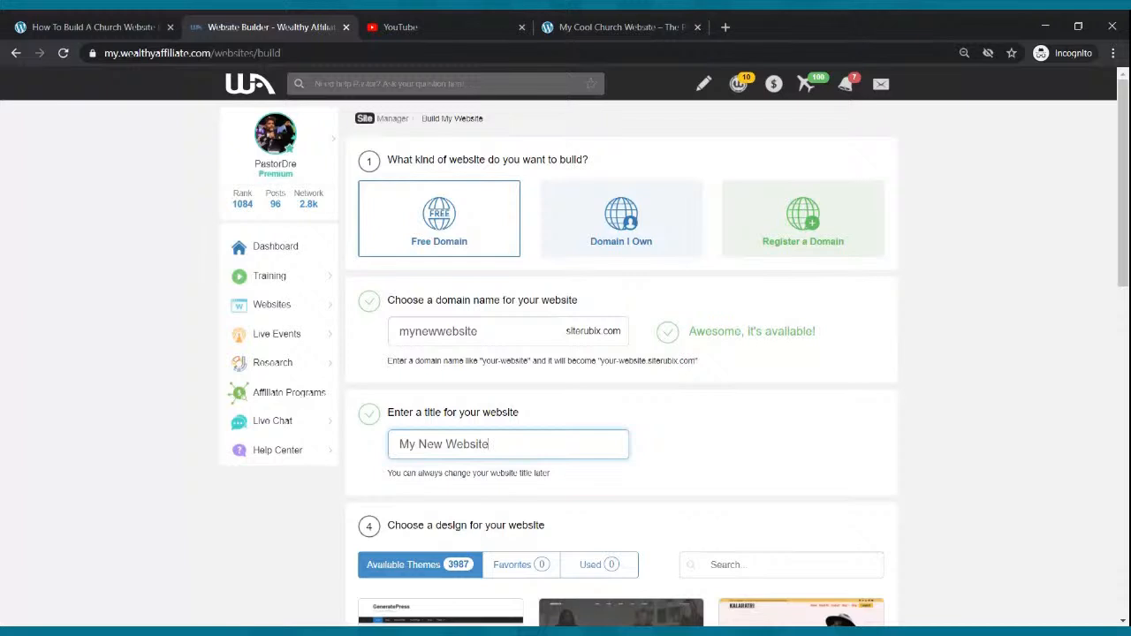
pyautogui.scroll(-2, 549, 426)
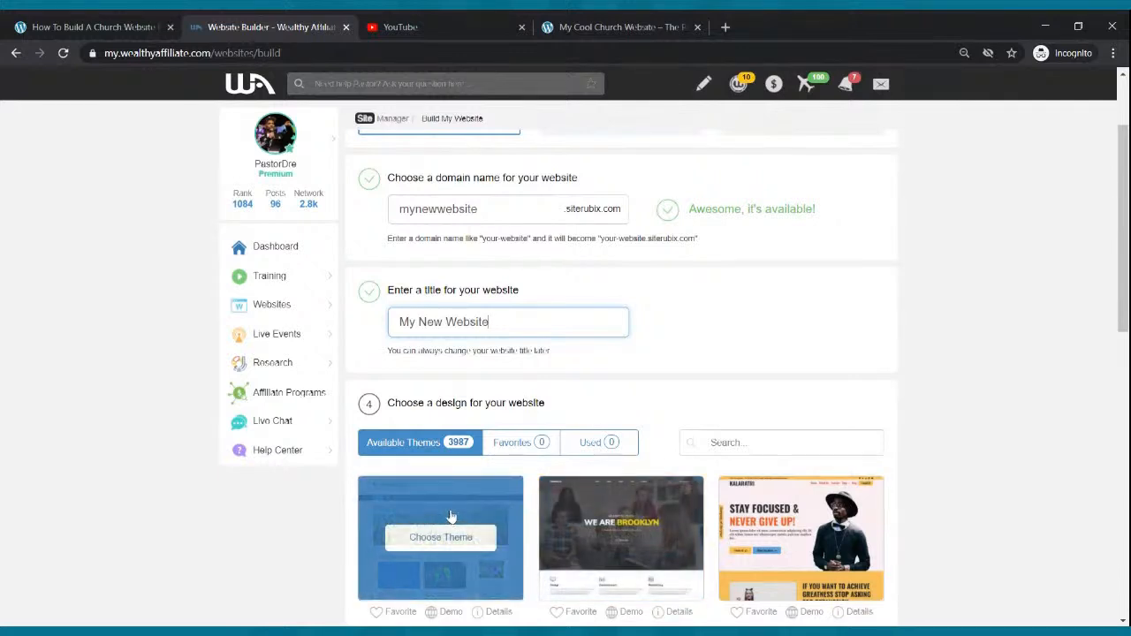
pyautogui.click(440, 537)
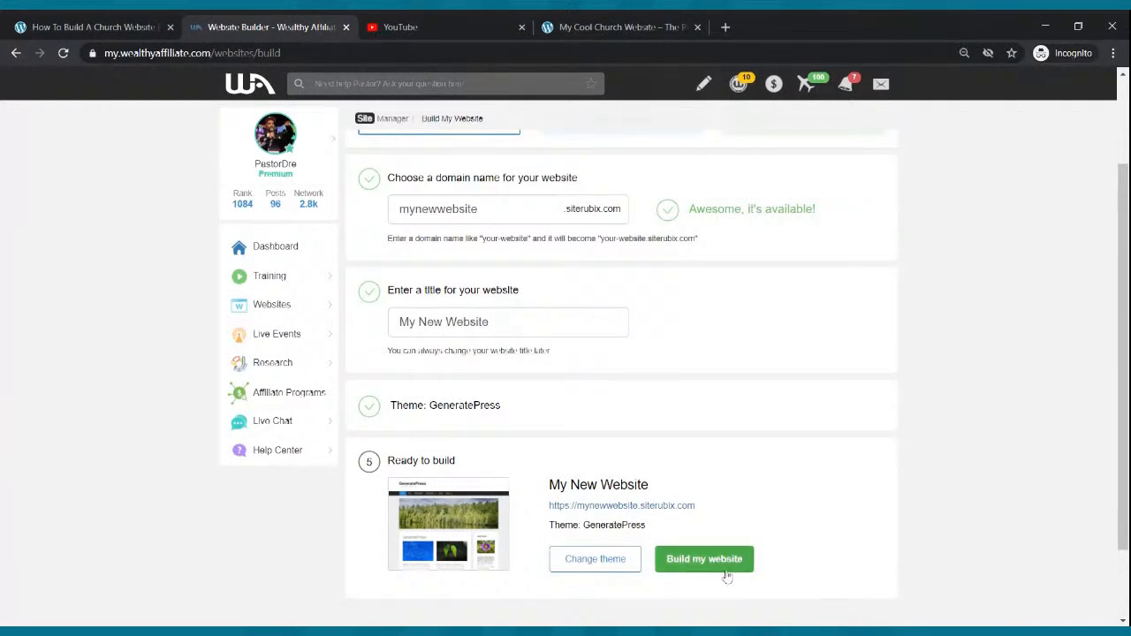
# Step: Build the mynewwebsite site with the chosen settings and log in to its WordPress dashboard as admin
pyautogui.click(694, 566)
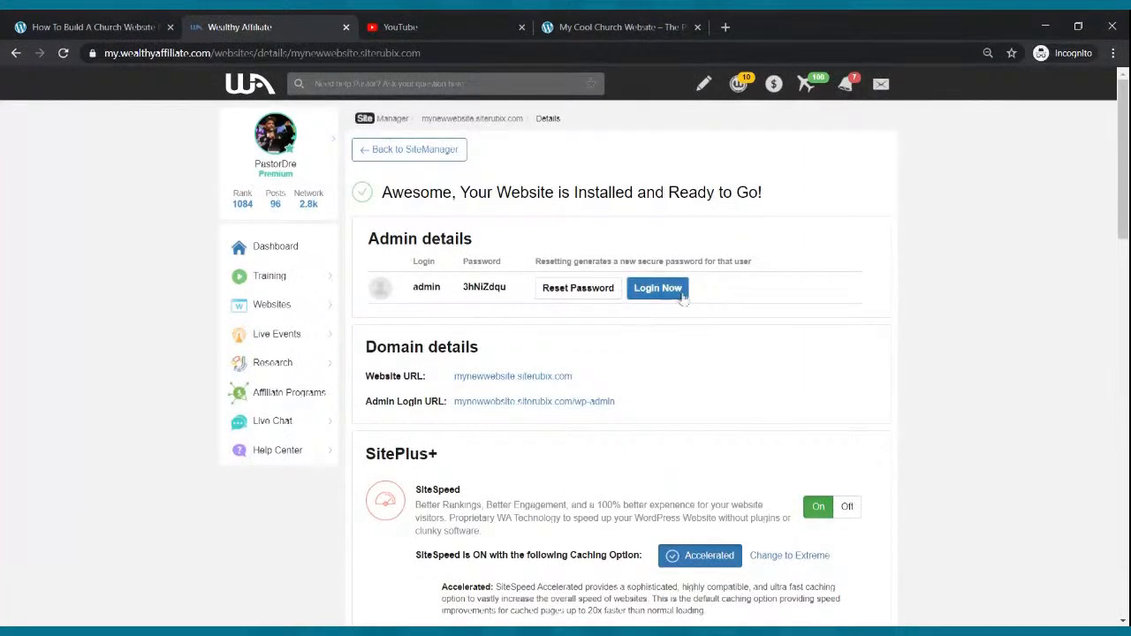
pyautogui.click(665, 290)
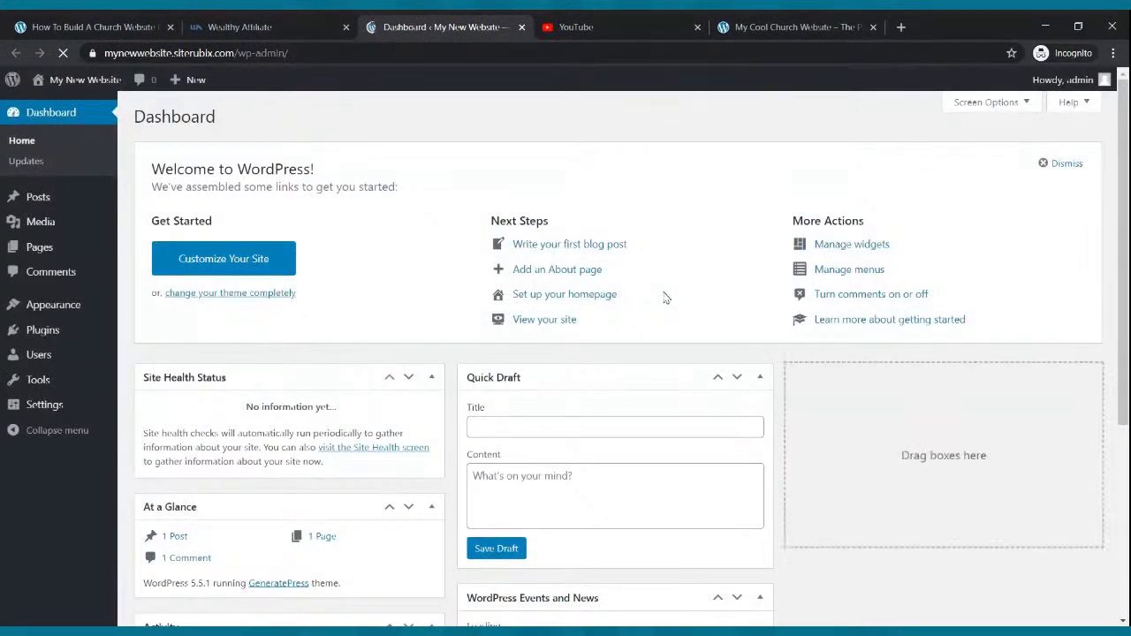
# Step: Open the new website's front end in its own tab and compare it with the My Cool Church example homepage
pyautogui.click(793, 24)
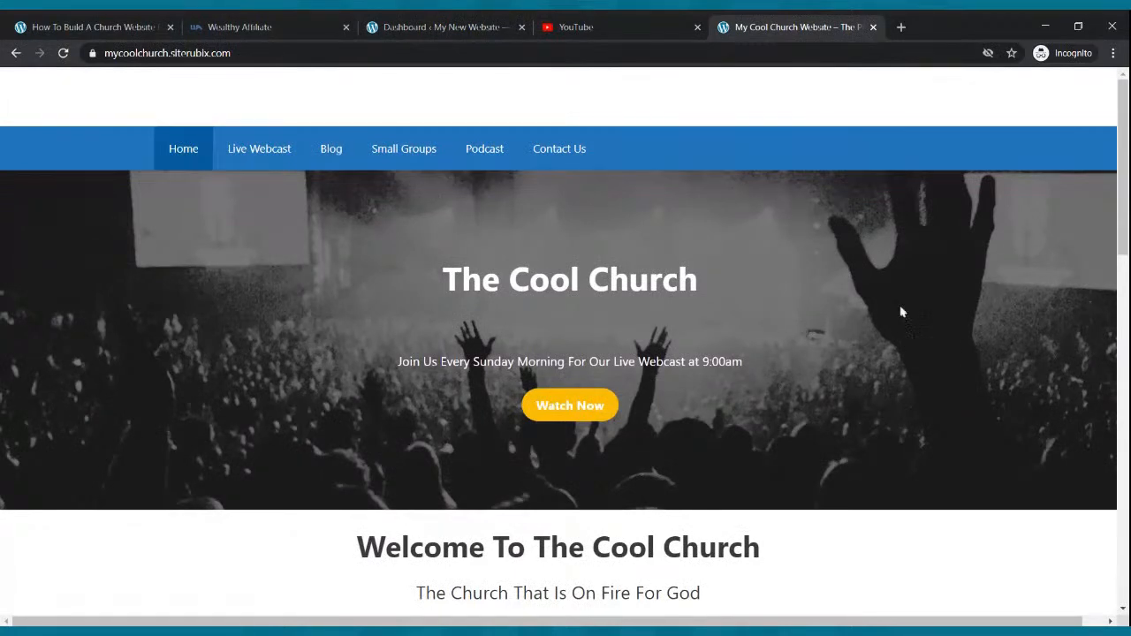
pyautogui.click(371, 27)
pyautogui.moveTo(99, 84)
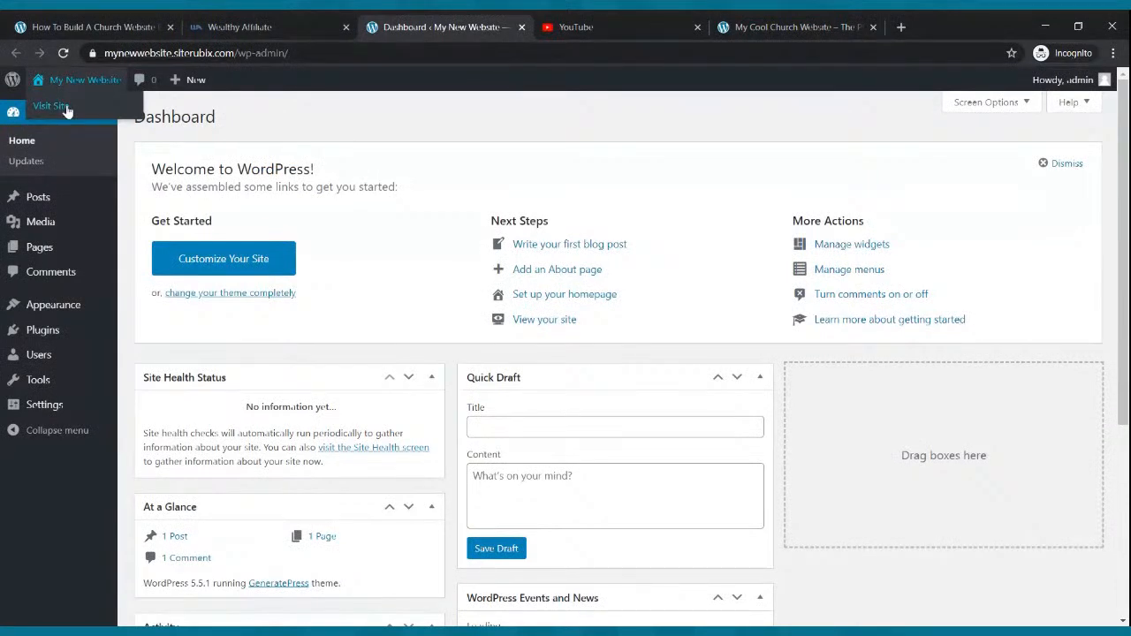
pyautogui.middleClick(50, 106)
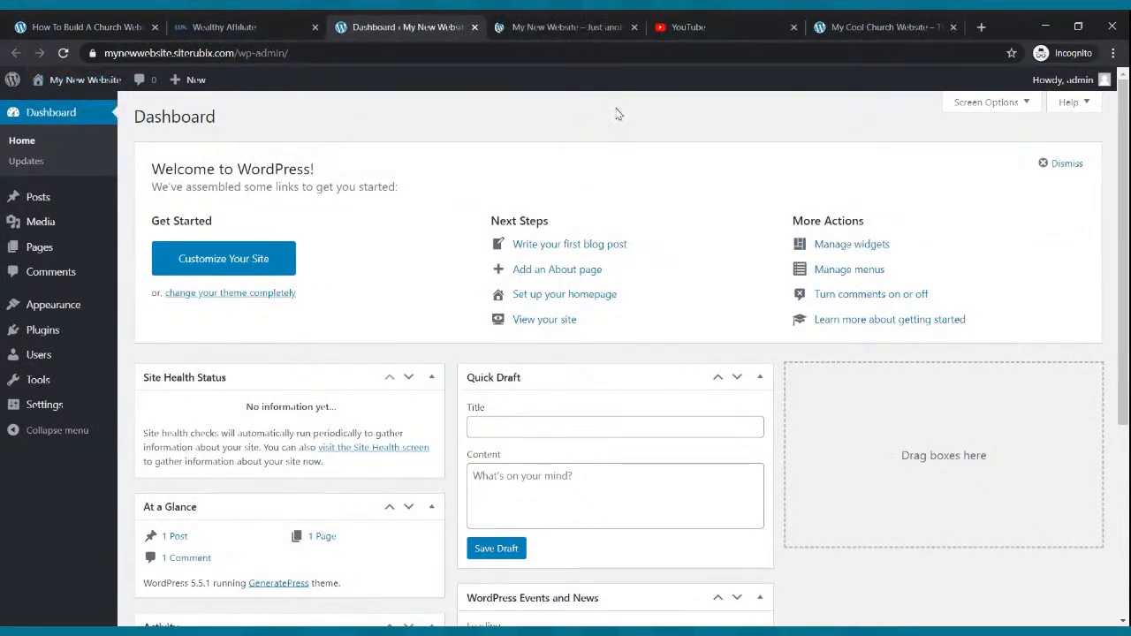
pyautogui.click(564, 27)
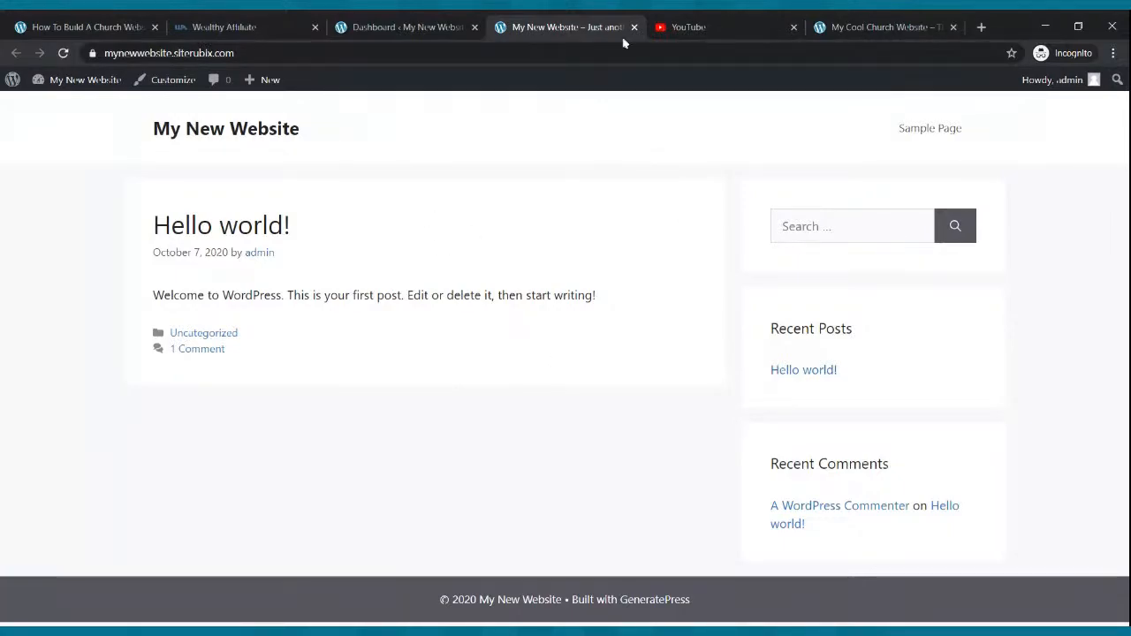
pyautogui.click(857, 22)
pyautogui.scroll(-15, 740, 182)
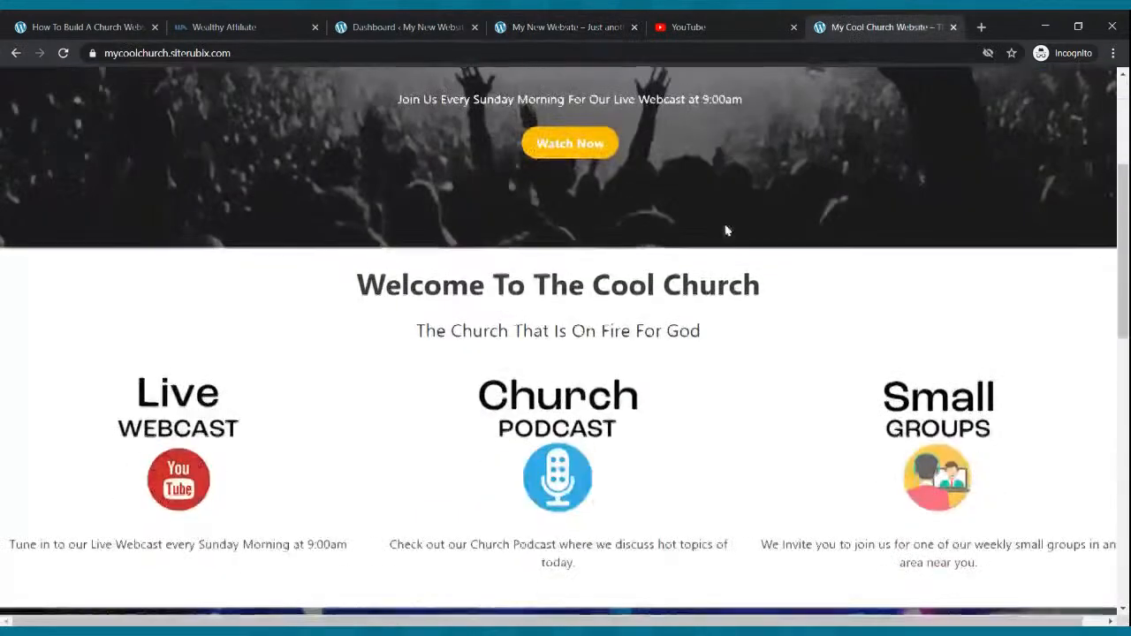
pyautogui.scroll(15, 728, 227)
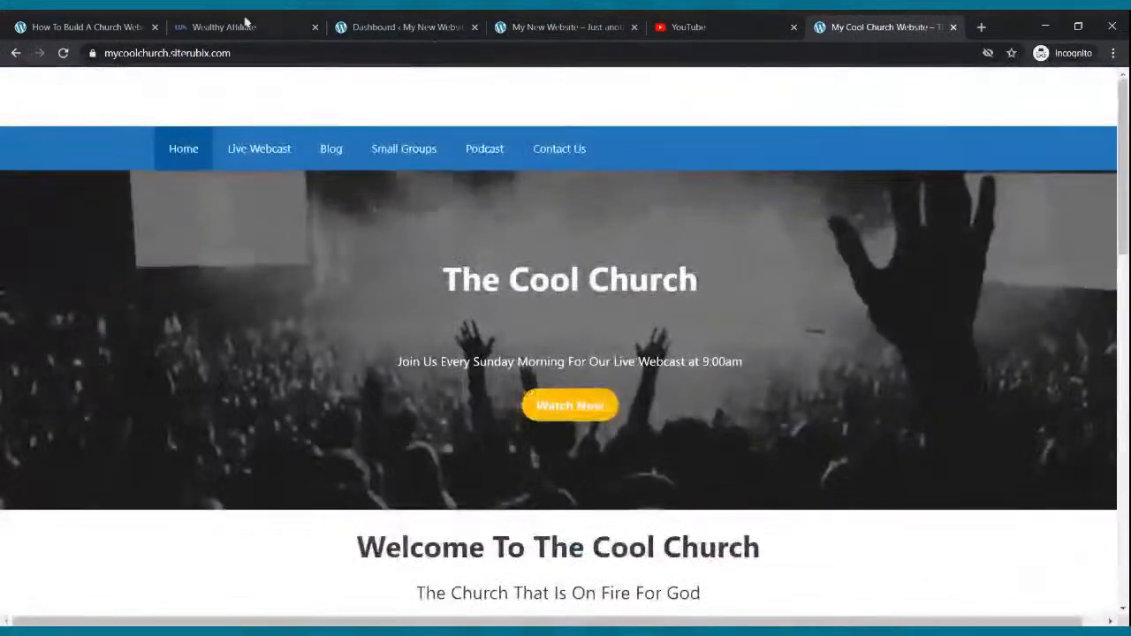
# Step: Close the Wealthy Affiliate tab and reorder the browser tabs so the My Cool Church example directly follows the new website
pyautogui.click(241, 26)
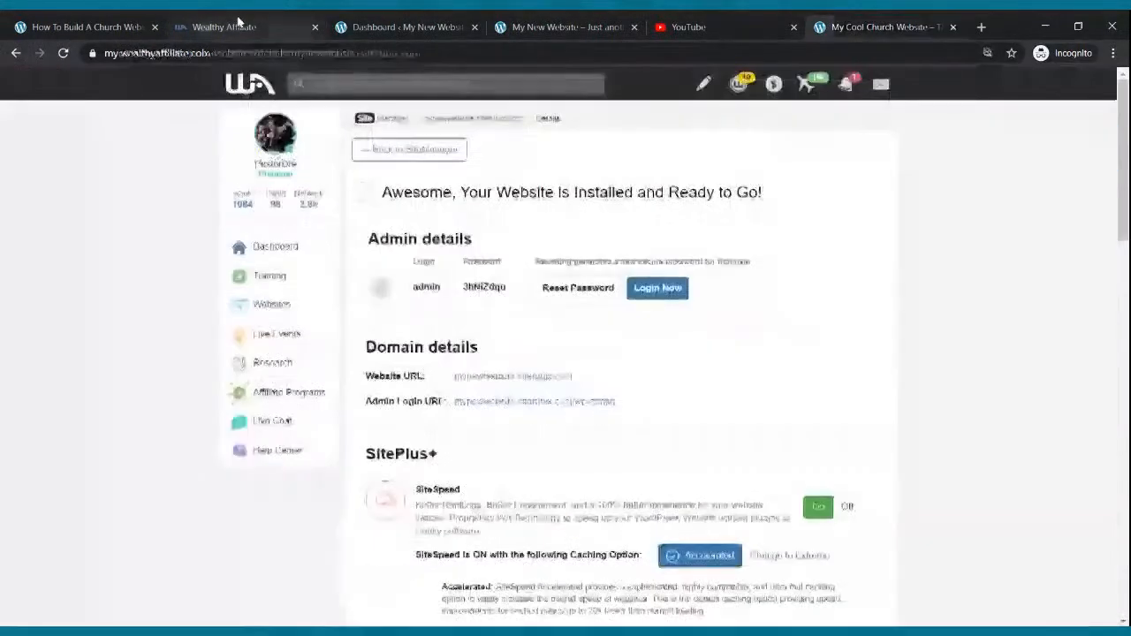
pyautogui.click(315, 27)
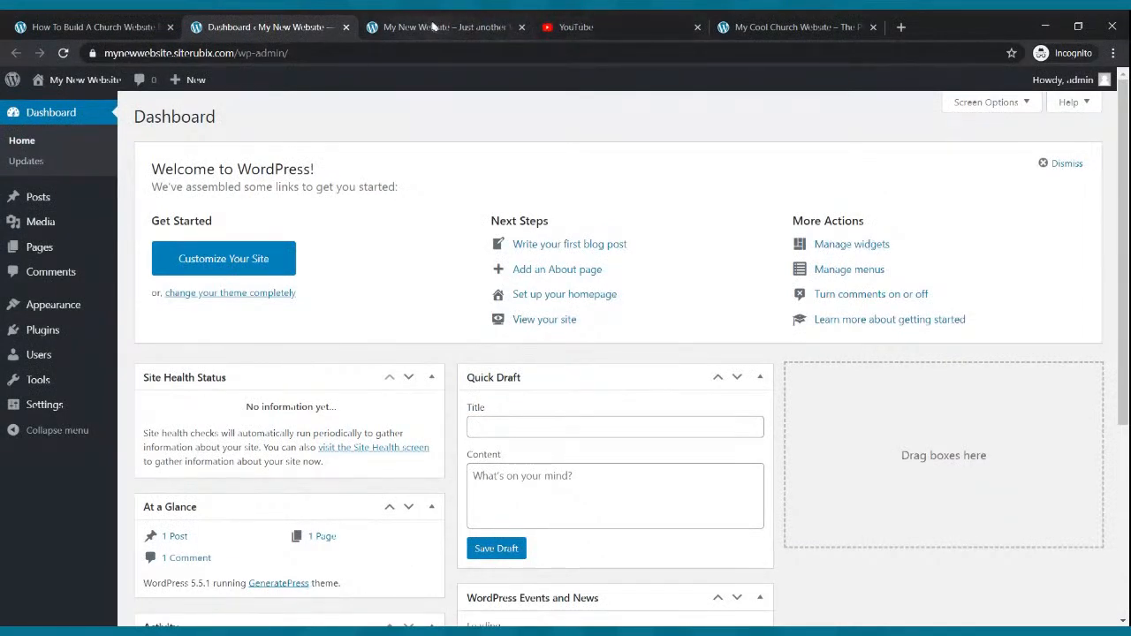
pyautogui.moveTo(433, 26); pyautogui.dragTo(563, 28)
pyautogui.moveTo(457, 26); pyautogui.dragTo(884, 26)
pyautogui.click(559, 25)
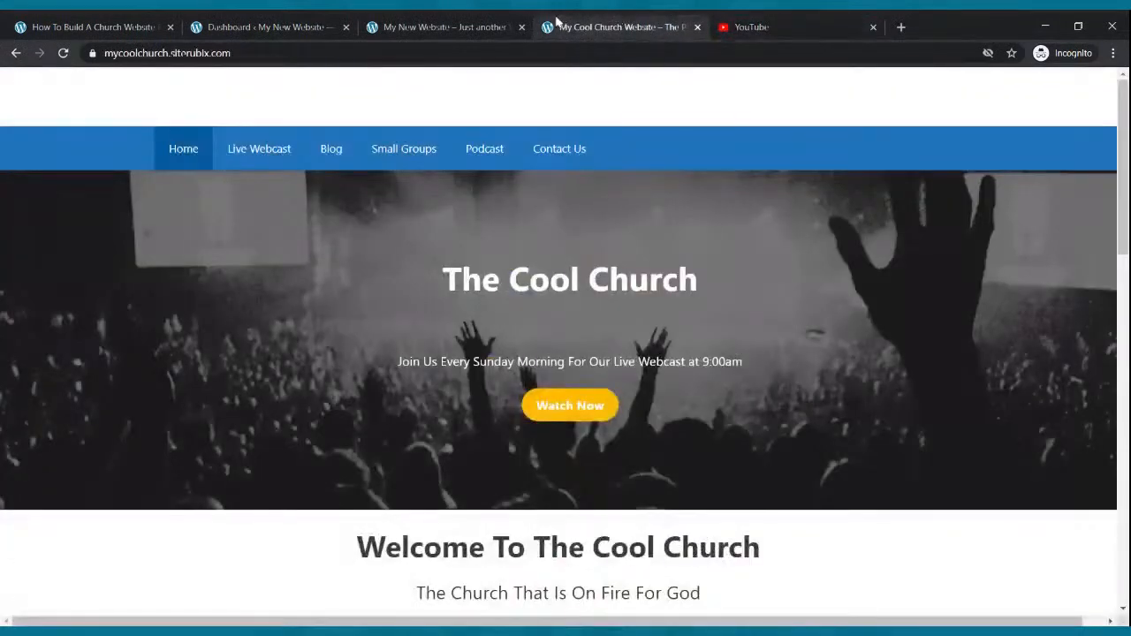
# Step: Customize the new website's Site Identity to hide the site title and tagline, publish the change and return to the dashboard
pyautogui.click(276, 23)
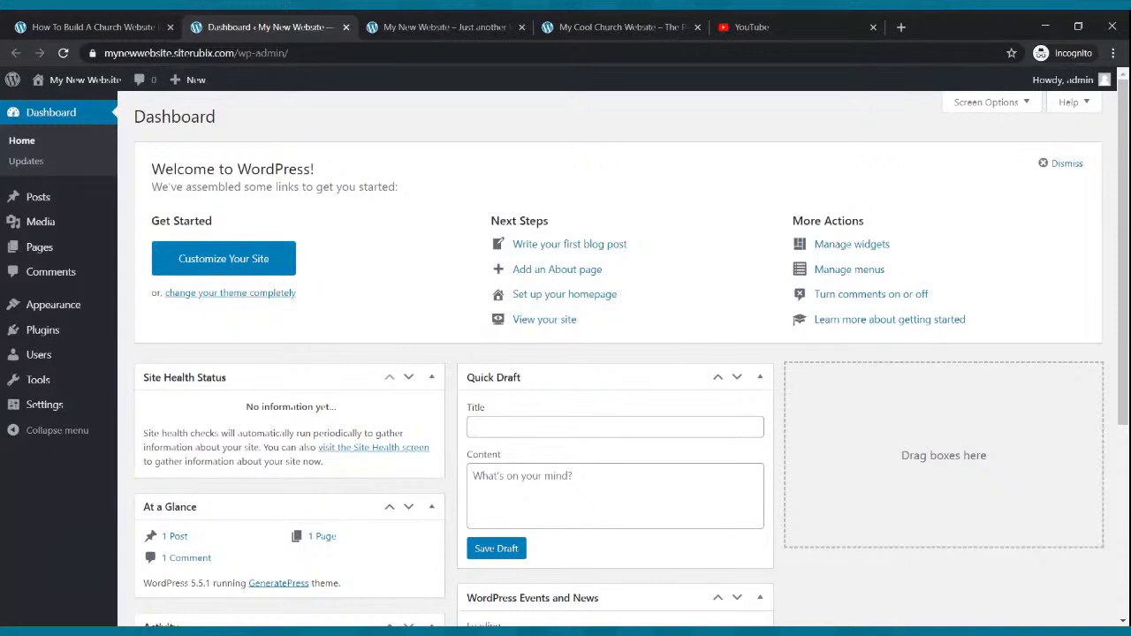
pyautogui.moveTo(99, 253)
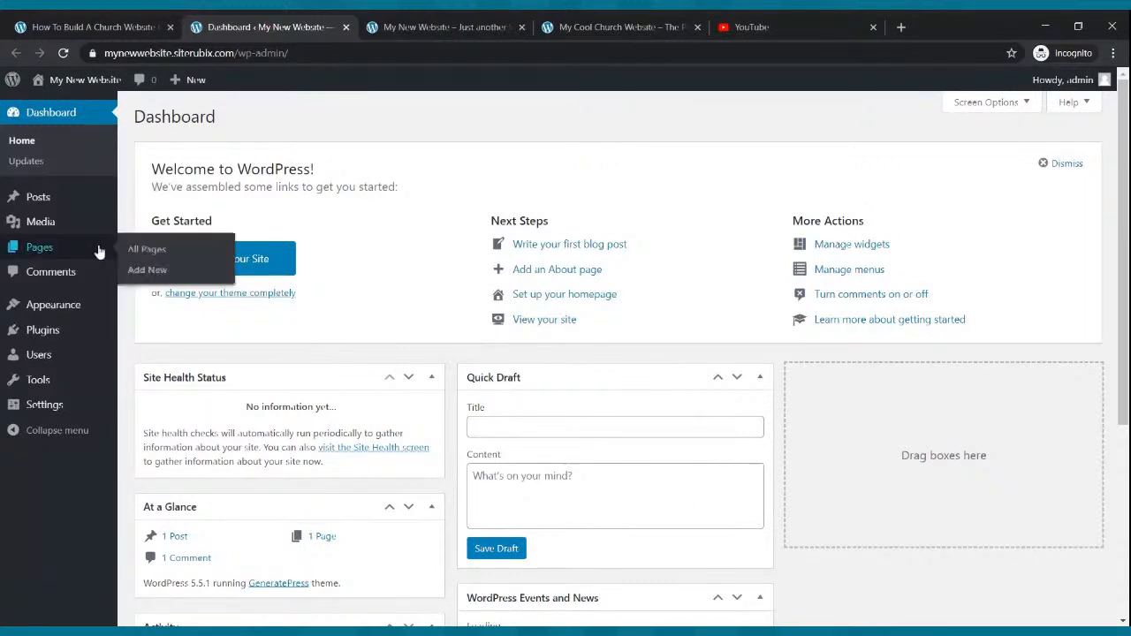
pyautogui.moveTo(49, 303)
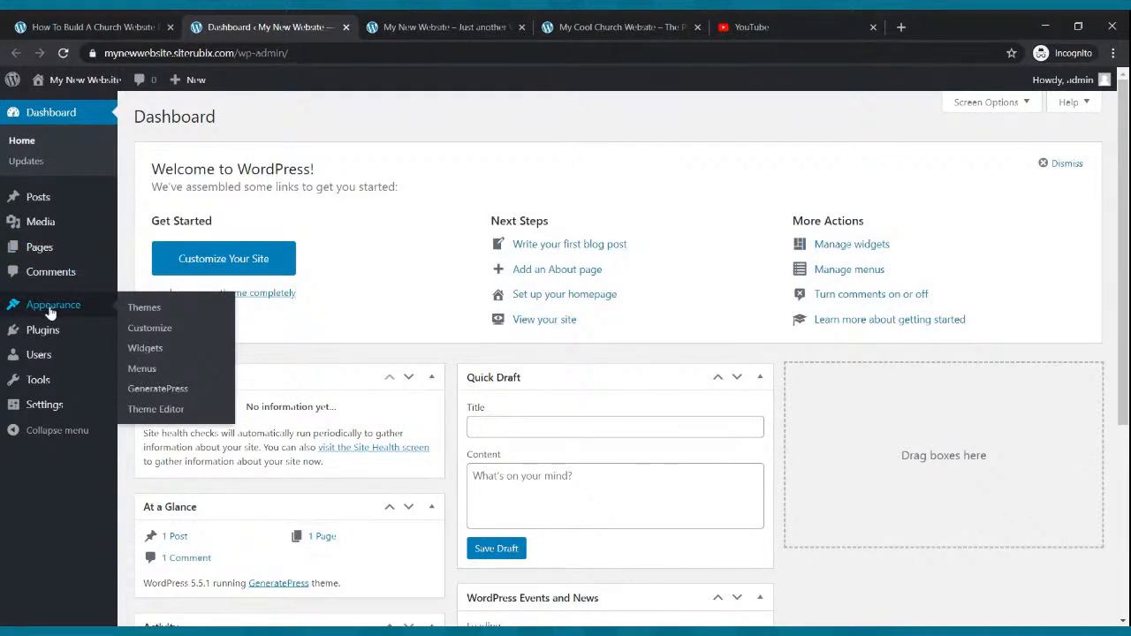
pyautogui.click(149, 332)
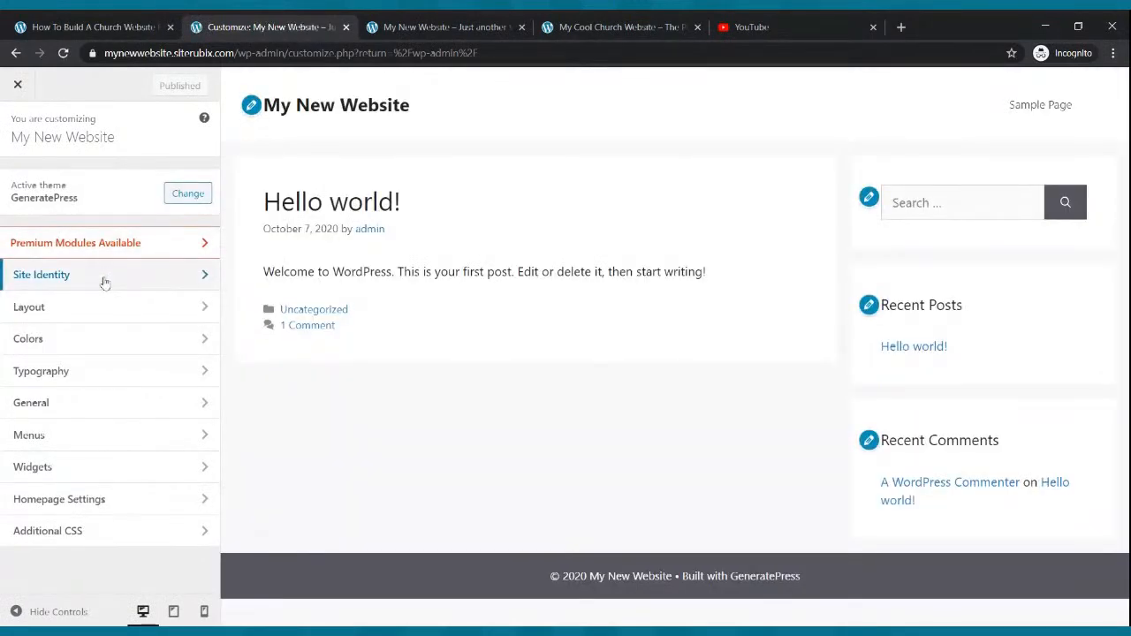
pyautogui.click(104, 277)
pyautogui.click(15, 230)
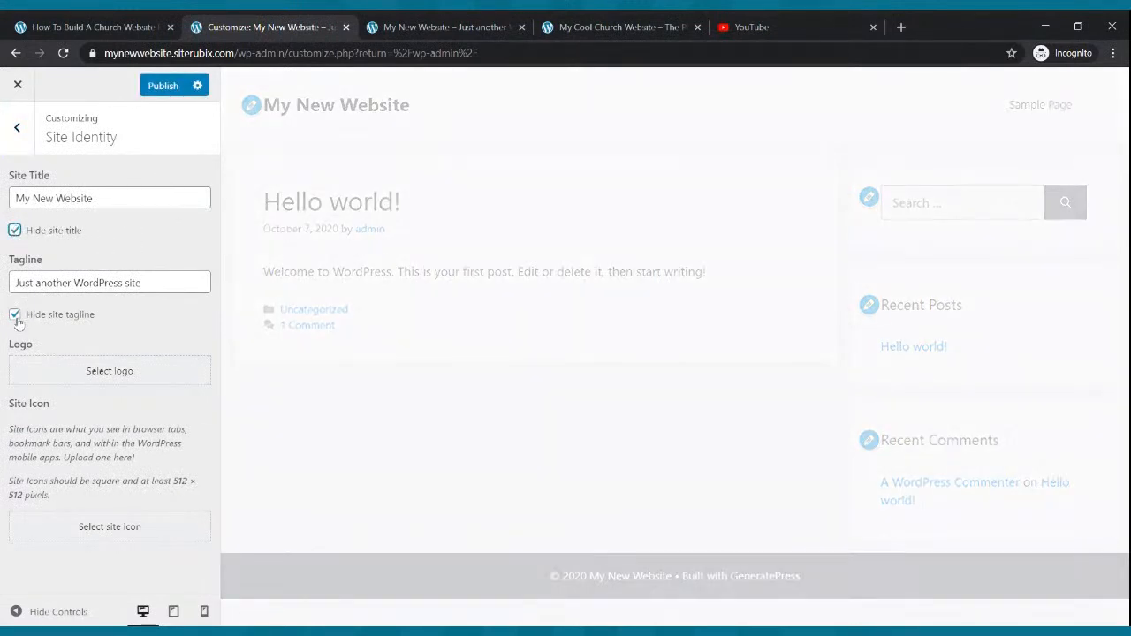
pyautogui.click(166, 91)
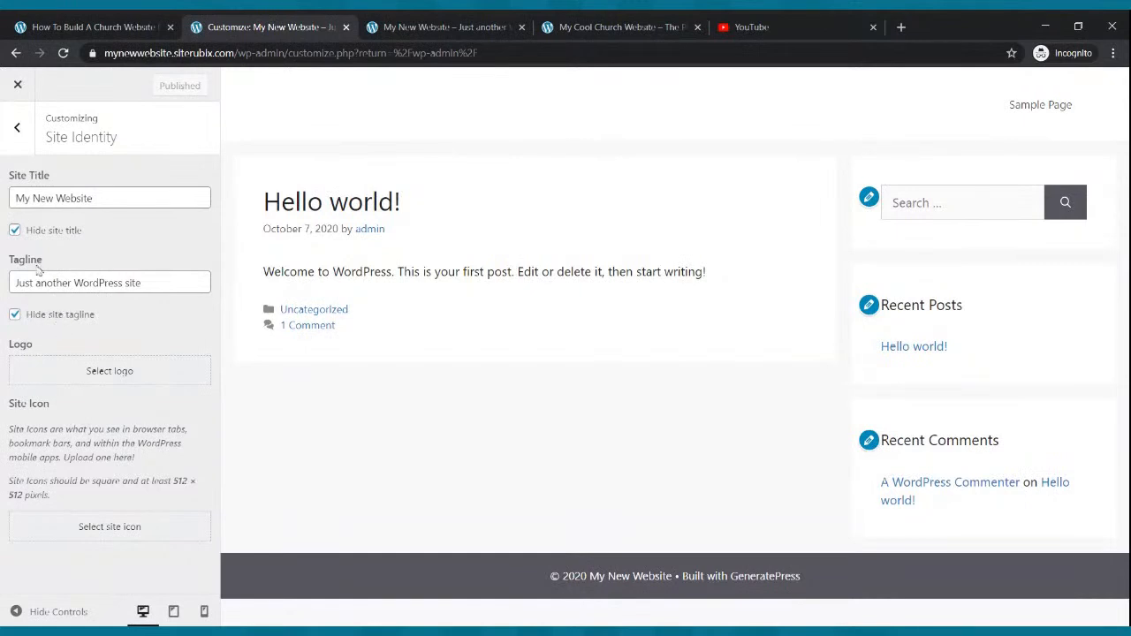
pyautogui.click(16, 55)
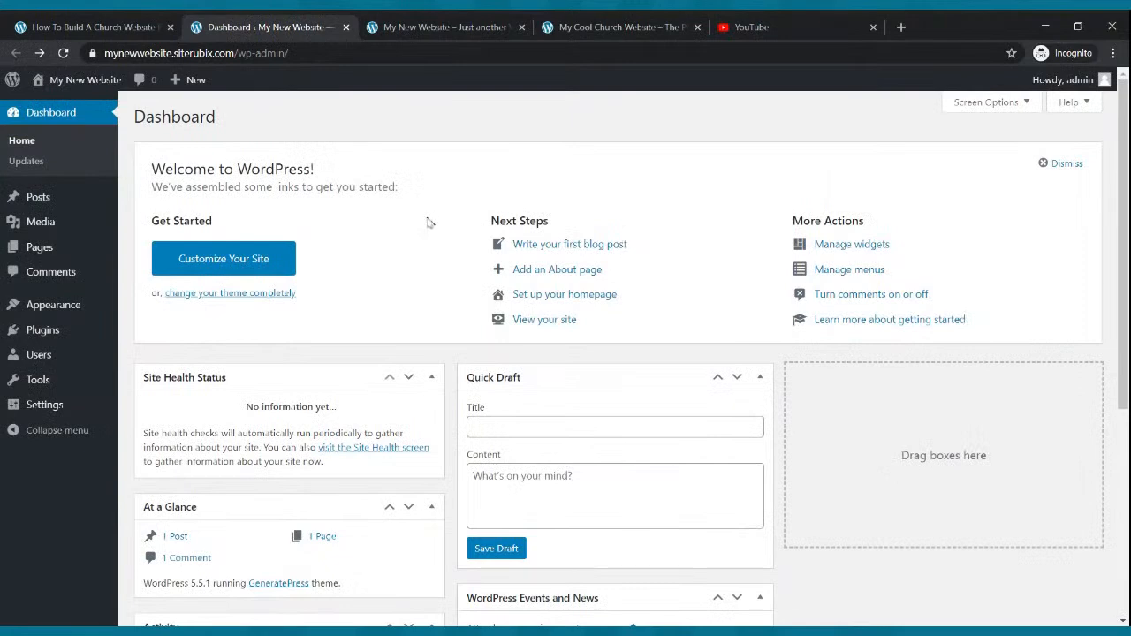
# Step: In the Writing settings, make the Block editor the default for all users, allow users to switch editors, and save the changes
pyautogui.click(73, 305)
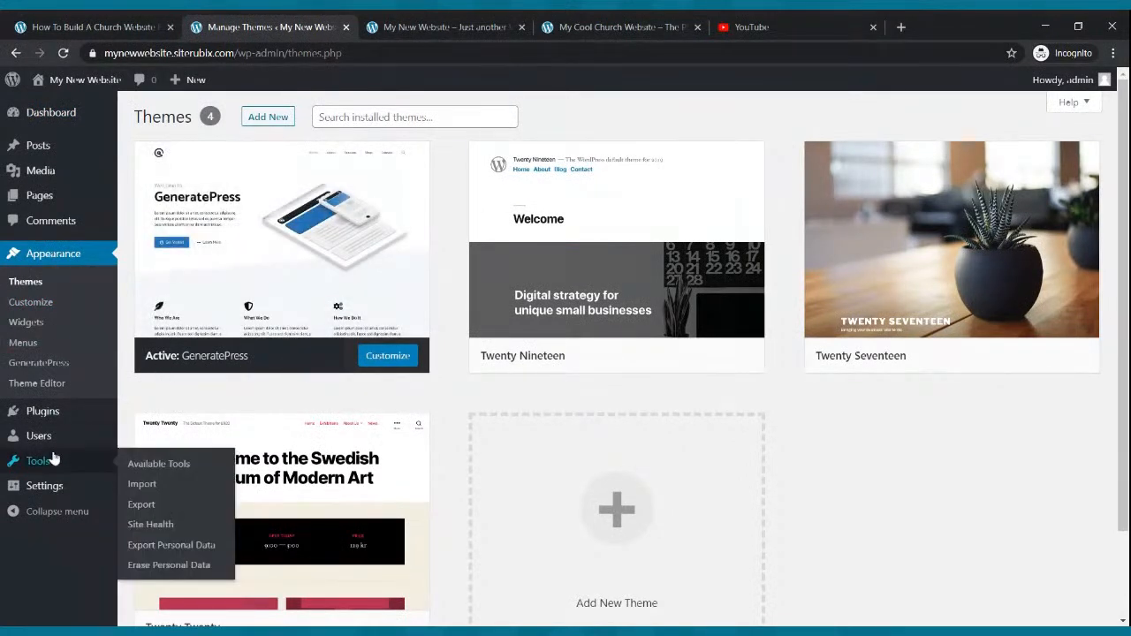
pyautogui.click(51, 491)
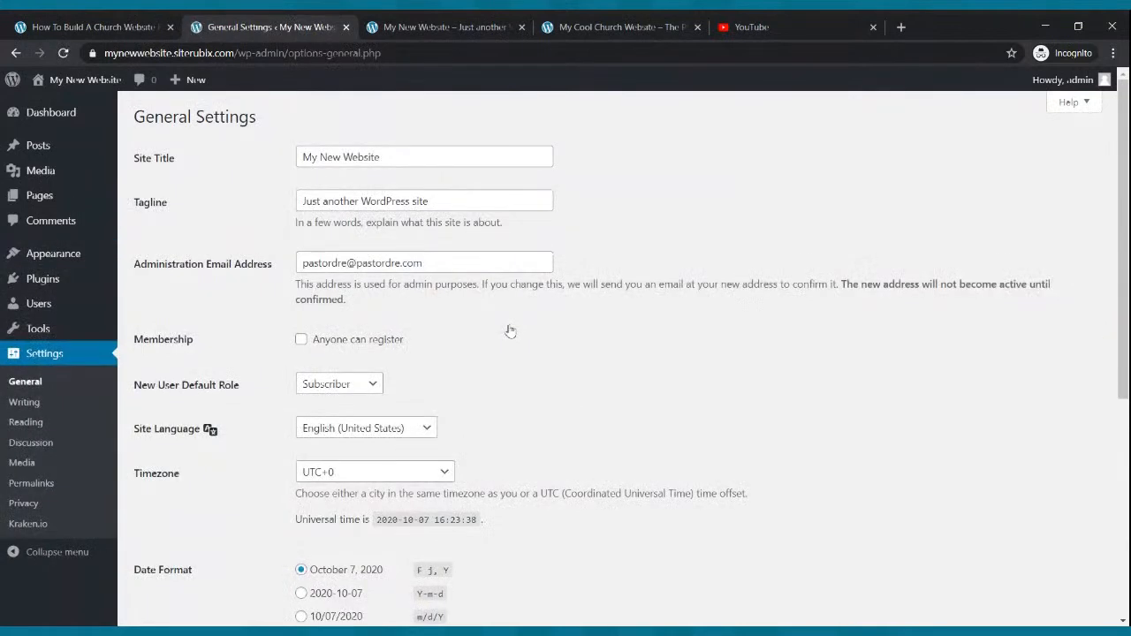
pyautogui.click(24, 404)
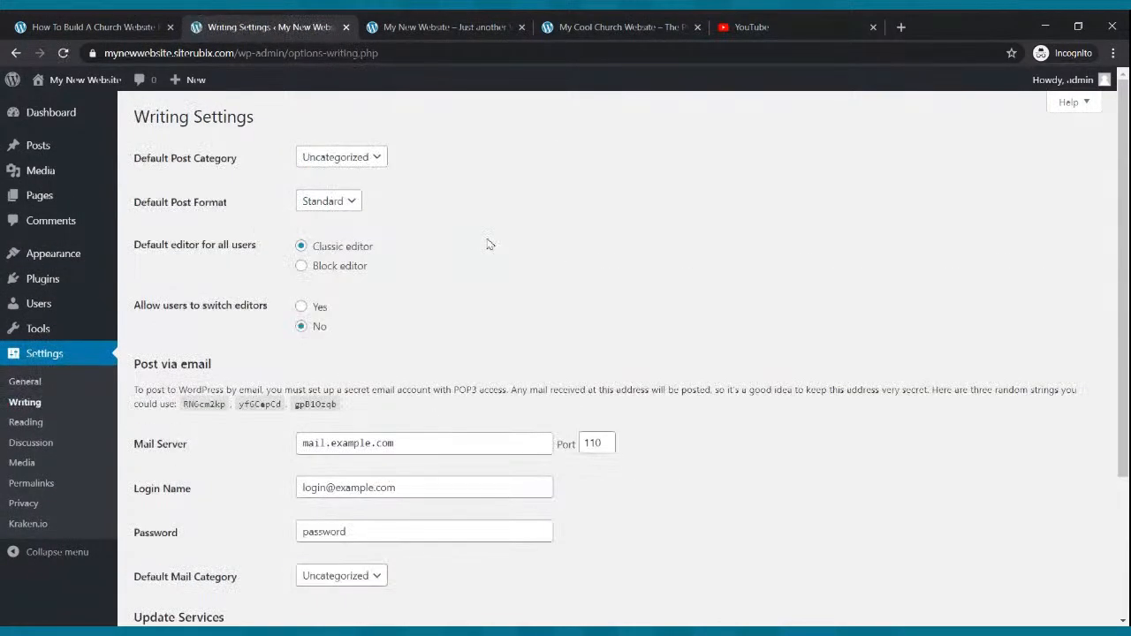
pyautogui.click(303, 267)
pyautogui.click(301, 309)
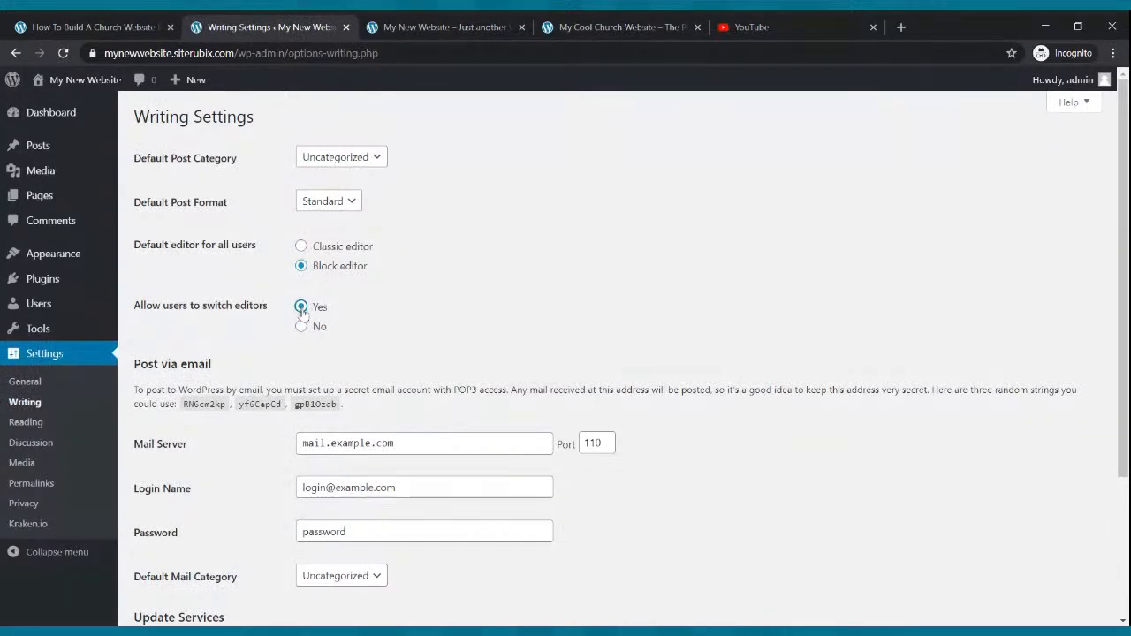
pyautogui.scroll(-3, 438, 385)
pyautogui.click(164, 555)
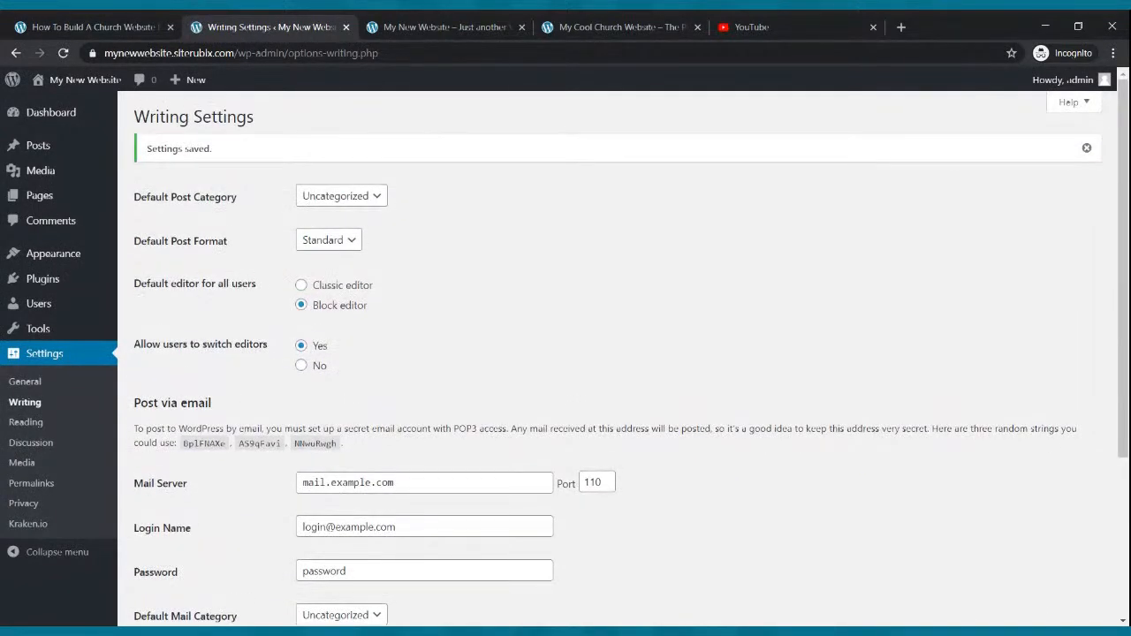
# Step: Reload the new website's front end to check the header after hiding the site title
pyautogui.click(489, 22)
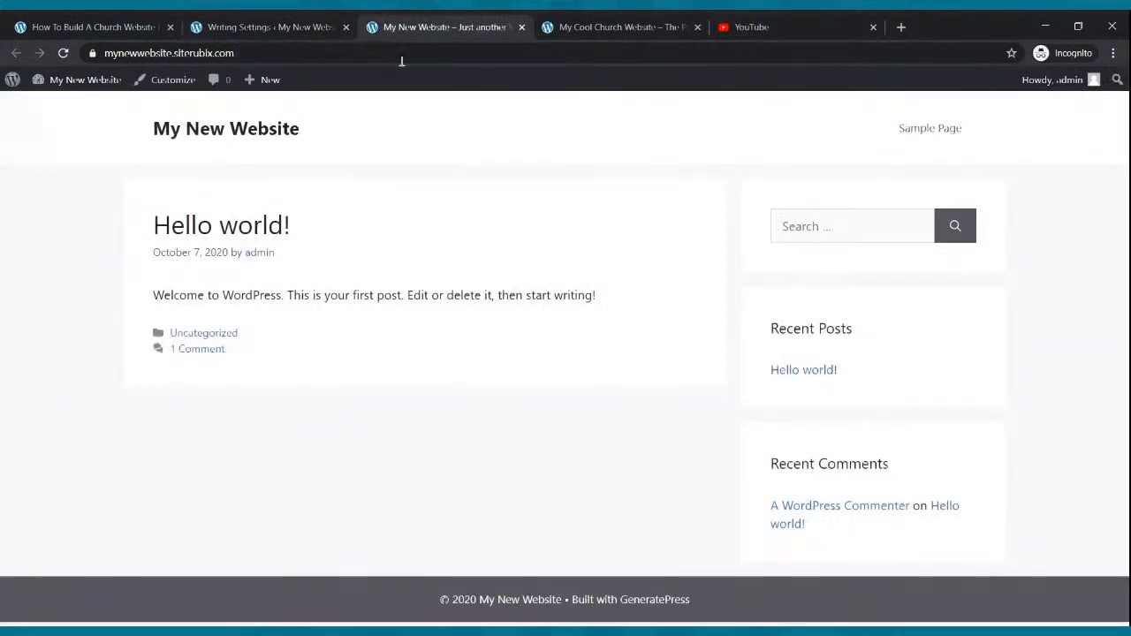
pyautogui.click(63, 53)
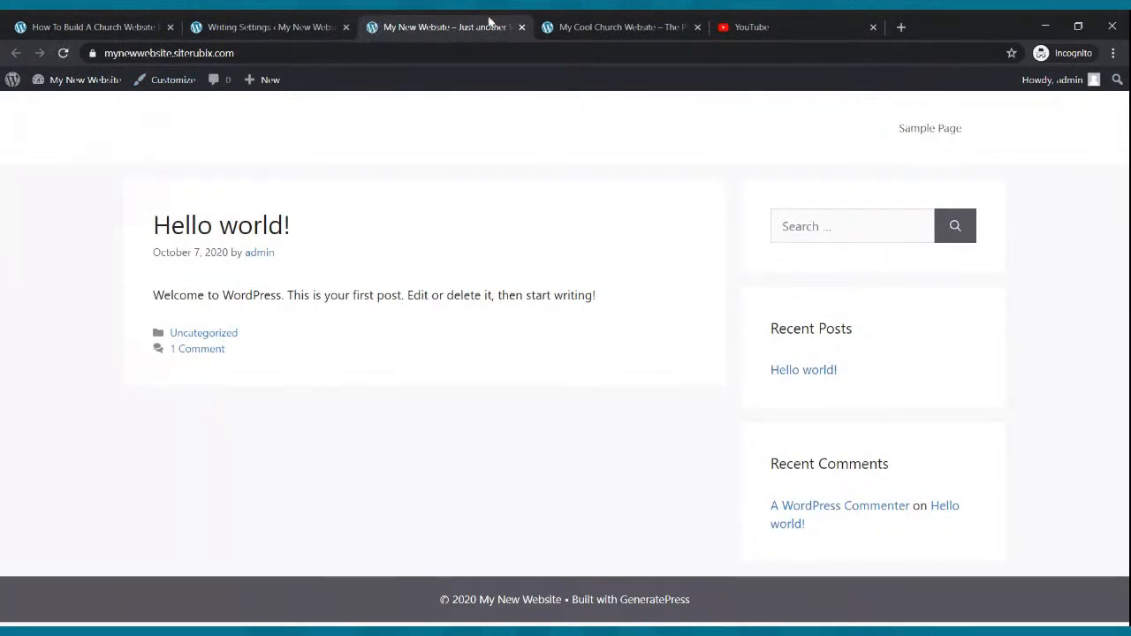
pyautogui.click(571, 227)
# Step: Examine the My Cool Church homepage and follow its Watch Now link to the Live Webcast page and back
pyautogui.click(644, 25)
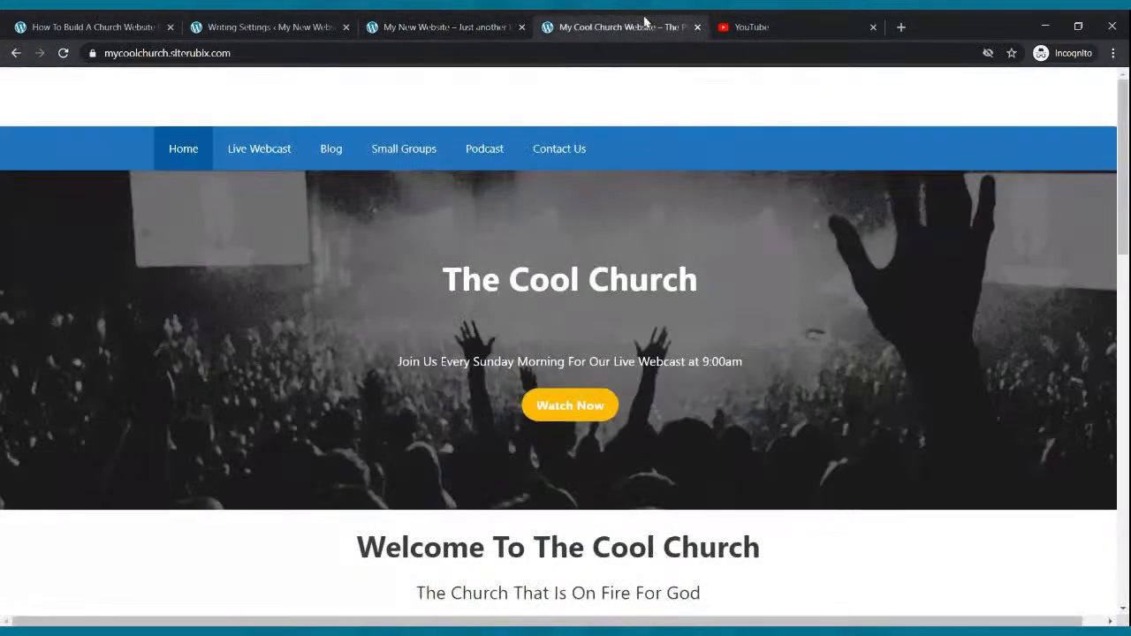
pyautogui.click(581, 258)
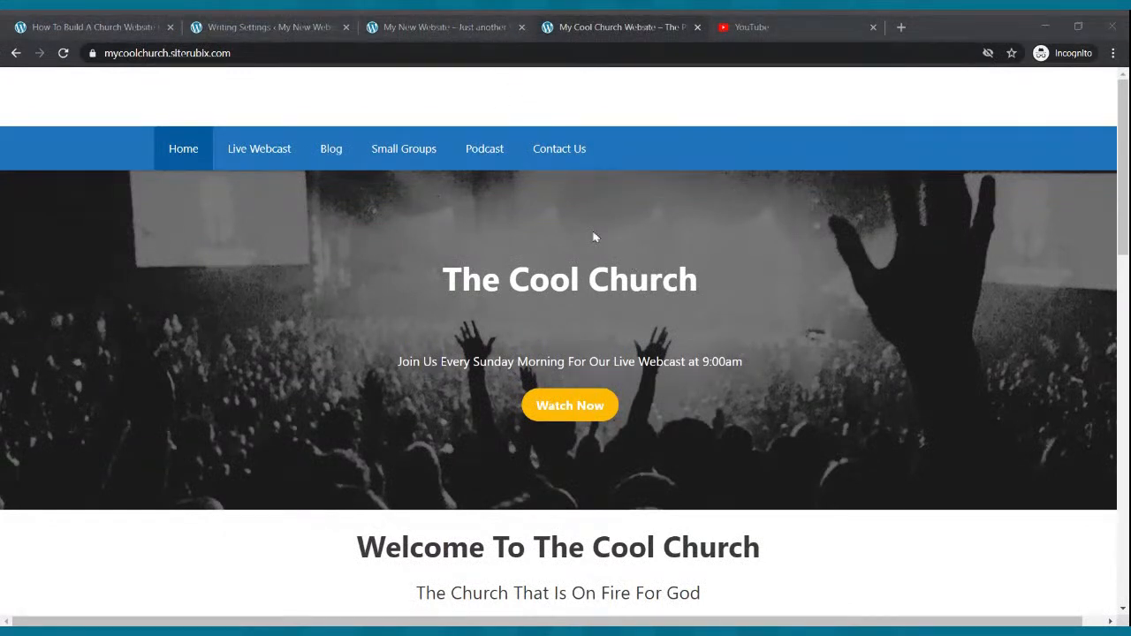
pyautogui.click(587, 405)
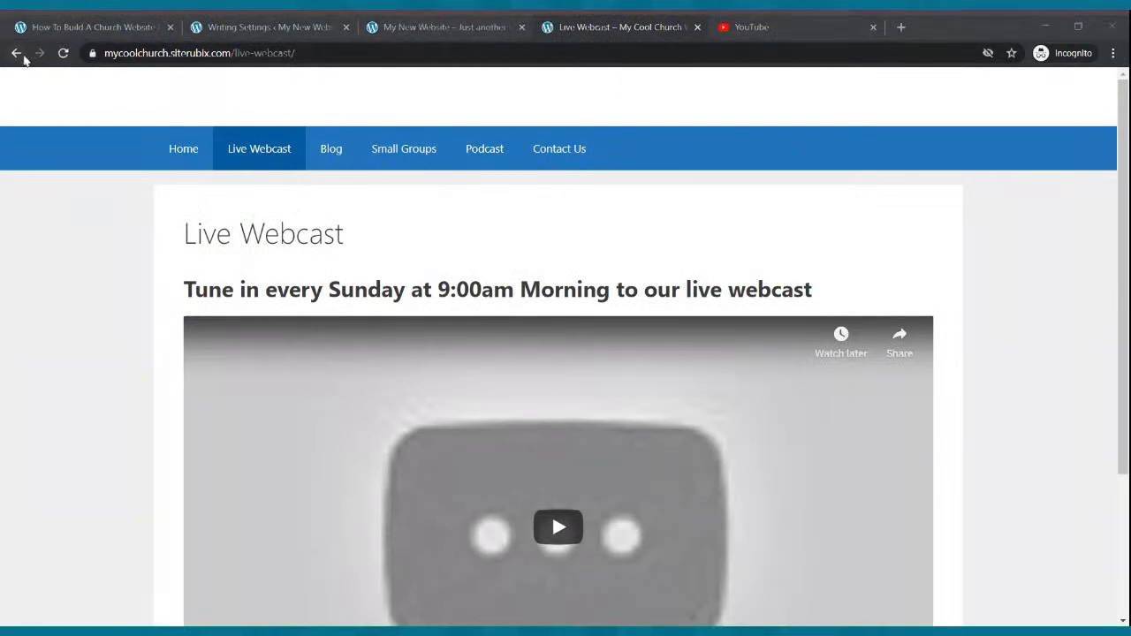
pyautogui.click(18, 54)
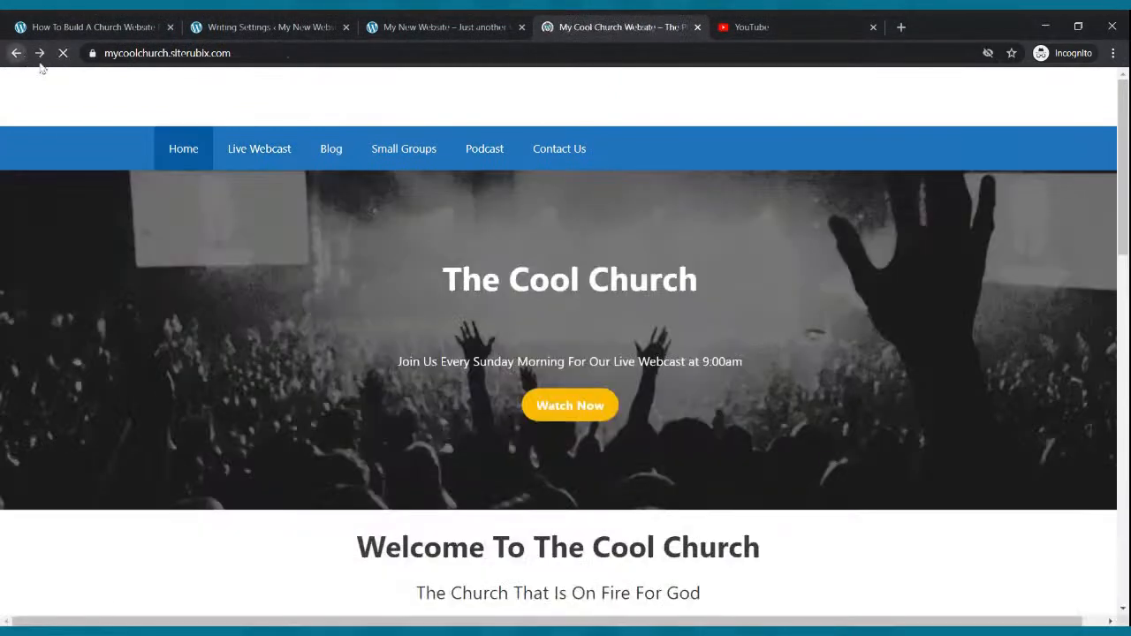
pyautogui.click(582, 403)
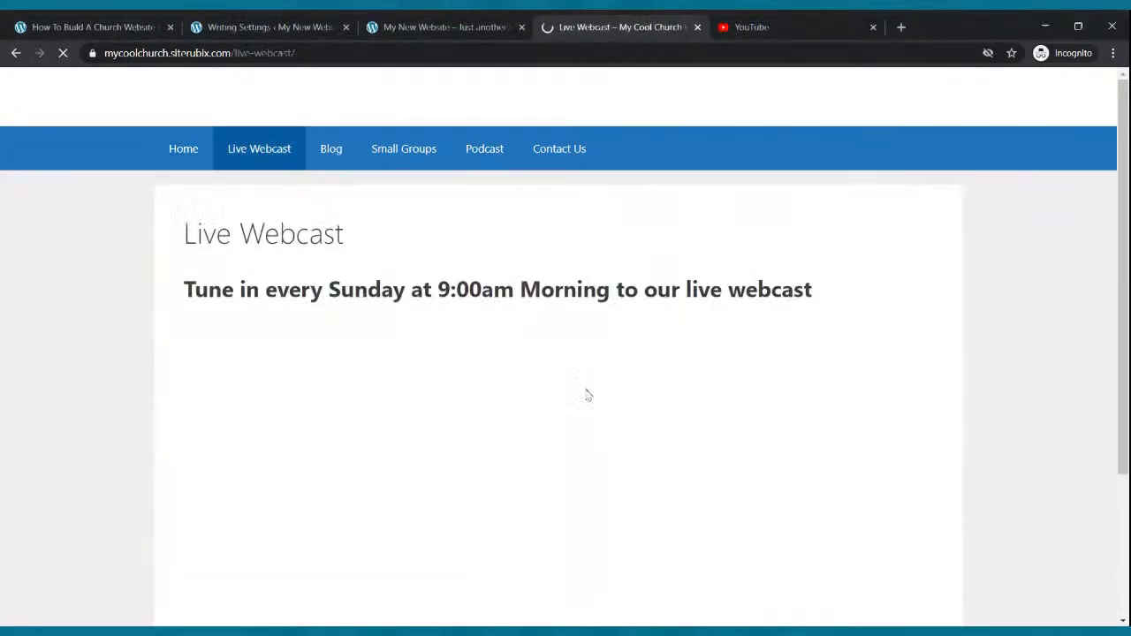
pyautogui.click(15, 53)
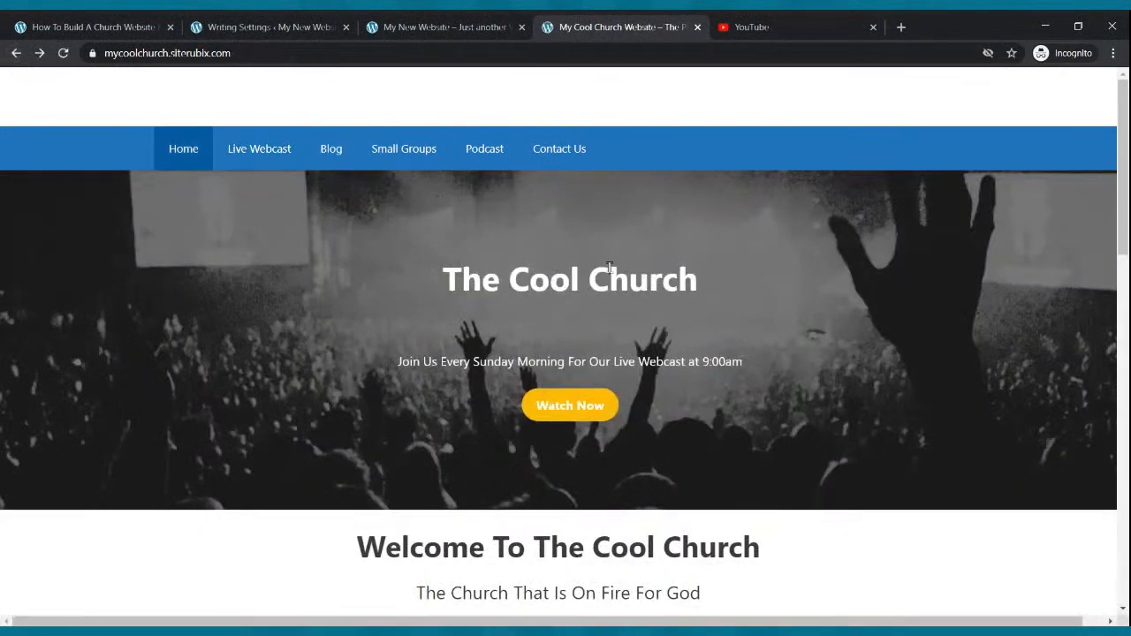
# Step: Return to the new website's WordPress admin and open the Reading settings to examine the homepage display options
pyautogui.click(448, 21)
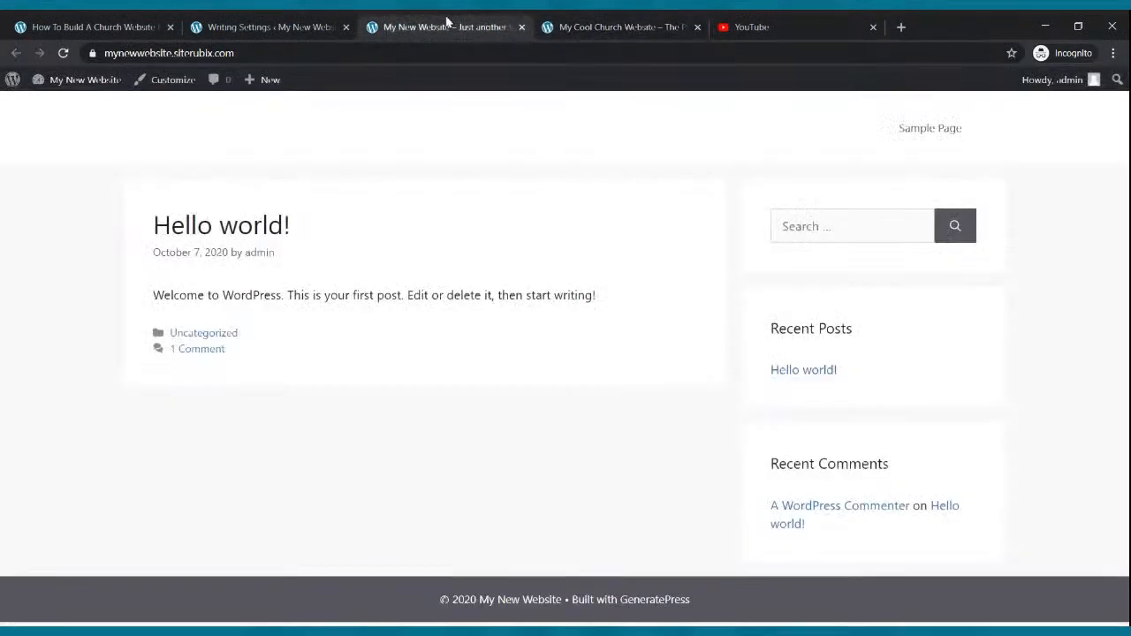
pyautogui.click(342, 25)
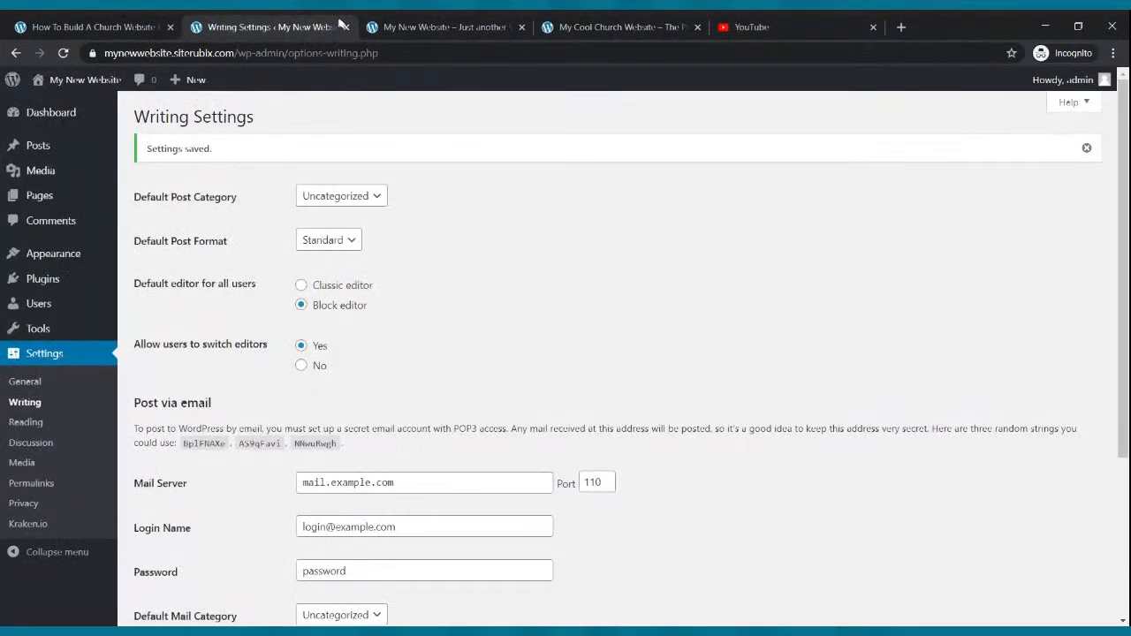
pyautogui.click(44, 362)
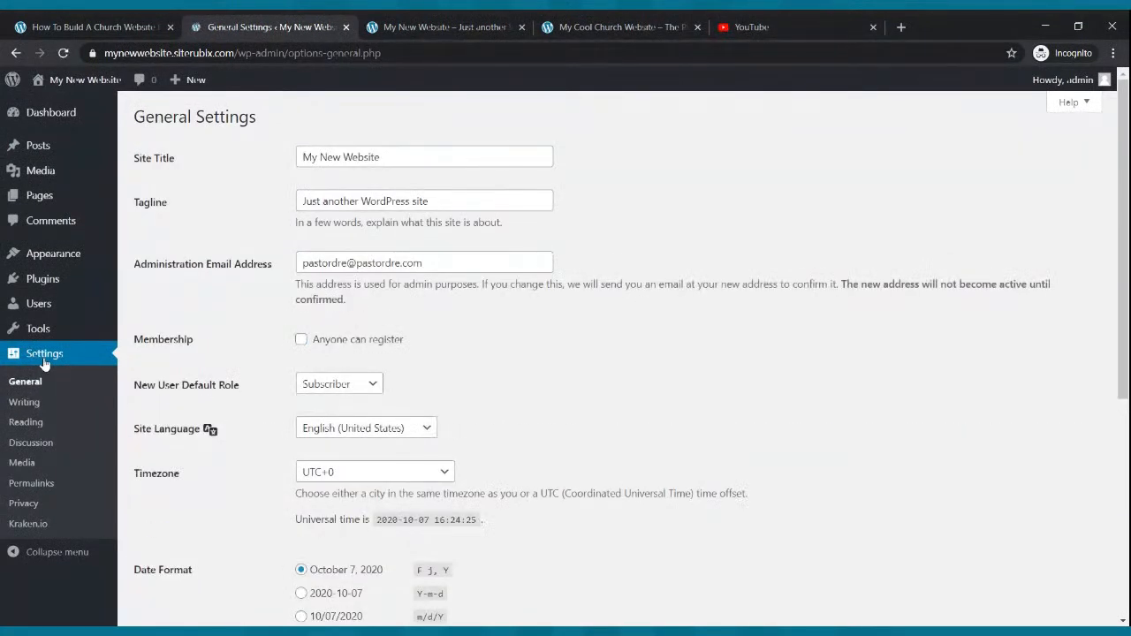
pyautogui.click(36, 428)
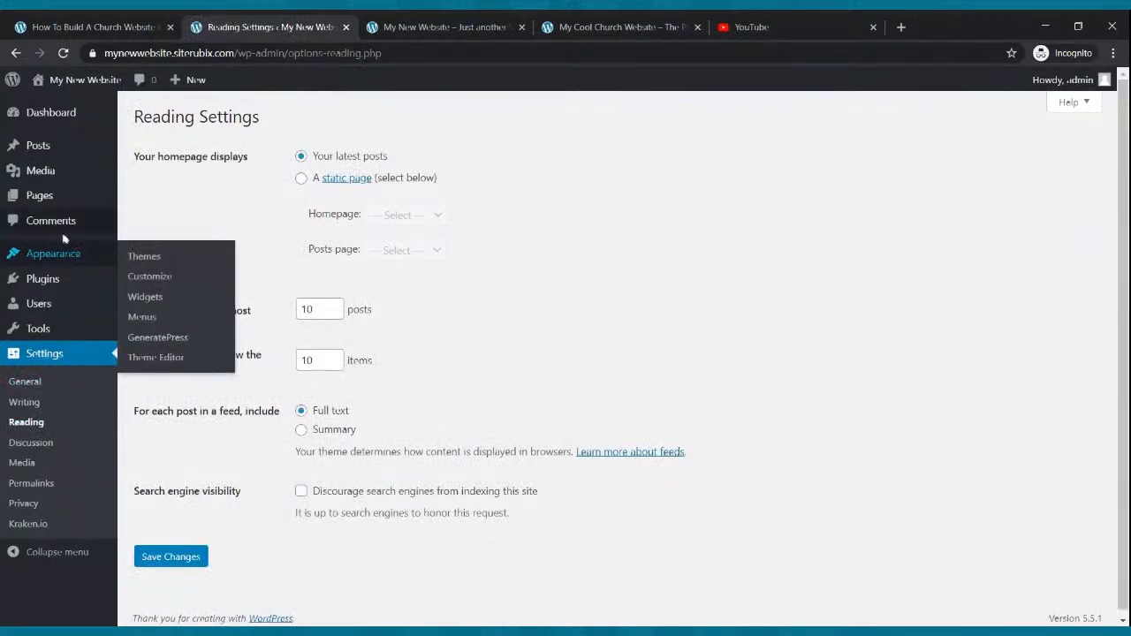
# Step: Open the list of the site's pages and move the Sample Page to the trash
pyautogui.moveTo(39, 203)
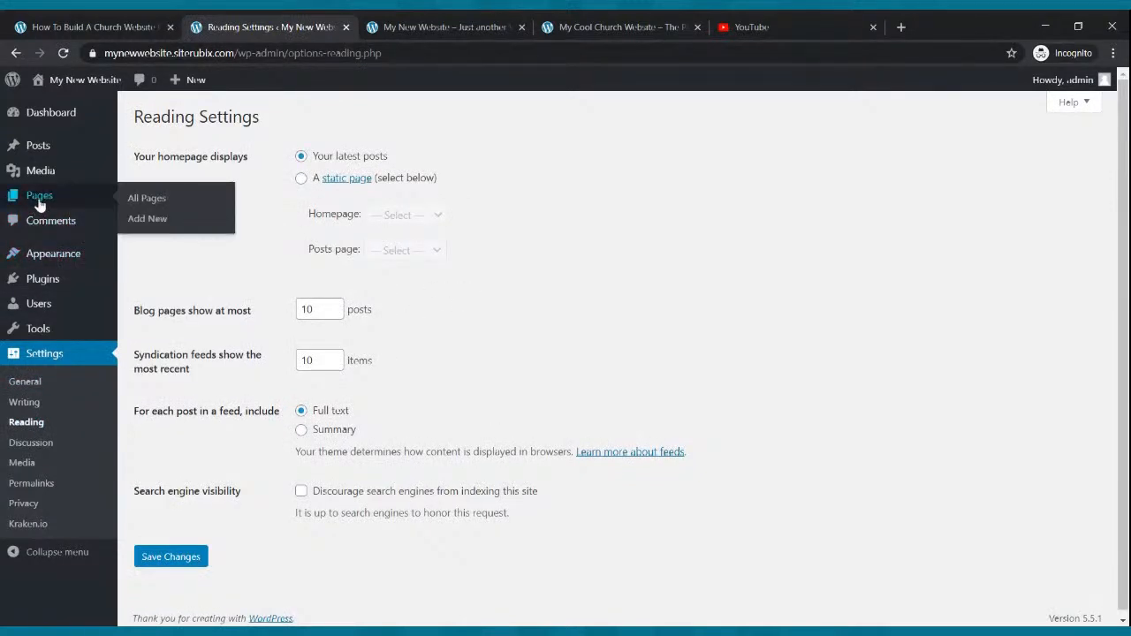
pyautogui.click(39, 204)
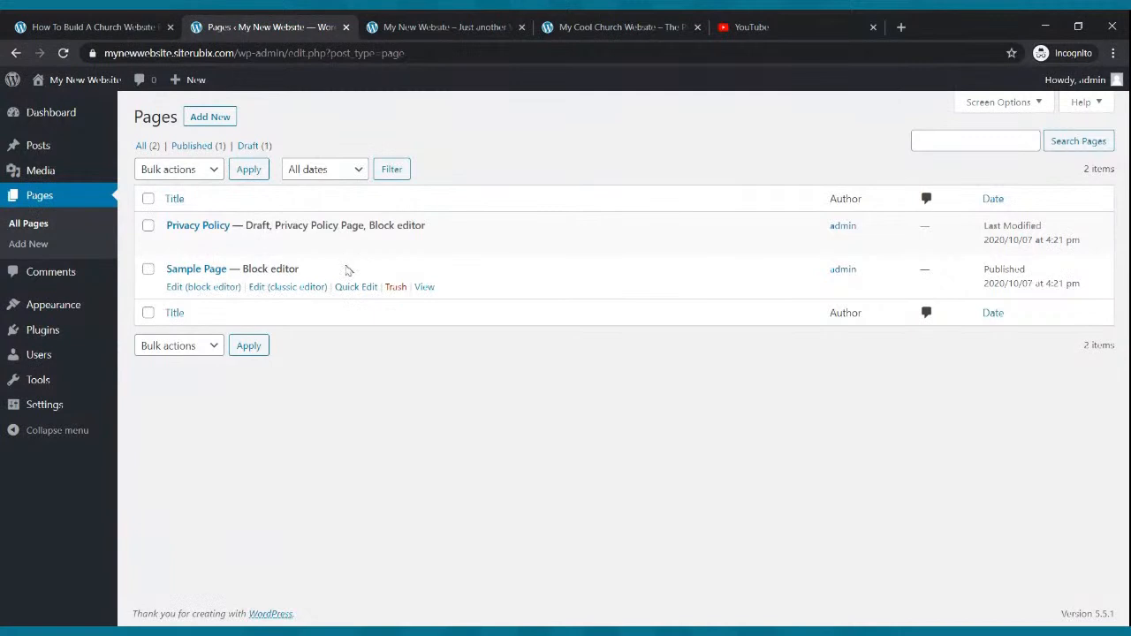
pyautogui.click(396, 287)
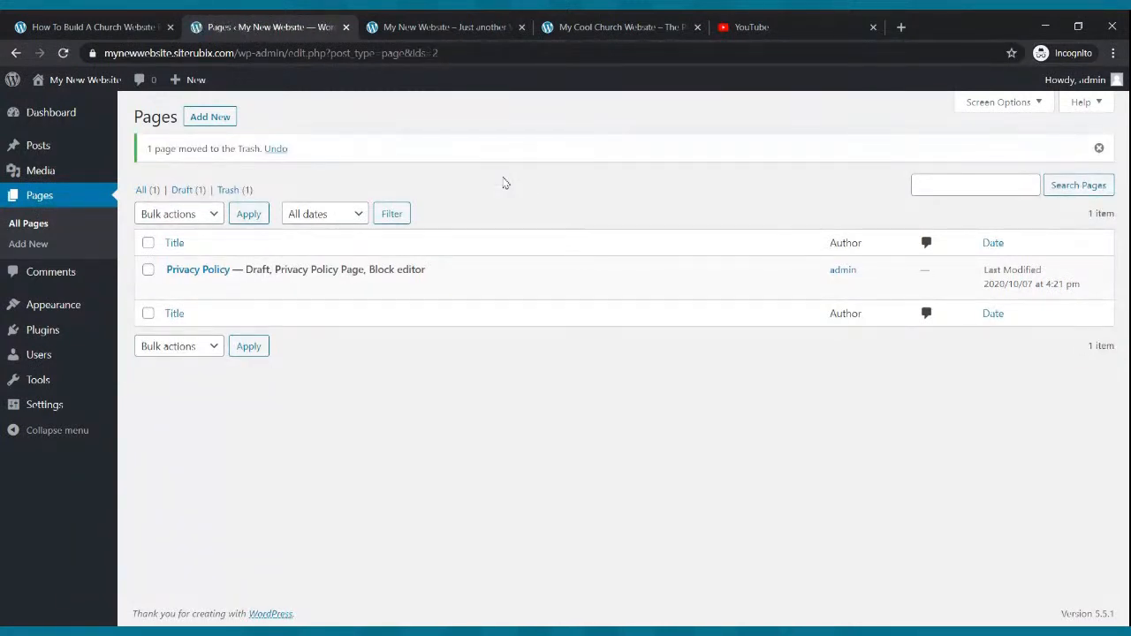
# Step: Check the navigation menu of the My Cool Church example, then create and publish a blank page titled "Home" on the new website
pyautogui.click(594, 26)
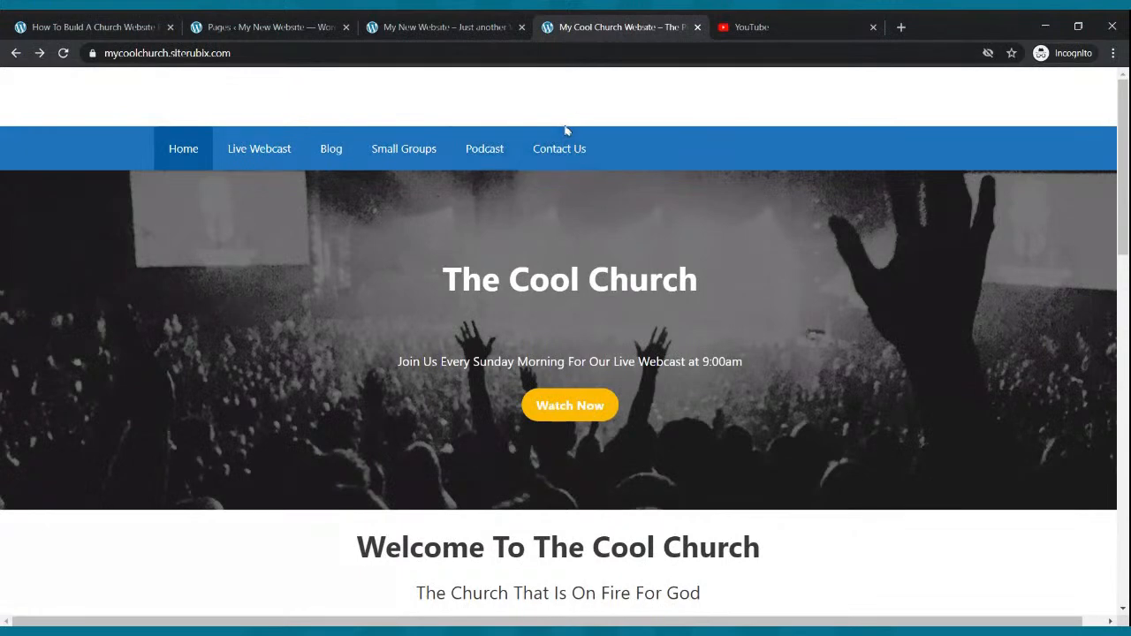
pyautogui.click(319, 25)
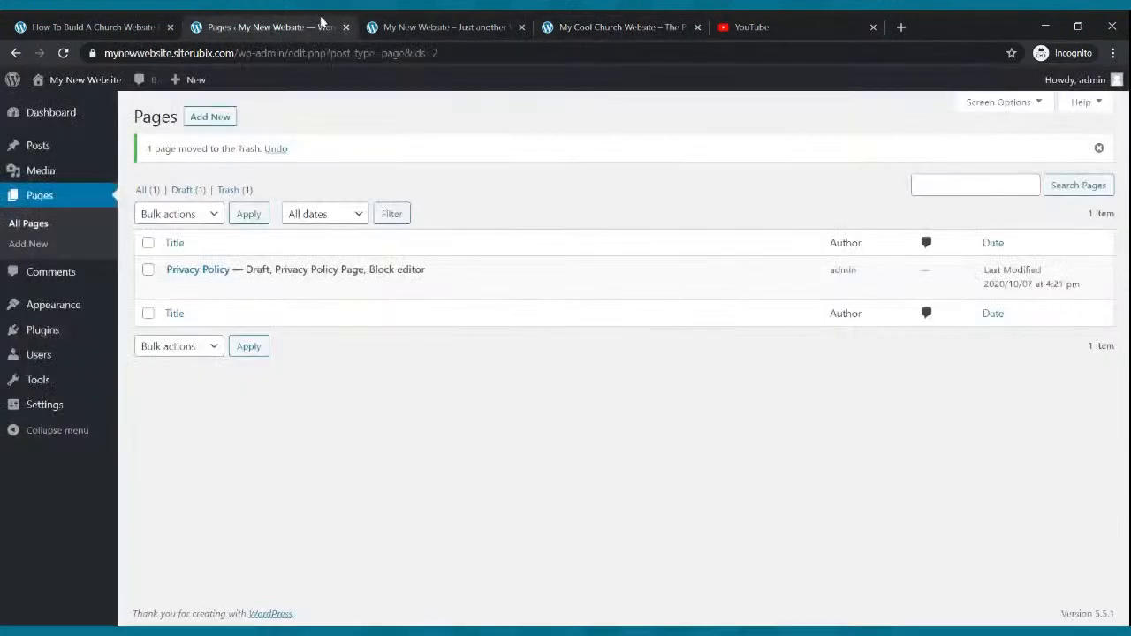
pyautogui.click(212, 118)
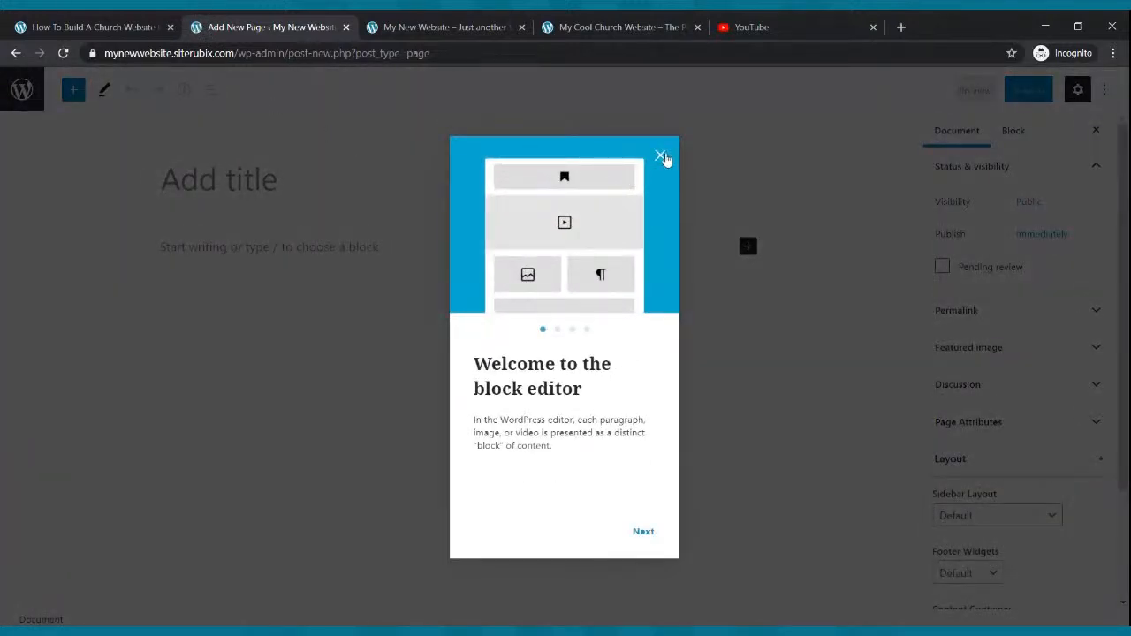
pyautogui.click(661, 157)
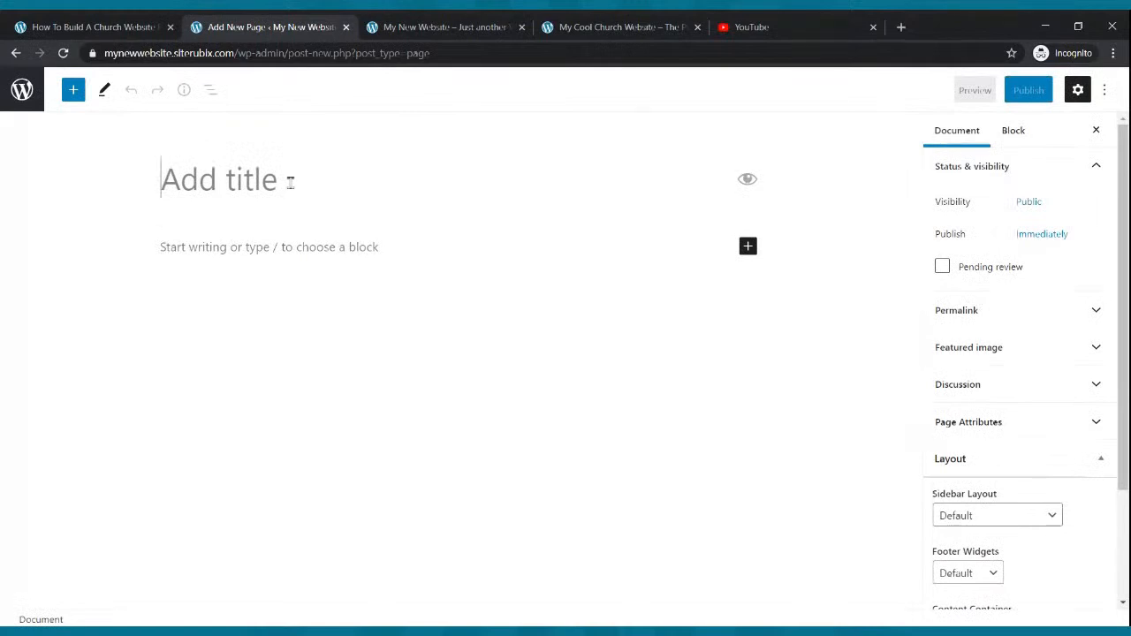
pyautogui.click(289, 182)
pyautogui.write('Home')
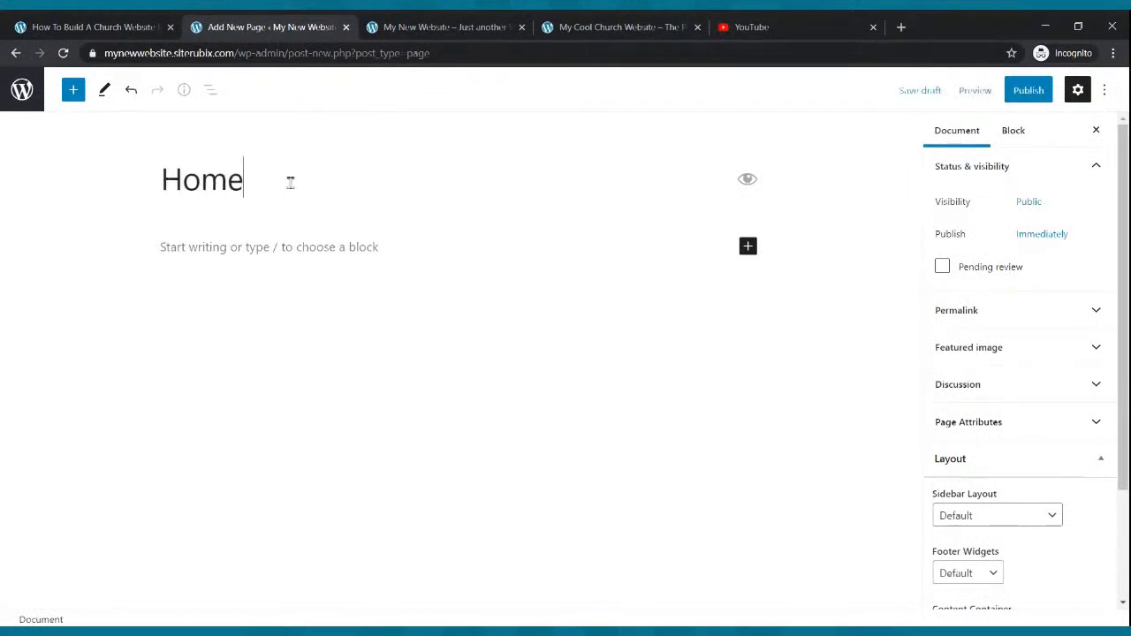
pyautogui.click(1027, 91)
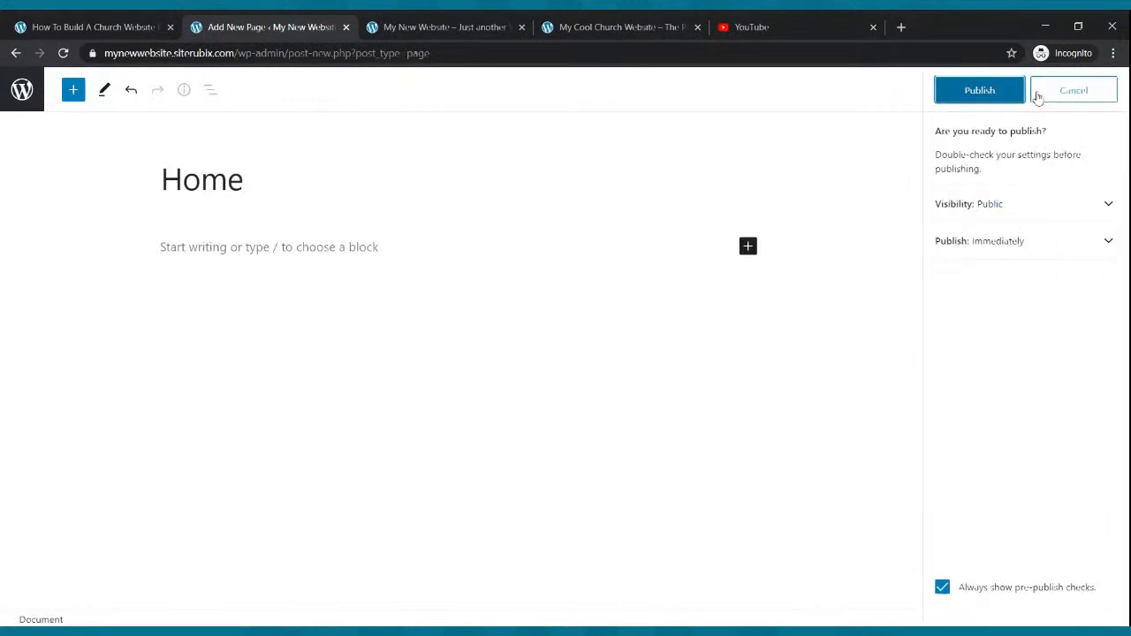
pyautogui.click(981, 92)
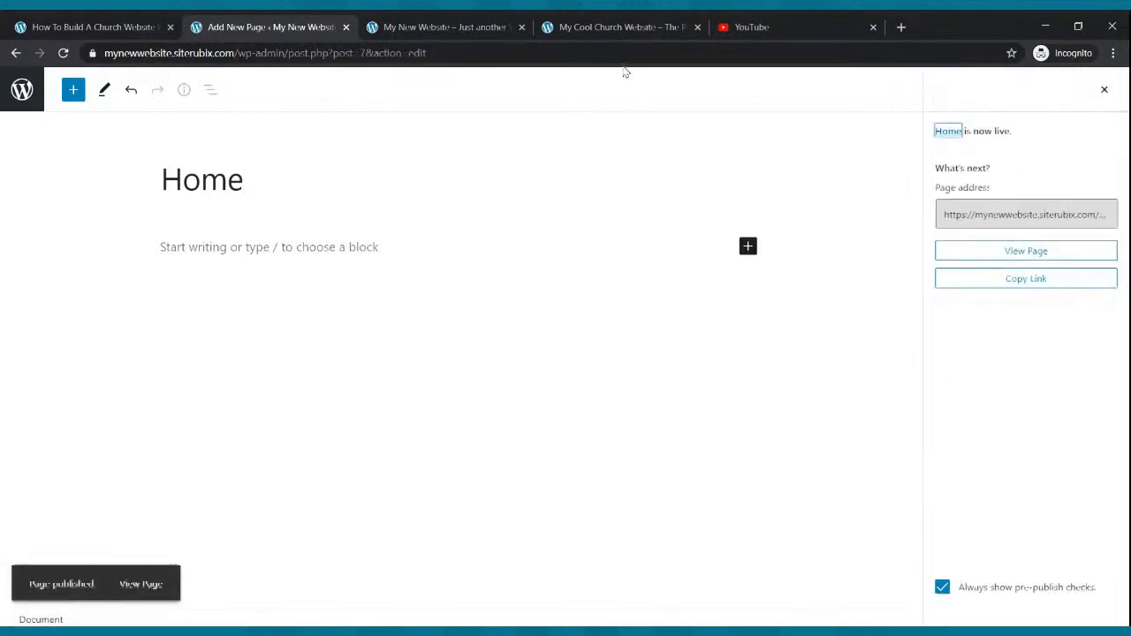
# Step: Return to the pages list, then add and publish a blank page titled "Live Webcast"
pyautogui.click(16, 54)
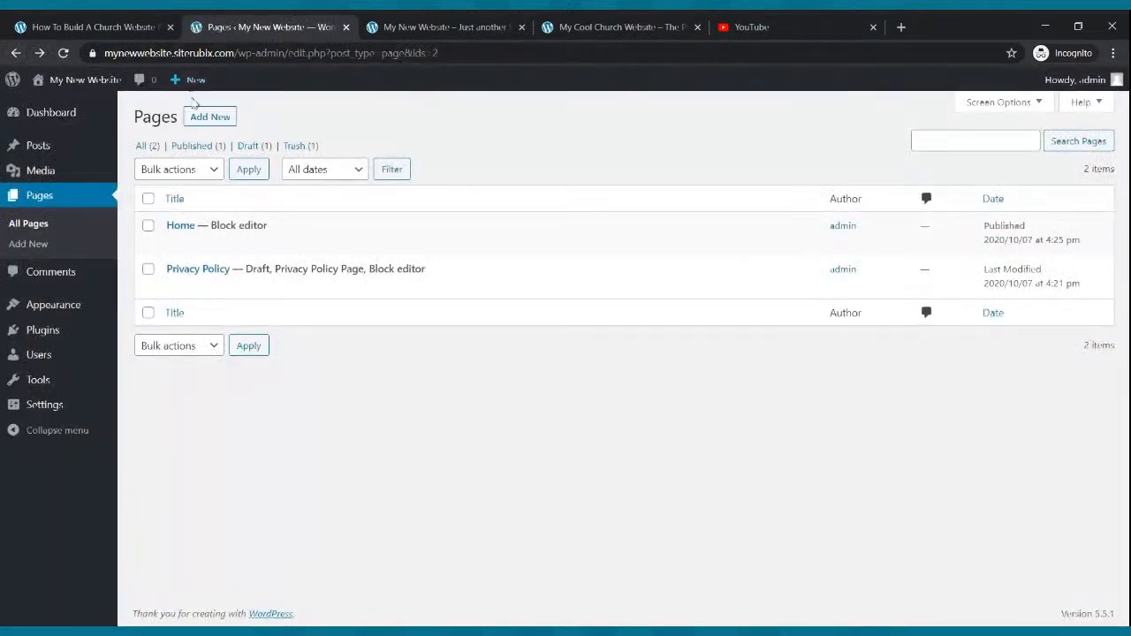
pyautogui.click(203, 119)
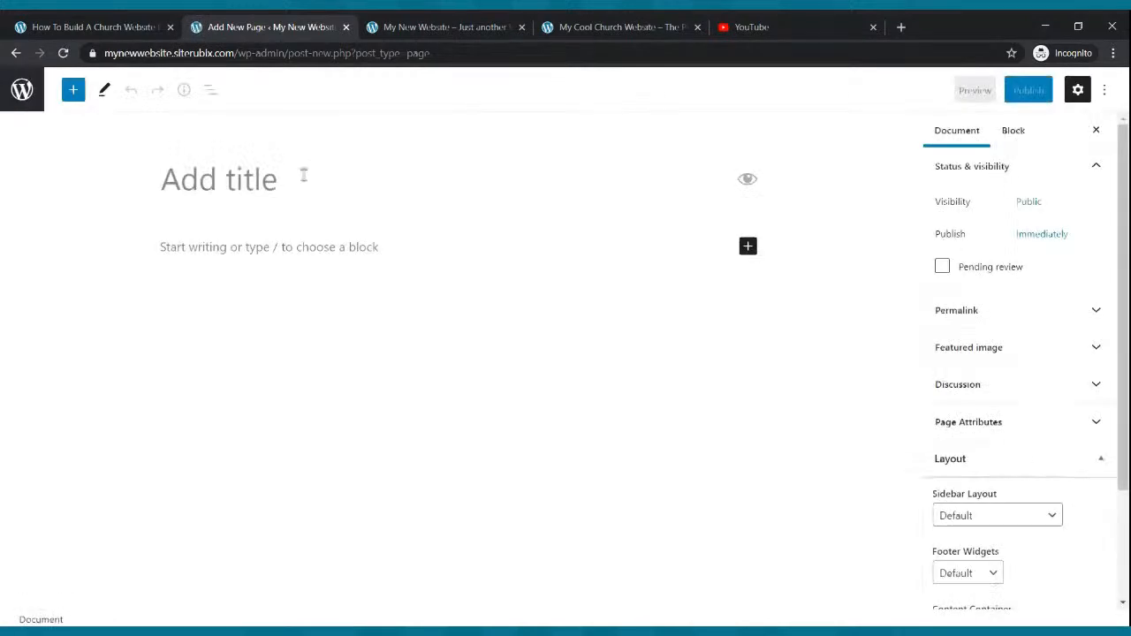
pyautogui.write('Live')
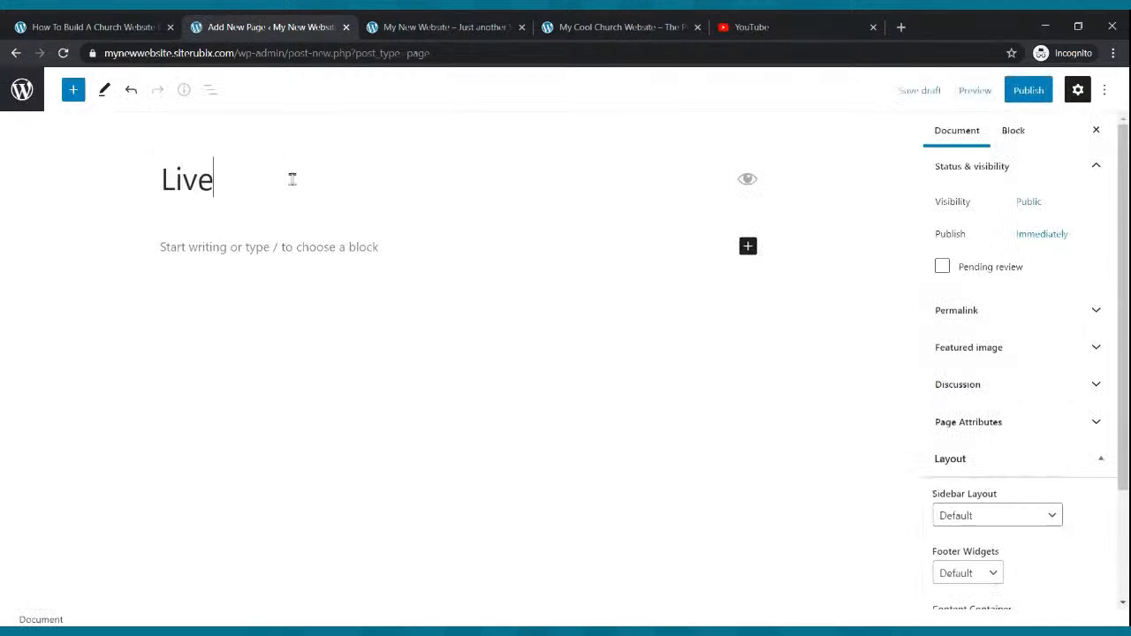
pyautogui.write(' Webcast')
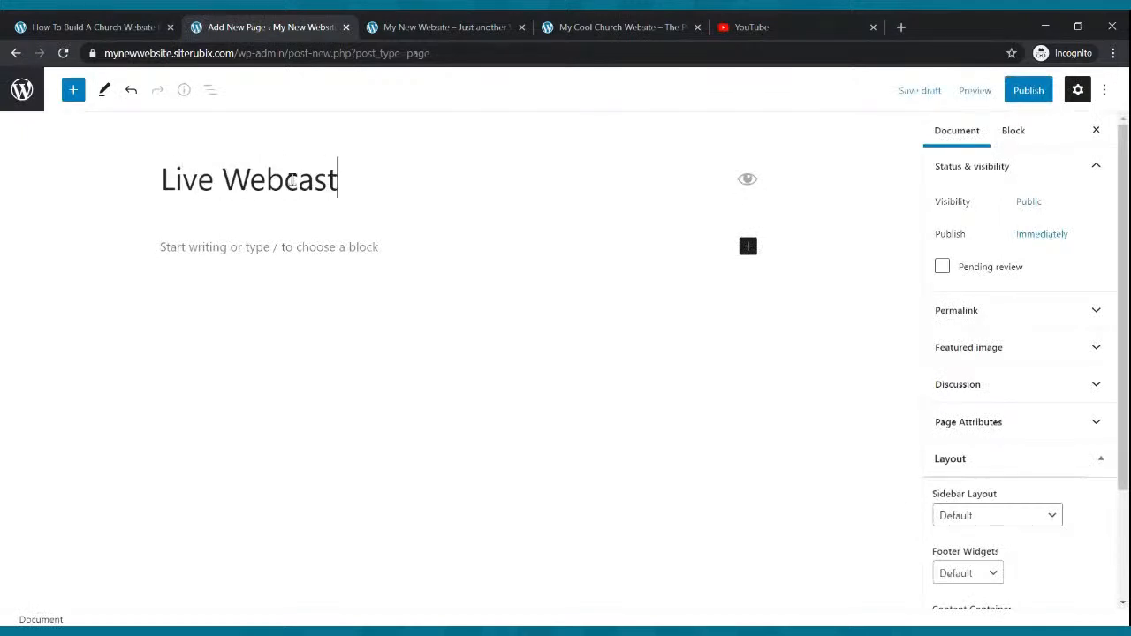
pyautogui.click(1033, 97)
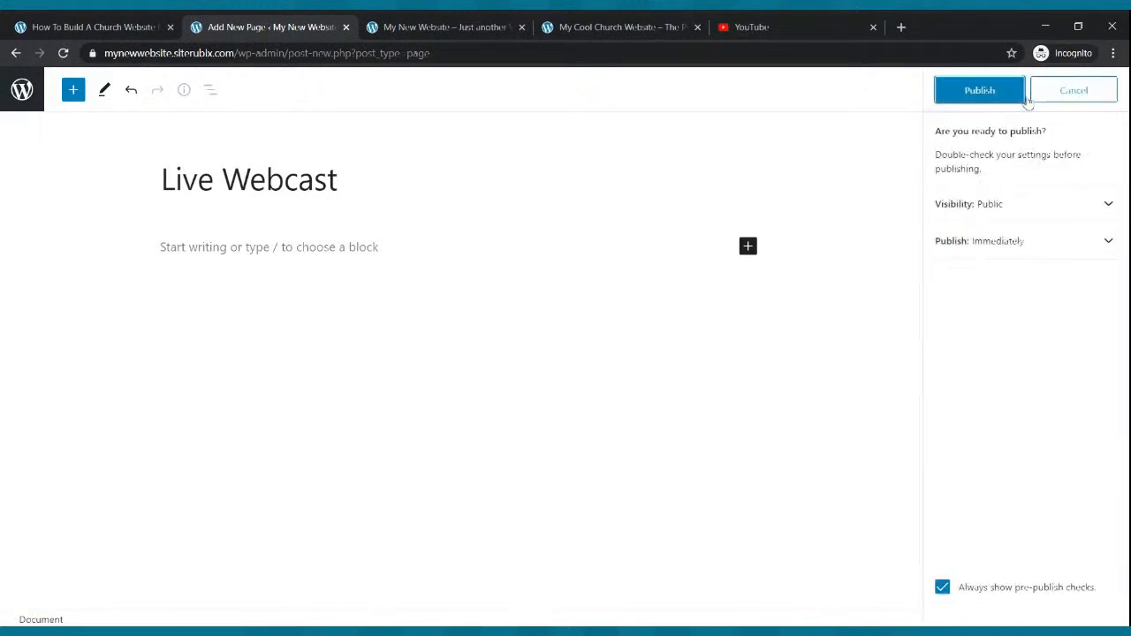
pyautogui.click(985, 93)
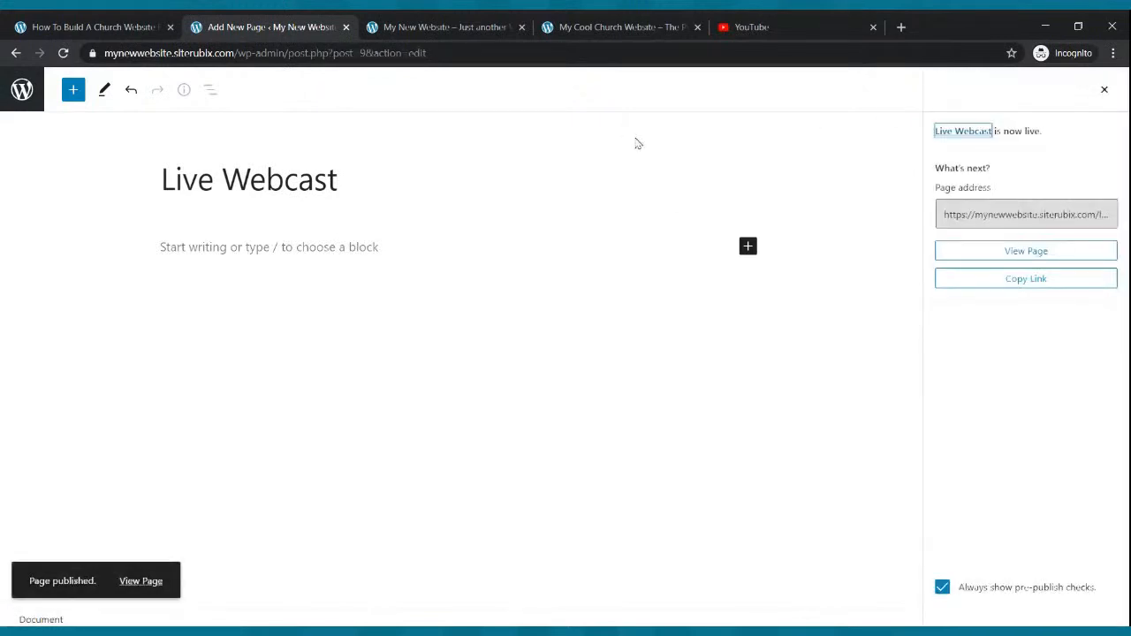
# Step: Return to the pages list, then add and publish a blank page titled "Blog"
pyautogui.click(18, 54)
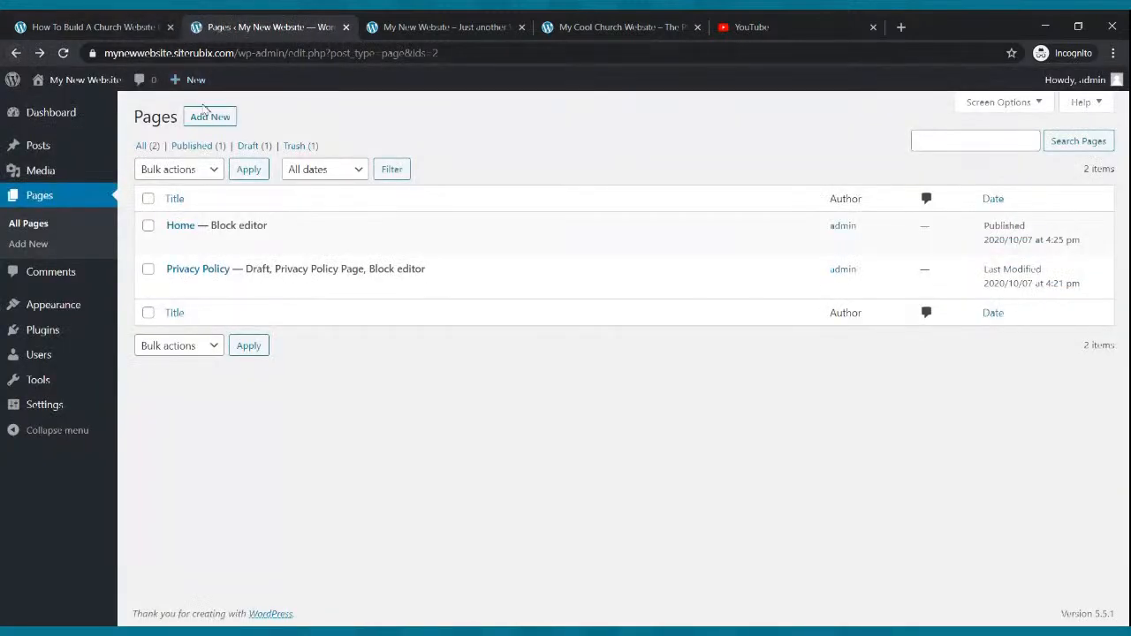
pyautogui.click(208, 117)
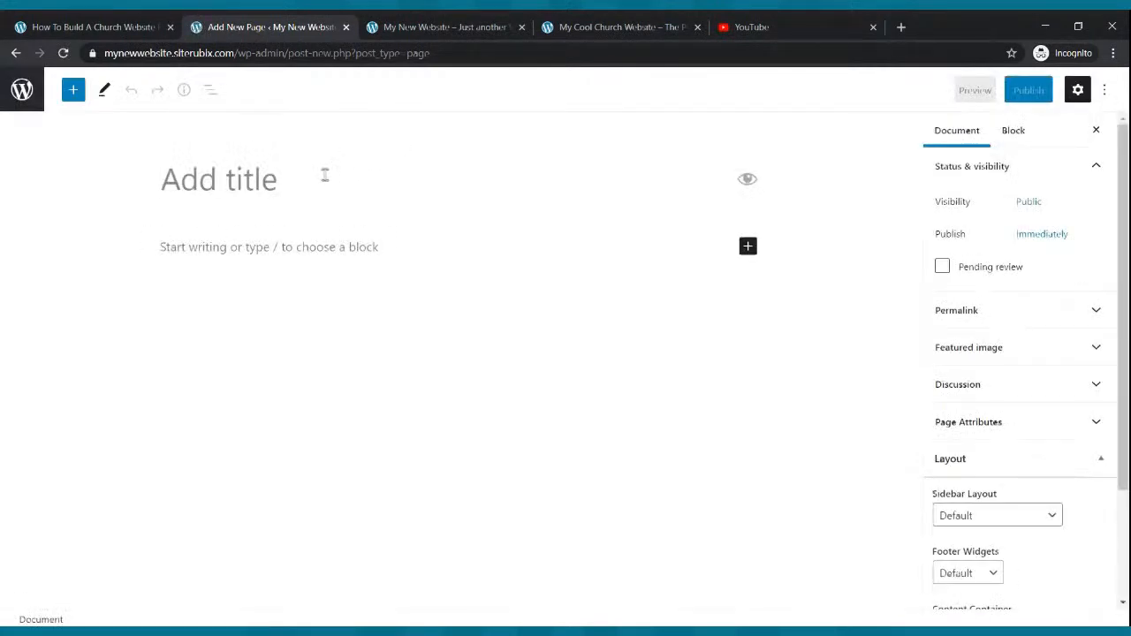
pyautogui.write('b')
pyautogui.press('BackSpace')
pyautogui.write('Blog')
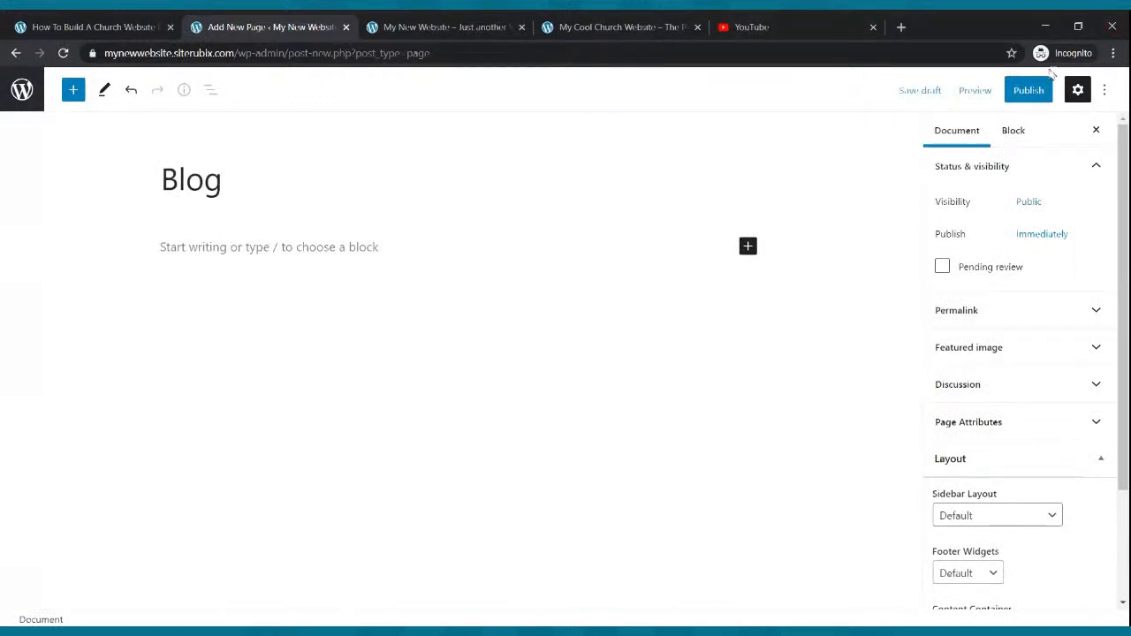
pyautogui.click(1009, 91)
pyautogui.click(1005, 92)
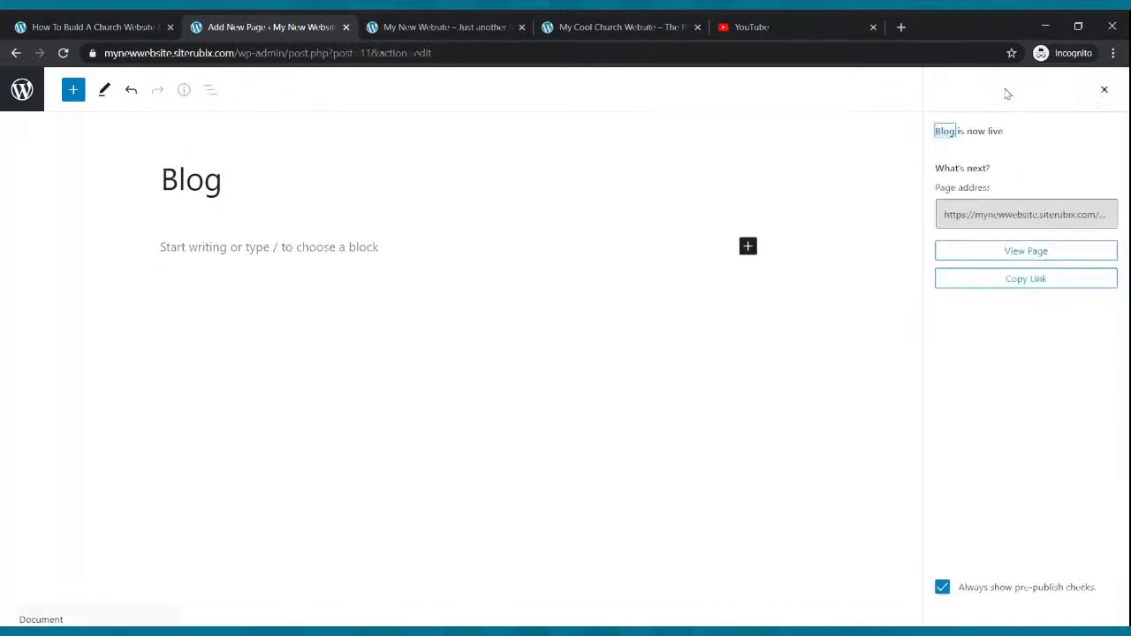
# Step: Return to the pages list, then add and publish a blank page titled "Small Groups"
pyautogui.click(16, 53)
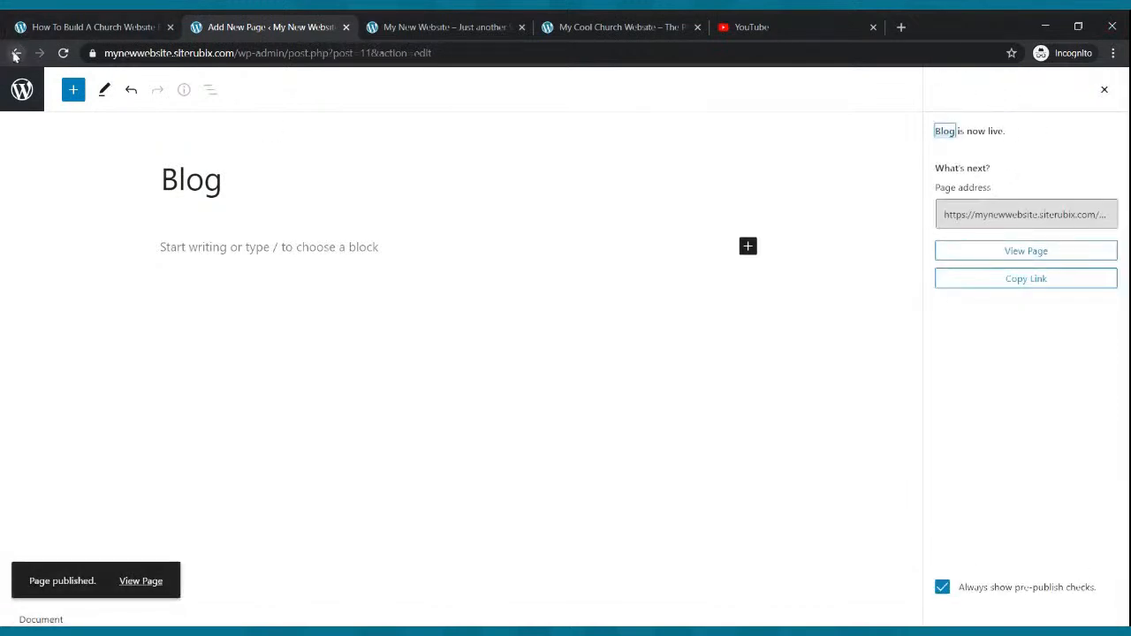
pyautogui.moveTo(181, 78)
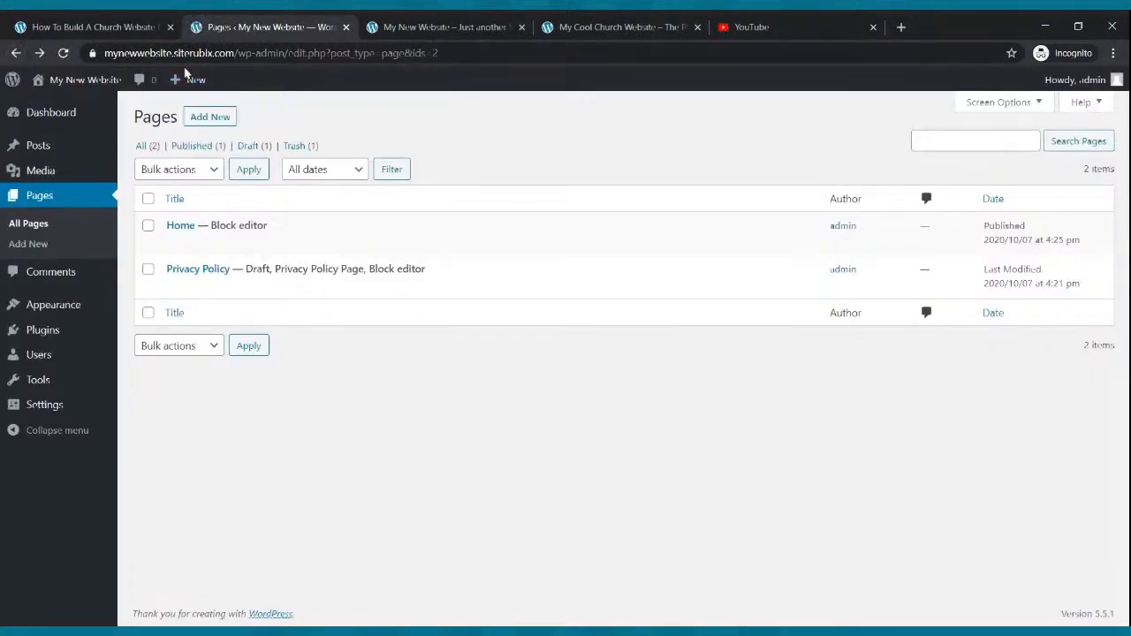
pyautogui.click(210, 122)
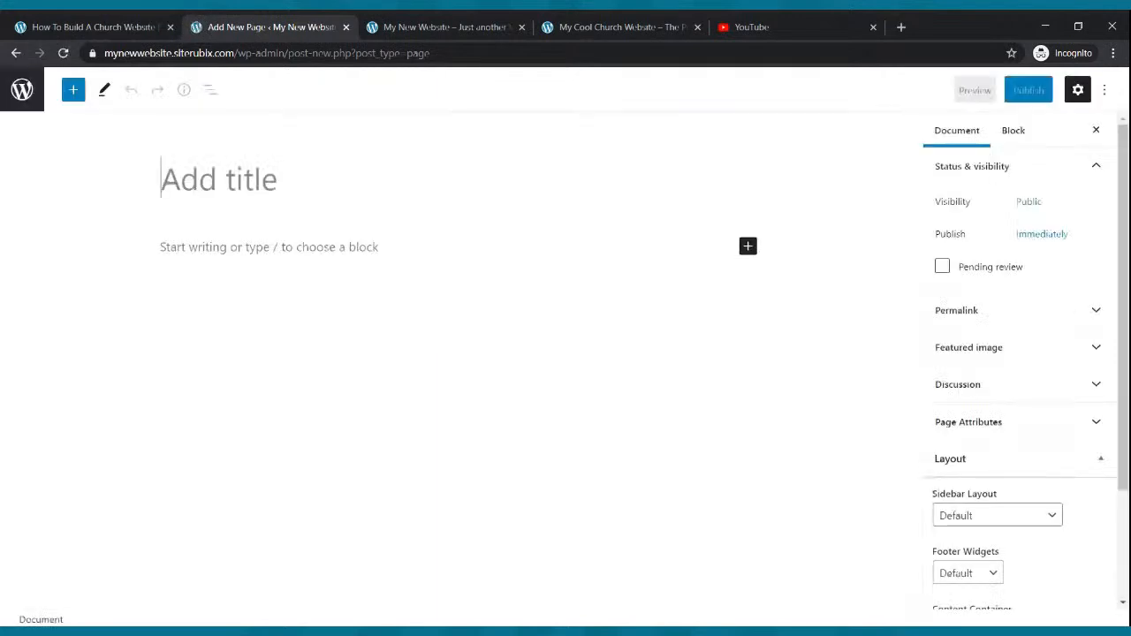
pyautogui.write('S')
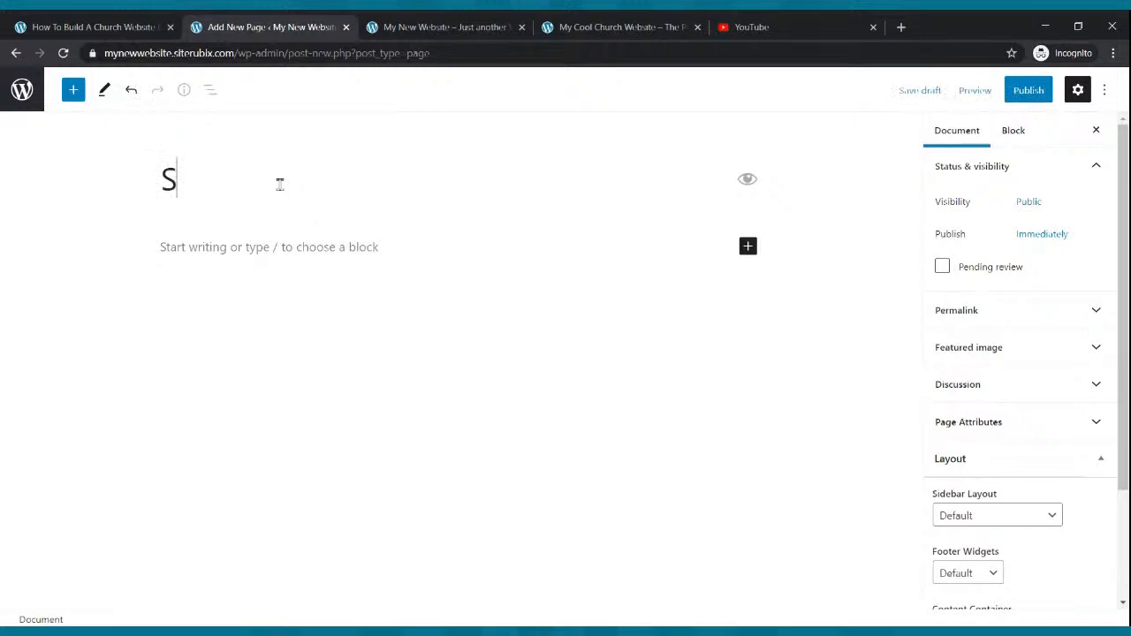
pyautogui.write('mall Groups')
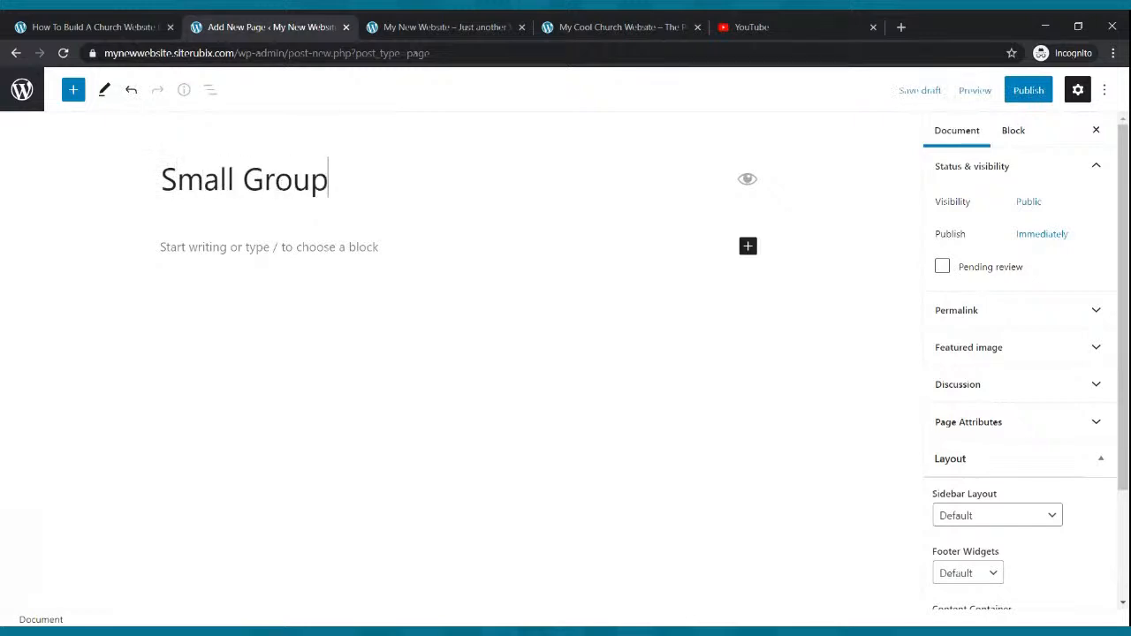
pyautogui.click(1026, 92)
pyautogui.click(1002, 93)
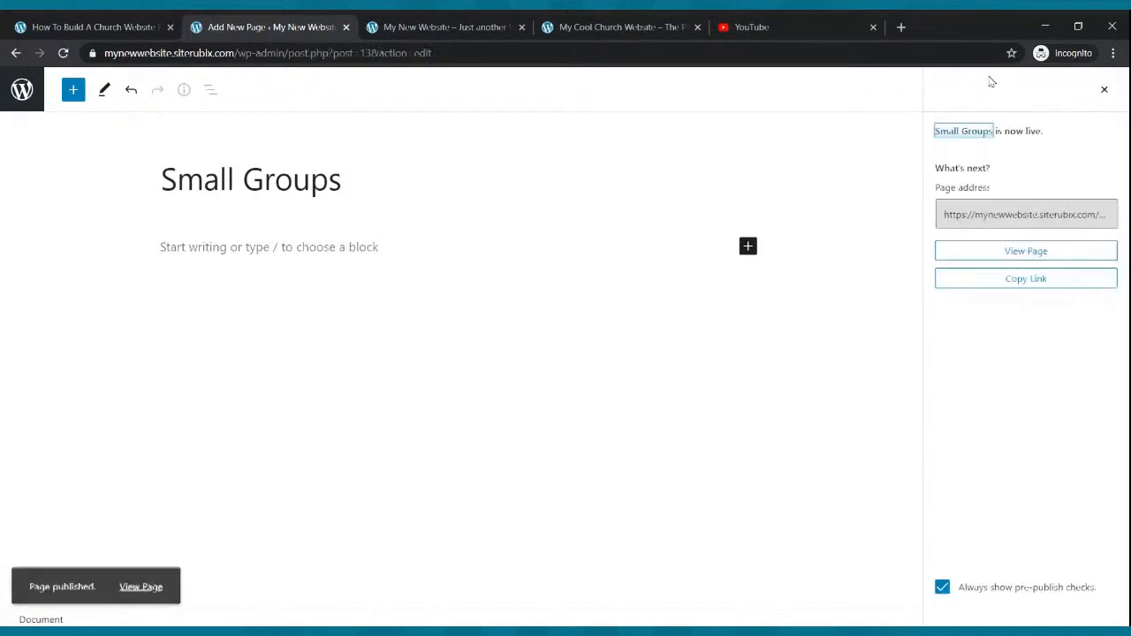
# Step: Return to the pages list, then add and publish a blank page titled "Podcast"
pyautogui.click(16, 54)
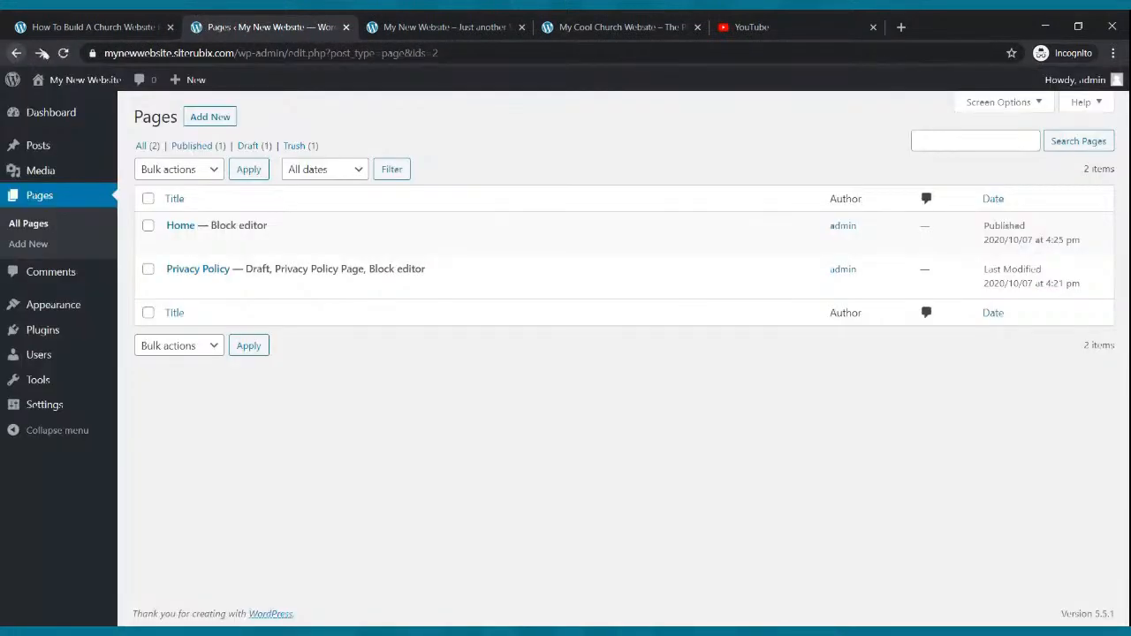
pyautogui.click(221, 124)
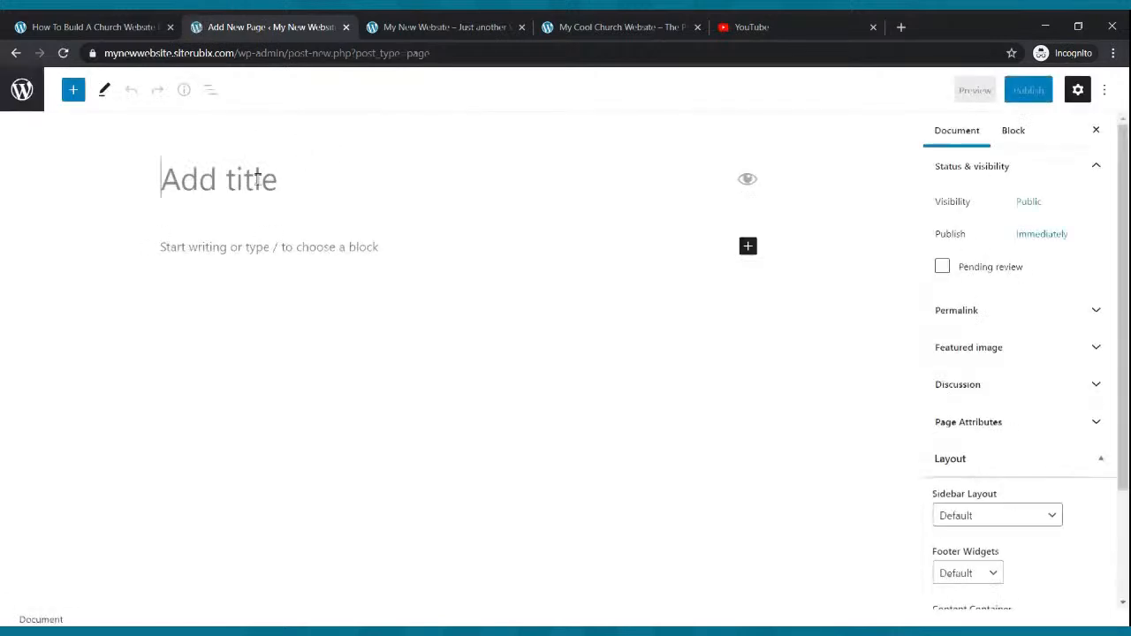
pyautogui.write('Podcast')
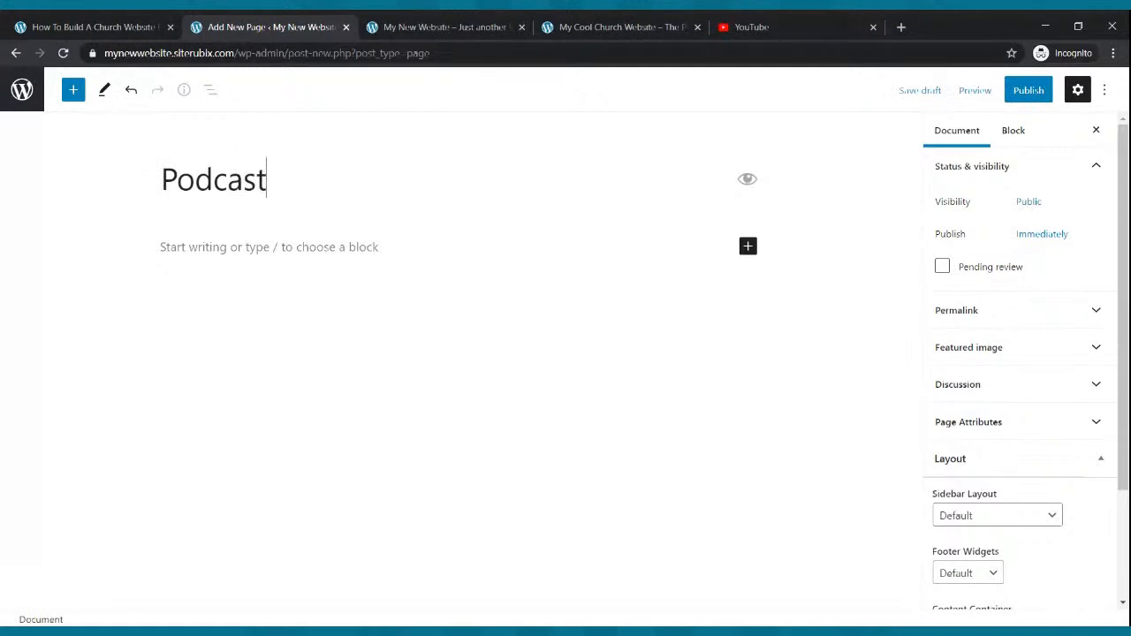
pyautogui.click(1031, 92)
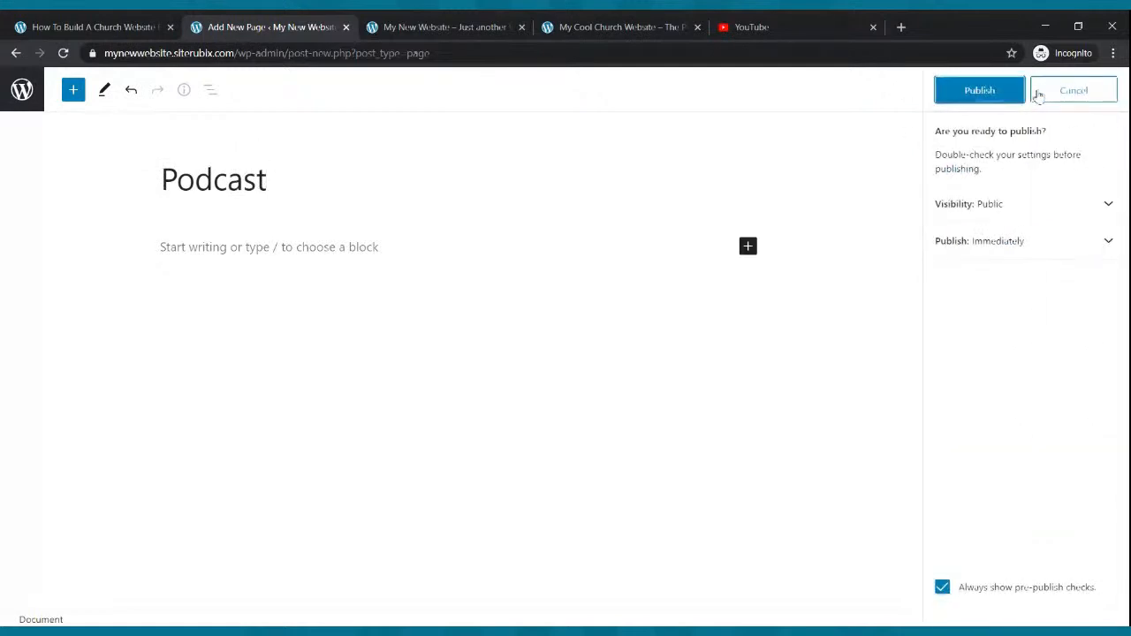
pyautogui.click(1004, 92)
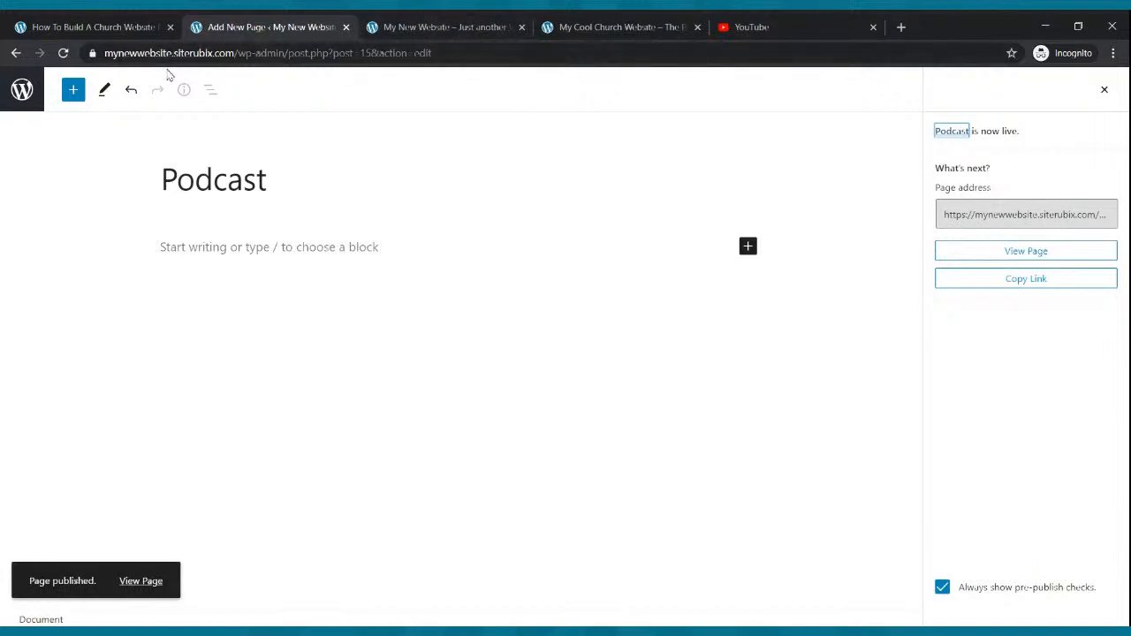
# Step: Return to the pages list, then add and publish a blank page titled "Contact Us"
pyautogui.click(17, 54)
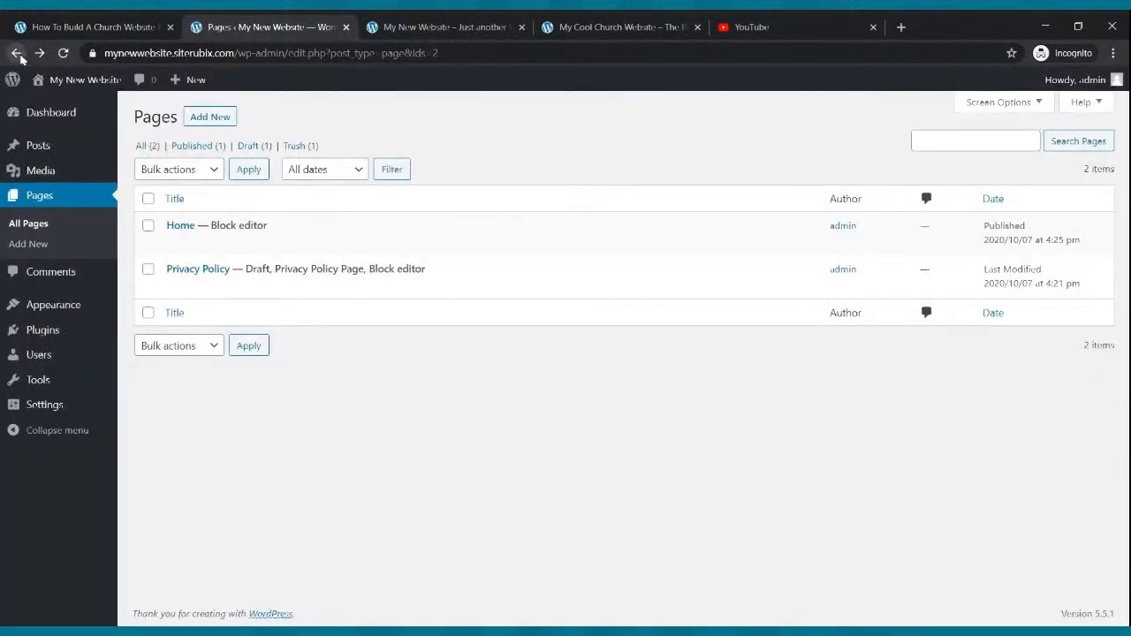
pyautogui.click(216, 118)
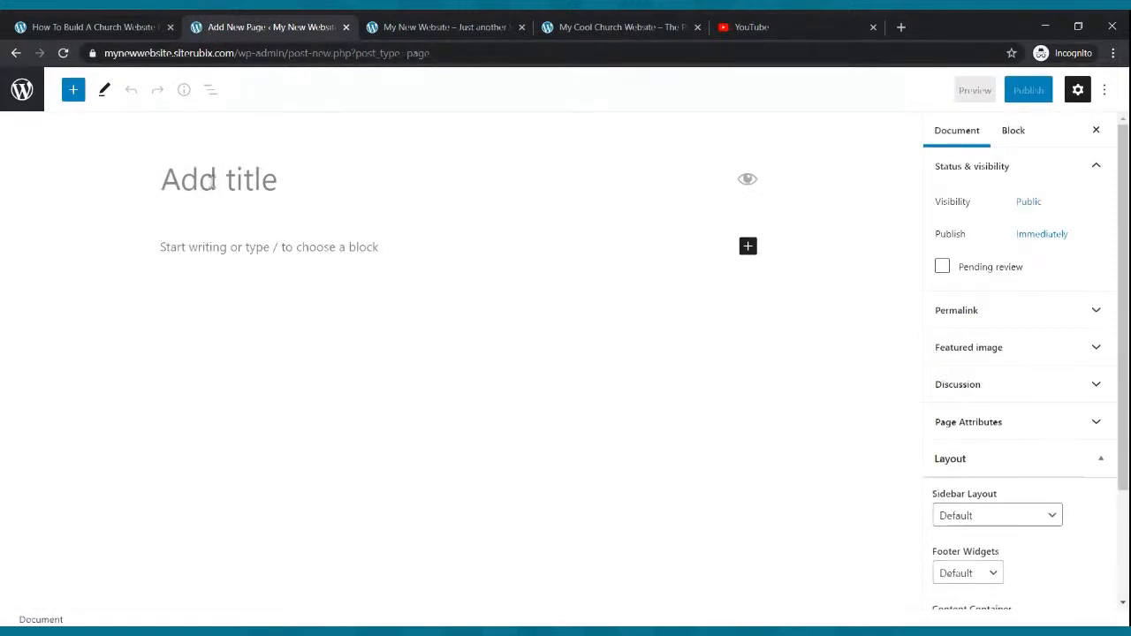
pyautogui.write('Contact Us')
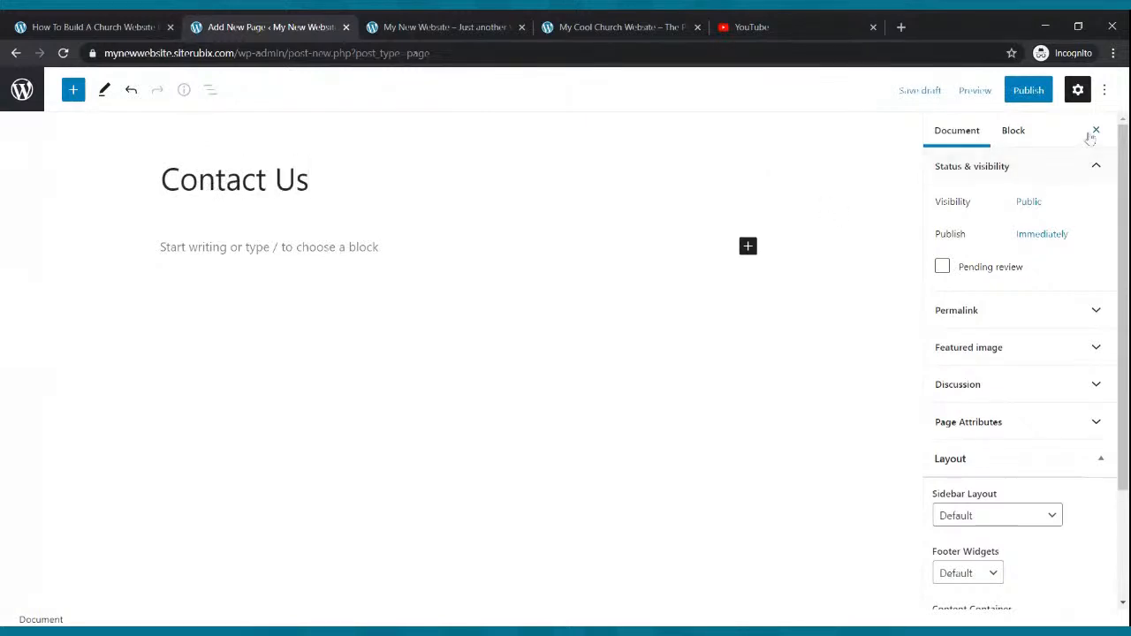
pyautogui.click(1028, 90)
pyautogui.click(988, 99)
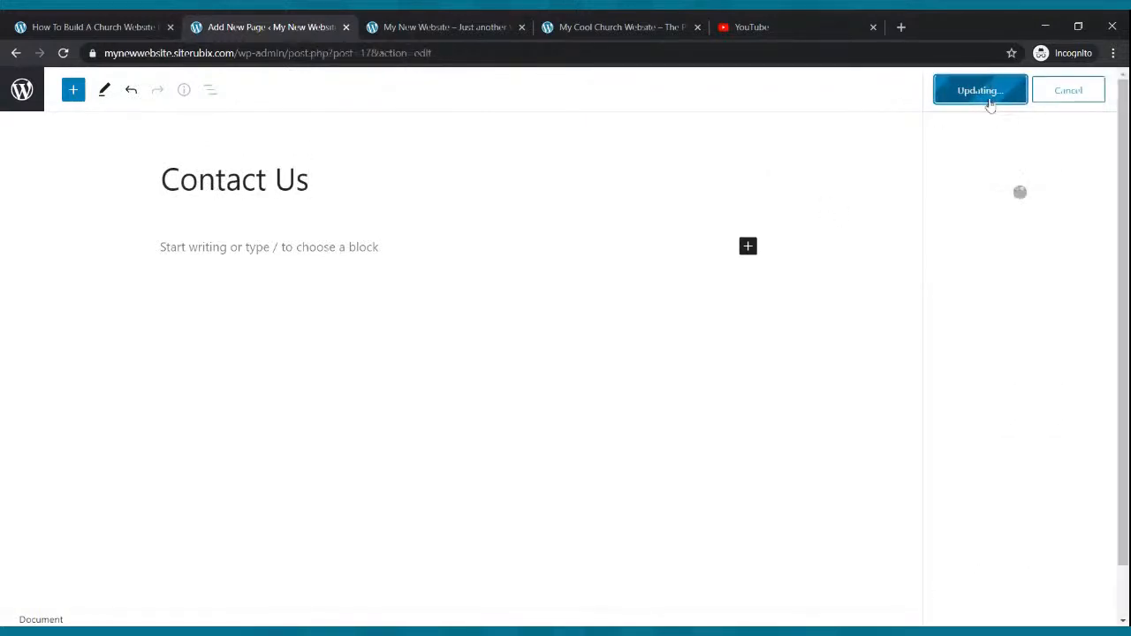
# Step: Return to the pages list to review the published pages, then open the site's menu editor
pyautogui.click(16, 54)
pyautogui.click(35, 198)
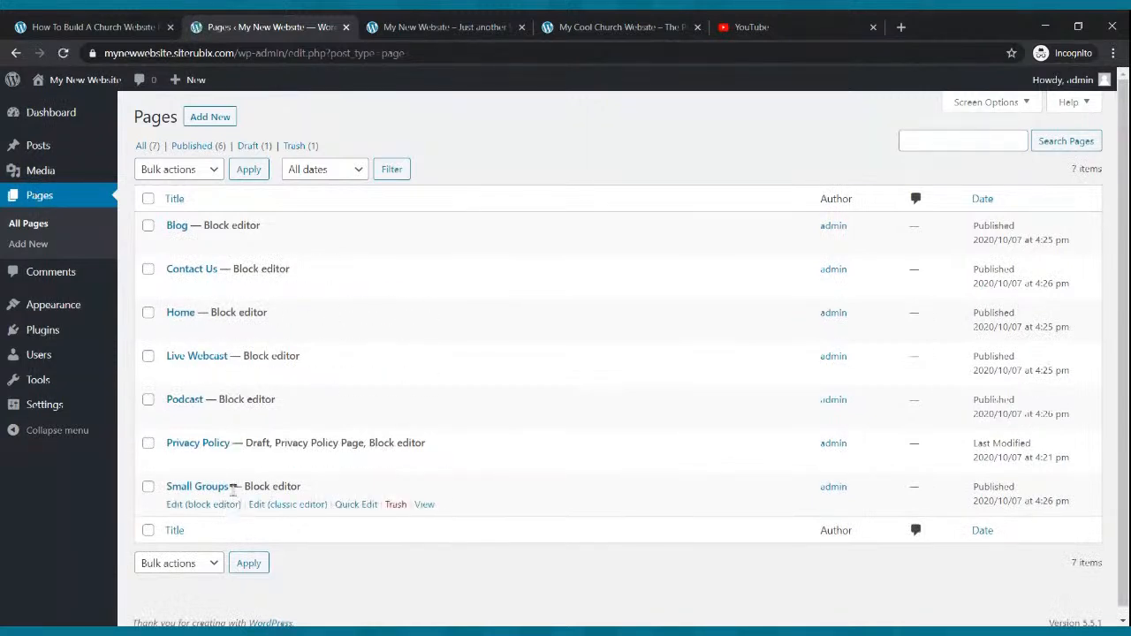
pyautogui.moveTo(62, 308)
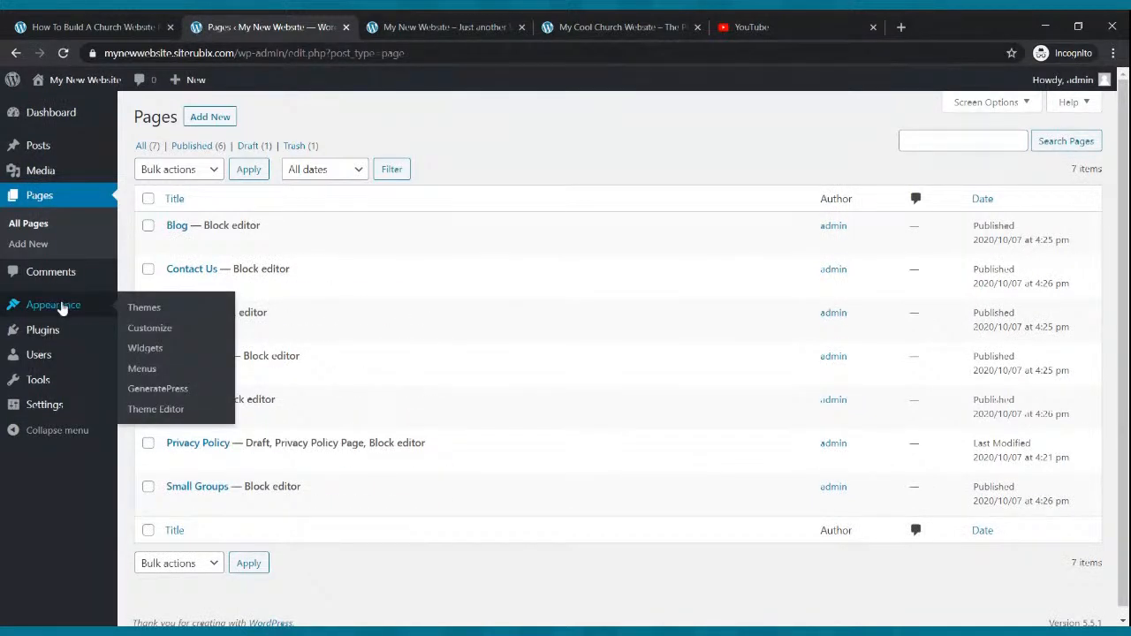
pyautogui.click(62, 308)
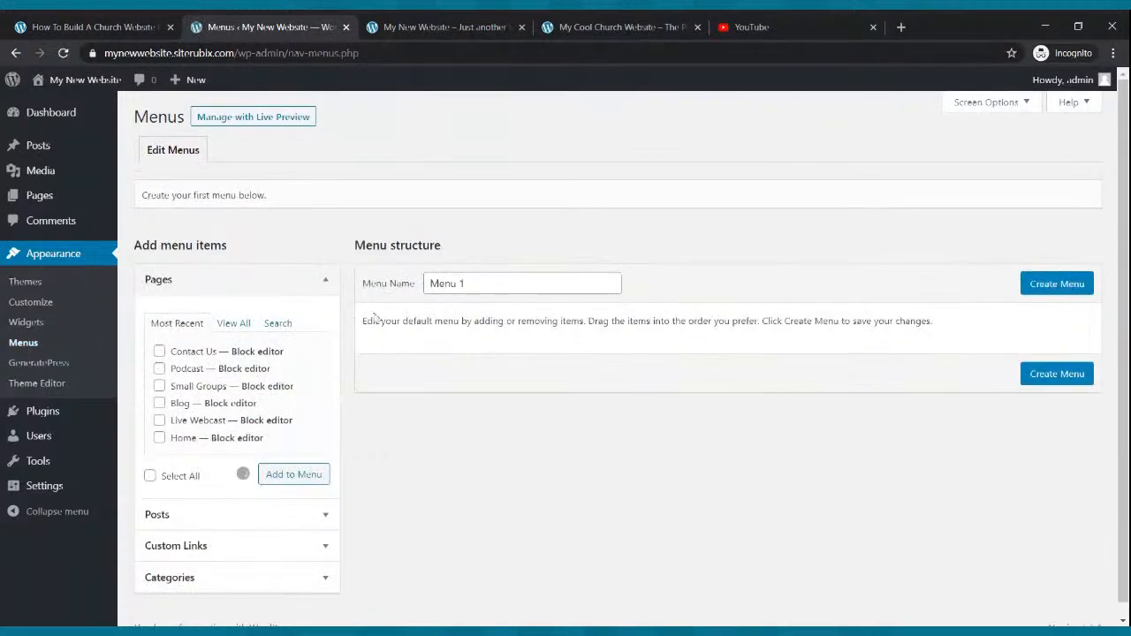
# Step: Remove the duplicate Home page item from Menu 1, keeping the Home custom link, and create the menu
pyautogui.scroll(-1, 486, 345)
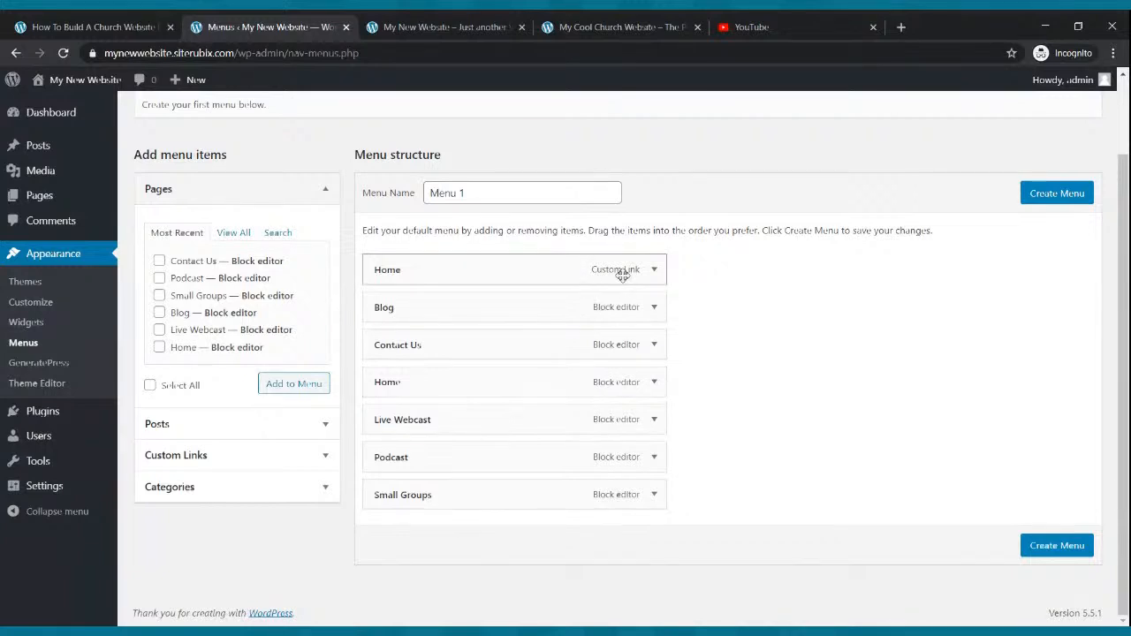
pyautogui.click(655, 420)
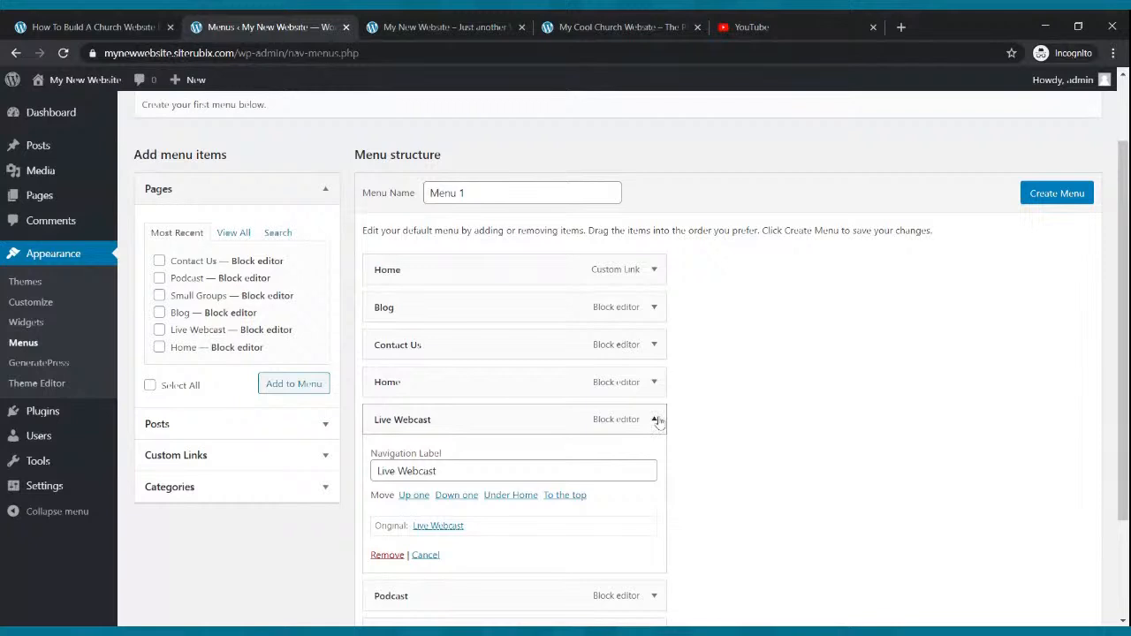
pyautogui.click(655, 420)
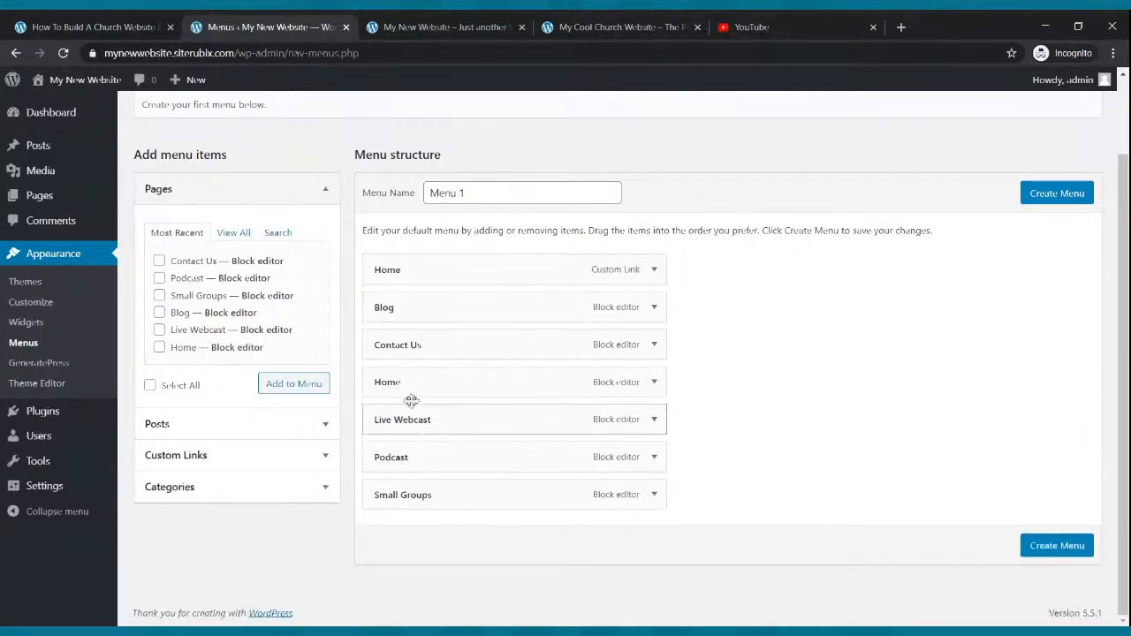
pyautogui.click(655, 382)
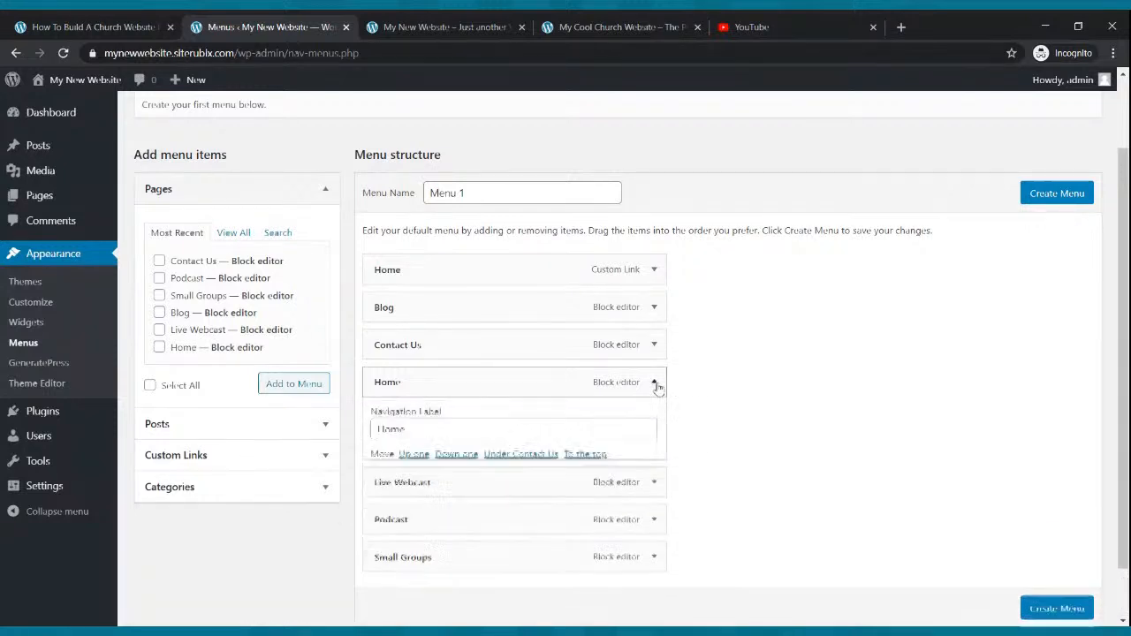
pyautogui.click(387, 518)
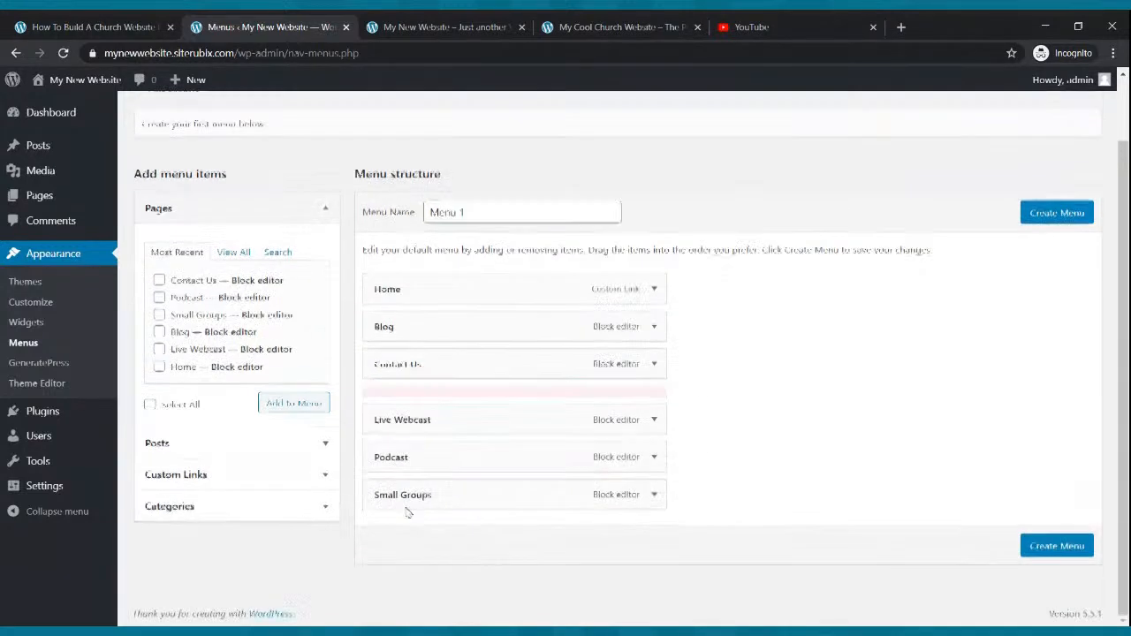
pyautogui.click(1057, 231)
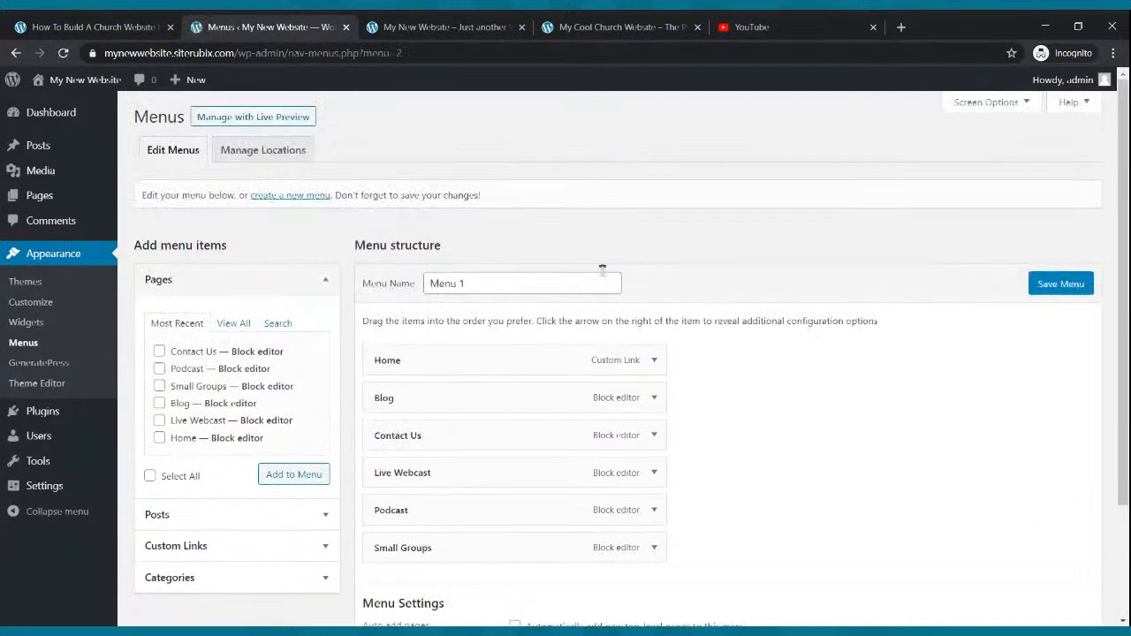
# Step: Assign Menu 1 to the Primary Menu display location, save it, and reload the live site to check the navigation
pyautogui.scroll(-3, 646, 362)
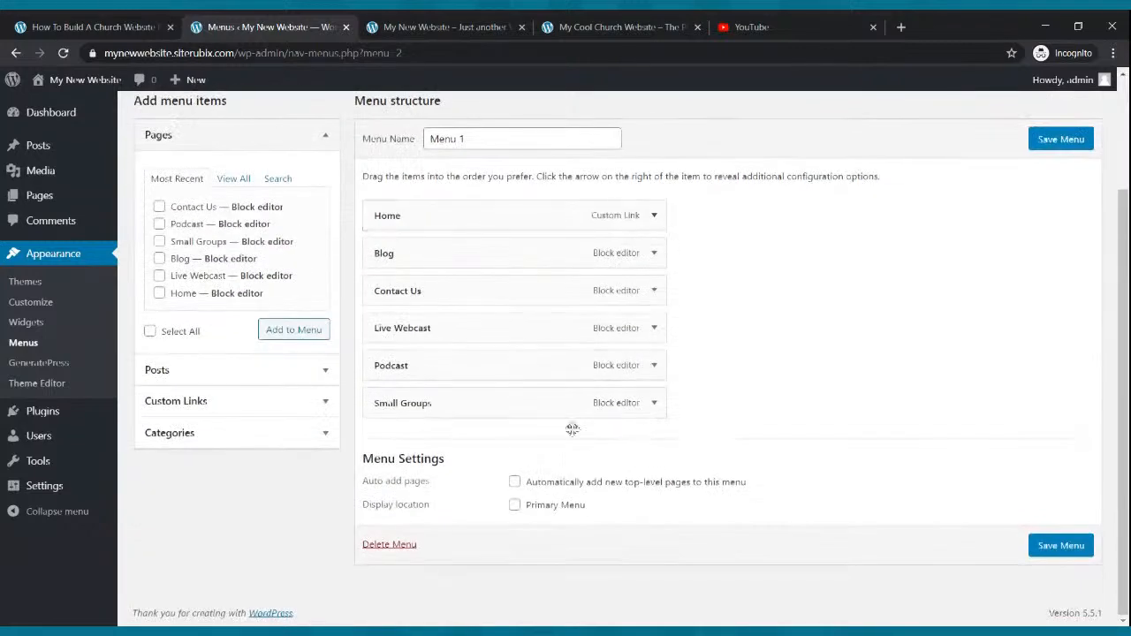
pyautogui.click(516, 505)
pyautogui.click(1050, 547)
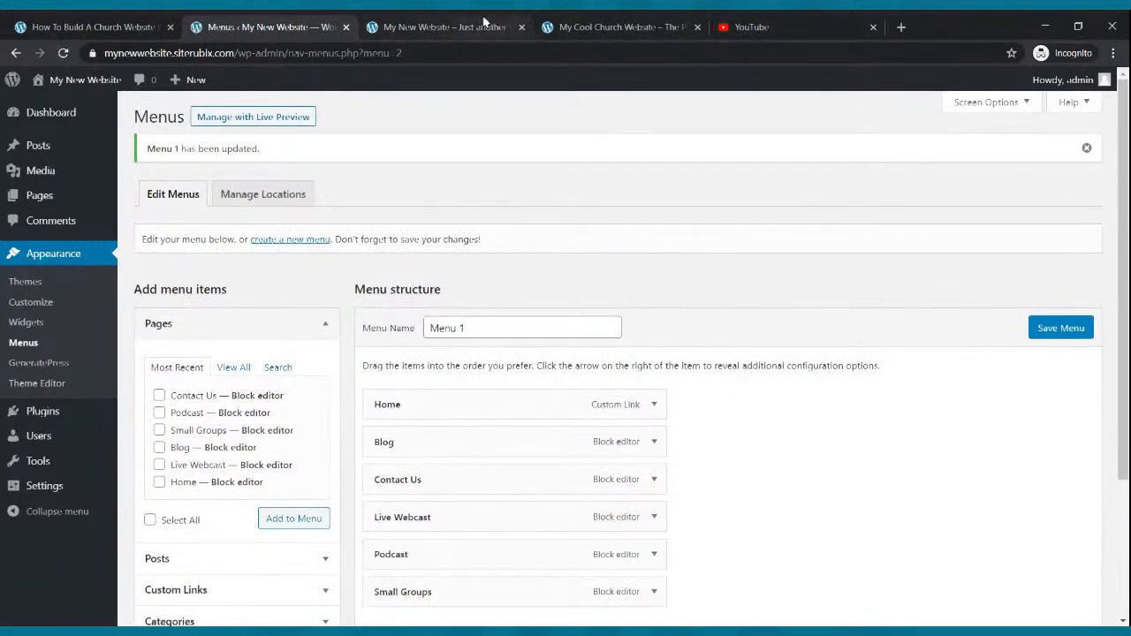
pyautogui.click(480, 20)
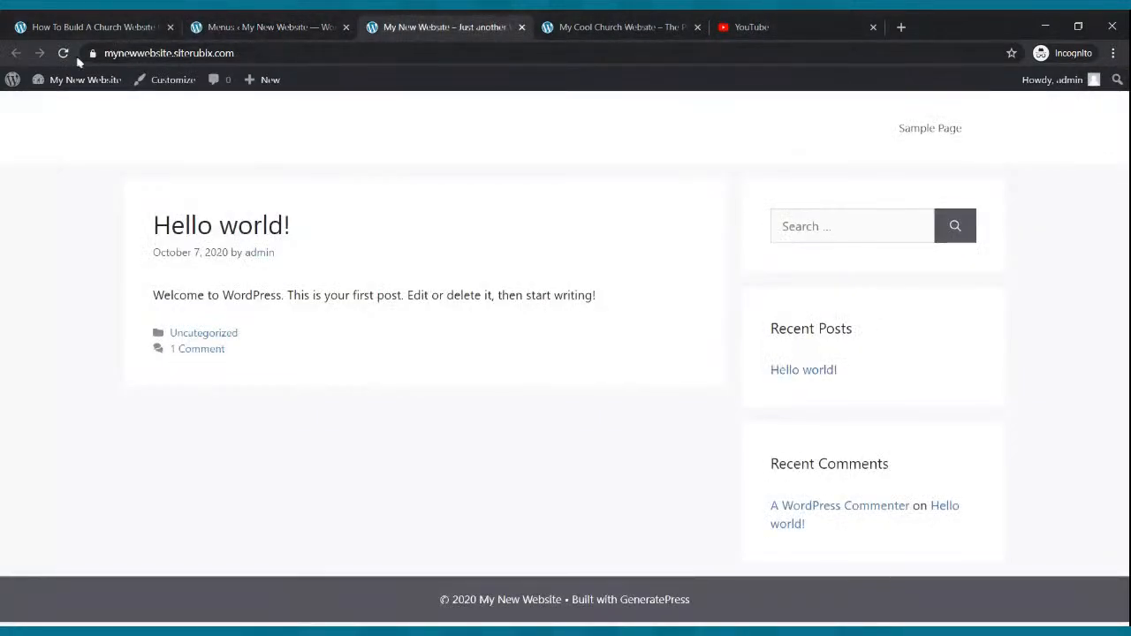
pyautogui.click(64, 53)
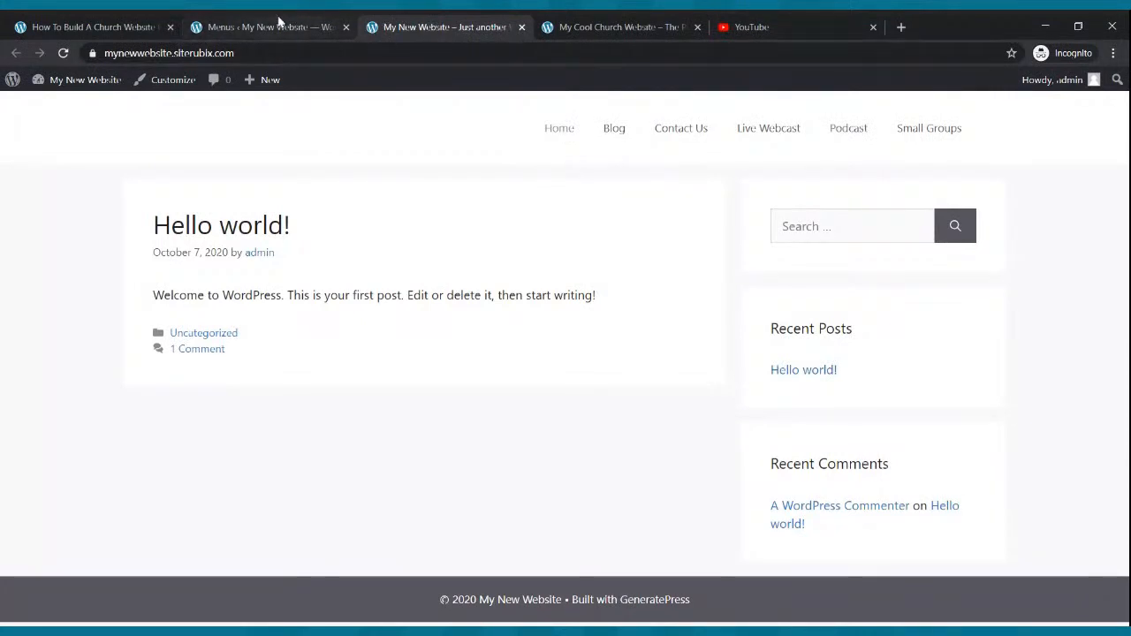
# Step: Look through the theme customizer's Site Identity and Colors sections, including the navigation color presets, then return to view the live site
pyautogui.click(278, 21)
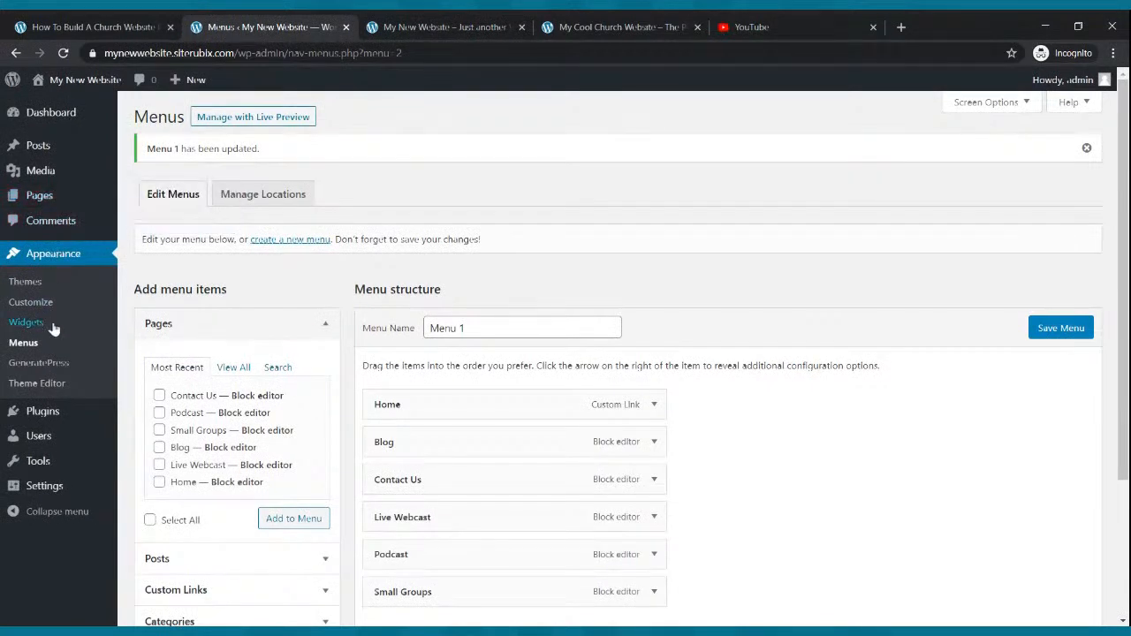
pyautogui.click(31, 302)
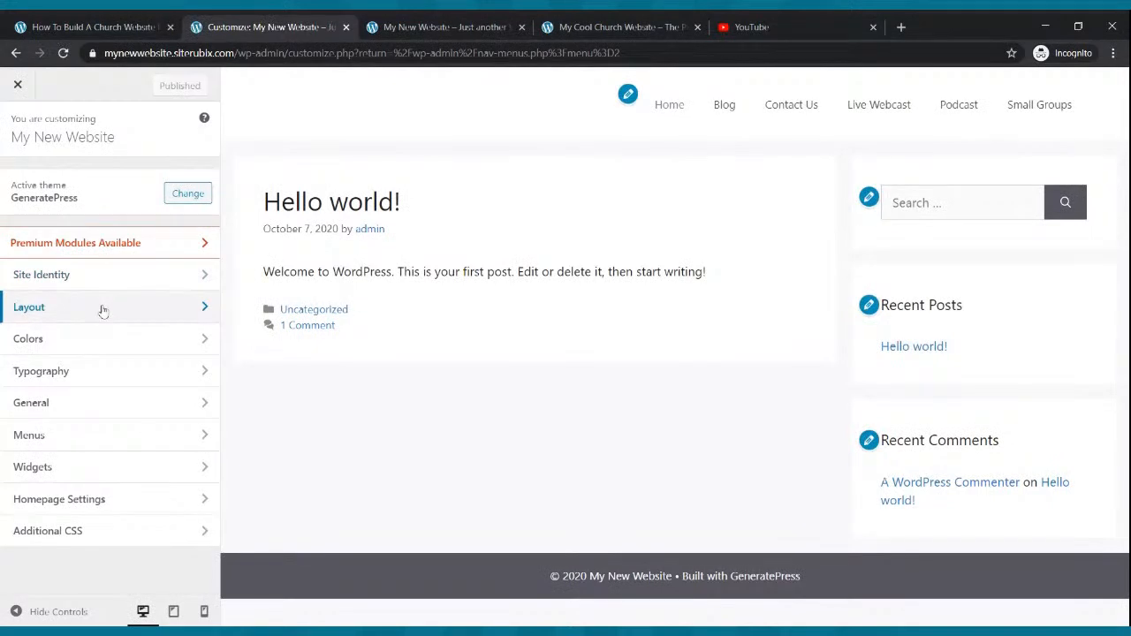
pyautogui.click(99, 278)
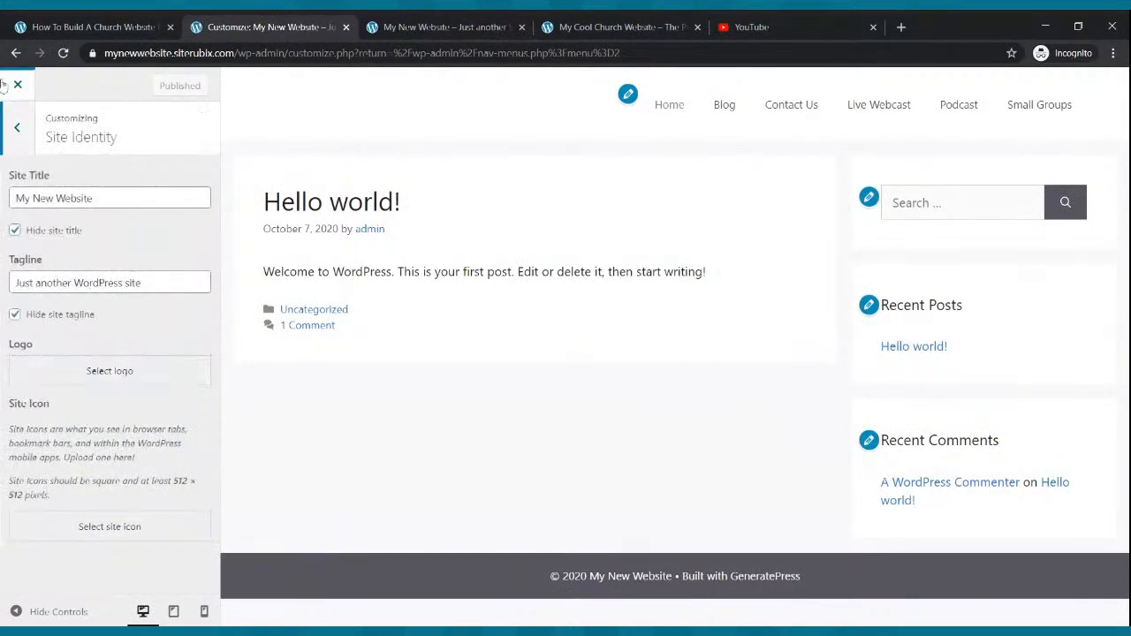
pyautogui.click(20, 126)
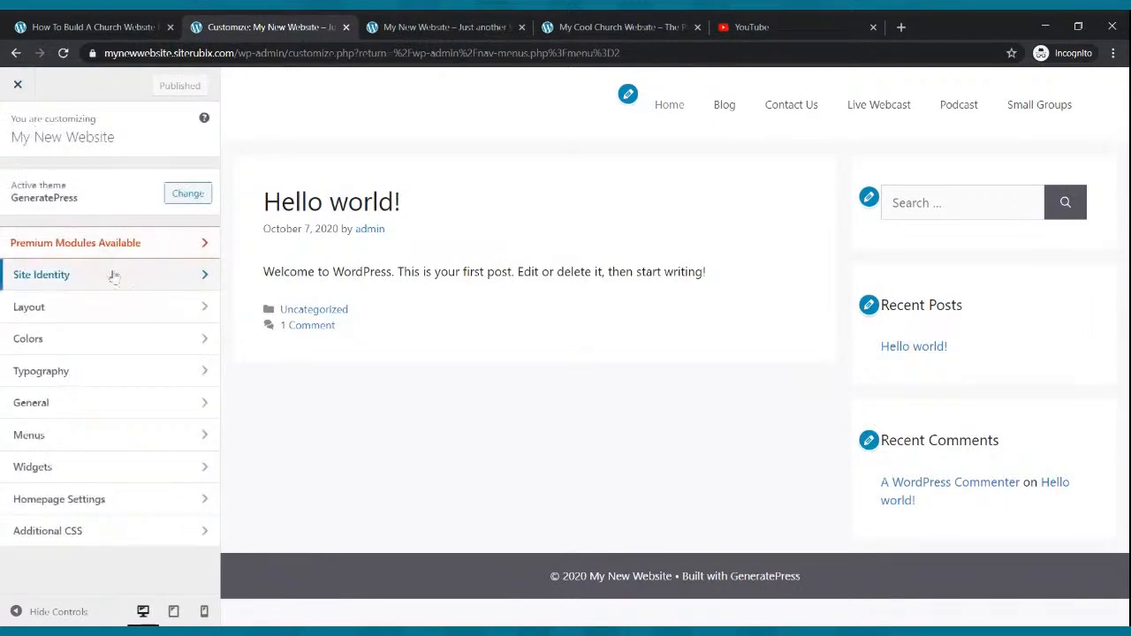
pyautogui.click(101, 340)
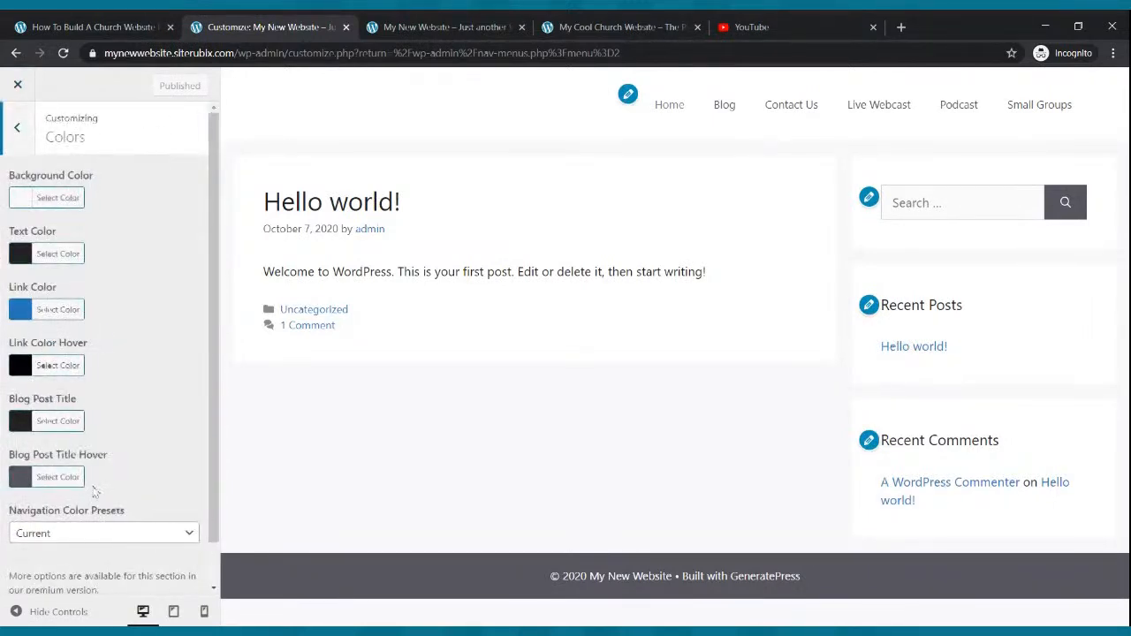
pyautogui.click(173, 535)
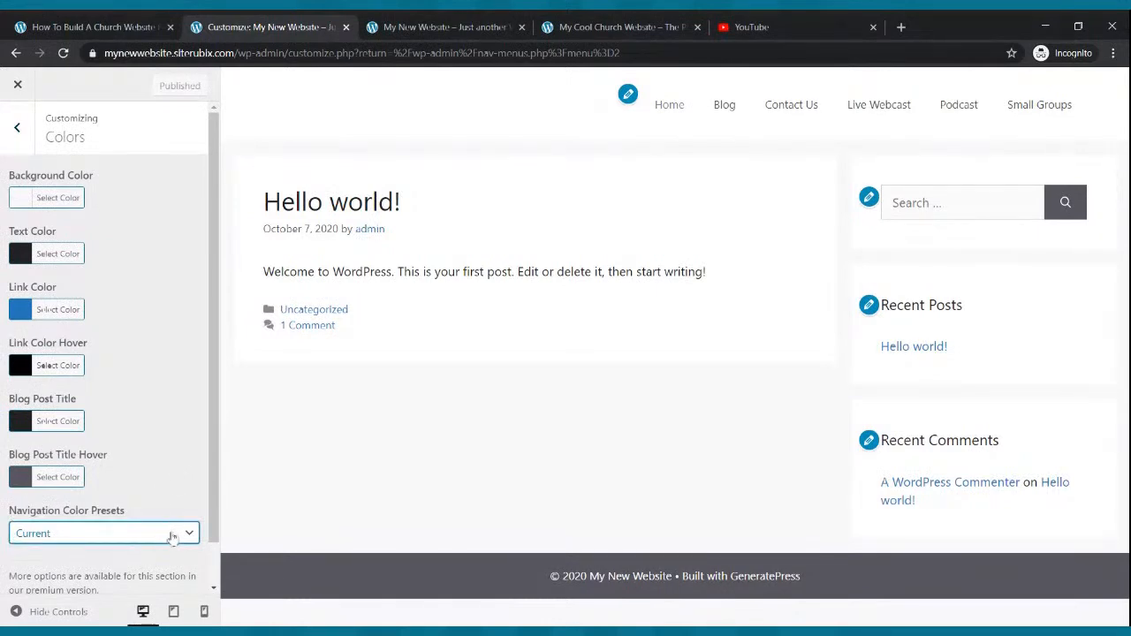
pyautogui.click(17, 126)
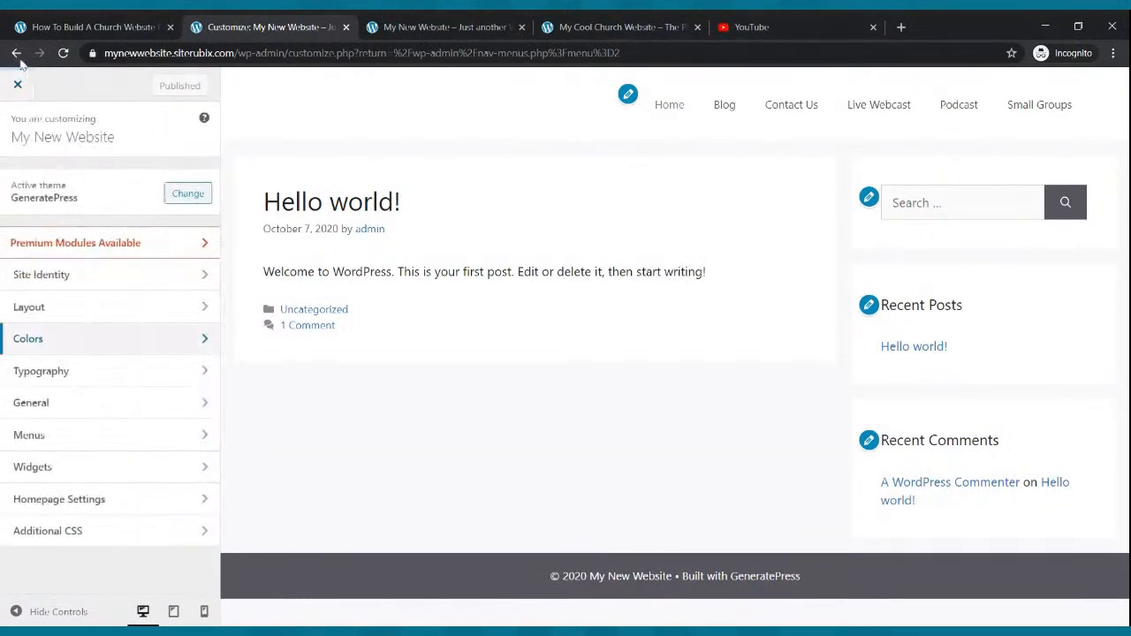
pyautogui.click(15, 53)
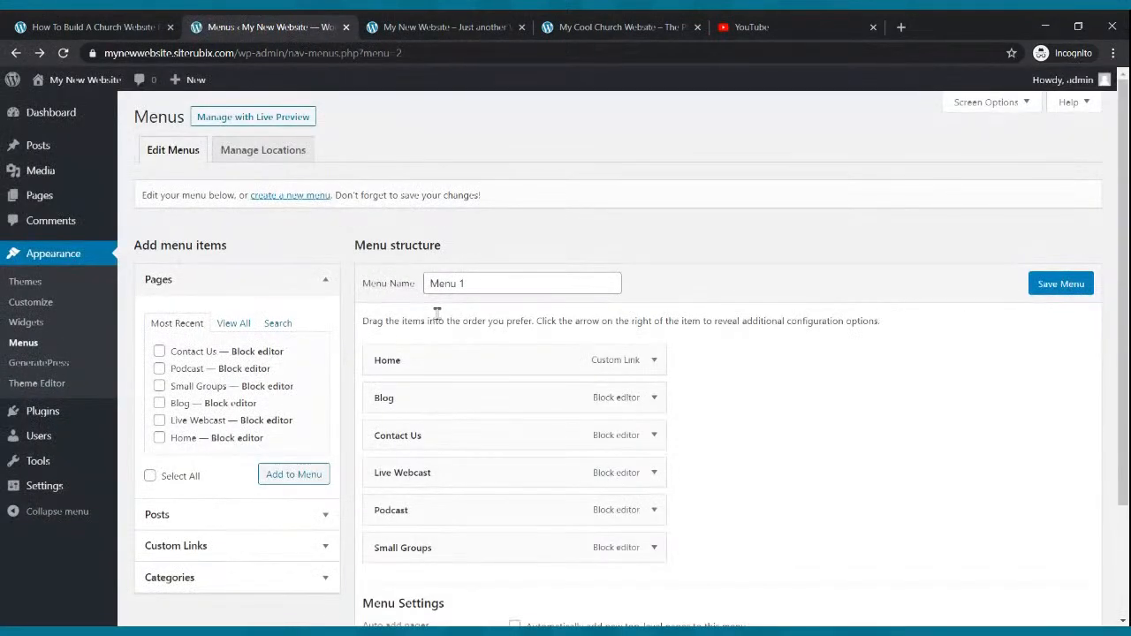
pyautogui.click(431, 27)
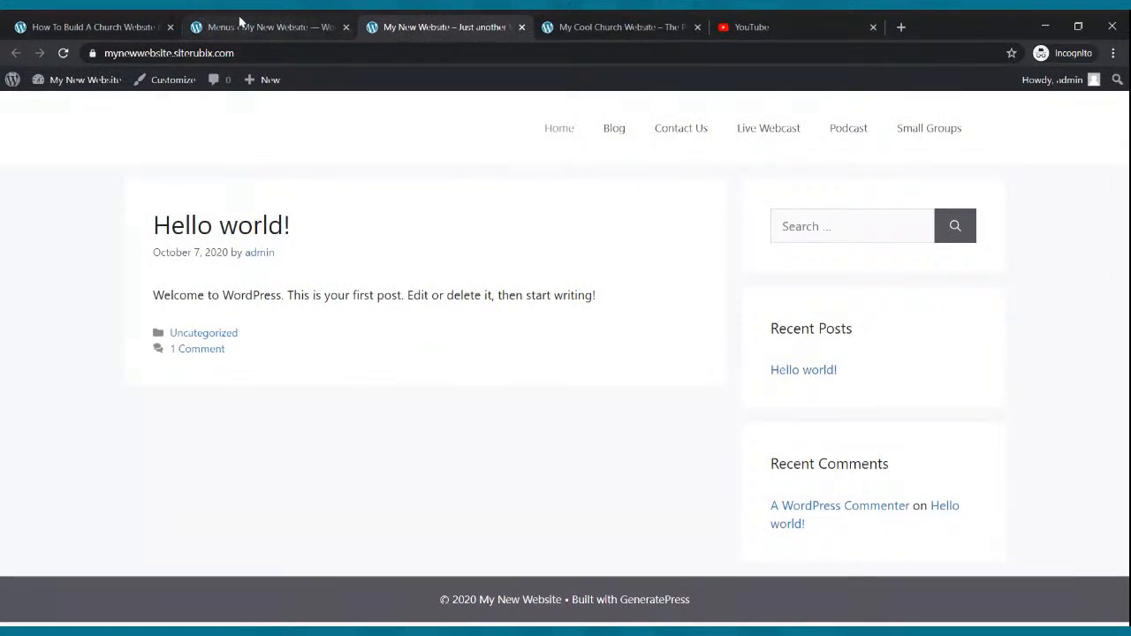
# Step: In the reading settings, use a static page with Home as the homepage and Blog as the posts page, save, and reload the live site
pyautogui.click(239, 22)
pyautogui.moveTo(53, 194)
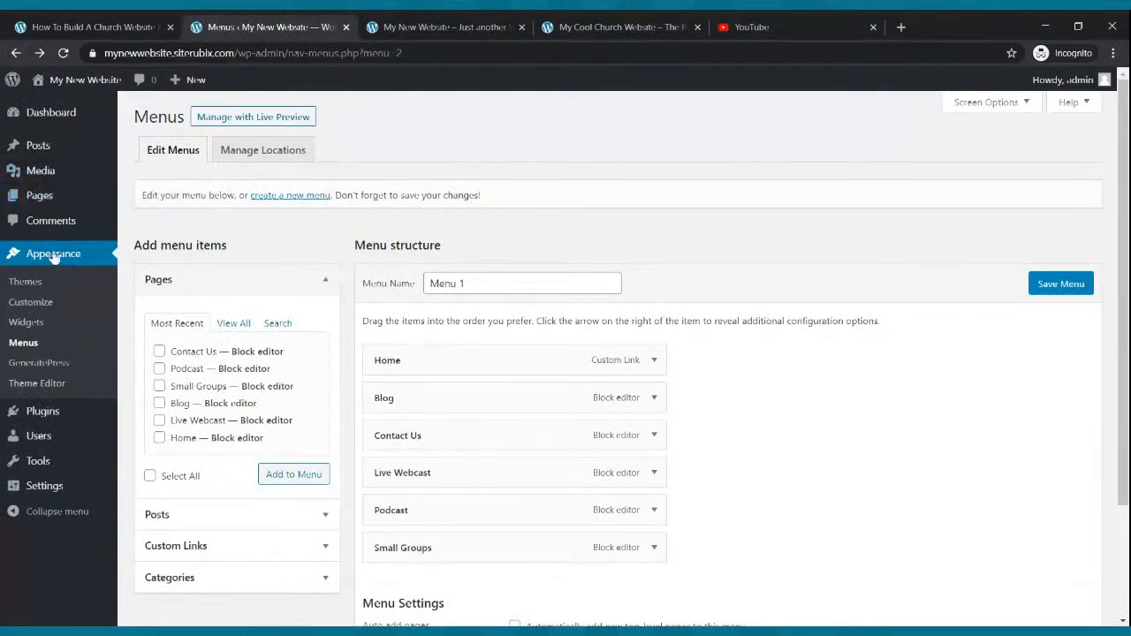
pyautogui.click(44, 487)
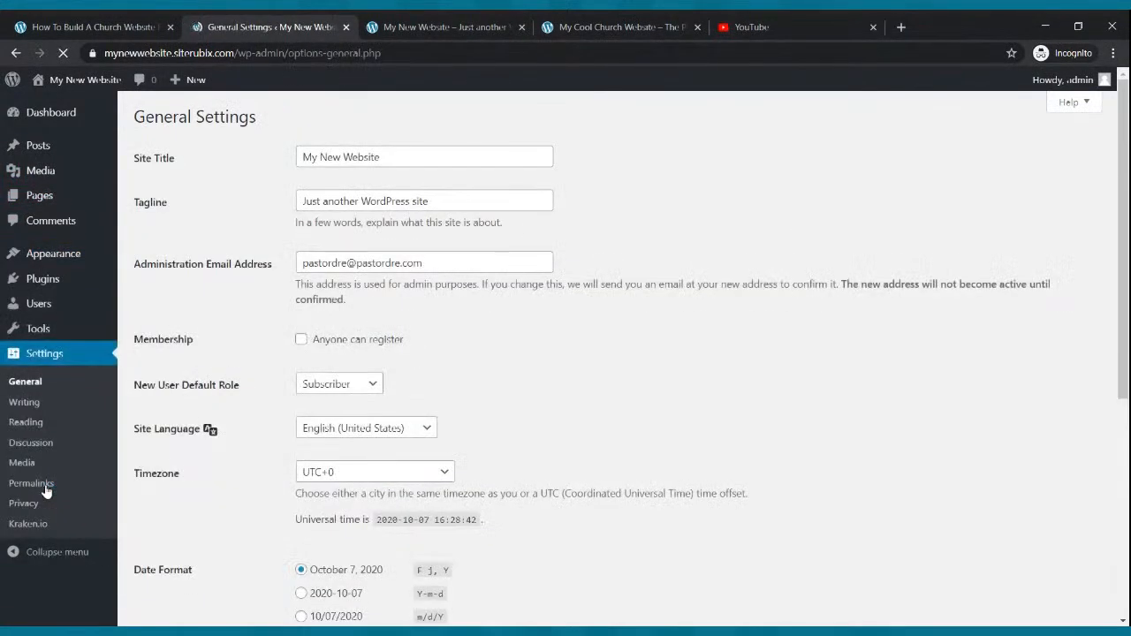
pyautogui.click(34, 425)
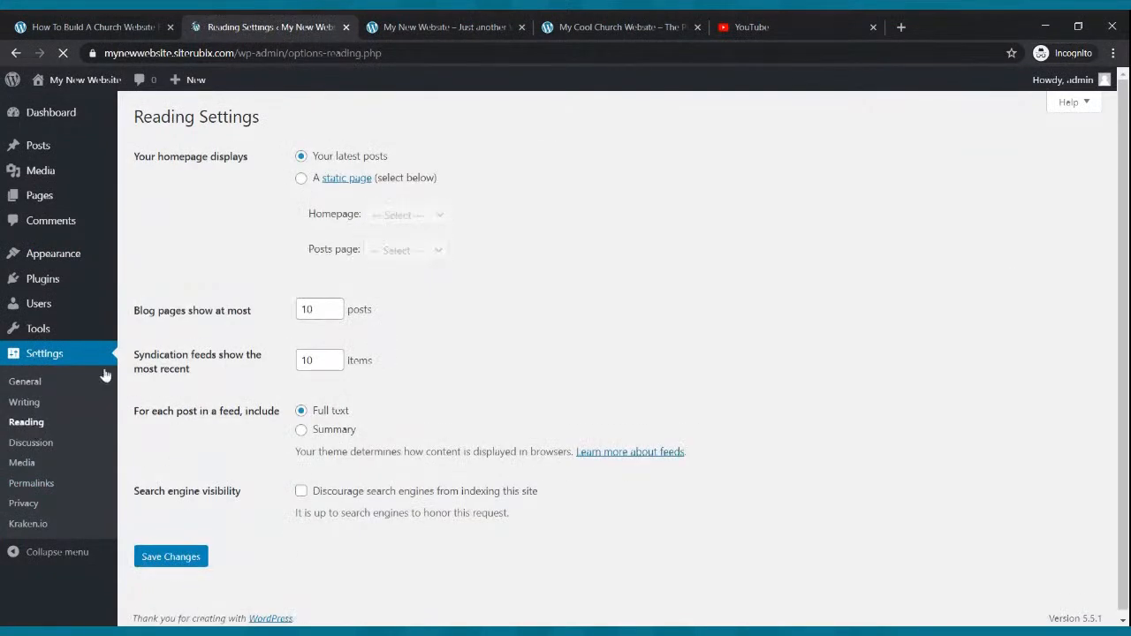
pyautogui.click(303, 180)
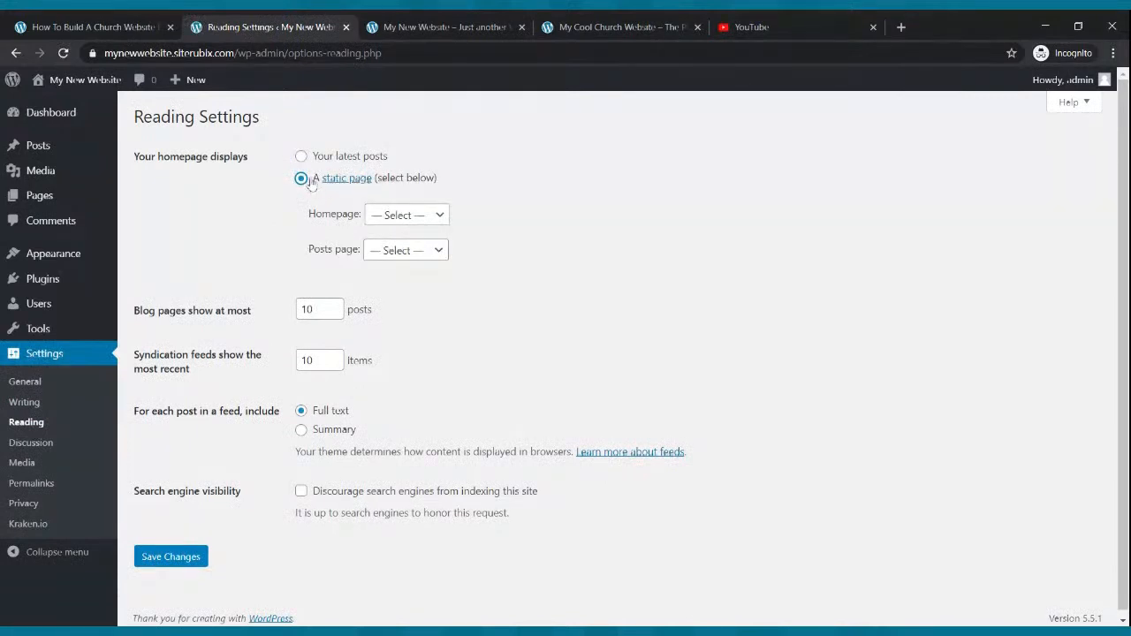
pyautogui.click(411, 221)
pyautogui.click(390, 309)
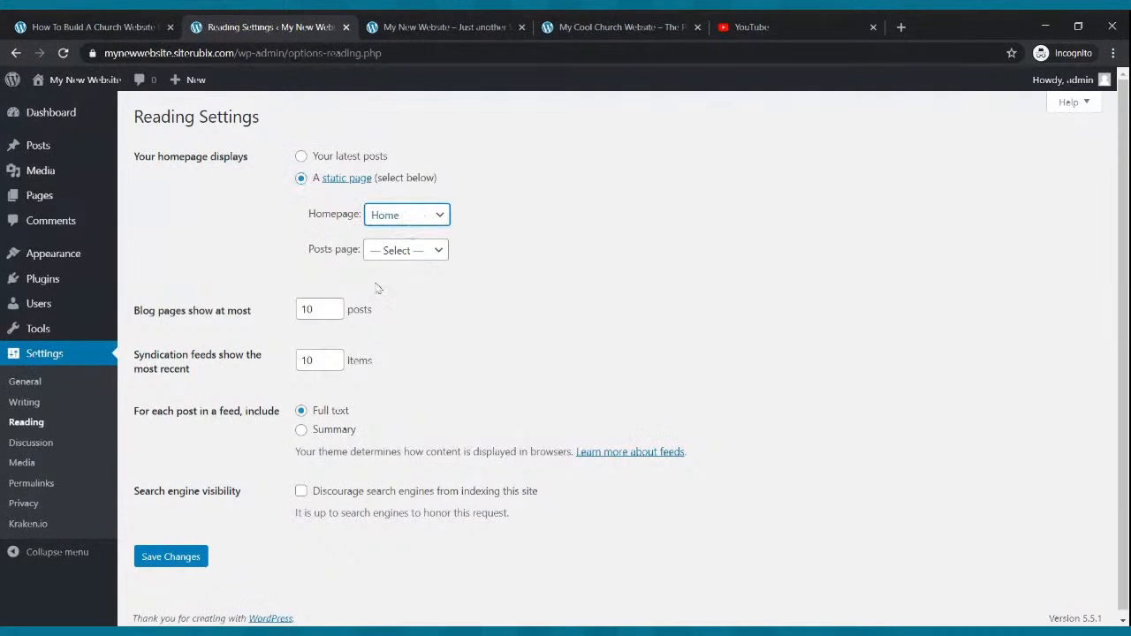
pyautogui.click(437, 253)
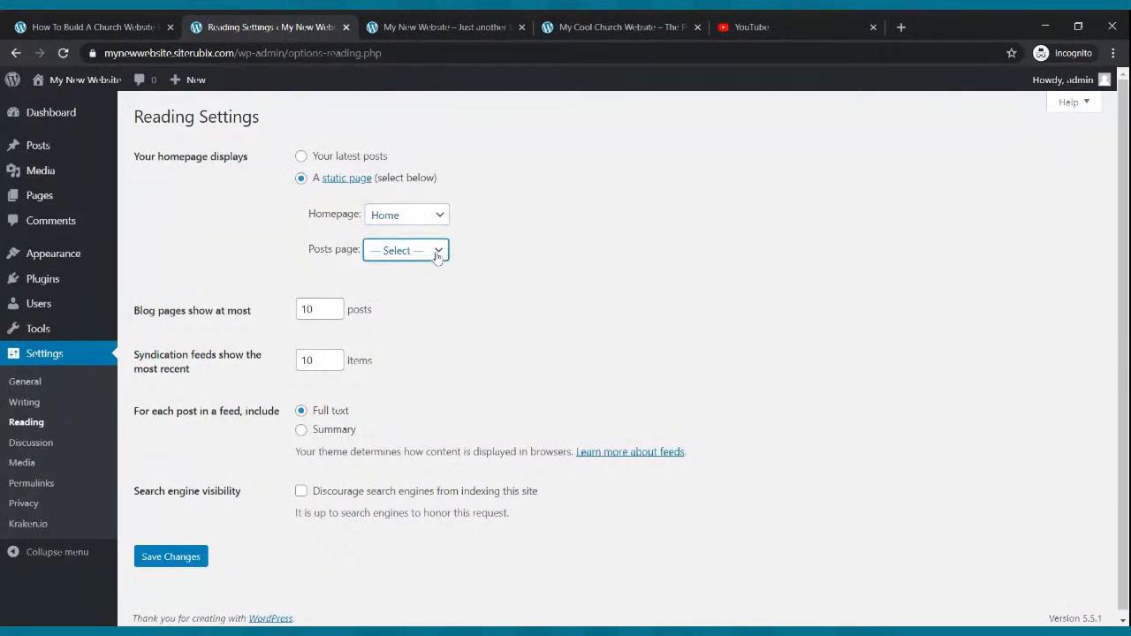
pyautogui.click(432, 268)
pyautogui.click(169, 557)
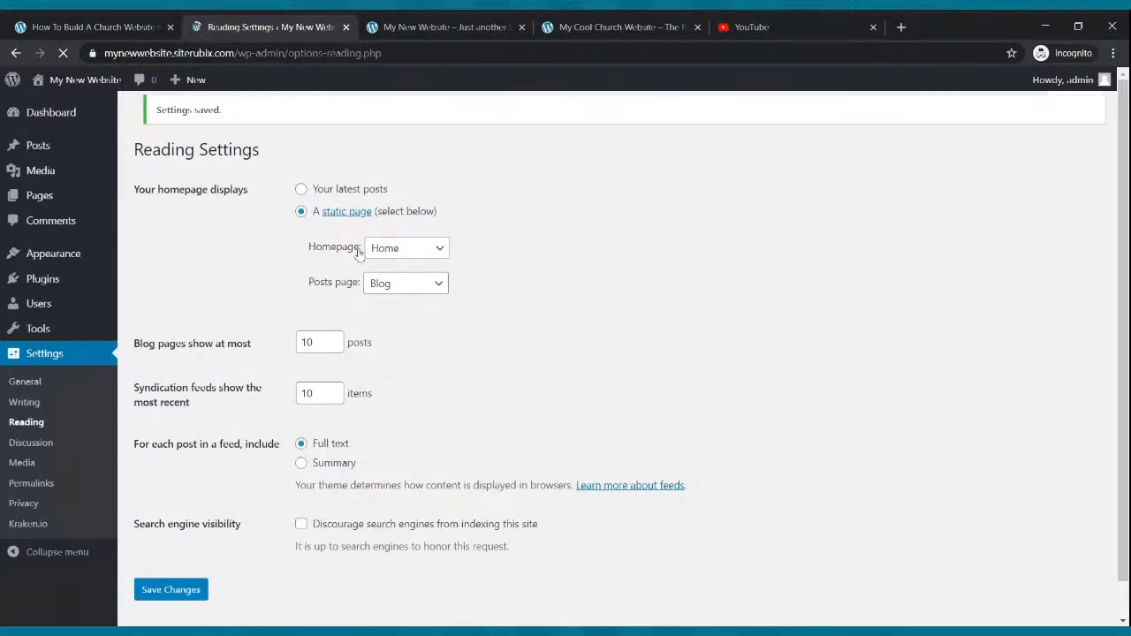
pyautogui.click(423, 24)
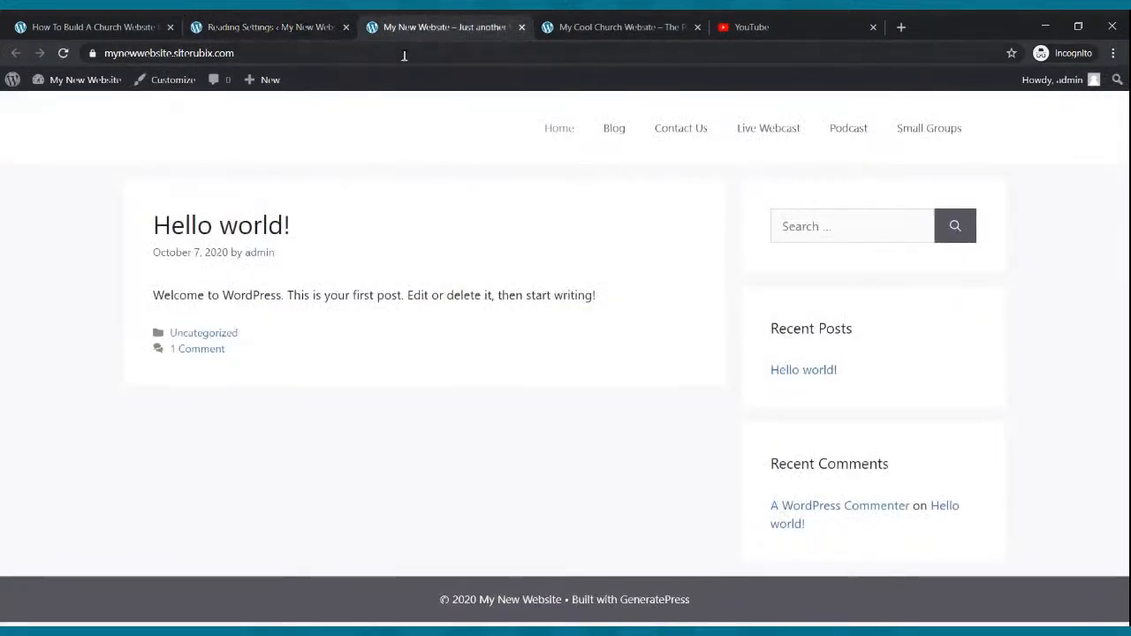
pyautogui.press('F5')
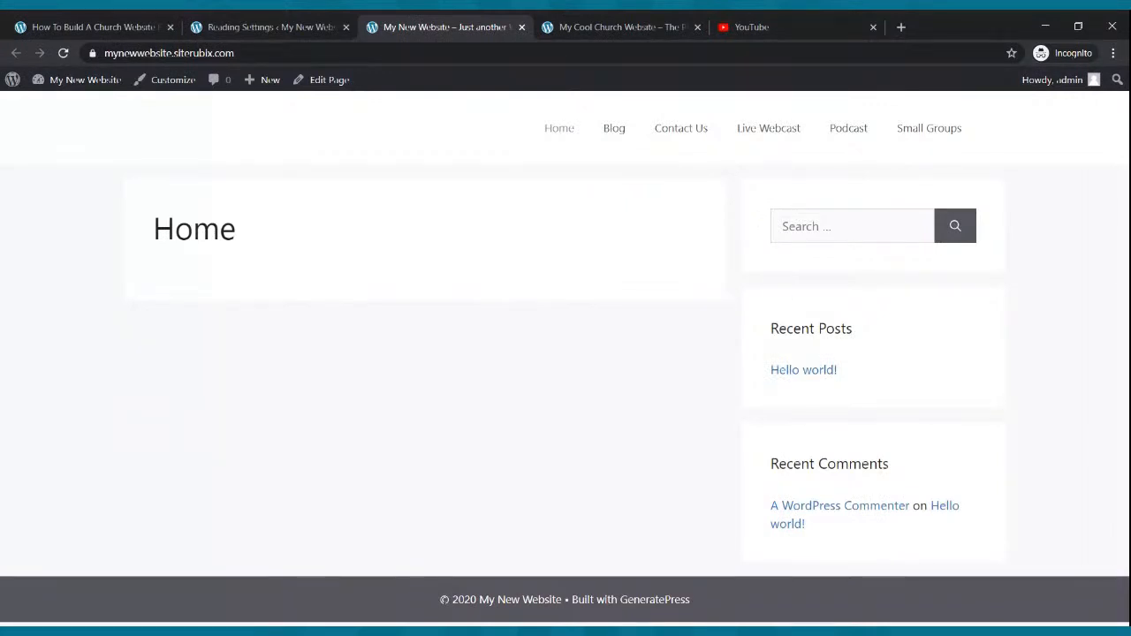
# Step: Open the Home page in the block editor from the pages list, then view the page on the live site
pyautogui.click(261, 24)
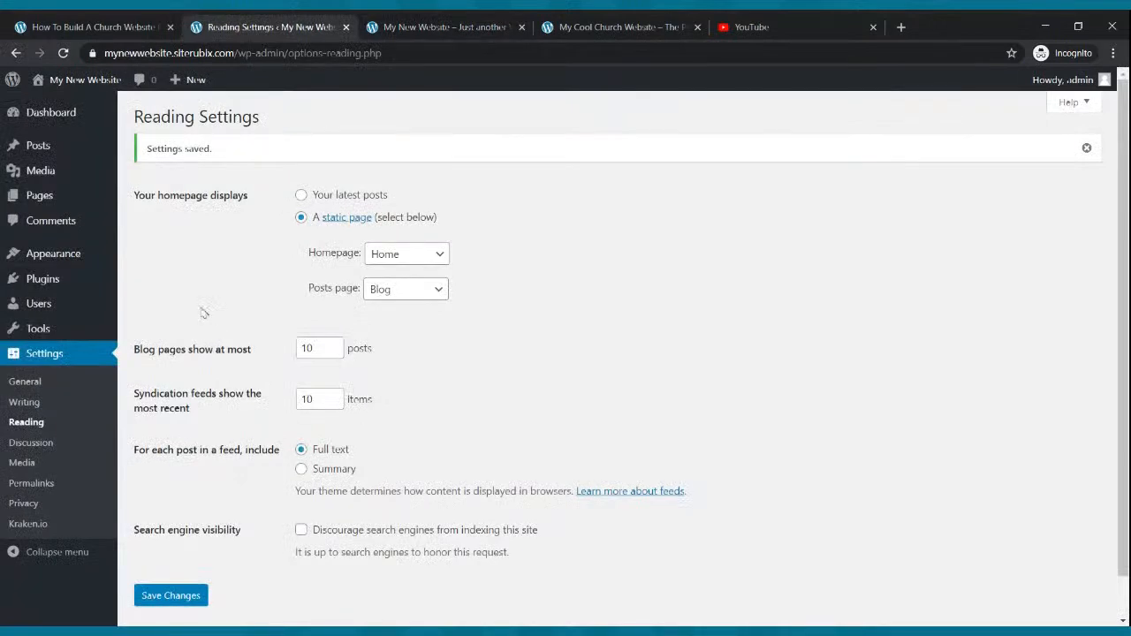
pyautogui.click(41, 205)
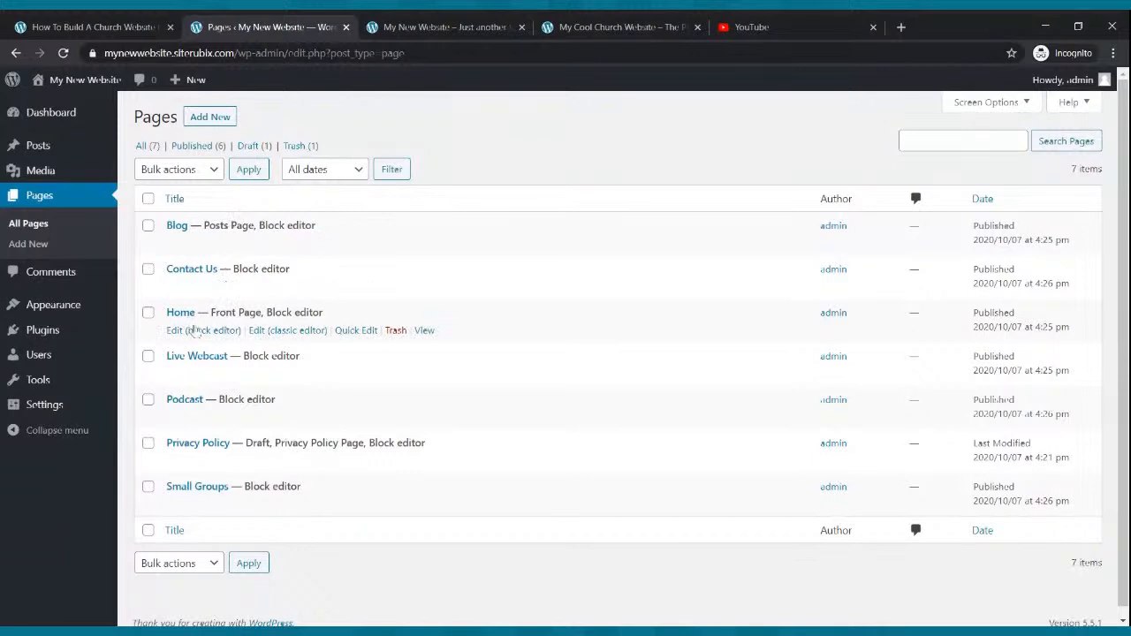
pyautogui.click(193, 331)
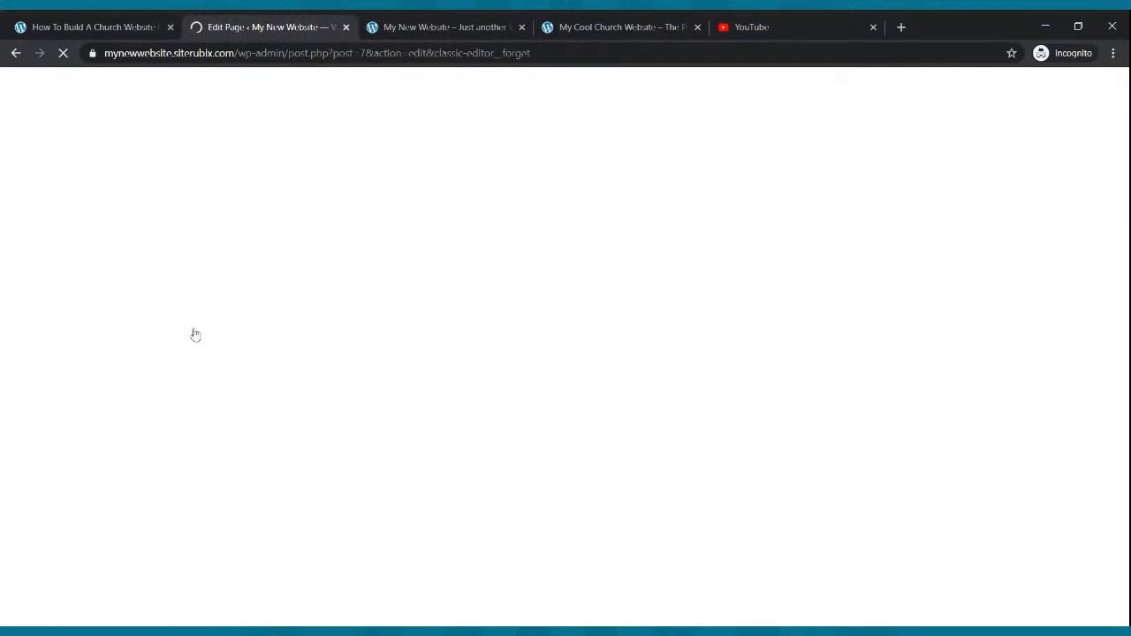
pyautogui.click(458, 25)
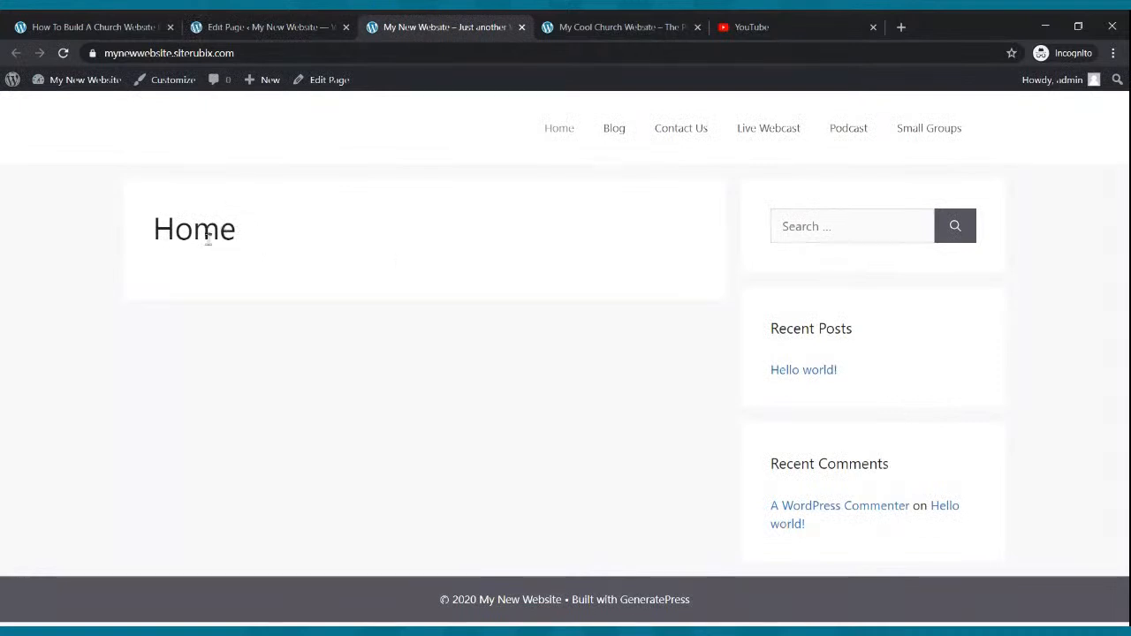
# Step: Set the Home page's sidebar layout to No Sidebars, update the page, and reload the live site
pyautogui.click(248, 31)
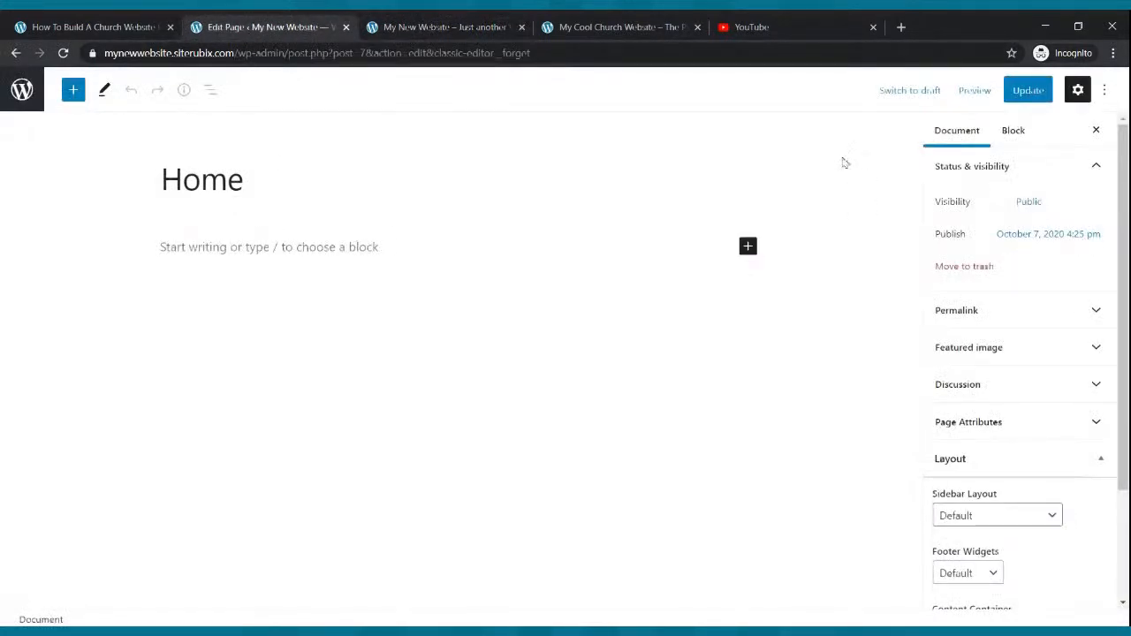
pyautogui.scroll(-3, 1020, 366)
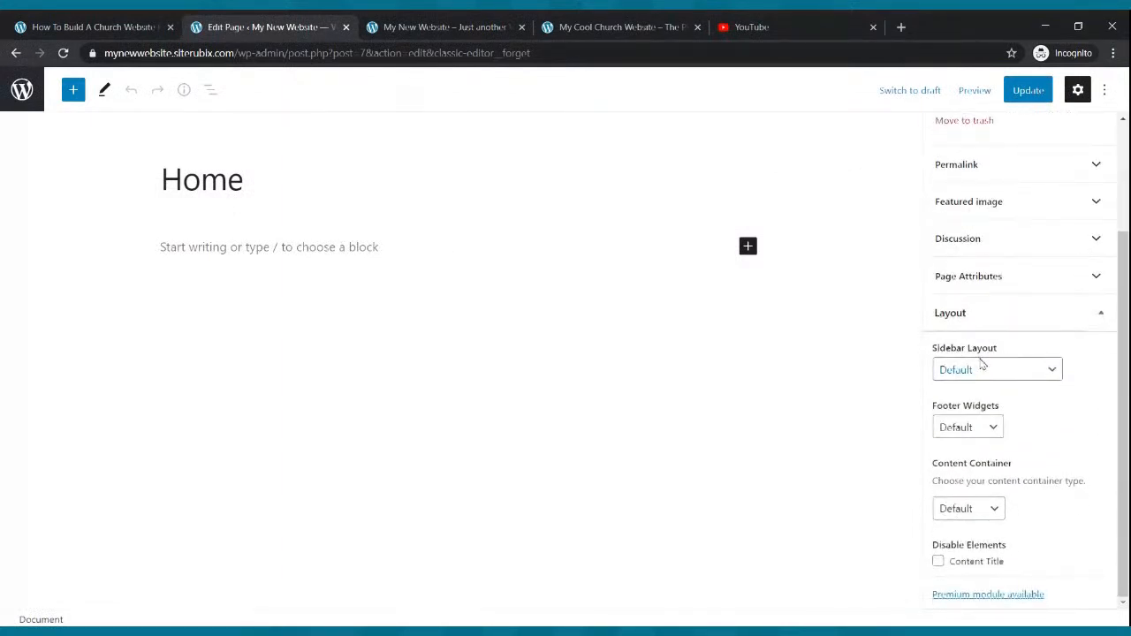
pyautogui.scroll(3, 985, 362)
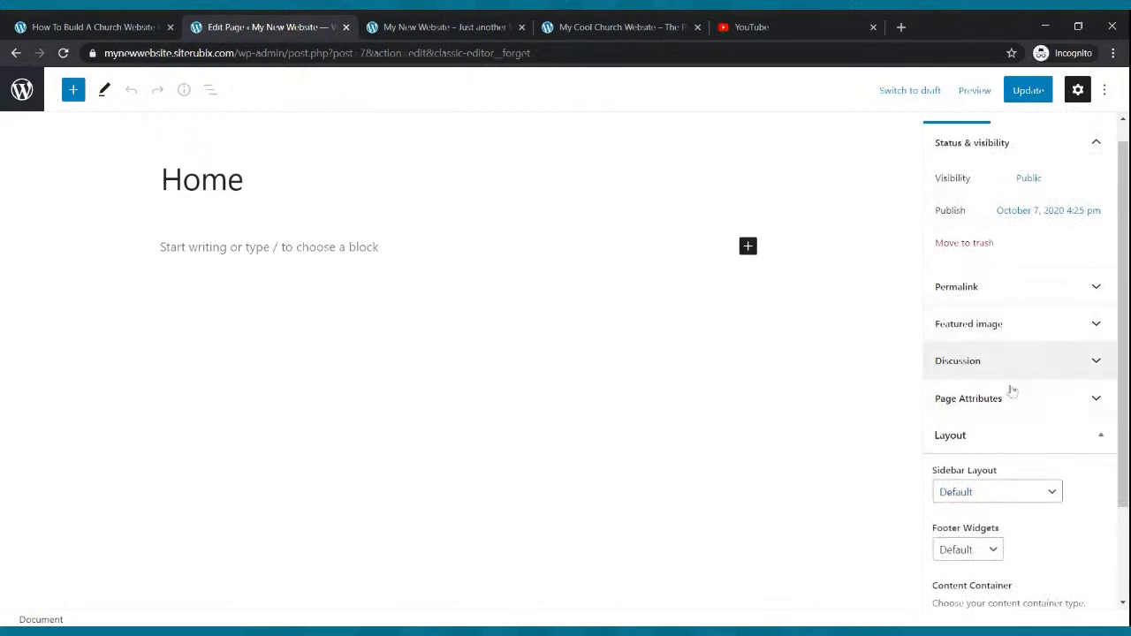
pyautogui.click(1028, 436)
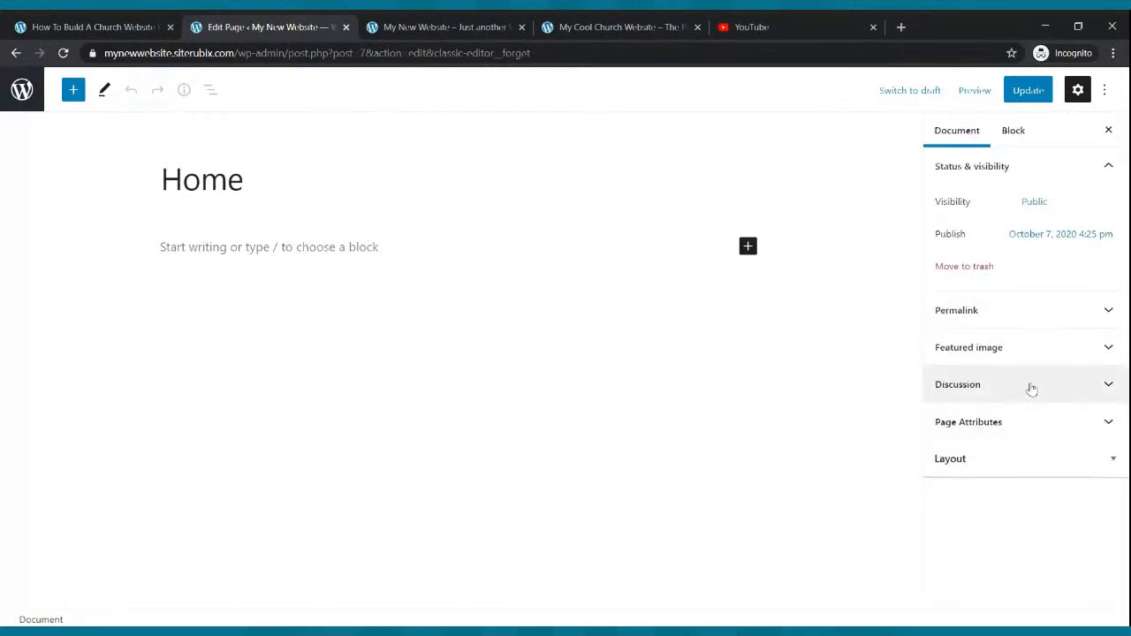
pyautogui.click(1052, 456)
pyautogui.scroll(-3, 1053, 453)
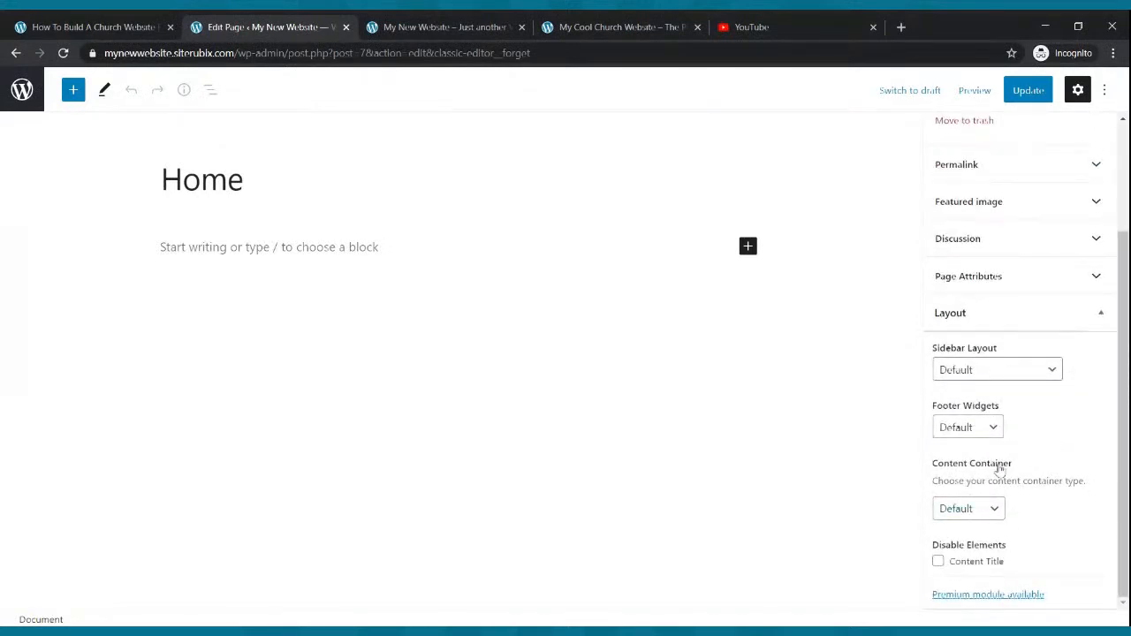
pyautogui.click(997, 511)
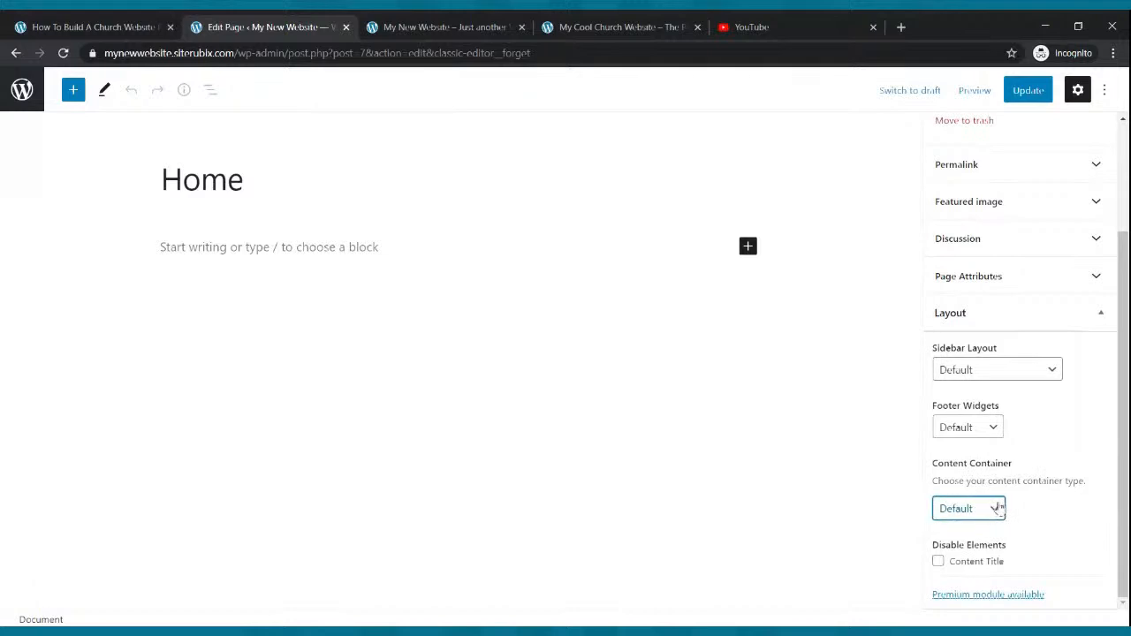
pyautogui.click(1038, 375)
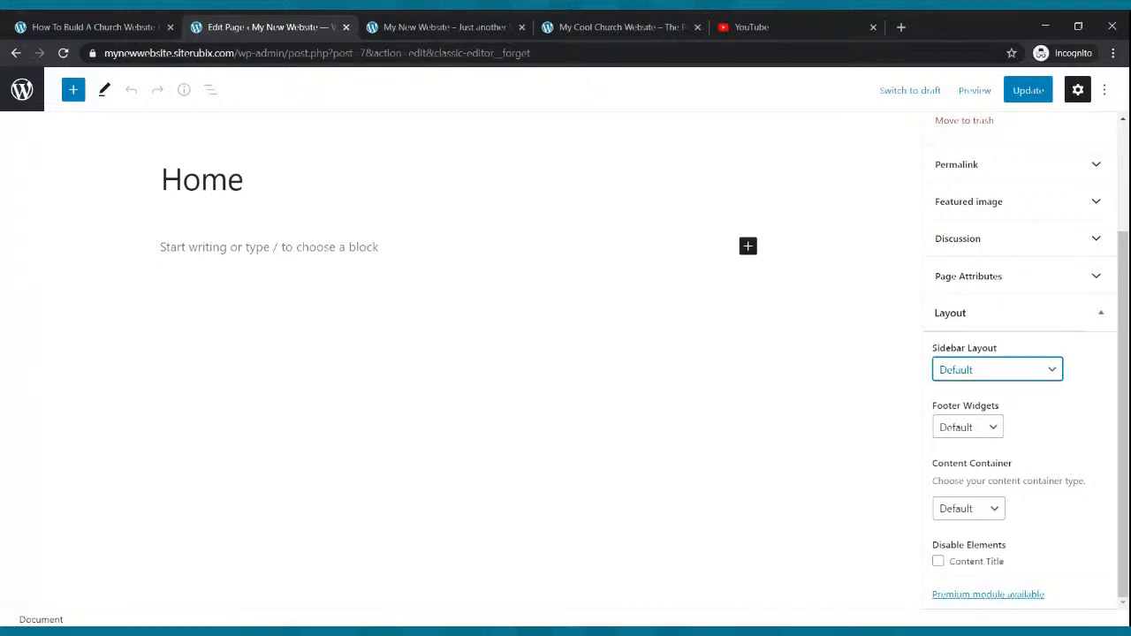
pyautogui.click(973, 433)
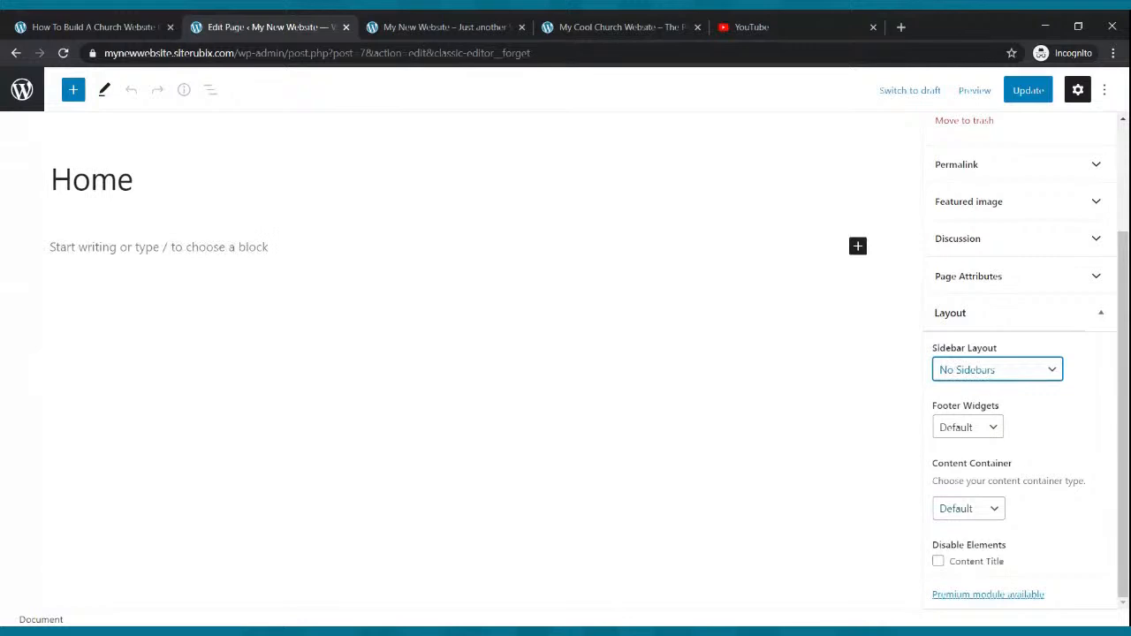
pyautogui.click(1028, 92)
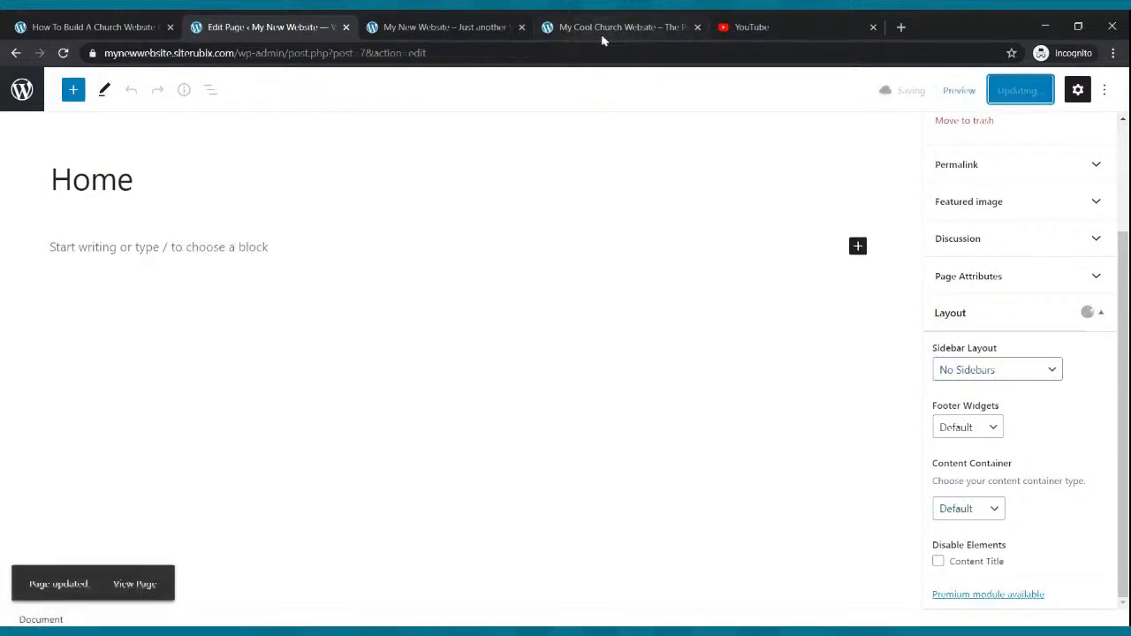
pyautogui.click(437, 28)
pyautogui.click(63, 53)
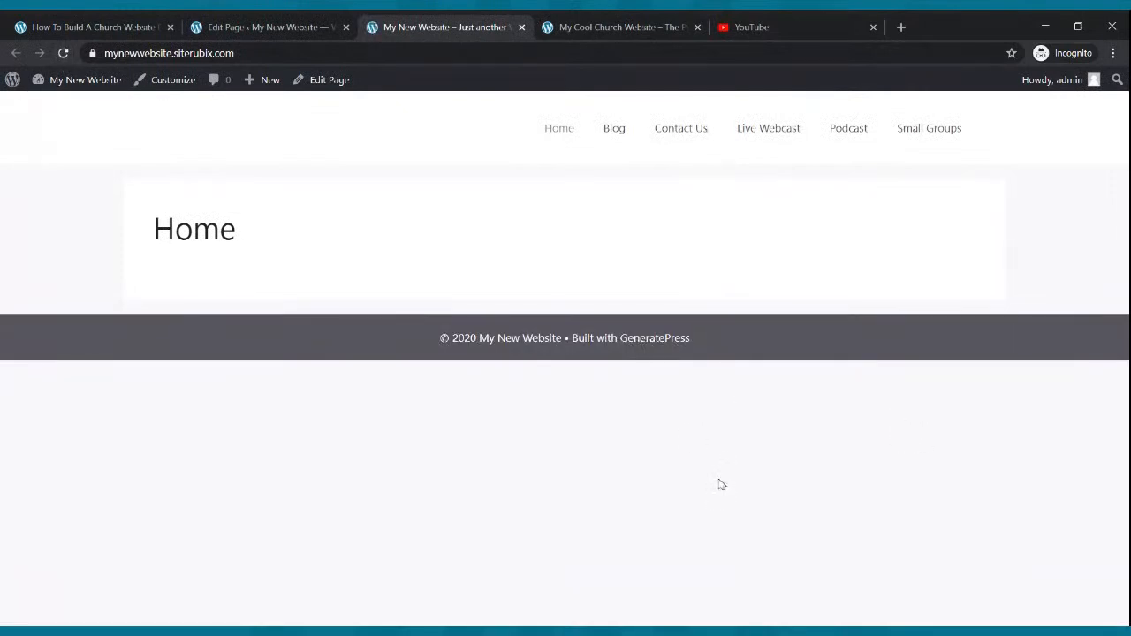
# Step: Disable the content title on the Home page, update the page, and reload the live site
pyautogui.click(291, 22)
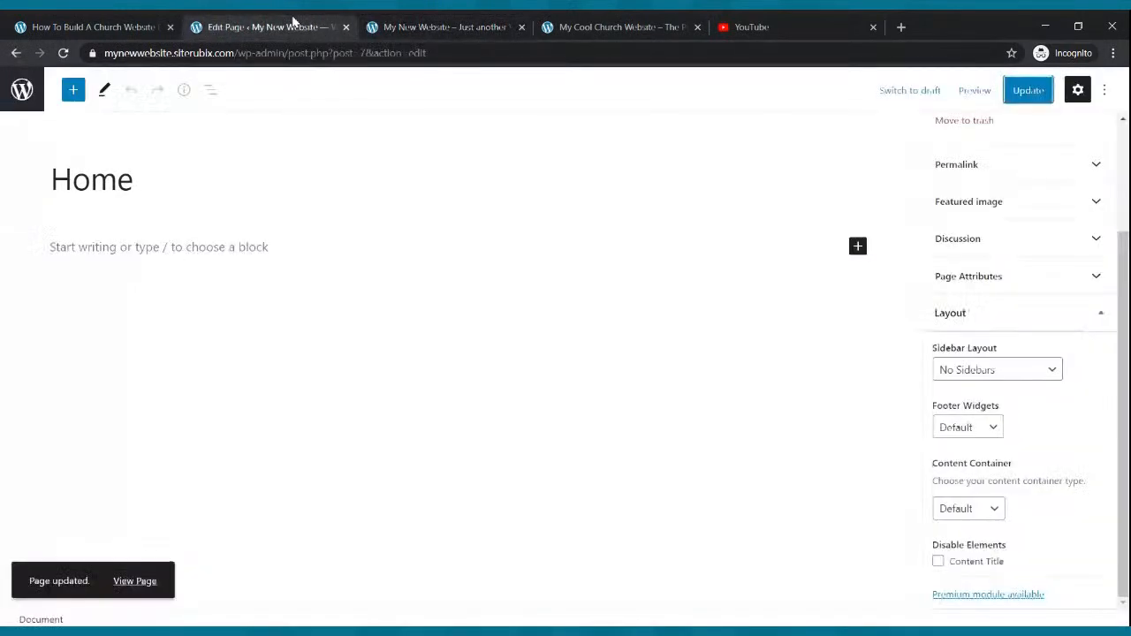
pyautogui.click(1053, 373)
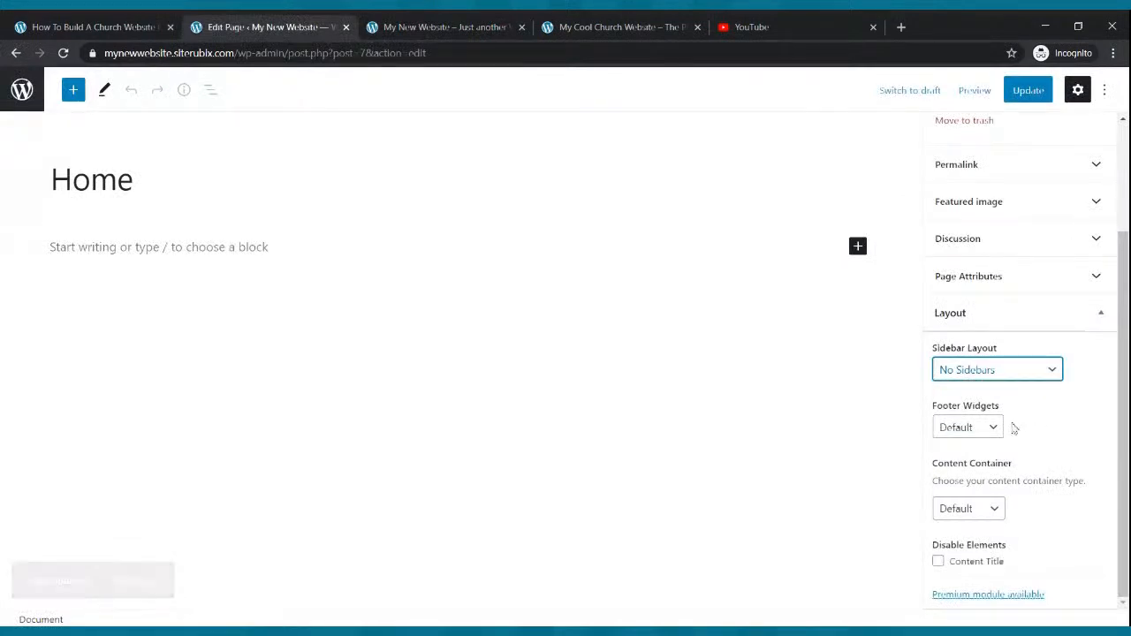
pyautogui.click(939, 562)
pyautogui.click(1029, 92)
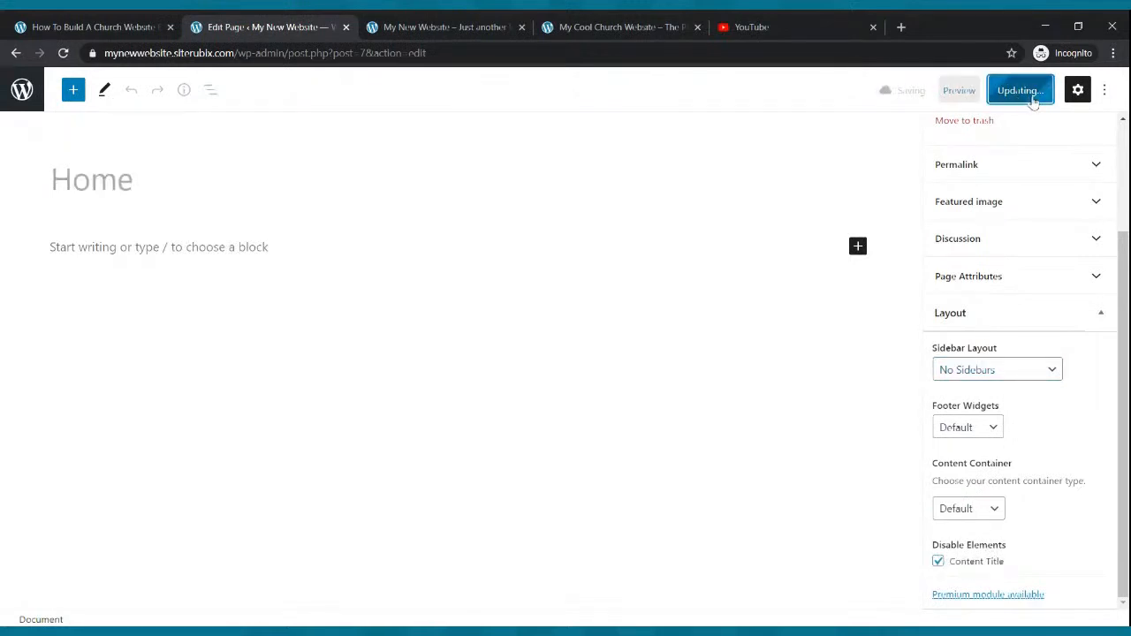
pyautogui.click(487, 22)
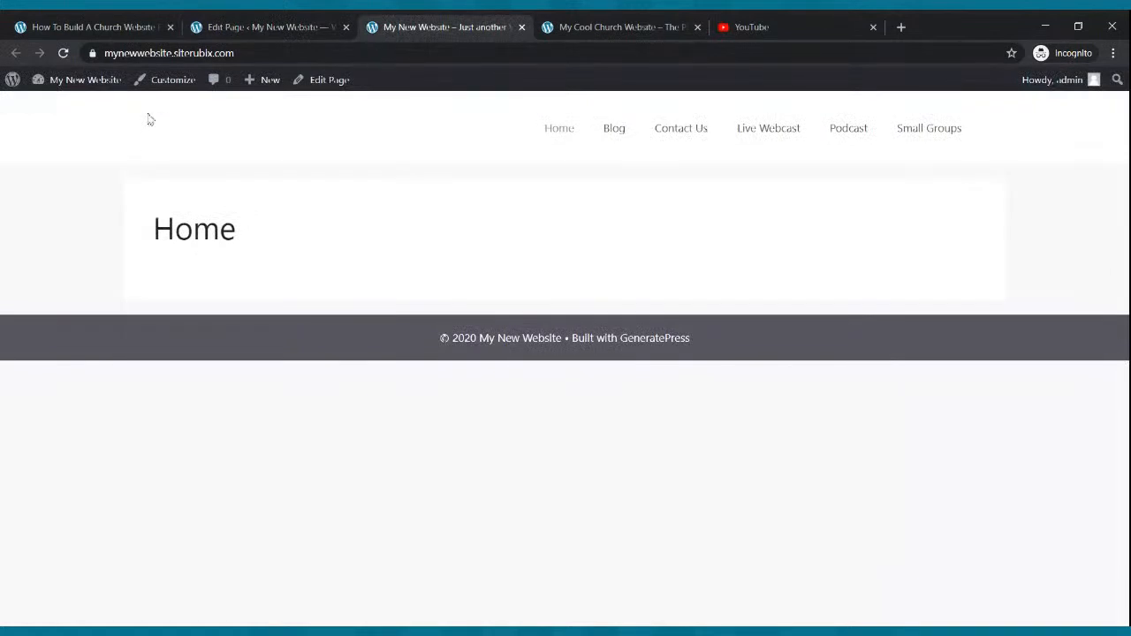
pyautogui.click(63, 53)
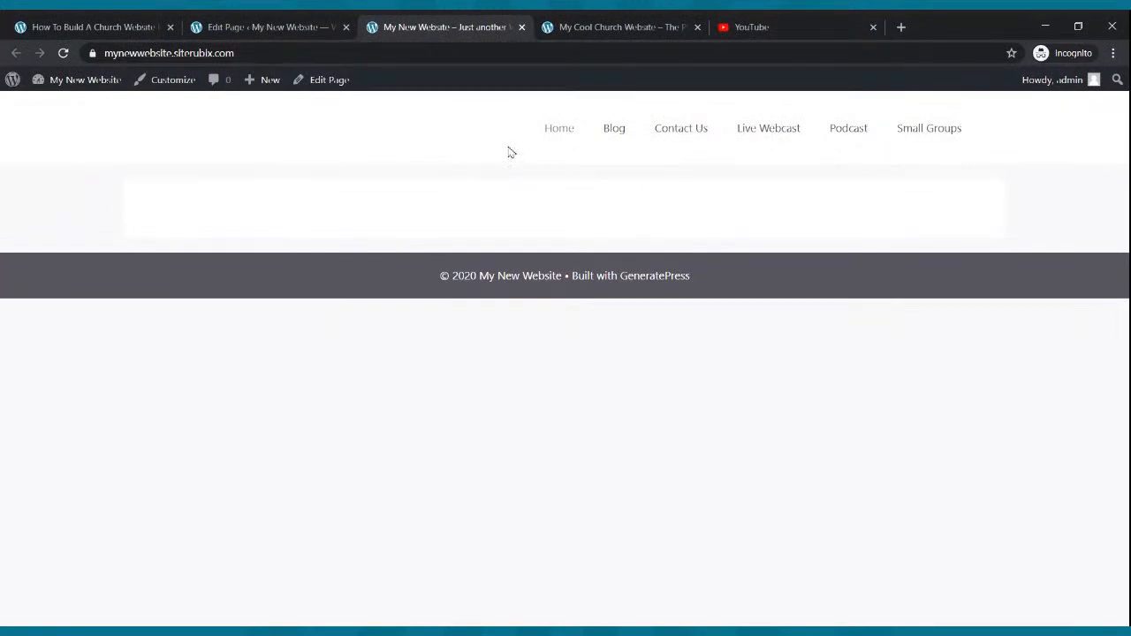
# Step: Compare the live homepage with the My Cool Church example, and return to the pages list in the dashboard
pyautogui.click(577, 24)
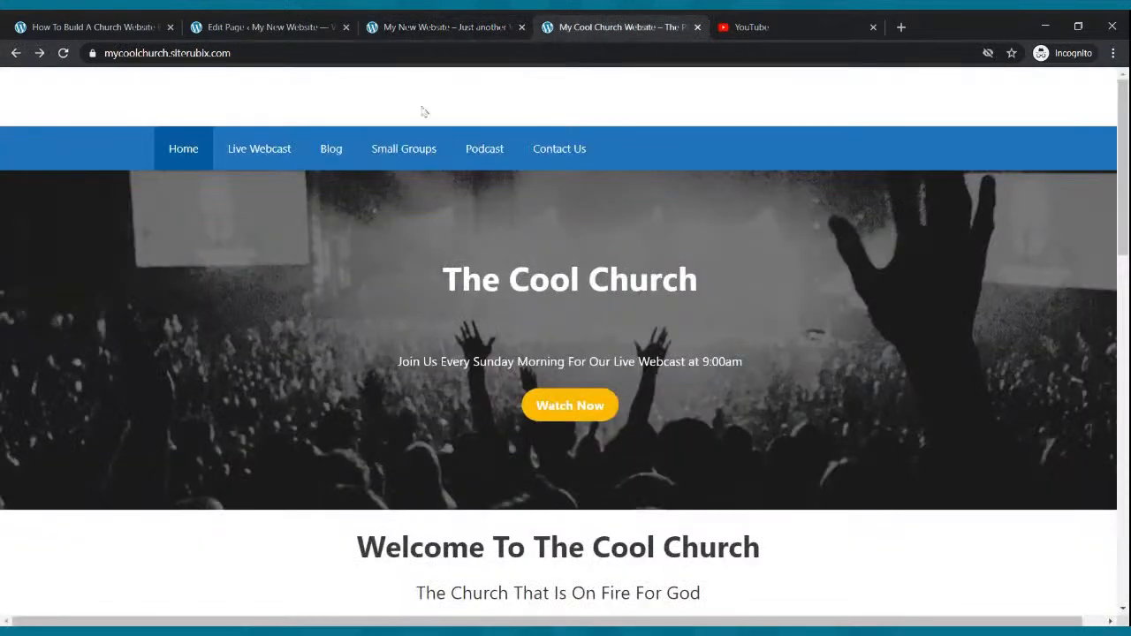
pyautogui.click(426, 26)
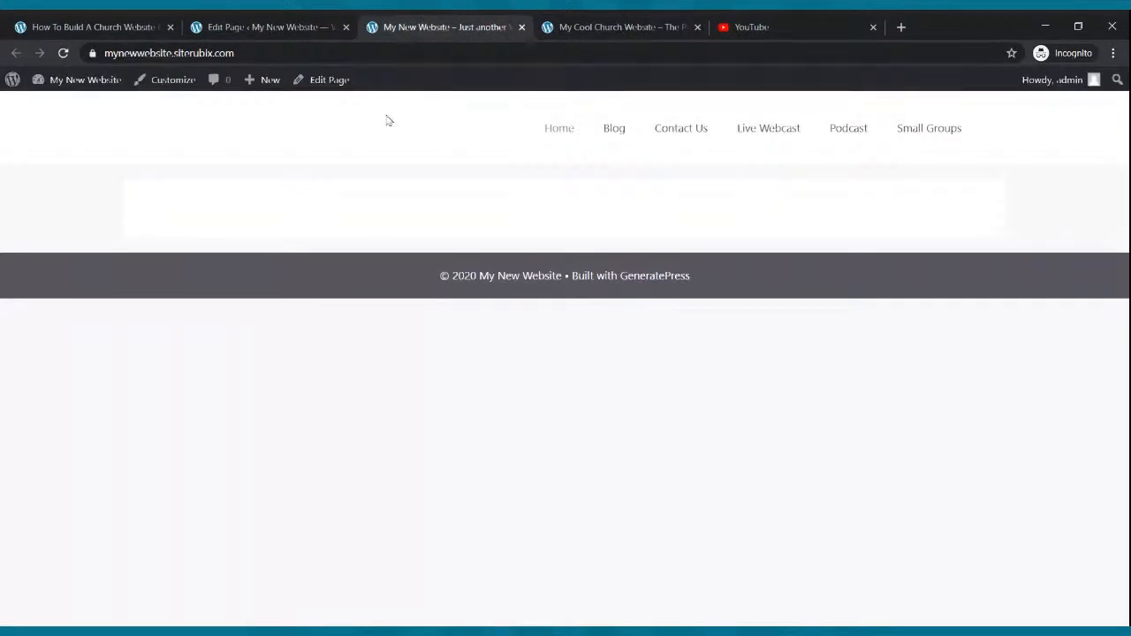
pyautogui.click(266, 23)
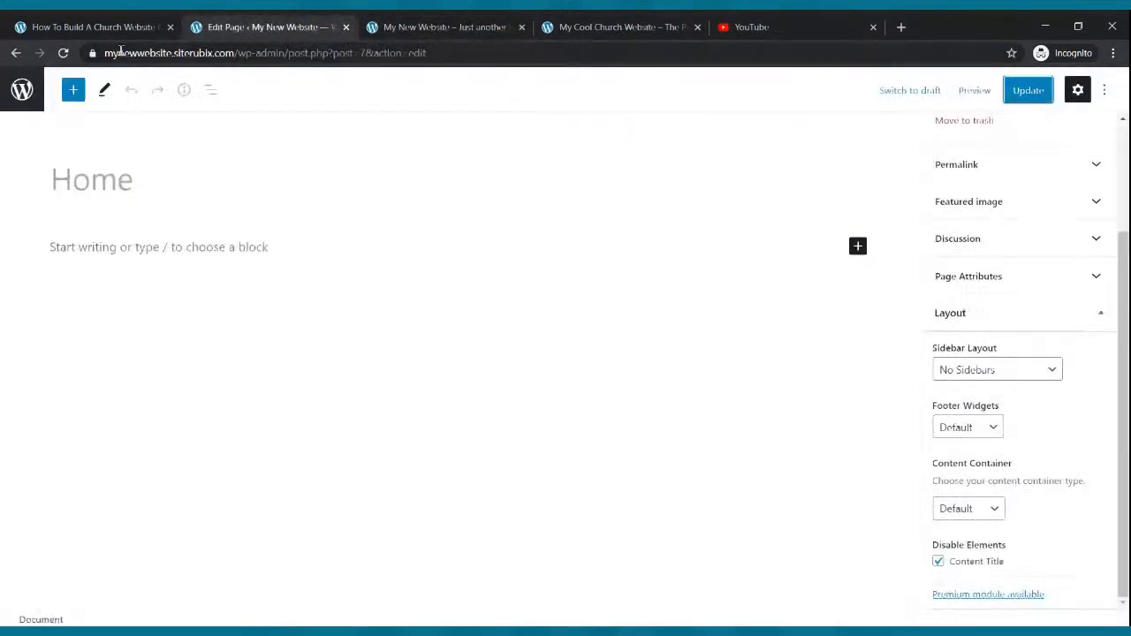
pyautogui.click(16, 53)
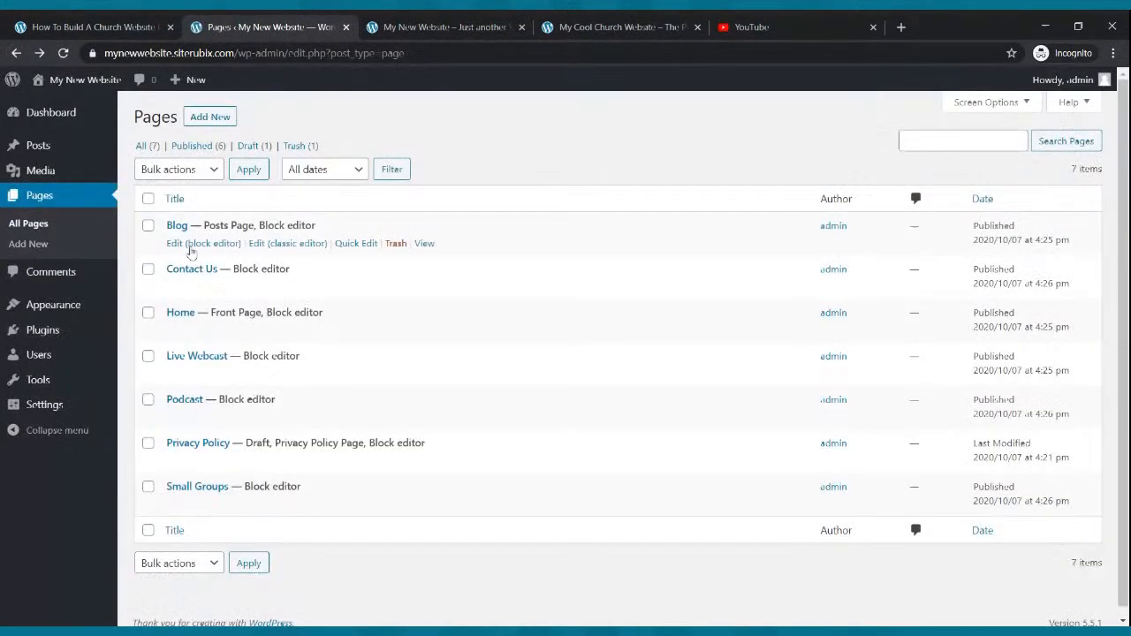
# Step: In the theme customizer's color settings, choose the Blue navigation color preset, publish it, and reload the live site
pyautogui.moveTo(55, 304)
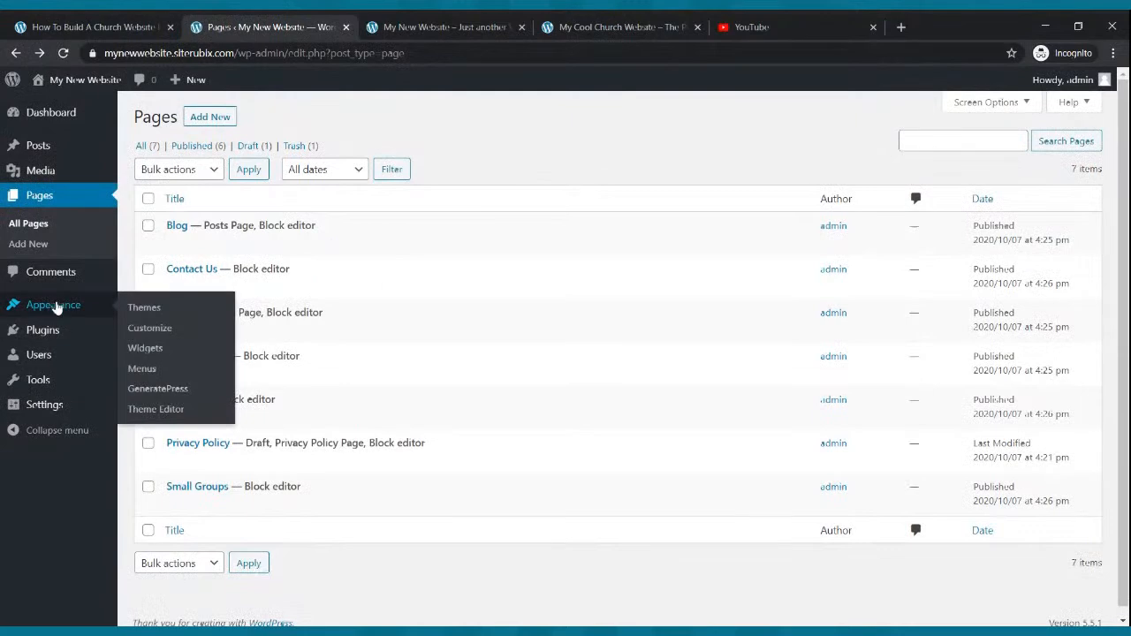
pyautogui.click(56, 306)
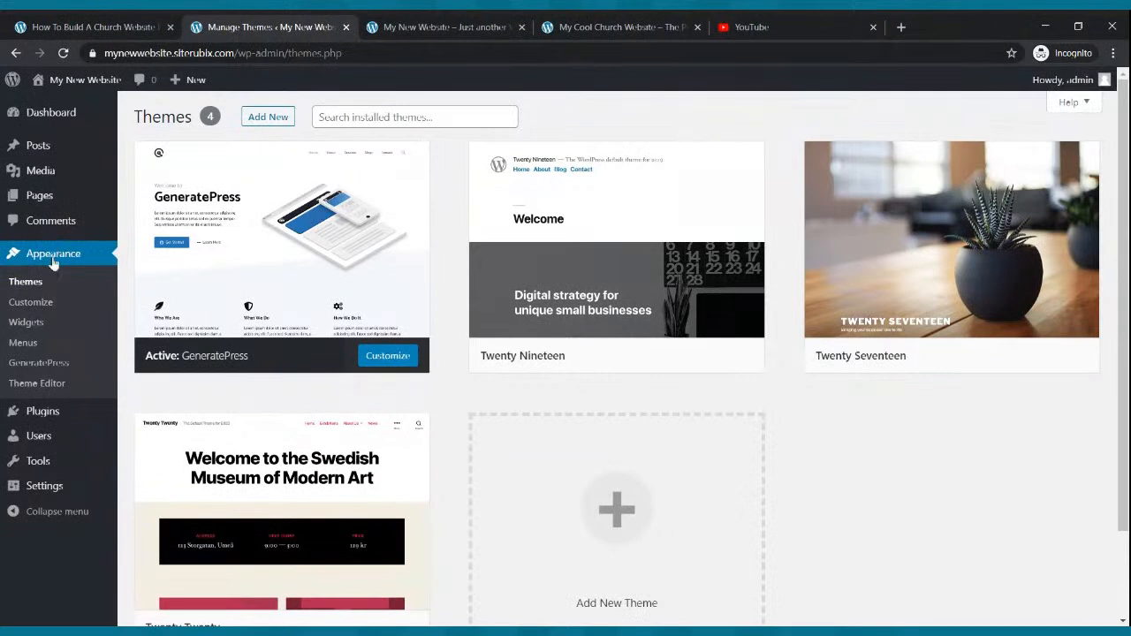
pyautogui.click(48, 313)
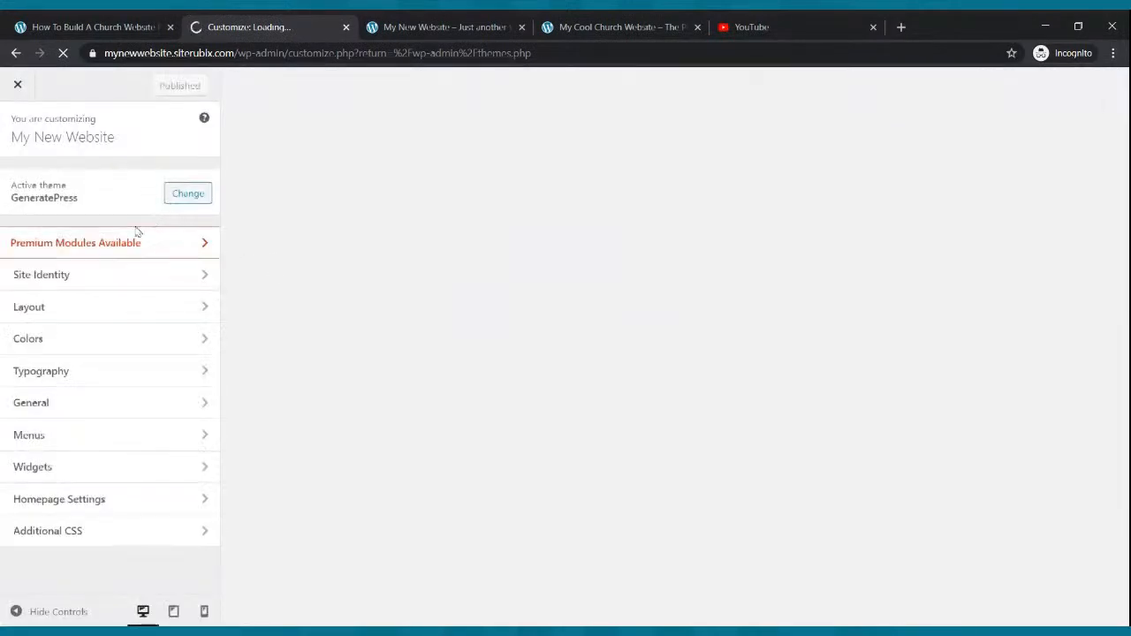
pyautogui.click(66, 340)
pyautogui.scroll(-1, 93, 424)
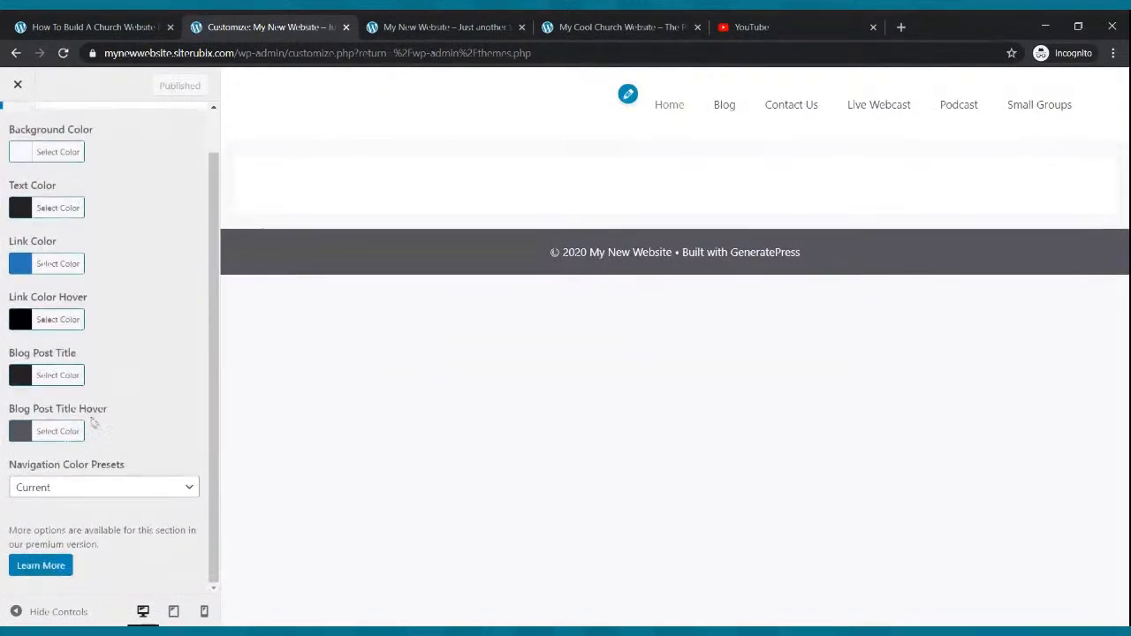
pyautogui.click(100, 489)
pyautogui.click(84, 469)
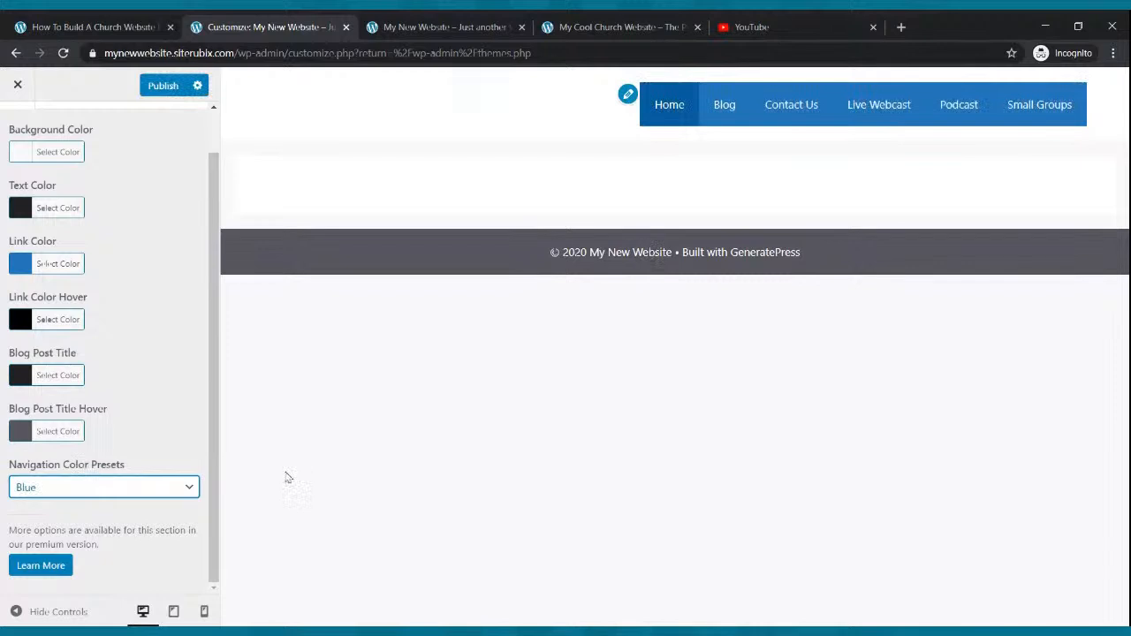
pyautogui.click(162, 88)
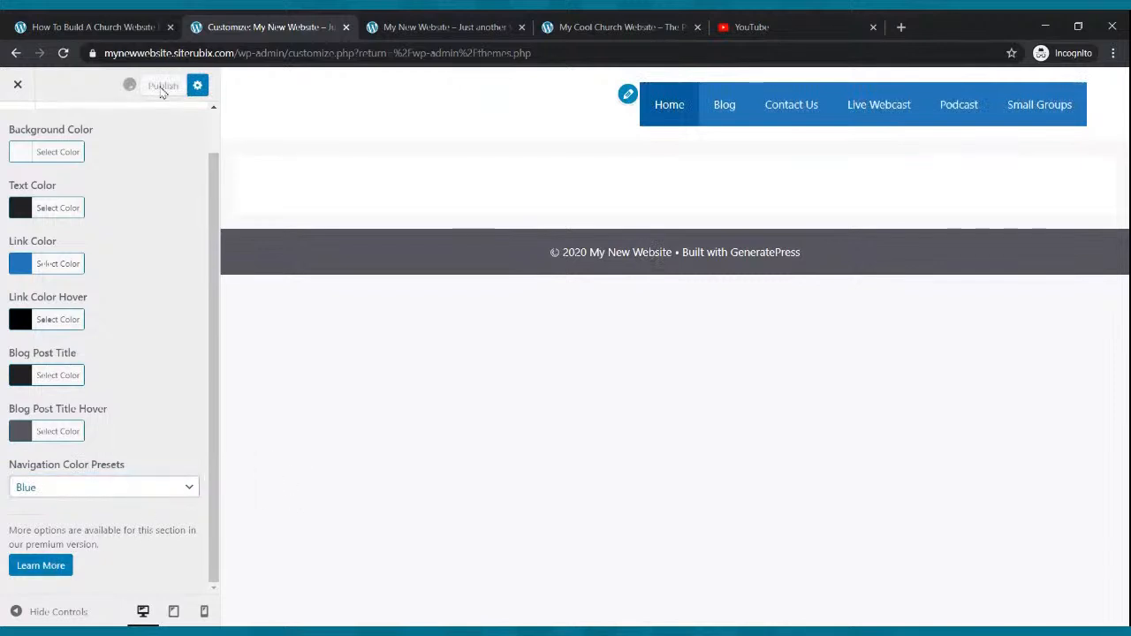
pyautogui.click(17, 84)
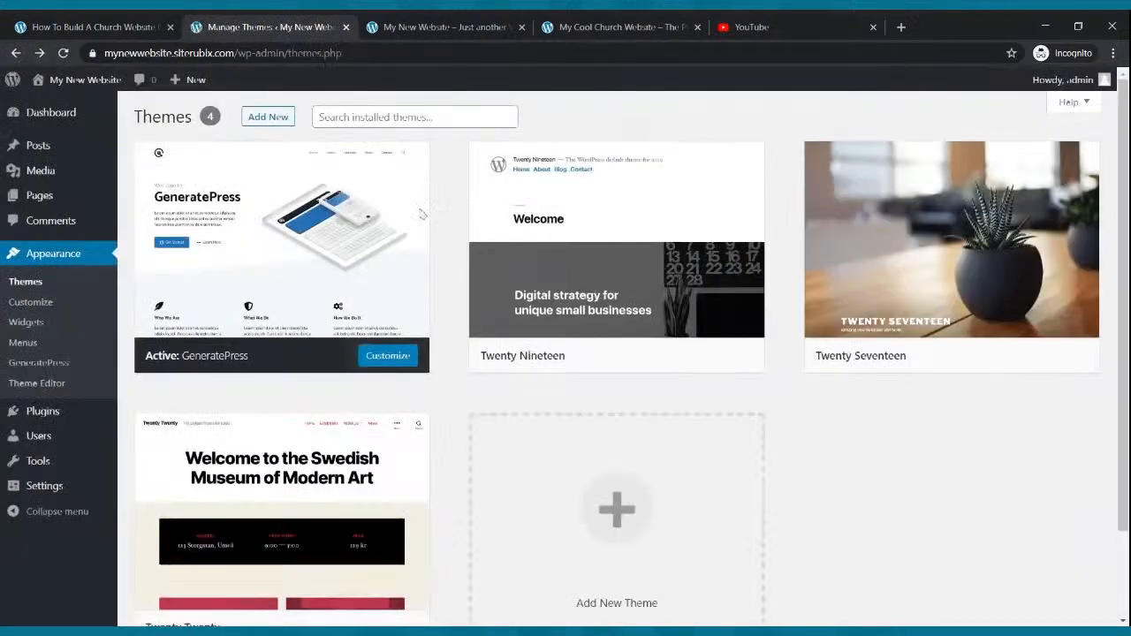
pyautogui.click(442, 27)
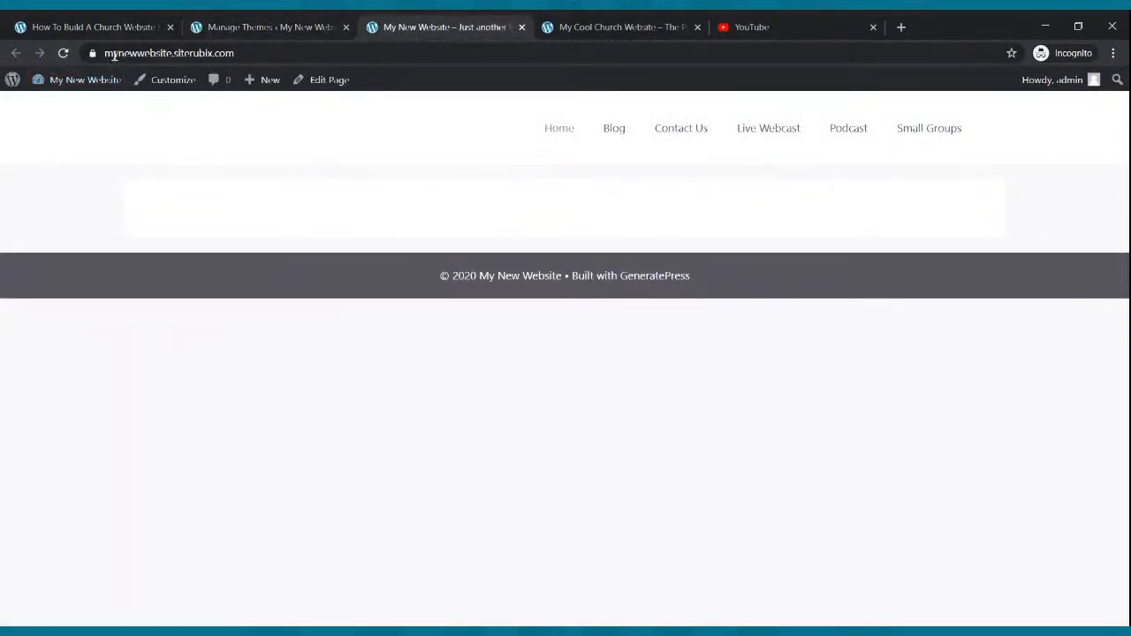
pyautogui.click(63, 53)
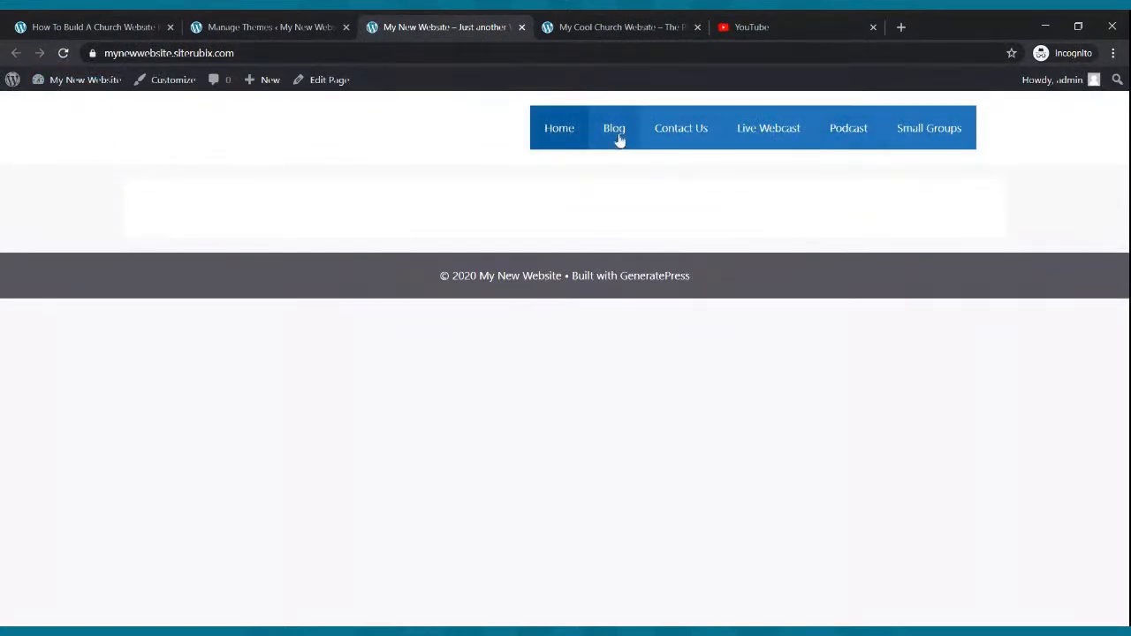
# Step: Compare the new site's navigation bar with the My Cool Church example, then return to the dashboard
pyautogui.click(624, 24)
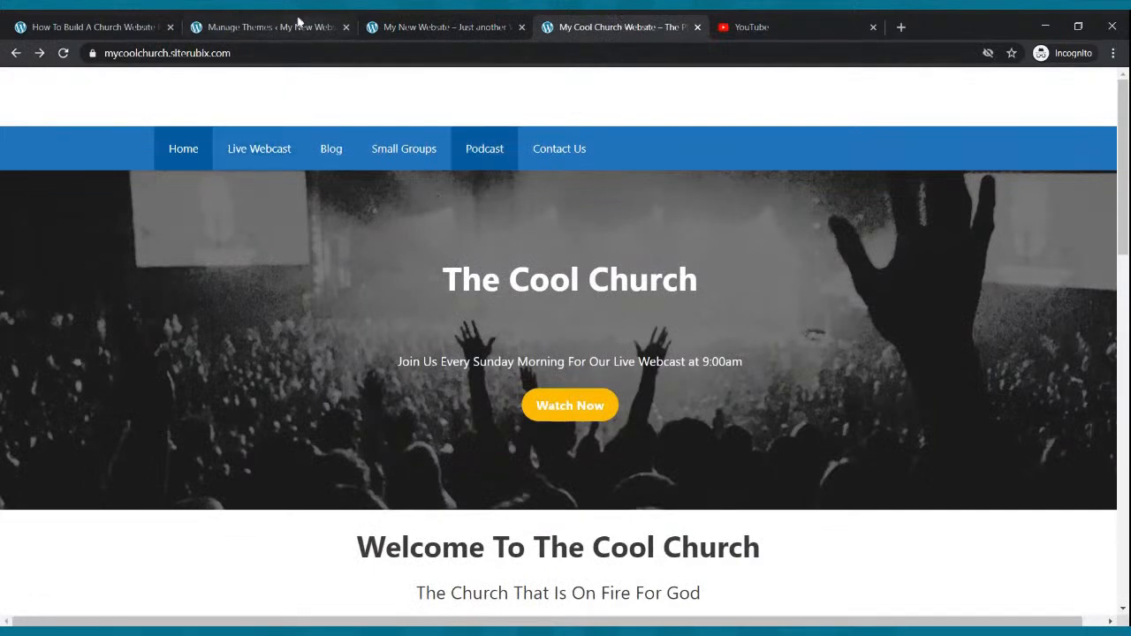
pyautogui.click(299, 22)
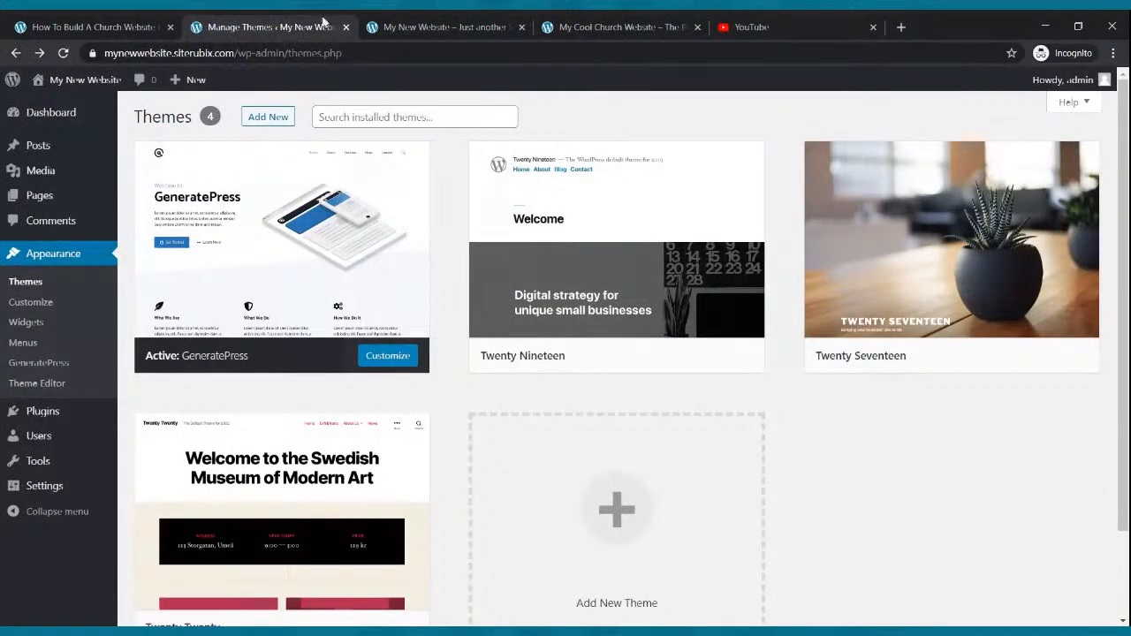
pyautogui.click(438, 27)
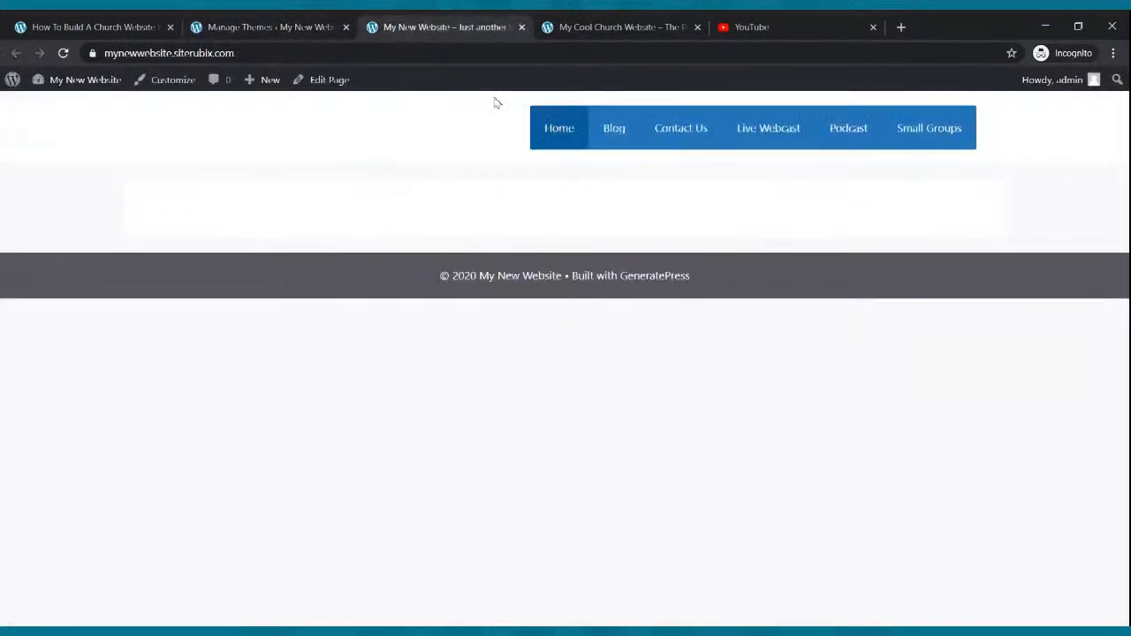
pyautogui.click(261, 26)
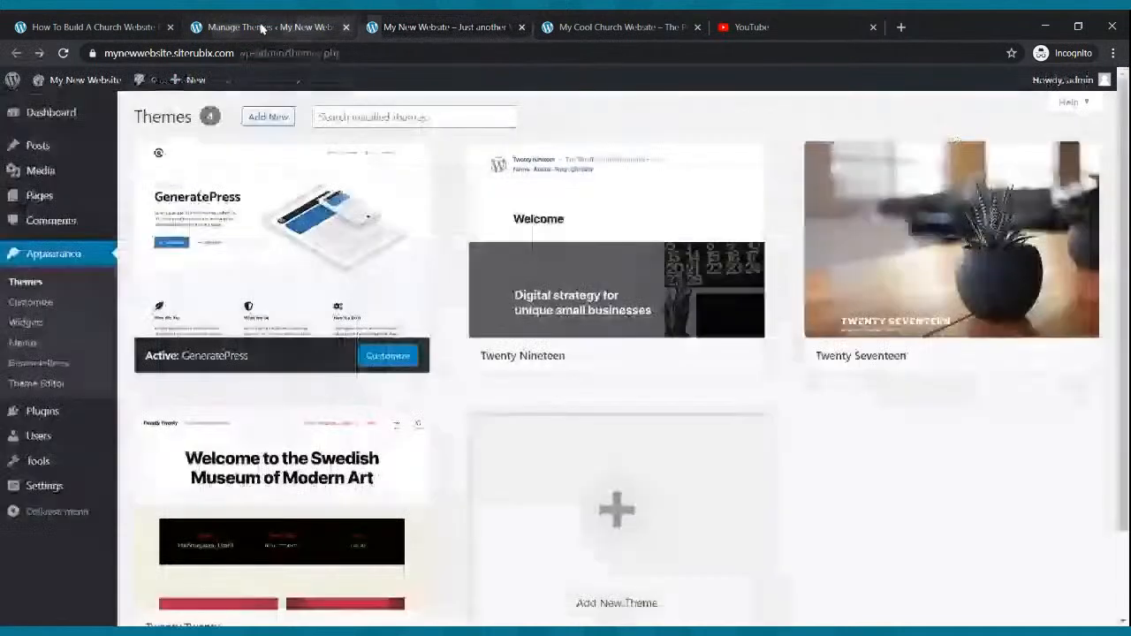
# Step: Open the Home page in the block editor, set its content container to Full Width, update it, and reload the live site
pyautogui.click(40, 196)
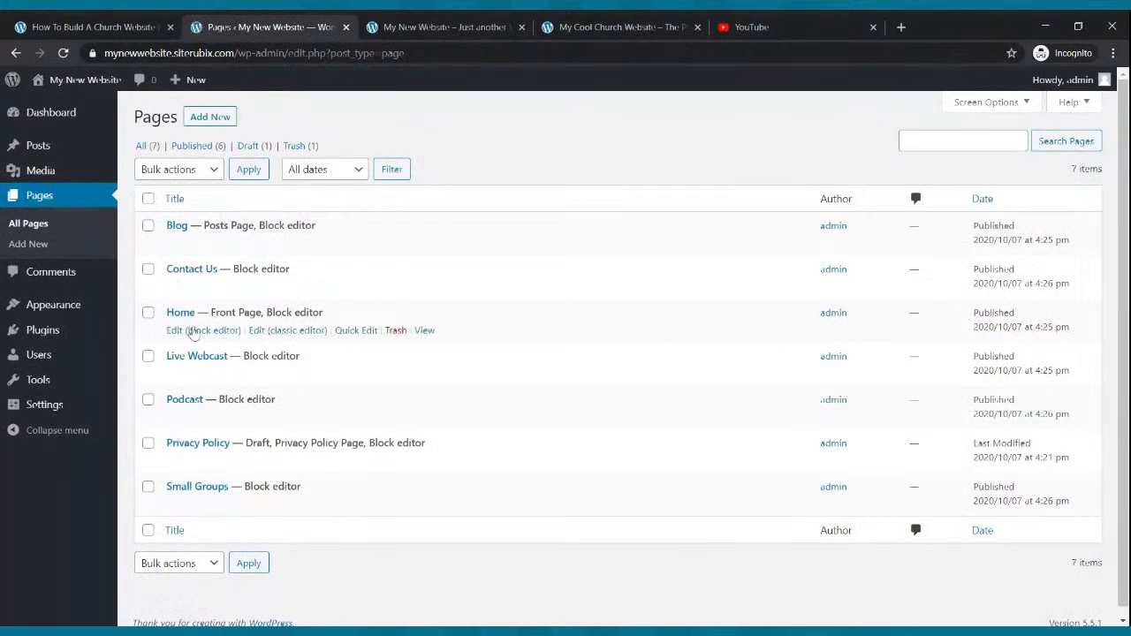
pyautogui.click(180, 332)
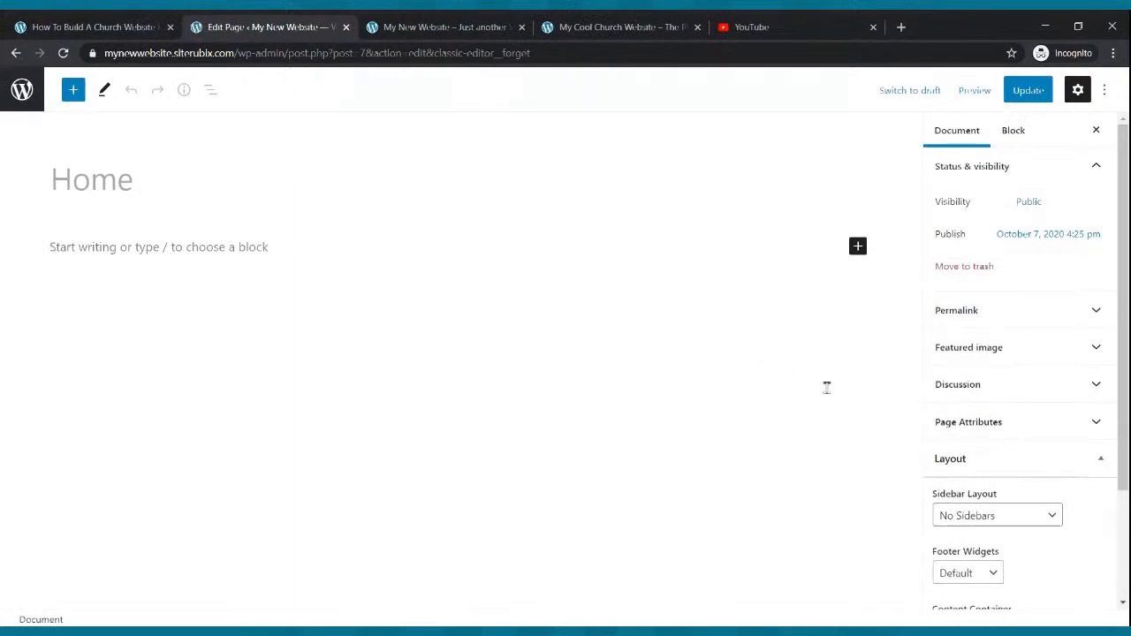
pyautogui.scroll(-2, 967, 371)
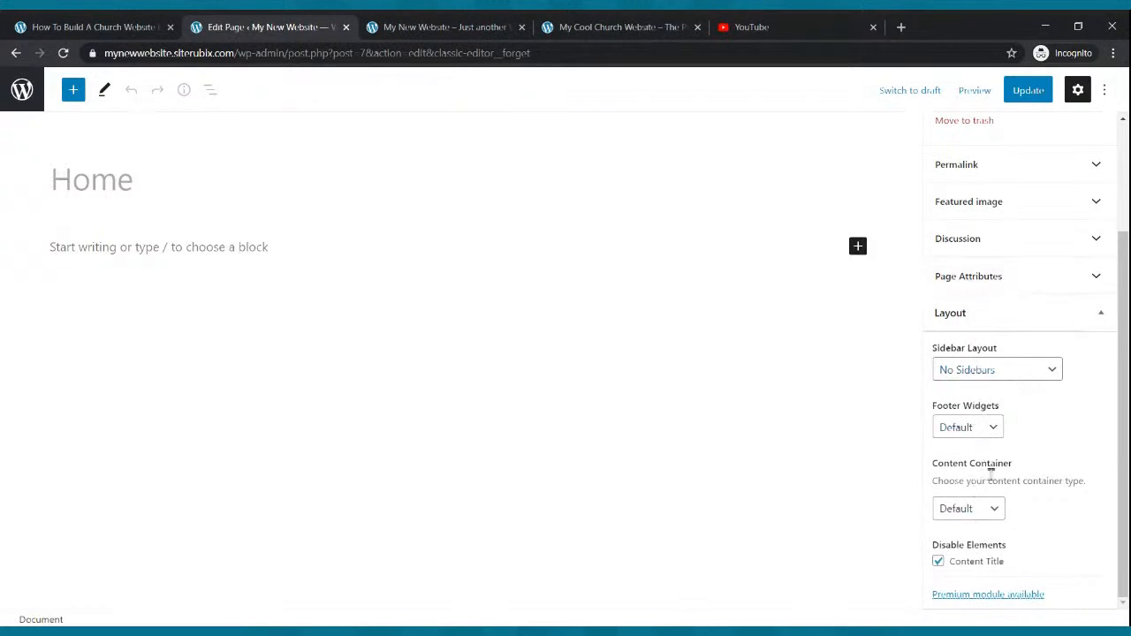
pyautogui.click(994, 511)
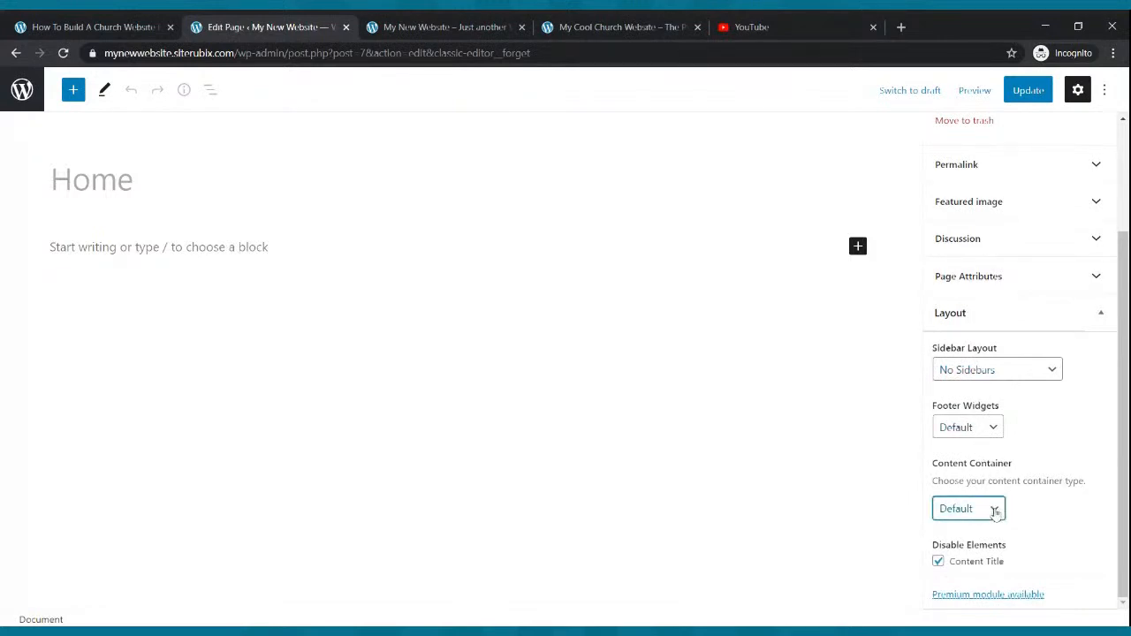
pyautogui.click(995, 552)
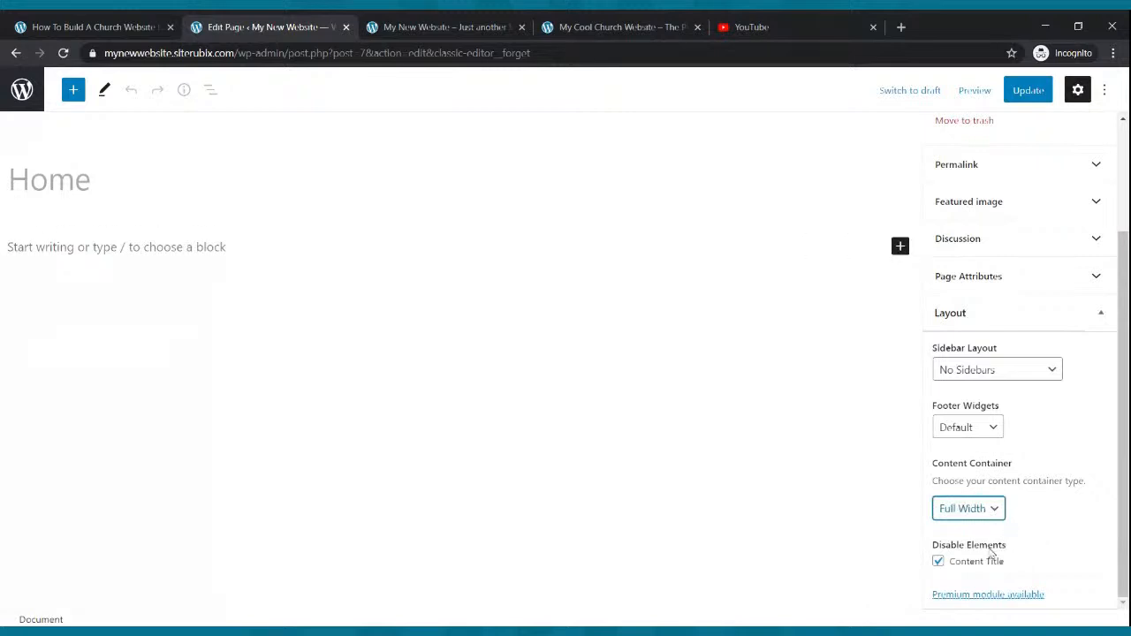
pyautogui.click(1028, 90)
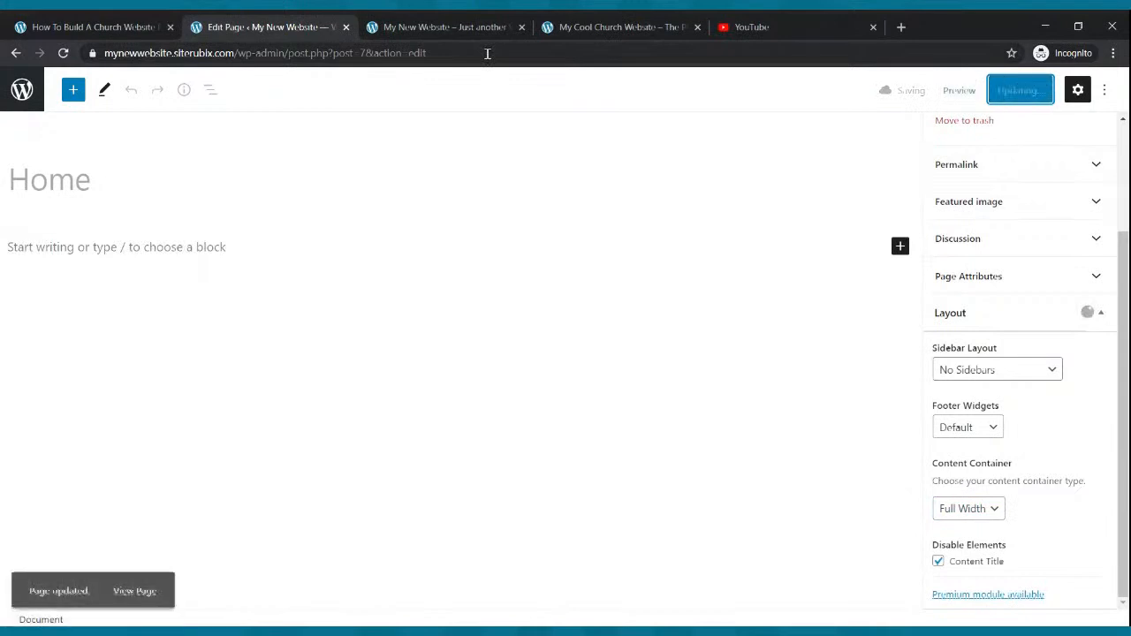
pyautogui.click(425, 25)
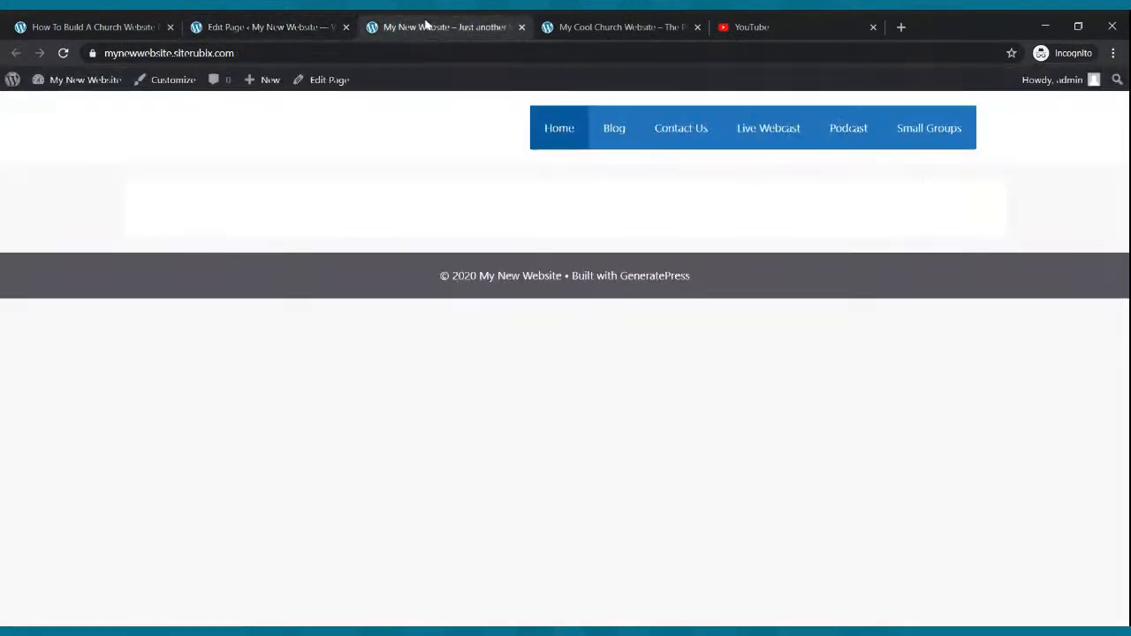
pyautogui.click(64, 55)
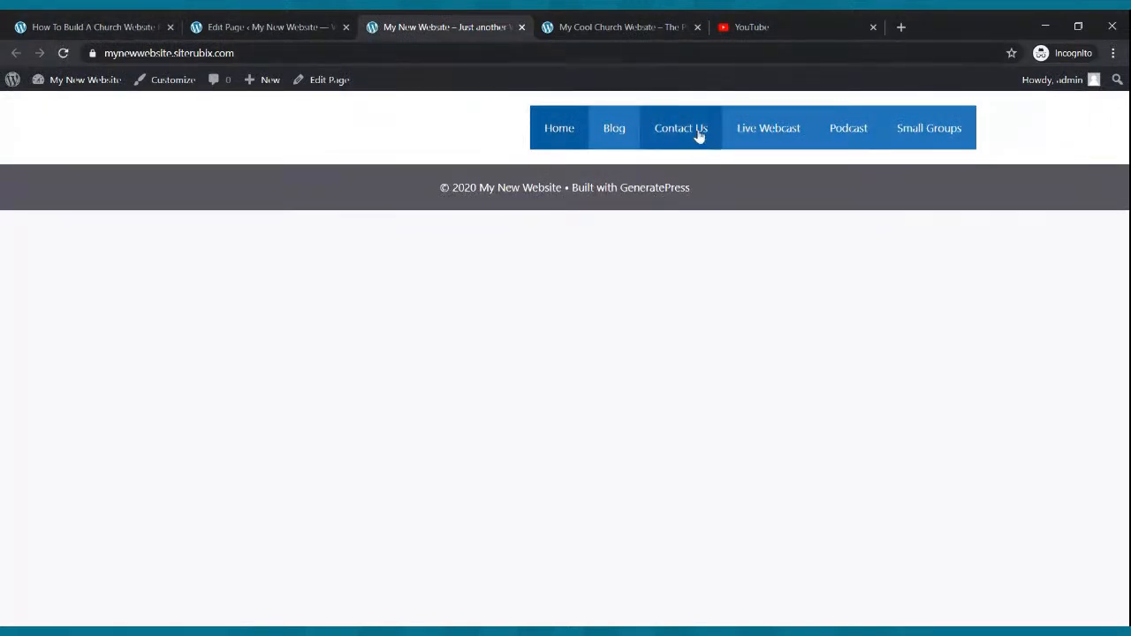
# Step: Leave the Home page editor for the dashboard and open the theme customizer, checking its homepage settings
pyautogui.click(296, 22)
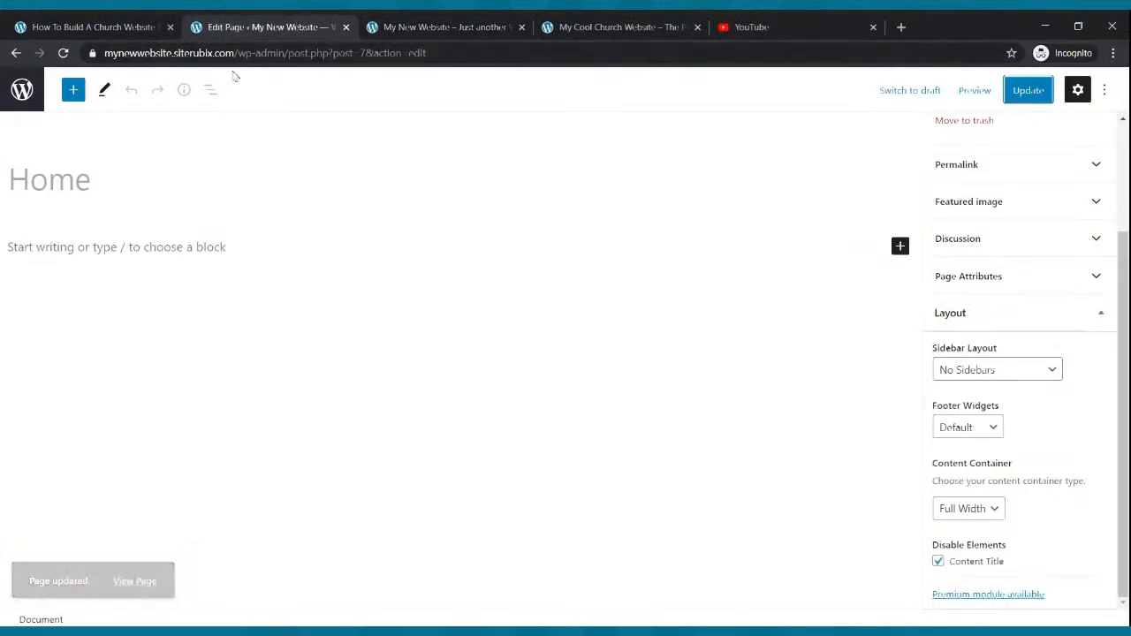
pyautogui.click(425, 21)
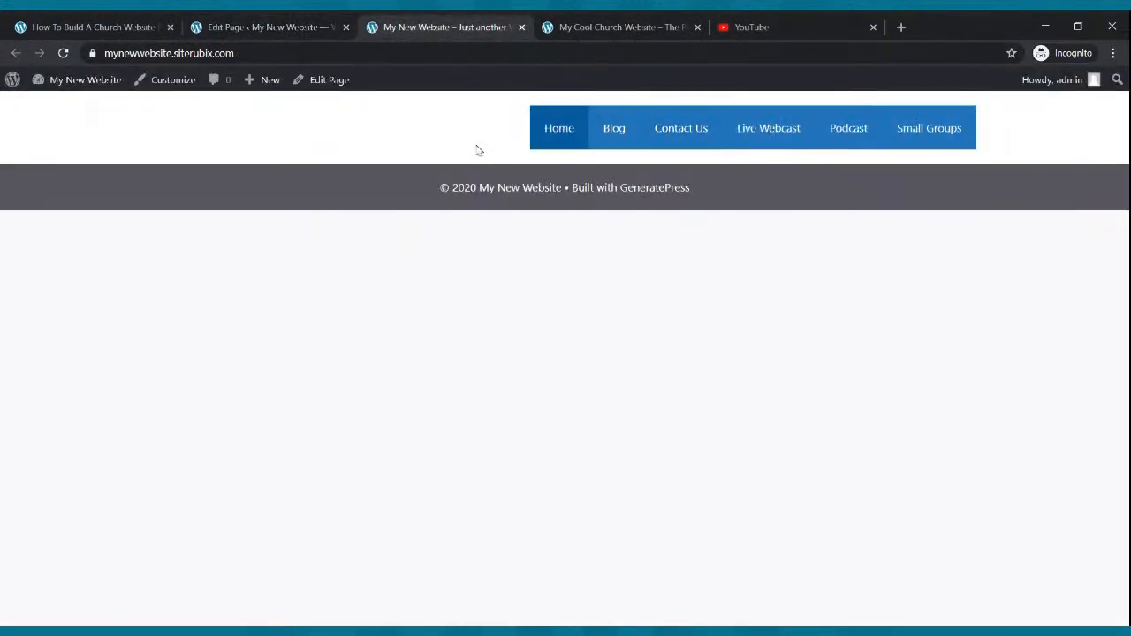
pyautogui.click(239, 25)
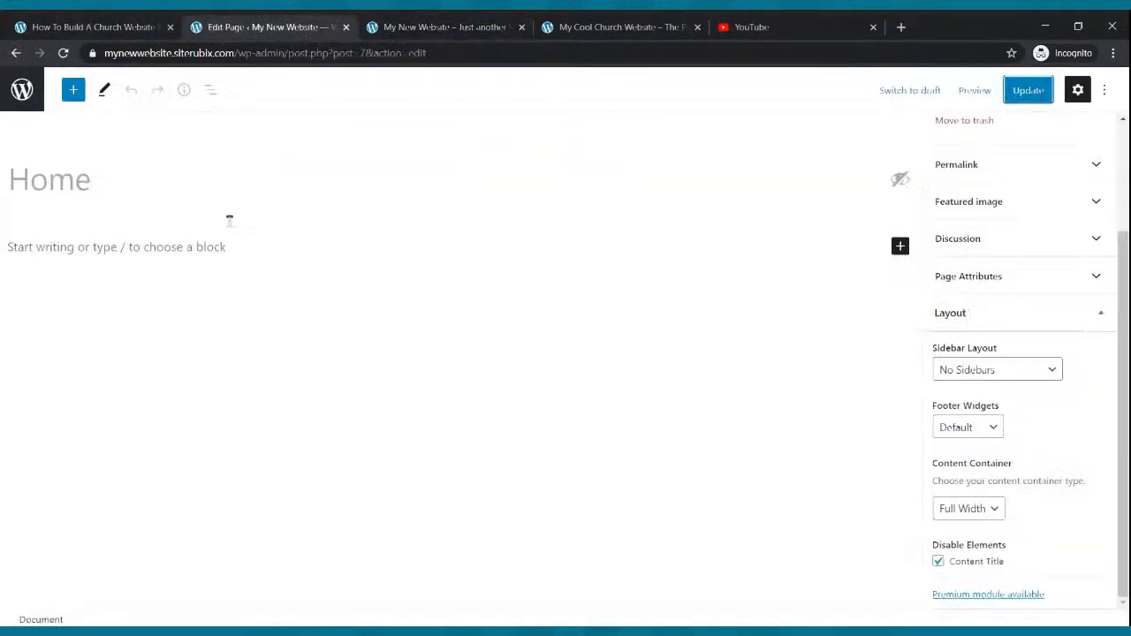
pyautogui.click(16, 53)
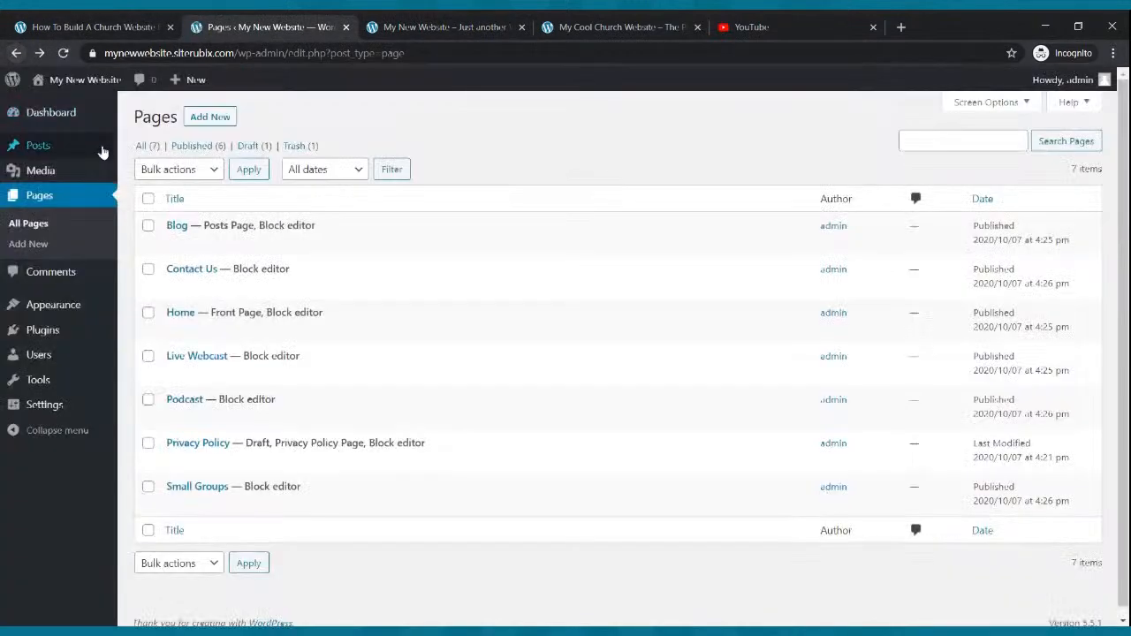
pyautogui.moveTo(55, 303)
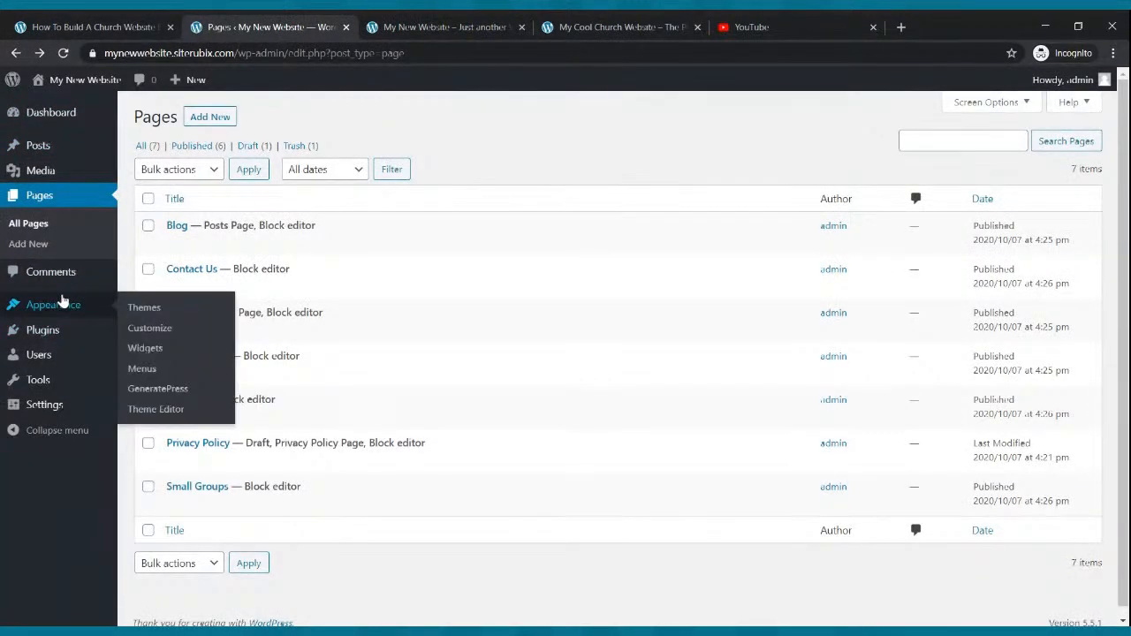
pyautogui.click(145, 334)
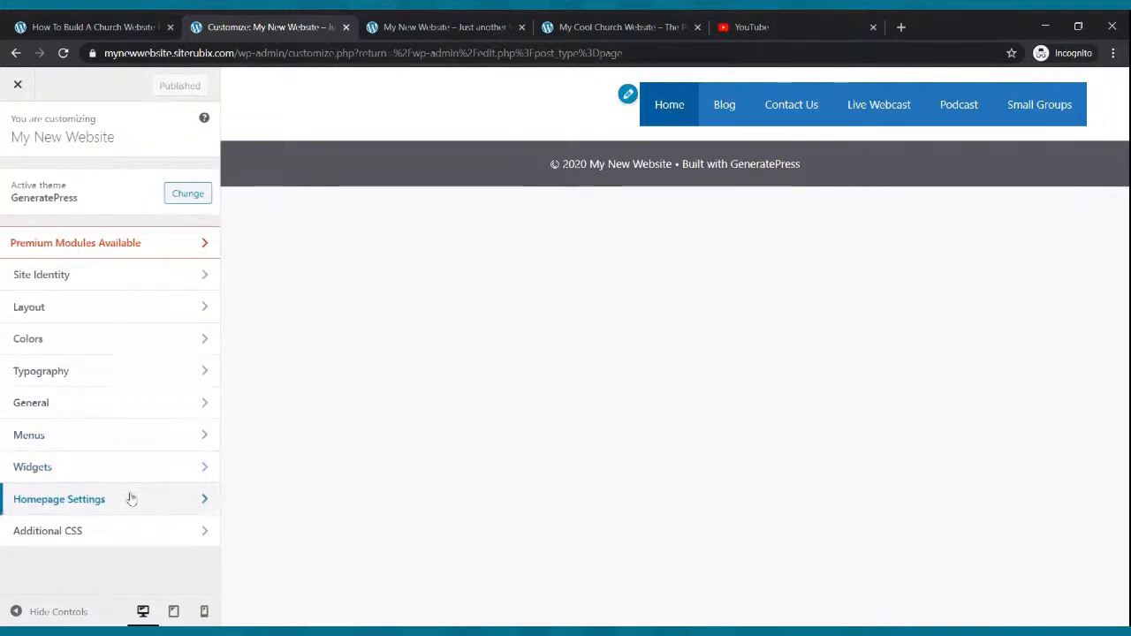
pyautogui.click(131, 499)
pyautogui.click(18, 133)
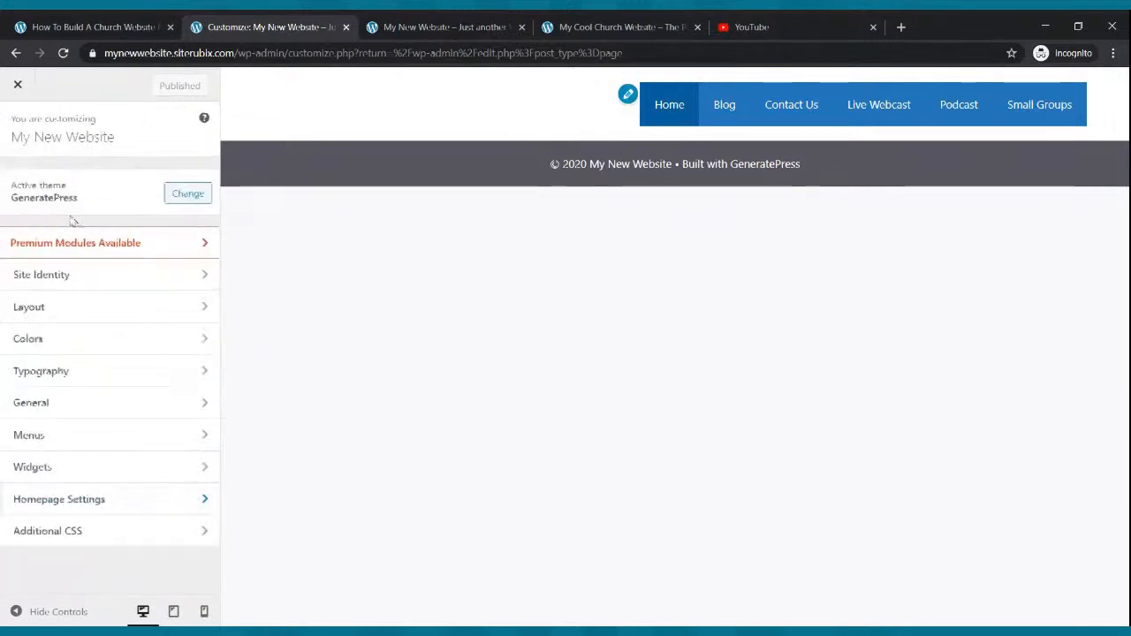
# Step: In the container layout settings, set the container width to 1205 px and the content layout to One Container
pyautogui.click(83, 303)
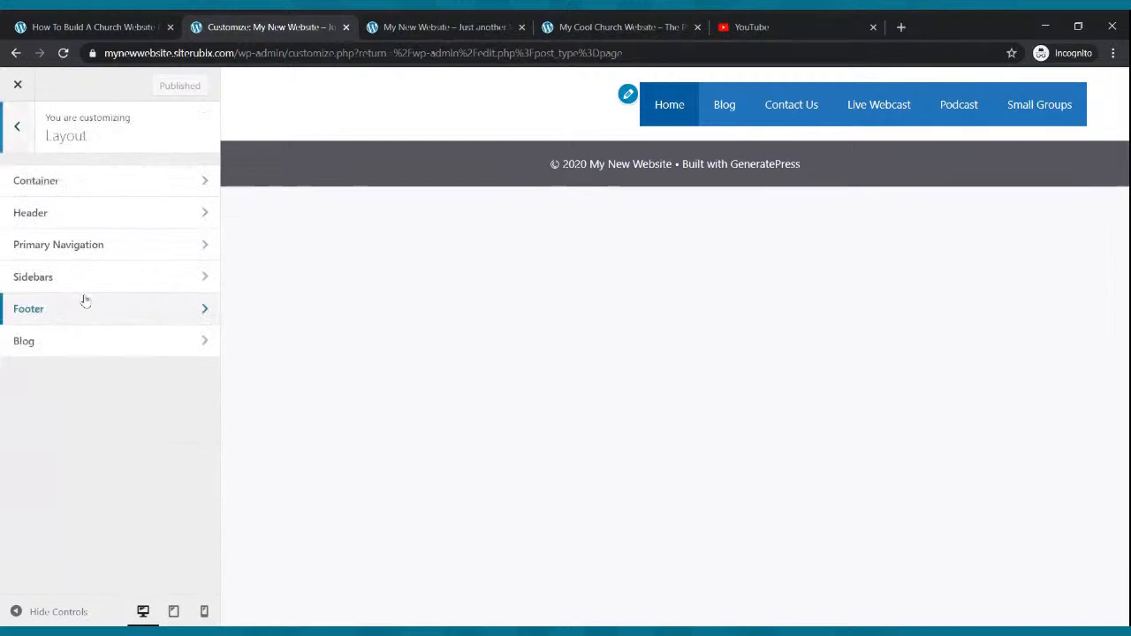
pyautogui.click(91, 184)
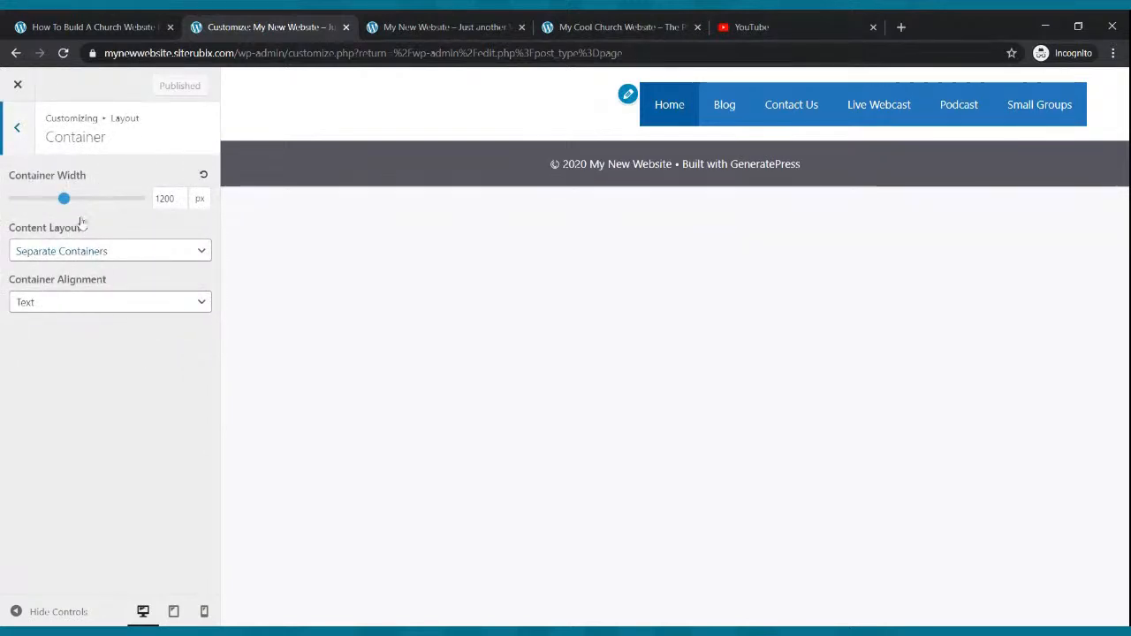
pyautogui.moveTo(69, 201)
pyautogui.mouseDown()
pyautogui.moveTo(87, 201)
pyautogui.moveTo(69, 203)
pyautogui.mouseUp()
pyautogui.click(91, 258)
pyautogui.click(93, 283)
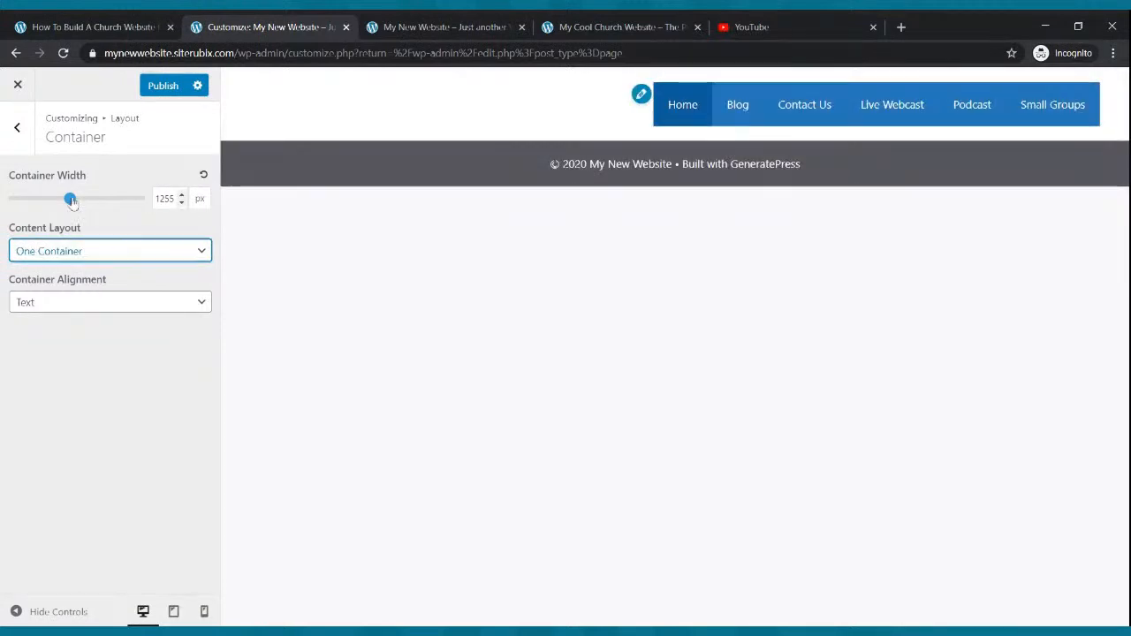
pyautogui.moveTo(71, 201)
pyautogui.mouseDown()
pyautogui.moveTo(12, 203)
pyautogui.moveTo(98, 202)
pyautogui.moveTo(72, 203)
pyautogui.moveTo(66, 217)
pyautogui.mouseUp()
# Step: Try the Boxes container alignment and switch it back to Text
pyautogui.click(97, 301)
pyautogui.click(100, 320)
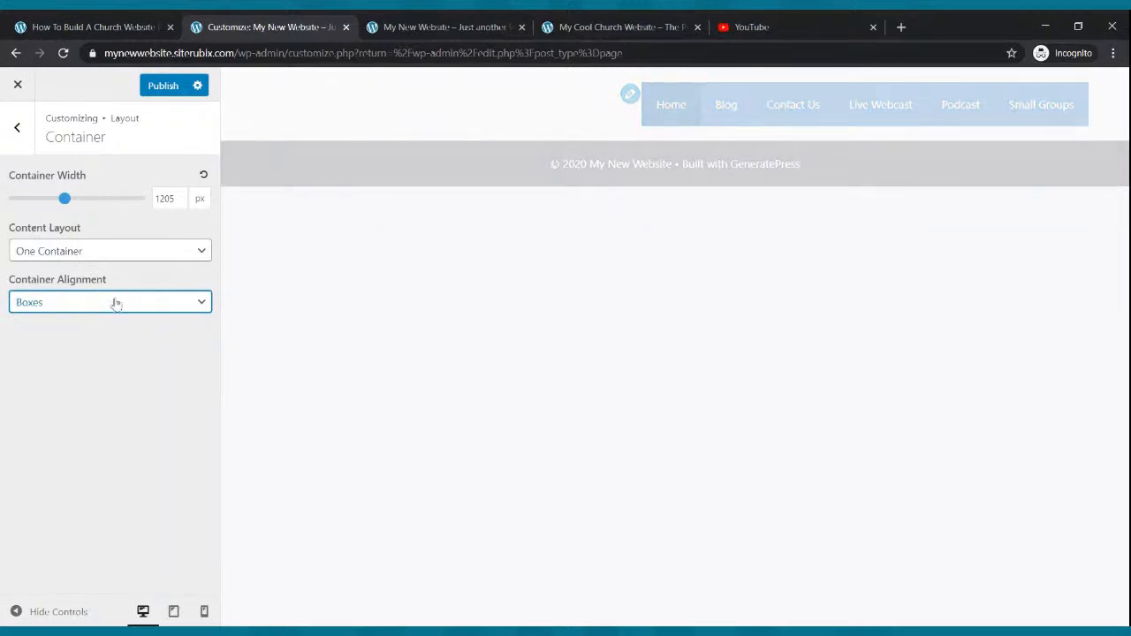
pyautogui.click(116, 304)
pyautogui.click(112, 320)
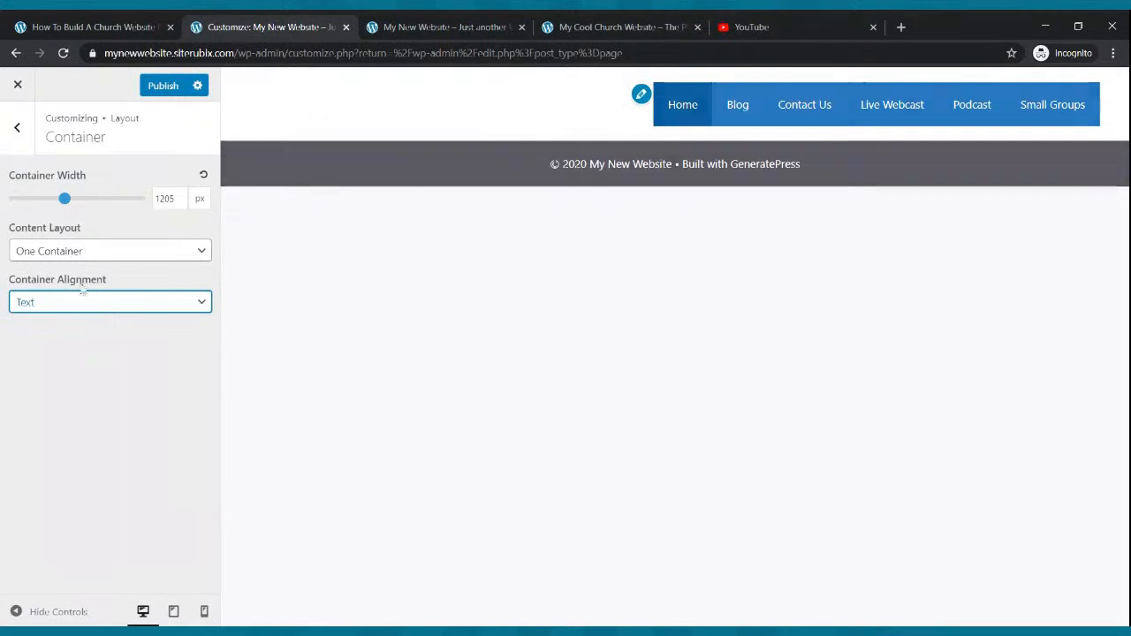
# Step: In the header layout settings, set the header alignment to Center and the inner header width to Full
pyautogui.click(26, 142)
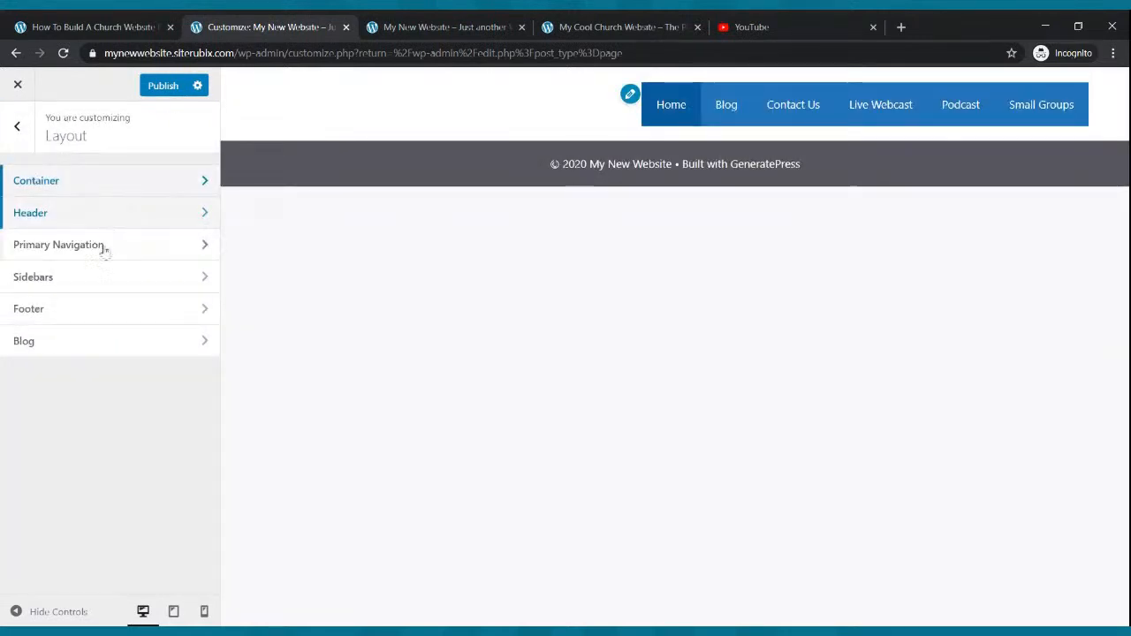
pyautogui.click(89, 222)
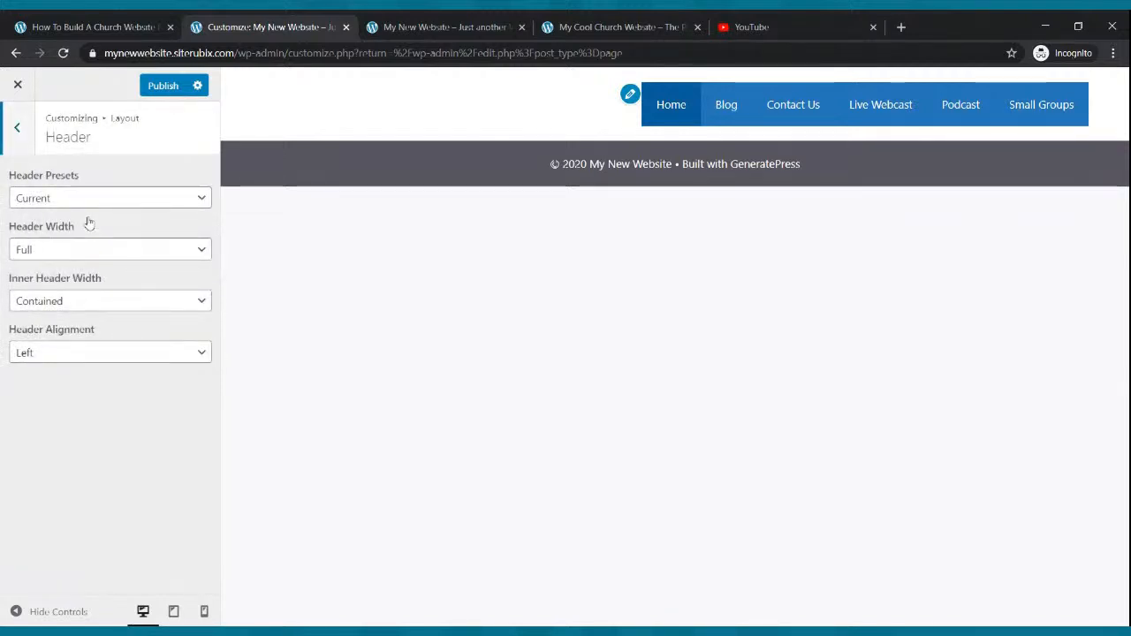
pyautogui.click(150, 358)
pyautogui.click(142, 396)
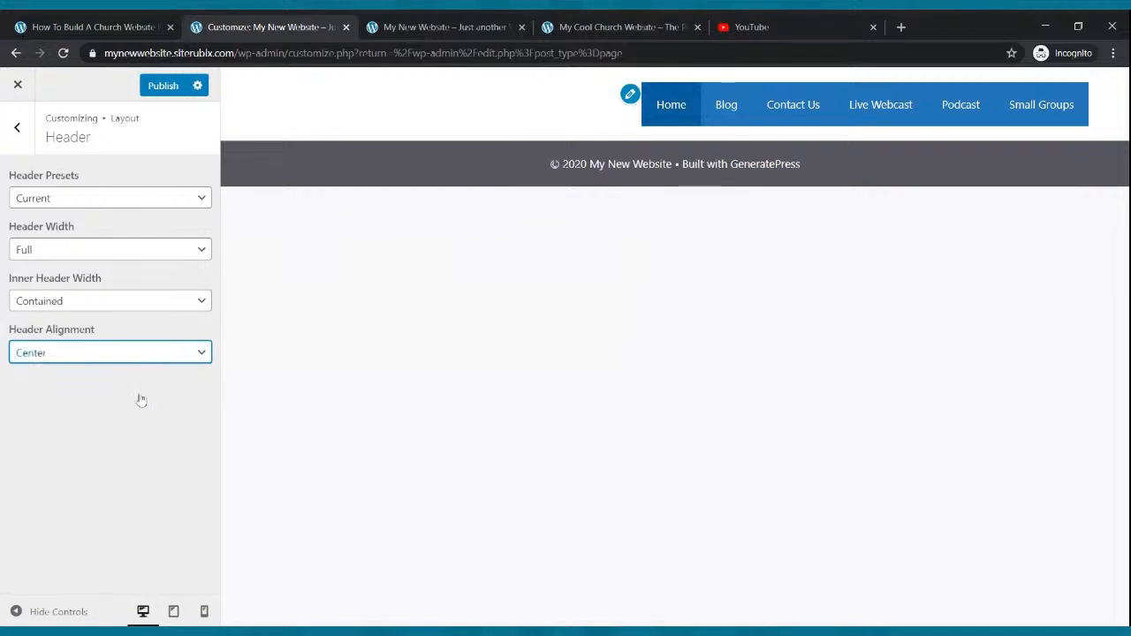
pyautogui.click(81, 302)
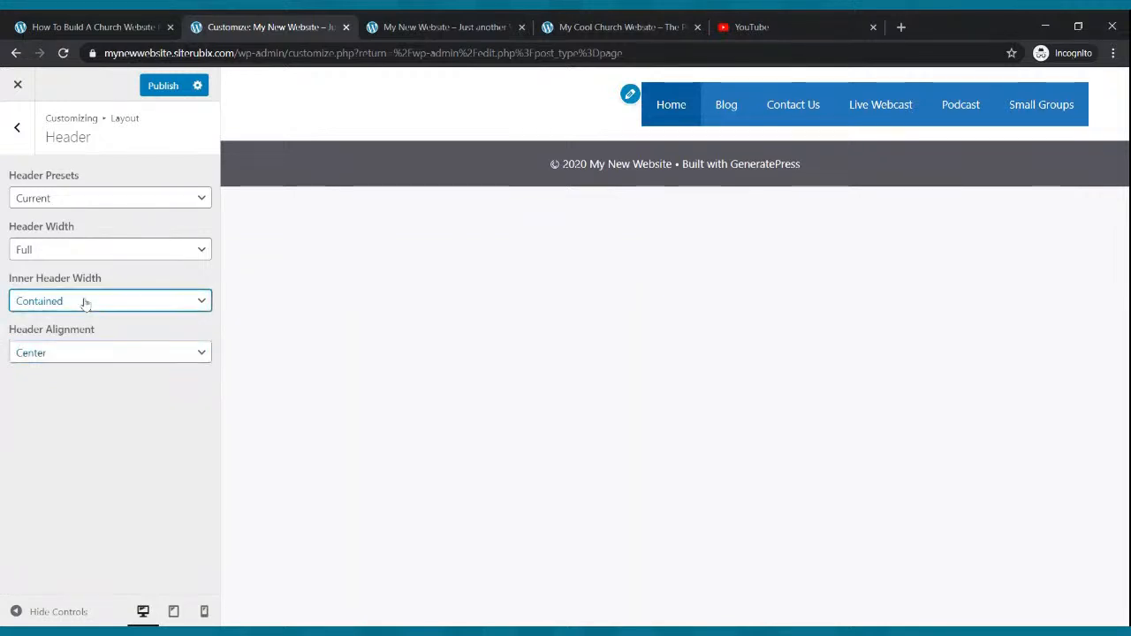
pyautogui.click(85, 316)
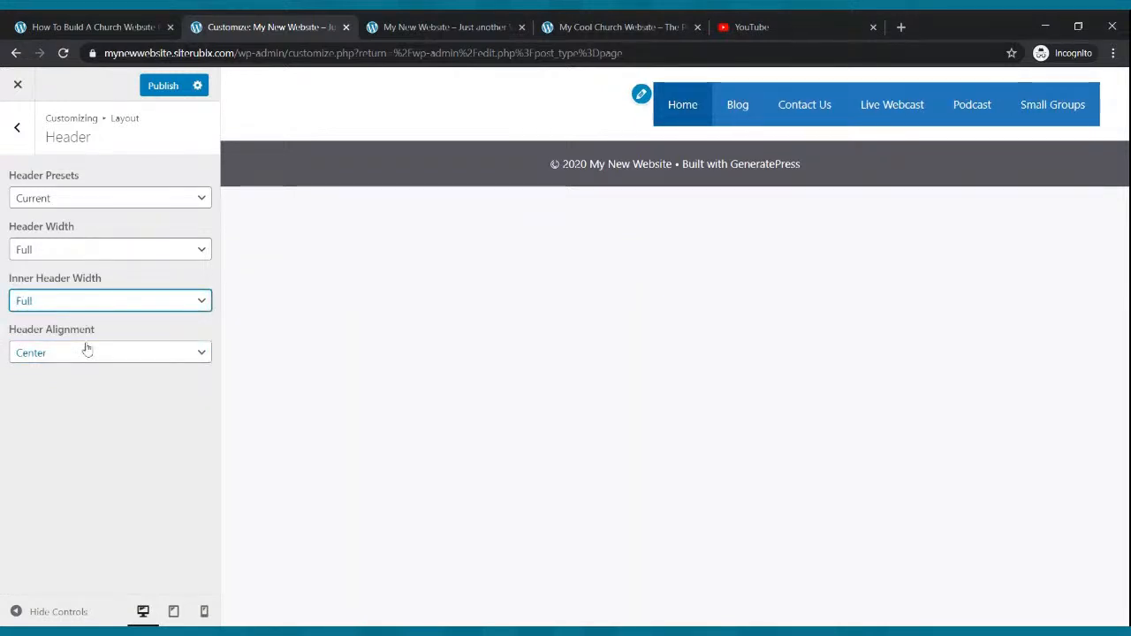
pyautogui.click(91, 251)
pyautogui.click(91, 253)
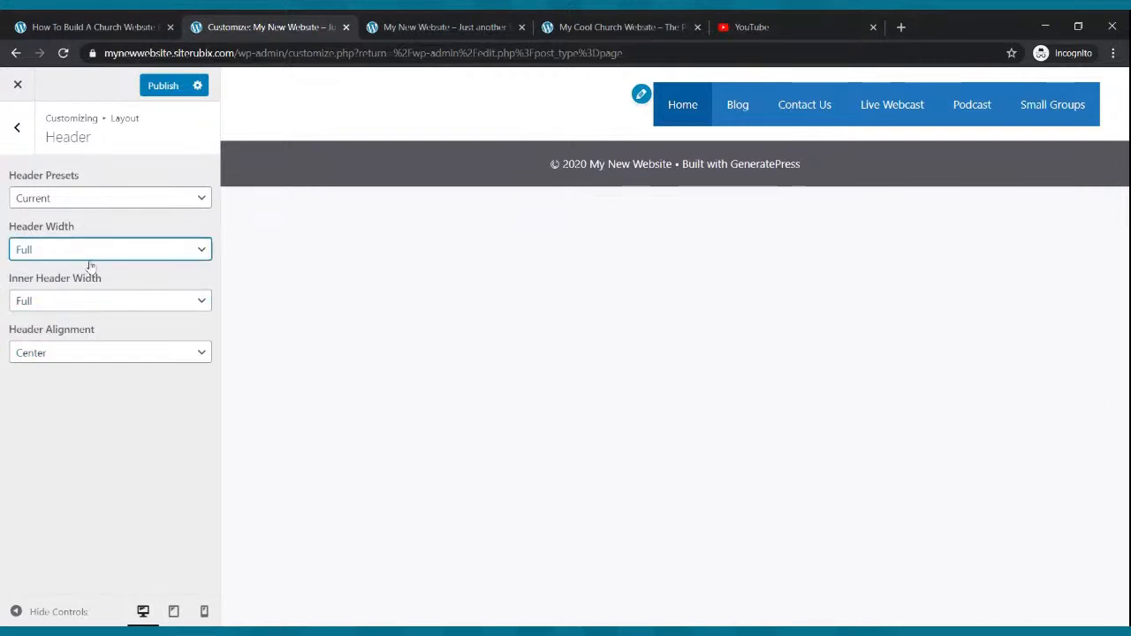
# Step: Try the Classic header preset and switch the header to the Navigation Before preset
pyautogui.click(93, 203)
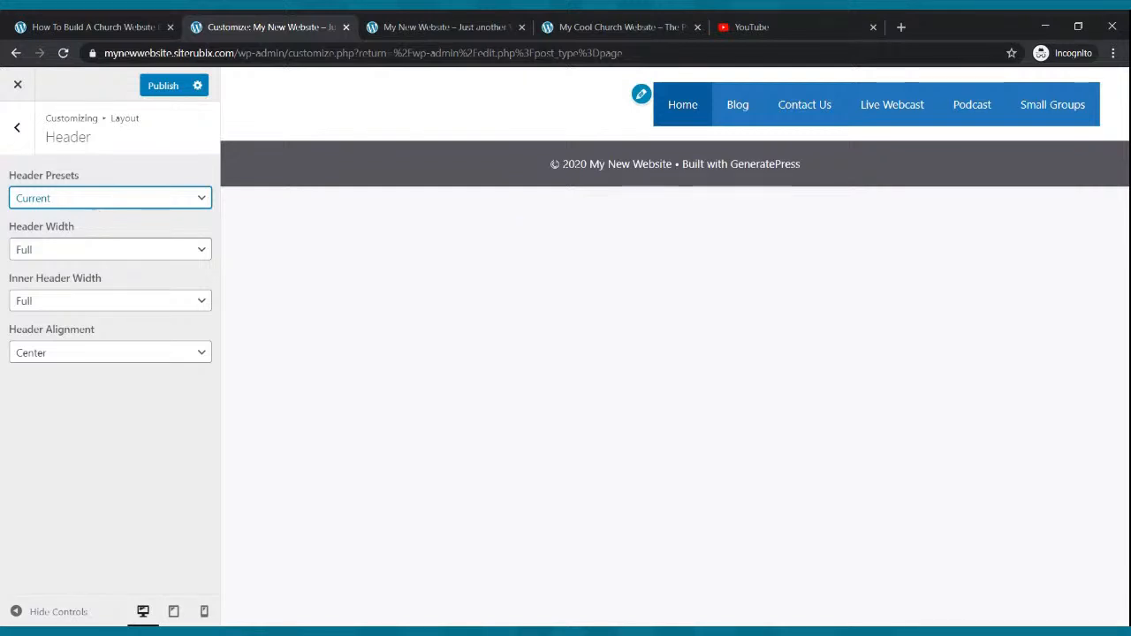
pyautogui.click(85, 223)
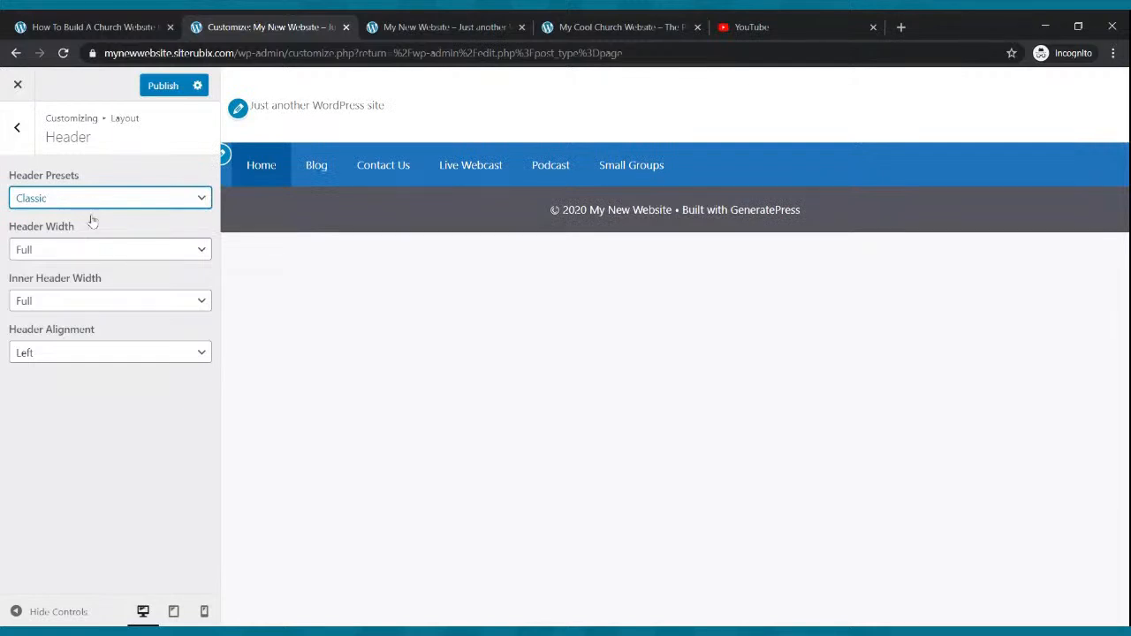
pyautogui.press('Down')
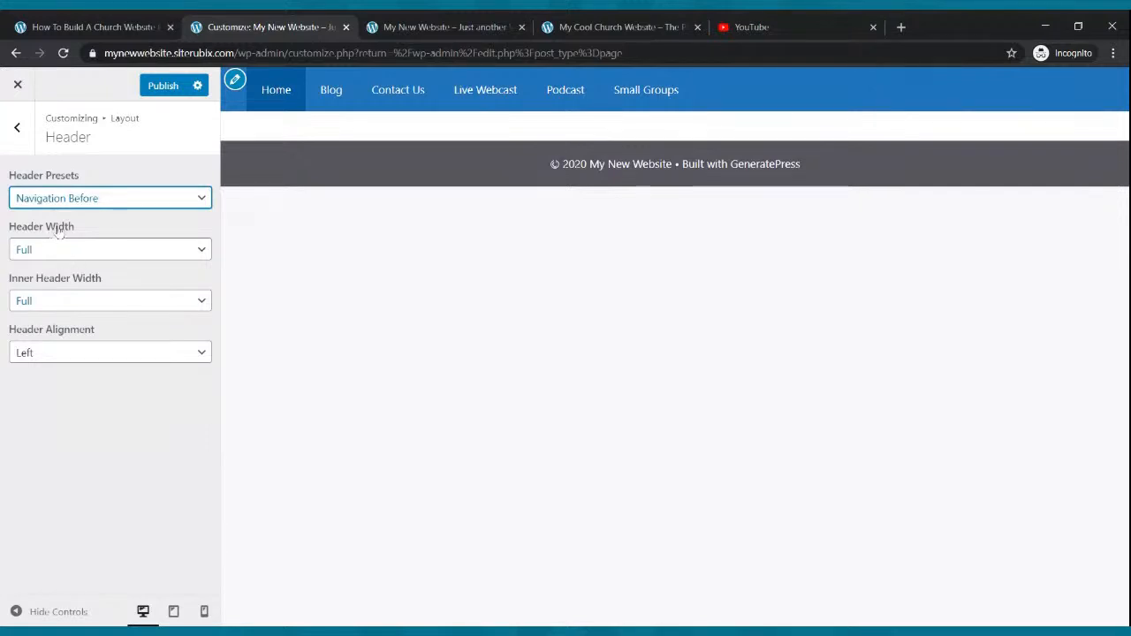
# Step: Set the header alignment to Center with full header widths, publish the changes, and reload the live site
pyautogui.click(53, 258)
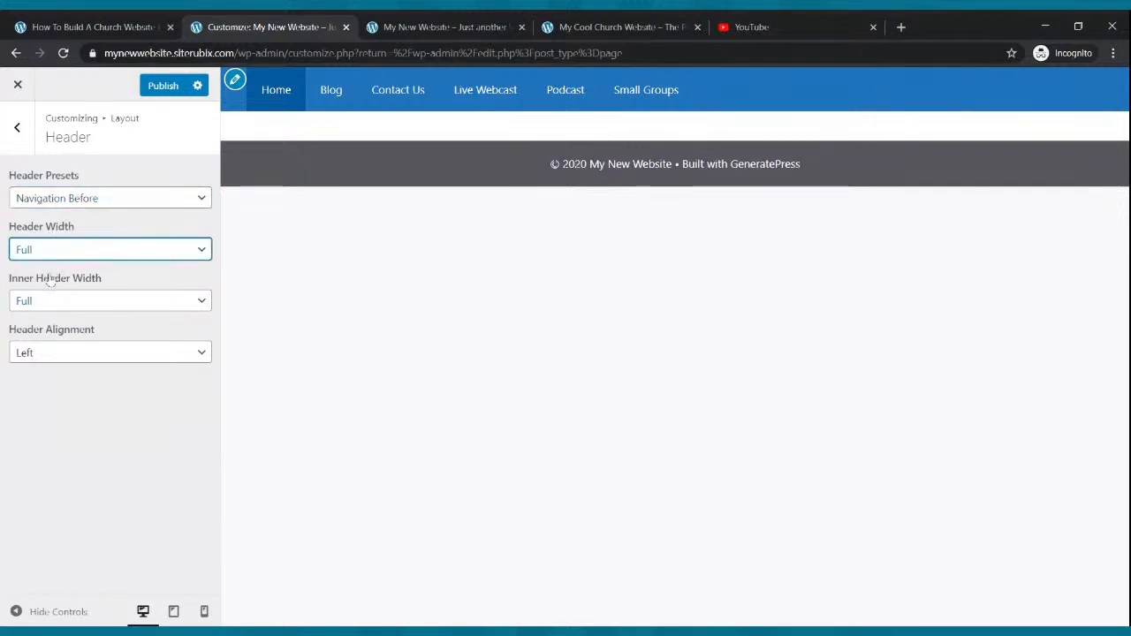
pyautogui.click(54, 301)
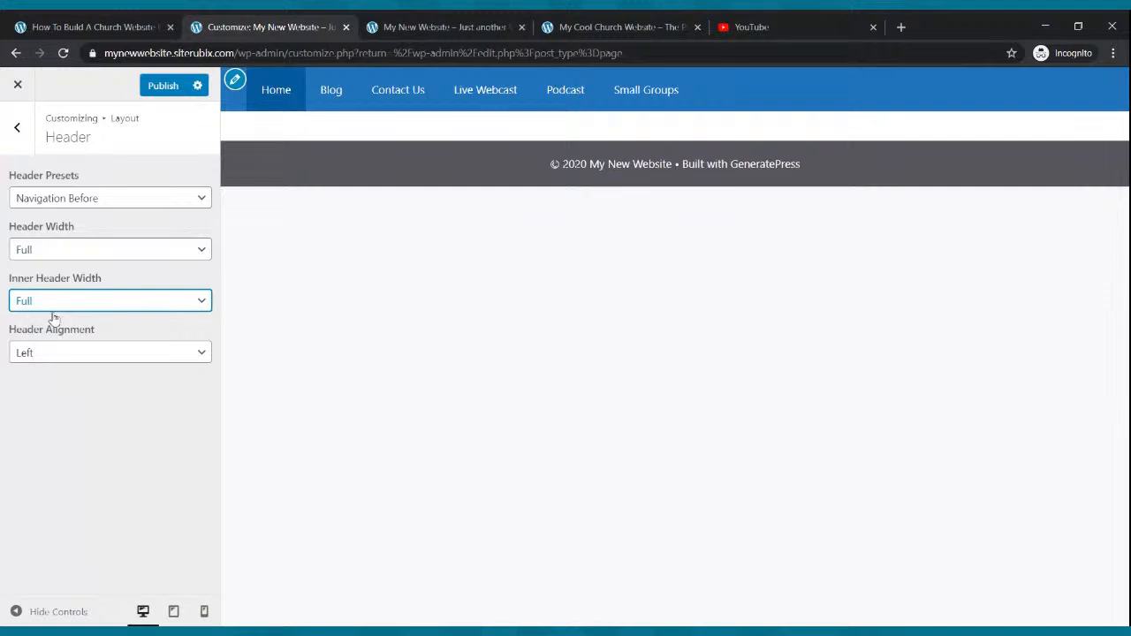
pyautogui.click(54, 353)
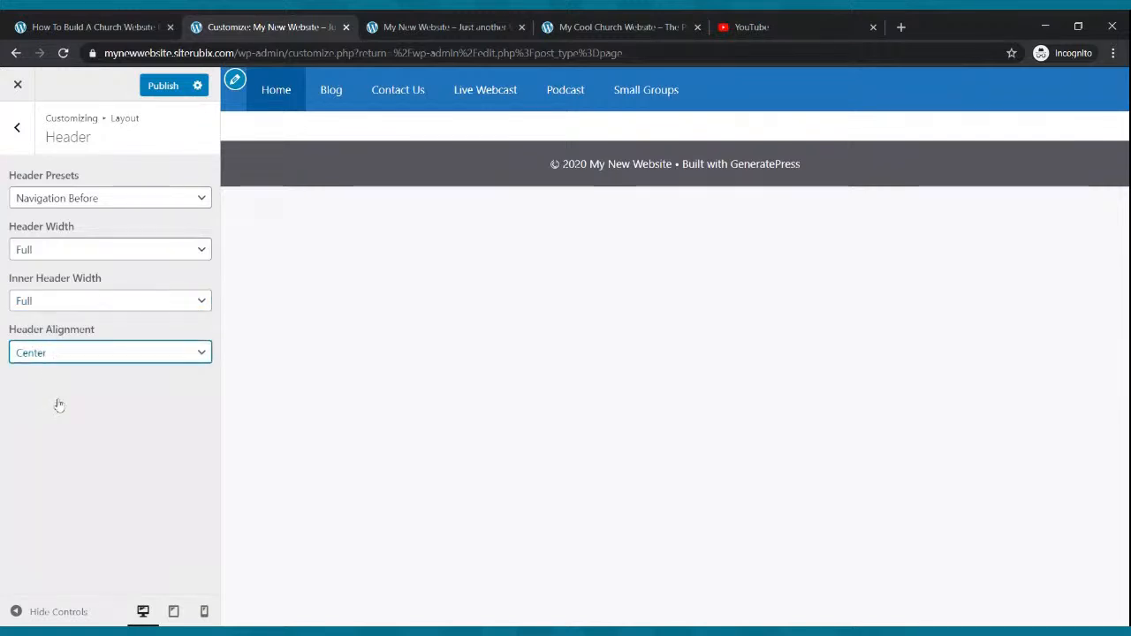
pyautogui.click(148, 85)
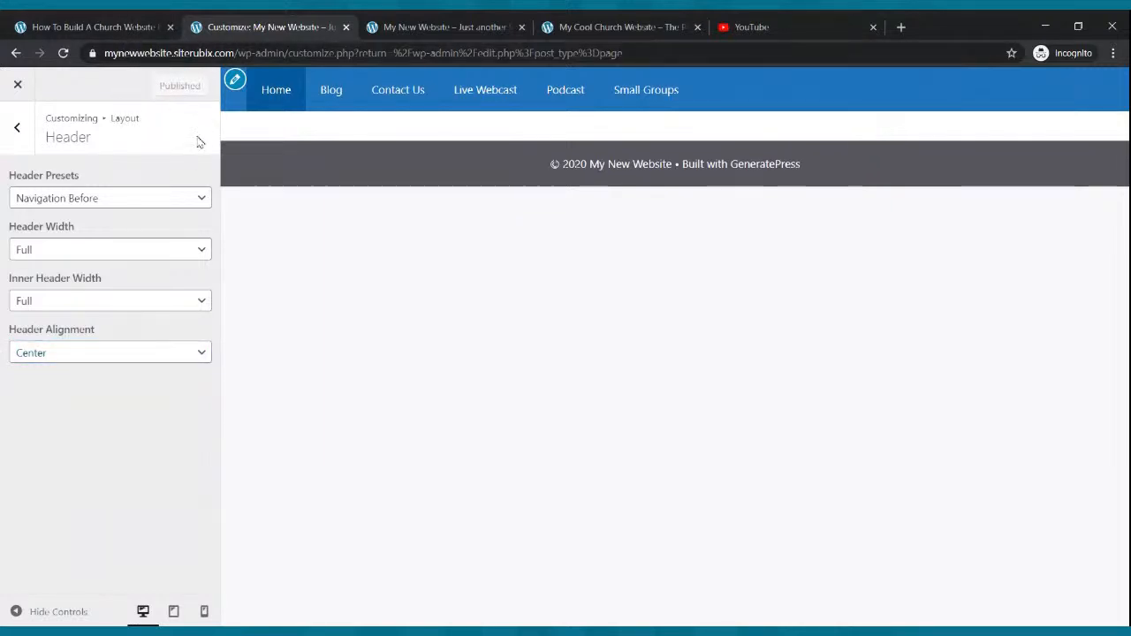
pyautogui.click(452, 27)
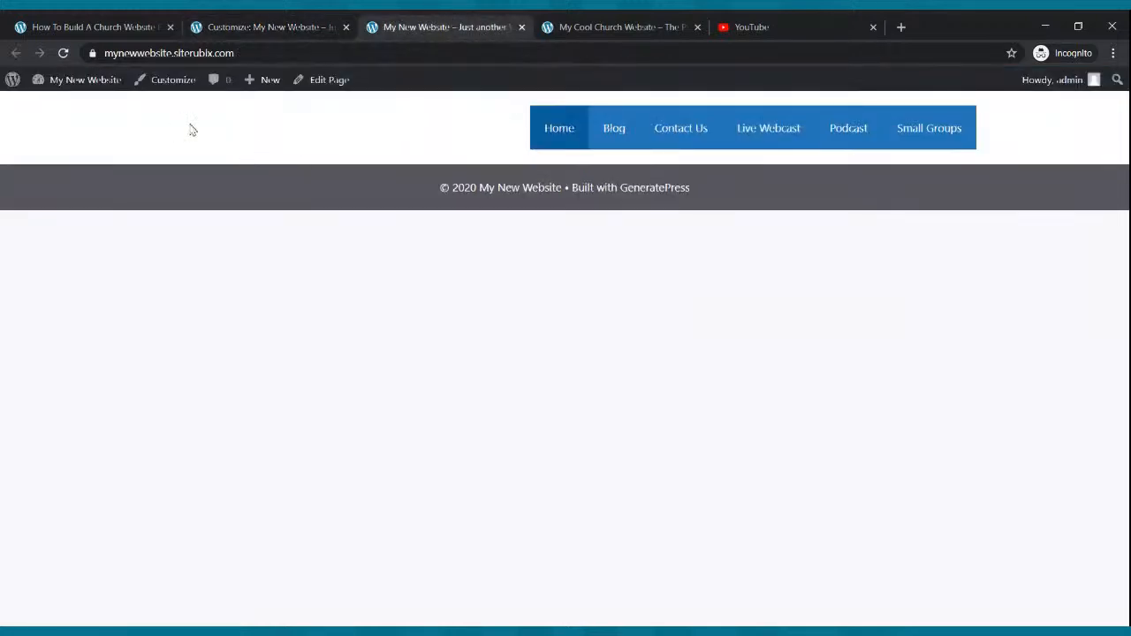
pyautogui.click(63, 53)
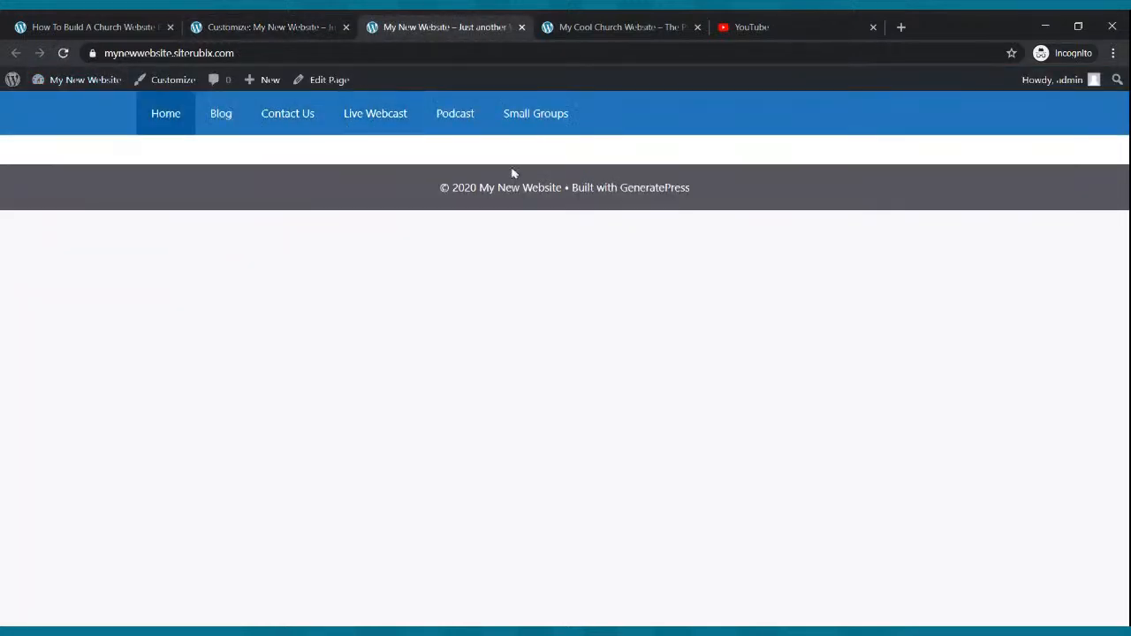
# Step: Compare the new site's homepage with the My Cool Church example and leave the Customizer for the Pages list
pyautogui.click(562, 28)
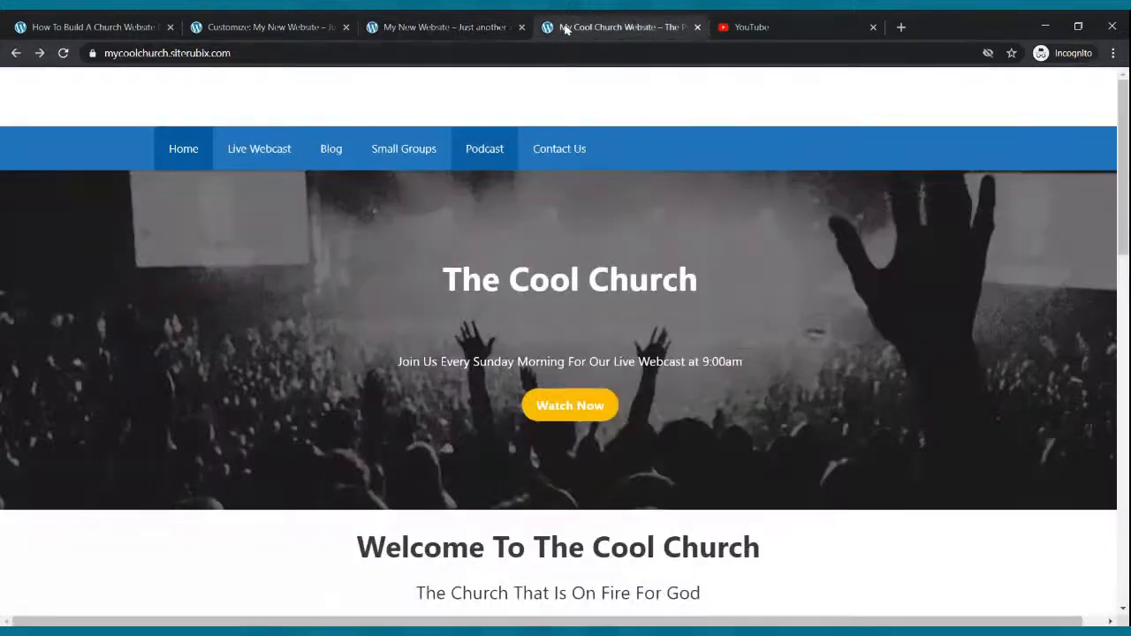
pyautogui.click(484, 22)
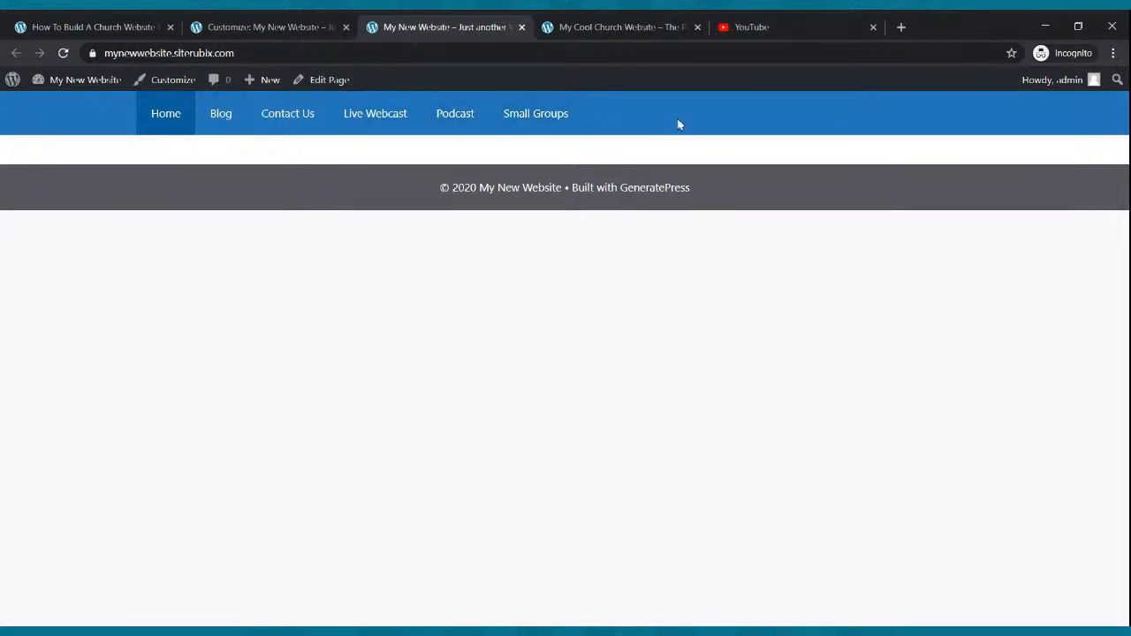
pyautogui.click(619, 24)
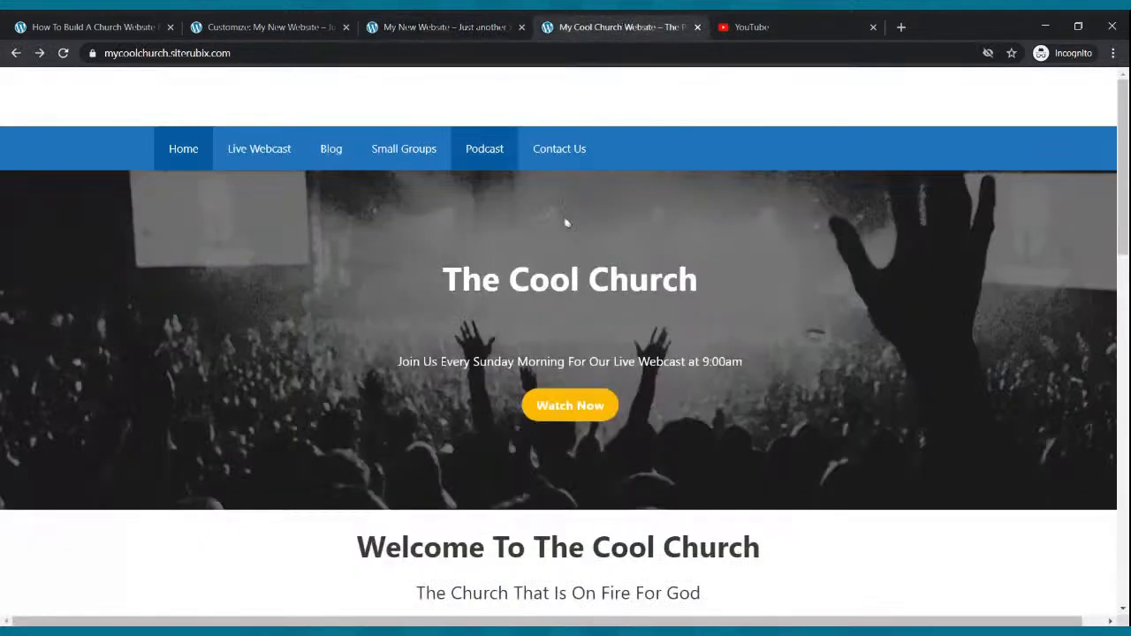
pyautogui.click(296, 21)
pyautogui.click(16, 53)
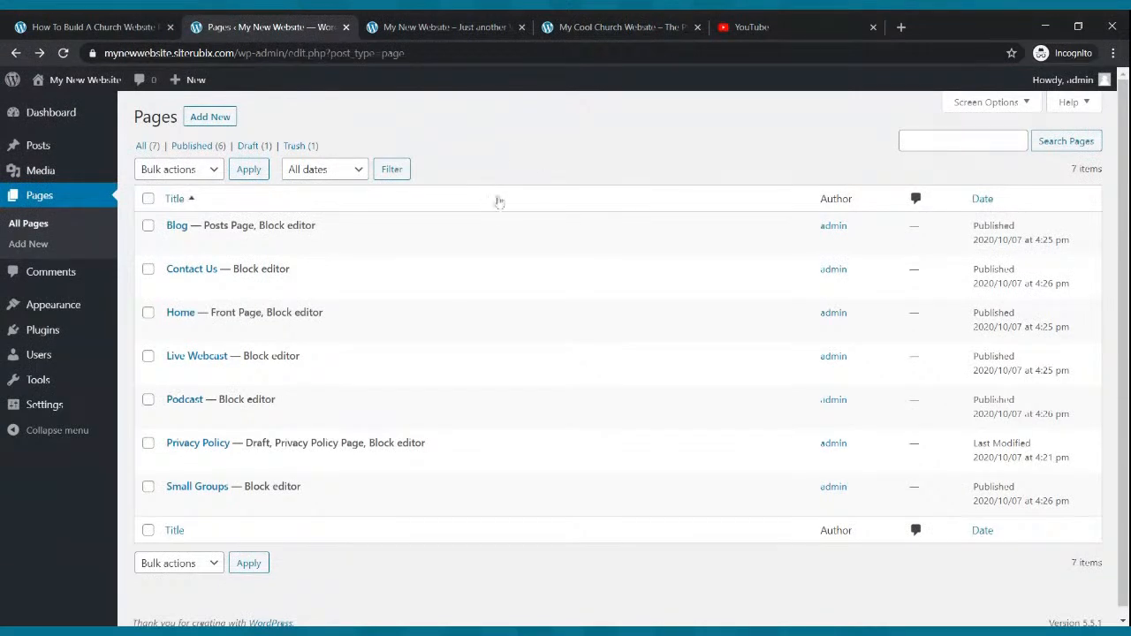
# Step: Check the live homepage against the My Cool Church example and open the Home page in the block editor
pyautogui.click(472, 24)
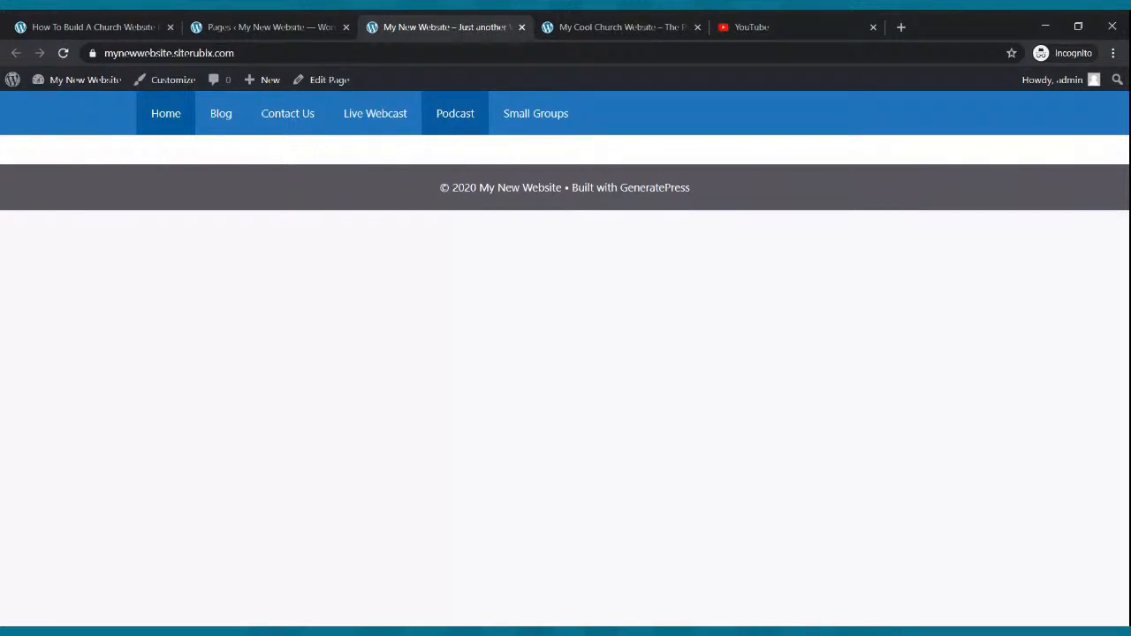
pyautogui.click(214, 27)
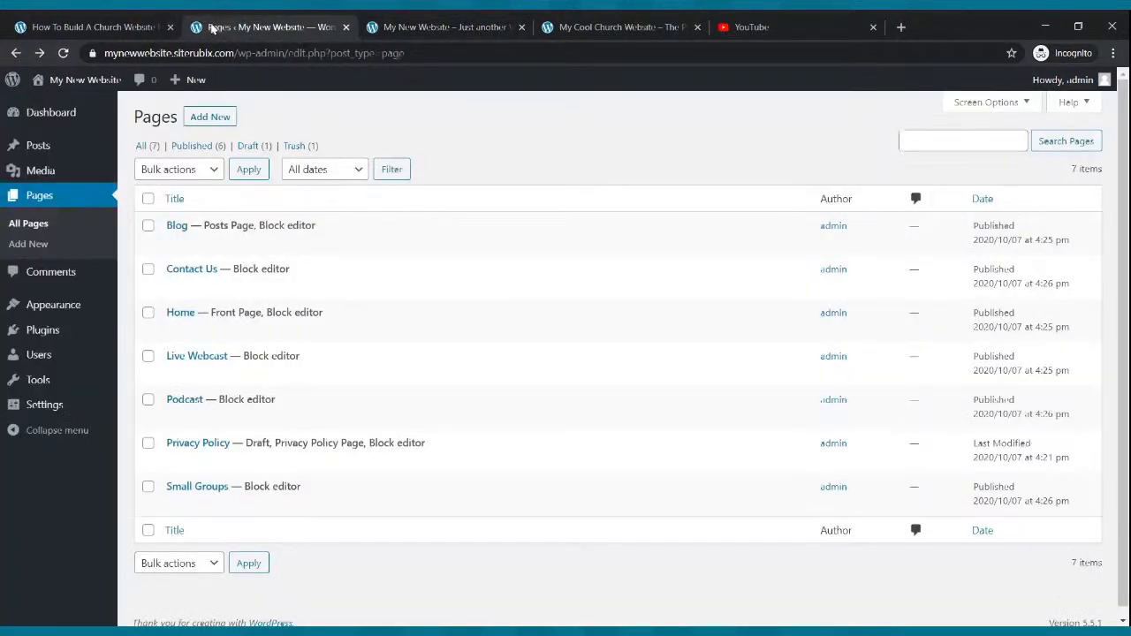
pyautogui.click(395, 27)
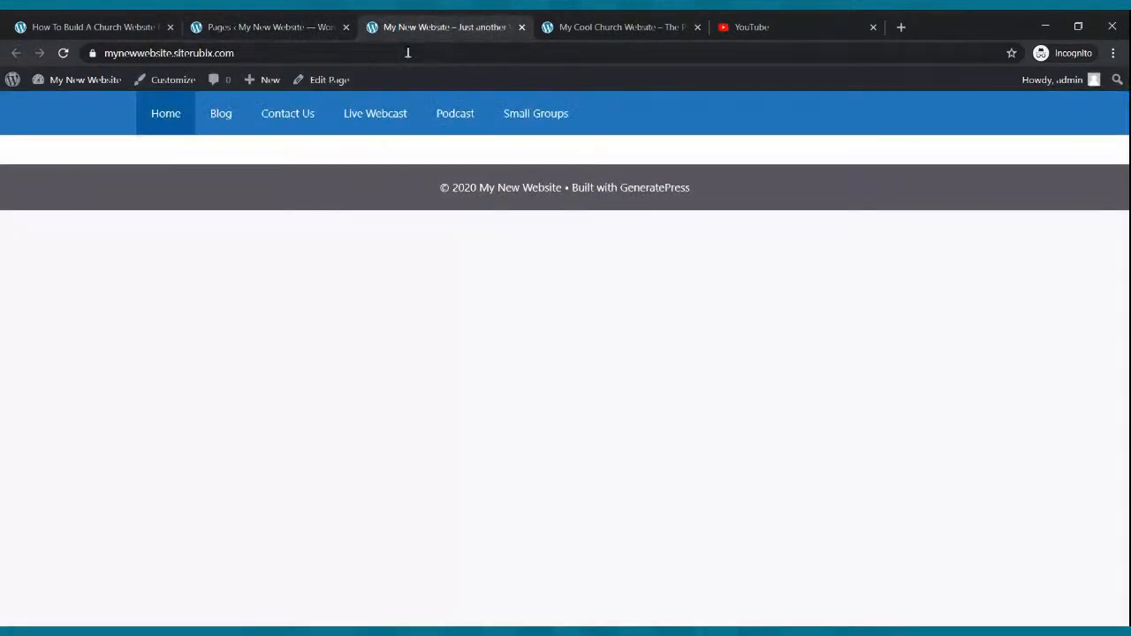
pyautogui.click(631, 24)
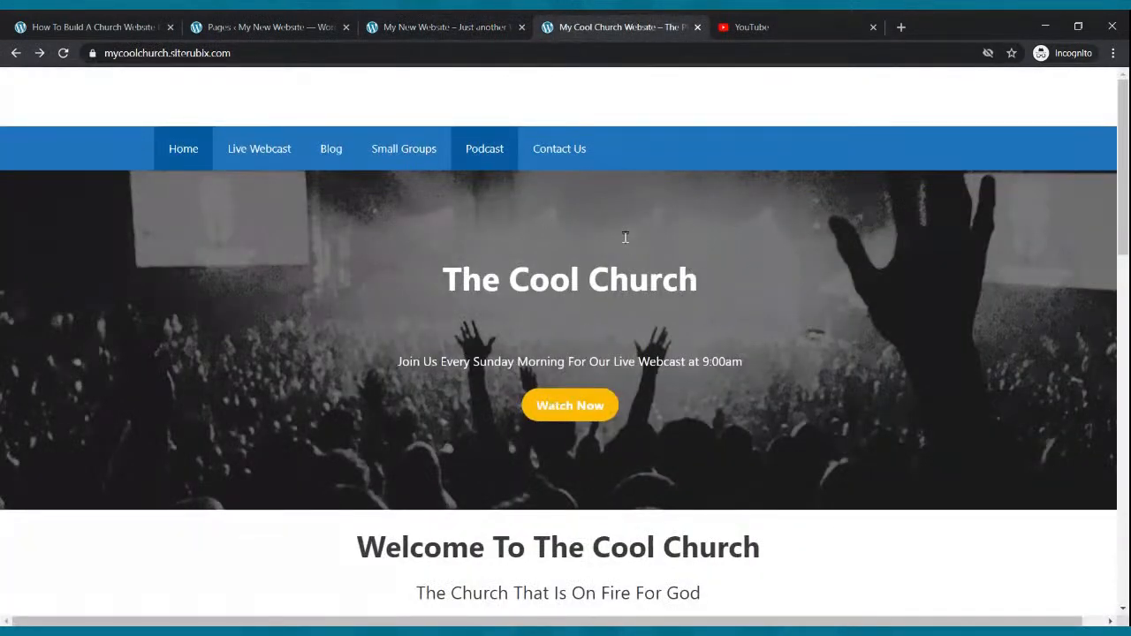
pyautogui.click(345, 24)
pyautogui.click(60, 196)
pyautogui.moveTo(206, 320)
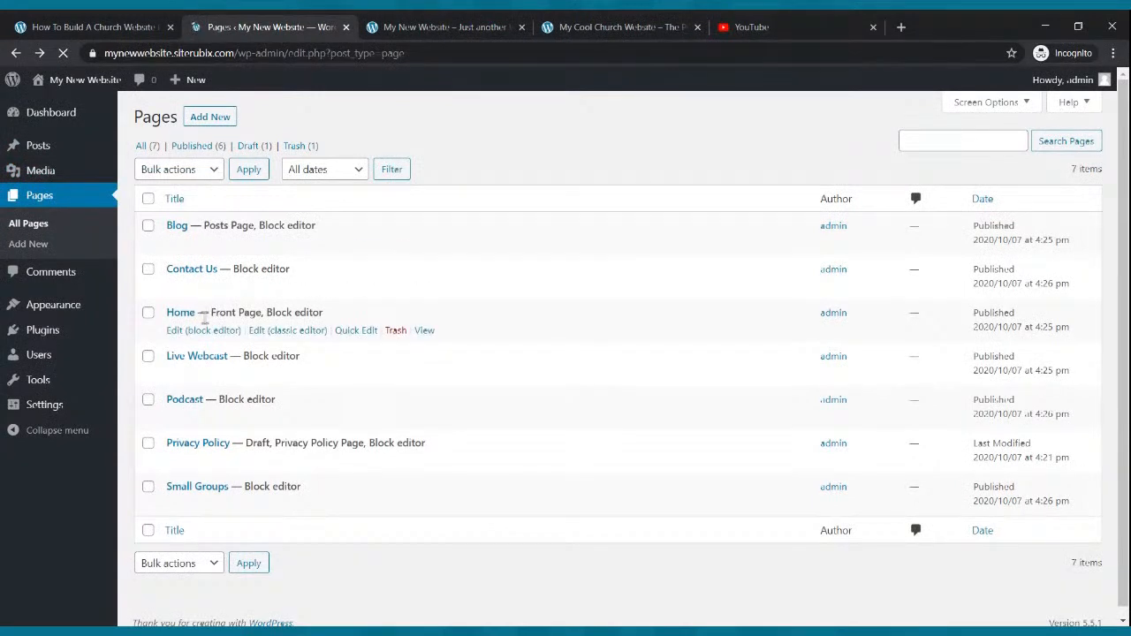
pyautogui.click(205, 331)
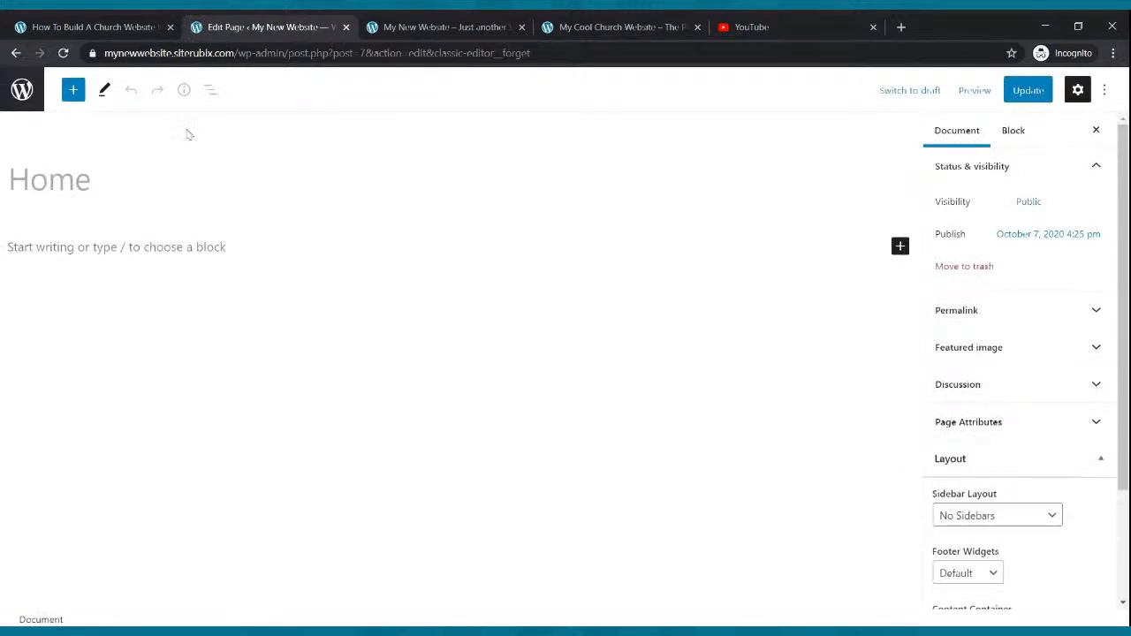
# Step: Search the blocks for "cover" and insert a Cover block on the Home page
pyautogui.click(73, 92)
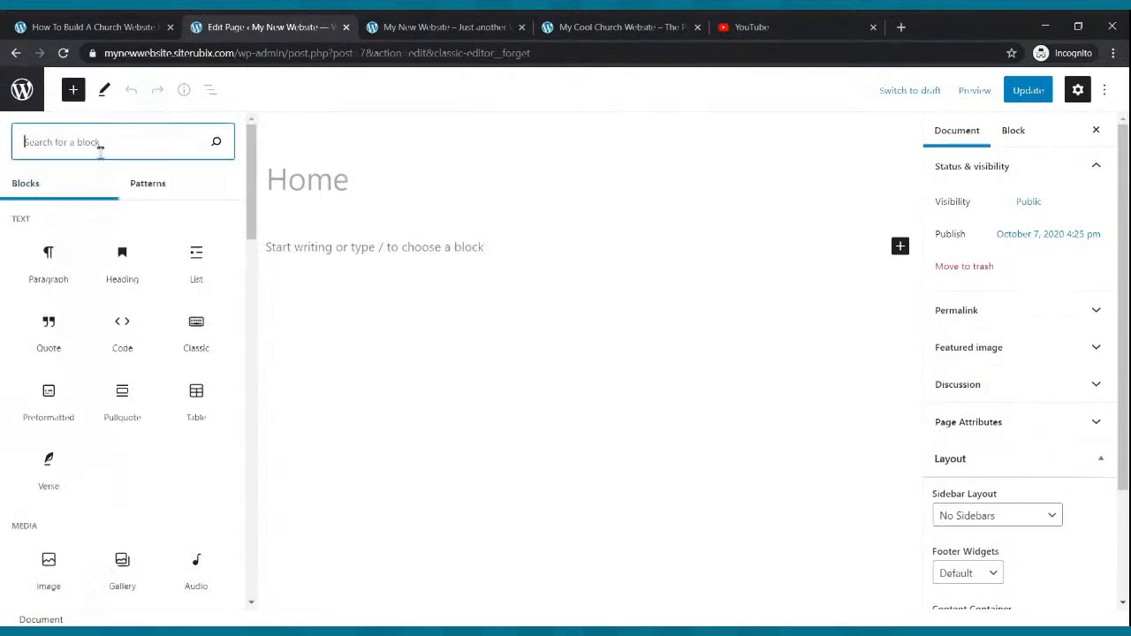
pyautogui.write('con')
pyautogui.press('BackSpace')
pyautogui.write('ver')
pyautogui.moveTo(38, 257)
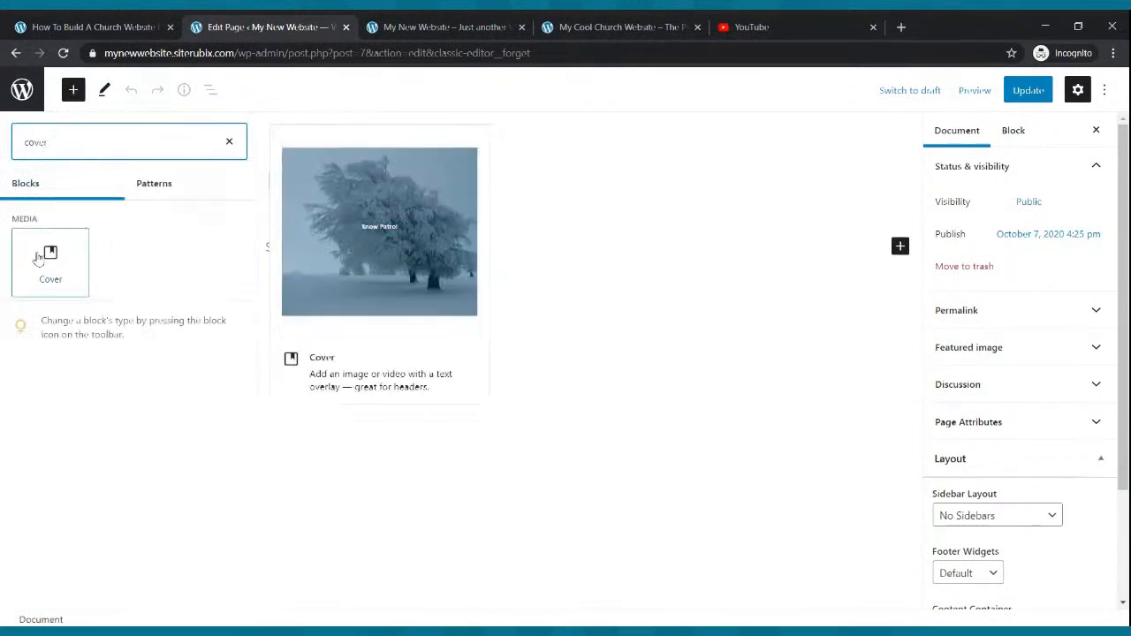
pyautogui.click(38, 258)
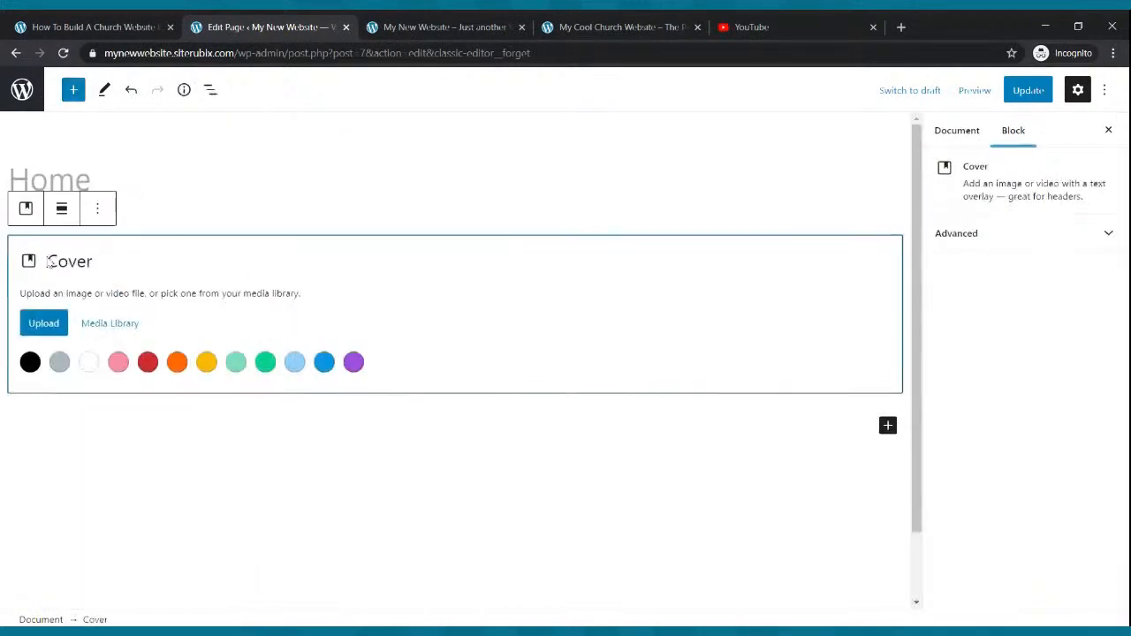
# Step: Upload the dark concert crowd photo to the Cover block and update the Home page
pyautogui.click(56, 326)
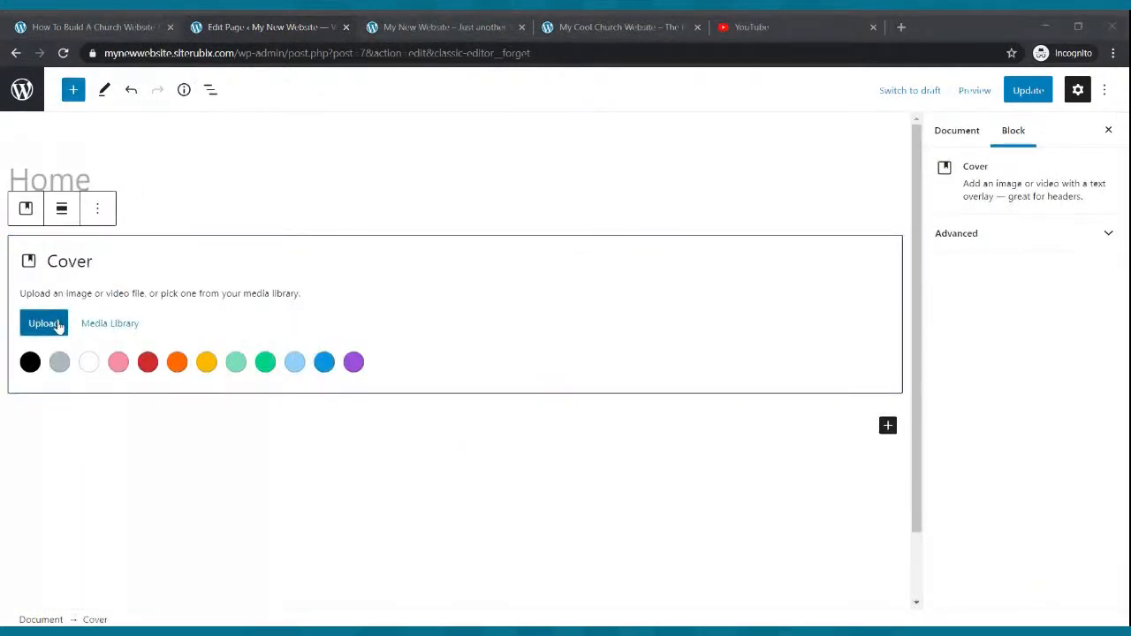
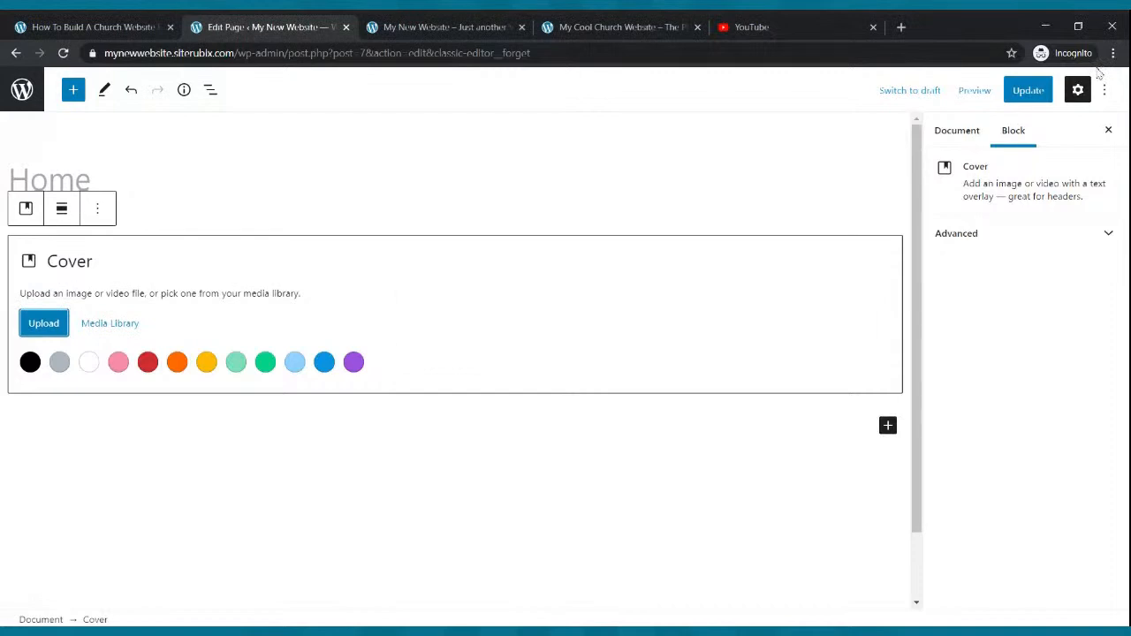
pyautogui.click(1029, 94)
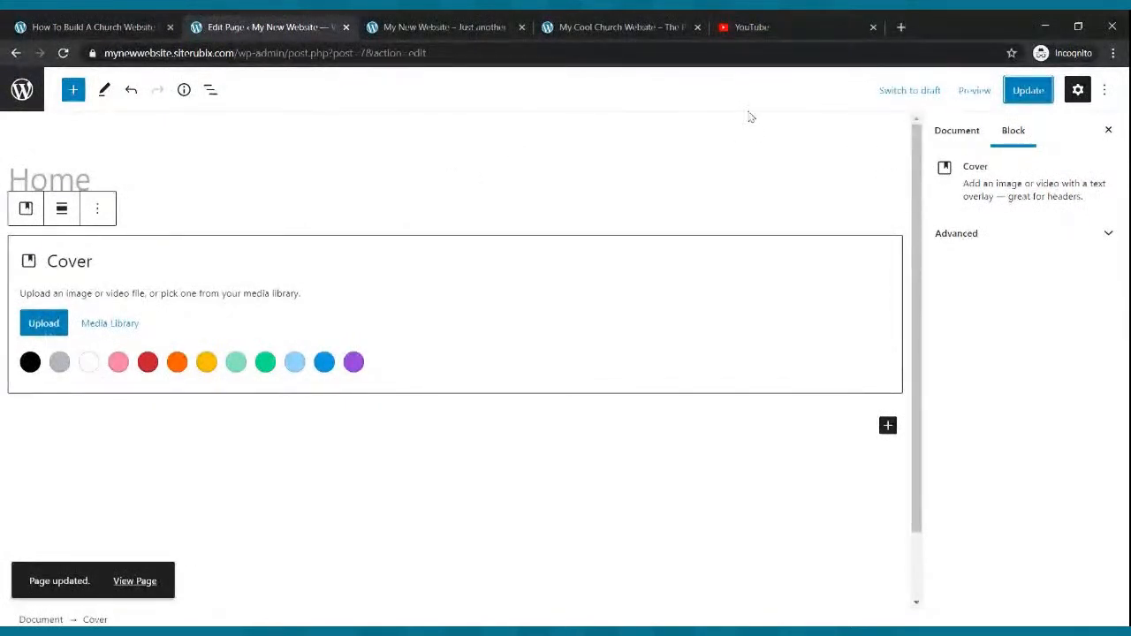
pyautogui.click(1017, 95)
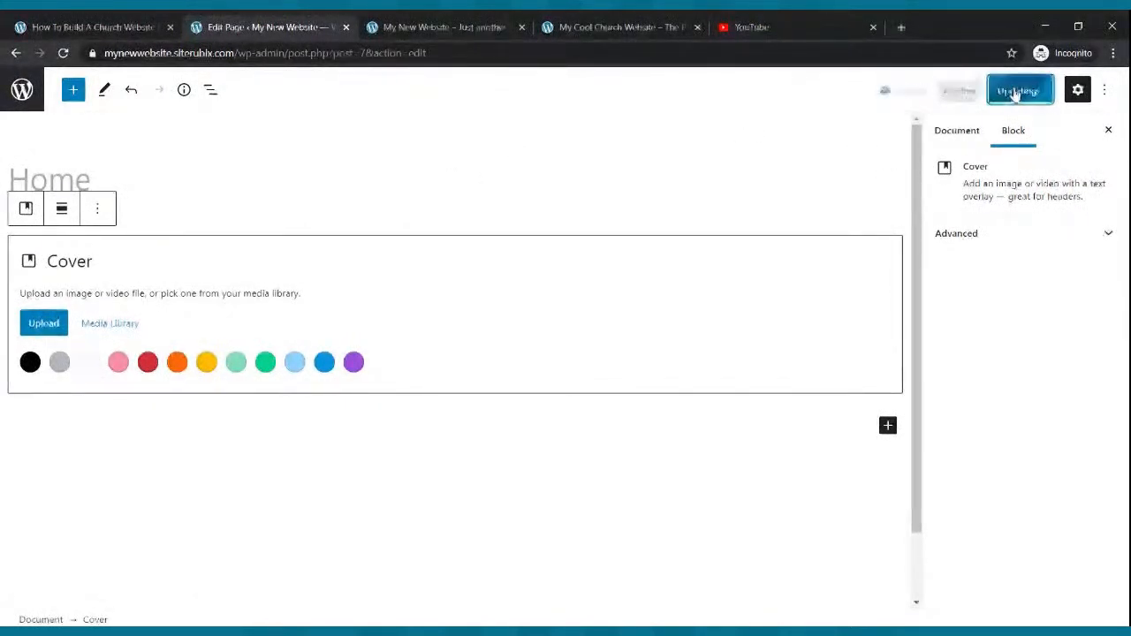
# Step: Reload the live homepage and compare its cover area with the Cover block in the editor
pyautogui.click(464, 26)
pyautogui.click(63, 54)
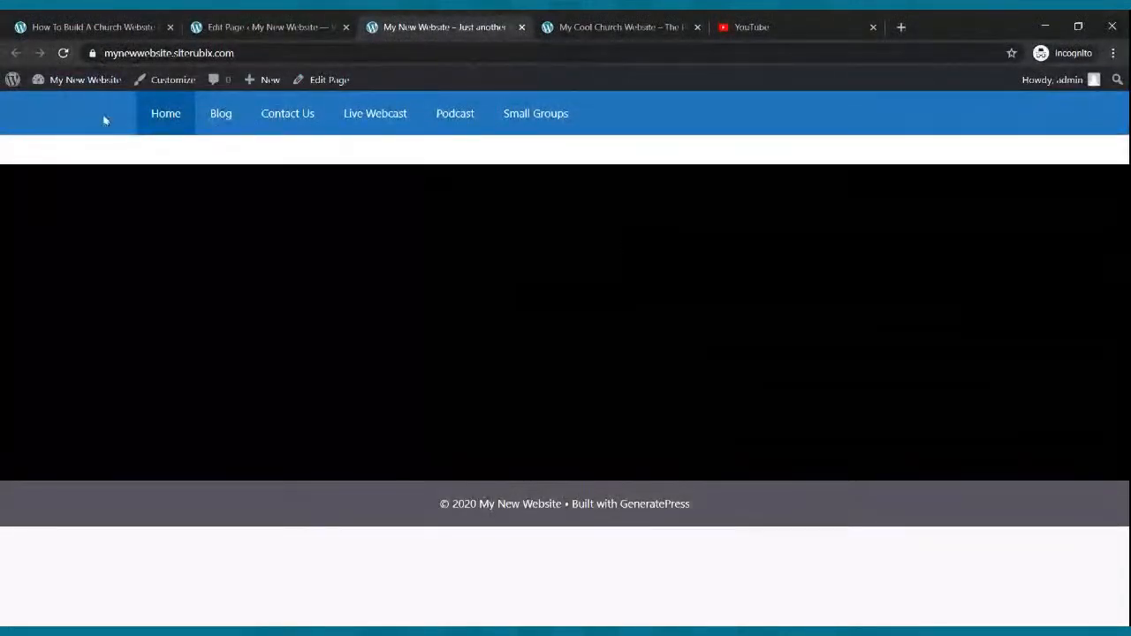
pyautogui.click(63, 55)
pyautogui.click(308, 23)
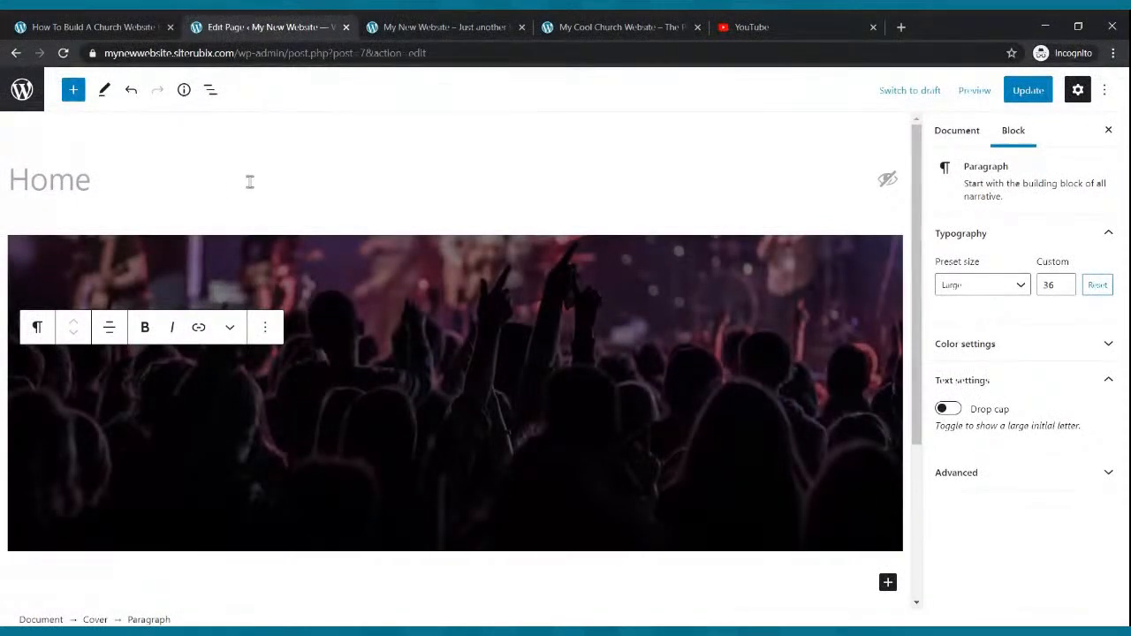
pyautogui.click(419, 31)
pyautogui.click(63, 55)
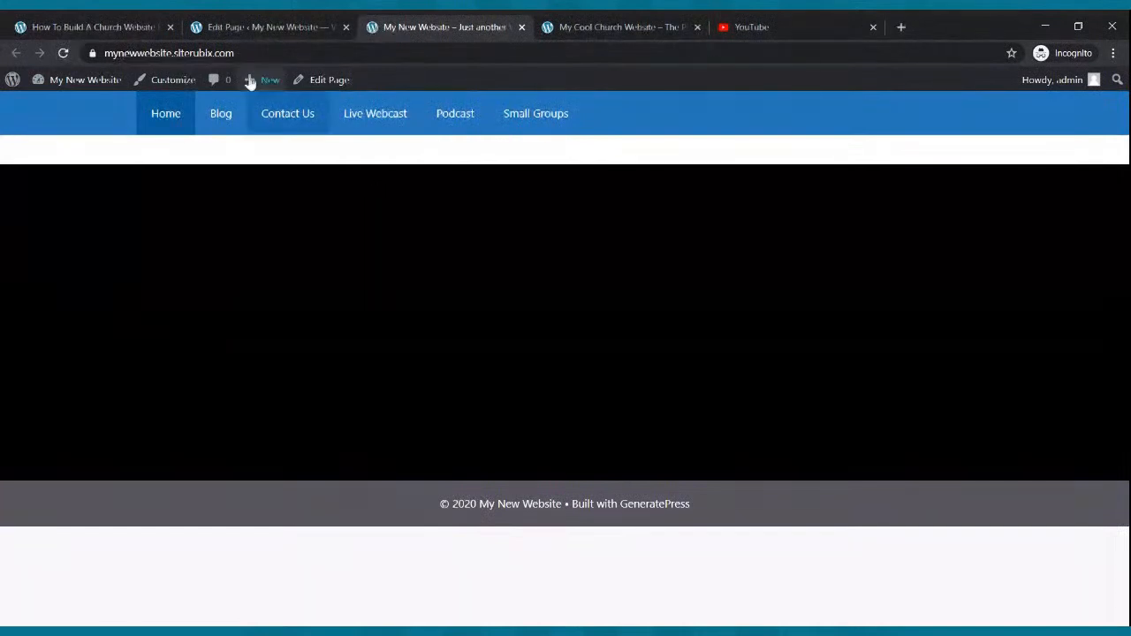
pyautogui.click(248, 31)
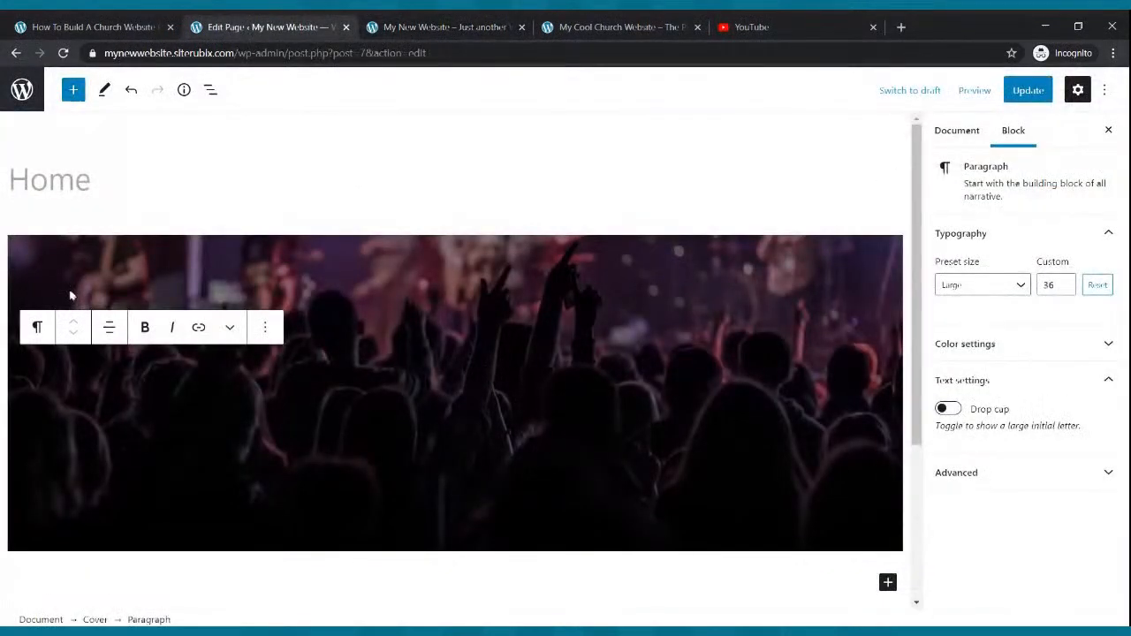
# Step: Replace the Cover block's image with an uploaded photo of a concert stage with purple and white spotlights
pyautogui.click(264, 336)
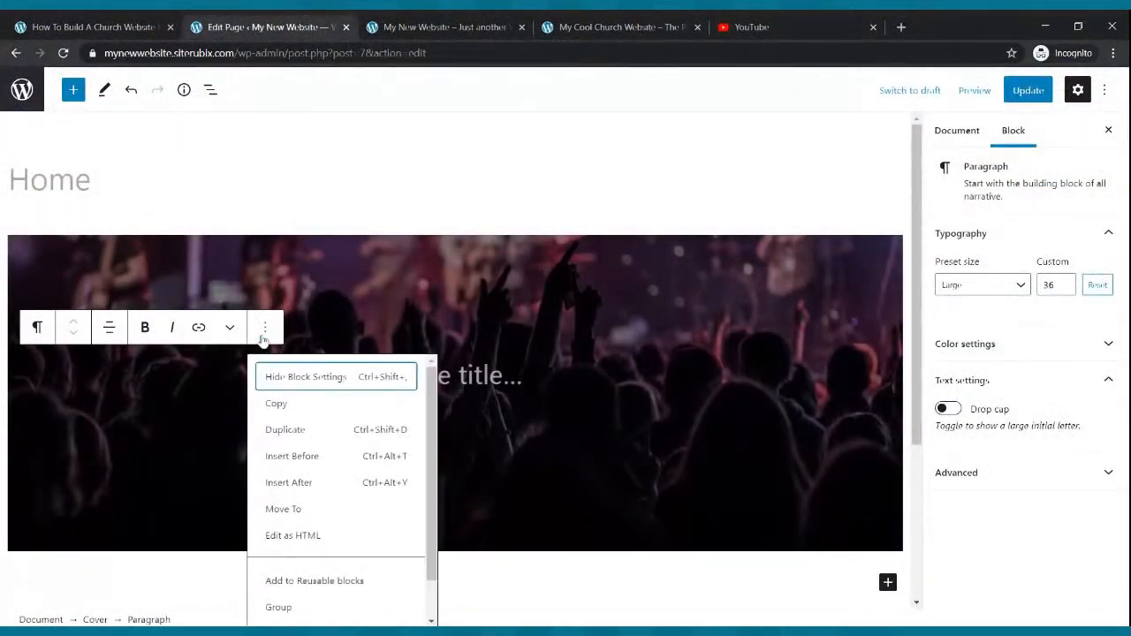
pyautogui.click(242, 278)
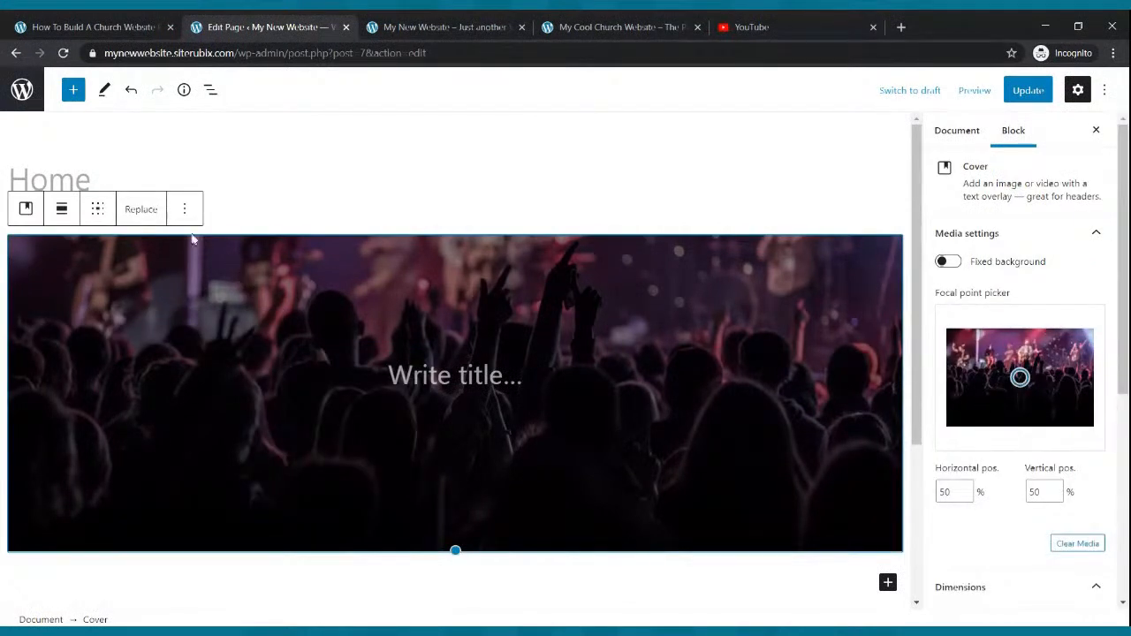
pyautogui.click(142, 209)
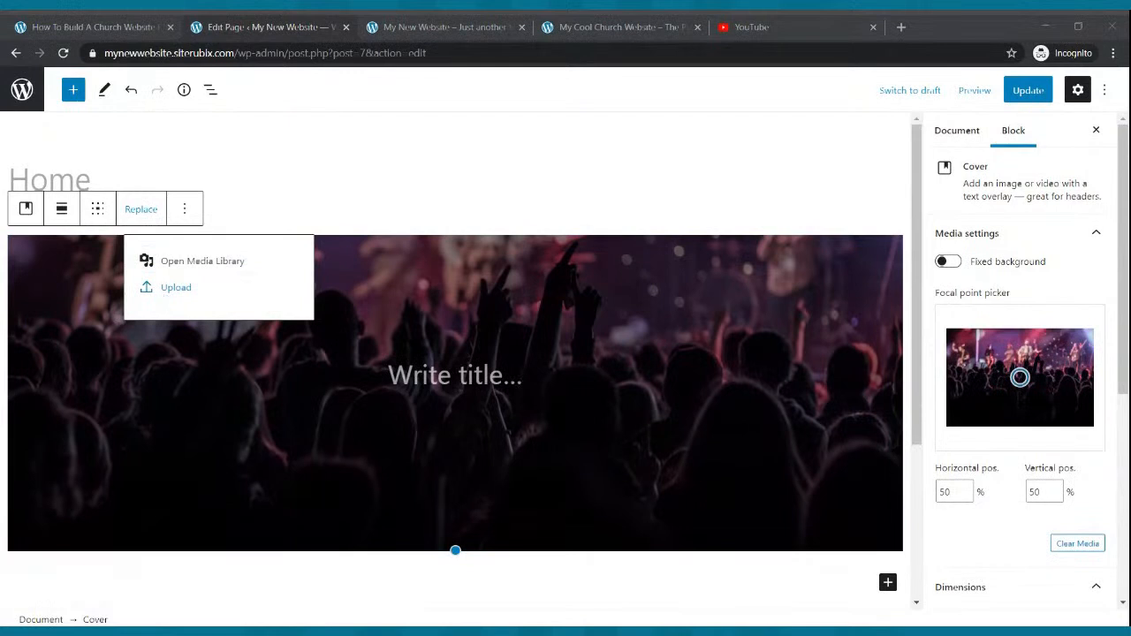
pyautogui.click(176, 288)
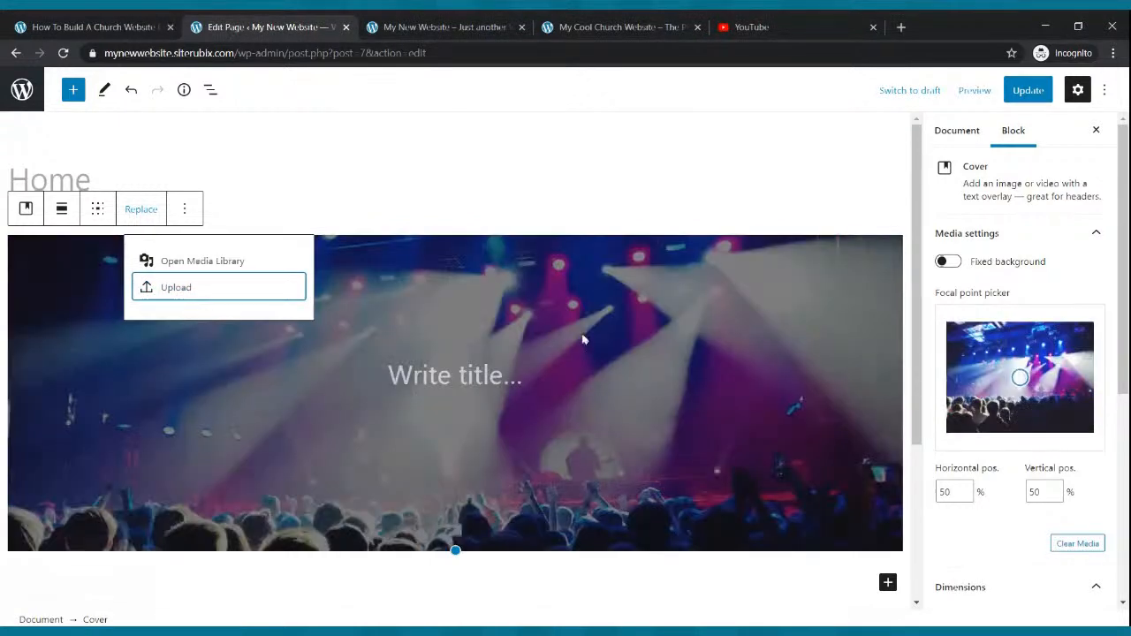
pyautogui.click(164, 293)
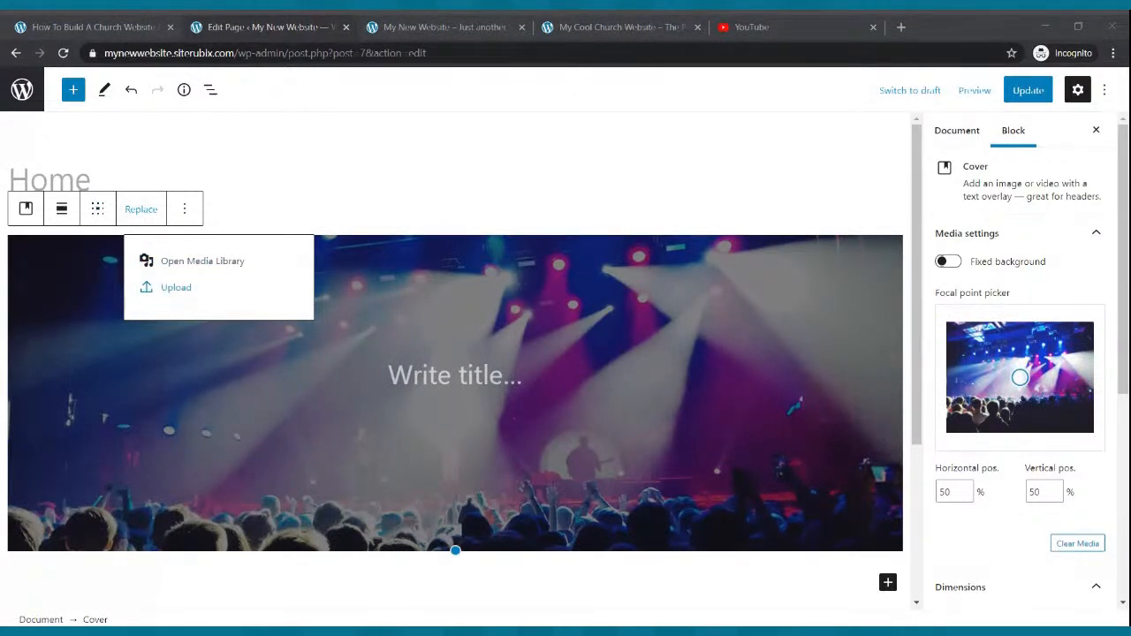
pyautogui.press('Escape')
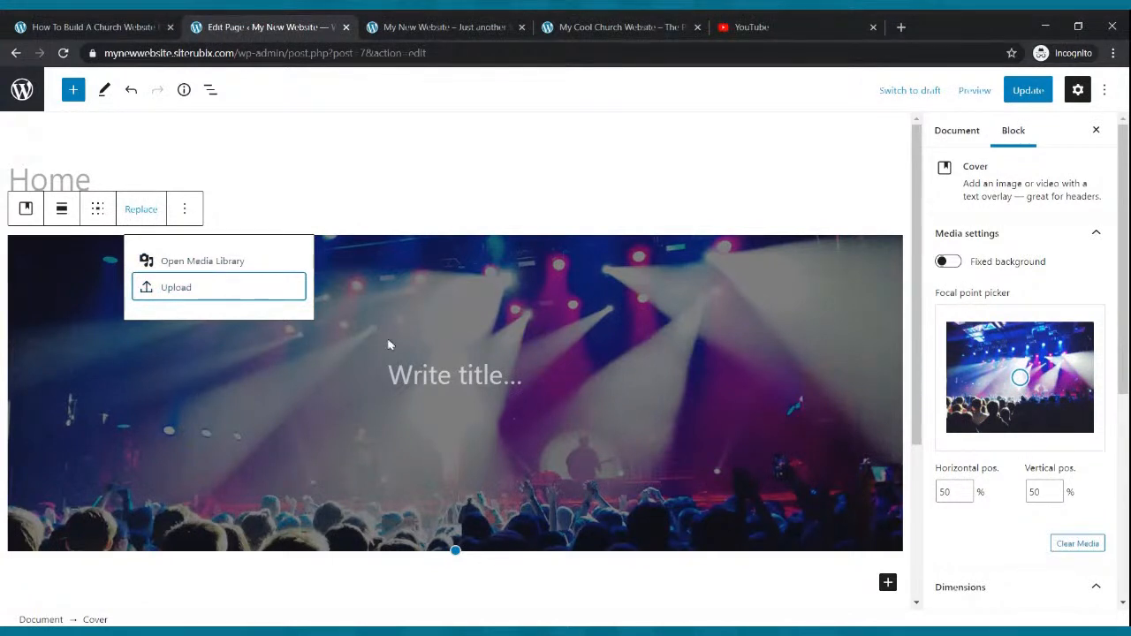
# Step: Update the Home page and reload the live site to check the new cover image
pyautogui.click(1026, 91)
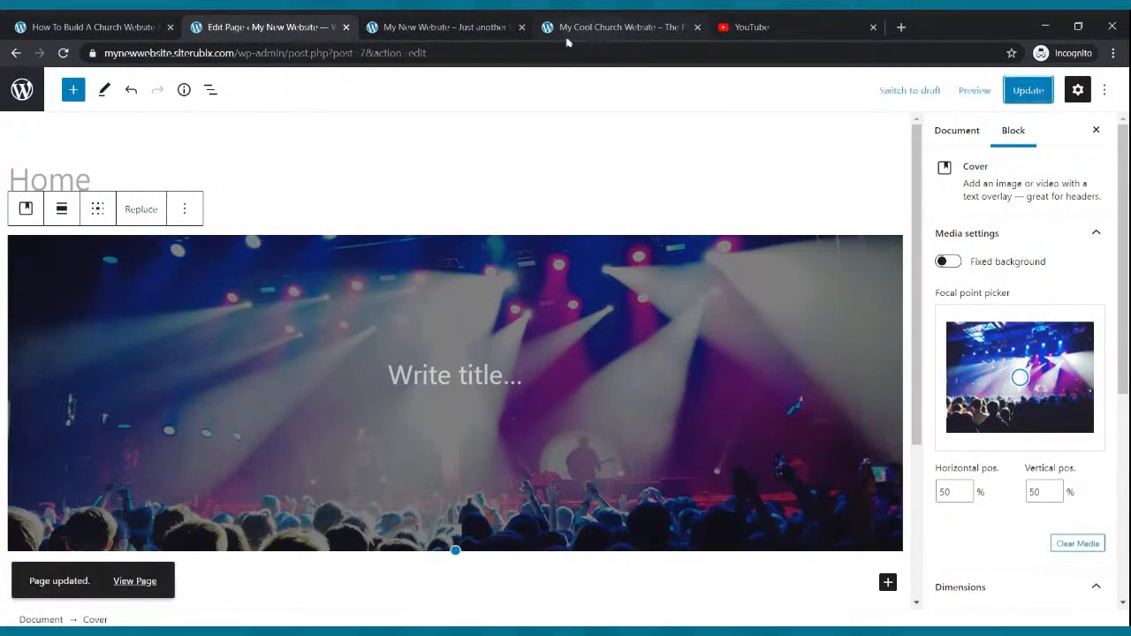
pyautogui.click(500, 27)
pyautogui.click(63, 53)
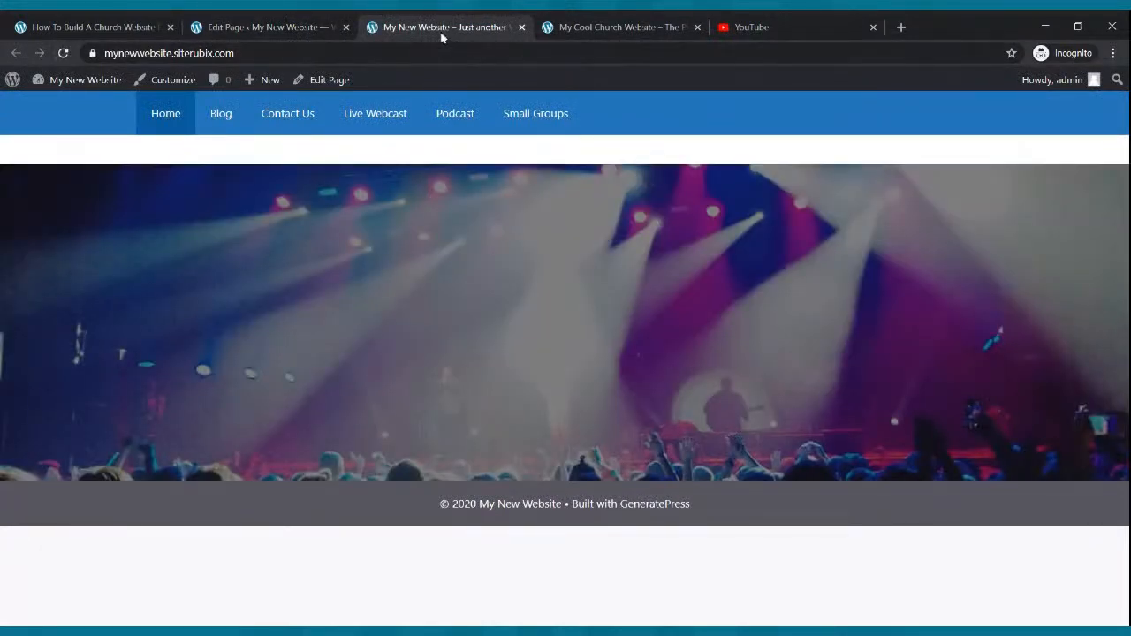
# Step: Reload the Home page editor, select the Cover block, and review the hero section of the My Cool Church example
pyautogui.click(309, 23)
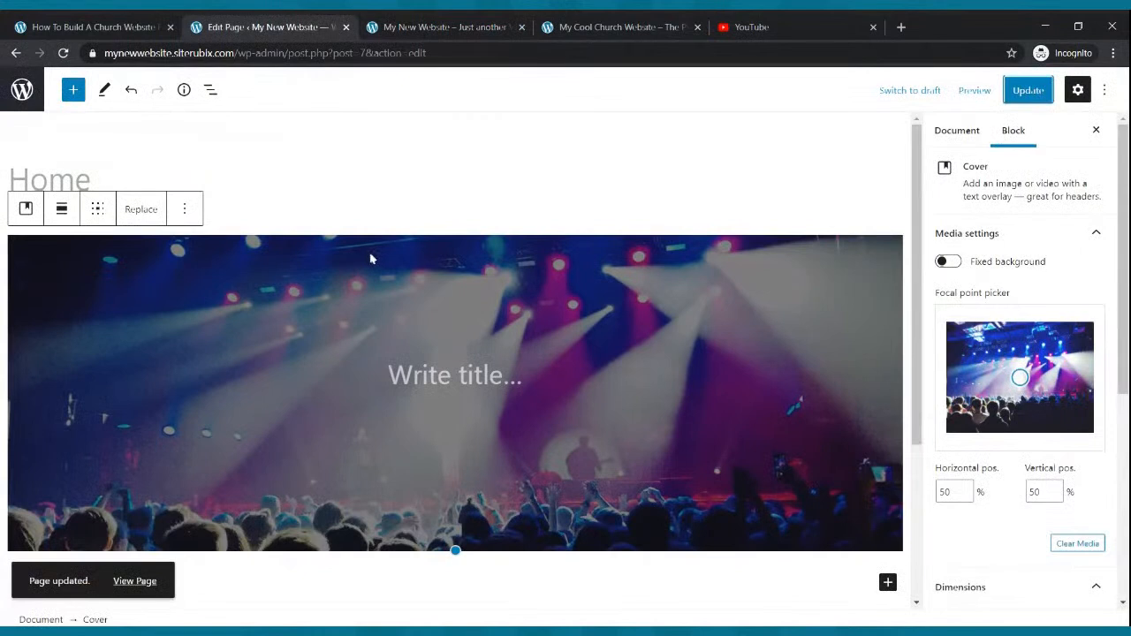
pyautogui.click(64, 54)
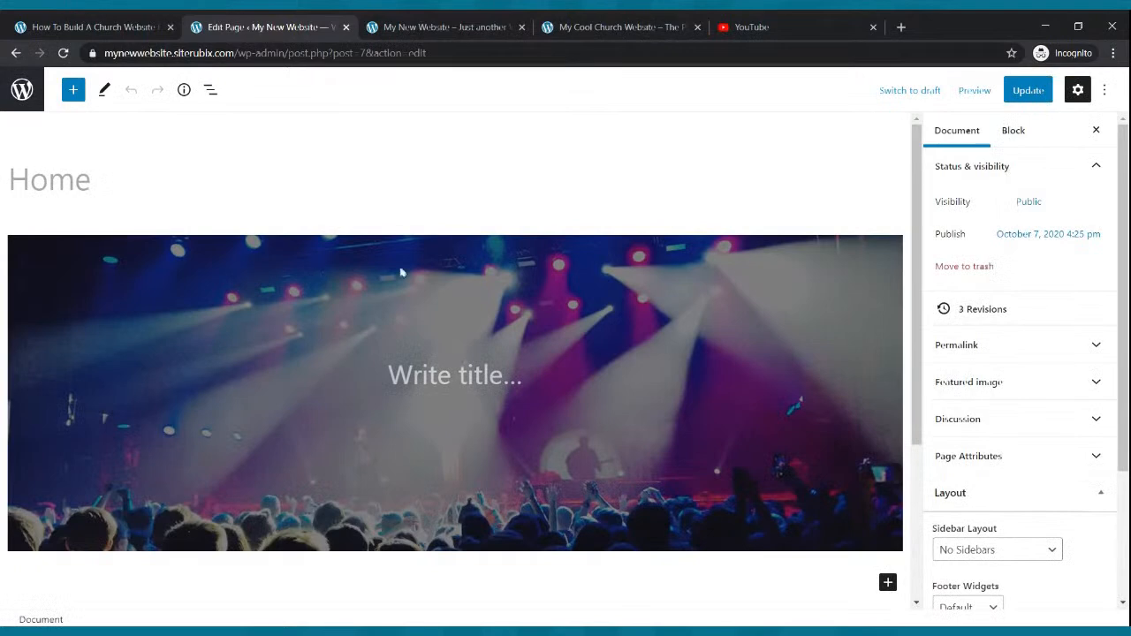
pyautogui.click(215, 280)
pyautogui.click(592, 27)
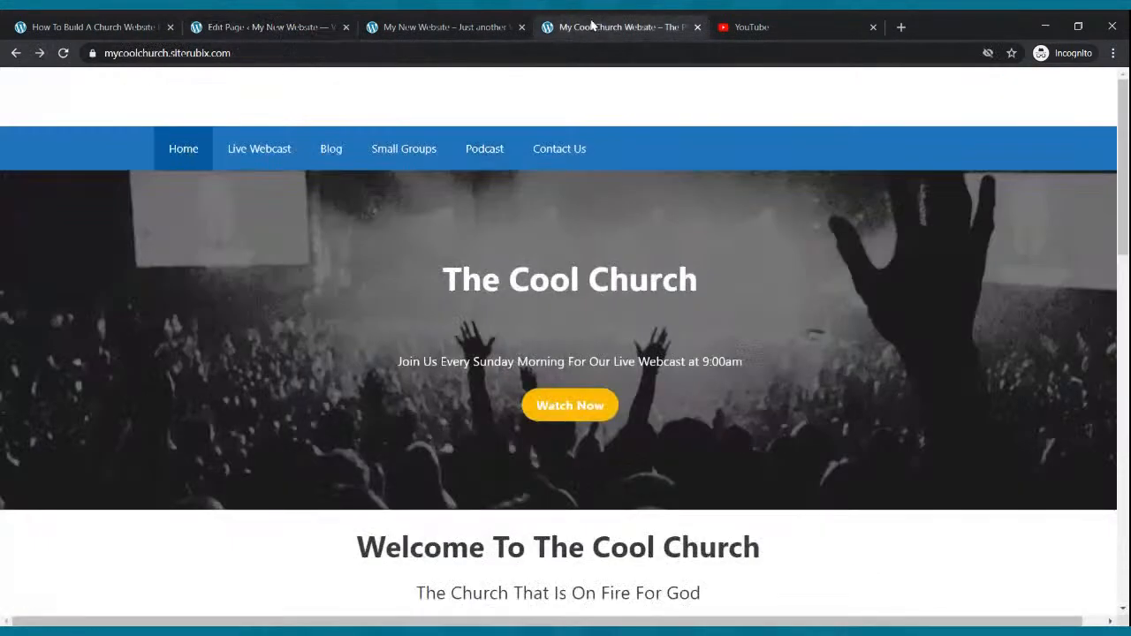
pyautogui.moveTo(593, 192); pyautogui.dragTo(677, 378)
pyautogui.click(729, 406)
pyautogui.click(319, 28)
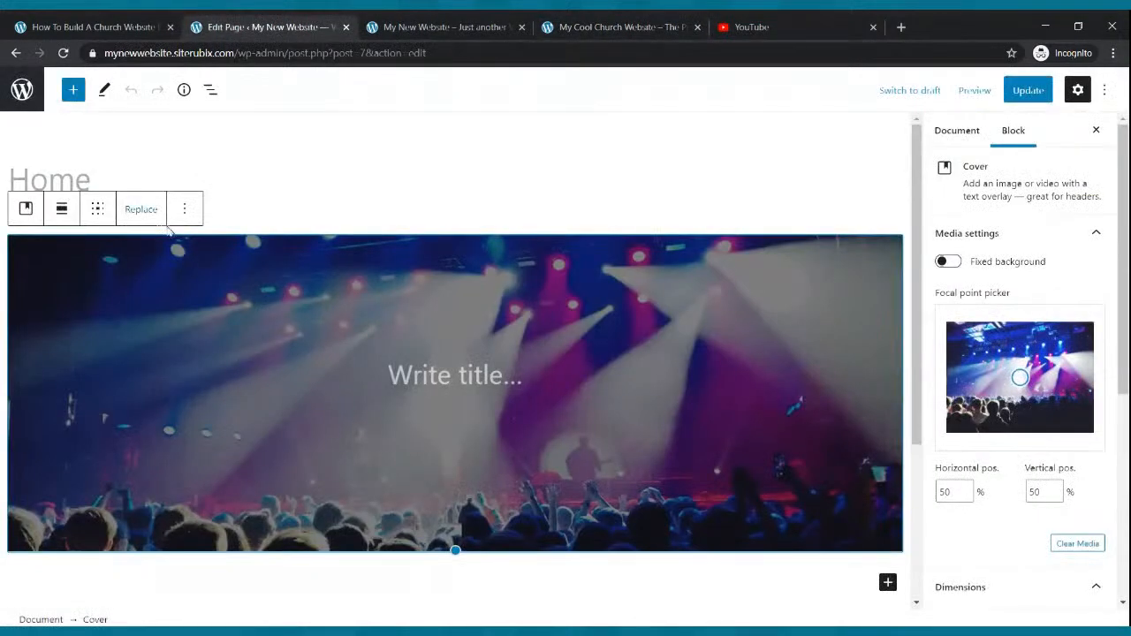
# Step: Try to replace the Cover block's image with an uploaded photo, update the Home page and reload the live site
pyautogui.click(141, 208)
pyautogui.click(189, 293)
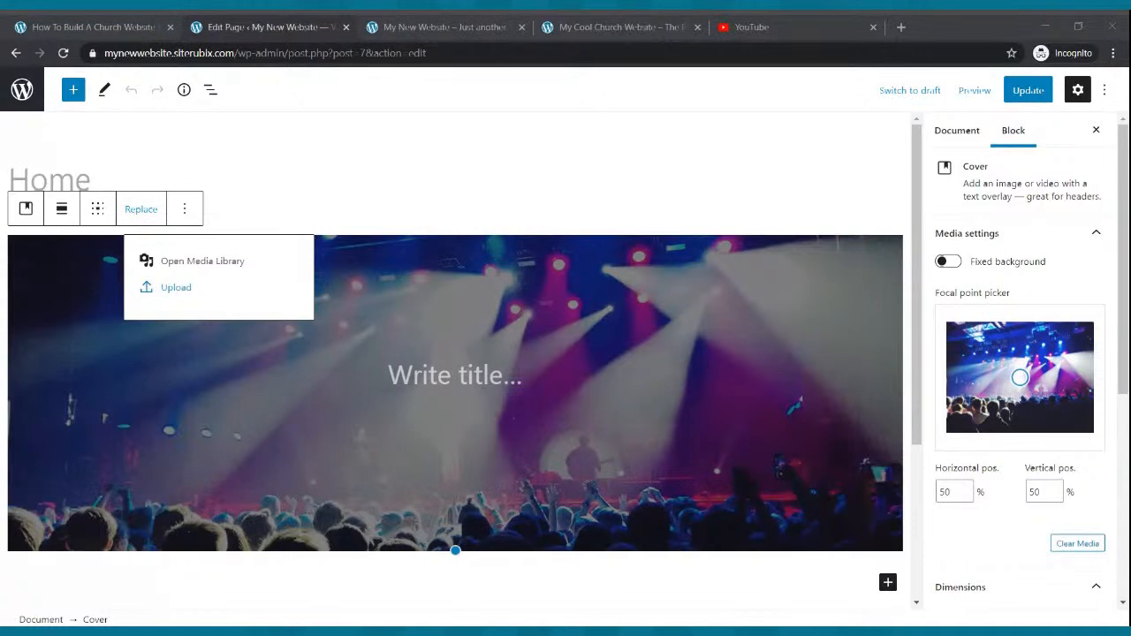
pyautogui.click(690, 280)
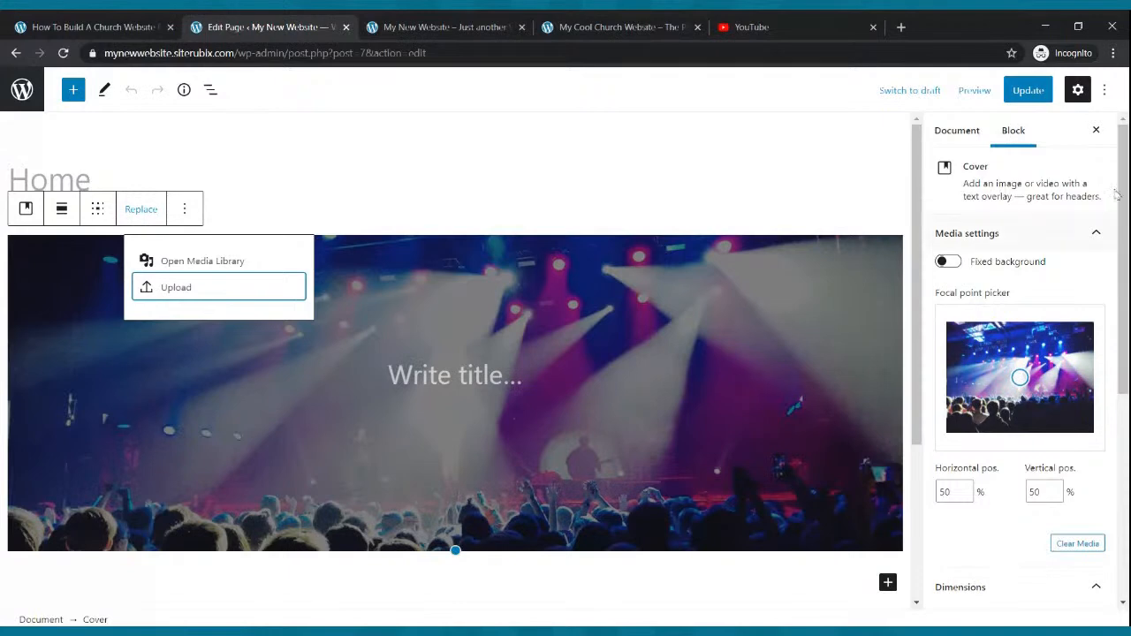
pyautogui.click(1027, 90)
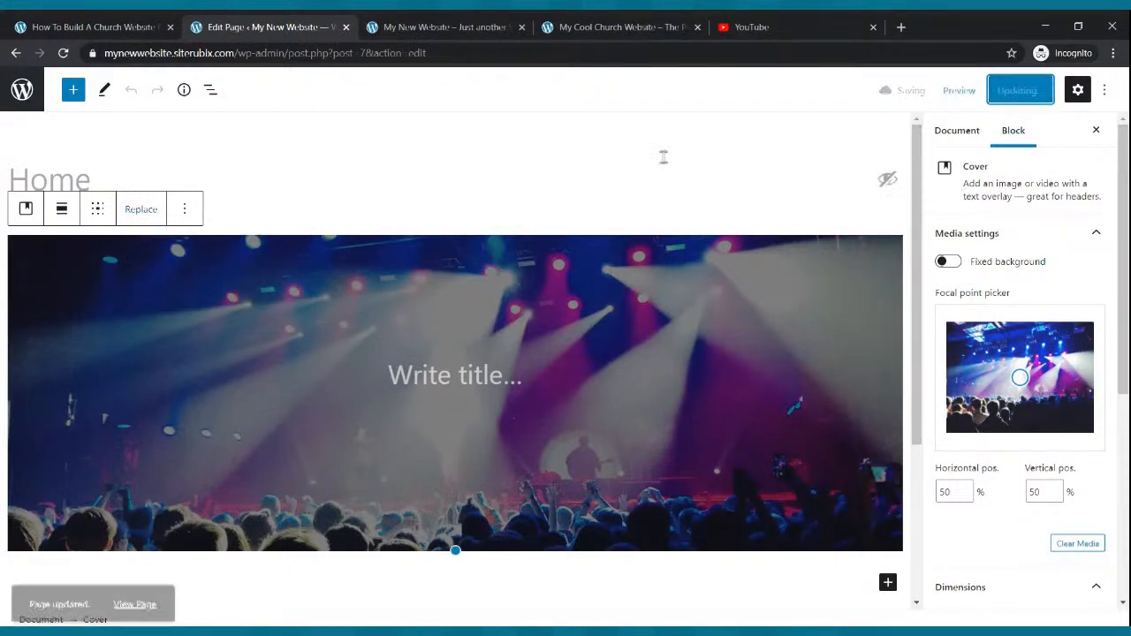
pyautogui.click(432, 21)
pyautogui.click(63, 53)
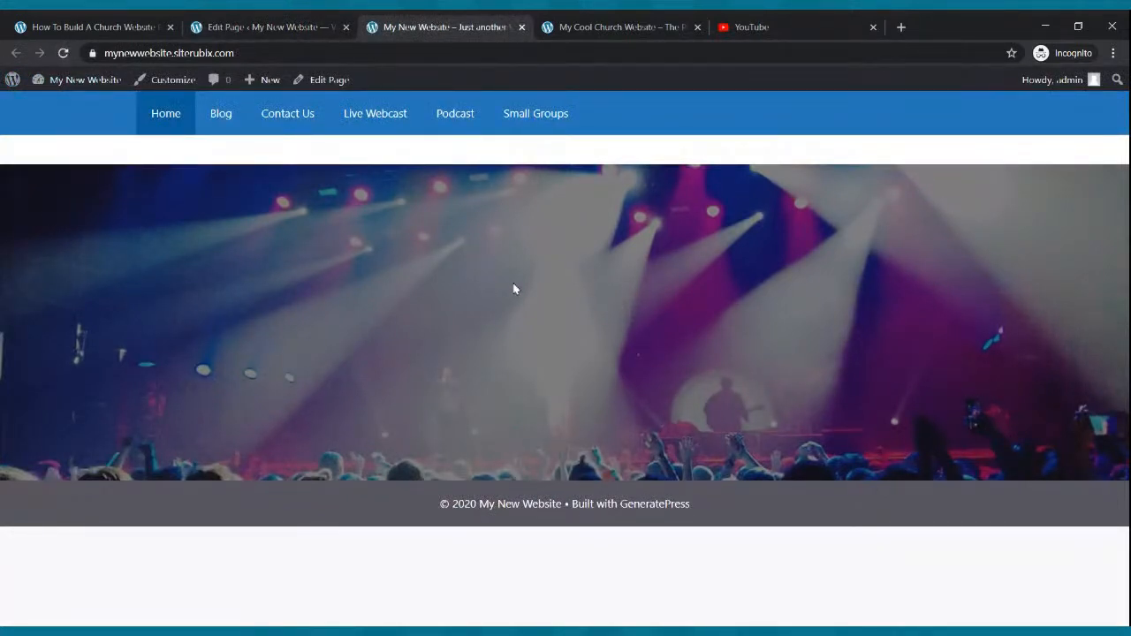
# Step: Return to the Home page editor and remove the existing Cover block
pyautogui.click(265, 26)
pyautogui.scroll(-1, 429, 292)
pyautogui.scroll(1, 430, 292)
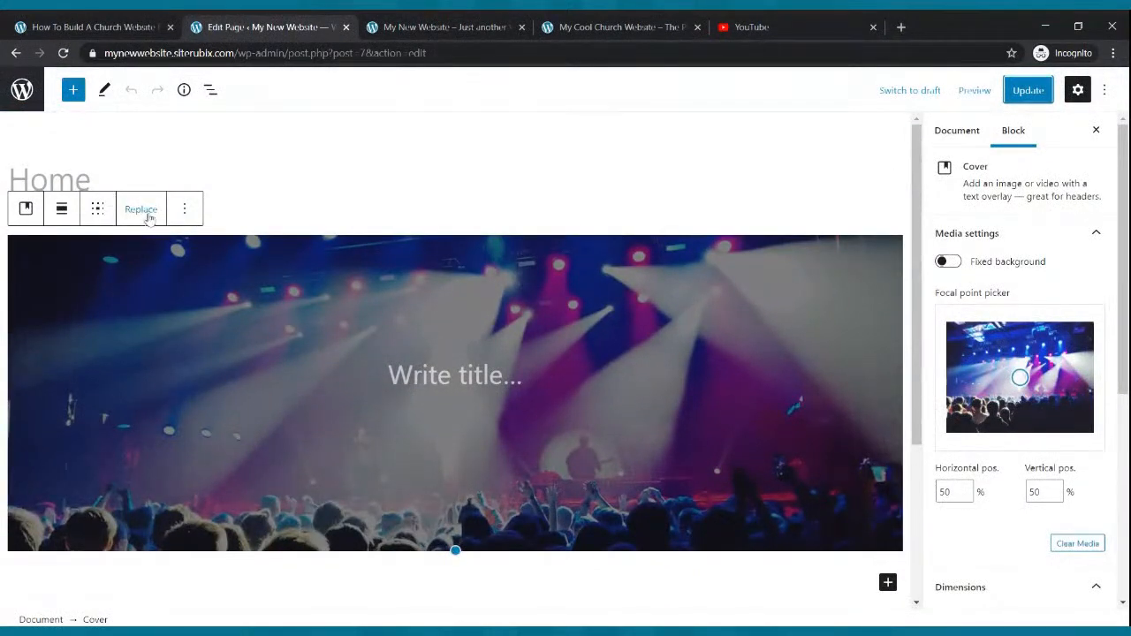
pyautogui.click(184, 209)
pyautogui.click(225, 508)
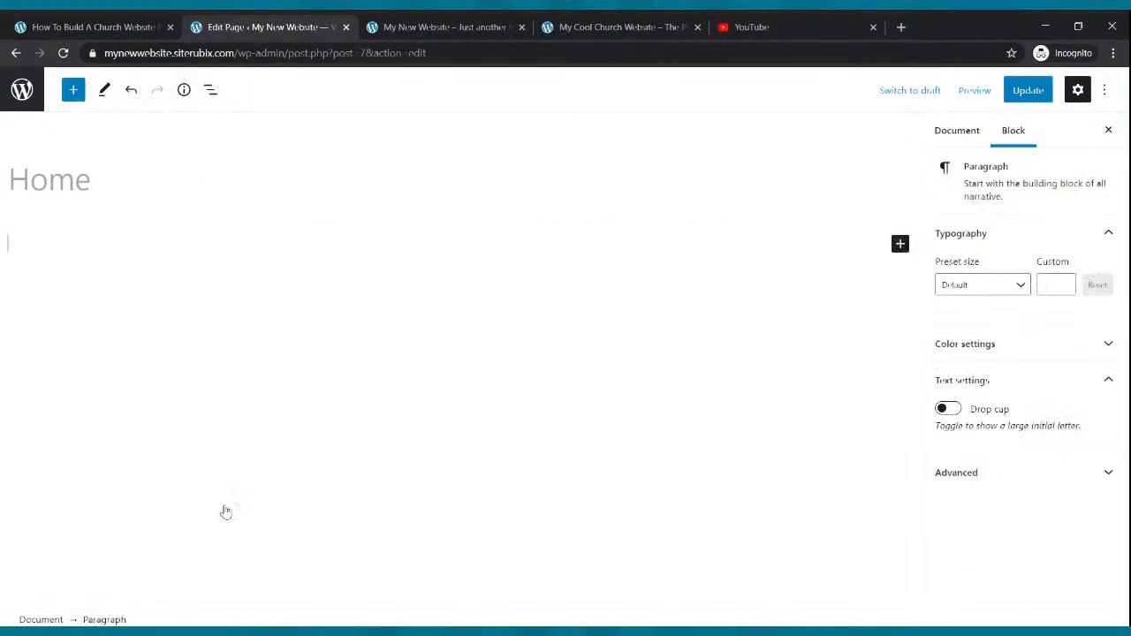
# Step: Search the block library for "cover" and insert a new Cover block on the Home page
pyautogui.click(74, 90)
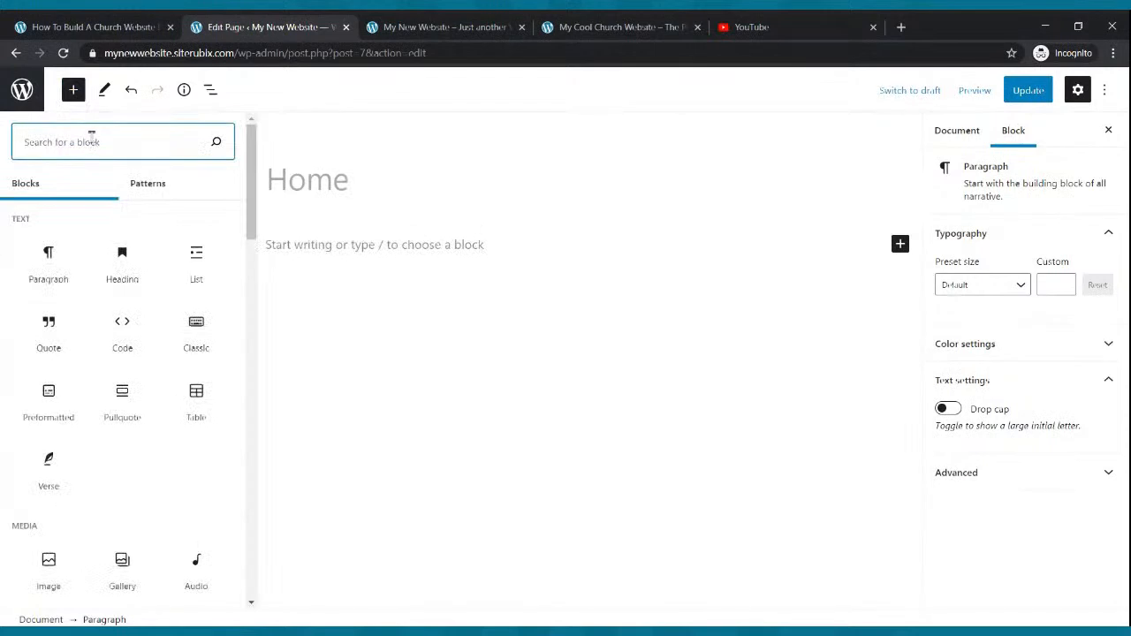
pyautogui.write('con')
pyautogui.press('BackSpace')
pyautogui.press('BackSpace')
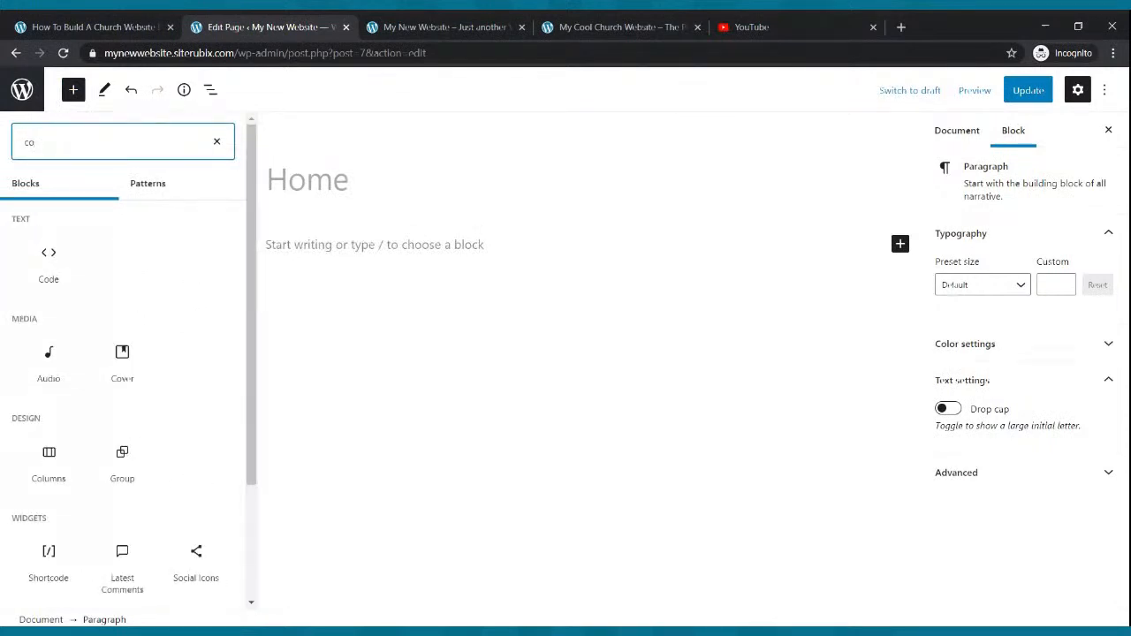
pyautogui.write('ver')
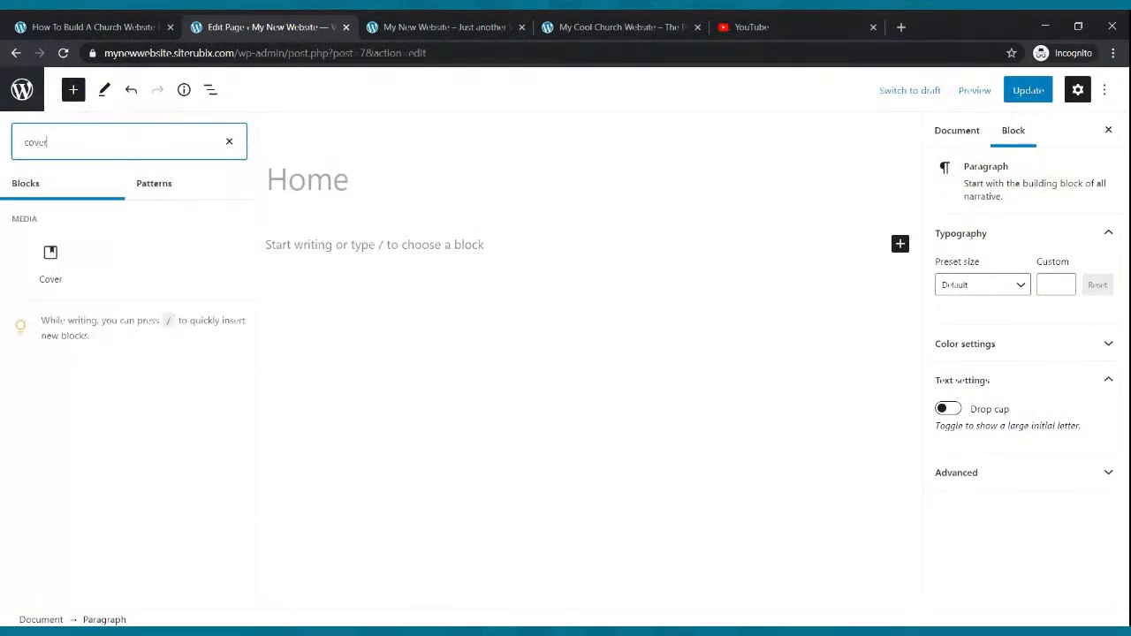
pyautogui.click(50, 263)
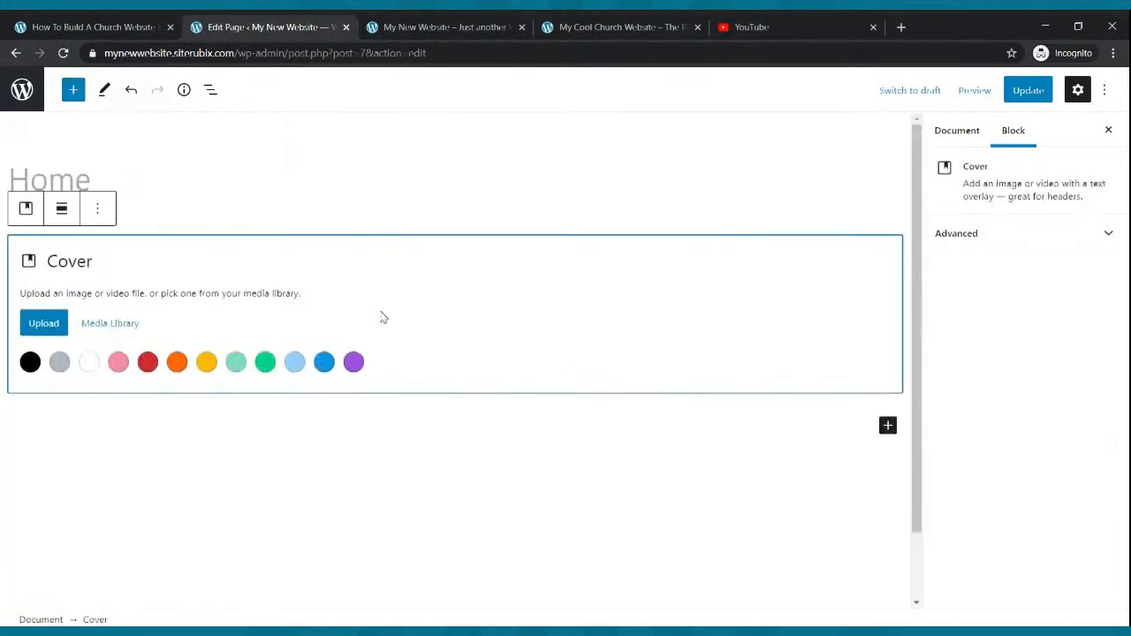
# Step: Upload the "Watch Me Build a 6 Page Website" graphic to the new Cover block and check the My Cool Church hero
pyautogui.click(51, 323)
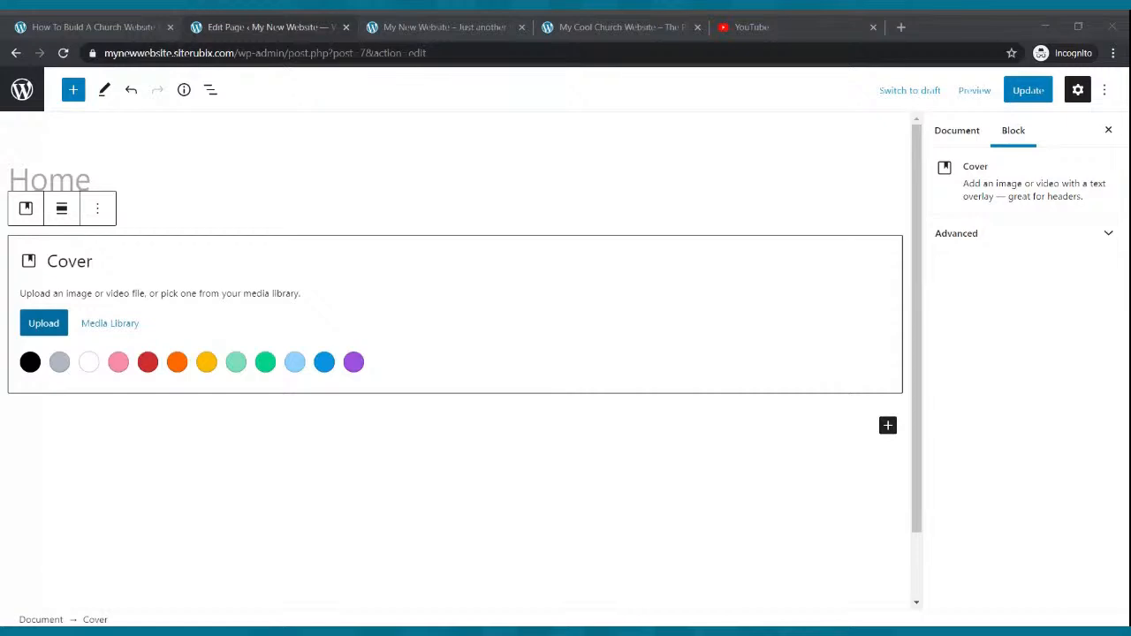
pyautogui.press('Escape')
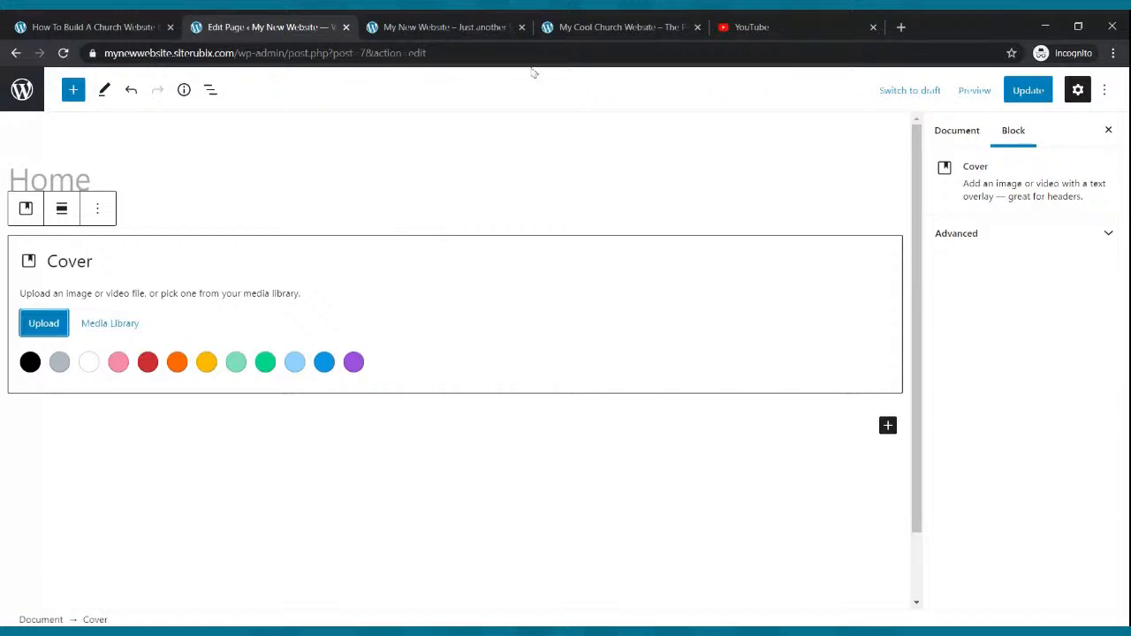
pyautogui.click(601, 27)
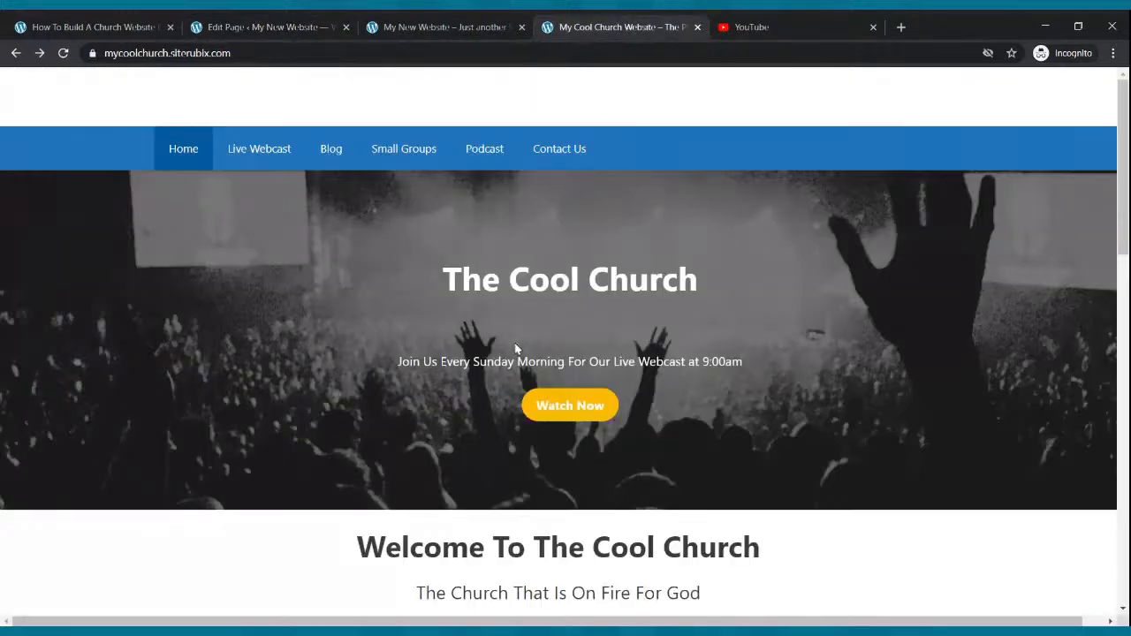
pyautogui.click(302, 27)
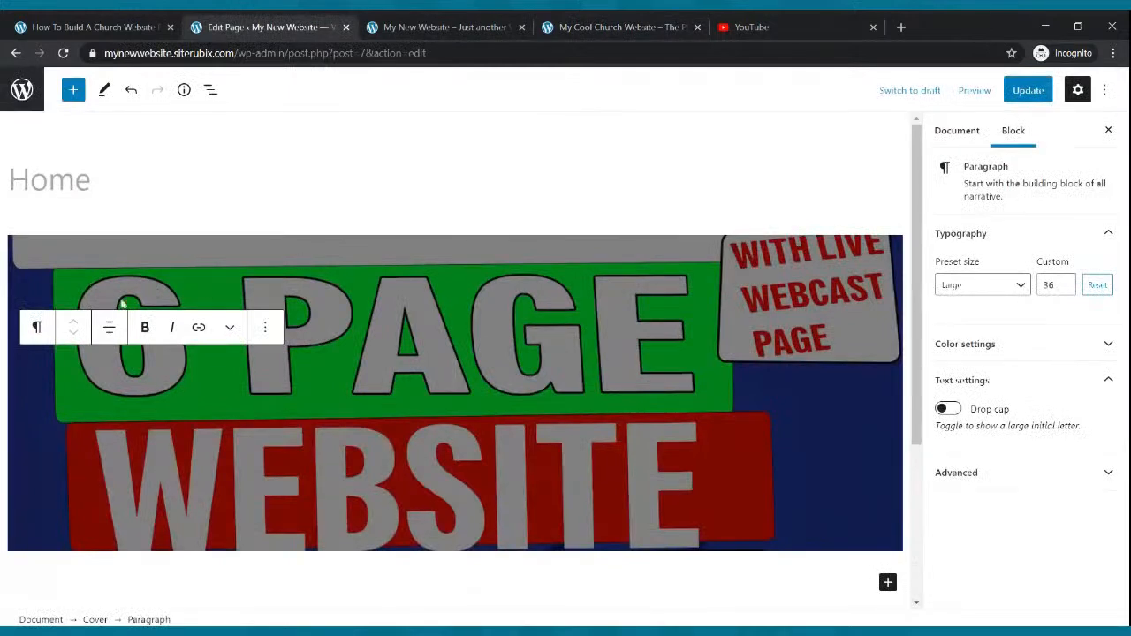
# Step: Replace the Cover block's graphic with the uploaded purple-and-white concert stage photo and update the Home page
pyautogui.click(262, 327)
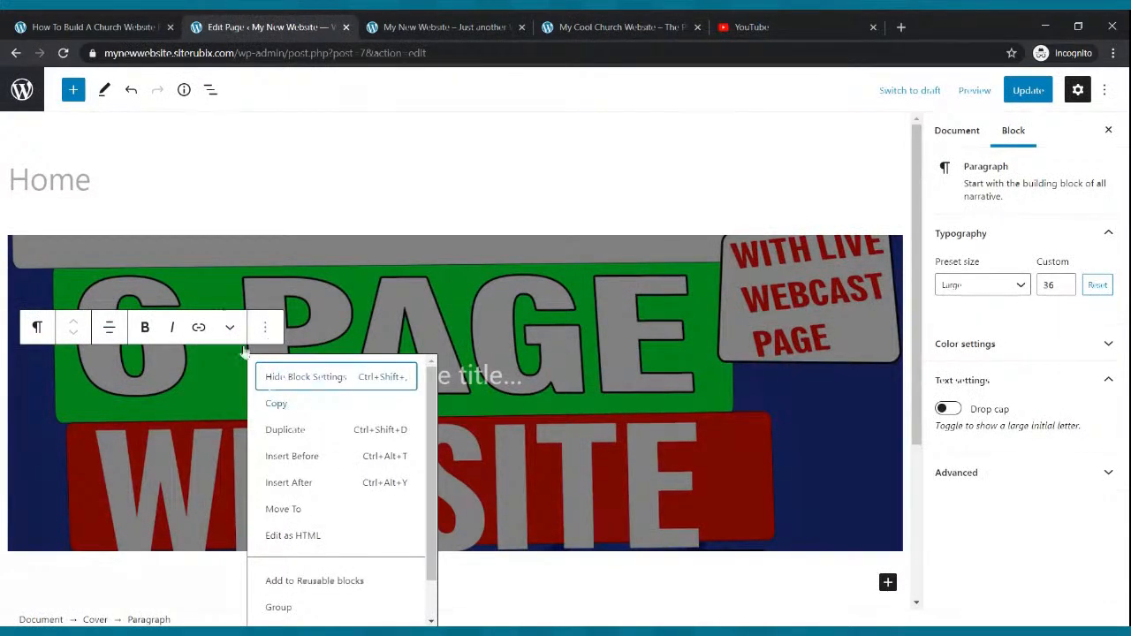
pyautogui.click(212, 265)
pyautogui.click(153, 210)
pyautogui.click(179, 288)
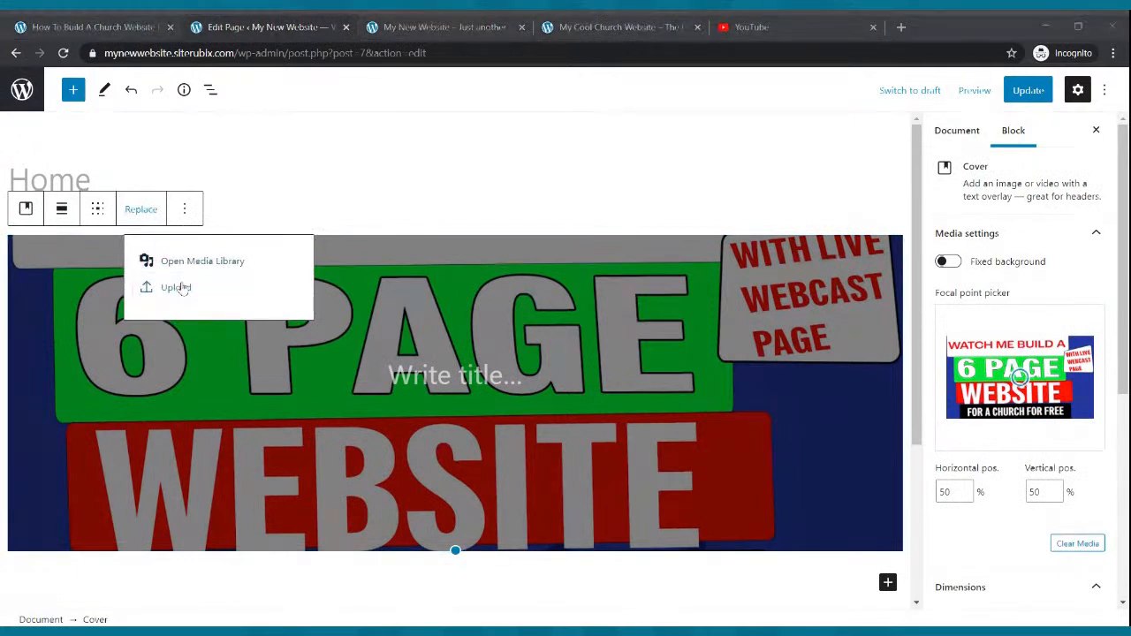
pyautogui.click(638, 344)
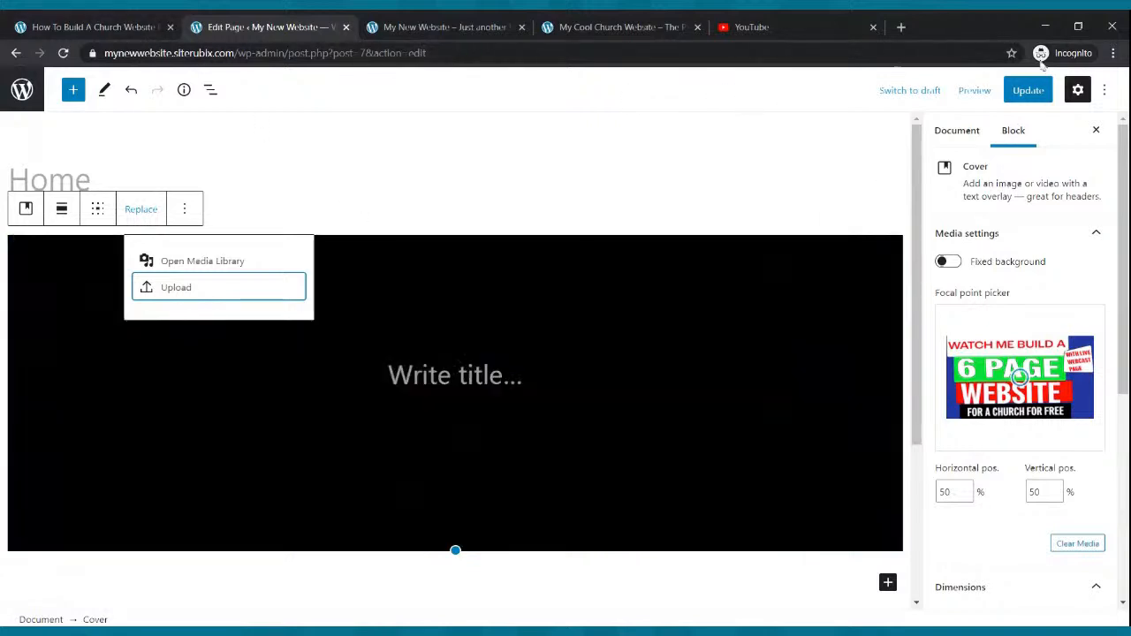
pyautogui.click(1026, 92)
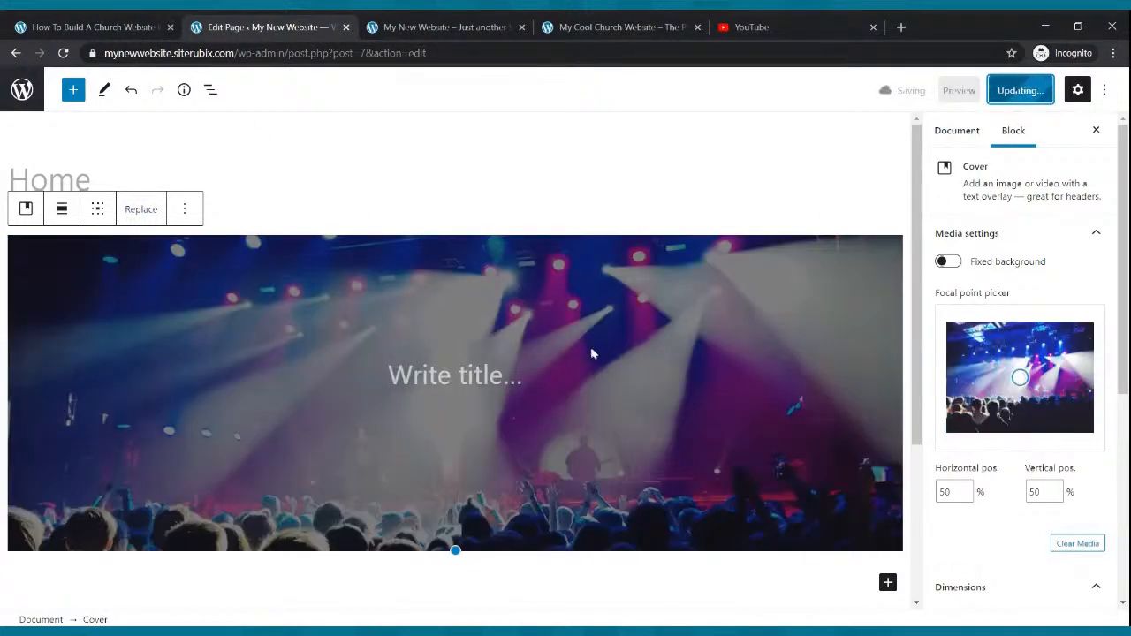
# Step: Replace the Cover image with an uploaded black-and-white photo of a worship crowd with raised hands, and update the page
pyautogui.click(134, 209)
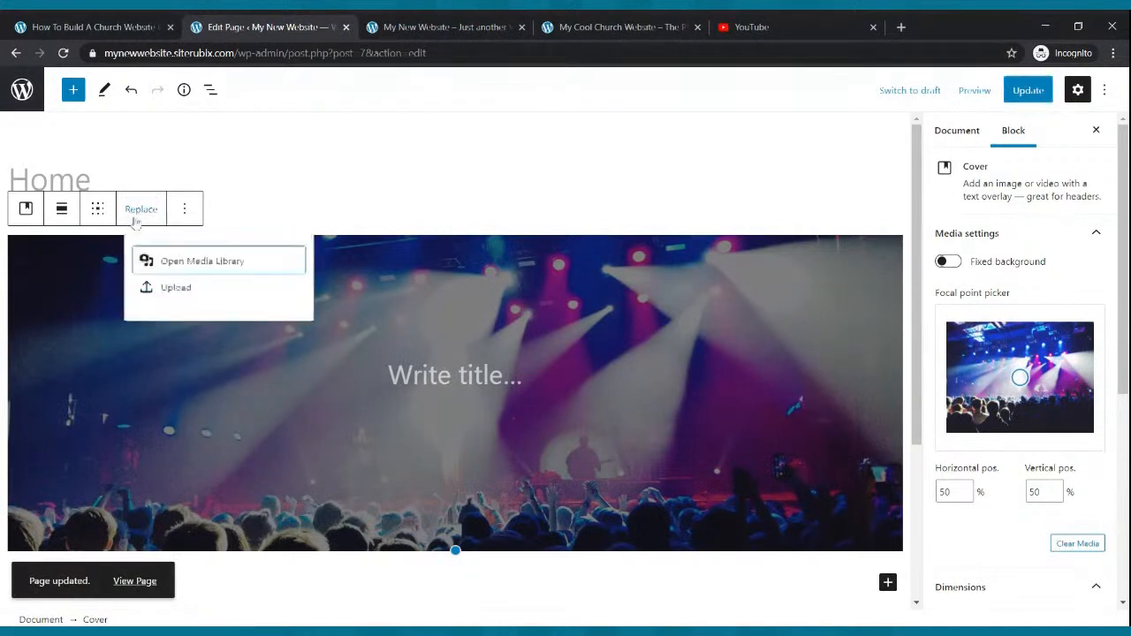
pyautogui.click(191, 289)
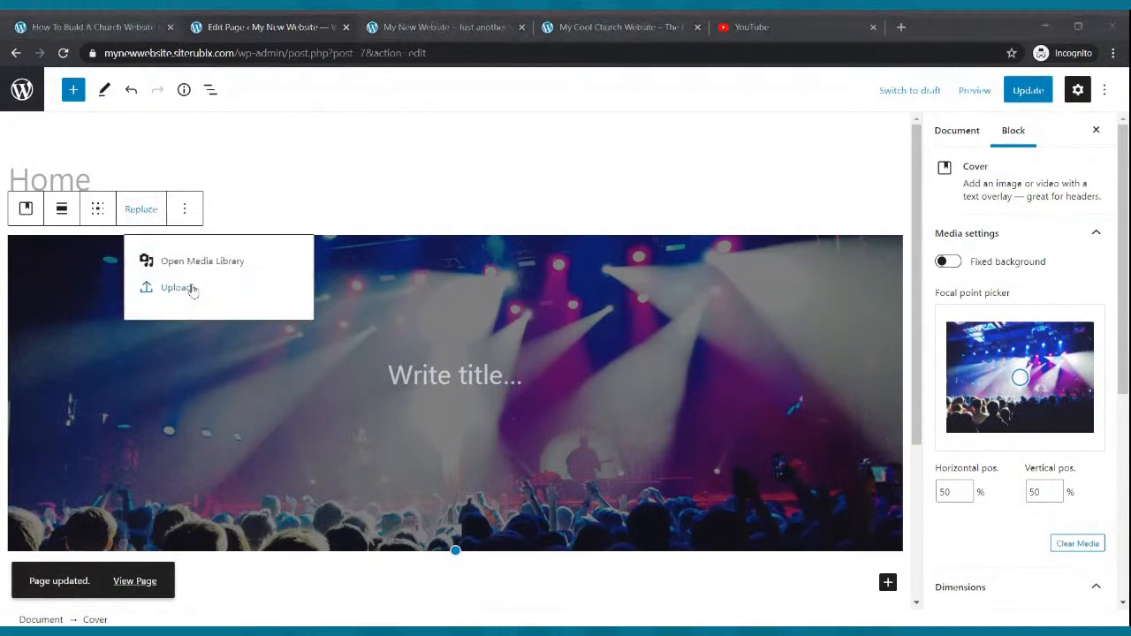
pyautogui.press('Escape')
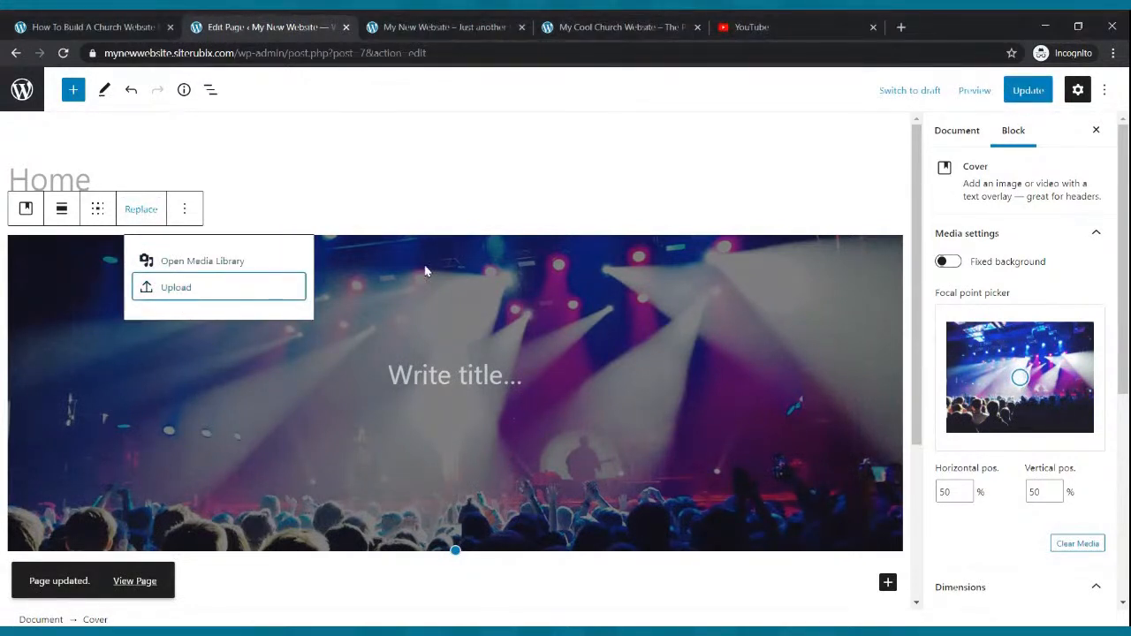
pyautogui.click(1027, 90)
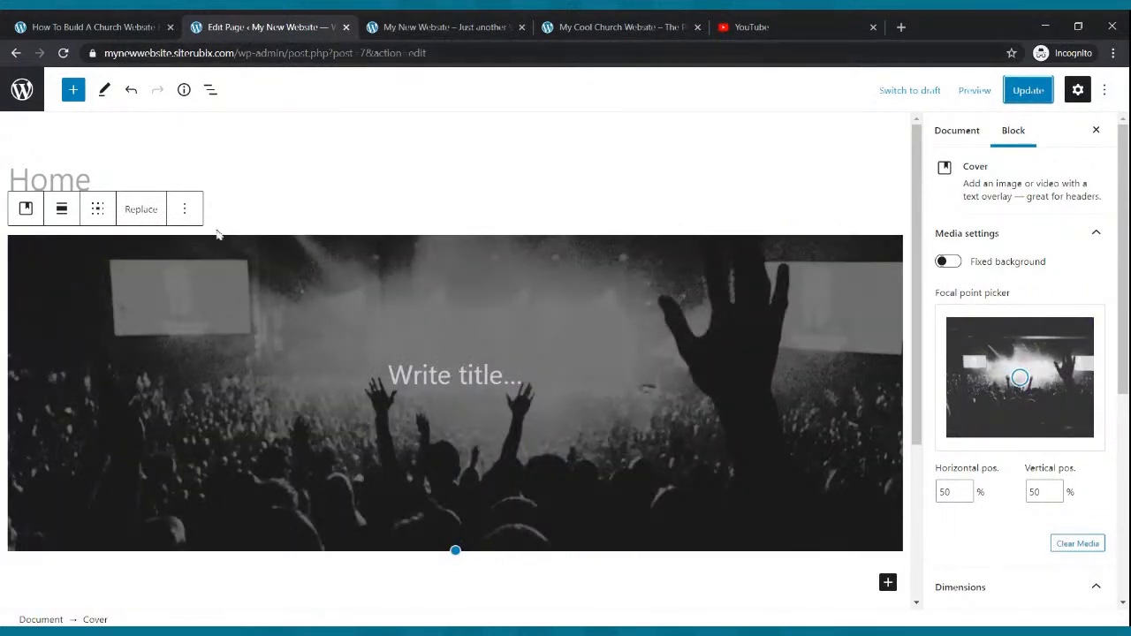
pyautogui.click(146, 219)
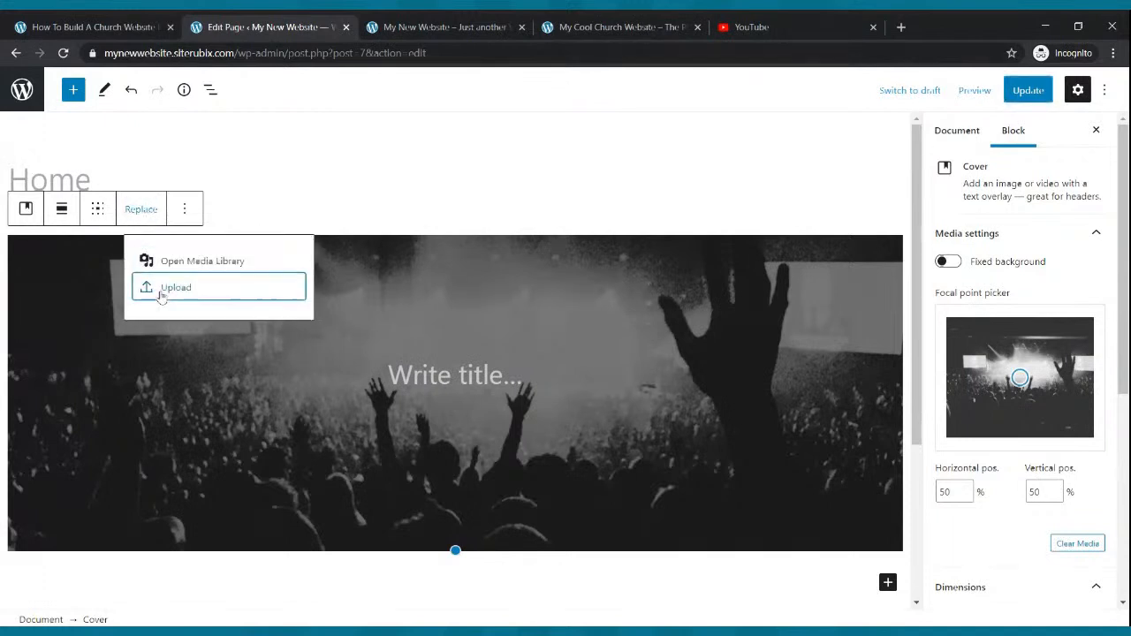
pyautogui.click(161, 296)
pyautogui.click(1033, 91)
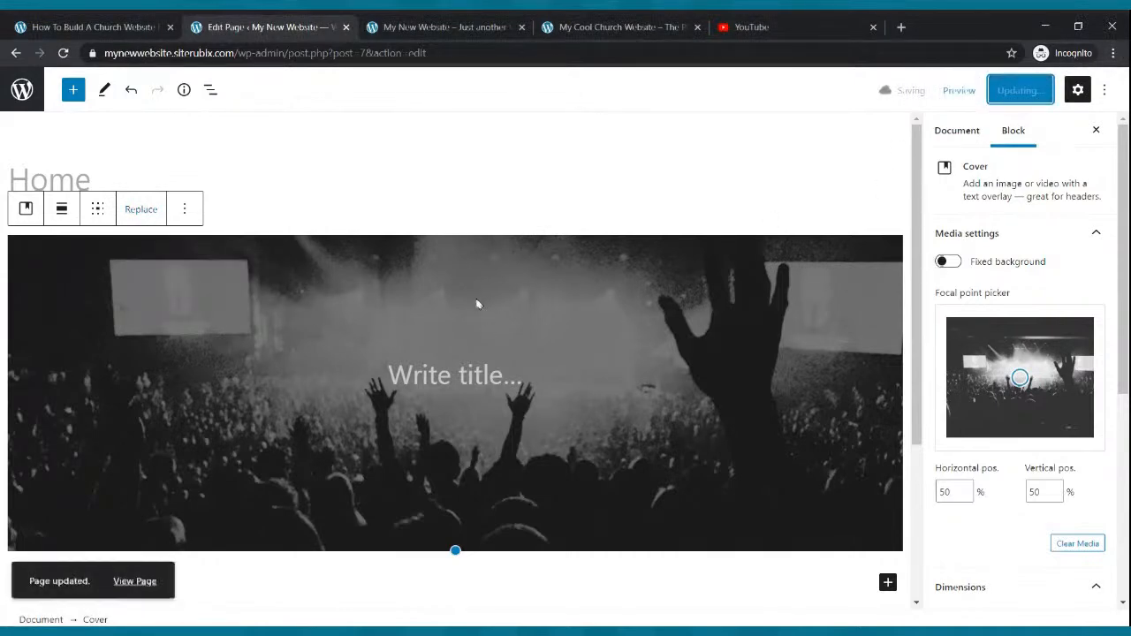
# Step: Reload the live homepage and compare its cover image with the hero section of the My Cool Church example
pyautogui.click(409, 24)
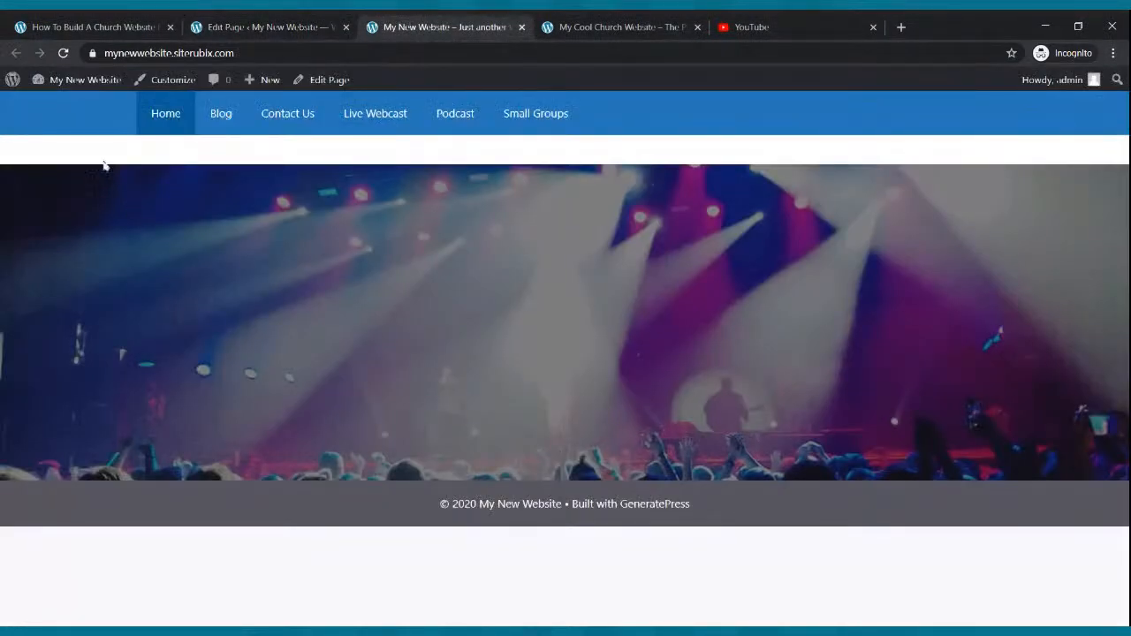
pyautogui.click(62, 53)
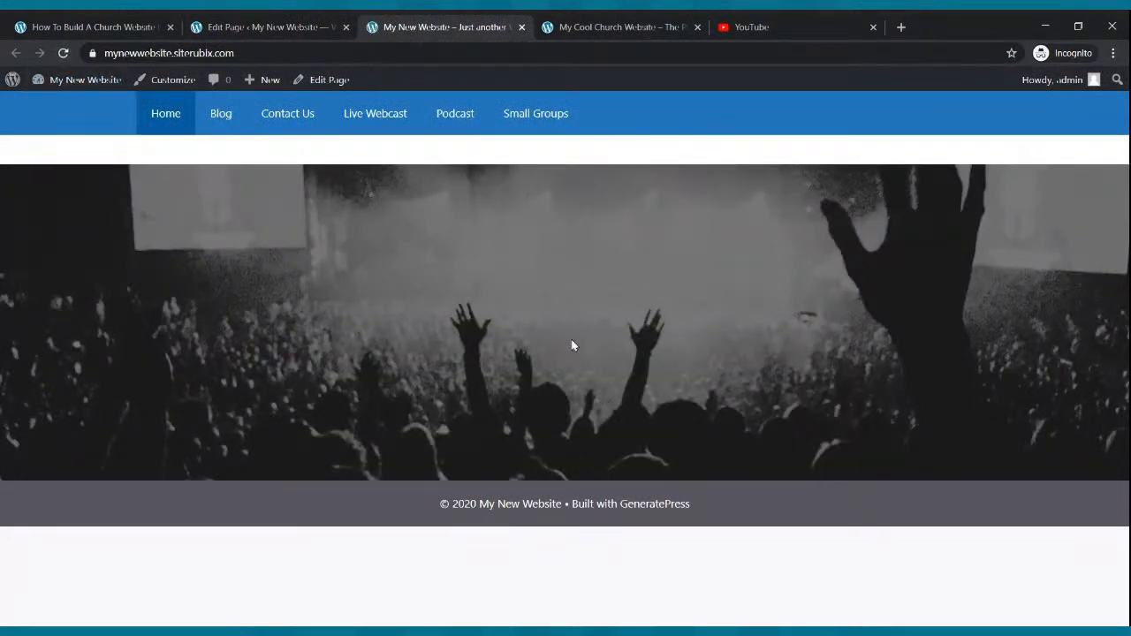
pyautogui.click(652, 24)
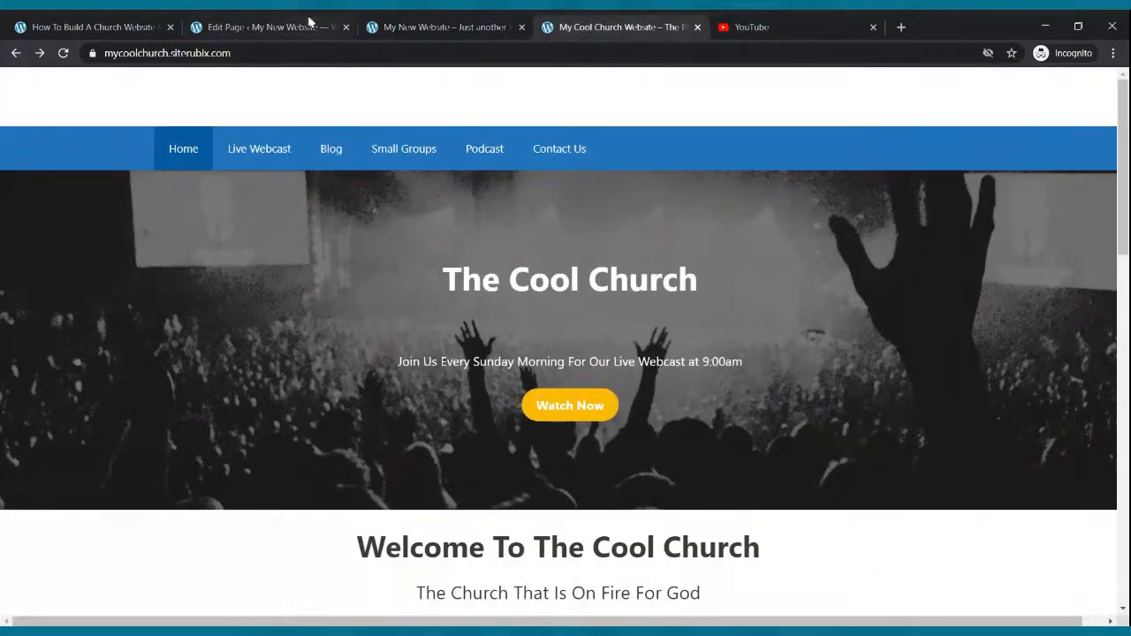
pyautogui.click(412, 26)
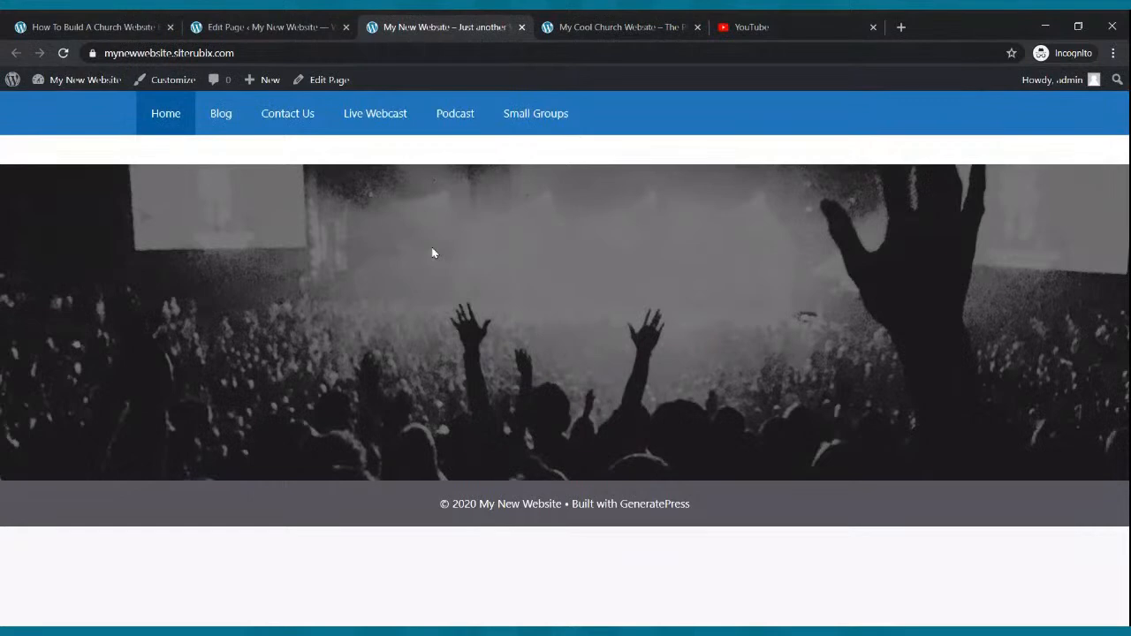
pyautogui.click(548, 25)
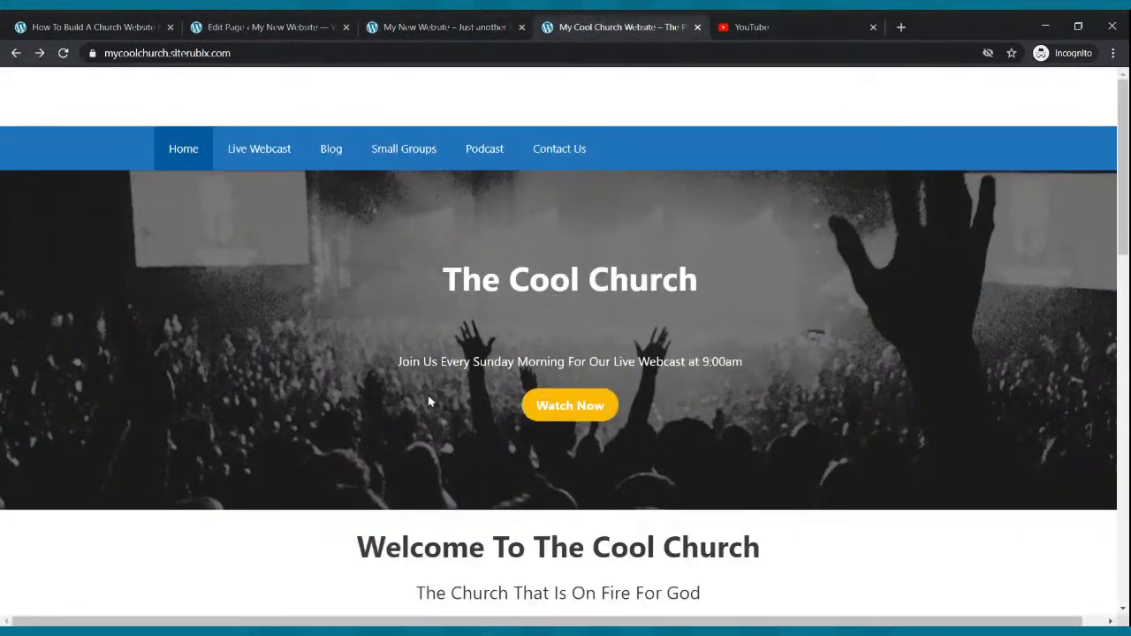
pyautogui.click(263, 25)
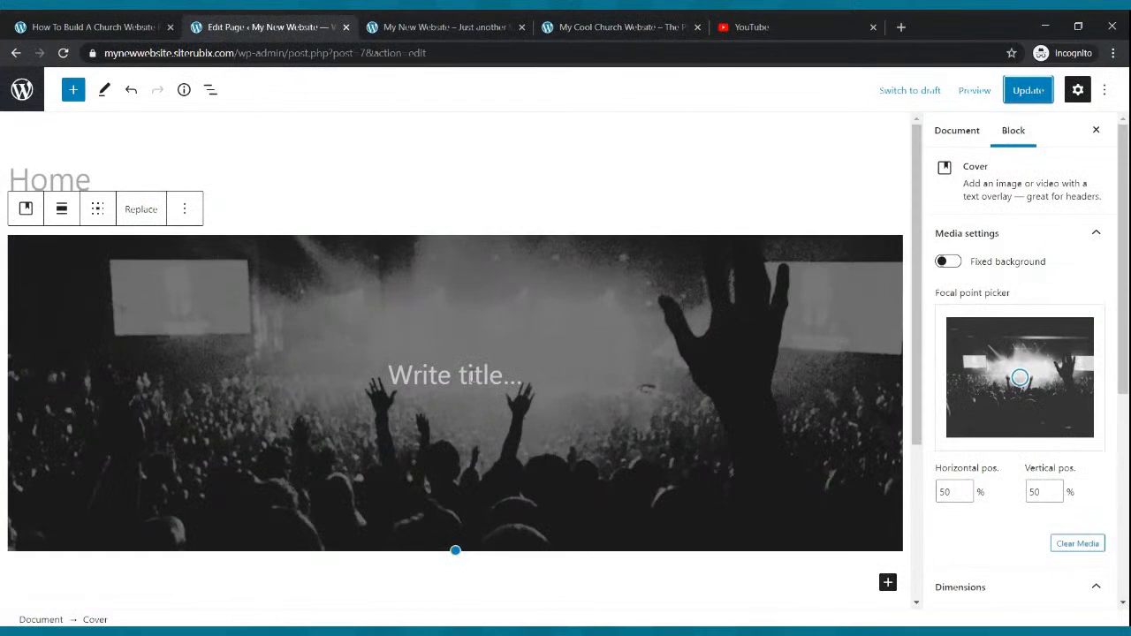
# Step: Enter "My New Website" as the Cover block's title and make it bold
pyautogui.click(473, 377)
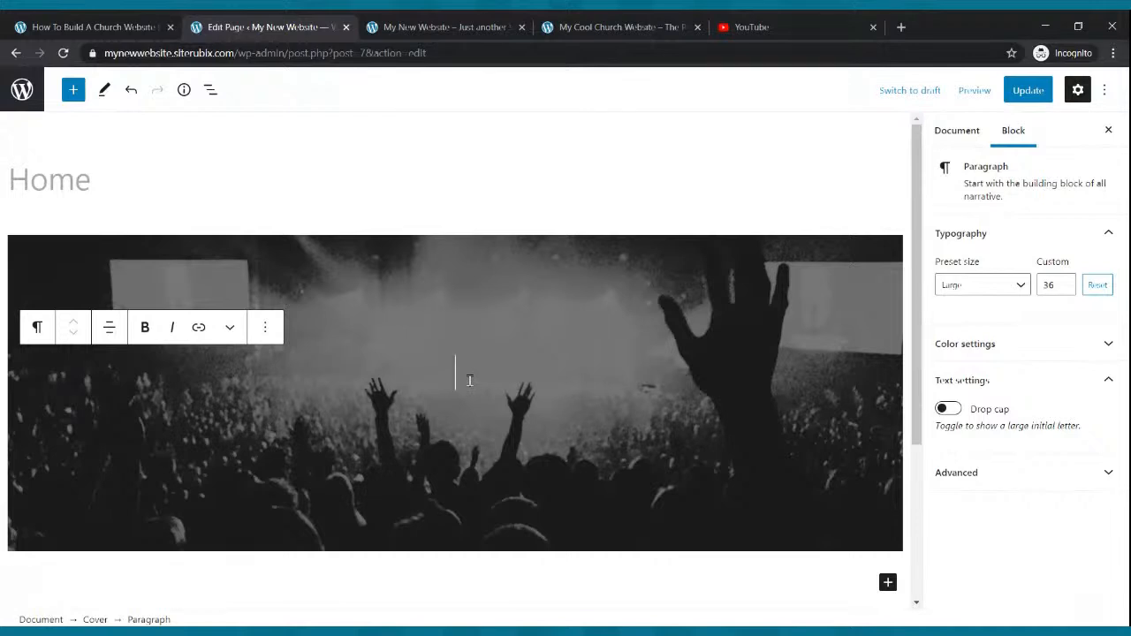
pyautogui.write('My New we')
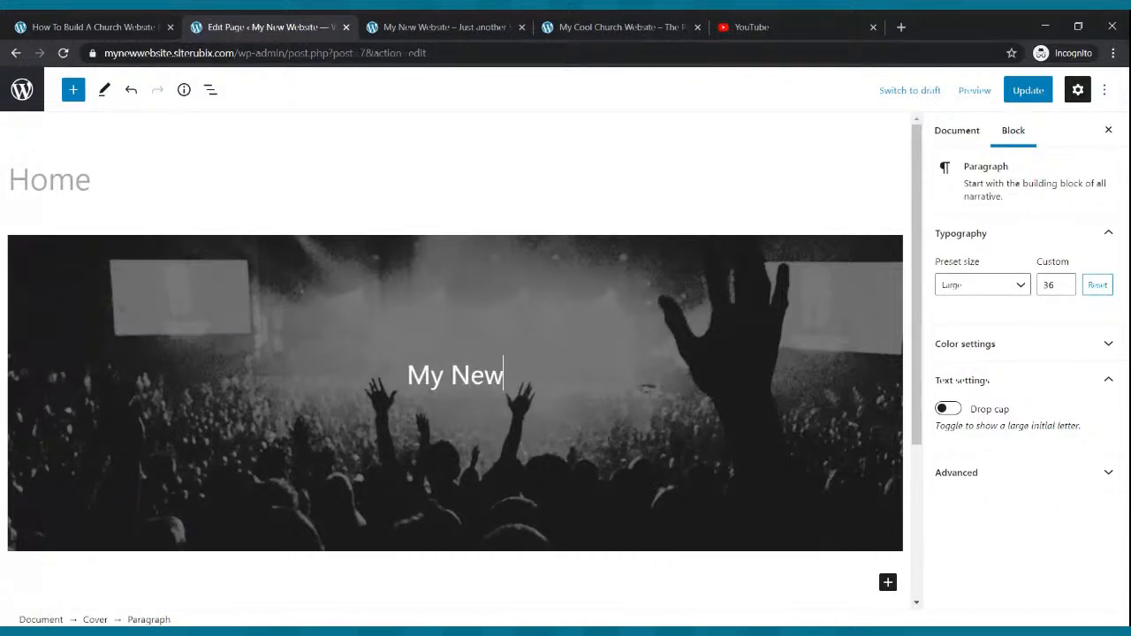
pyautogui.press('BackSpace')
pyautogui.press('BackSpace')
pyautogui.write('Website')
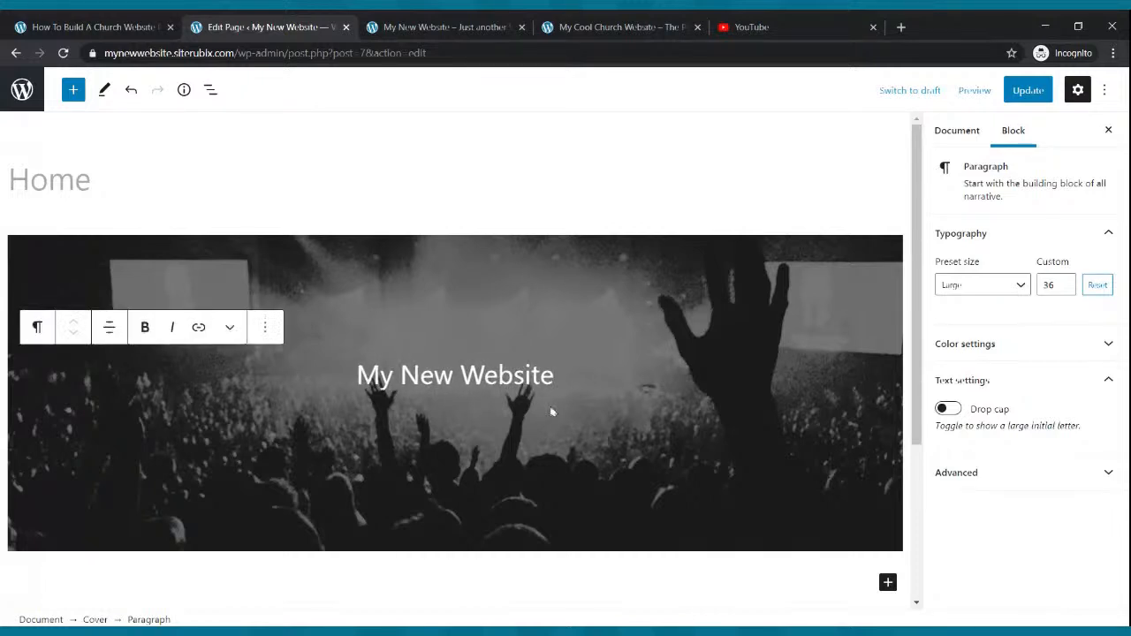
pyautogui.moveTo(558, 375); pyautogui.dragTo(342, 384)
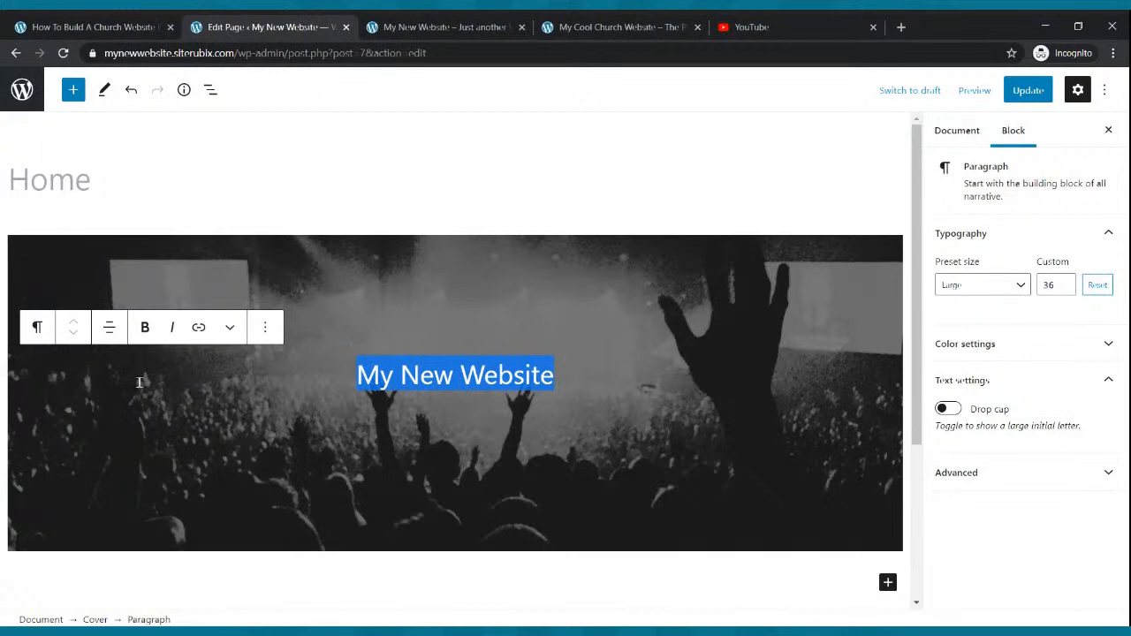
pyautogui.click(145, 327)
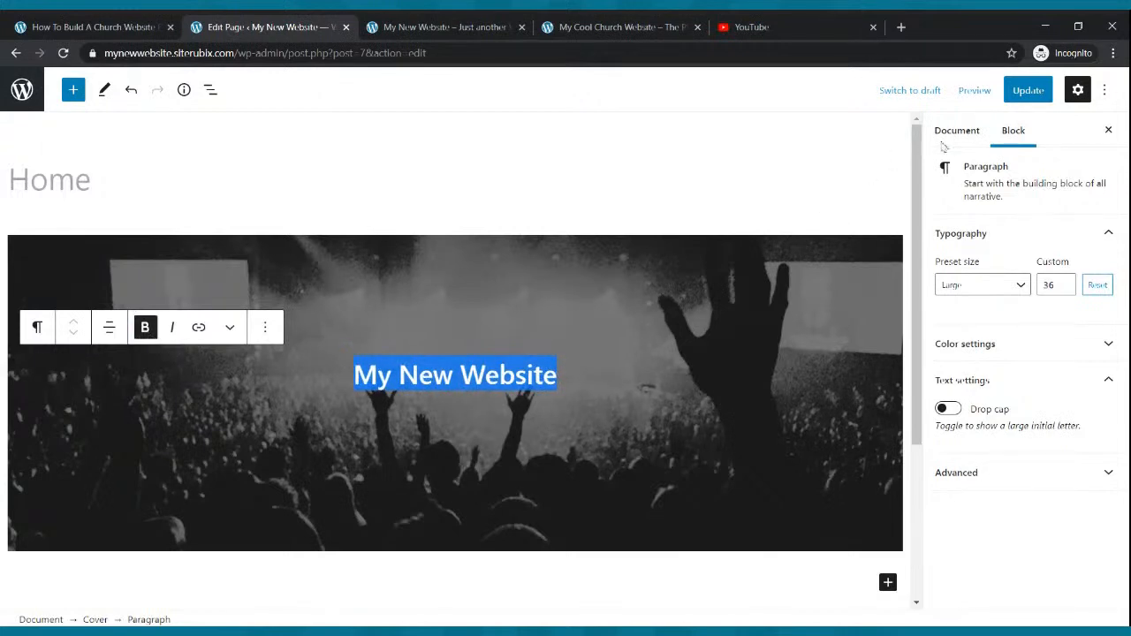
# Step: Set the Cover title's font size to a custom value of 50 and update the Home page
pyautogui.click(1015, 94)
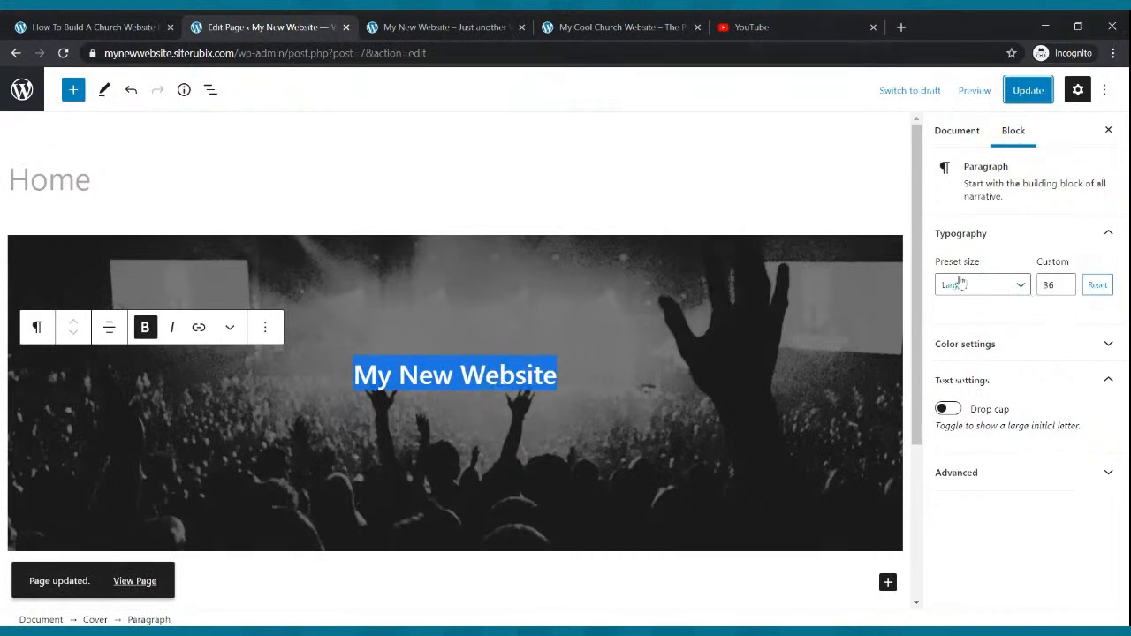
pyautogui.click(1022, 297)
pyautogui.click(971, 482)
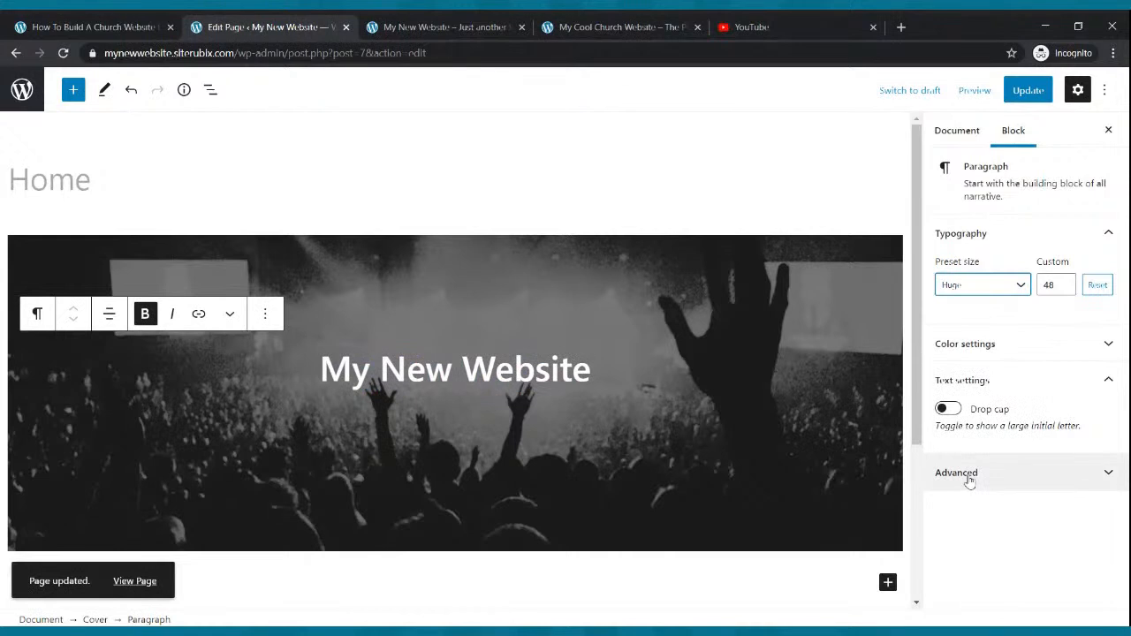
pyautogui.click(1066, 283)
pyautogui.click(1066, 283)
pyautogui.click(1066, 283)
pyautogui.click(1066, 282)
pyautogui.click(1066, 283)
pyautogui.click(1066, 283)
pyautogui.click(1066, 289)
pyautogui.click(1066, 289)
pyautogui.click(1066, 289)
pyautogui.click(1066, 289)
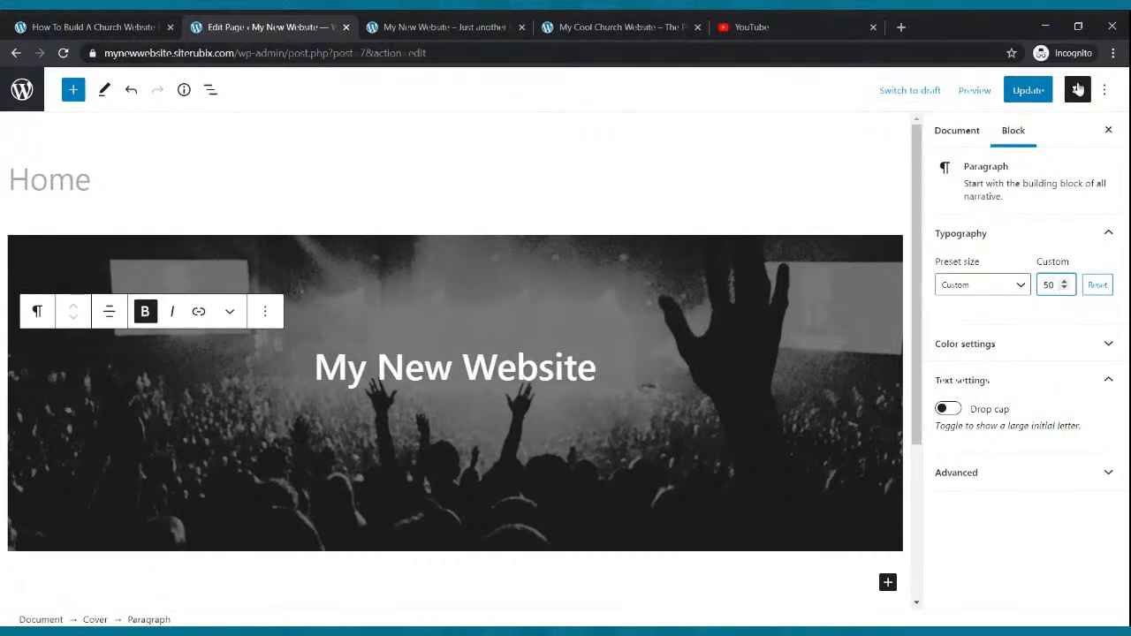
pyautogui.click(1028, 90)
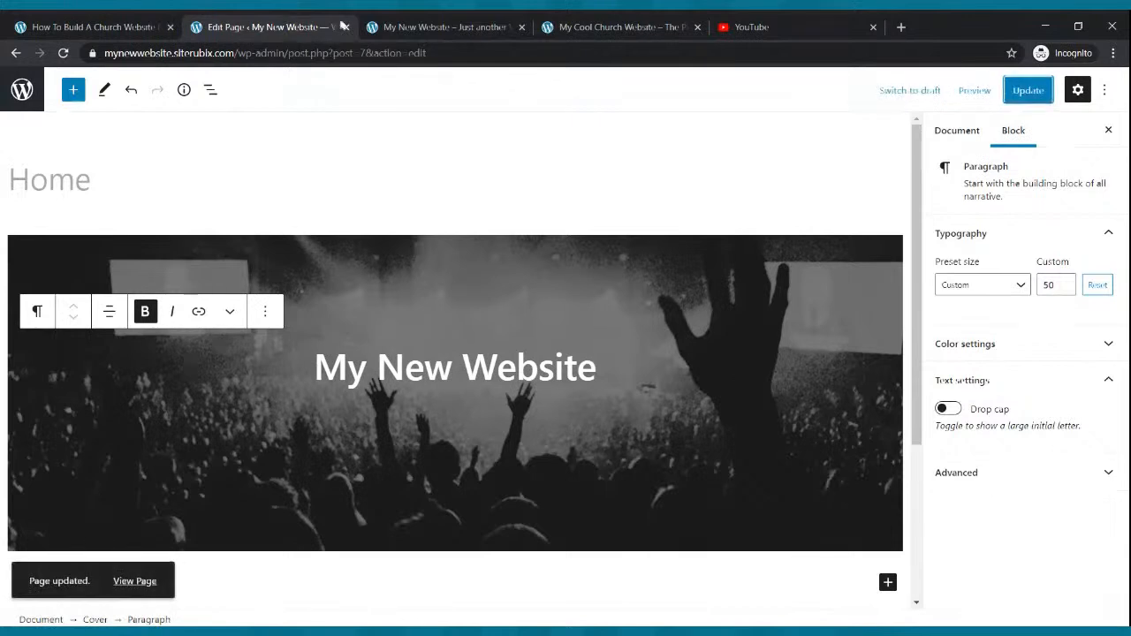
# Step: Reload the live homepage and compare its hero title with the My Cool Church example
pyautogui.click(380, 26)
pyautogui.click(63, 53)
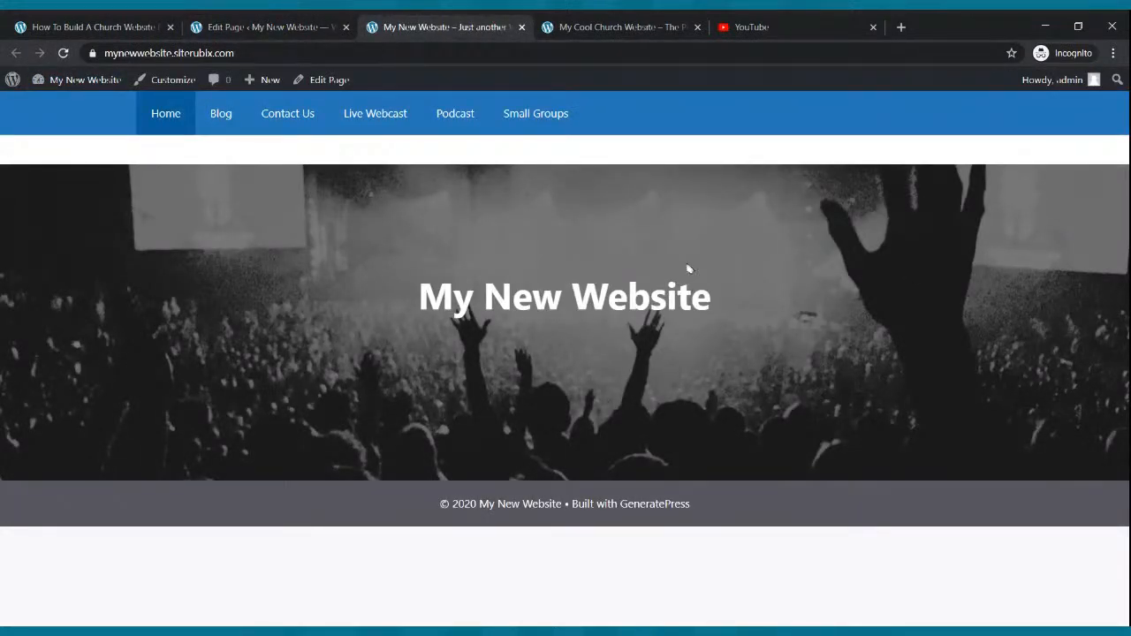
pyautogui.click(610, 27)
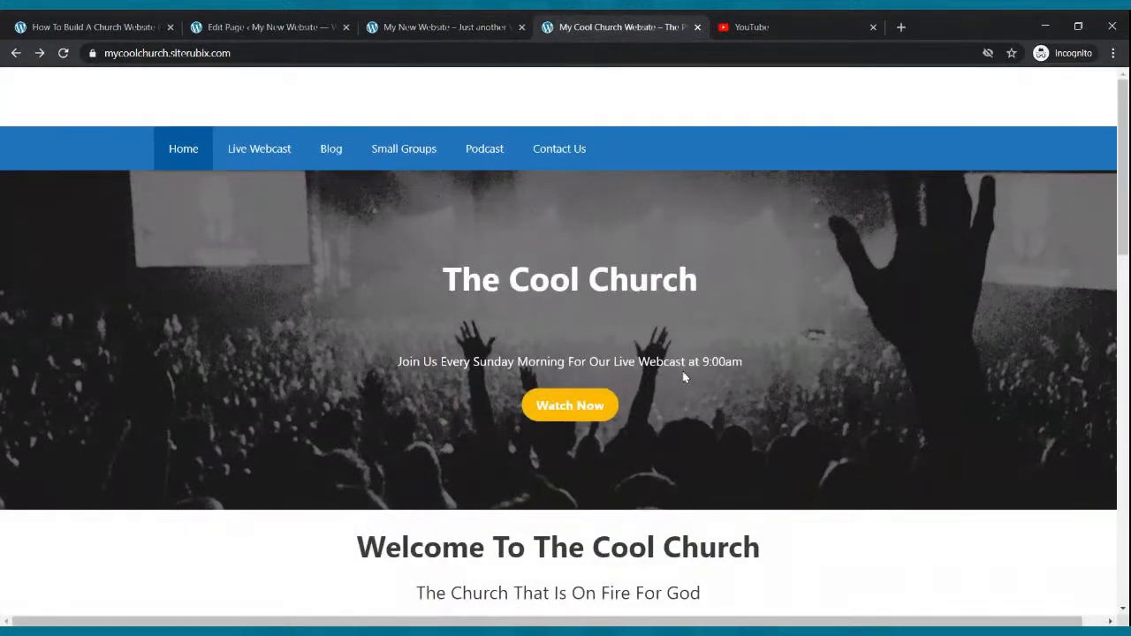
# Step: Add the paragraph "Join us every Sunday Morning at 9:00am for Our Live Webcast" below the Cover title in the page editor
pyautogui.click(292, 25)
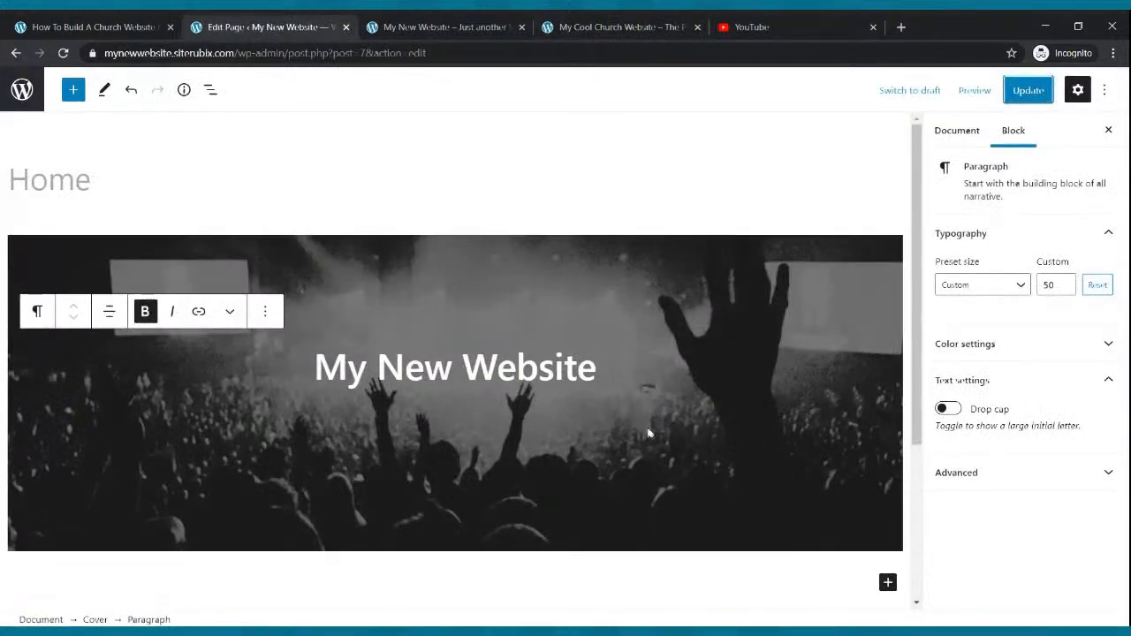
pyautogui.click(613, 374)
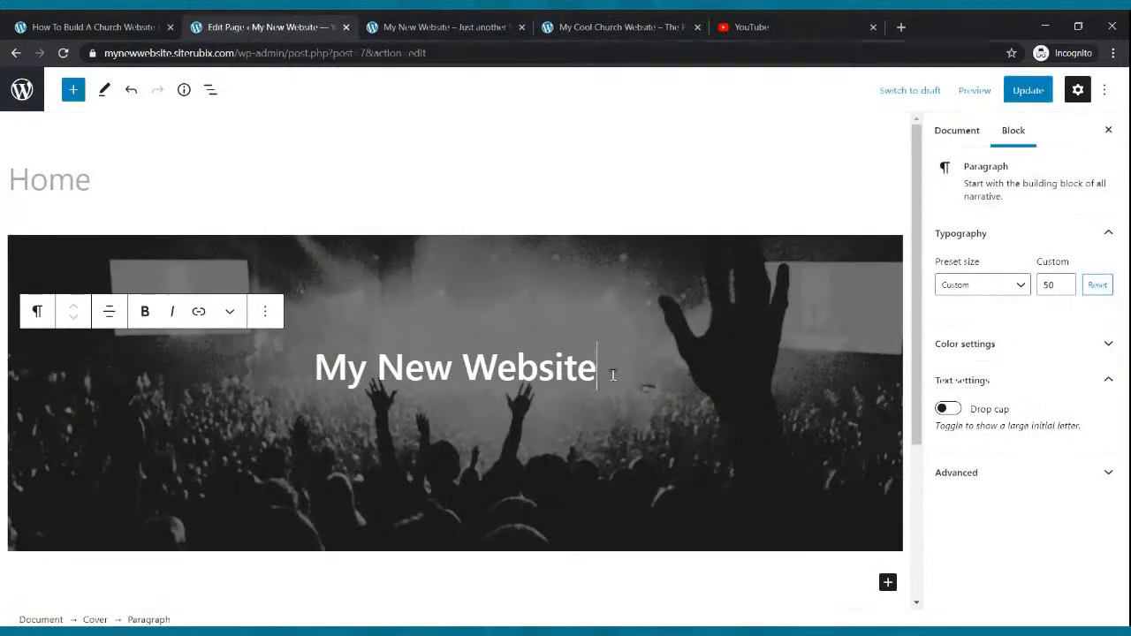
pyautogui.press('Return')
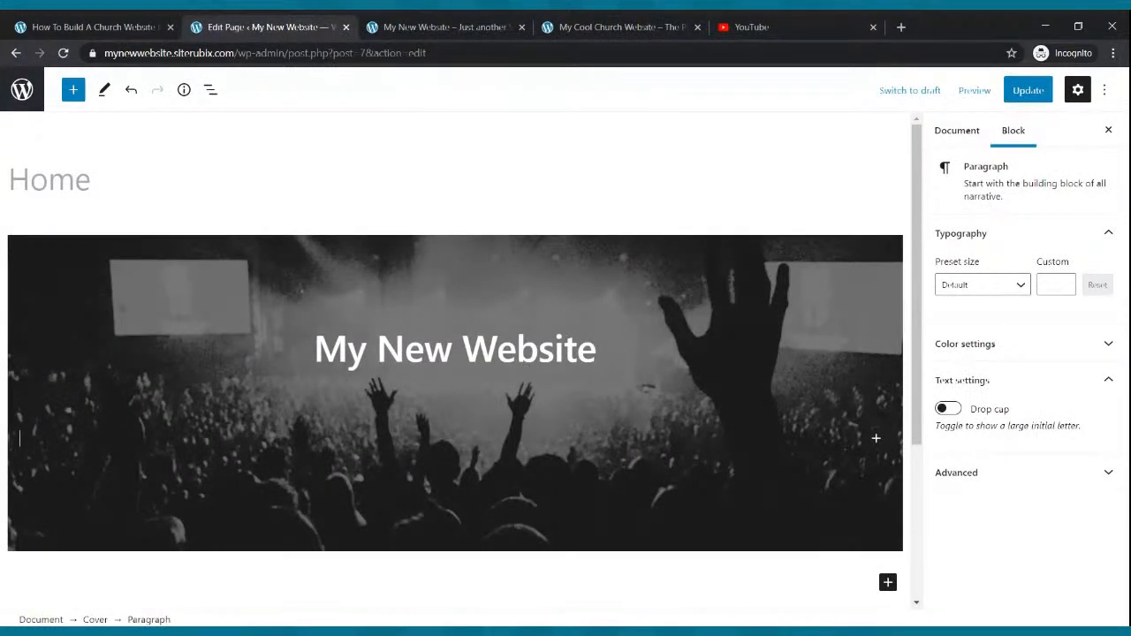
pyautogui.write('Join us every Sunday Morning for o')
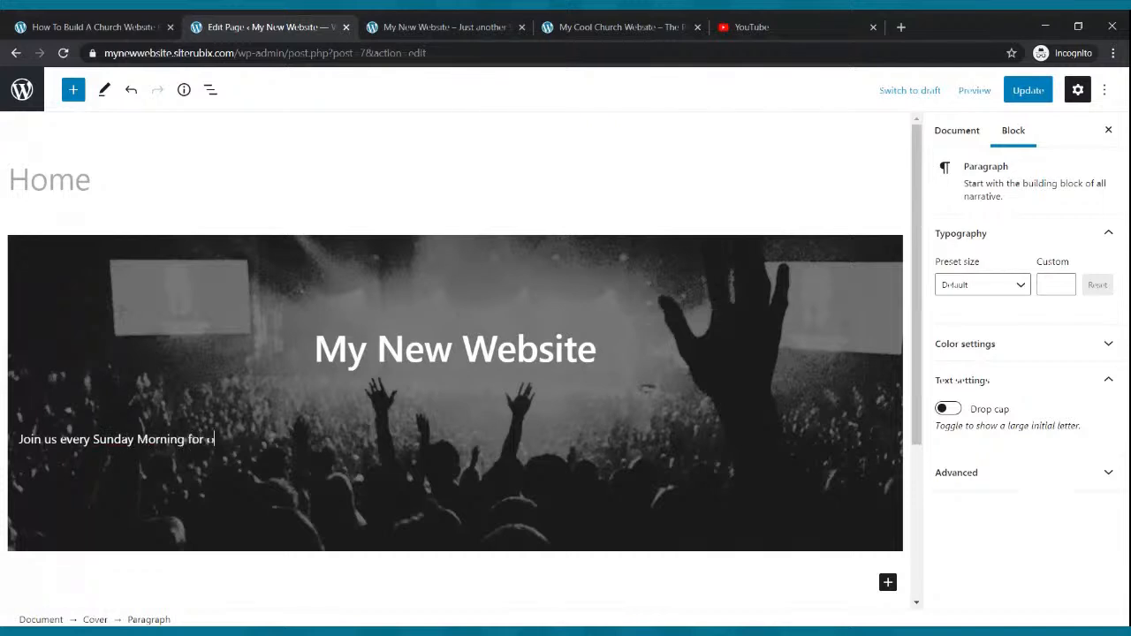
pyautogui.write('ur Live WEB')
pyautogui.press('BackSpace')
pyautogui.press('BackSpace')
pyautogui.write('e')
pyautogui.press('BackSpace')
pyautogui.press('BackSpace')
pyautogui.press('BackSpace')
pyautogui.press('BackSpace')
pyautogui.press('BackSpace')
pyautogui.press('BackSpace')
pyautogui.press('BackSpace')
pyautogui.press('BackSpace')
pyautogui.press('BackSpace')
pyautogui.press('BackSpace')
pyautogui.press('BackSpace')
pyautogui.write('at 9:00am for Ou')
pyautogui.write('r Live Website')
pyautogui.write('ast')
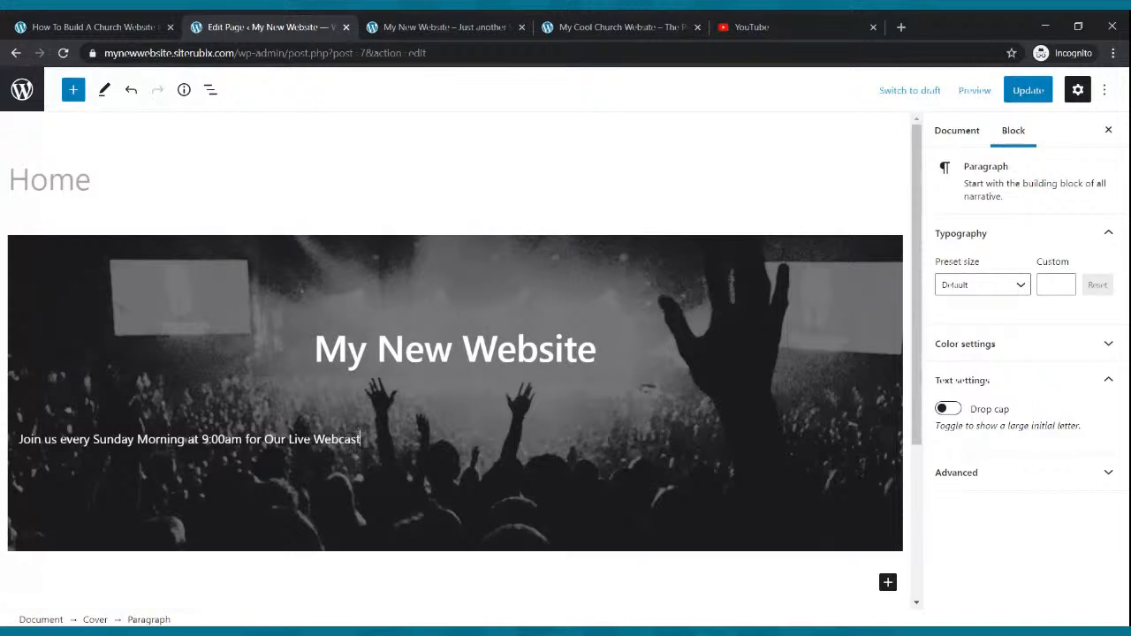
# Step: Center-align the webcast invitation paragraph in the Cover block
pyautogui.click(244, 439)
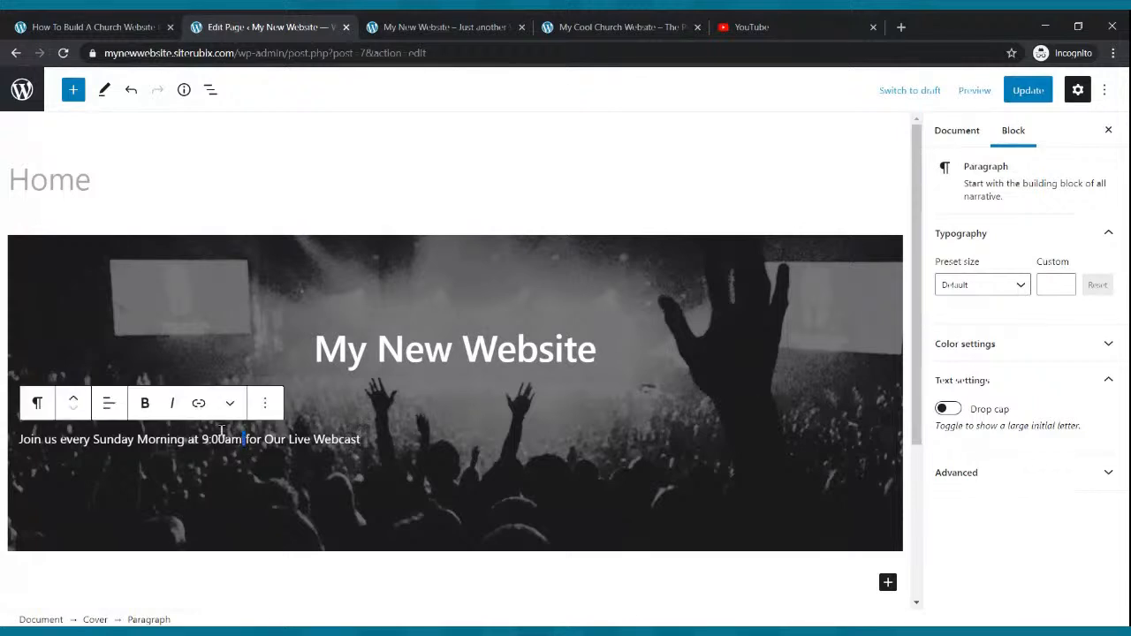
pyautogui.click(107, 404)
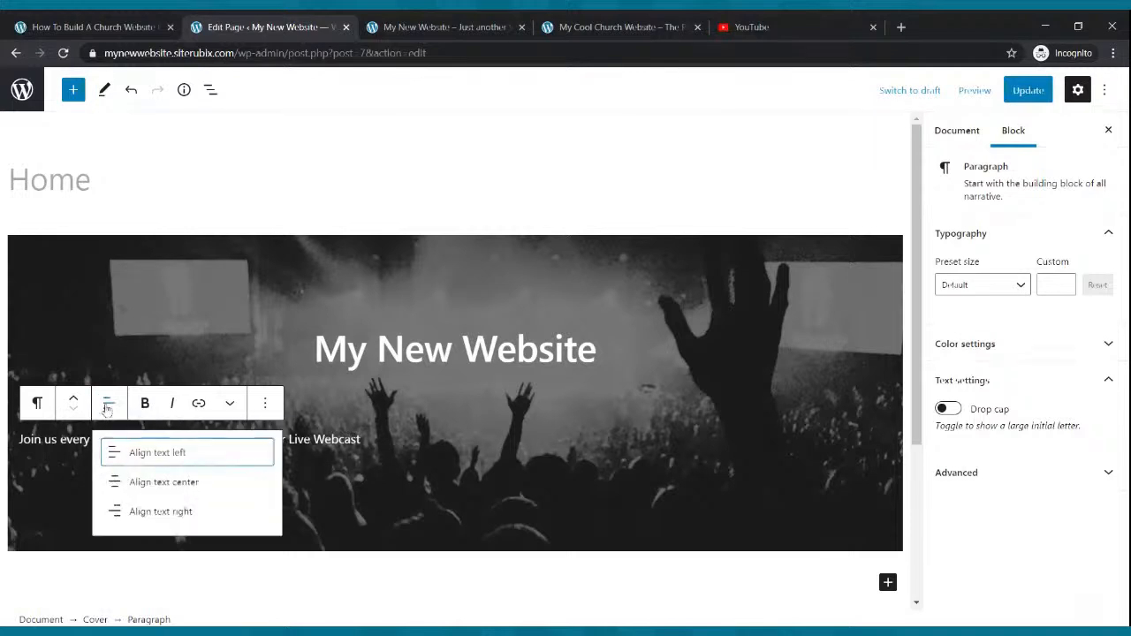
pyautogui.click(130, 485)
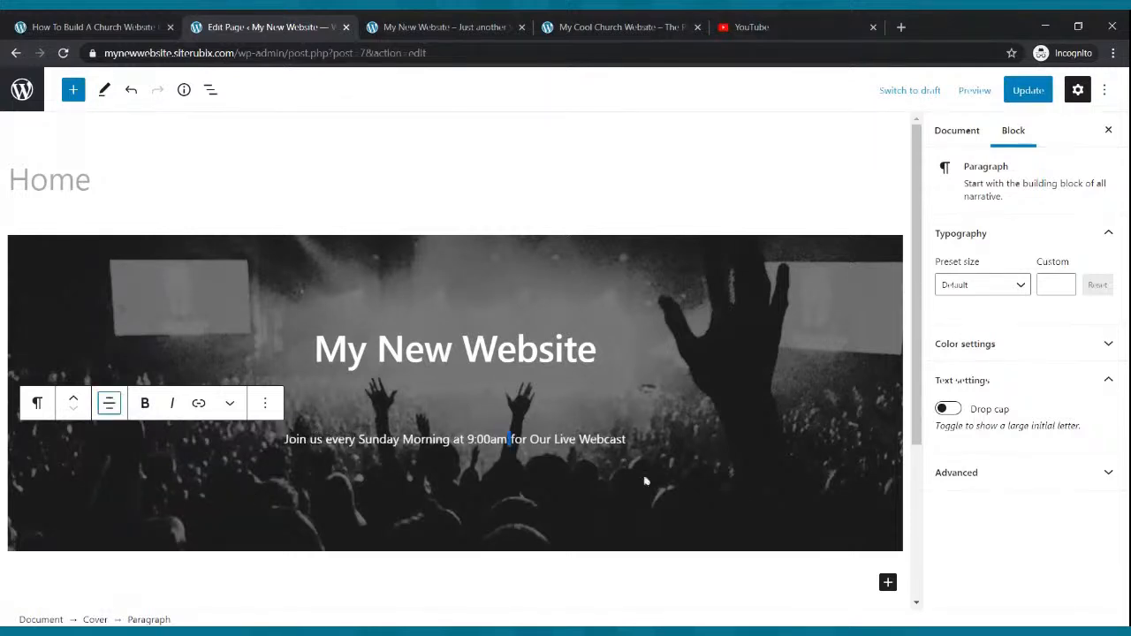
# Step: Set the webcast invitation paragraph's font size to a custom value of 24 and update the Home page
pyautogui.click(623, 462)
pyautogui.moveTo(629, 439); pyautogui.dragTo(279, 439)
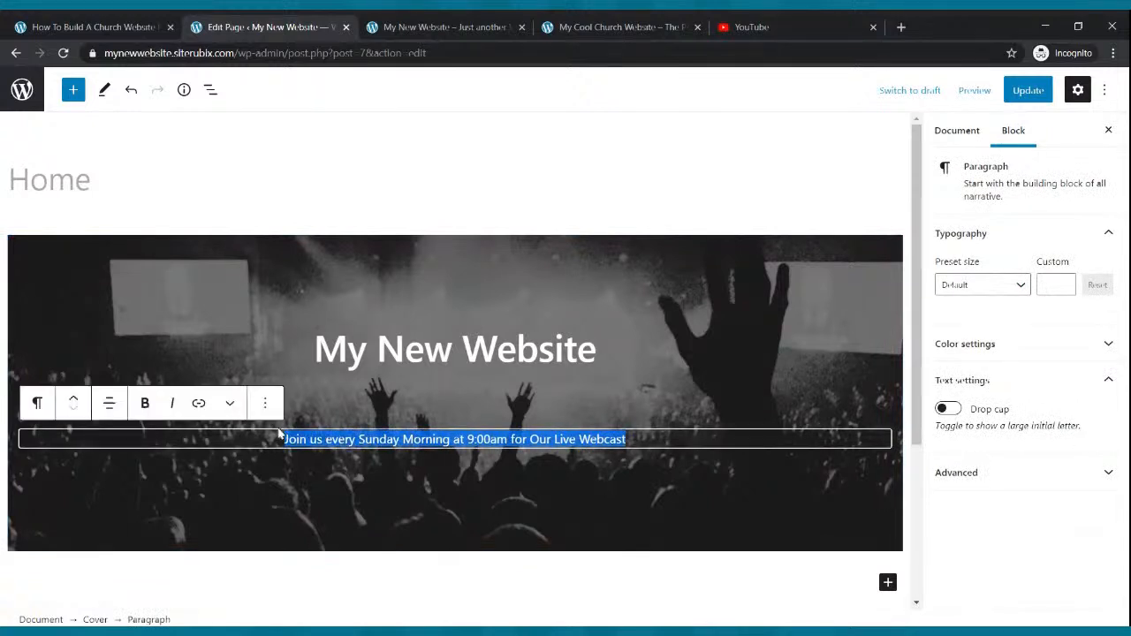
pyautogui.click(1018, 287)
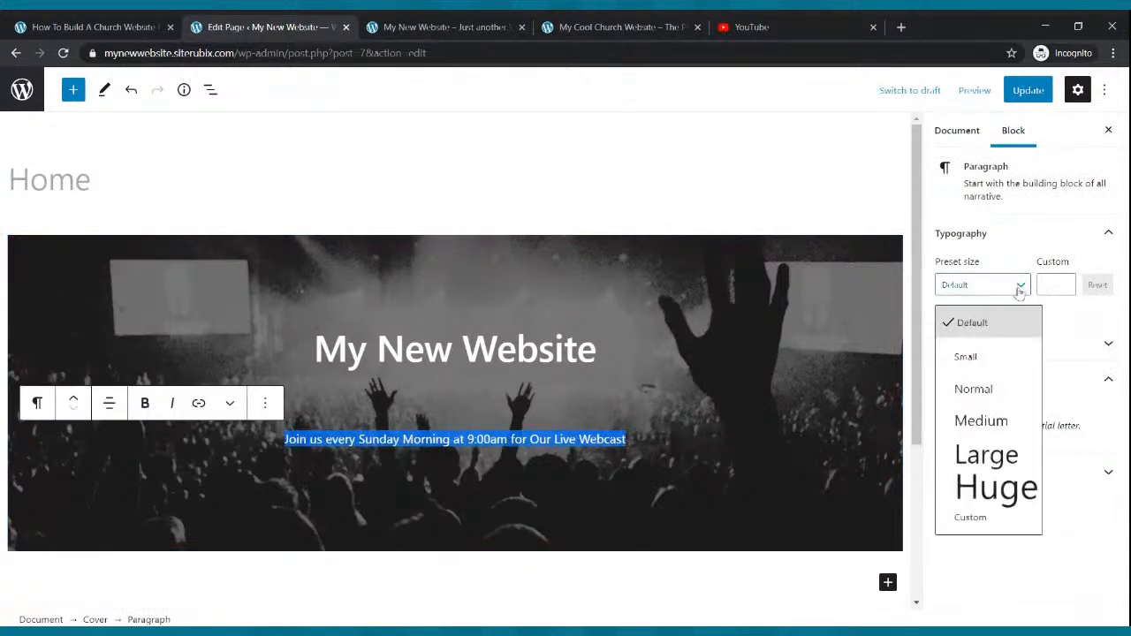
pyautogui.click(995, 420)
pyautogui.click(1065, 282)
pyautogui.click(1065, 282)
pyautogui.click(1065, 282)
pyautogui.click(1065, 282)
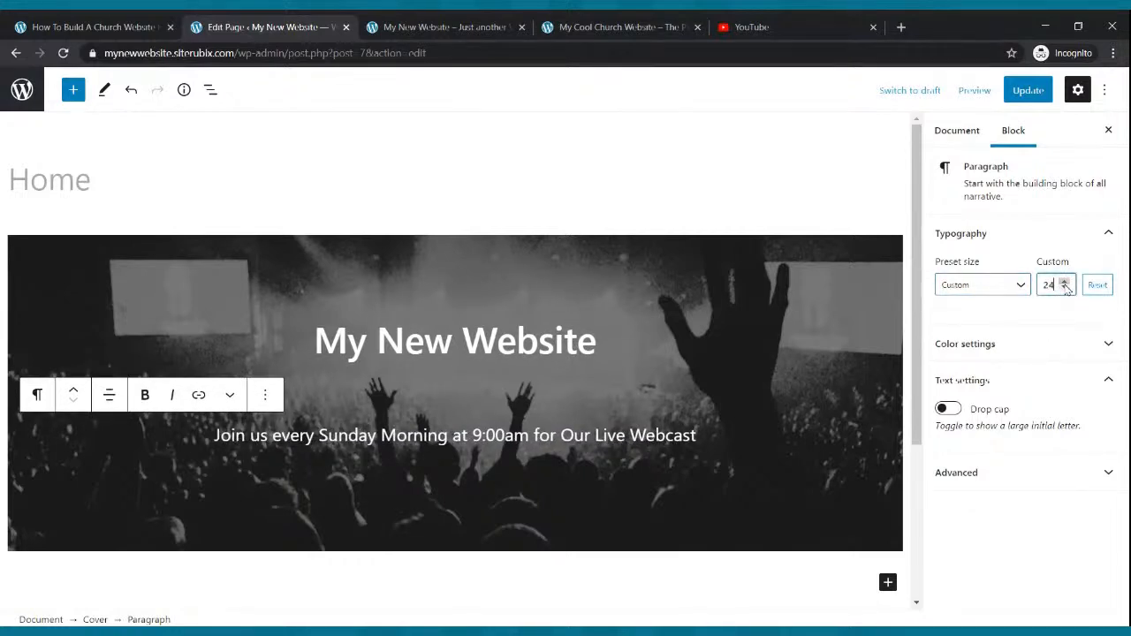
pyautogui.click(767, 316)
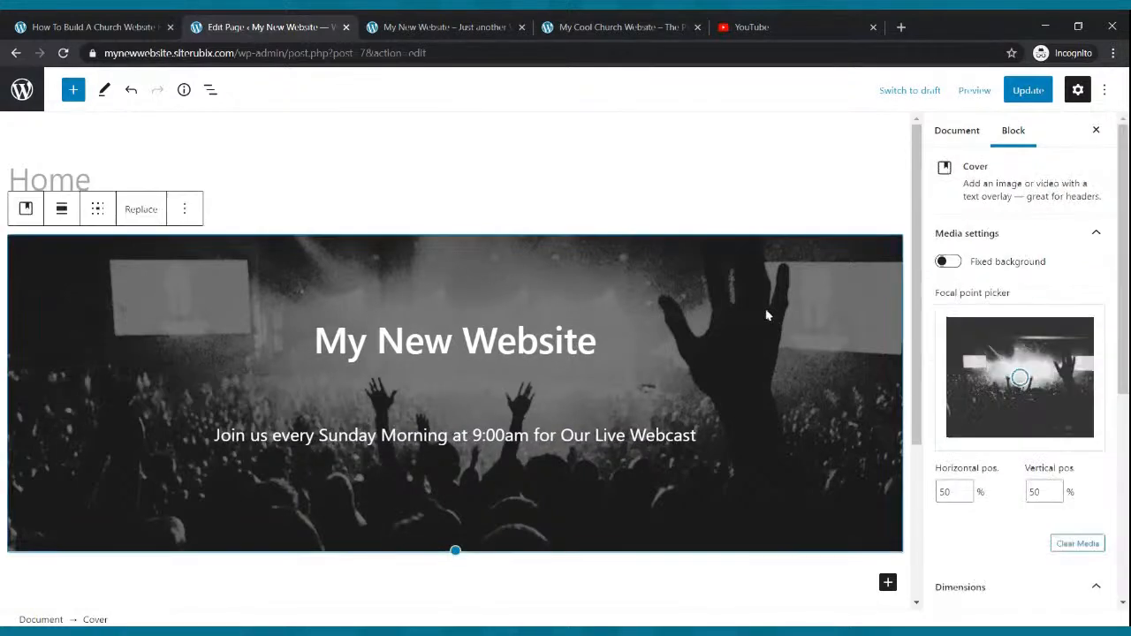
pyautogui.click(1028, 90)
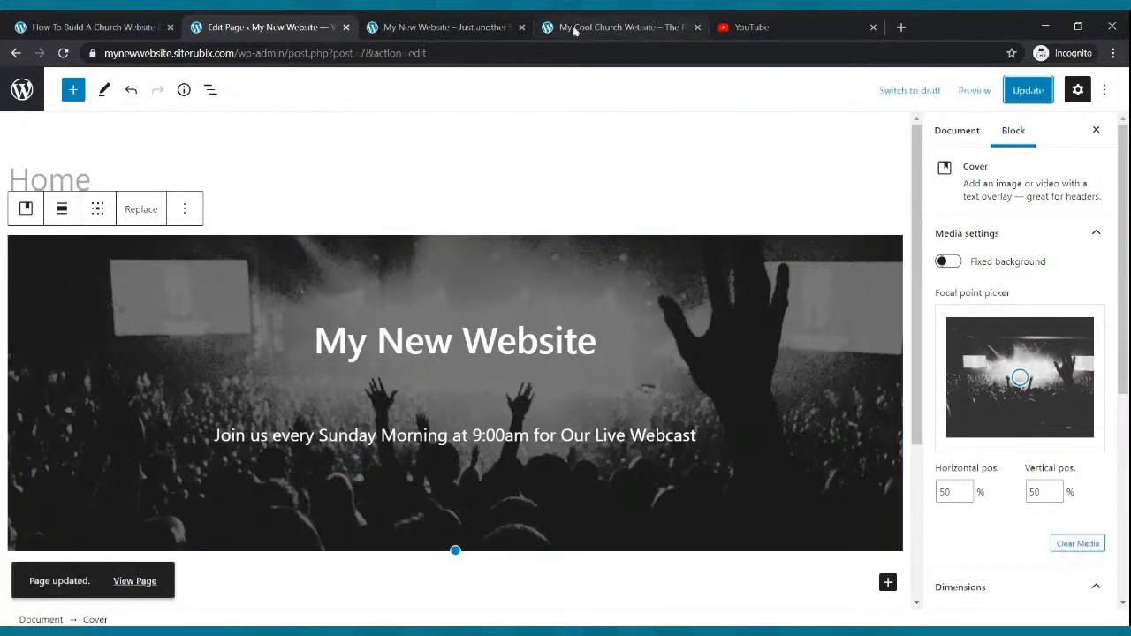
# Step: Reload the live homepage and compare its title and invitation text with the My Cool Church hero section
pyautogui.click(504, 26)
pyautogui.click(63, 53)
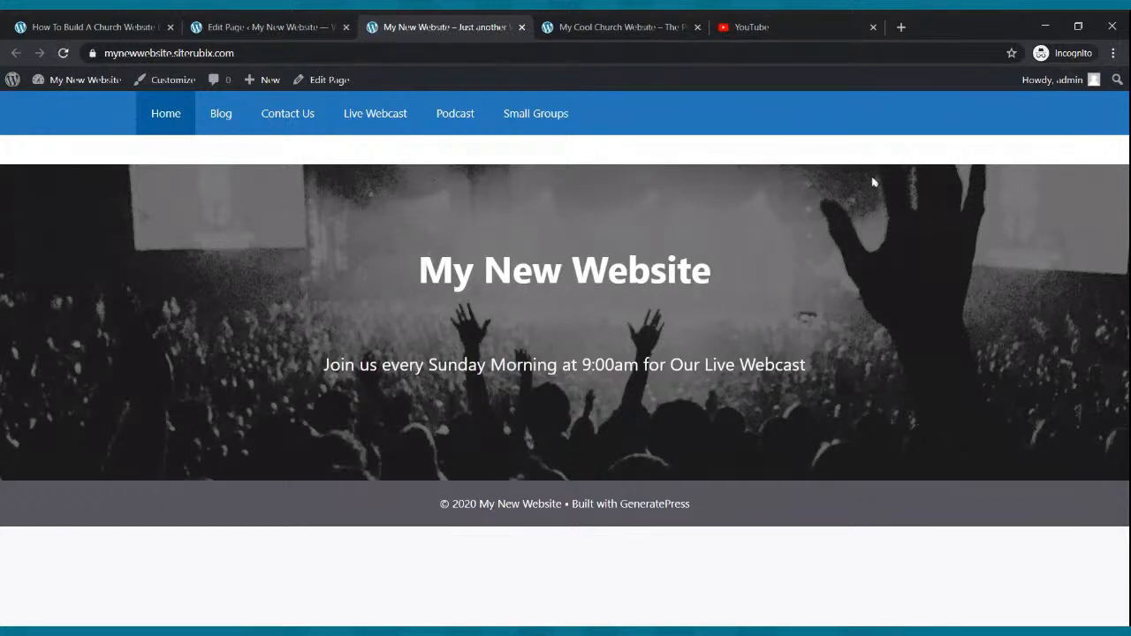
pyautogui.click(637, 26)
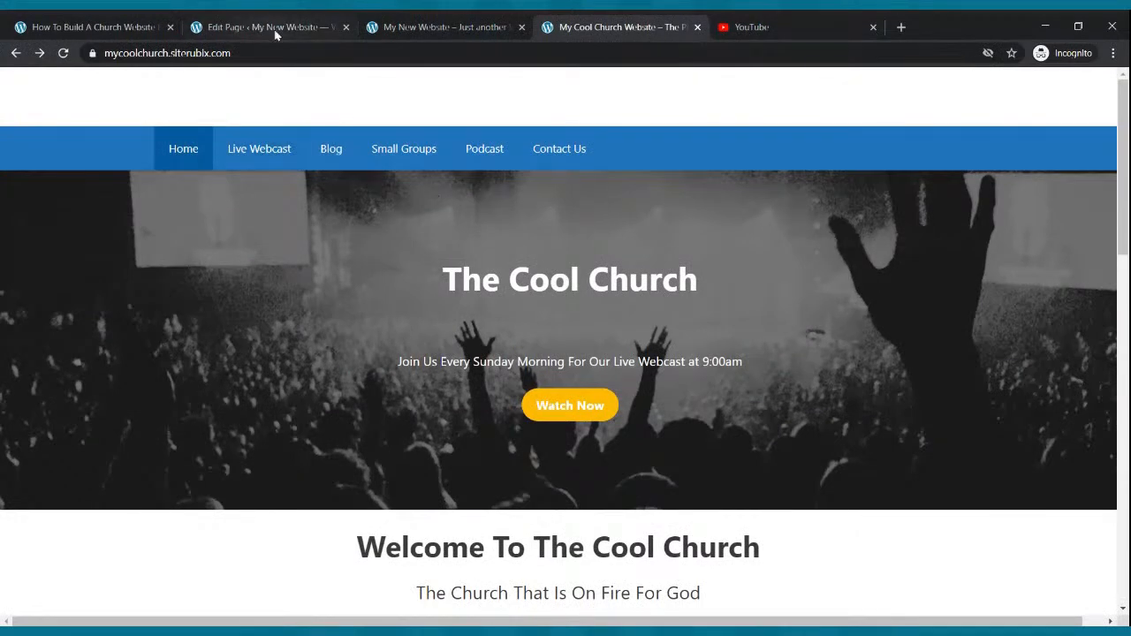
# Step: Insert a Buttons block below the invitation text in the Cover block and label its button "Watch Live Now"
pyautogui.click(322, 27)
pyautogui.click(712, 433)
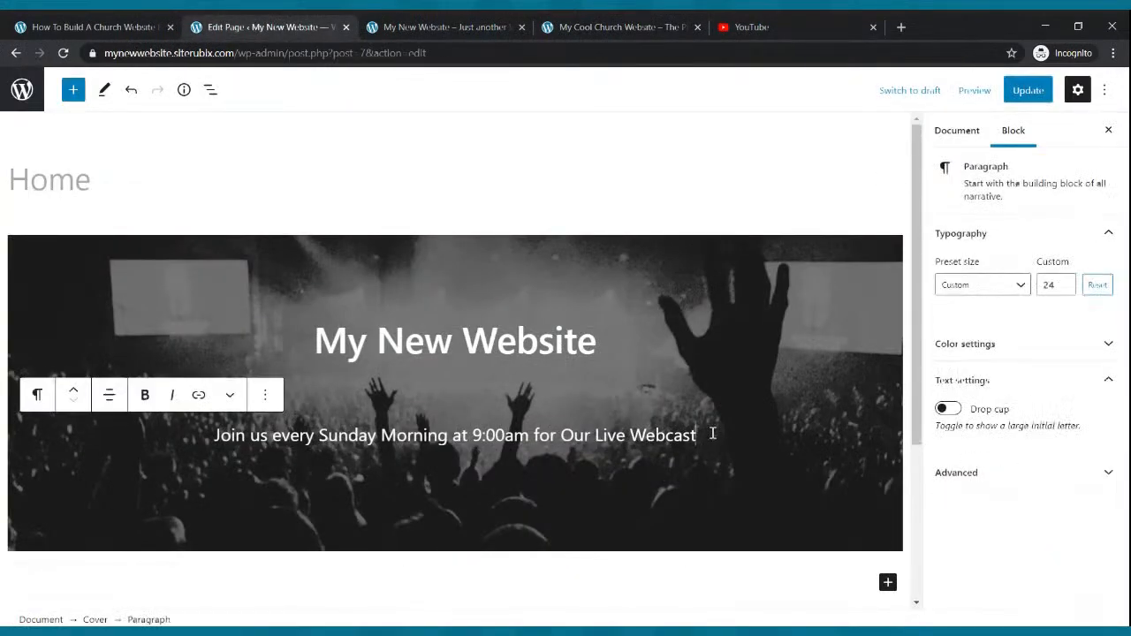
pyautogui.press('Return')
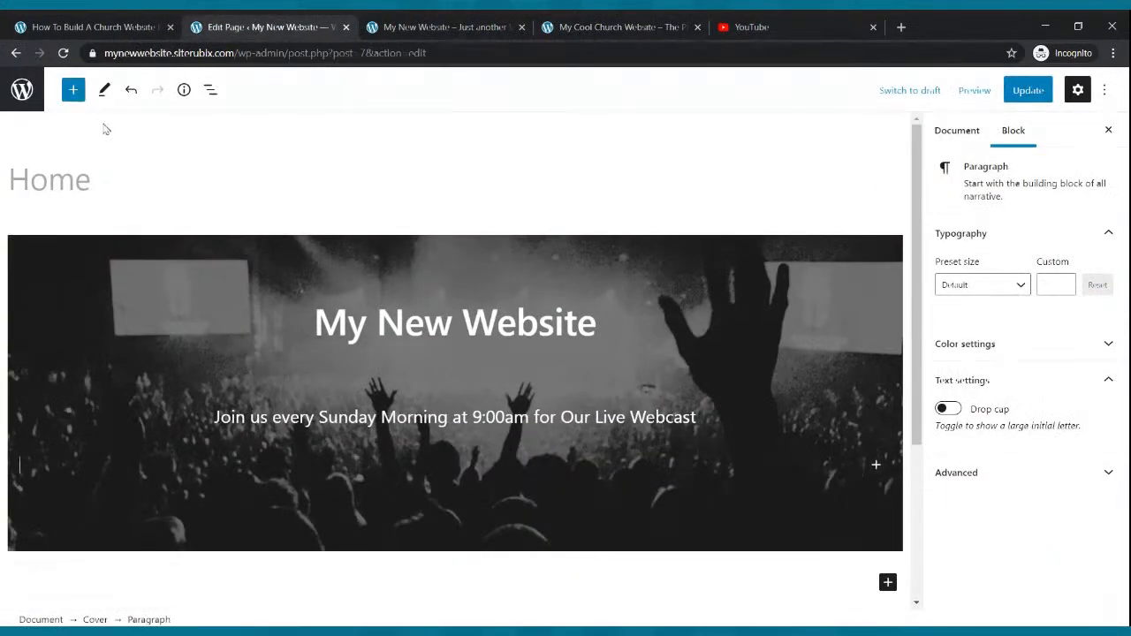
pyautogui.click(73, 91)
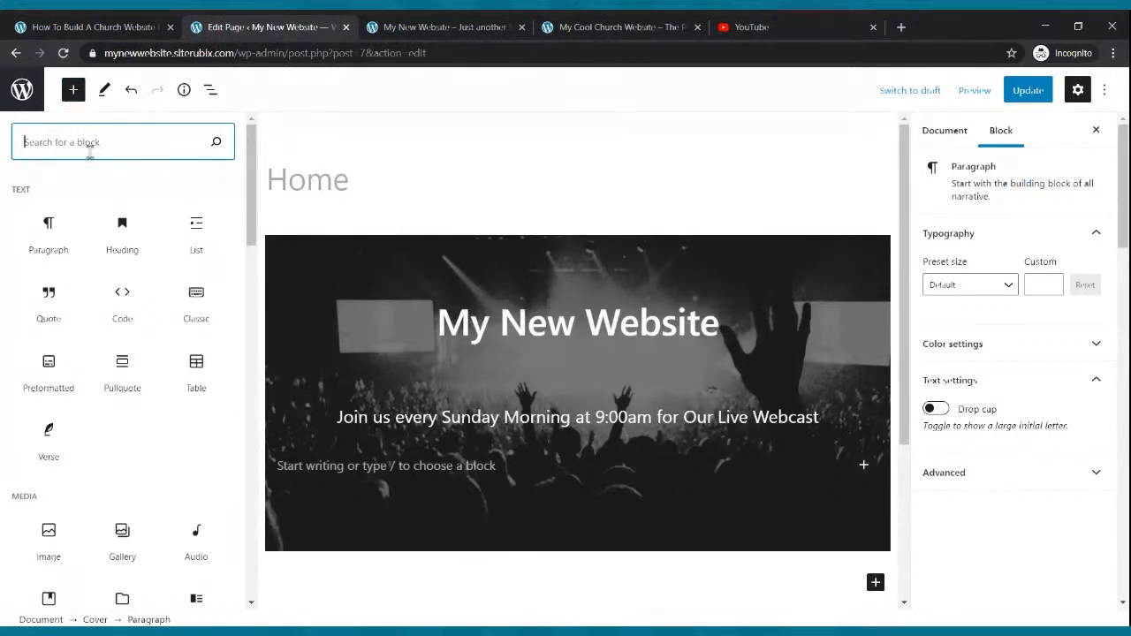
pyautogui.write('bu')
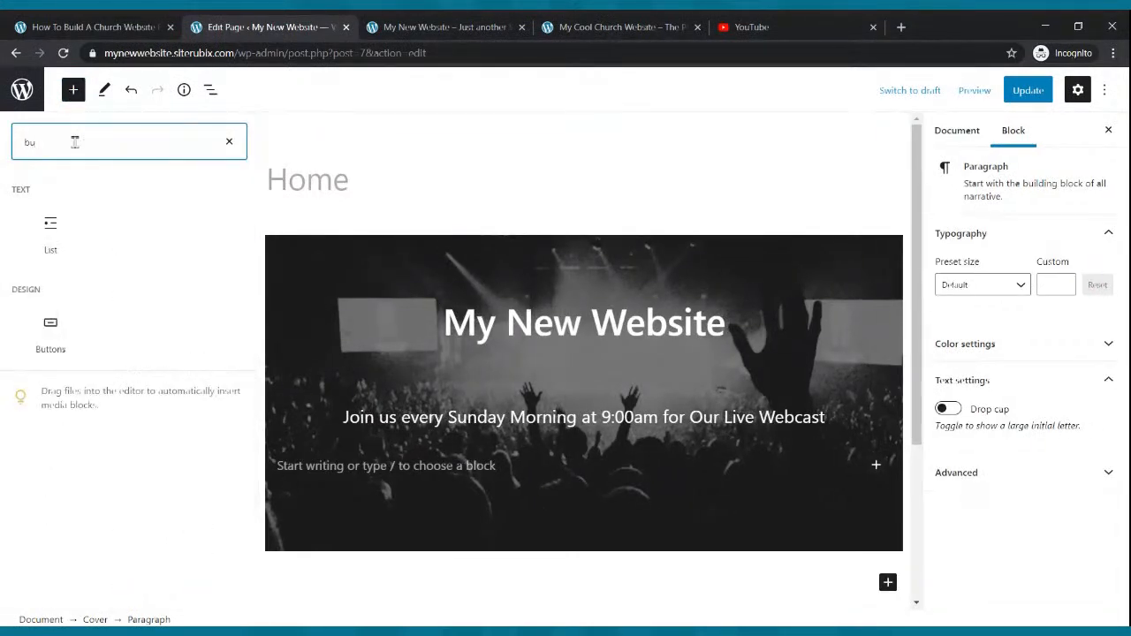
pyautogui.write('tton')
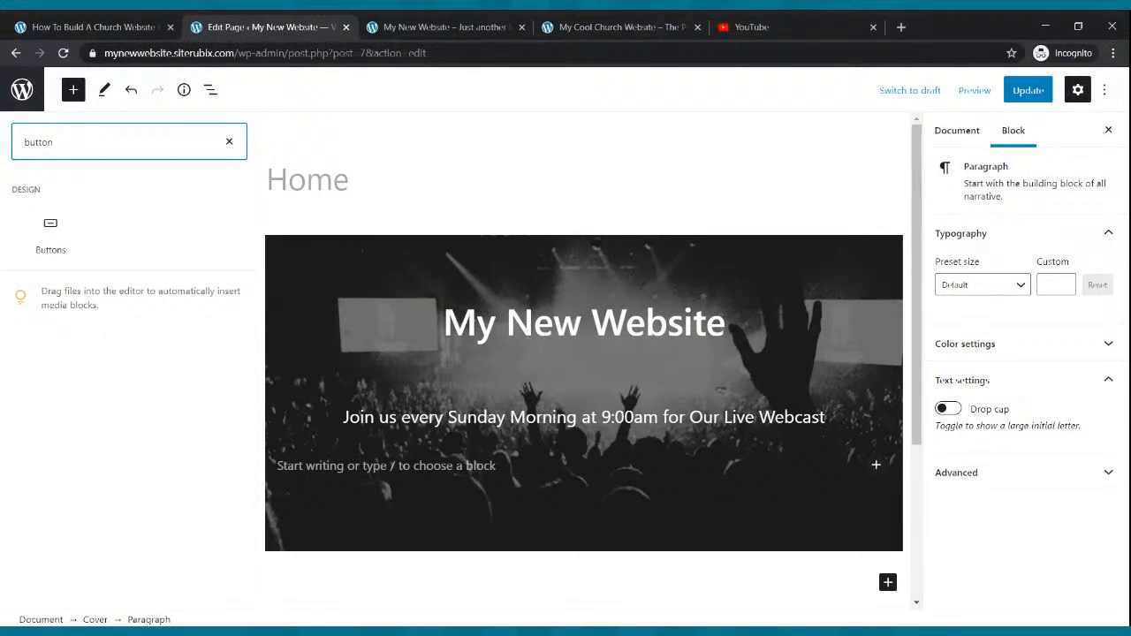
pyautogui.click(50, 232)
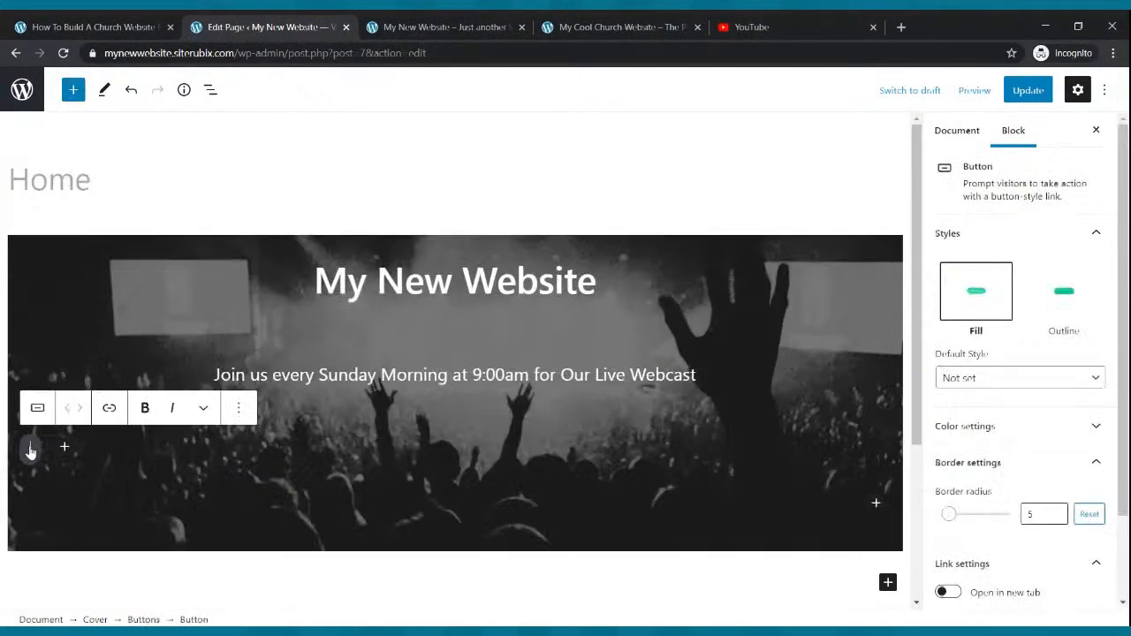
pyautogui.write('W')
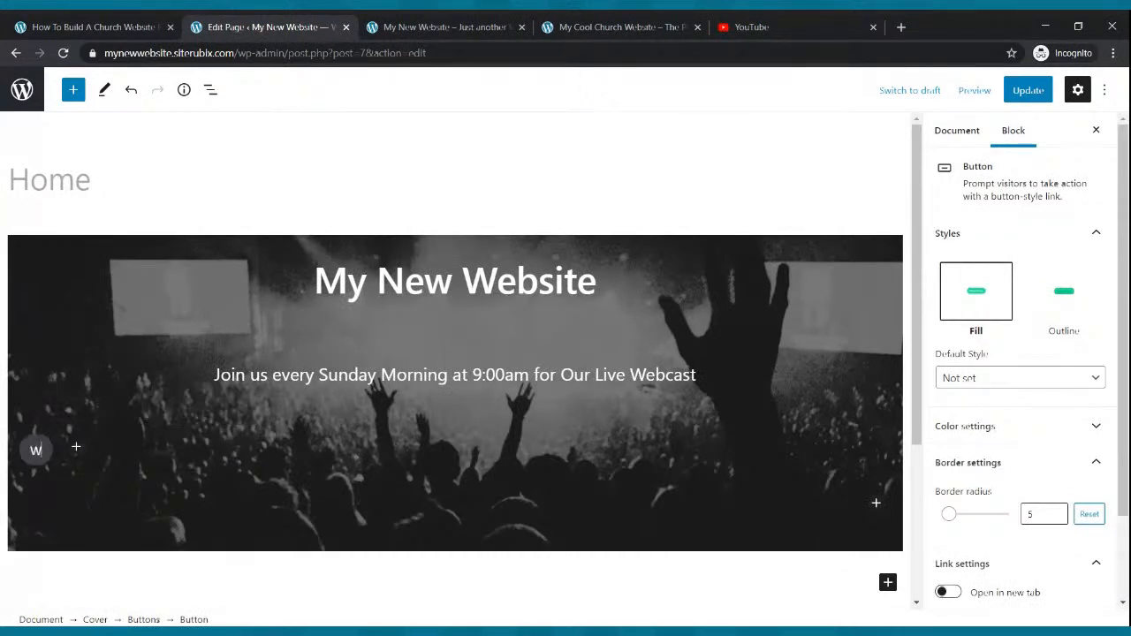
pyautogui.write('atch Lie')
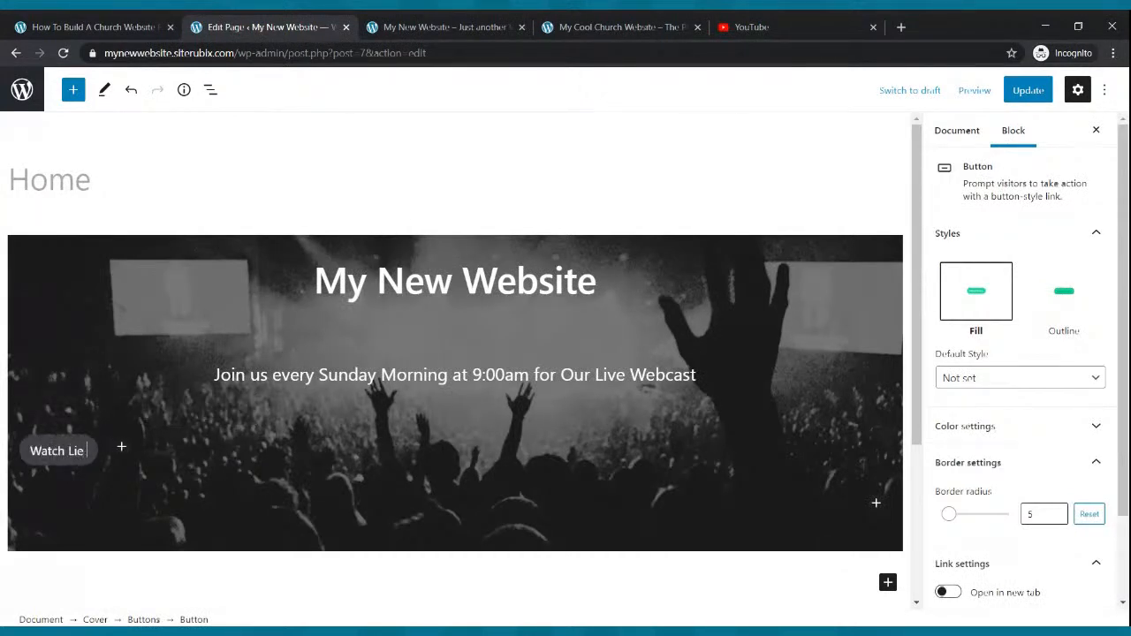
pyautogui.press('BackSpace')
pyautogui.write('ve Now')
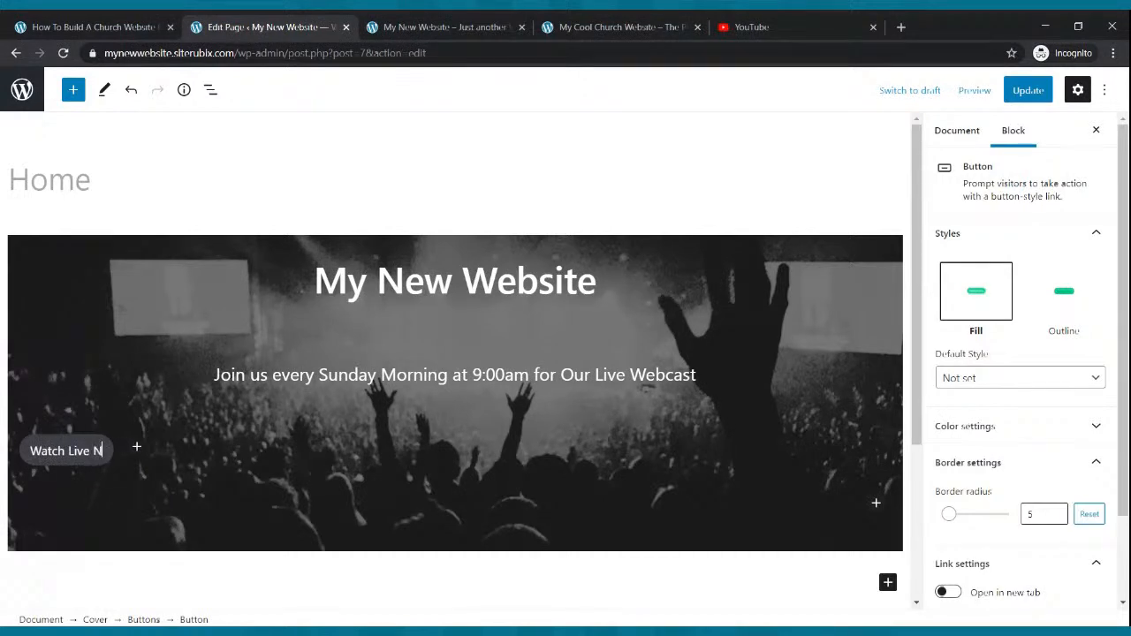
# Step: Center-align the Buttons block within the Cover and update the Home page
pyautogui.click(142, 466)
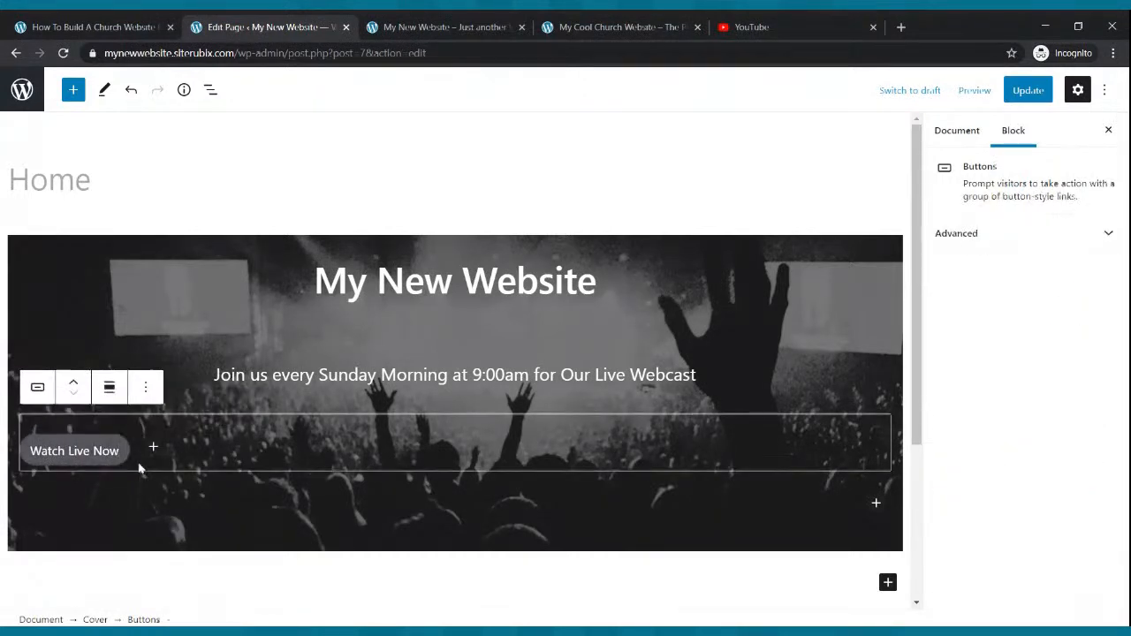
pyautogui.click(109, 387)
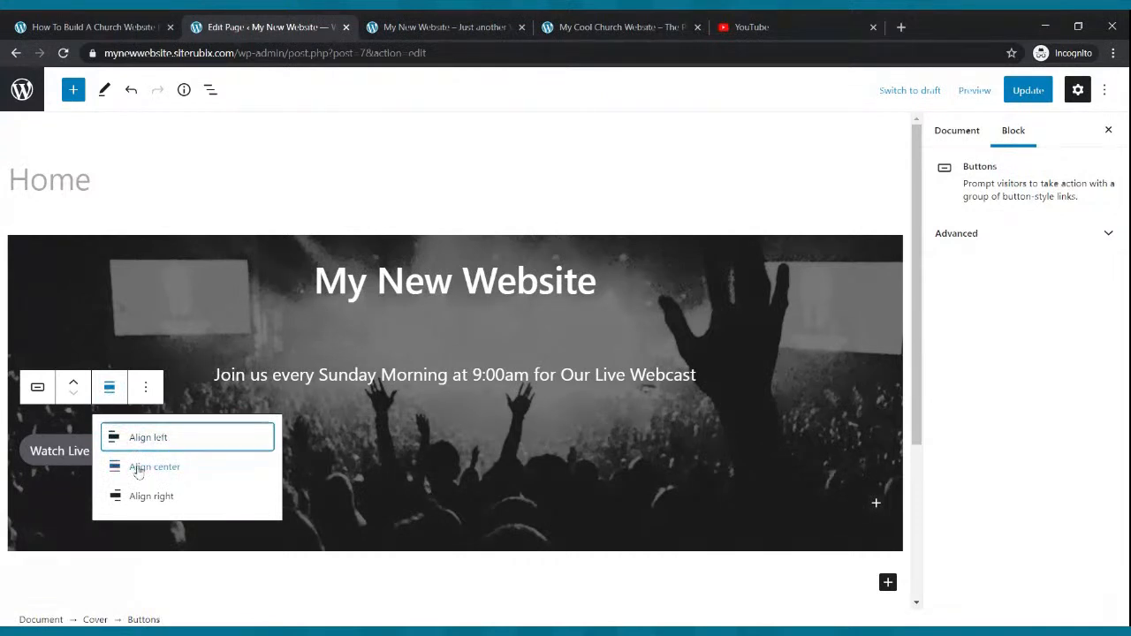
pyautogui.click(138, 470)
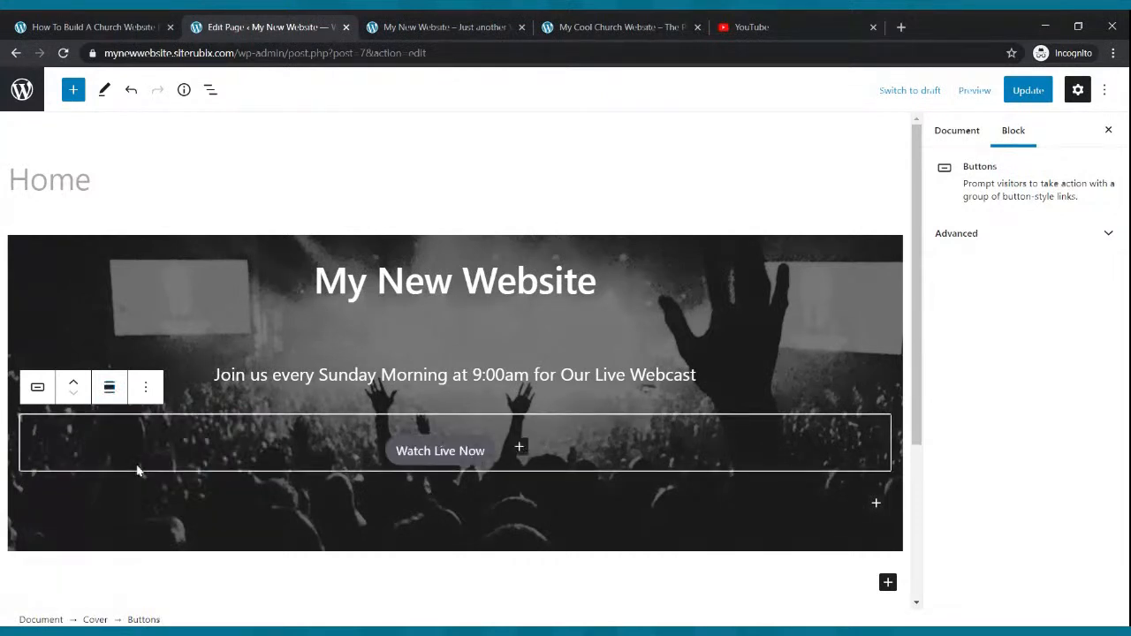
pyautogui.click(1016, 92)
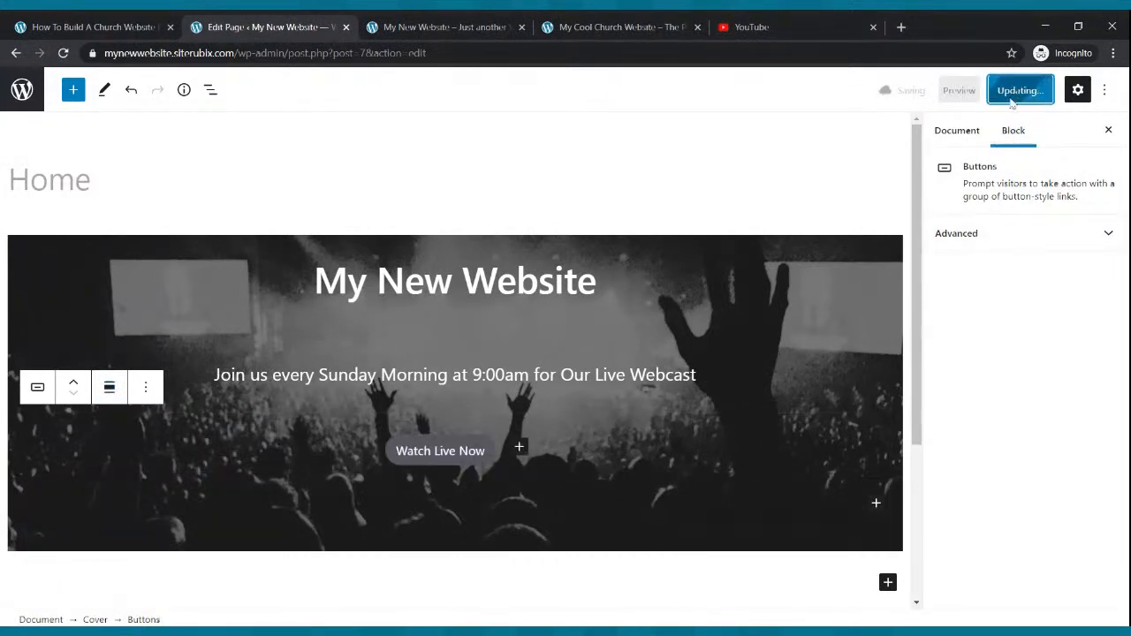
# Step: Give the "Watch Live Now" button white text and a solid amber-yellow background, and update the Home page
pyautogui.click(404, 466)
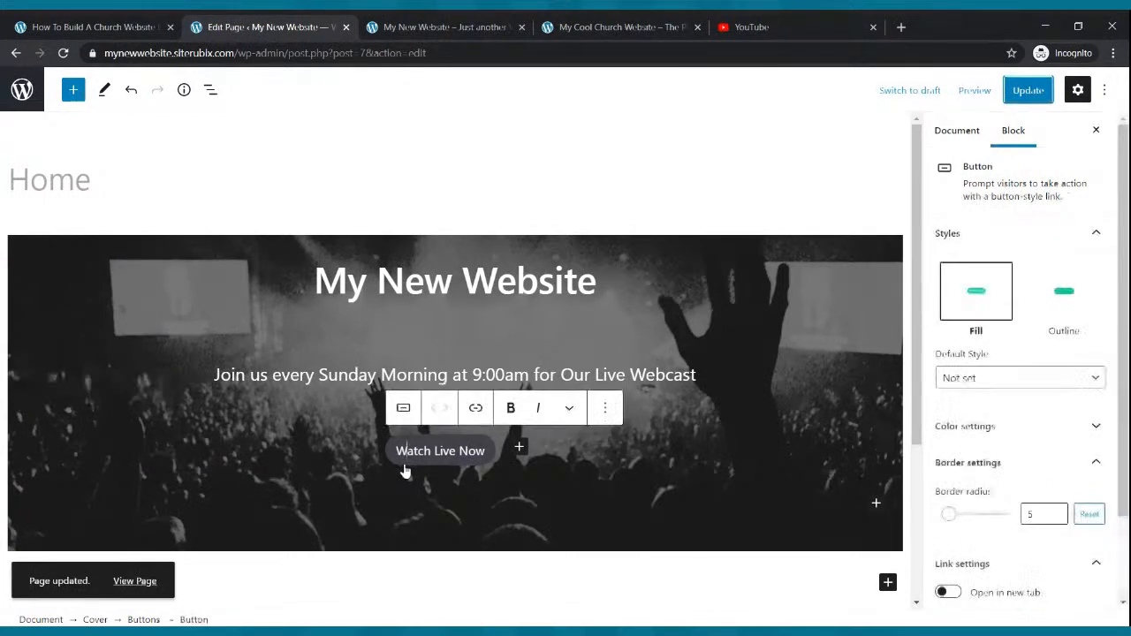
pyautogui.click(972, 426)
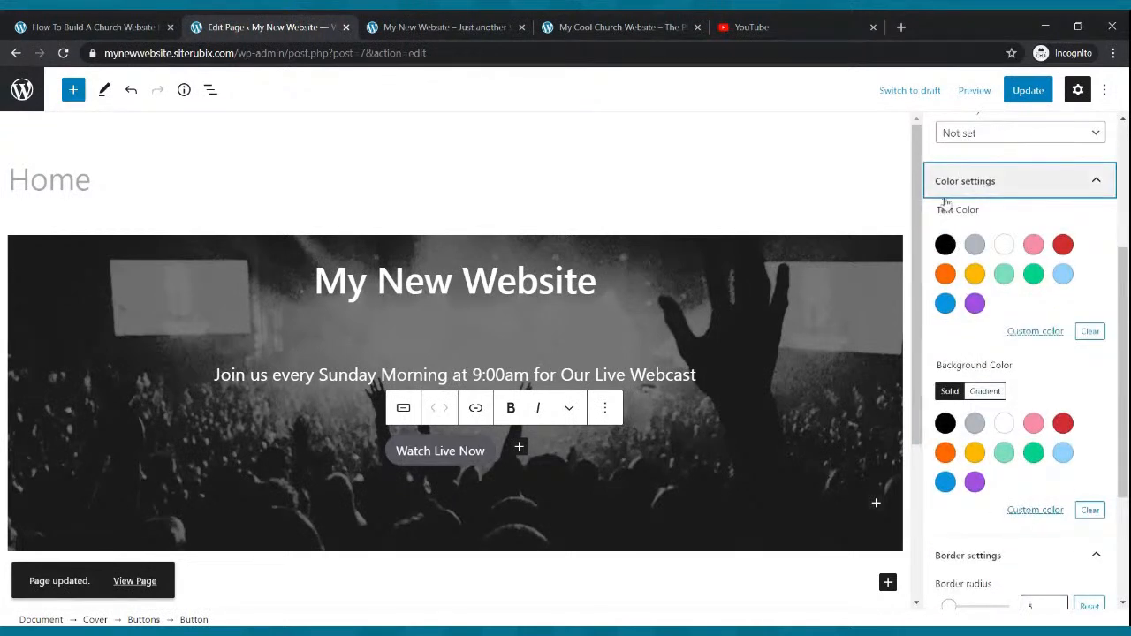
pyautogui.click(1005, 247)
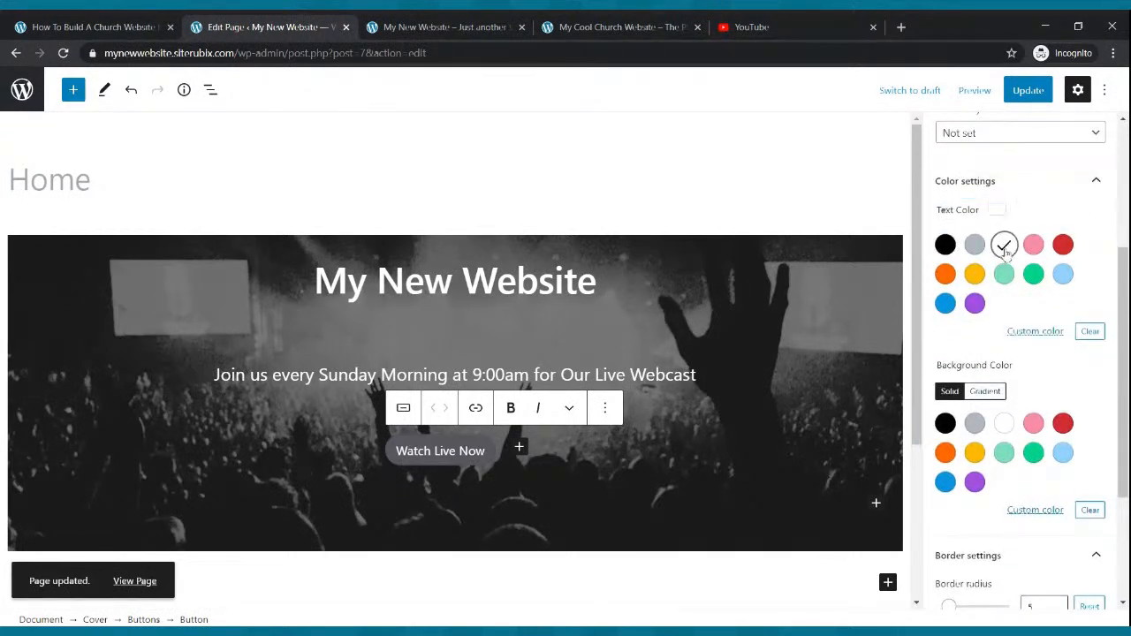
pyautogui.click(975, 453)
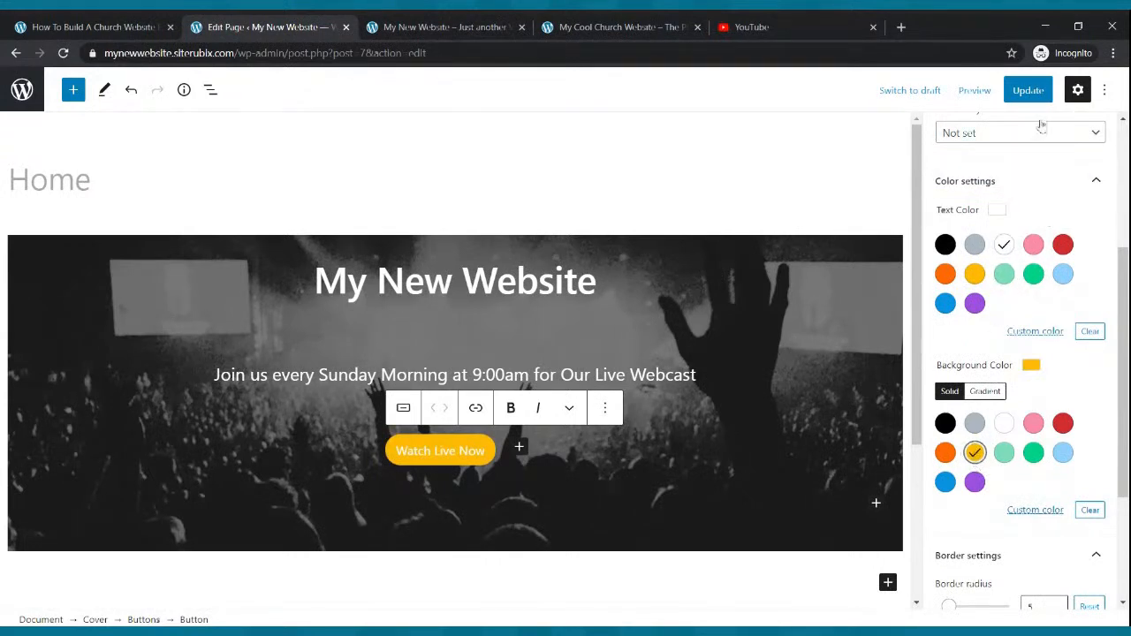
pyautogui.click(1030, 95)
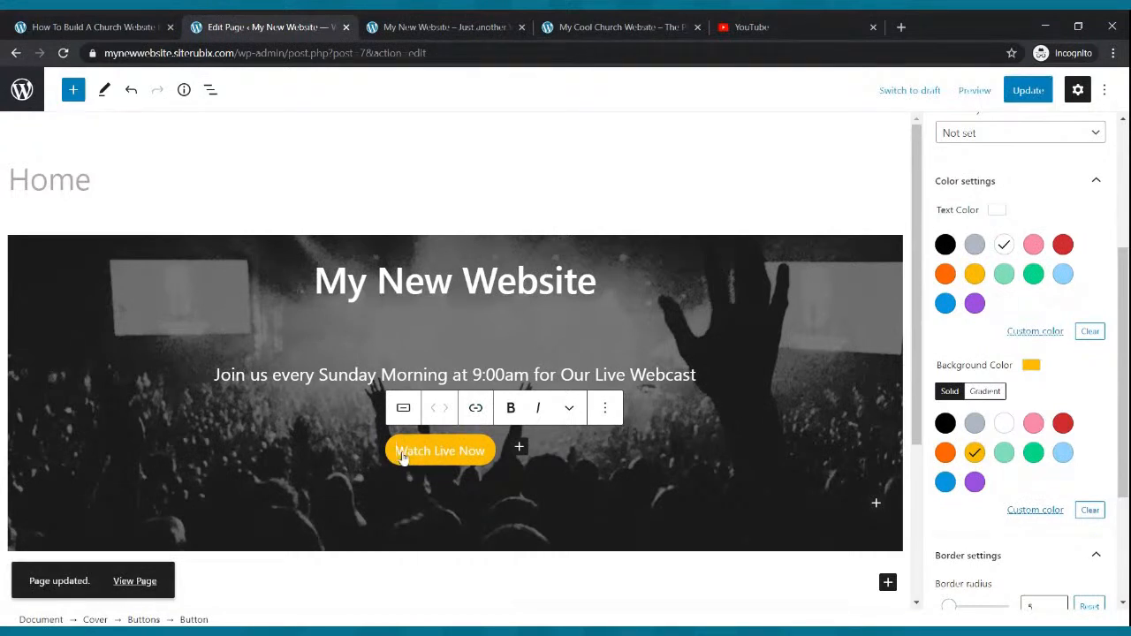
# Step: Make the "Watch Live Now" button label bold and update the Home page
pyautogui.moveTo(400, 454); pyautogui.dragTo(487, 454)
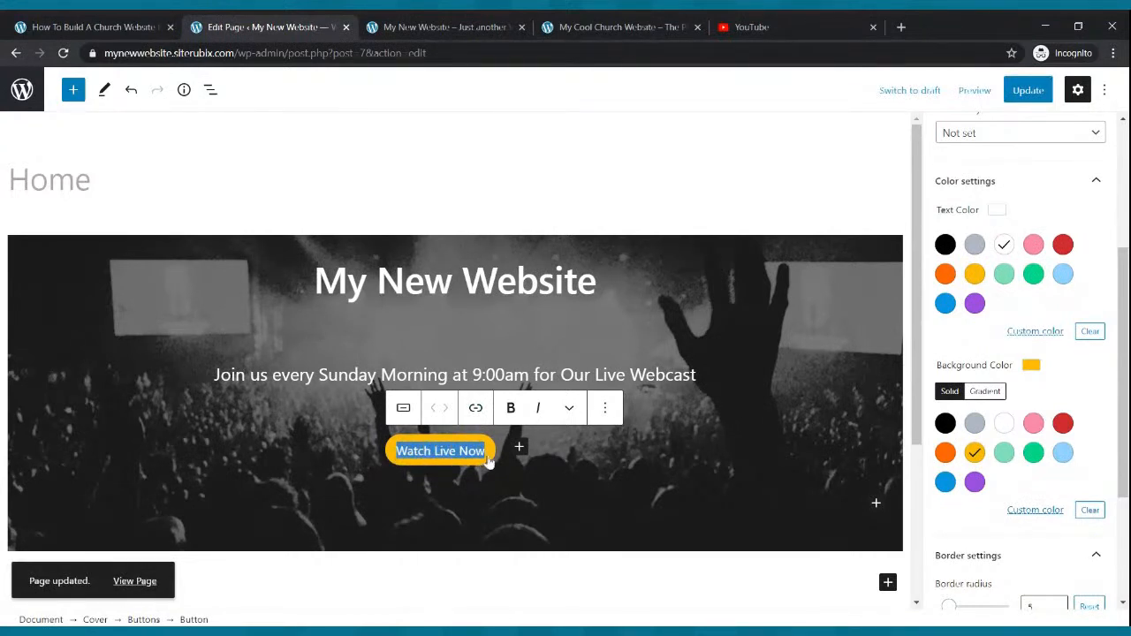
pyautogui.click(510, 408)
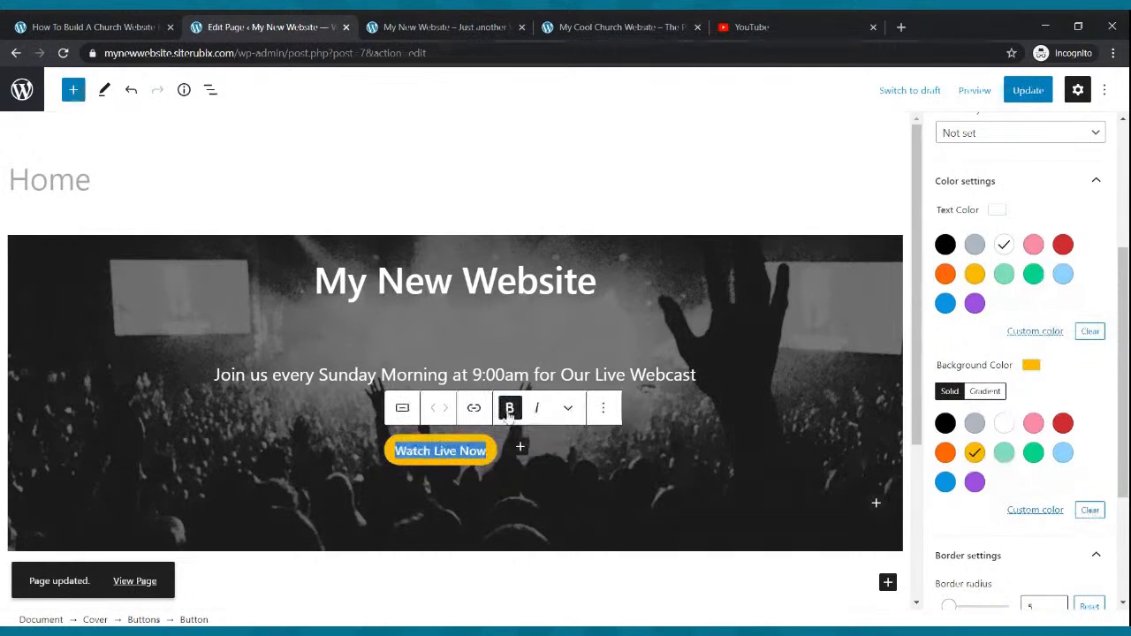
pyautogui.click(1028, 90)
pyautogui.scroll(3, 1060, 179)
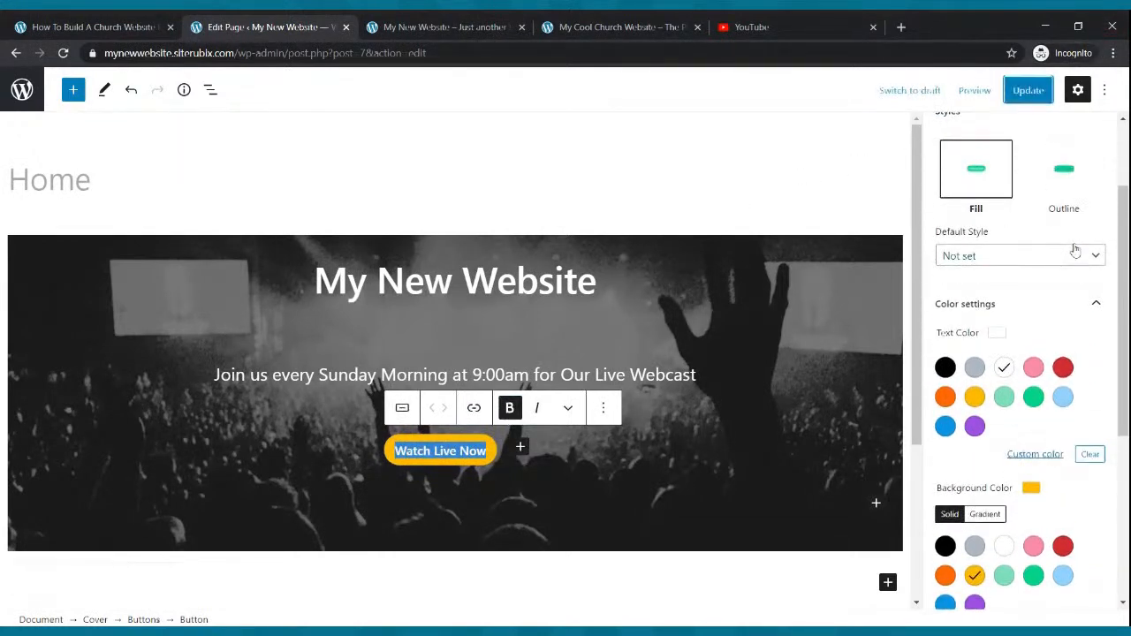
# Step: Reload the live homepage and examine the My Cool Church homepage for the section that follows its hero
pyautogui.click(451, 26)
pyautogui.click(64, 52)
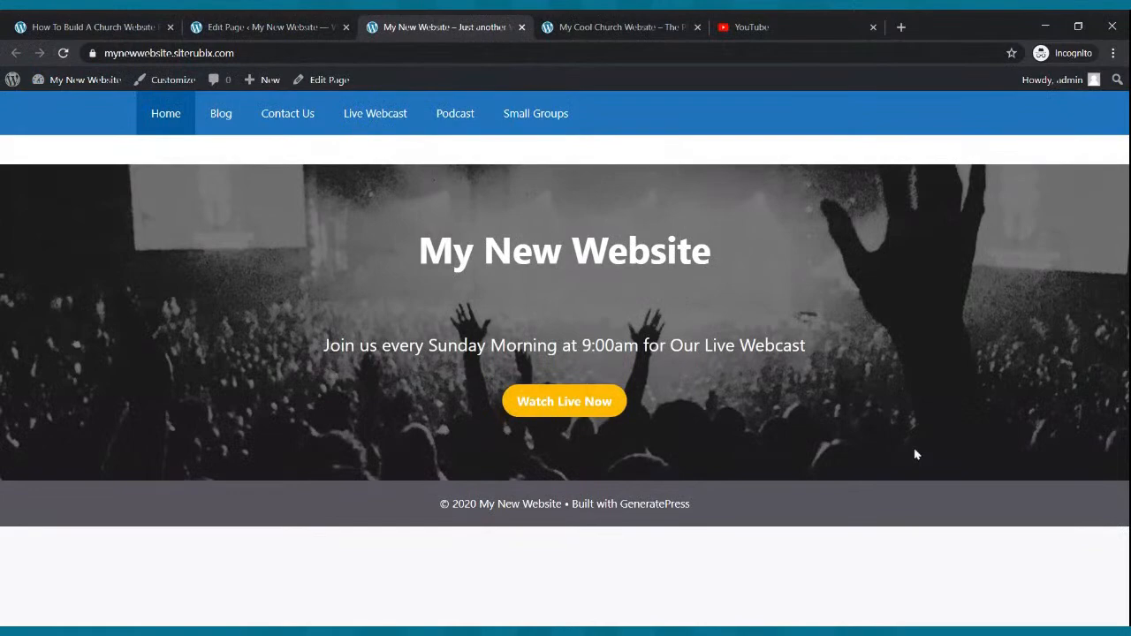
pyautogui.click(599, 27)
pyautogui.scroll(-5, 610, 214)
pyautogui.scroll(5, 610, 210)
pyautogui.scroll(-2, 682, 182)
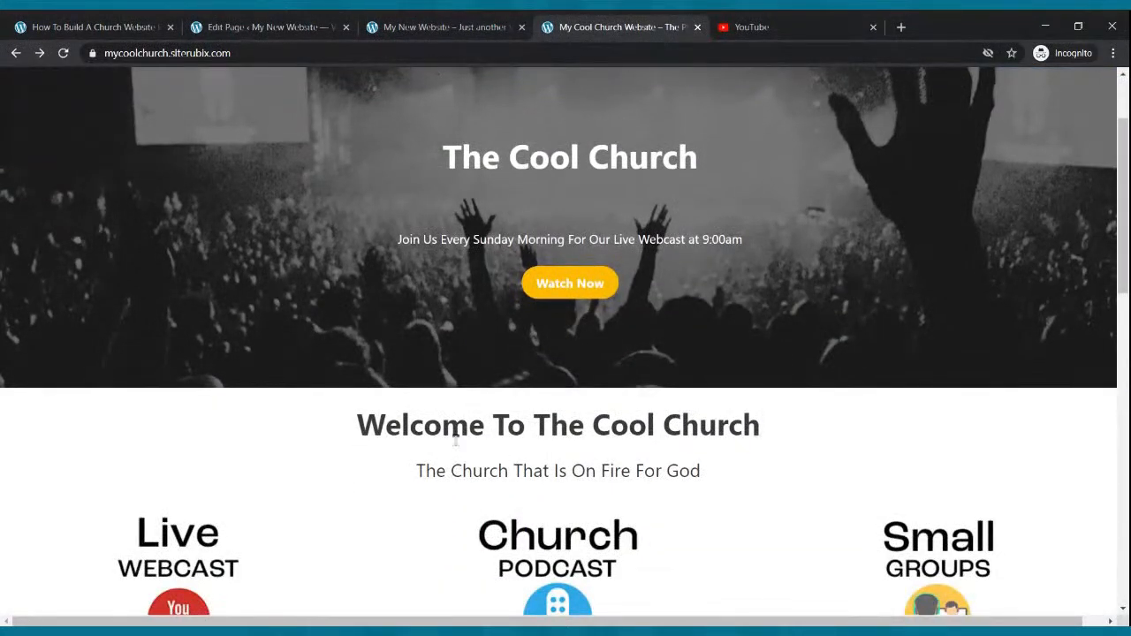
# Step: Insert a Paragraph block below the Cover block on the Home page with the text "Welcome To Our Church Website"
pyautogui.click(257, 28)
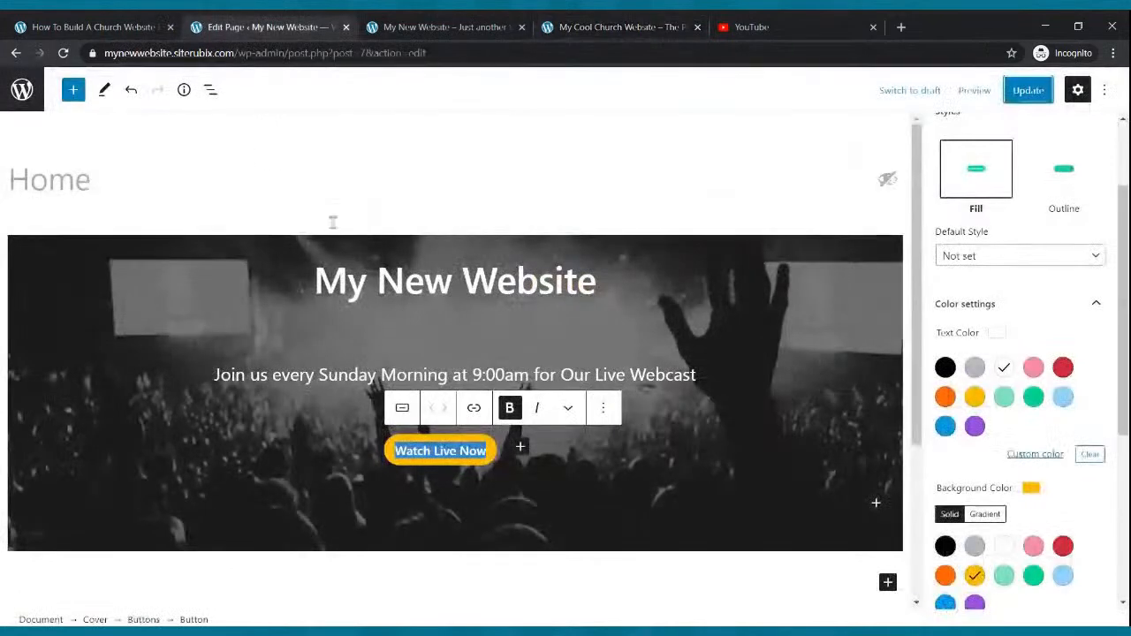
pyautogui.click(493, 572)
pyautogui.scroll(-3, 609, 438)
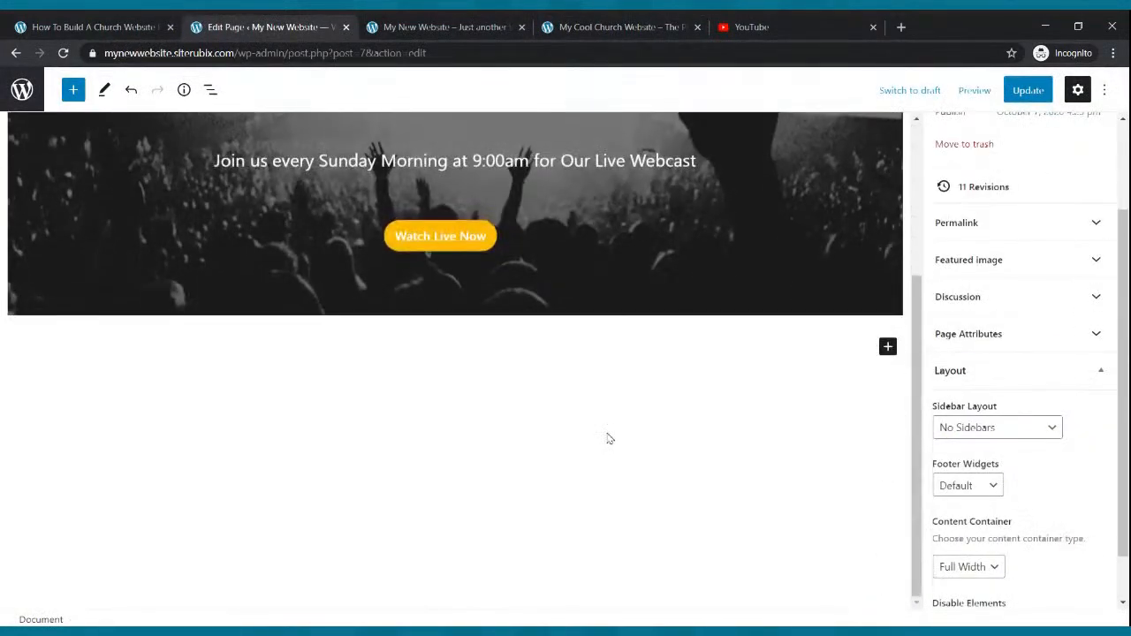
pyautogui.click(889, 347)
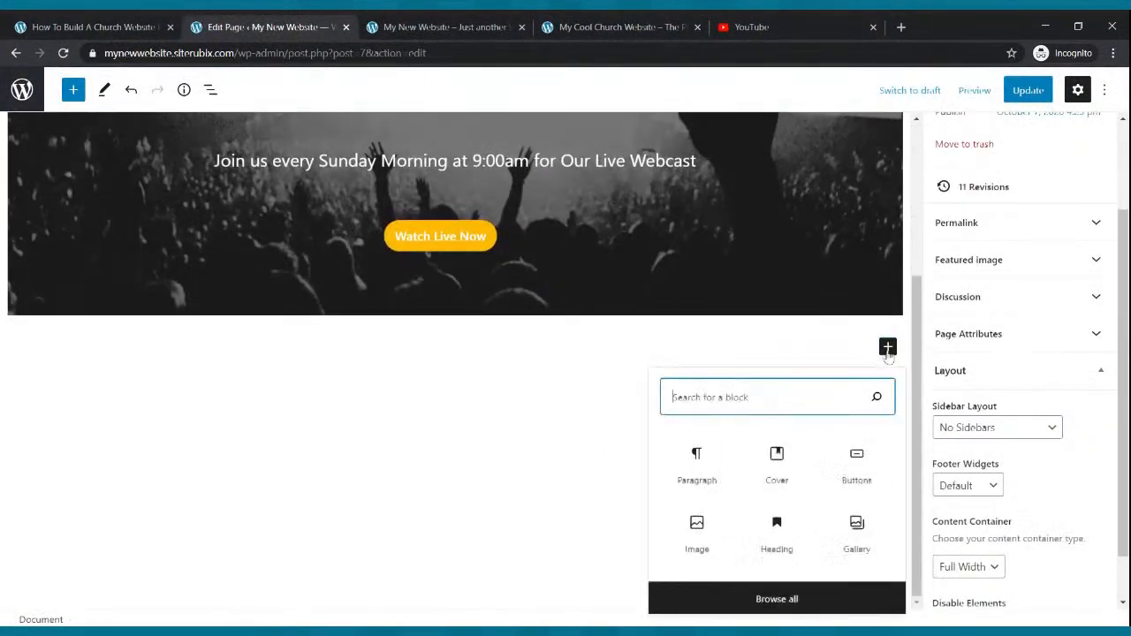
pyautogui.write('p')
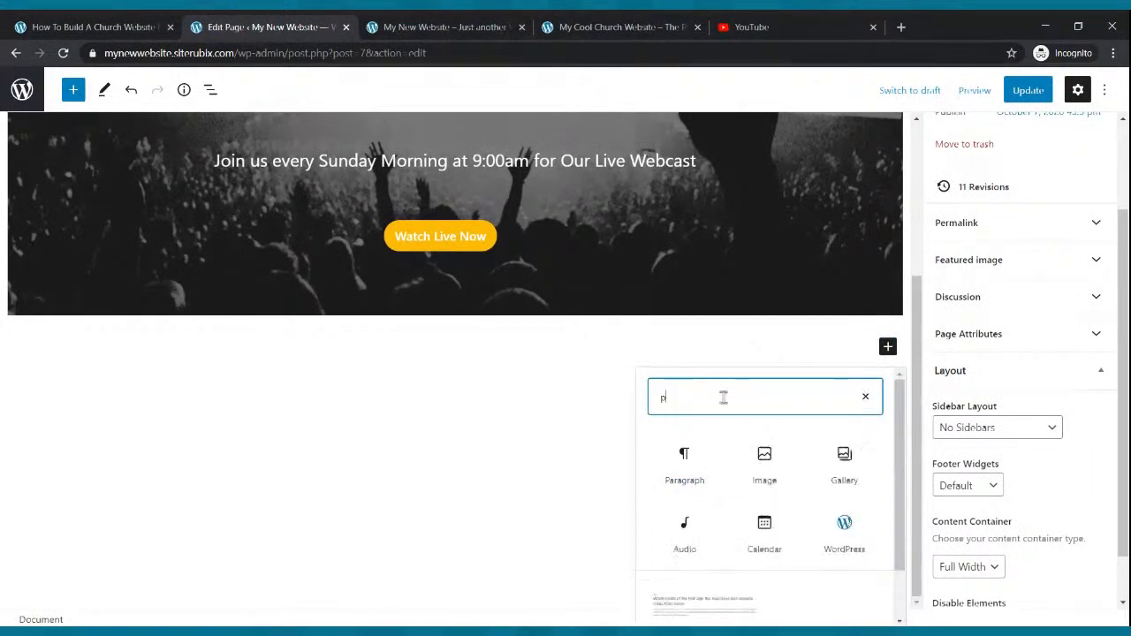
pyautogui.write('aragraph')
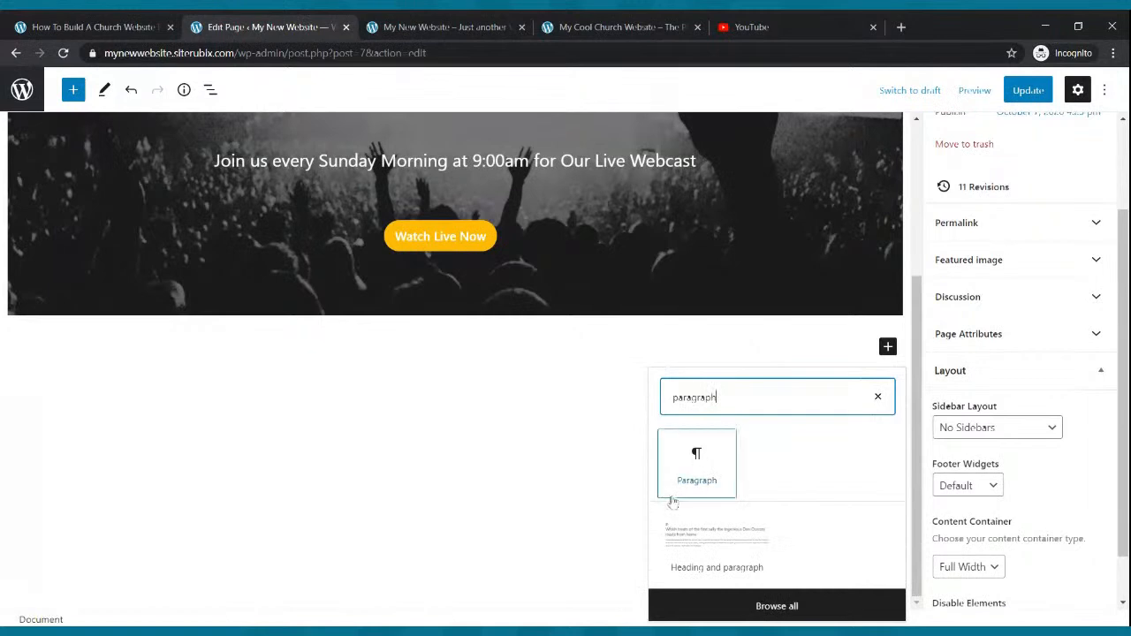
pyautogui.click(689, 467)
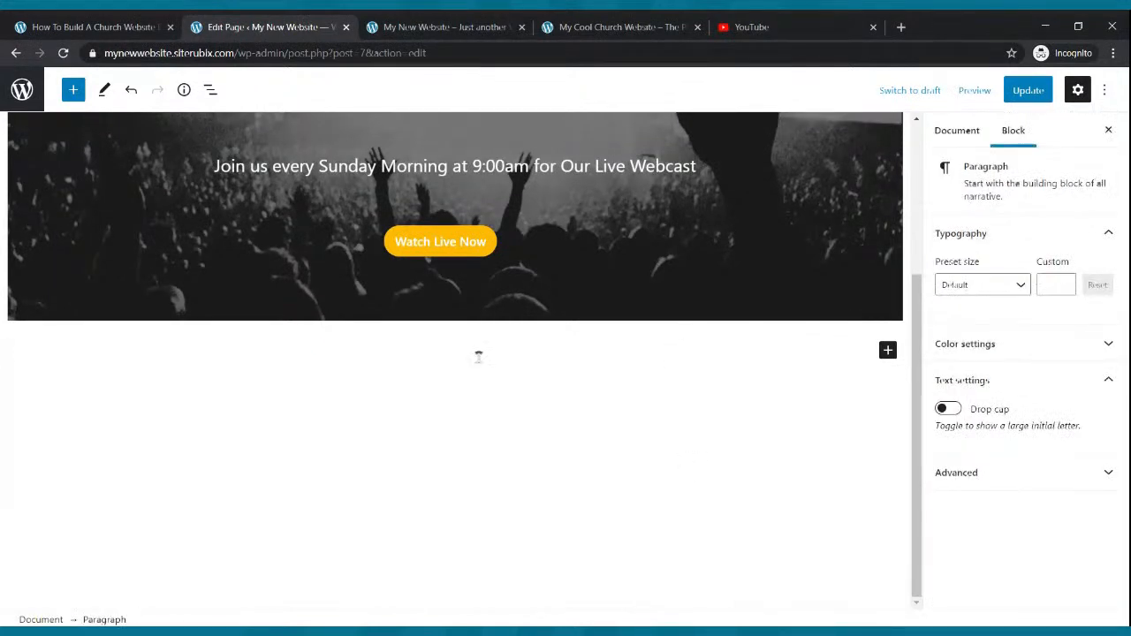
pyautogui.write('Welcome To Our Church Website')
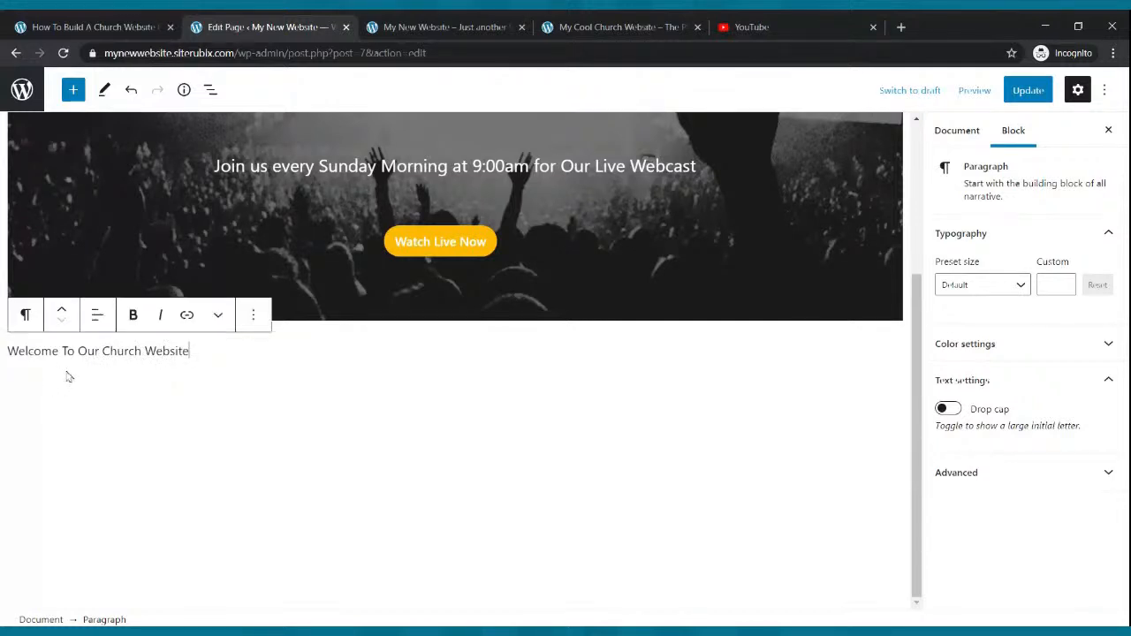
# Step: Format the "Welcome To Our Church Website" paragraph as bold, centered, Large preset size text and update the Home page
pyautogui.moveTo(194, 351); pyautogui.dragTo(7, 352)
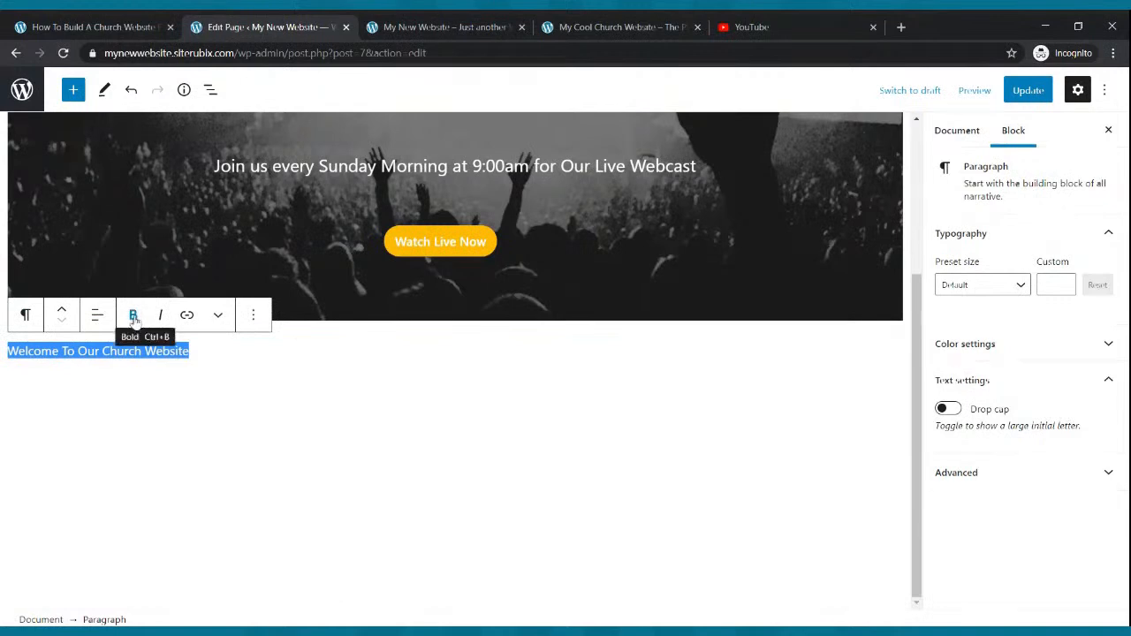
pyautogui.click(133, 318)
pyautogui.click(98, 319)
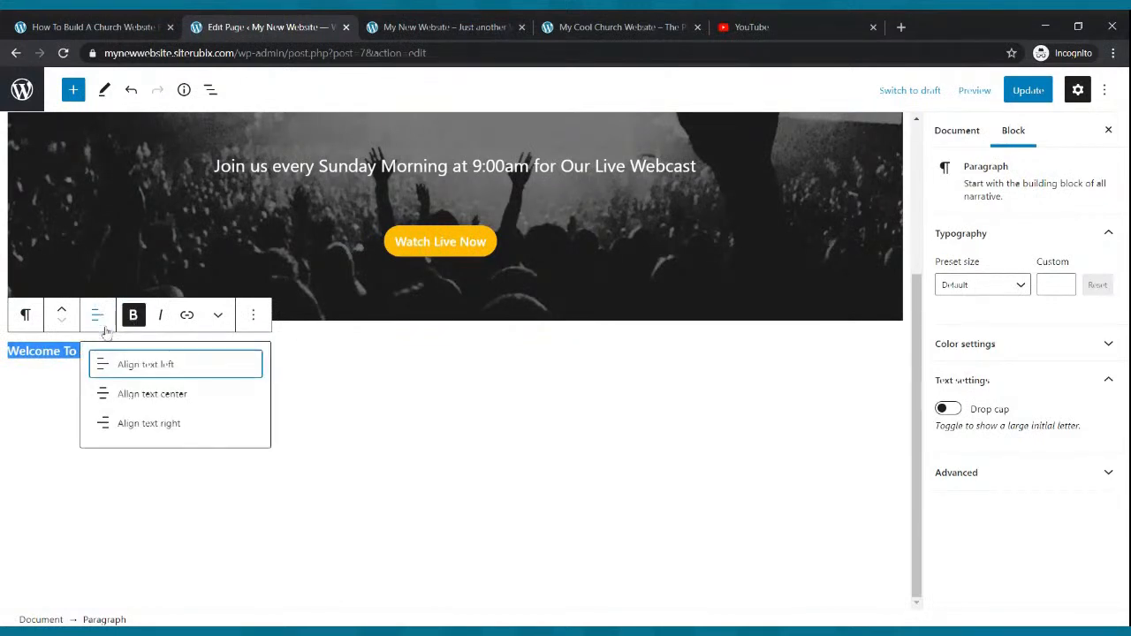
pyautogui.click(122, 394)
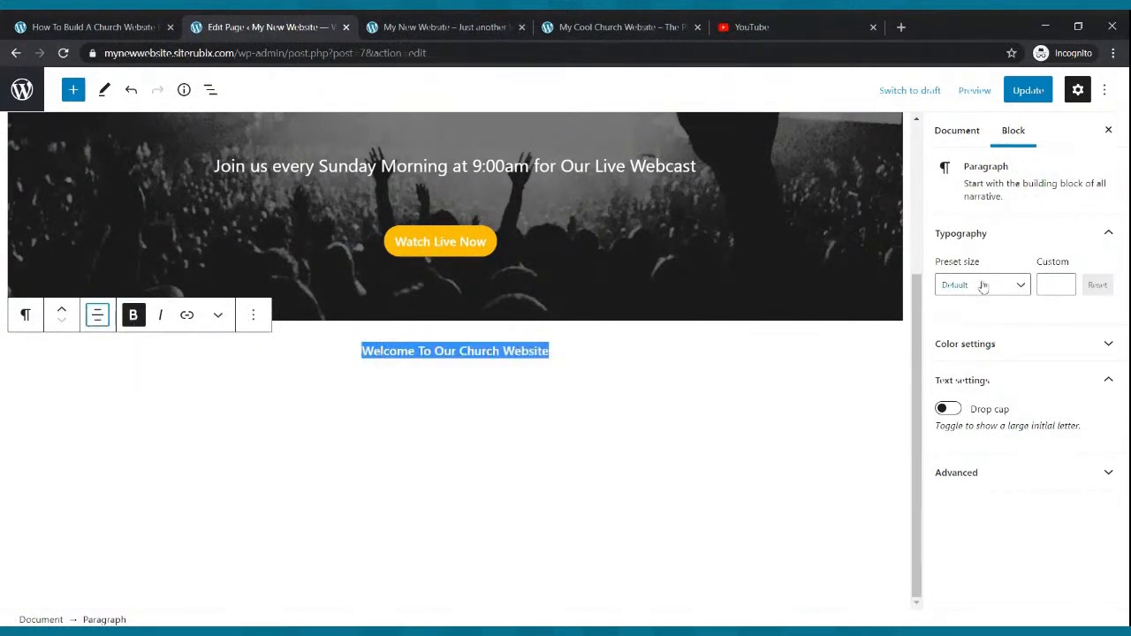
pyautogui.click(1018, 286)
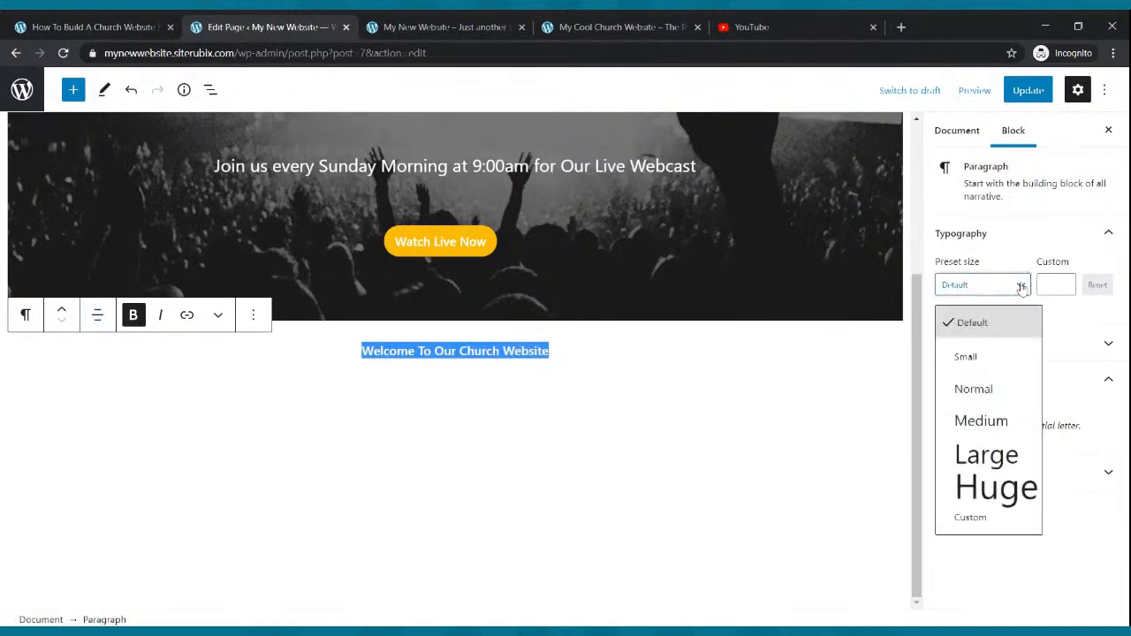
pyautogui.click(988, 454)
pyautogui.click(686, 396)
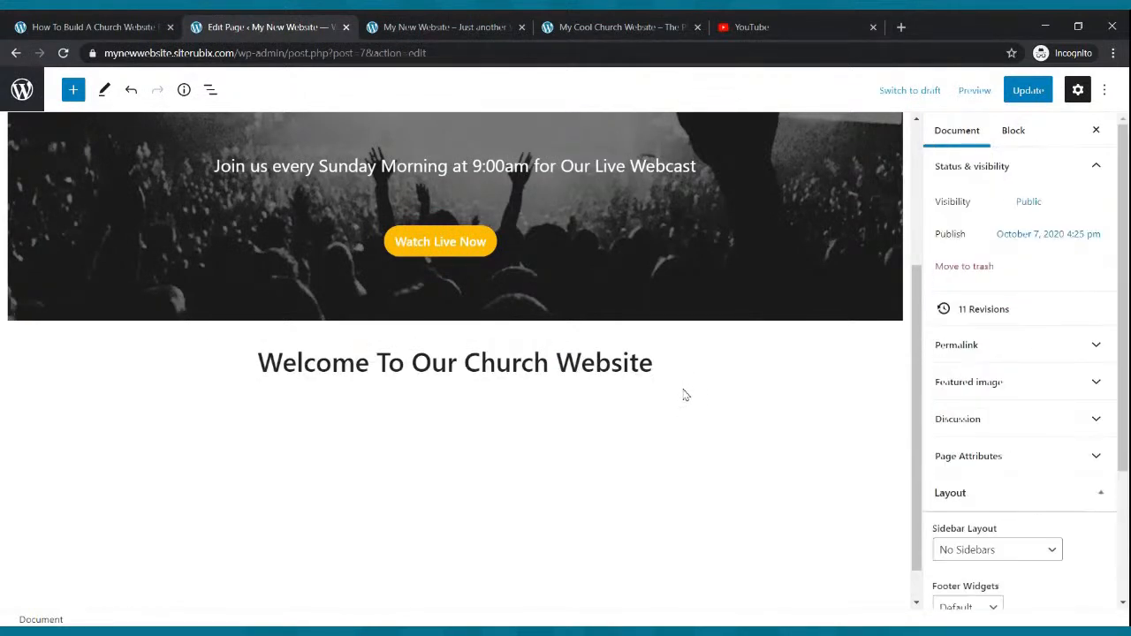
pyautogui.click(1028, 91)
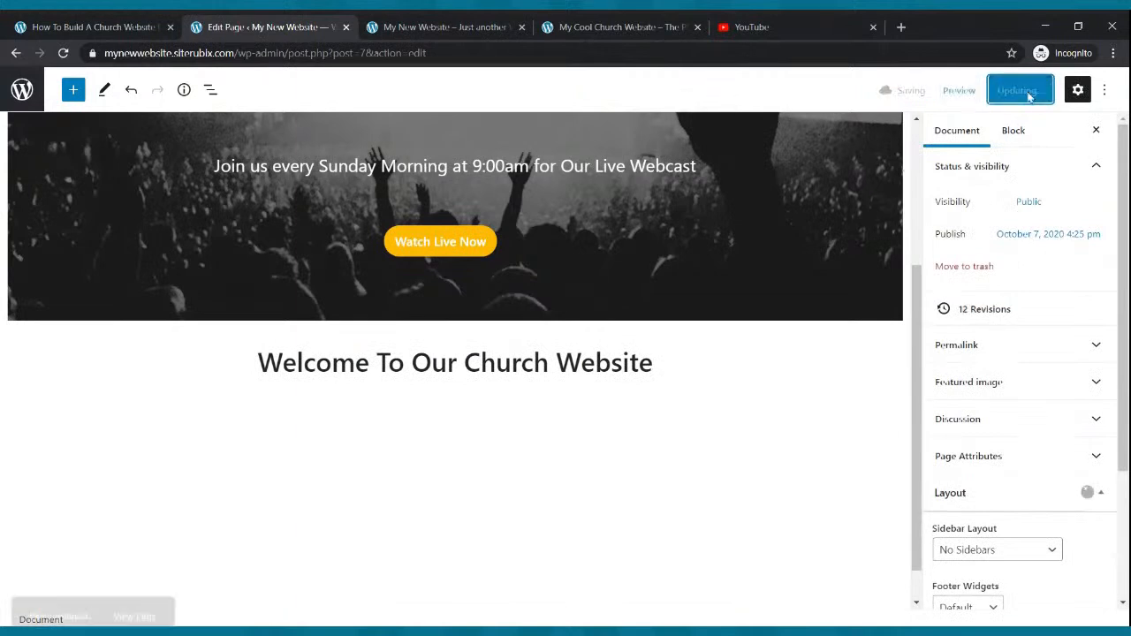
# Step: Add a paragraph below the welcome line containing the tagline "The Church That Is On Fire For God" copied from the My Cool Church homepage
pyautogui.click(692, 364)
pyautogui.press('Return')
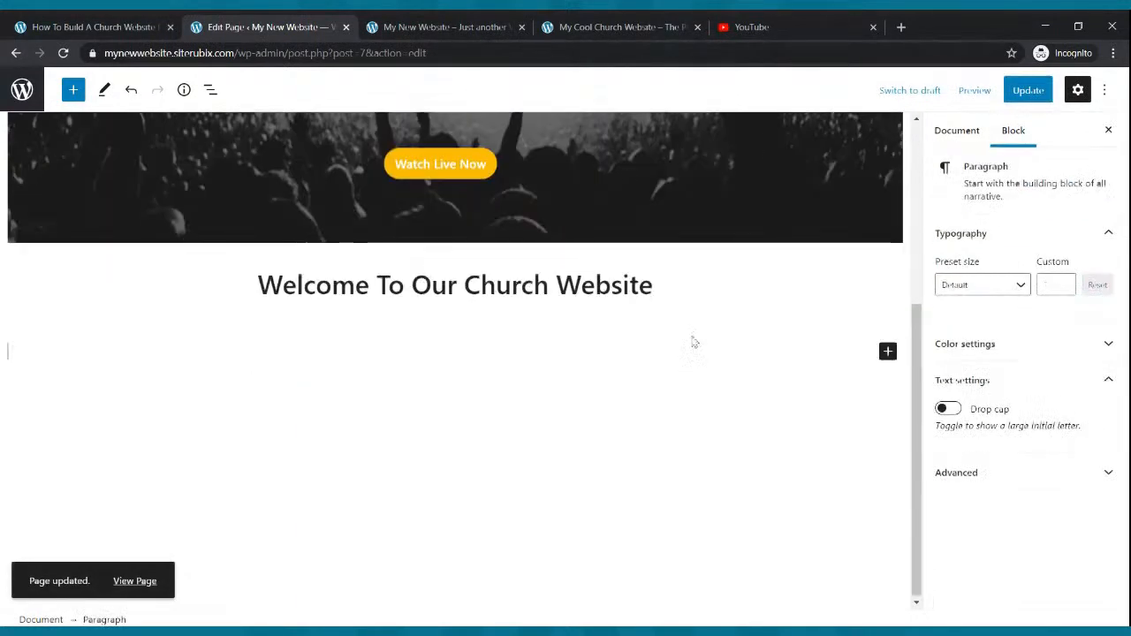
pyautogui.click(663, 277)
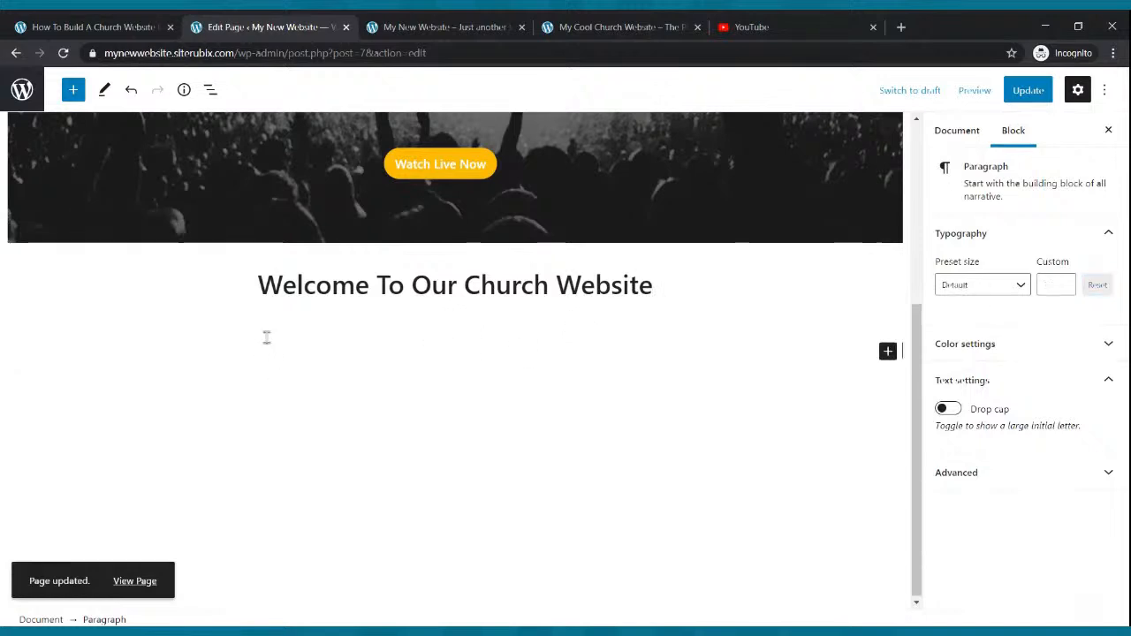
pyautogui.click(586, 24)
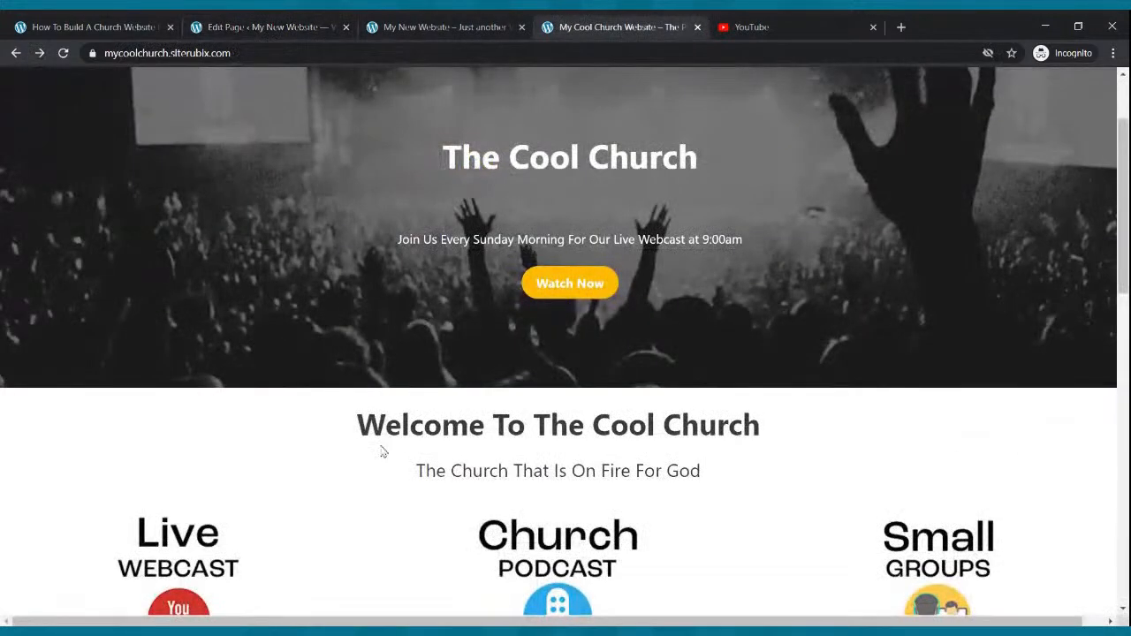
pyautogui.moveTo(414, 470); pyautogui.dragTo(718, 481)
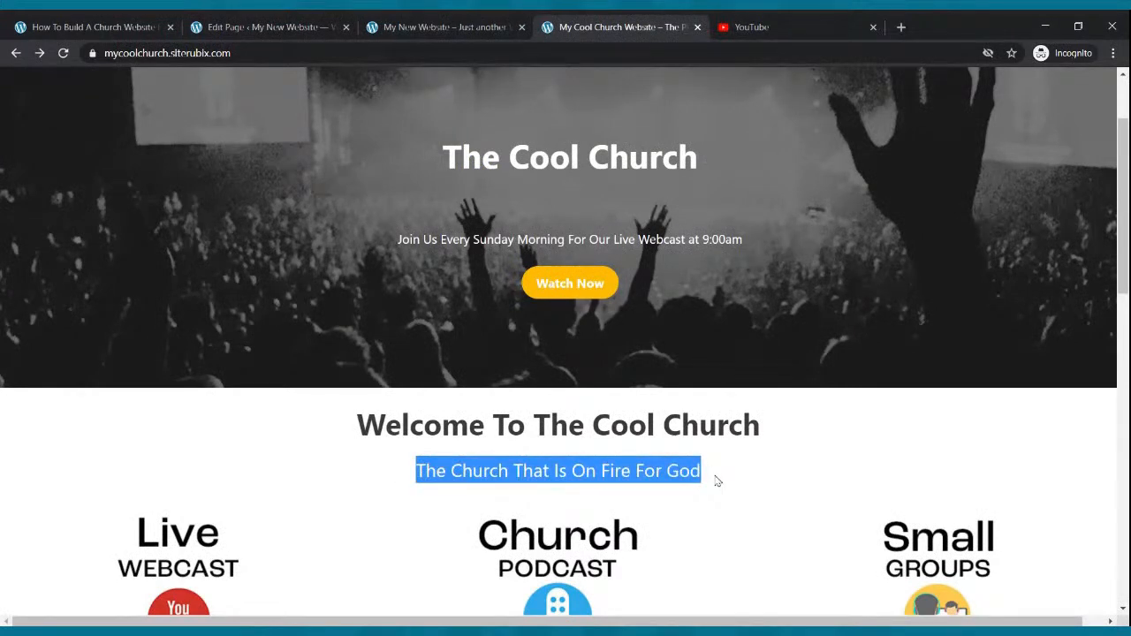
pyautogui.click(310, 29)
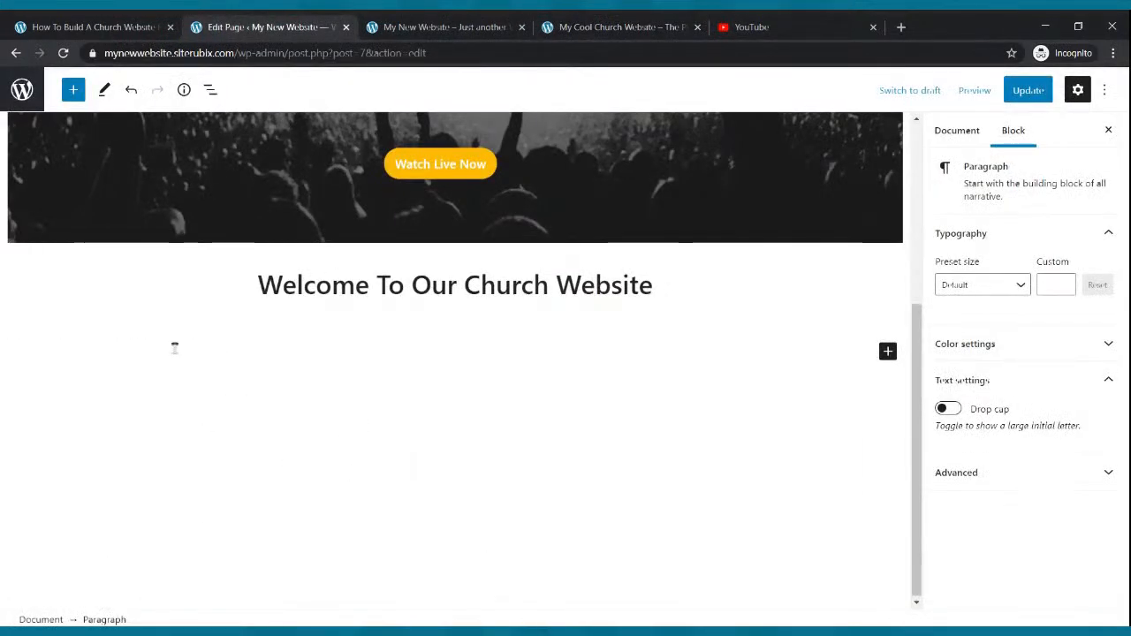
pyautogui.click(107, 332)
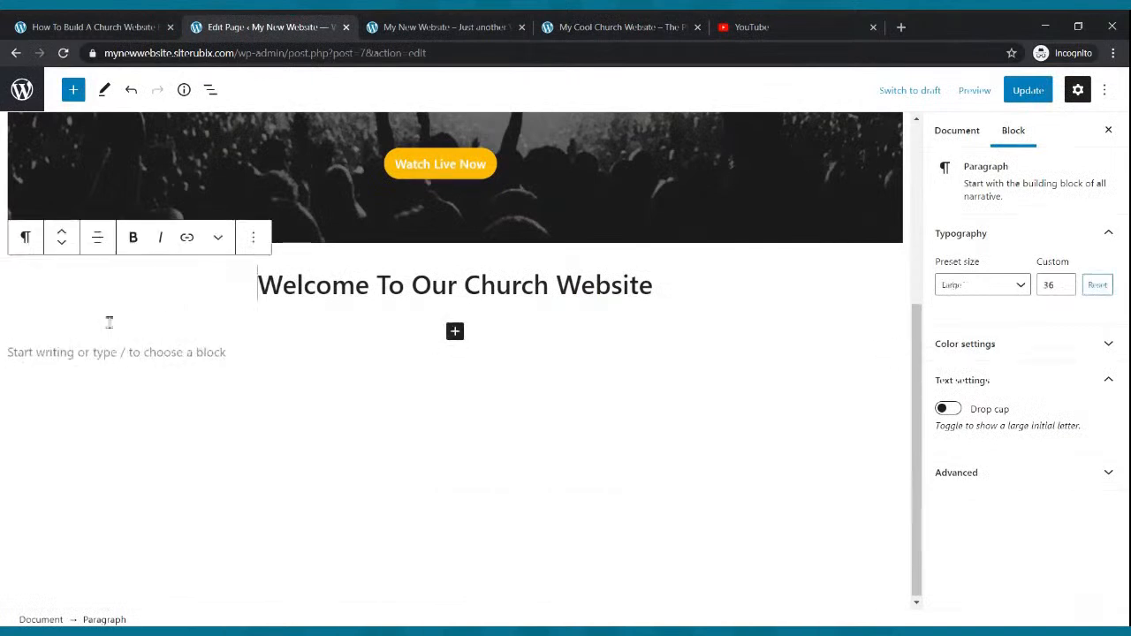
pyautogui.click(107, 343)
pyautogui.hotkey('ctrl', 'c')
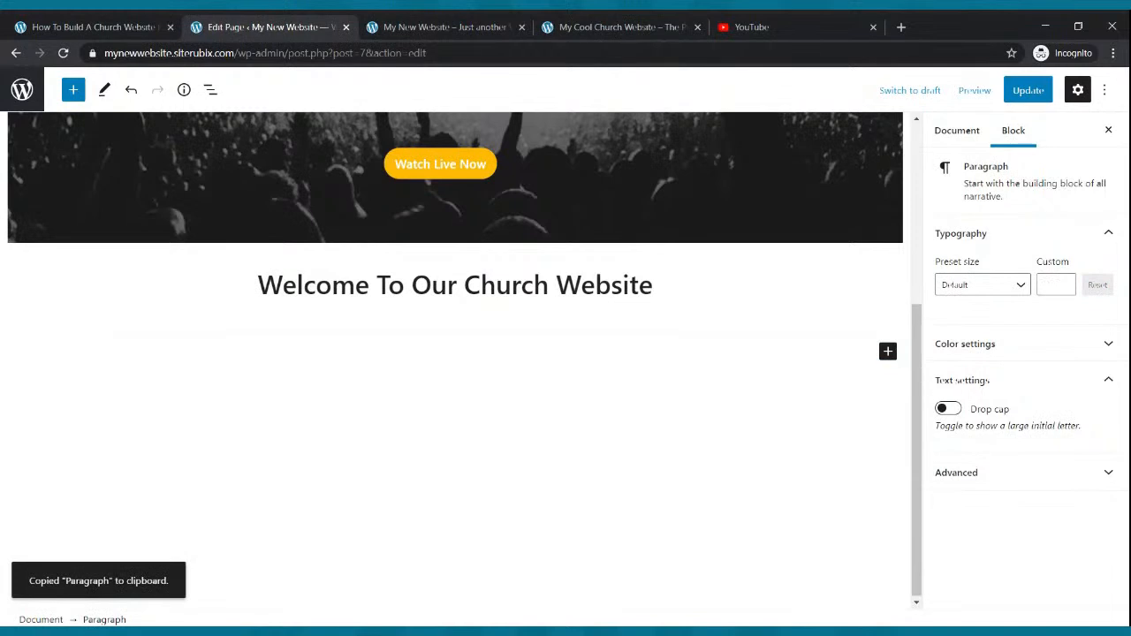
pyautogui.click(607, 28)
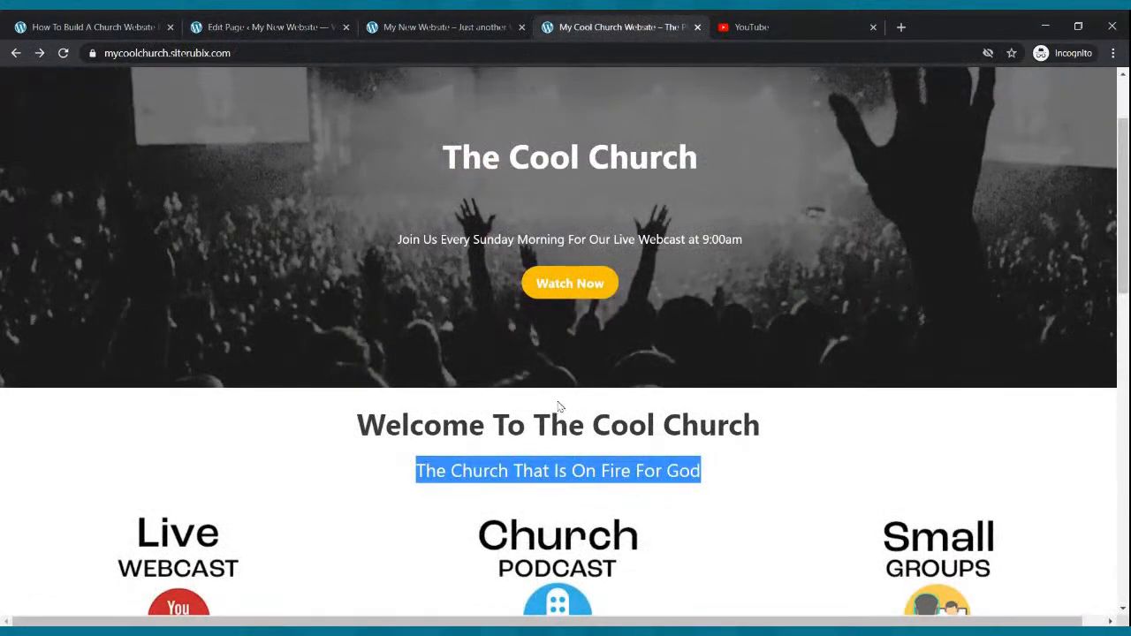
pyautogui.click(295, 22)
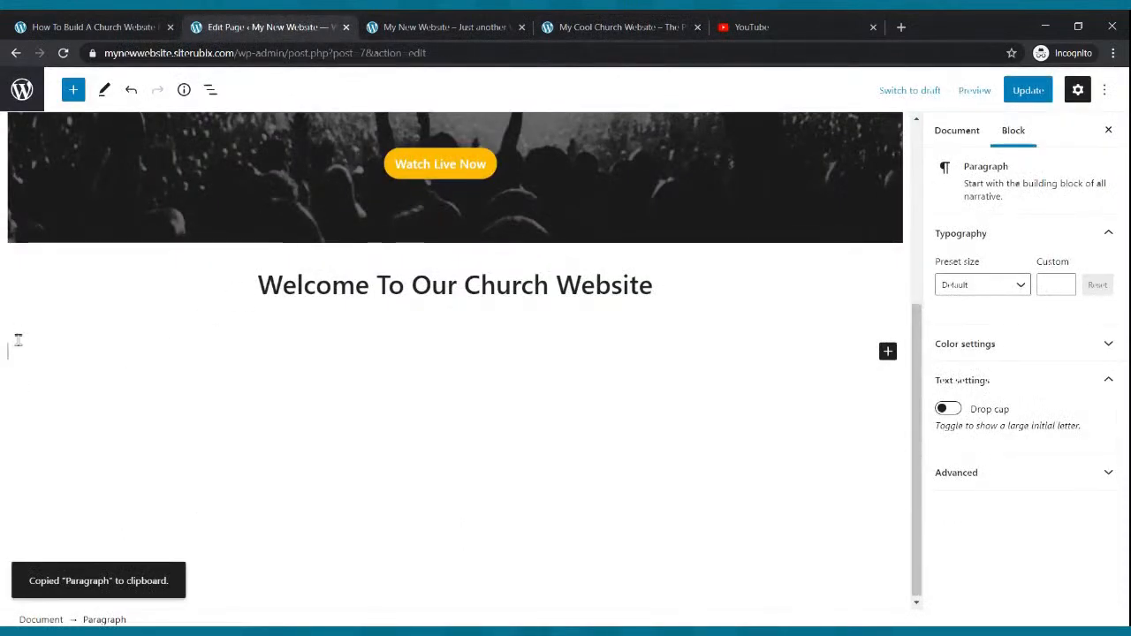
pyautogui.hotkey('ctrl', 'v')
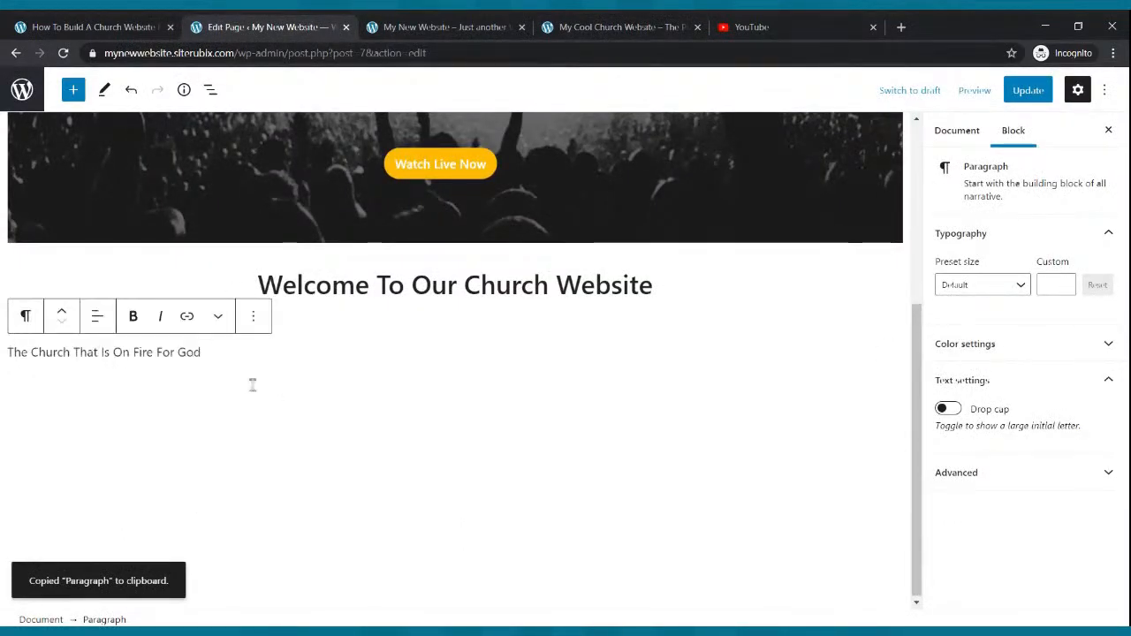
# Step: Center the tagline "The Church That Is On Fire For God" and try the Medium preset size before switching it to Large
pyautogui.moveTo(221, 353); pyautogui.dragTo(4, 363)
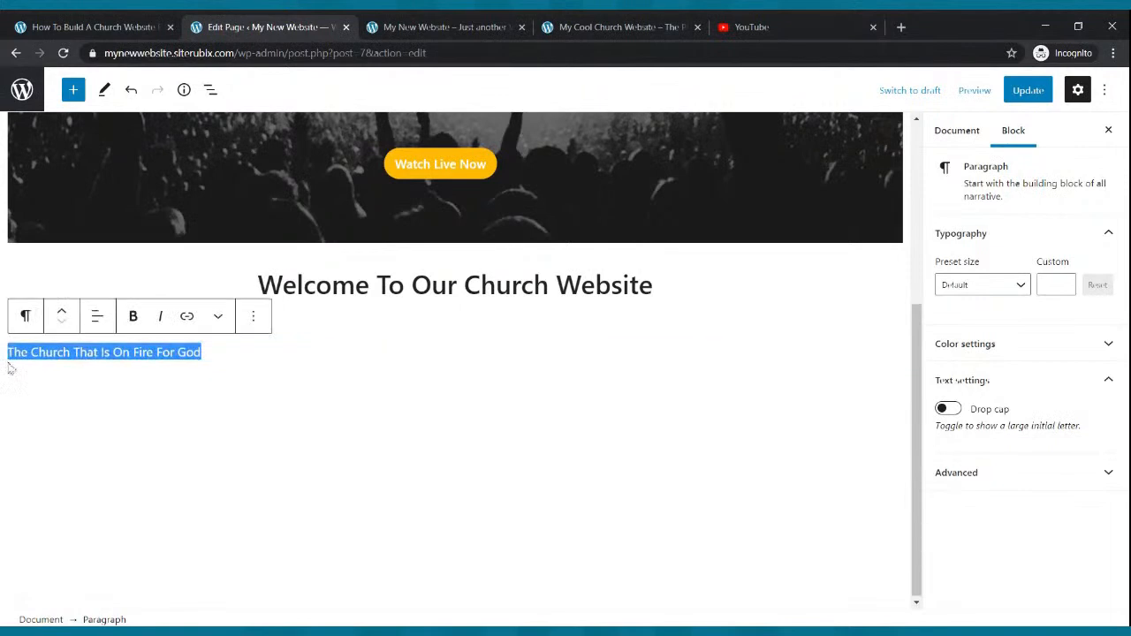
pyautogui.click(98, 320)
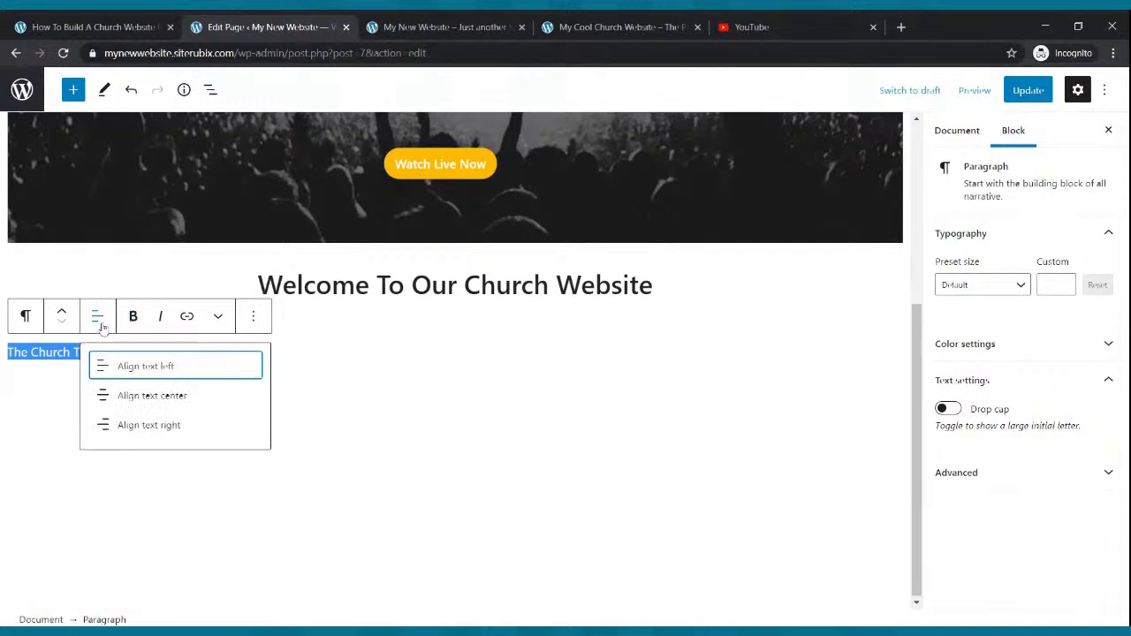
pyautogui.click(103, 400)
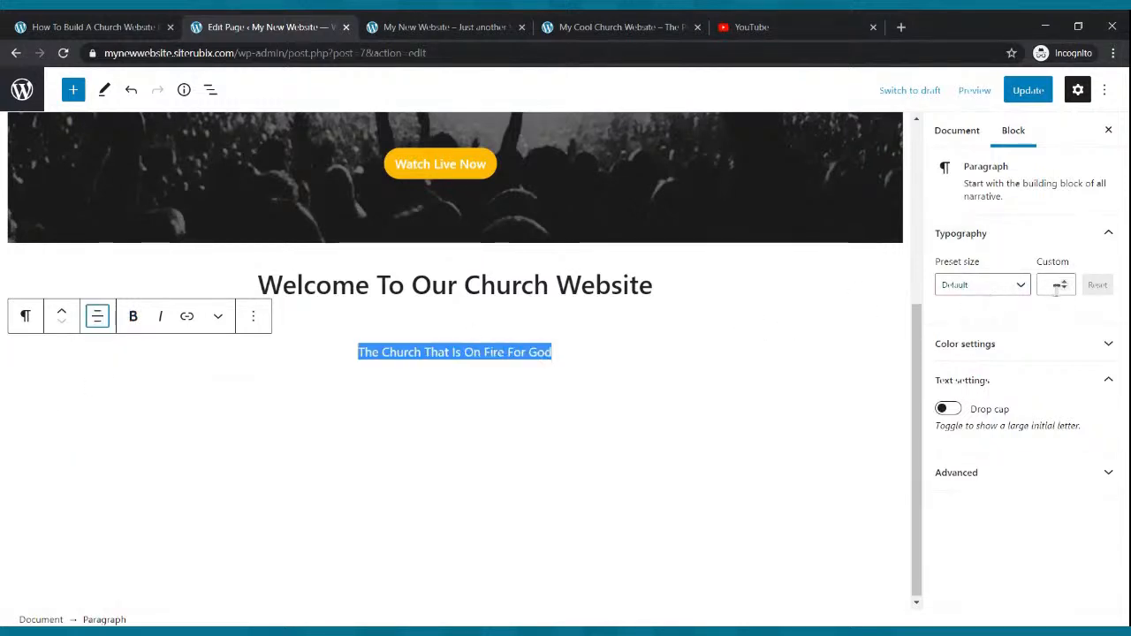
pyautogui.click(1023, 286)
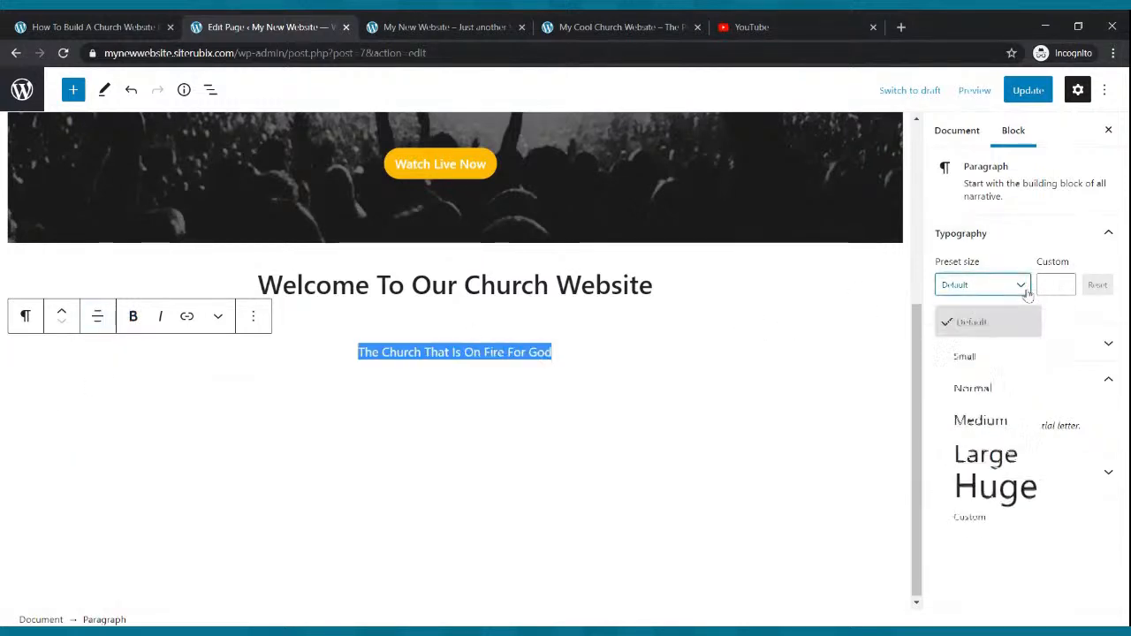
pyautogui.click(1010, 420)
pyautogui.click(1024, 287)
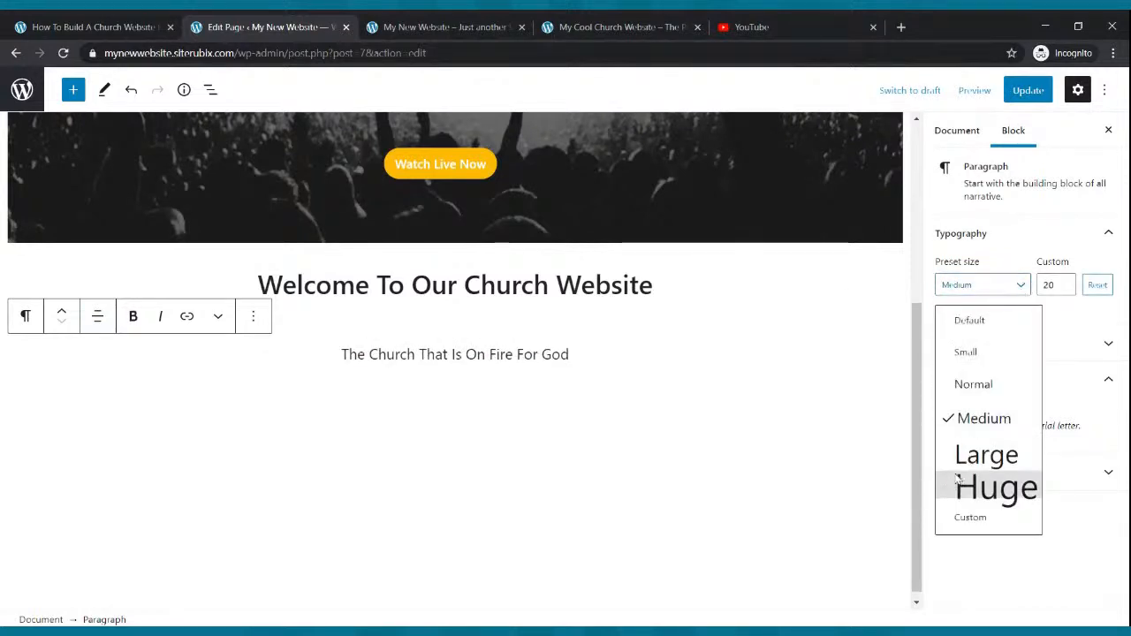
pyautogui.click(954, 454)
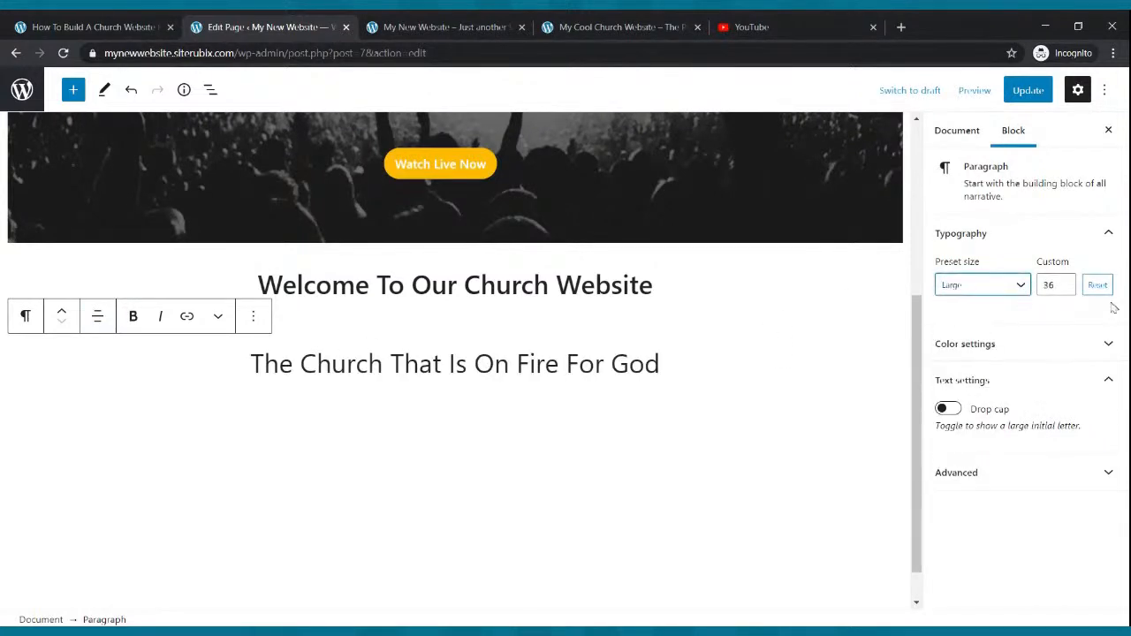
# Step: Set the tagline paragraph's custom font size to 28 and update the Home page
pyautogui.click(1064, 290)
pyautogui.click(1064, 289)
pyautogui.click(1064, 289)
pyautogui.click(1065, 289)
pyautogui.click(1065, 289)
pyautogui.click(1067, 289)
pyautogui.click(1067, 289)
pyautogui.click(1067, 289)
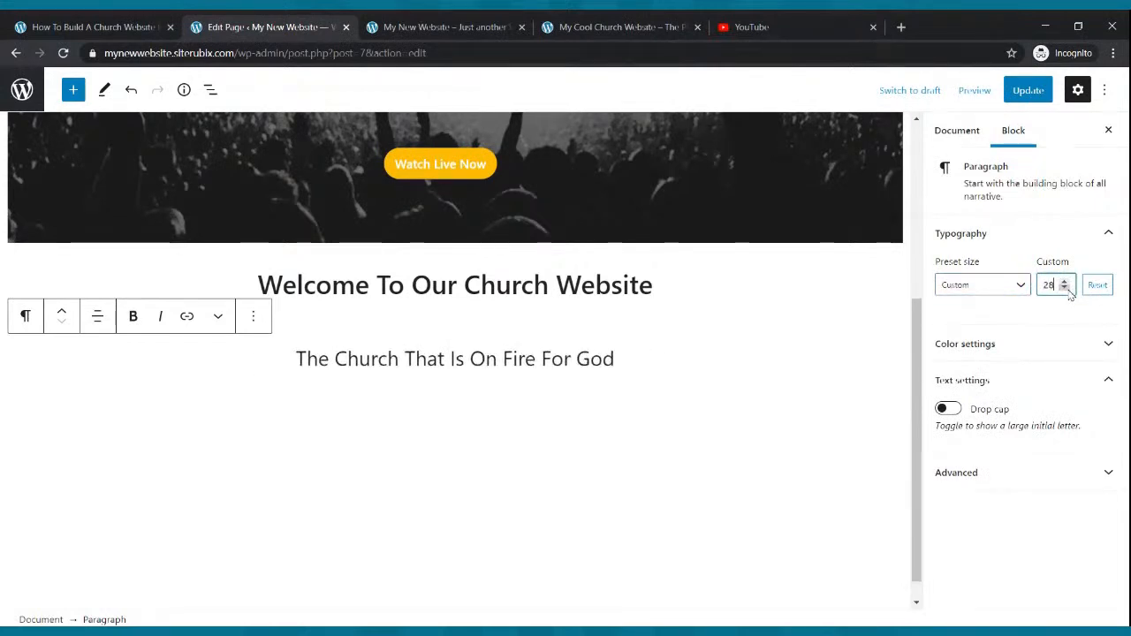
pyautogui.click(834, 359)
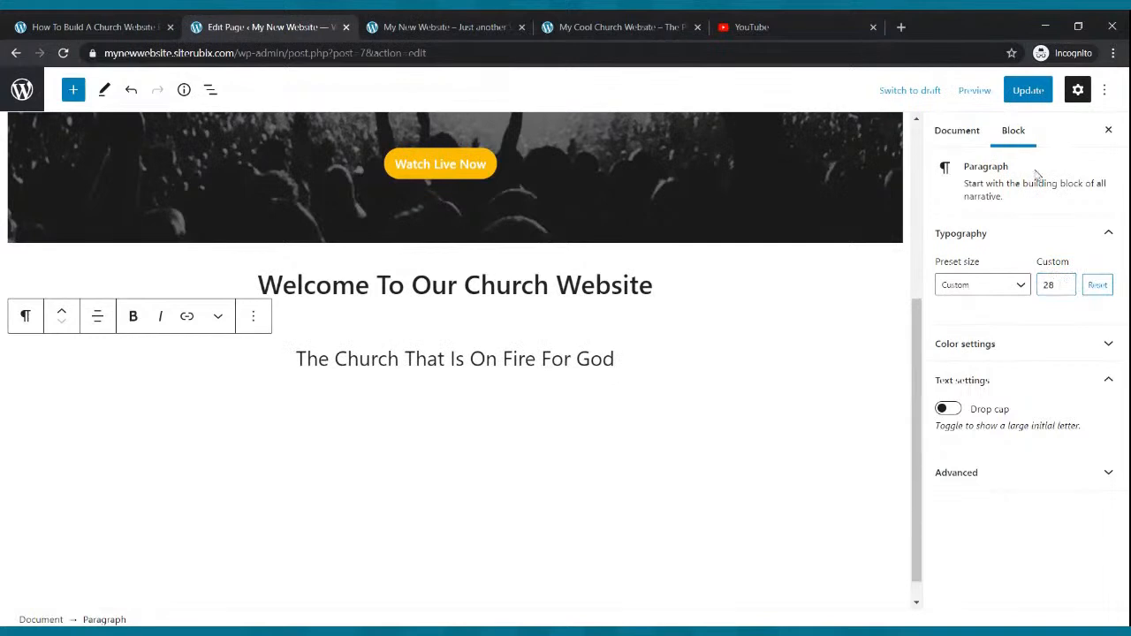
pyautogui.click(1026, 95)
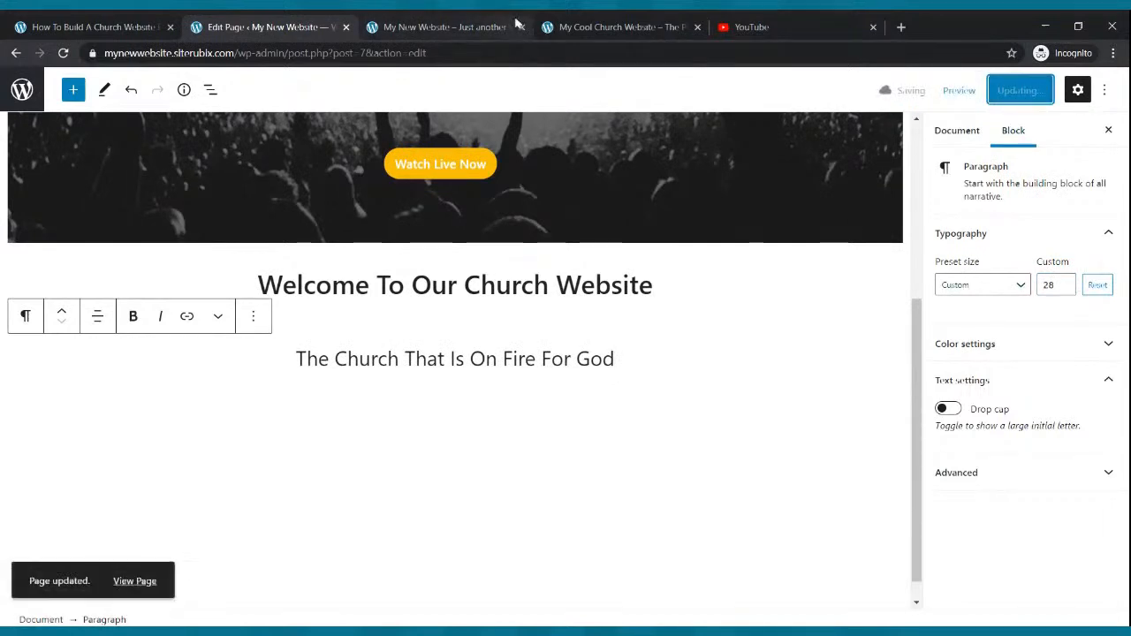
# Step: Reload the live home page and review the welcome heading and tagline below the banner
pyautogui.click(460, 26)
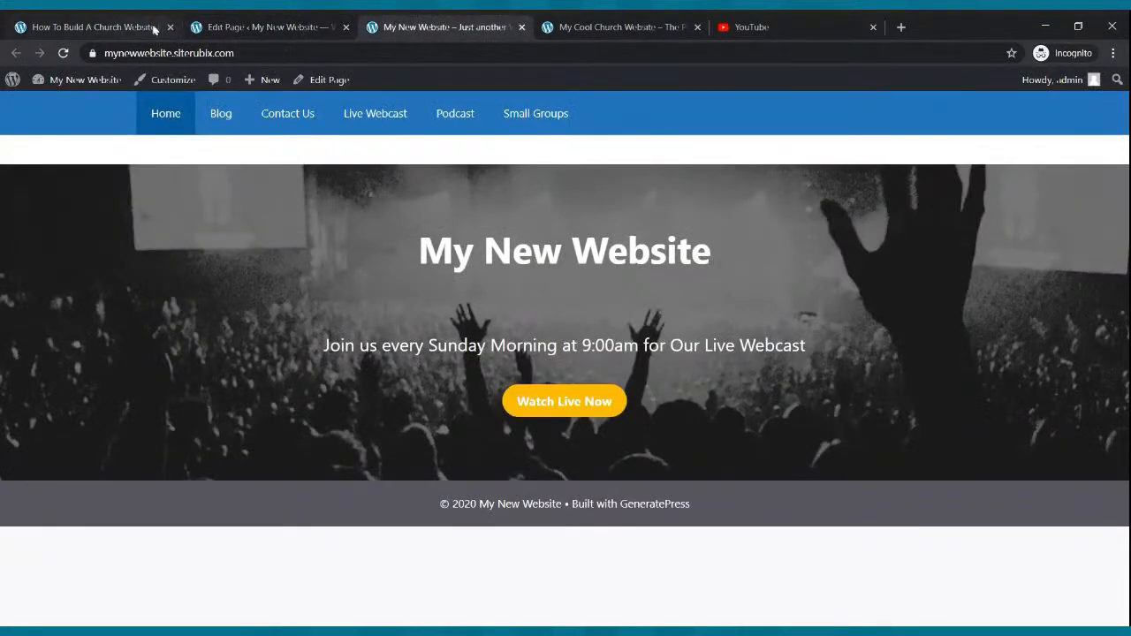
pyautogui.click(63, 53)
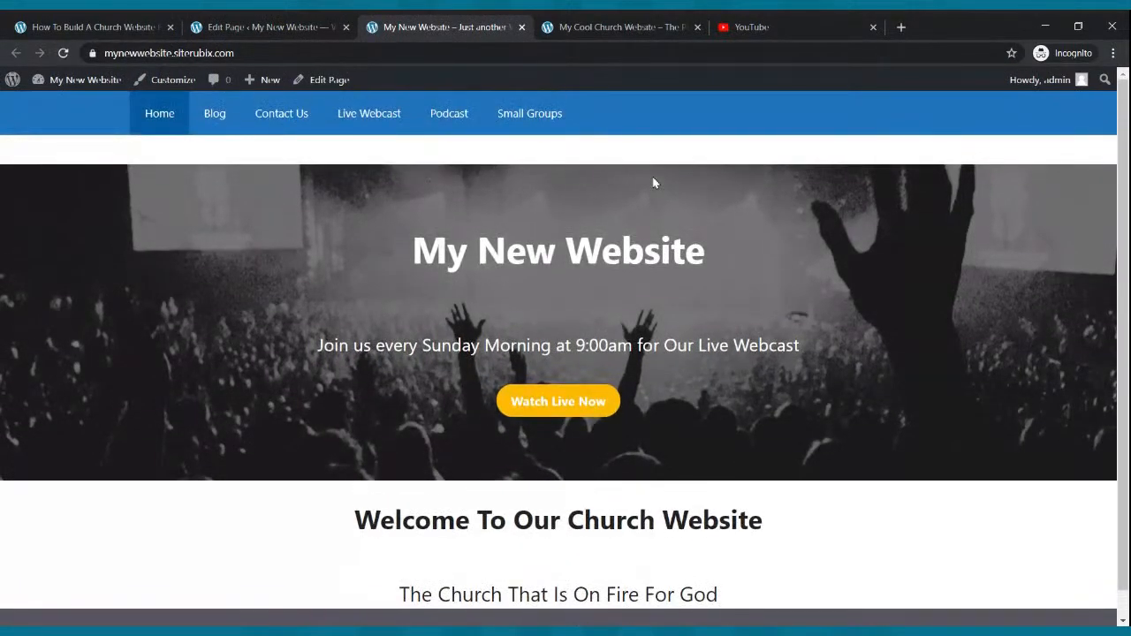
pyautogui.scroll(-1, 669, 239)
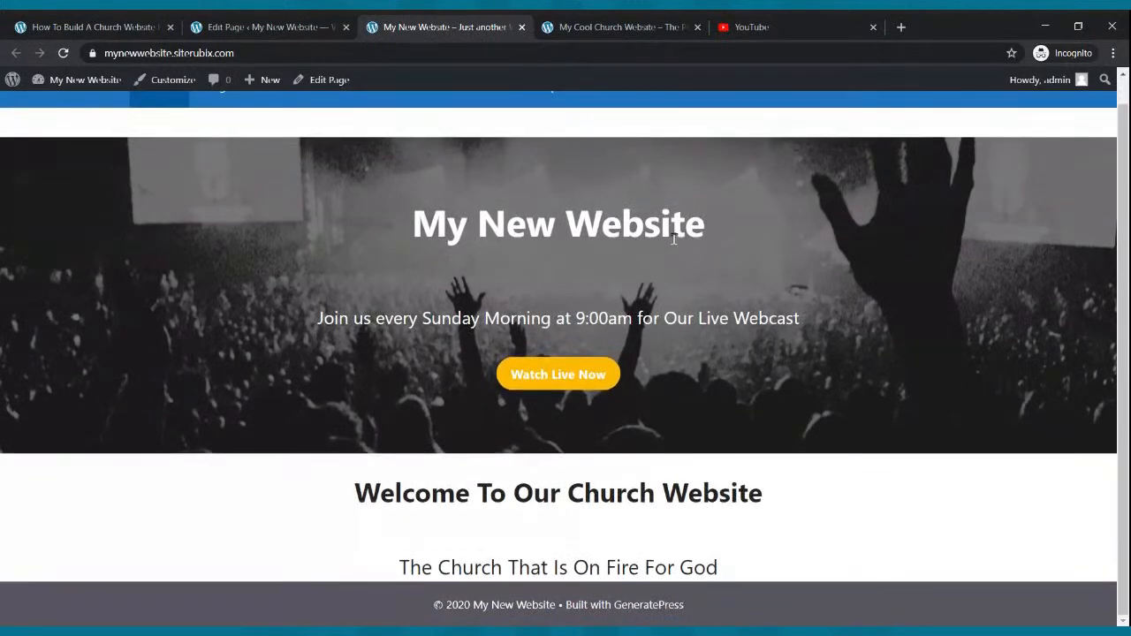
pyautogui.scroll(1, 644, 517)
pyautogui.scroll(-1, 644, 516)
# Step: Check the section below the tagline on the My Cool Church example site, returning to its home page from the Podcast page
pyautogui.click(601, 26)
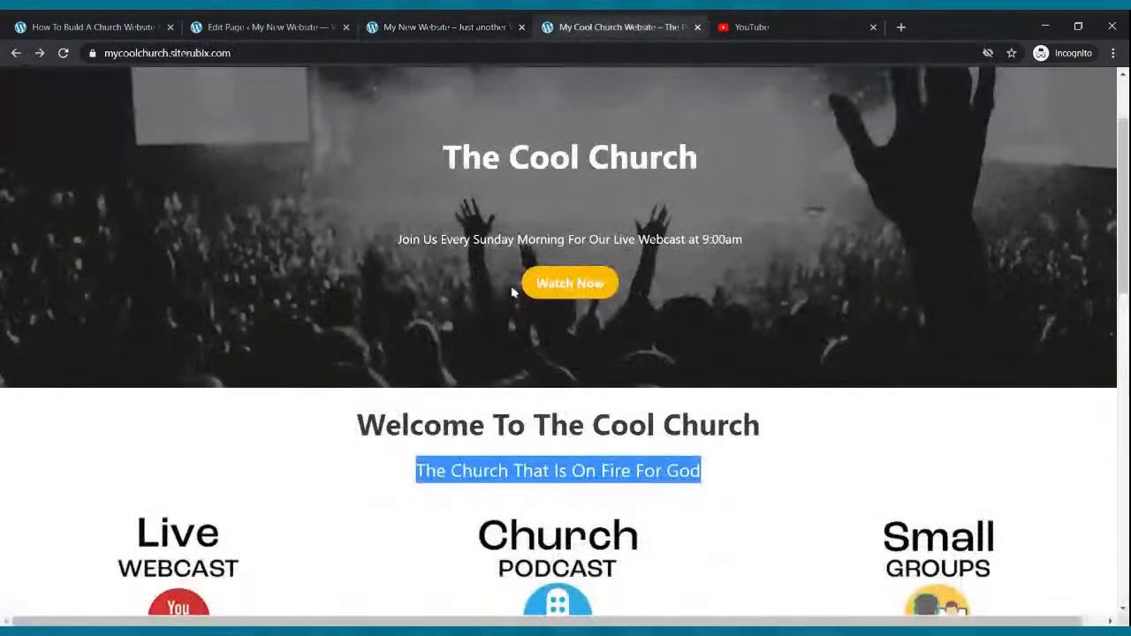
pyautogui.scroll(-4, 512, 301)
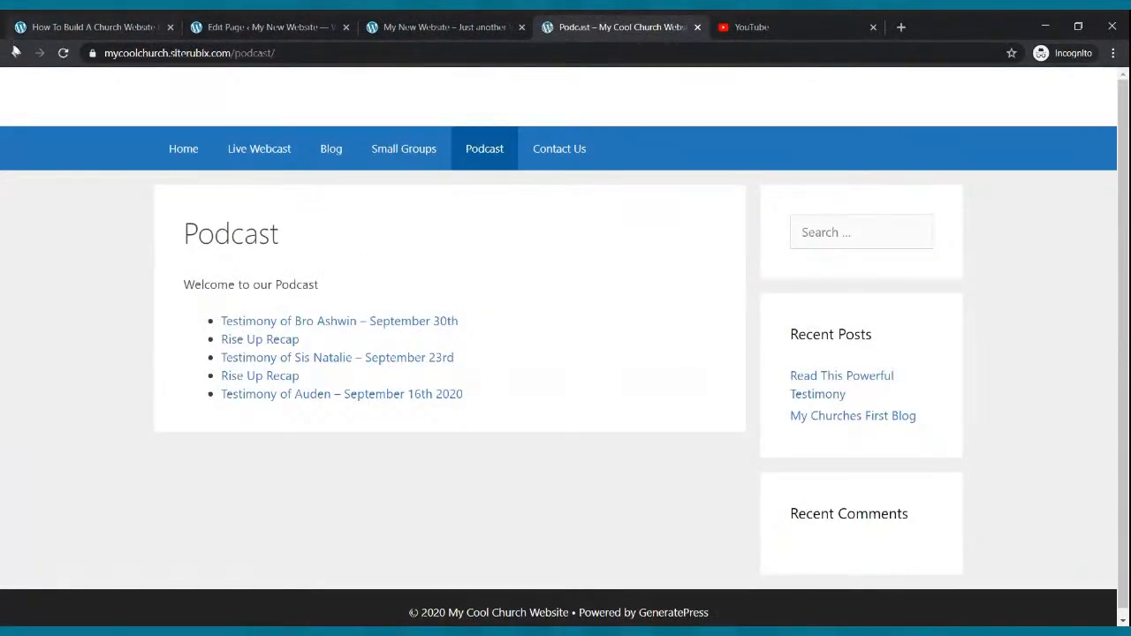
pyautogui.click(16, 53)
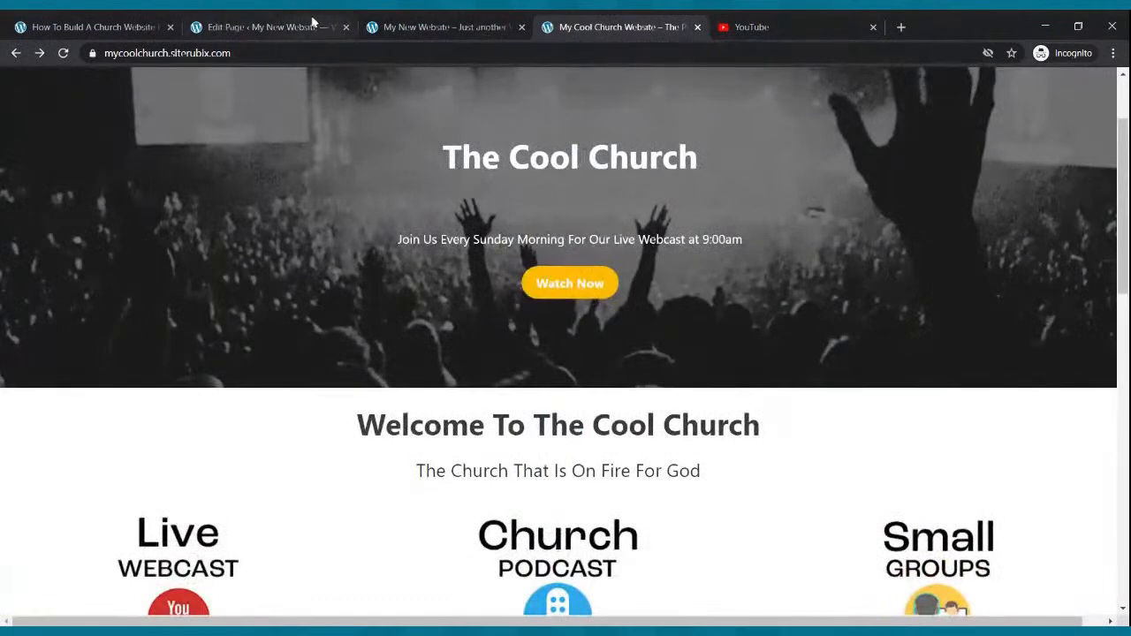
# Step: Return to the home page editor and open the block library
pyautogui.click(265, 26)
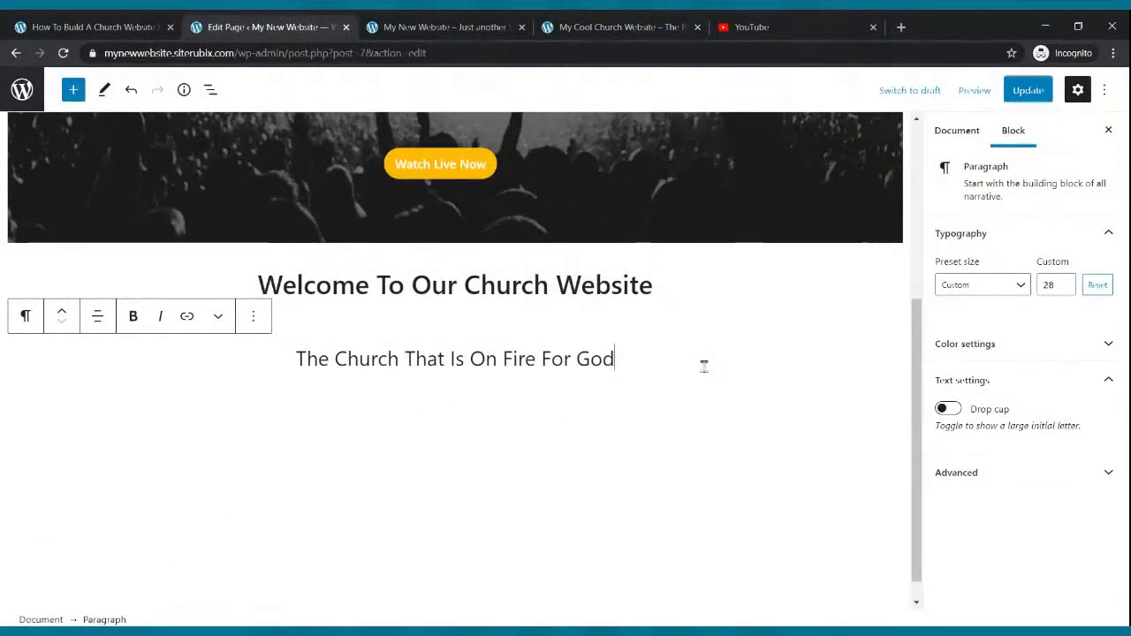
pyautogui.click(73, 92)
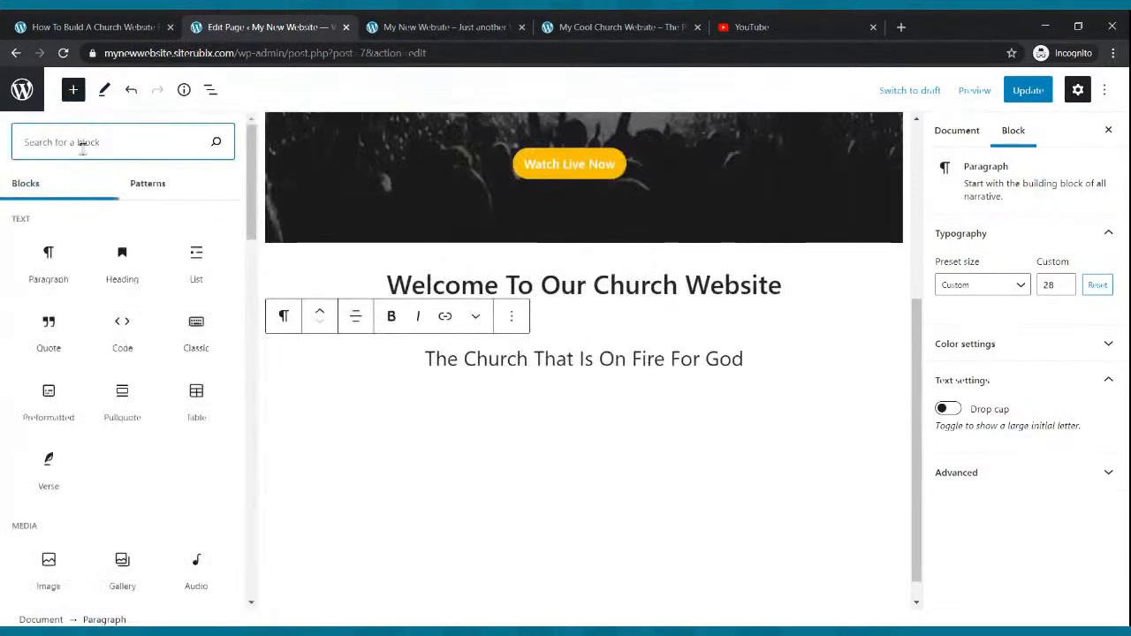
pyautogui.write('image')
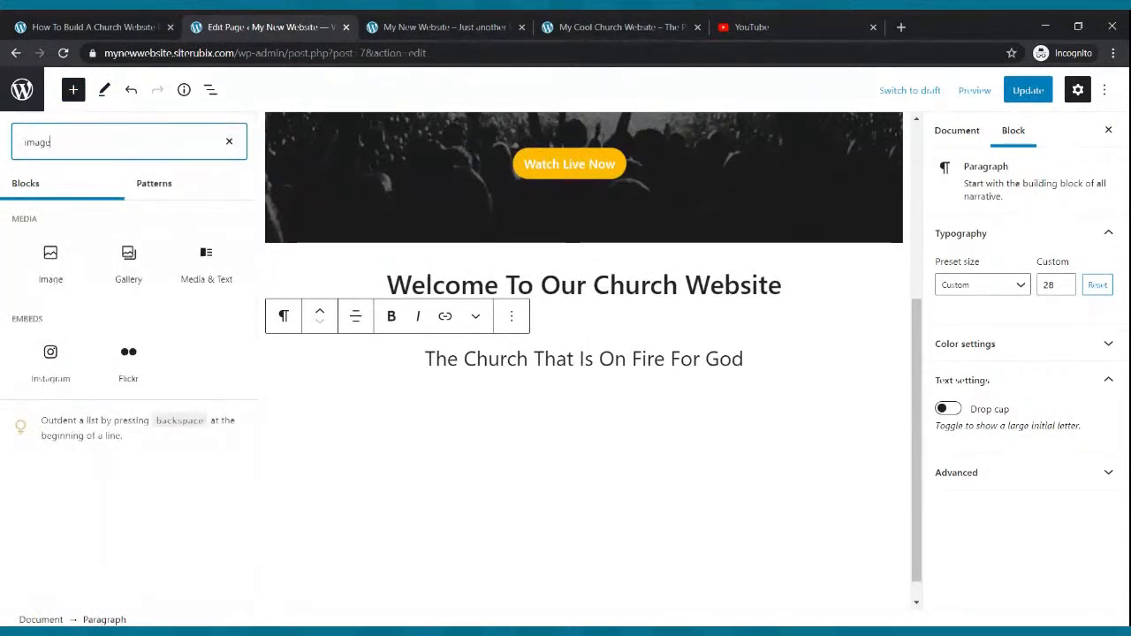
pyautogui.press('BackSpace')
pyautogui.press('BackSpace')
pyautogui.press('BackSpace')
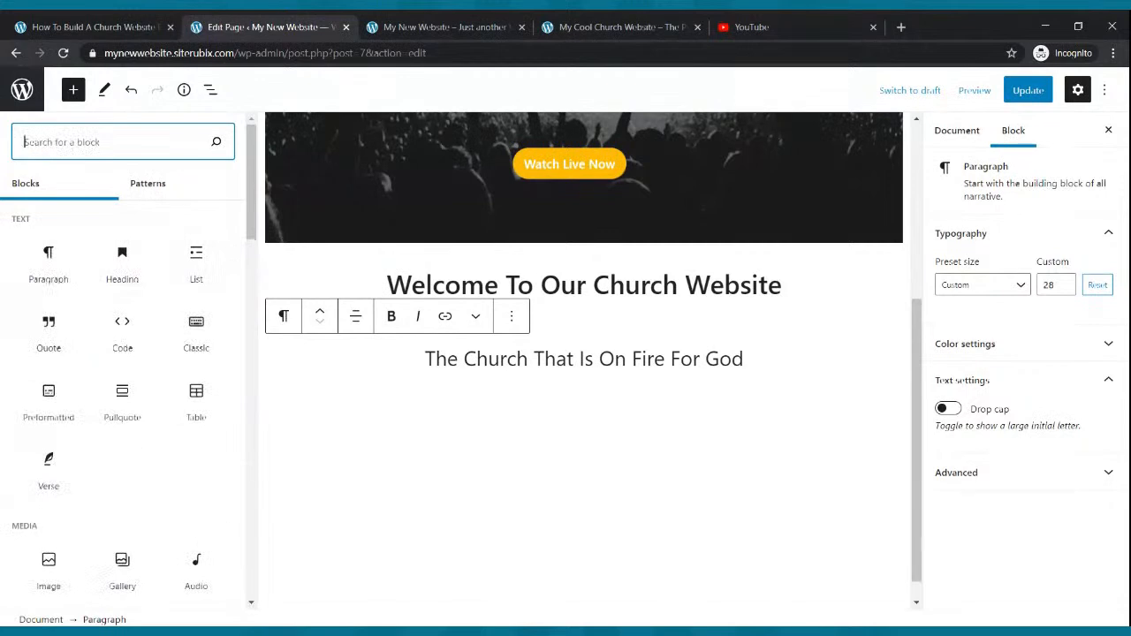
# Step: Insert a Columns block with the 33 / 33 / 33 variation below the tagline paragraph
pyautogui.write('column')
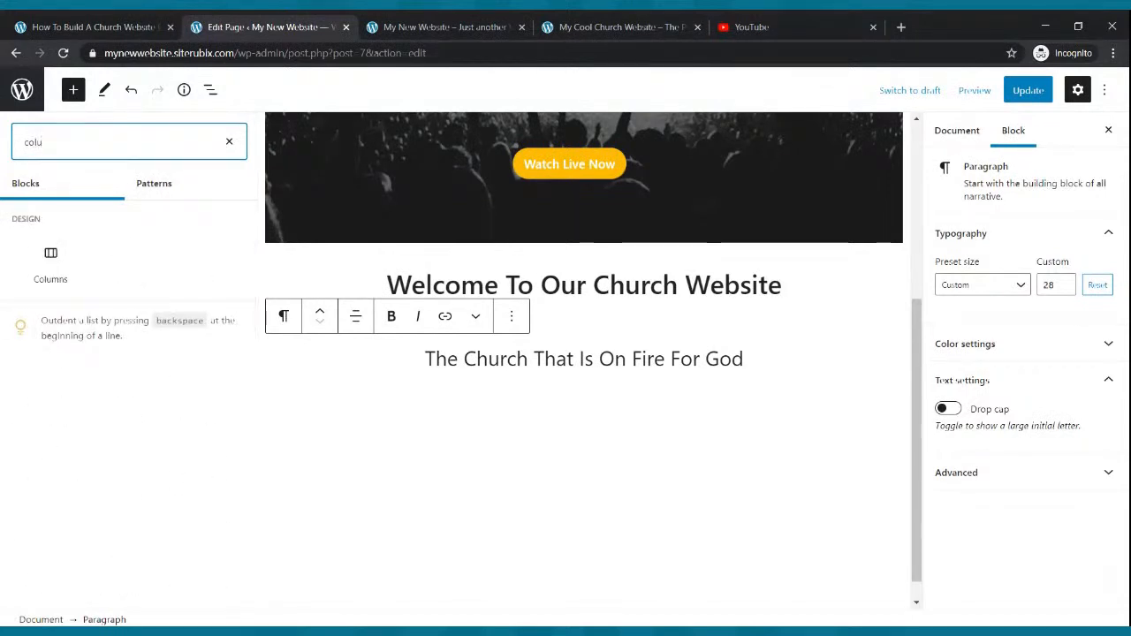
pyautogui.click(50, 261)
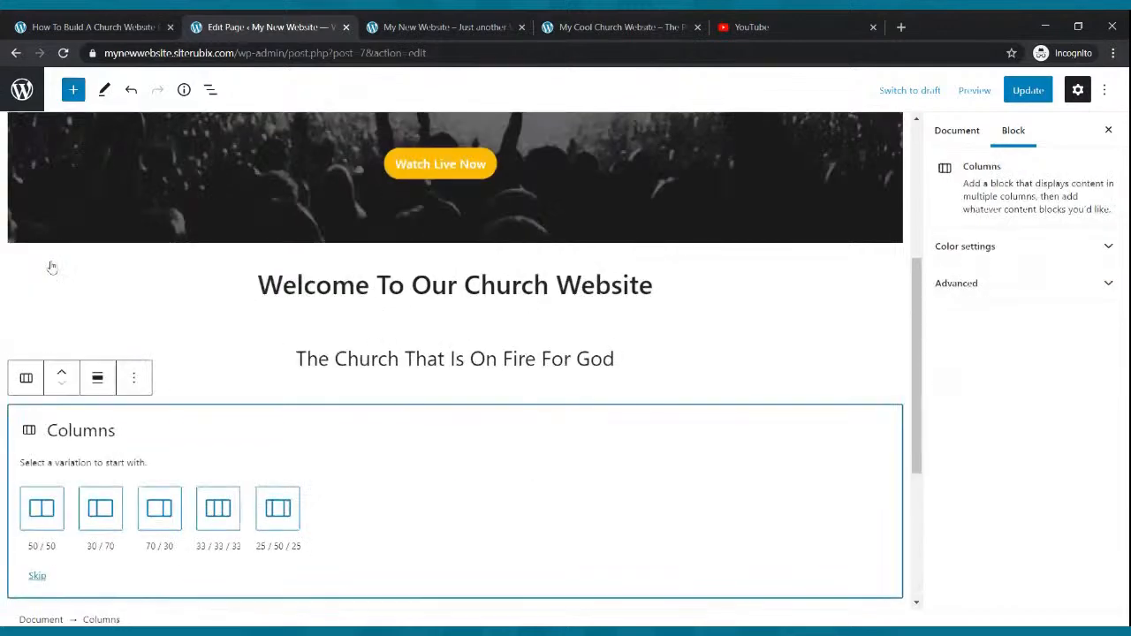
pyautogui.click(218, 509)
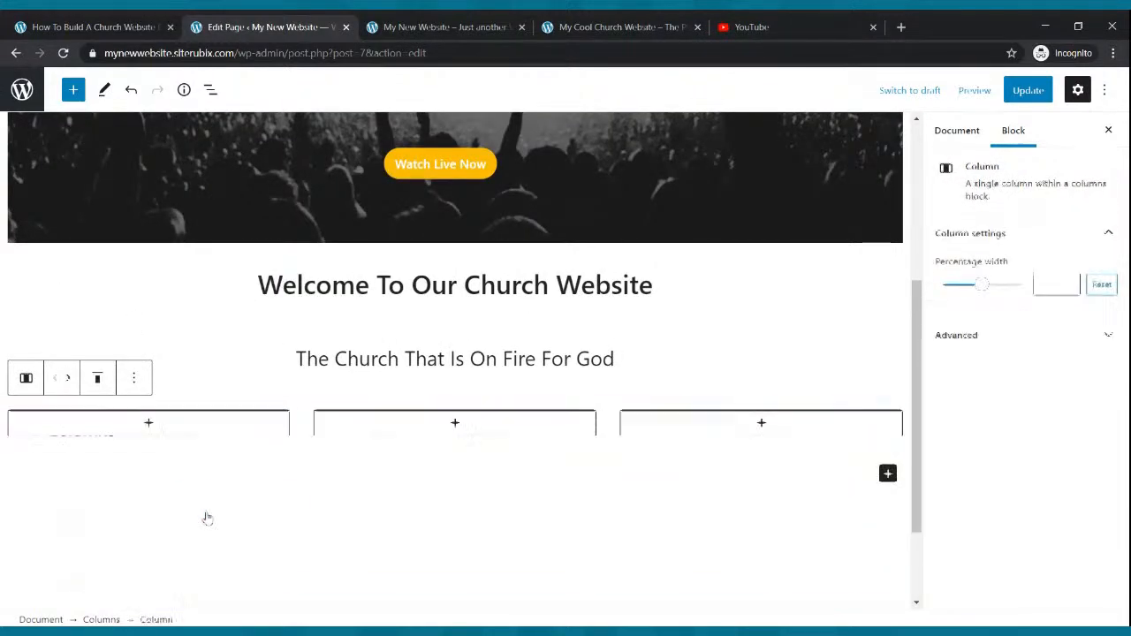
# Step: Add an empty Image block to each of the three columns
pyautogui.click(150, 425)
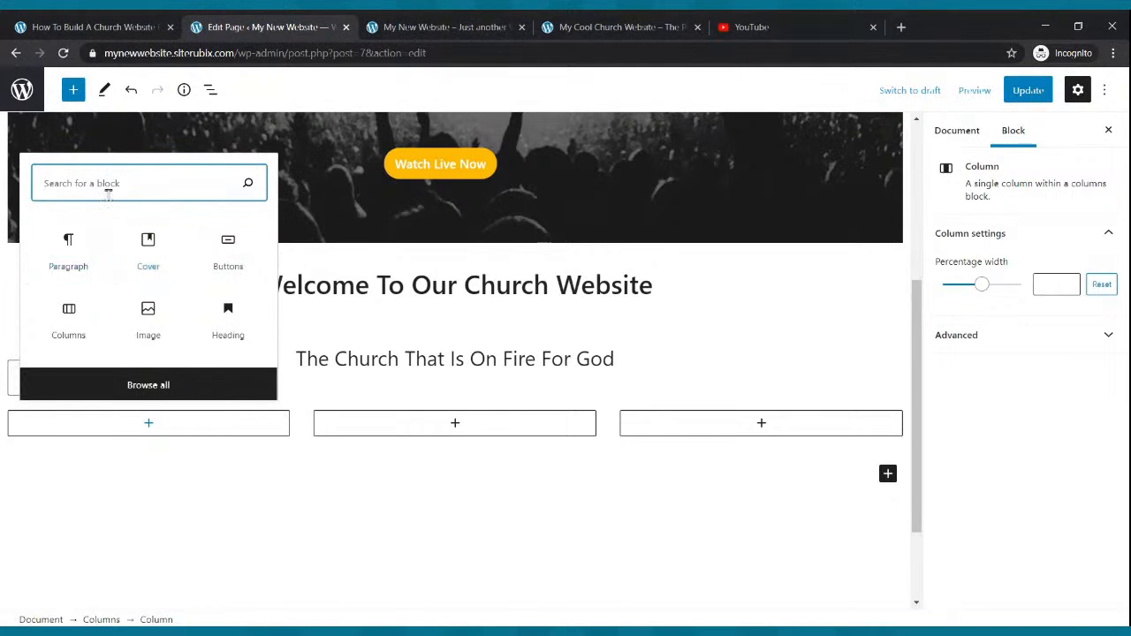
pyautogui.write('image')
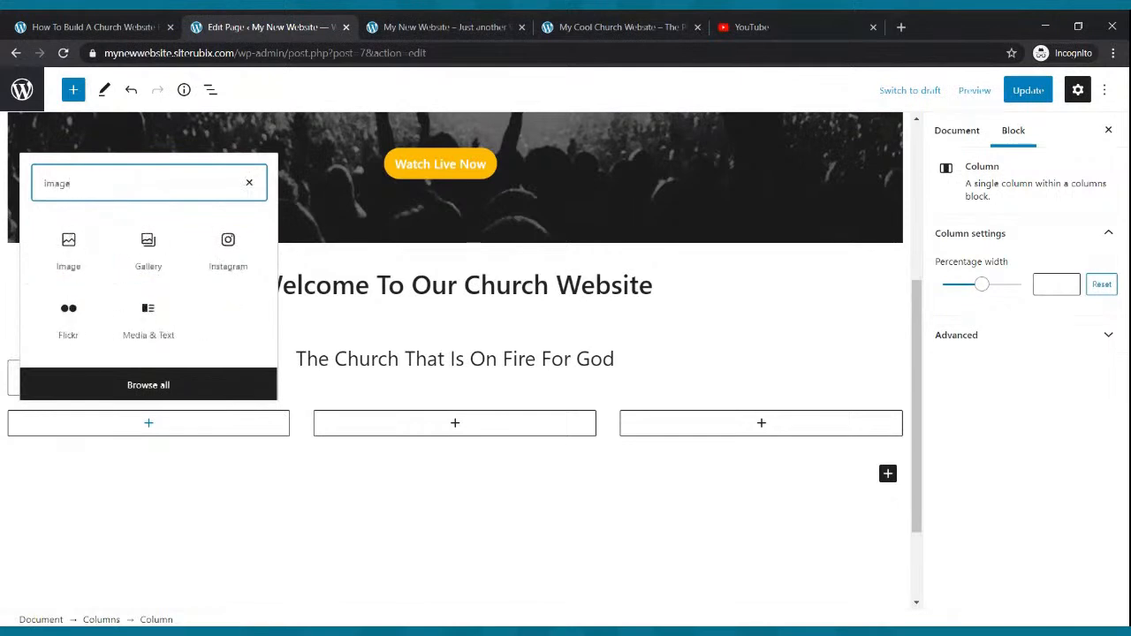
pyautogui.click(60, 263)
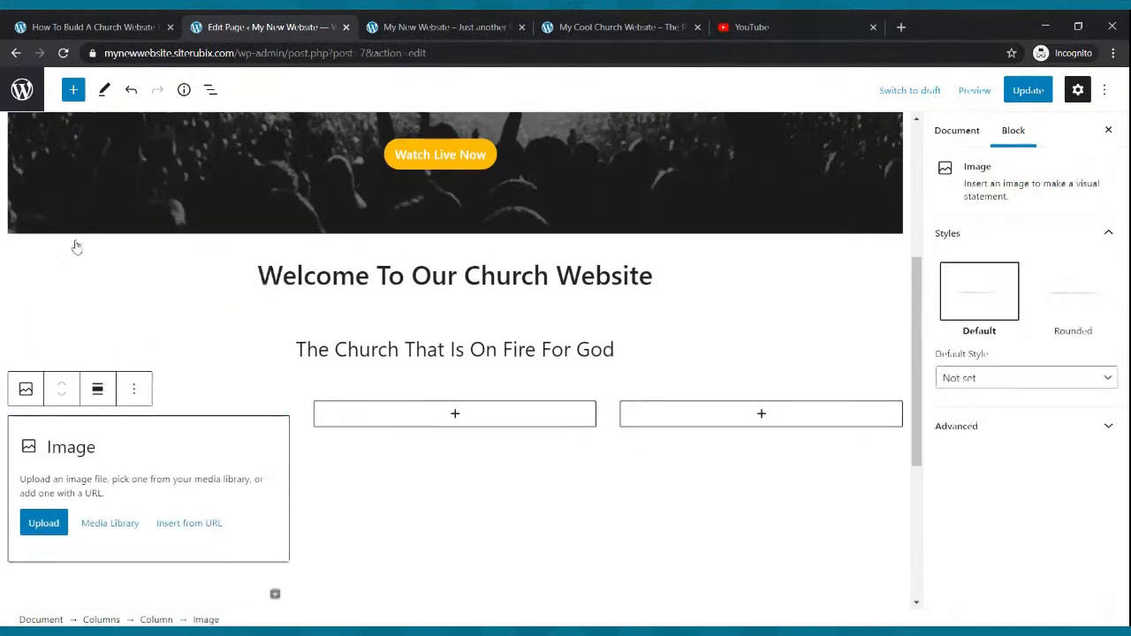
pyautogui.click(452, 416)
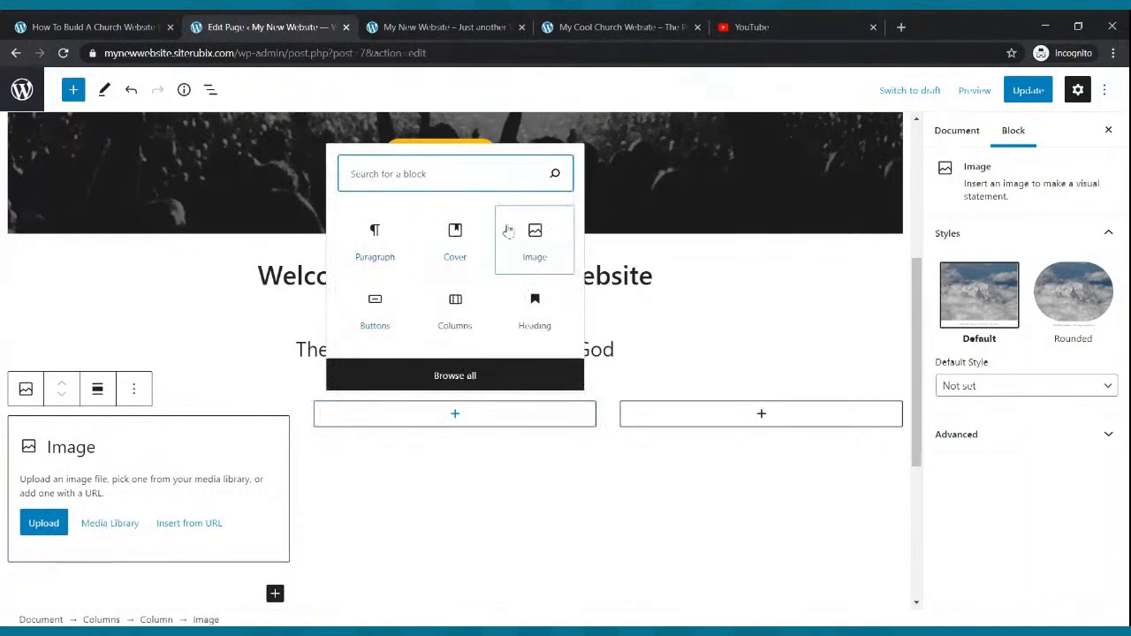
pyautogui.click(535, 240)
pyautogui.click(776, 421)
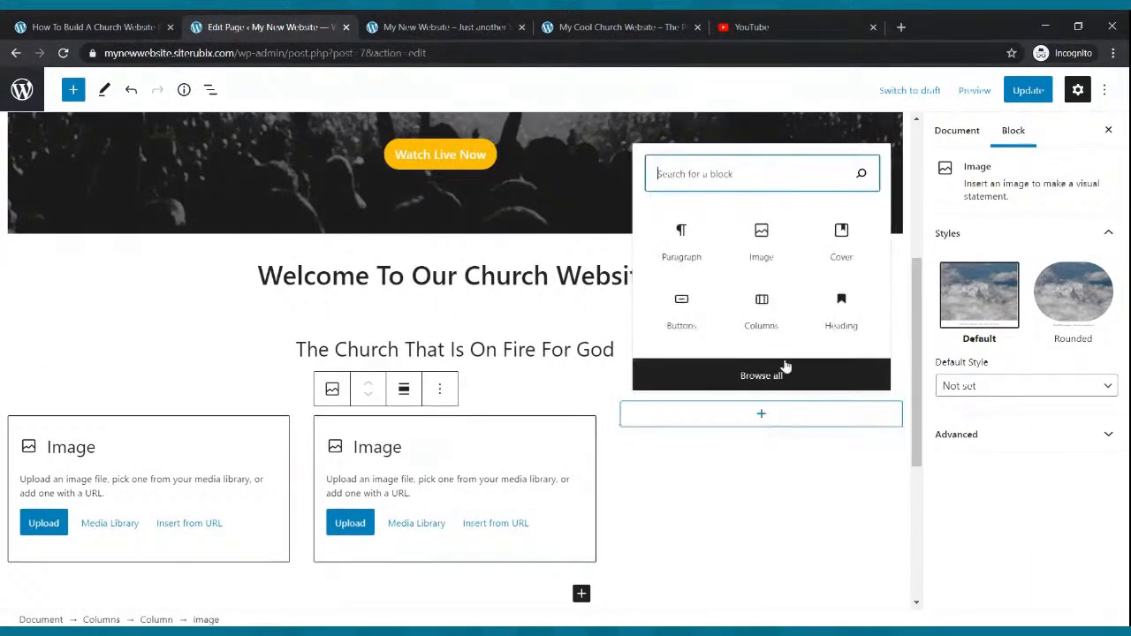
pyautogui.click(784, 243)
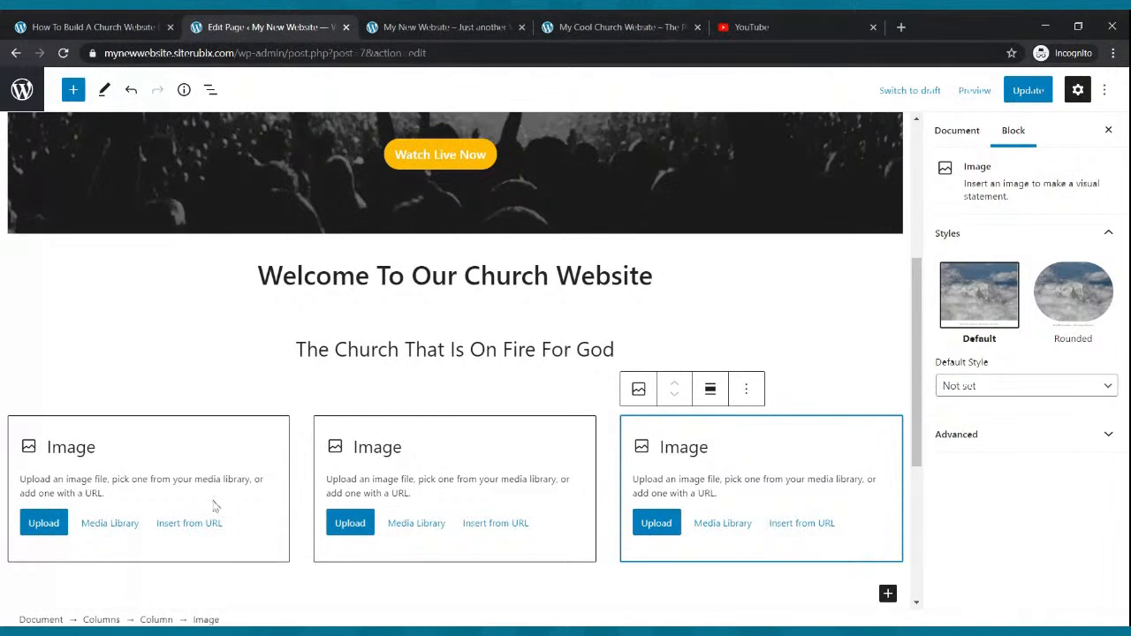
# Step: Upload the Live Webcast, Small Groups and Church Podcast images into the first, second and third columns, and update the page
pyautogui.click(44, 526)
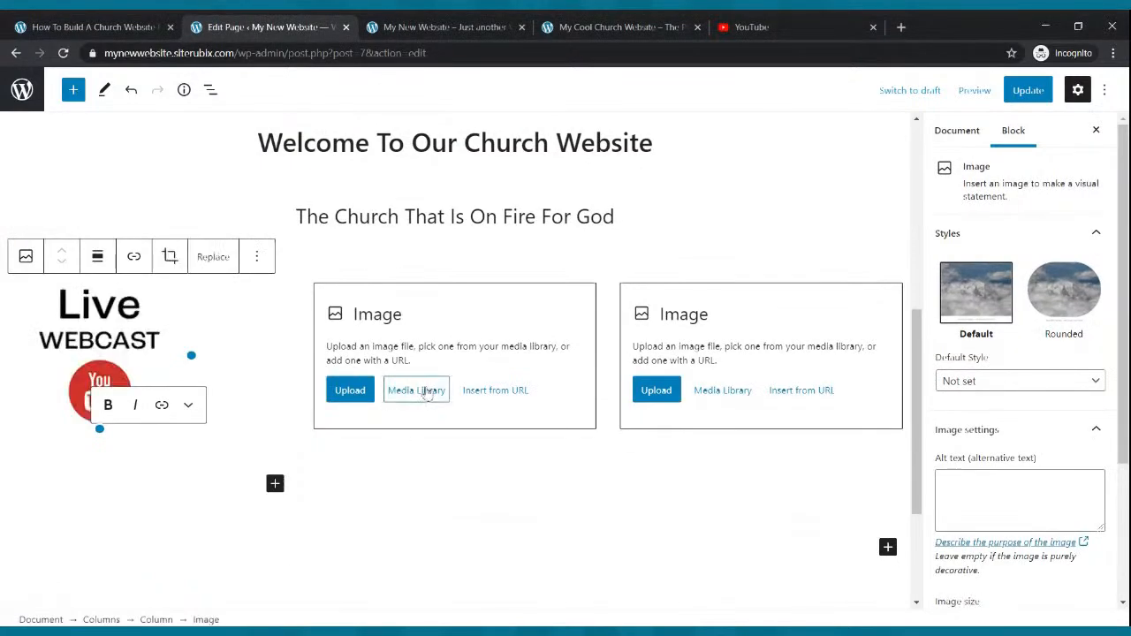
pyautogui.click(361, 392)
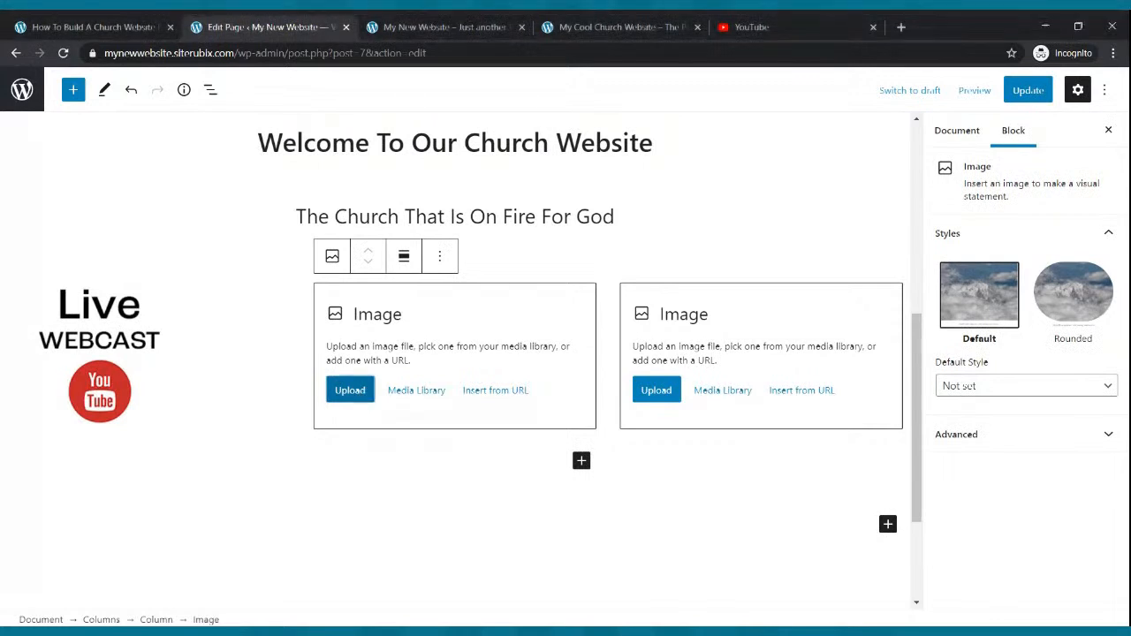
pyautogui.click(658, 258)
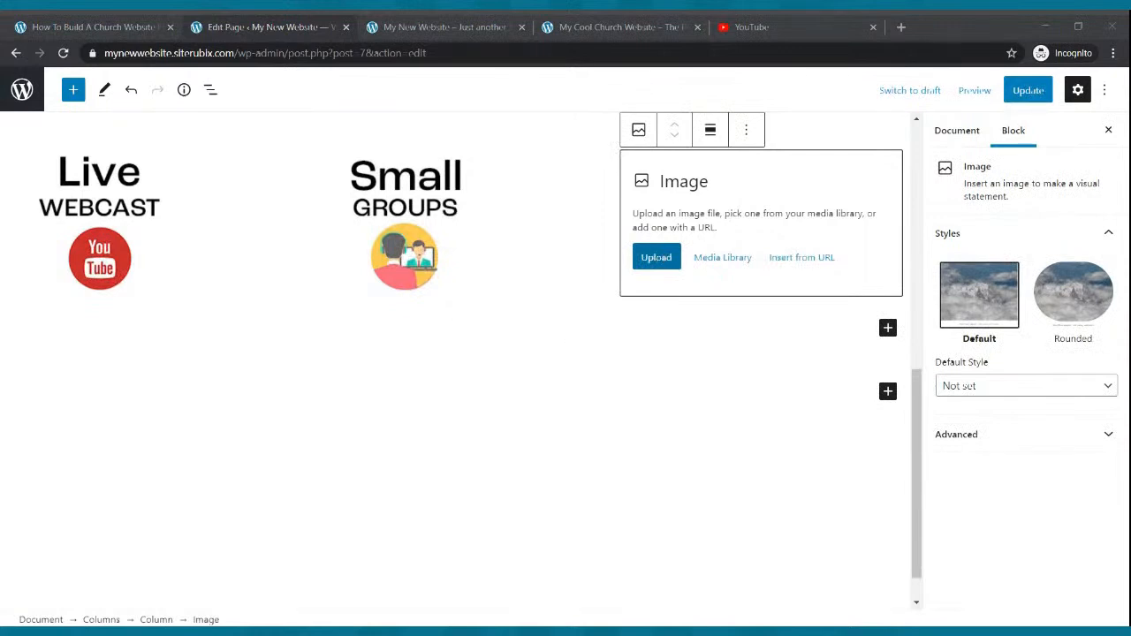
pyautogui.doubleClick(217, 169)
pyautogui.scroll(2, 623, 435)
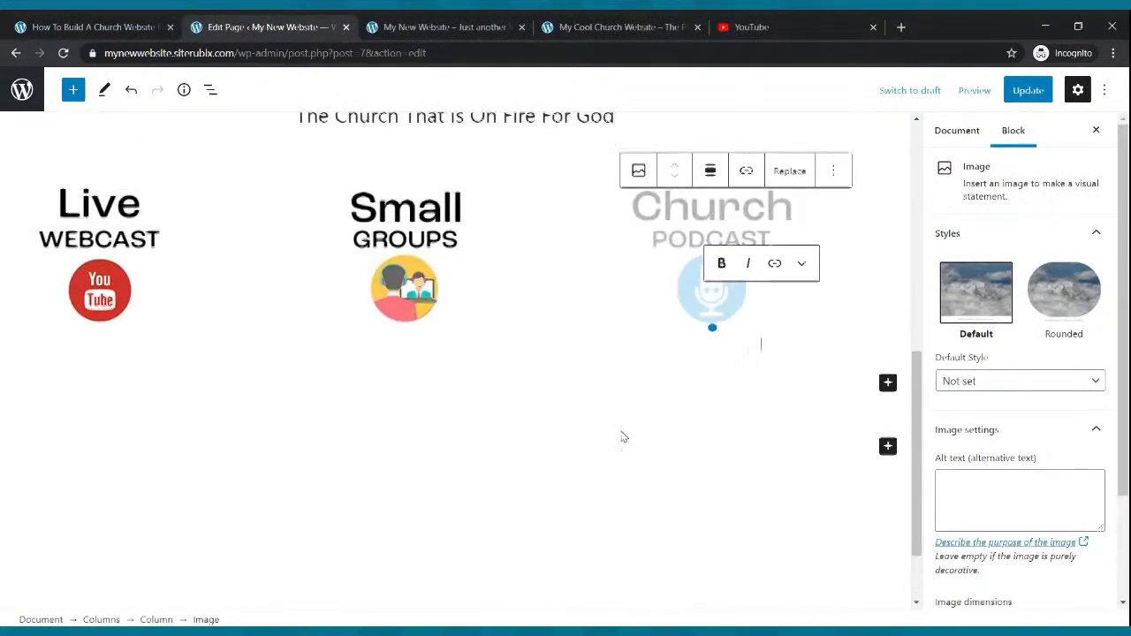
pyautogui.scroll(3, 623, 435)
pyautogui.scroll(-3, 333, 315)
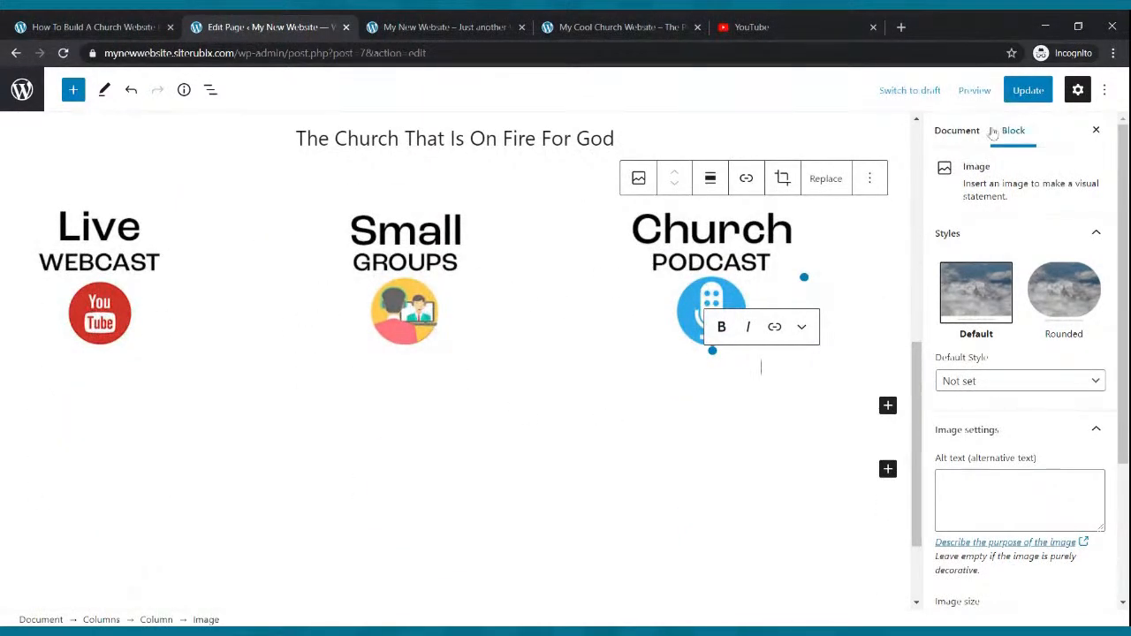
pyautogui.click(1029, 89)
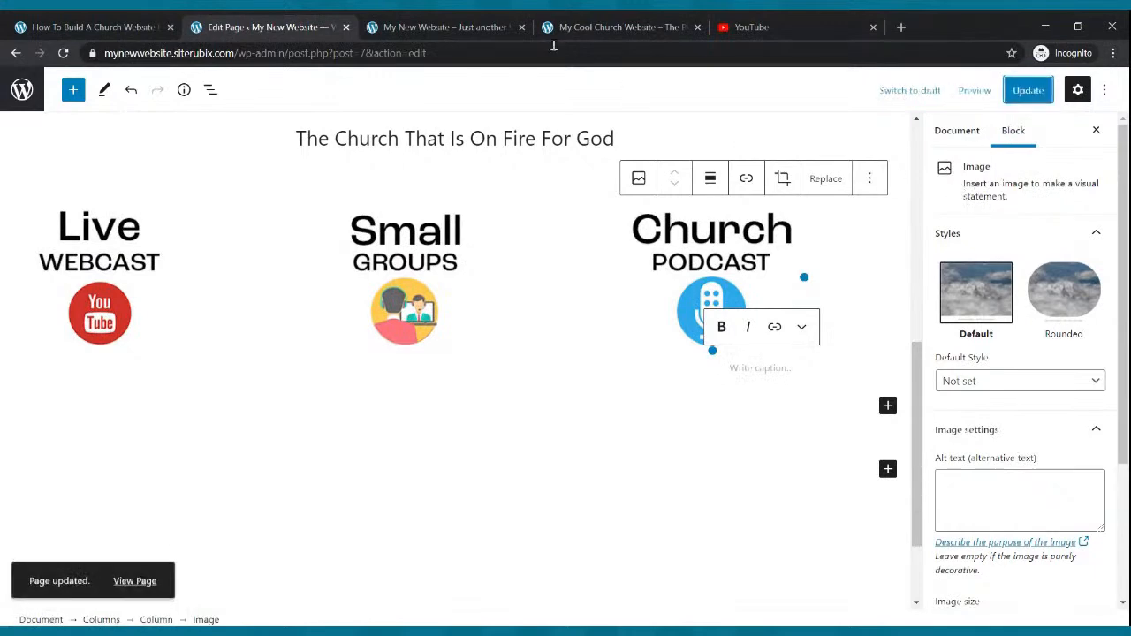
# Step: Reload the live home page and examine how the three column images are laid out
pyautogui.click(491, 27)
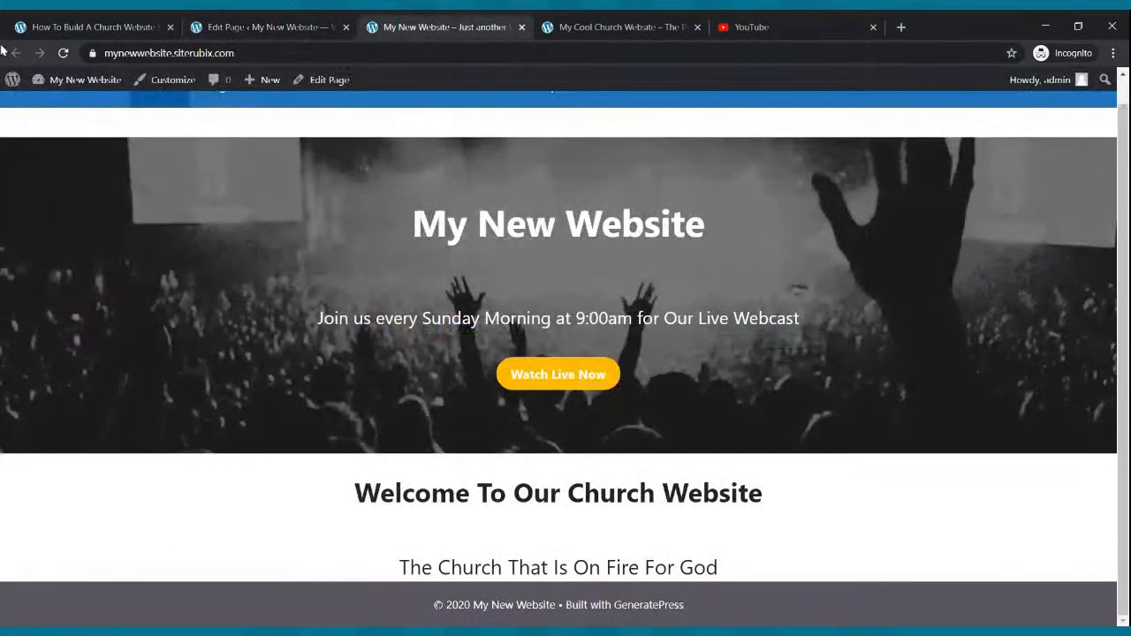
pyautogui.click(64, 54)
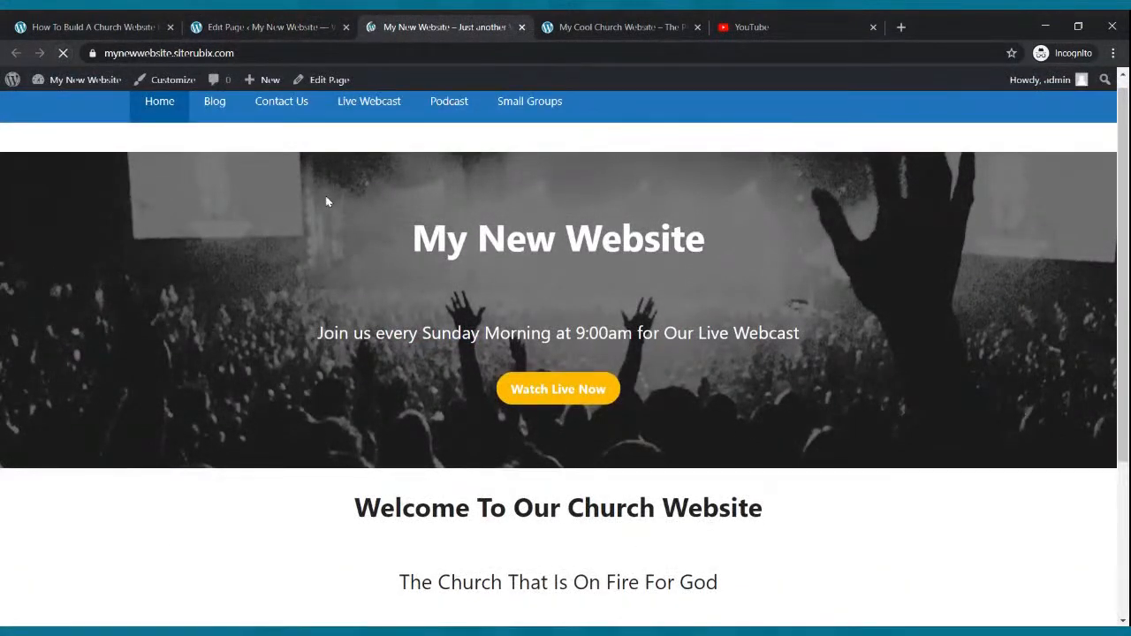
pyautogui.scroll(-3, 325, 202)
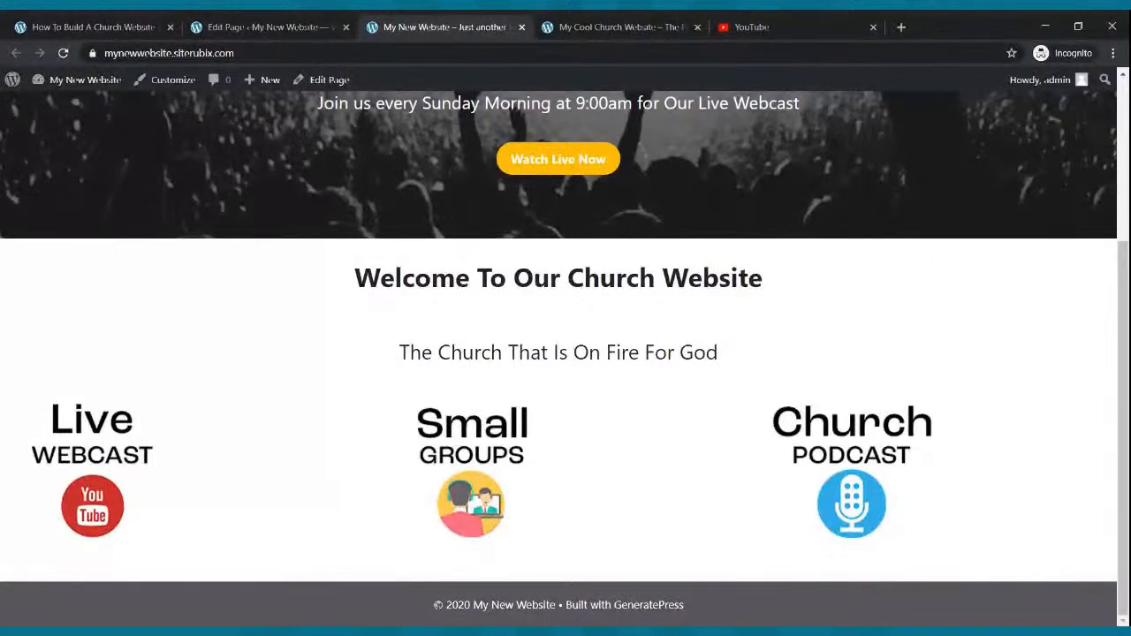
# Step: Center-align the Live Webcast, Small Groups and Church Podcast images within their columns in the page editor, and update the page
pyautogui.click(298, 23)
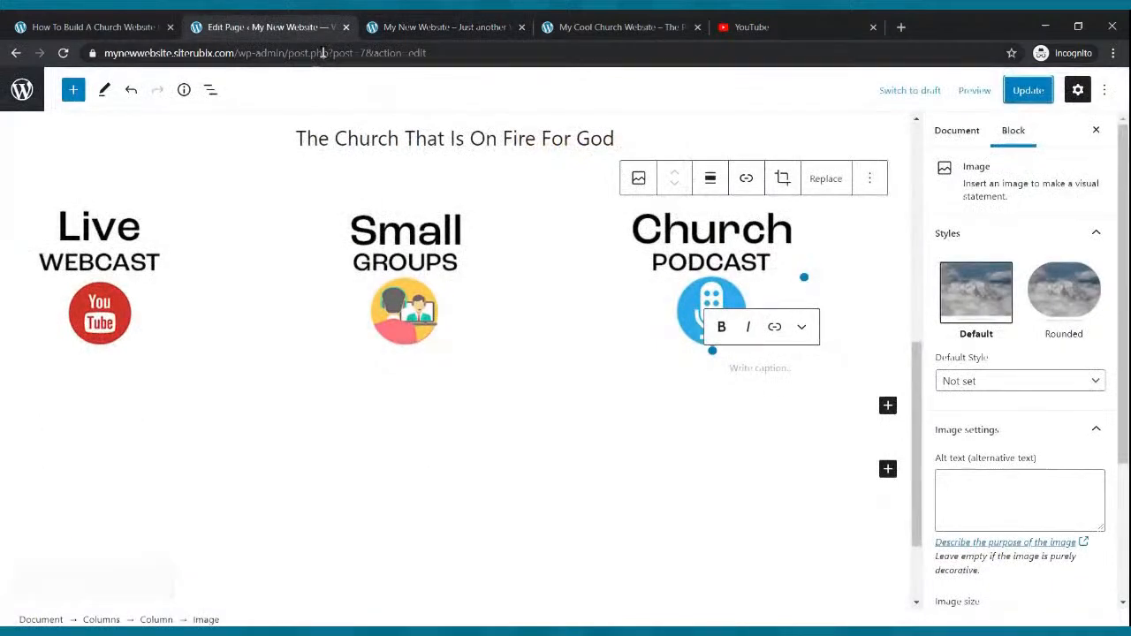
pyautogui.click(120, 273)
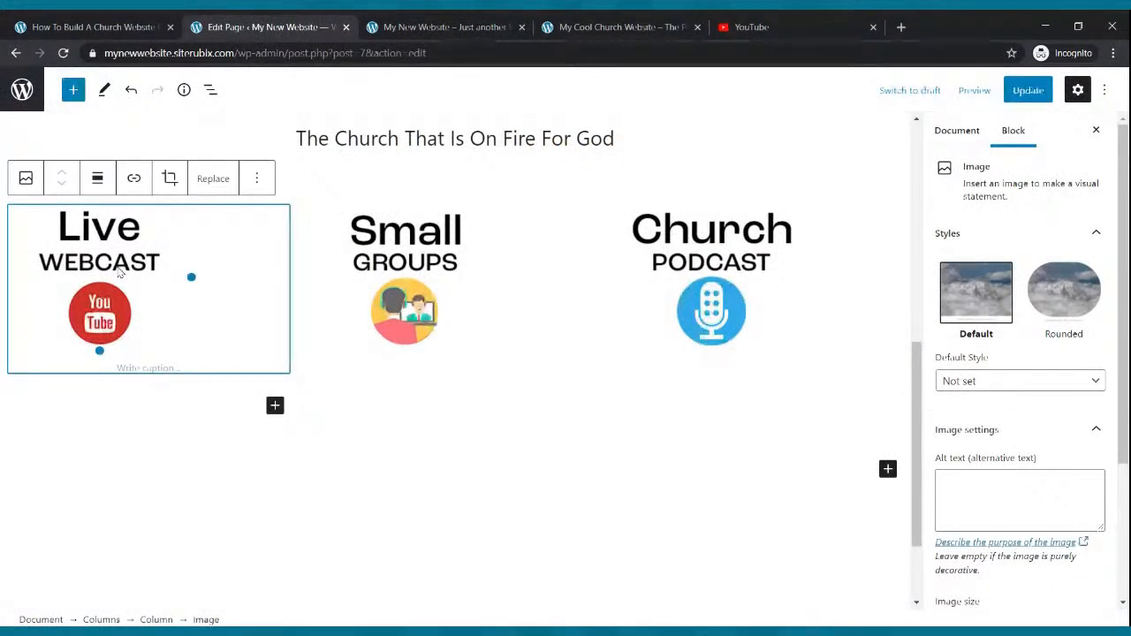
pyautogui.click(98, 180)
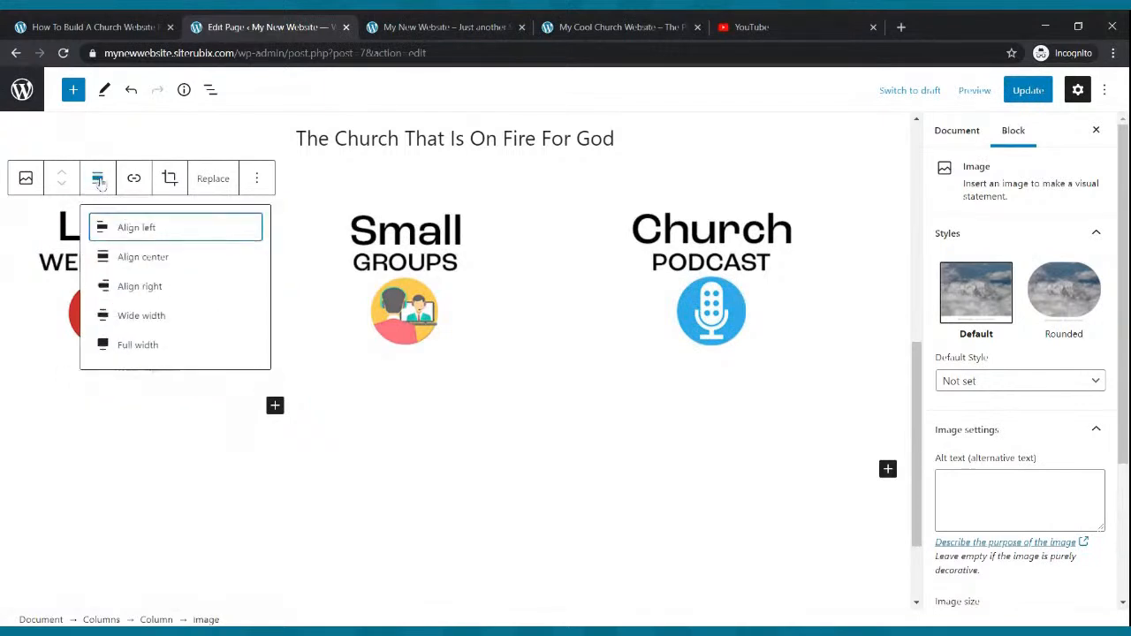
pyautogui.click(131, 258)
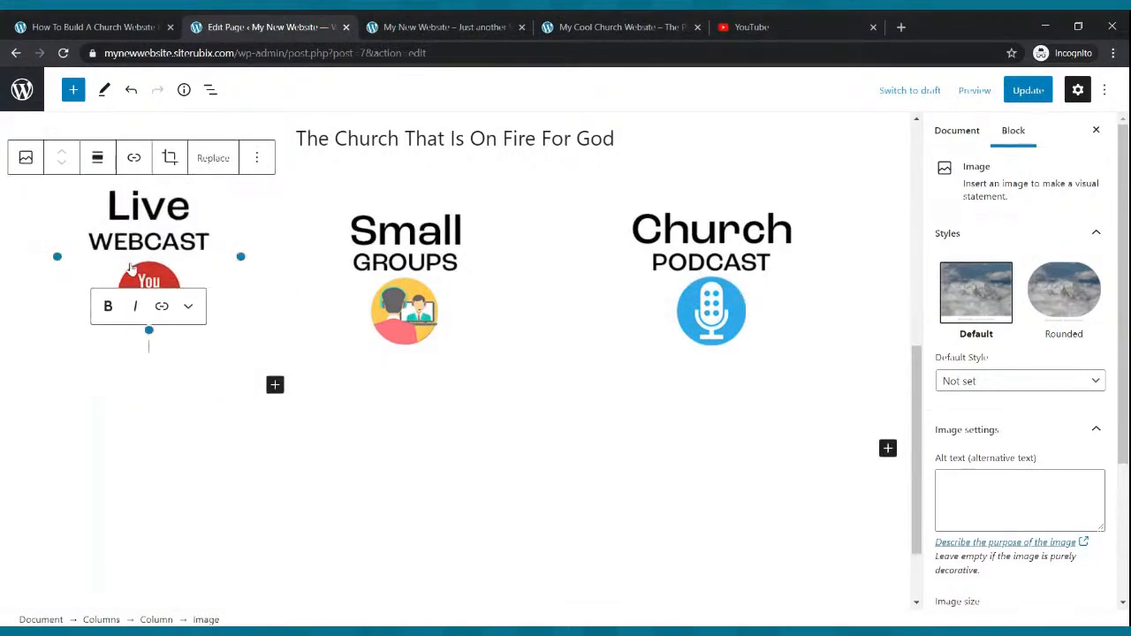
pyautogui.click(421, 271)
pyautogui.click(403, 181)
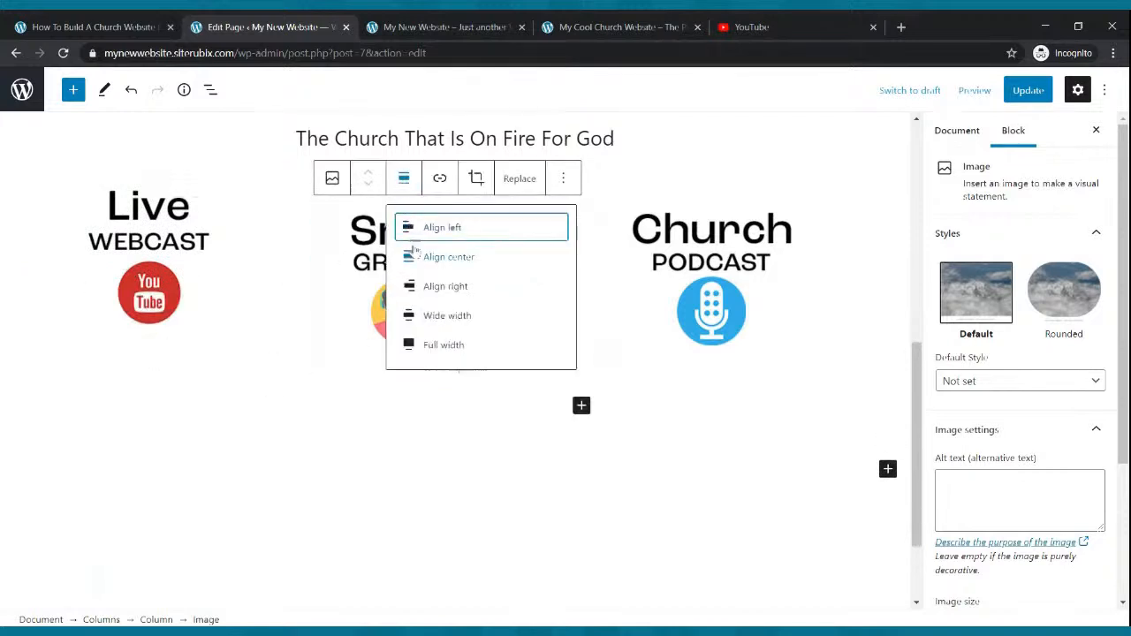
pyautogui.click(423, 266)
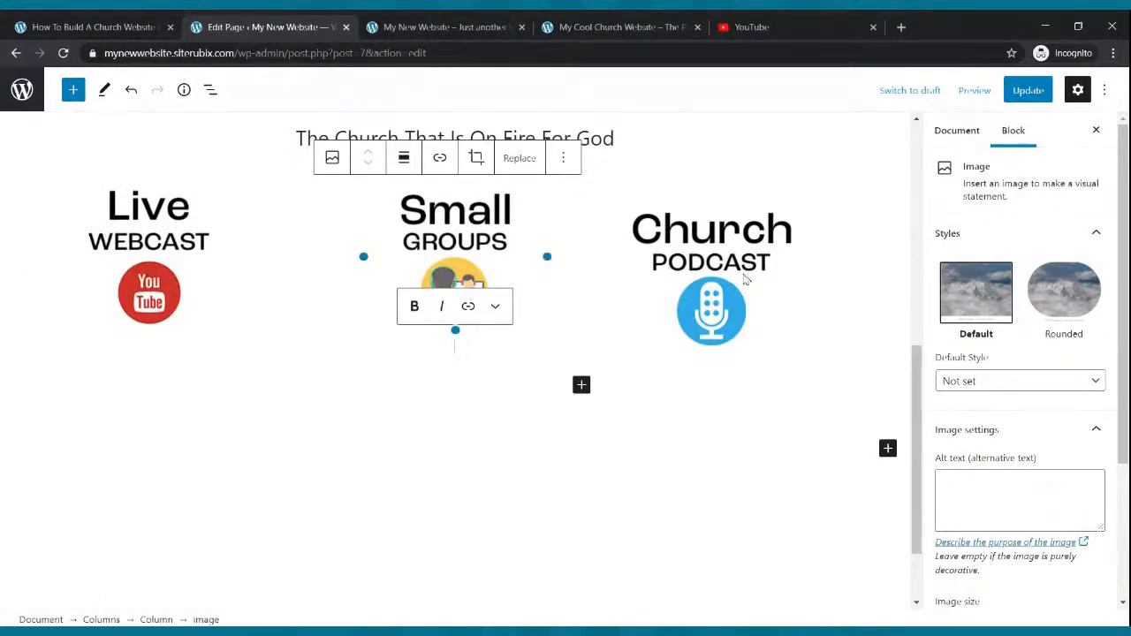
pyautogui.click(694, 281)
pyautogui.click(711, 180)
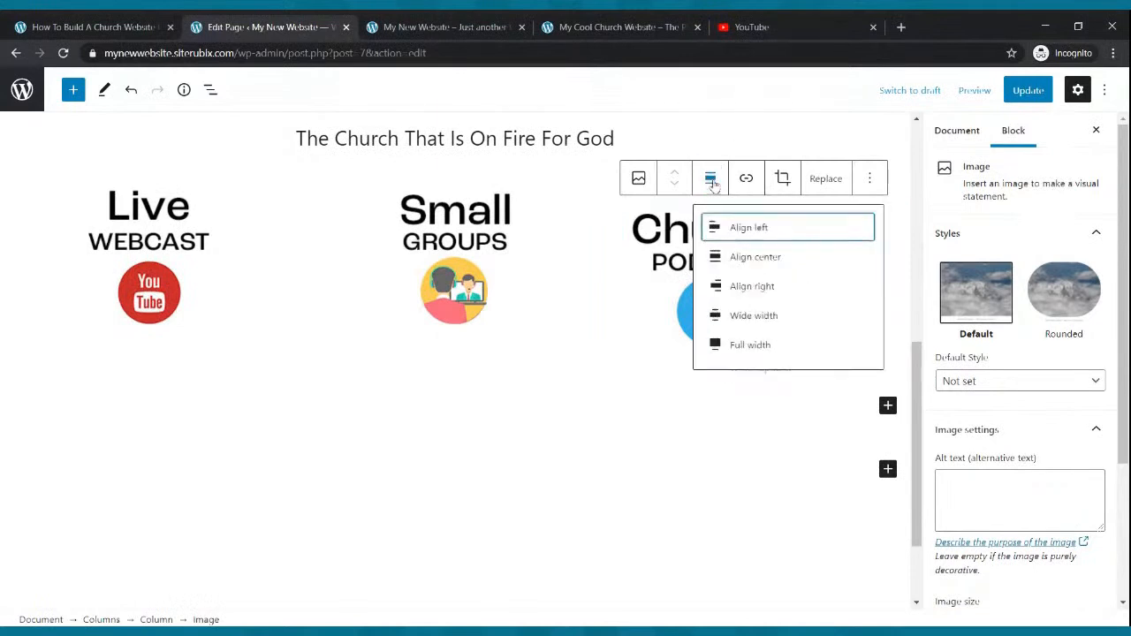
pyautogui.click(731, 258)
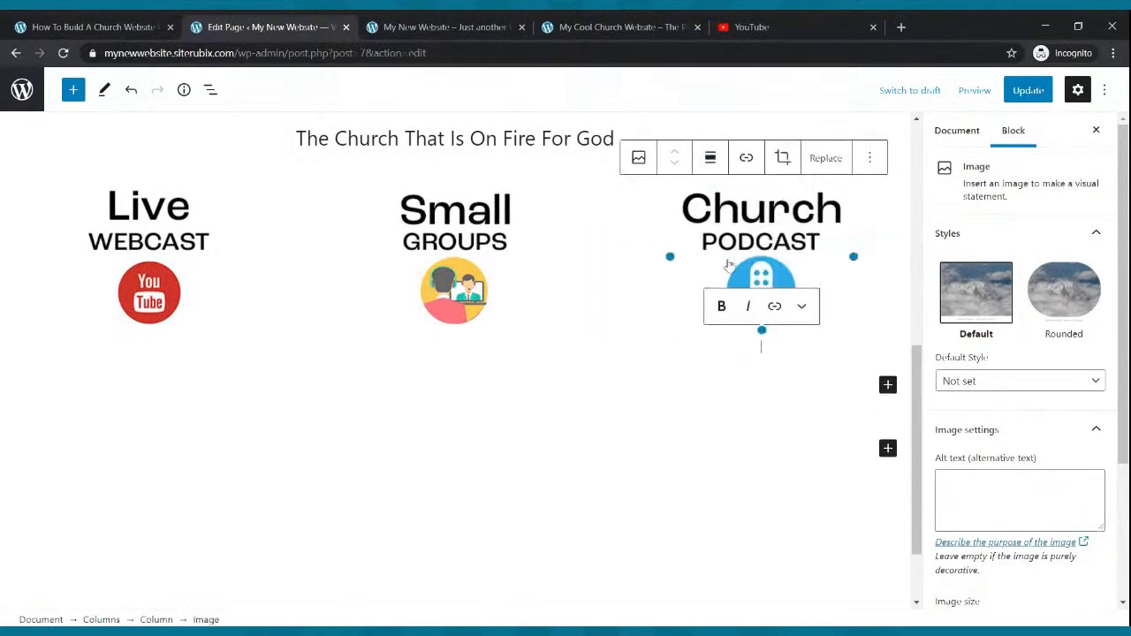
pyautogui.click(1021, 91)
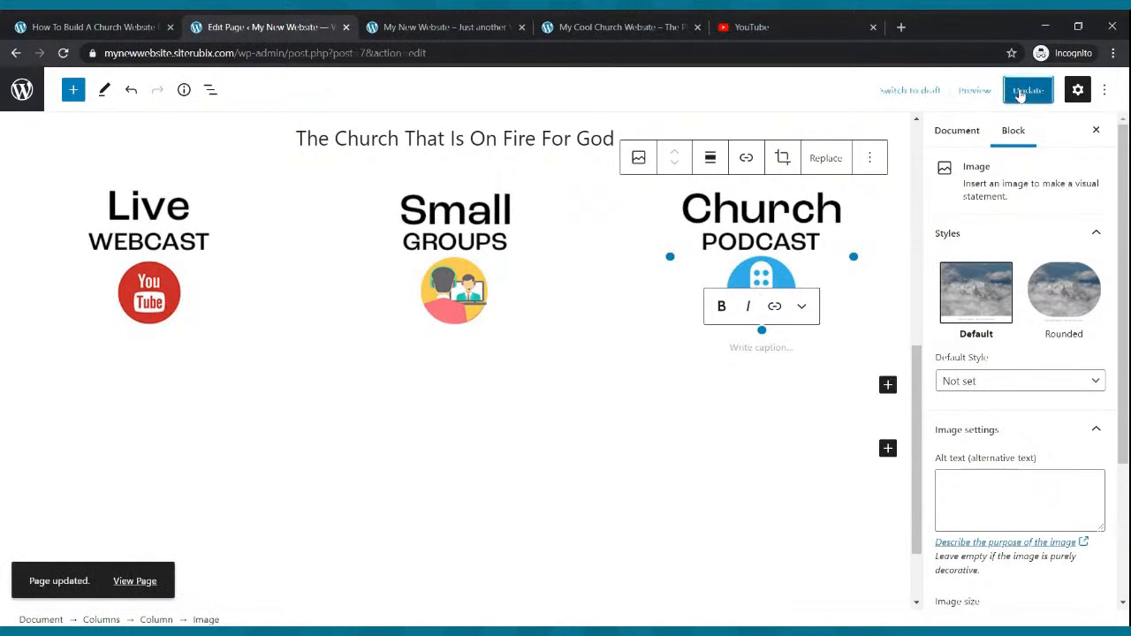
# Step: Reload the live home page to check the image row and compare it with the captioned row on the My Cool Church Website page
pyautogui.click(389, 25)
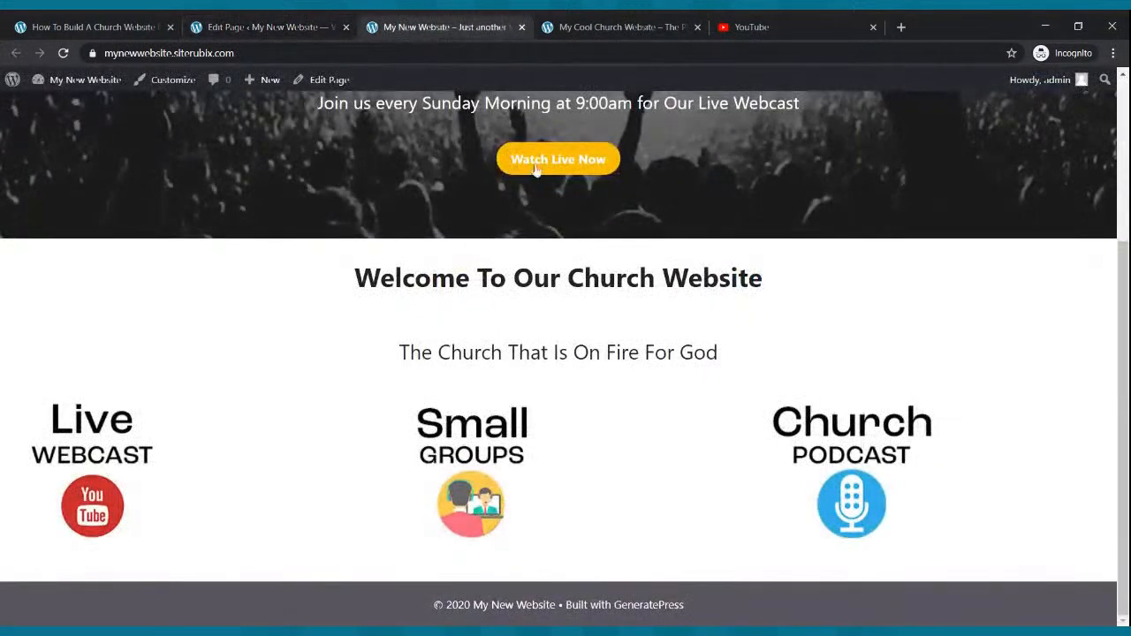
pyautogui.click(63, 54)
pyautogui.scroll(2, 546, 259)
pyautogui.scroll(-2, 546, 259)
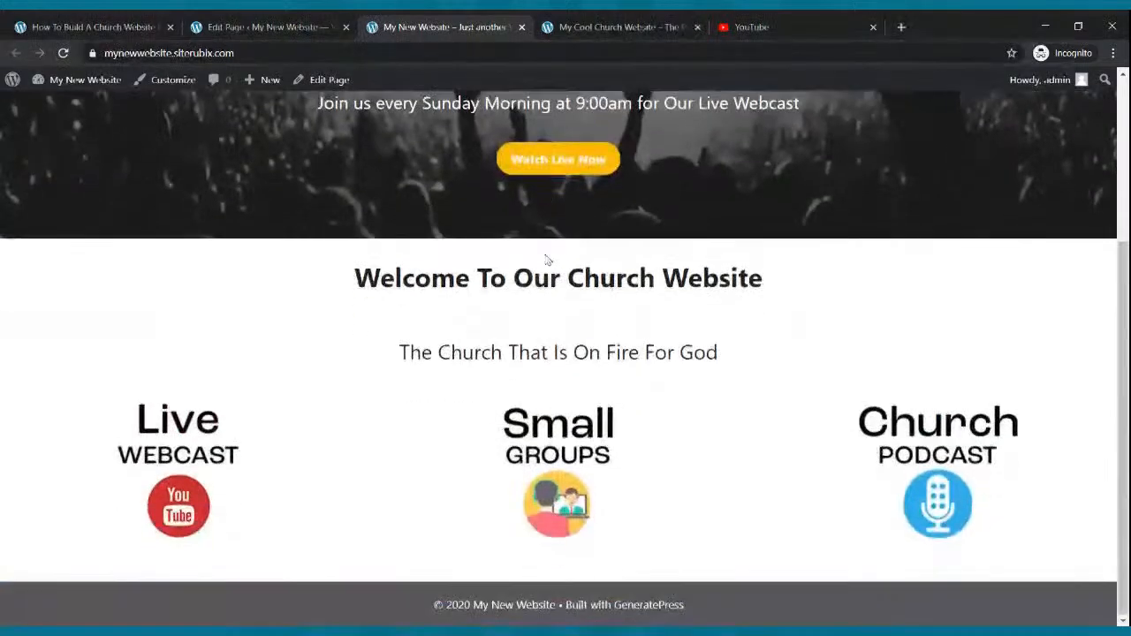
pyautogui.scroll(3, 594, 336)
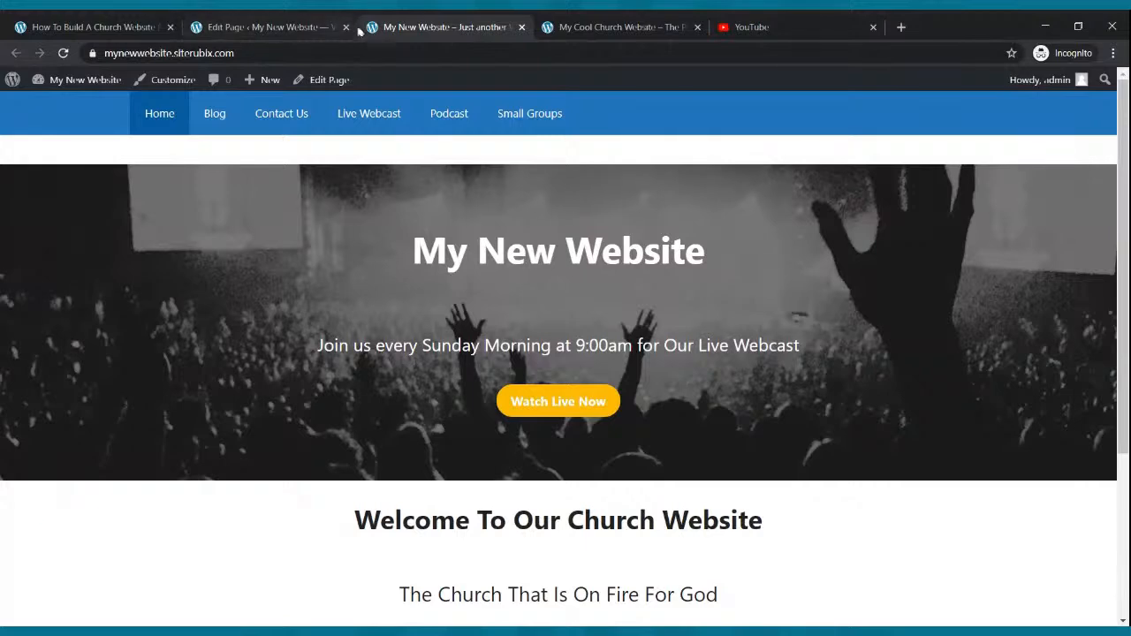
pyautogui.click(669, 20)
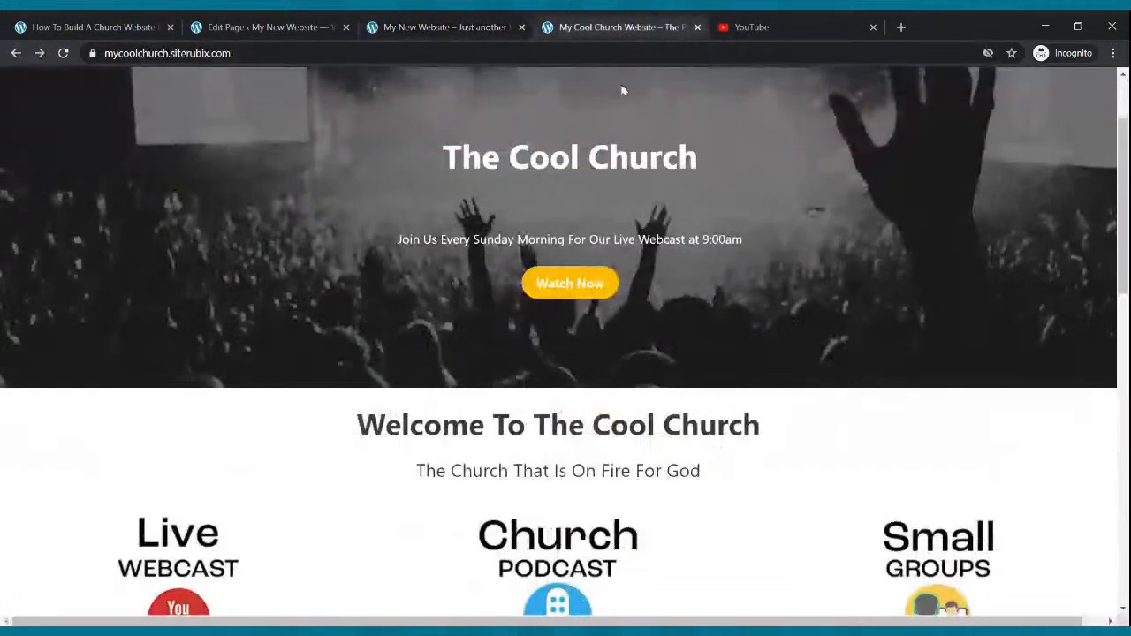
pyautogui.scroll(-4, 189, 309)
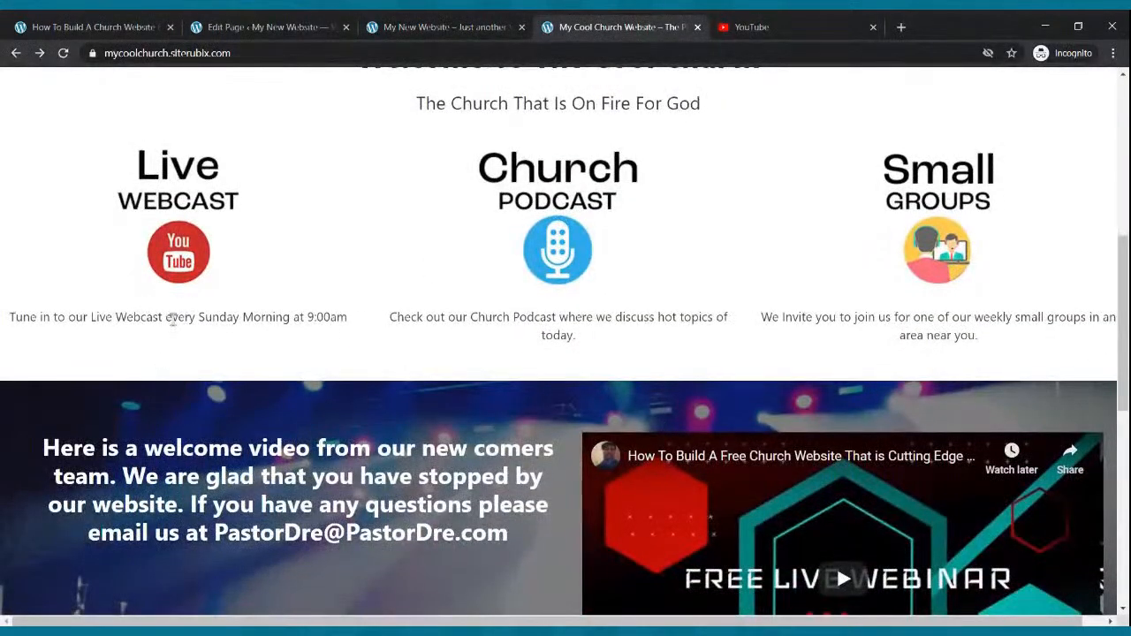
# Step: Return to the page editor and add a Paragraph block below the Live Webcast image in the first column
pyautogui.click(219, 25)
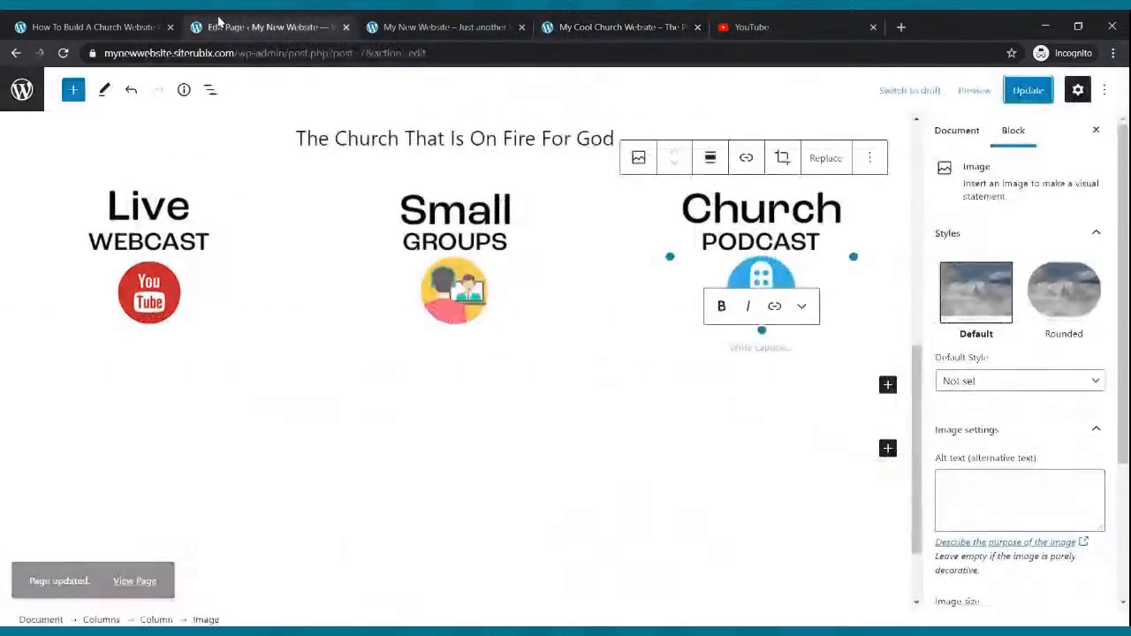
pyautogui.click(163, 268)
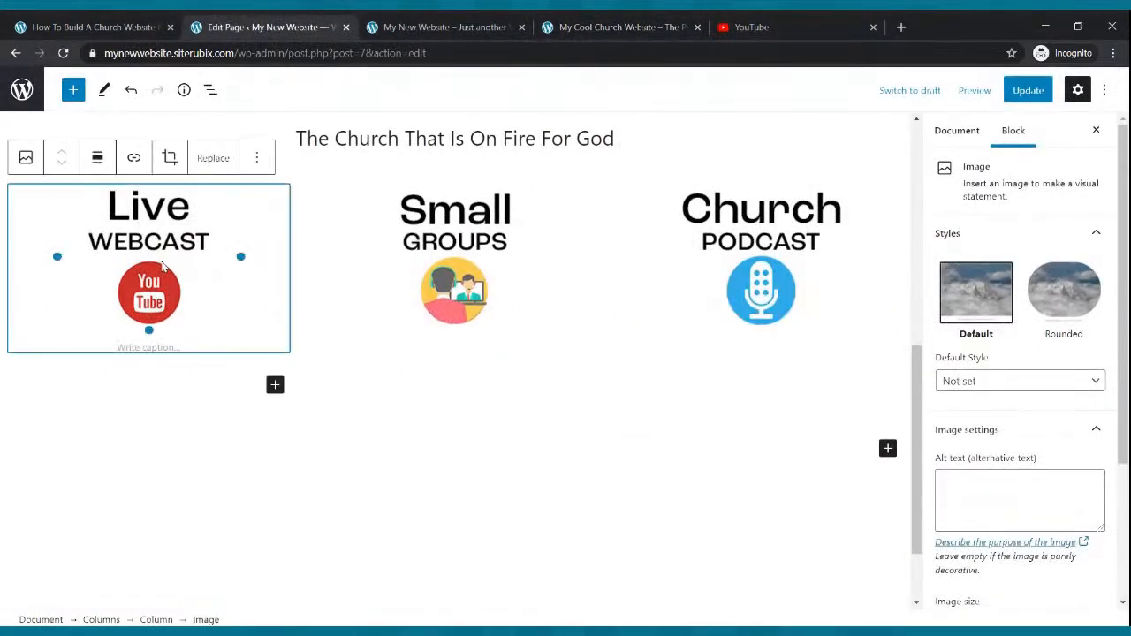
pyautogui.click(275, 384)
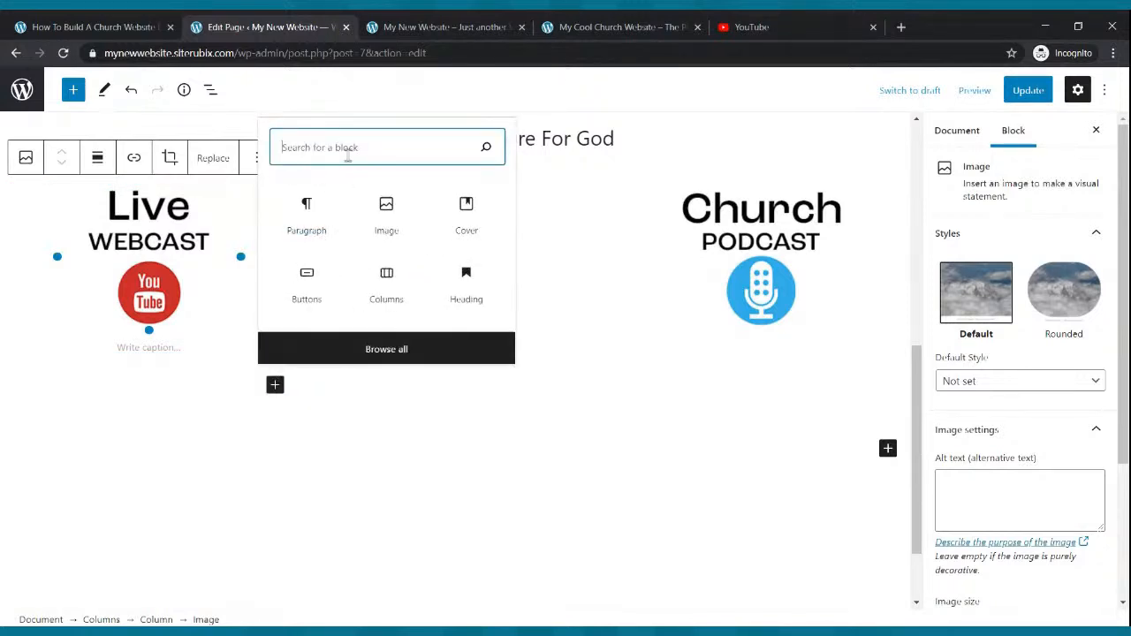
pyautogui.write('pat')
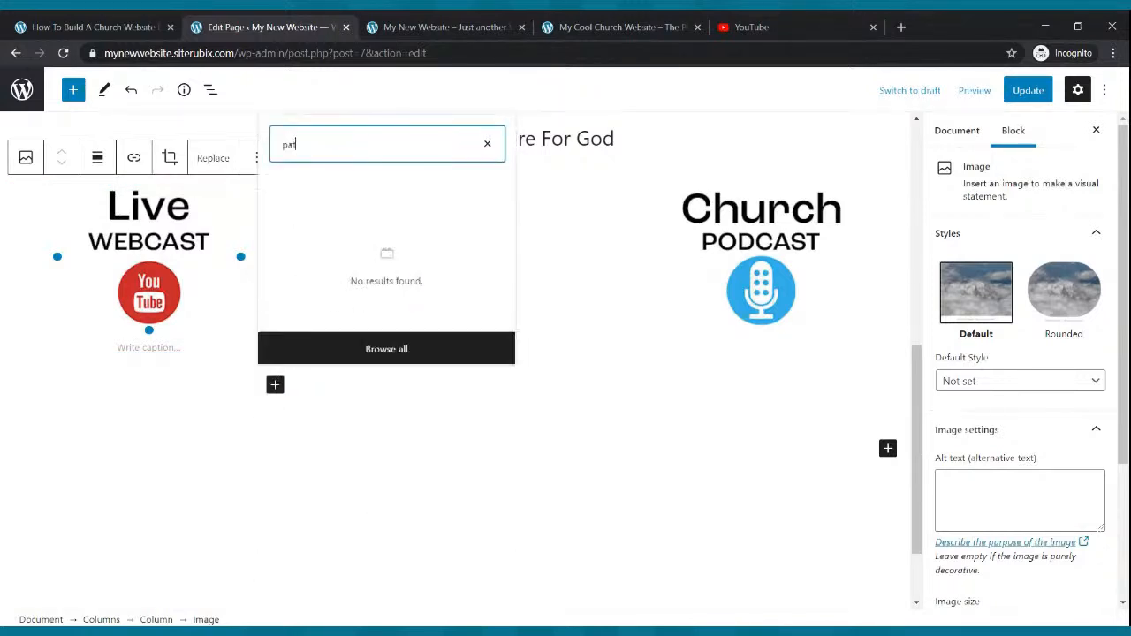
pyautogui.press('BackSpace')
pyautogui.write('ragr')
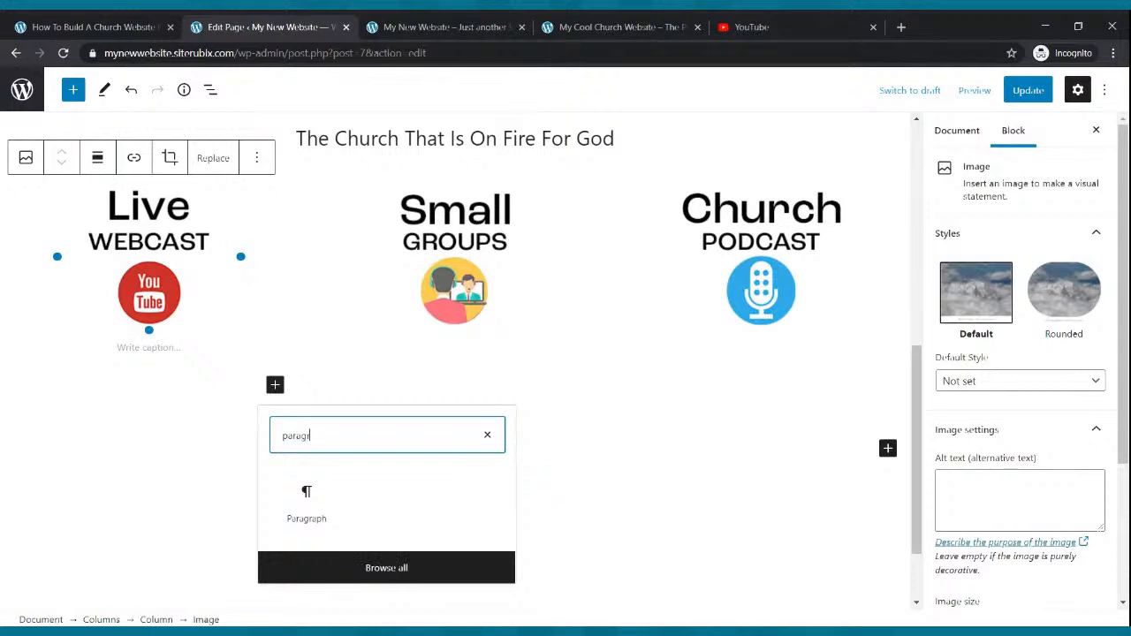
pyautogui.write('p')
pyautogui.press('BackSpace')
pyautogui.write('aph')
pyautogui.click(309, 502)
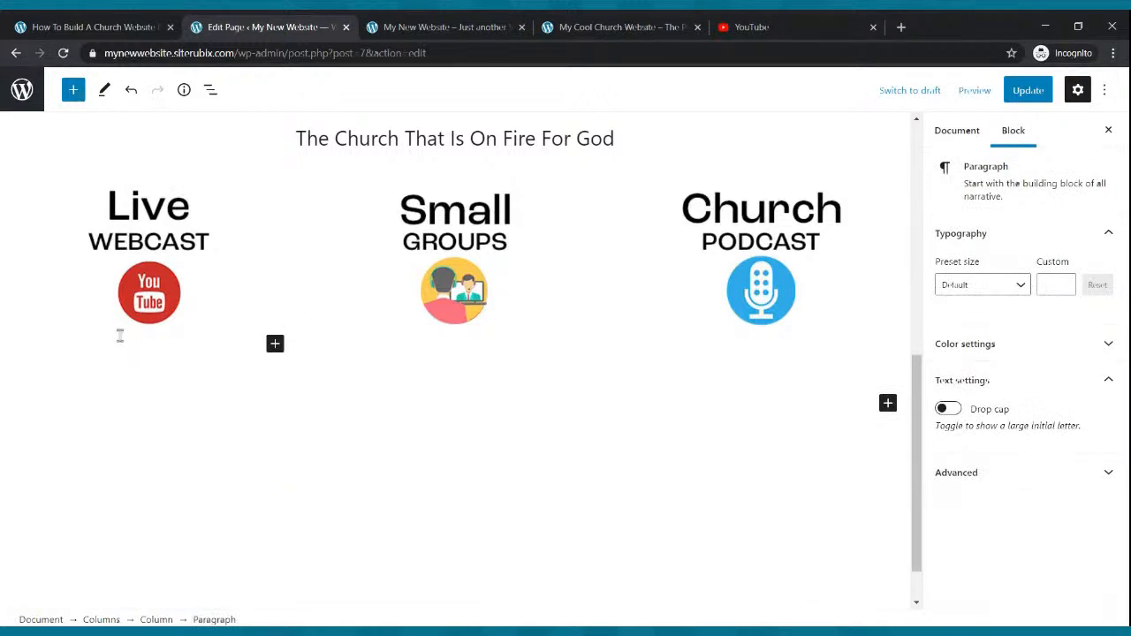
# Step: Enter "Join Us For Our Live Webcast Every Sunday Morning at 9:00am" in the paragraph below the Live Webcast image
pyautogui.write('Join Us For OU')
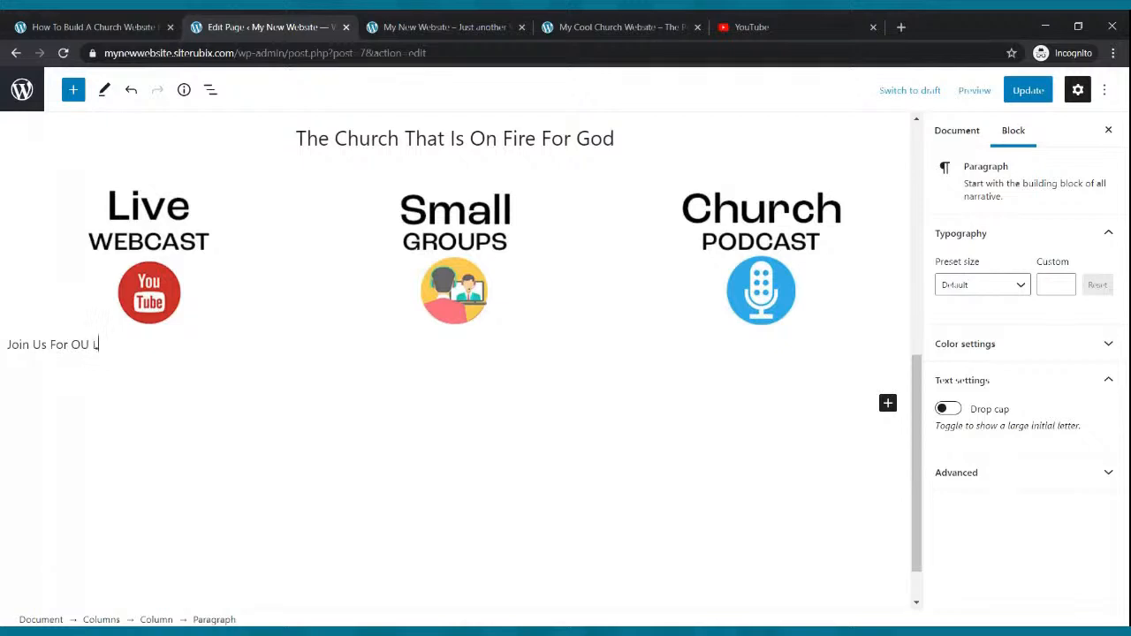
pyautogui.write('r Live Webcast Ev')
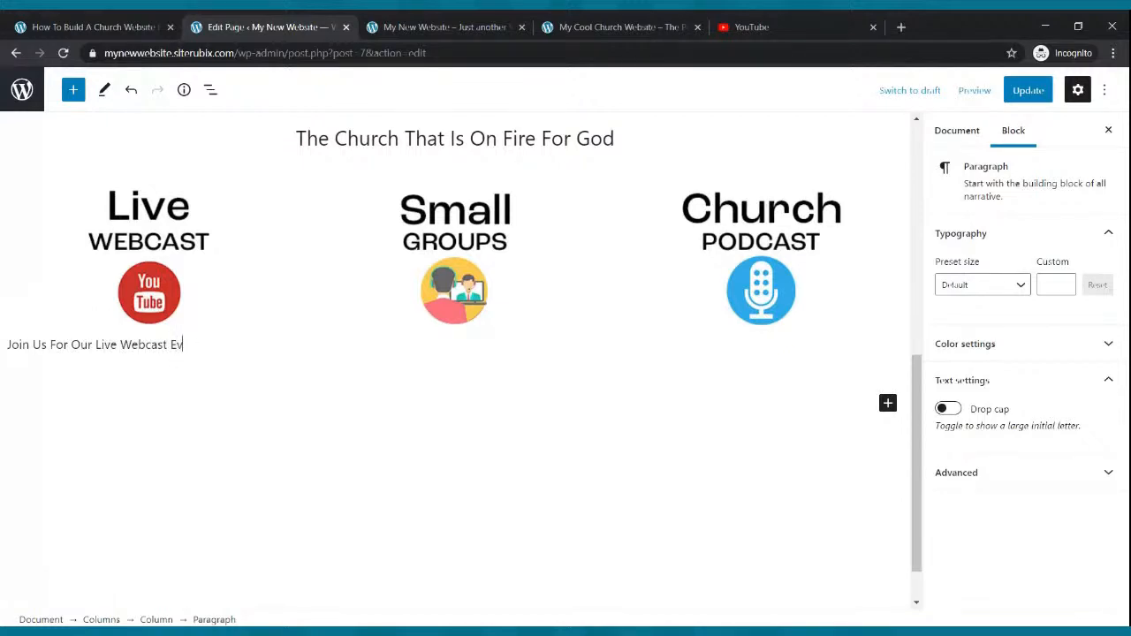
pyautogui.write('ery Sunday Morning')
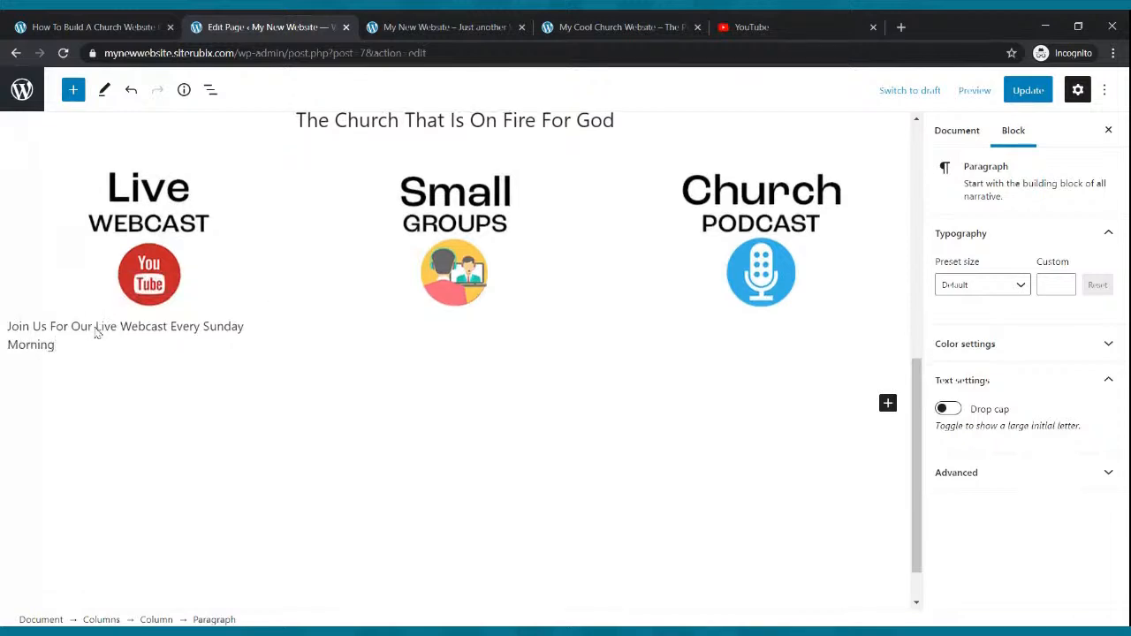
pyautogui.write(' at 9:00am')
# Step: Center the Live Webcast caption text and make it bold
pyautogui.moveTo(120, 346); pyautogui.dragTo(9, 323)
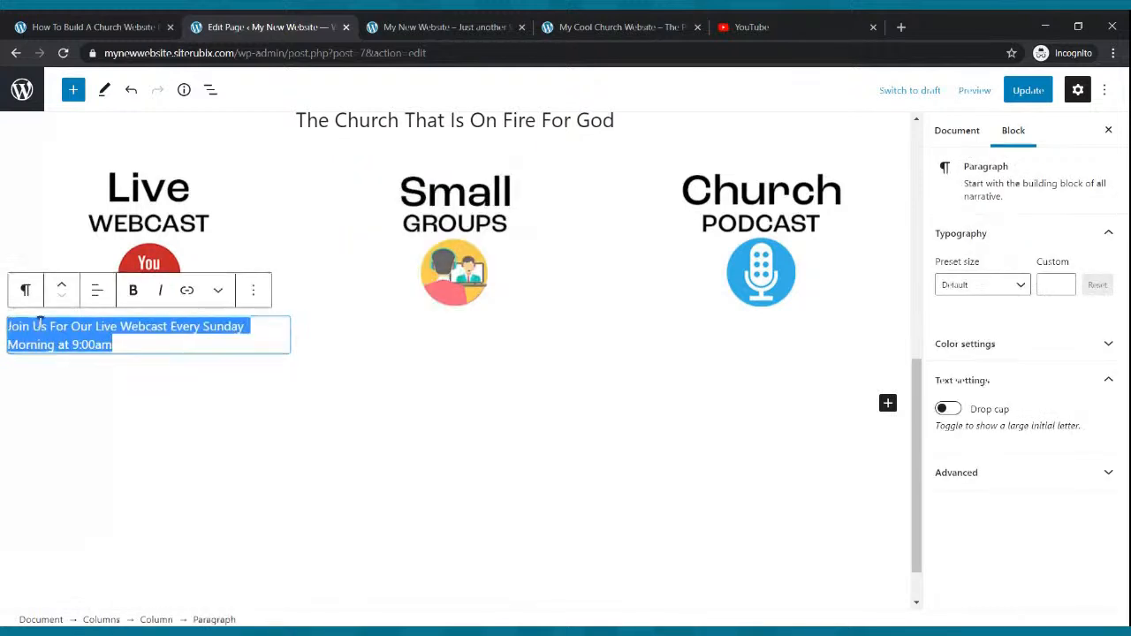
pyautogui.click(98, 290)
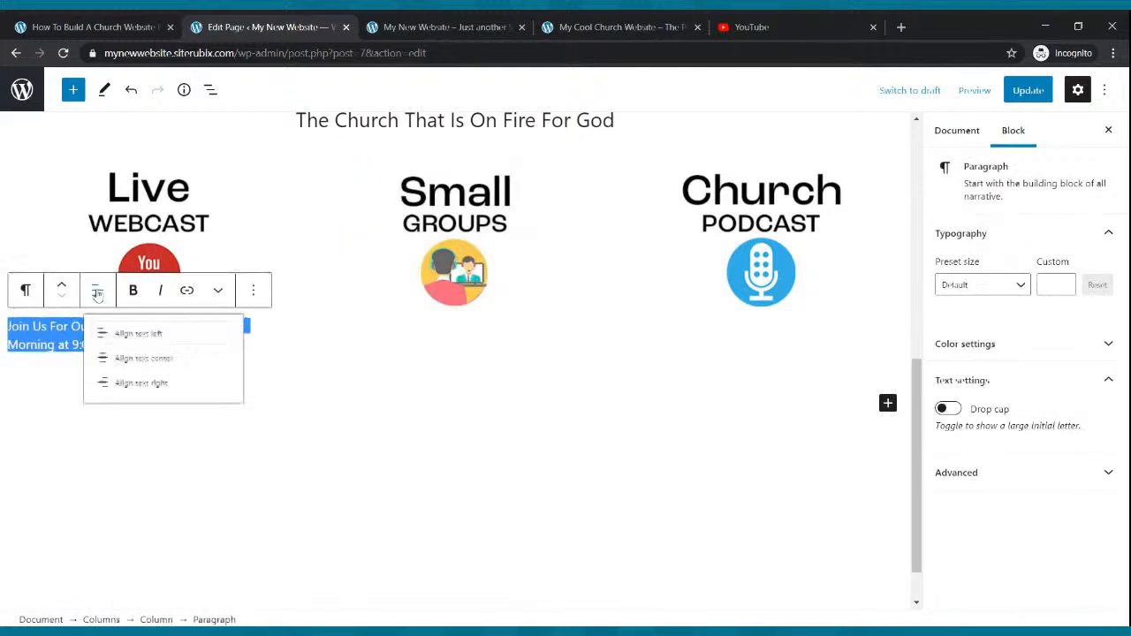
pyautogui.click(111, 369)
pyautogui.click(133, 292)
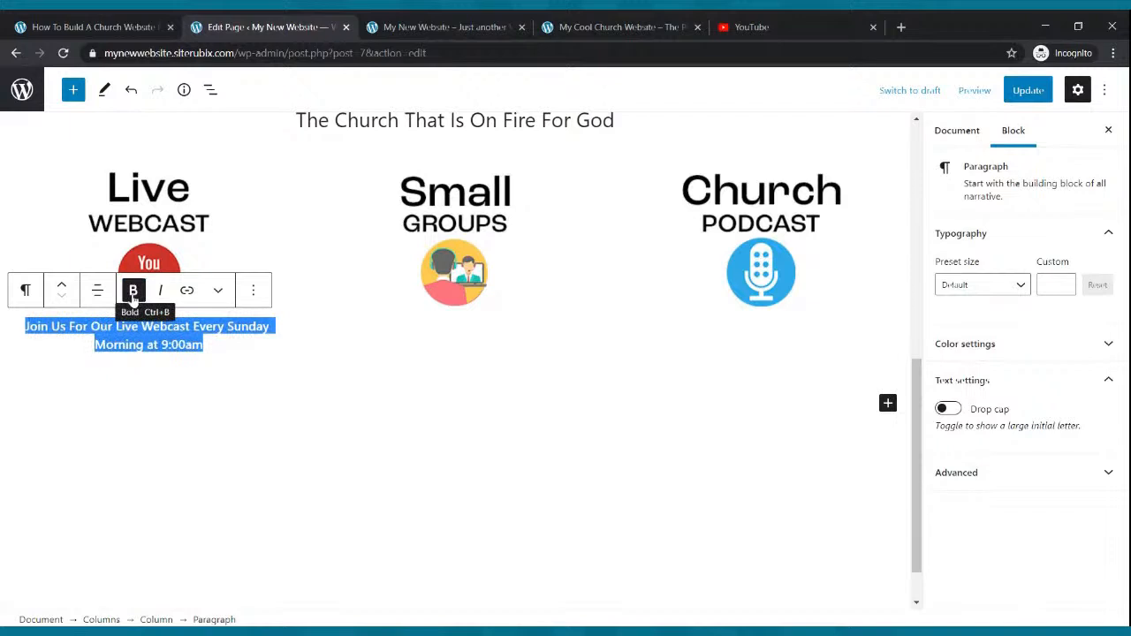
# Step: Try the Normal and Medium preset sizes on the Live Webcast caption, and set its custom font size to 22
pyautogui.click(987, 298)
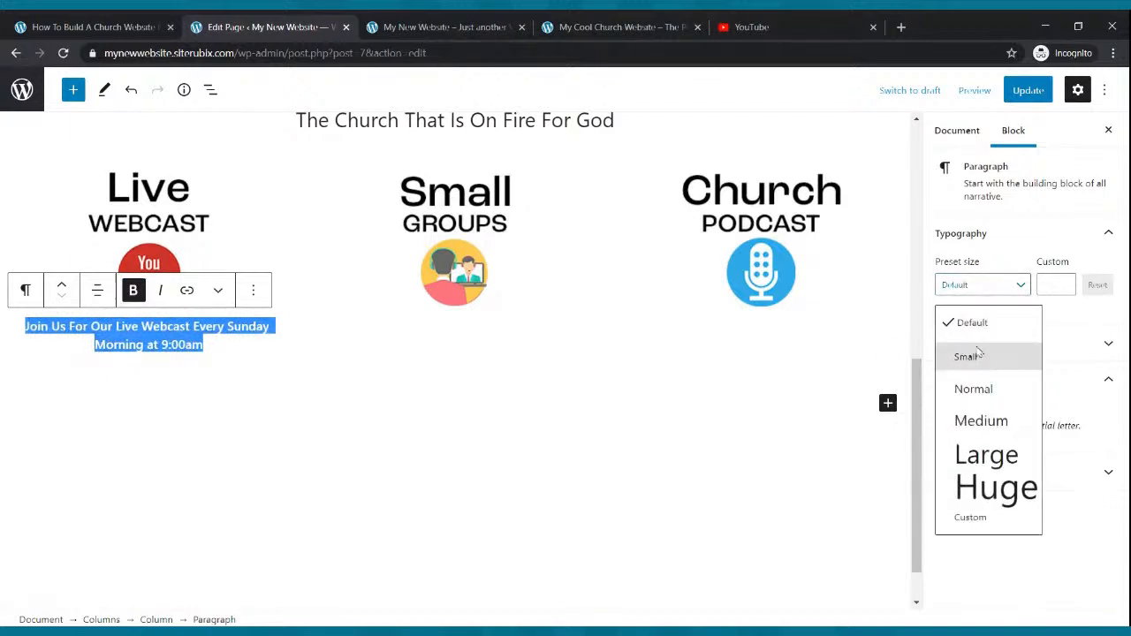
pyautogui.click(973, 386)
pyautogui.click(1022, 288)
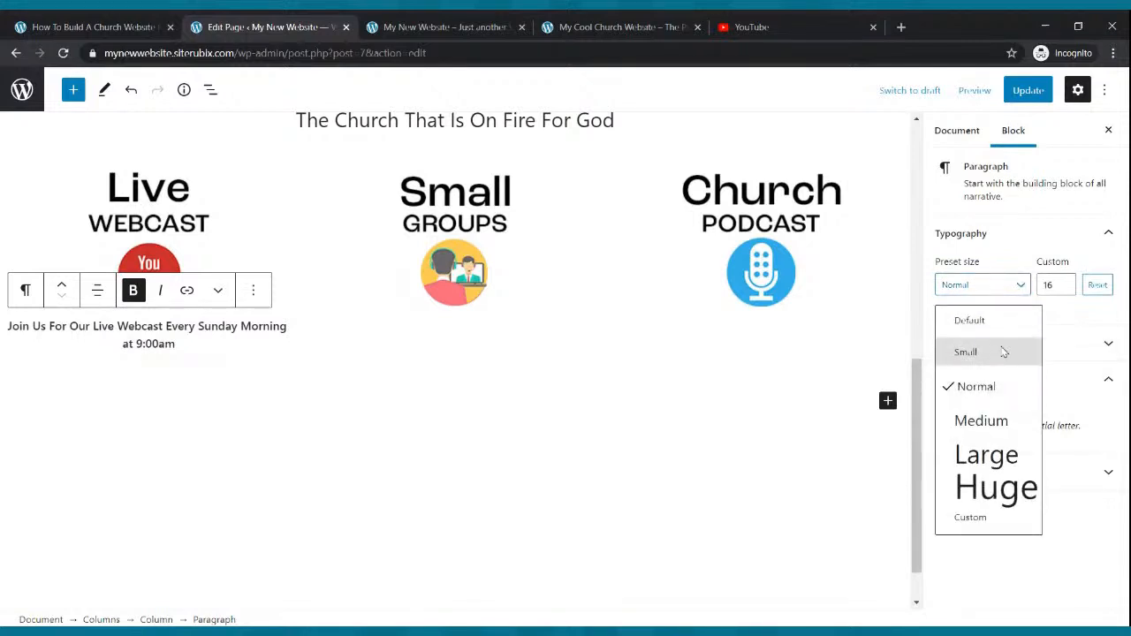
pyautogui.click(983, 419)
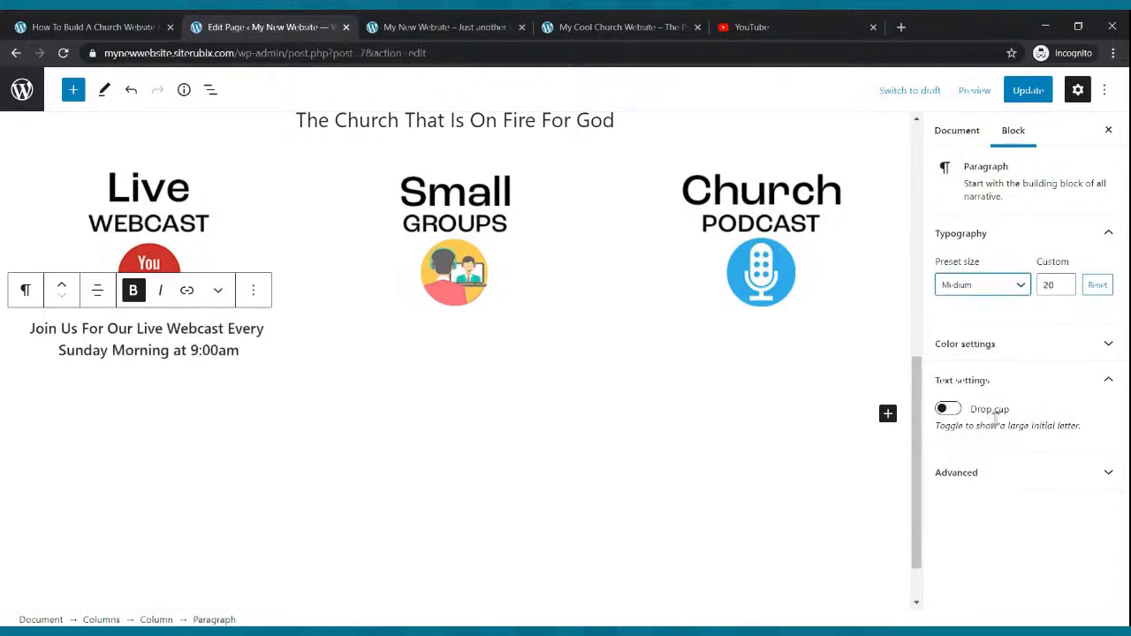
pyautogui.doubleClick(1065, 281)
pyautogui.click(1066, 282)
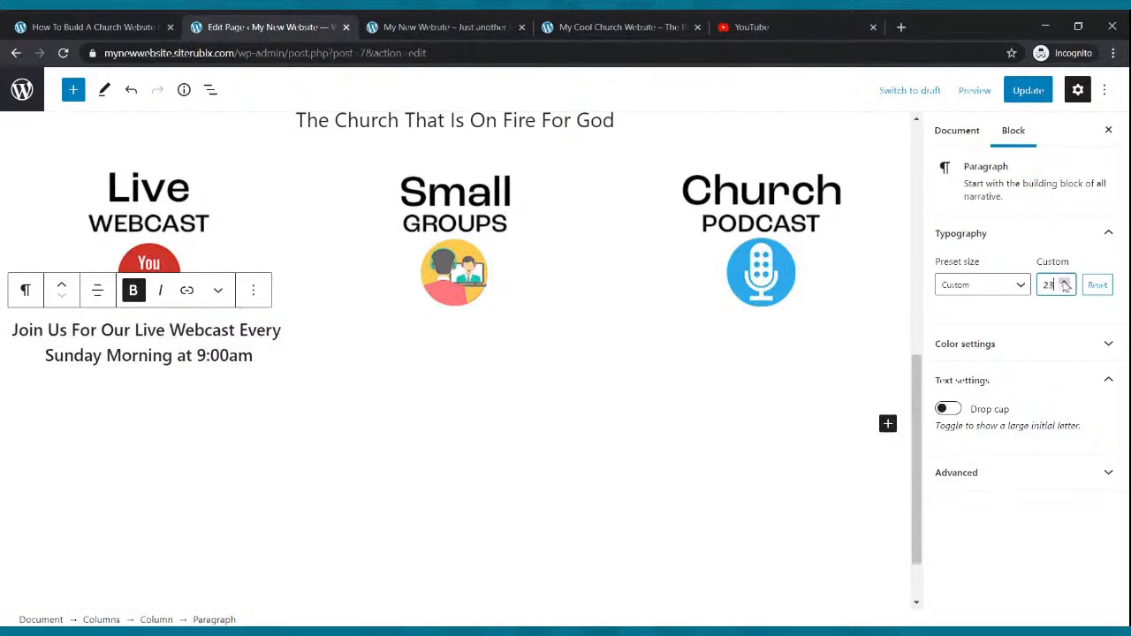
pyautogui.click(1066, 288)
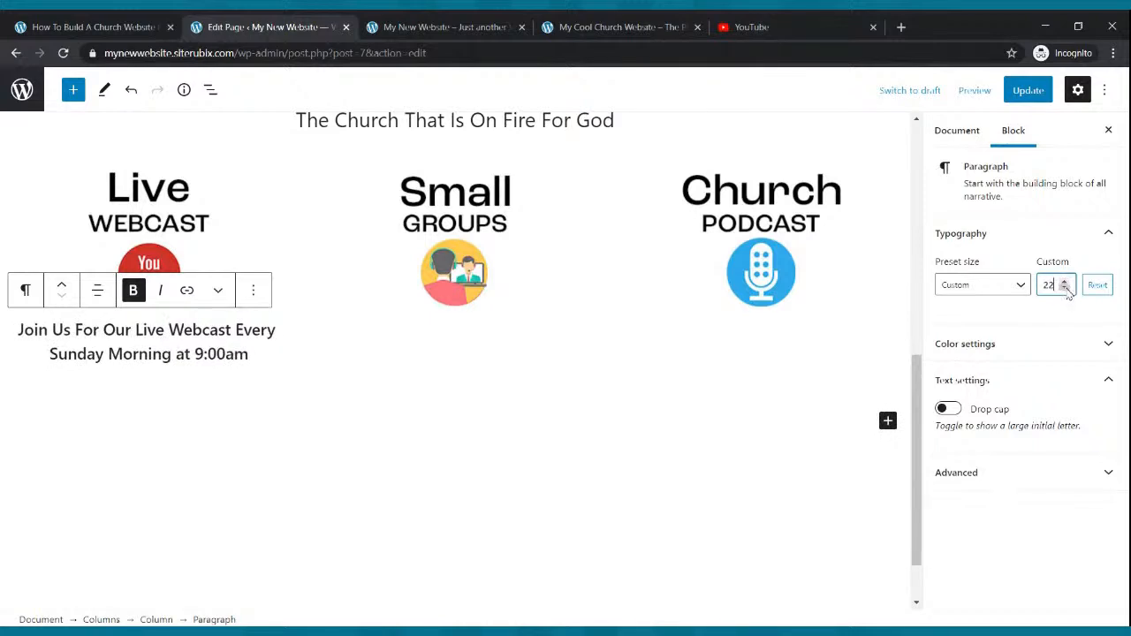
pyautogui.click(754, 343)
# Step: Copy the Live Webcast caption text and add an empty Paragraph block below the Small Groups image
pyautogui.click(405, 379)
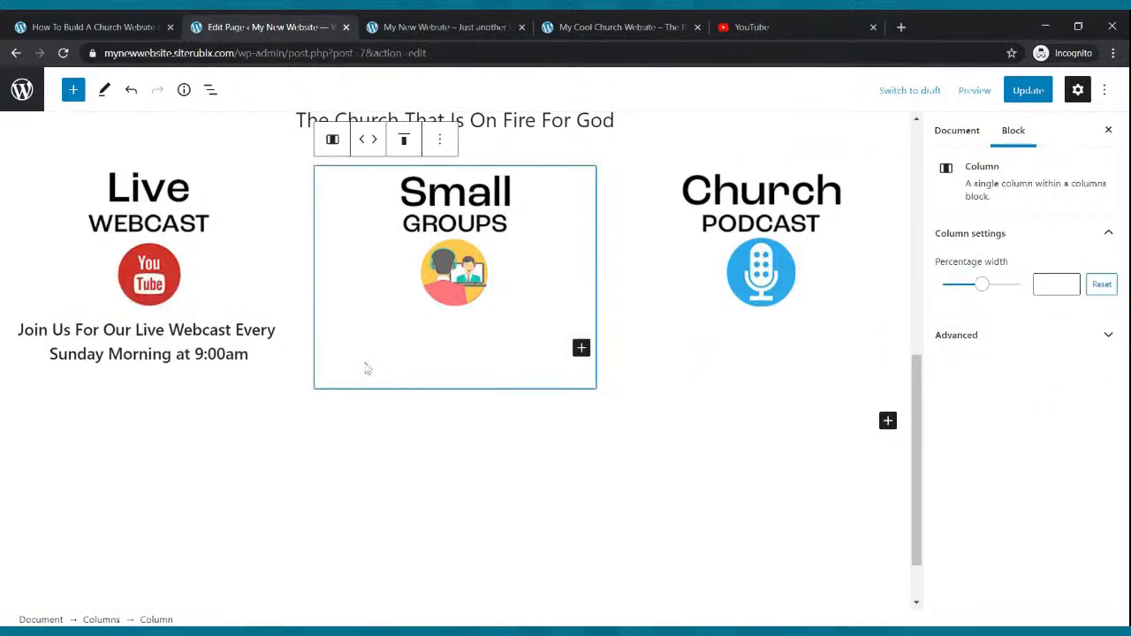
pyautogui.moveTo(250, 356); pyautogui.dragTo(9, 333)
pyautogui.hotkey('ctrl', 'c')
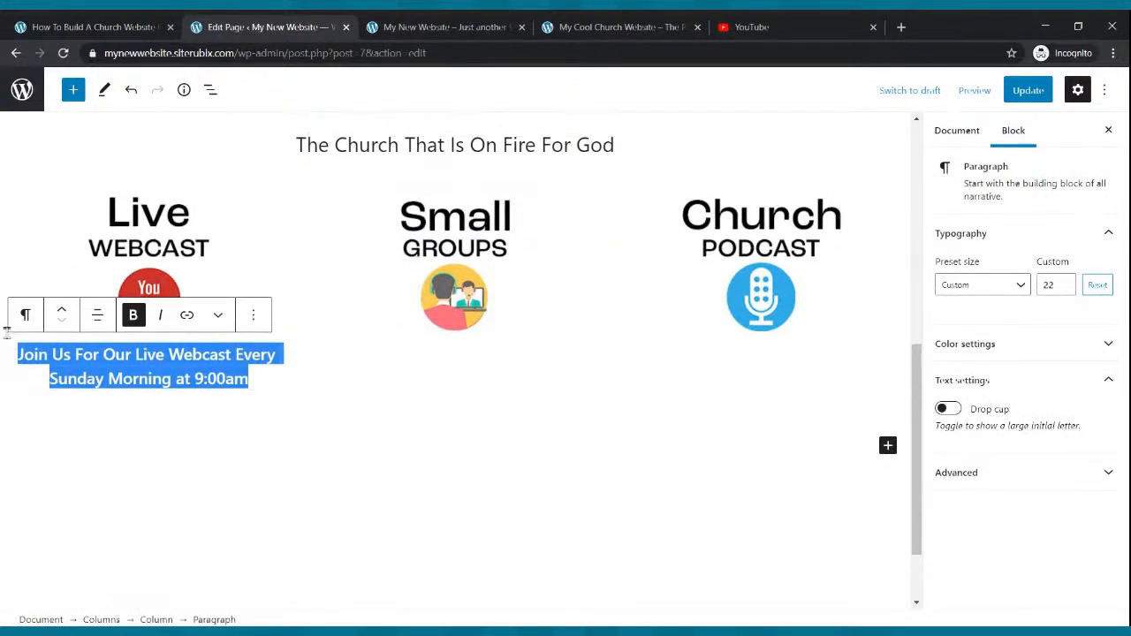
pyautogui.click(409, 364)
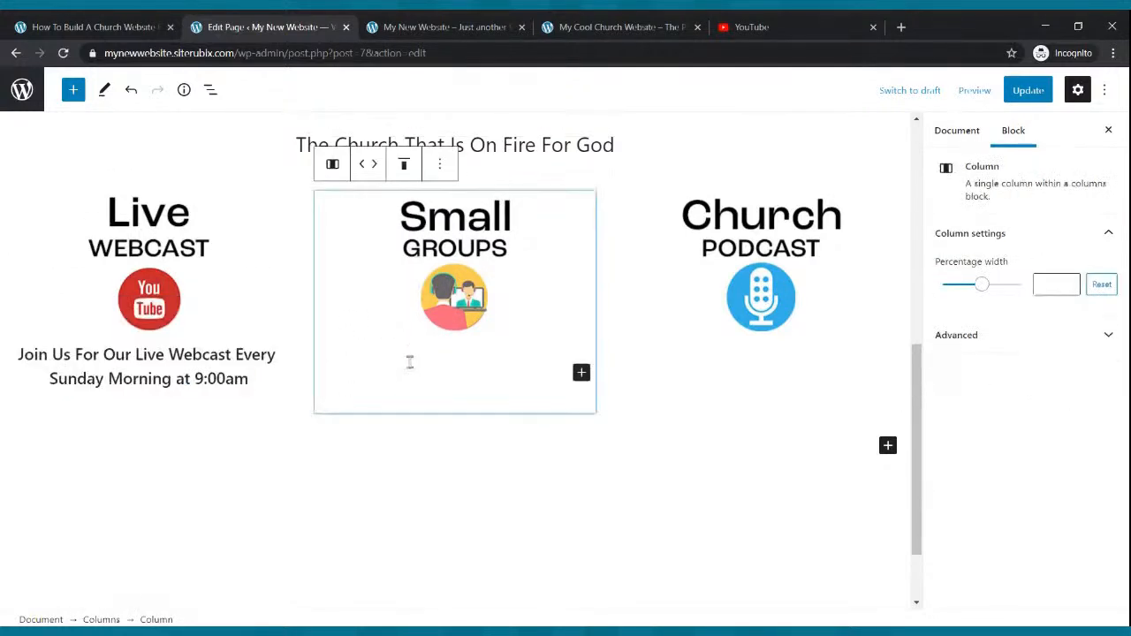
pyautogui.click(581, 374)
pyautogui.click(633, 202)
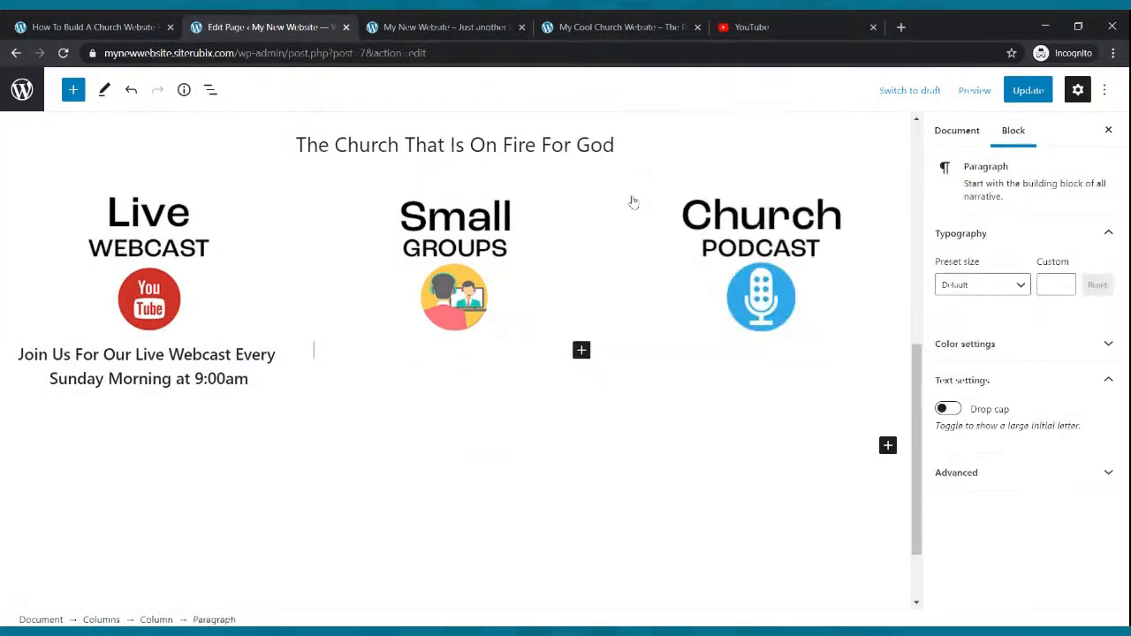
# Step: Paste the copied Live Webcast caption into the empty paragraph below the Small Groups image
pyautogui.click(424, 367)
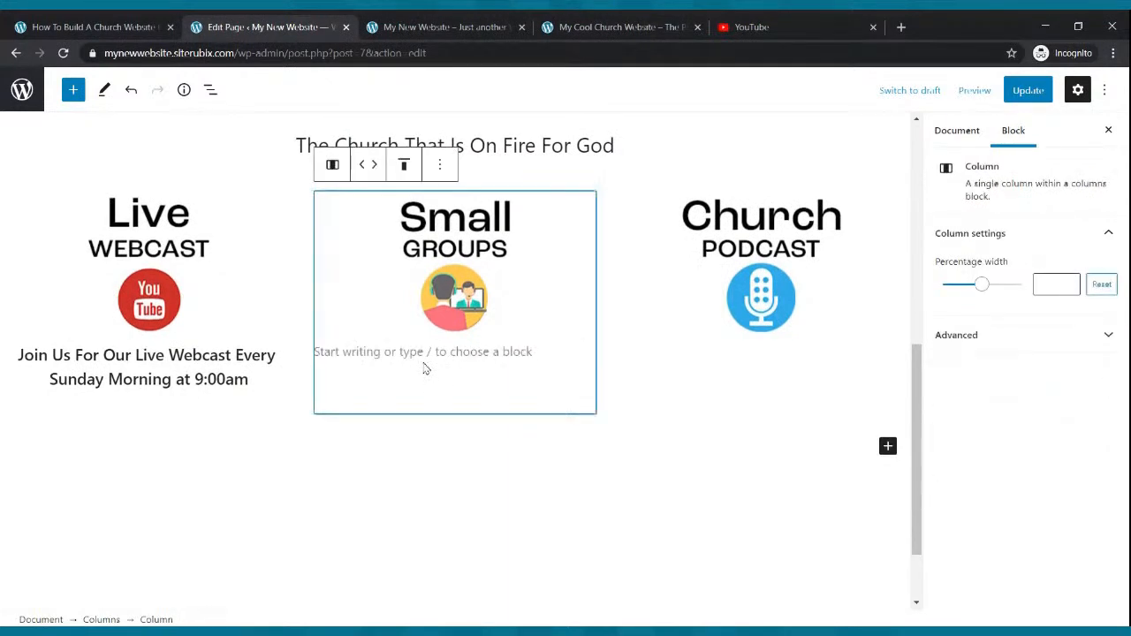
pyautogui.click(416, 350)
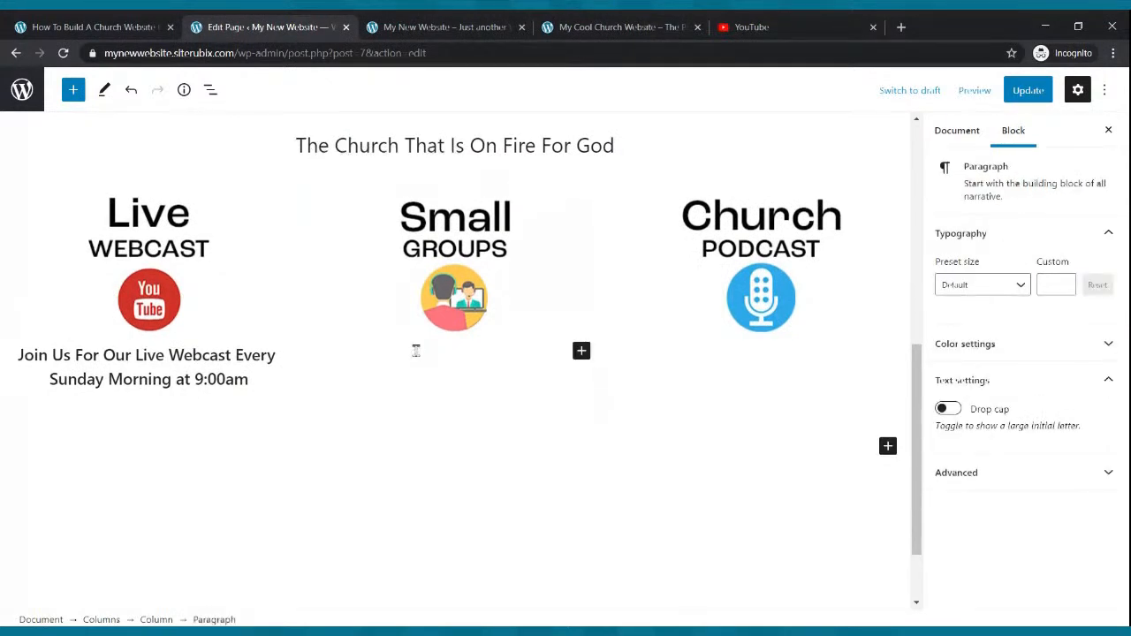
pyautogui.hotkey('ctrl', 'v')
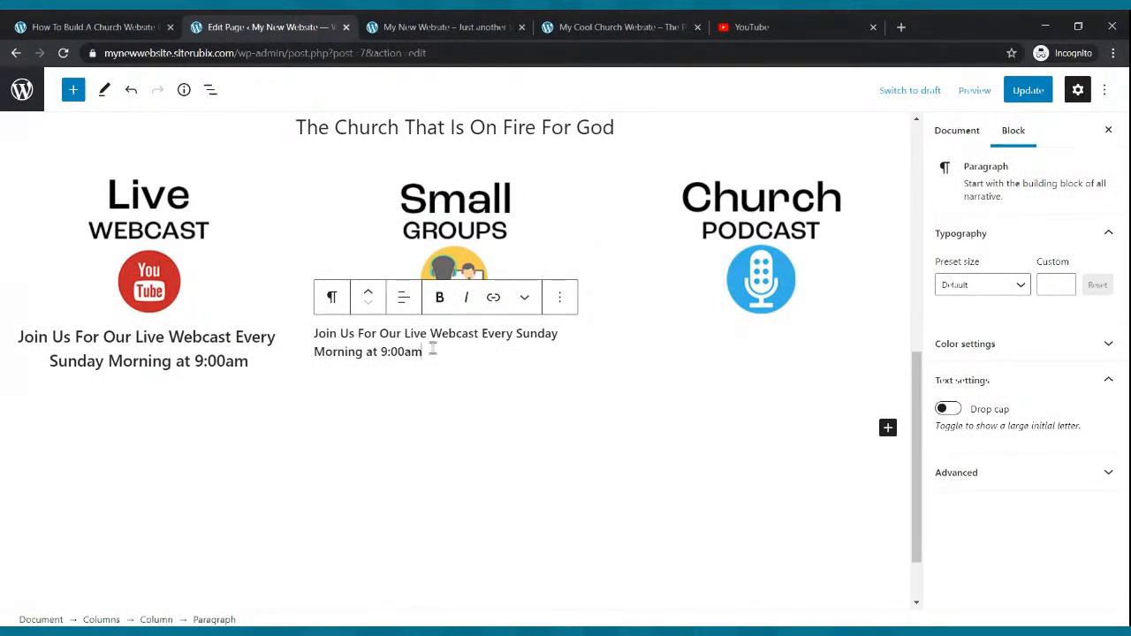
# Step: Replace the pasted Small Groups caption with "Join Us For One Of Our Small Groups That Meet Throughout The Week"
pyautogui.moveTo(424, 351); pyautogui.dragTo(316, 333)
pyautogui.press('BackSpace')
pyautogui.write('Join U')
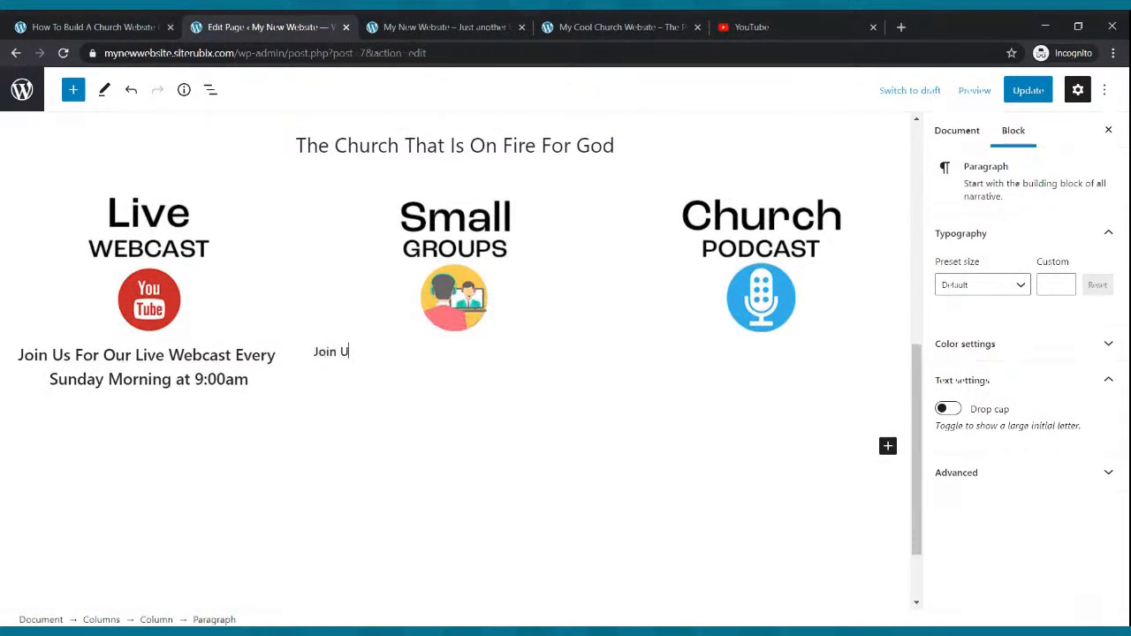
pyautogui.write('s For One Of Our Small Growu')
pyautogui.press('BackSpace')
pyautogui.press('BackSpace')
pyautogui.write('ups T')
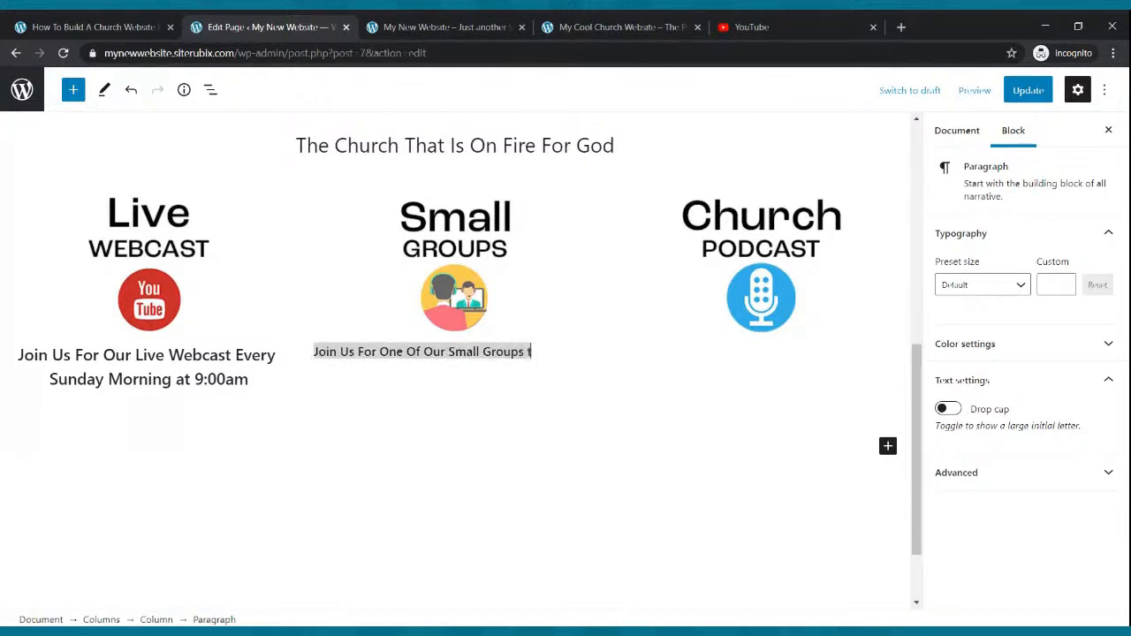
pyautogui.write('hat Meet Tr')
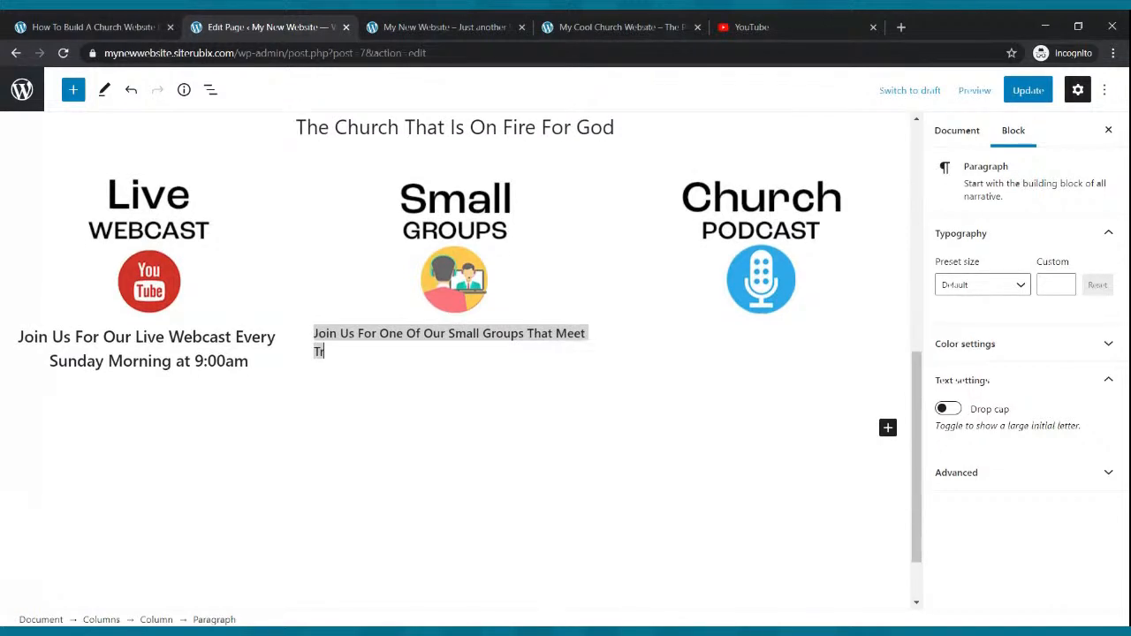
pyautogui.press('BackSpace')
pyautogui.write('hroughtout')
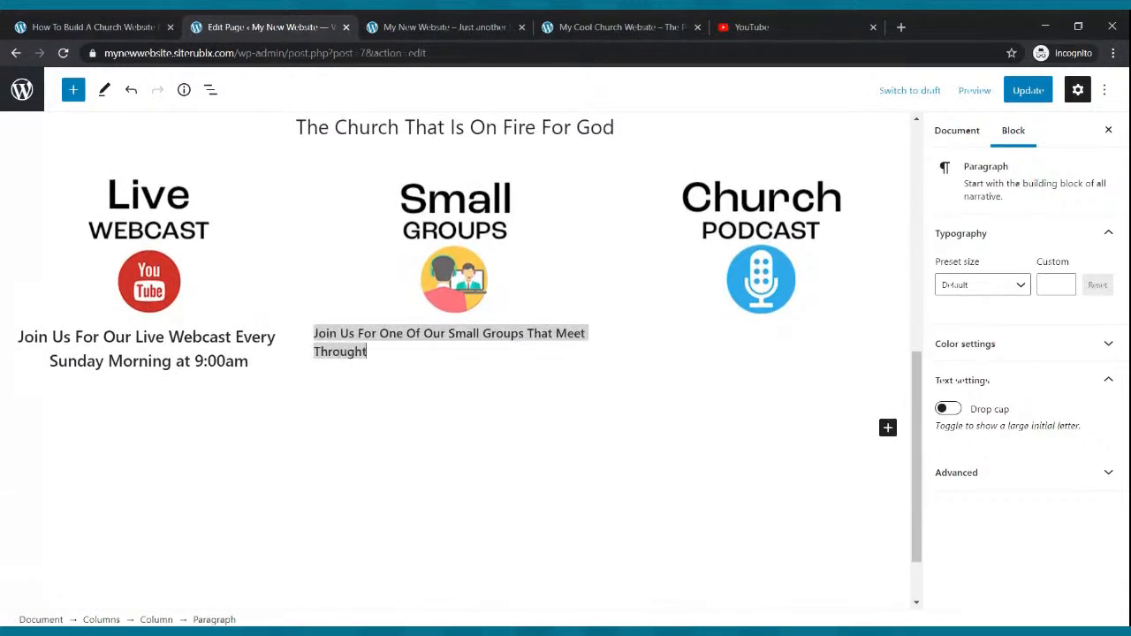
pyautogui.press('BackSpace')
pyautogui.press('BackSpace')
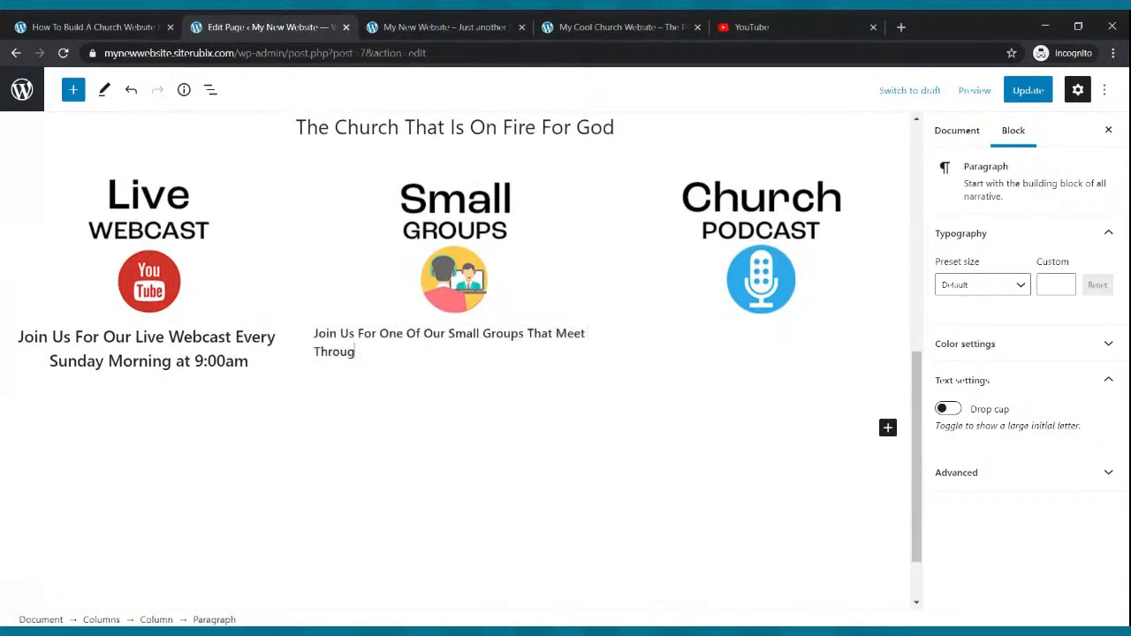
pyautogui.write('hout The Week')
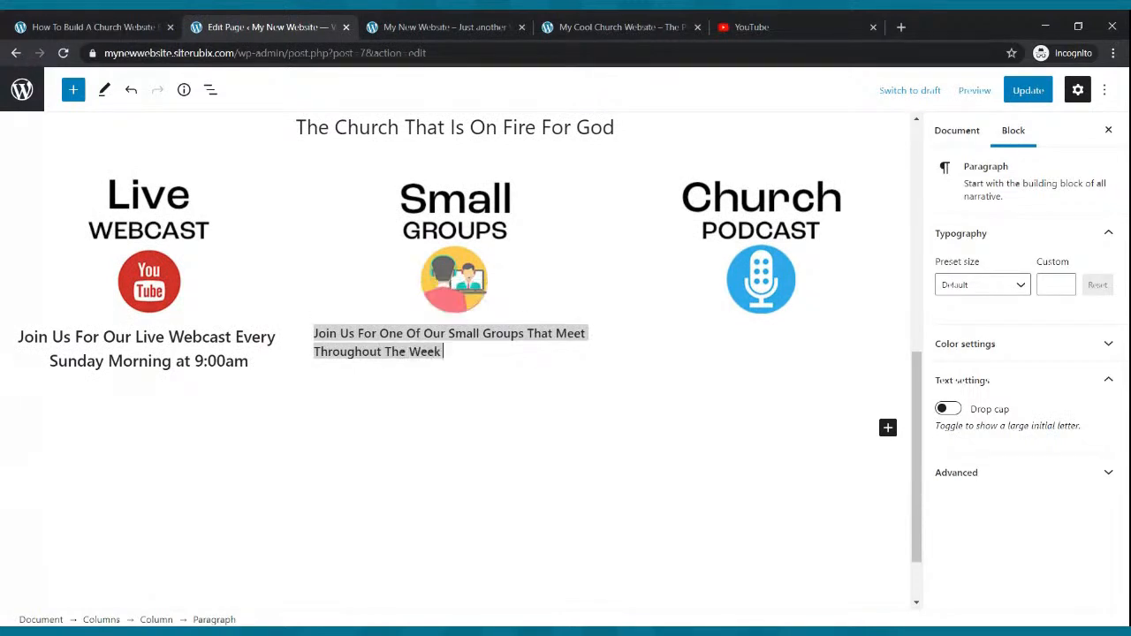
# Step: Center the caption text below the Small Groups image
pyautogui.click(482, 398)
pyautogui.moveTo(458, 352); pyautogui.dragTo(314, 333)
pyautogui.click(346, 351)
pyautogui.click(444, 350)
pyautogui.click(403, 297)
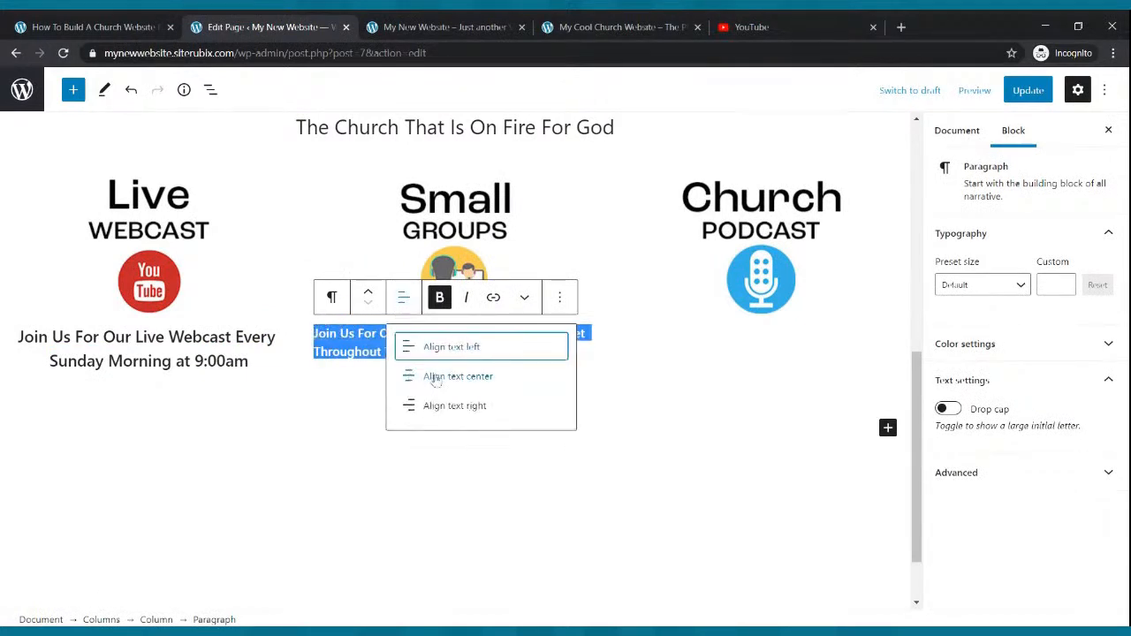
pyautogui.click(436, 382)
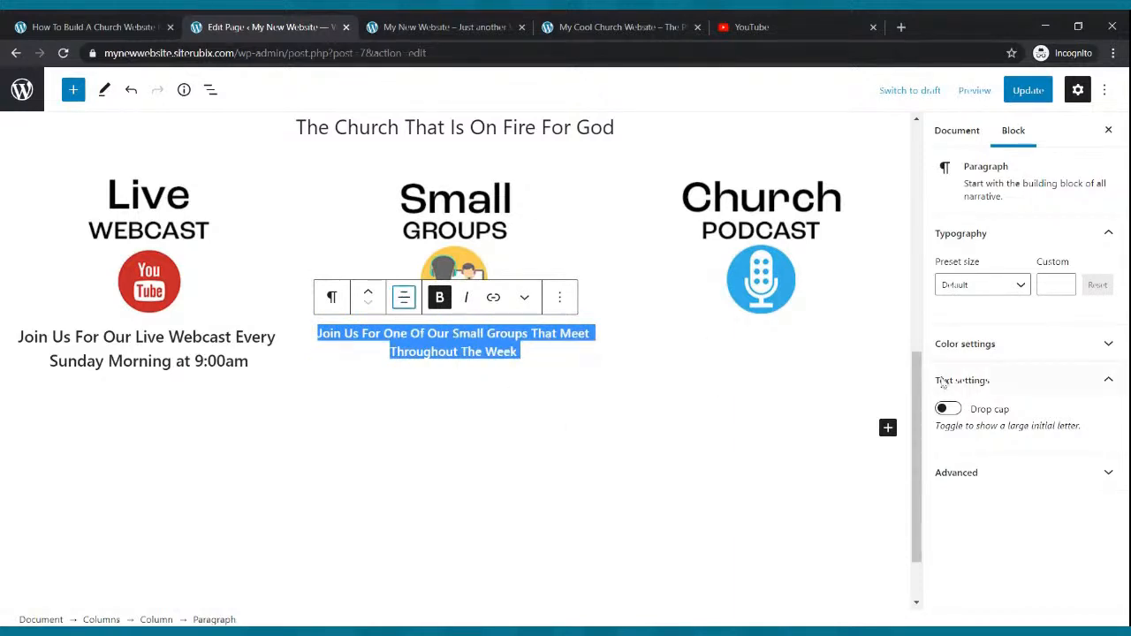
# Step: Set the Small Groups caption's custom font size to 22 and update the page
pyautogui.click(1065, 284)
pyautogui.write('2')
pyautogui.click(1064, 282)
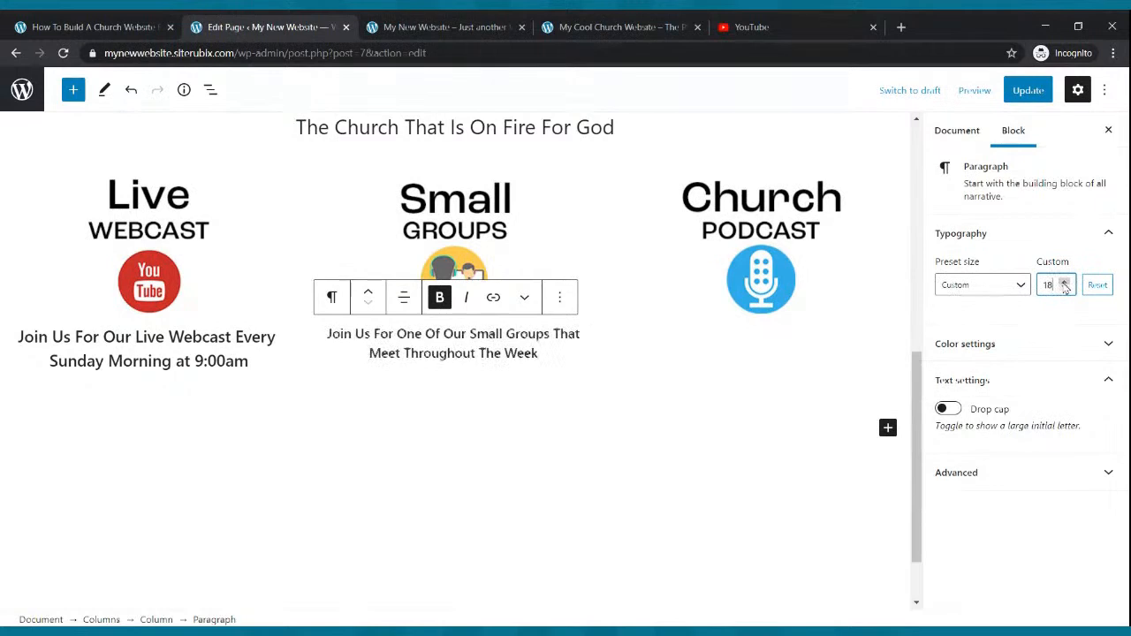
pyautogui.click(703, 415)
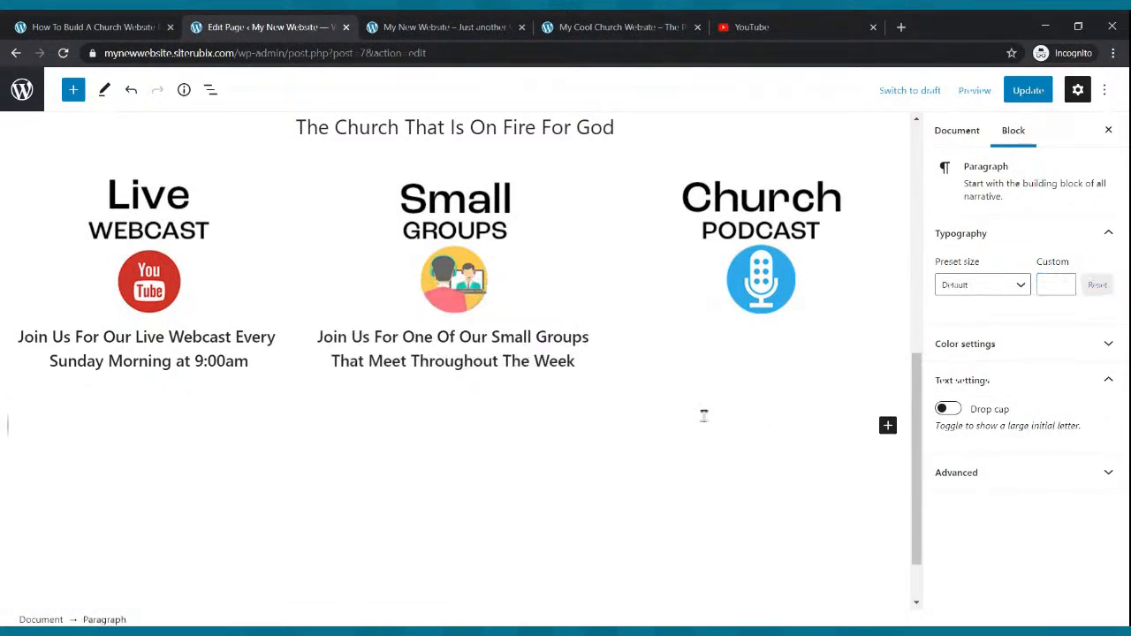
pyautogui.click(1029, 91)
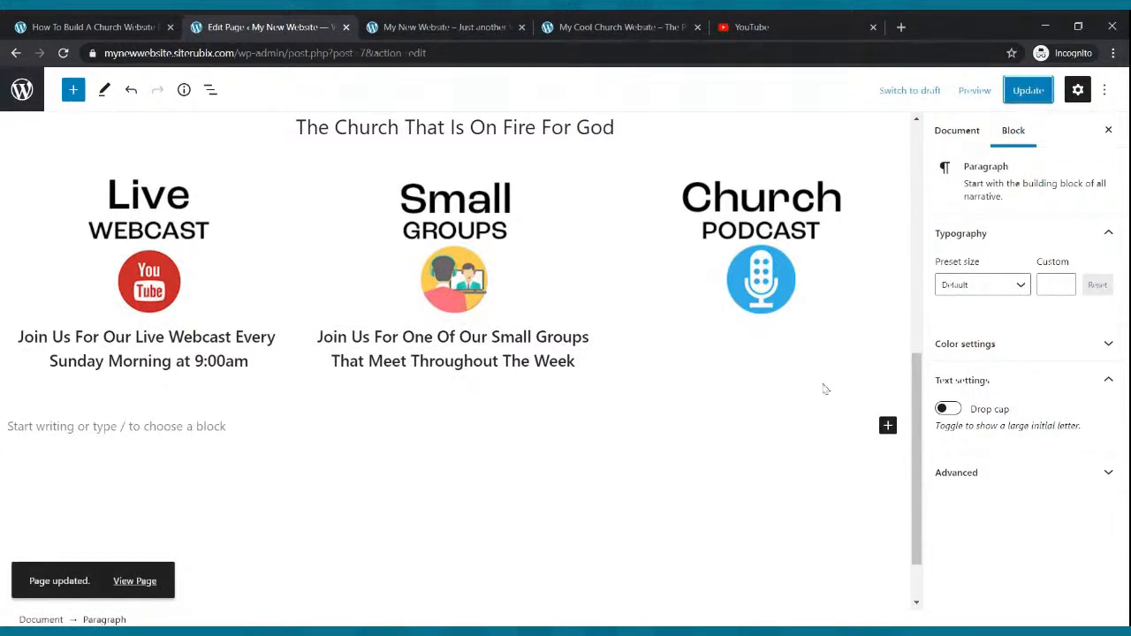
# Step: Add a Paragraph block below the Church Podcast image reading "Listen To Our Weekly Podcast Where We Discuss Hot Topics and More.."
pyautogui.click(815, 333)
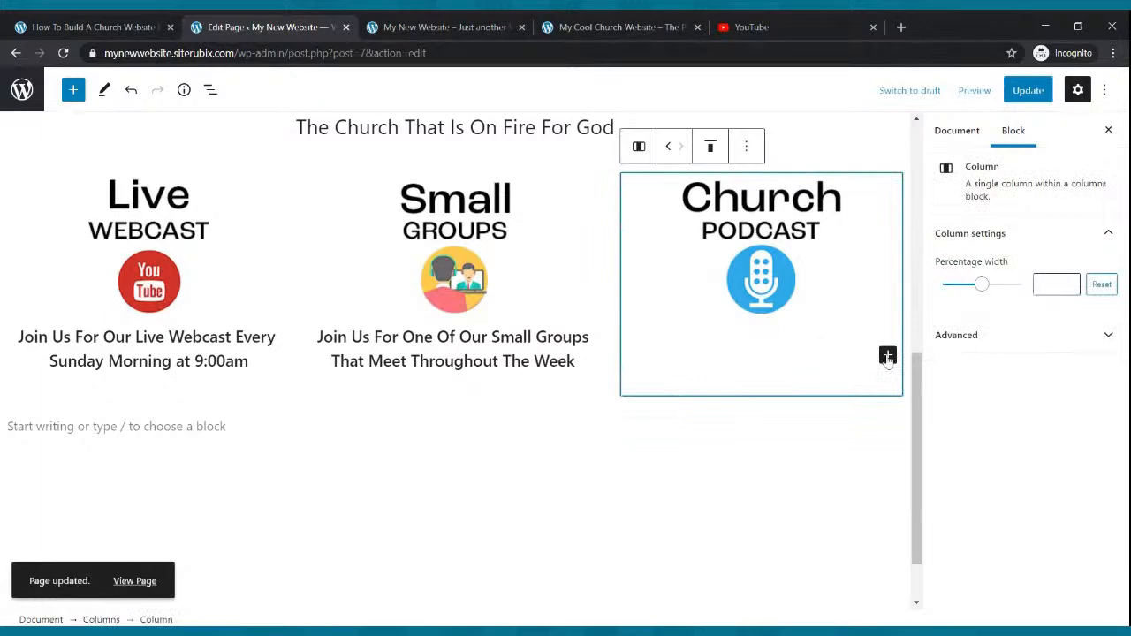
pyautogui.click(888, 357)
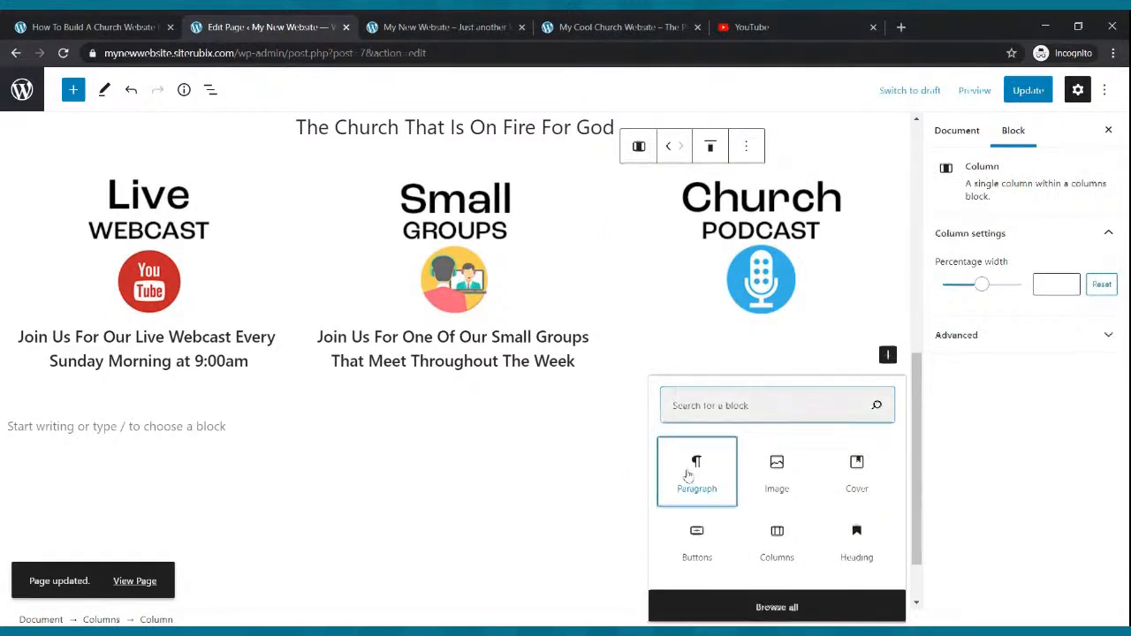
pyautogui.click(688, 475)
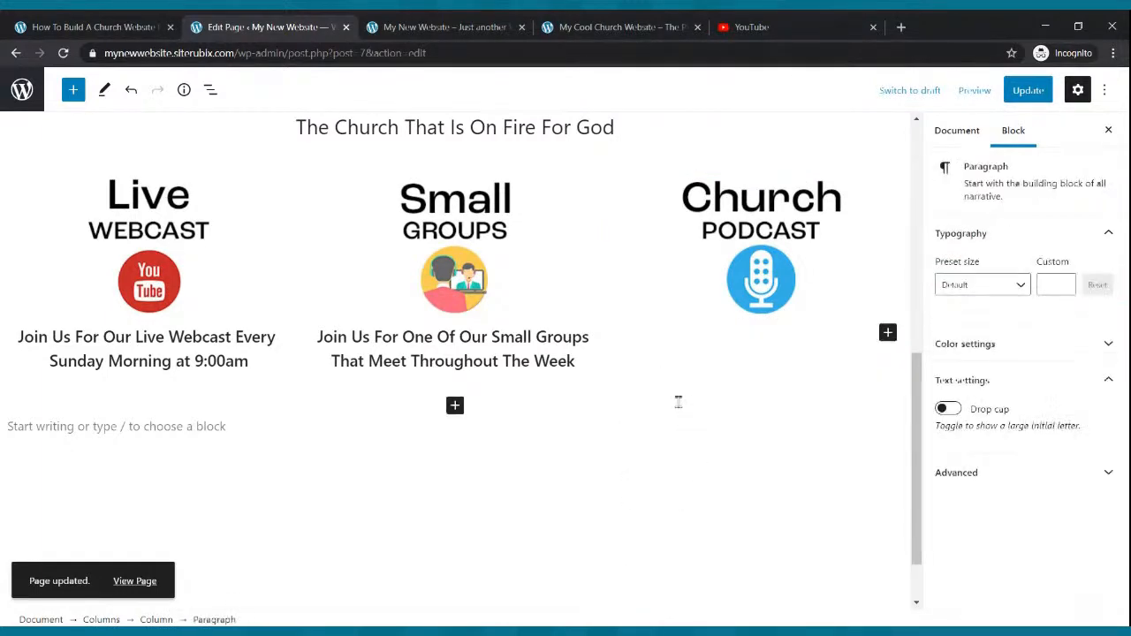
pyautogui.scroll(1, 678, 402)
pyautogui.write('Listen')
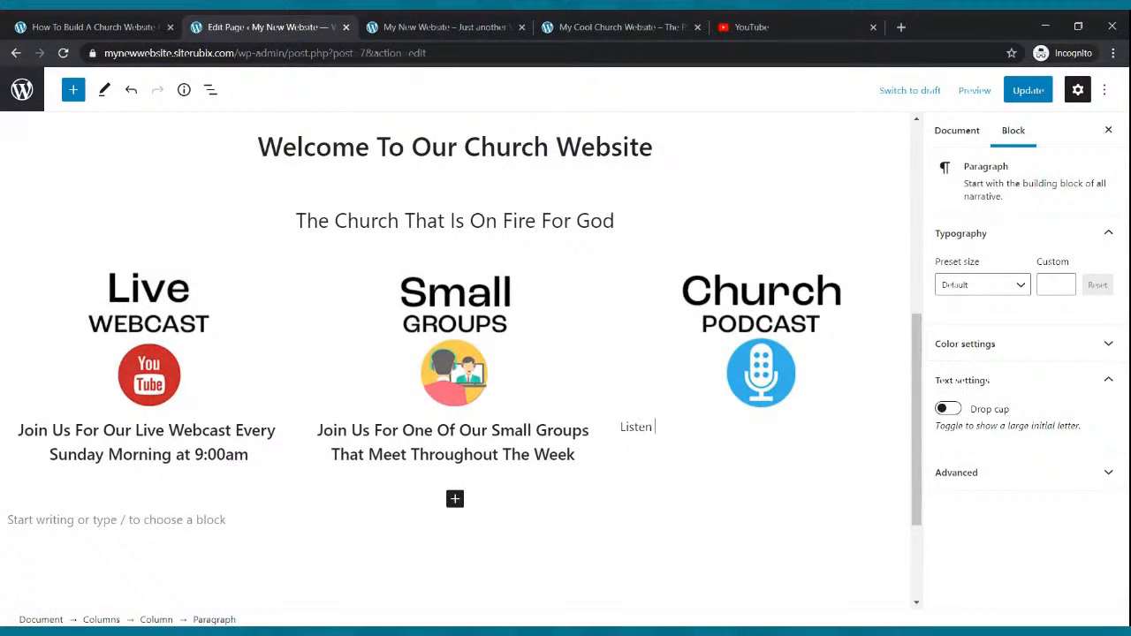
pyautogui.write(' To Our We')
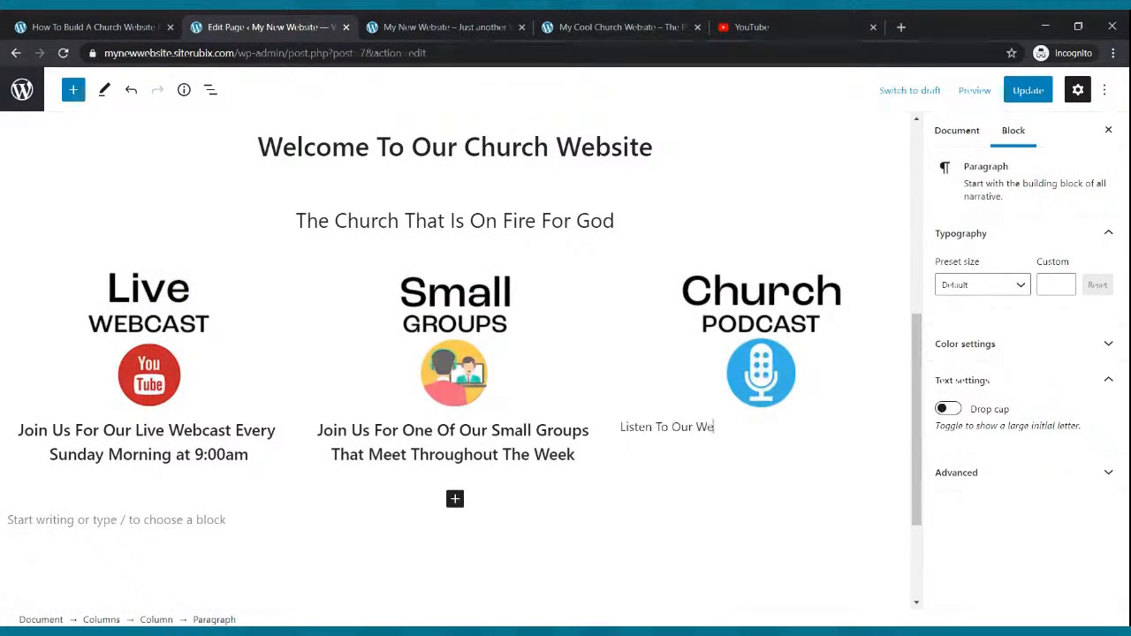
pyautogui.write('kkly Podcast Where We')
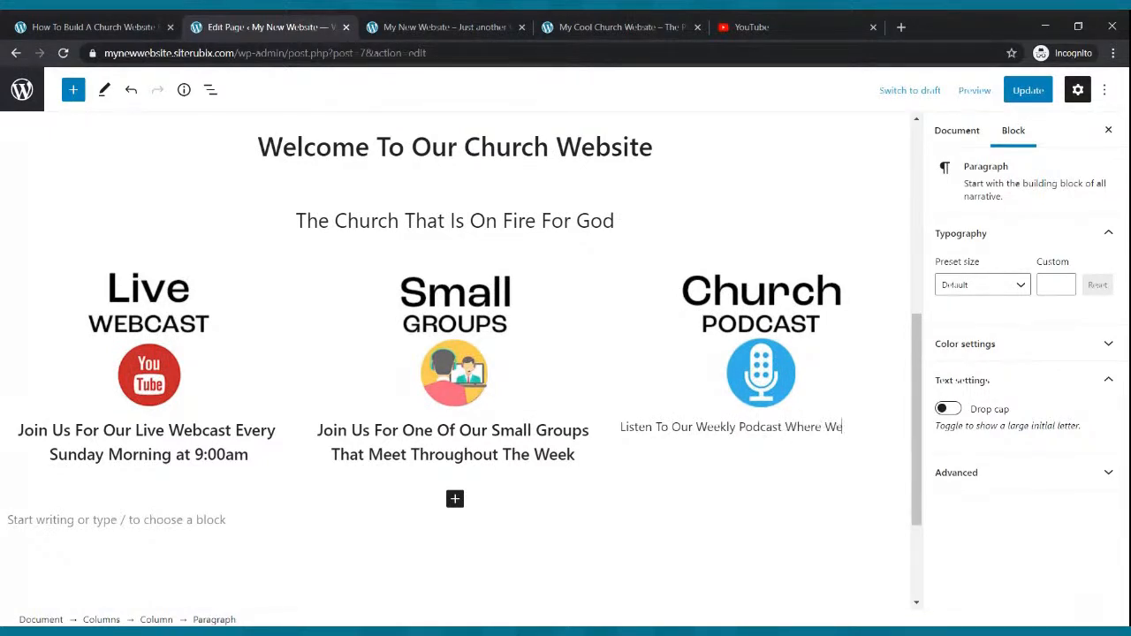
pyautogui.write(' DDi')
pyautogui.press('BackSpace')
pyautogui.write('Hp')
pyautogui.press('BackSpace')
pyautogui.write('ot Topics and More.')
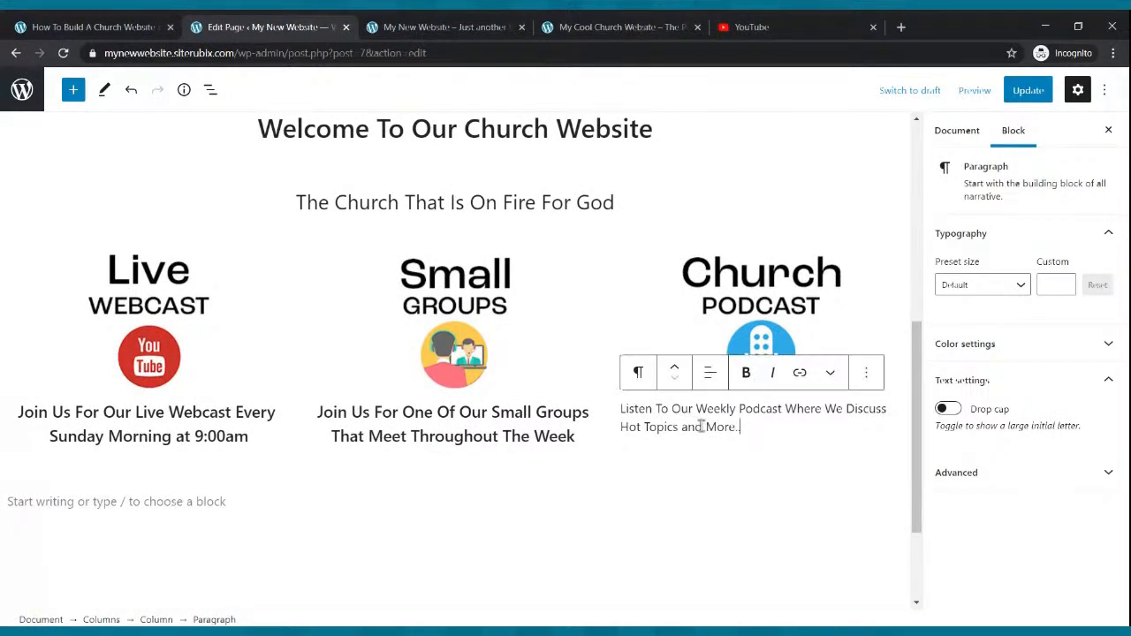
# Step: Make the Church Podcast caption bold and center its text
pyautogui.moveTo(747, 428); pyautogui.dragTo(622, 408)
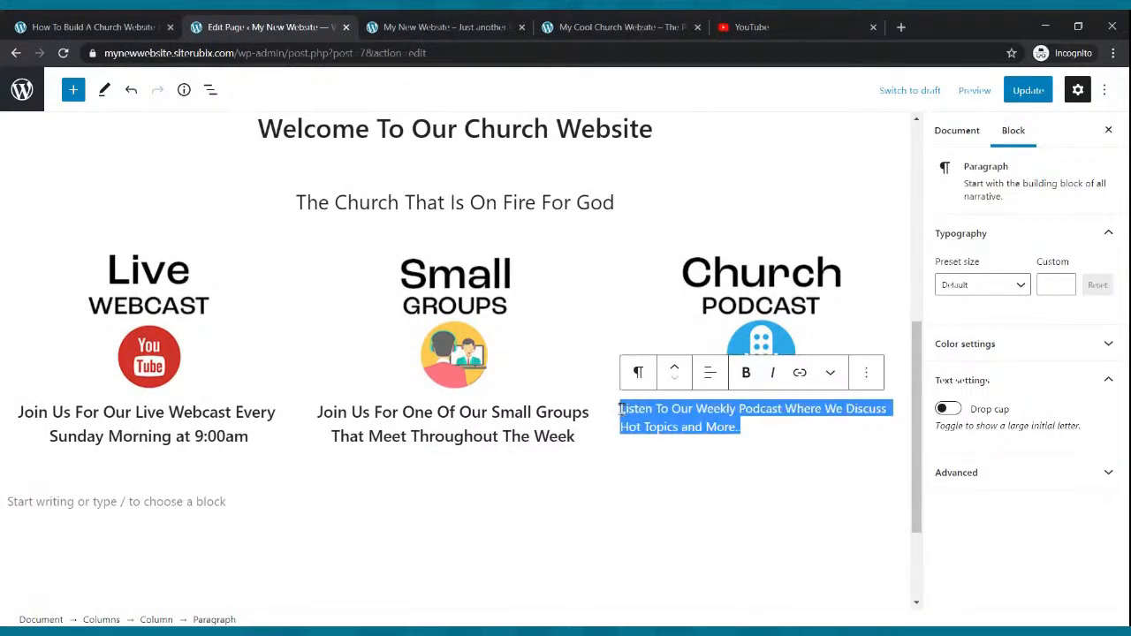
pyautogui.click(746, 372)
pyautogui.click(710, 372)
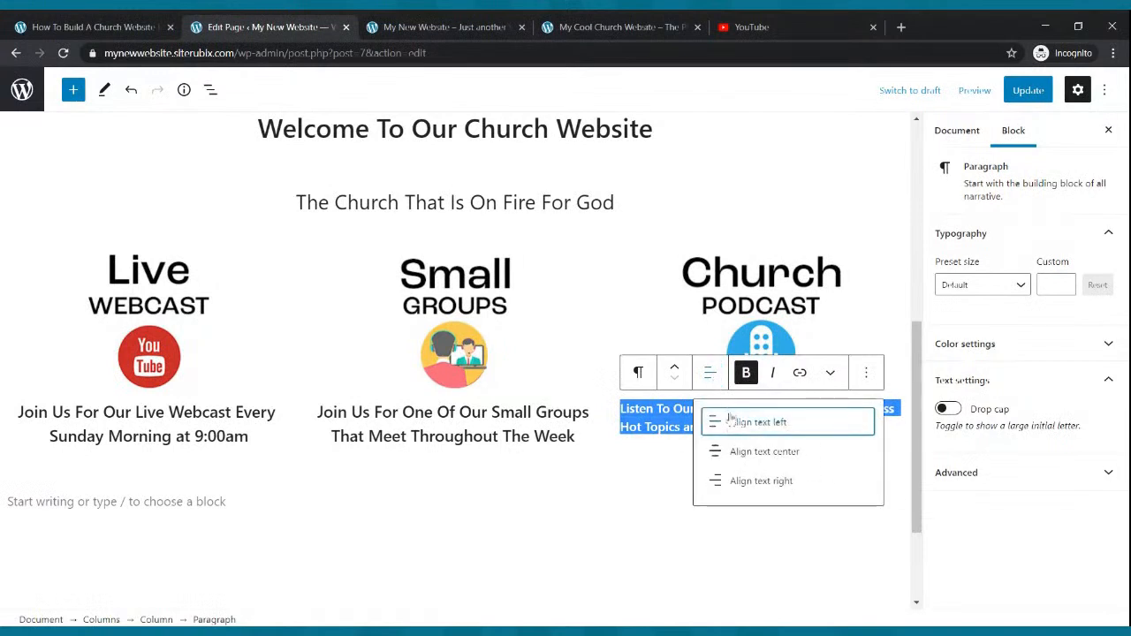
pyautogui.click(739, 452)
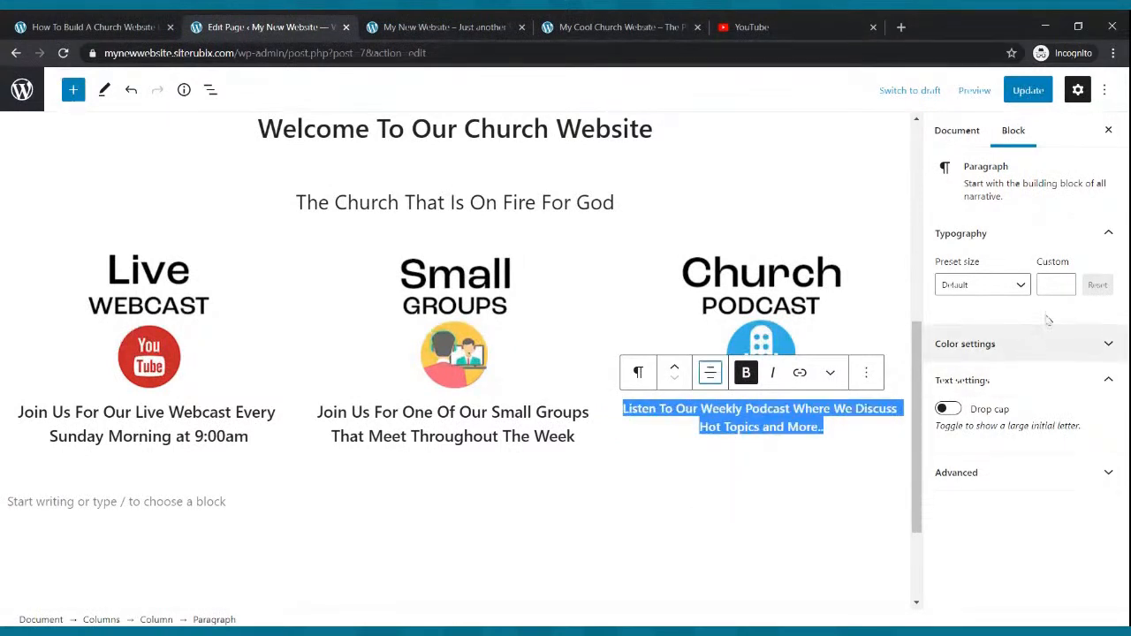
# Step: Set the Church Podcast caption's custom font size to 22 and update the page
pyautogui.click(1064, 282)
pyautogui.click(1066, 282)
pyautogui.click(1065, 282)
pyautogui.click(1066, 282)
pyautogui.click(1065, 282)
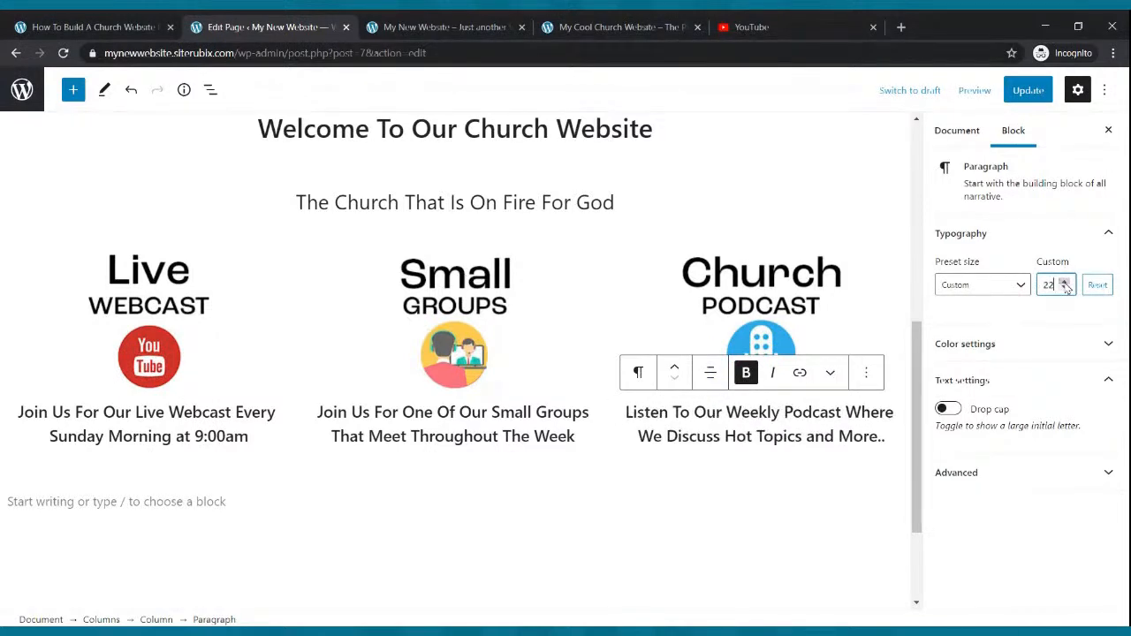
pyautogui.click(1028, 90)
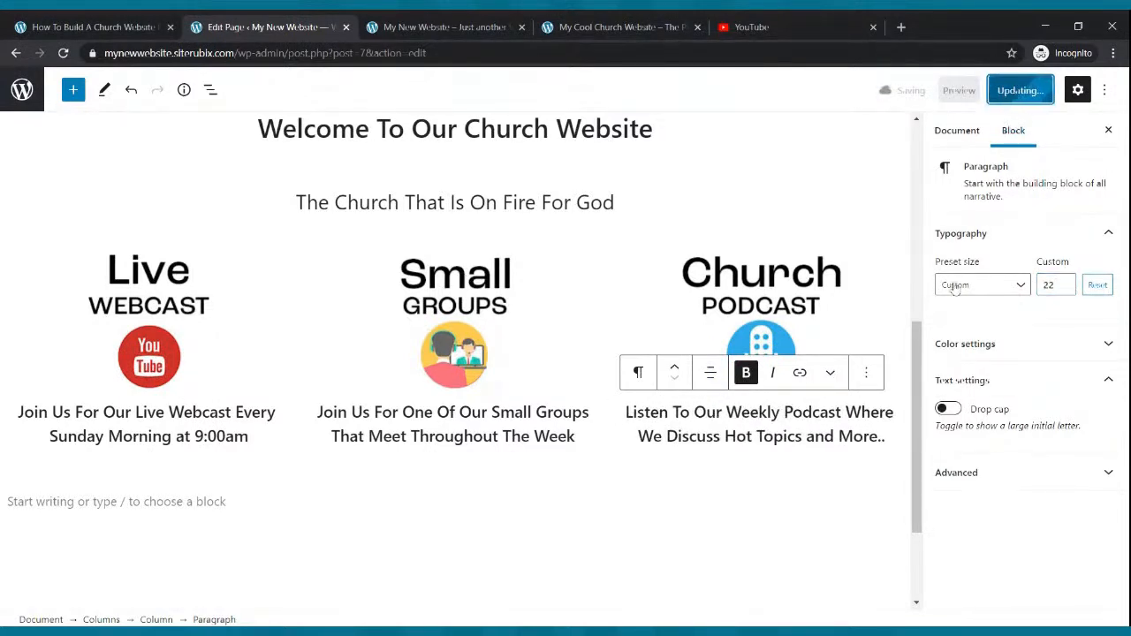
# Step: Reload the live home page and check the three captions below the column images
pyautogui.click(482, 22)
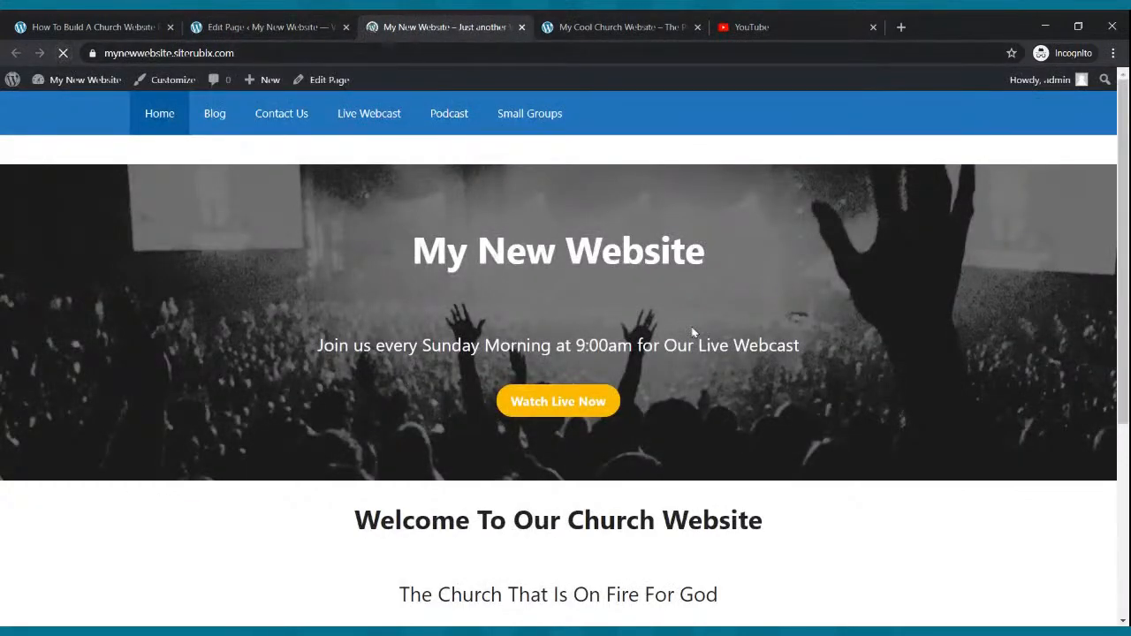
pyautogui.scroll(-3, 694, 332)
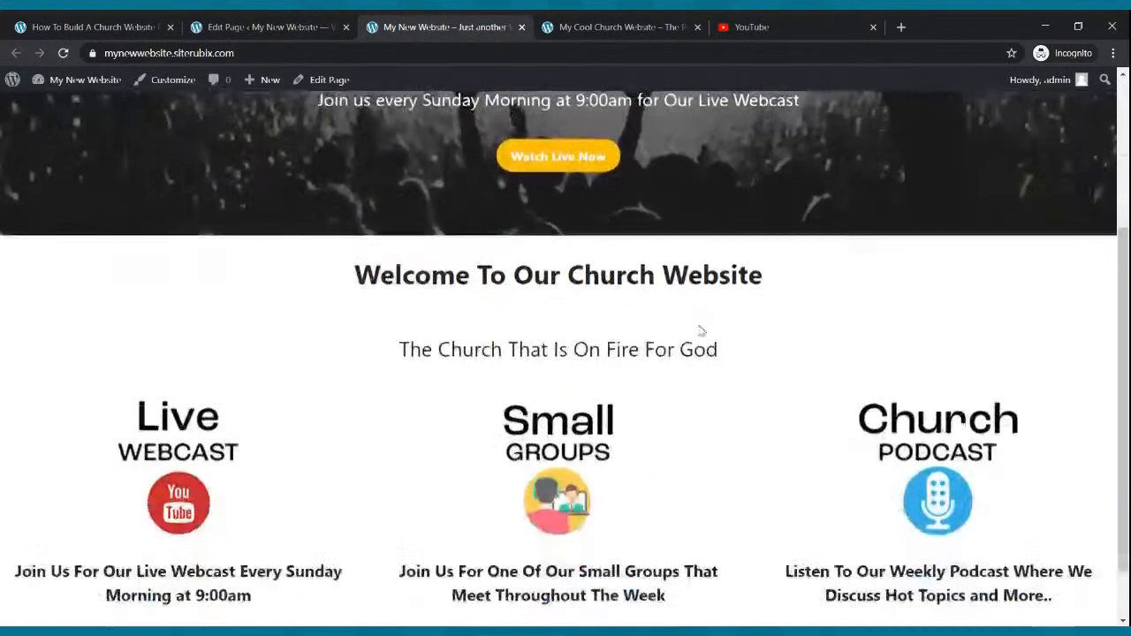
pyautogui.scroll(-2, 701, 331)
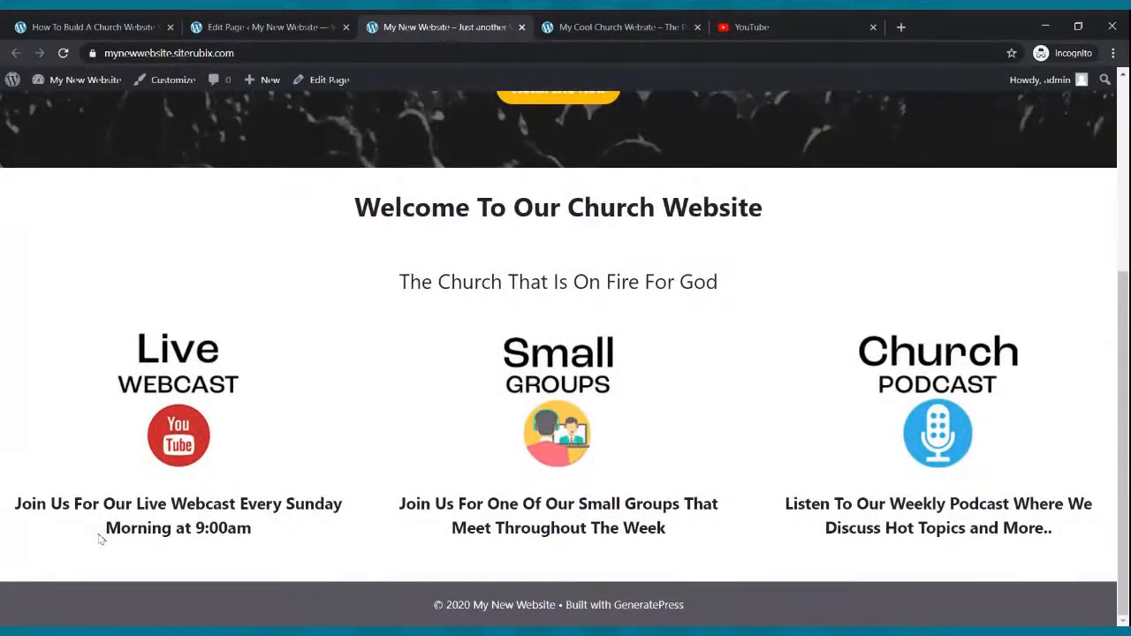
# Step: Return to the page editor, remove the bold from the Live Webcast, Small Groups and Church Podcast captions, and update the page
pyautogui.click(252, 26)
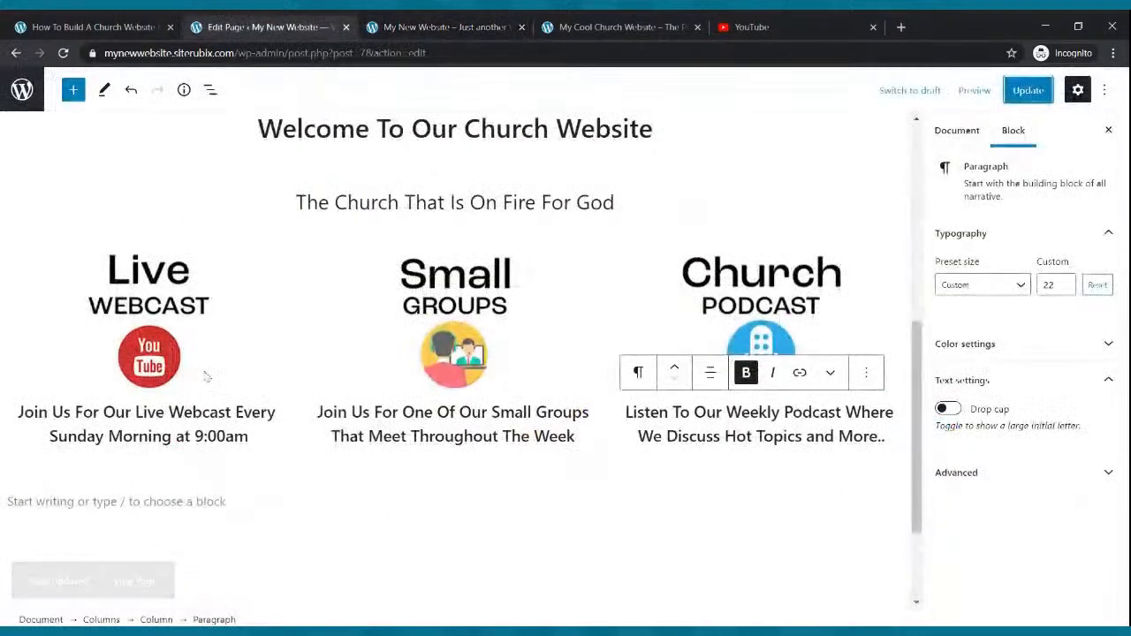
pyautogui.moveTo(261, 437); pyautogui.dragTo(15, 412)
pyautogui.click(133, 372)
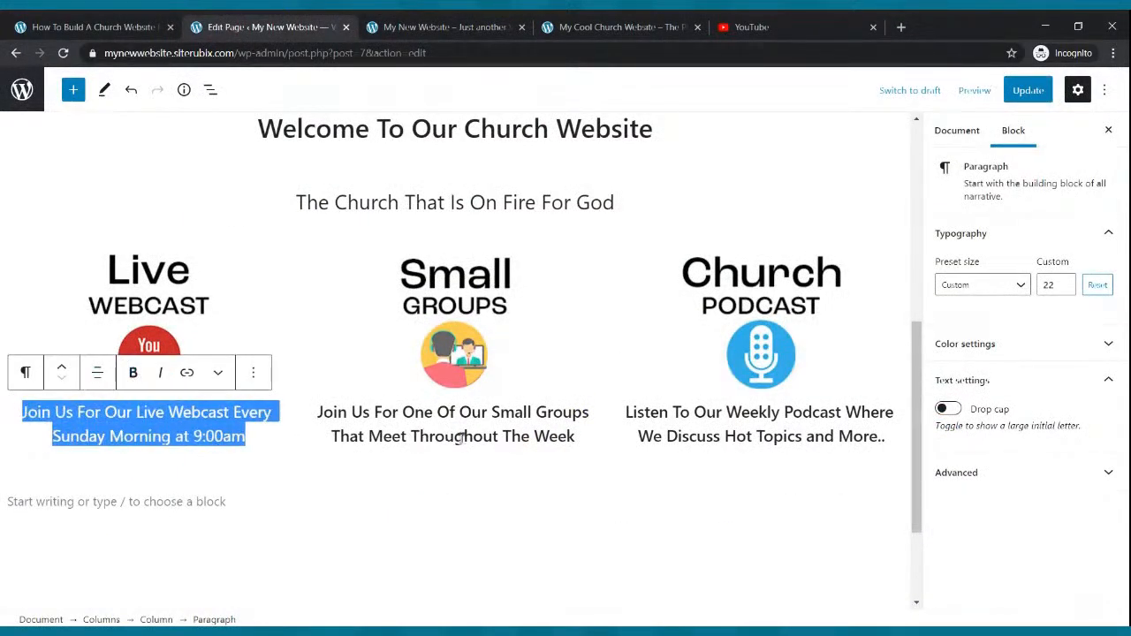
pyautogui.moveTo(577, 437)
pyautogui.mouseDown()
pyautogui.moveTo(314, 413)
pyautogui.moveTo(582, 435)
pyautogui.mouseUp()
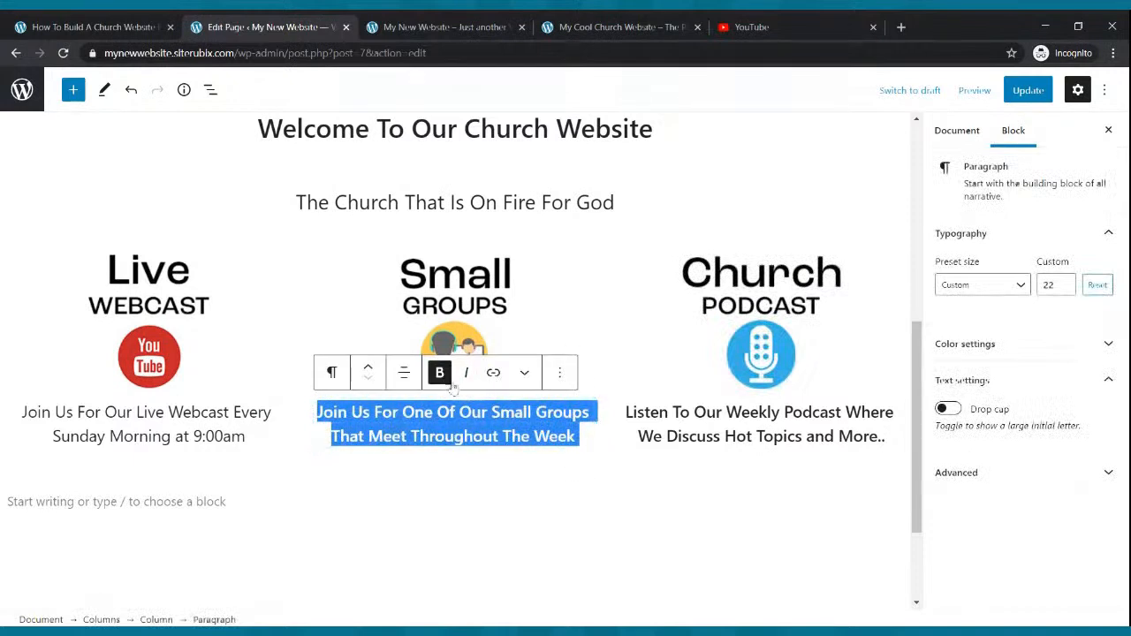
pyautogui.hotkey('ctrl', 'b')
pyautogui.tripleClick(685, 428)
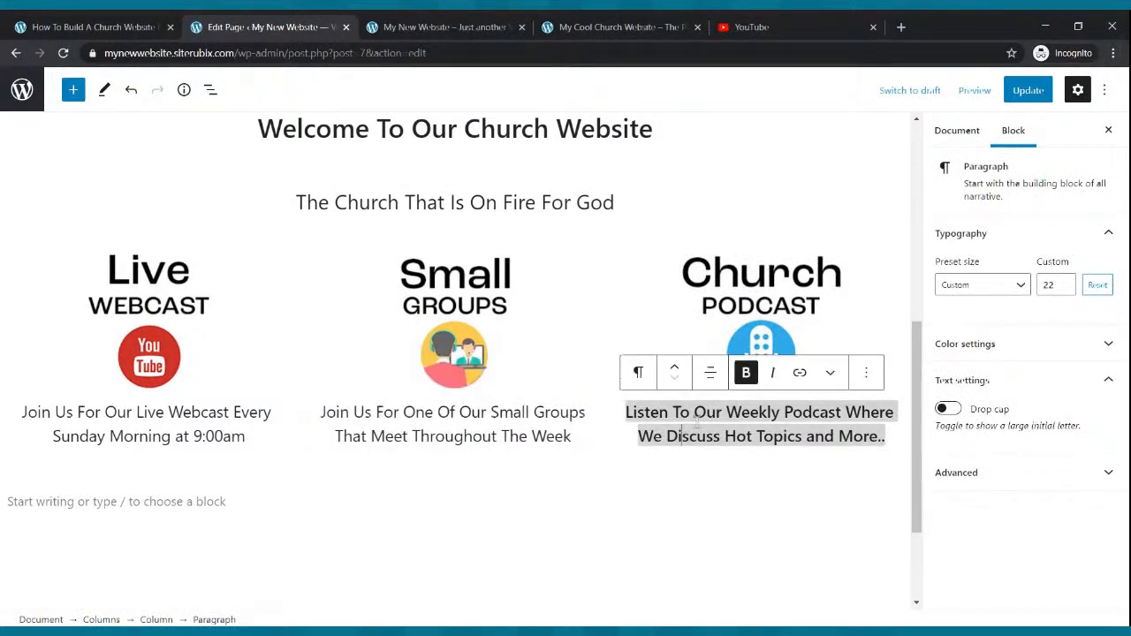
pyautogui.click(745, 375)
pyautogui.click(417, 427)
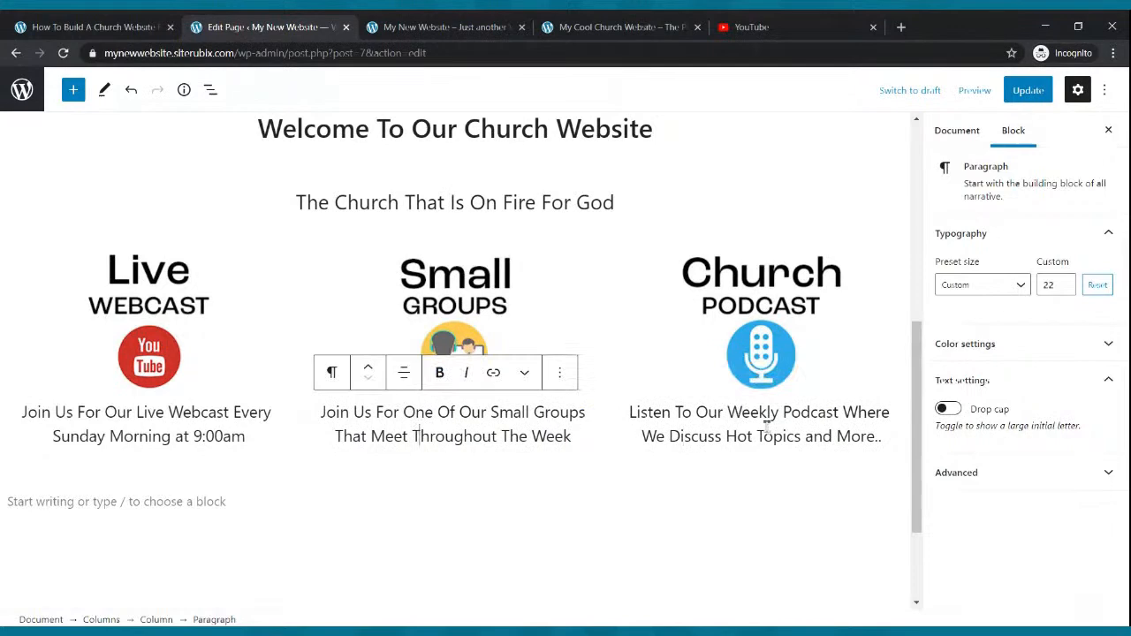
pyautogui.click(780, 427)
pyautogui.click(1028, 91)
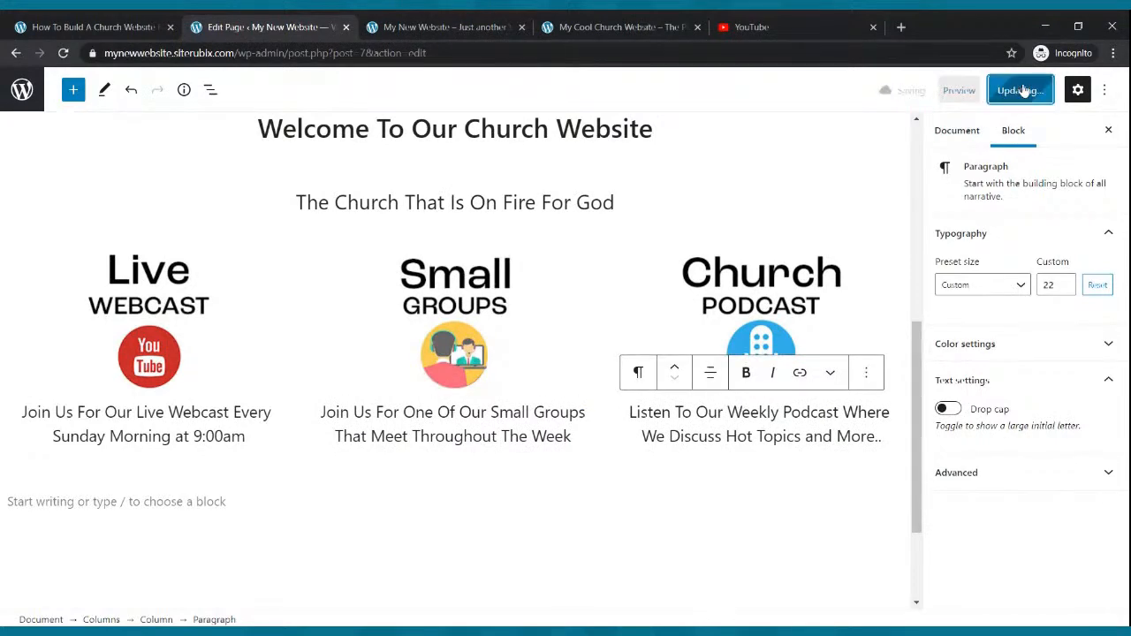
# Step: Reload the live home page and review the non-bold captions together with the header and column images
pyautogui.hotkey('ctrl', 'Tab')
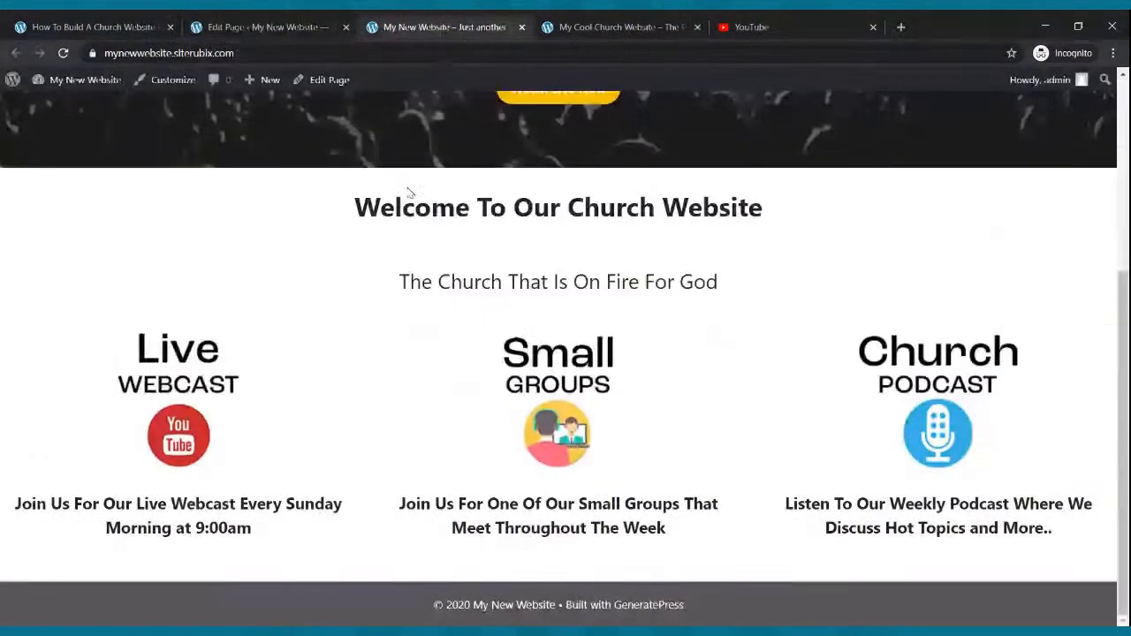
pyautogui.click(63, 53)
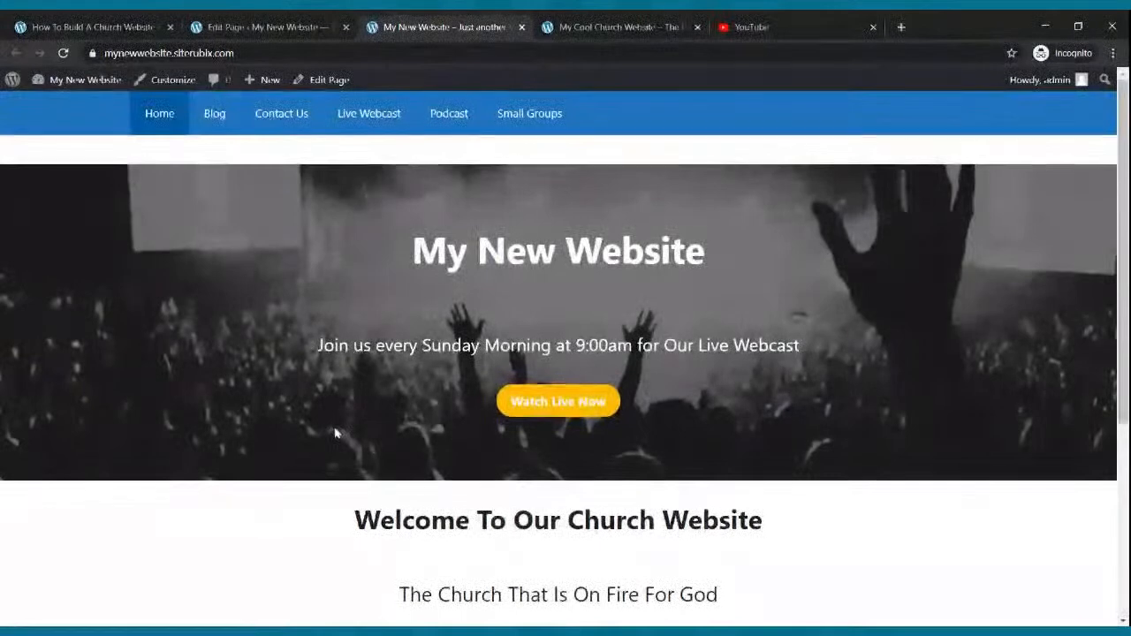
pyautogui.scroll(4, 340, 433)
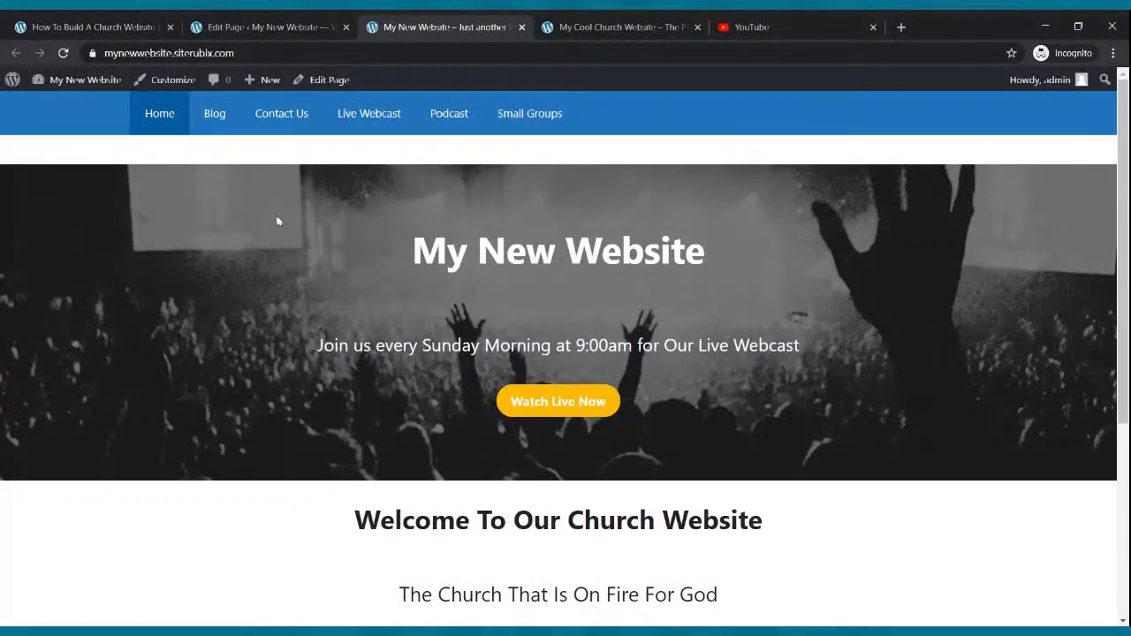
pyautogui.scroll(-4, 274, 221)
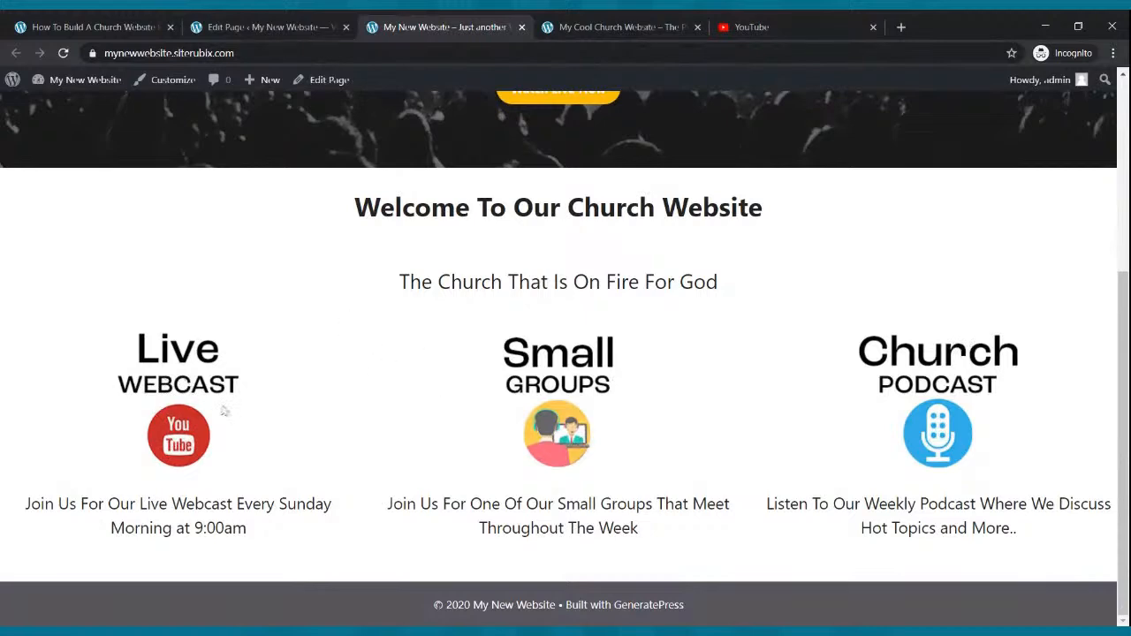
# Step: Select the Live Webcast image in the page editor and copy the Live Webcast page's address from the live site
pyautogui.click(269, 24)
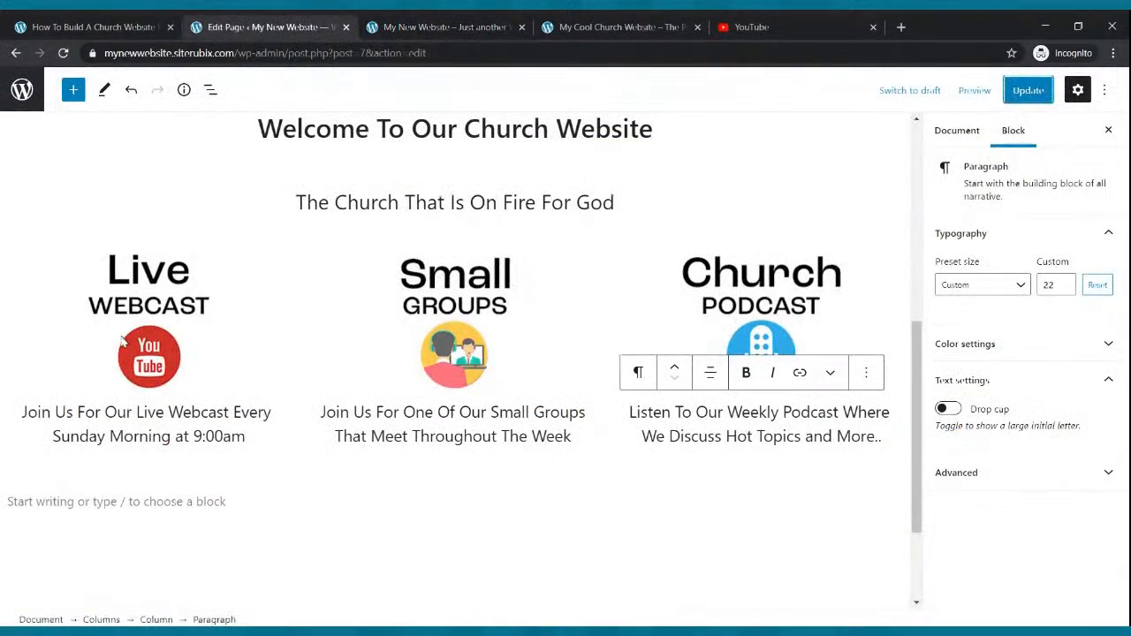
pyautogui.click(148, 326)
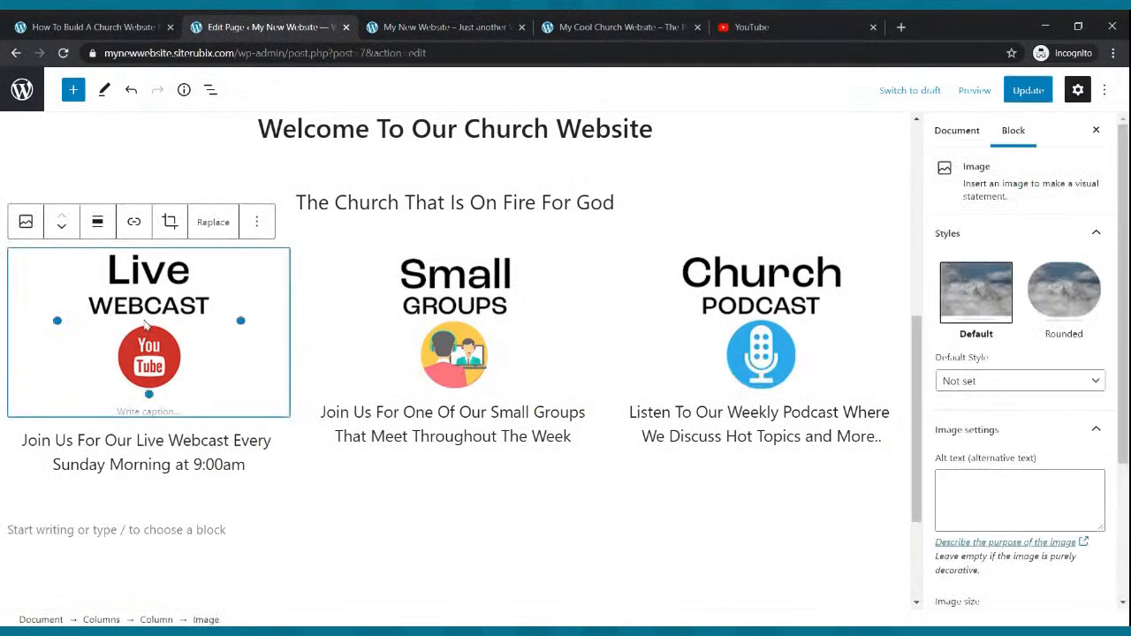
pyautogui.click(425, 34)
pyautogui.scroll(4, 389, 275)
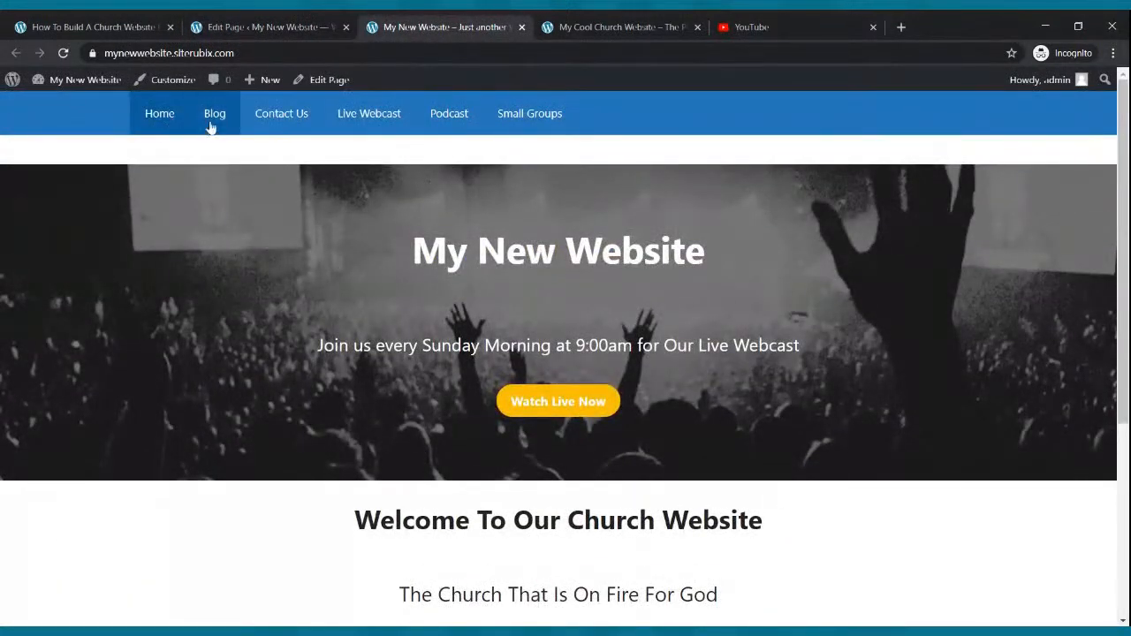
pyautogui.click(455, 128)
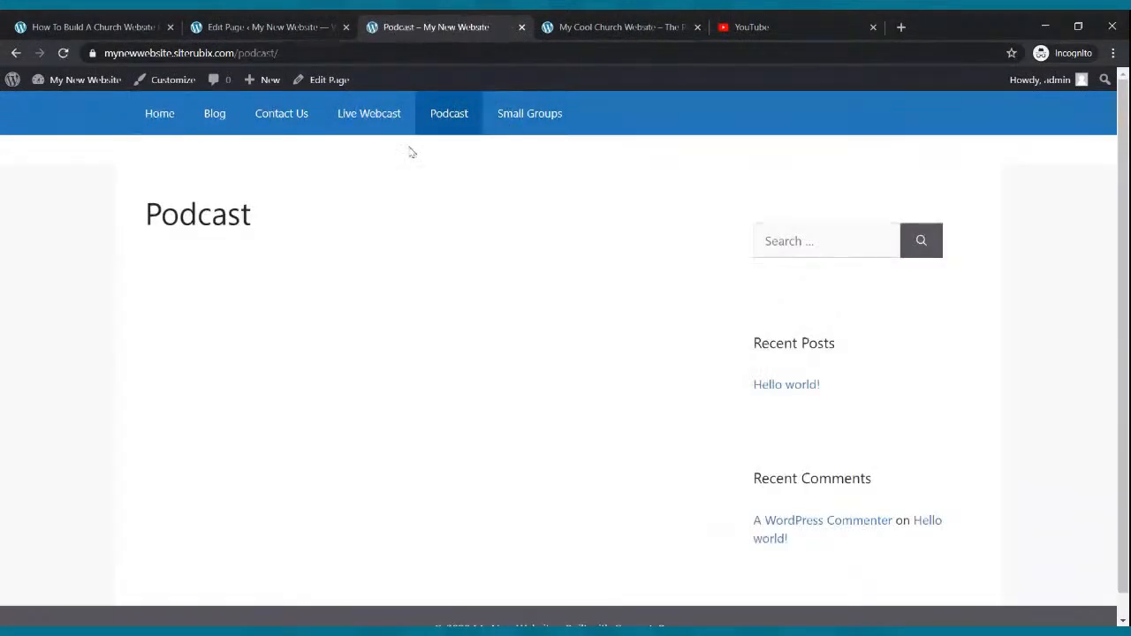
pyautogui.click(170, 124)
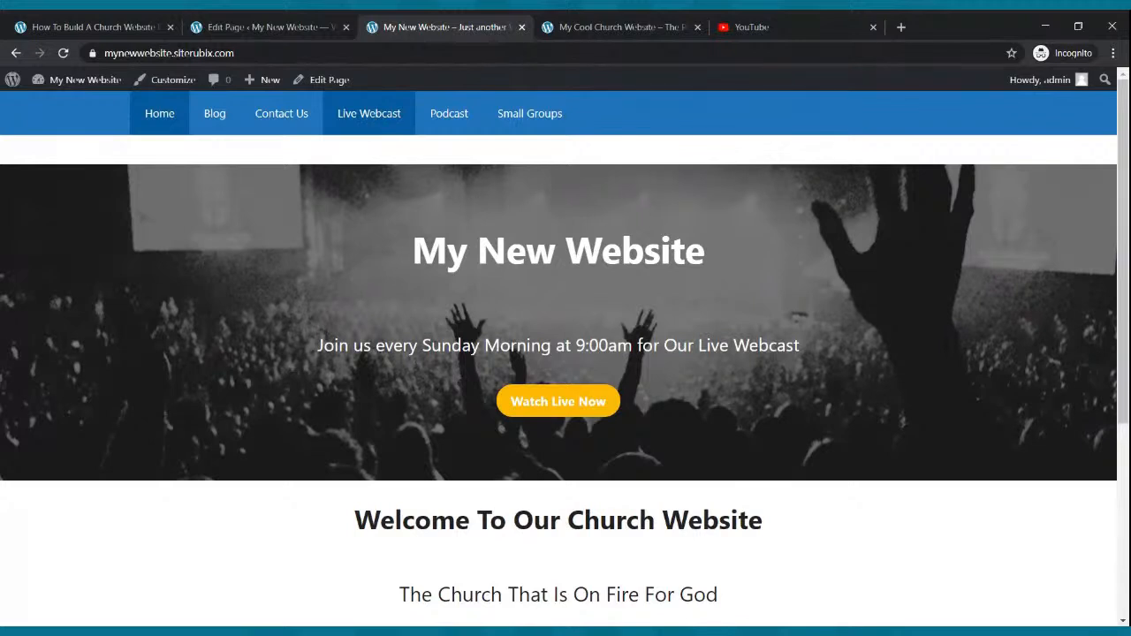
pyautogui.click(393, 116)
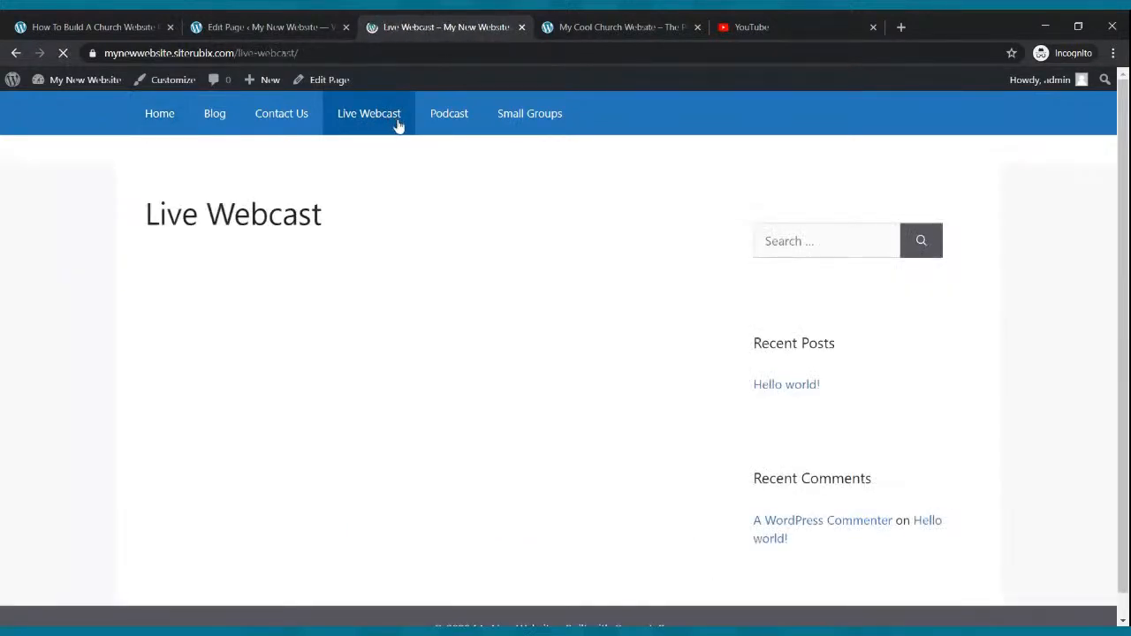
pyautogui.click(303, 54)
pyautogui.hotkey('ctrl', 'c')
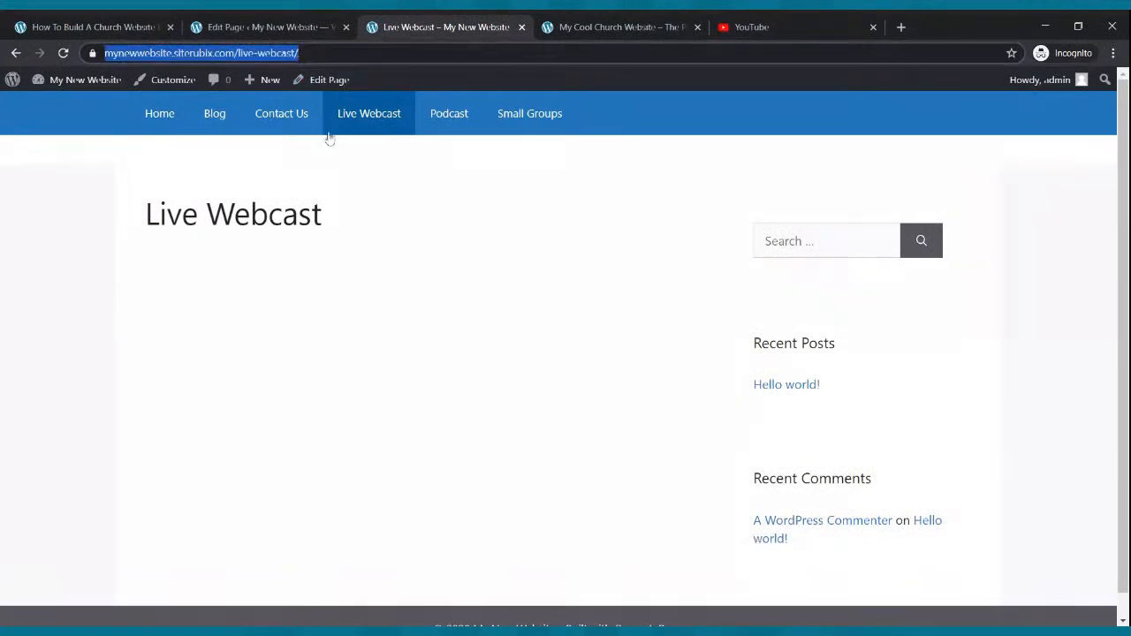
# Step: Link the Live Webcast image to the copied address mynewwebsite.siterubix.com/live-webcast/
pyautogui.click(271, 31)
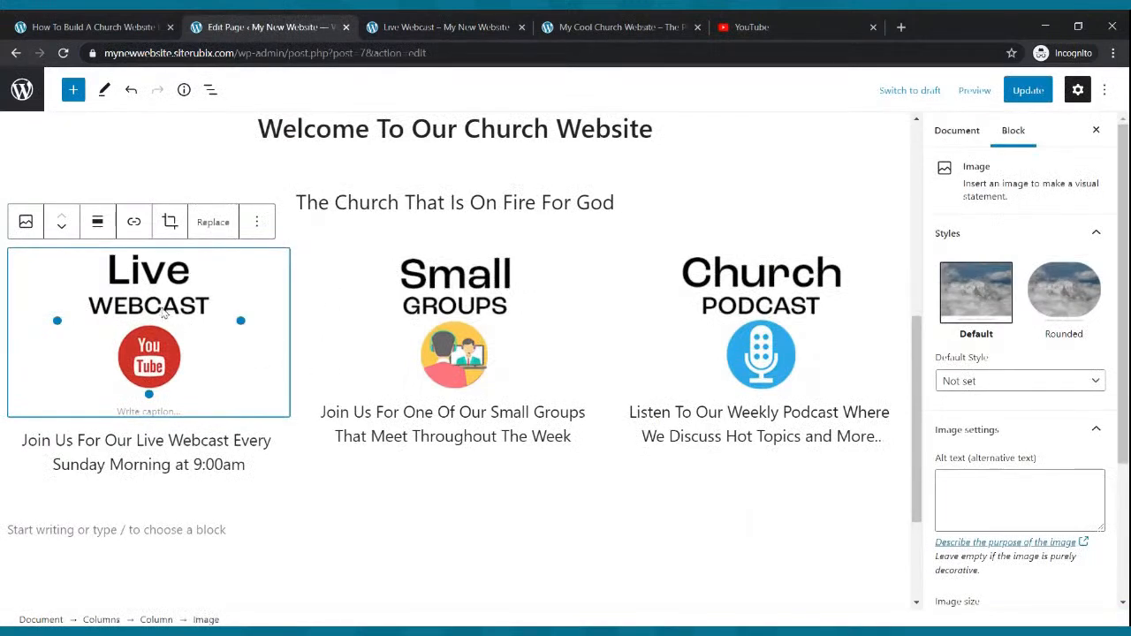
pyautogui.click(134, 224)
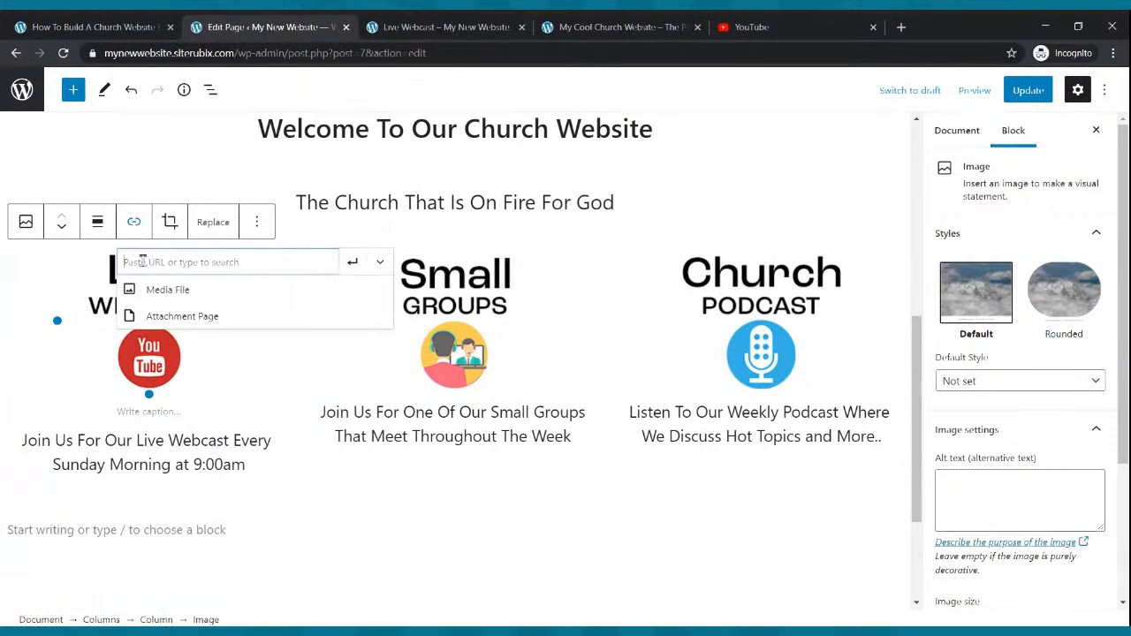
pyautogui.hotkey('ctrl', 'v')
pyautogui.click(351, 263)
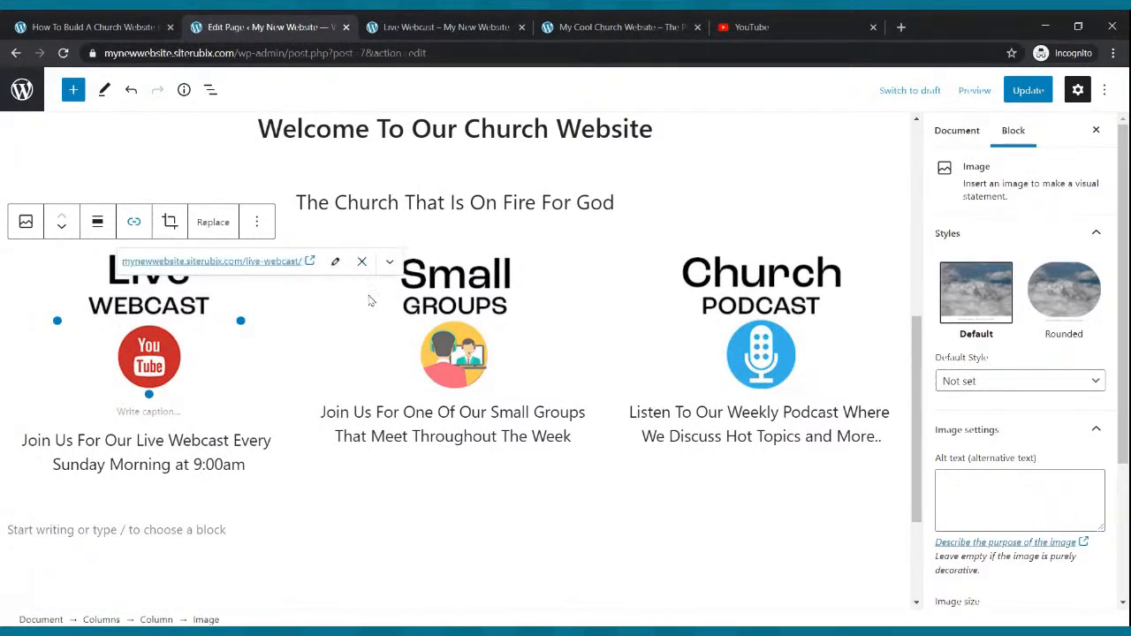
pyautogui.click(429, 290)
pyautogui.click(434, 27)
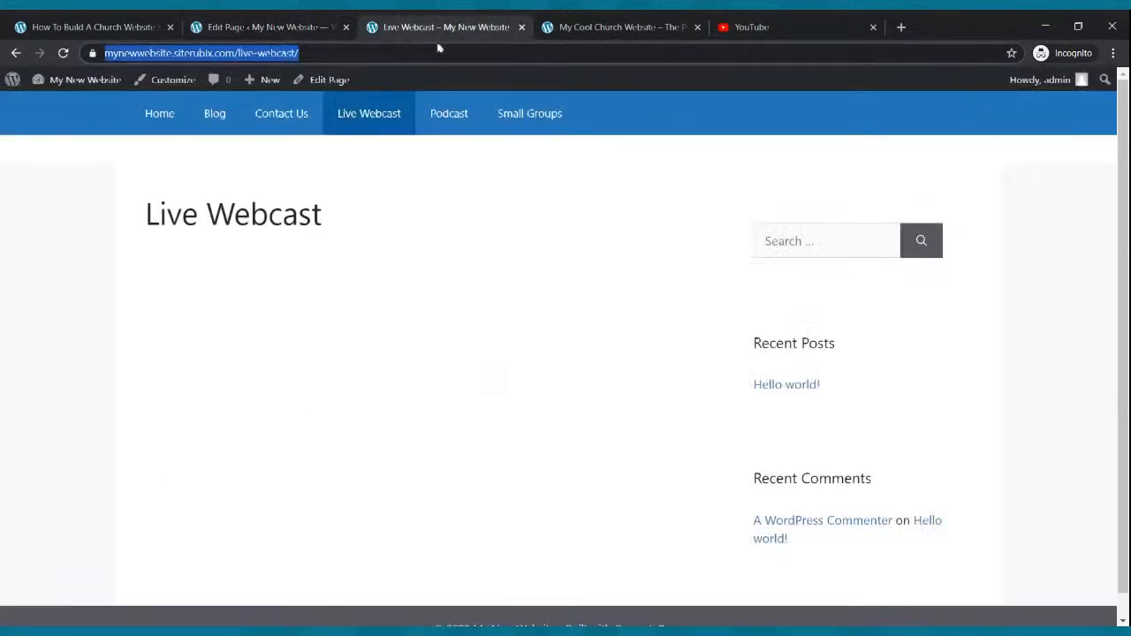
pyautogui.click(517, 116)
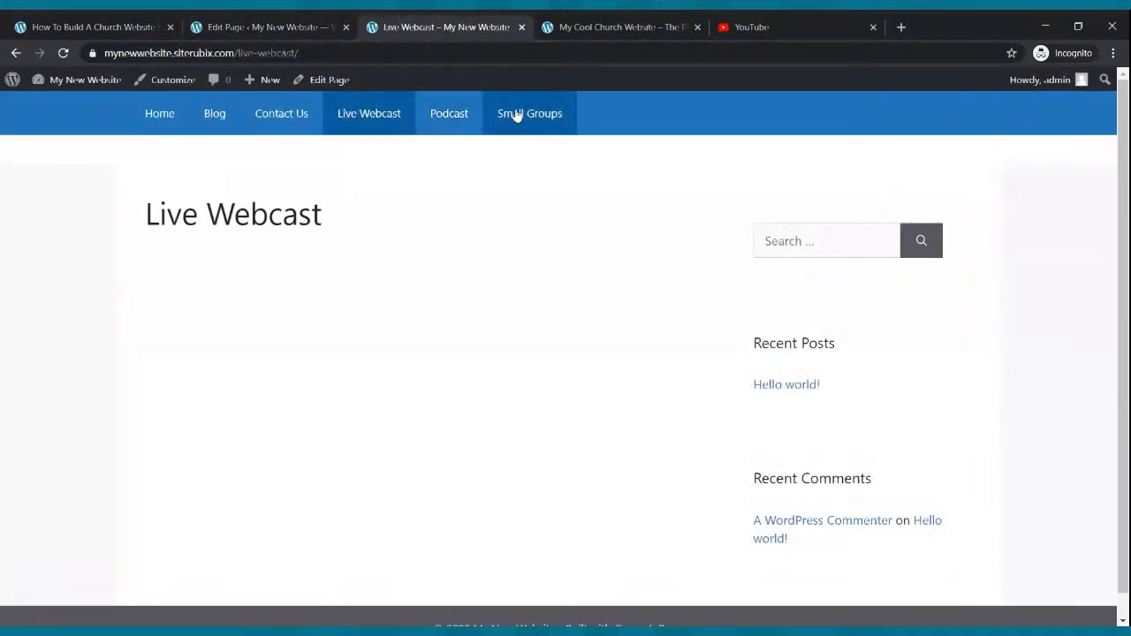
pyautogui.click(311, 24)
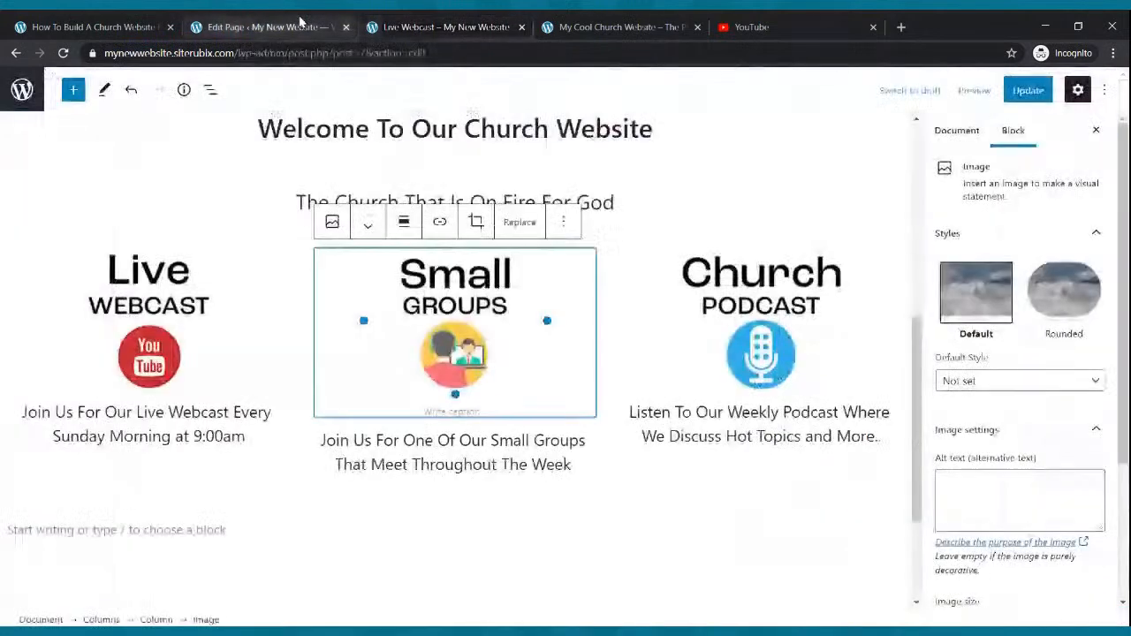
pyautogui.click(440, 223)
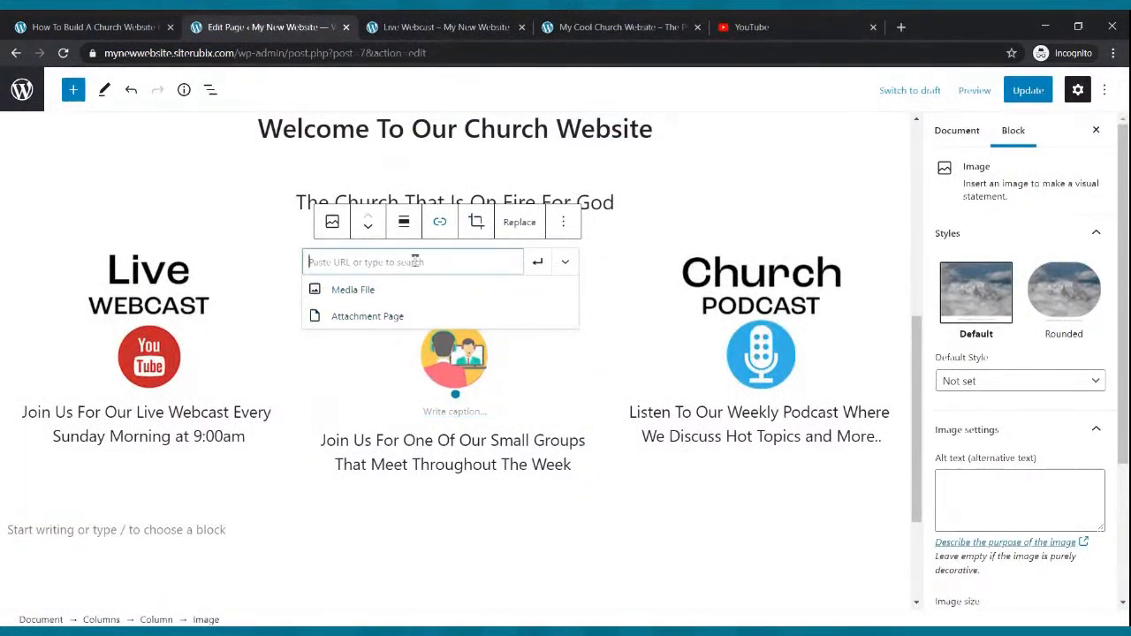
pyautogui.write('https://mynewwebsite.siterubix.com/small-groups/')
pyautogui.click(537, 263)
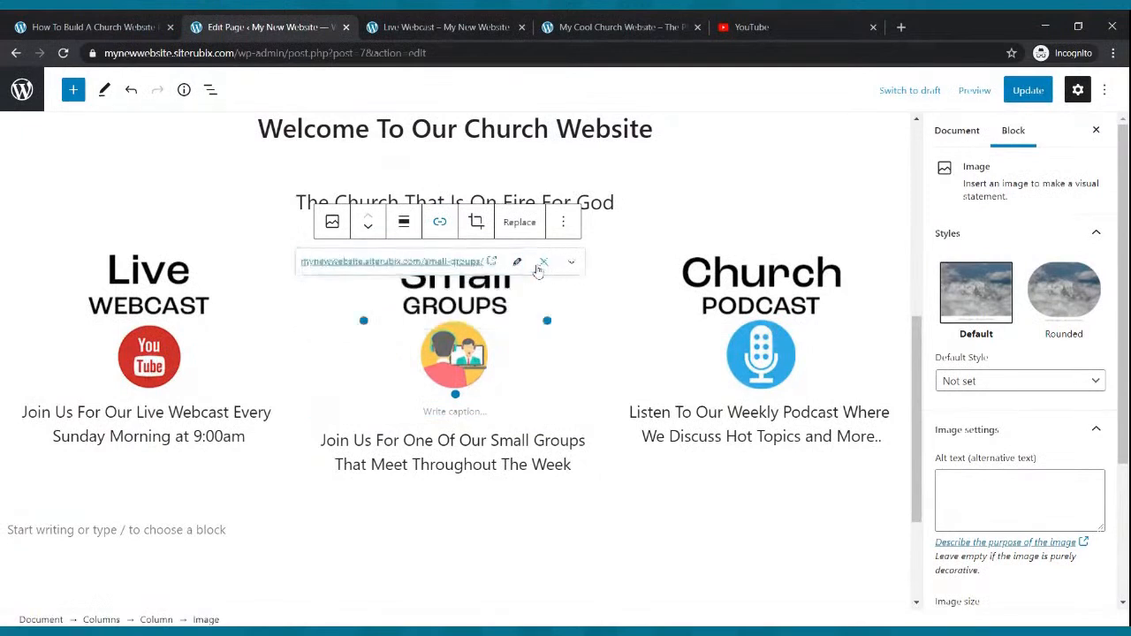
pyautogui.click(732, 288)
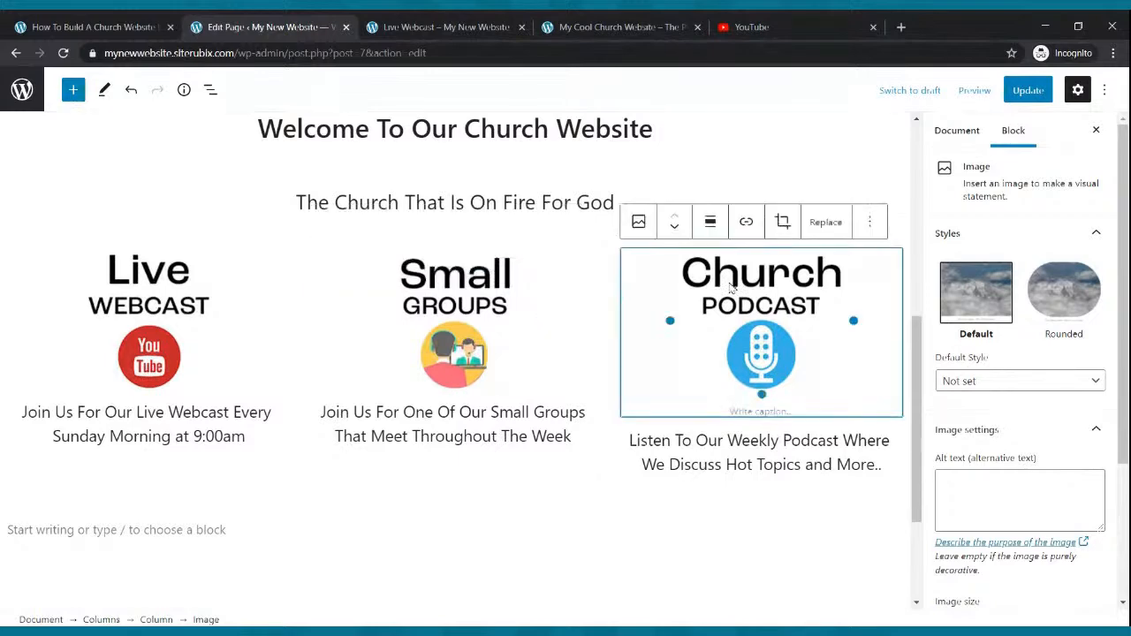
pyautogui.click(395, 24)
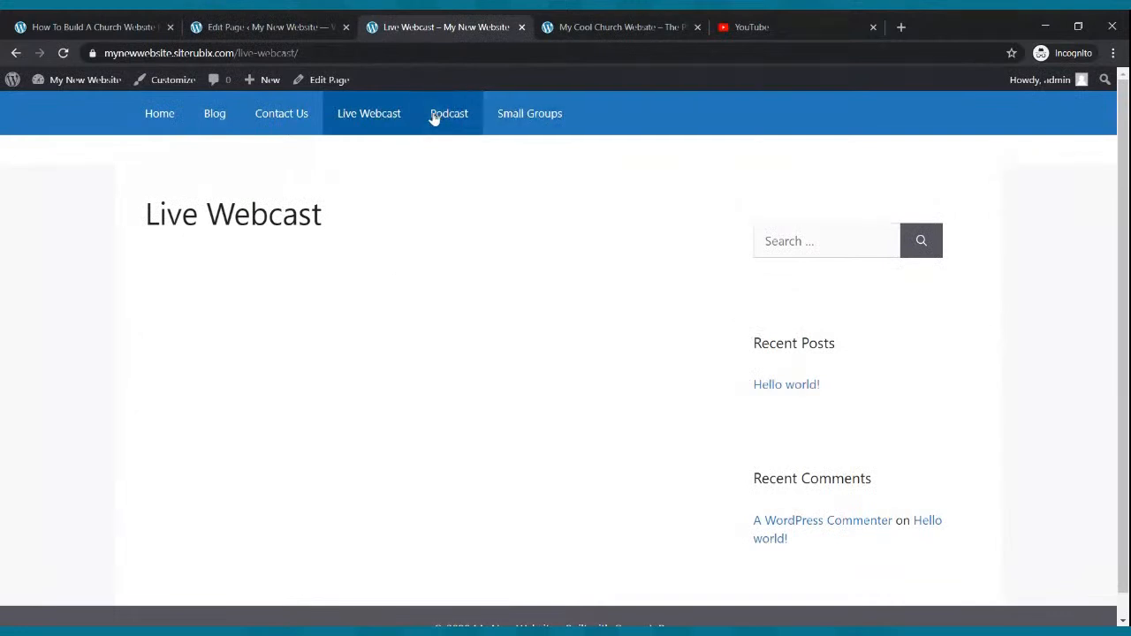
pyautogui.click(322, 24)
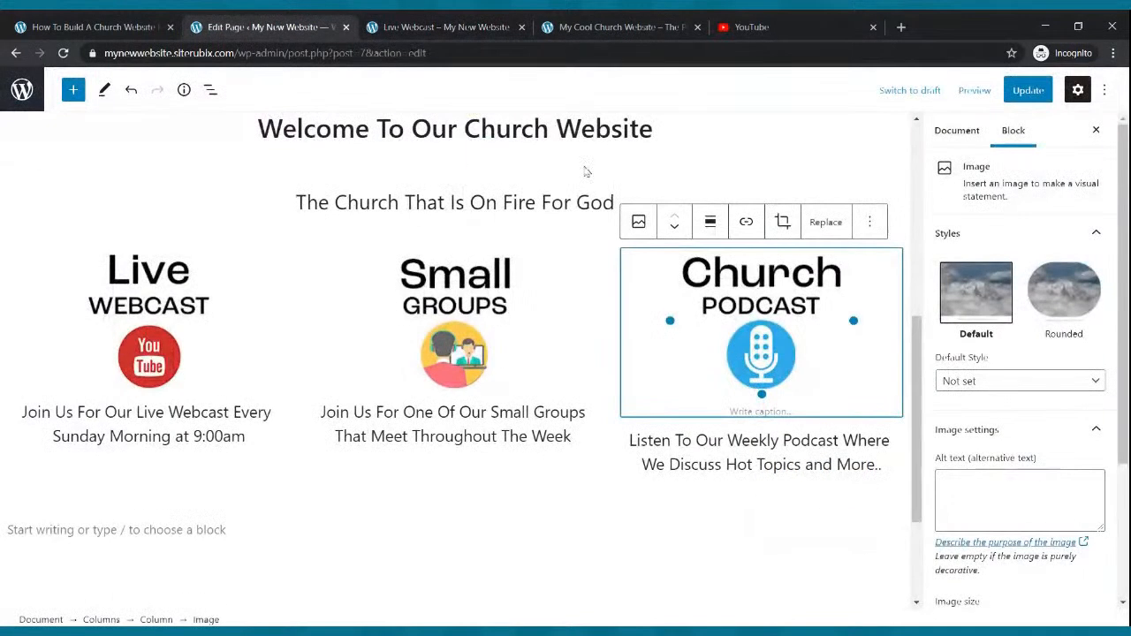
pyautogui.click(750, 226)
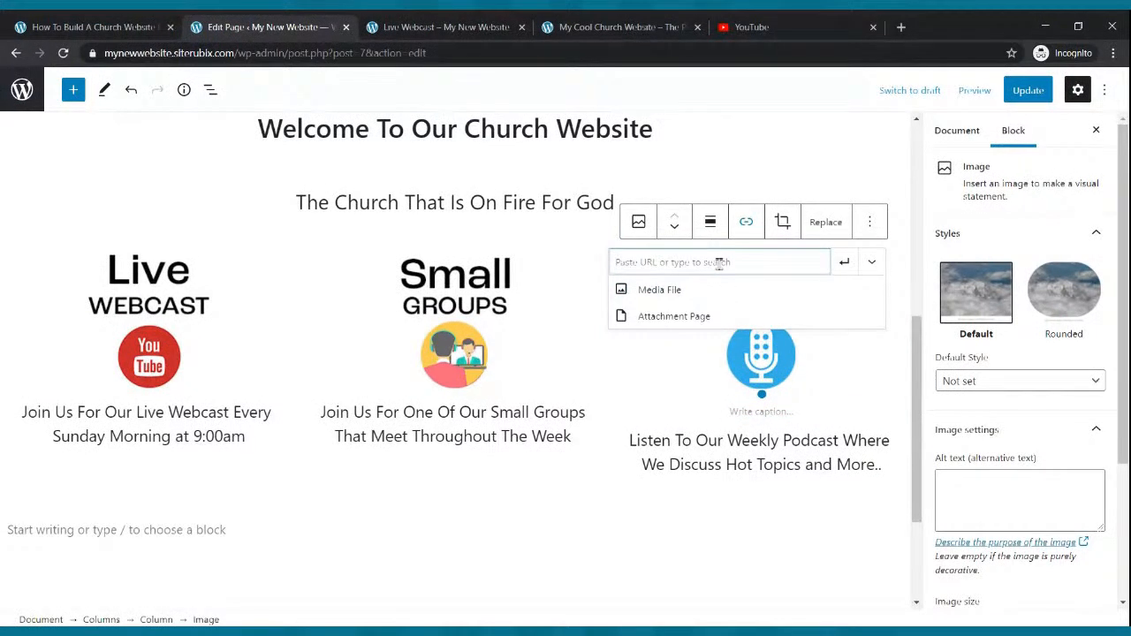
pyautogui.write('https://mynewwebsite.siterubix.com/podcast/')
pyautogui.click(844, 261)
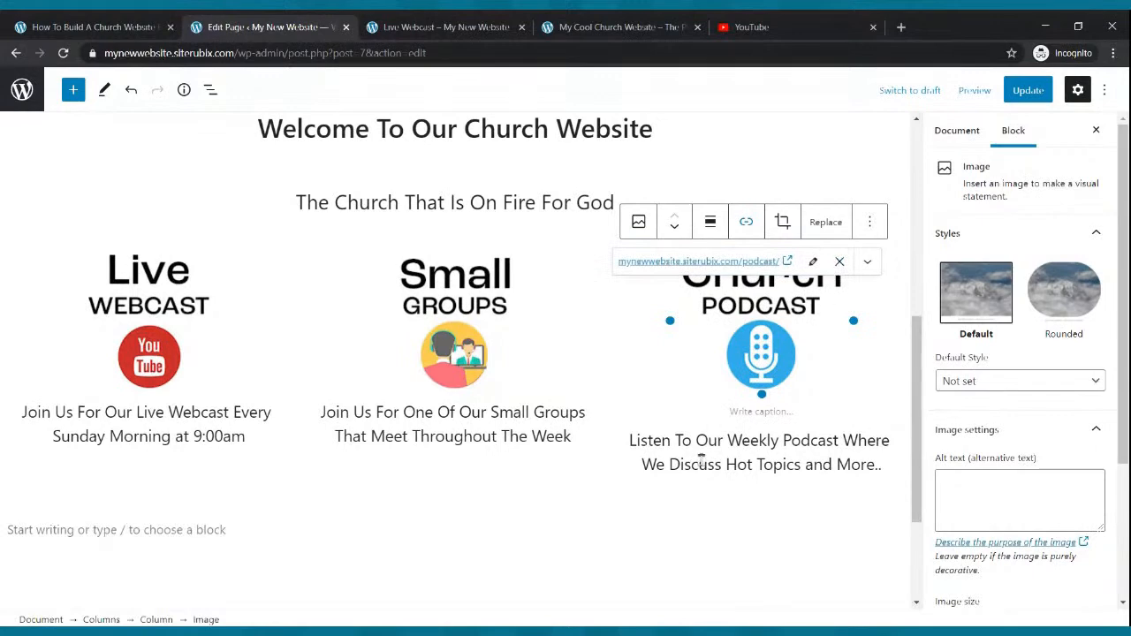
pyautogui.click(641, 519)
pyautogui.click(1028, 92)
# Step: Open the updated live home page and test the links on the column images
pyautogui.click(482, 26)
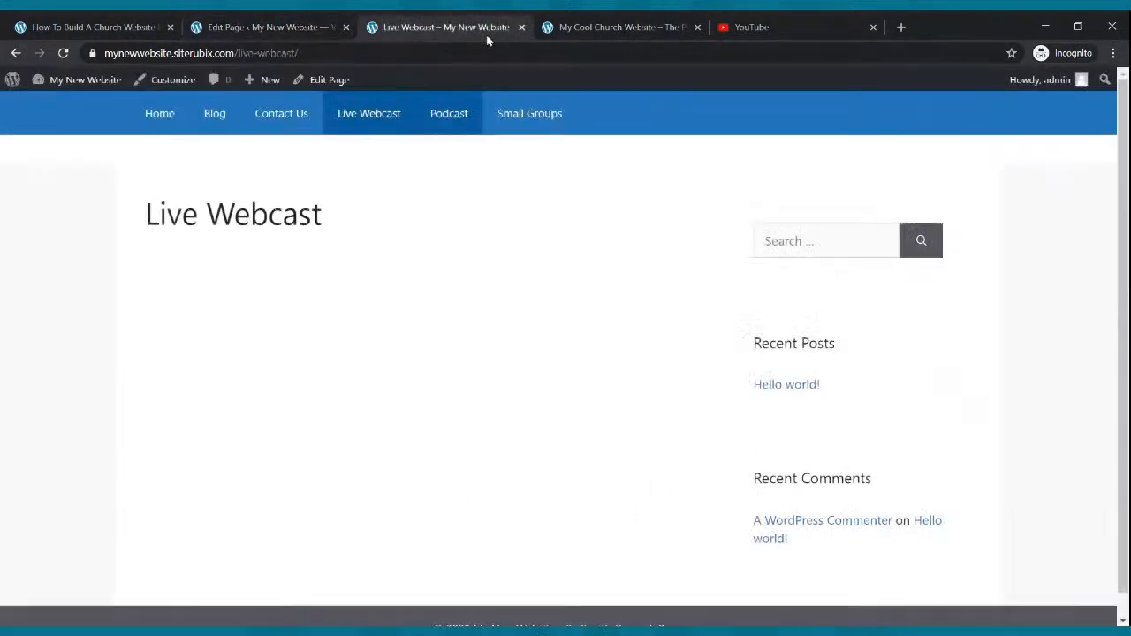
pyautogui.click(63, 53)
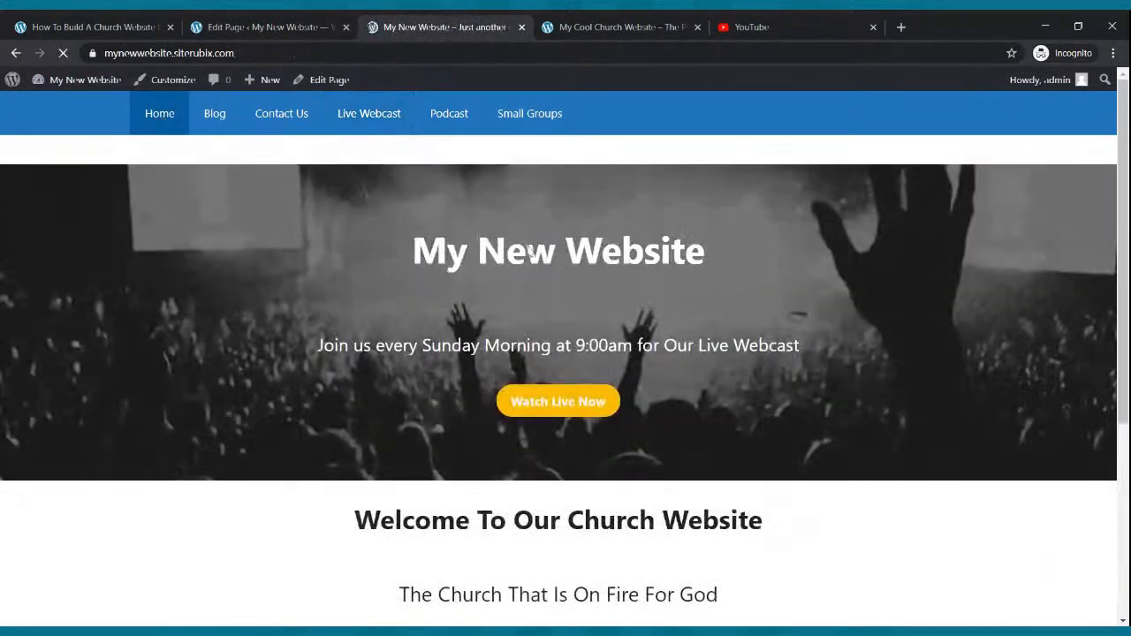
pyautogui.scroll(-4, 477, 255)
pyautogui.scroll(-4, 584, 389)
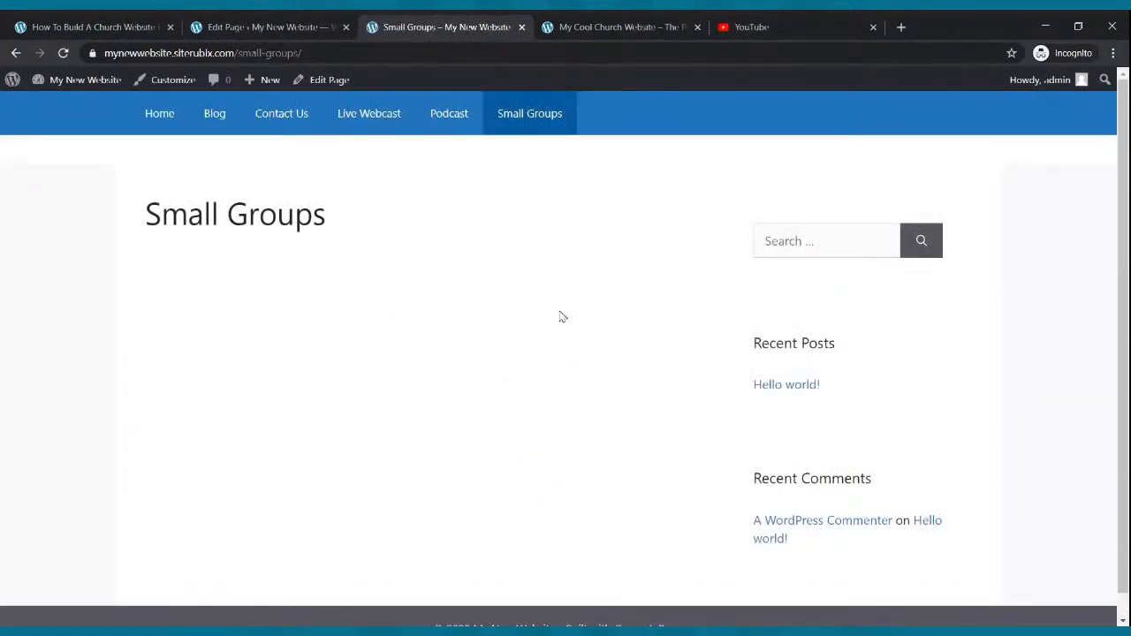
pyautogui.moveTo(88, 81)
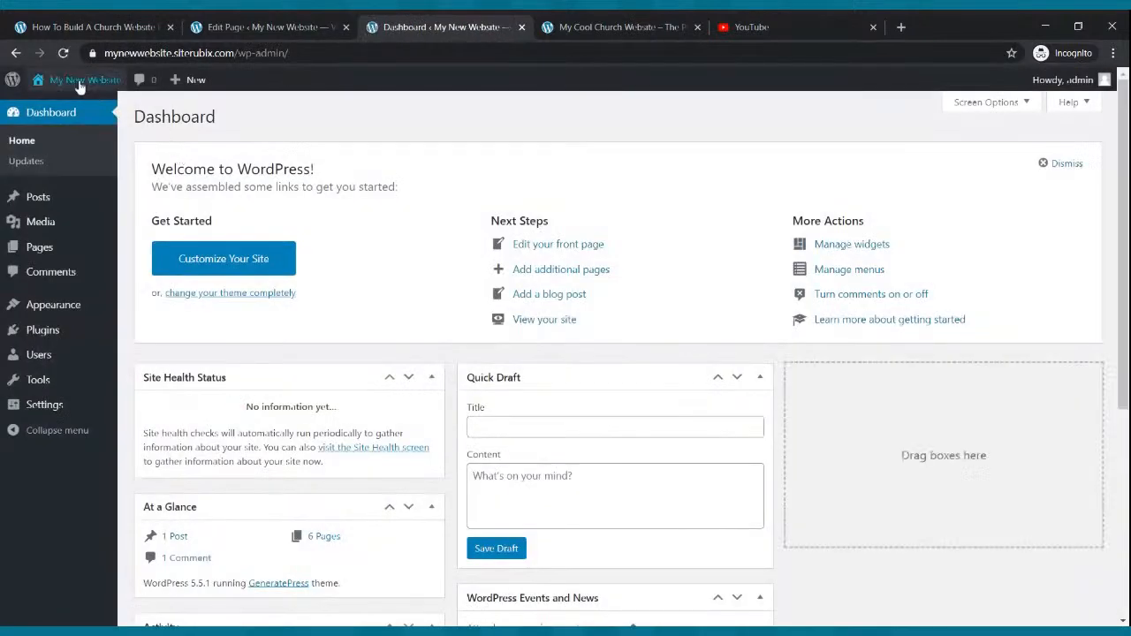
pyautogui.click(44, 106)
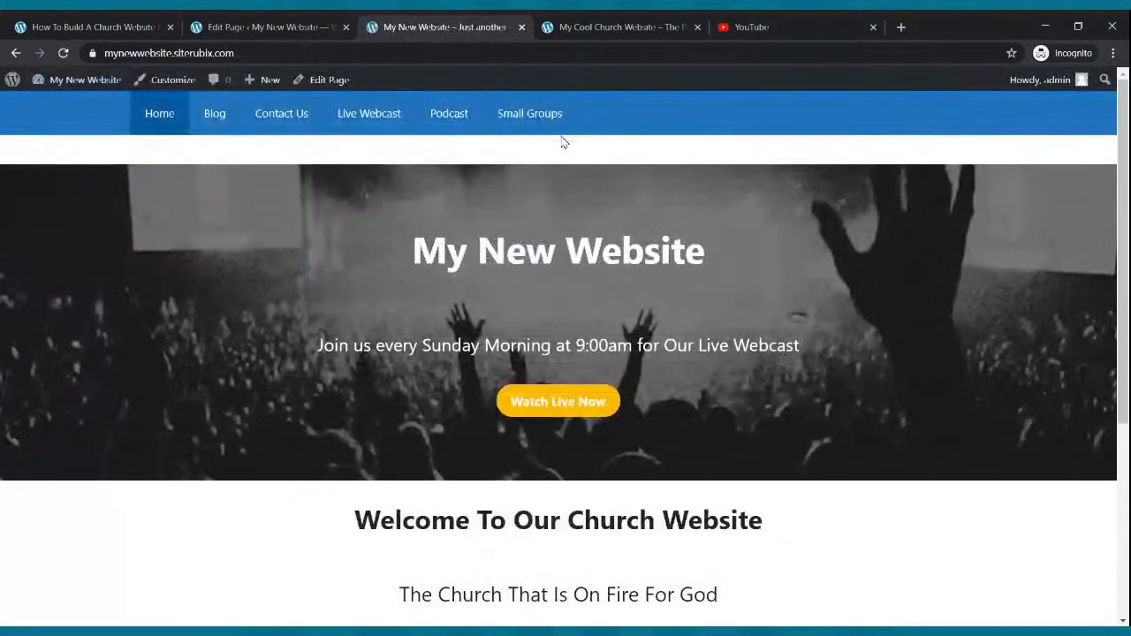
pyautogui.scroll(-4, 658, 266)
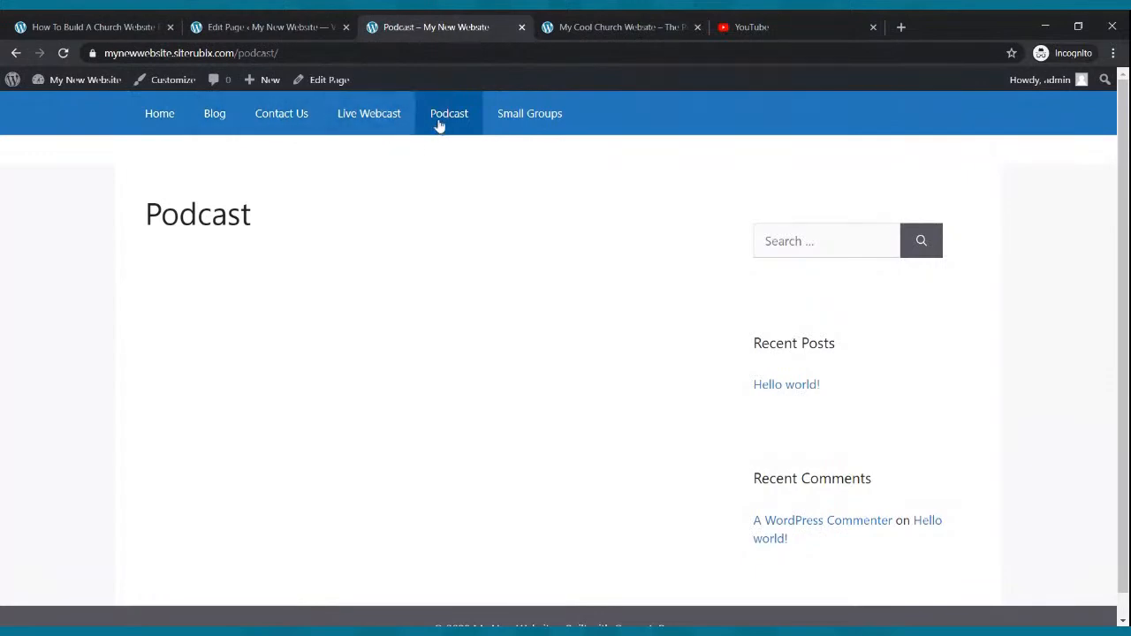
# Step: Check the menu order on the My Cool Church reference site and open the menu structure of My New Website
pyautogui.click(595, 30)
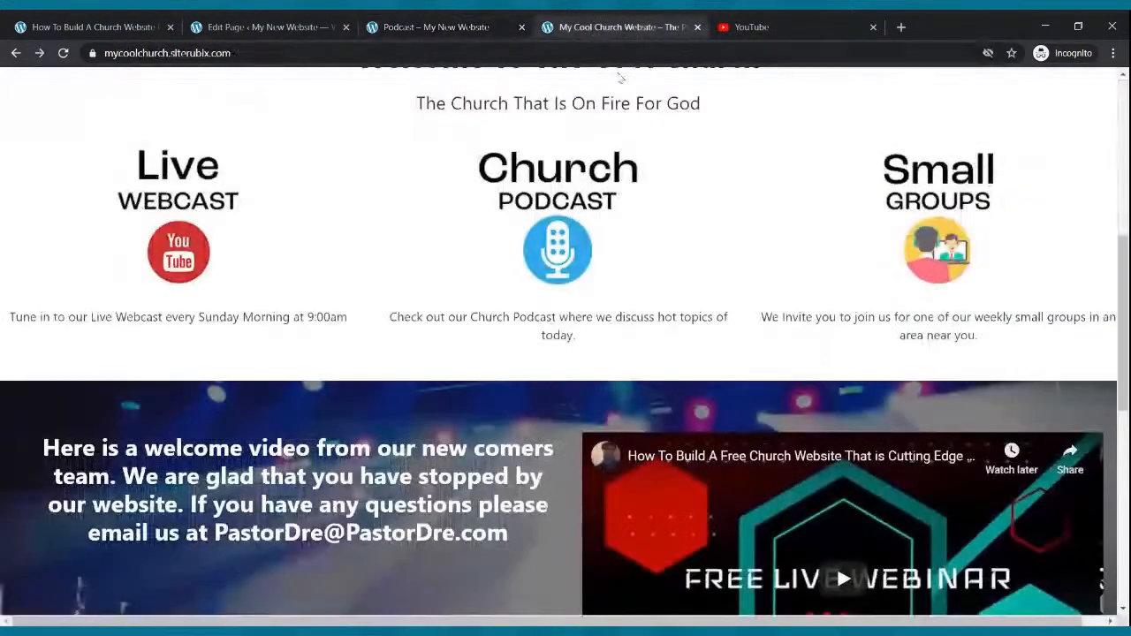
pyautogui.scroll(6, 584, 151)
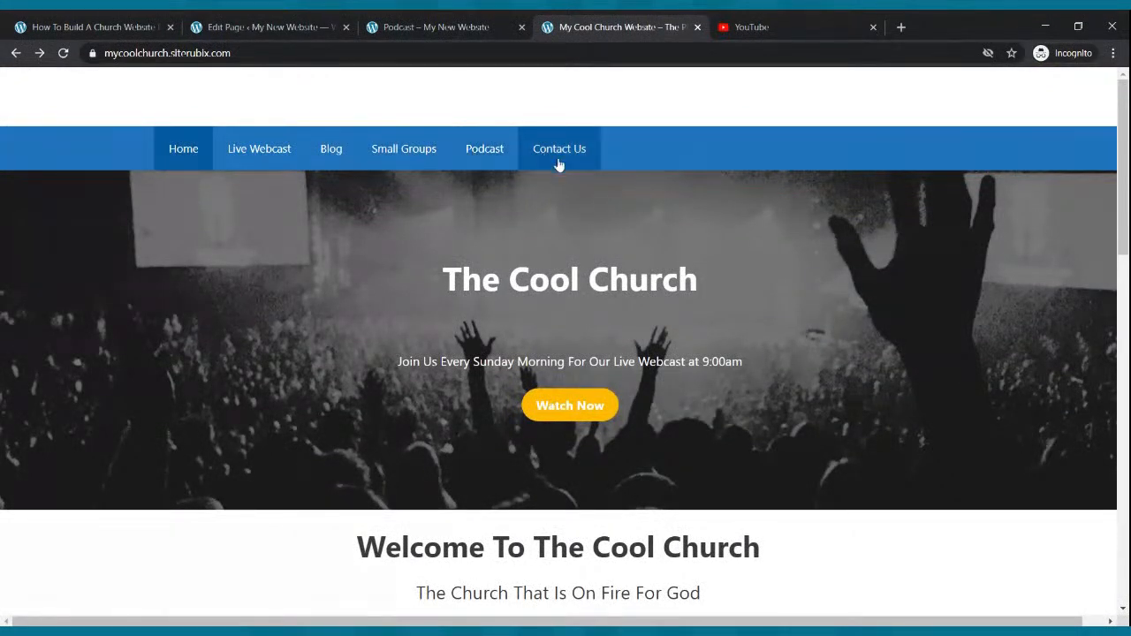
pyautogui.click(265, 27)
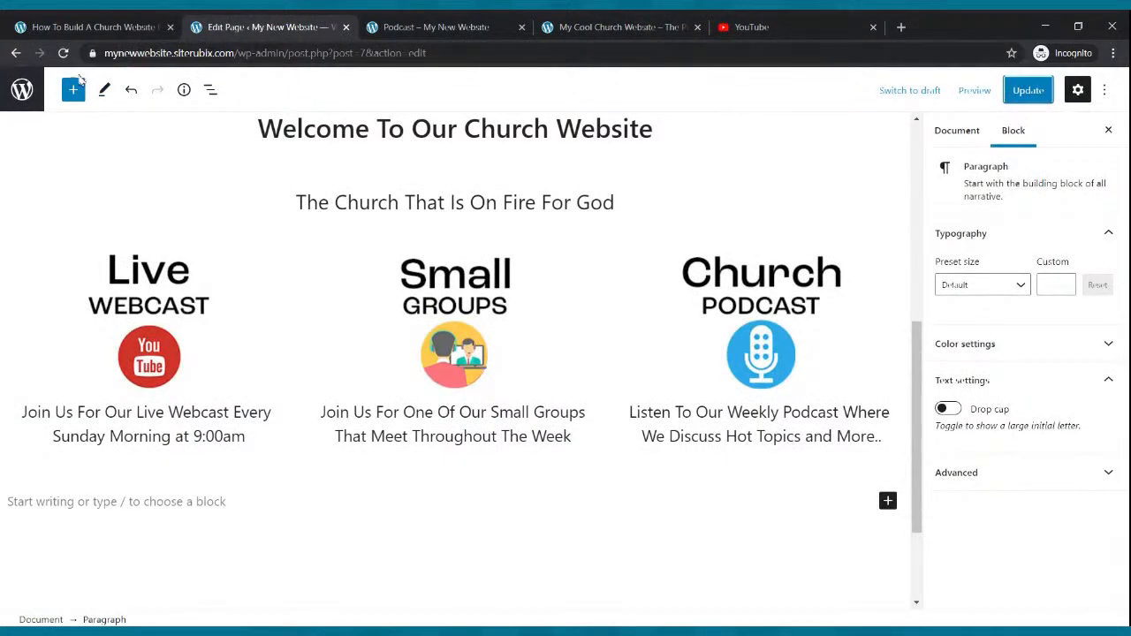
pyautogui.click(14, 54)
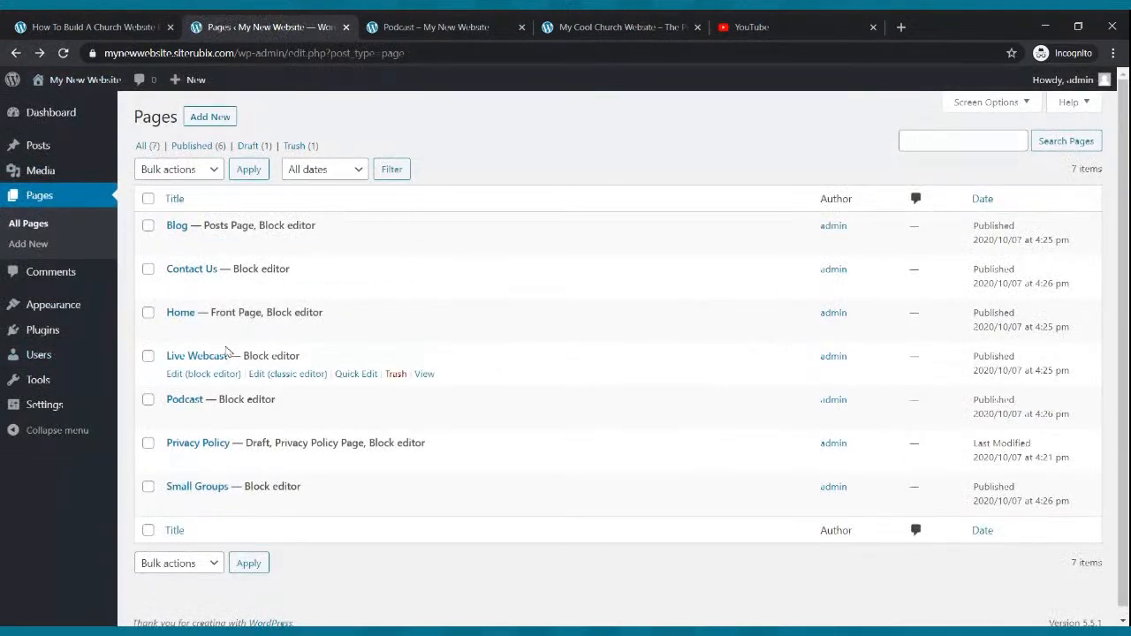
pyautogui.click(78, 307)
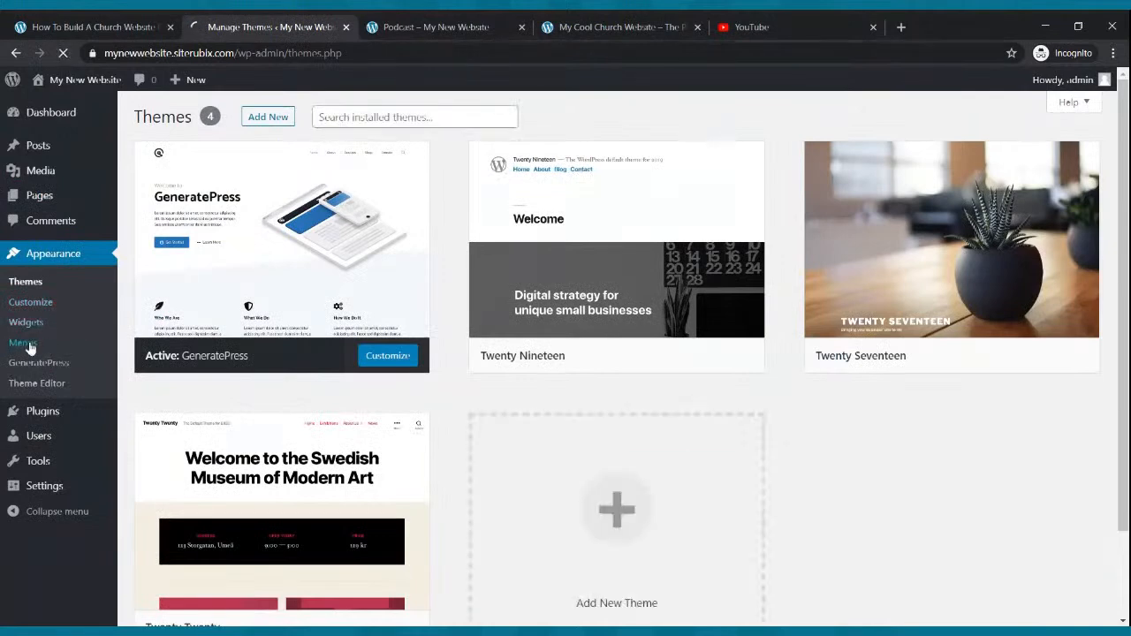
pyautogui.scroll(-2, 433, 301)
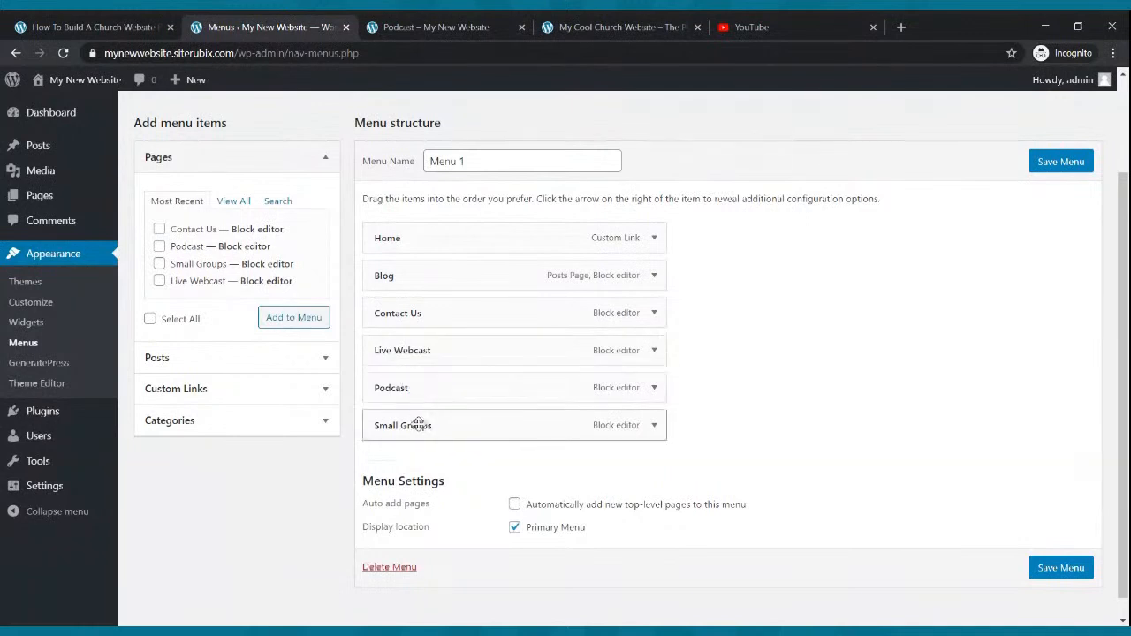
# Step: Reorder Menu 1 by moving Small Groups directly below Blog and Live Webcast directly below Home, following the reference site
pyautogui.moveTo(464, 425); pyautogui.dragTo(446, 326)
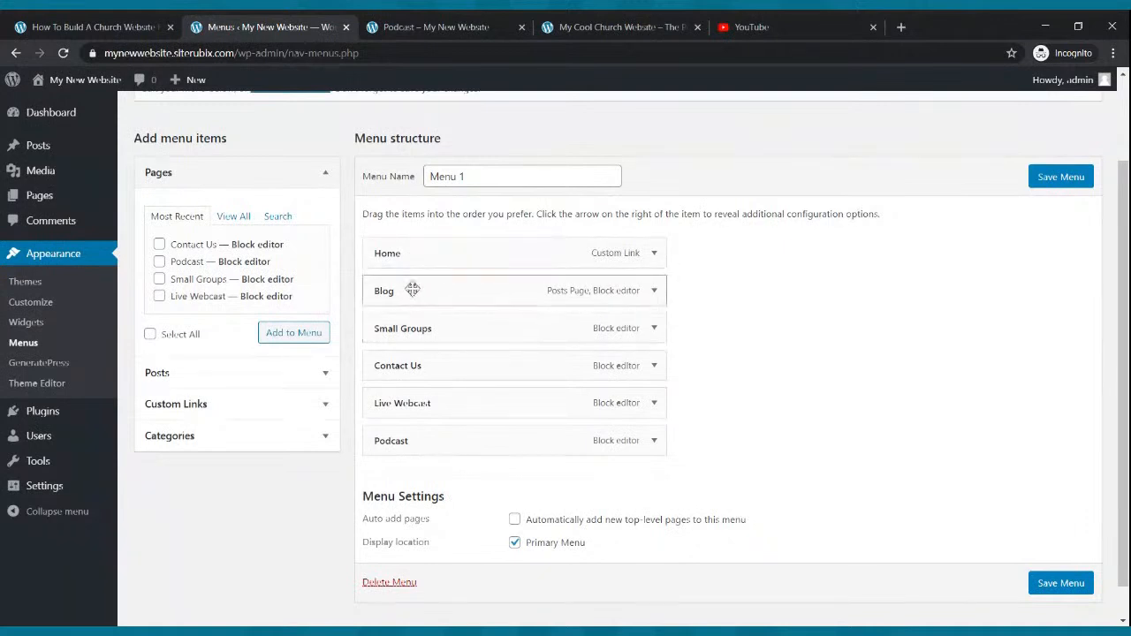
pyautogui.click(563, 28)
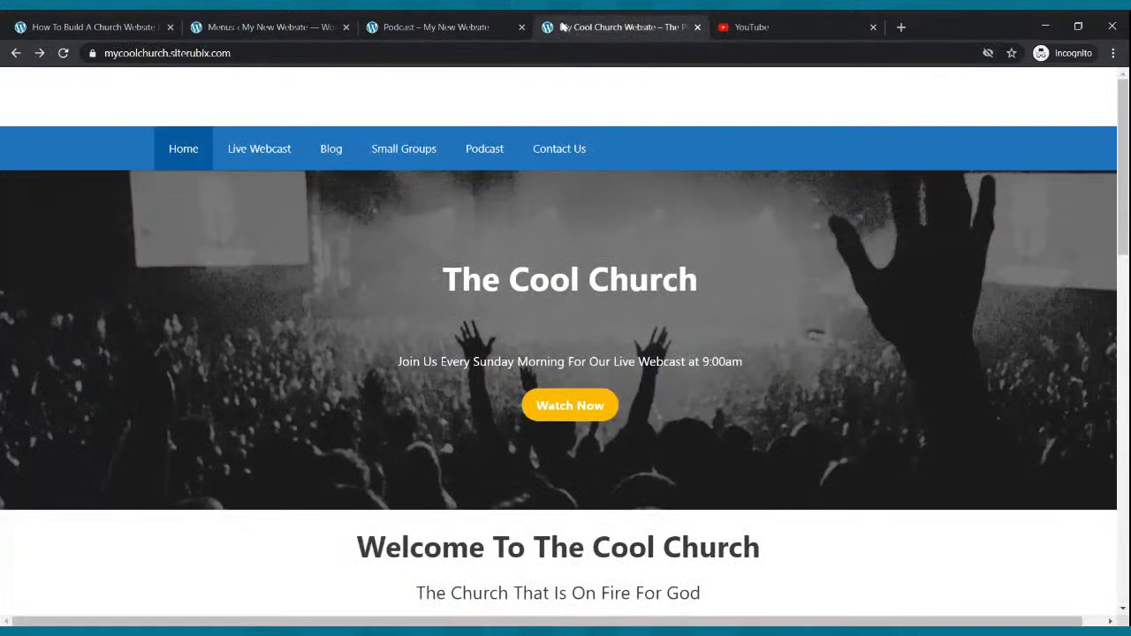
pyautogui.click(274, 27)
pyautogui.moveTo(399, 403); pyautogui.dragTo(472, 283)
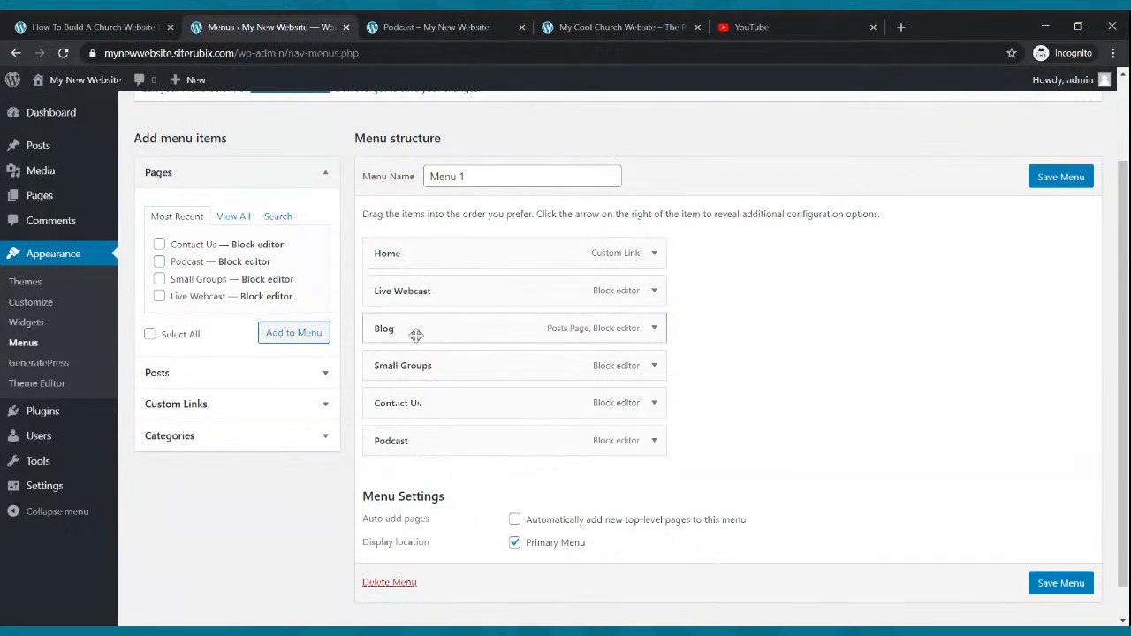
# Step: Move Podcast above Contact Us in Menu 1 and save the menu
pyautogui.click(583, 25)
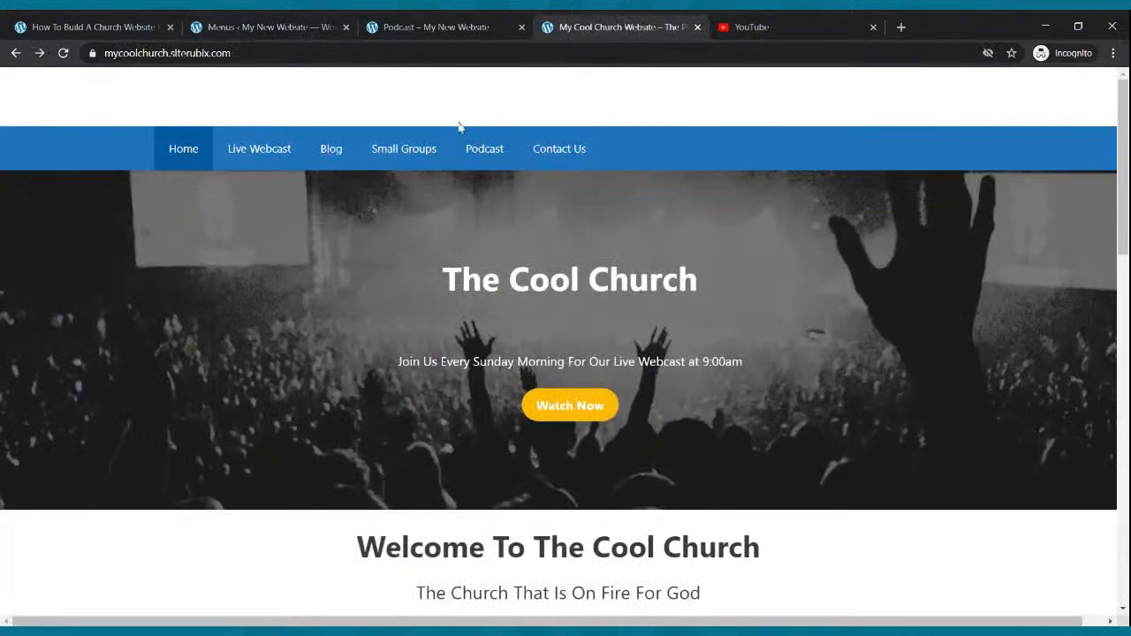
pyautogui.click(288, 35)
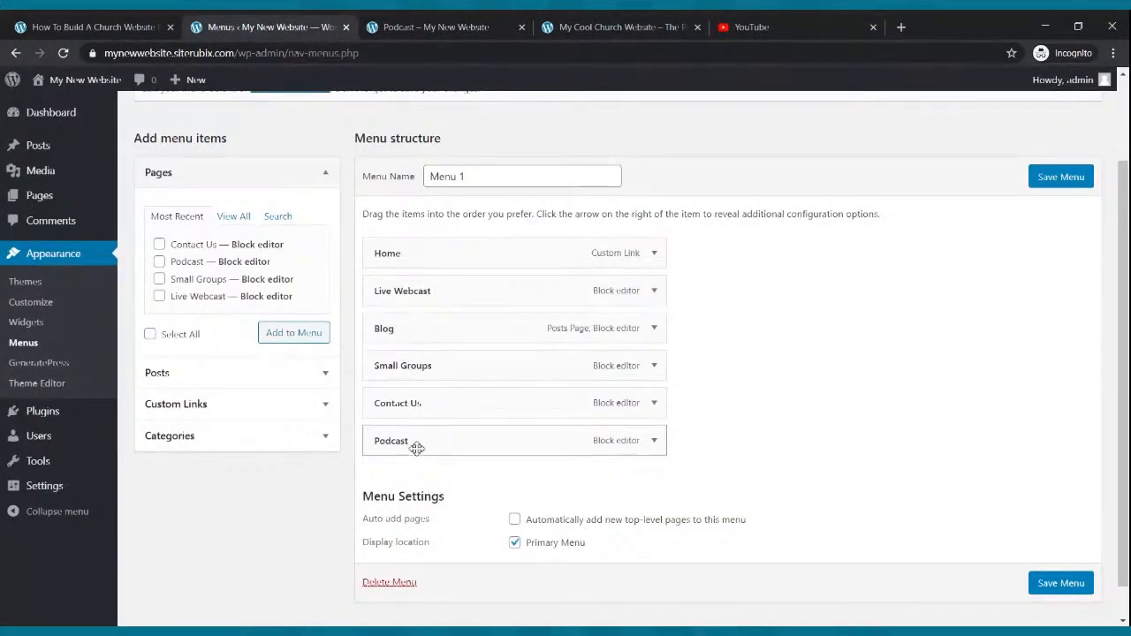
pyautogui.moveTo(416, 447); pyautogui.dragTo(389, 403)
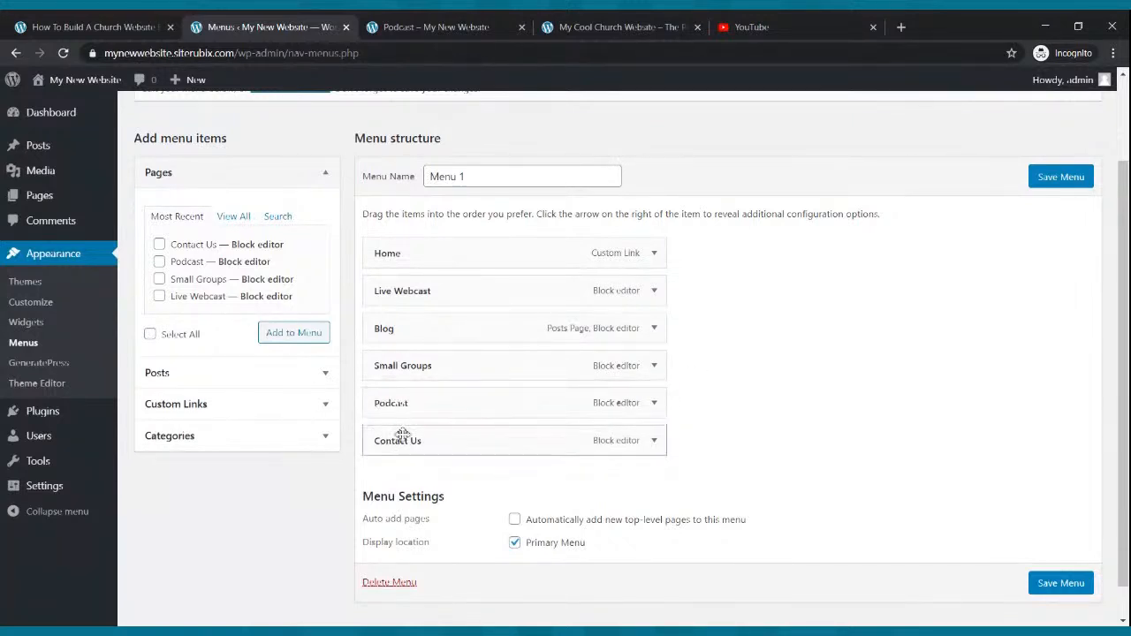
pyautogui.click(1085, 177)
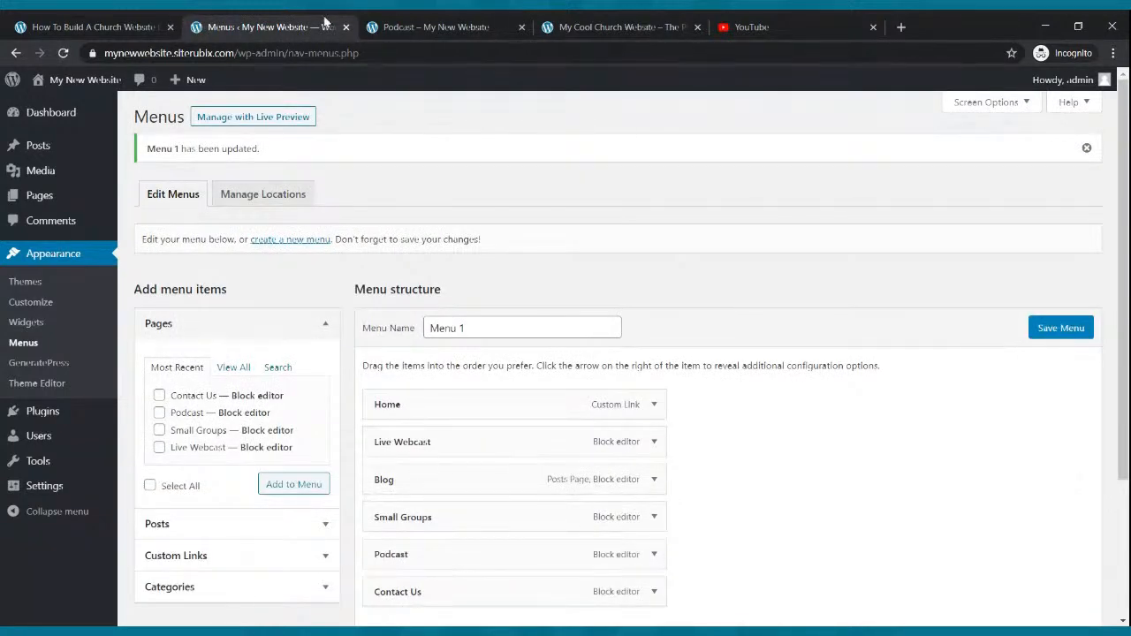
# Step: Reload the live My New Website and check the reordered menu and the home page
pyautogui.click(416, 27)
pyautogui.click(64, 59)
pyautogui.click(183, 124)
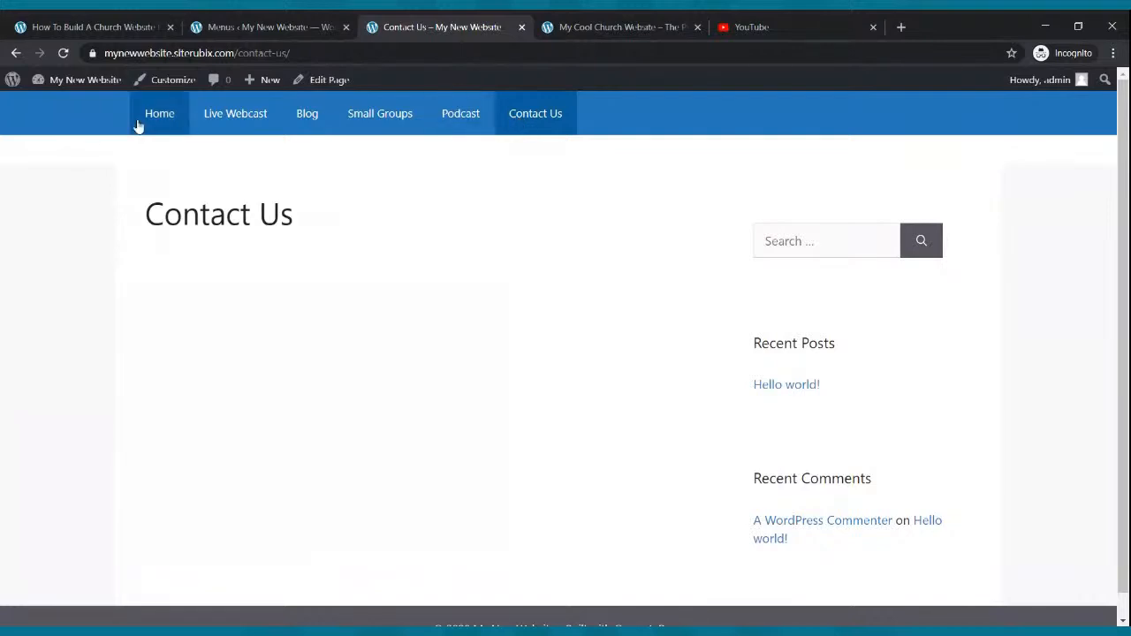
pyautogui.scroll(-5, 486, 149)
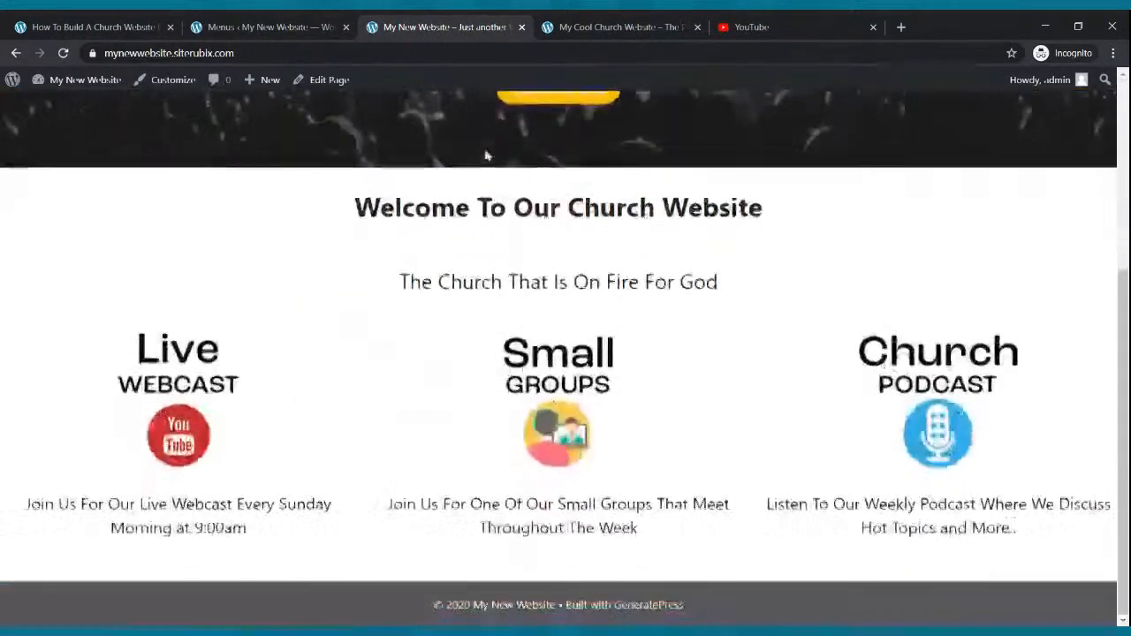
pyautogui.scroll(5, 486, 150)
# Step: Examine the welcome video section on the My Cool Church reference site and briefly play its embedded video
pyautogui.click(547, 24)
pyautogui.scroll(-8, 498, 227)
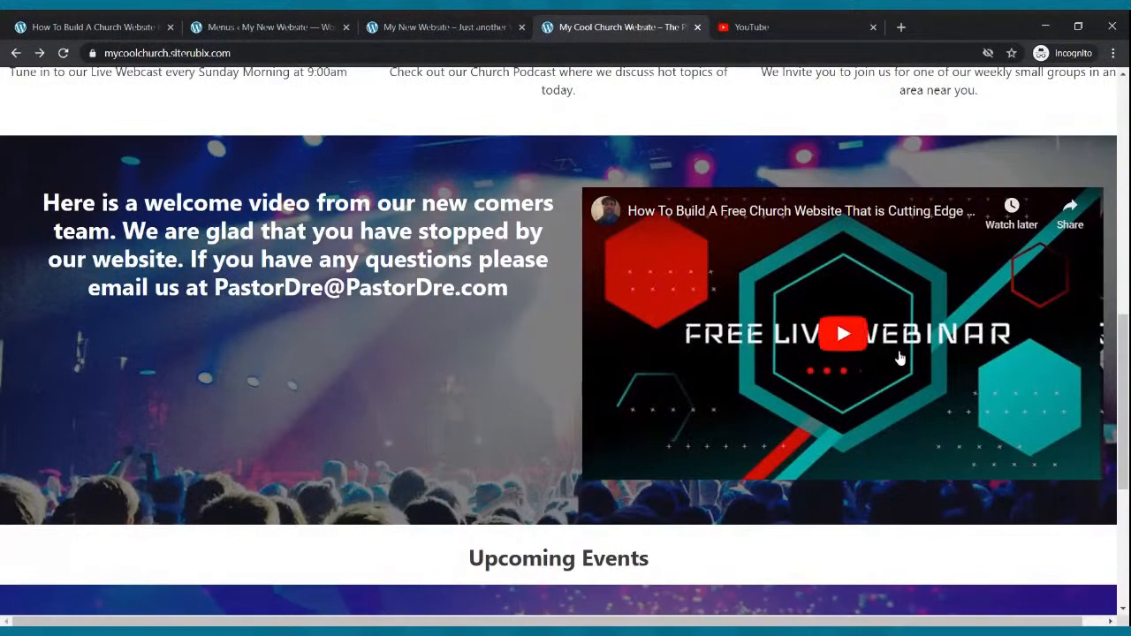
pyautogui.click(847, 339)
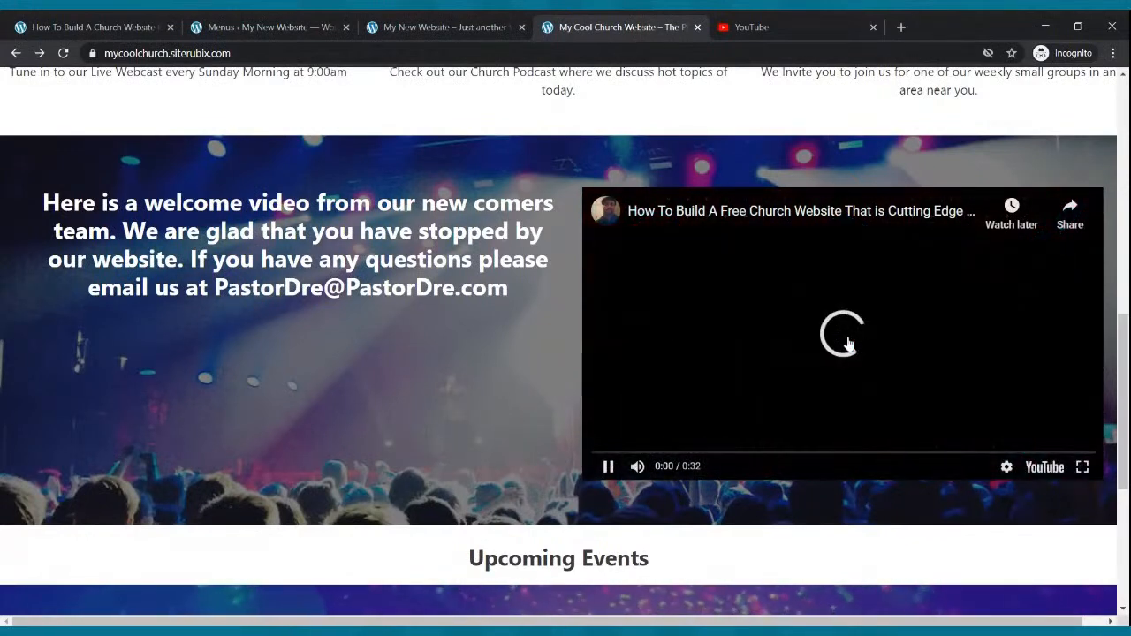
pyautogui.click(609, 466)
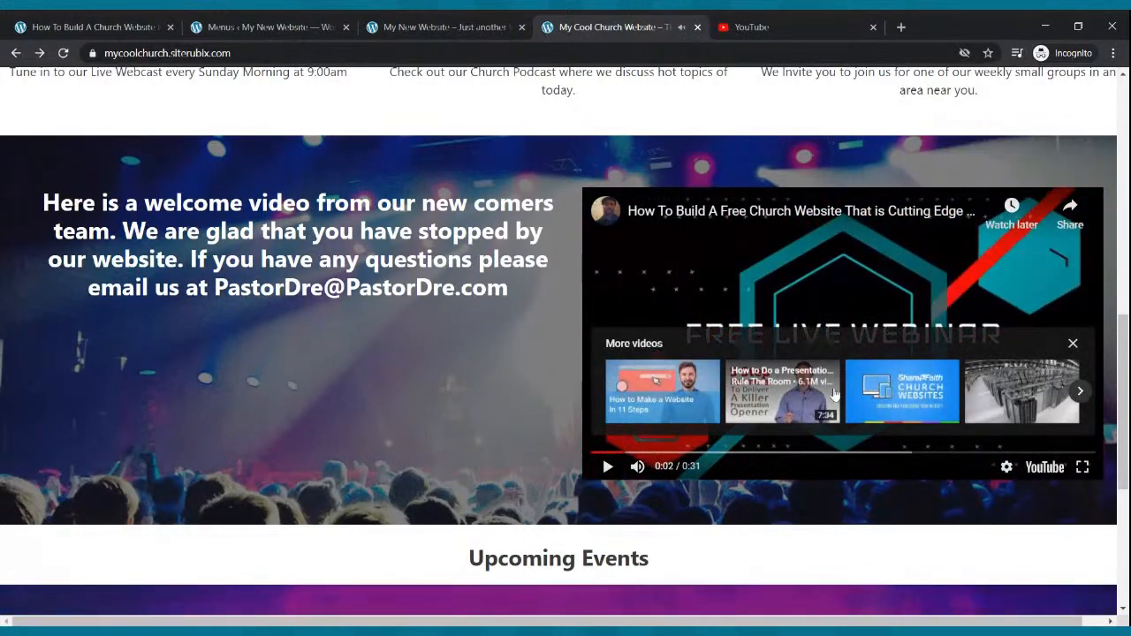
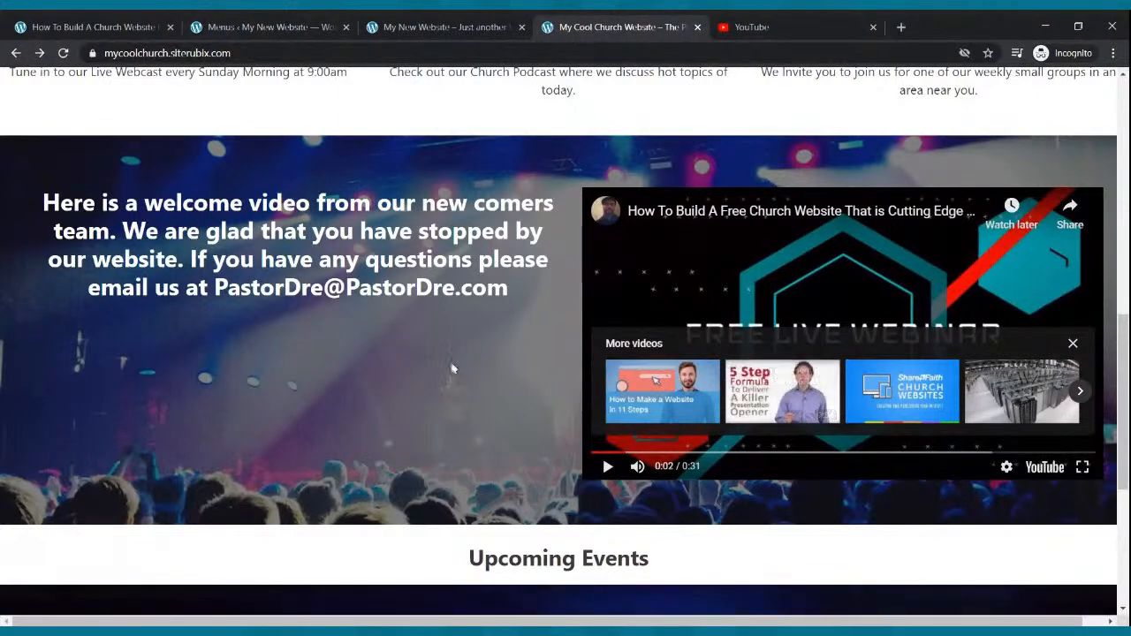
pyautogui.scroll(7, 450, 397)
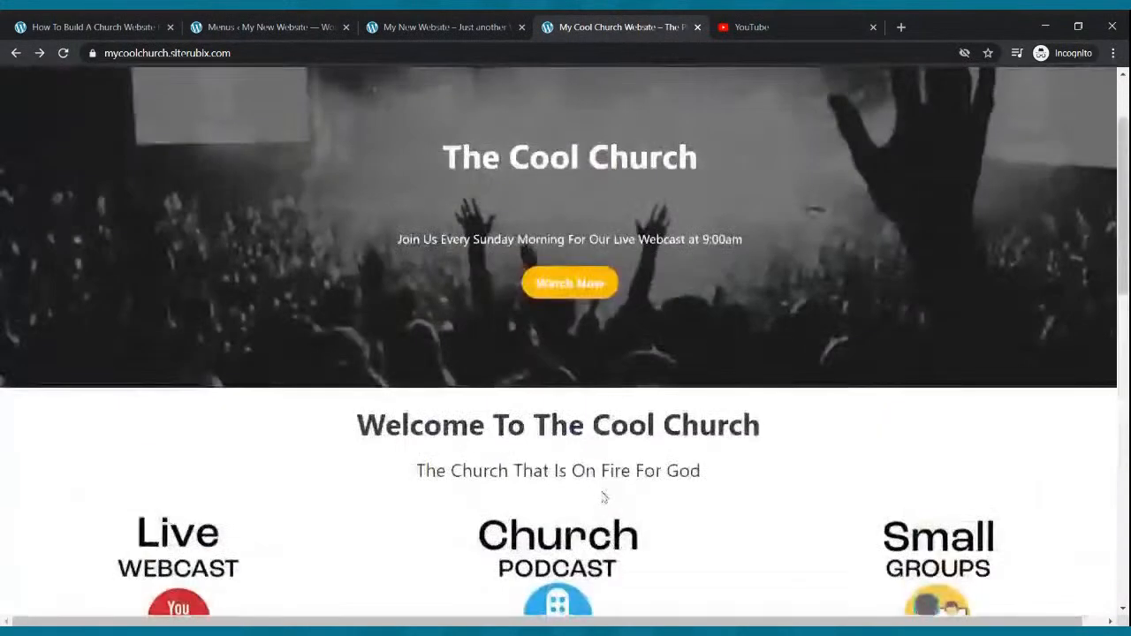
pyautogui.scroll(1, 596, 473)
# Step: Open the Home page of My New Website in the block editor
pyautogui.click(232, 22)
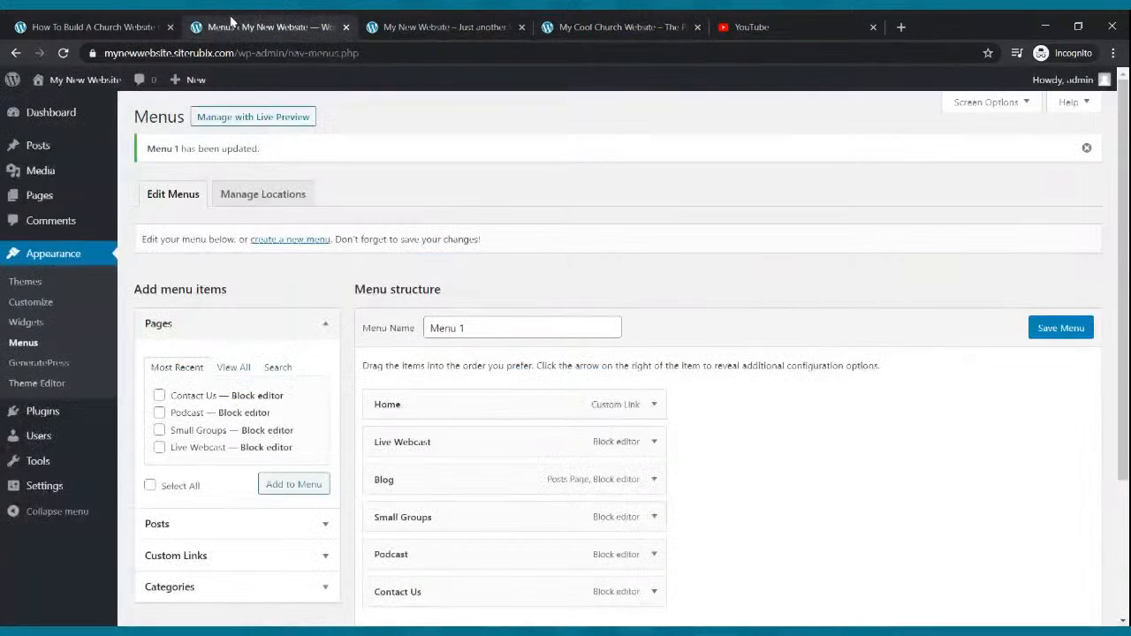
pyautogui.click(42, 200)
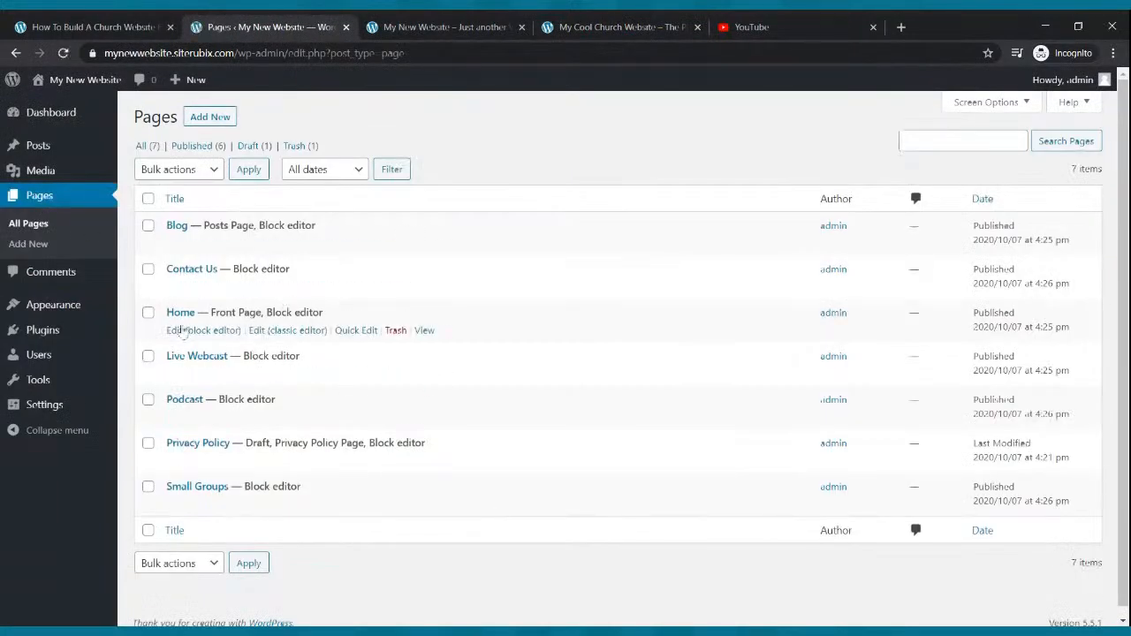
pyautogui.click(180, 331)
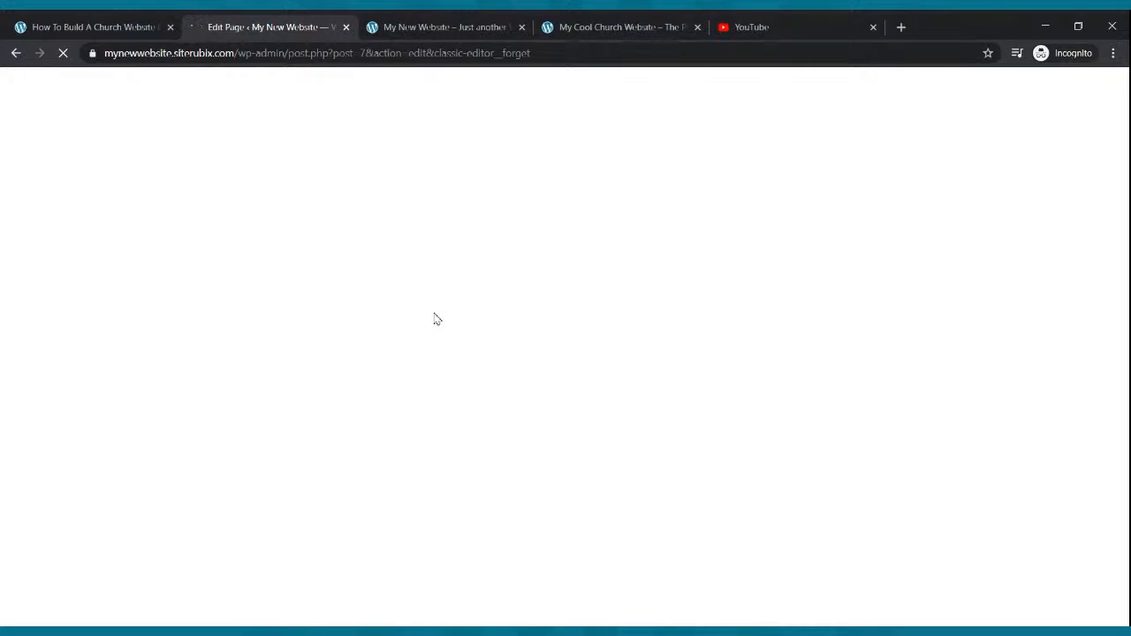
# Step: Add a Cover block below the three image columns and choose to upload its background media
pyautogui.scroll(-5, 543, 286)
pyautogui.scroll(-2, 542, 283)
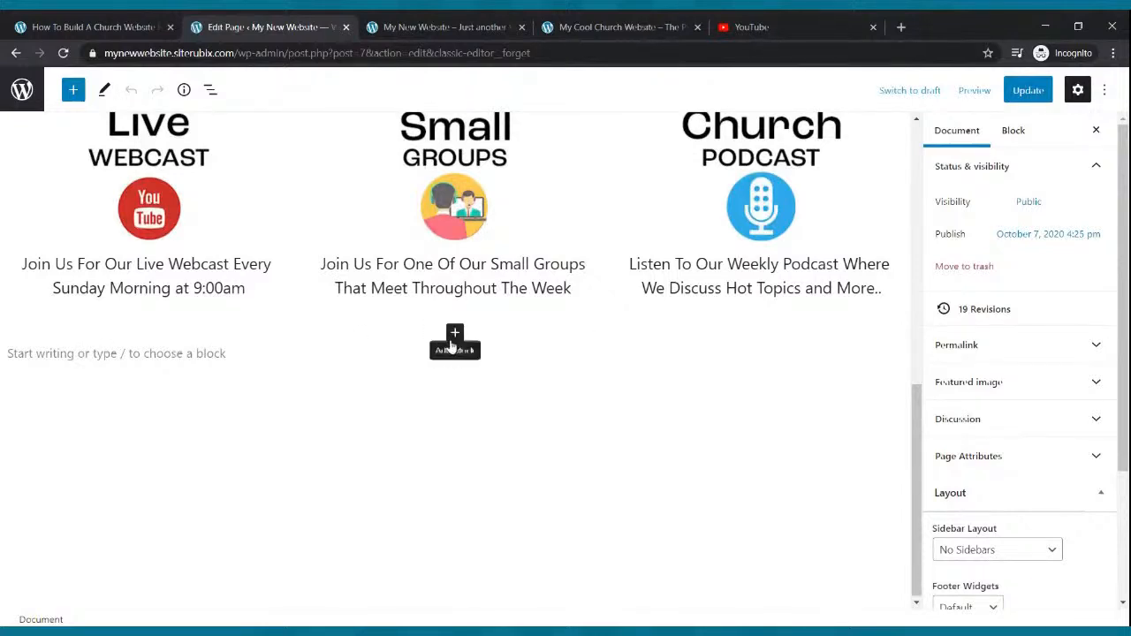
pyautogui.click(454, 335)
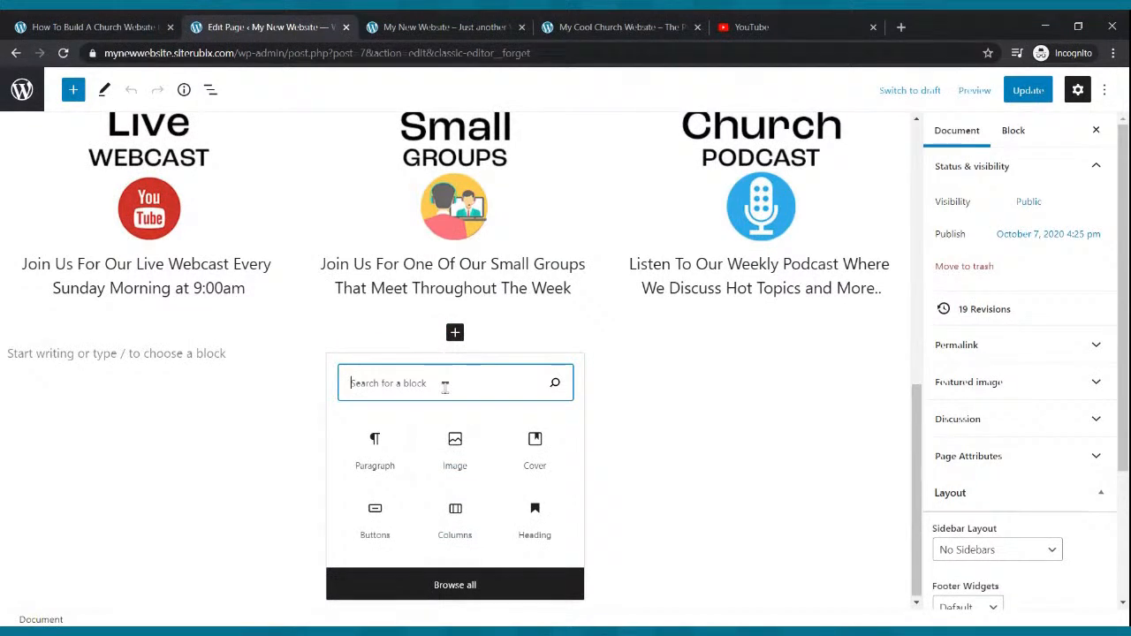
pyautogui.write('cov')
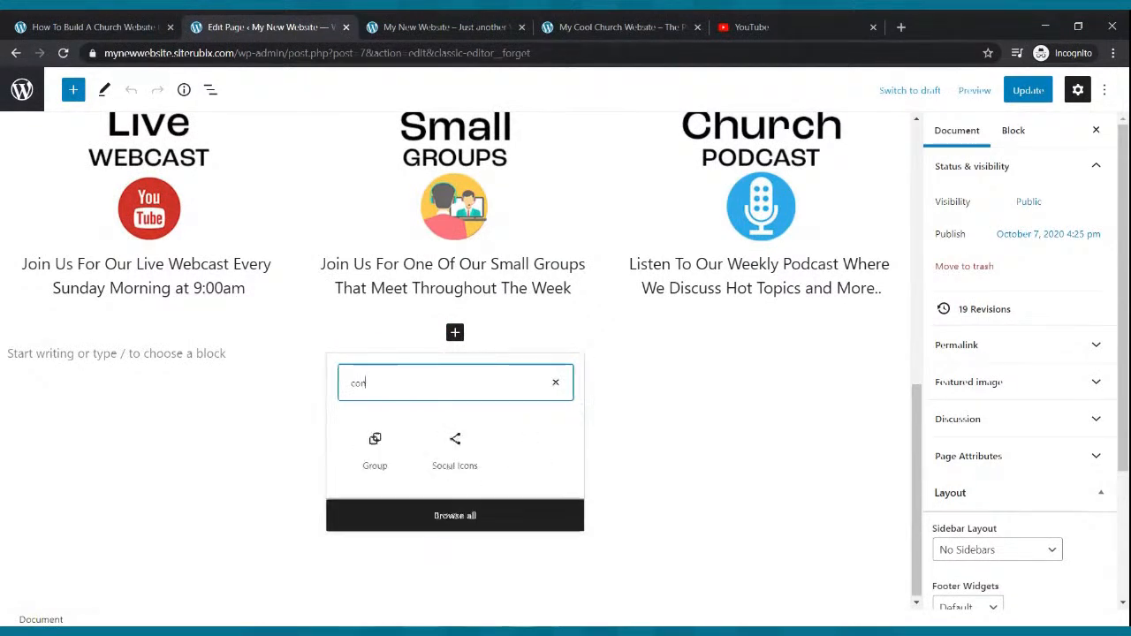
pyautogui.write('er')
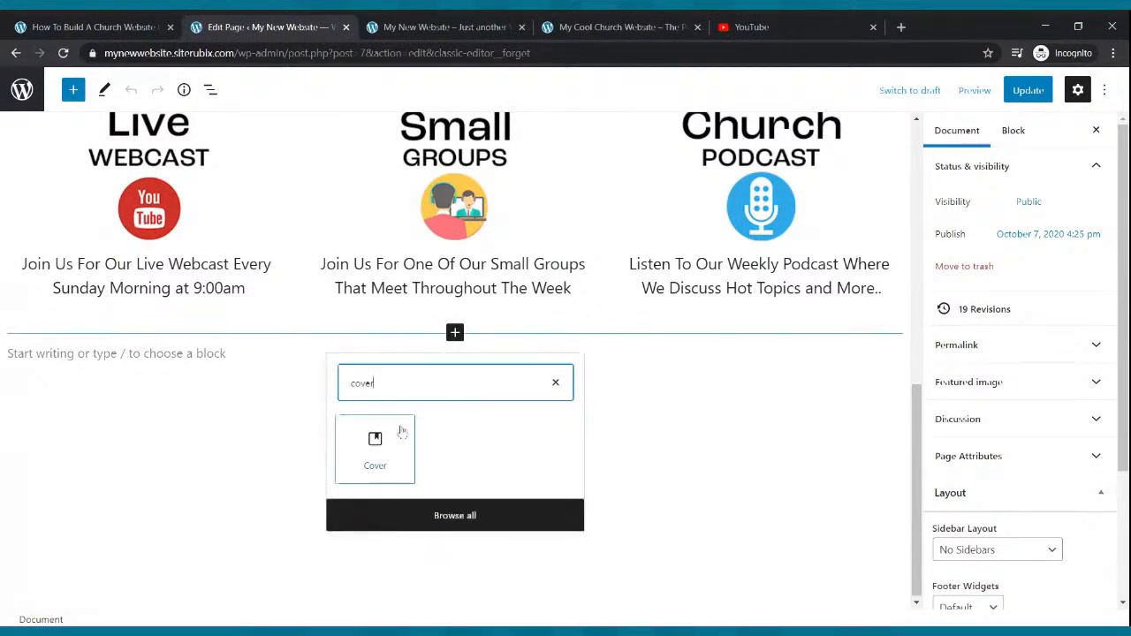
pyautogui.click(393, 442)
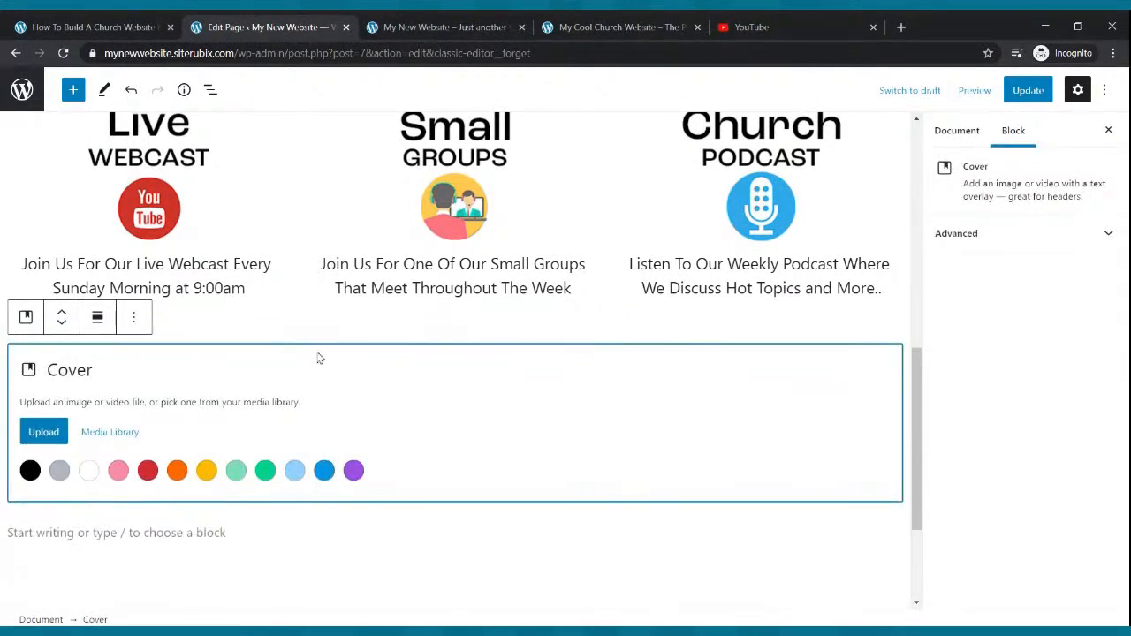
pyautogui.click(34, 436)
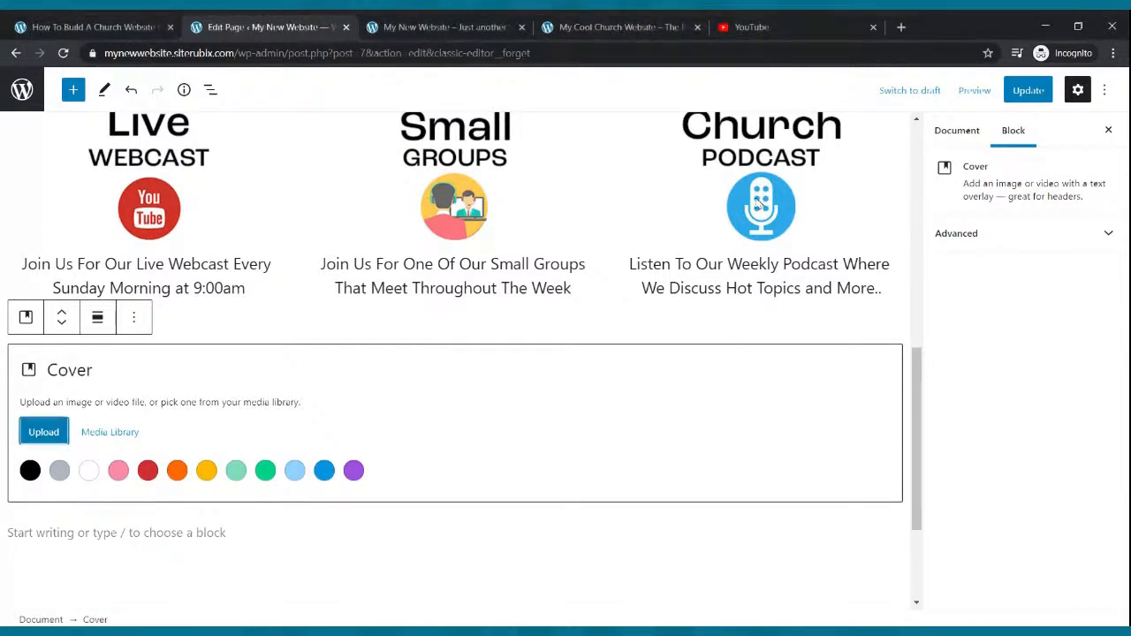
# Step: Update the page and reload the live home page to check the new cover section below the columns
pyautogui.click(1018, 101)
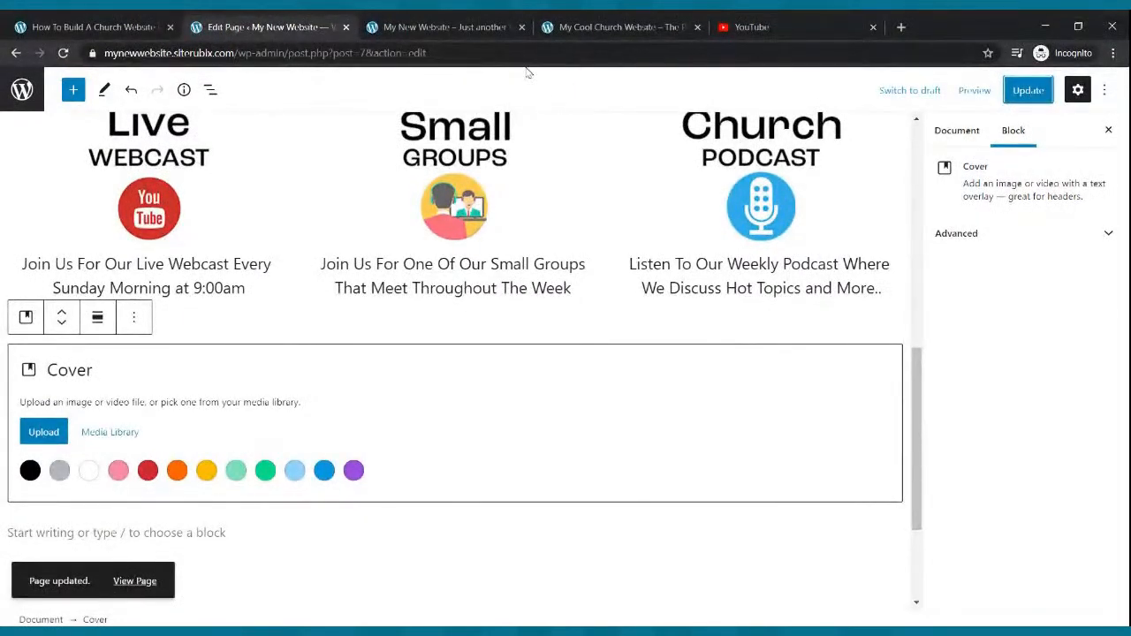
pyautogui.click(465, 24)
pyautogui.click(64, 54)
pyautogui.scroll(-6, 746, 194)
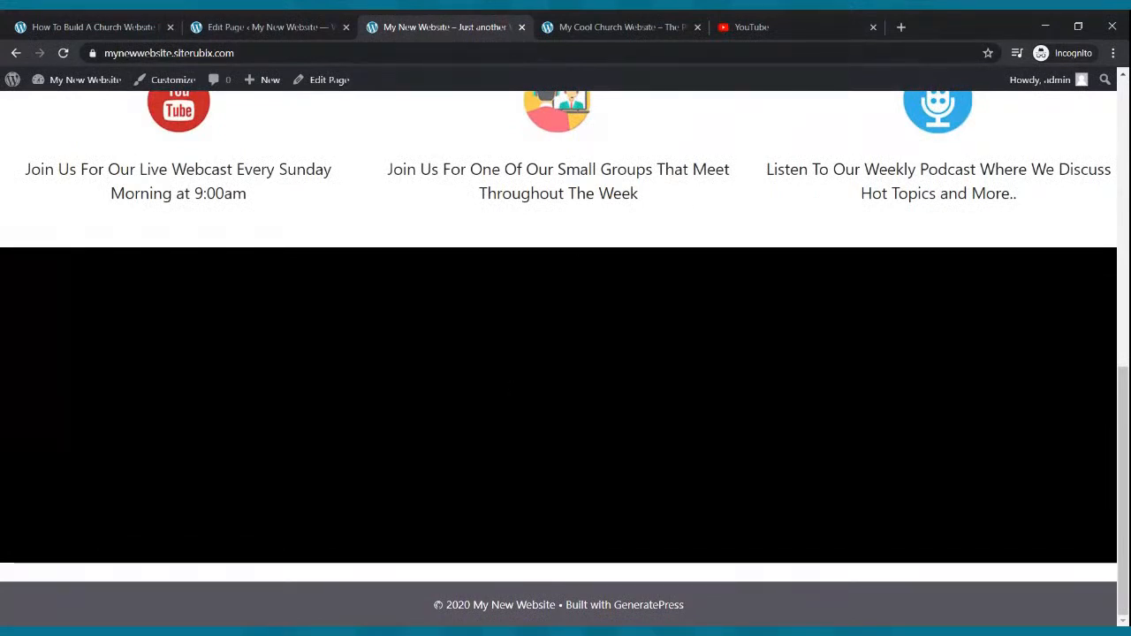
# Step: Return to the Home page editor, update the page again and go back to the My Cool Church reference site
pyautogui.click(329, 24)
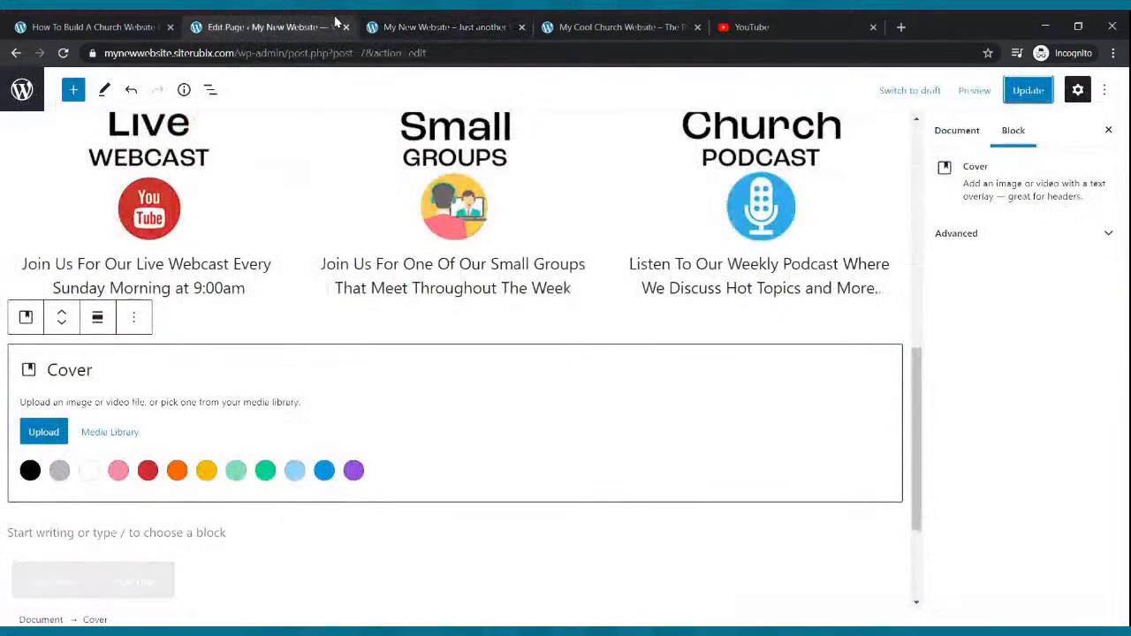
pyautogui.scroll(-2, 354, 212)
pyautogui.scroll(5, 361, 235)
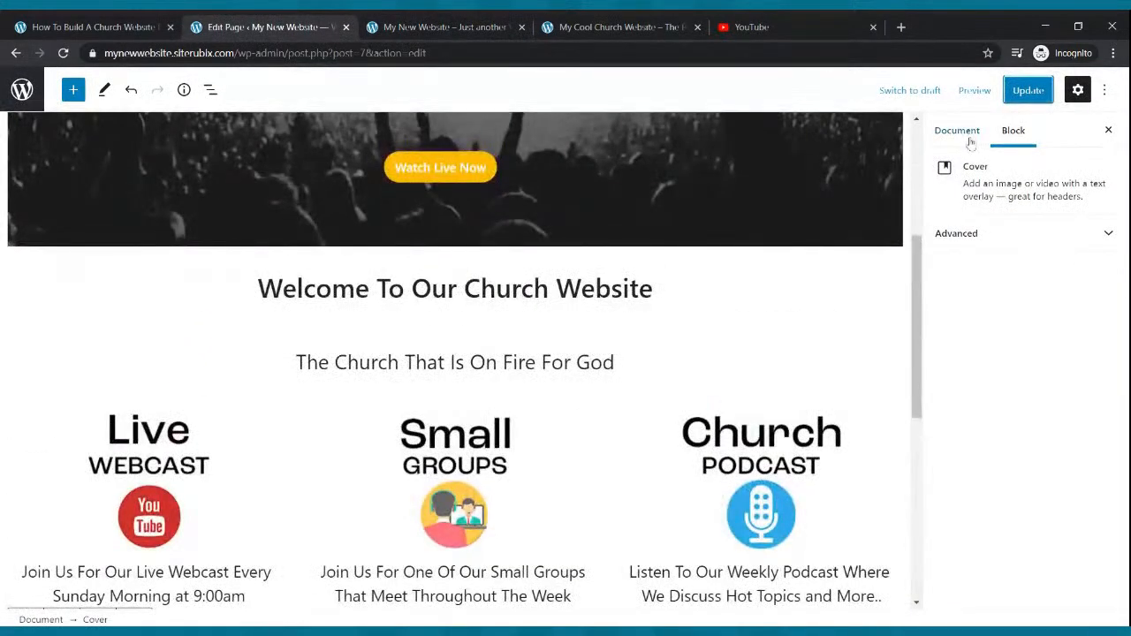
pyautogui.click(1017, 93)
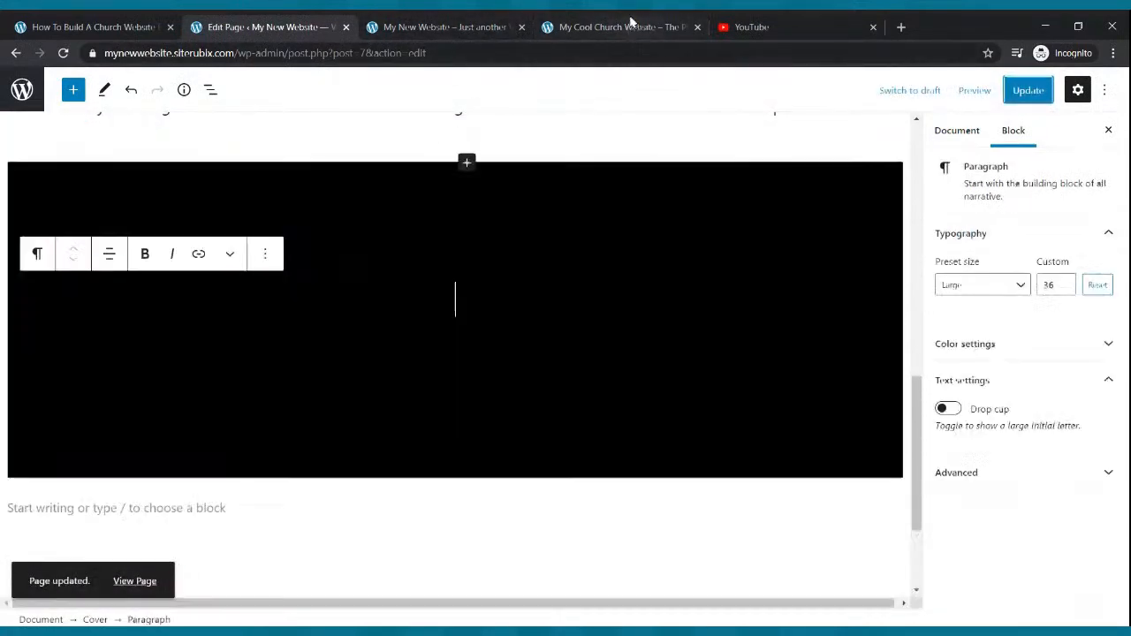
pyautogui.click(618, 27)
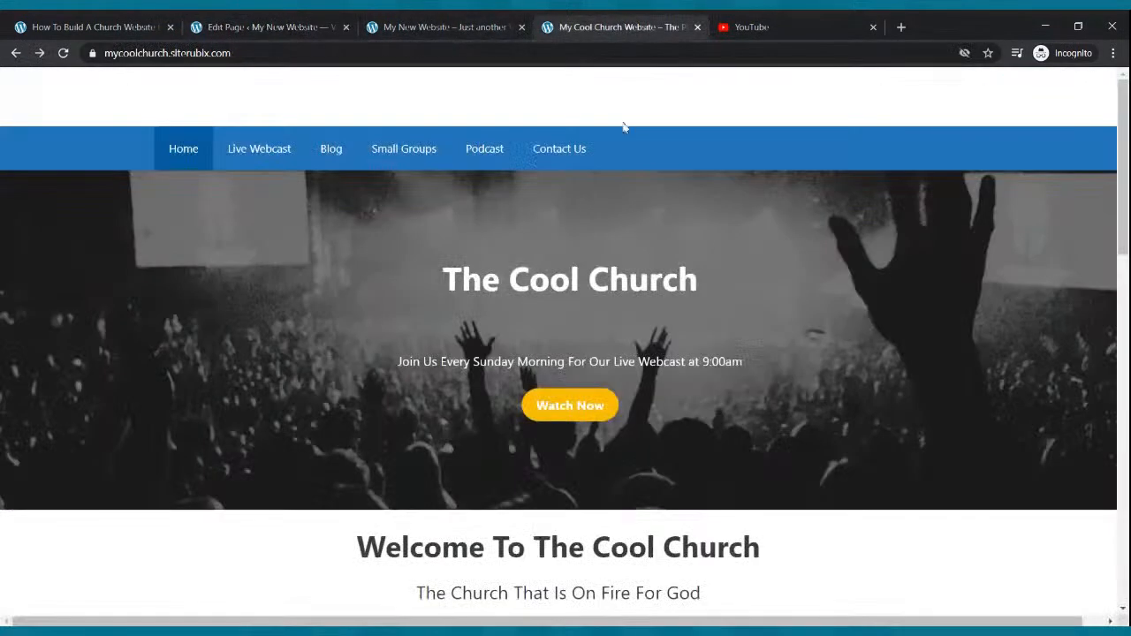
# Step: Review the welcome text and video section on the My Cool Church reference site, then return to the cover section in the Home page editor
pyautogui.scroll(-10, 648, 324)
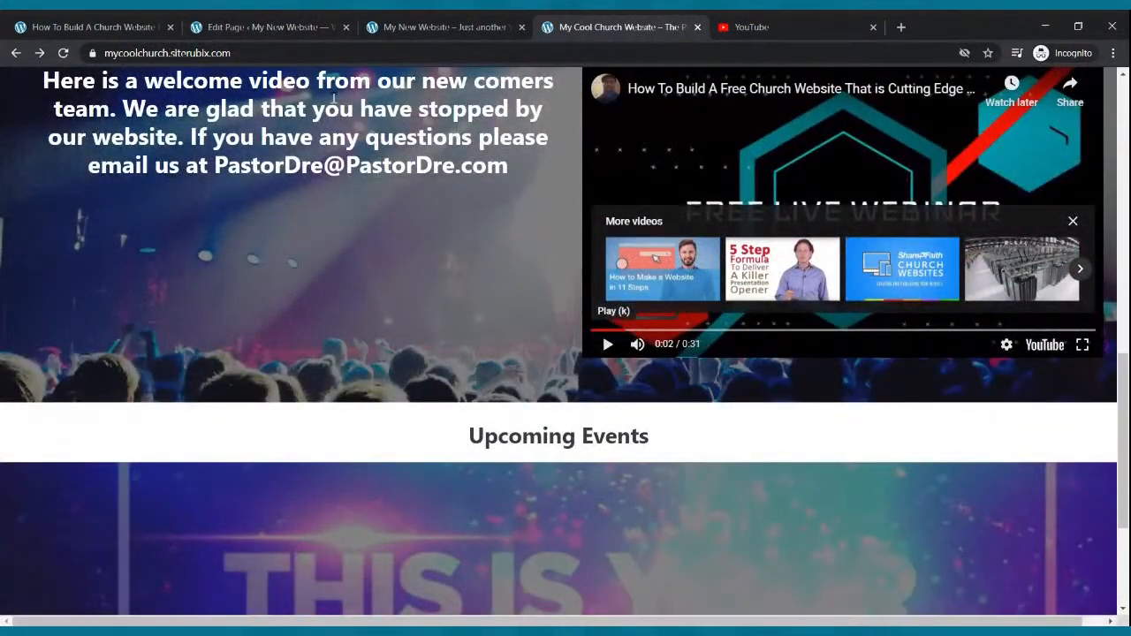
pyautogui.click(283, 21)
pyautogui.scroll(3, 366, 274)
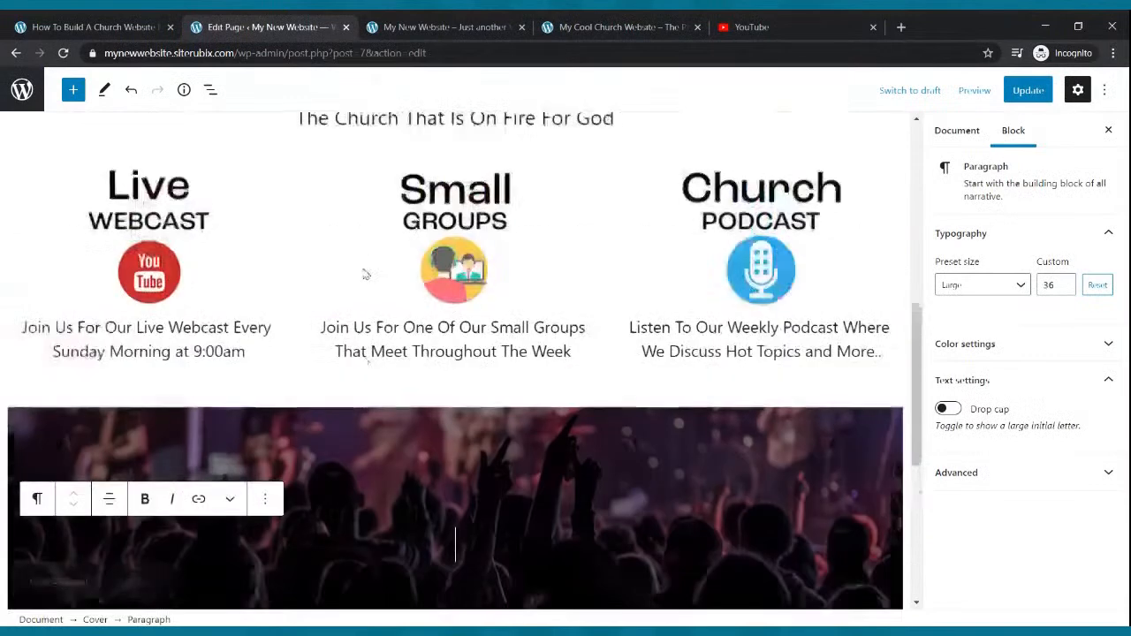
pyautogui.scroll(-3, 367, 274)
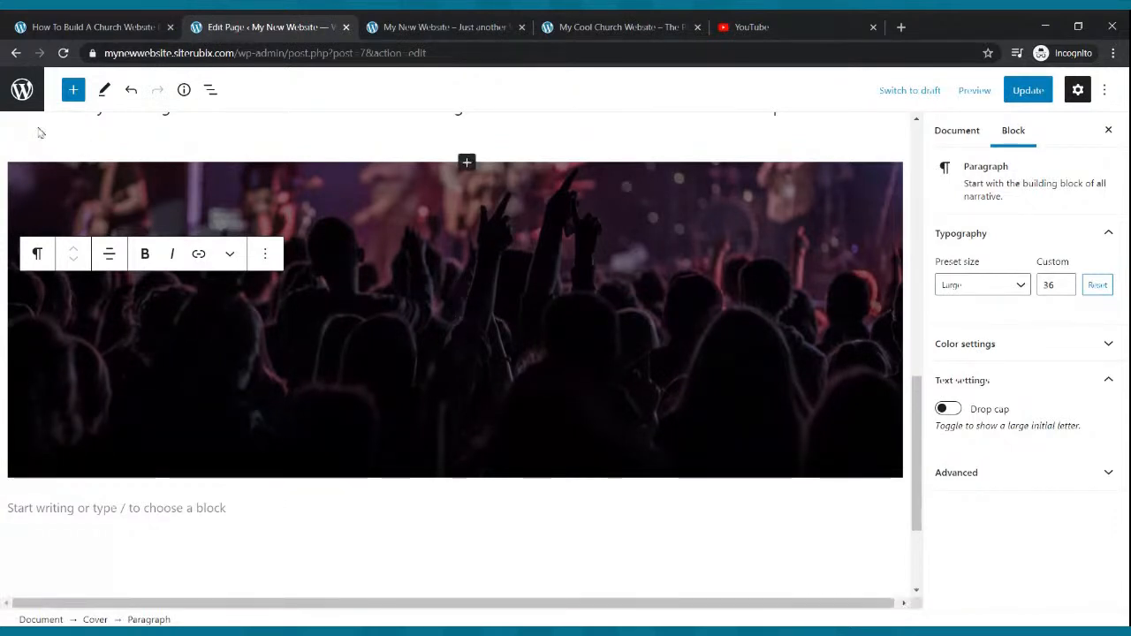
# Step: Insert a Columns block inside the cover section using the 30 / 70 layout
pyautogui.click(73, 94)
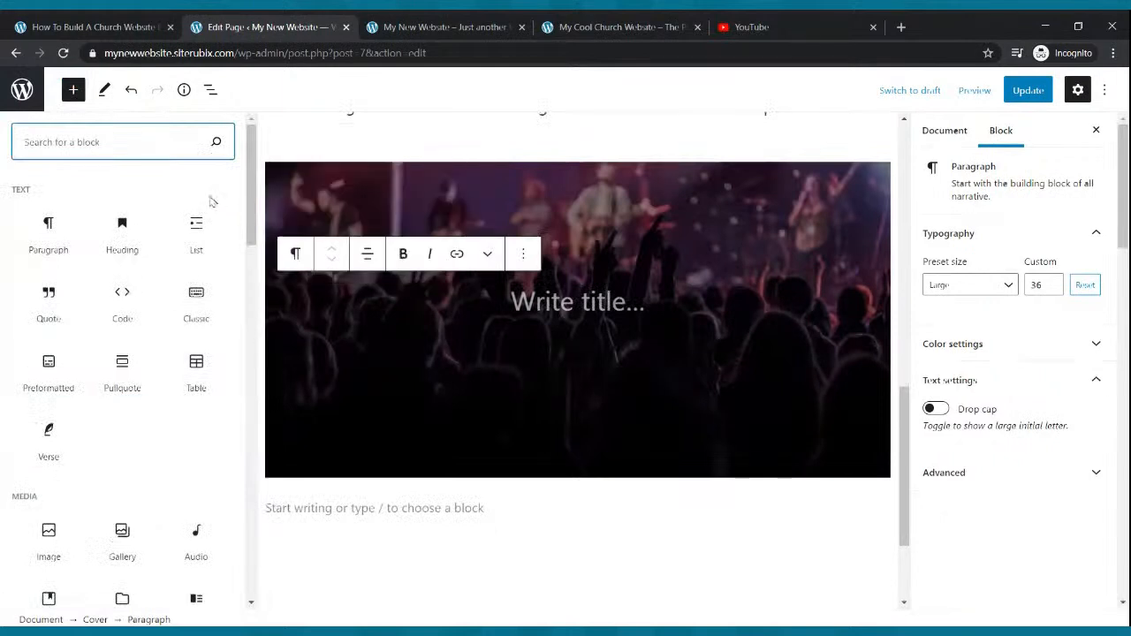
pyautogui.write('colum')
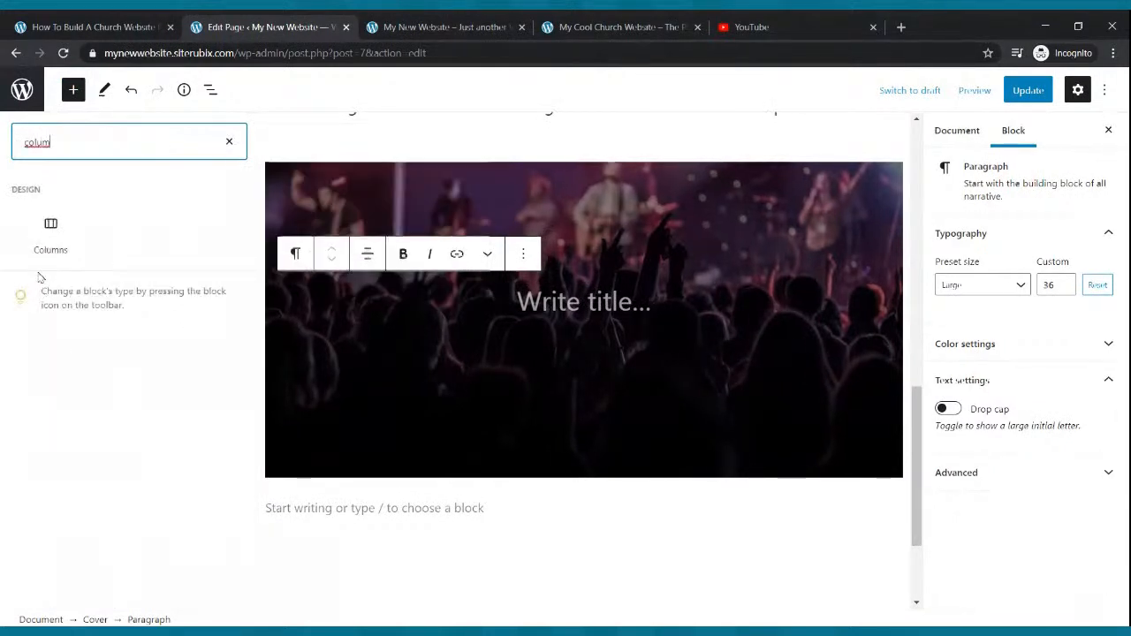
pyautogui.click(50, 234)
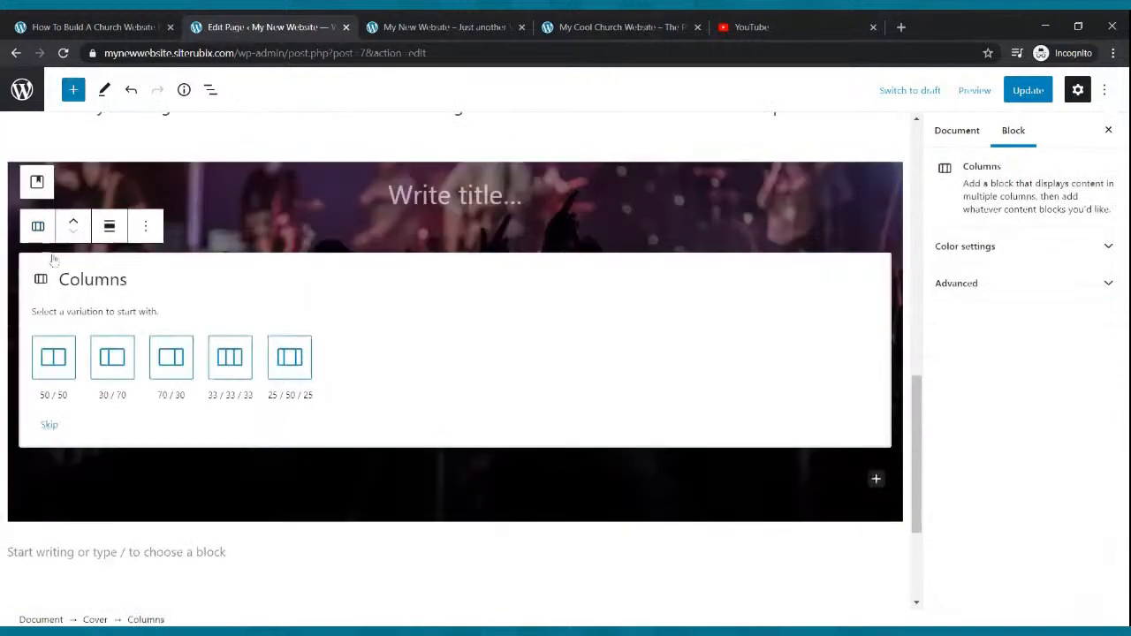
pyautogui.click(110, 357)
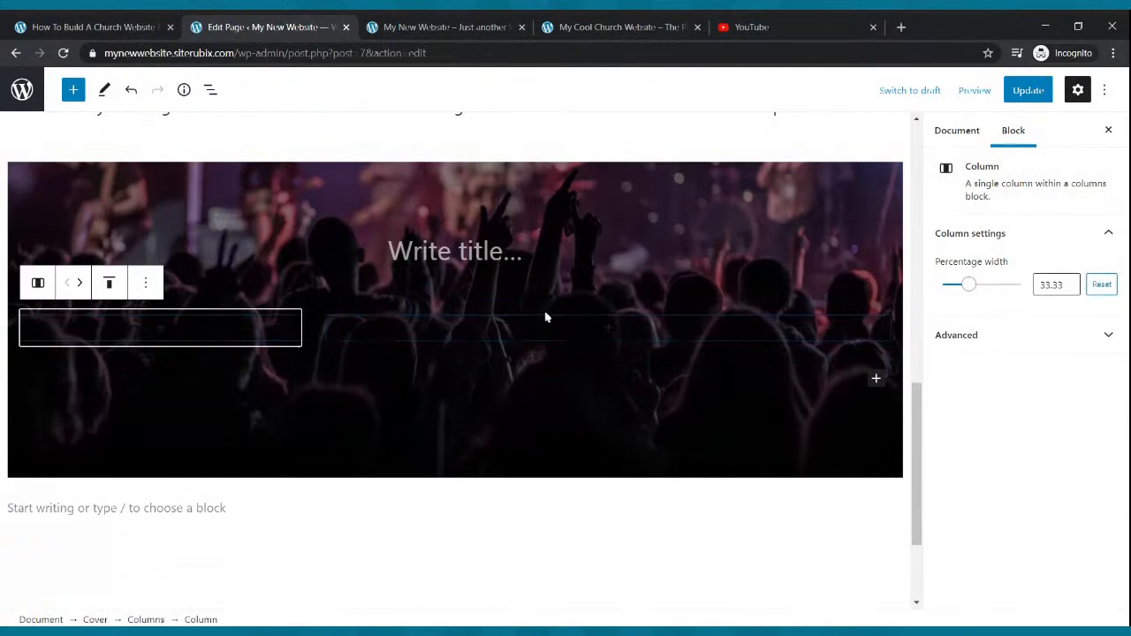
# Step: Add a YouTube embed block to the wider column of the cover section
pyautogui.click(607, 328)
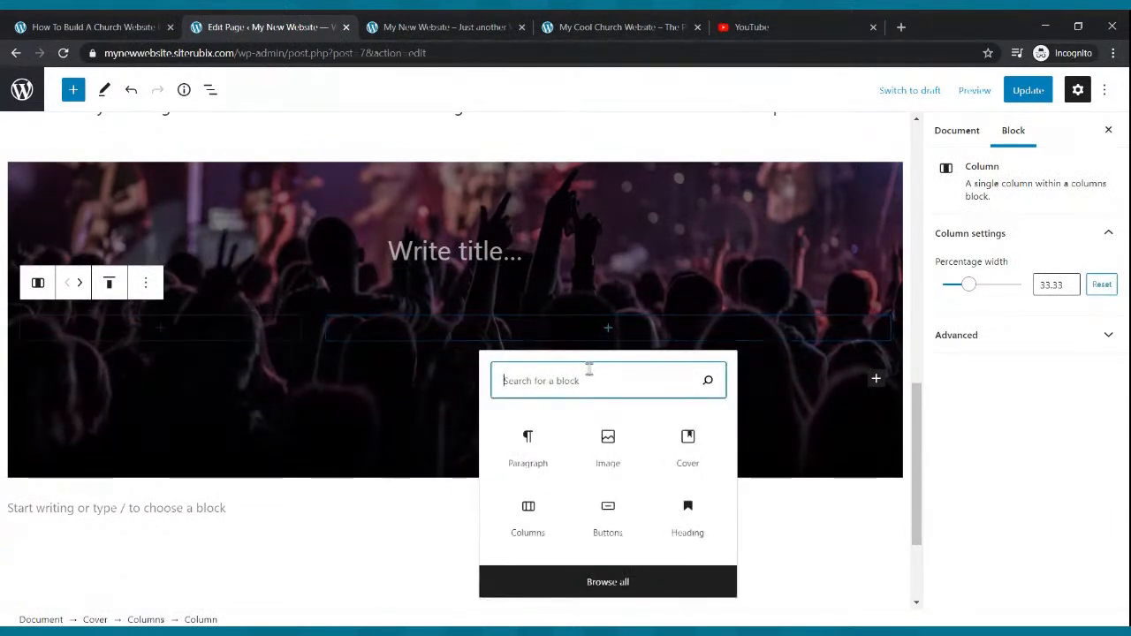
pyautogui.write('video')
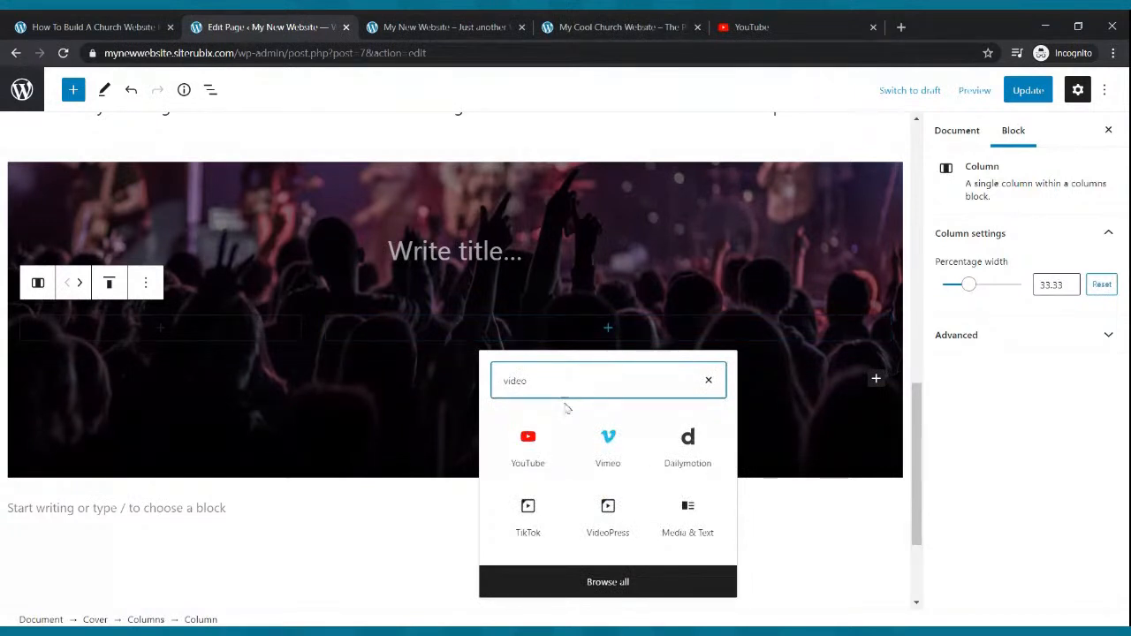
pyautogui.click(544, 428)
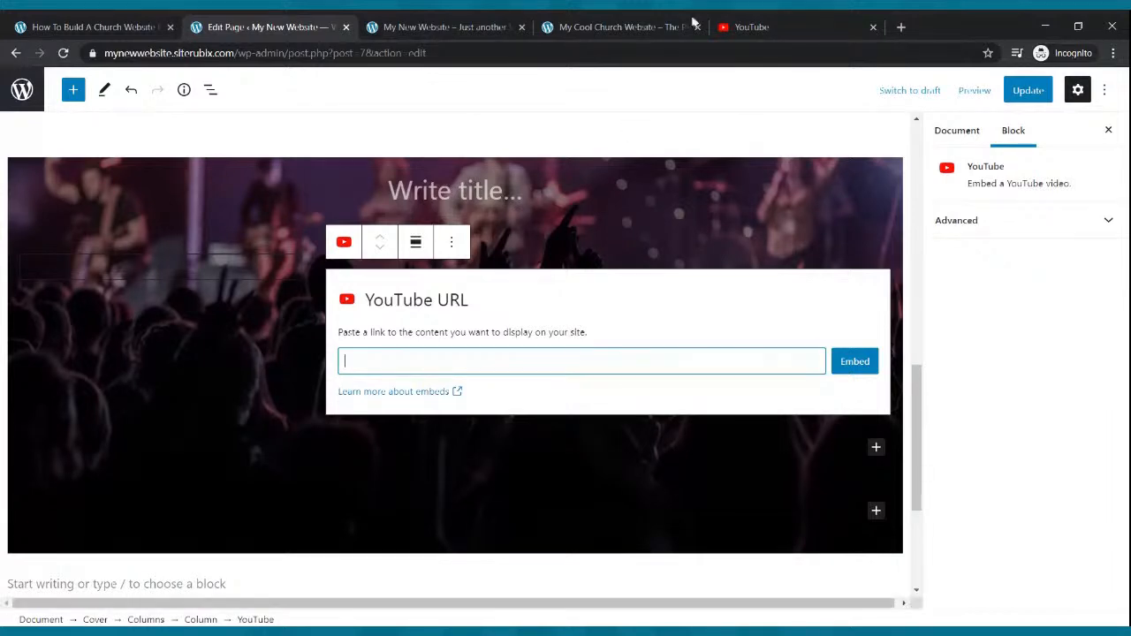
# Step: Switch to YouTube and open the list of videos on the signed-in account's own channel
pyautogui.click(752, 26)
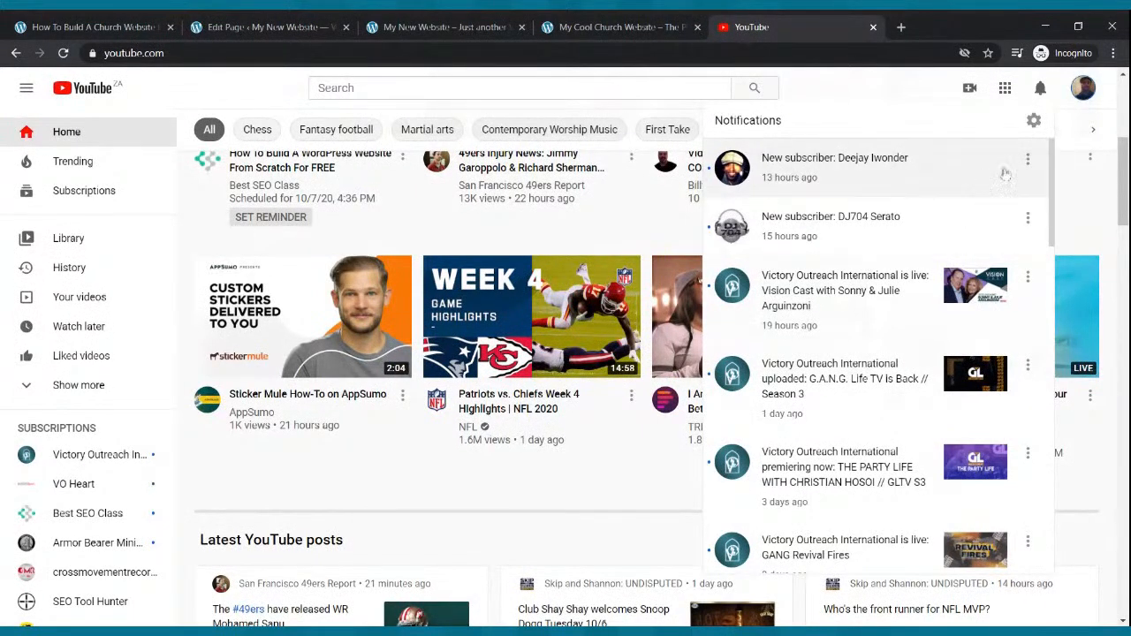
pyautogui.click(1085, 93)
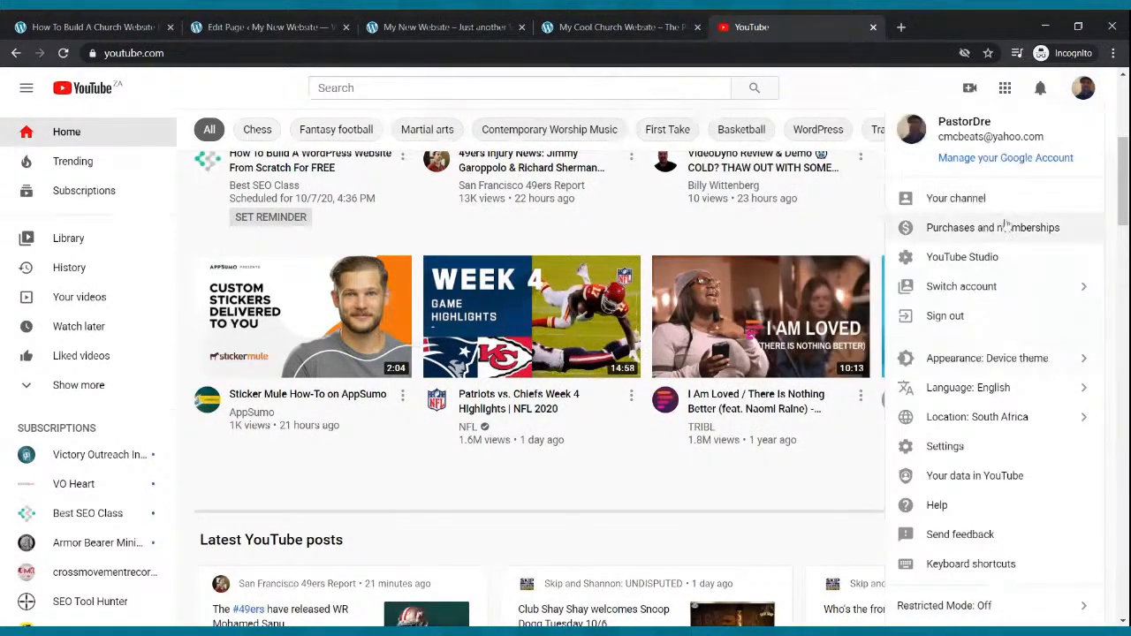
pyautogui.click(995, 202)
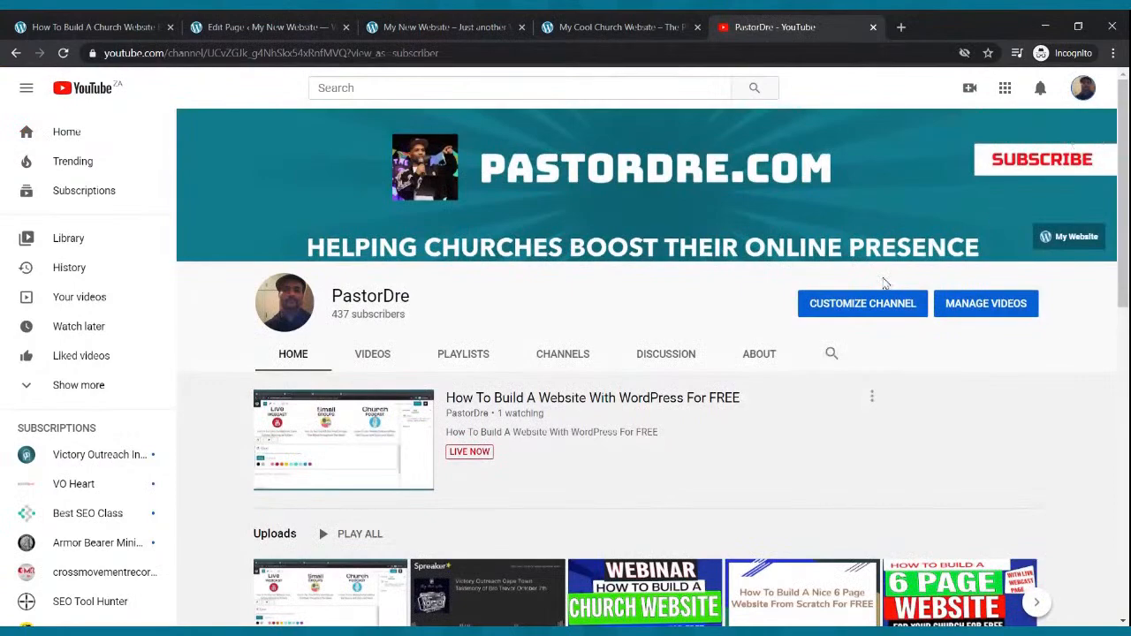
pyautogui.scroll(-3, 636, 318)
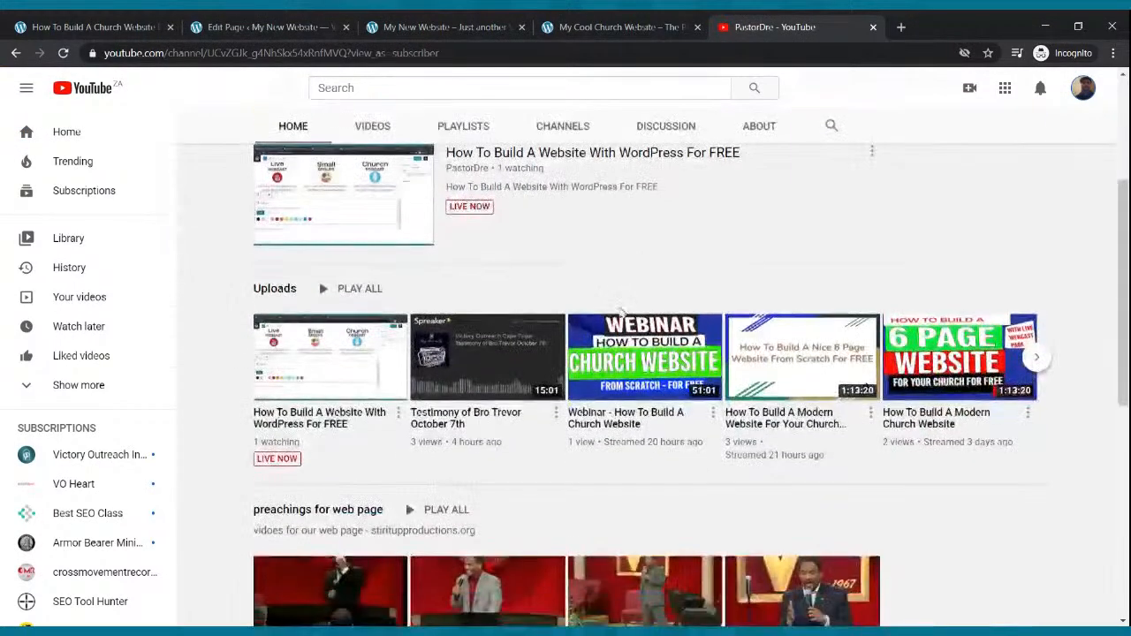
pyautogui.scroll(-2, 631, 281)
pyautogui.scroll(4, 427, 297)
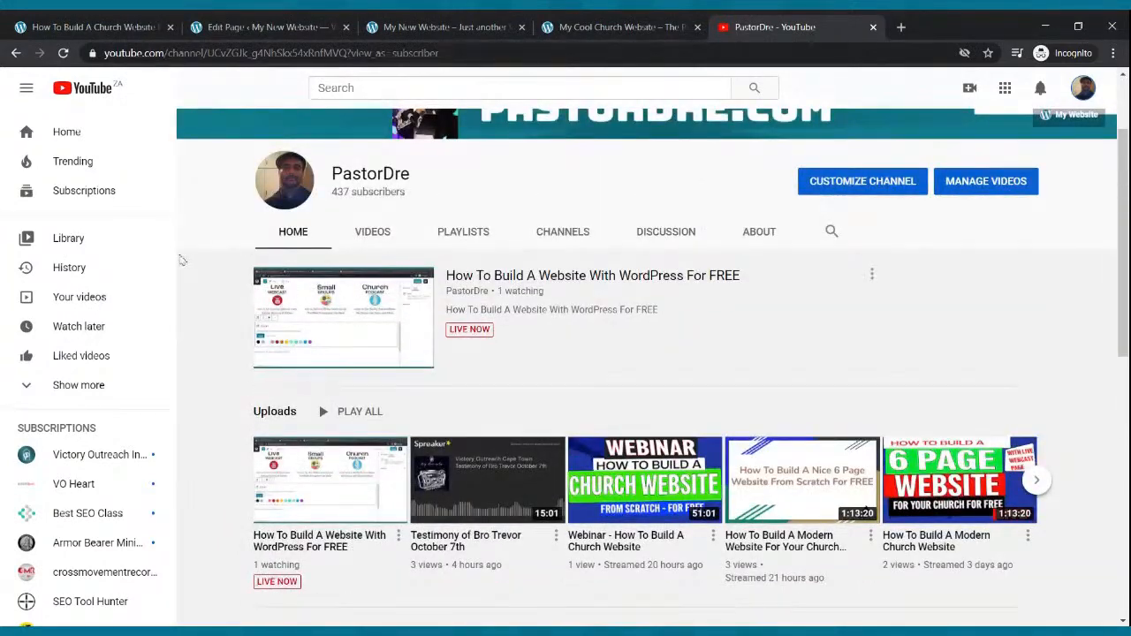
pyautogui.click(372, 234)
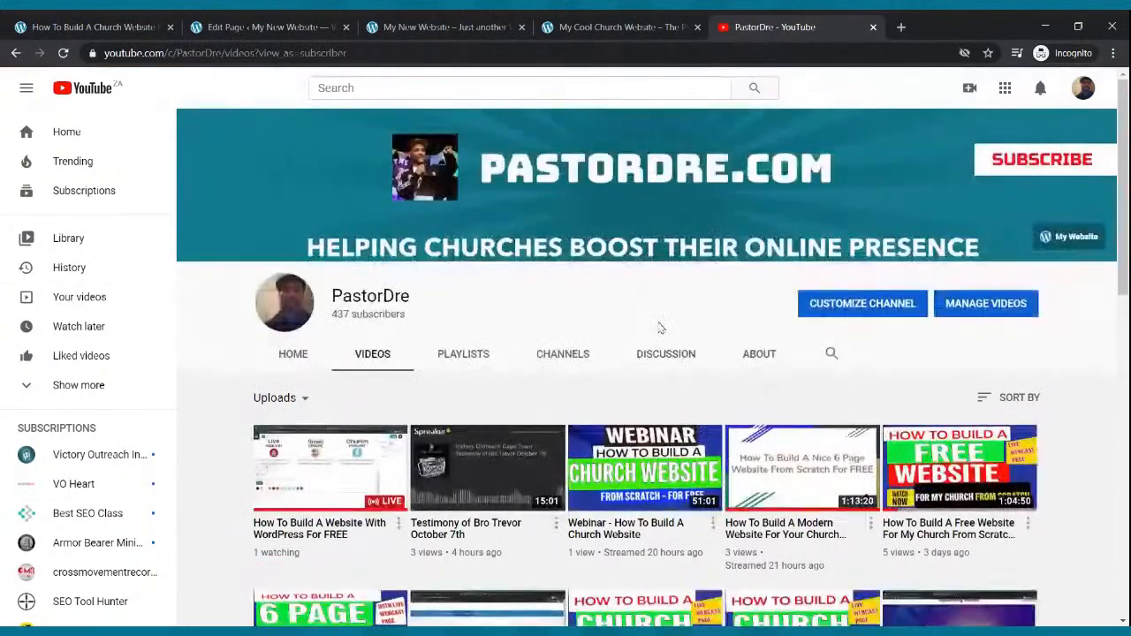
# Step: Open the video "How To Build A Free Church Website That is Cutting Edge - Live Webinar", pause it and like it
pyautogui.scroll(-3, 658, 329)
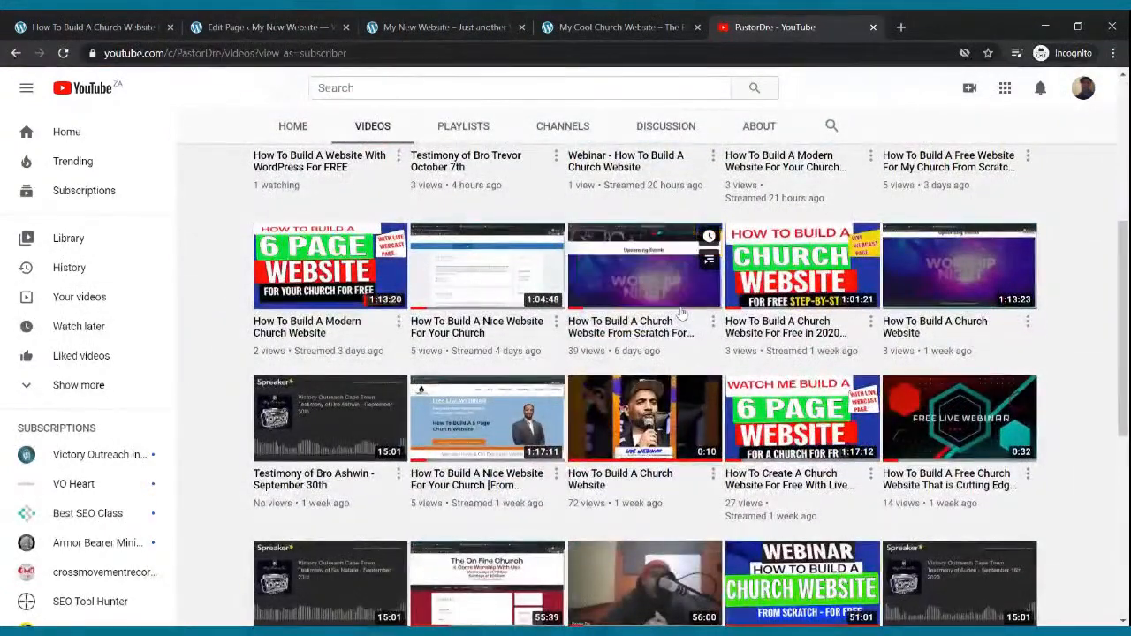
pyautogui.scroll(4, 685, 312)
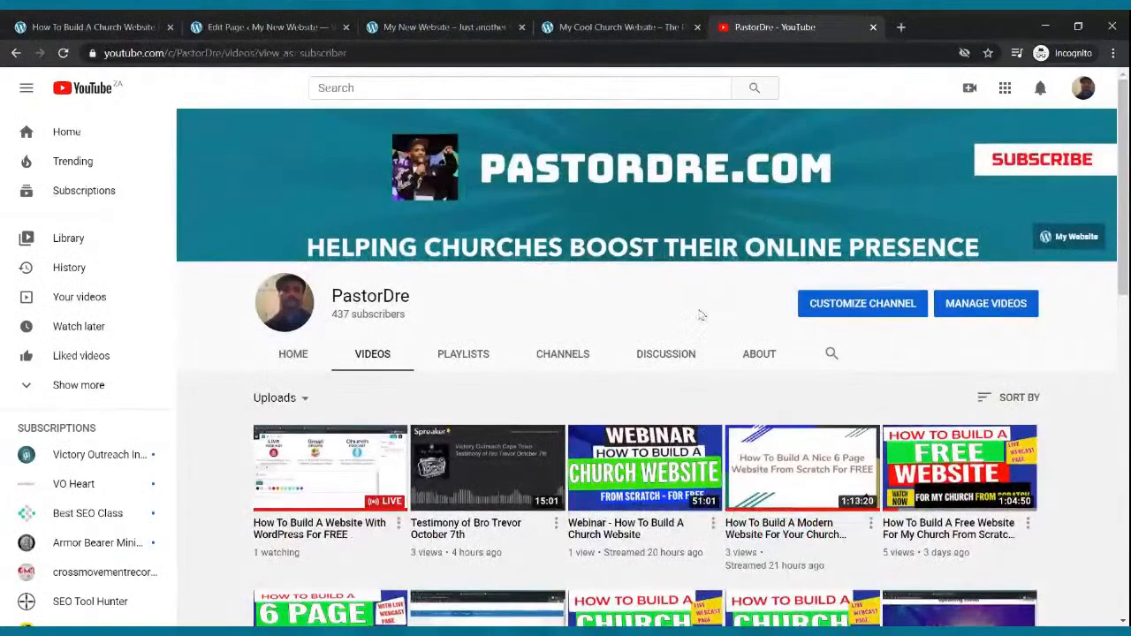
pyautogui.scroll(-5, 711, 311)
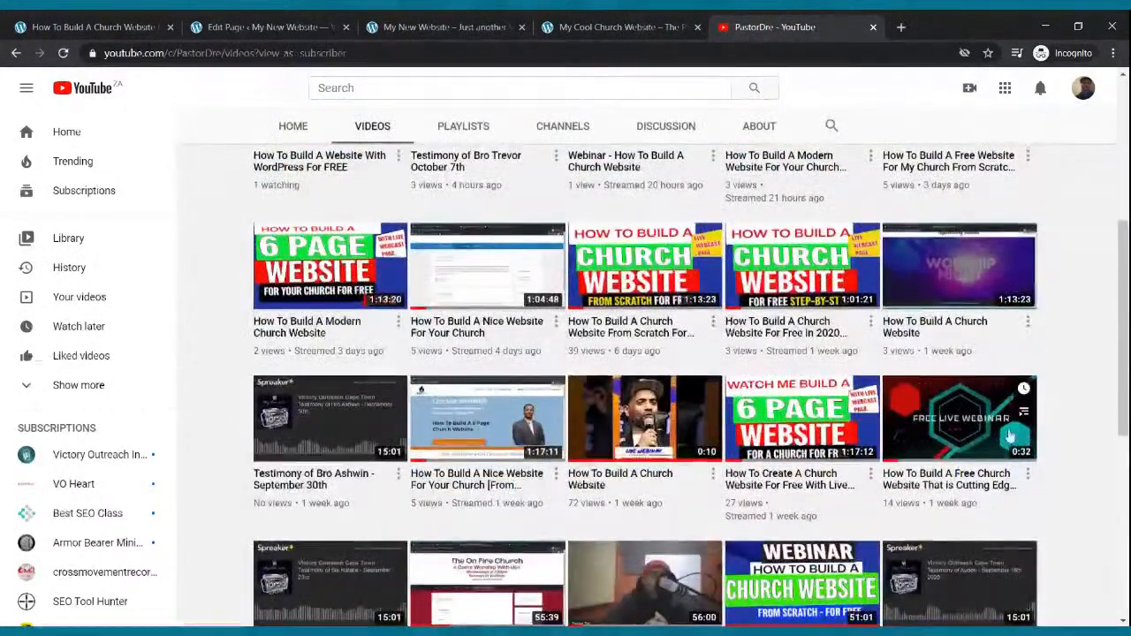
pyautogui.click(999, 433)
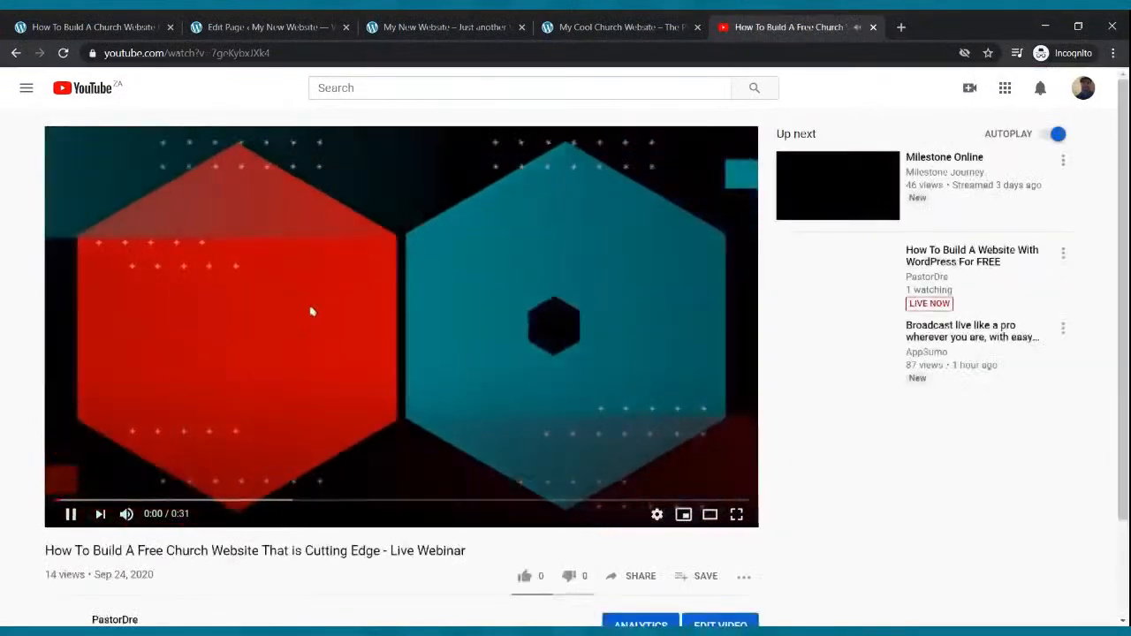
pyautogui.click(73, 515)
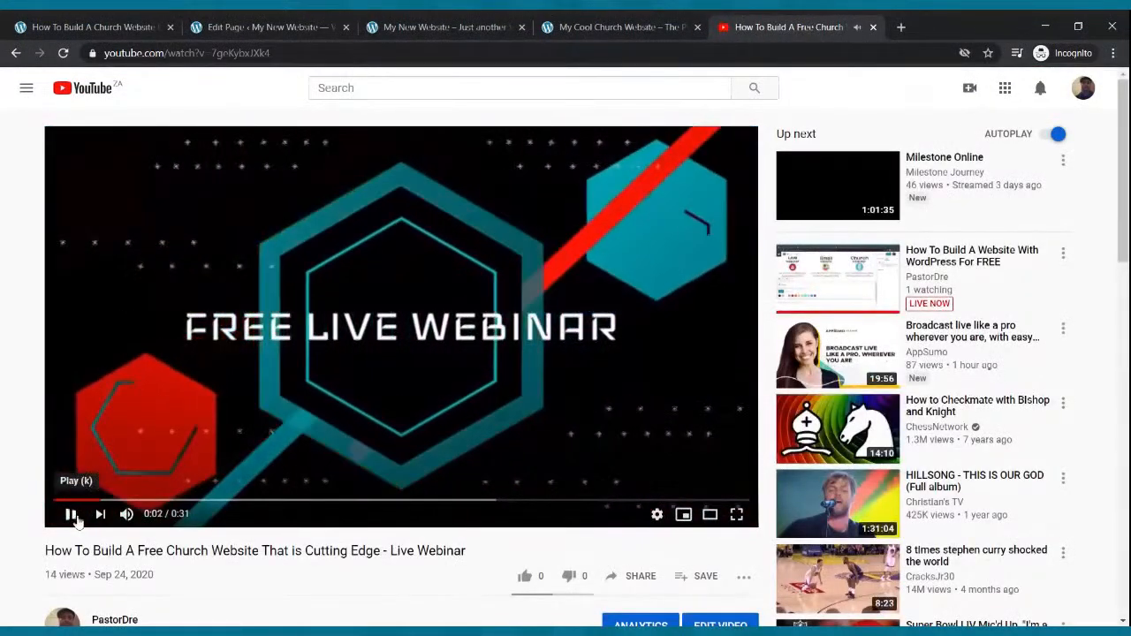
pyautogui.scroll(-2, 544, 498)
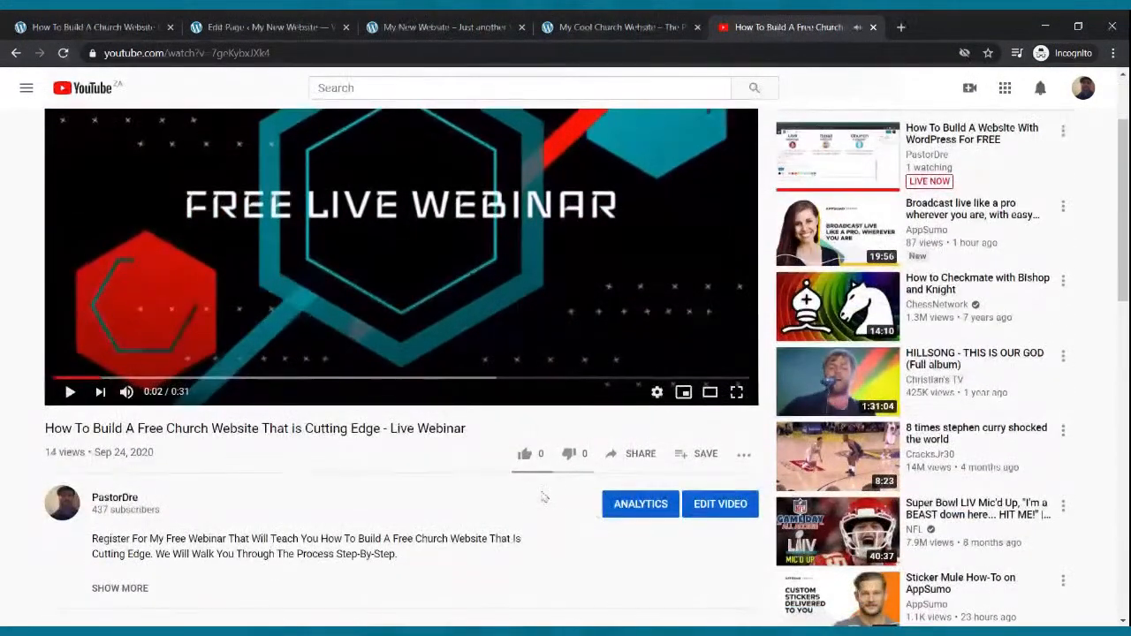
pyautogui.click(525, 454)
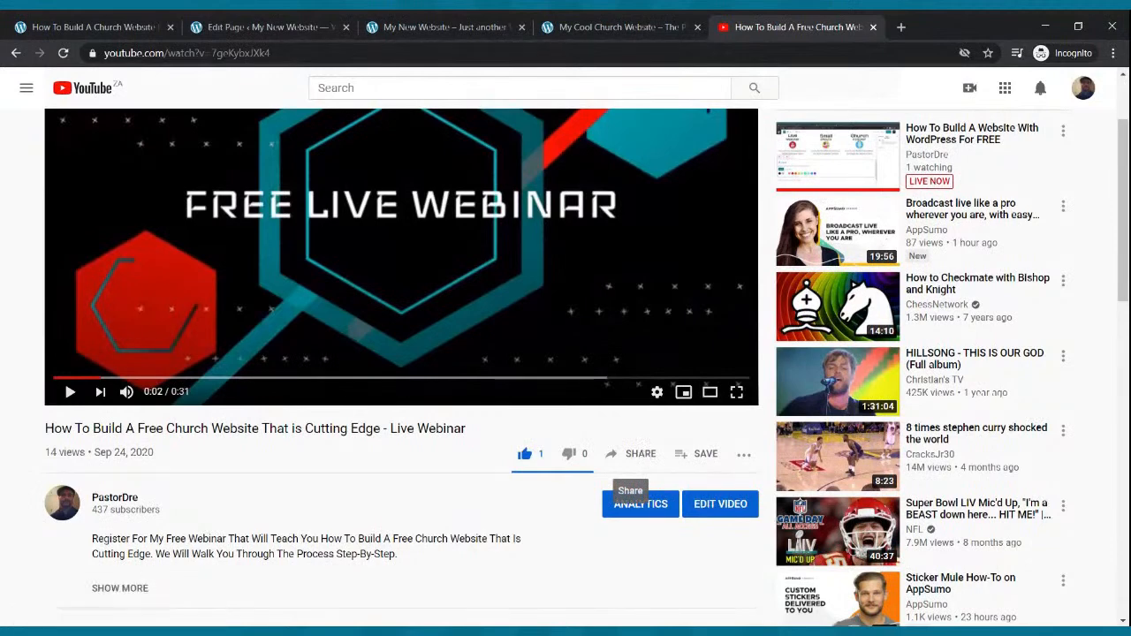
# Step: Copy the webinar video's share link and embed it in the YouTube block of the Home page editor
pyautogui.click(632, 455)
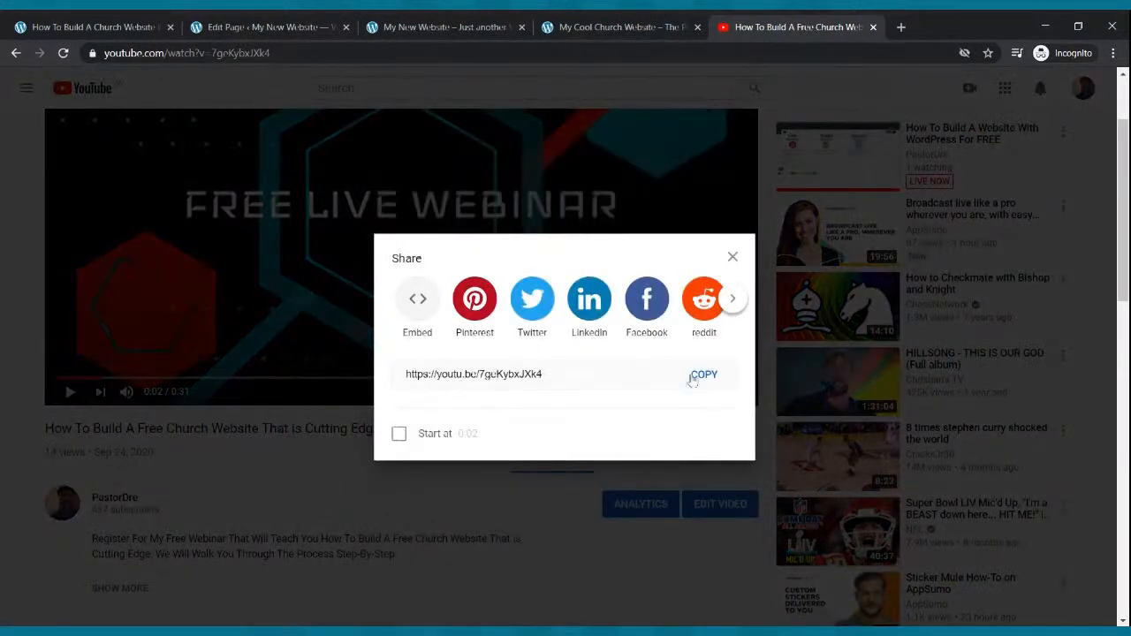
pyautogui.click(694, 378)
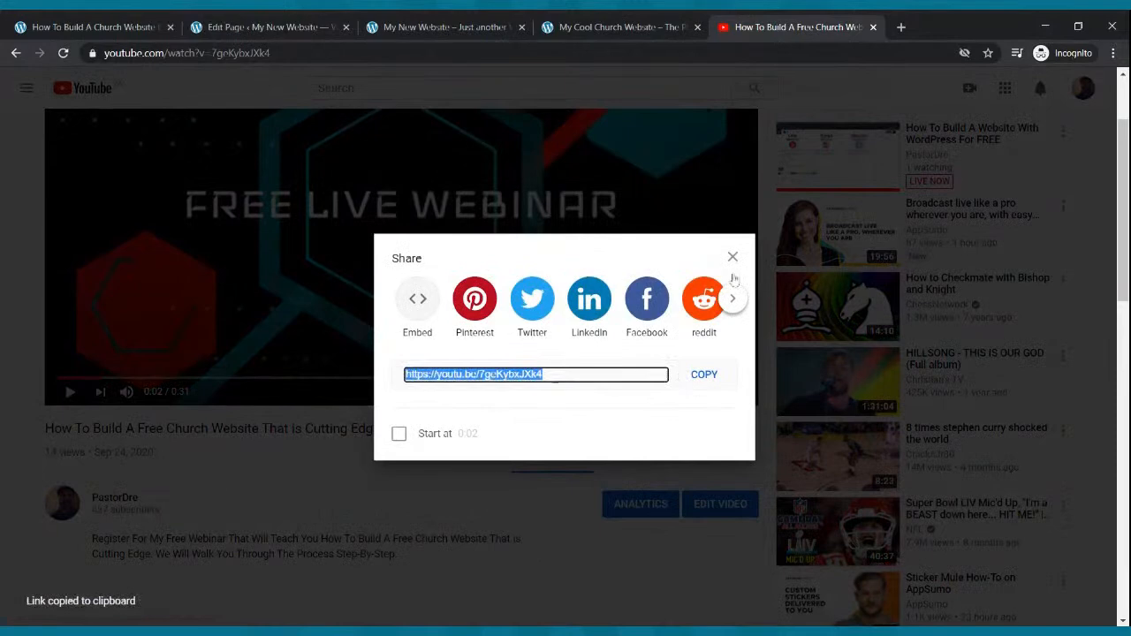
pyautogui.click(271, 25)
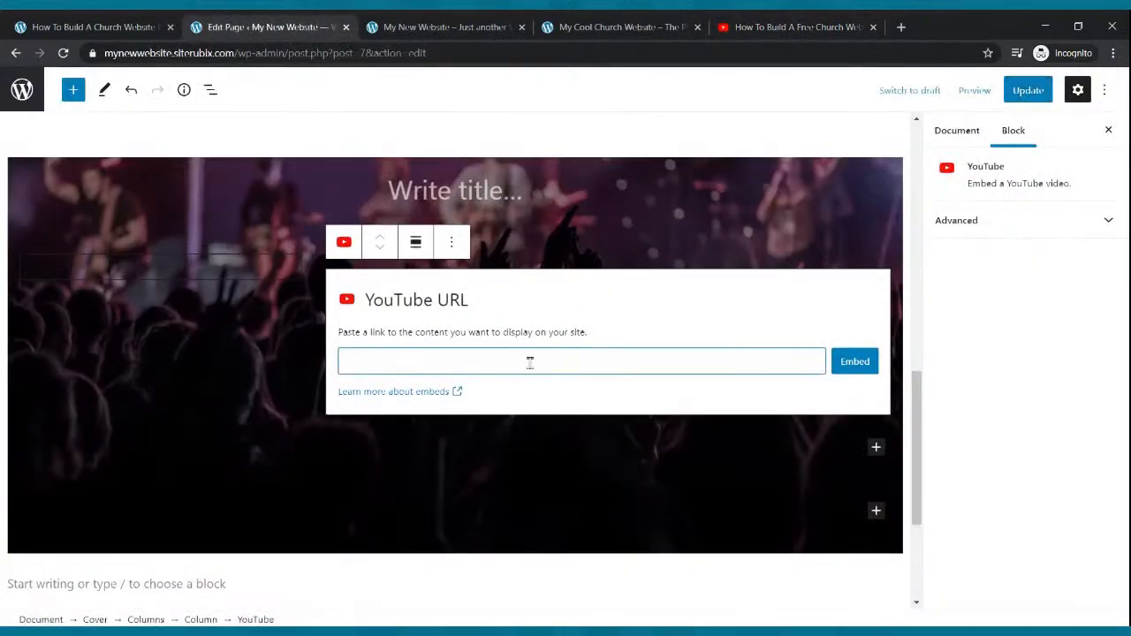
pyautogui.hotkey('ctrl', 'v')
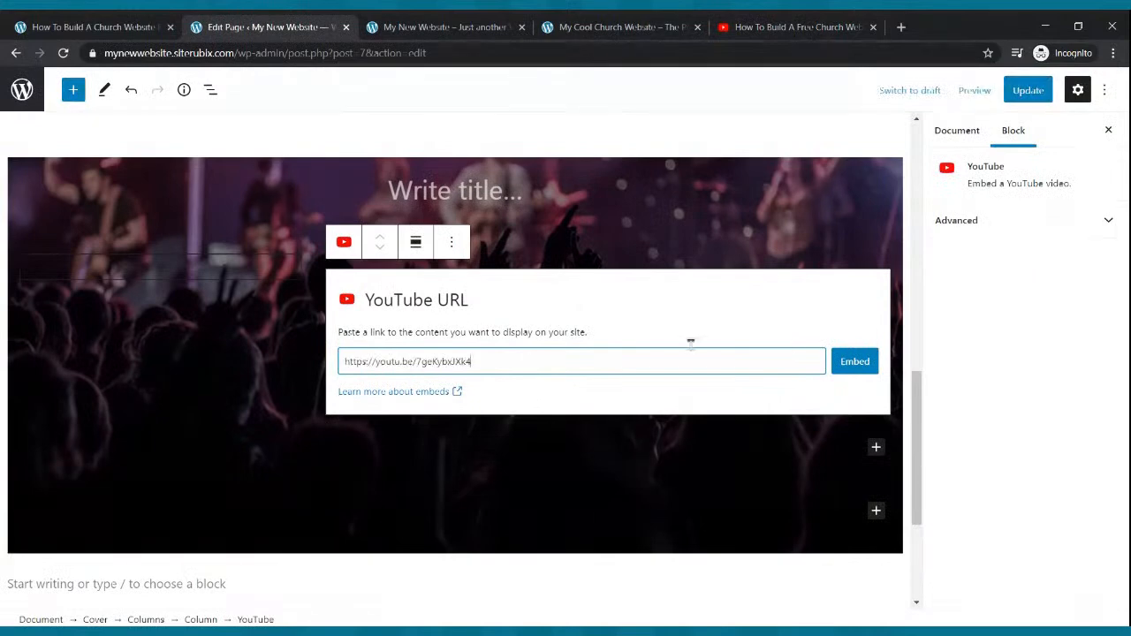
pyautogui.click(860, 363)
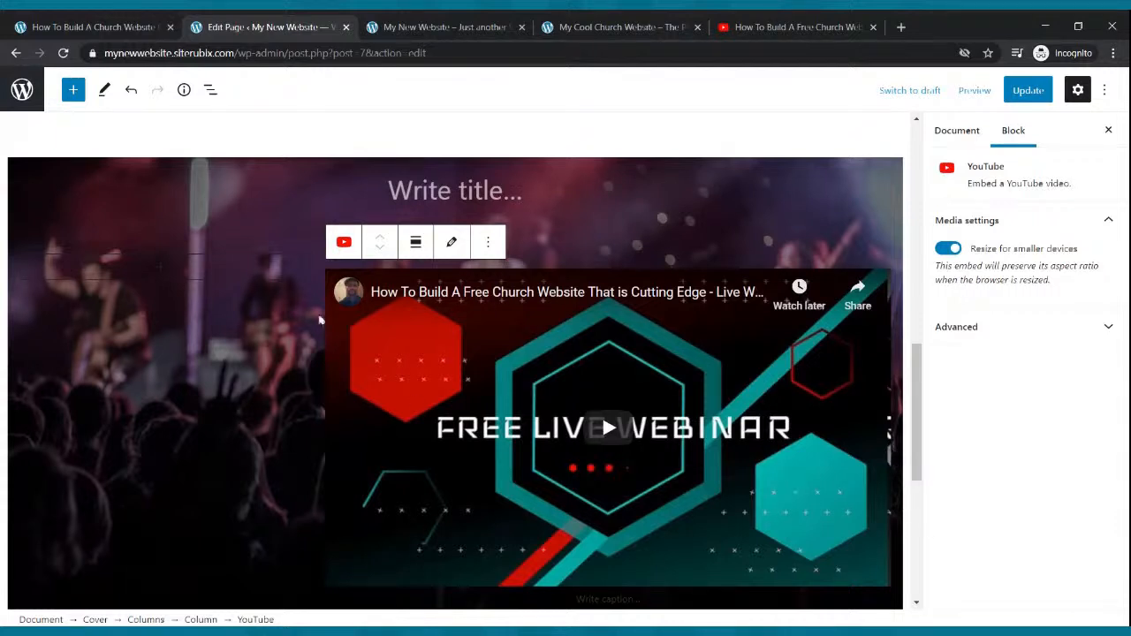
# Step: Add a Paragraph block to the empty narrow column beside the embedded video
pyautogui.click(160, 267)
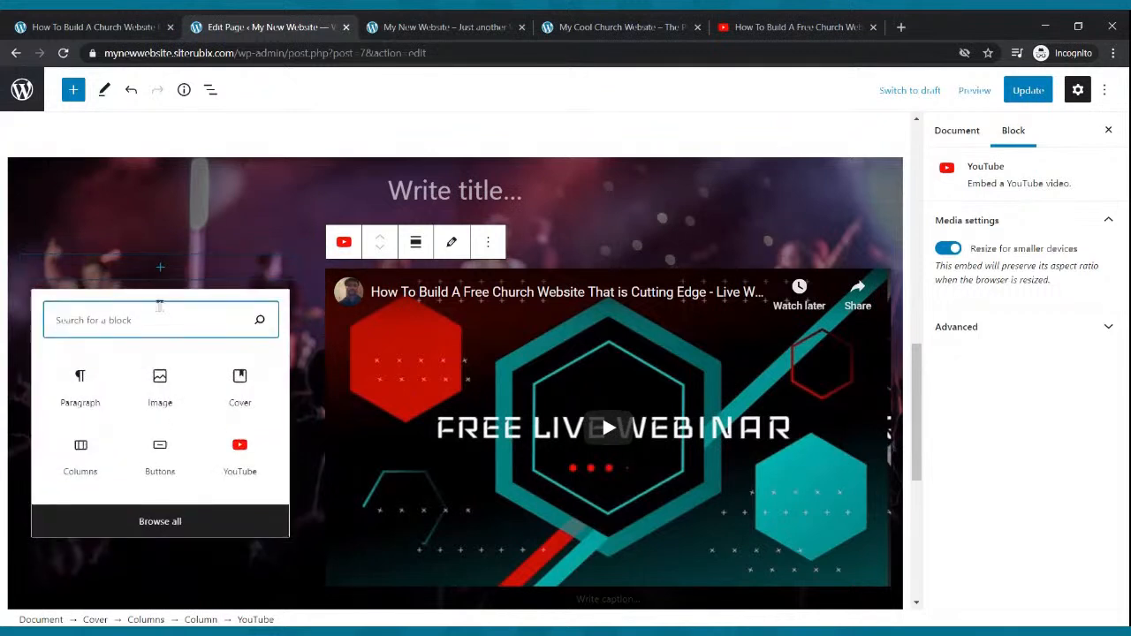
pyautogui.write('pa')
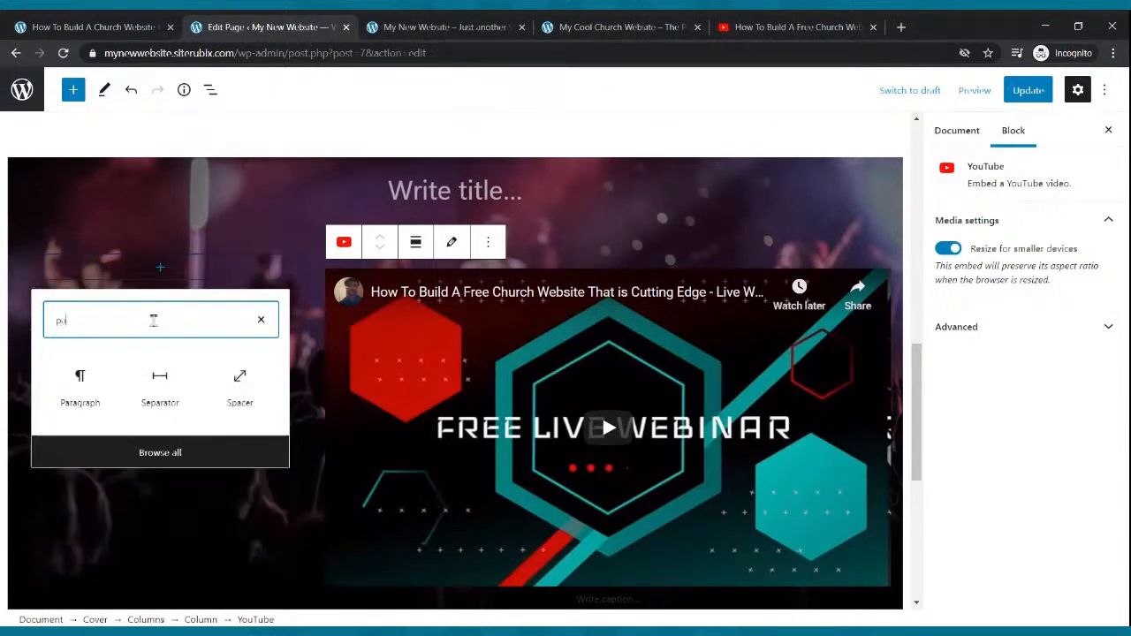
pyautogui.write('ragrpah')
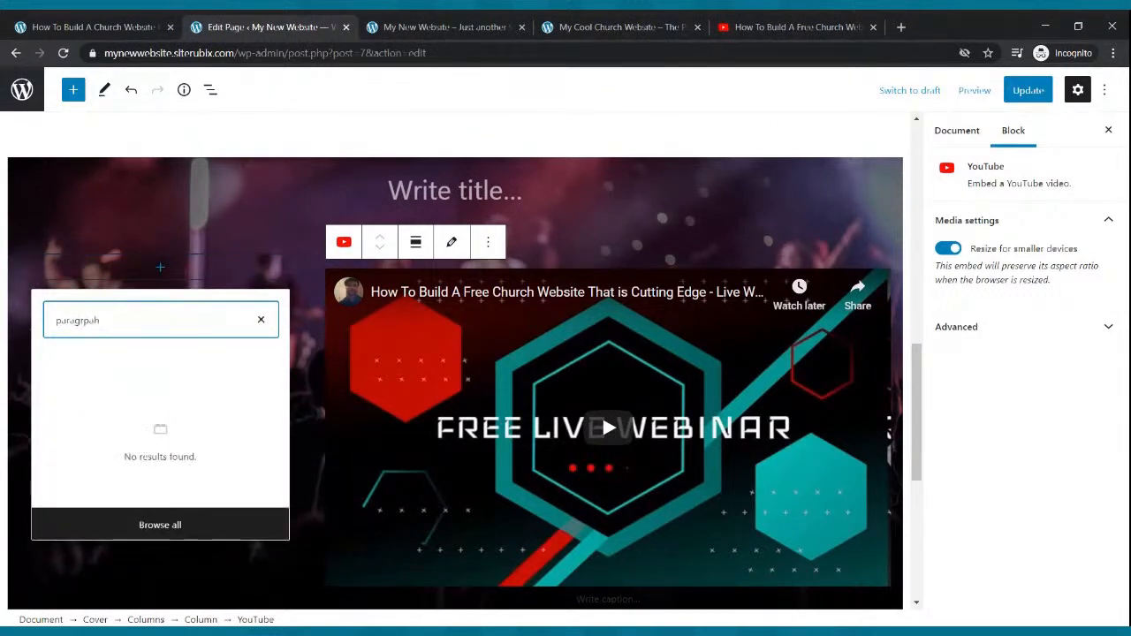
pyautogui.press('BackSpace')
pyautogui.press('BackSpace')
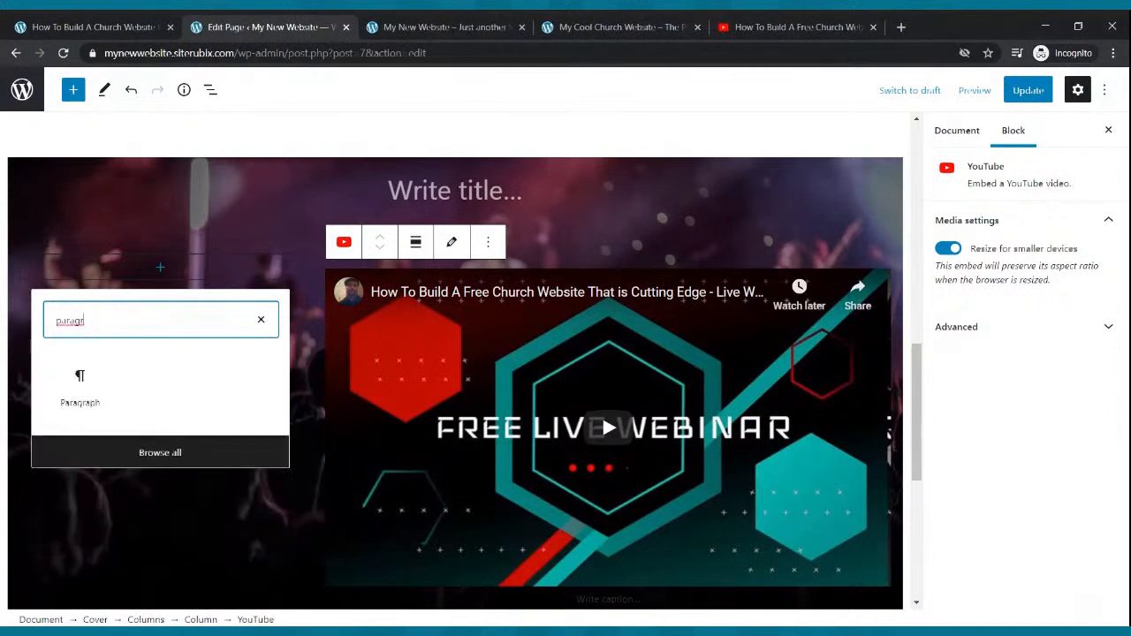
pyautogui.write('aph')
pyautogui.click(95, 389)
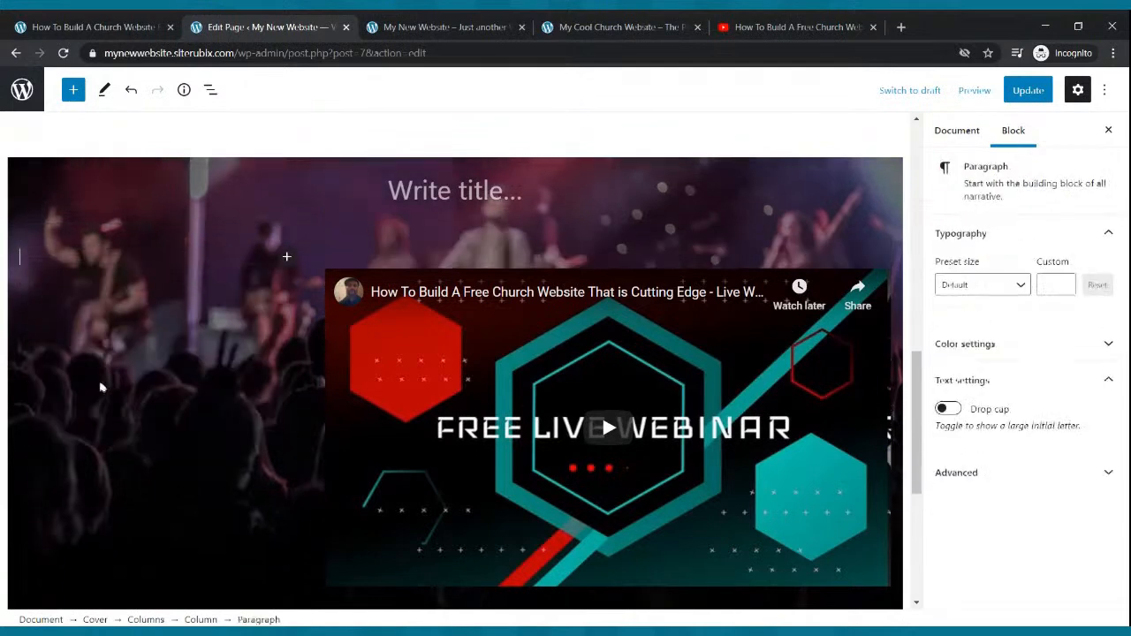
# Step: Go back to the My Cool Church reference site and read the welcome message beside its video
pyautogui.click(561, 27)
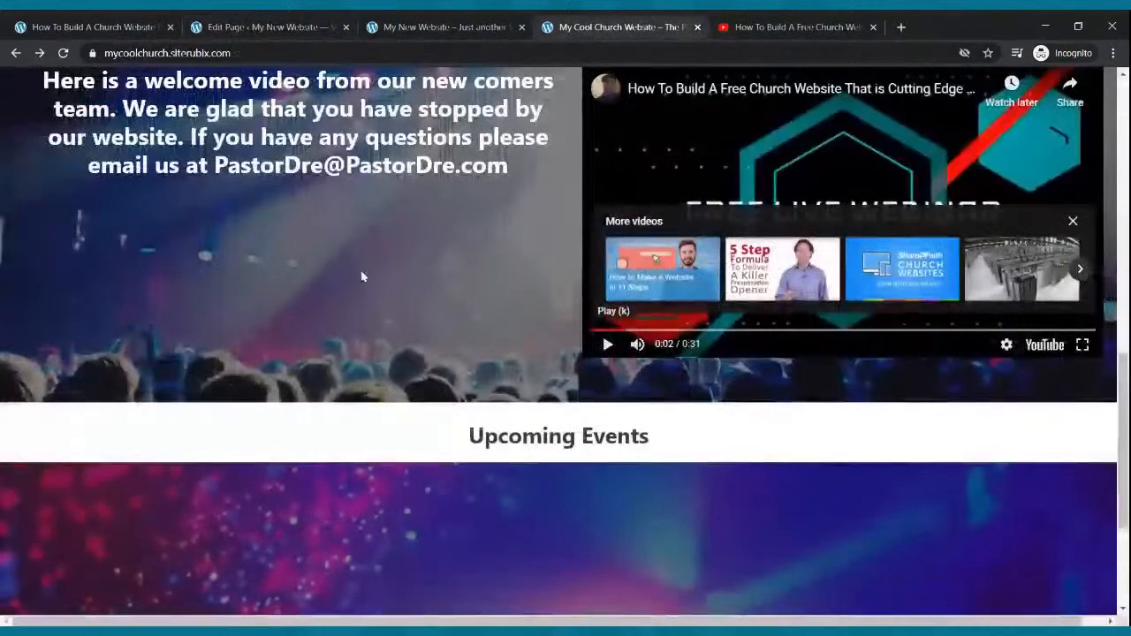
pyautogui.scroll(1, 358, 252)
pyautogui.scroll(2, 359, 247)
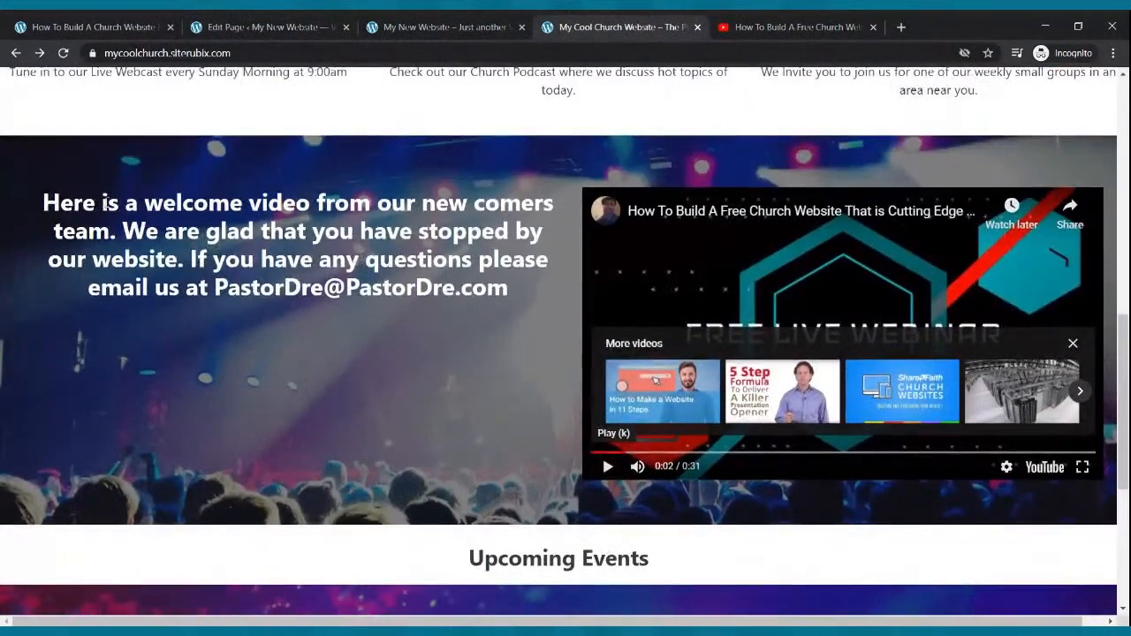
# Step: Copy the full welcome message from the My Cool Church reference site and paste it into the empty paragraph beside the embedded video
pyautogui.moveTo(51, 202); pyautogui.dragTo(506, 285)
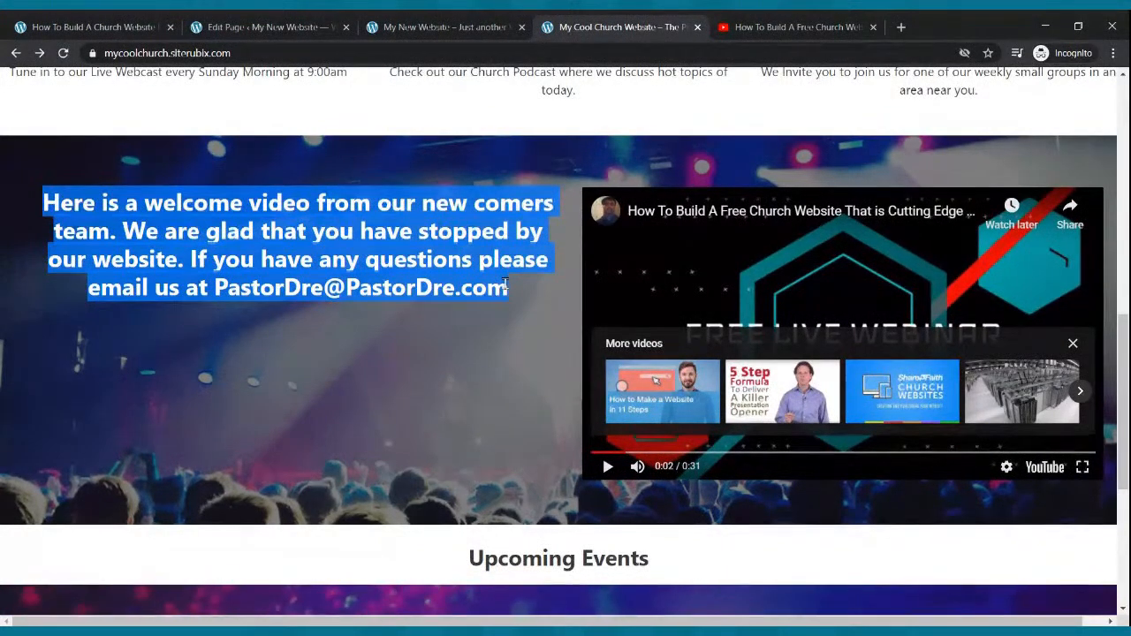
pyautogui.click(298, 29)
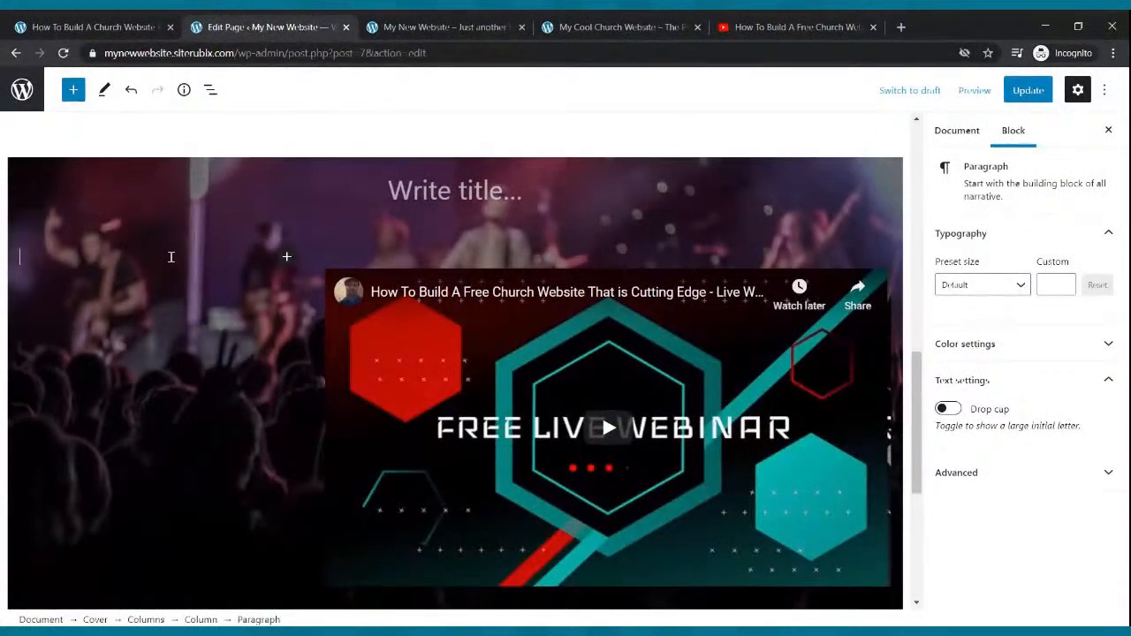
pyautogui.hotkey('ctrl', 'v')
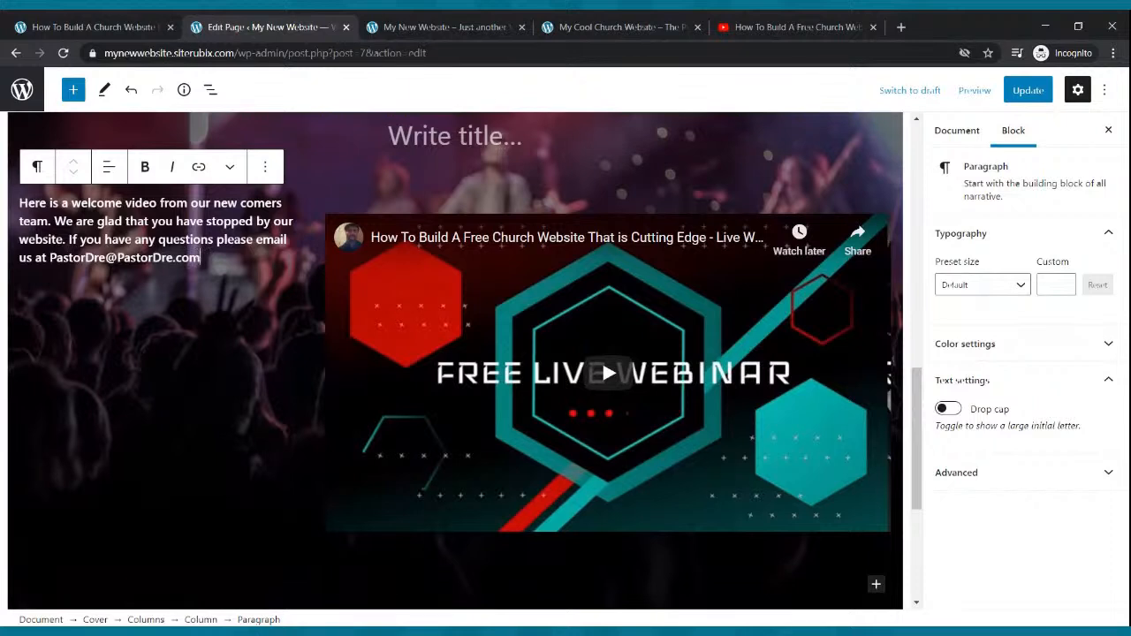
# Step: Select the whole welcome message paragraph in the cover and set its text to the Medium preset size
pyautogui.moveTo(201, 257); pyautogui.dragTo(18, 211)
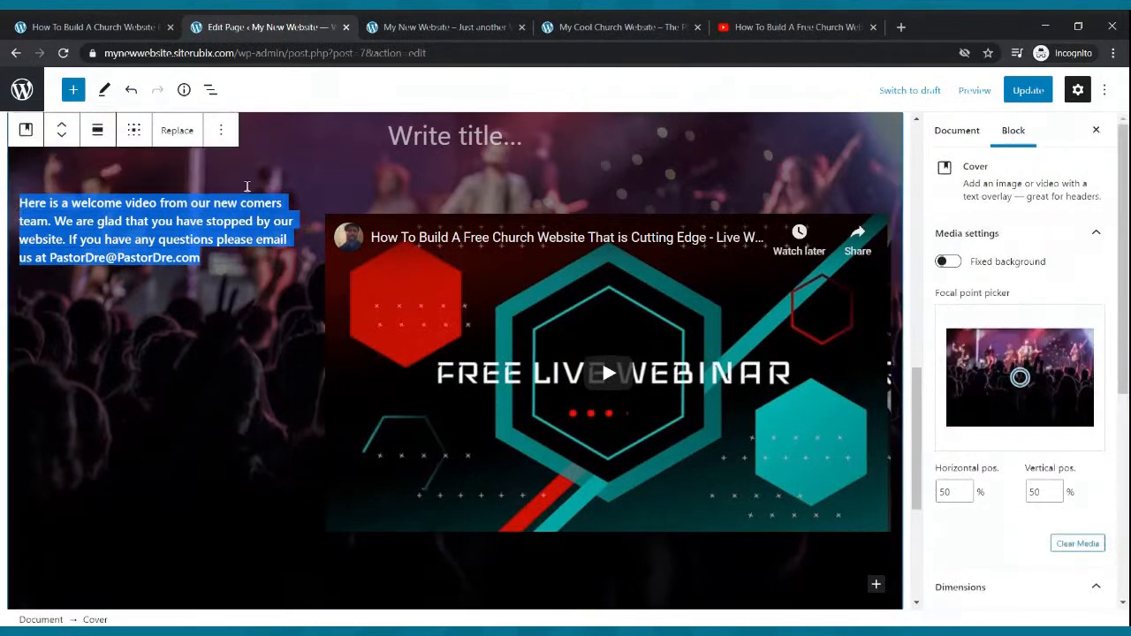
pyautogui.scroll(-3, 946, 316)
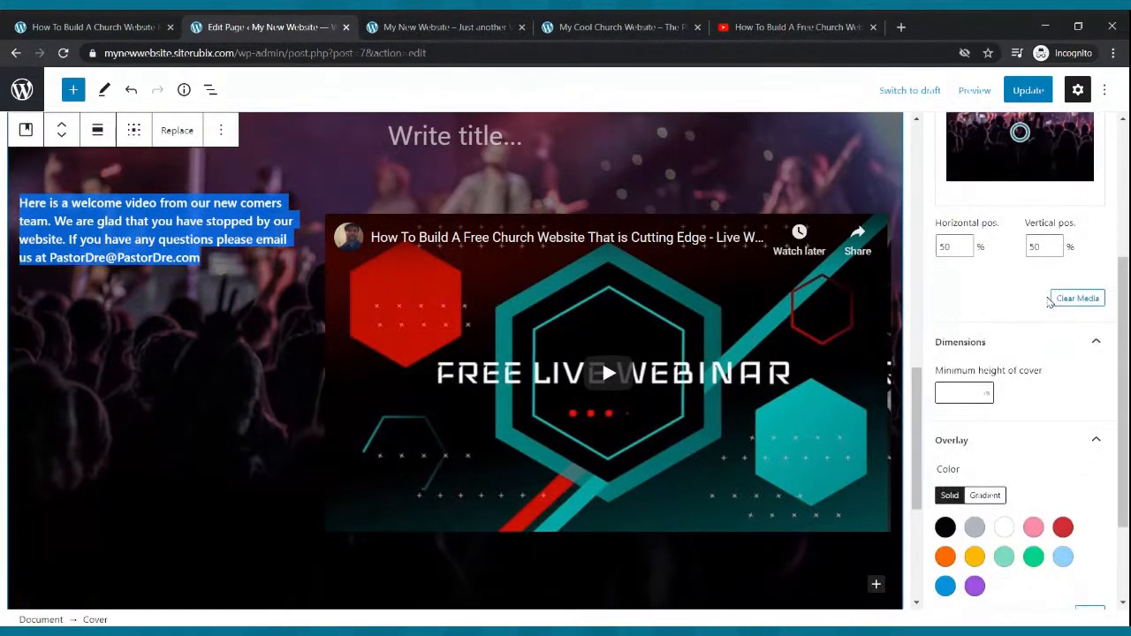
pyautogui.scroll(-1, 1049, 303)
pyautogui.scroll(4, 1049, 302)
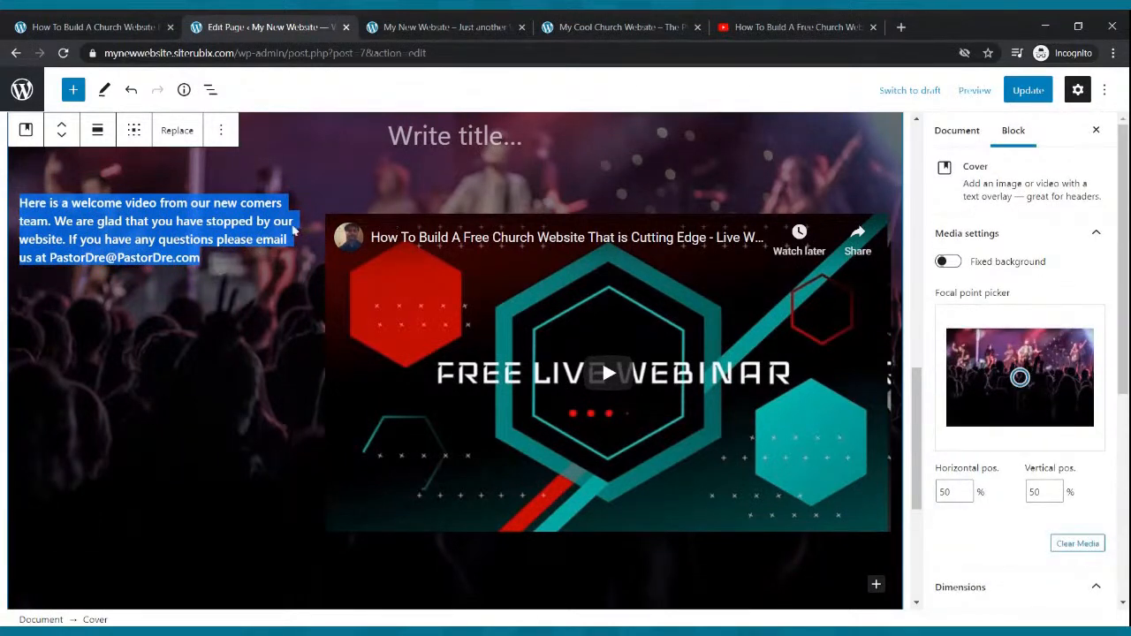
pyautogui.click(258, 226)
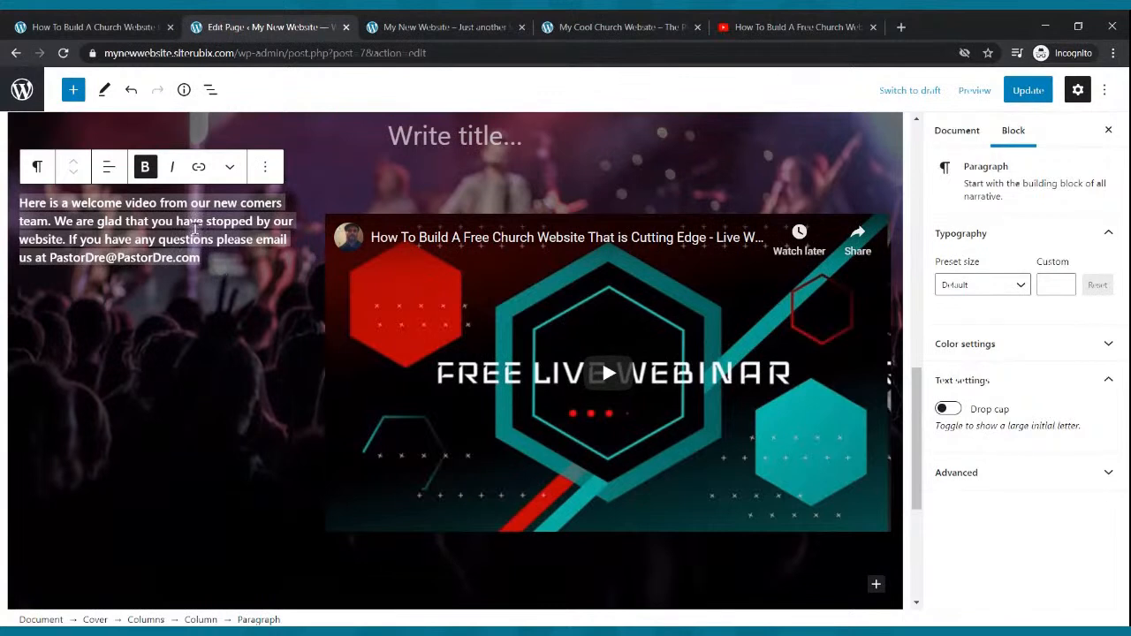
pyautogui.click(220, 257)
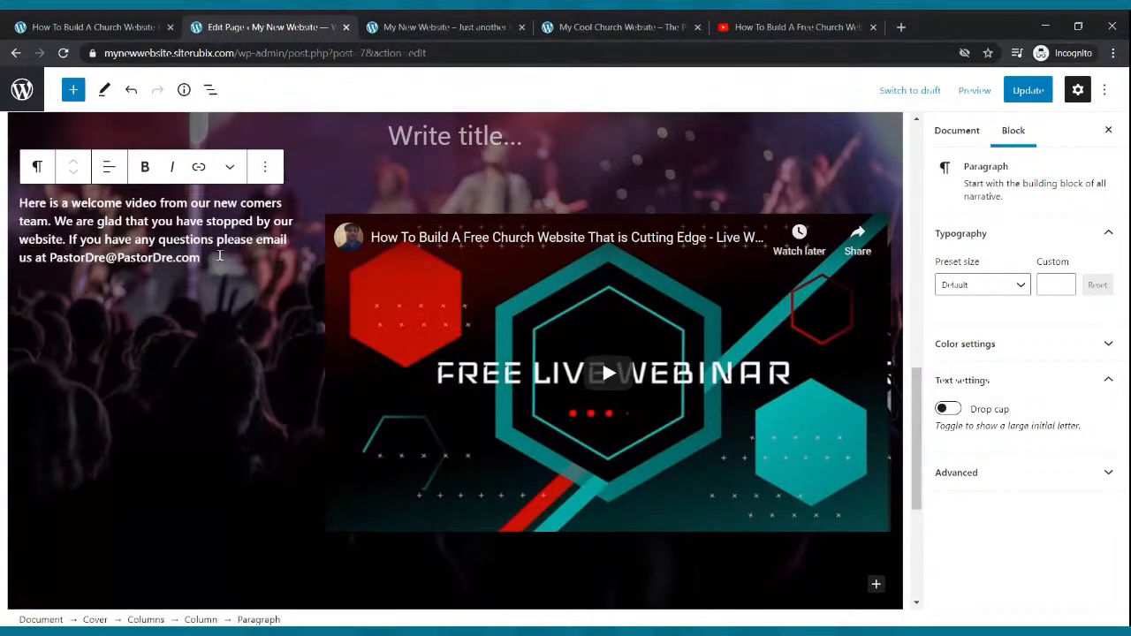
pyautogui.tripleClick(201, 240)
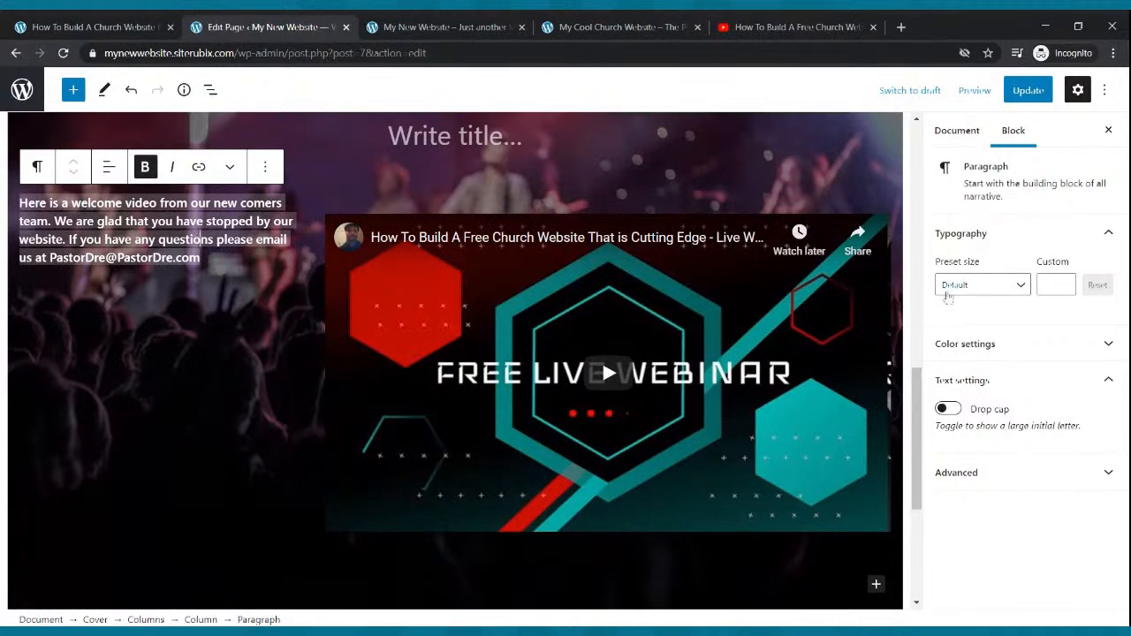
pyautogui.click(1019, 287)
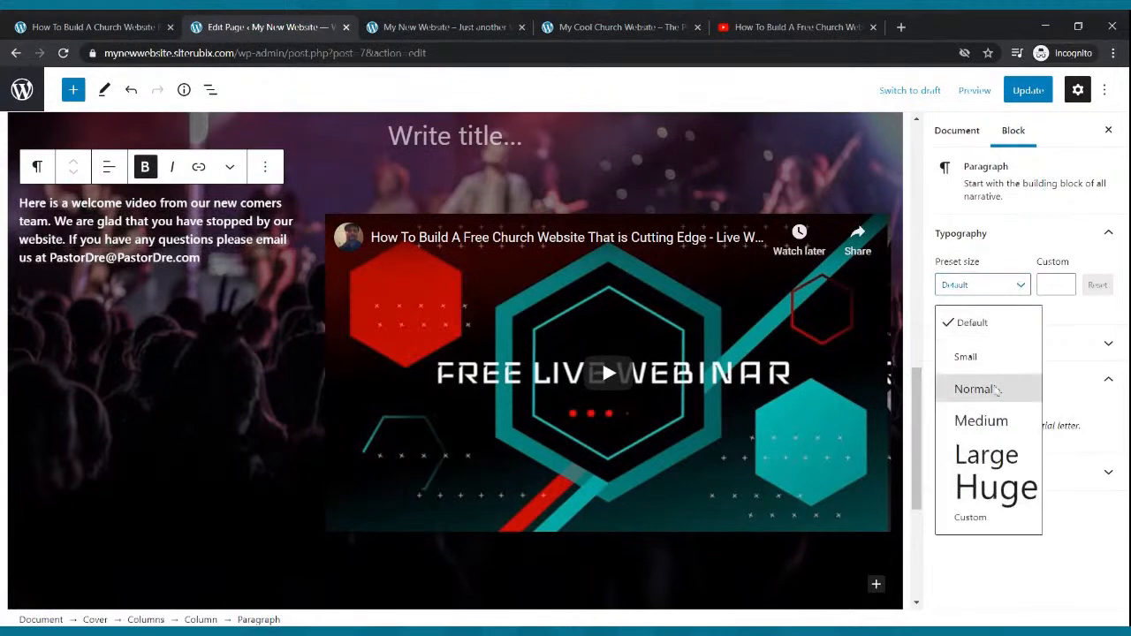
pyautogui.click(981, 420)
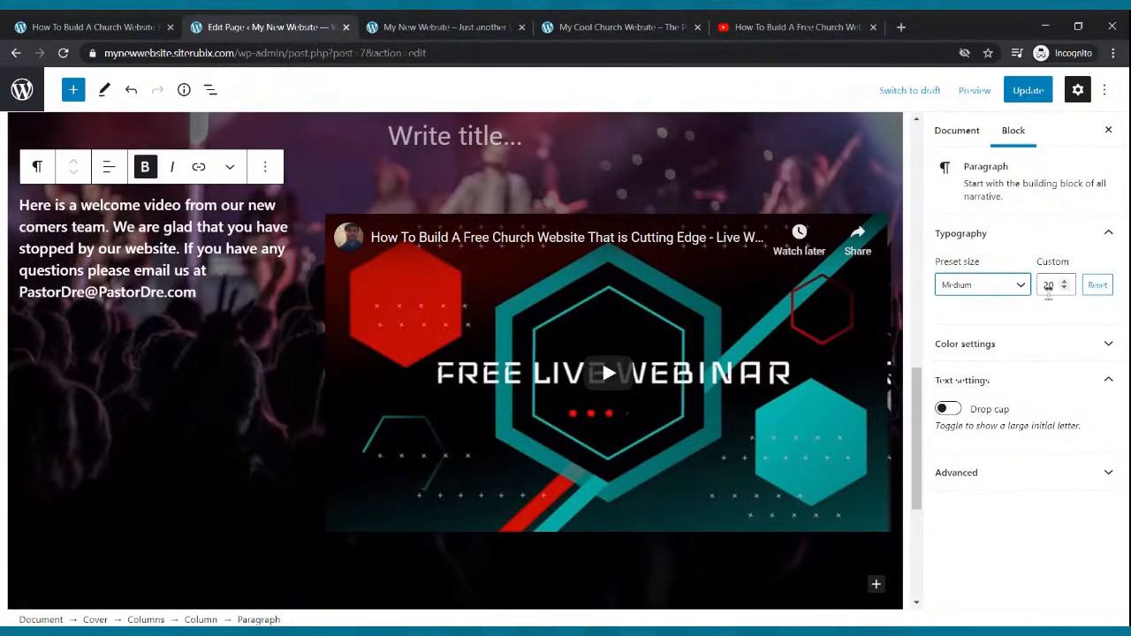
# Step: Adjust the welcome message's custom font size to 28
pyautogui.click(1065, 281)
pyautogui.click(1065, 281)
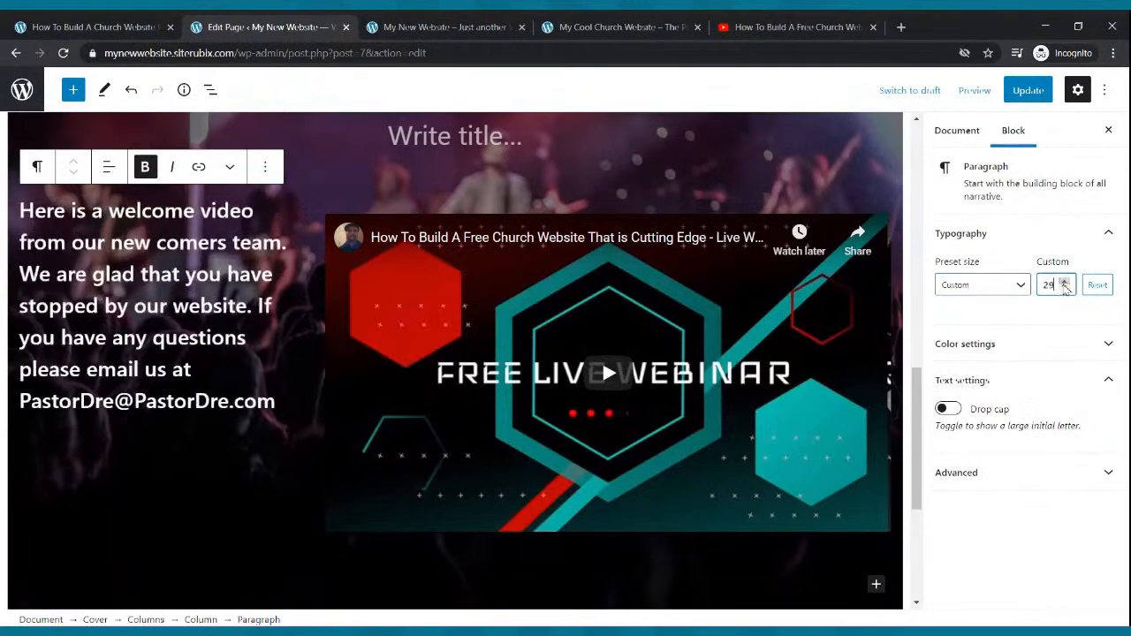
pyautogui.click(1065, 281)
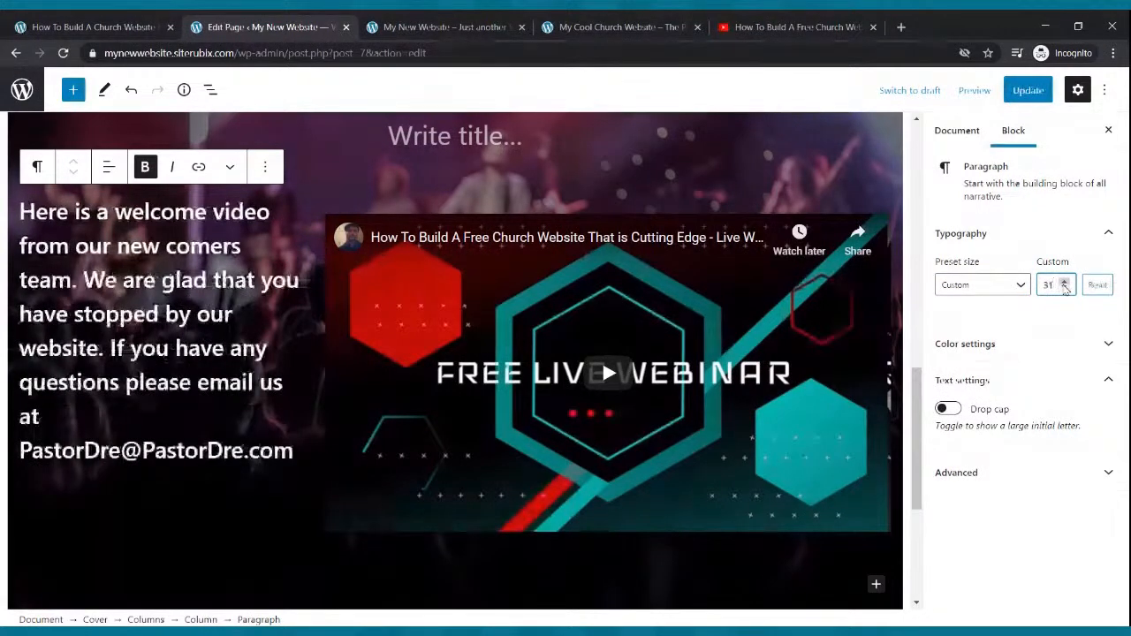
pyautogui.click(1065, 282)
pyautogui.click(1065, 282)
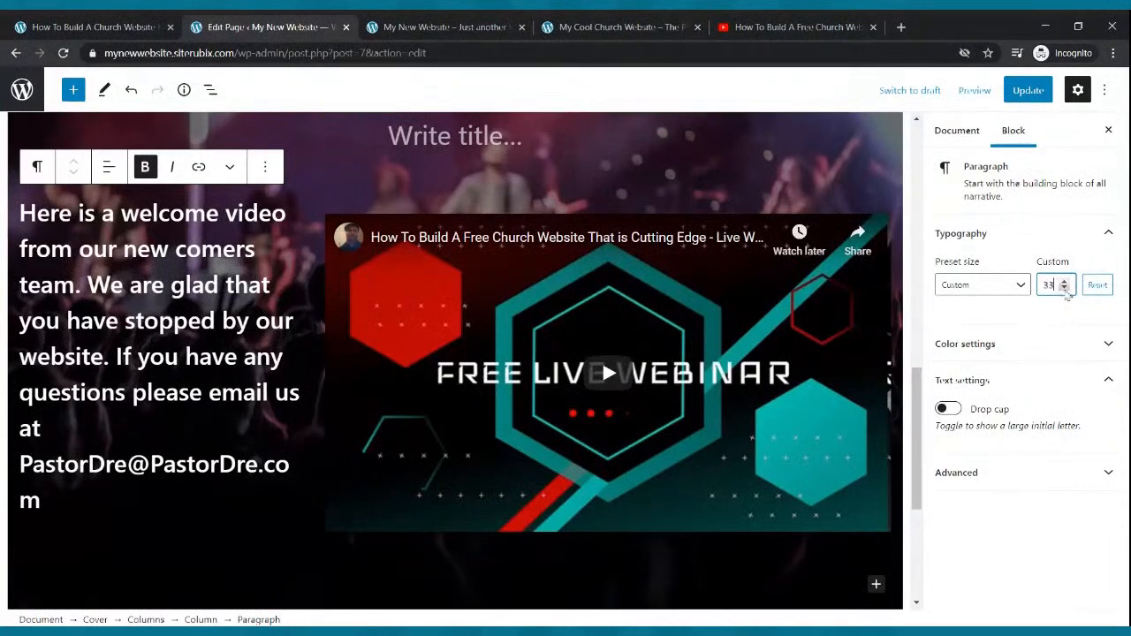
pyautogui.click(1066, 289)
pyautogui.click(1065, 289)
pyautogui.click(1065, 289)
pyautogui.click(1065, 289)
pyautogui.click(1066, 289)
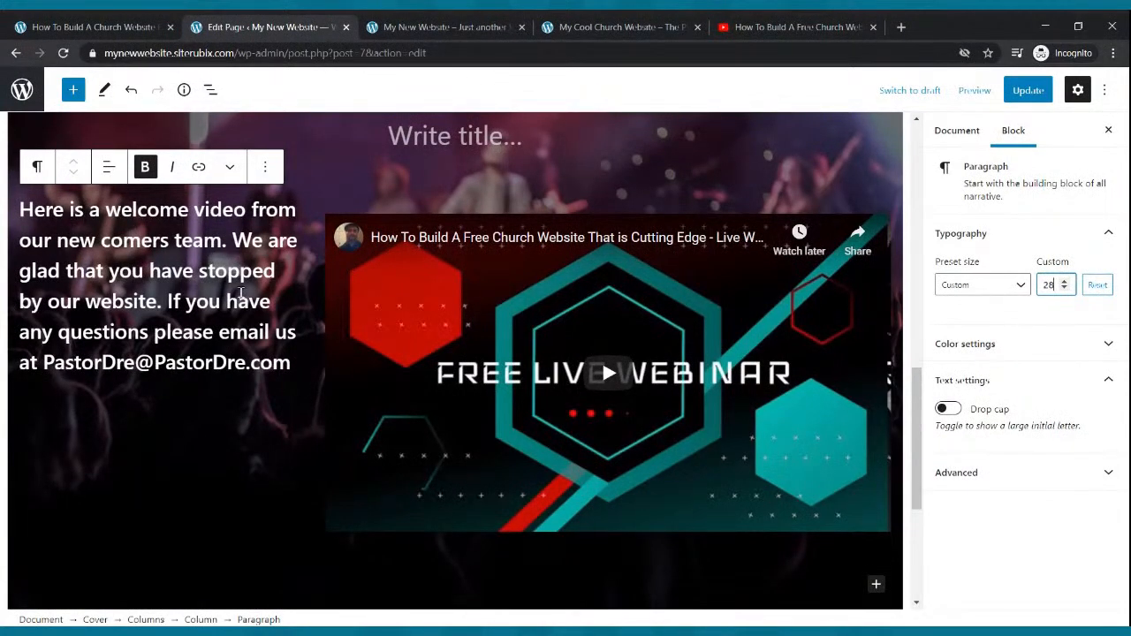
# Step: Update the Home page, reload the live My New Website page and review the welcome message and video section
pyautogui.click(1021, 94)
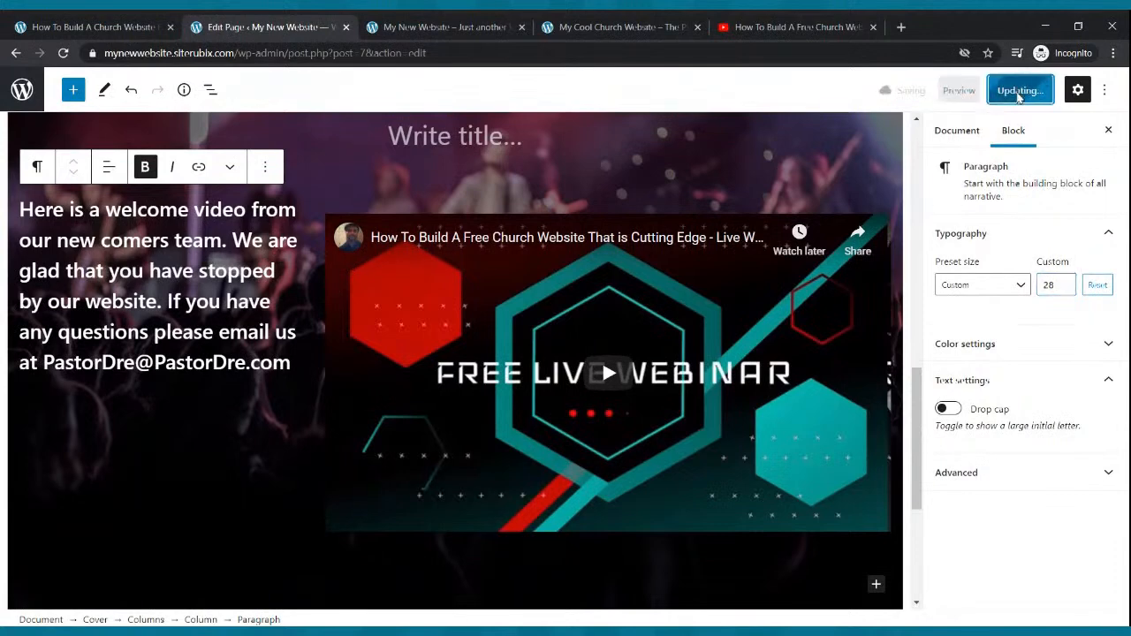
pyautogui.click(416, 25)
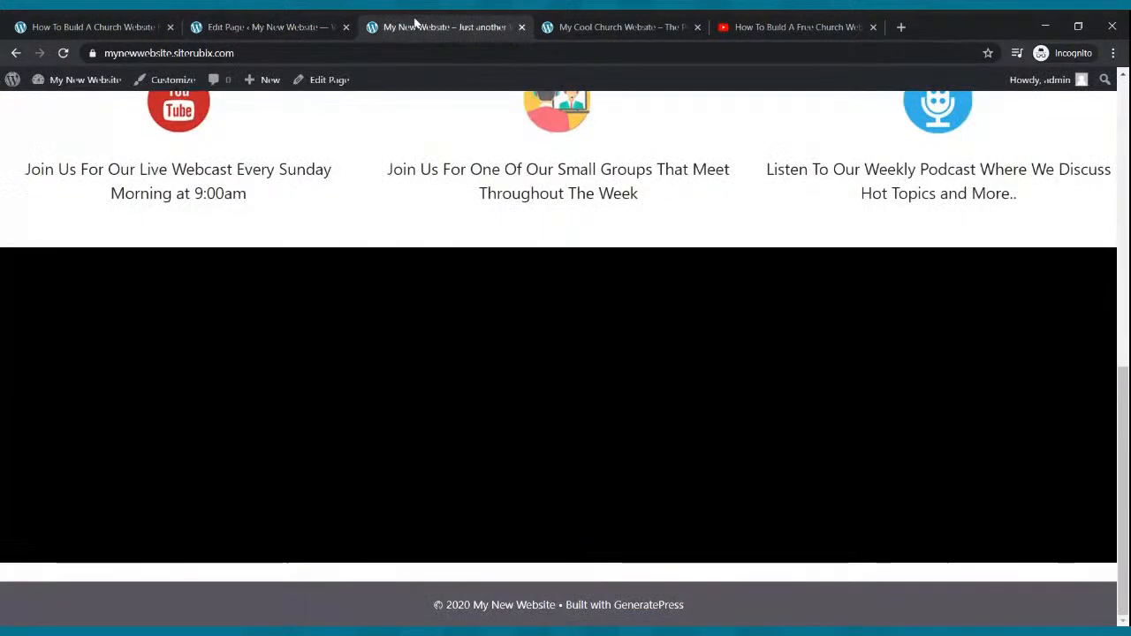
pyautogui.click(63, 53)
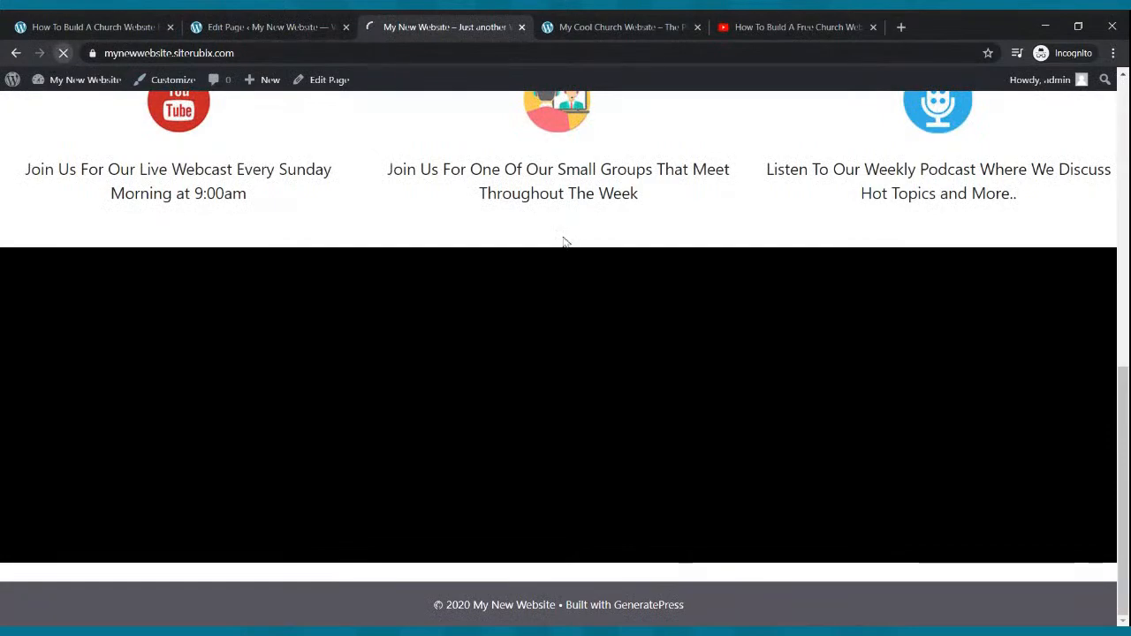
pyautogui.scroll(-3, 568, 266)
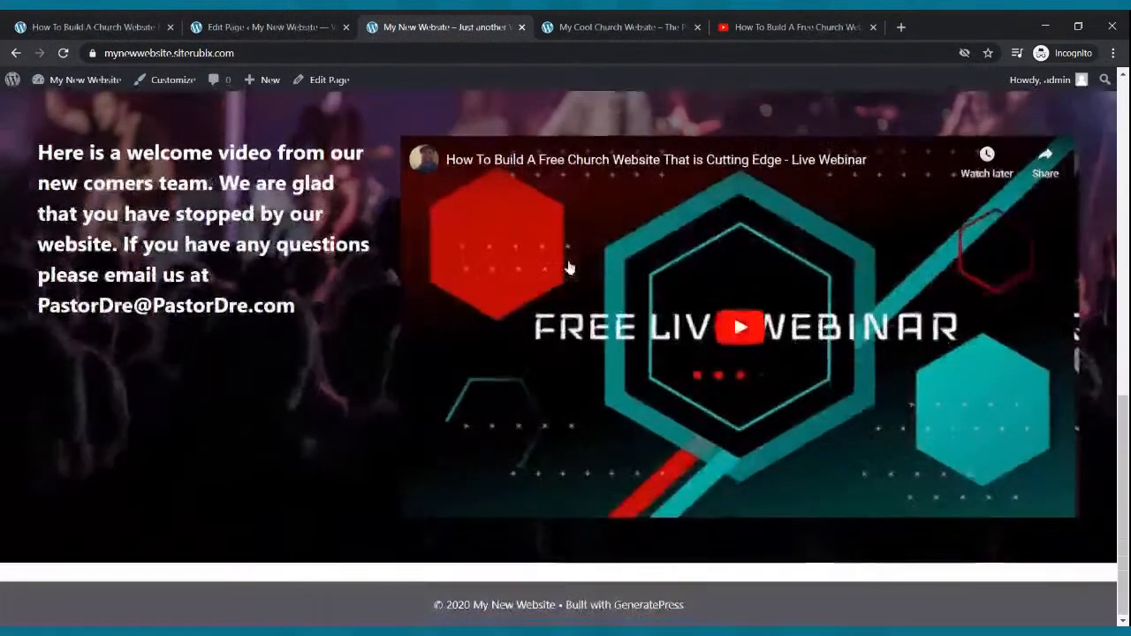
pyautogui.scroll(2, 572, 268)
pyautogui.scroll(-1, 114, 408)
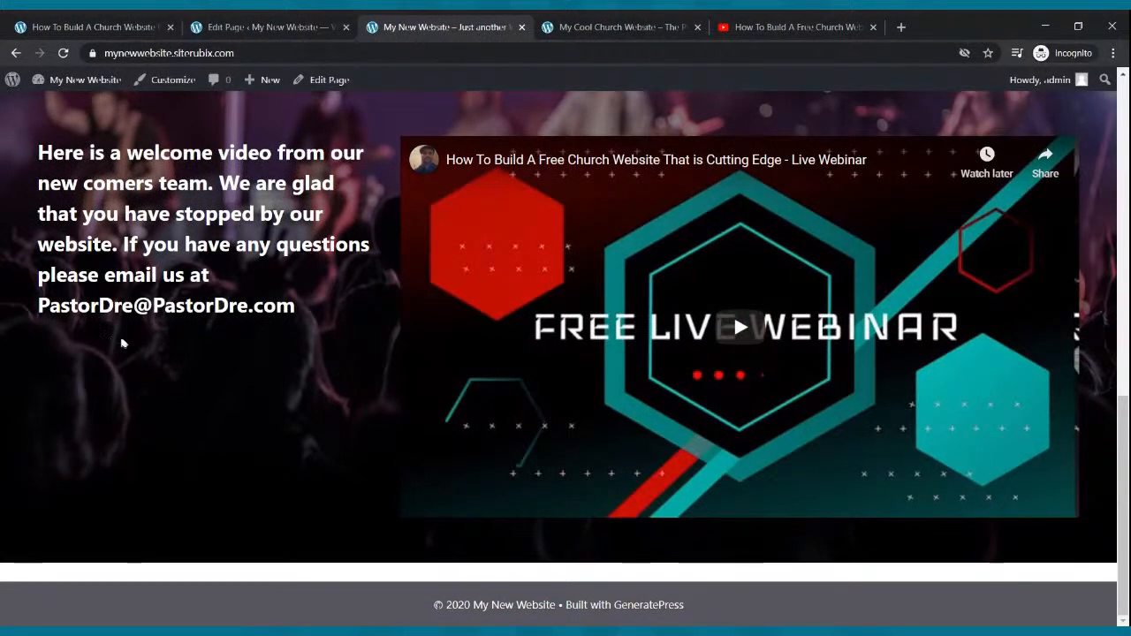
pyautogui.scroll(3, 592, 221)
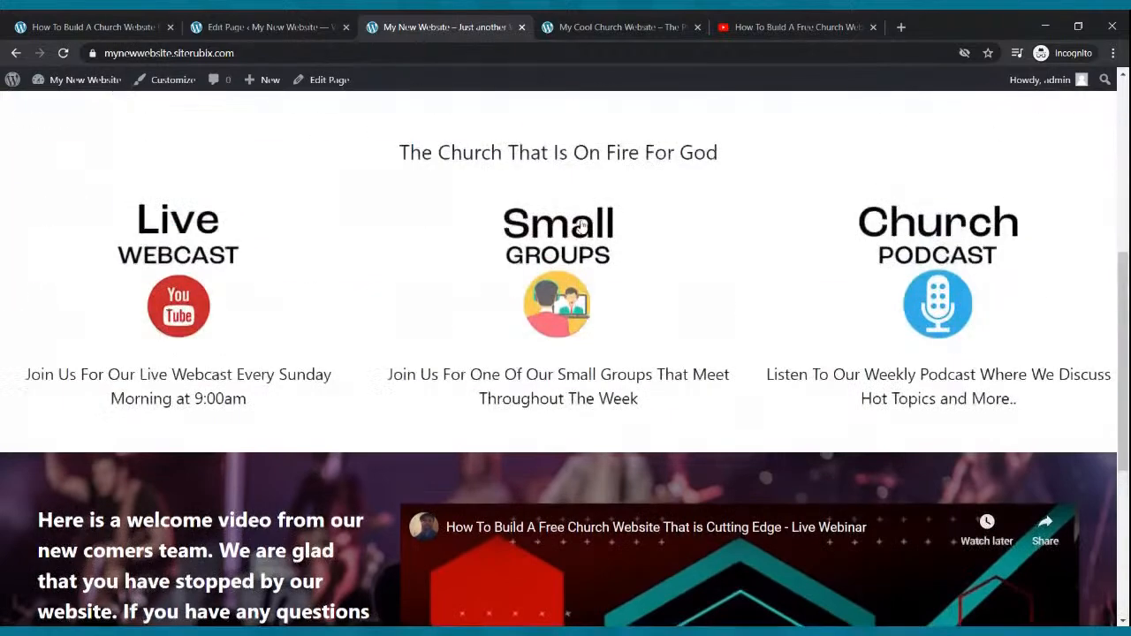
pyautogui.scroll(-2, 590, 237)
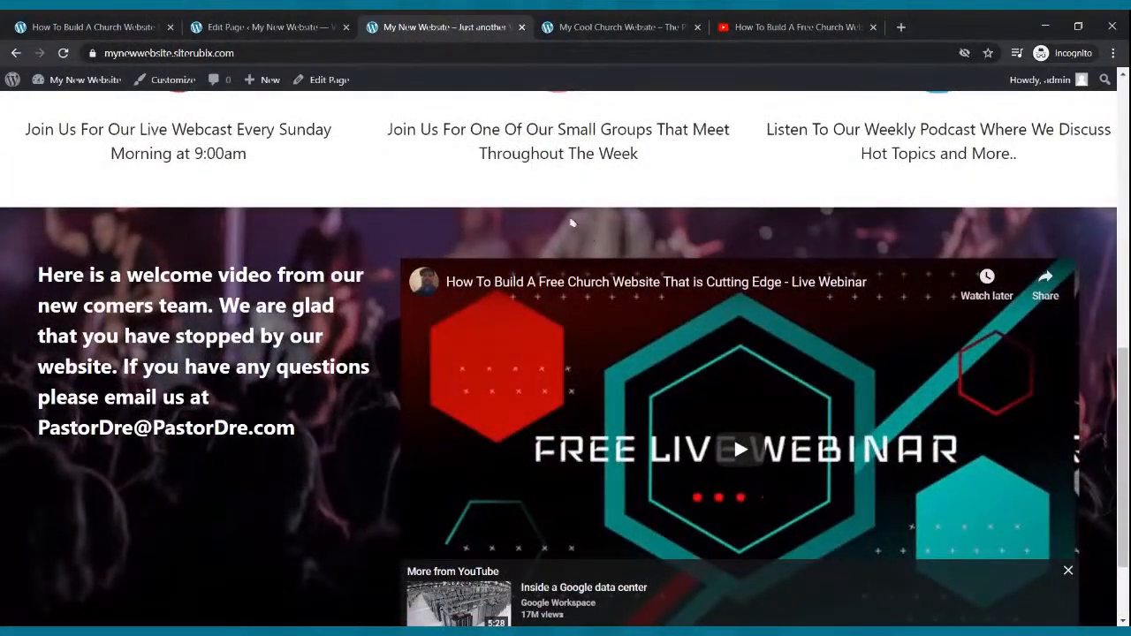
# Step: Return to the Home page editor and remove the empty title paragraph above the columns in the cover
pyautogui.click(292, 24)
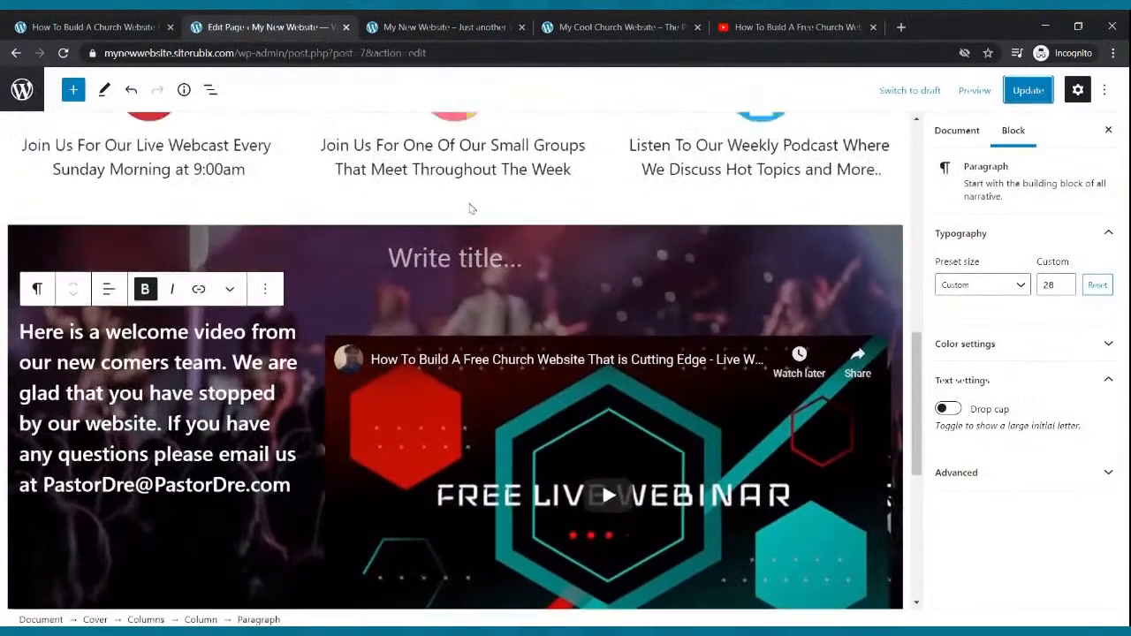
pyautogui.click(436, 268)
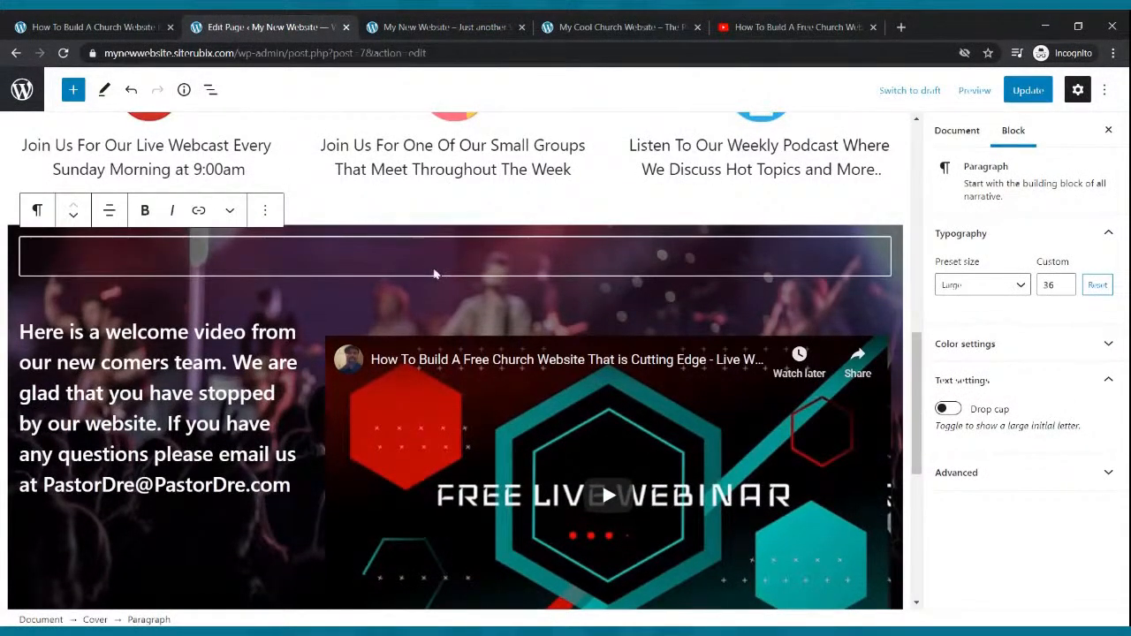
pyautogui.click(264, 209)
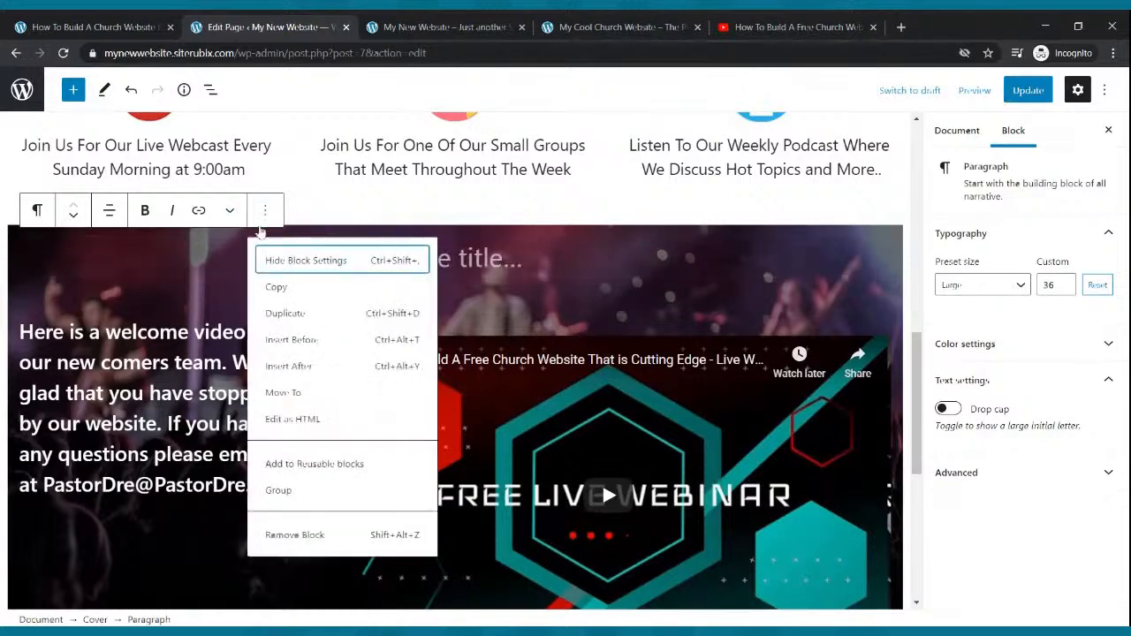
pyautogui.click(309, 537)
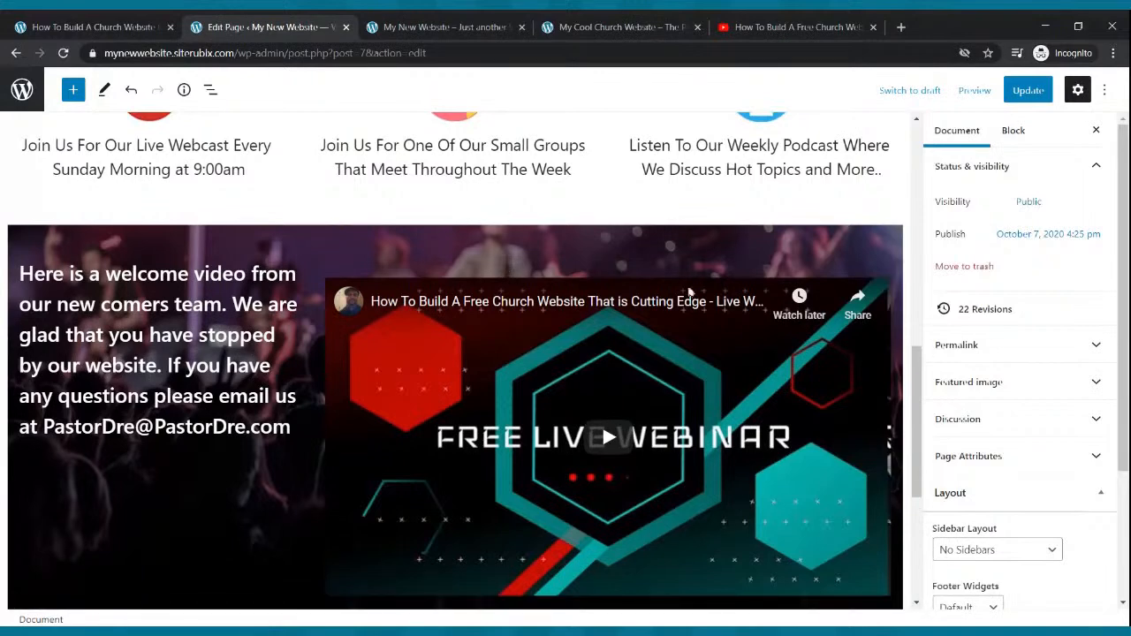
# Step: Remove the YouTube video block and the welcome message paragraph from the cover's two columns
pyautogui.click(678, 292)
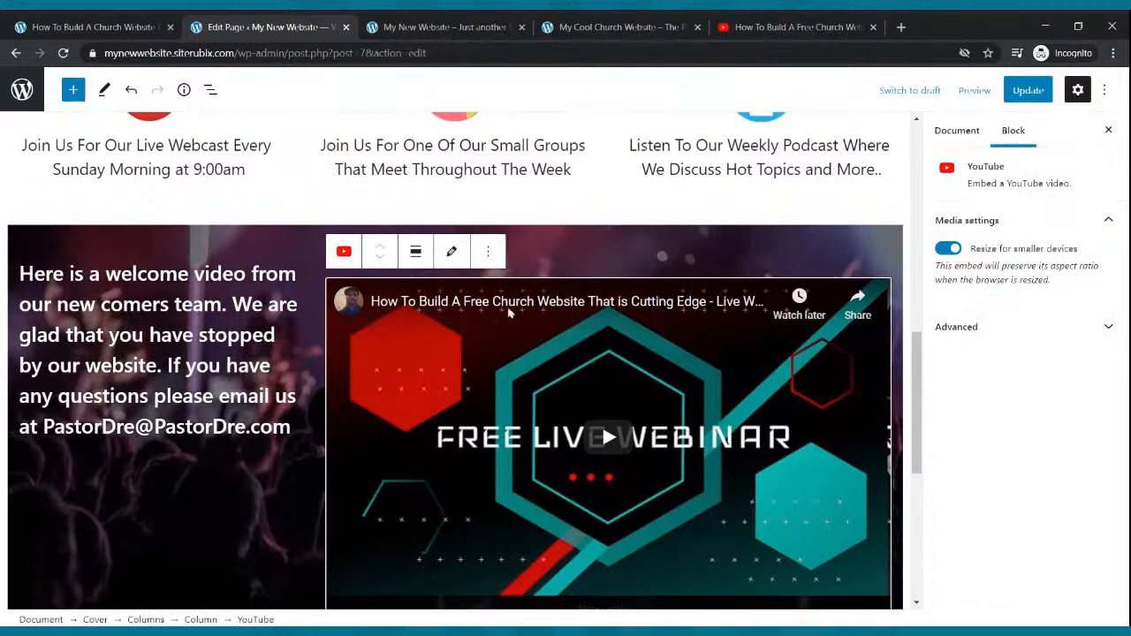
pyautogui.click(489, 254)
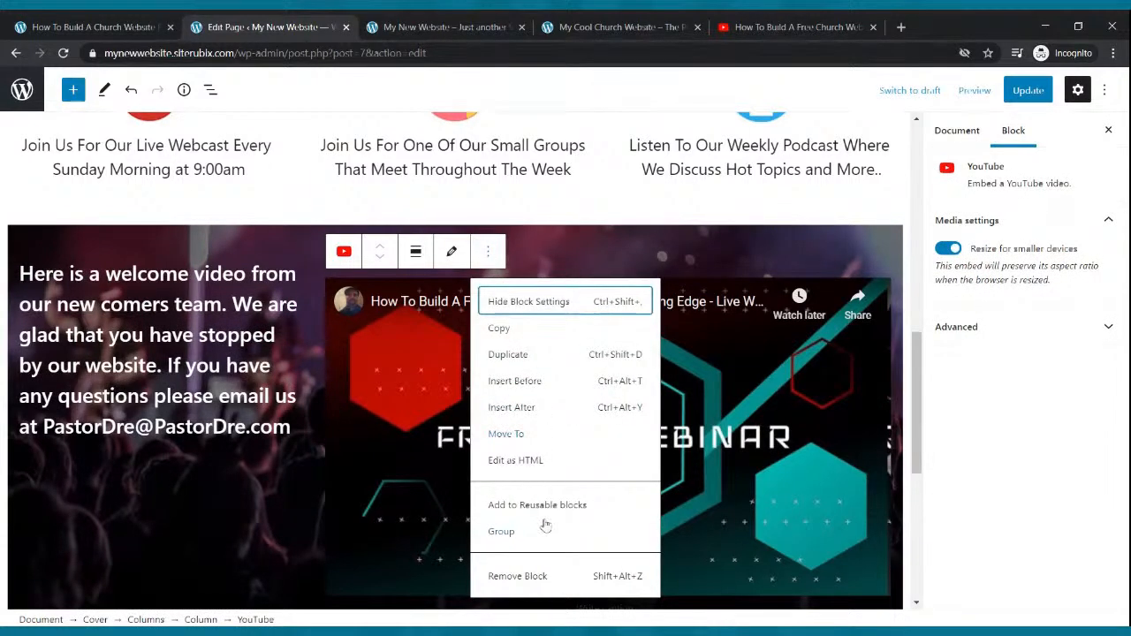
pyautogui.click(536, 576)
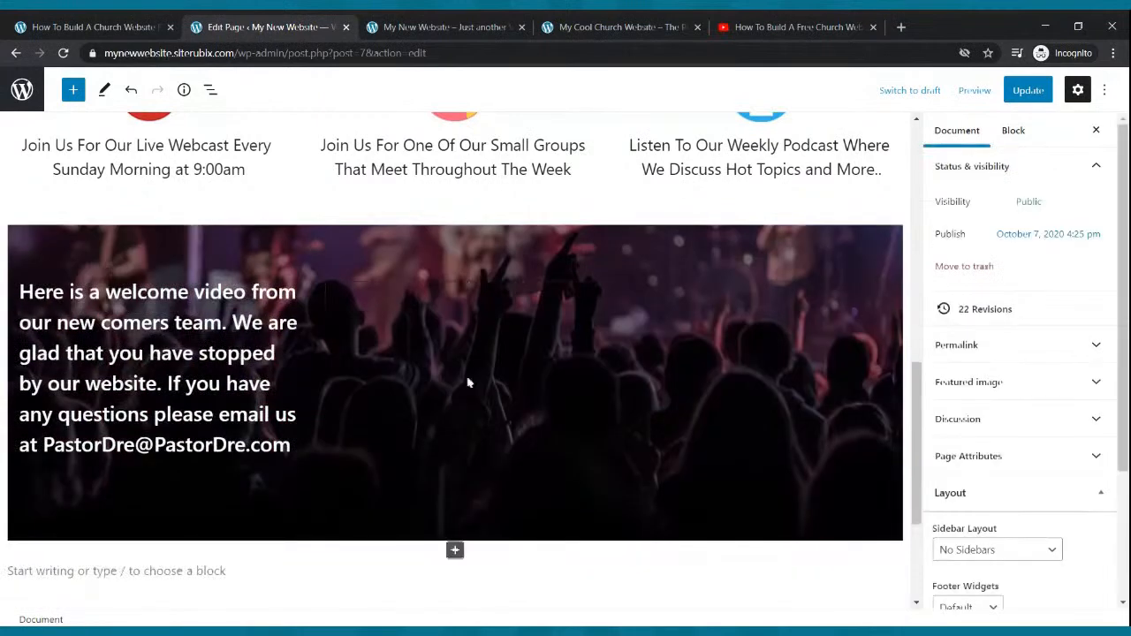
pyautogui.tripleClick(303, 311)
pyautogui.click(266, 252)
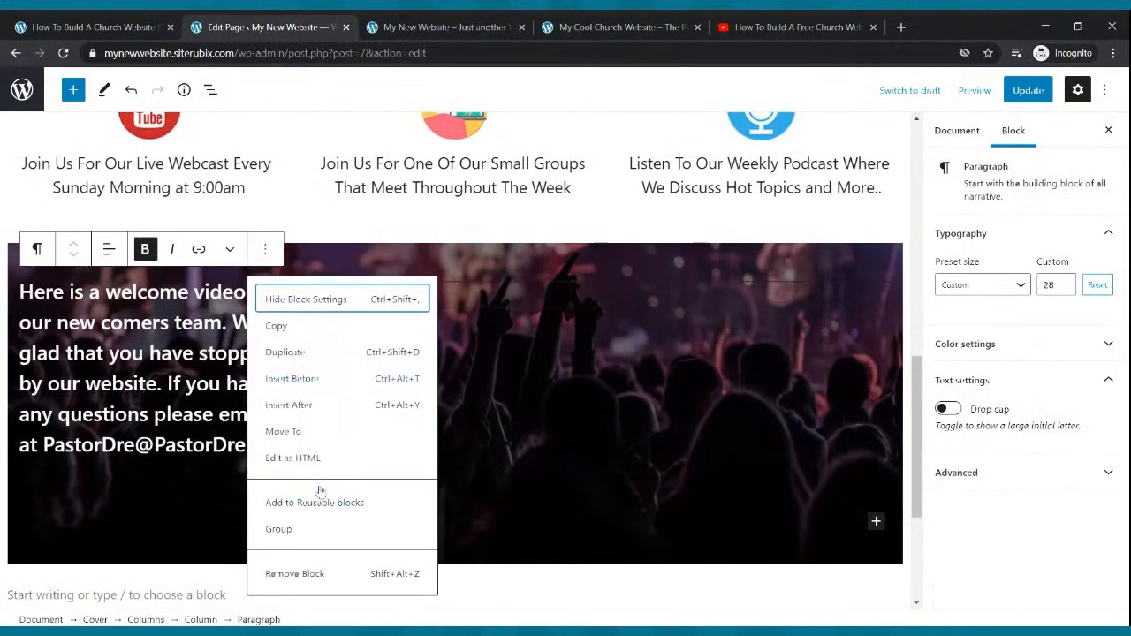
pyautogui.click(294, 574)
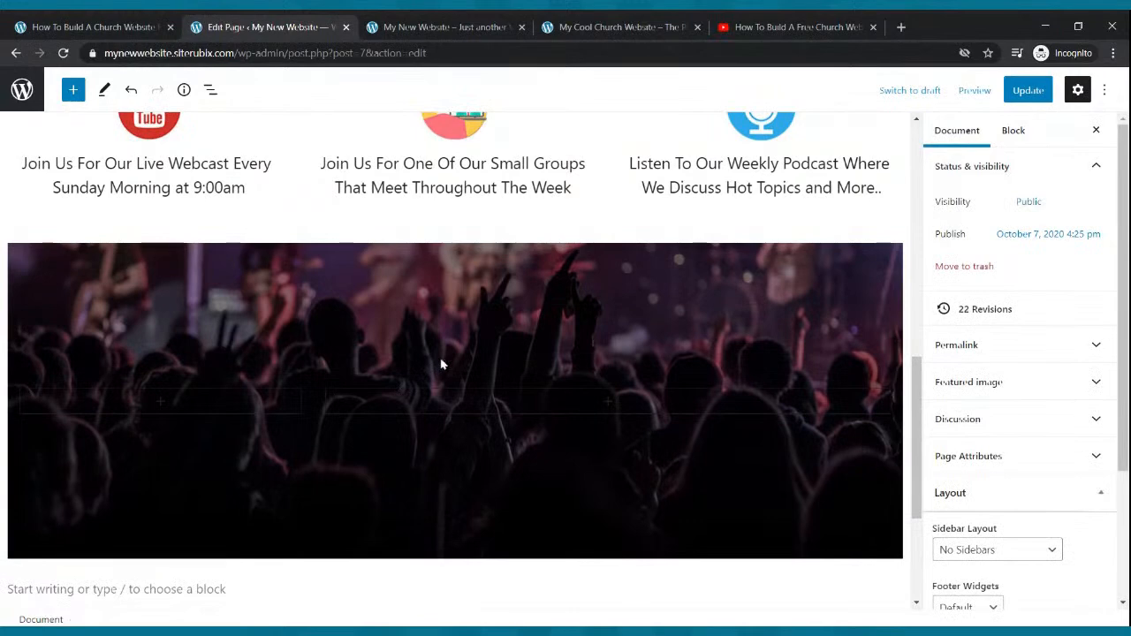
# Step: Remove the empty two-column Columns block from the cover
pyautogui.click(456, 399)
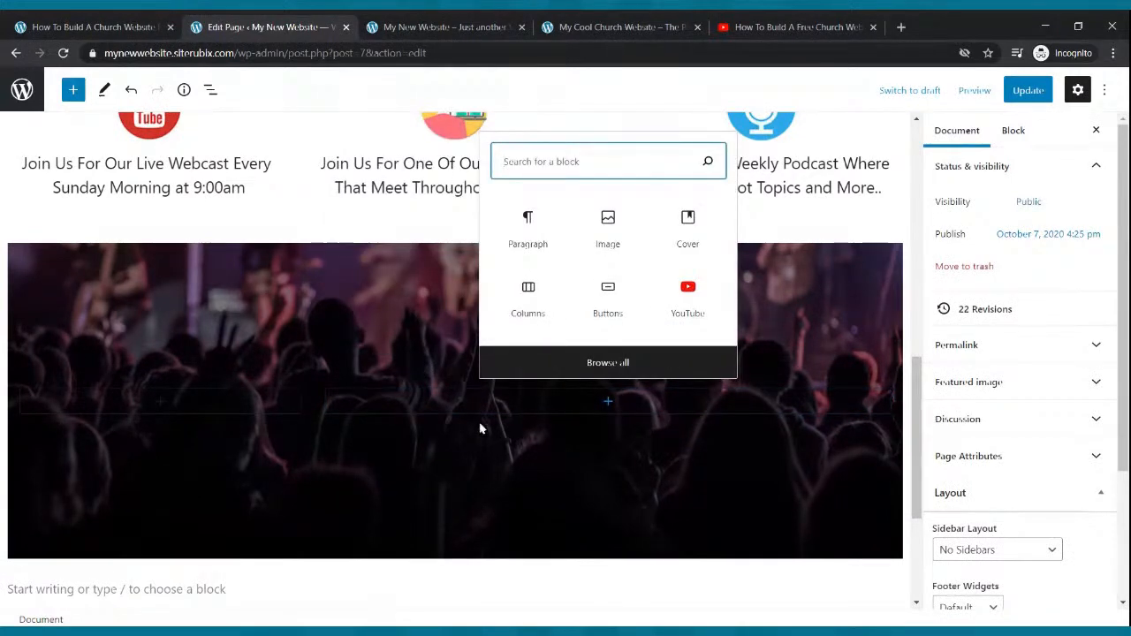
pyautogui.click(403, 398)
pyautogui.click(401, 397)
pyautogui.click(321, 376)
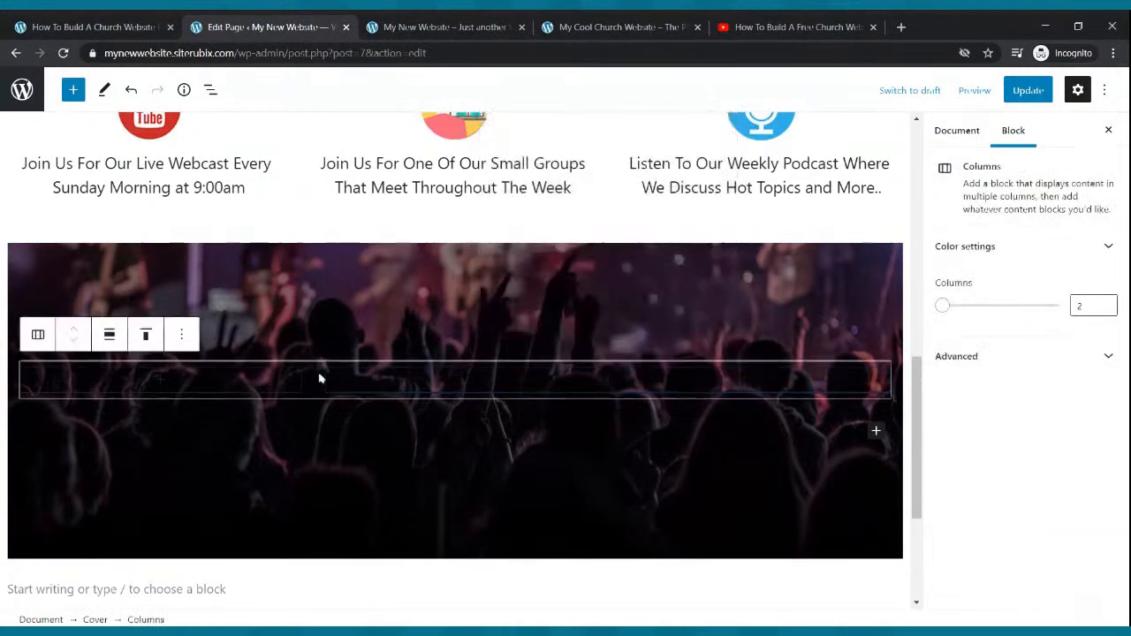
pyautogui.click(189, 335)
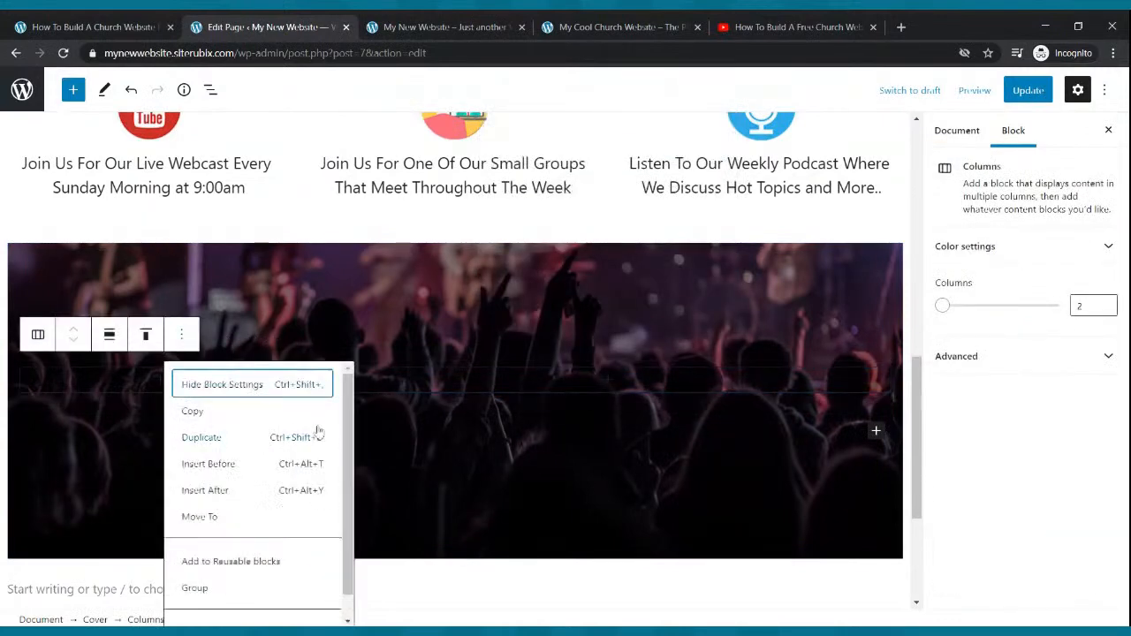
pyautogui.scroll(-2, 291, 535)
pyautogui.click(254, 616)
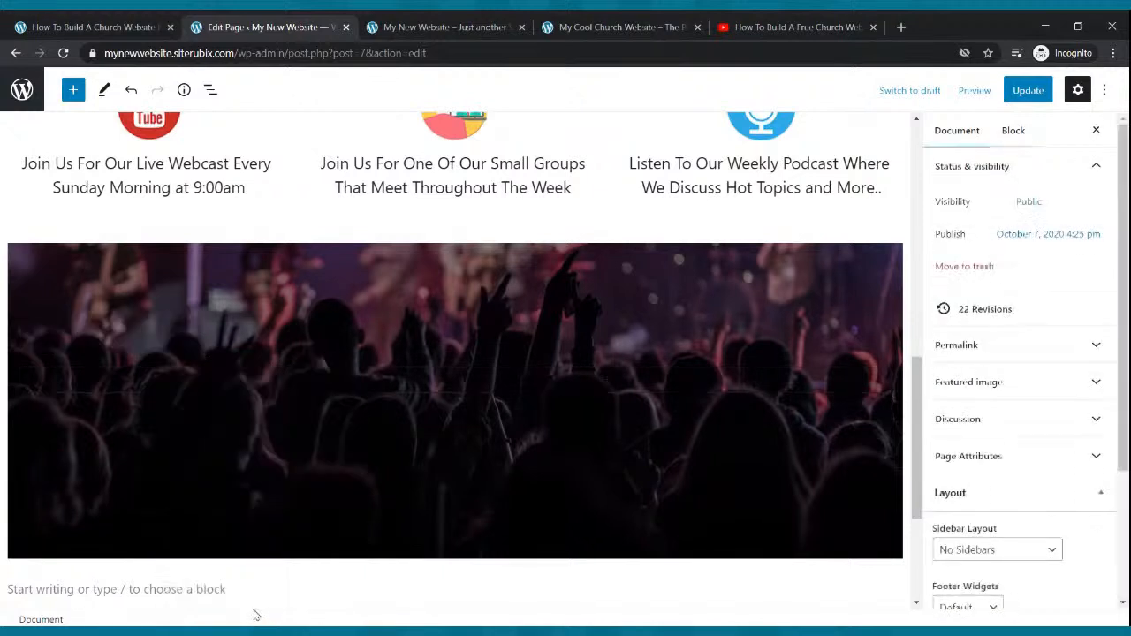
# Step: Search the block library for columns and insert a Columns block with the cover selected
pyautogui.click(469, 397)
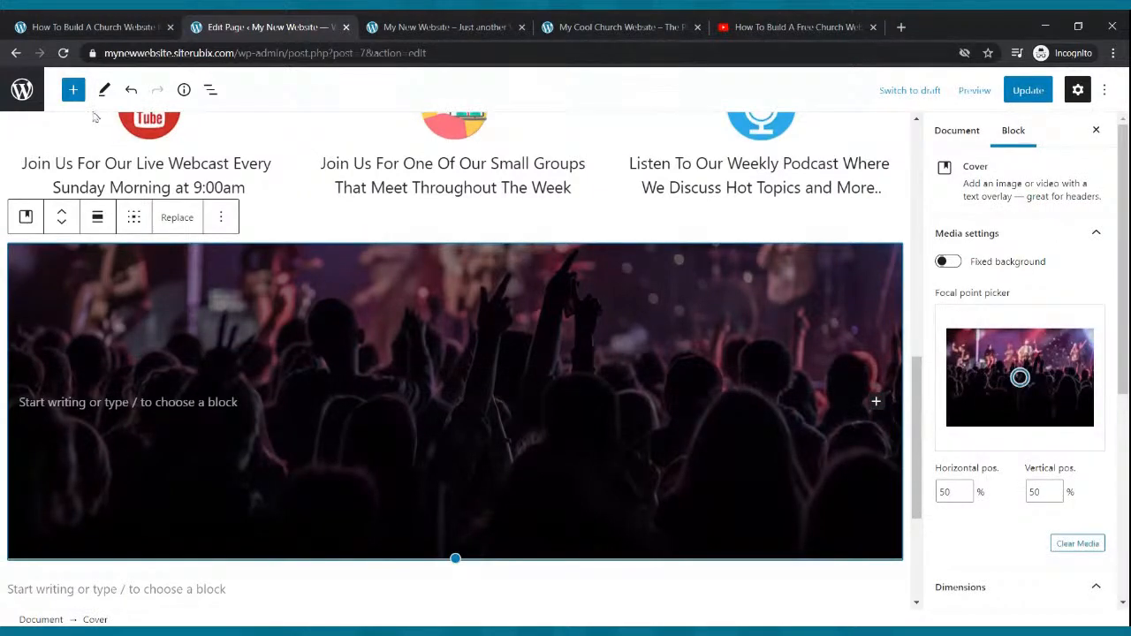
pyautogui.click(73, 90)
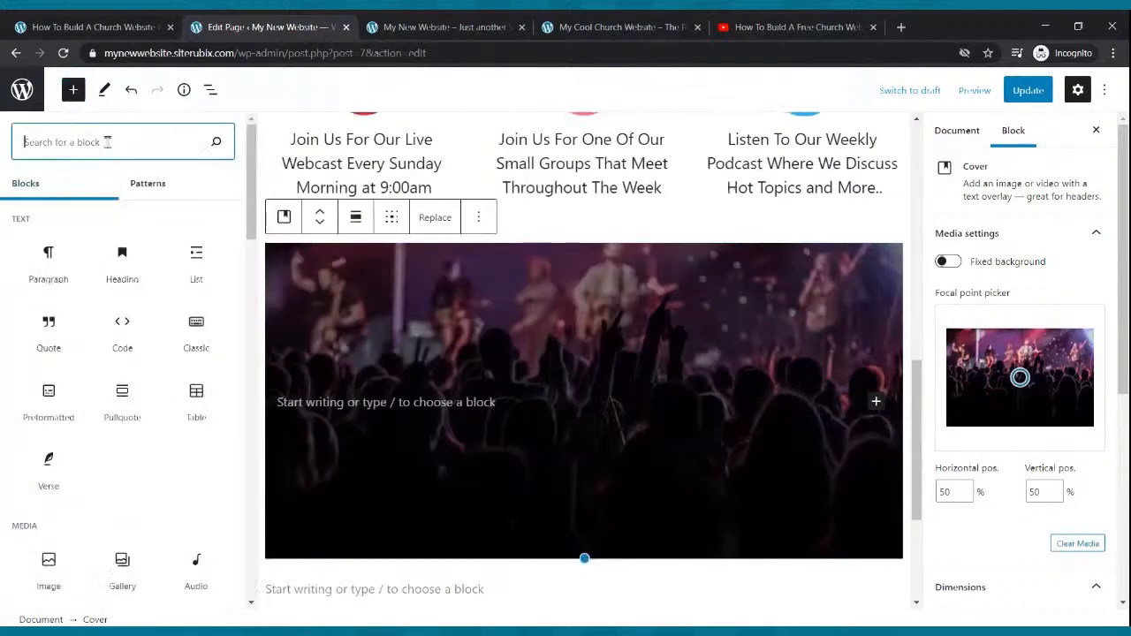
pyautogui.write('com')
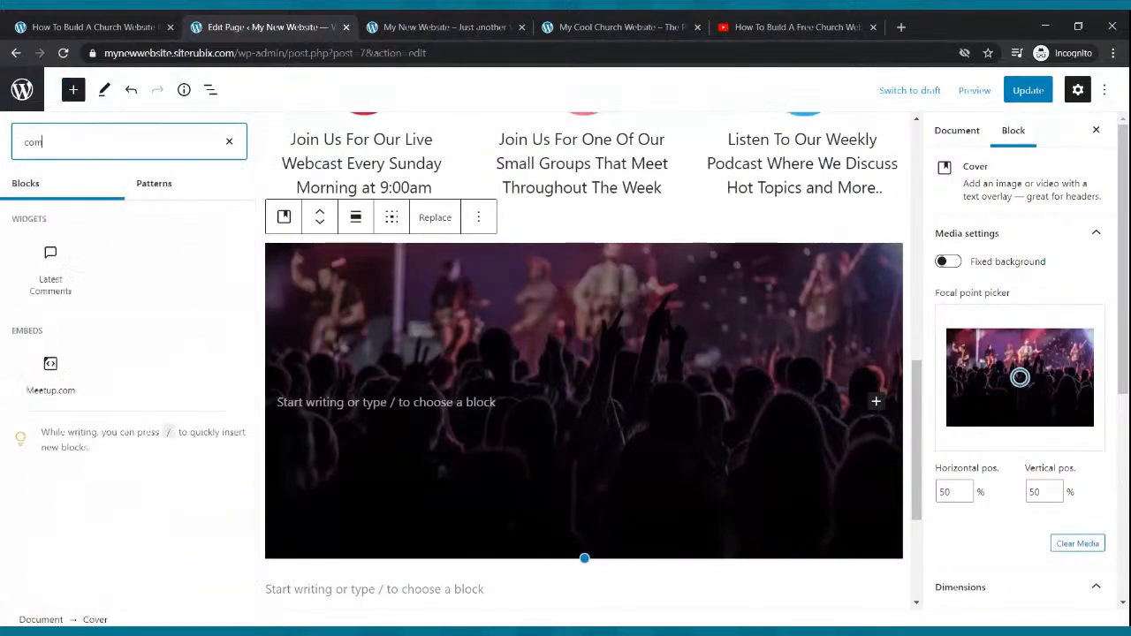
pyautogui.press('BackSpace')
pyautogui.write('lmns')
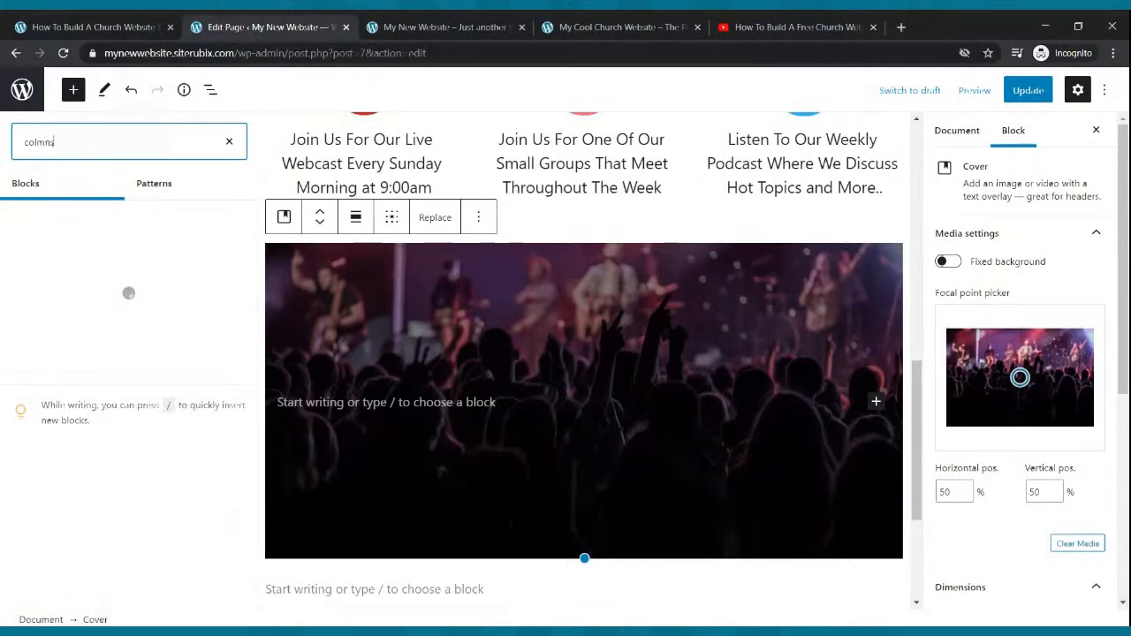
pyautogui.press('BackSpace')
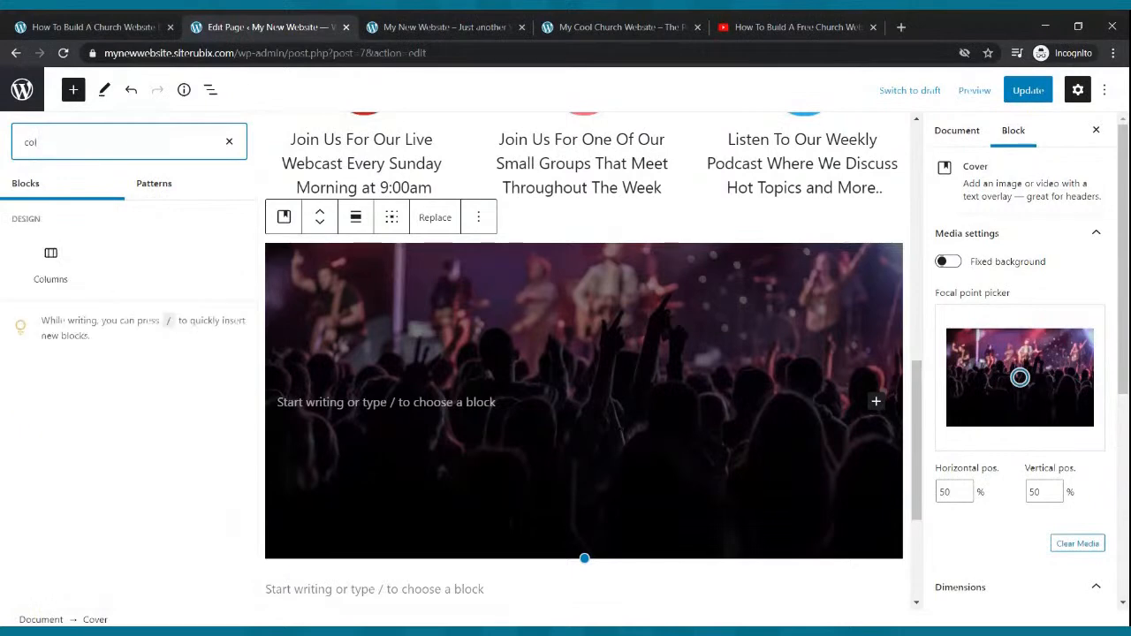
pyautogui.click(50, 261)
# Step: Remove the Columns block inserted below the cover
pyautogui.scroll(4, 389, 402)
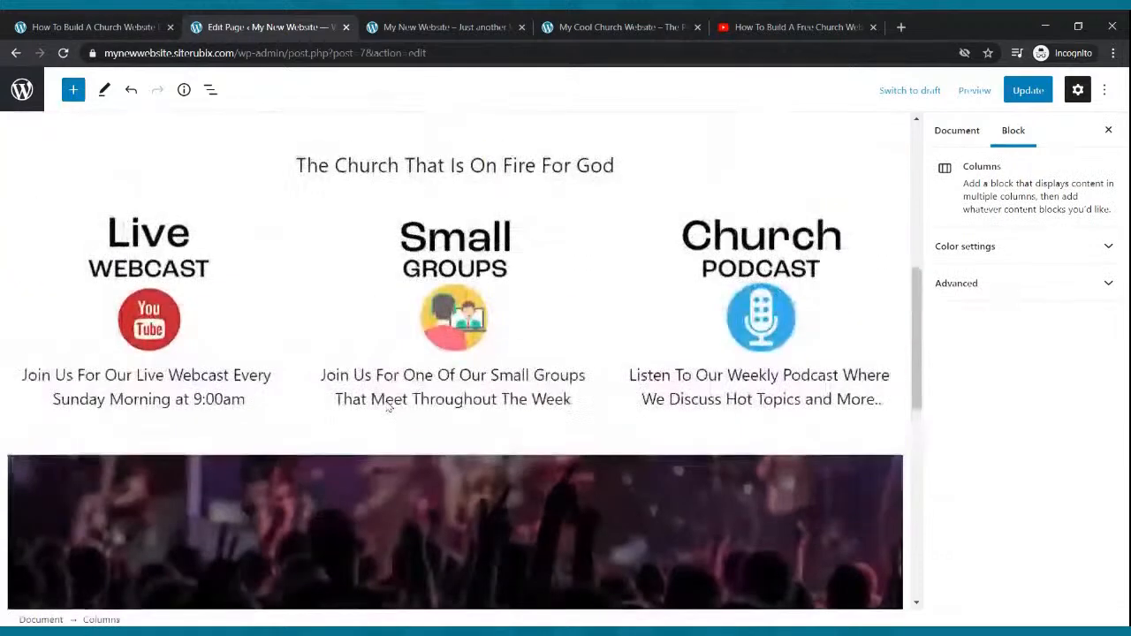
pyautogui.scroll(-3, 455, 394)
pyautogui.click(134, 519)
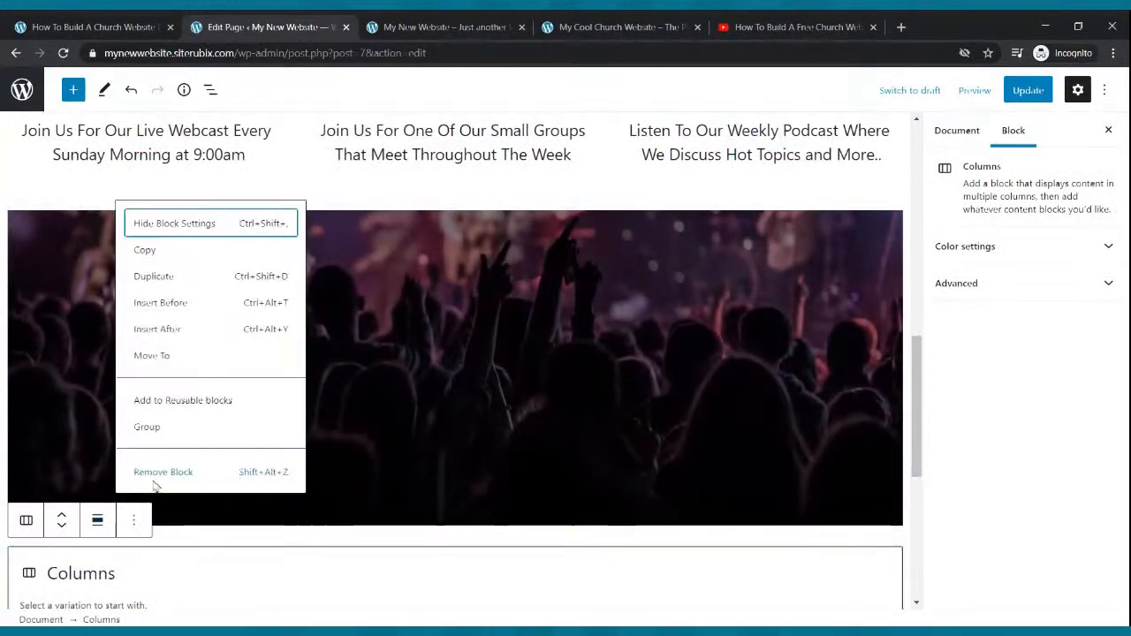
pyautogui.click(157, 486)
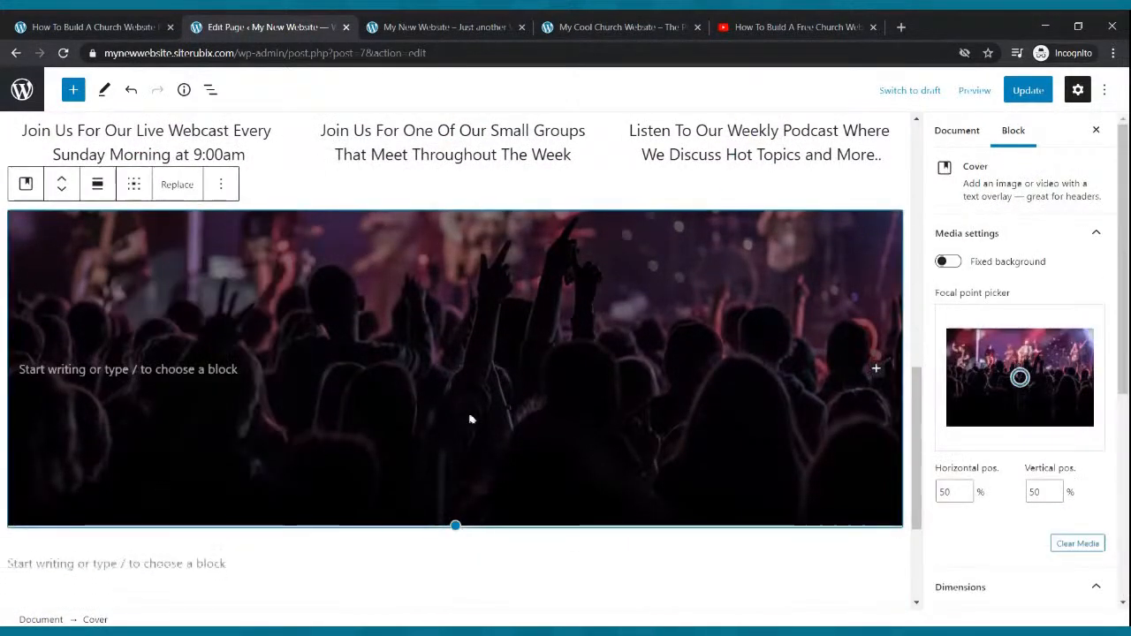
# Step: Insert a 33 / 33 / 33 Columns block inside the cover and add a YouTube block to its middle column
pyautogui.click(476, 365)
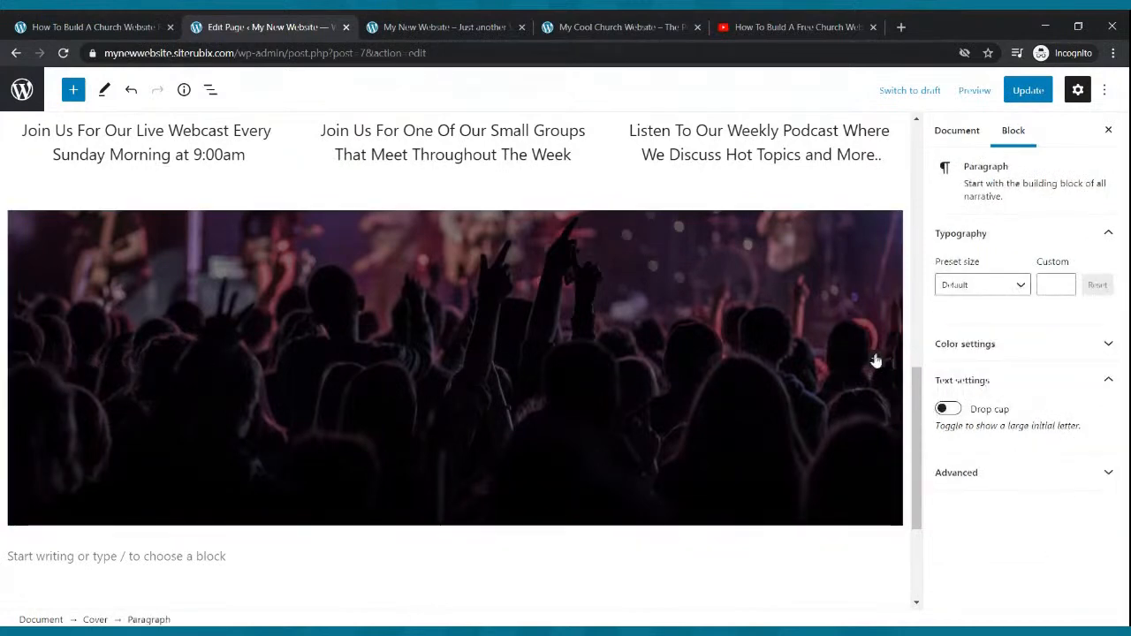
pyautogui.click(875, 361)
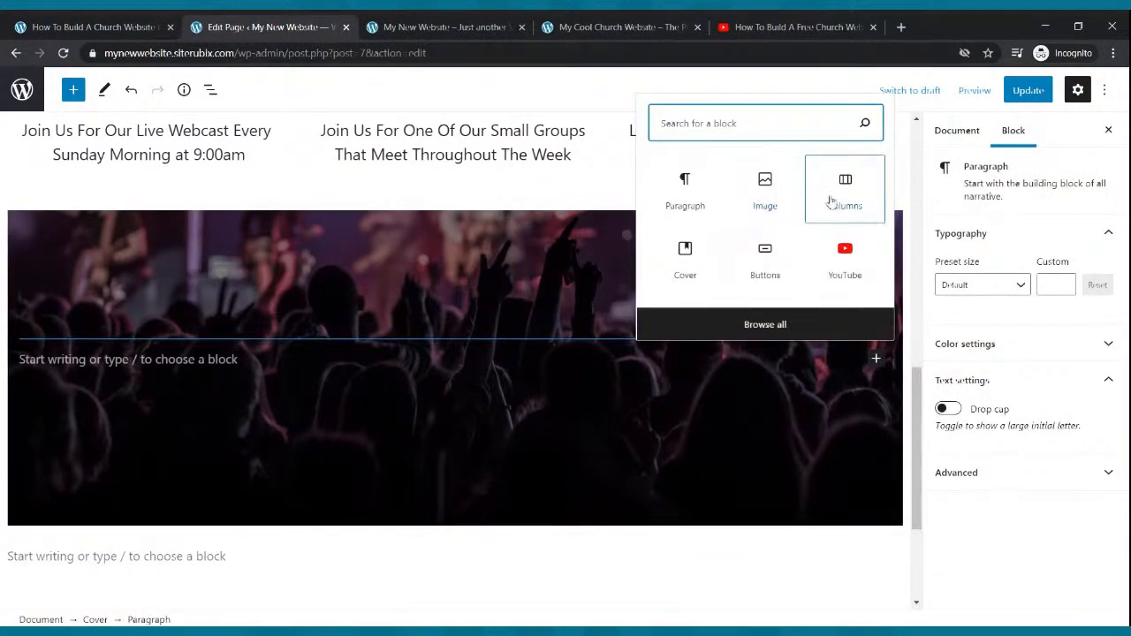
pyautogui.click(833, 199)
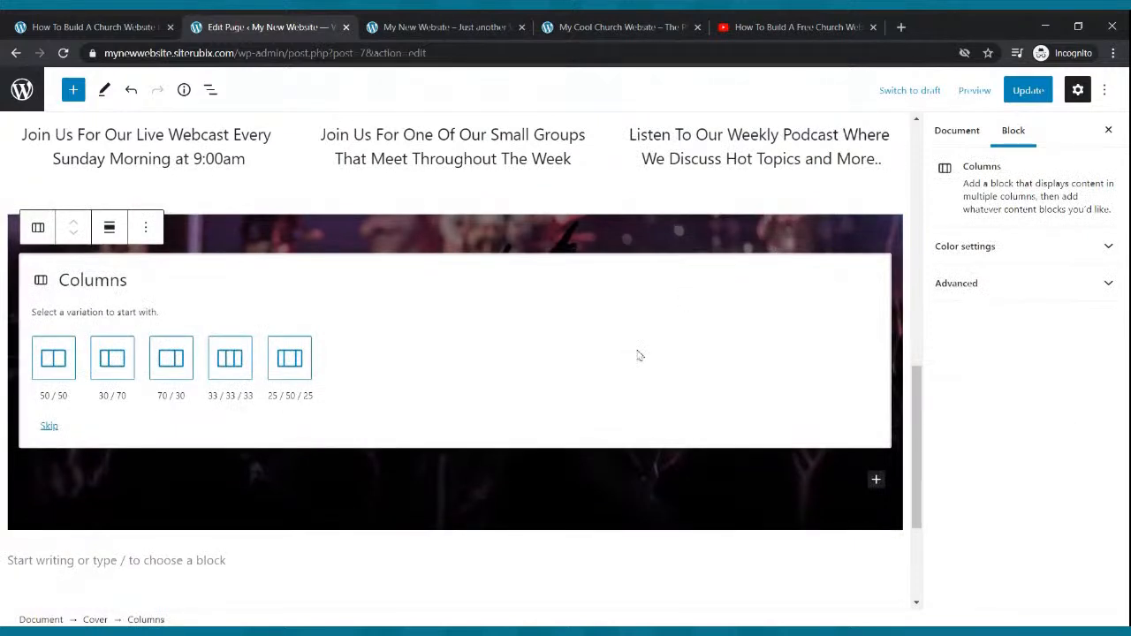
pyautogui.click(230, 359)
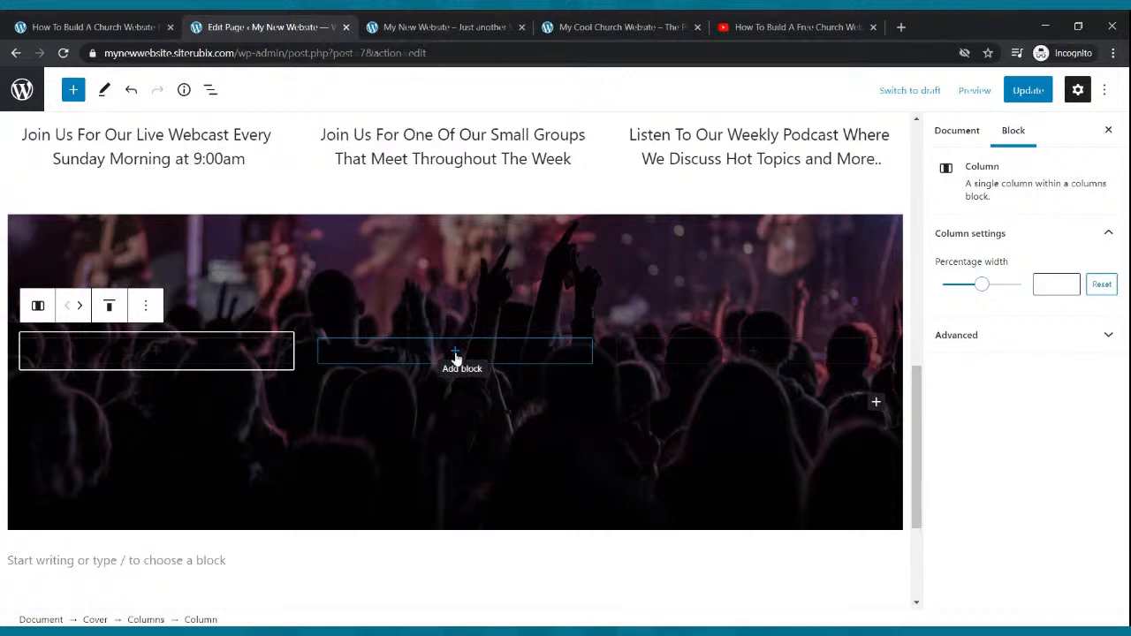
pyautogui.click(455, 354)
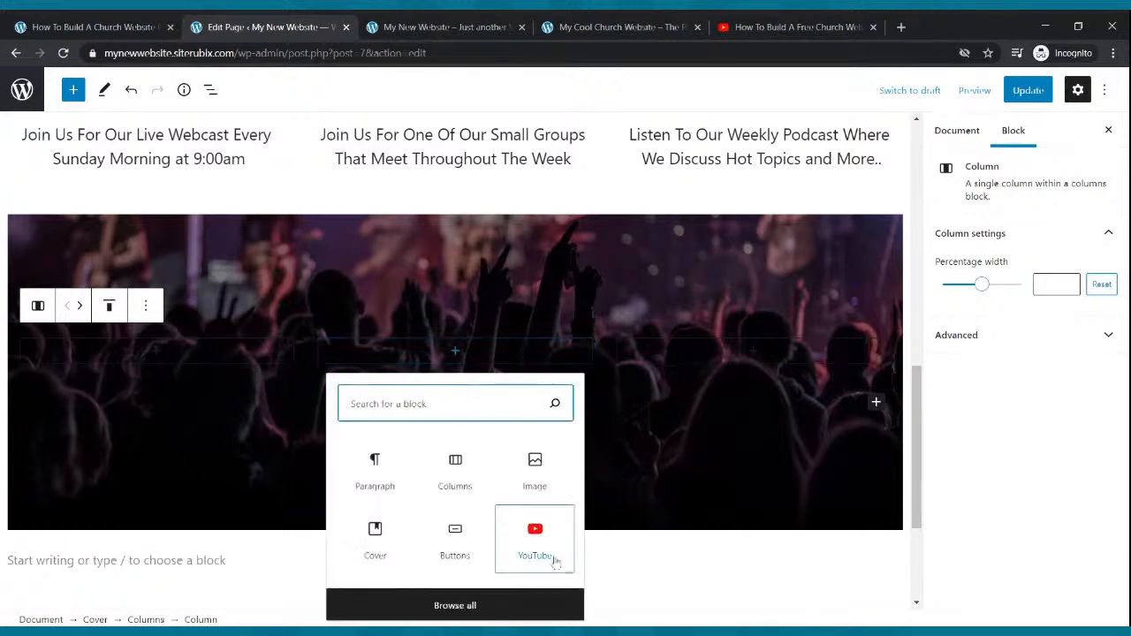
pyautogui.click(534, 539)
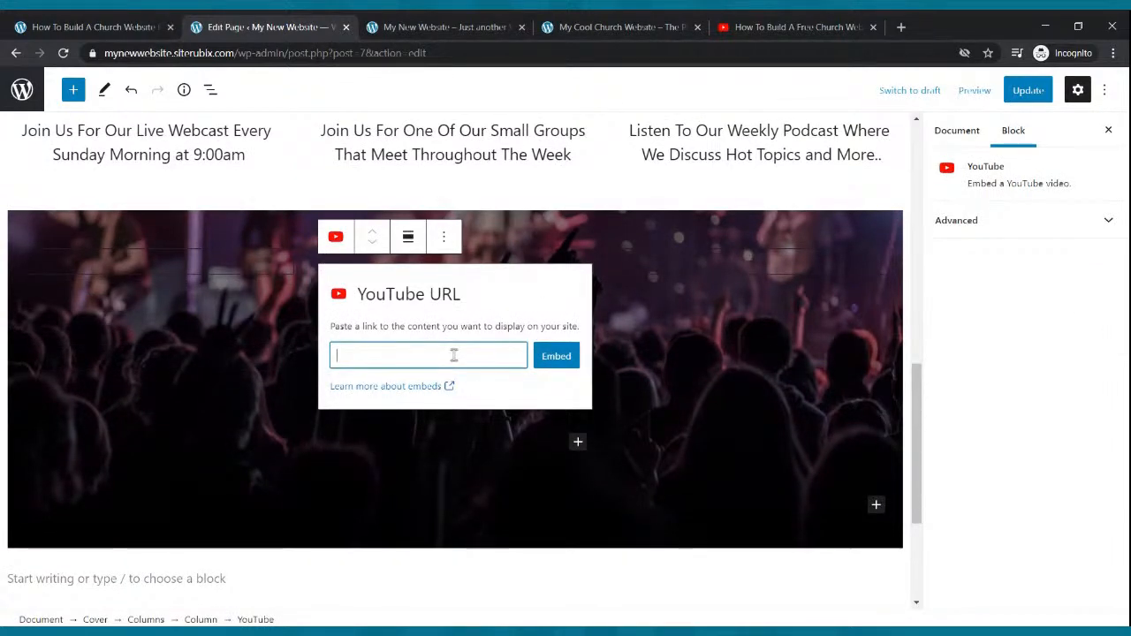
# Step: Try to embed the clipboard contents as the YouTube URL and clear the entered text
pyautogui.click(795, 27)
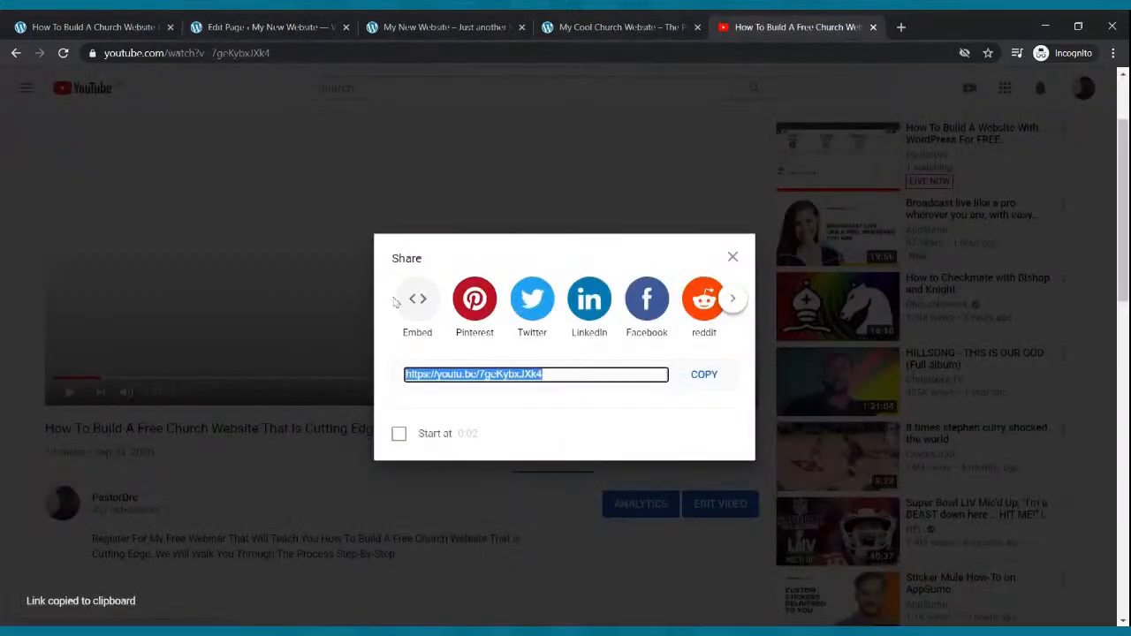
pyautogui.press('Escape')
pyautogui.click(265, 27)
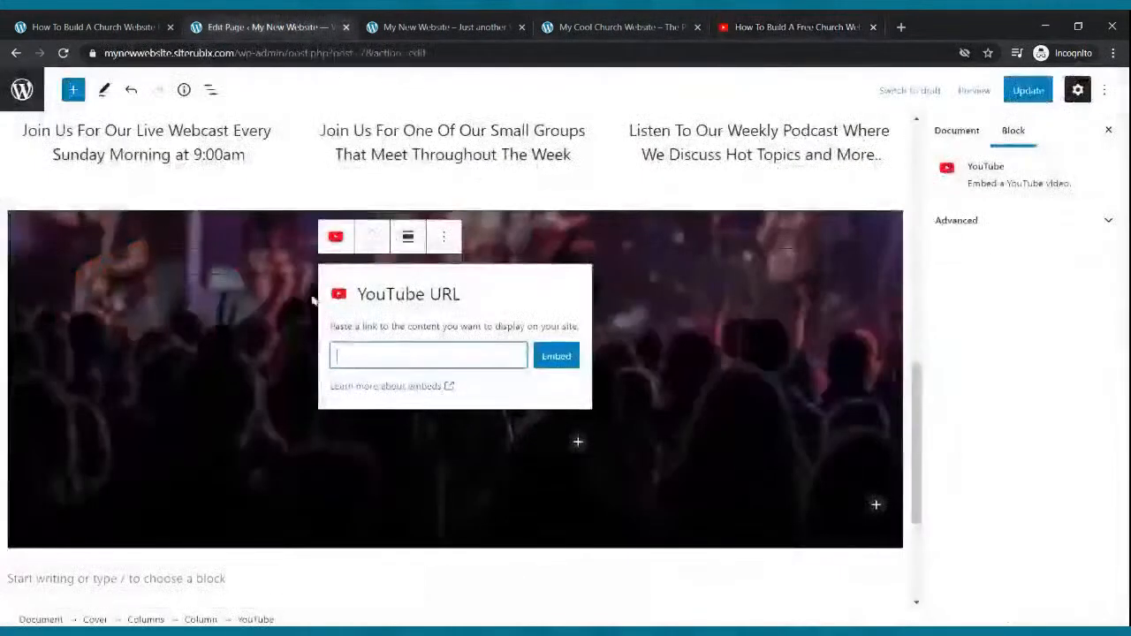
pyautogui.hotkey('ctrl', 'v')
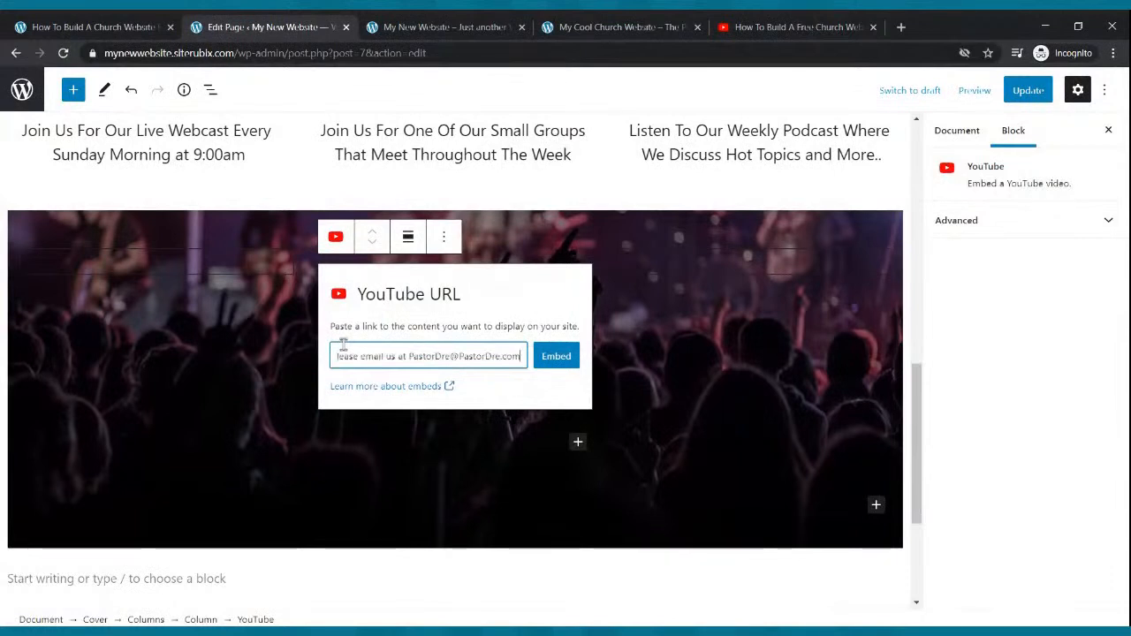
pyautogui.click(543, 353)
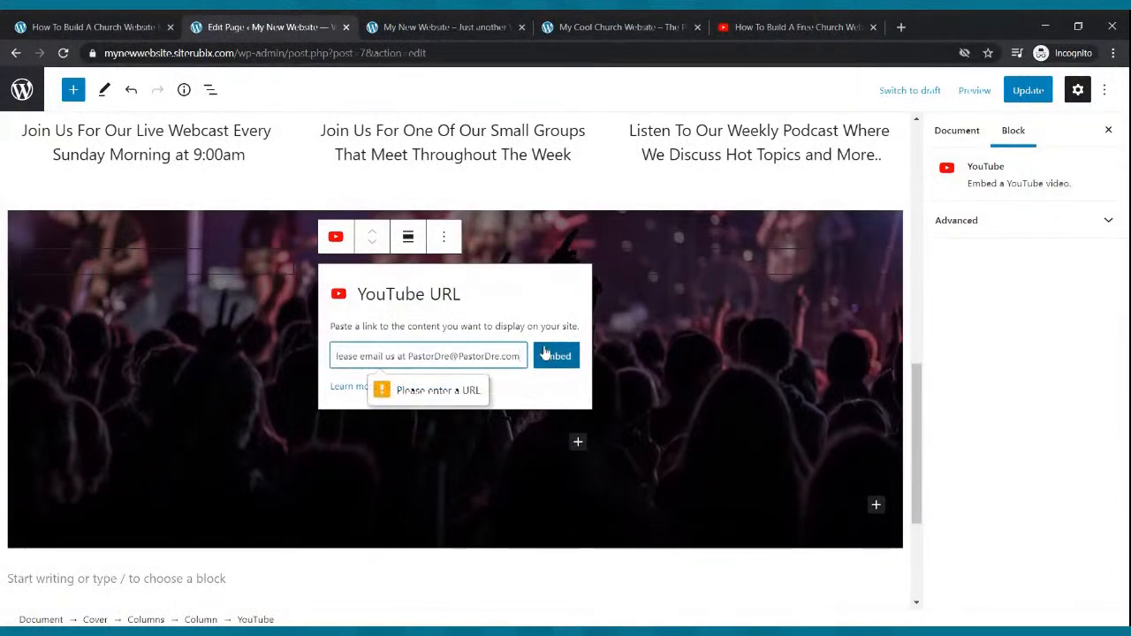
pyautogui.moveTo(495, 351); pyautogui.dragTo(222, 361)
pyautogui.press('BackSpace')
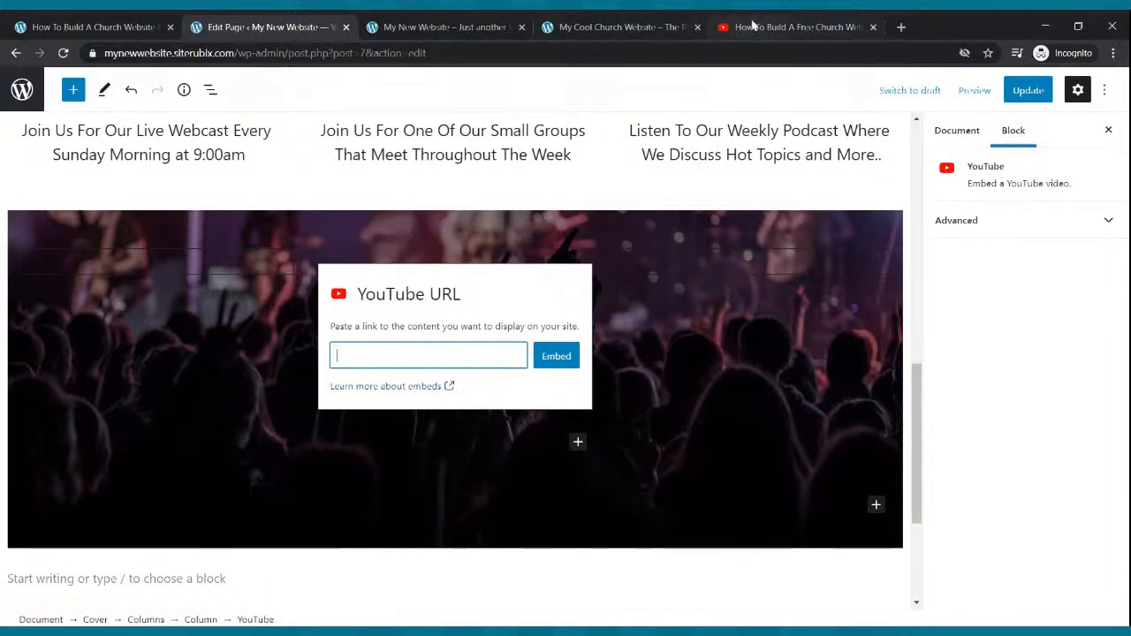
# Step: Copy the Live Webinar video's share link from YouTube and embed it in the middle column's YouTube block
pyautogui.click(749, 27)
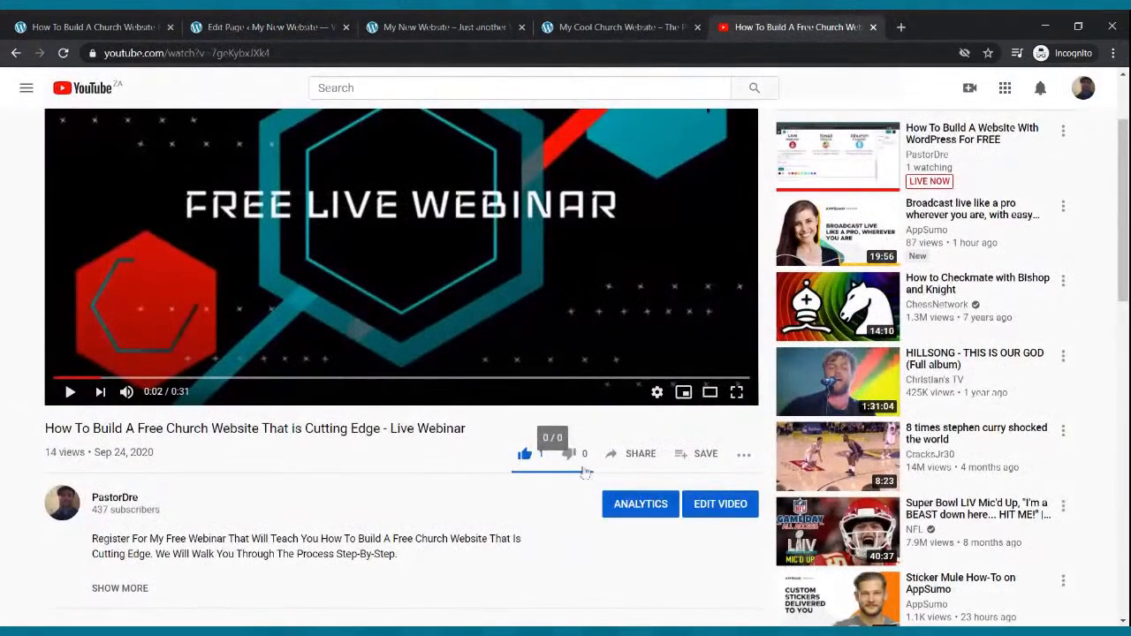
pyautogui.click(635, 454)
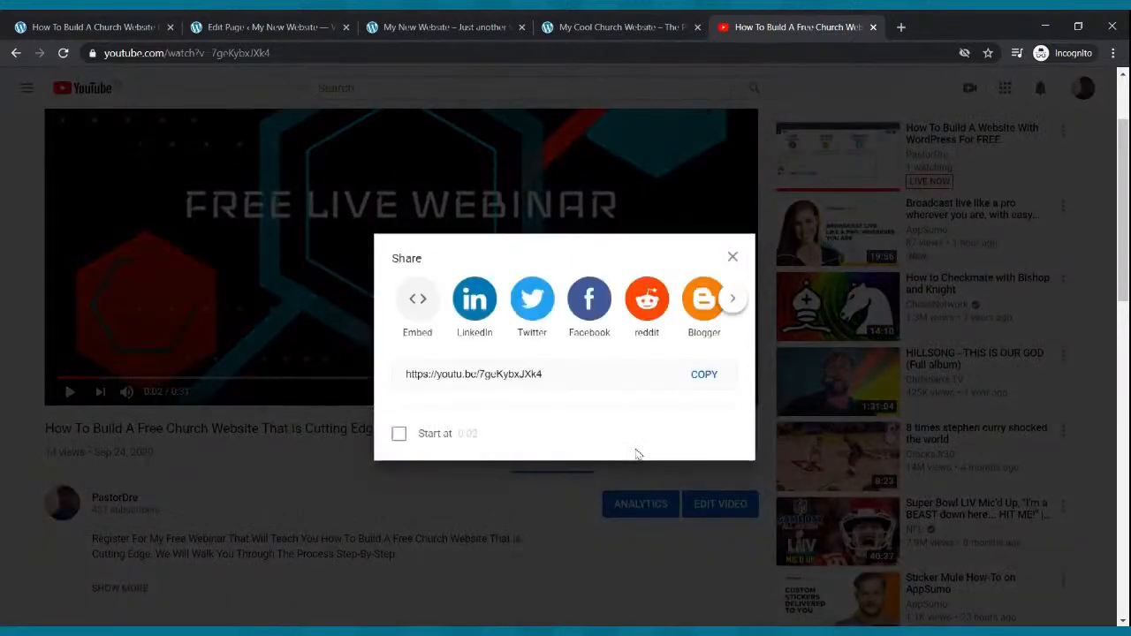
pyautogui.click(694, 375)
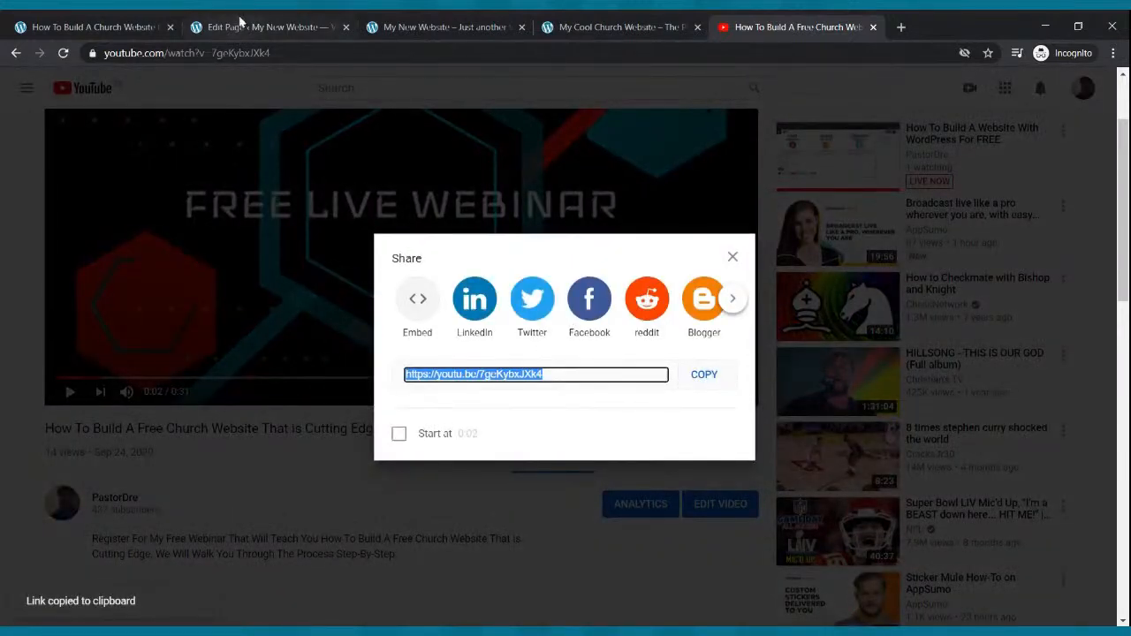
pyautogui.click(238, 27)
pyautogui.hotkey('ctrl', 'v')
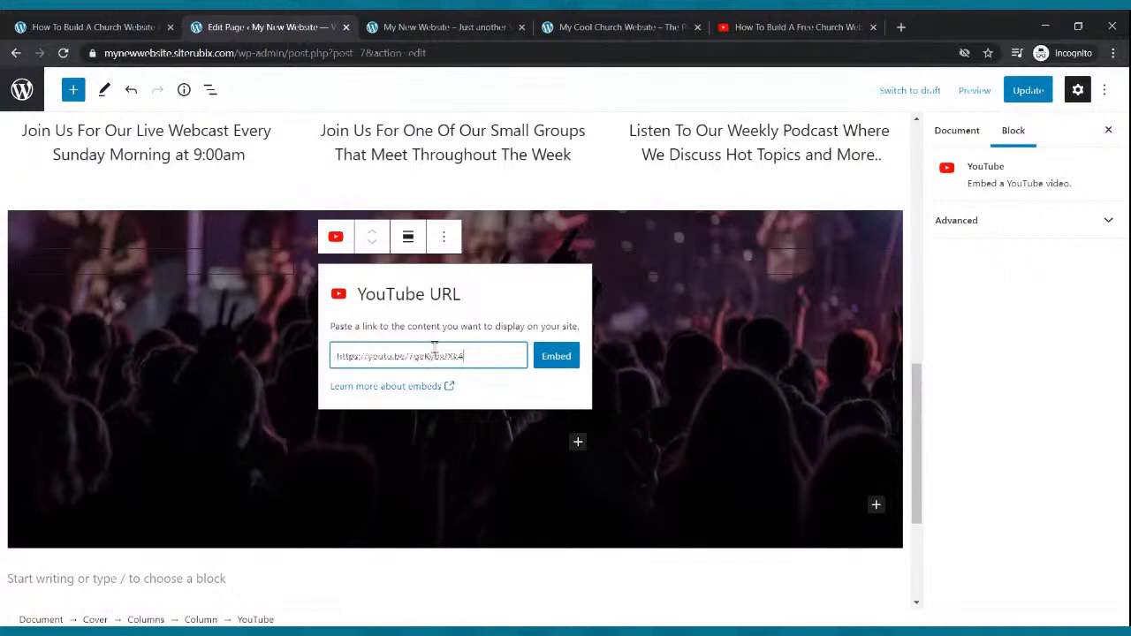
pyautogui.click(541, 359)
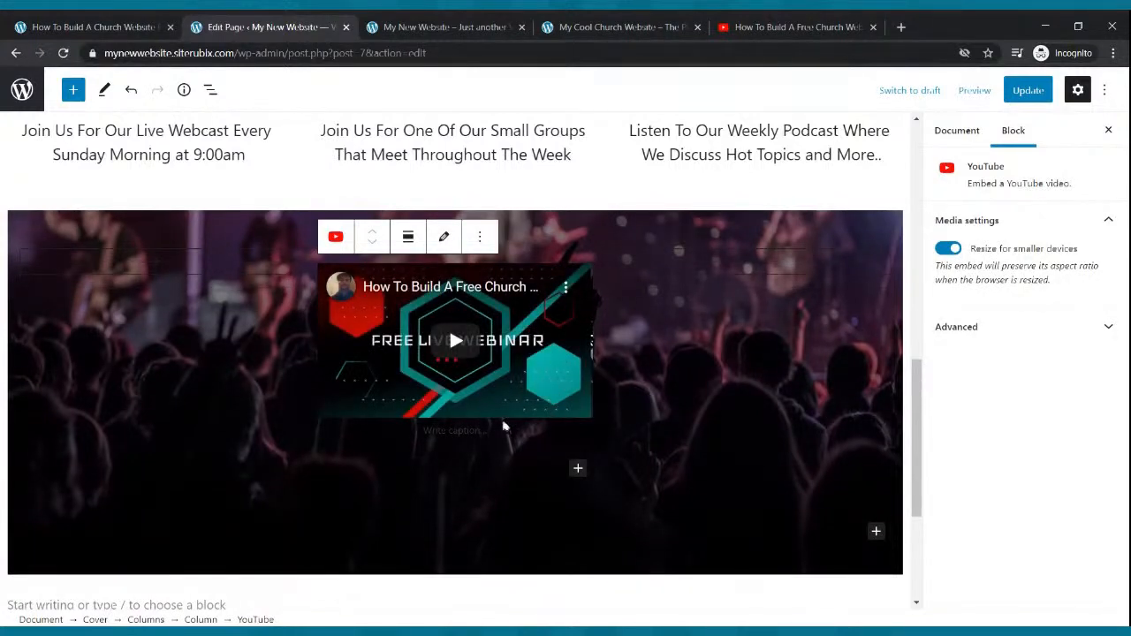
# Step: Narrow the cover's first column to a percentage width of 14.4
pyautogui.click(276, 364)
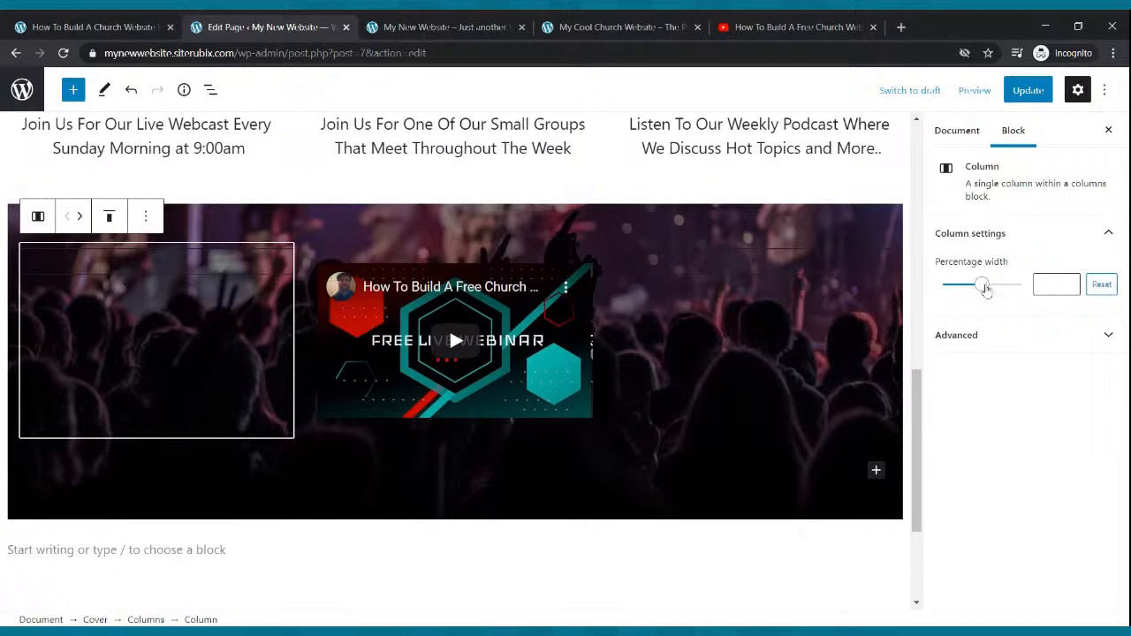
pyautogui.moveTo(982, 287); pyautogui.dragTo(945, 295)
pyautogui.click(787, 269)
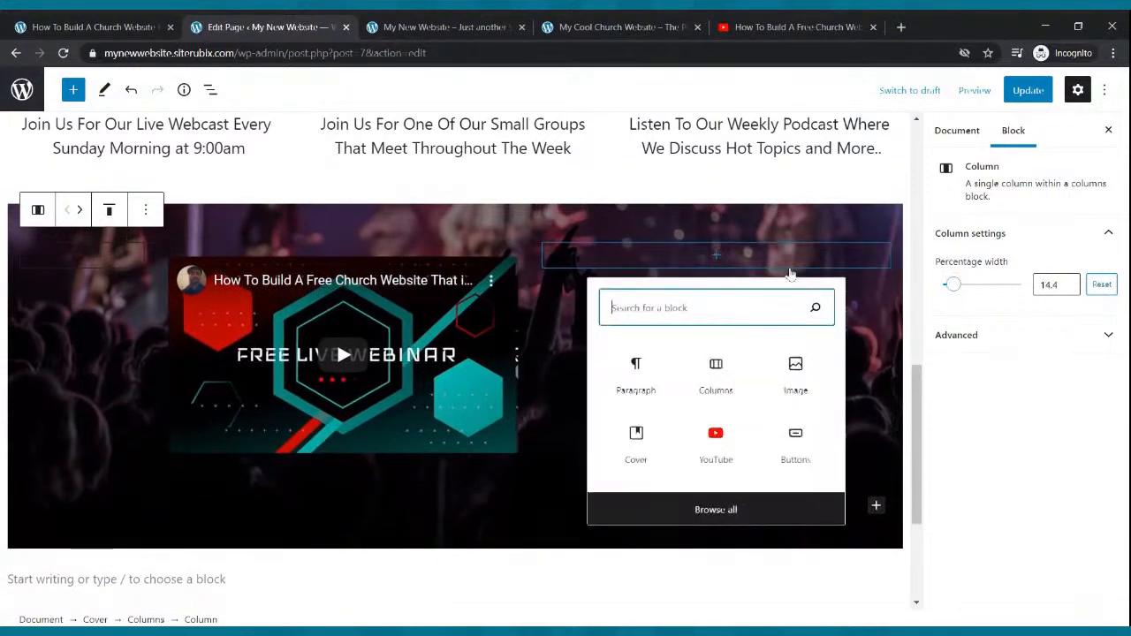
# Step: Set the percentage width of the cover's third column to 24.1
pyautogui.click(859, 292)
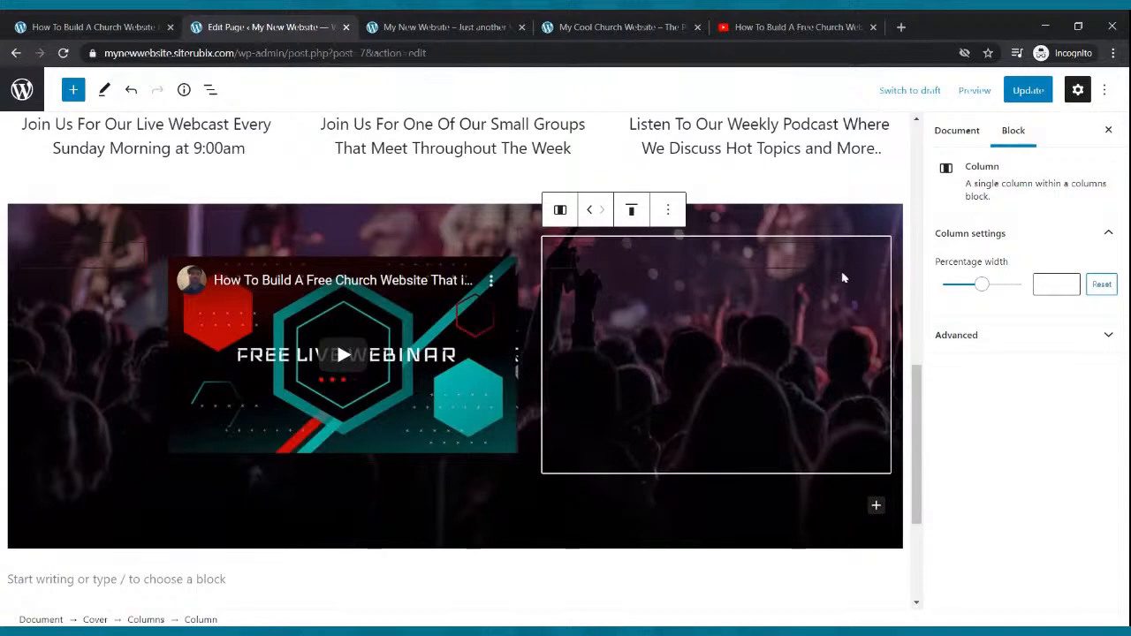
pyautogui.moveTo(979, 288); pyautogui.dragTo(961, 303)
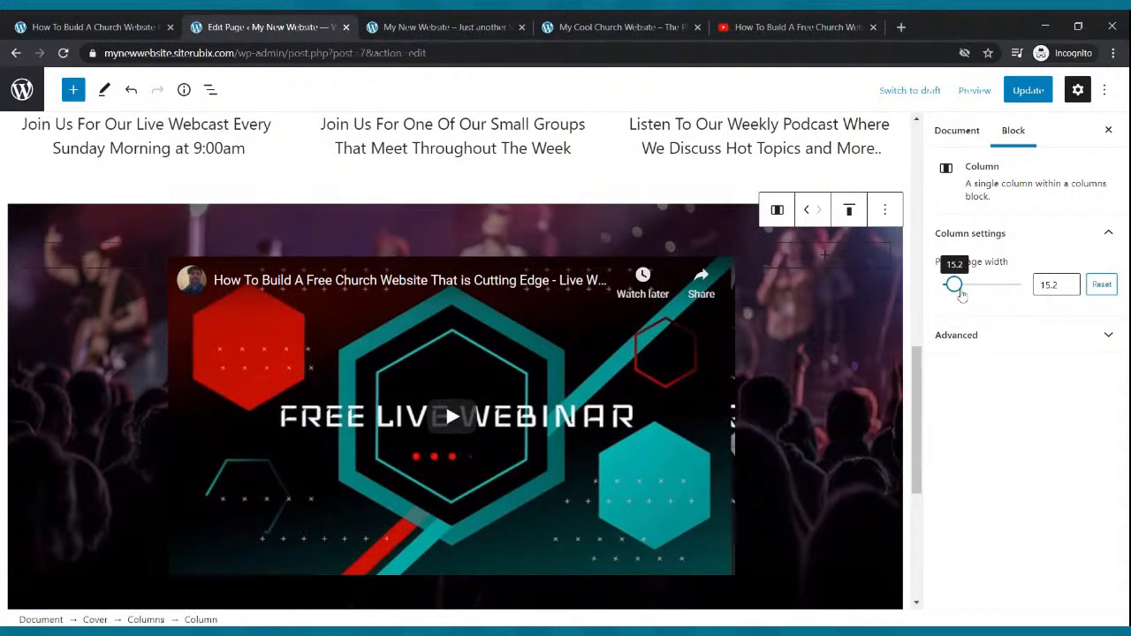
pyautogui.moveTo(962, 296); pyautogui.dragTo(967, 295)
pyautogui.click(1054, 282)
pyautogui.write('.1')
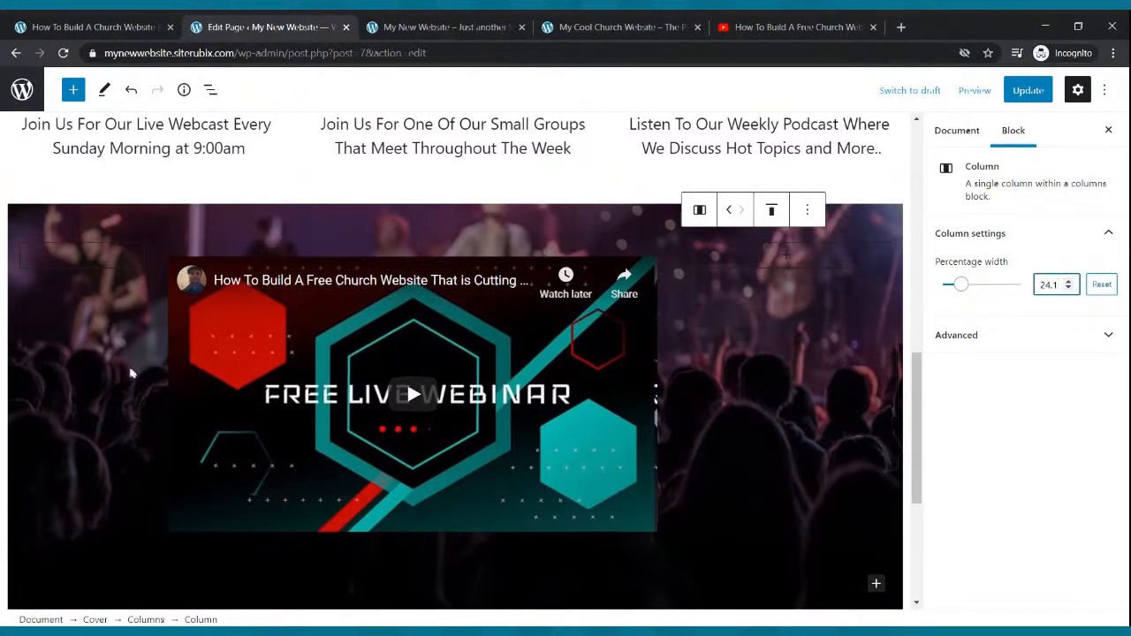
# Step: Set the percentage width of the cover's first column to 25
pyautogui.click(124, 284)
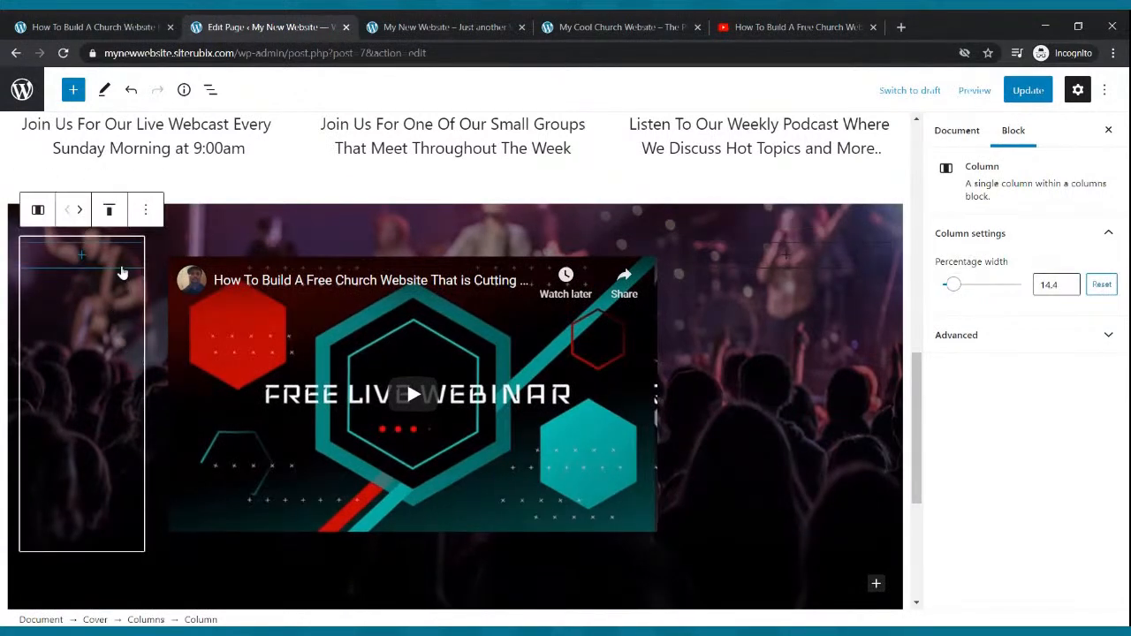
pyautogui.moveTo(948, 291); pyautogui.dragTo(961, 290)
pyautogui.click(1070, 282)
pyautogui.click(1069, 282)
pyautogui.click(1070, 282)
pyautogui.click(1069, 282)
pyautogui.click(1070, 282)
pyautogui.click(1070, 282)
pyautogui.click(1070, 282)
pyautogui.click(1070, 282)
pyautogui.click(1070, 282)
pyautogui.click(1070, 282)
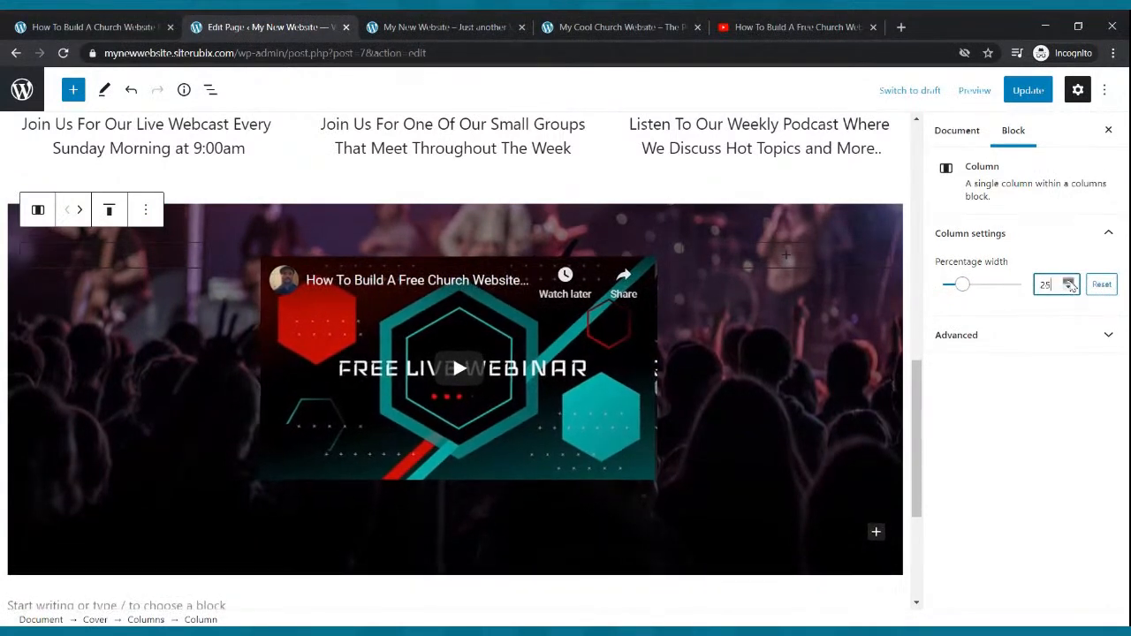
# Step: Update the Home page and compare its video section with the reloaded My Cool Church Website page
pyautogui.click(1030, 92)
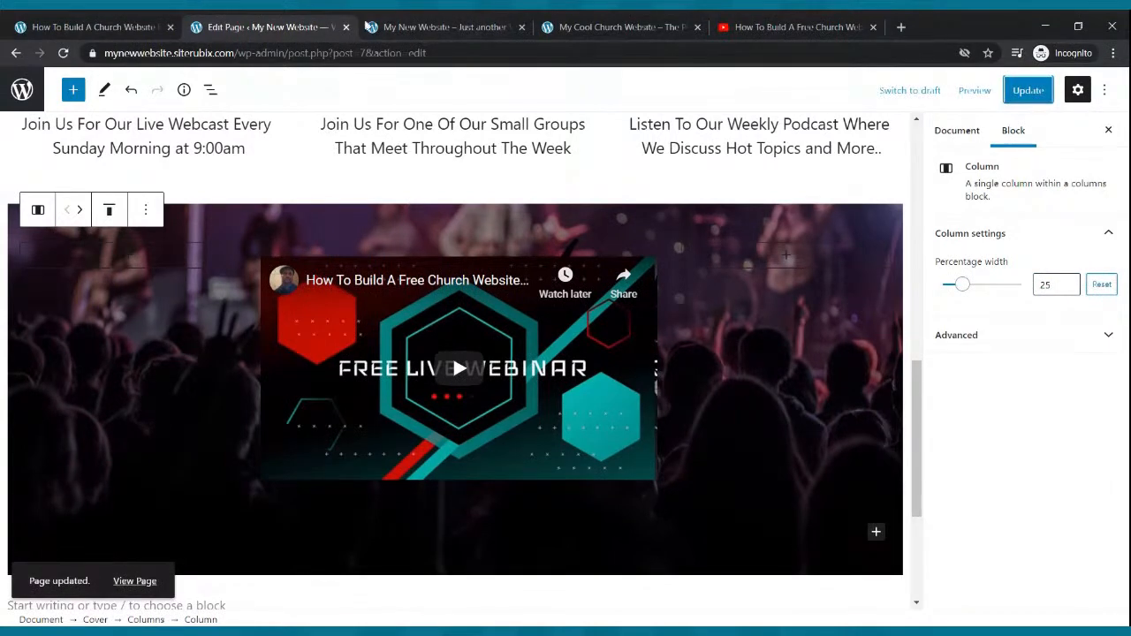
pyautogui.click(637, 24)
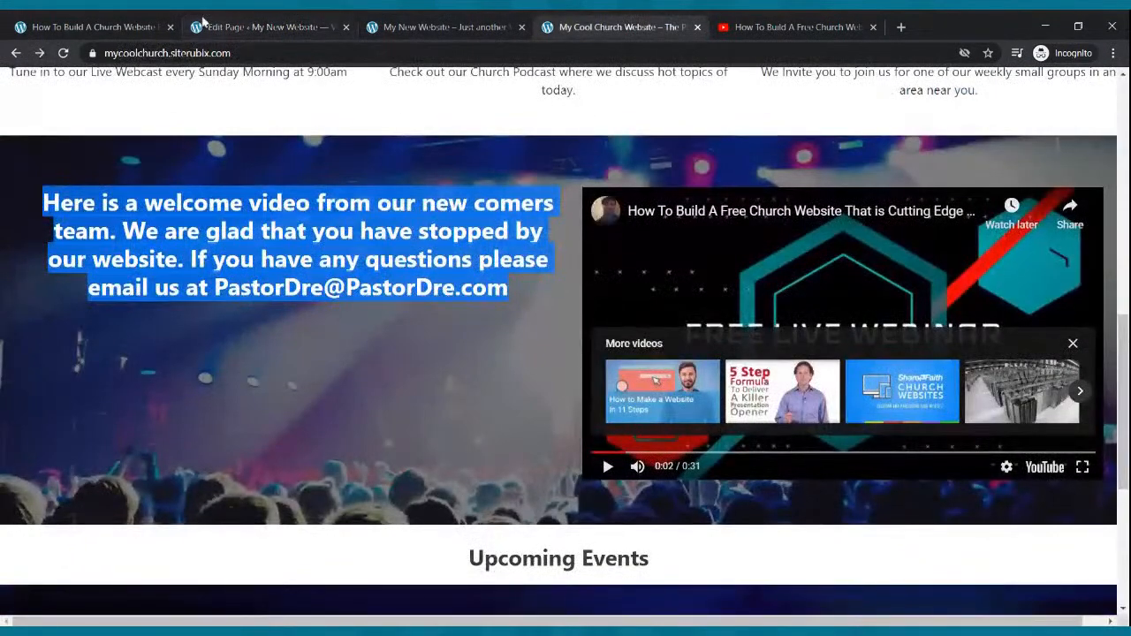
pyautogui.click(63, 53)
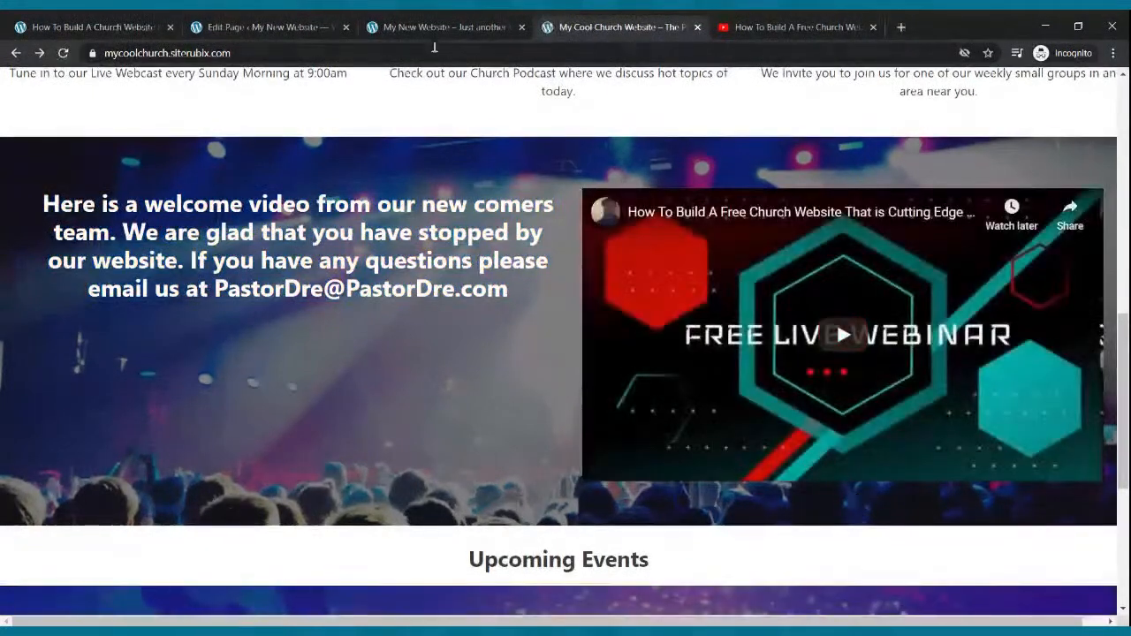
pyautogui.click(286, 24)
pyautogui.click(1016, 95)
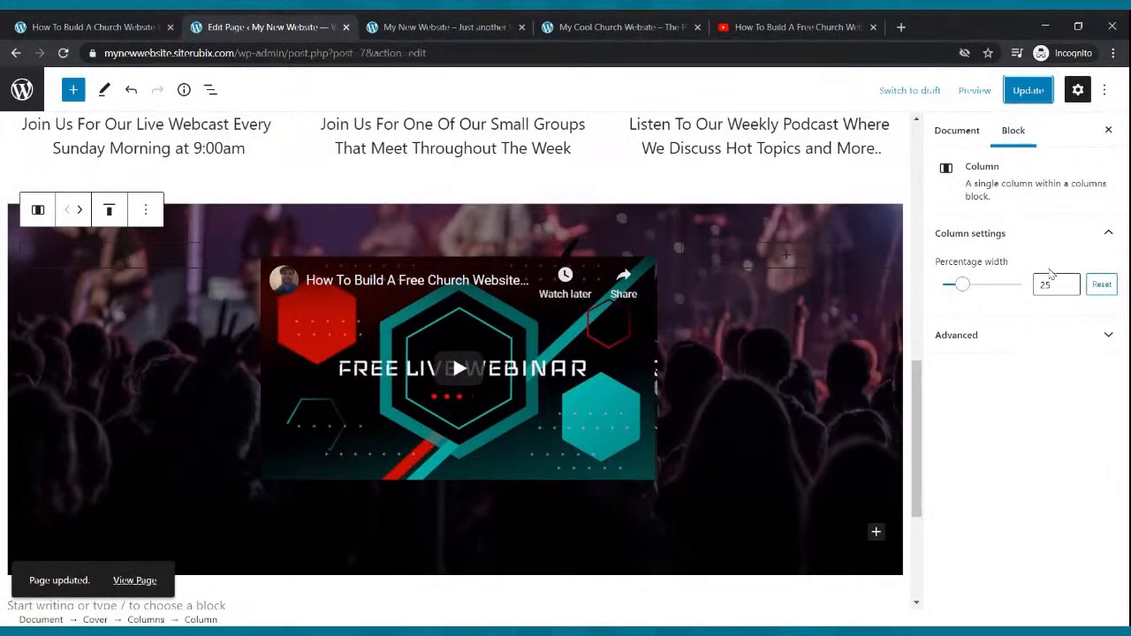
# Step: Reload the live My New Website page, check its centred video section, and return to the page editor
pyautogui.click(411, 27)
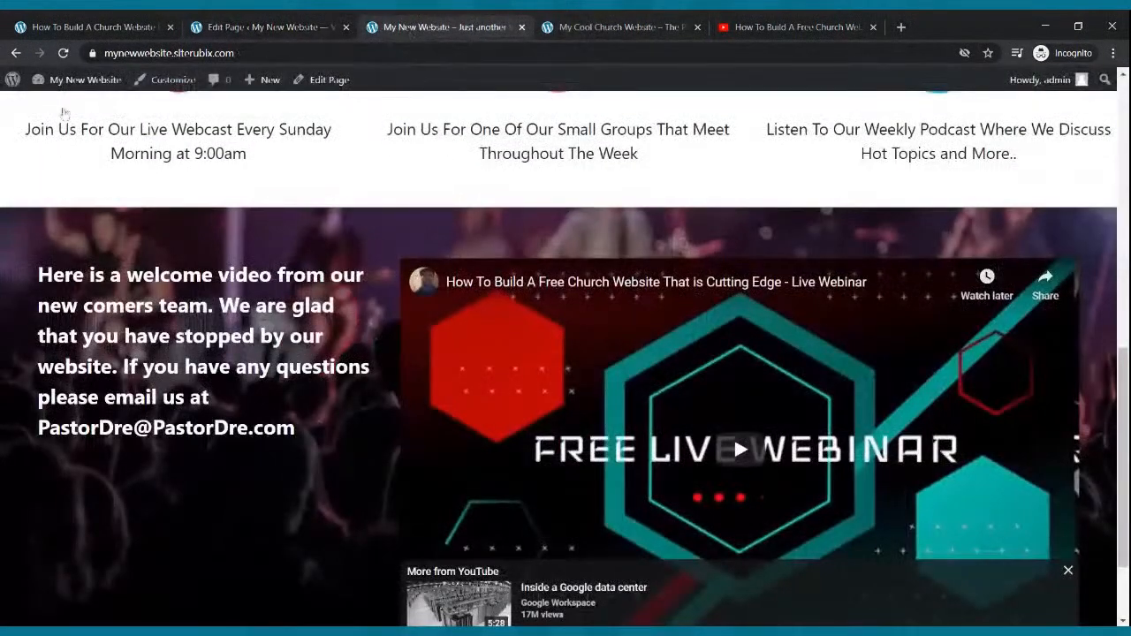
pyautogui.click(64, 53)
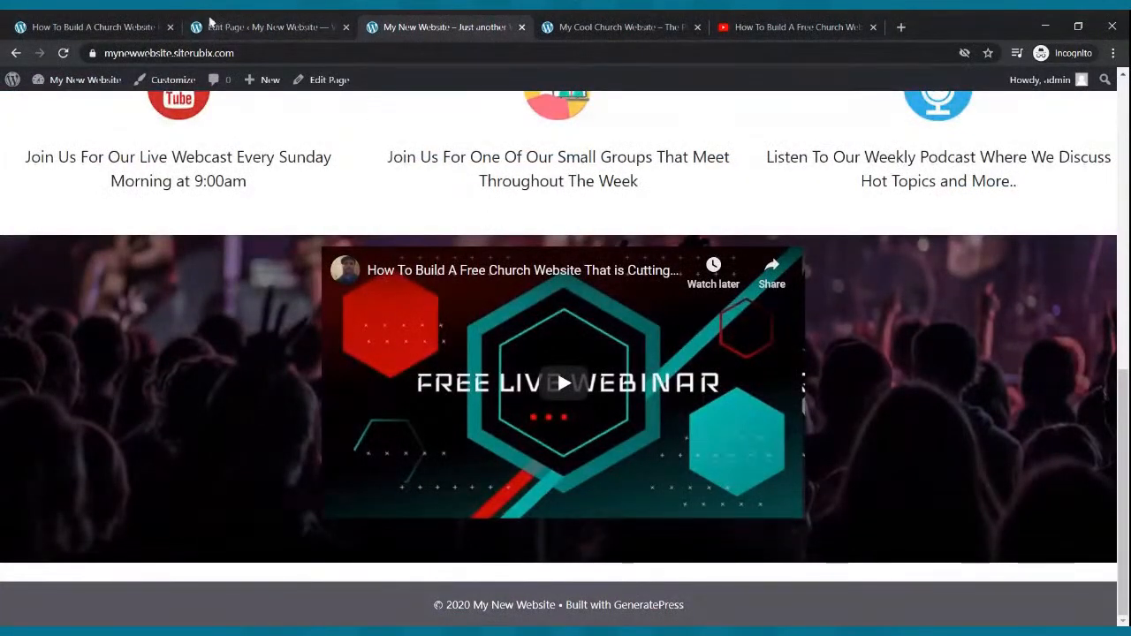
pyautogui.click(210, 21)
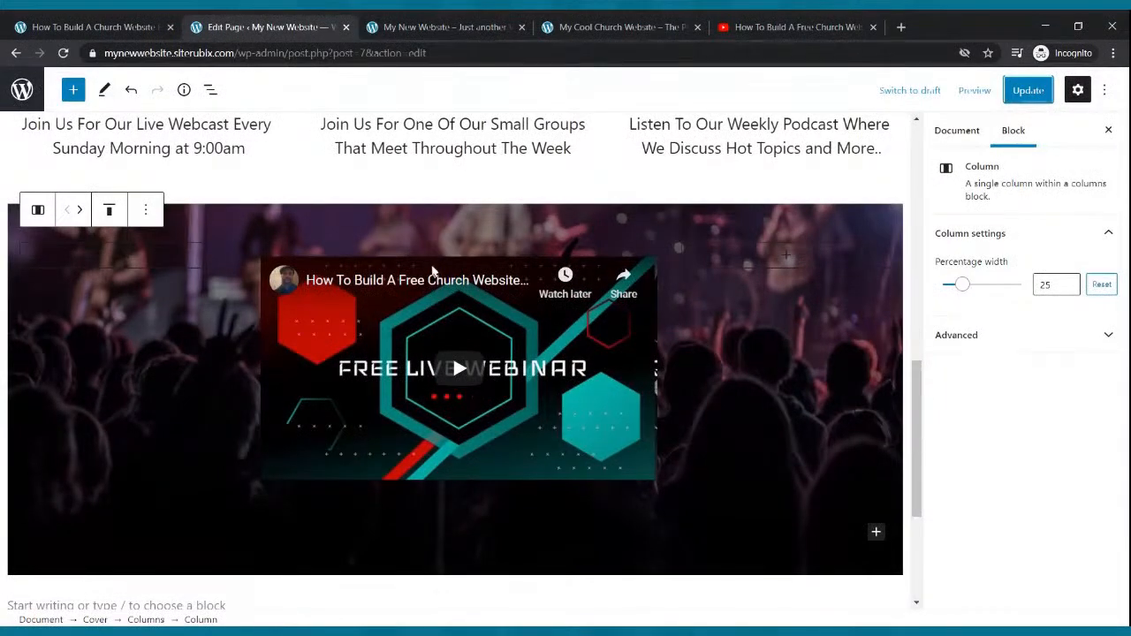
# Step: Add a paragraph beneath the YouTube video and fill it with the welcome-video text copied from the My Cool Church Website page
pyautogui.click(409, 280)
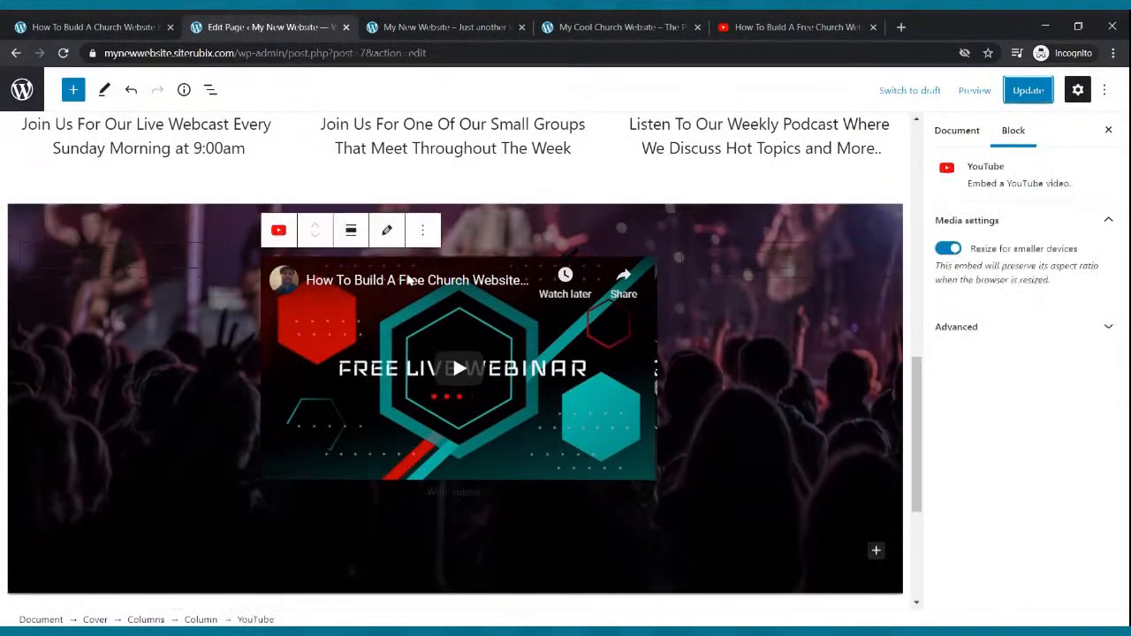
pyautogui.click(72, 89)
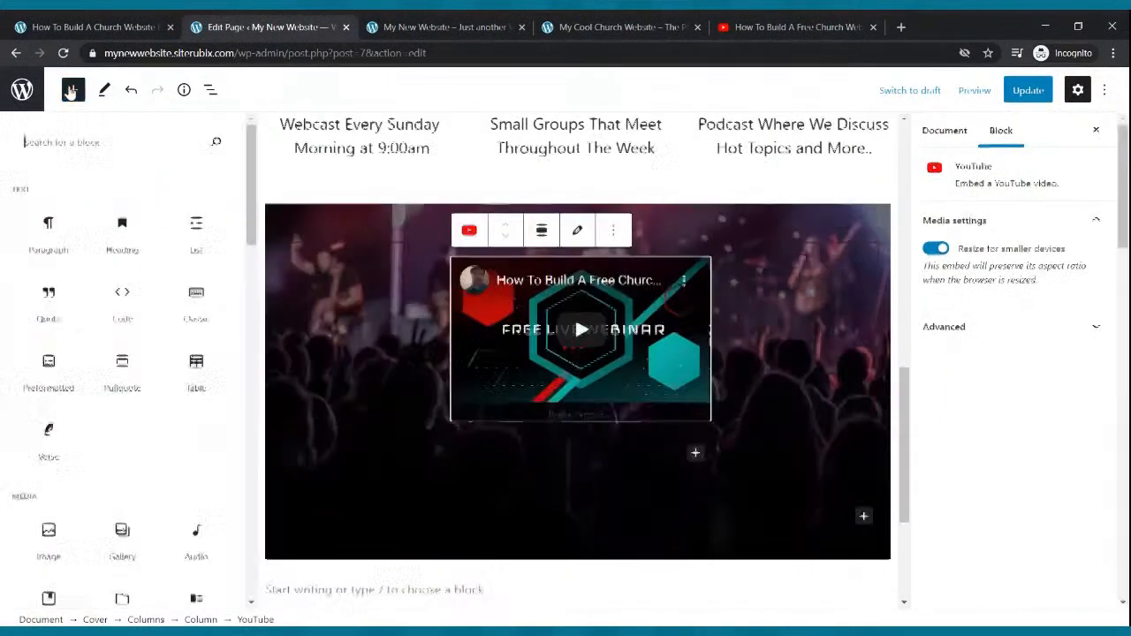
pyautogui.click(63, 231)
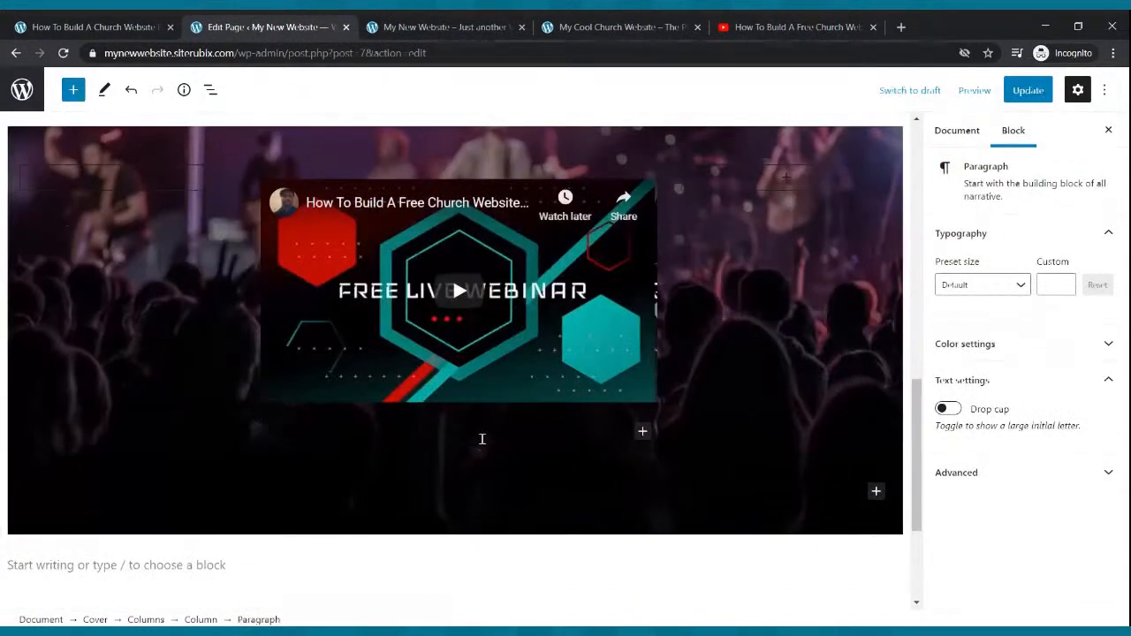
pyautogui.click(619, 27)
pyautogui.moveTo(540, 275); pyautogui.dragTo(62, 205)
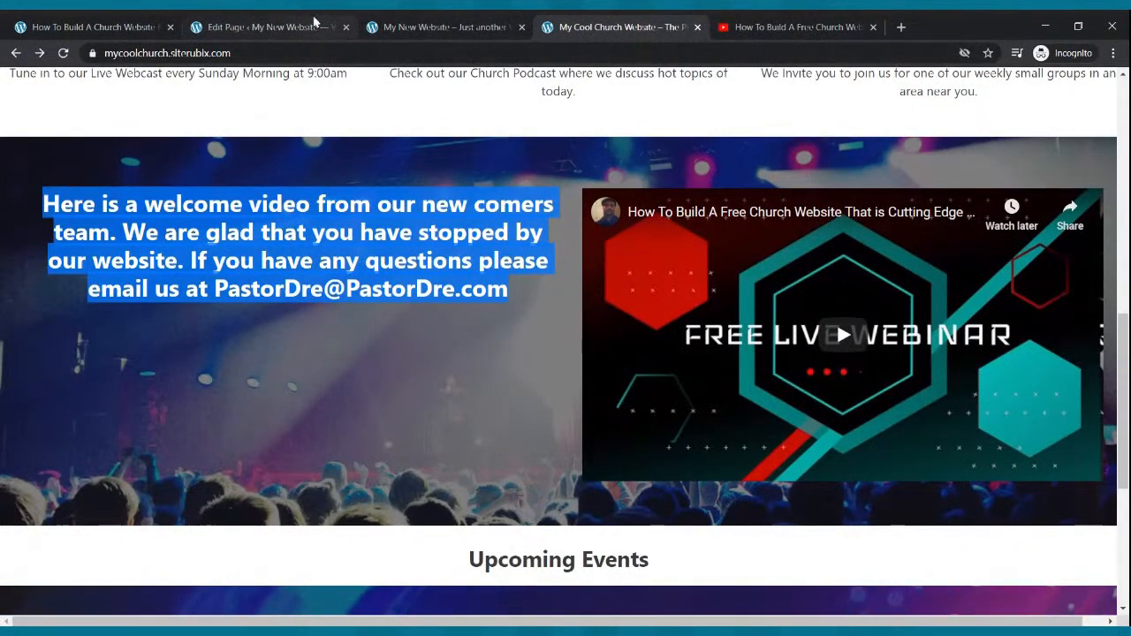
pyautogui.click(291, 26)
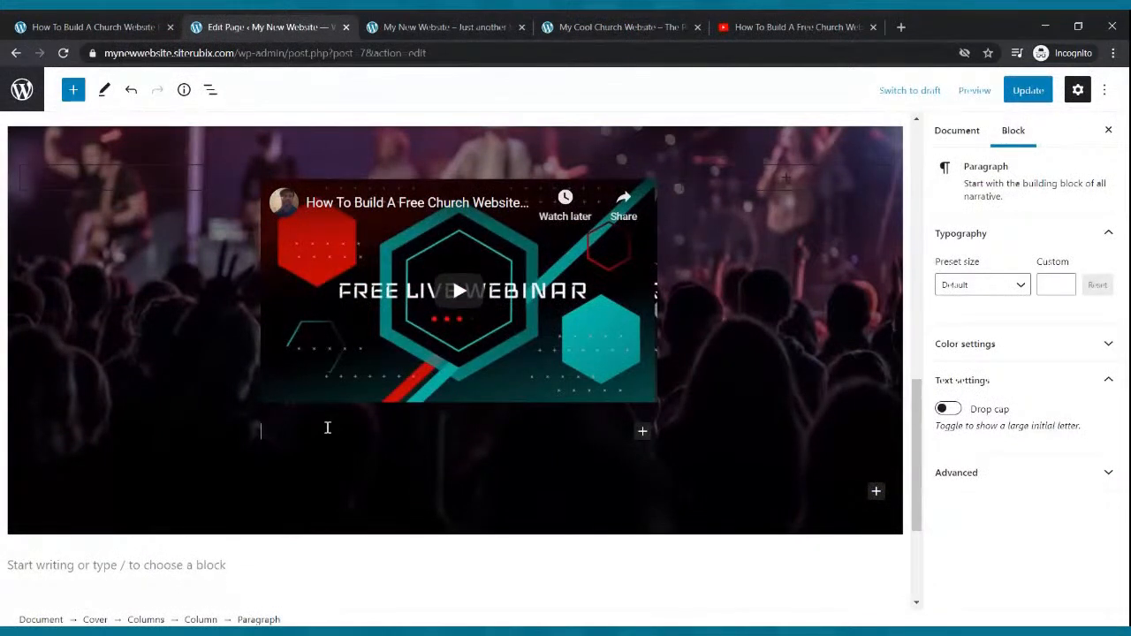
pyautogui.hotkey('ctrl', 'v')
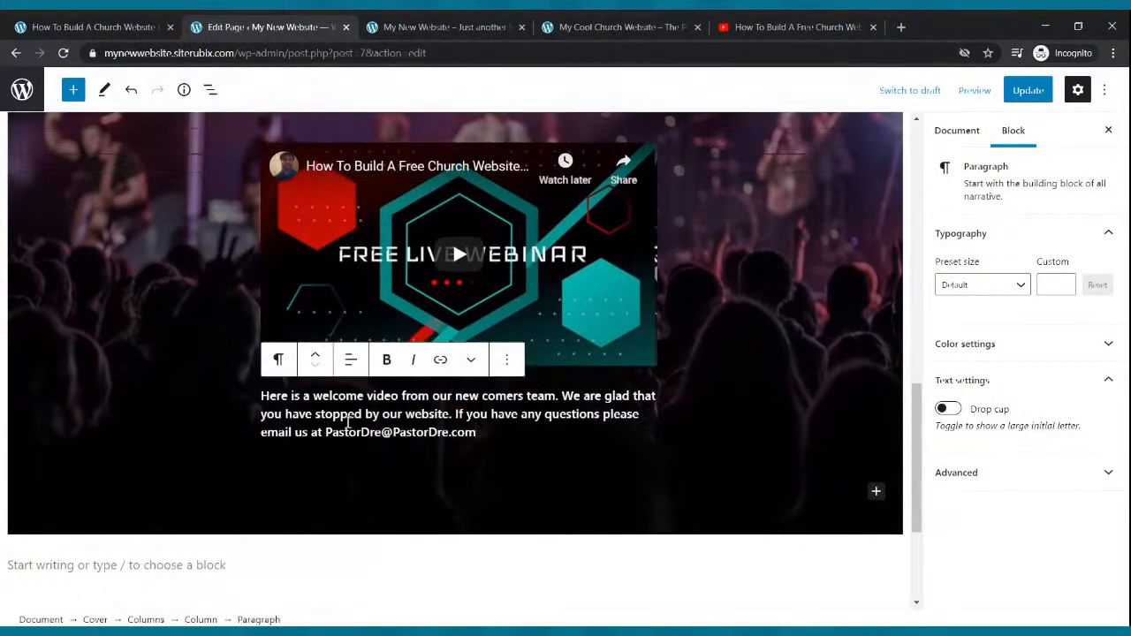
# Step: Set the preset text size of the welcome paragraph beneath the video to Medium
pyautogui.moveTo(492, 431); pyautogui.dragTo(269, 399)
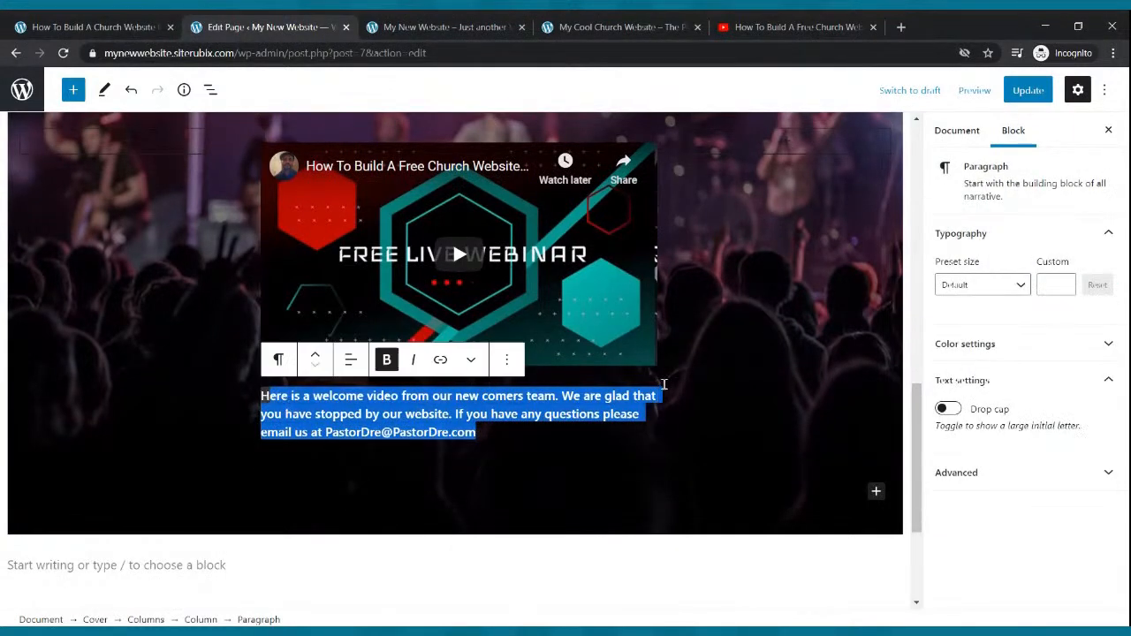
pyautogui.click(1024, 289)
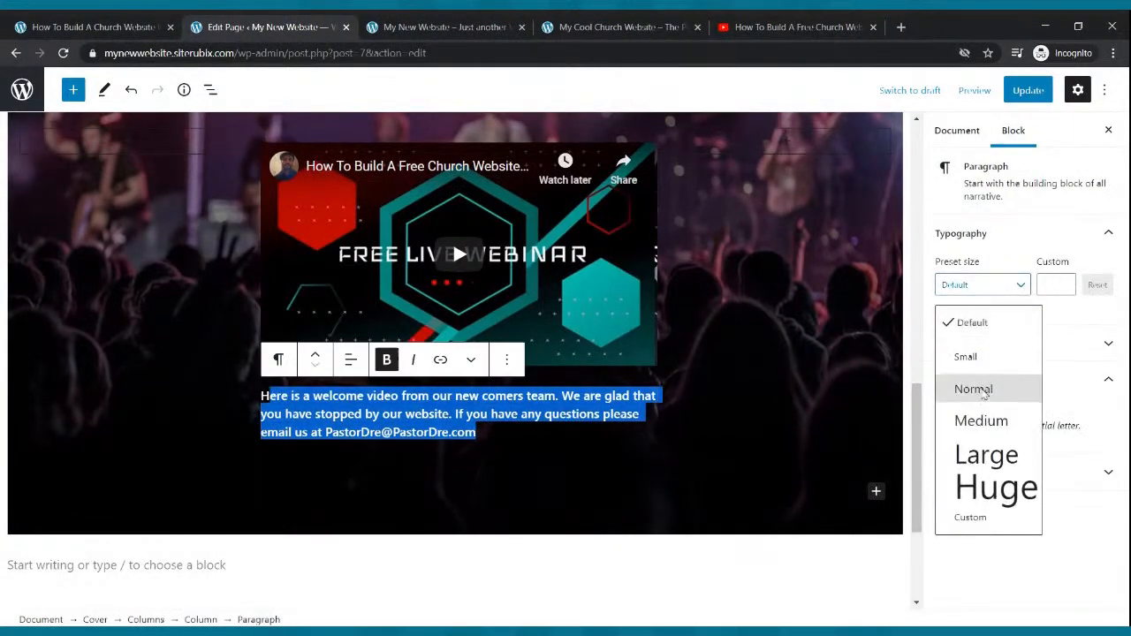
pyautogui.click(979, 422)
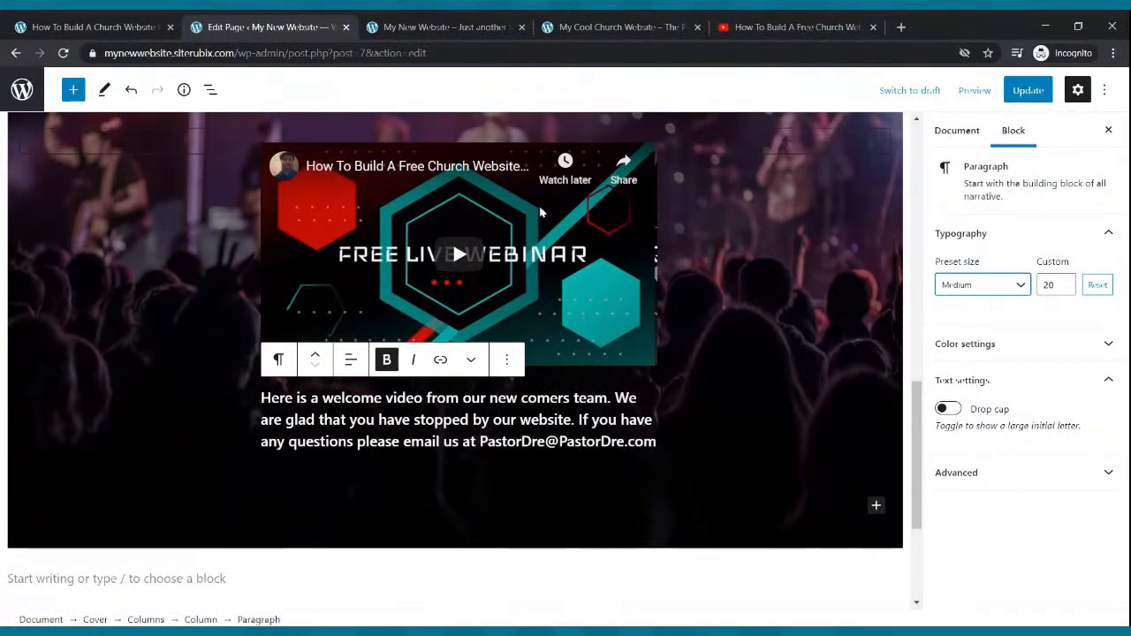
# Step: Update the Home page and check the welcome text beneath the video on the reloaded live page
pyautogui.click(1021, 93)
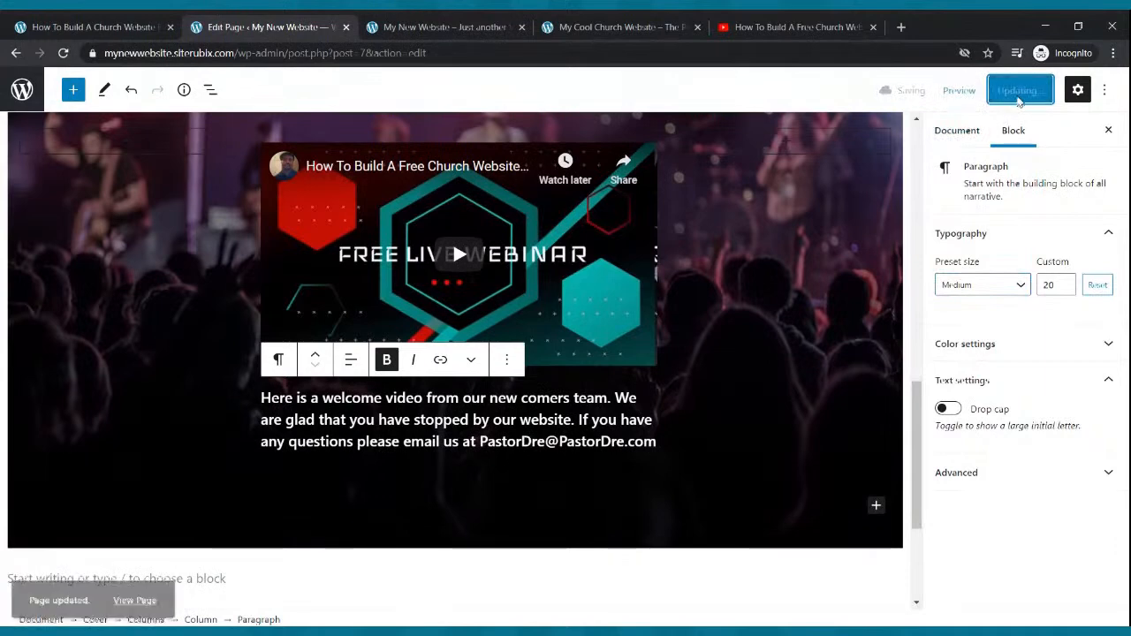
pyautogui.click(1037, 99)
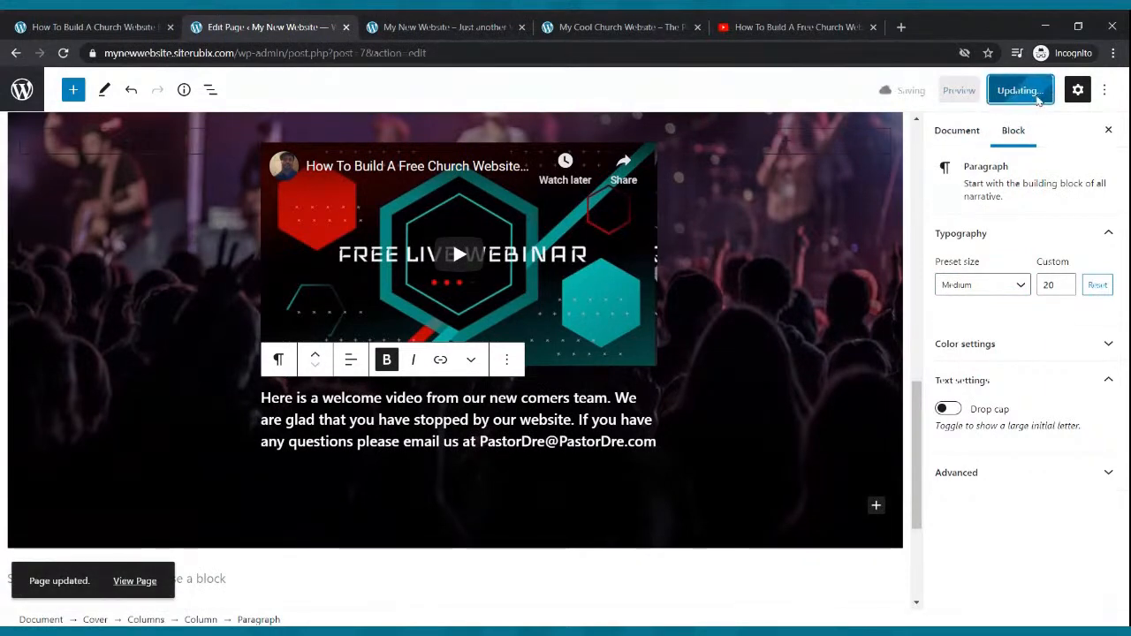
pyautogui.click(439, 25)
pyautogui.click(63, 53)
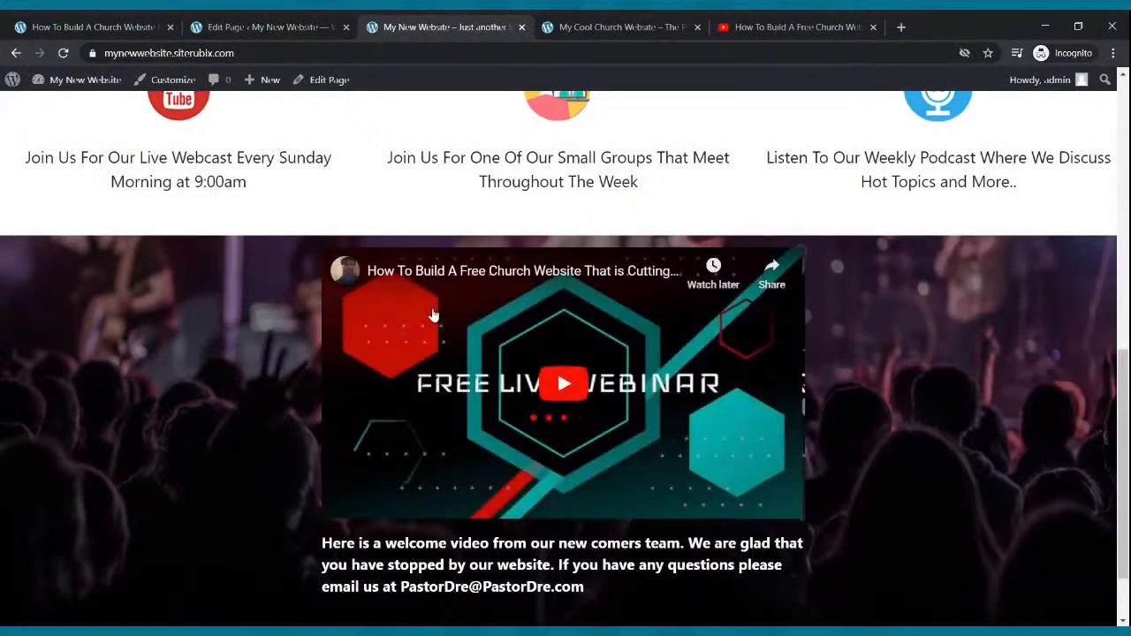
pyautogui.scroll(-1, 442, 334)
pyautogui.scroll(3, 442, 334)
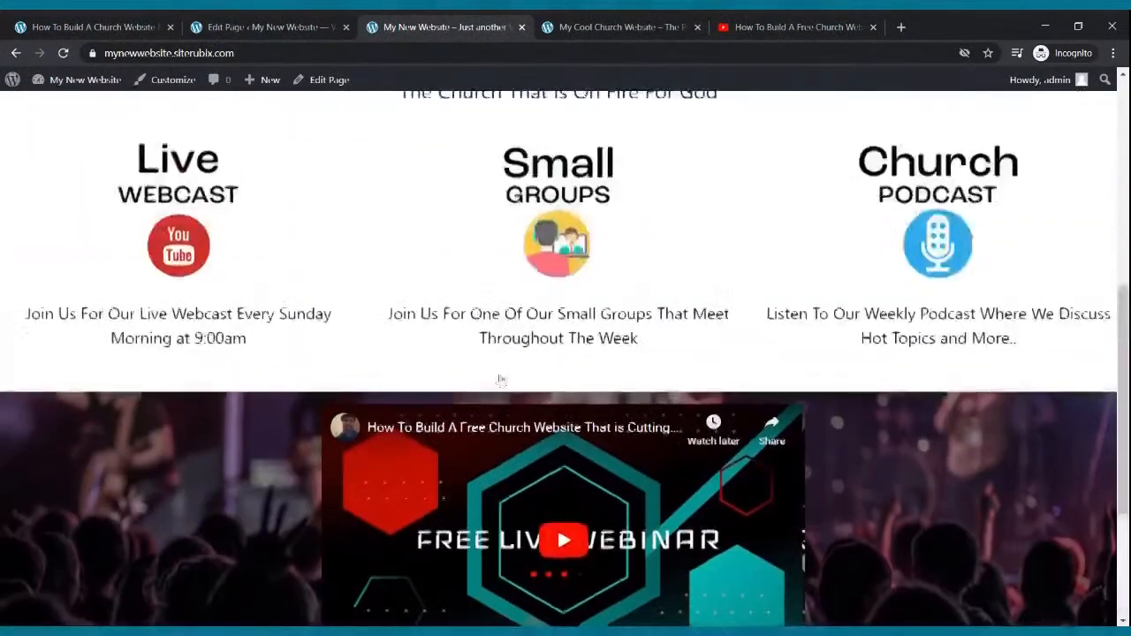
# Step: Move the welcome paragraph above the YouTube video in the cover's middle column
pyautogui.click(252, 27)
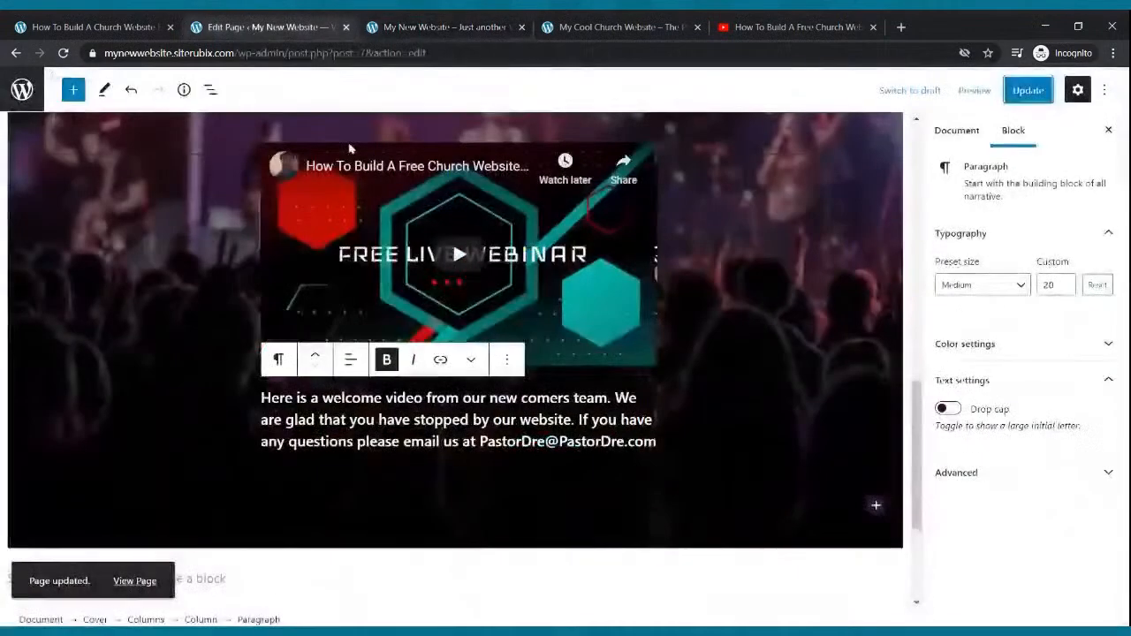
pyautogui.scroll(5, 329, 316)
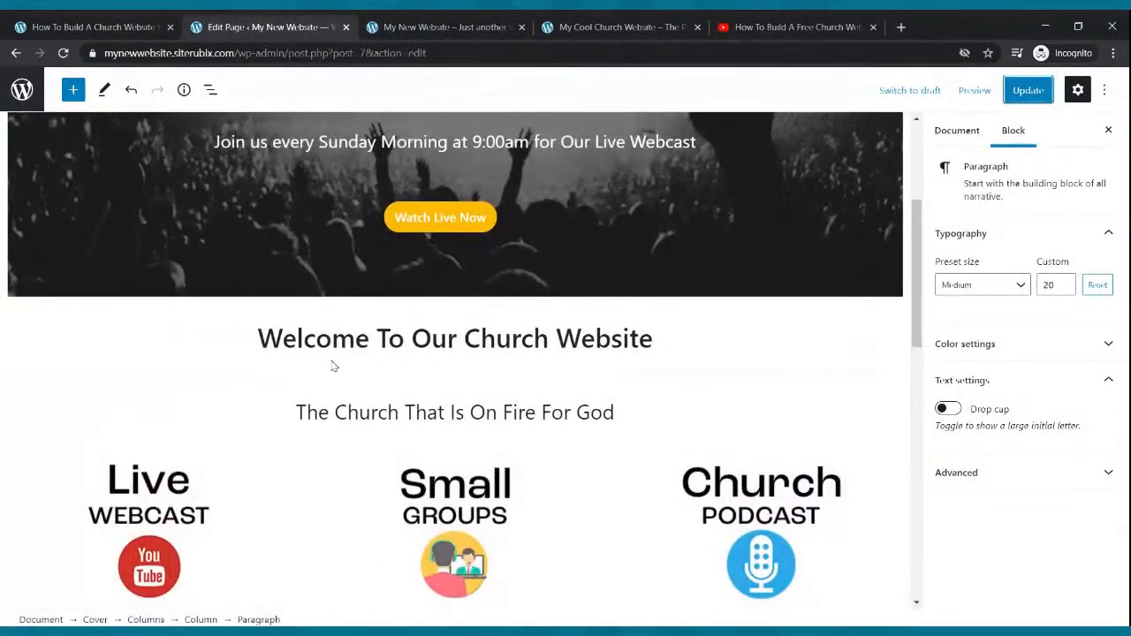
pyautogui.tripleClick(339, 344)
pyautogui.scroll(-3, 354, 341)
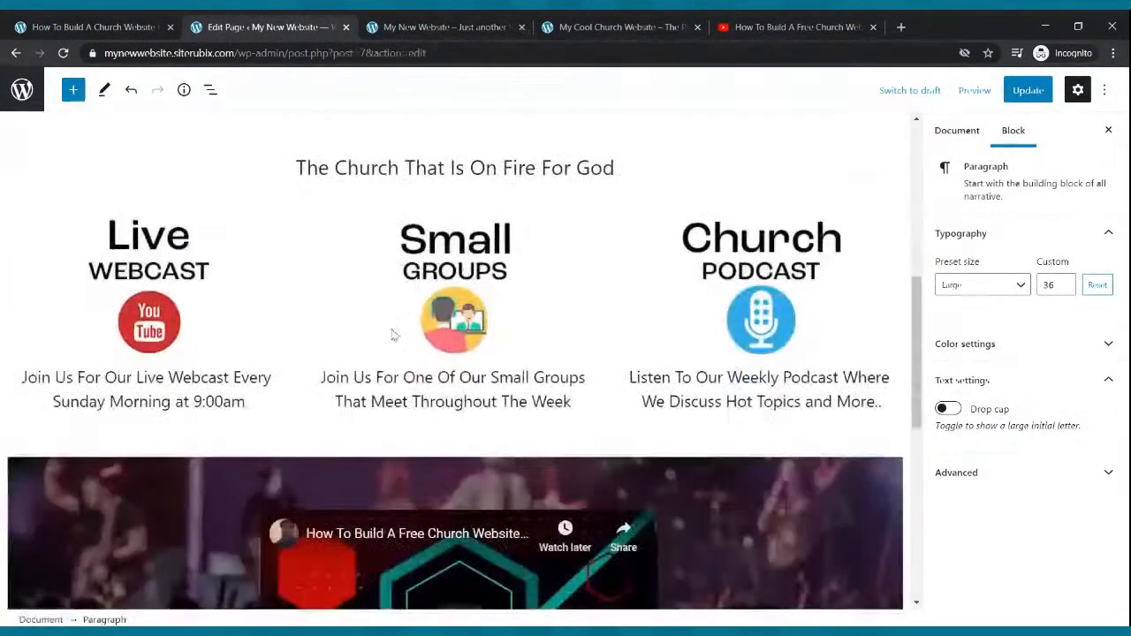
pyautogui.click(397, 433)
pyautogui.scroll(-3, 394, 432)
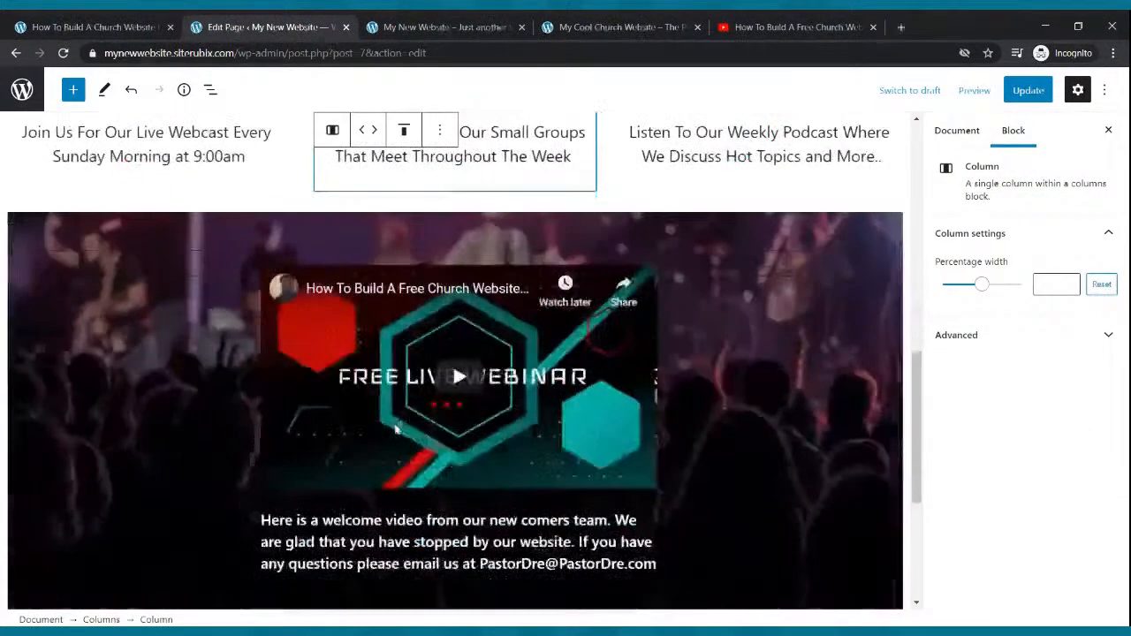
pyautogui.click(394, 432)
pyautogui.click(403, 570)
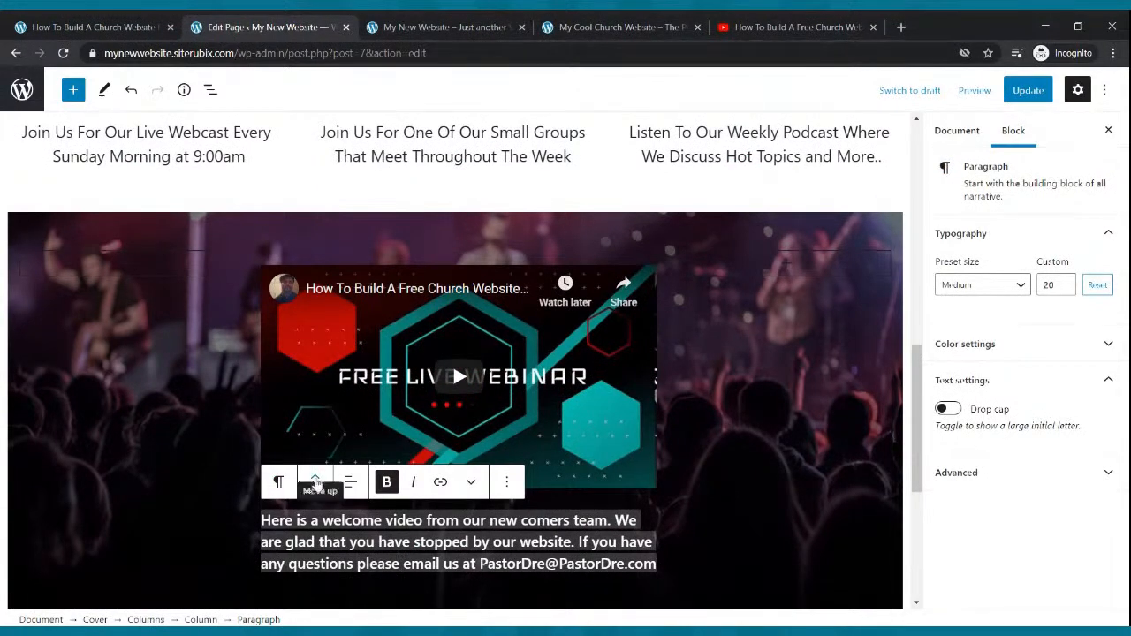
pyautogui.click(317, 483)
pyautogui.scroll(-3, 465, 398)
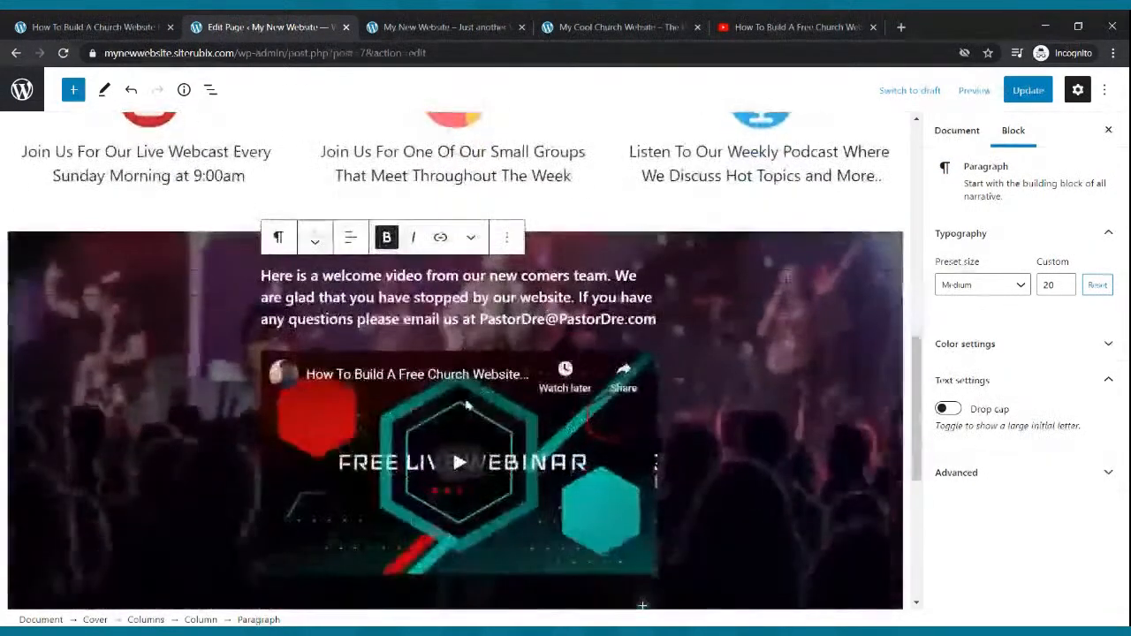
# Step: Try out block reordering by moving the welcome paragraph and the "Welcome To Our Church Website" heading down one place and back up
pyautogui.click(315, 245)
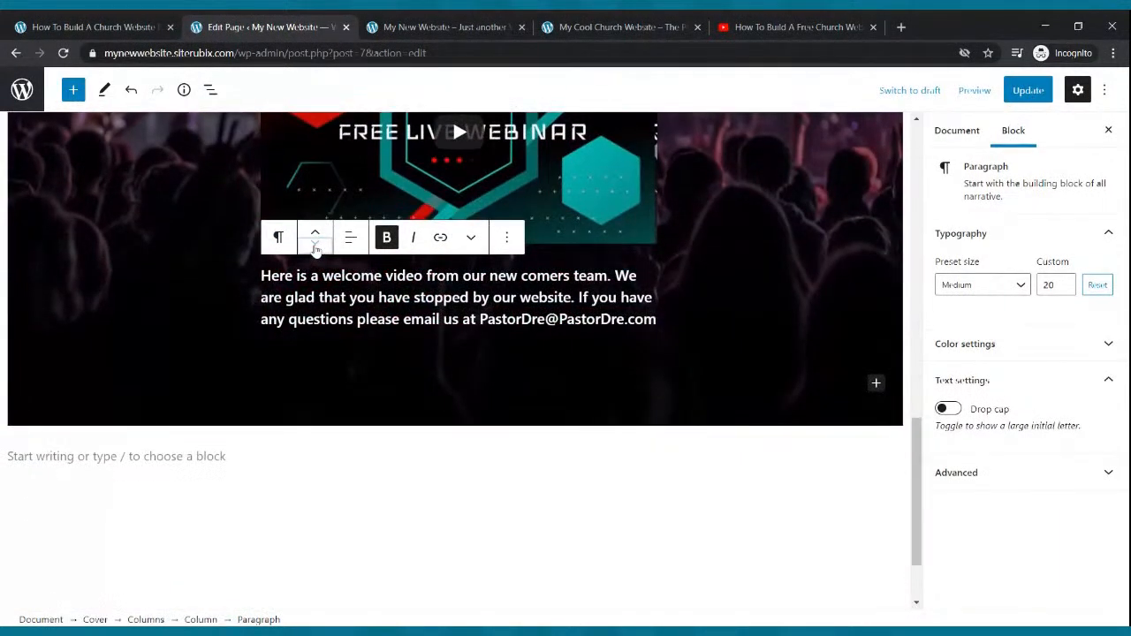
pyautogui.click(317, 240)
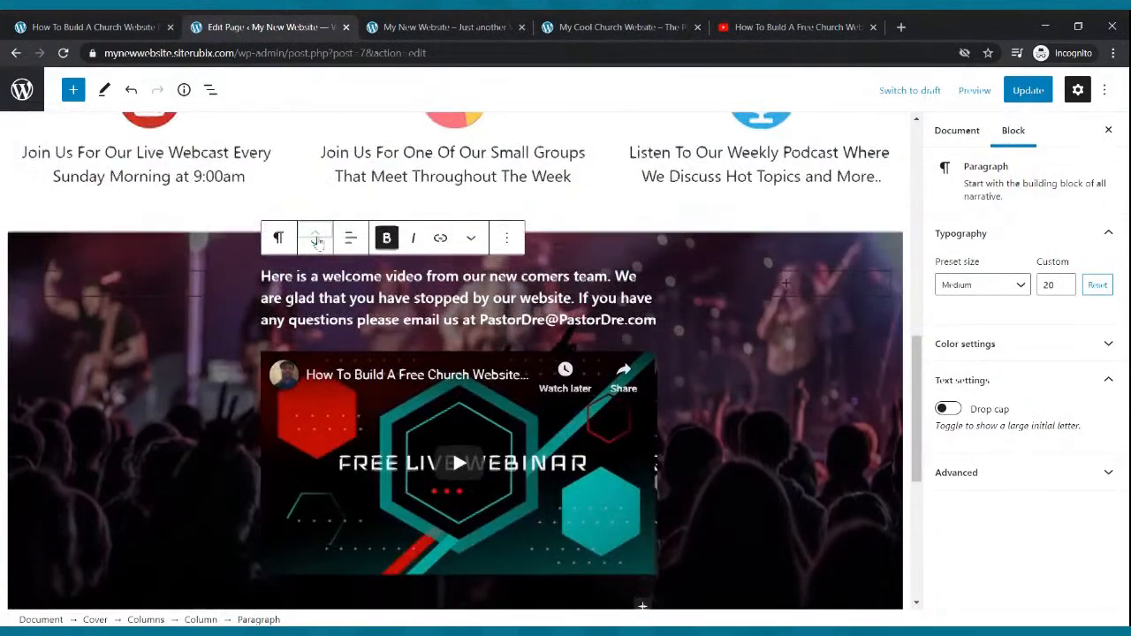
pyautogui.scroll(3, 300, 232)
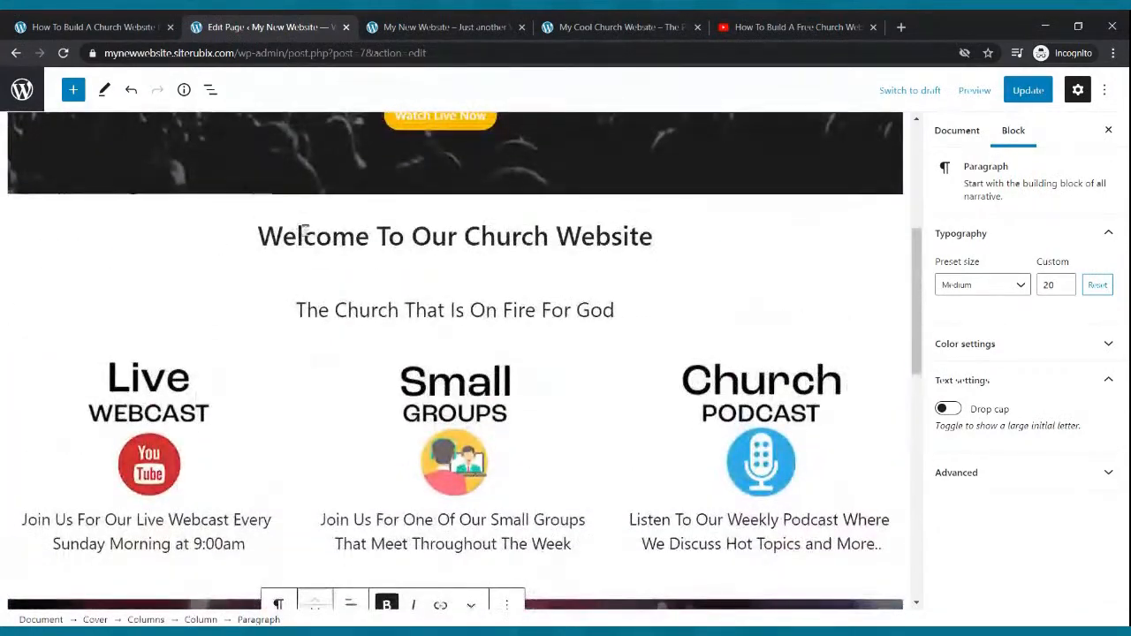
pyautogui.tripleClick(303, 234)
pyautogui.click(62, 195)
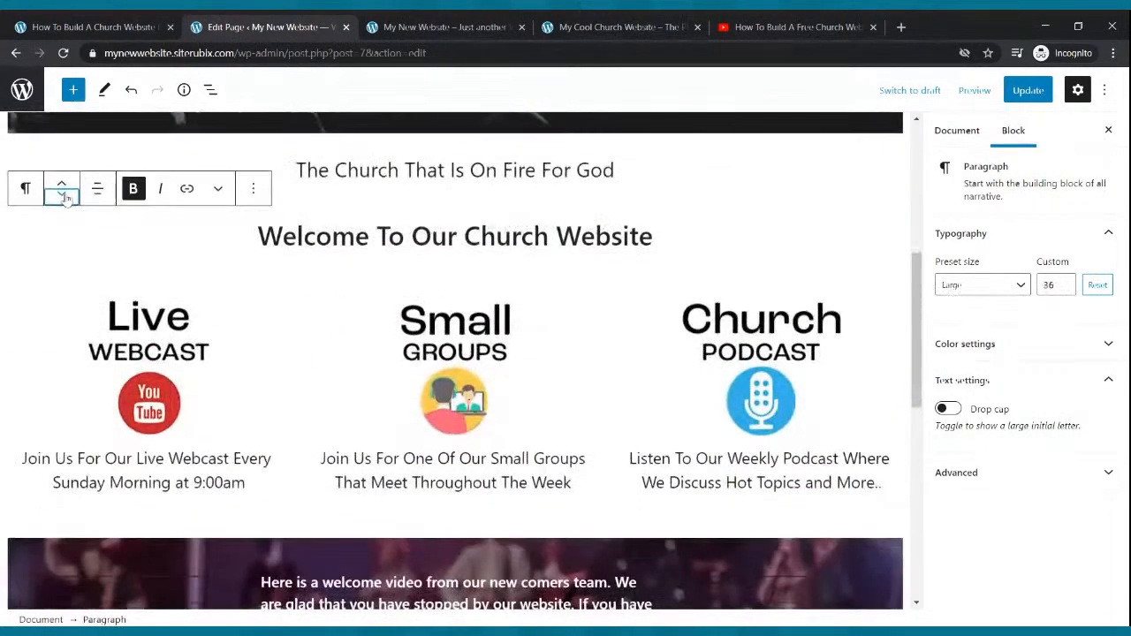
pyautogui.click(61, 185)
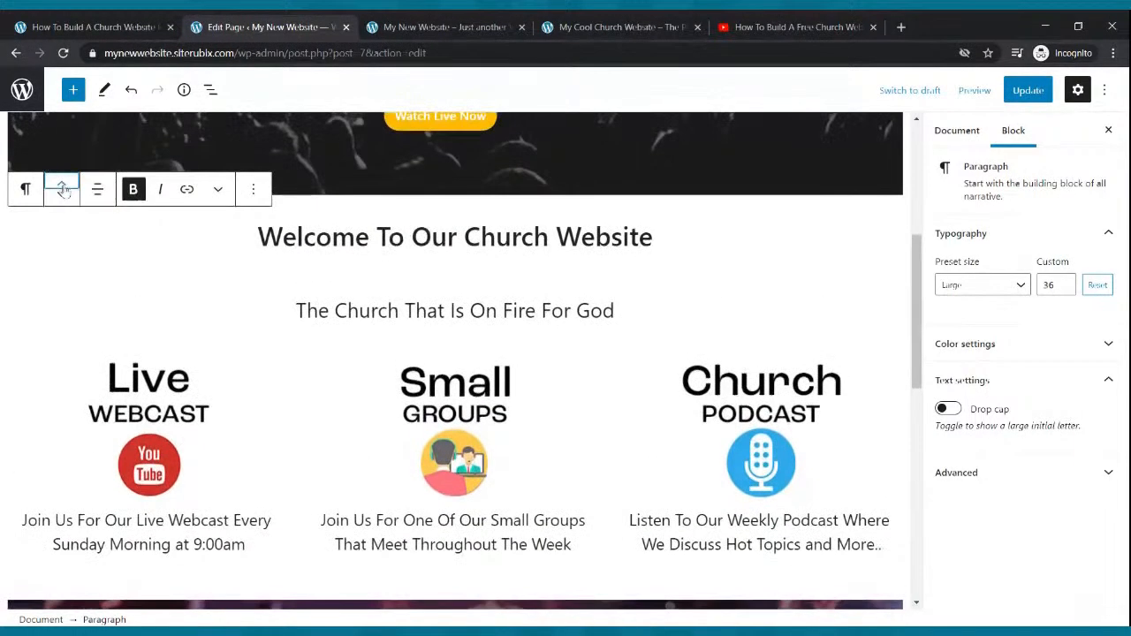
# Step: Update the Home page and review the reloaded live page from its header to the video section
pyautogui.scroll(-3, 295, 224)
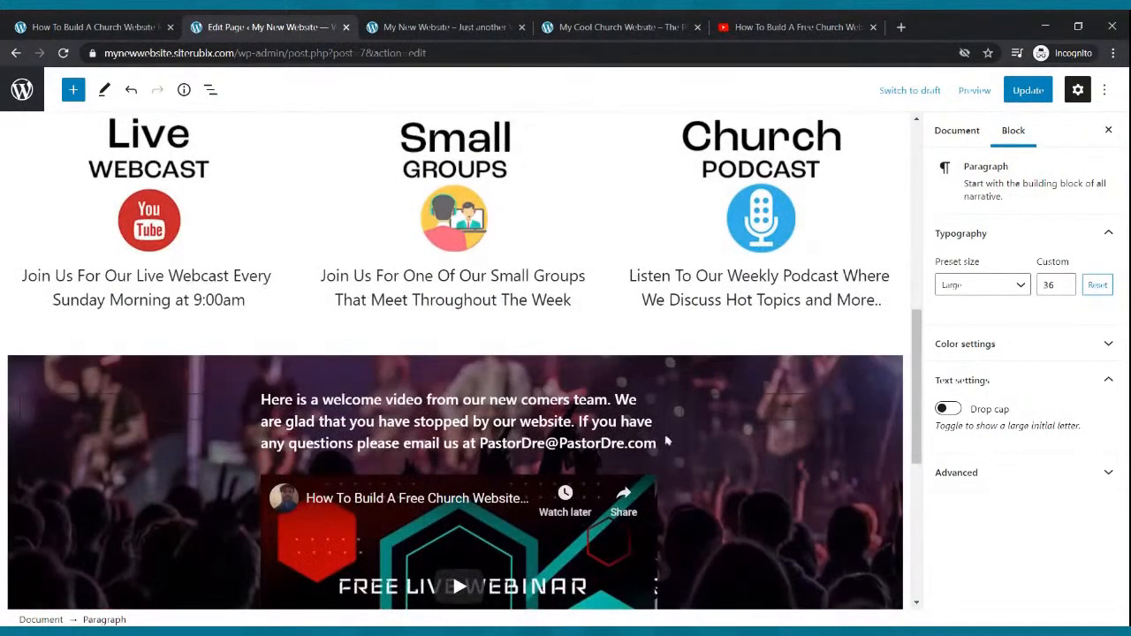
pyautogui.scroll(-2, 359, 431)
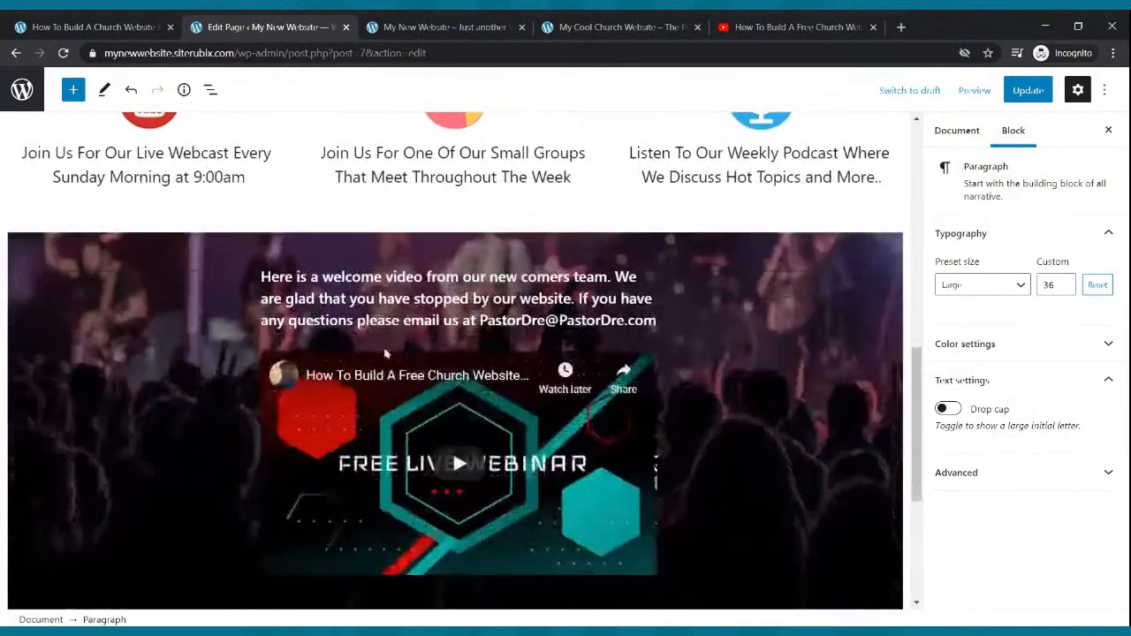
pyautogui.click(1026, 90)
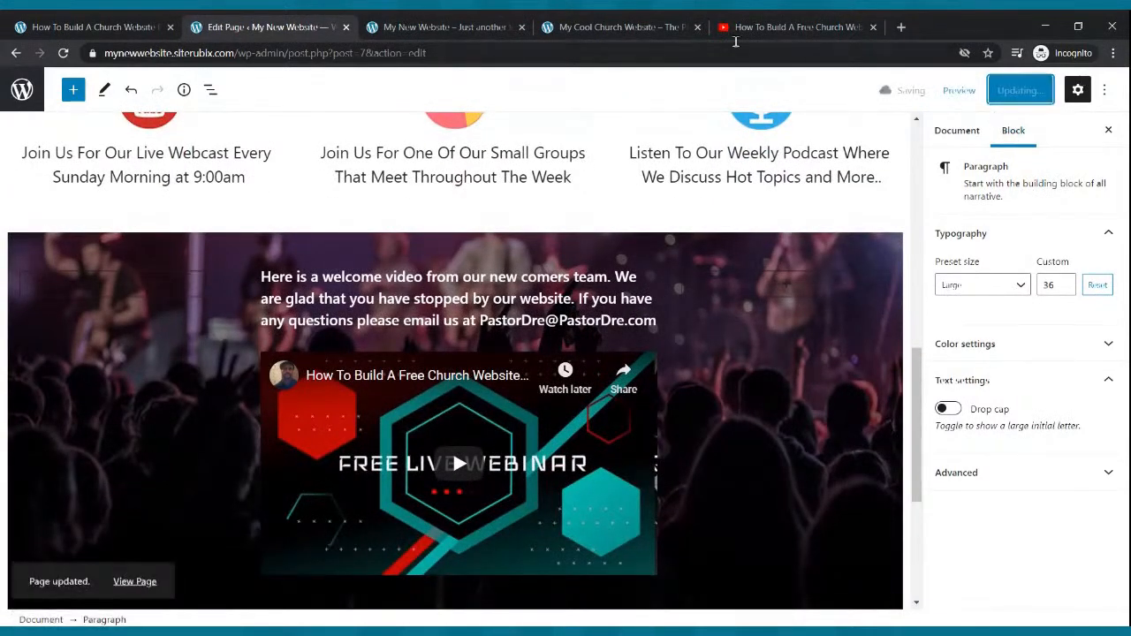
pyautogui.click(396, 25)
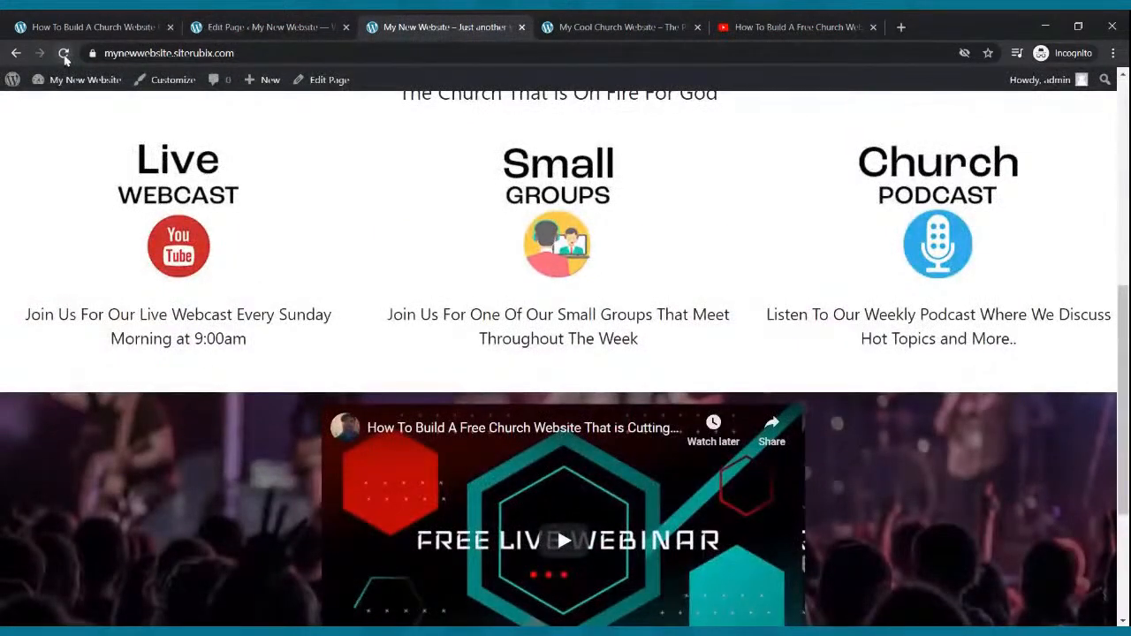
pyautogui.scroll(-4, 433, 254)
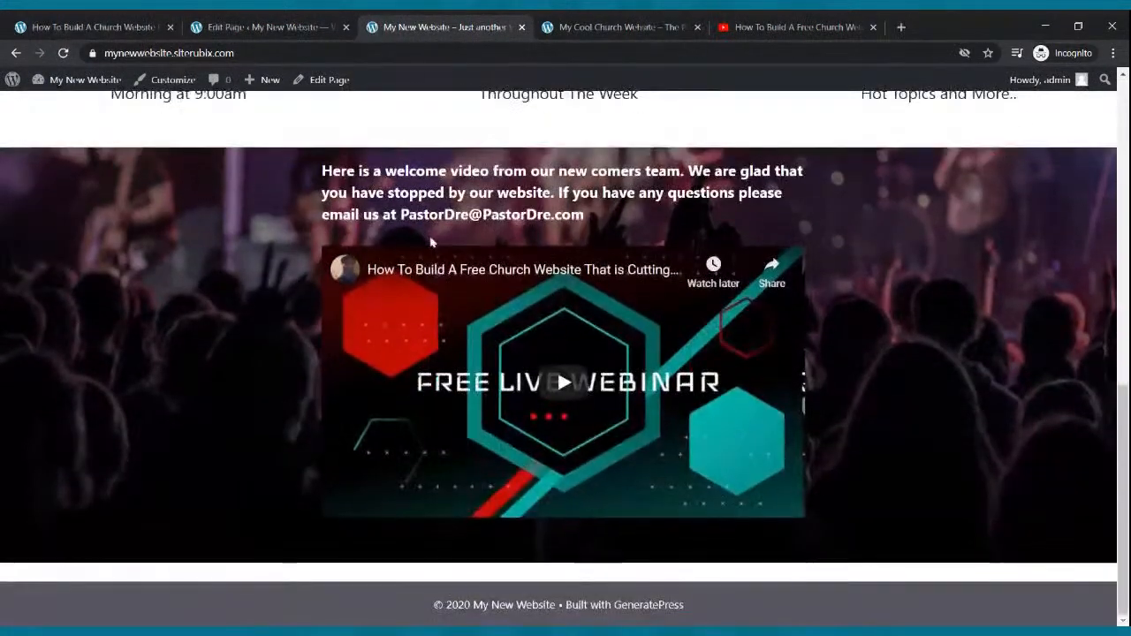
pyautogui.scroll(10, 455, 305)
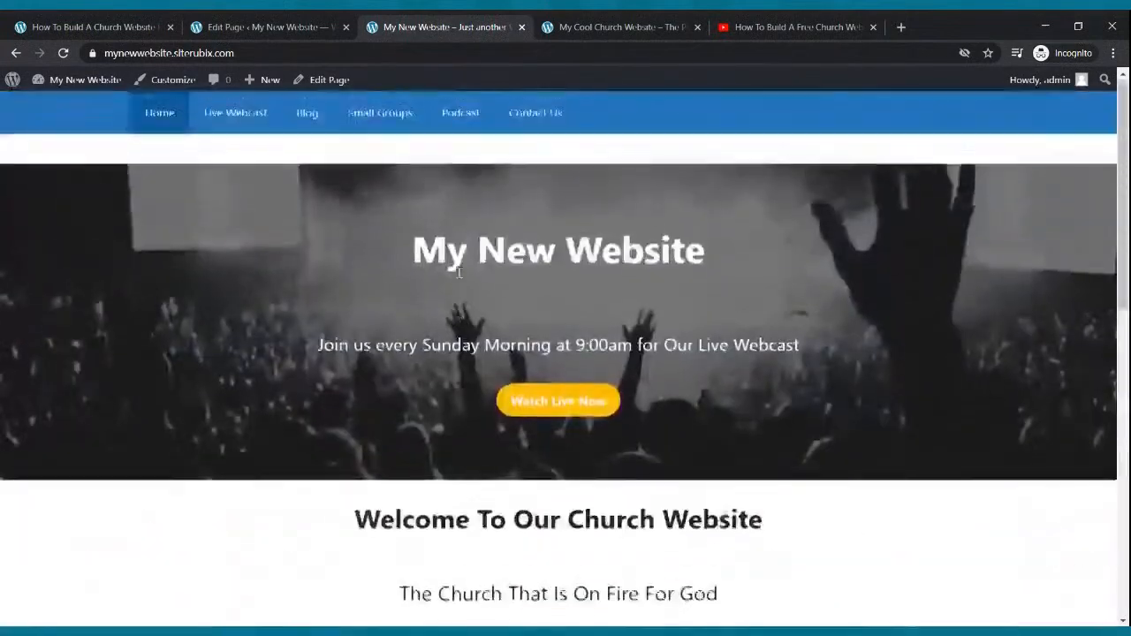
pyautogui.scroll(-10, 451, 316)
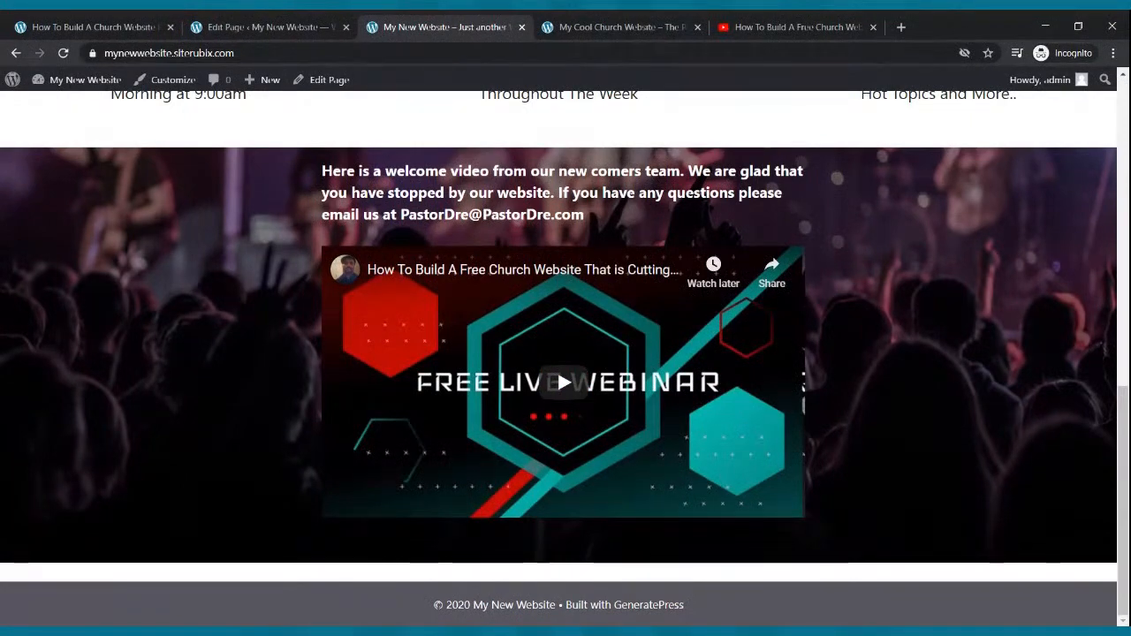
pyautogui.scroll(10, 461, 203)
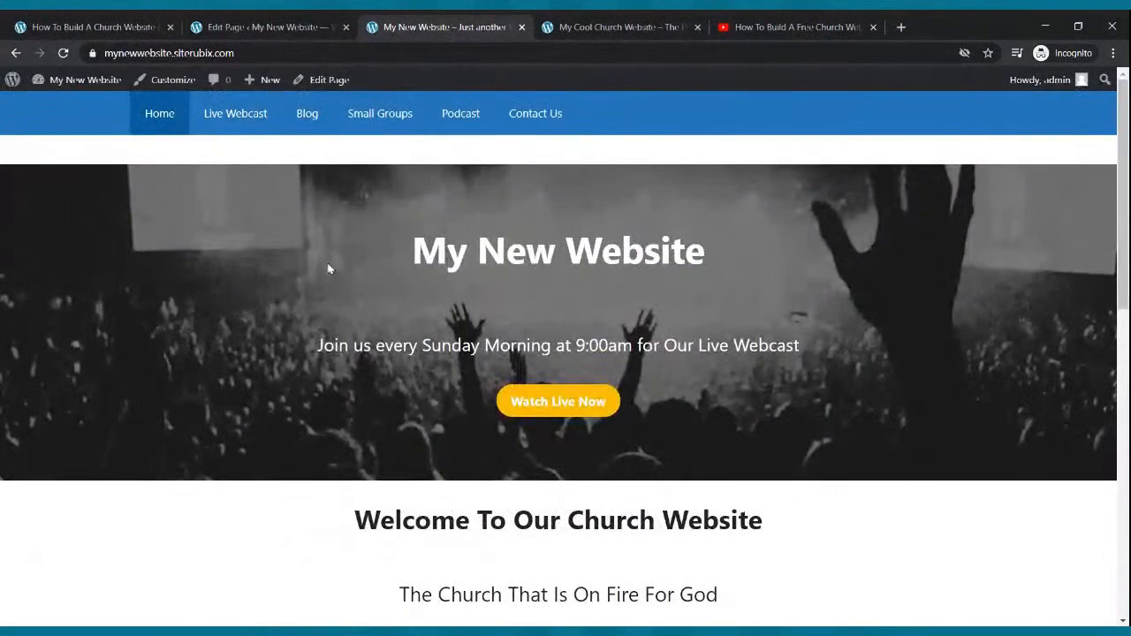
# Step: Review the live home page's sections, then open the Live Webcast page for editing from the site's page list
pyautogui.scroll(-9, 336, 260)
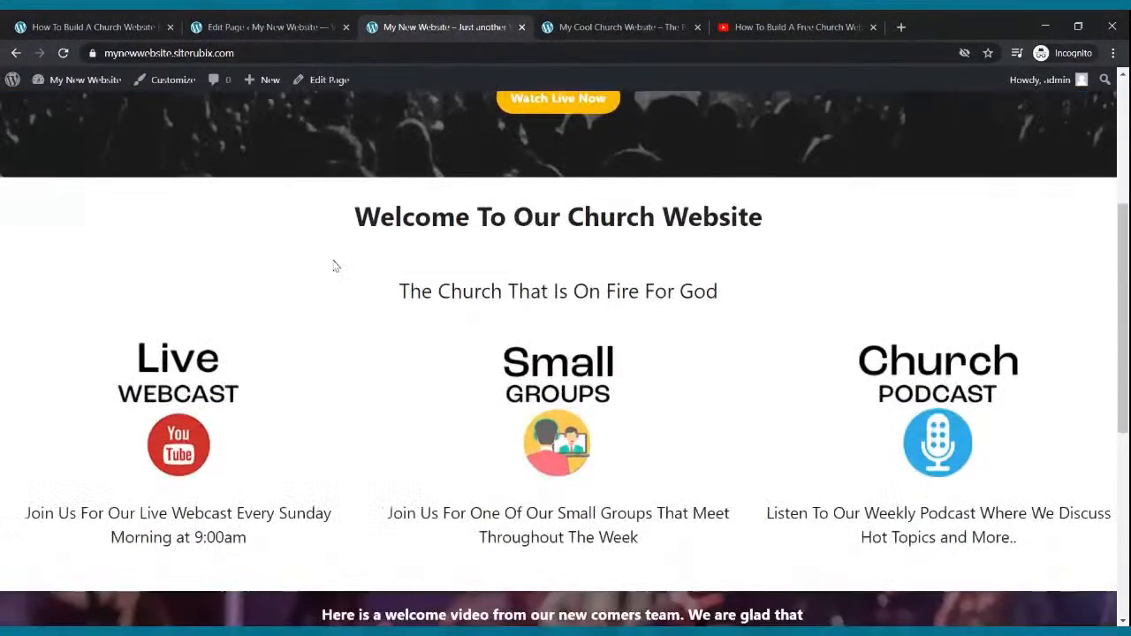
pyautogui.scroll(-1, 354, 274)
pyautogui.scroll(10, 357, 266)
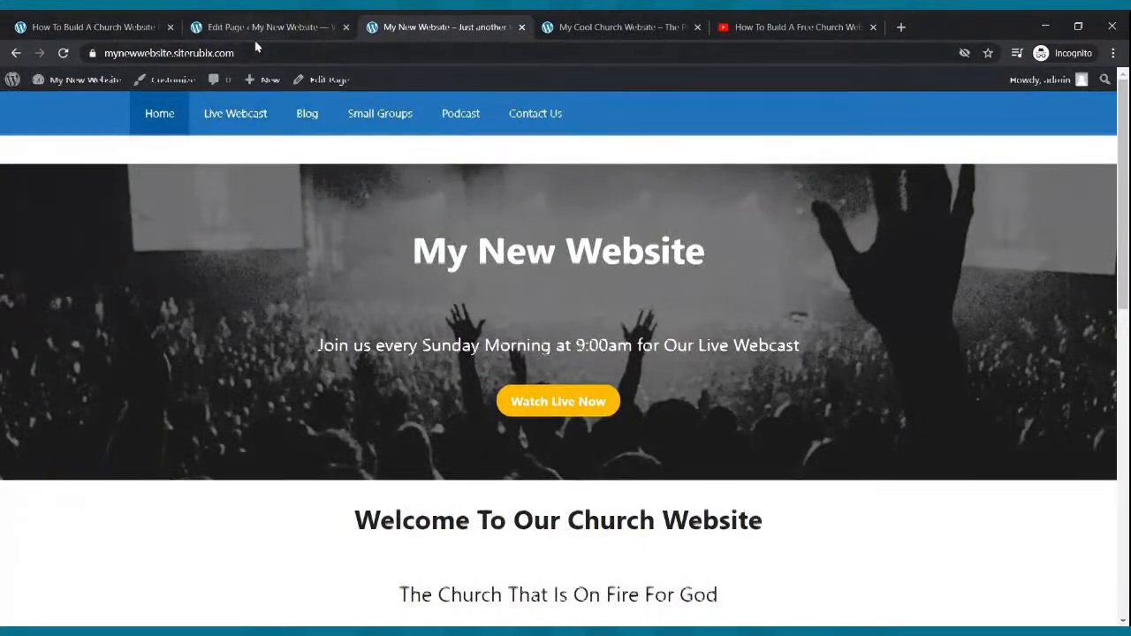
pyautogui.click(225, 26)
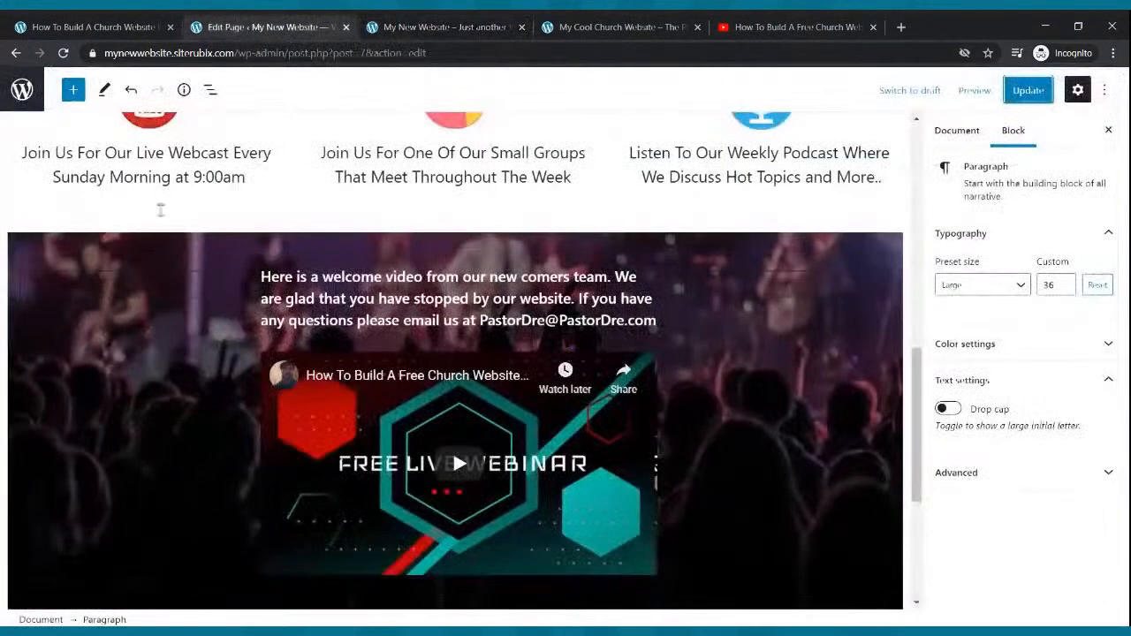
pyautogui.click(19, 55)
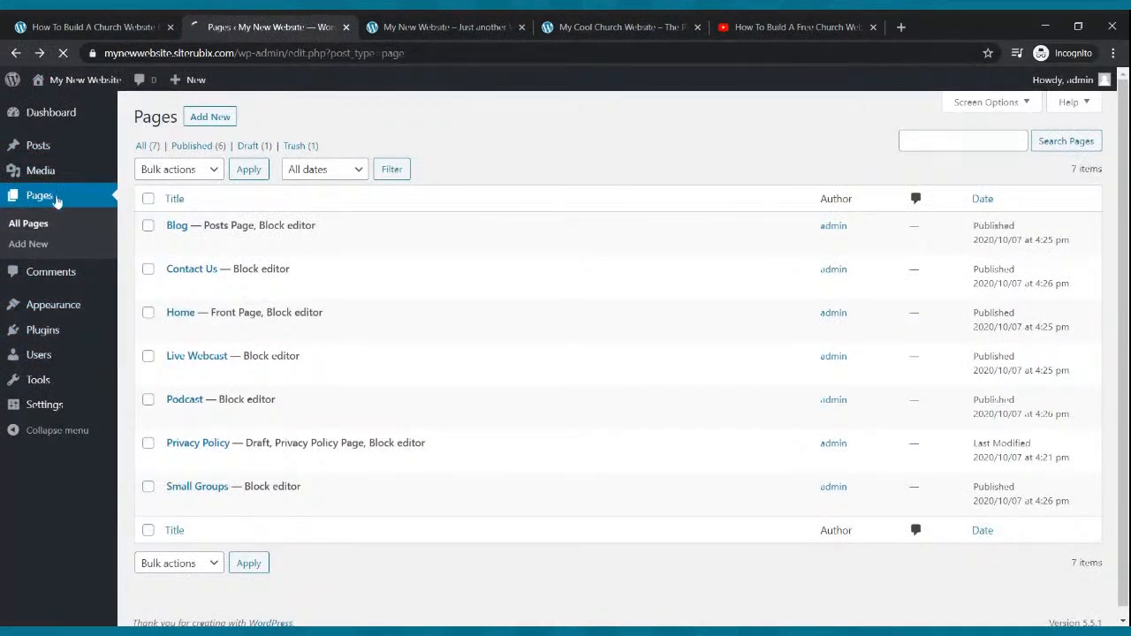
pyautogui.click(206, 378)
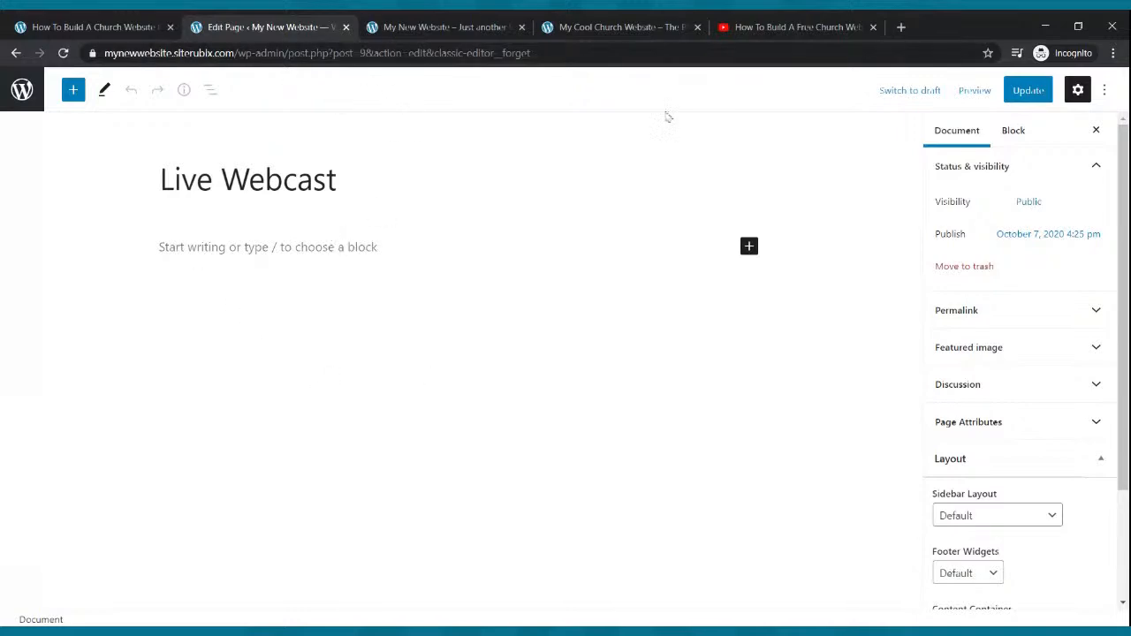
# Step: Switch to YouTube and open the live streaming management page from the option to go live
pyautogui.click(800, 21)
pyautogui.press('Escape')
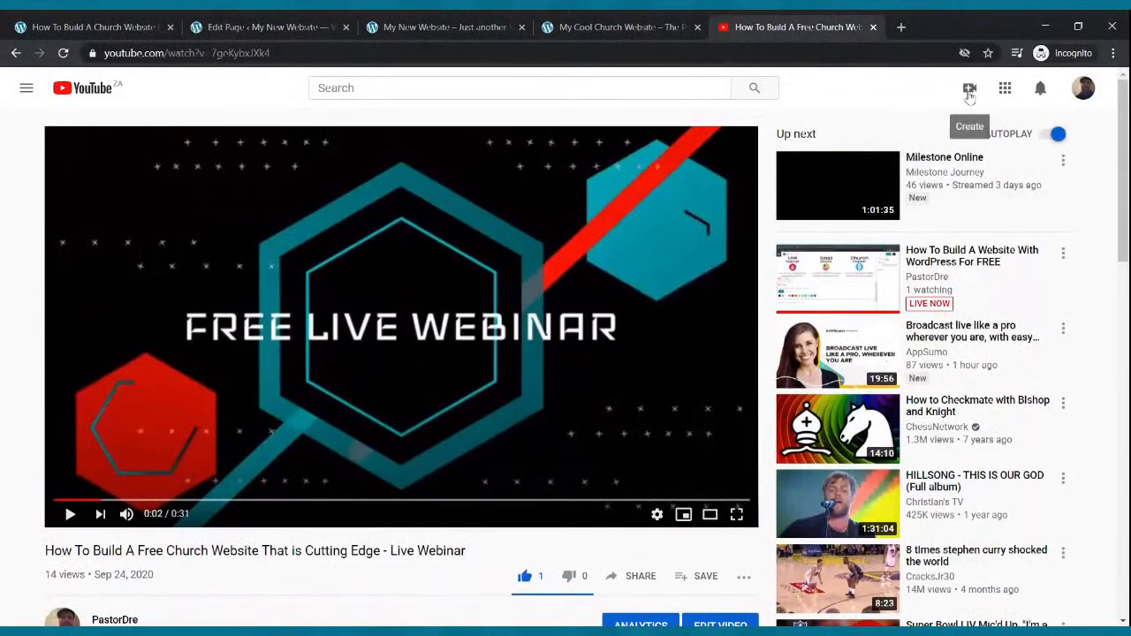
pyautogui.click(969, 88)
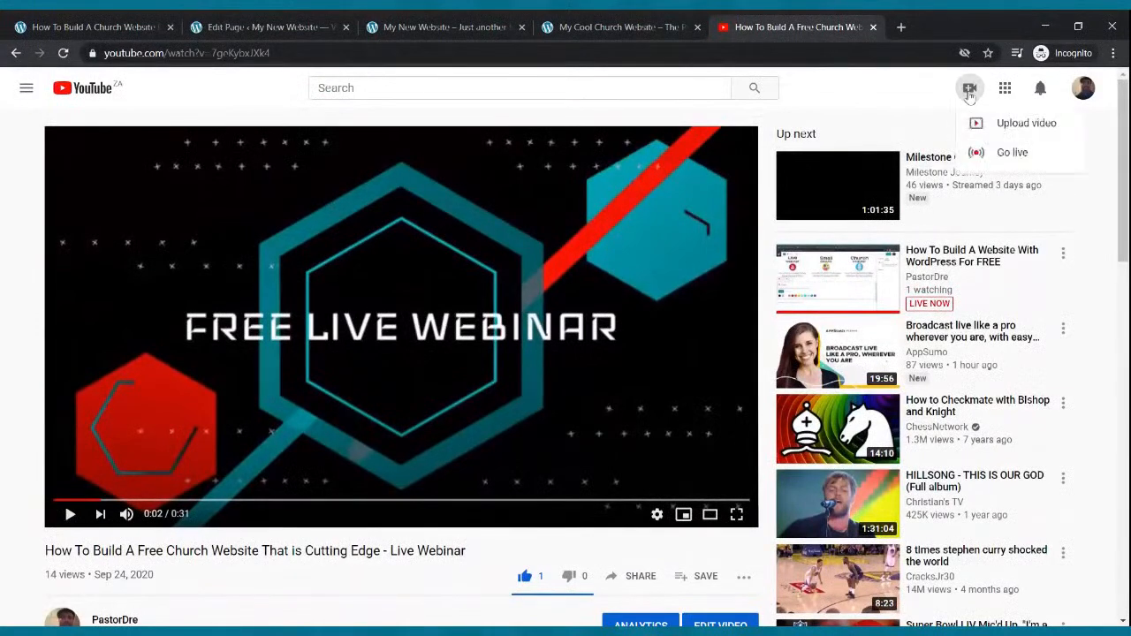
pyautogui.click(1012, 157)
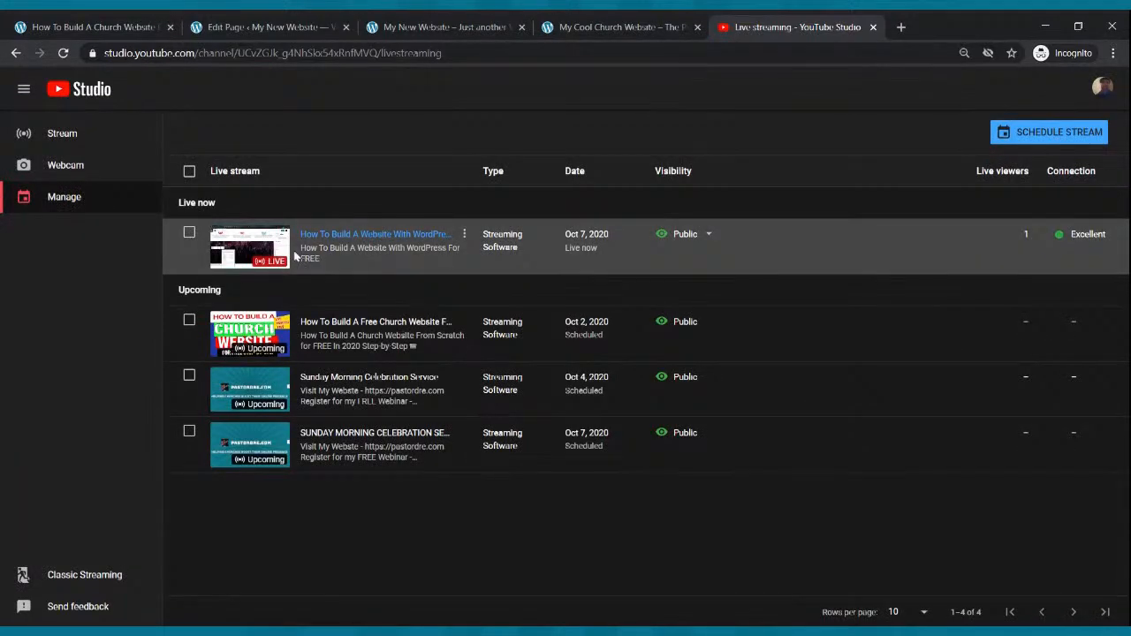
# Step: Copy the share link of the live stream "How To Build A Website With WordPress For FREE" and return to the stream list
pyautogui.click(252, 256)
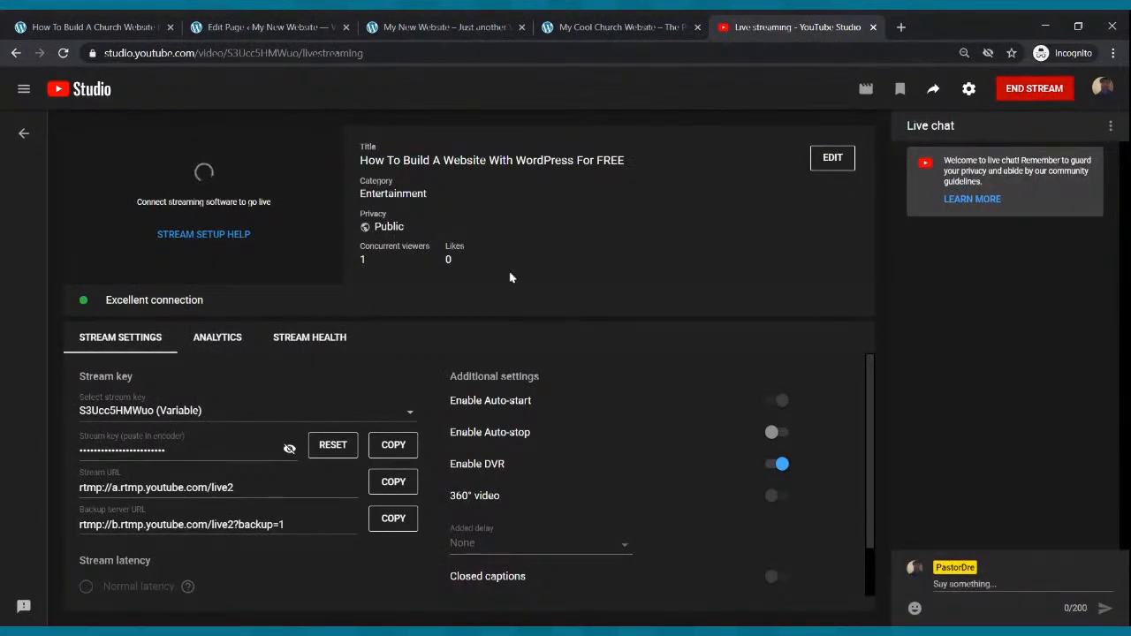
pyautogui.click(934, 91)
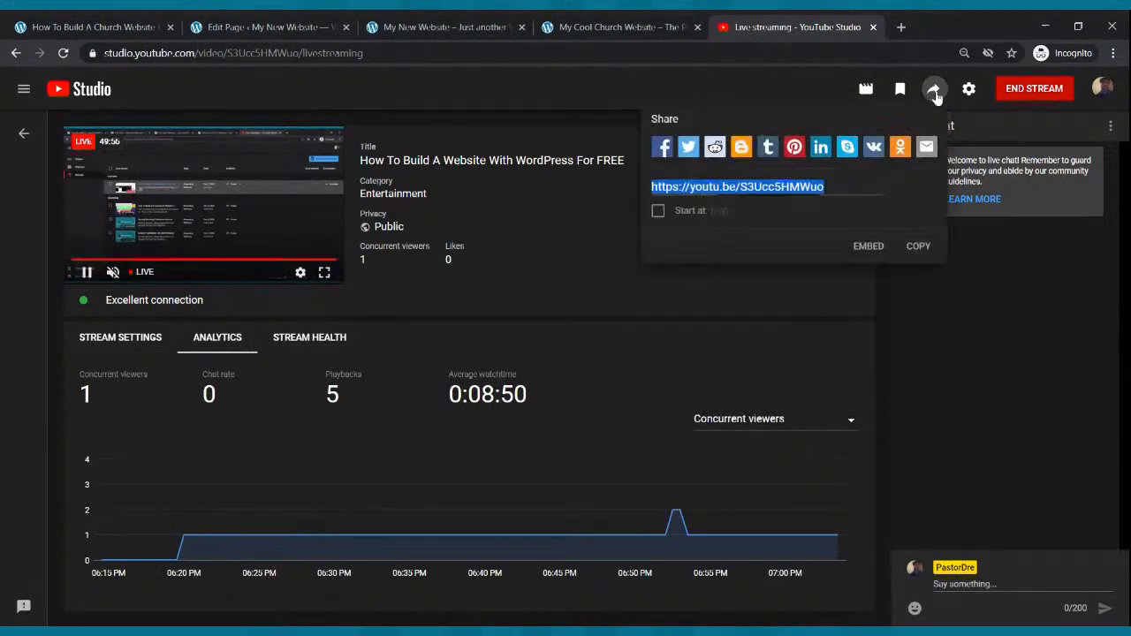
pyautogui.click(919, 246)
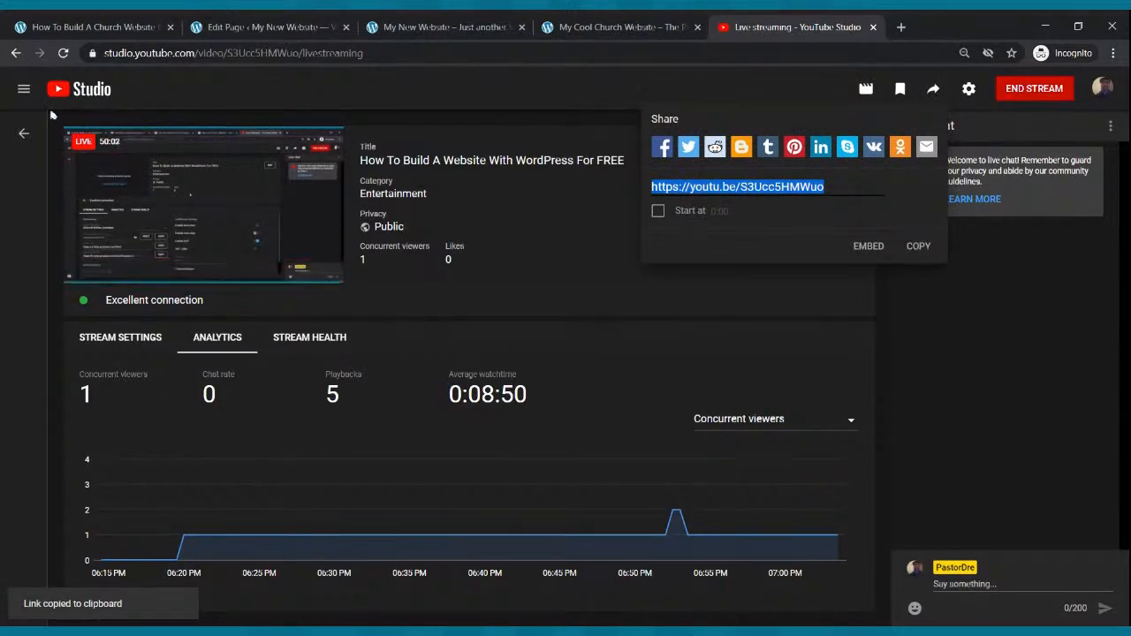
pyautogui.click(15, 53)
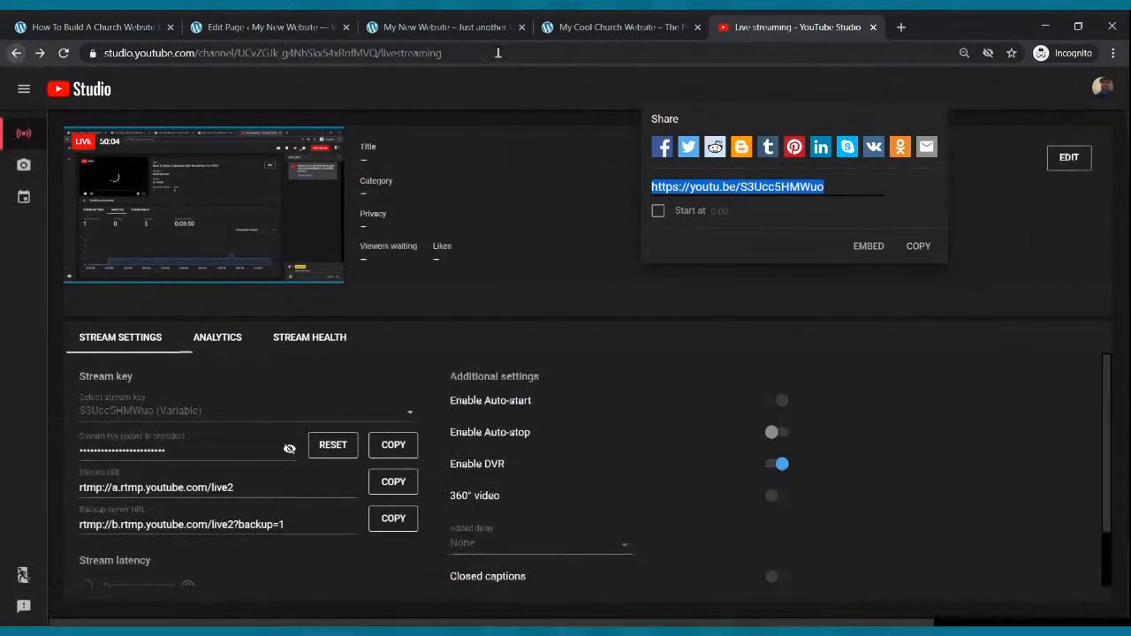
pyautogui.click(574, 22)
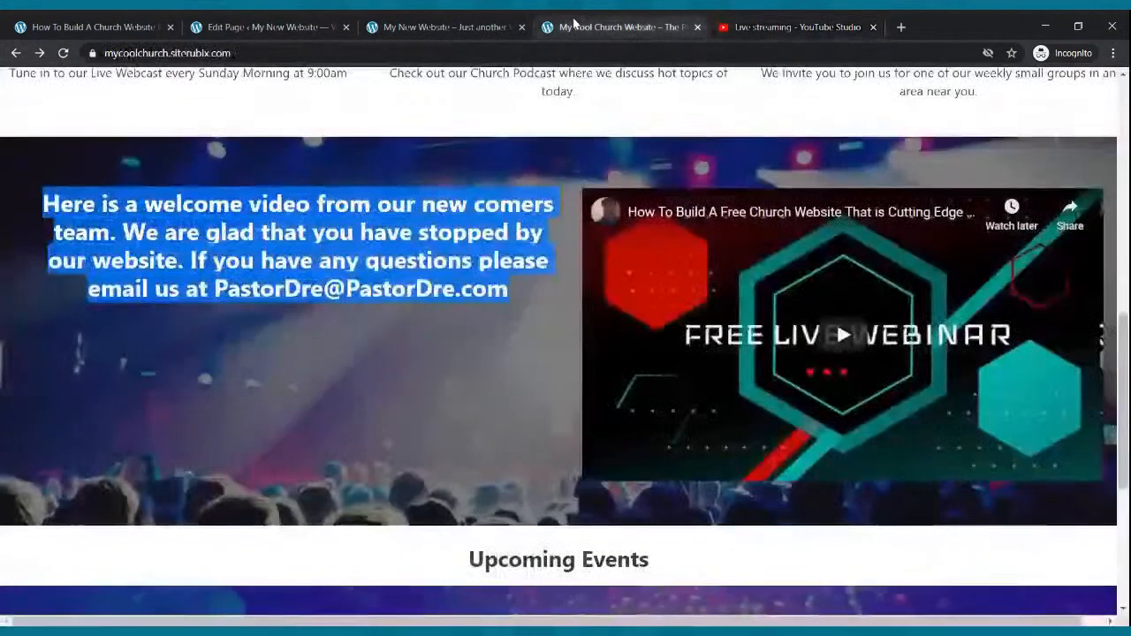
pyautogui.click(745, 33)
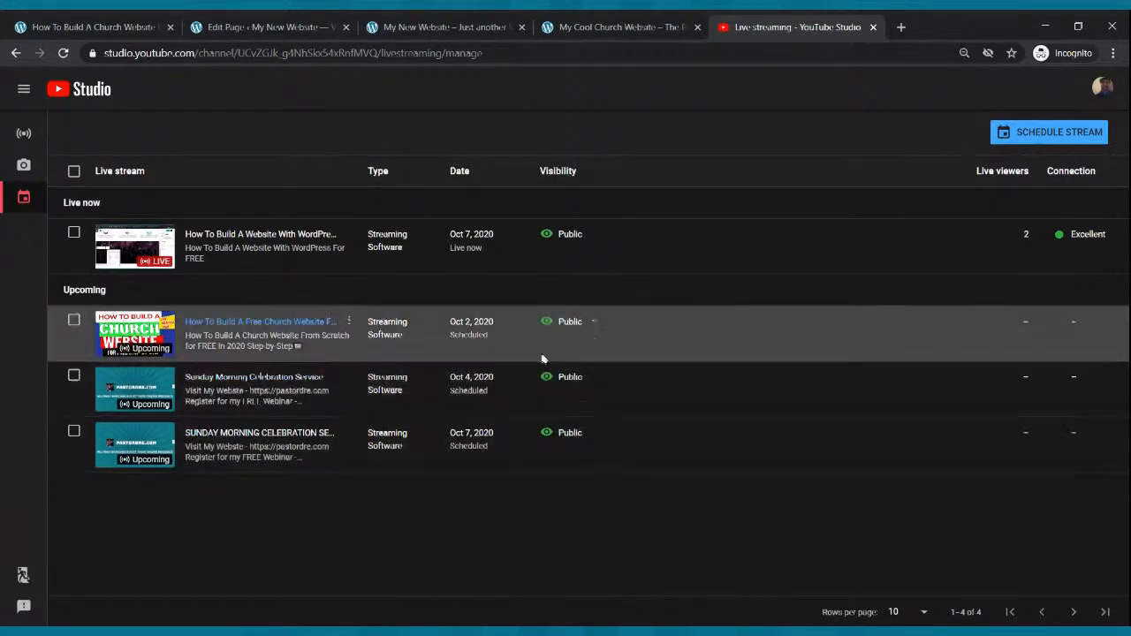
# Step: Start scheduling a new stream and title it "Sunday Morning Celebration Service"
pyautogui.click(1026, 133)
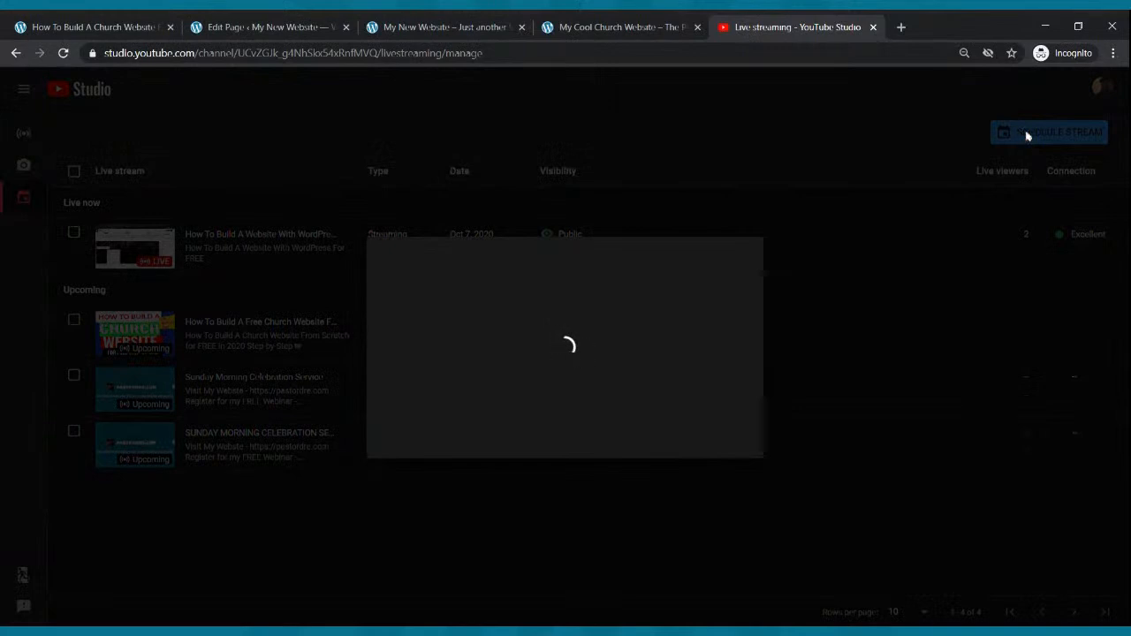
pyautogui.click(604, 432)
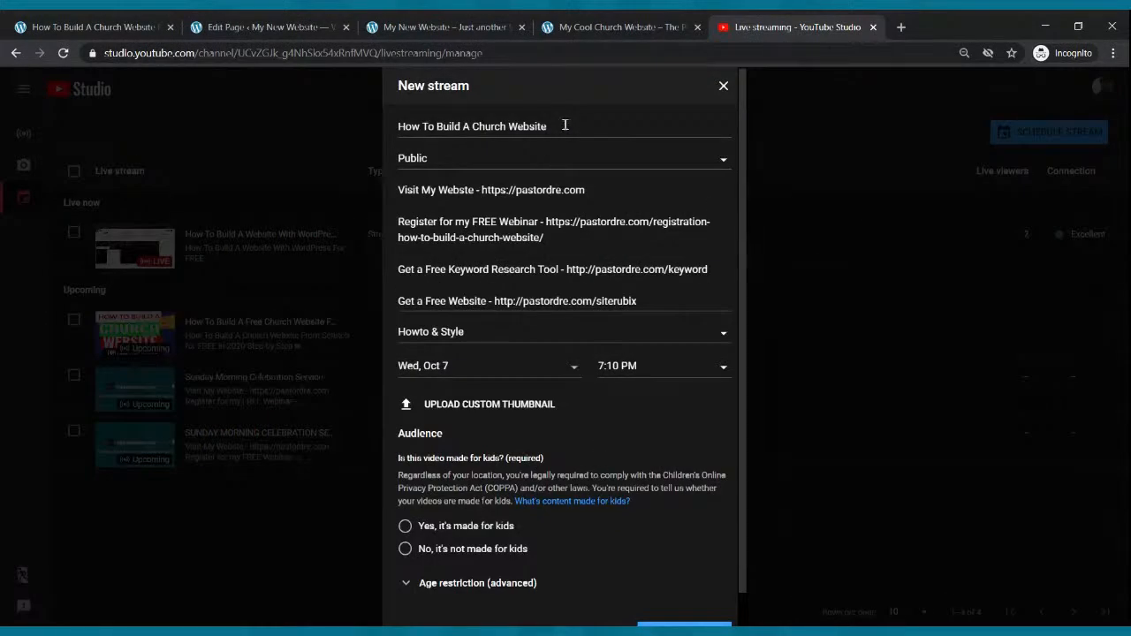
pyautogui.moveTo(566, 126); pyautogui.dragTo(358, 144)
pyautogui.write('S')
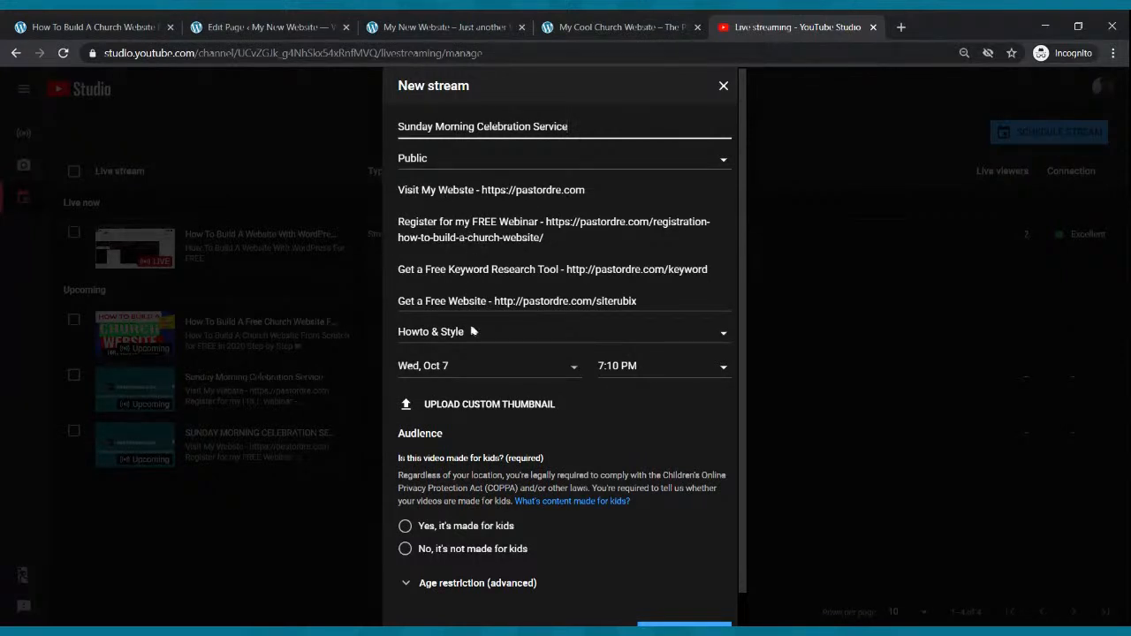
# Step: Schedule the new stream for Sun, Oct 11 at 9:00 AM
pyautogui.click(480, 374)
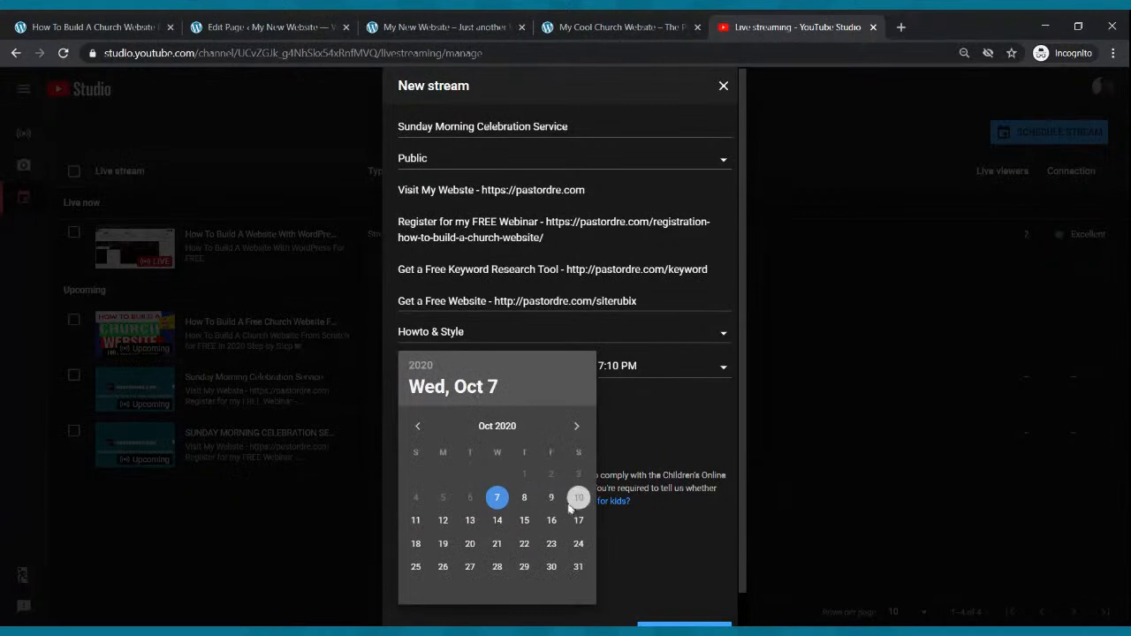
pyautogui.click(415, 522)
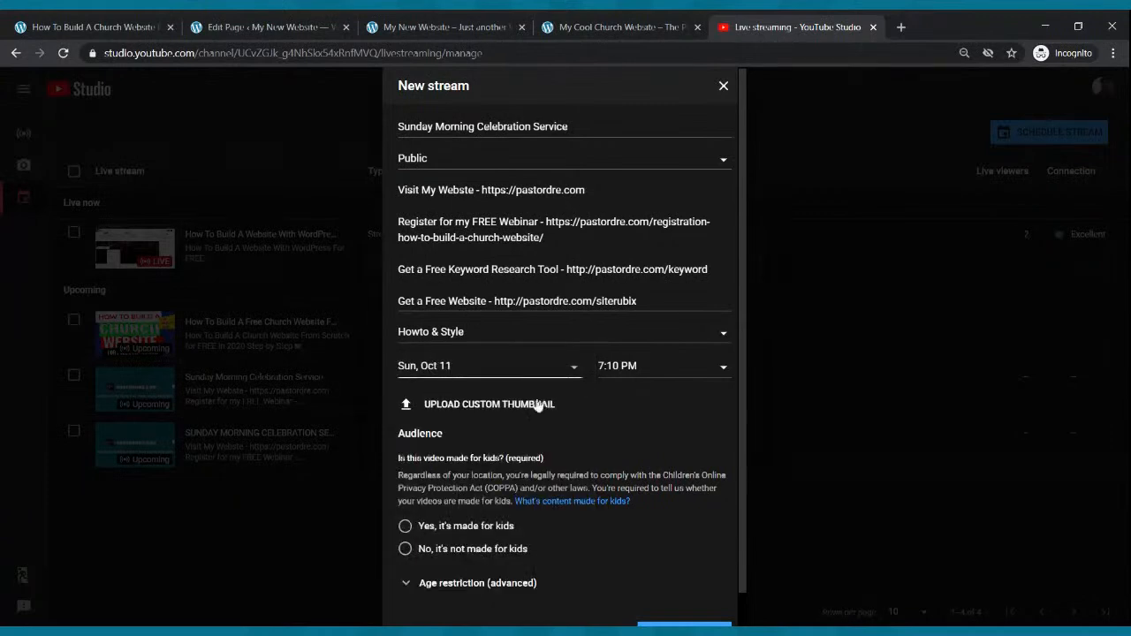
pyautogui.click(652, 369)
pyautogui.scroll(20, 655, 400)
pyautogui.scroll(15, 654, 443)
pyautogui.scroll(5, 654, 442)
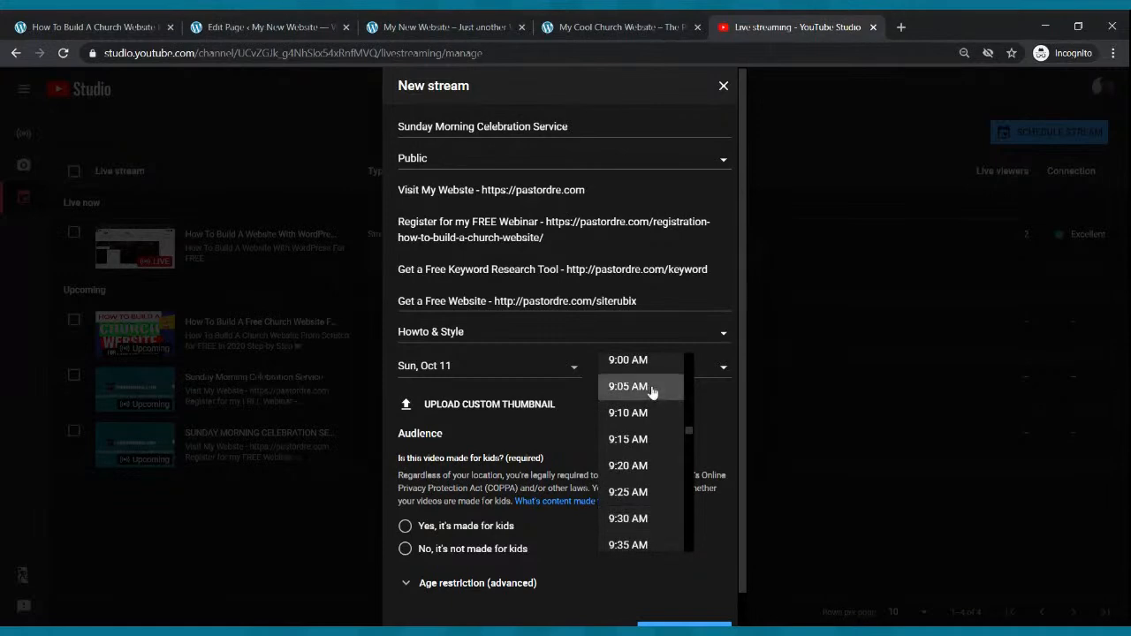
pyautogui.click(650, 369)
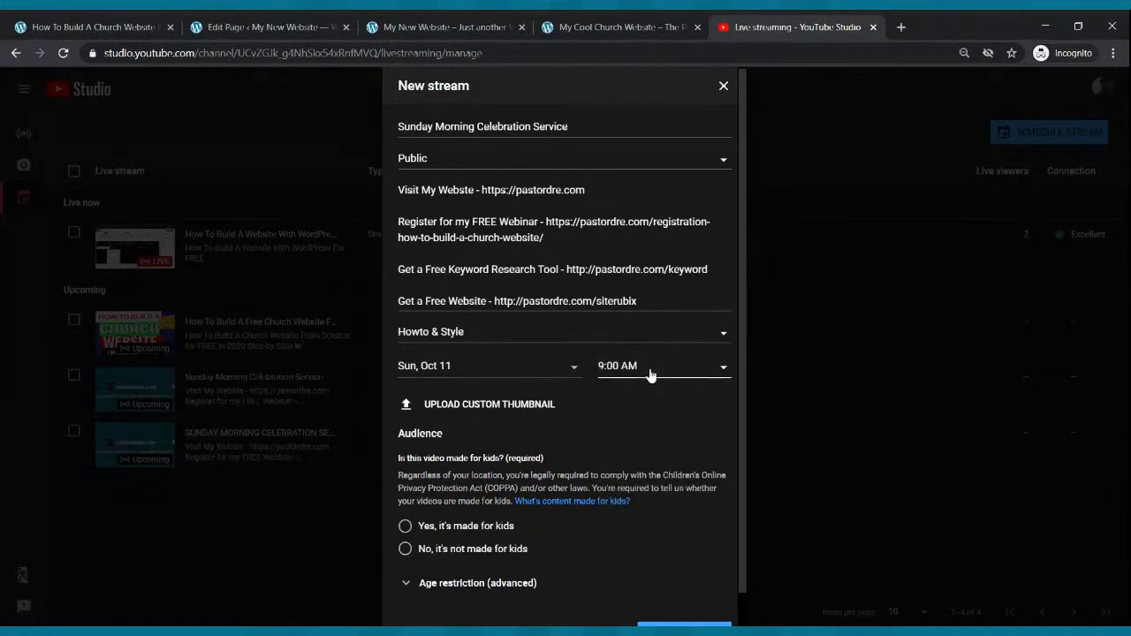
# Step: Mark the scheduled stream as not made for kids and create it
pyautogui.scroll(-1, 716, 374)
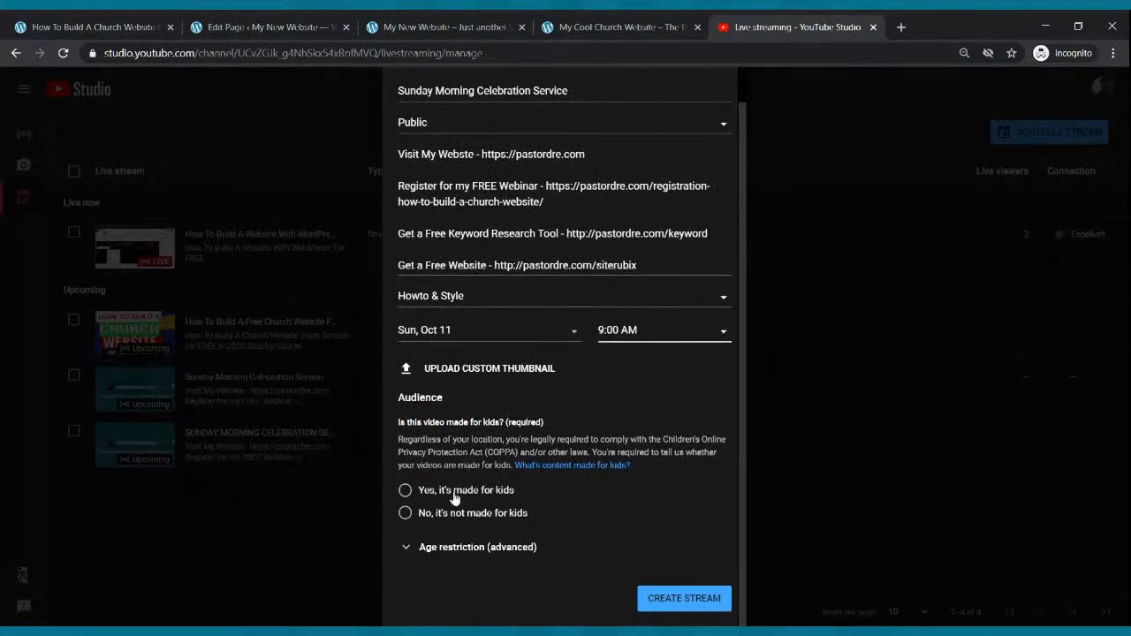
pyautogui.click(409, 514)
pyautogui.scroll(1, 650, 548)
pyautogui.scroll(-1, 666, 480)
pyautogui.click(677, 599)
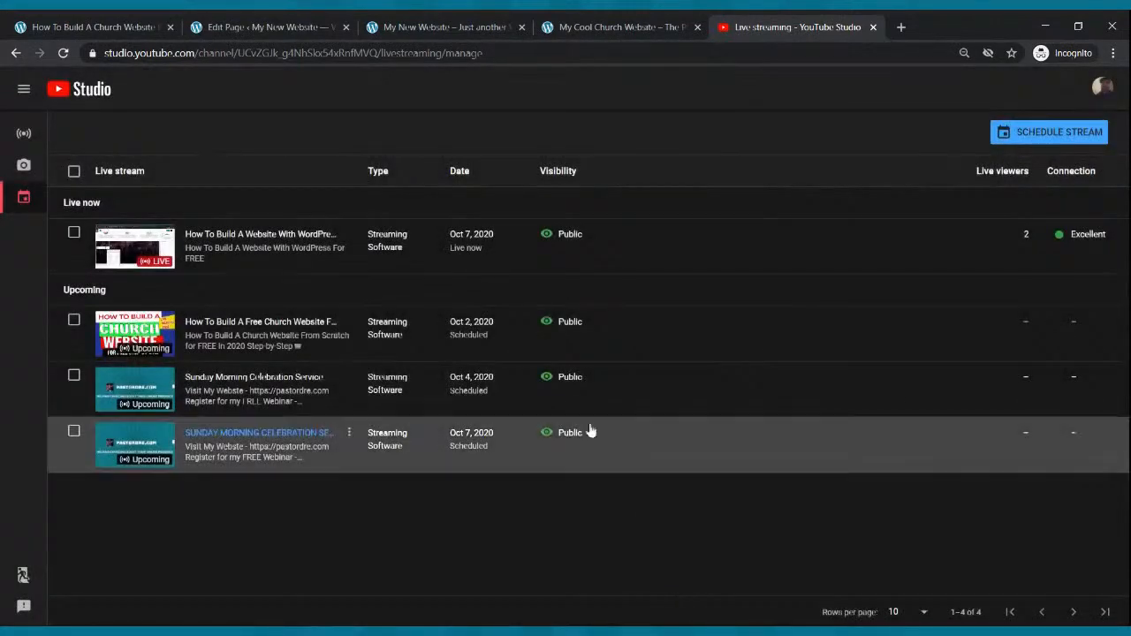
pyautogui.click(639, 444)
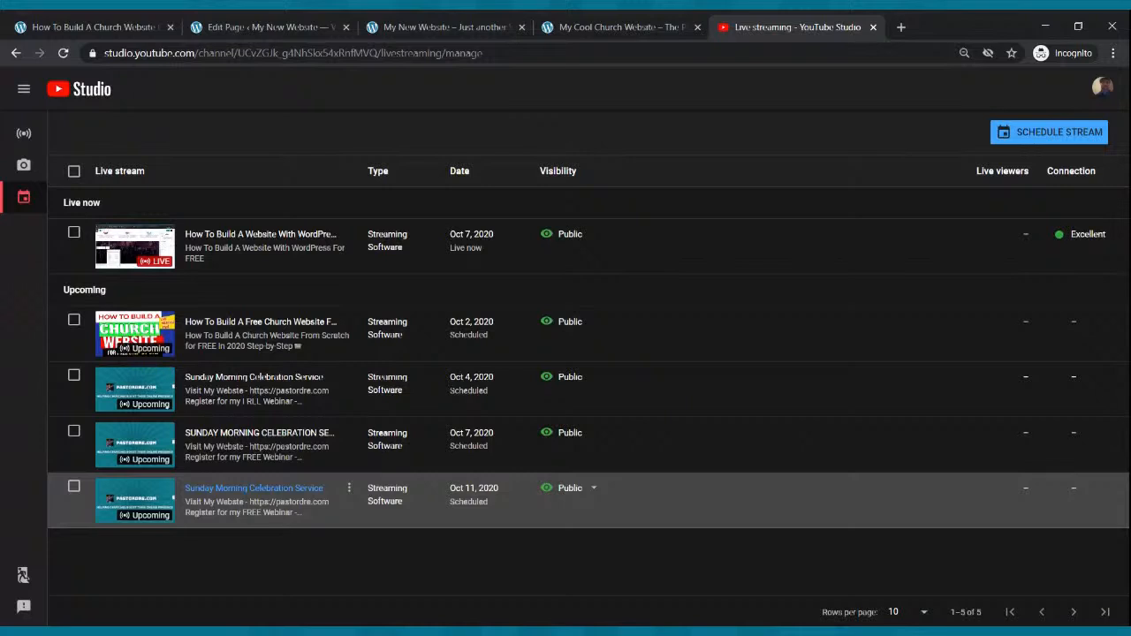
# Step: Open the Oct 11 Sunday Morning Celebration Service stream and copy its share link
pyautogui.click(143, 501)
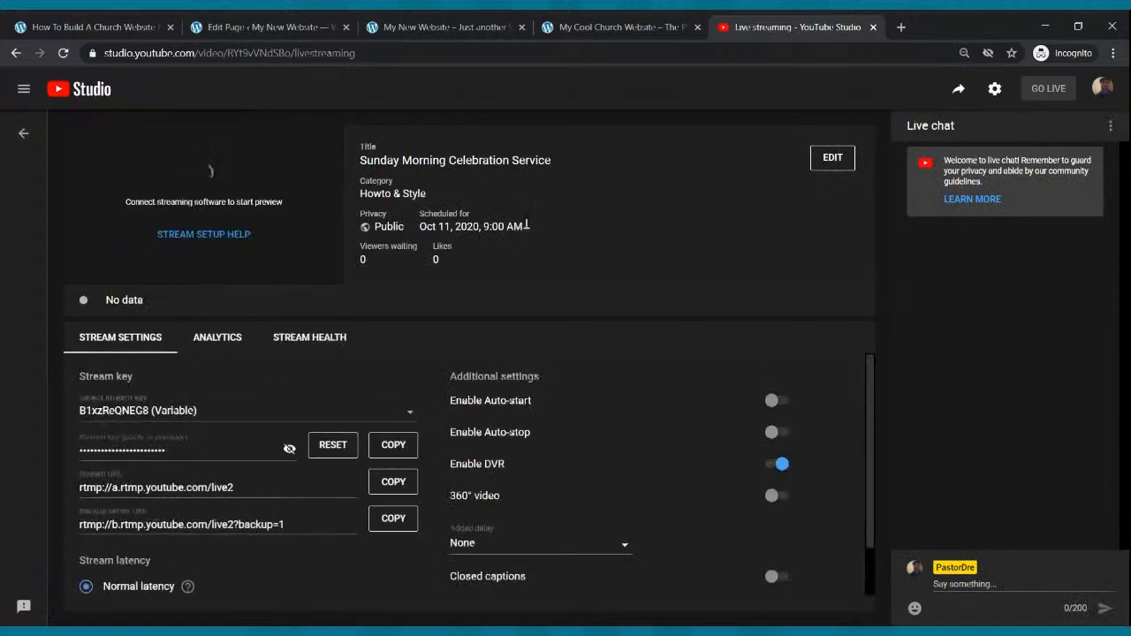
pyautogui.click(960, 92)
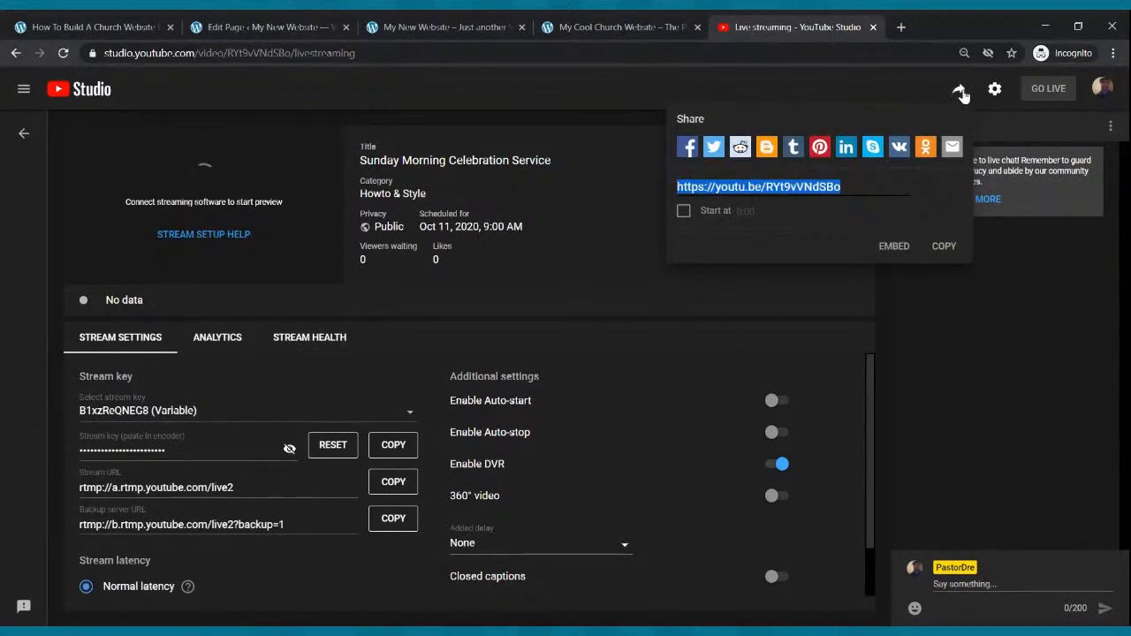
pyautogui.click(944, 246)
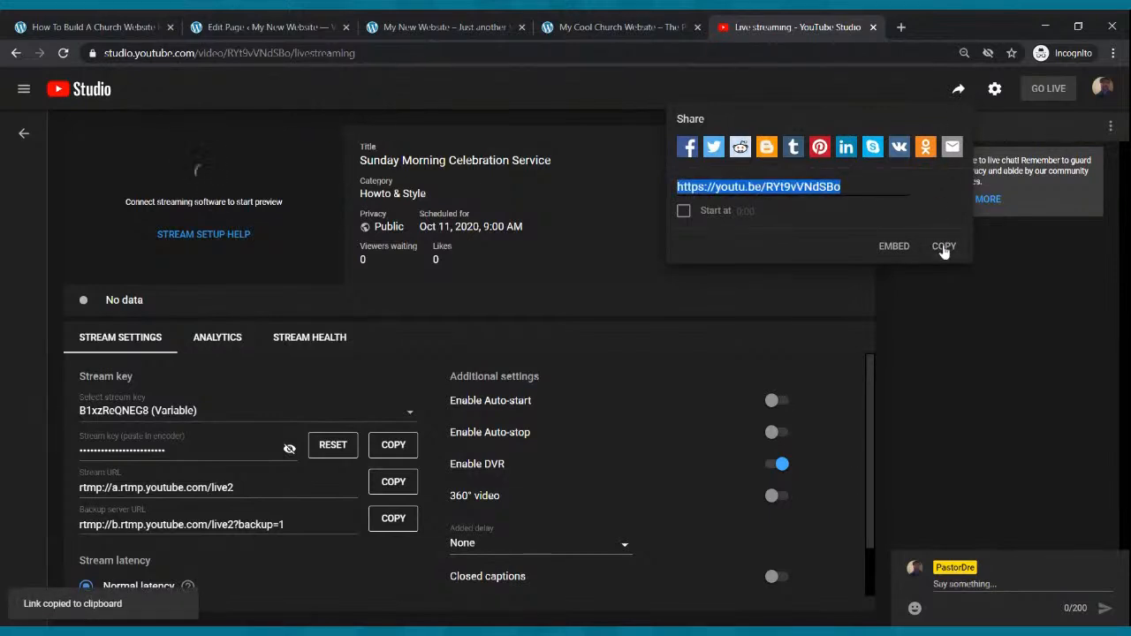
pyautogui.click(314, 32)
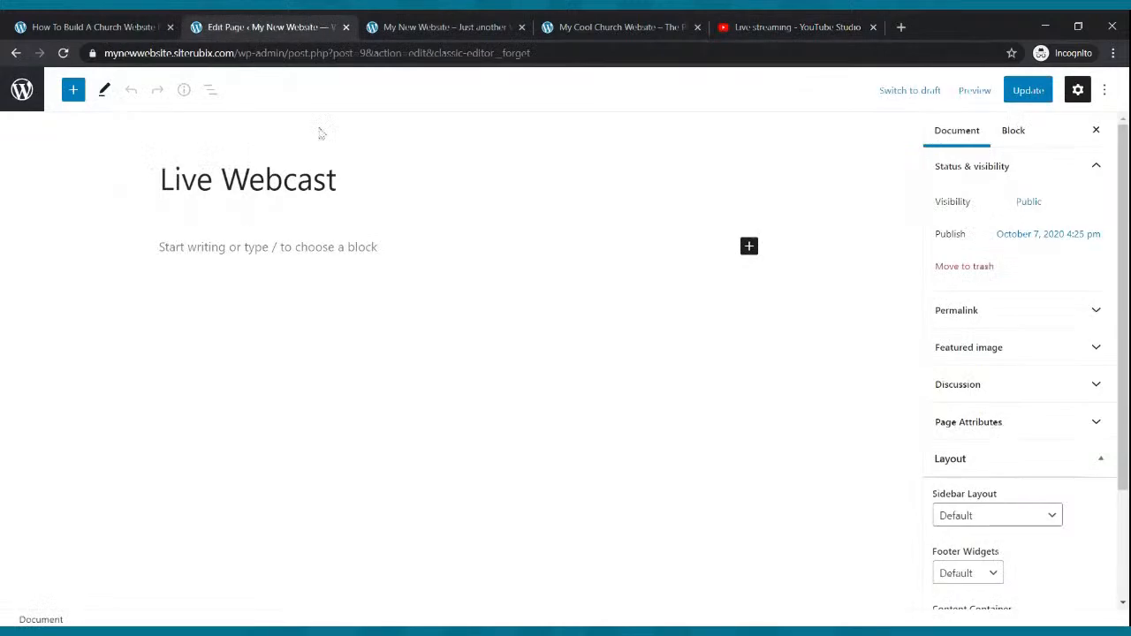
pyautogui.click(750, 246)
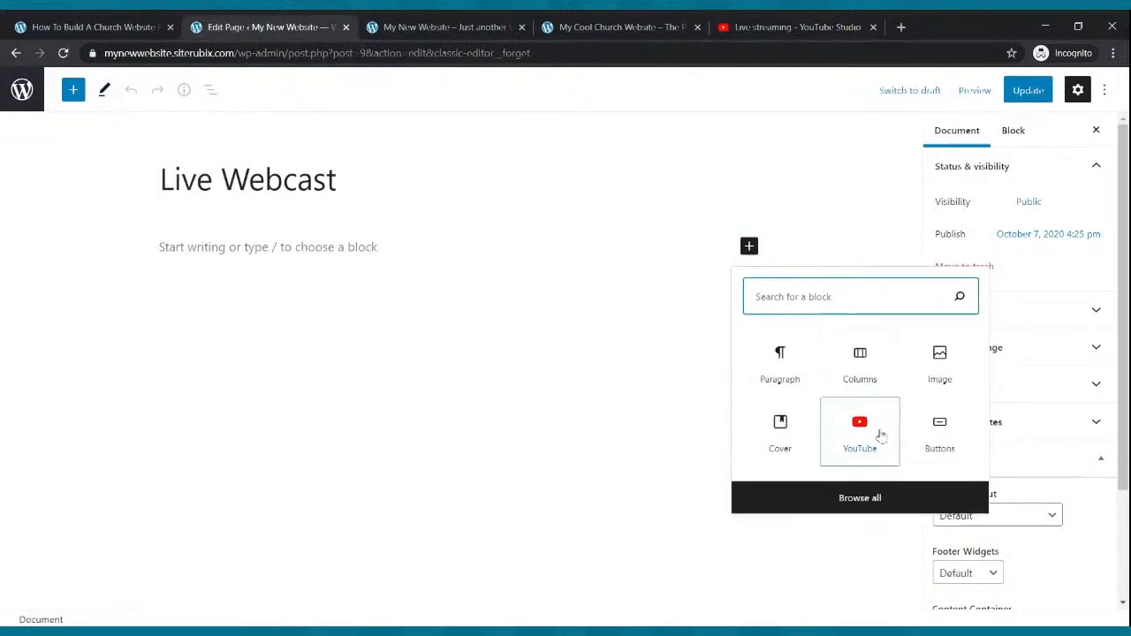
pyautogui.click(869, 432)
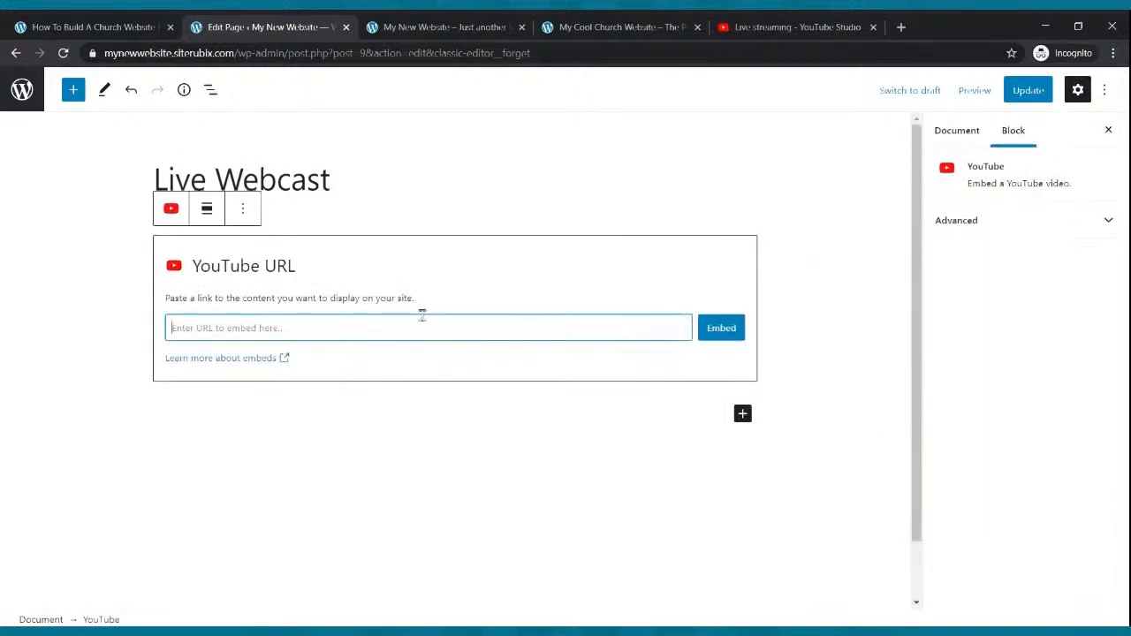
pyautogui.hotkey('ctrl', 'v')
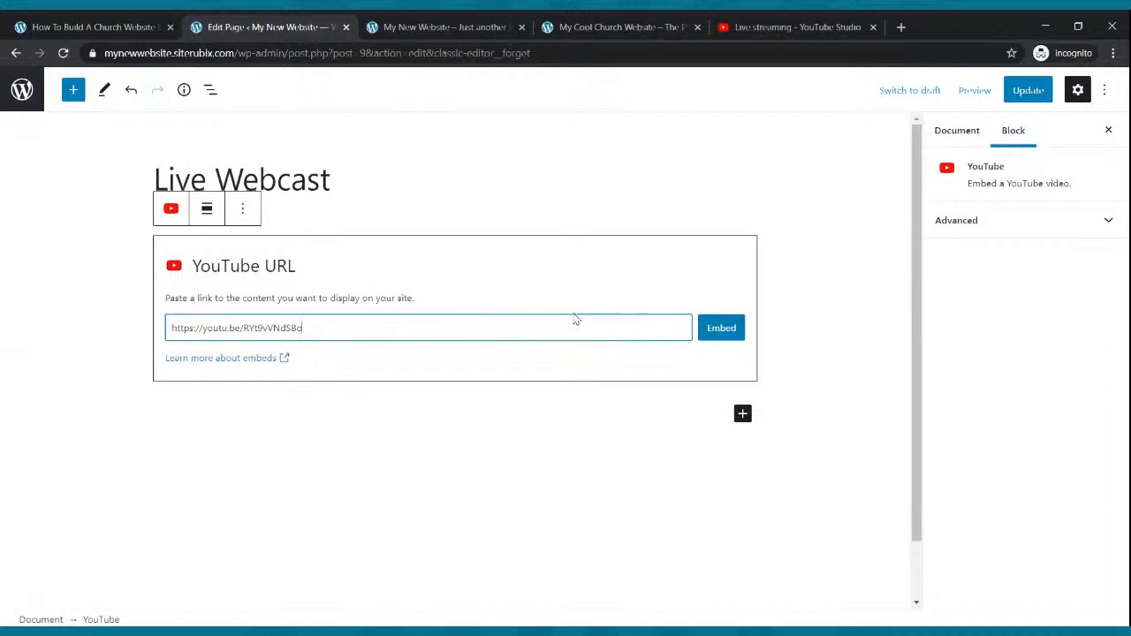
pyautogui.click(721, 328)
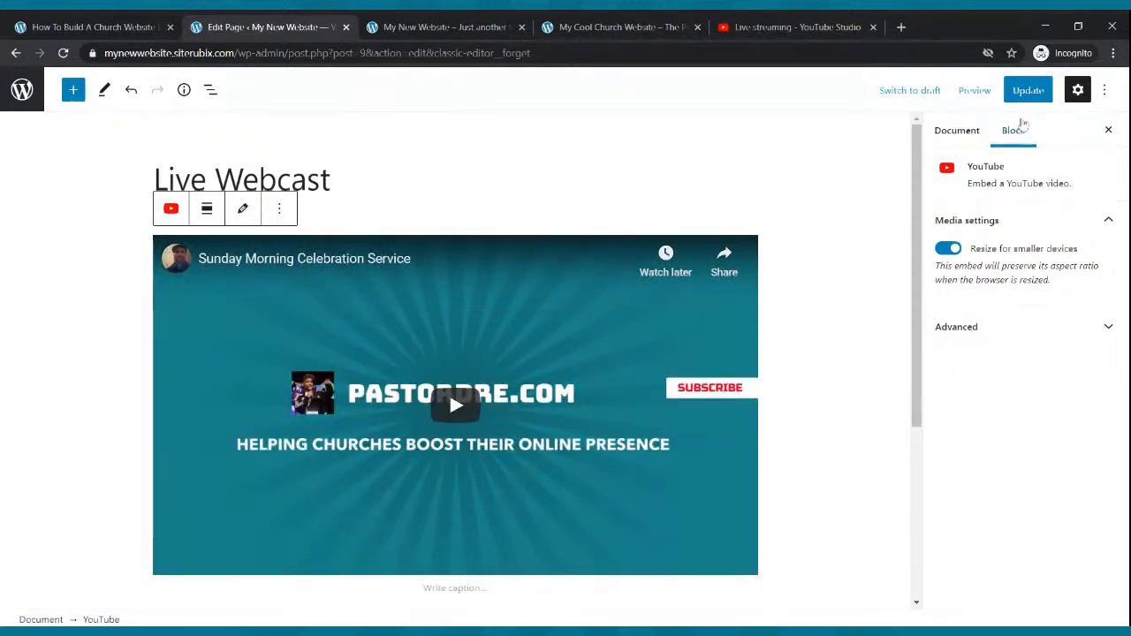
# Step: Update the Live Webcast page and reload the live website
pyautogui.click(1028, 90)
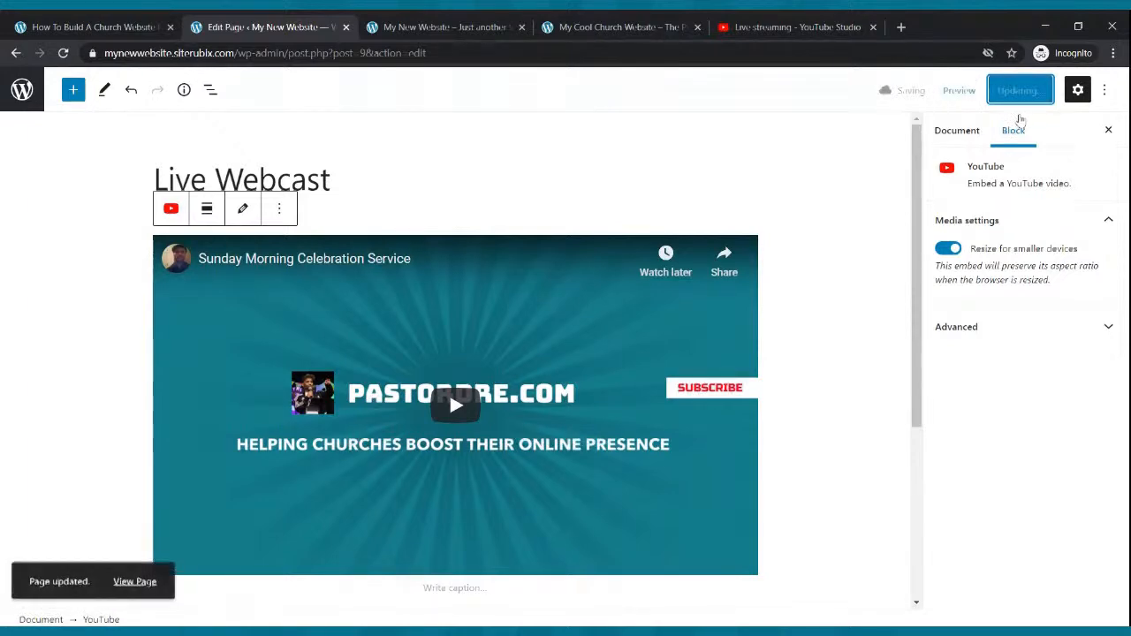
pyautogui.click(479, 25)
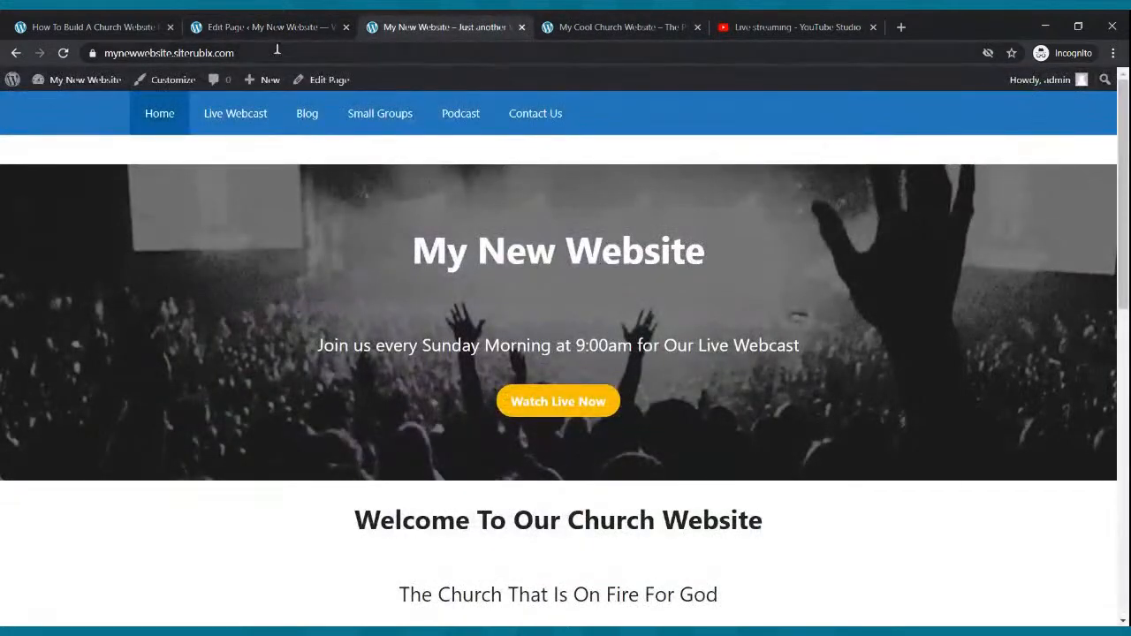
pyautogui.click(63, 54)
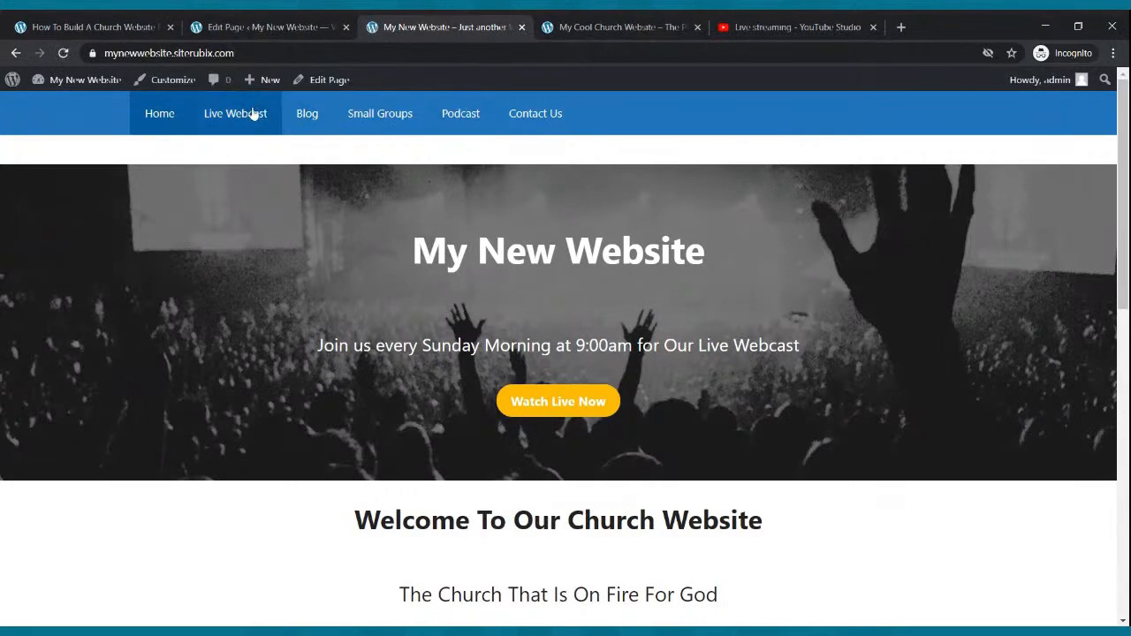
# Step: View the published Live Webcast page and try playing the embedded Sunday Morning Celebration Service video
pyautogui.scroll(-1, 688, 183)
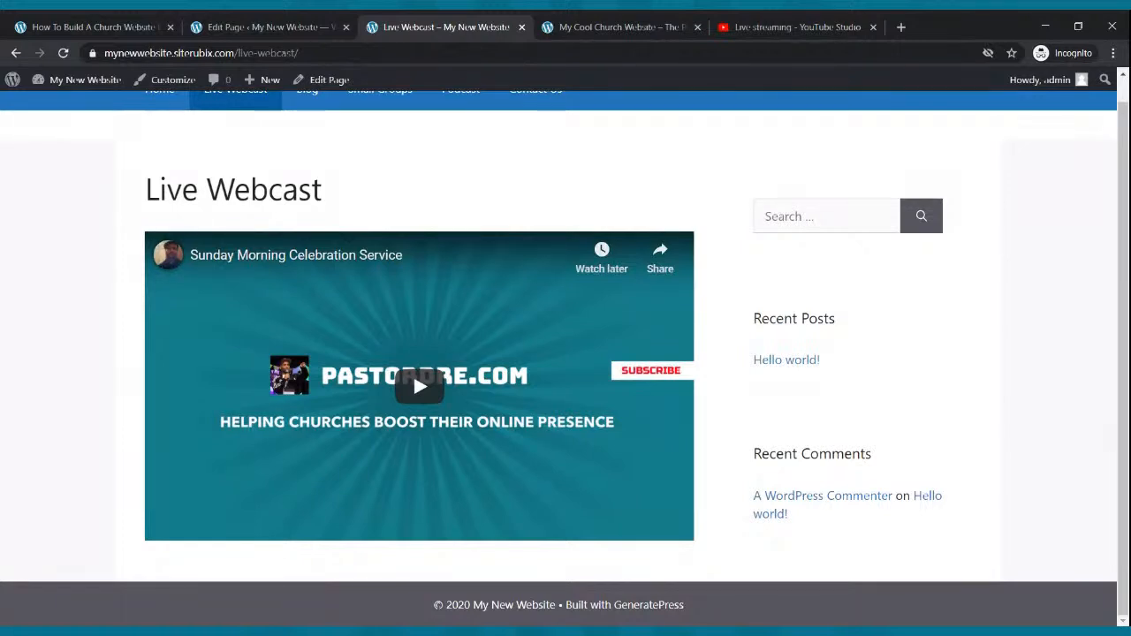
pyautogui.click(408, 394)
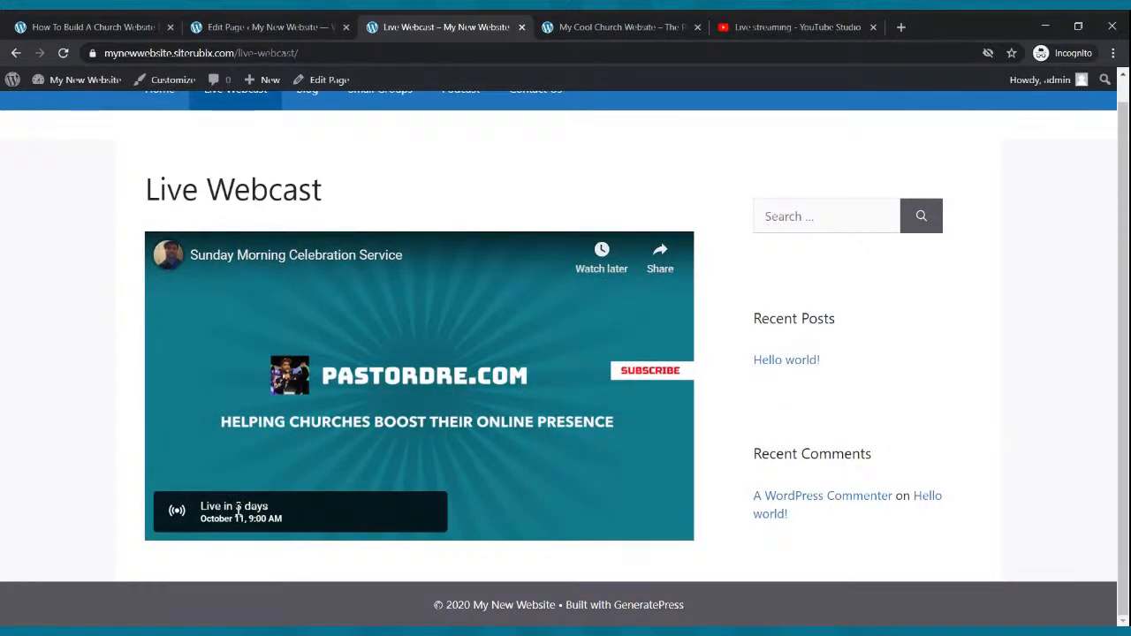
# Step: In YouTube Studio, open the currently live stream How To Build A Website With WordPress For FREE and copy its share link
pyautogui.click(782, 22)
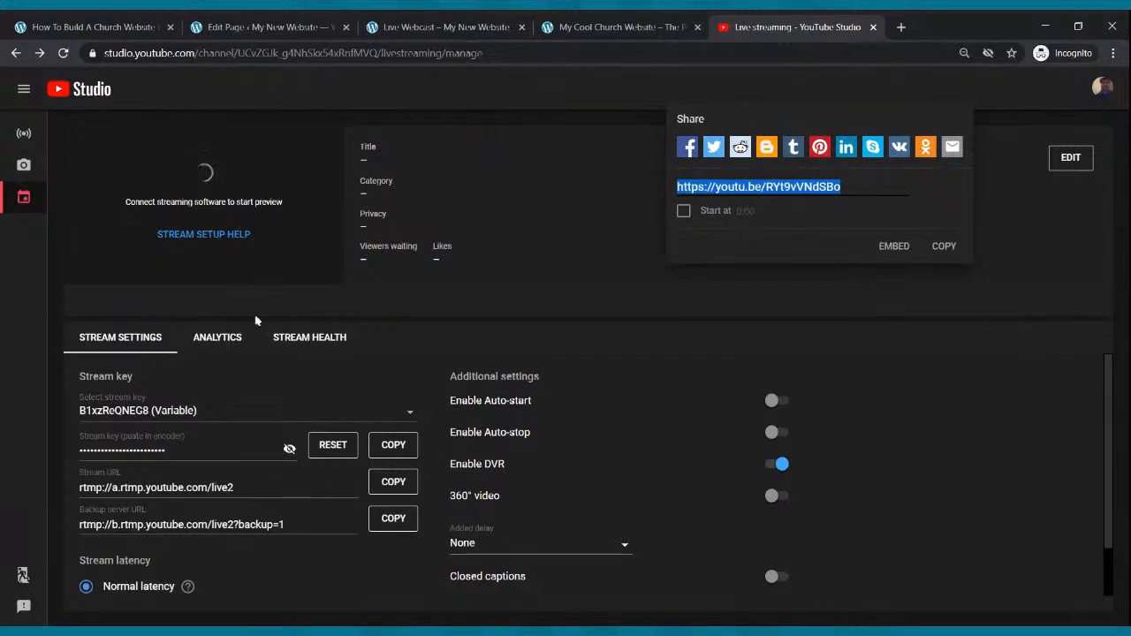
pyautogui.click(24, 132)
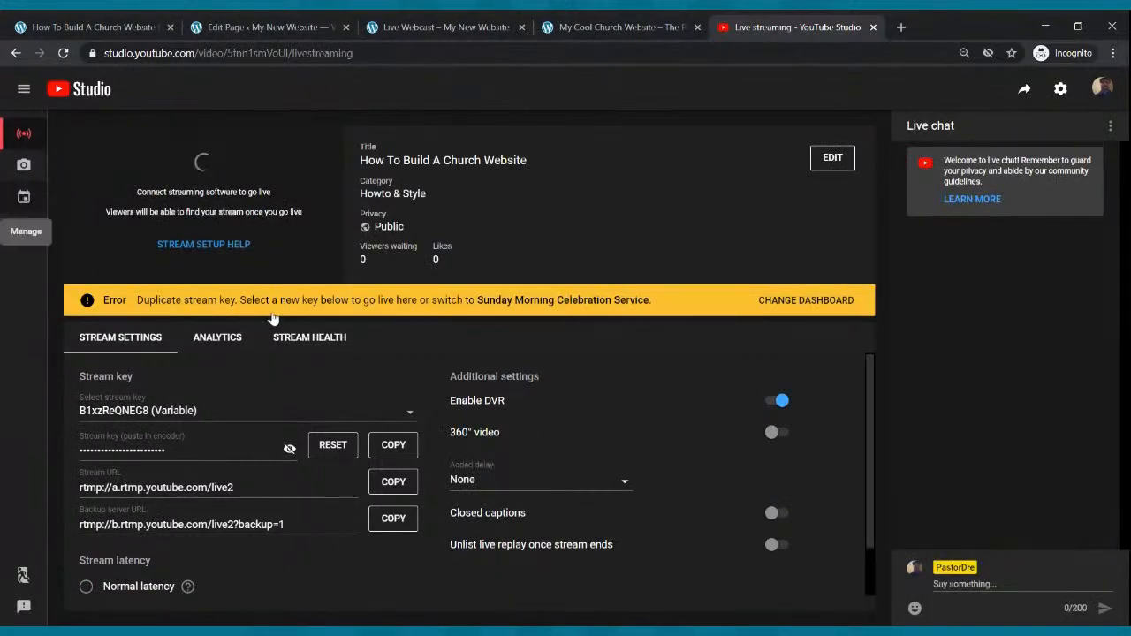
pyautogui.click(24, 198)
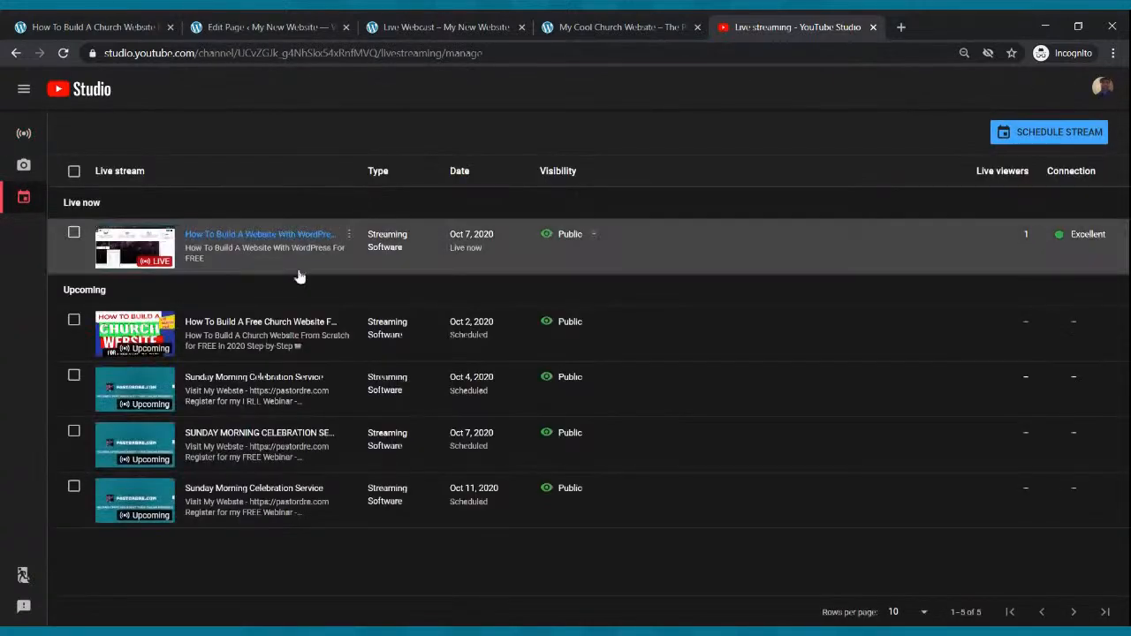
pyautogui.click(151, 240)
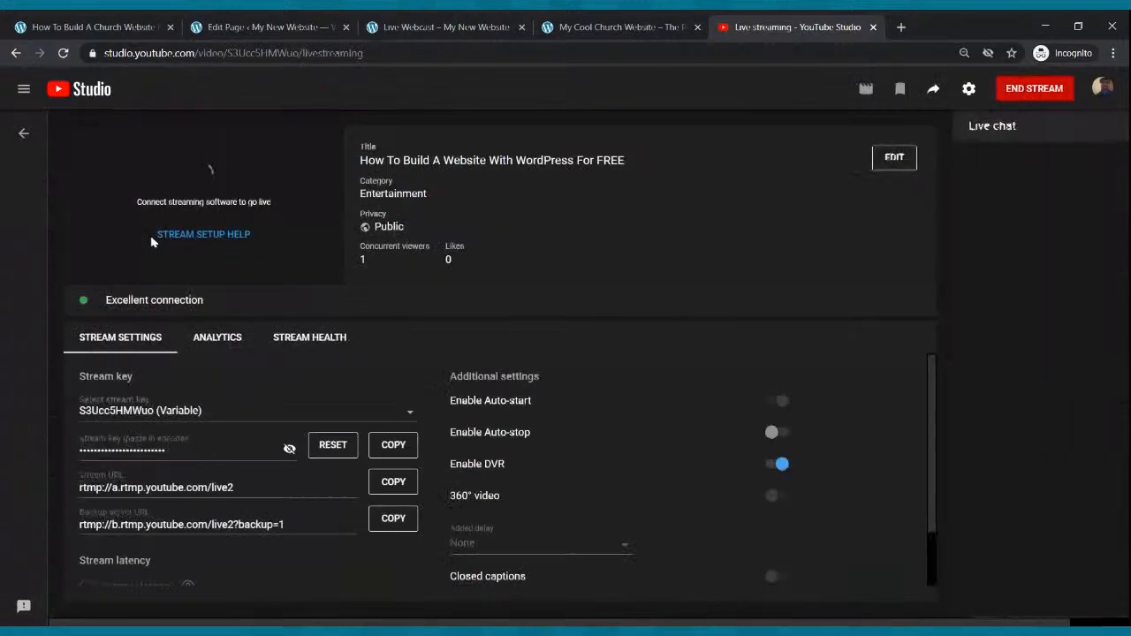
pyautogui.click(933, 89)
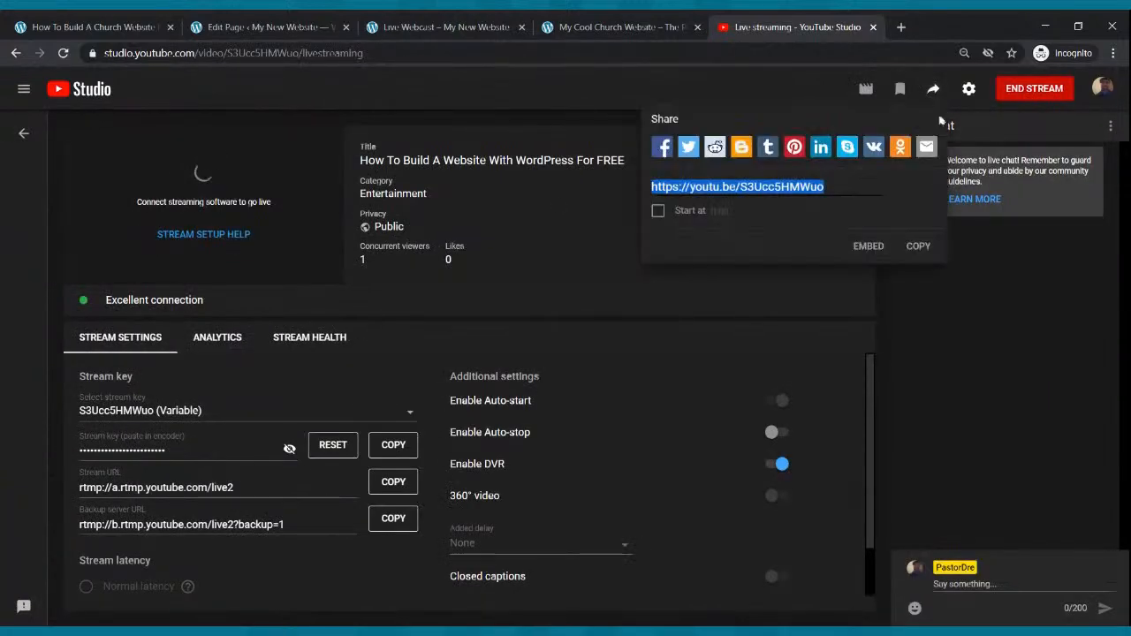
pyautogui.click(921, 246)
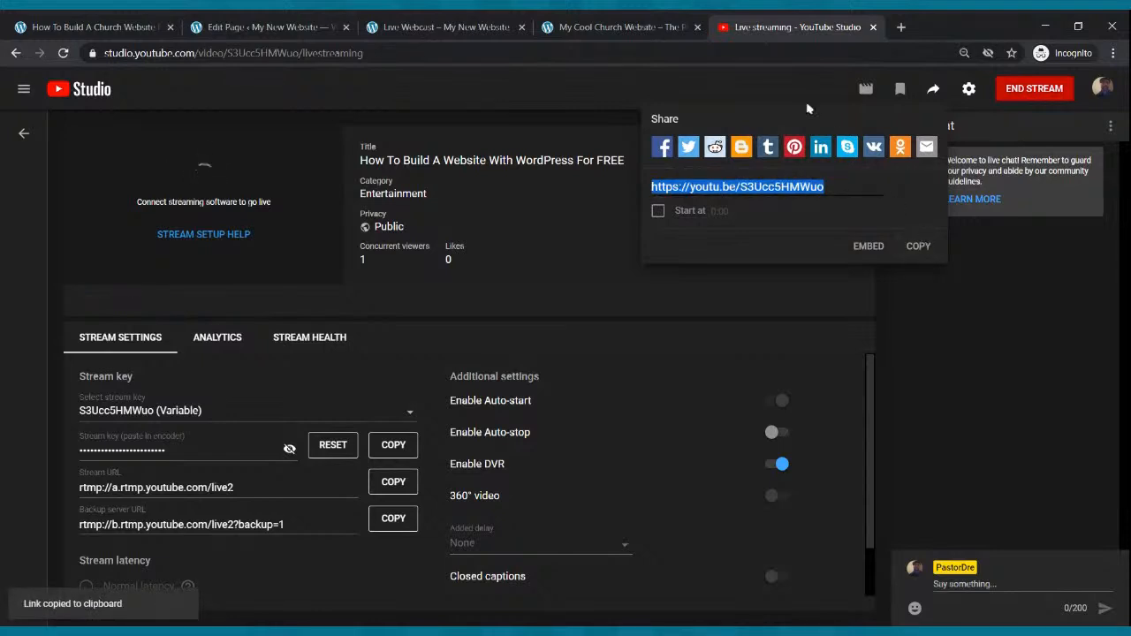
pyautogui.click(256, 26)
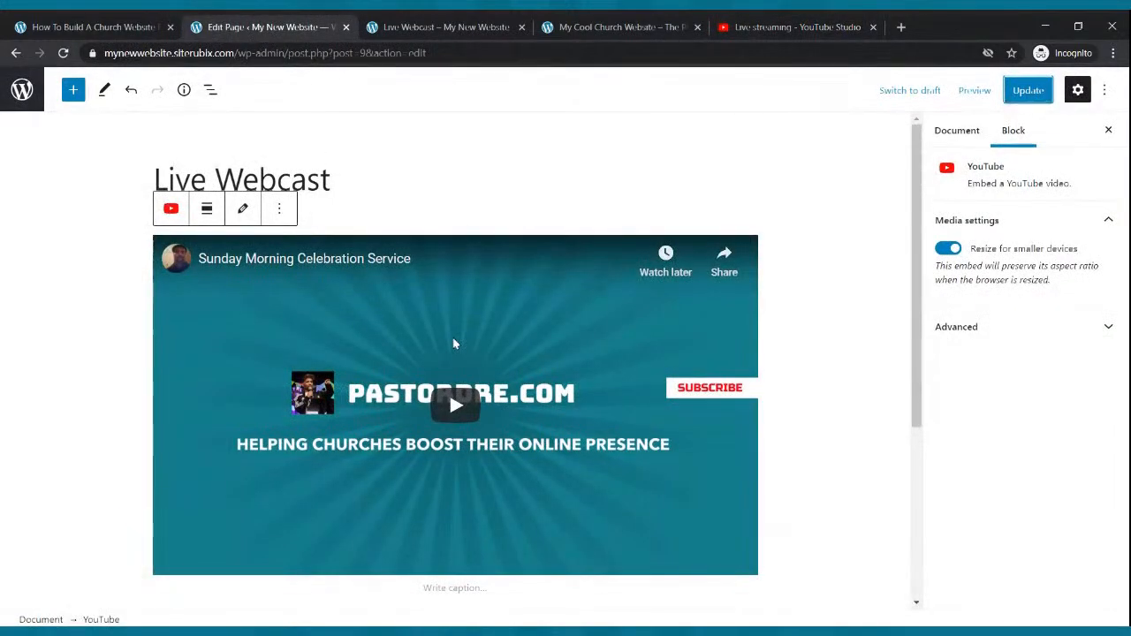
pyautogui.click(255, 213)
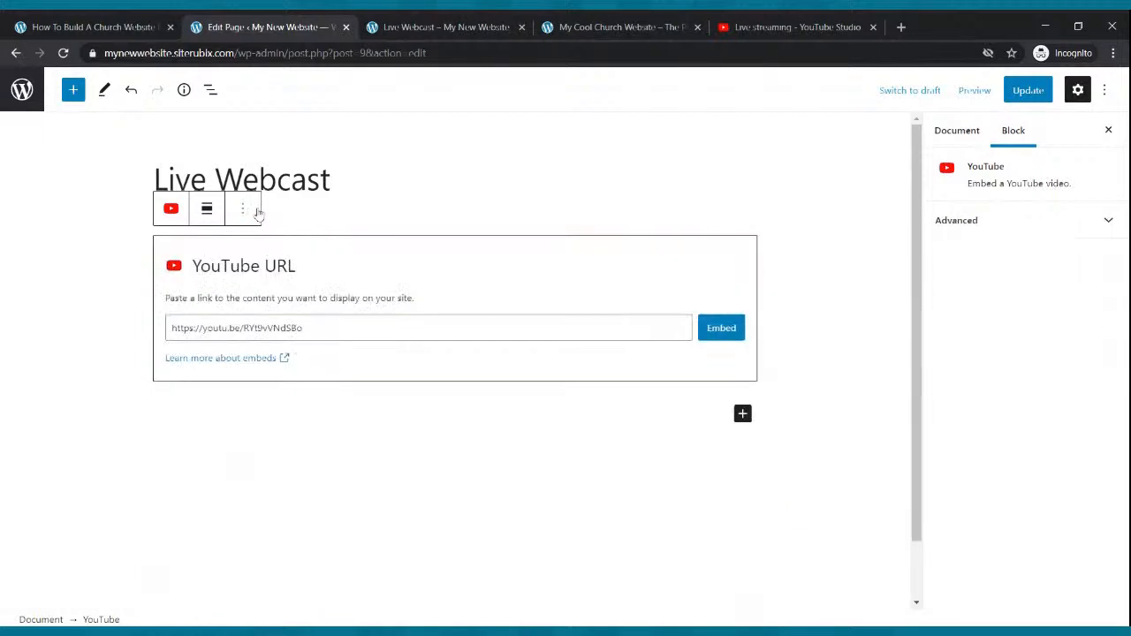
pyautogui.moveTo(312, 322); pyautogui.dragTo(172, 311)
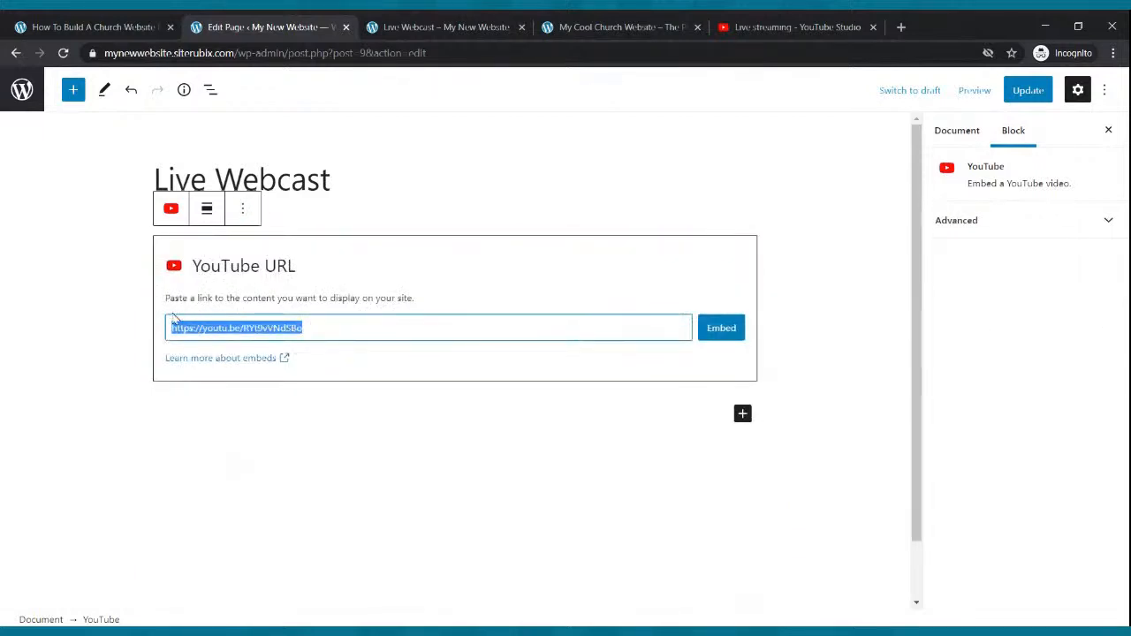
pyautogui.hotkey('ctrl', 'v')
pyautogui.click(716, 334)
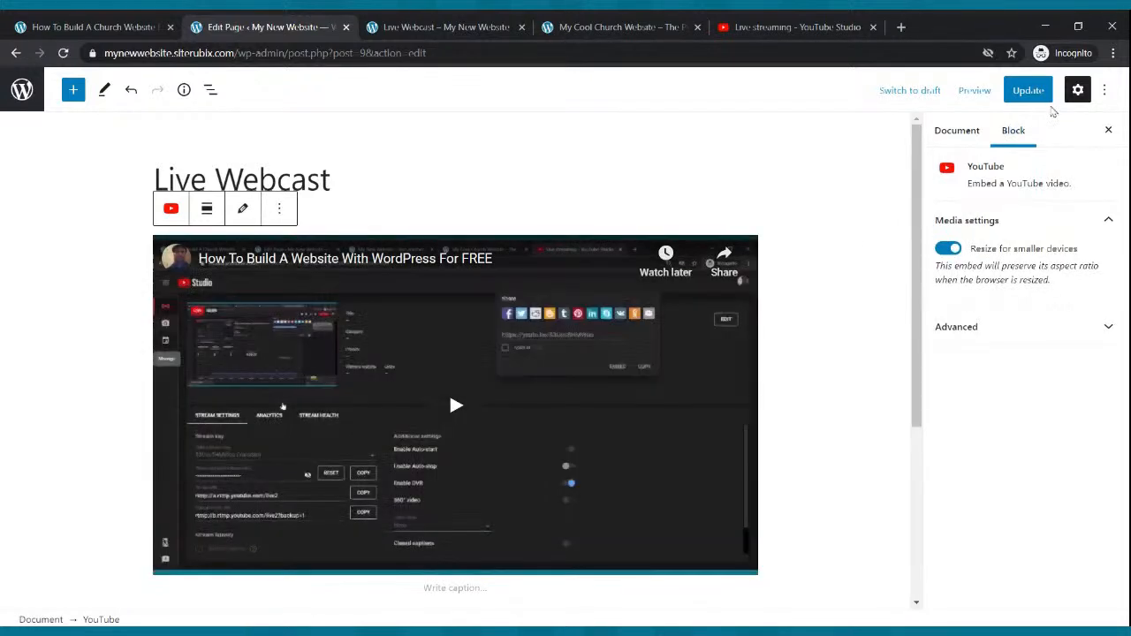
pyautogui.click(1028, 89)
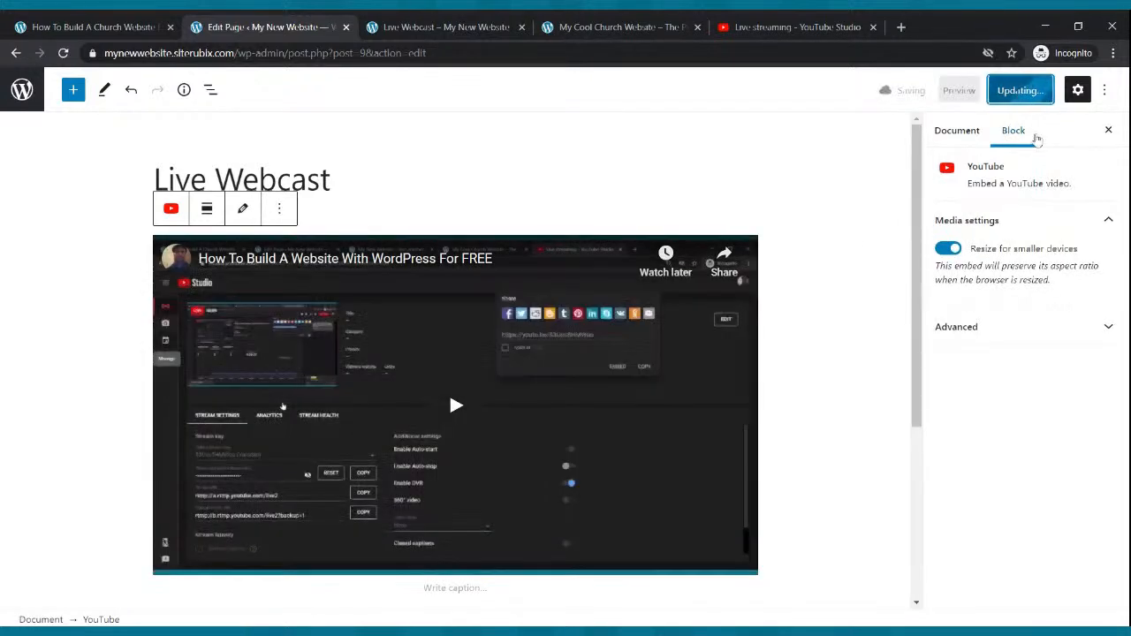
# Step: Reload the published Live Webcast page, test playback of its embedded live stream, and return to the site's home page
pyautogui.click(495, 26)
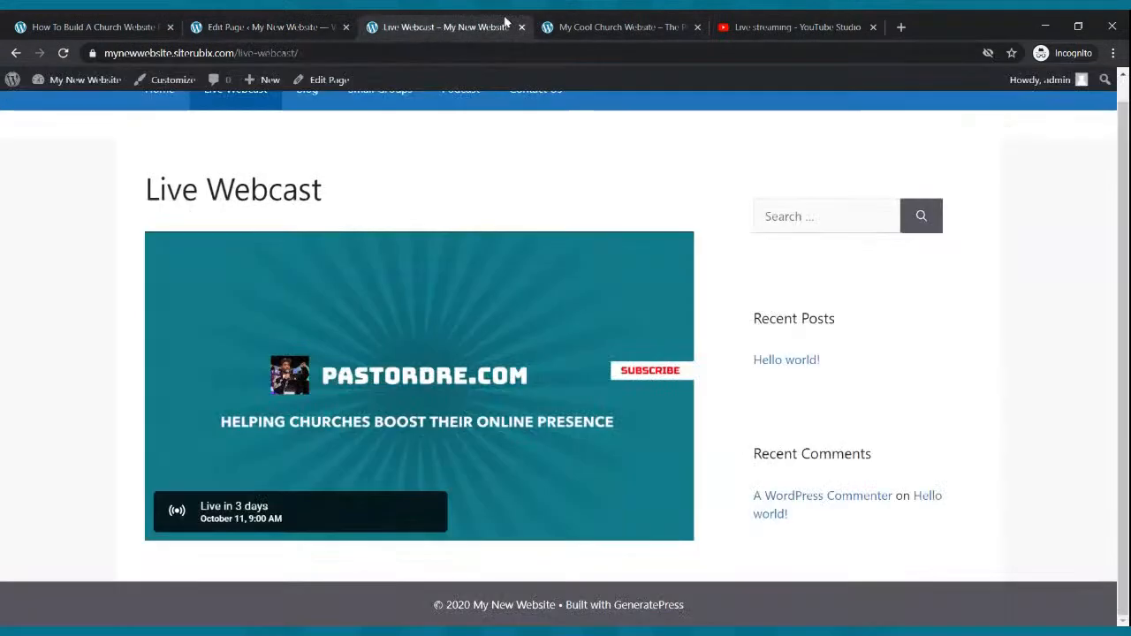
pyautogui.click(62, 53)
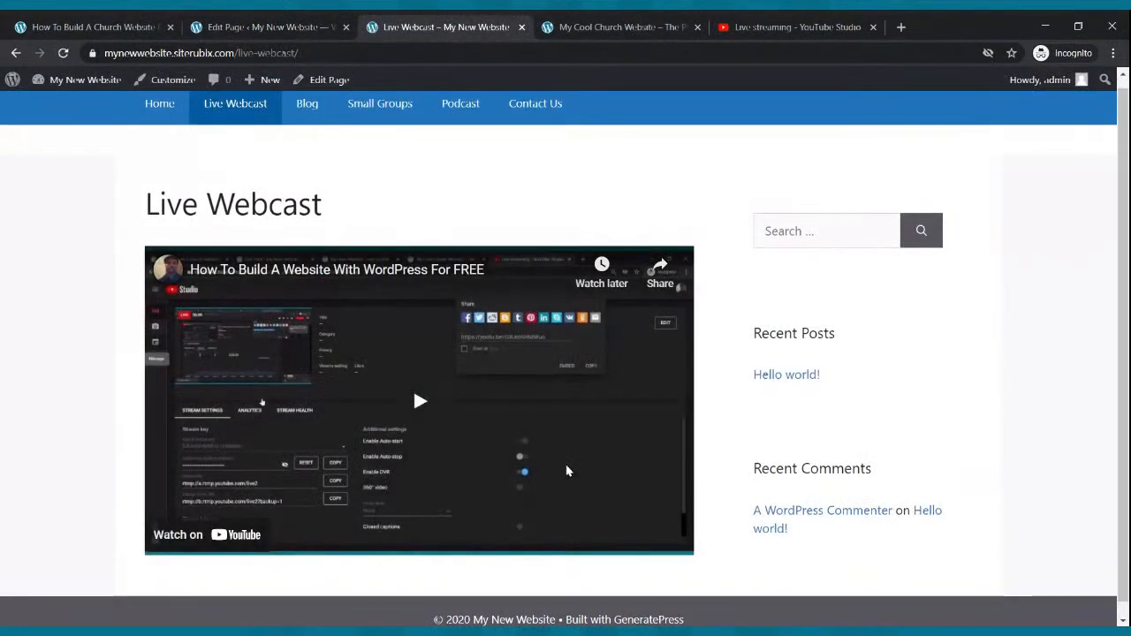
pyautogui.click(440, 414)
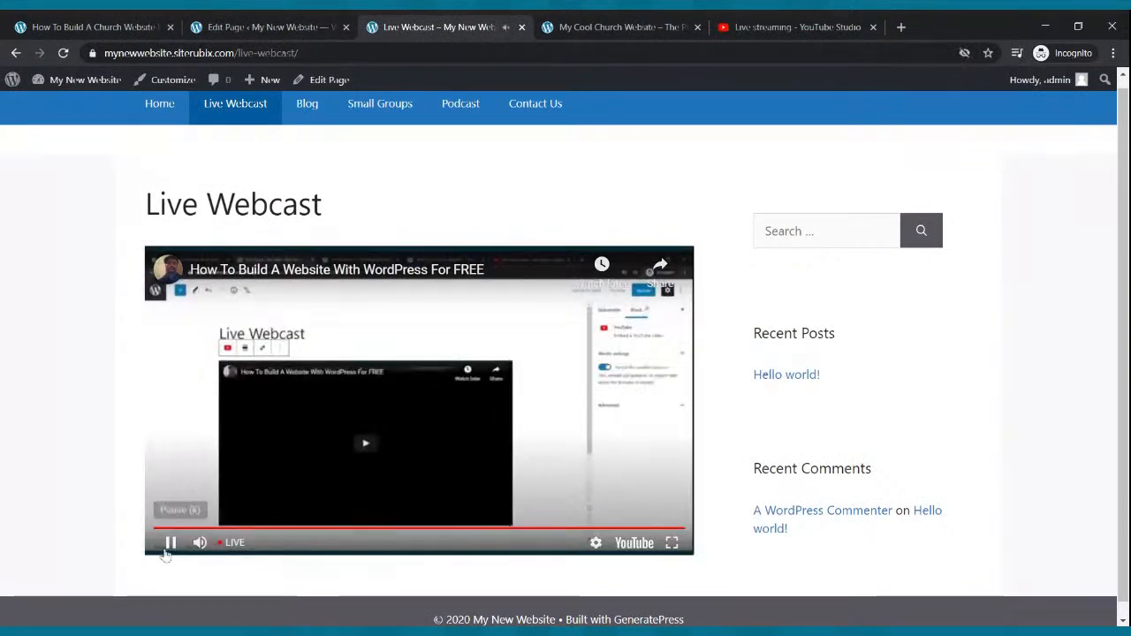
pyautogui.click(170, 542)
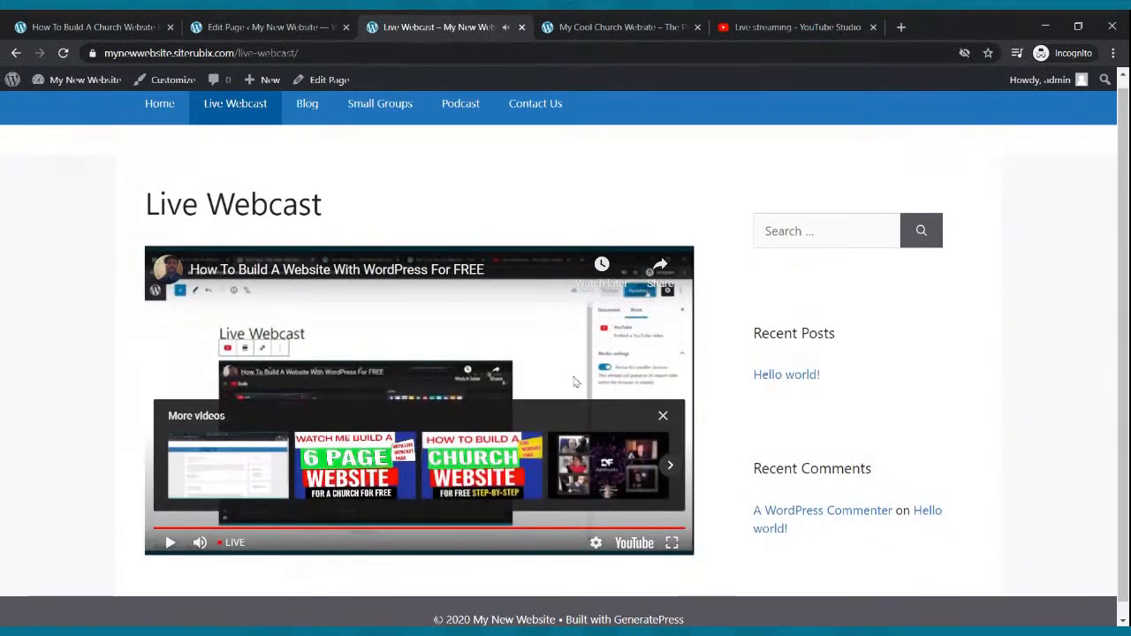
pyautogui.scroll(-1, 549, 335)
pyautogui.scroll(1, 553, 342)
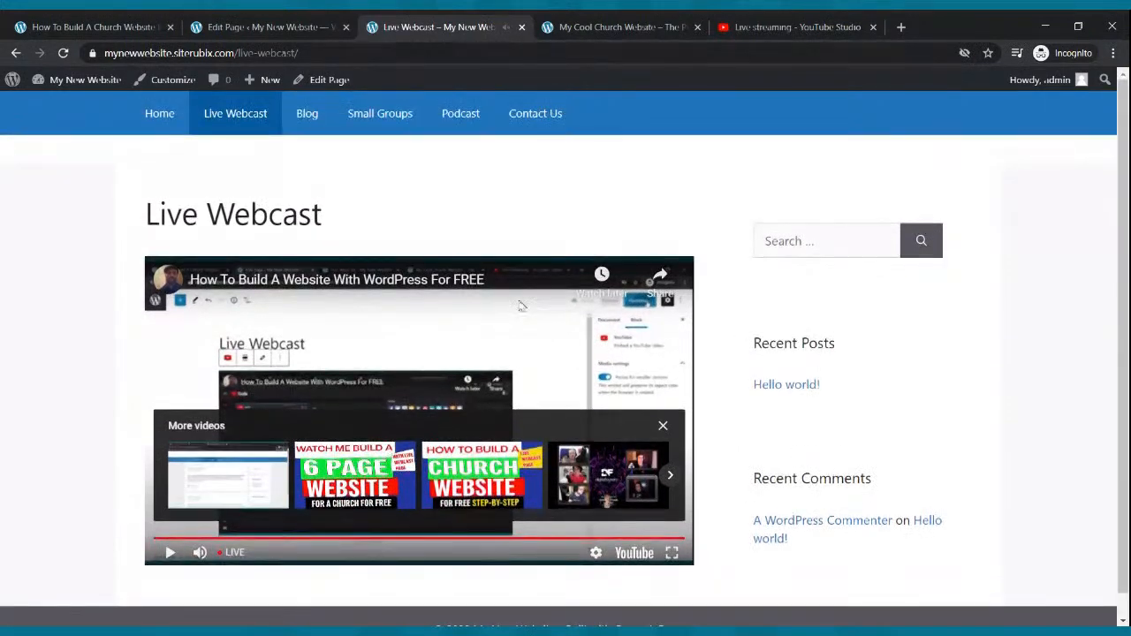
pyautogui.click(18, 55)
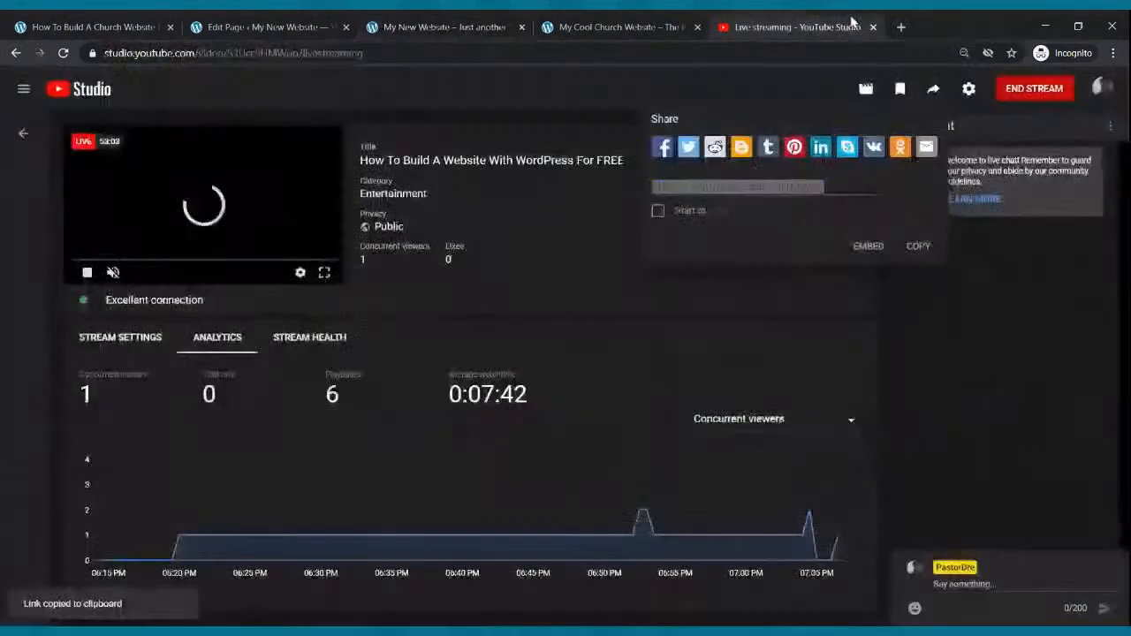
# Step: In YouTube Studio, open the Sunday Morning Celebration Service stream scheduled for Oct 11, 2020 and copy its share link
pyautogui.click(844, 27)
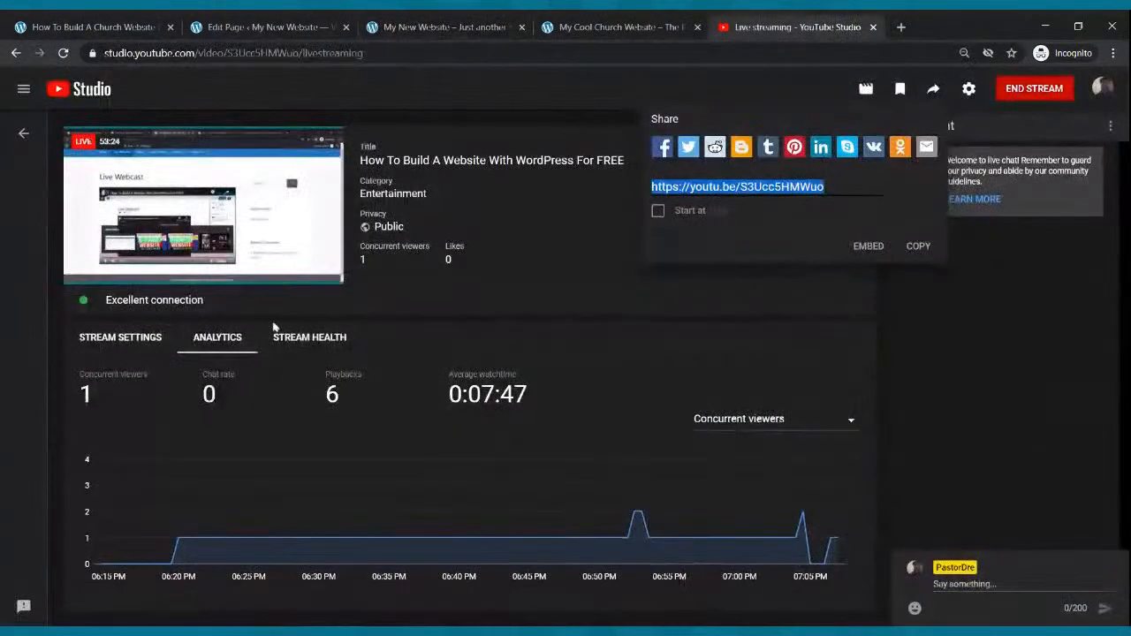
pyautogui.click(17, 55)
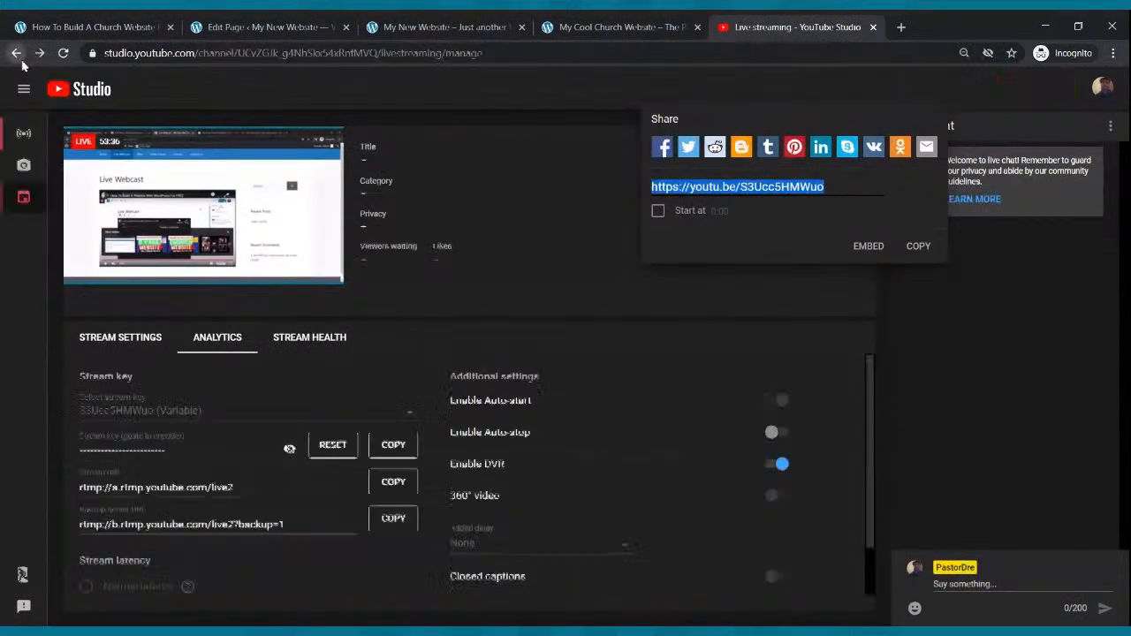
pyautogui.click(30, 196)
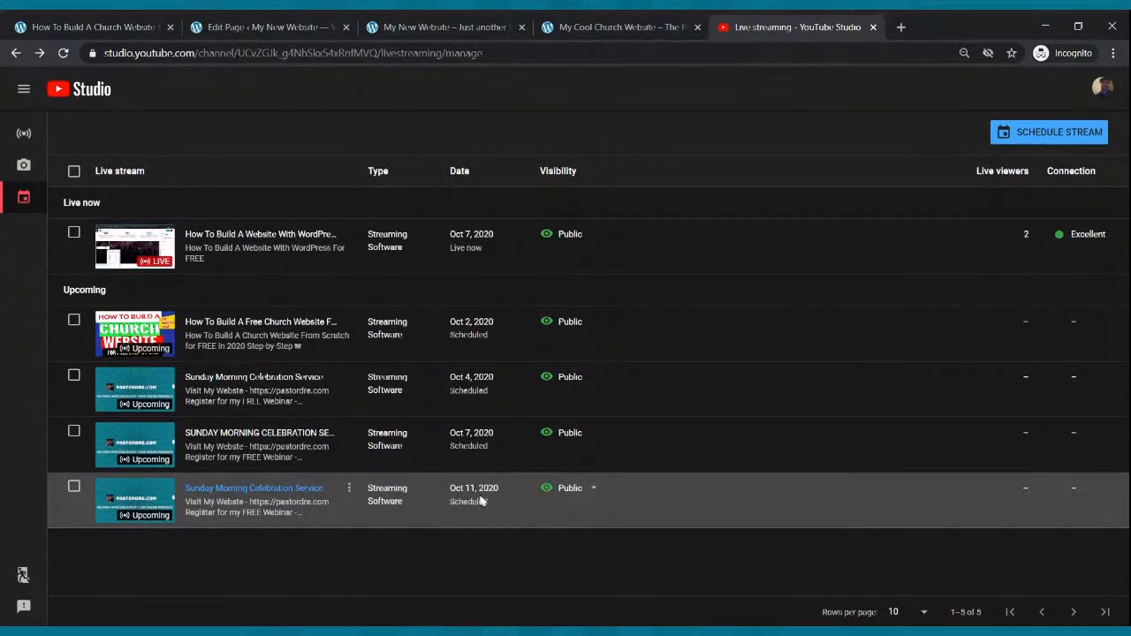
pyautogui.click(186, 507)
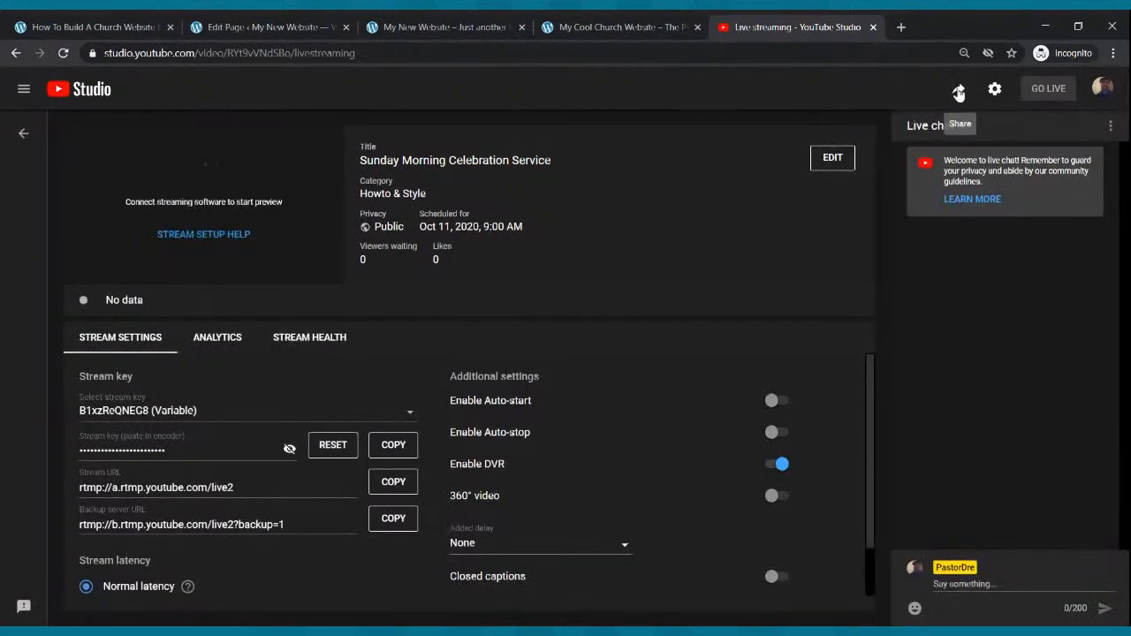
pyautogui.click(959, 90)
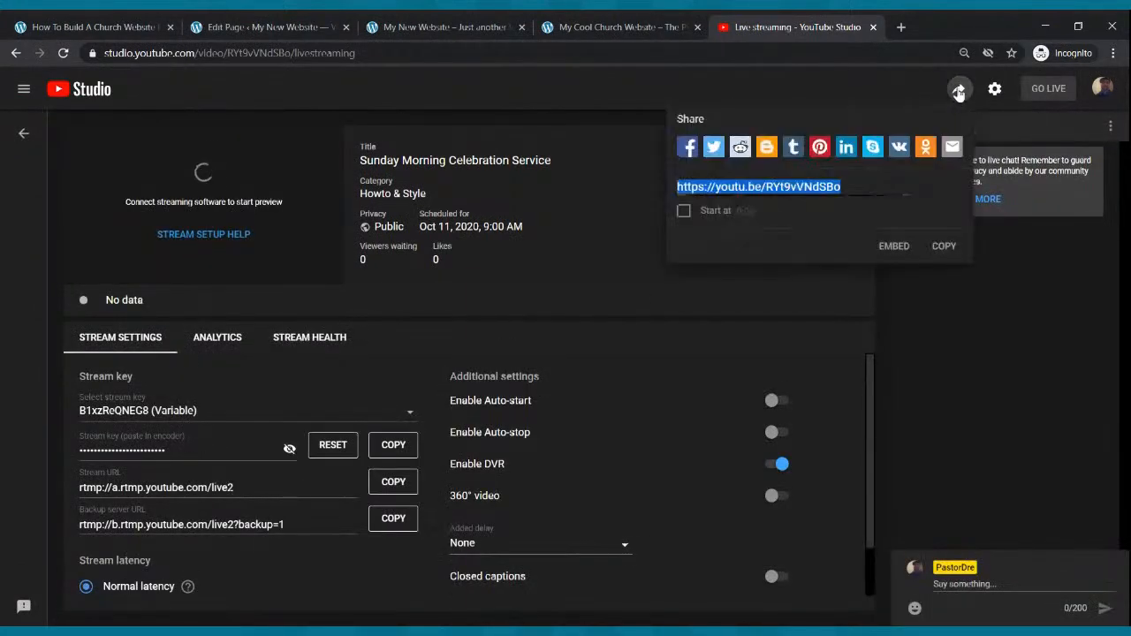
pyautogui.click(942, 249)
pyautogui.click(355, 21)
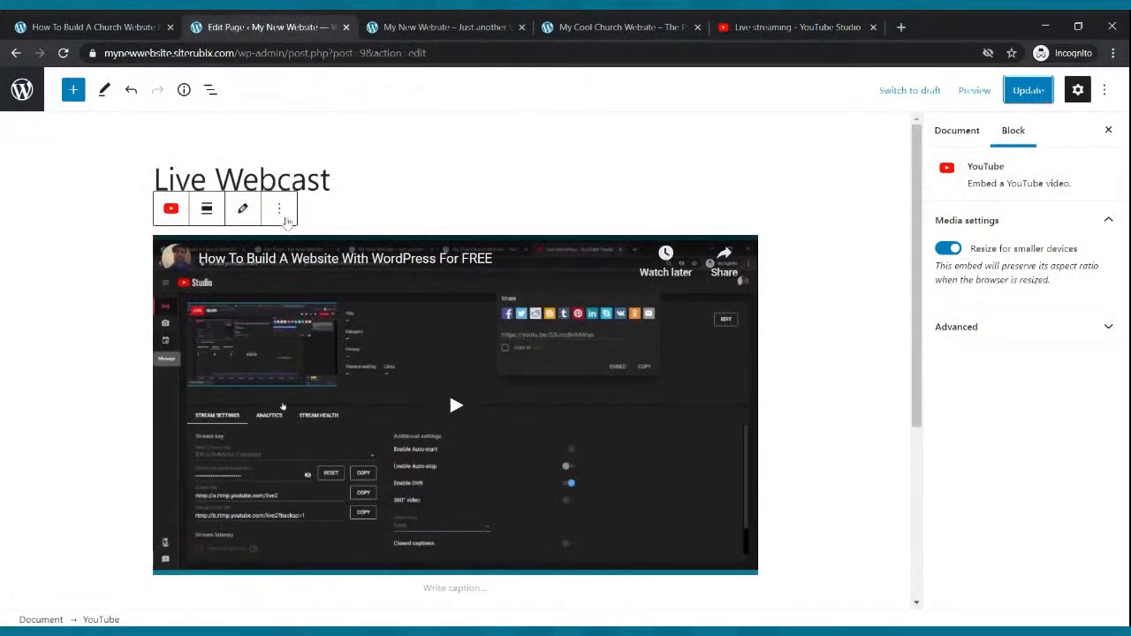
pyautogui.click(243, 209)
pyautogui.moveTo(356, 324); pyautogui.dragTo(162, 316)
pyautogui.hotkey('ctrl', 'v')
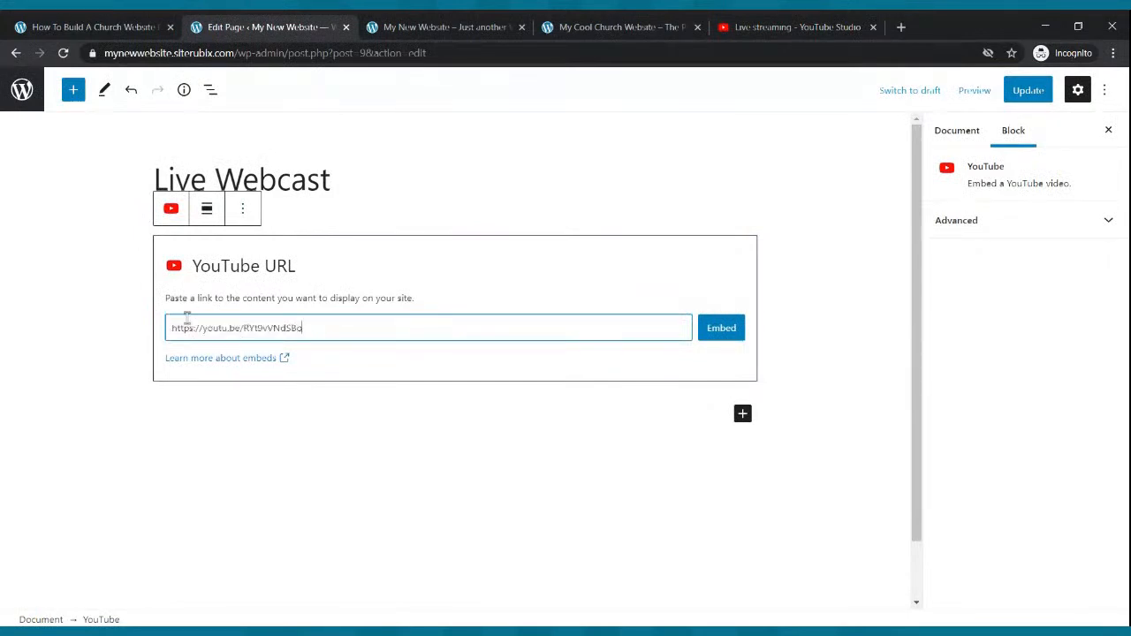
pyautogui.click(722, 334)
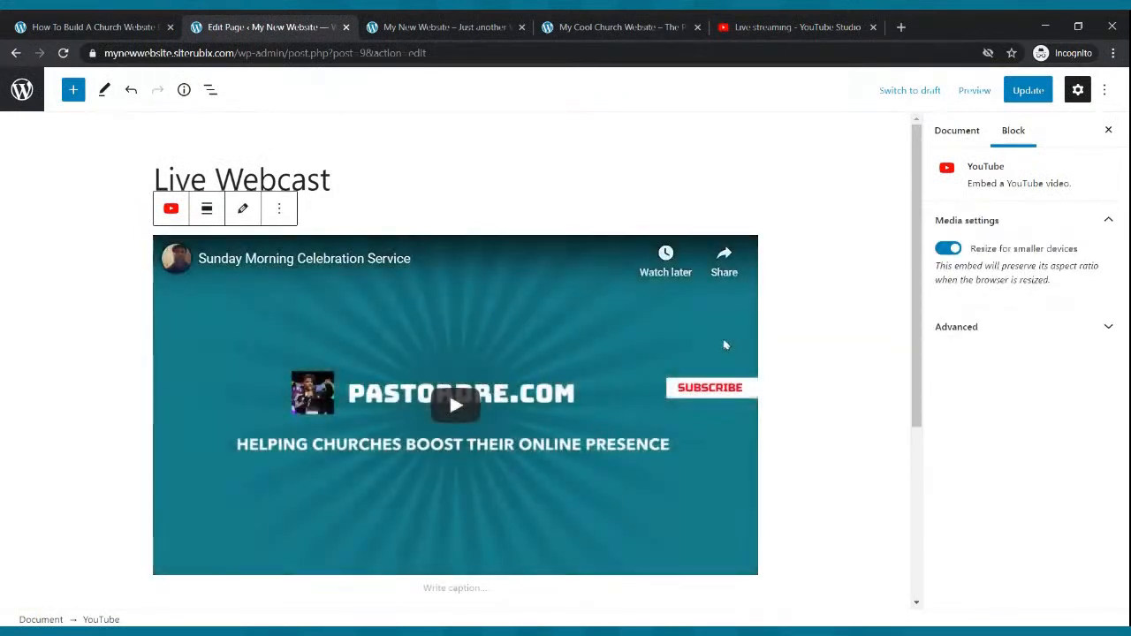
pyautogui.click(1027, 90)
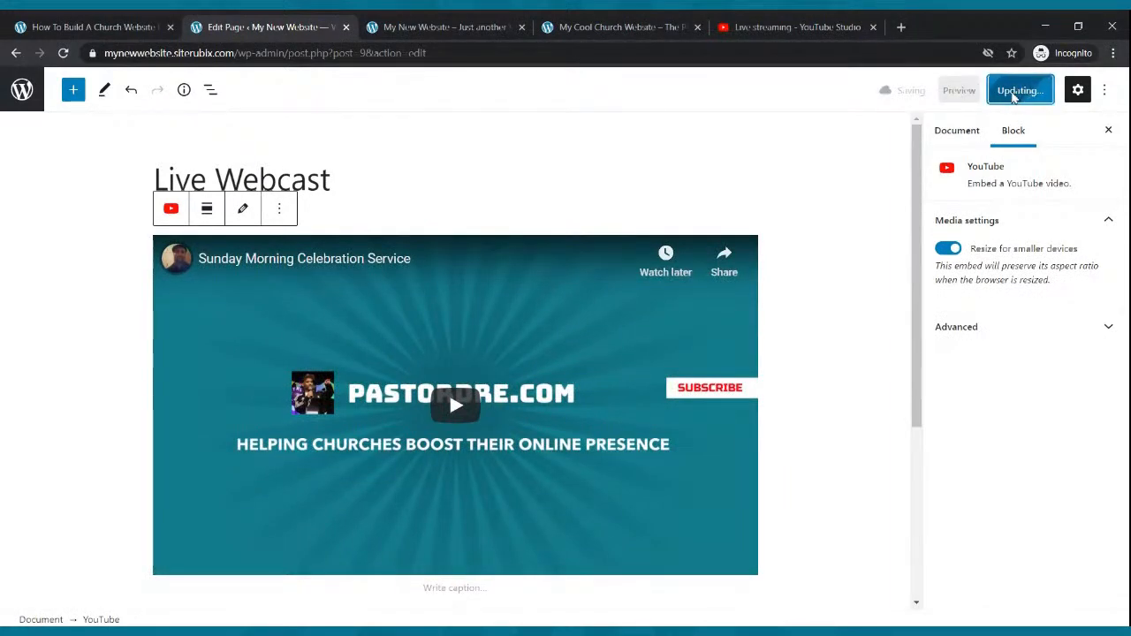
# Step: Reload the published site and check the replaced video on the Live Webcast page
pyautogui.click(448, 27)
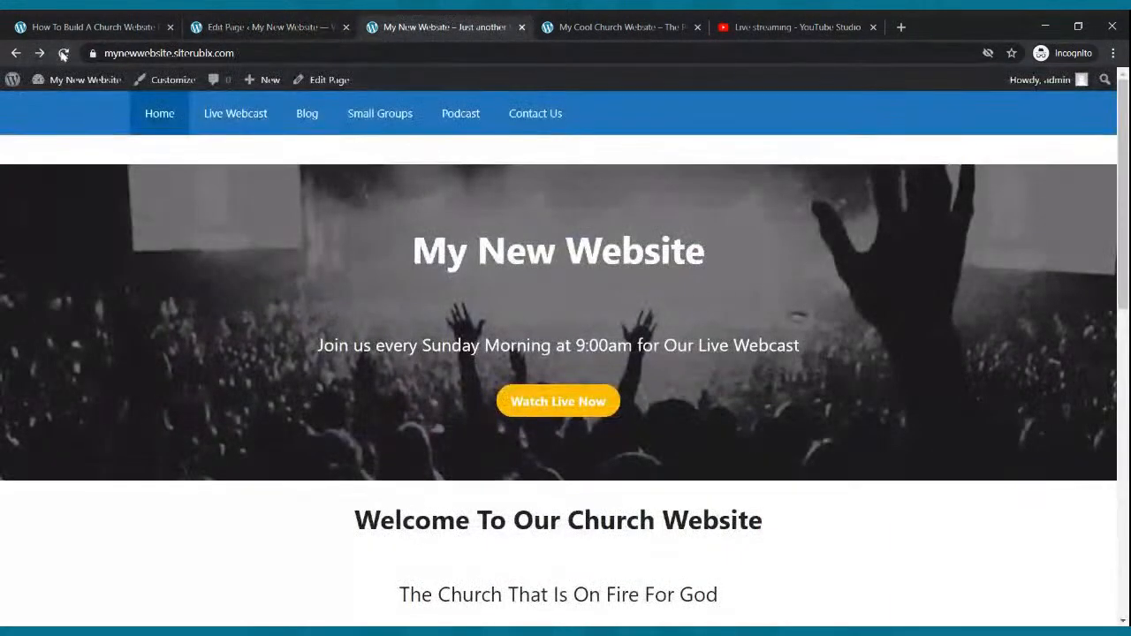
pyautogui.click(63, 54)
pyautogui.scroll(-1, 477, 216)
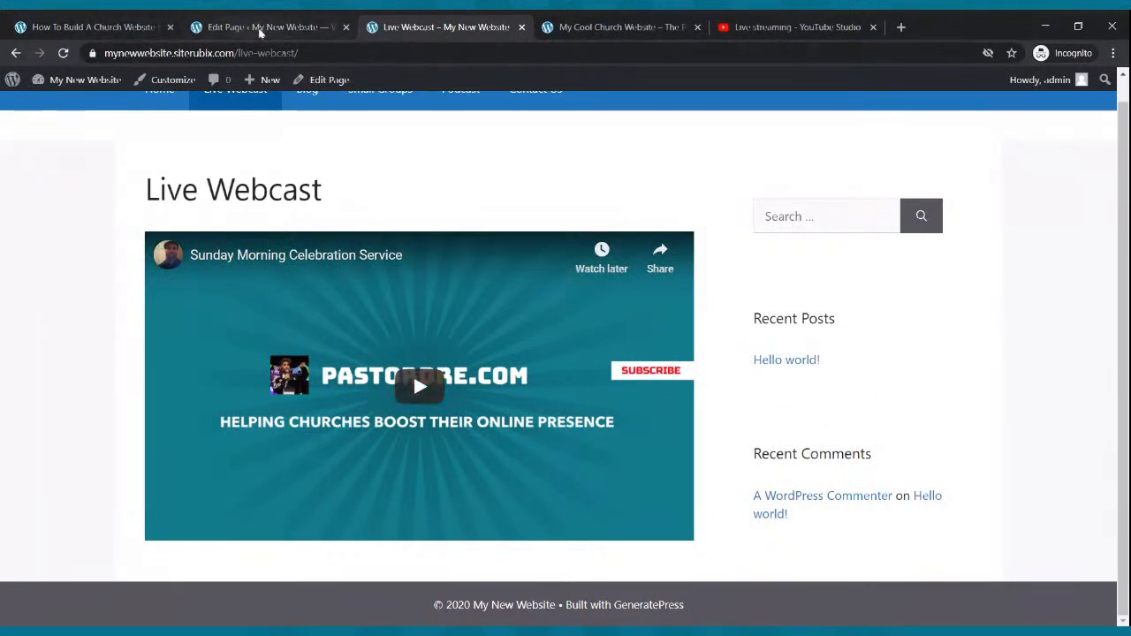
# Step: Set the Live Webcast page's sidebar layout to No Sidebars and update the page
pyautogui.click(260, 27)
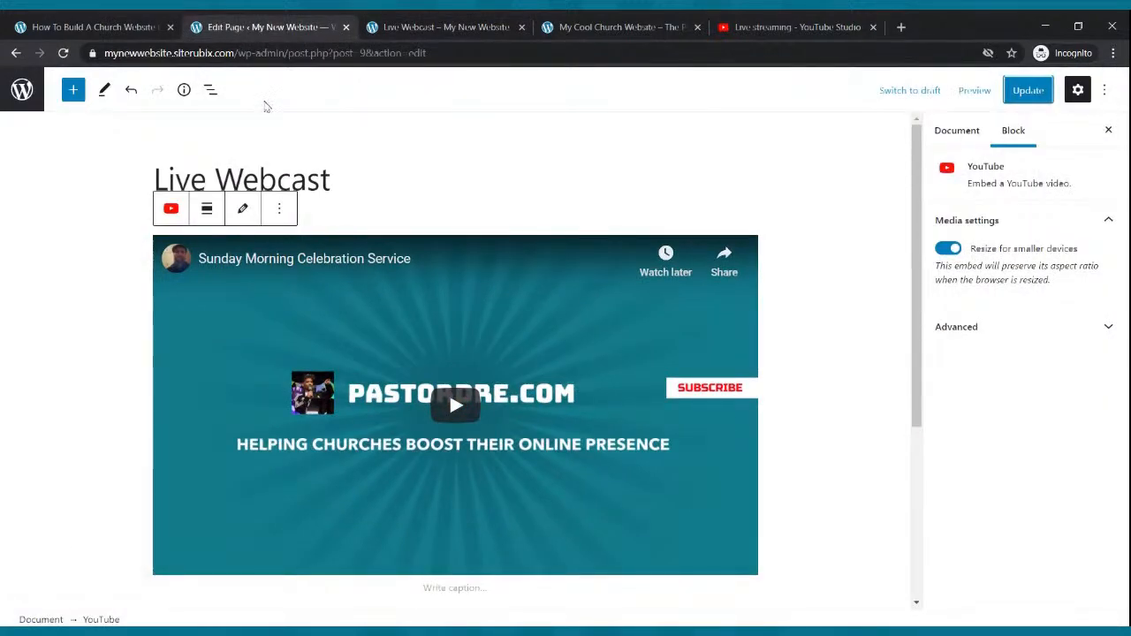
pyautogui.click(542, 189)
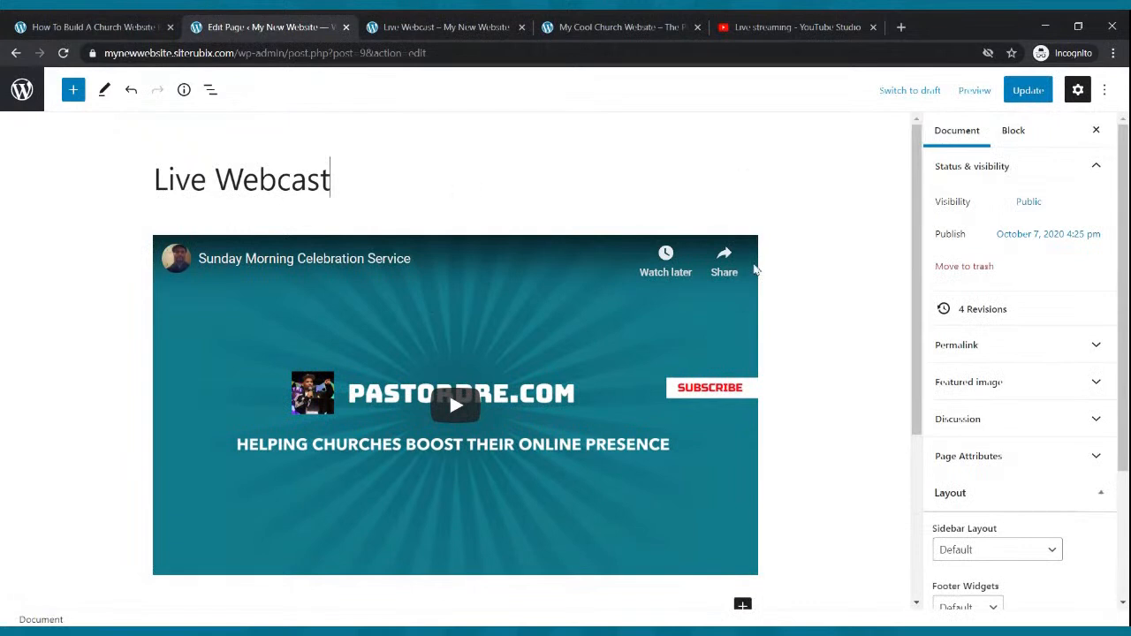
pyautogui.scroll(-2, 1006, 402)
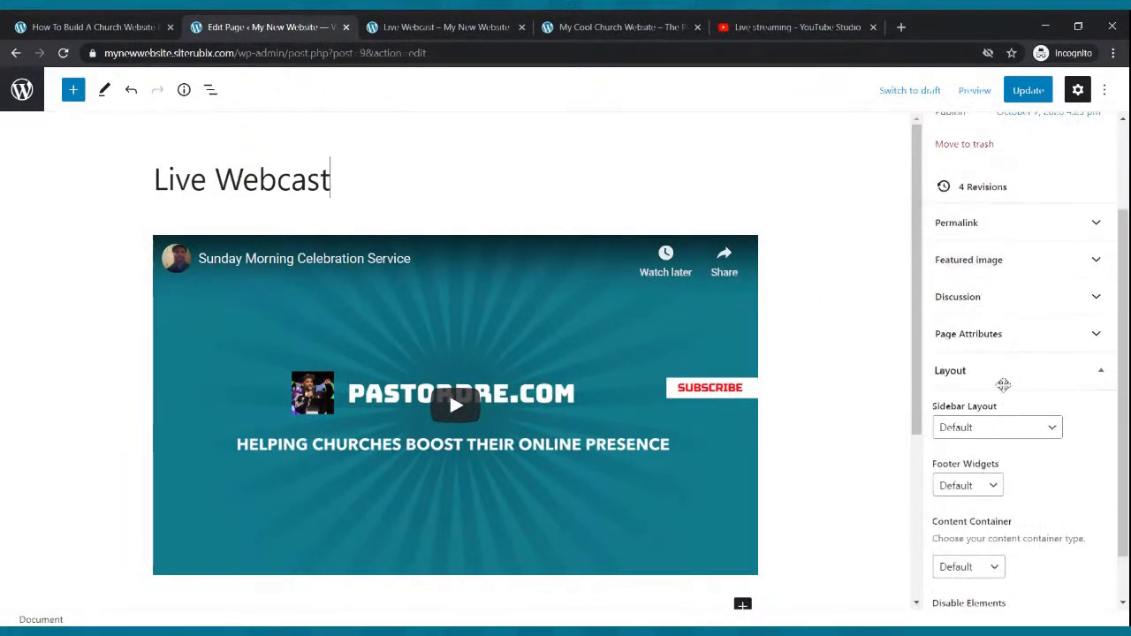
pyautogui.click(1010, 430)
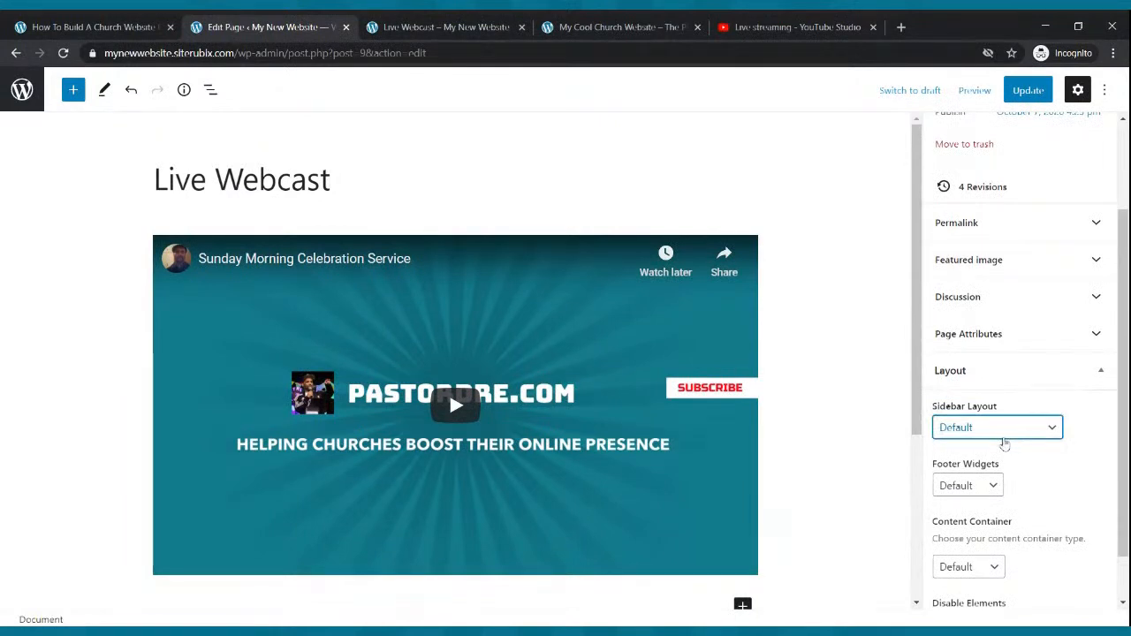
pyautogui.click(969, 493)
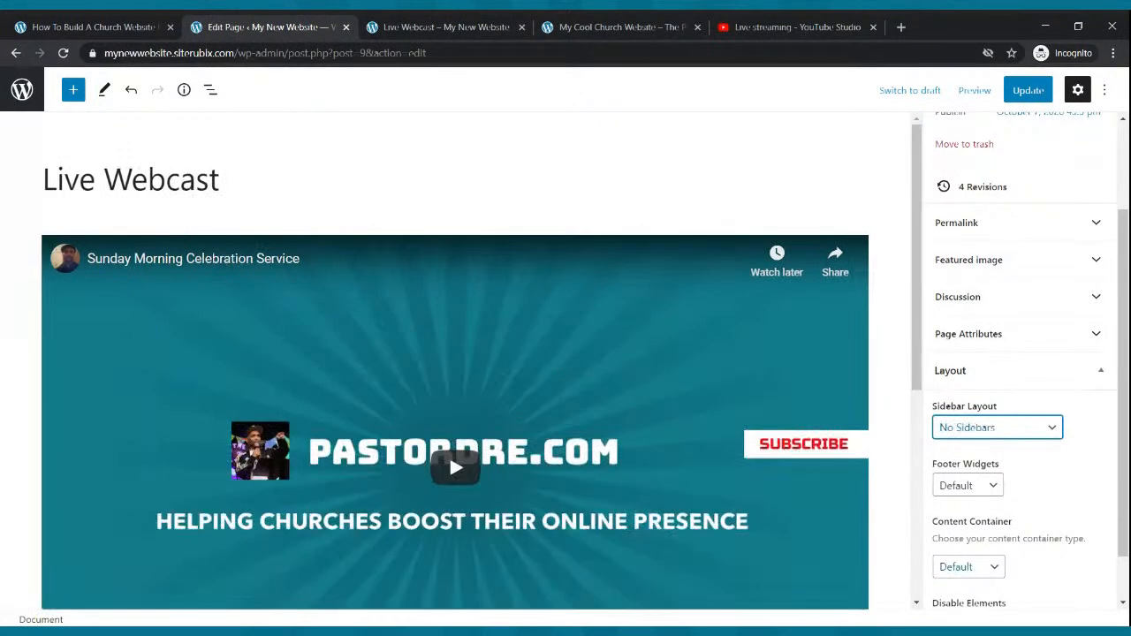
pyautogui.click(1026, 91)
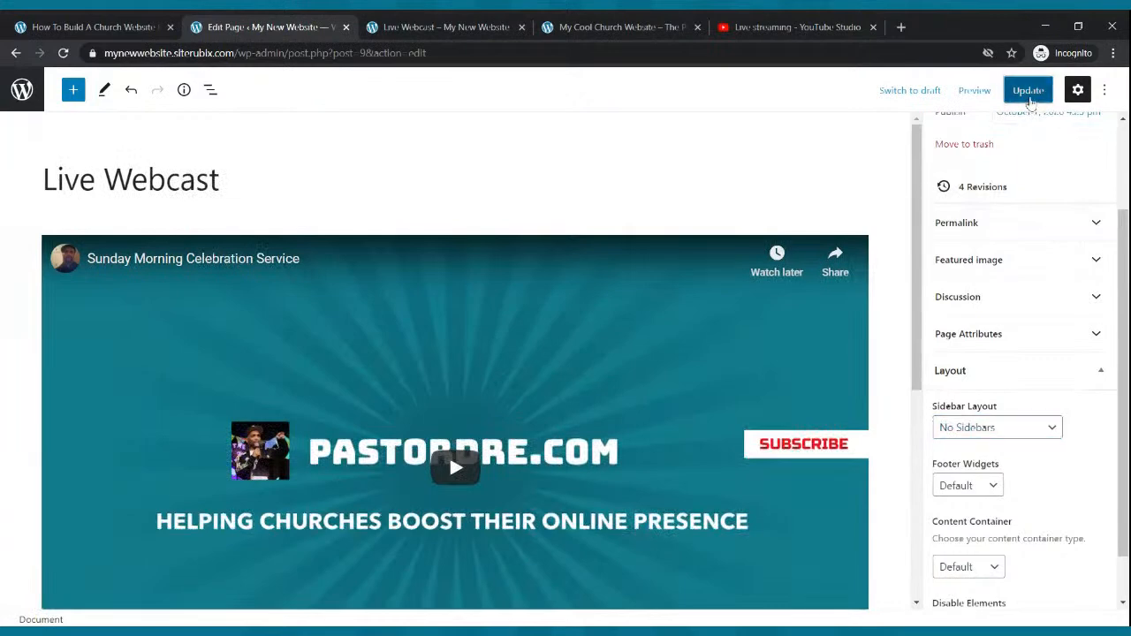
# Step: Reload the published Live Webcast page and examine its layout without the sidebar from header to footer
pyautogui.click(460, 26)
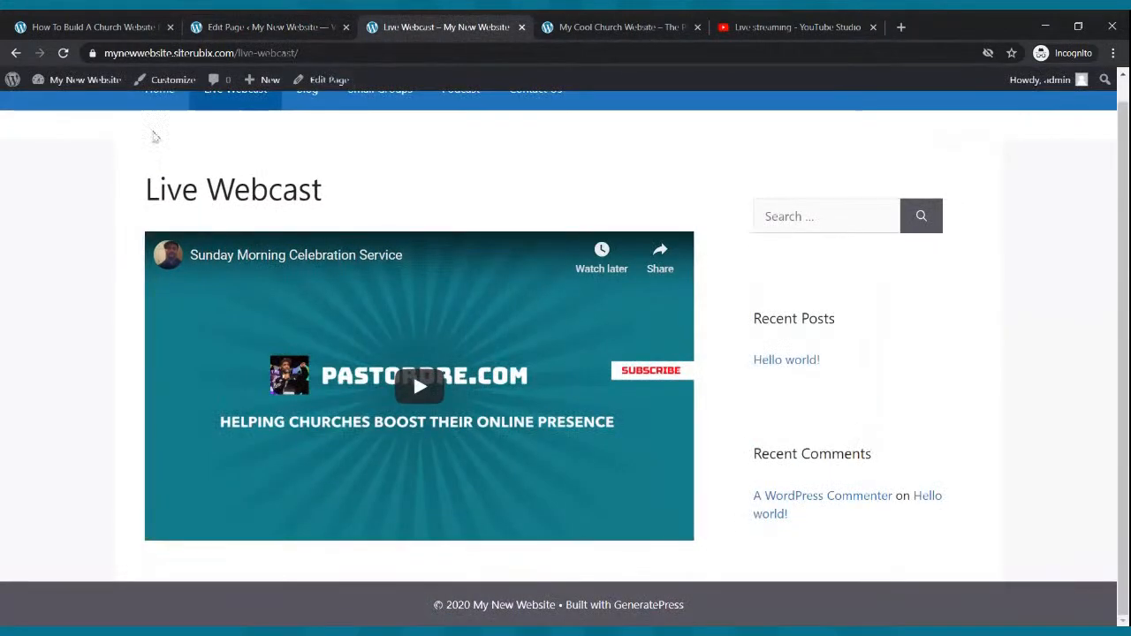
pyautogui.click(63, 53)
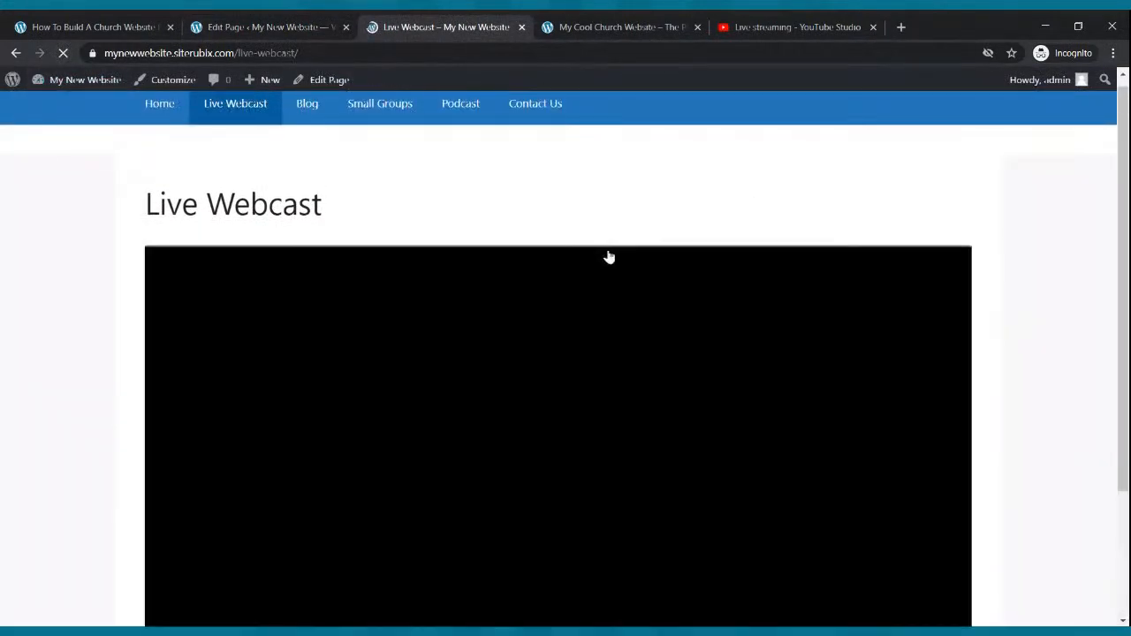
pyautogui.scroll(-2, 603, 181)
pyautogui.scroll(2, 605, 173)
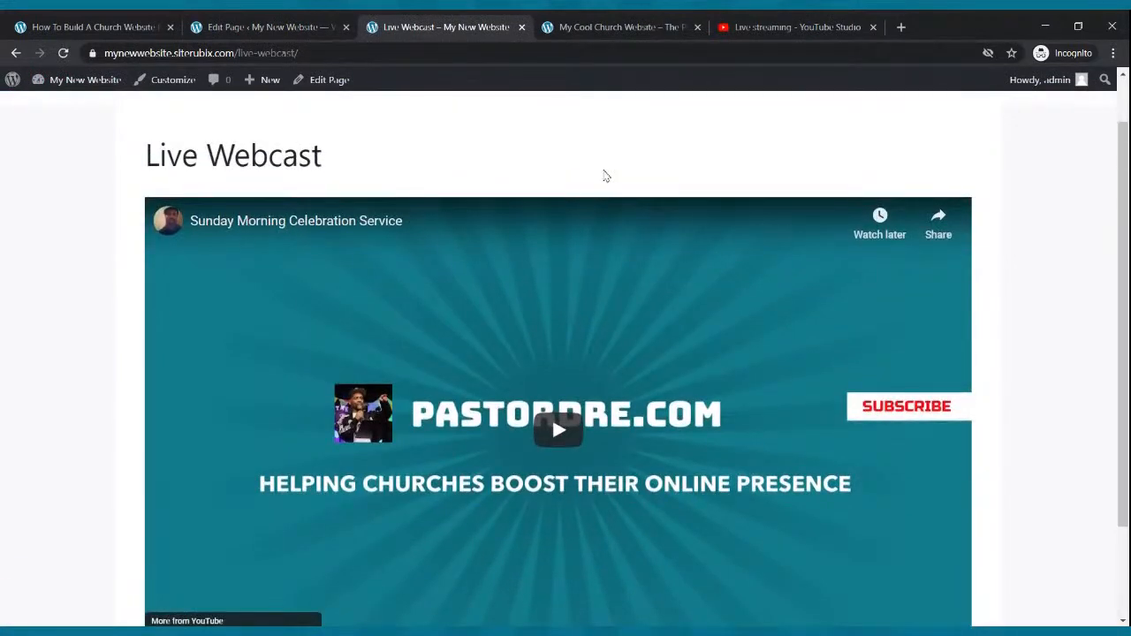
pyautogui.scroll(-2, 610, 177)
pyautogui.scroll(3, 639, 232)
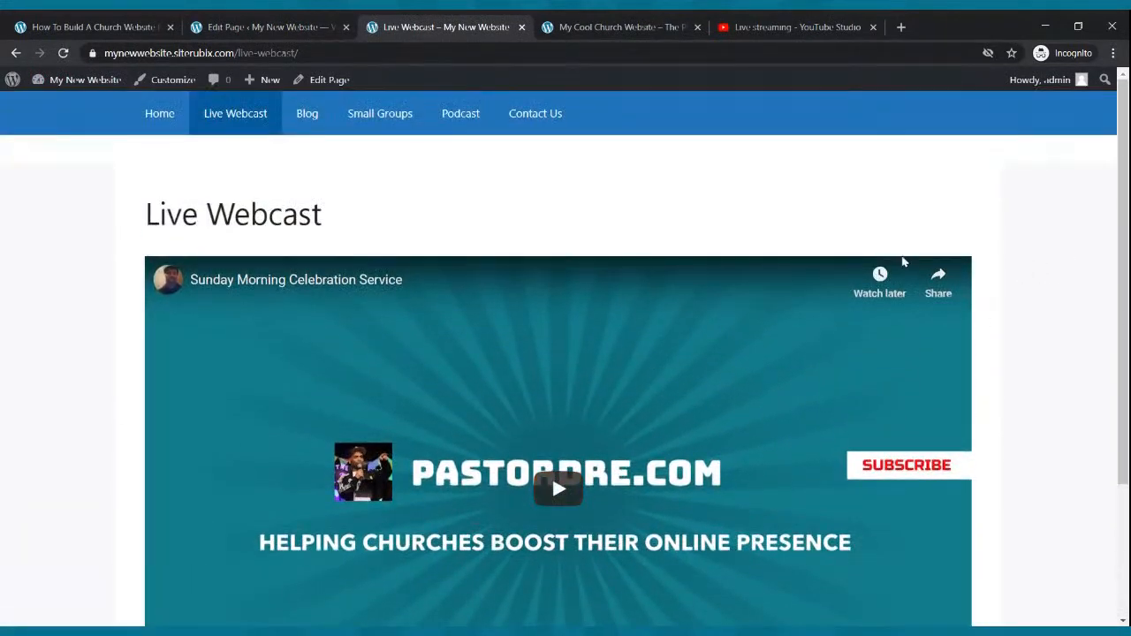
pyautogui.scroll(-2, 904, 261)
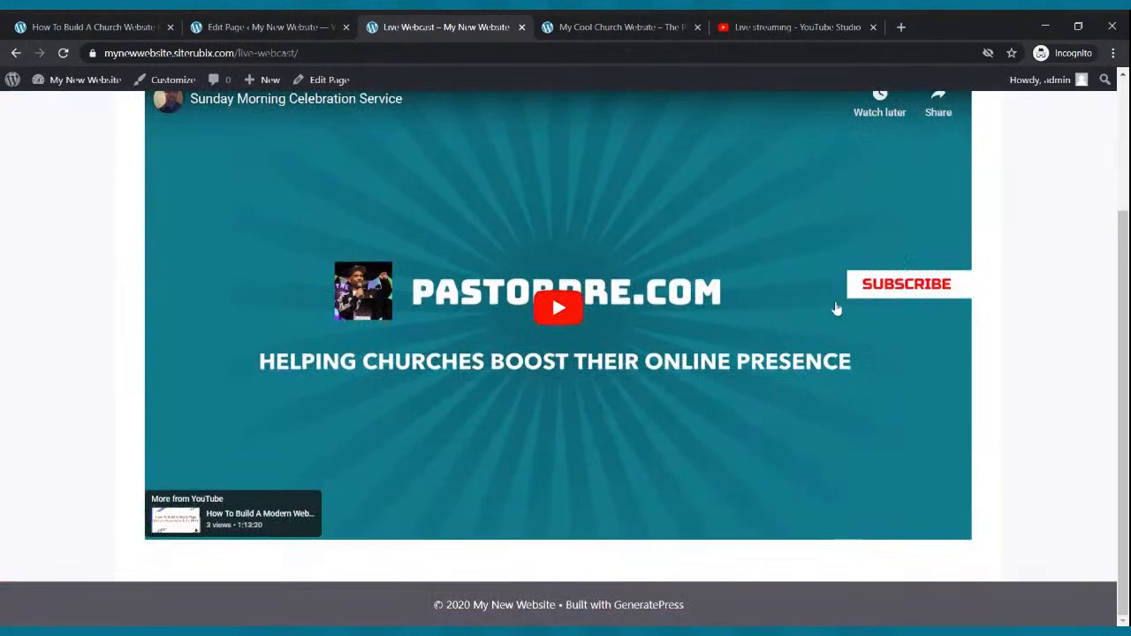
pyautogui.scroll(3, 836, 310)
# Step: Add a Columns block with the 33 / 33 / 33 variation below the video on the Live Webcast page
pyautogui.click(306, 24)
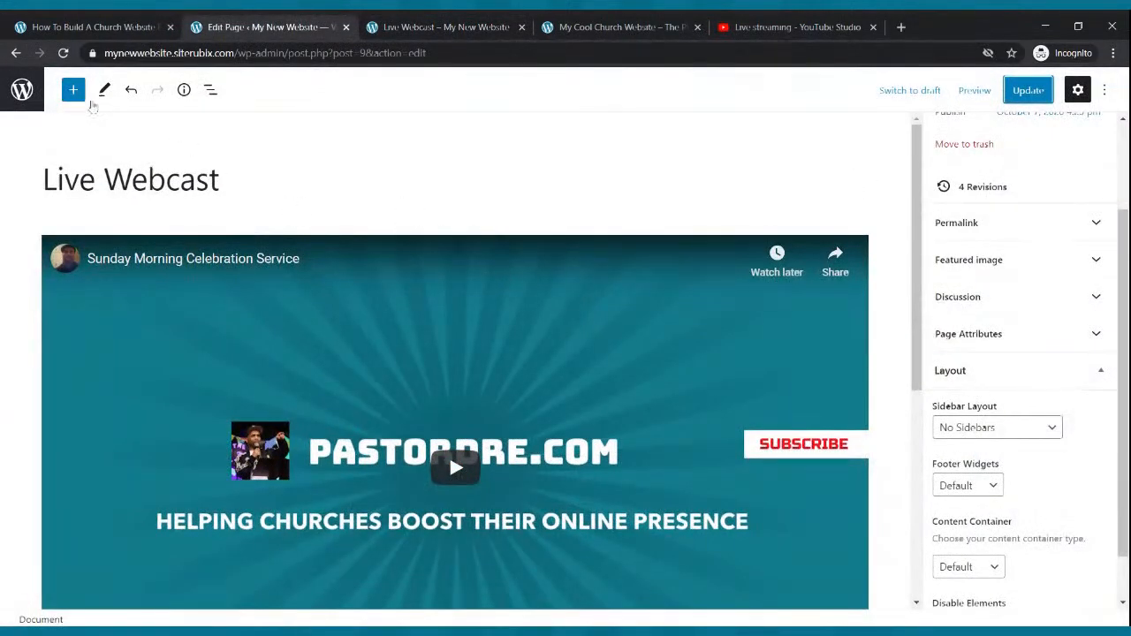
pyautogui.click(74, 91)
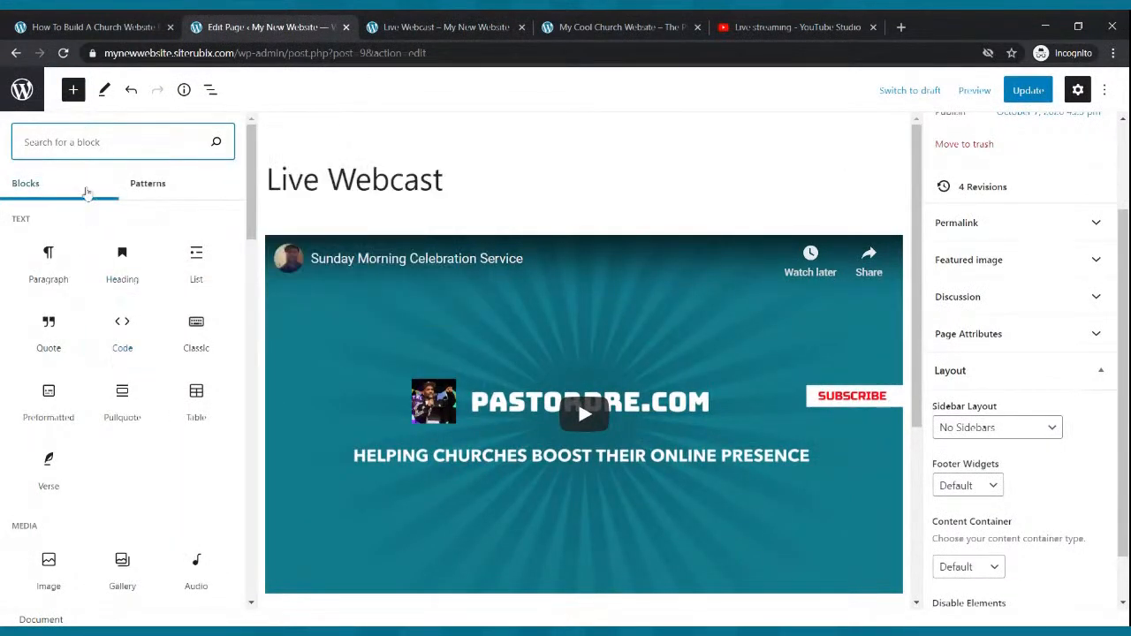
pyautogui.write('col')
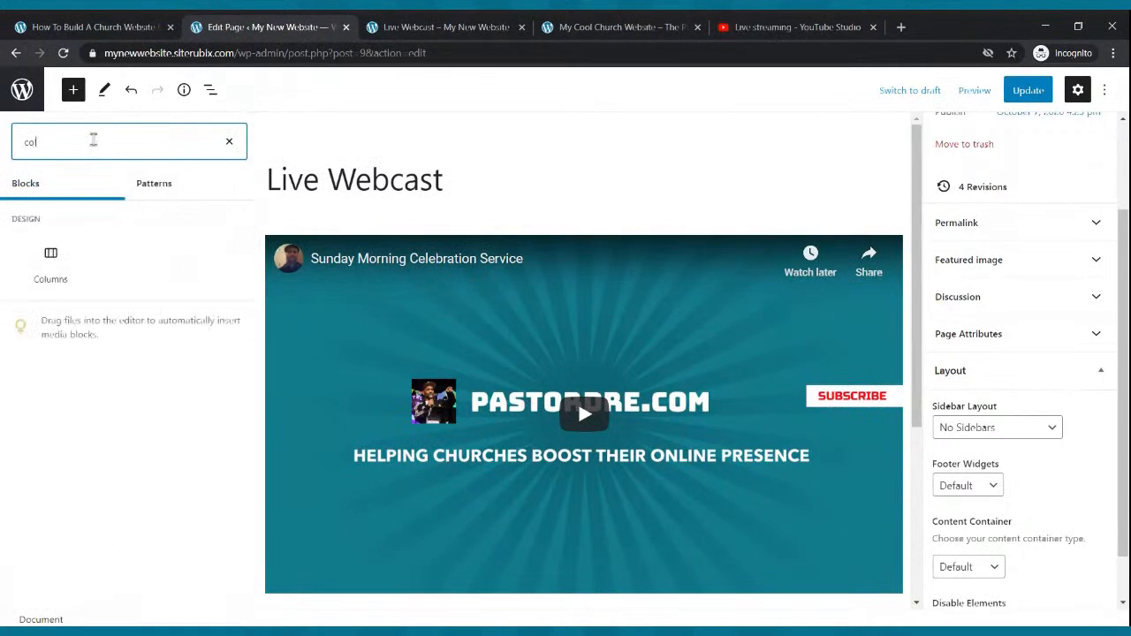
pyautogui.click(68, 258)
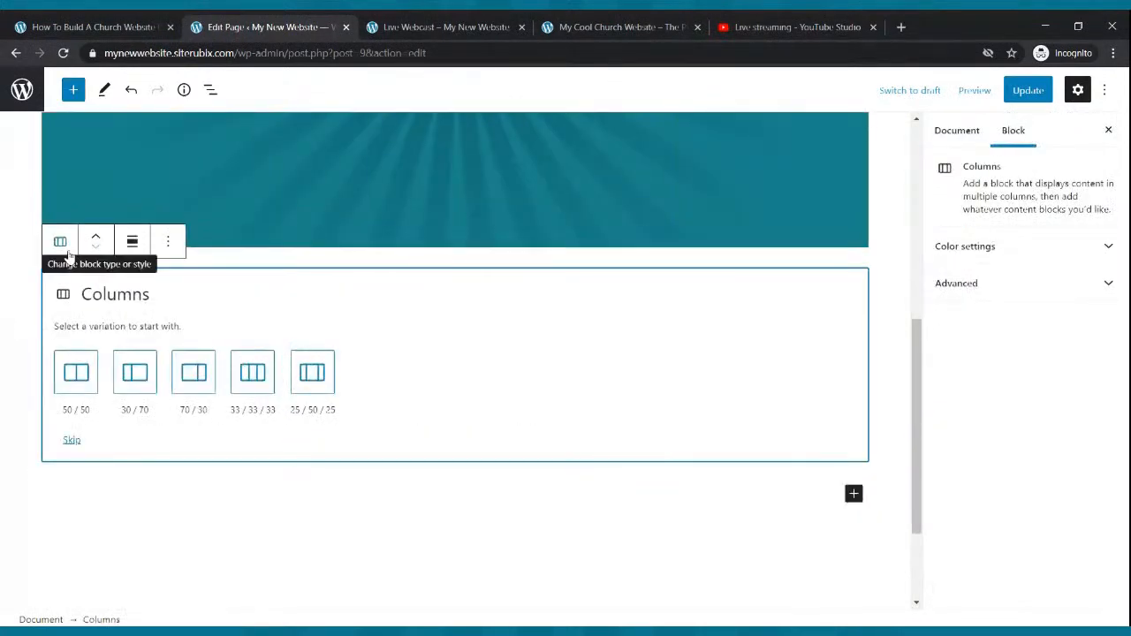
pyautogui.click(247, 371)
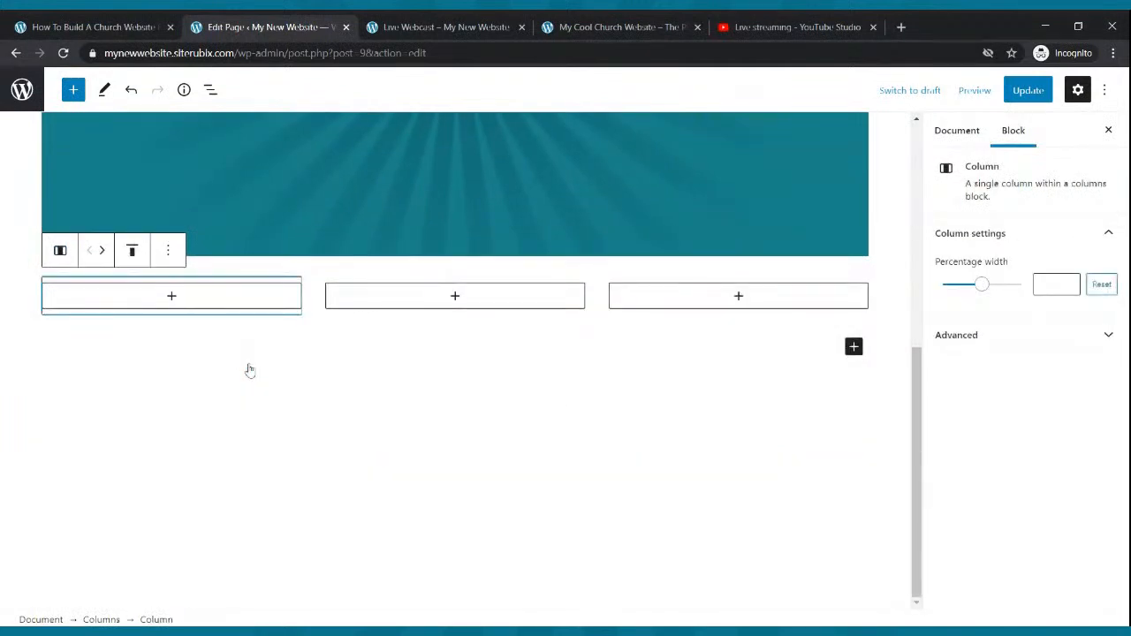
pyautogui.click(456, 298)
pyautogui.click(473, 474)
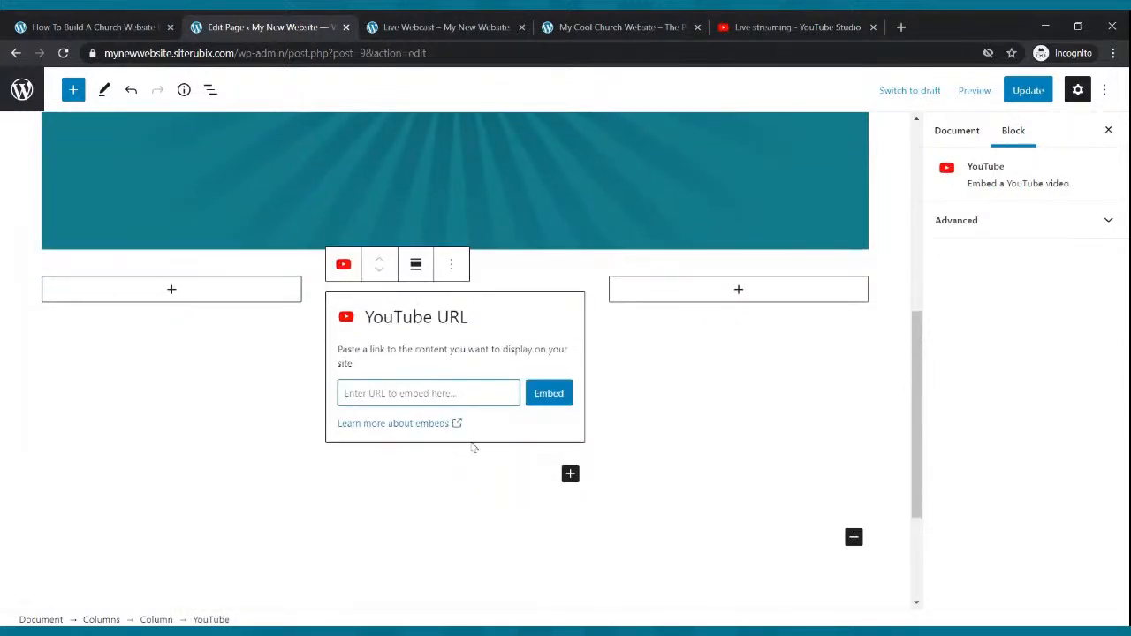
pyautogui.hotkey('ctrl', 'v')
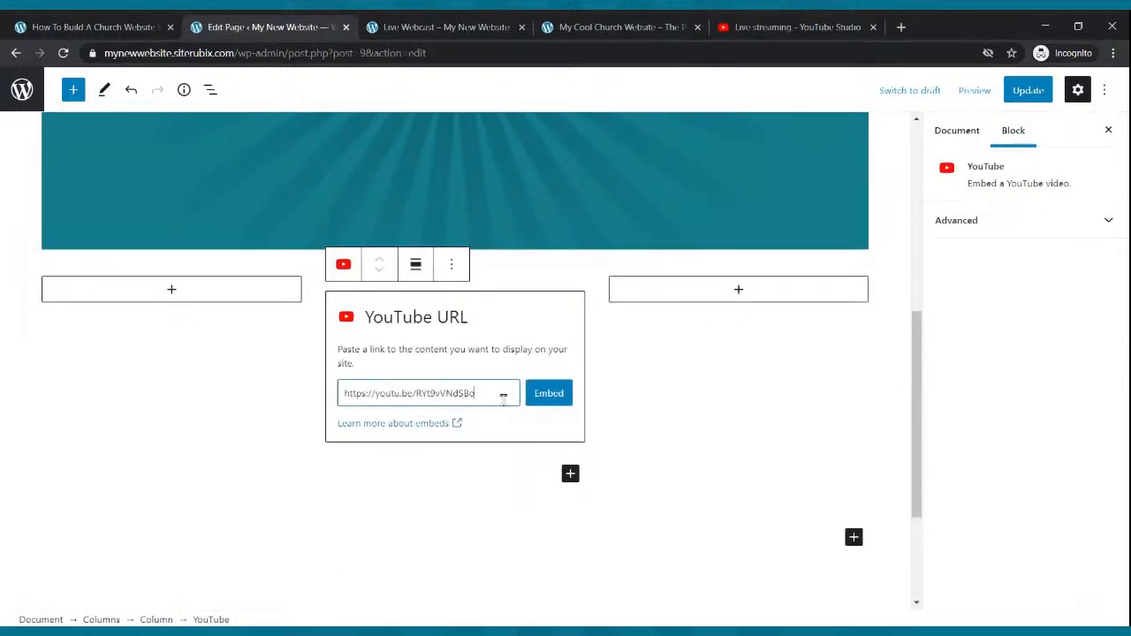
pyautogui.click(536, 395)
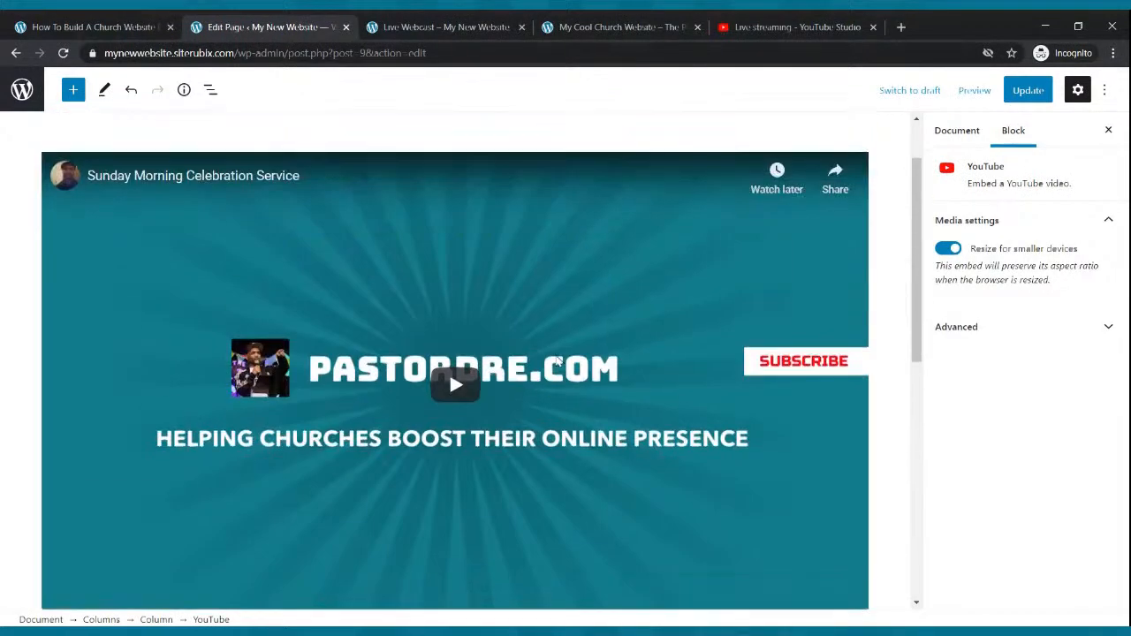
pyautogui.click(203, 130)
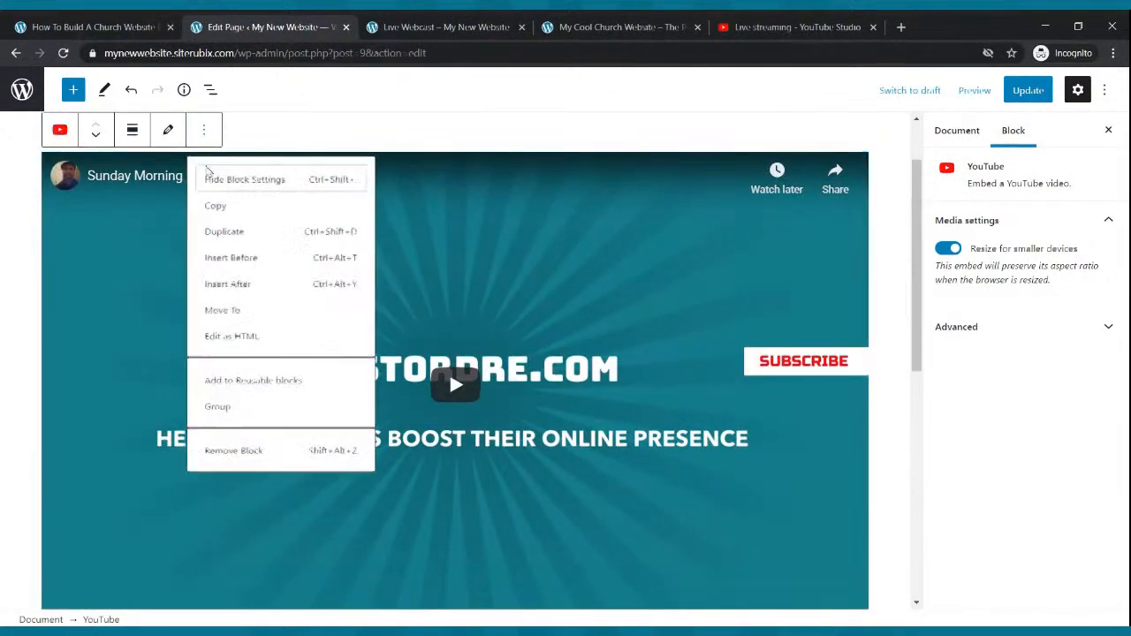
pyautogui.click(233, 456)
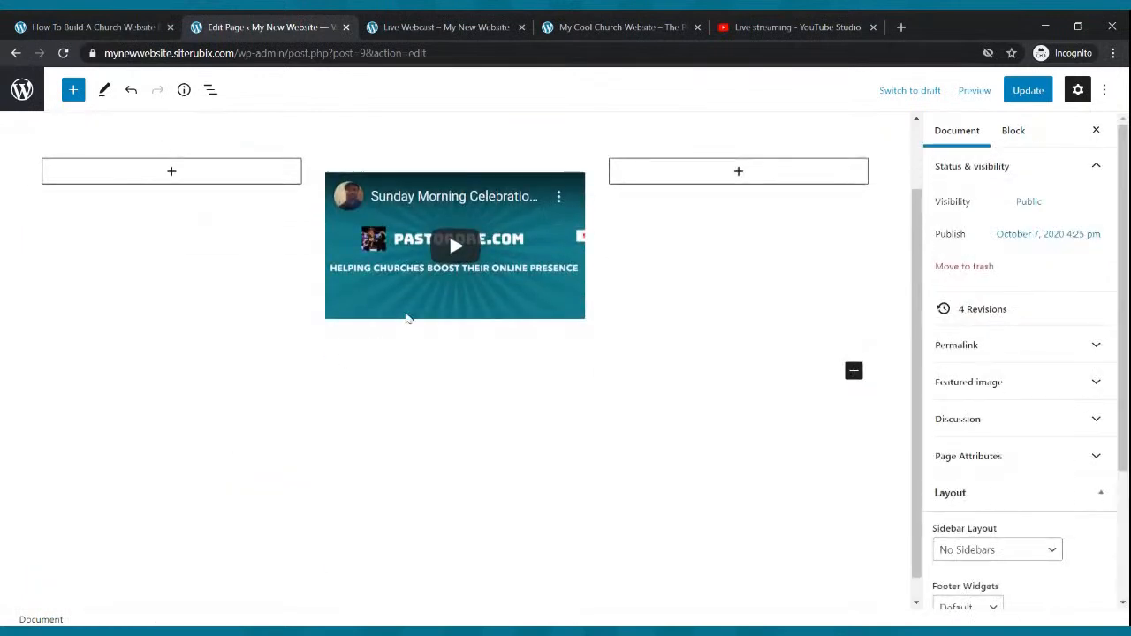
# Step: Set the percentage width of the empty first column to 24
pyautogui.click(263, 172)
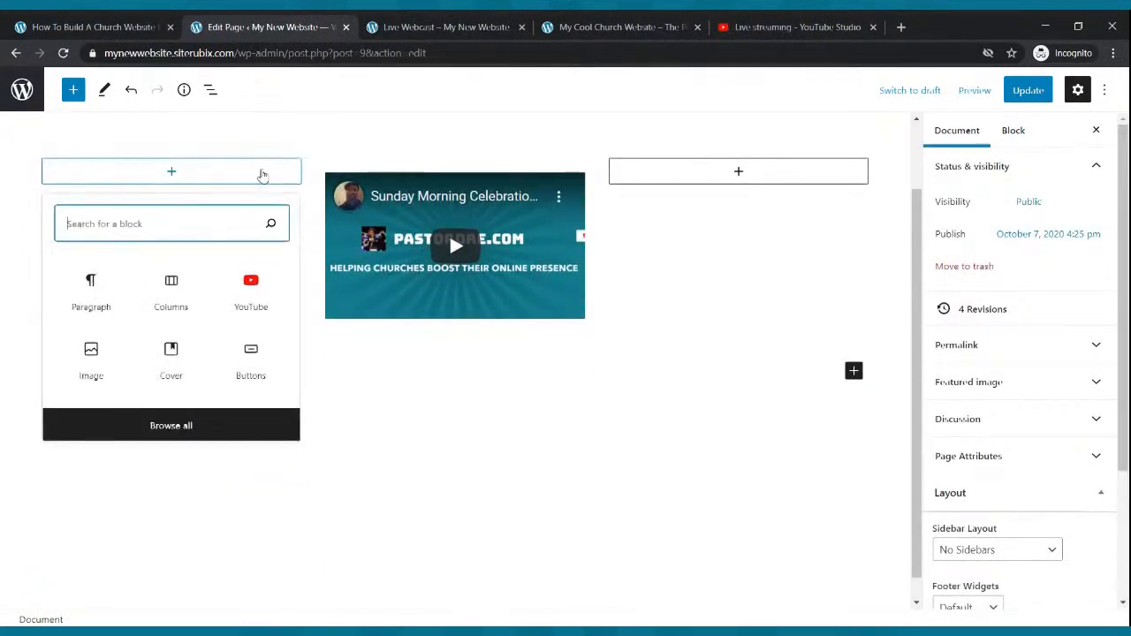
pyautogui.click(301, 244)
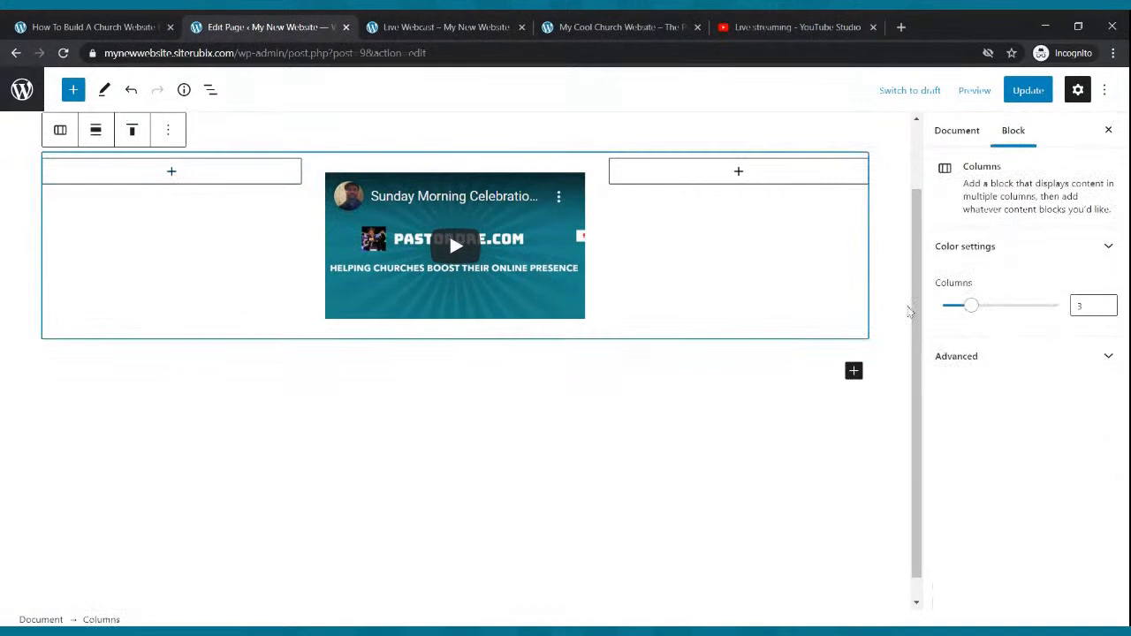
pyautogui.click(223, 258)
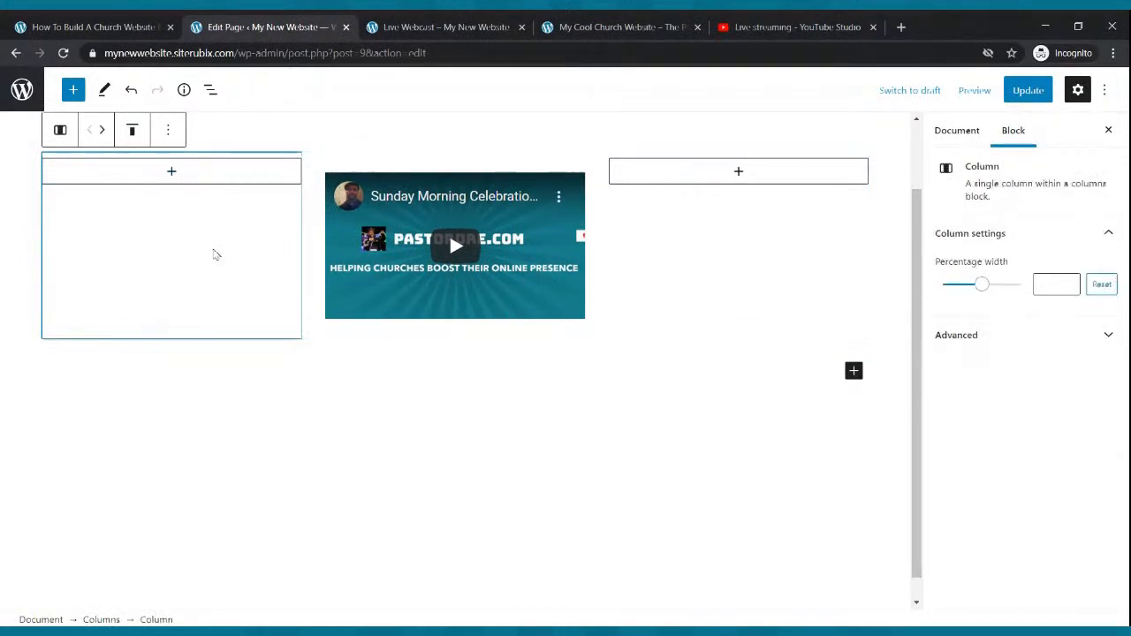
pyautogui.moveTo(982, 281); pyautogui.dragTo(965, 285)
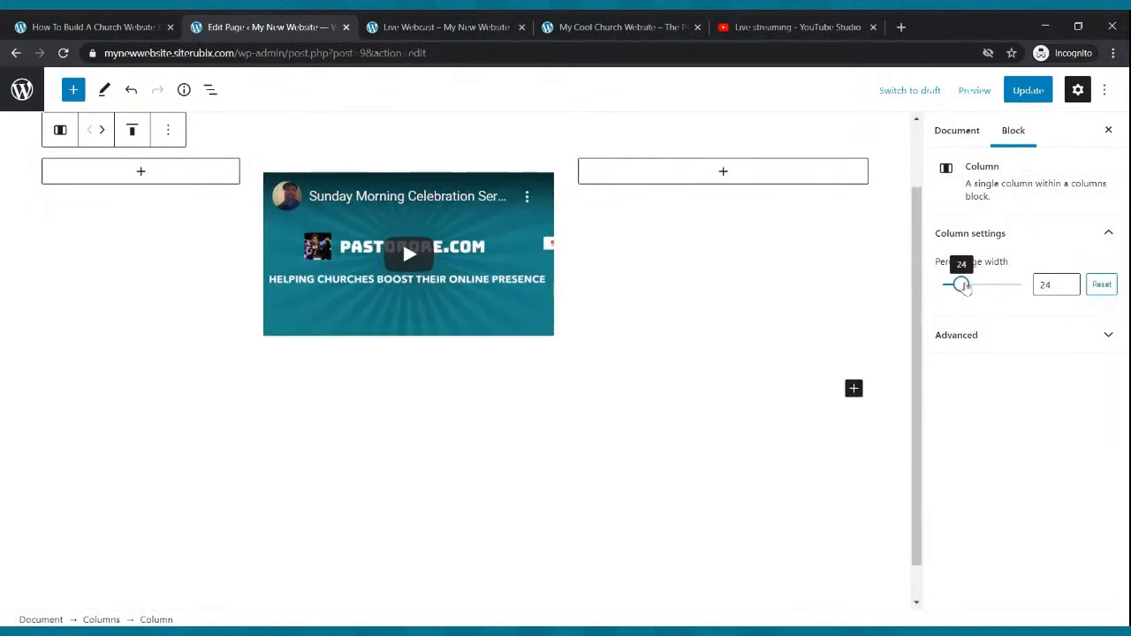
# Step: Set the percentage width of the empty third column to 15.2
pyautogui.click(780, 176)
pyautogui.click(860, 227)
pyautogui.click(836, 260)
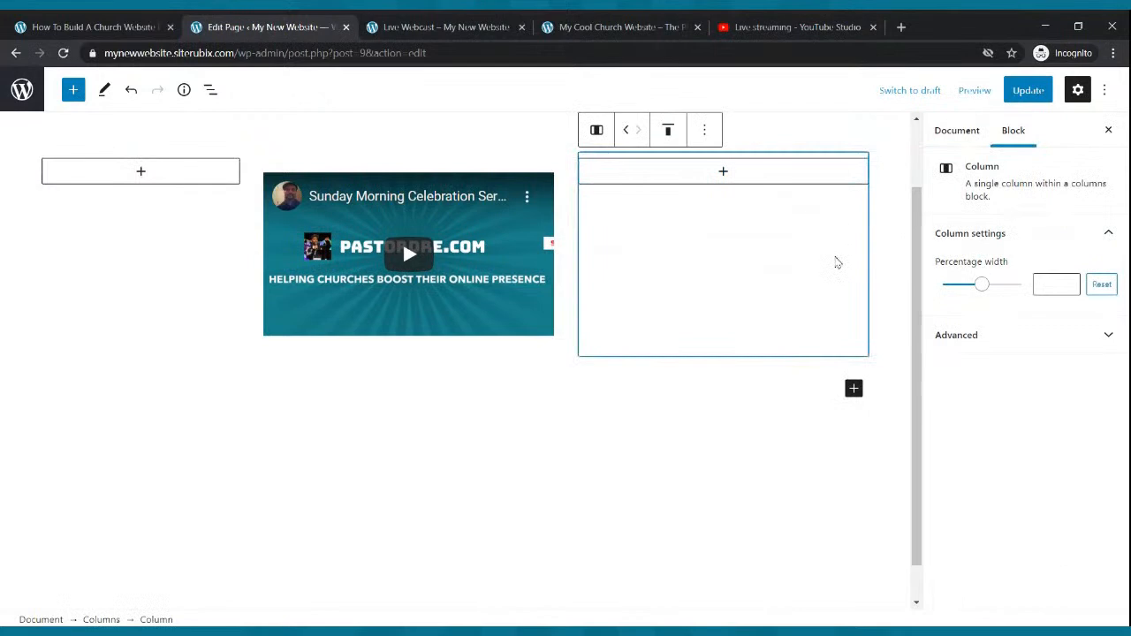
pyautogui.moveTo(980, 295); pyautogui.dragTo(955, 290)
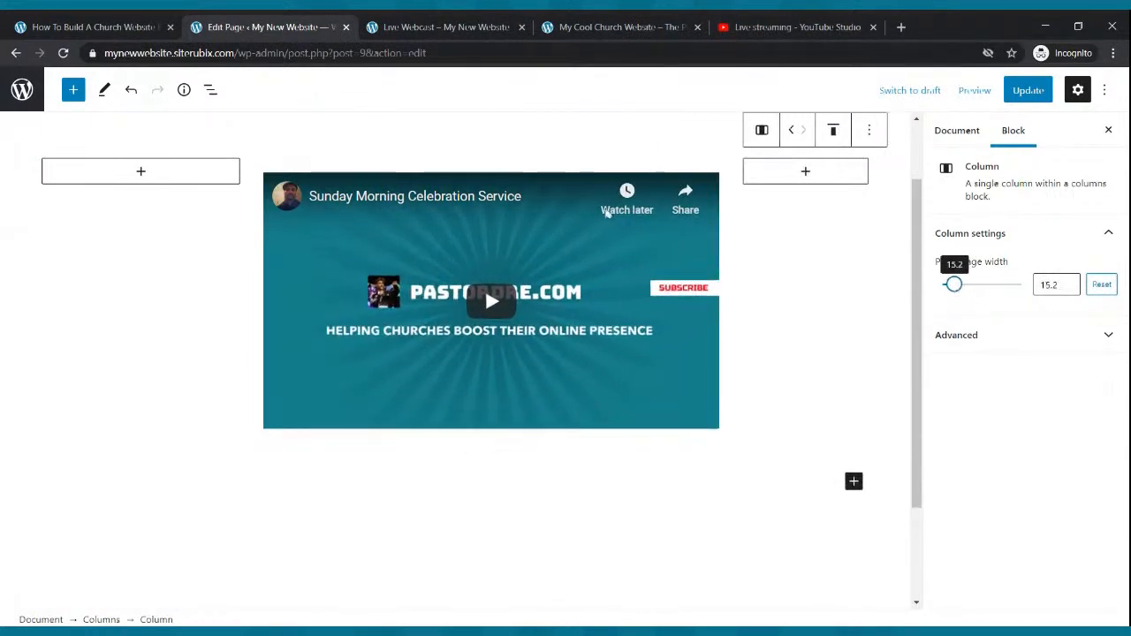
# Step: Set the first column's percentage width to 16.1 and update the Live Webcast page
pyautogui.click(217, 228)
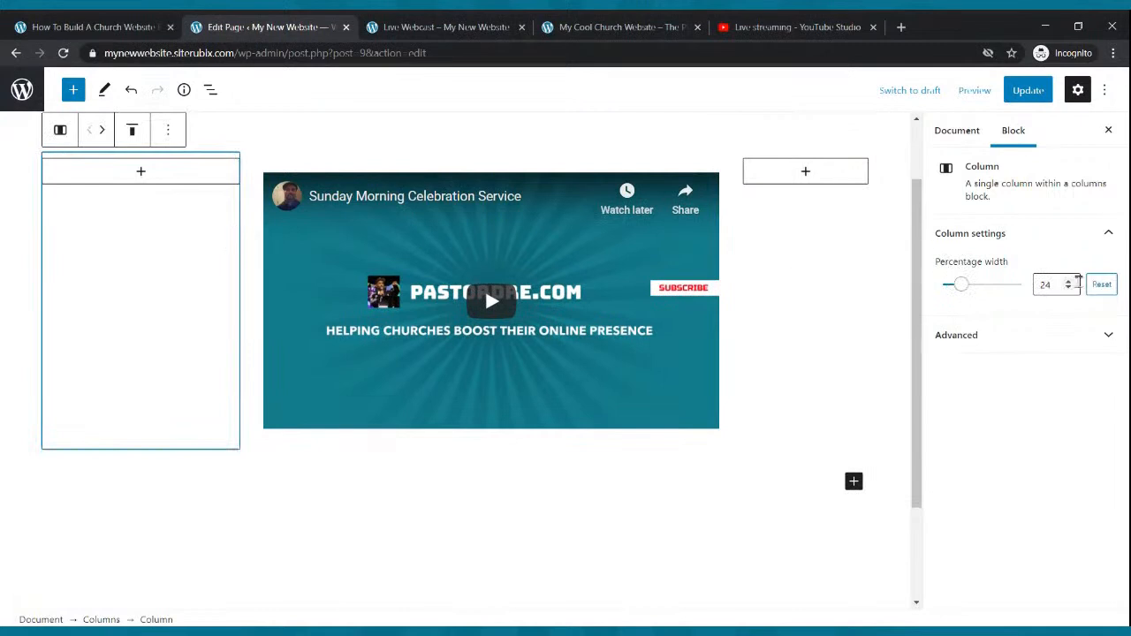
pyautogui.moveTo(961, 293); pyautogui.dragTo(961, 292)
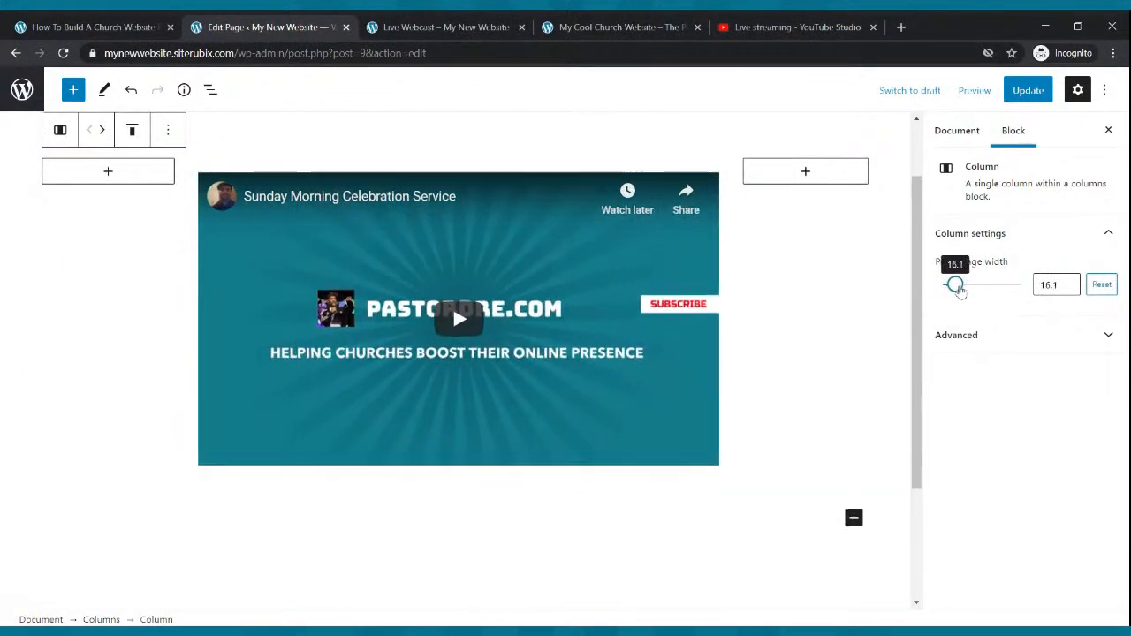
pyautogui.click(1029, 91)
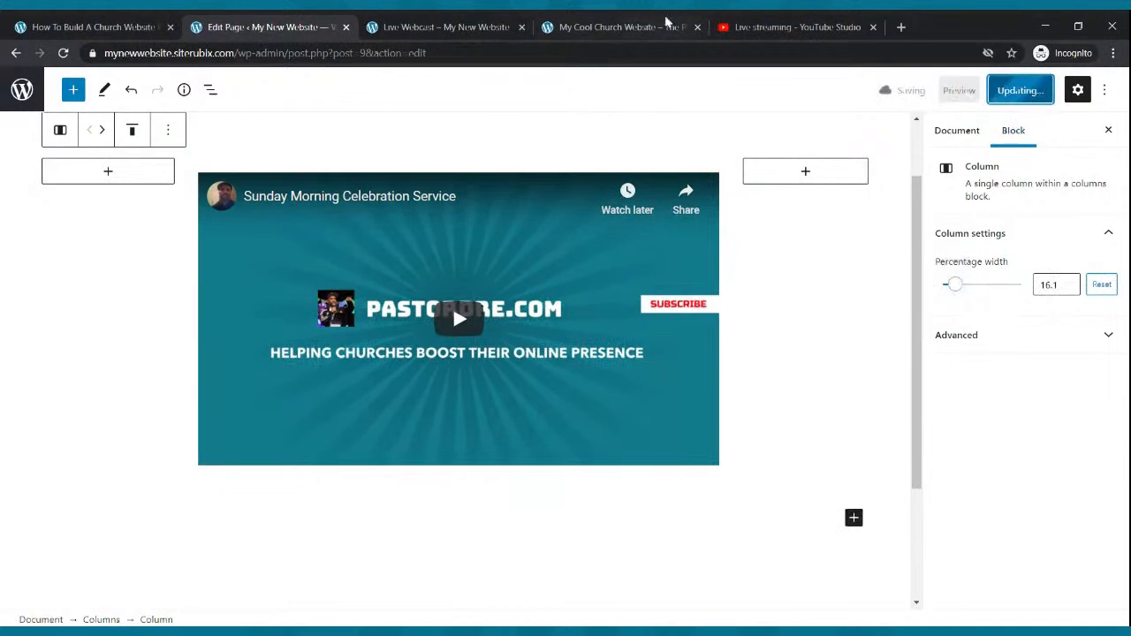
# Step: Reload the published Live Webcast page, check the video's size between the side columns, and return to the page editor
pyautogui.click(501, 19)
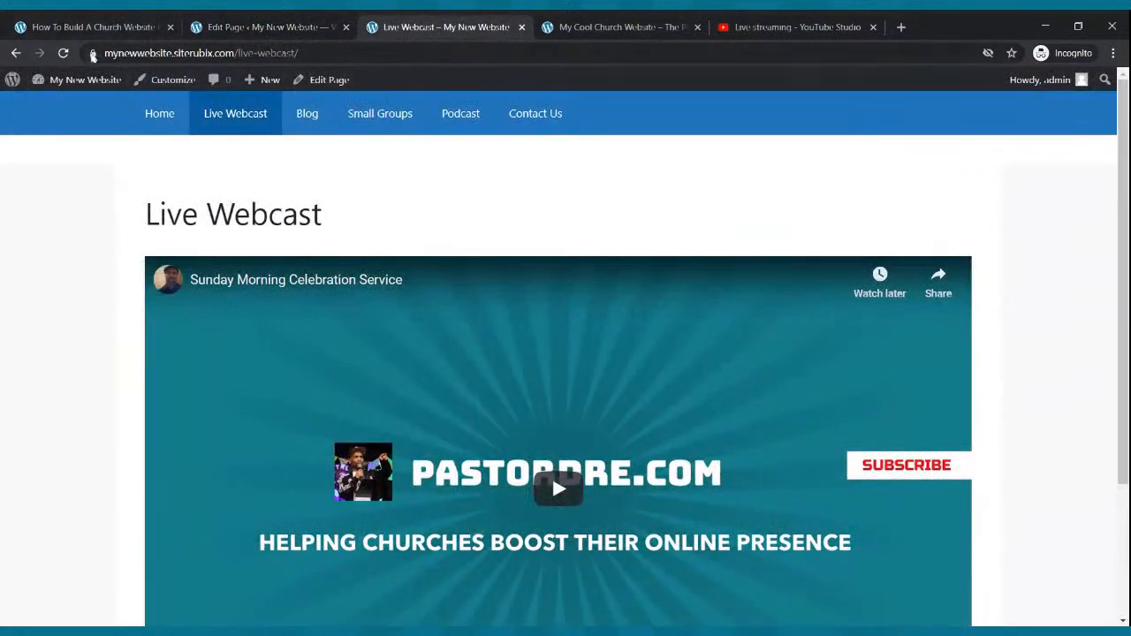
pyautogui.click(63, 54)
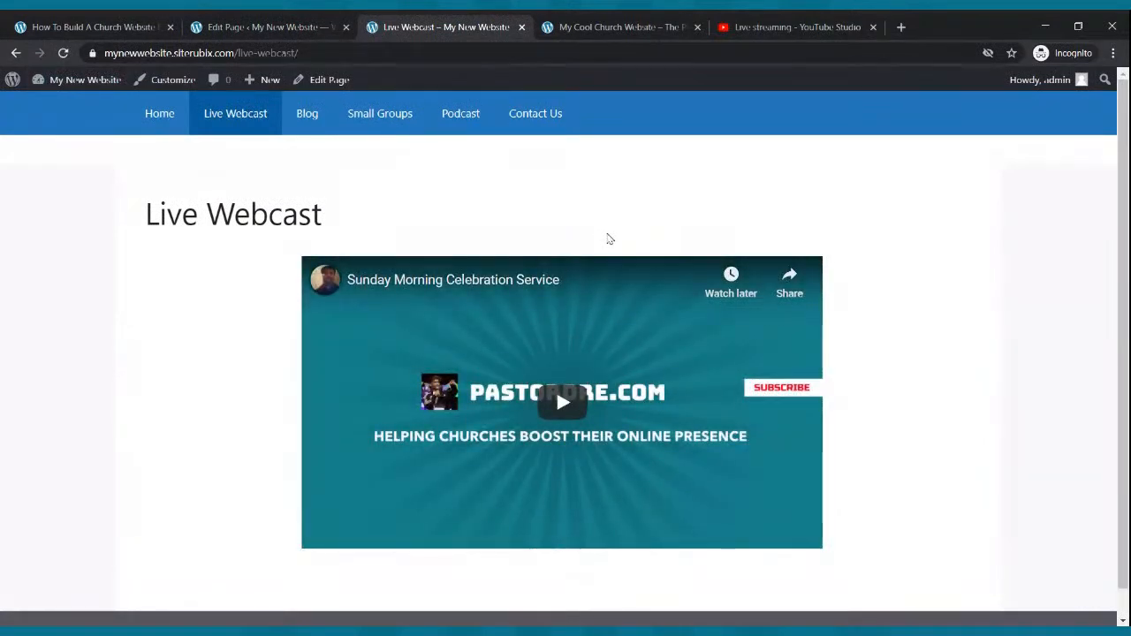
pyautogui.click(231, 26)
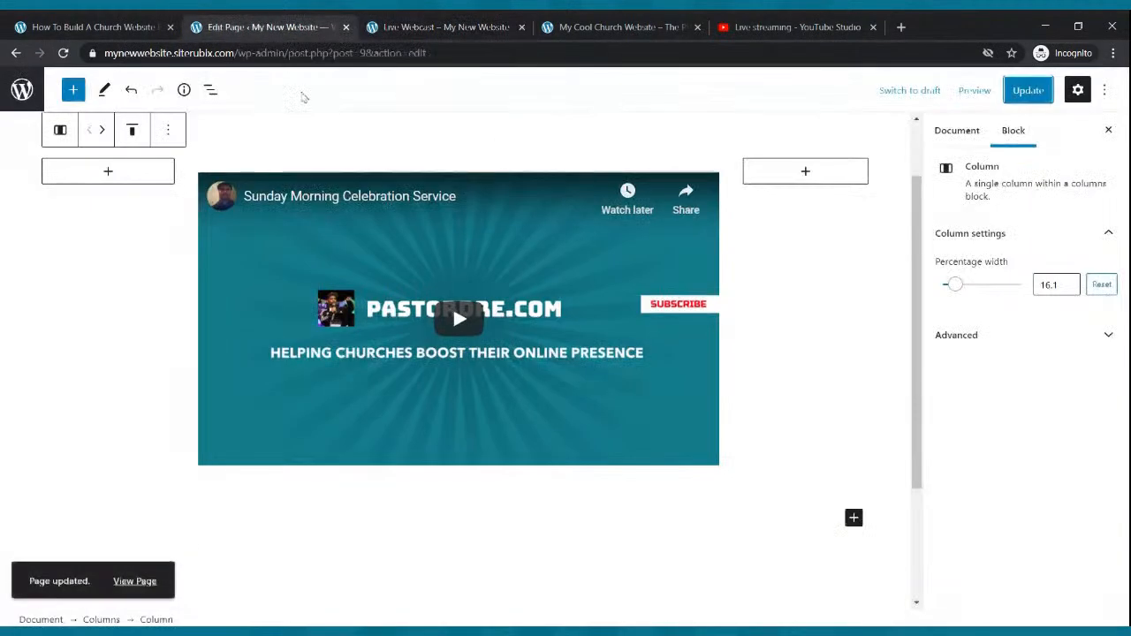
# Step: Try to find a Paragraph block by searching the block library for "paragraph", and update the page
pyautogui.scroll(1, 396, 207)
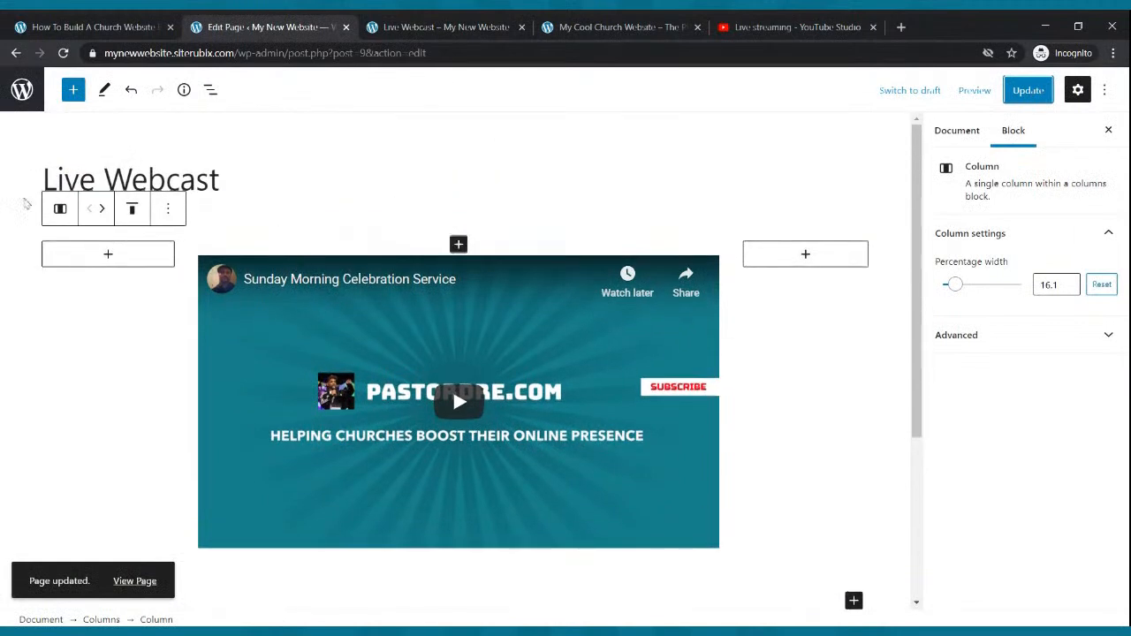
pyautogui.click(74, 90)
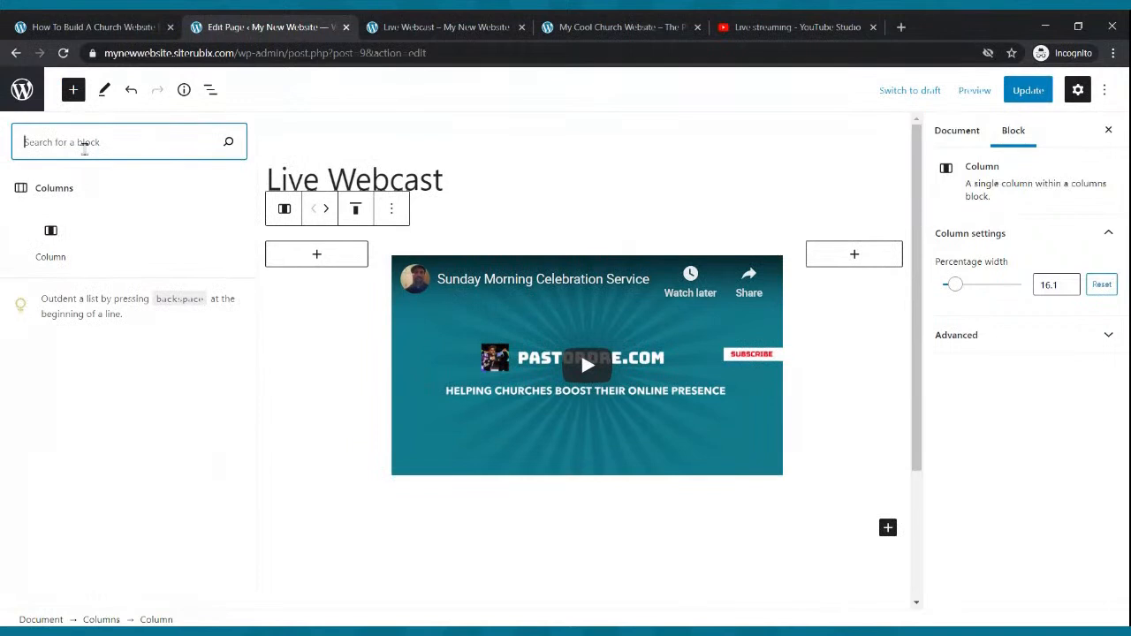
pyautogui.write('para')
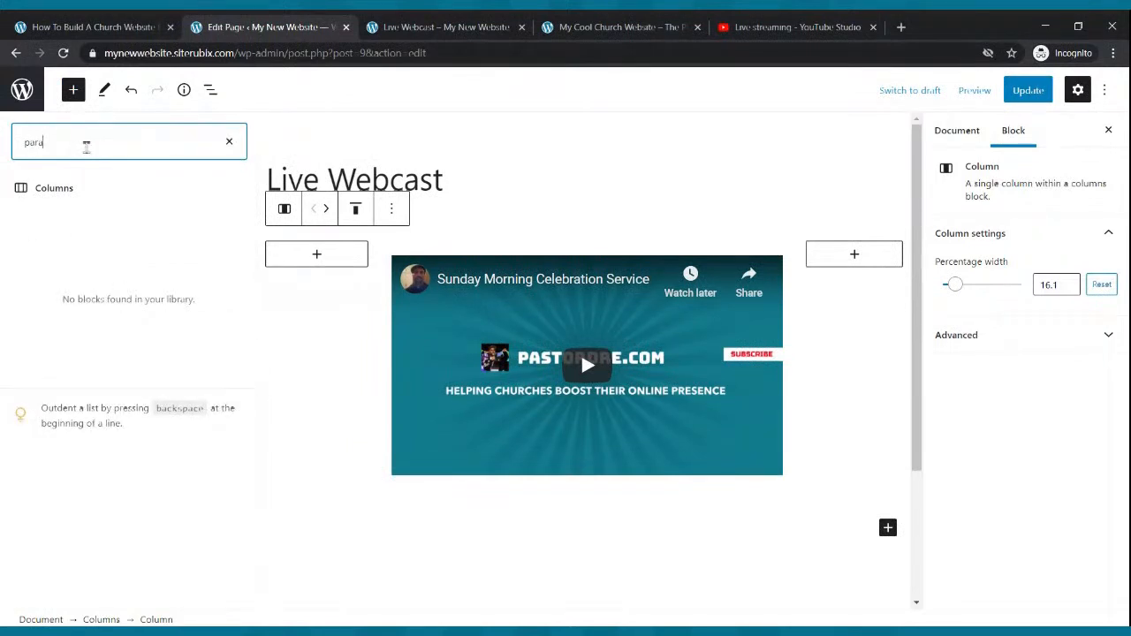
pyautogui.write('graph')
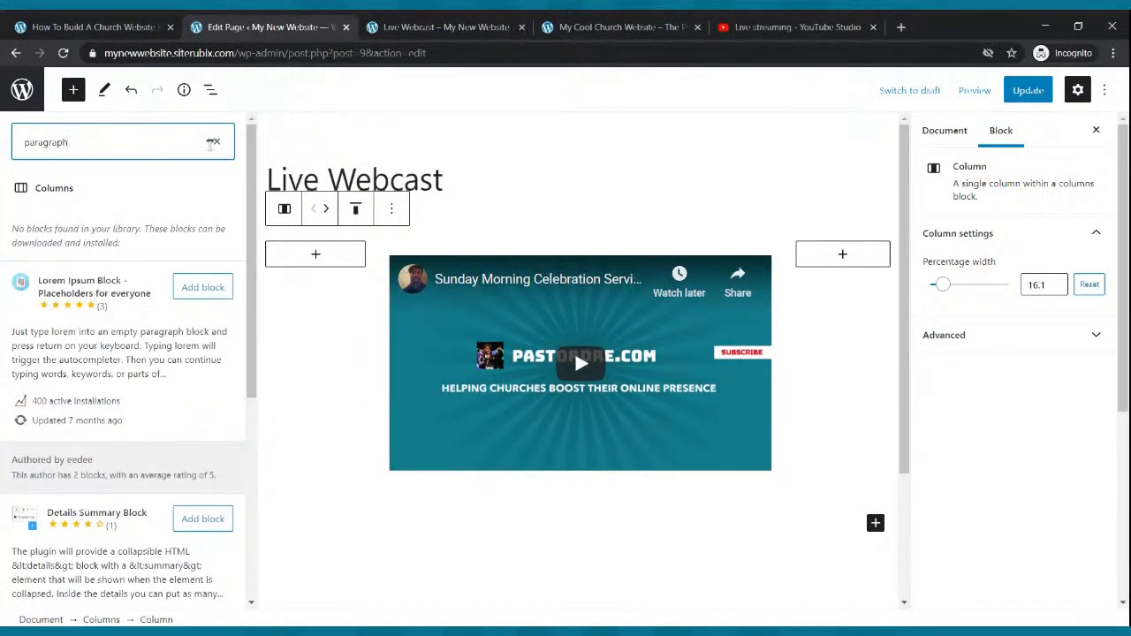
pyautogui.click(217, 145)
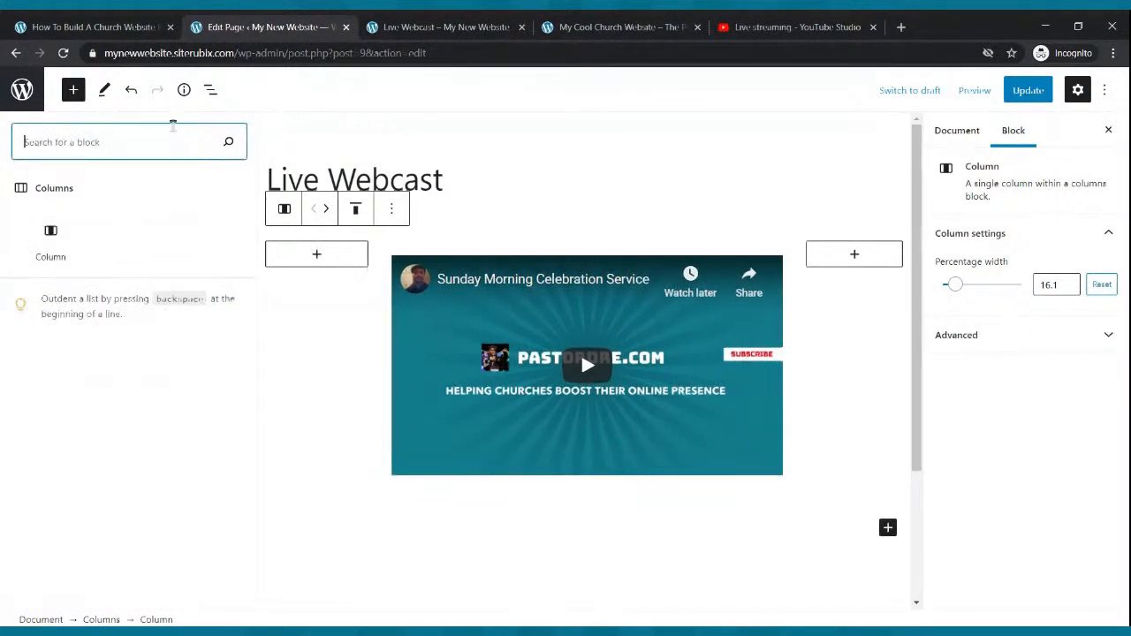
pyautogui.click(76, 92)
pyautogui.click(76, 96)
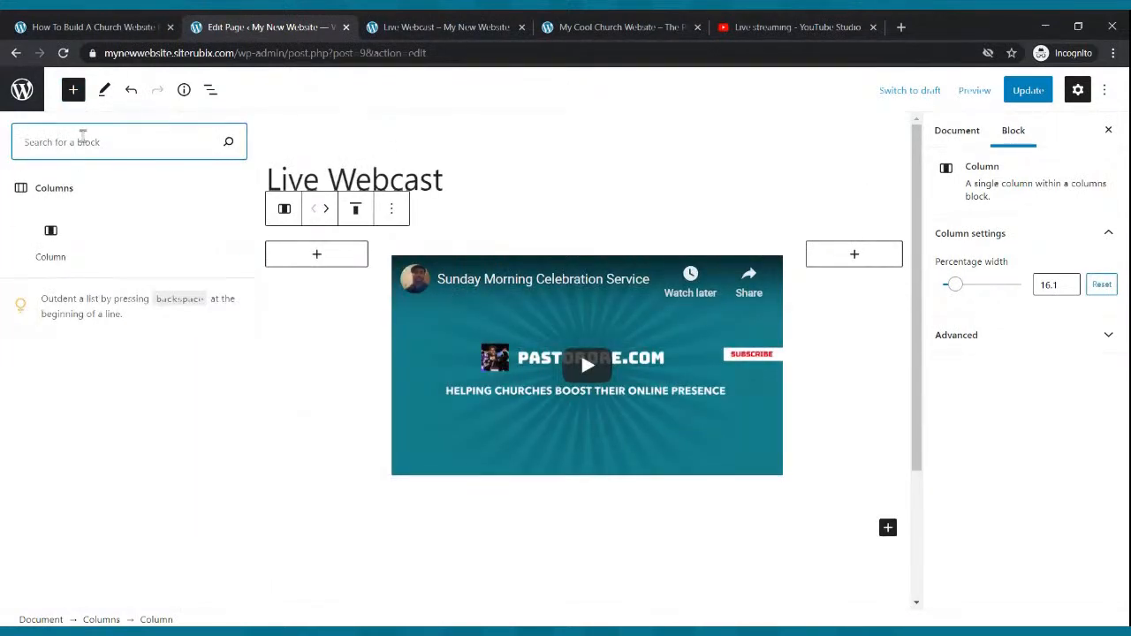
pyautogui.write('parapgraph')
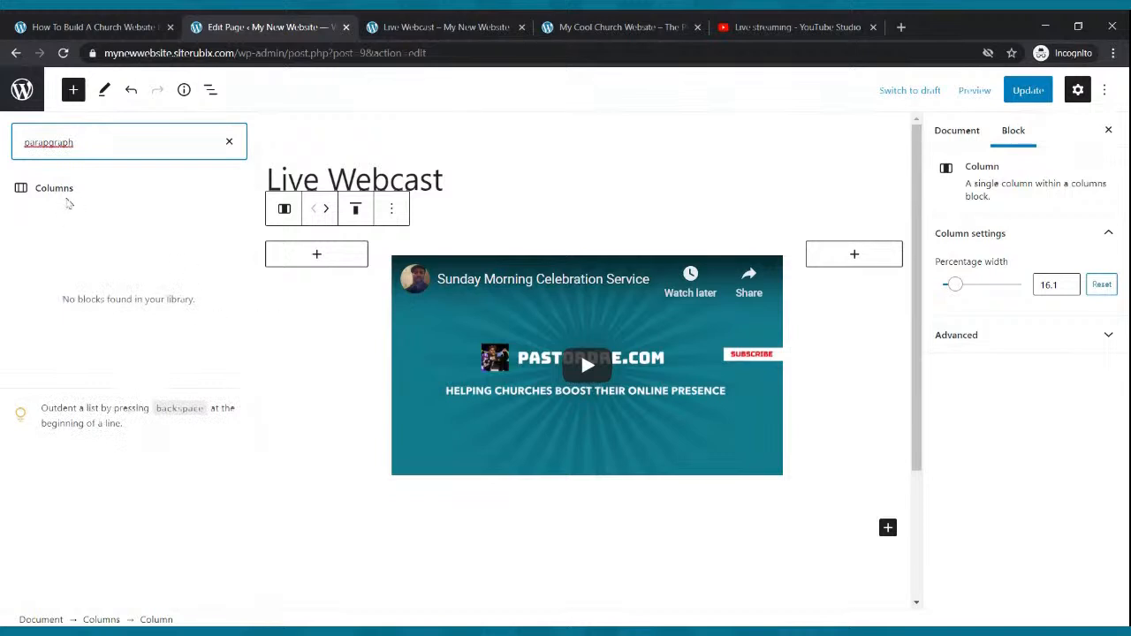
pyautogui.press('BackSpace')
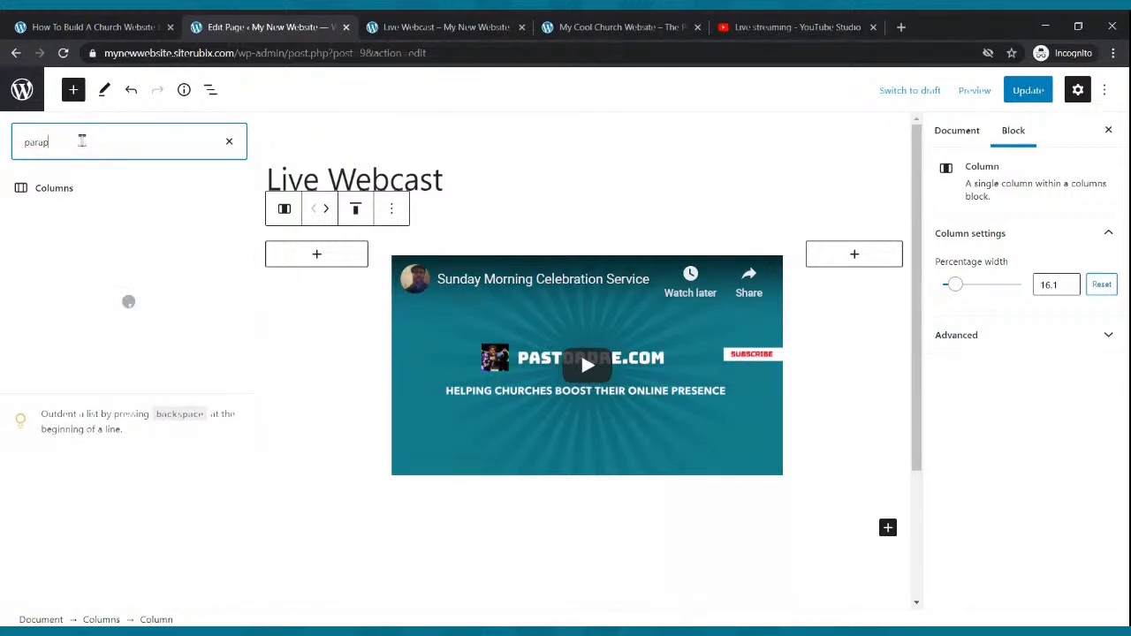
pyautogui.write('graph')
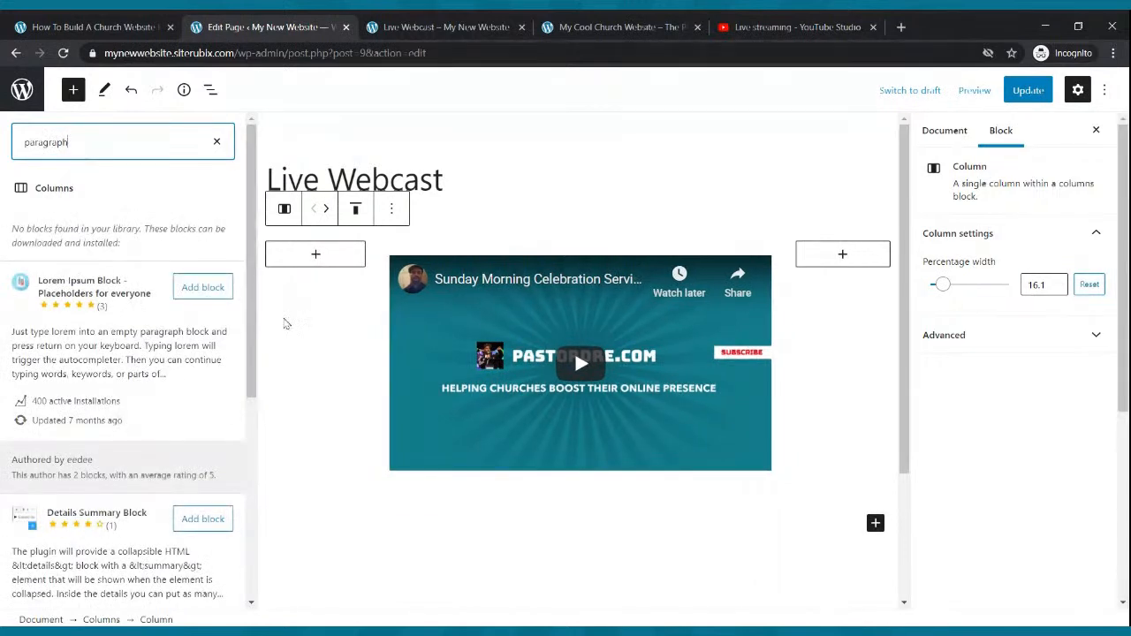
pyautogui.click(284, 324)
pyautogui.click(732, 131)
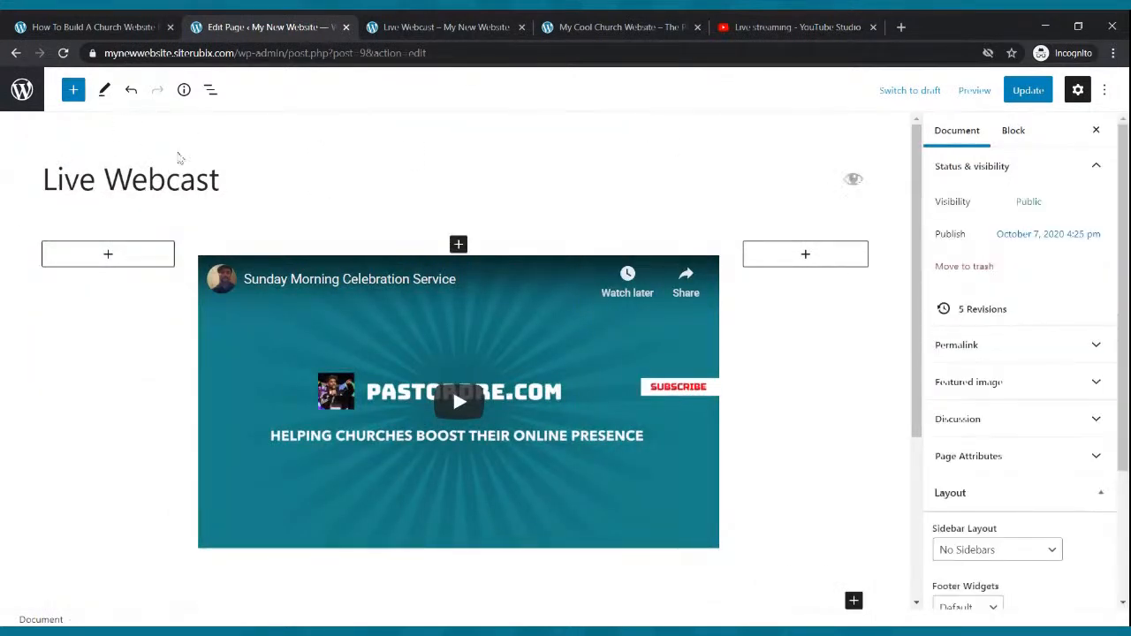
pyautogui.click(1021, 92)
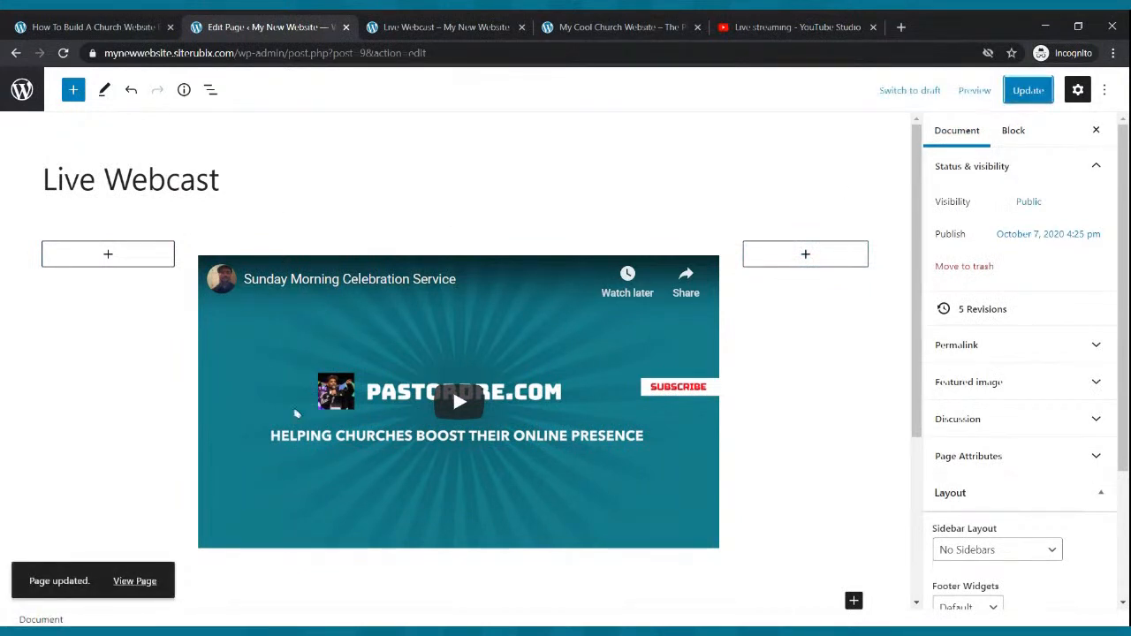
# Step: Add a Paragraph block below the video columns reading "Welcome To Our Live Webcast - We Hope You Enjoy The Service"
pyautogui.scroll(-2, 297, 413)
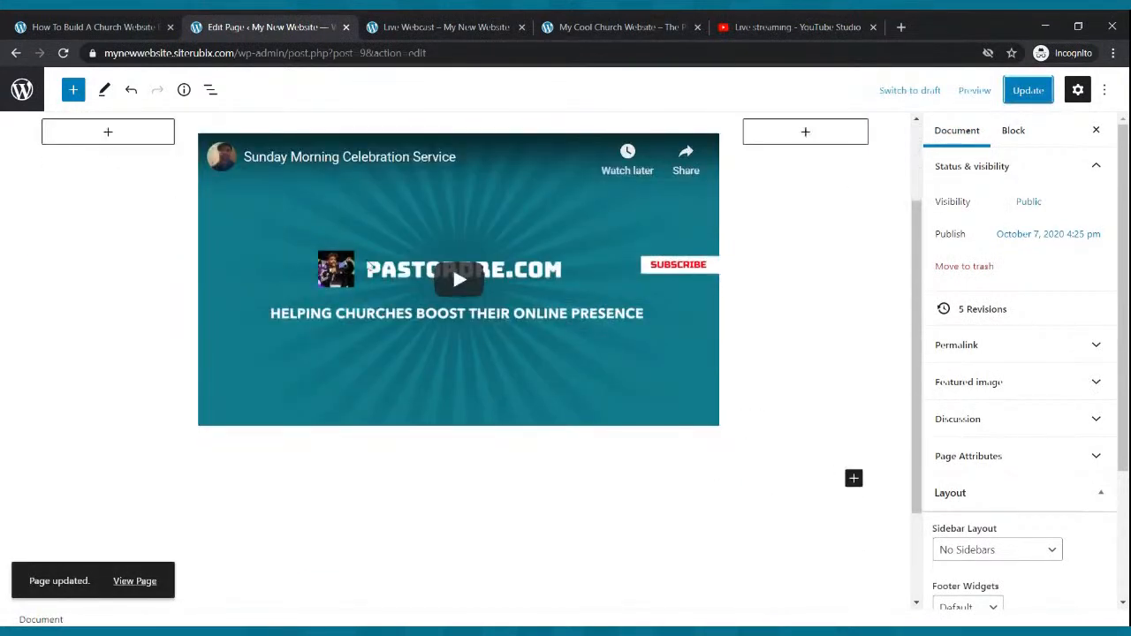
pyautogui.click(854, 479)
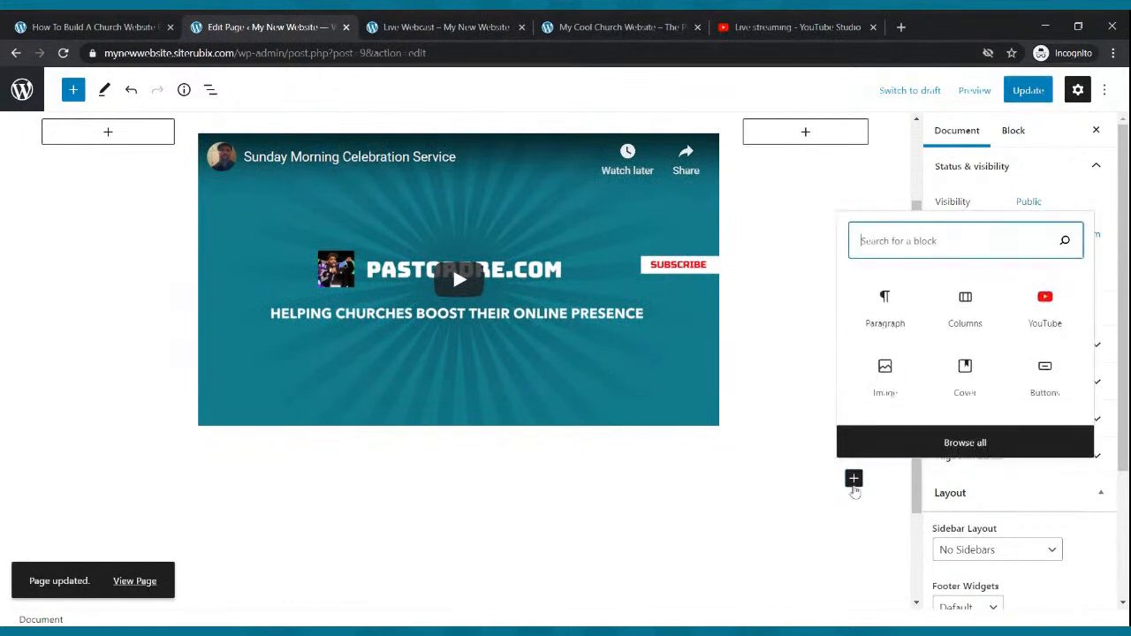
pyautogui.click(903, 306)
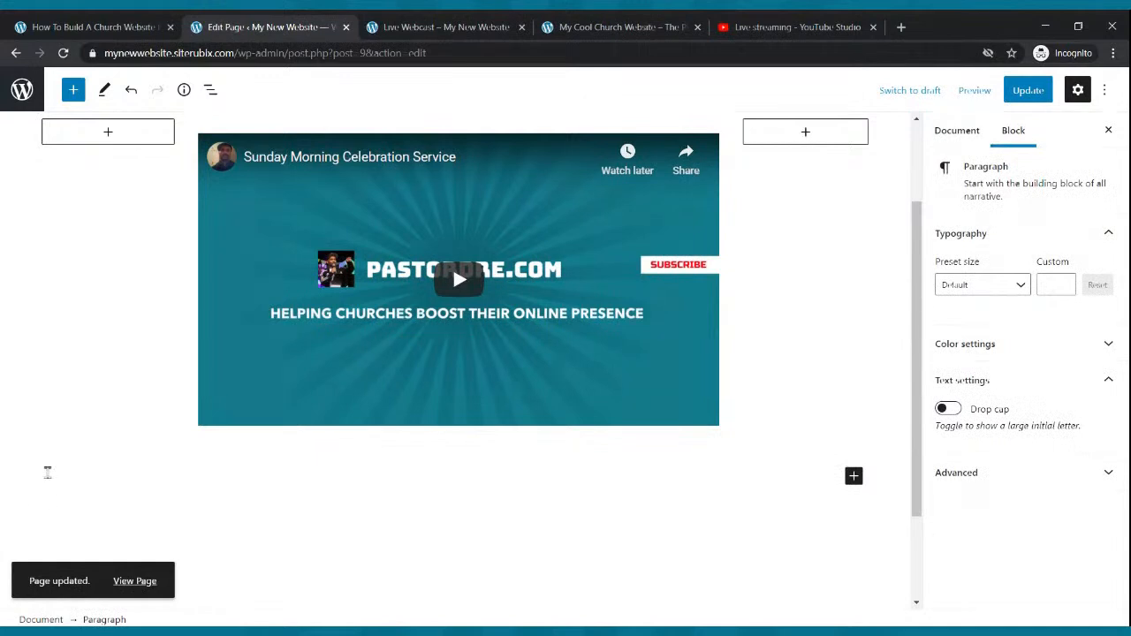
pyautogui.write('Wel')
pyautogui.write('T')
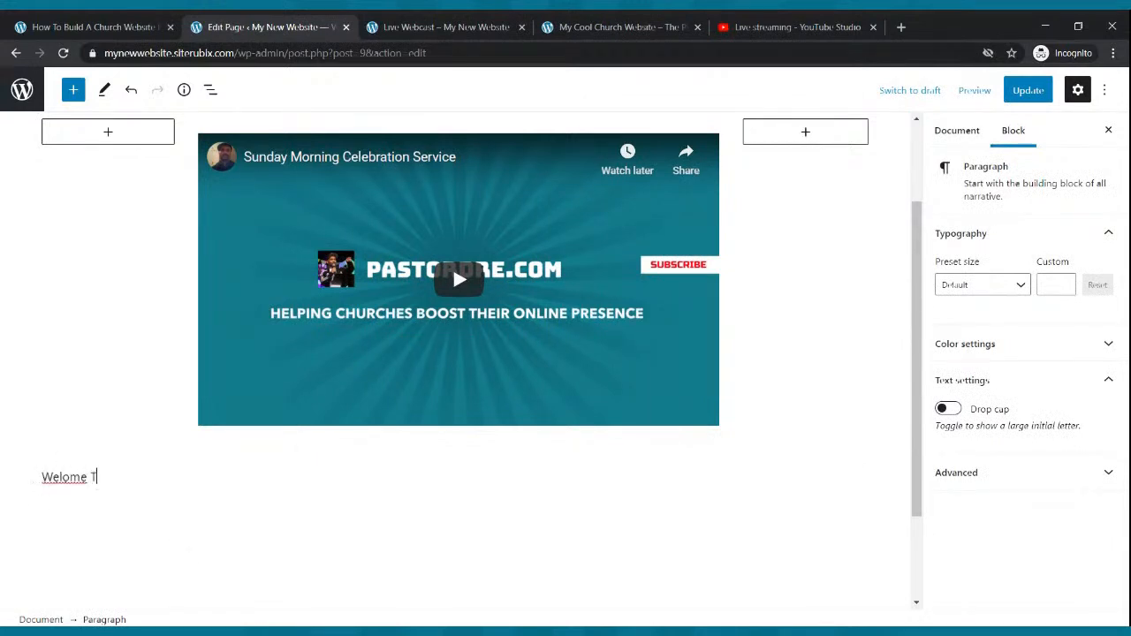
pyautogui.press('BackSpace')
pyautogui.press('BackSpace')
pyautogui.press('BackSpace')
pyautogui.press('BackSpace')
pyautogui.press('BackSpace')
pyautogui.write('come To Our Live W')
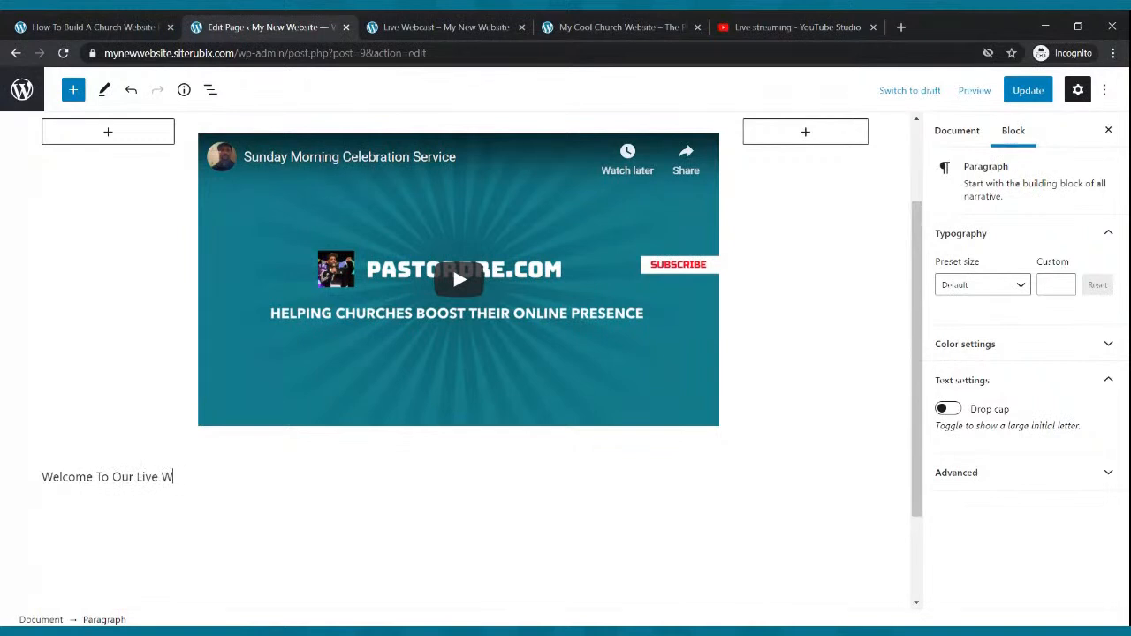
pyautogui.write('Ebcast - WE Hpe')
pyautogui.press('BackSpace')
pyautogui.press('BackSpace')
pyautogui.write('ope You Enjoy The Service')
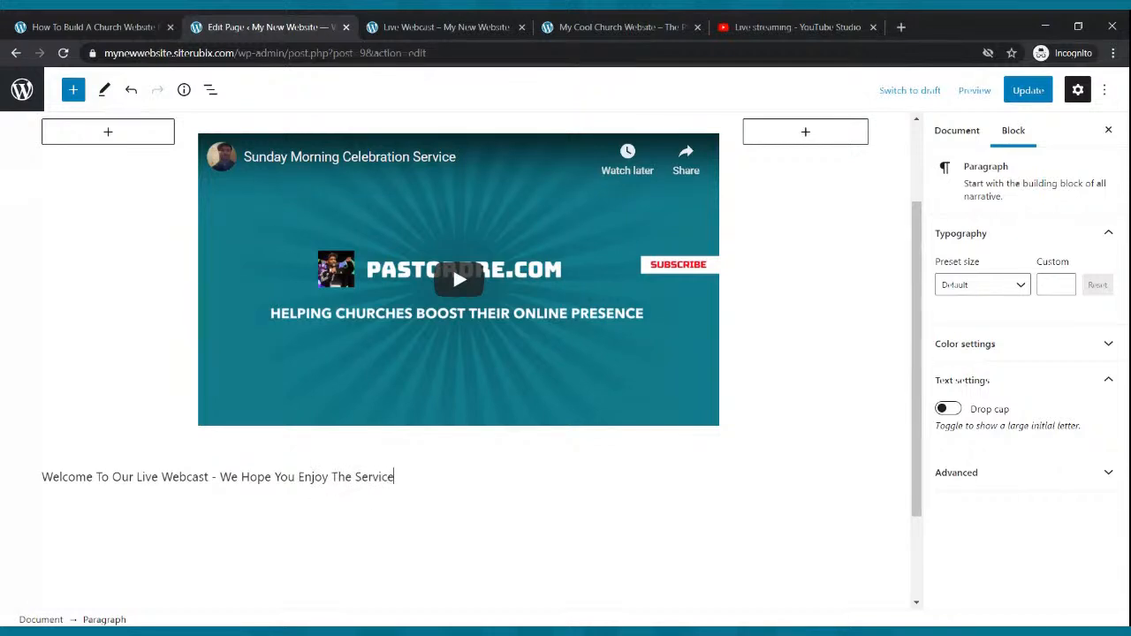
# Step: Make the welcome message below the video bold and centre-align it
pyautogui.moveTo(399, 478); pyautogui.dragTo(39, 476)
pyautogui.click(167, 440)
pyautogui.click(132, 442)
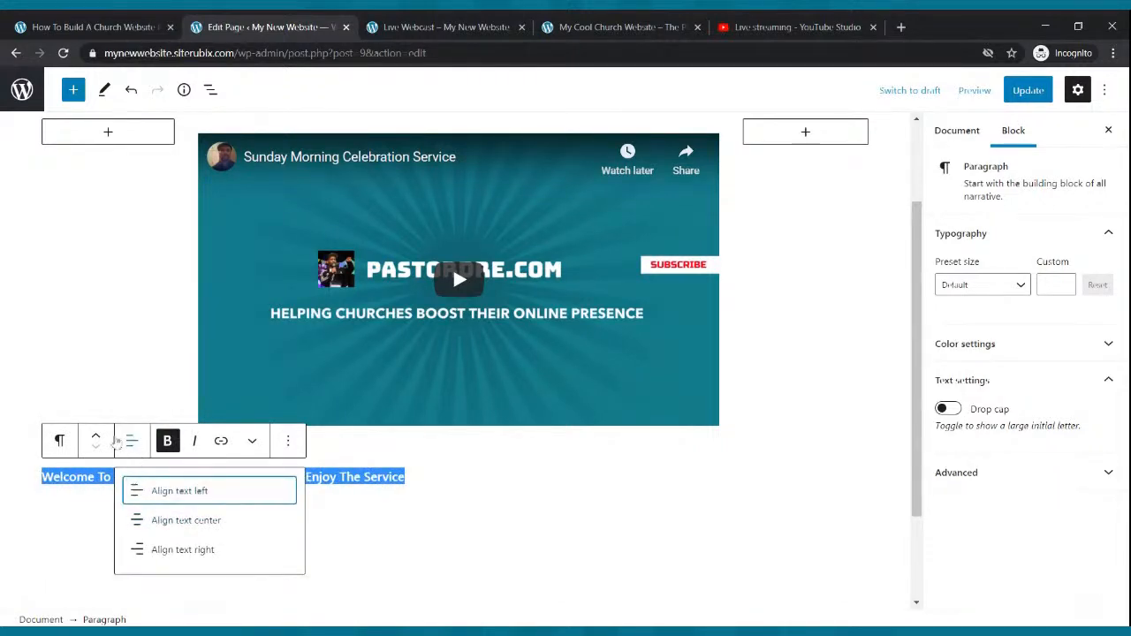
pyautogui.click(163, 521)
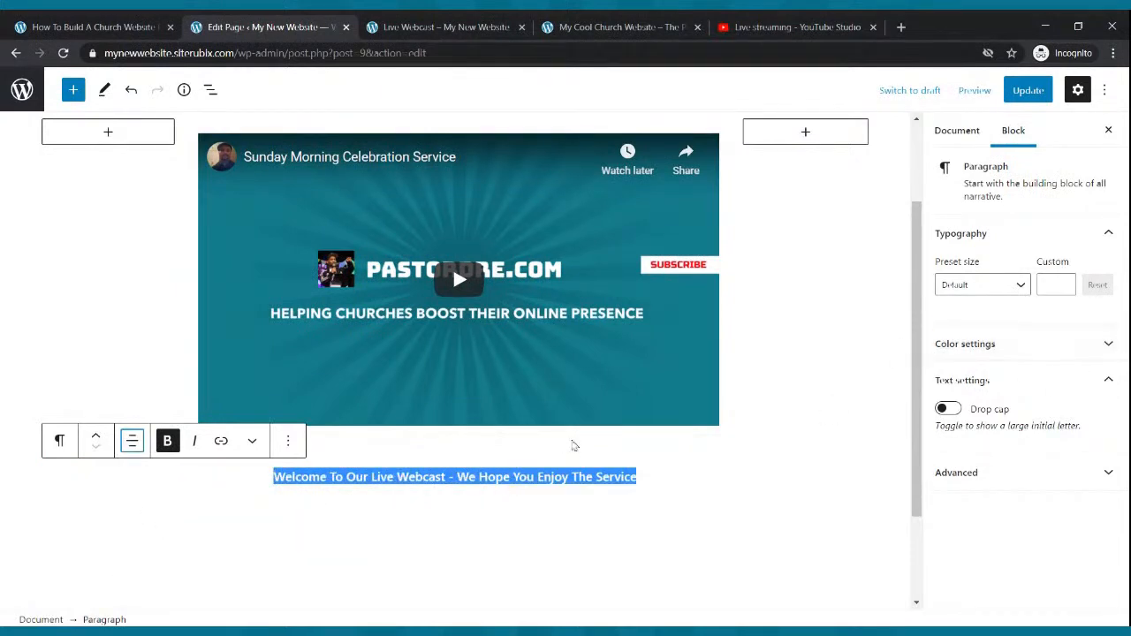
# Step: Set the welcome paragraph's preset font size to Large, trying Medium first
pyautogui.click(1020, 286)
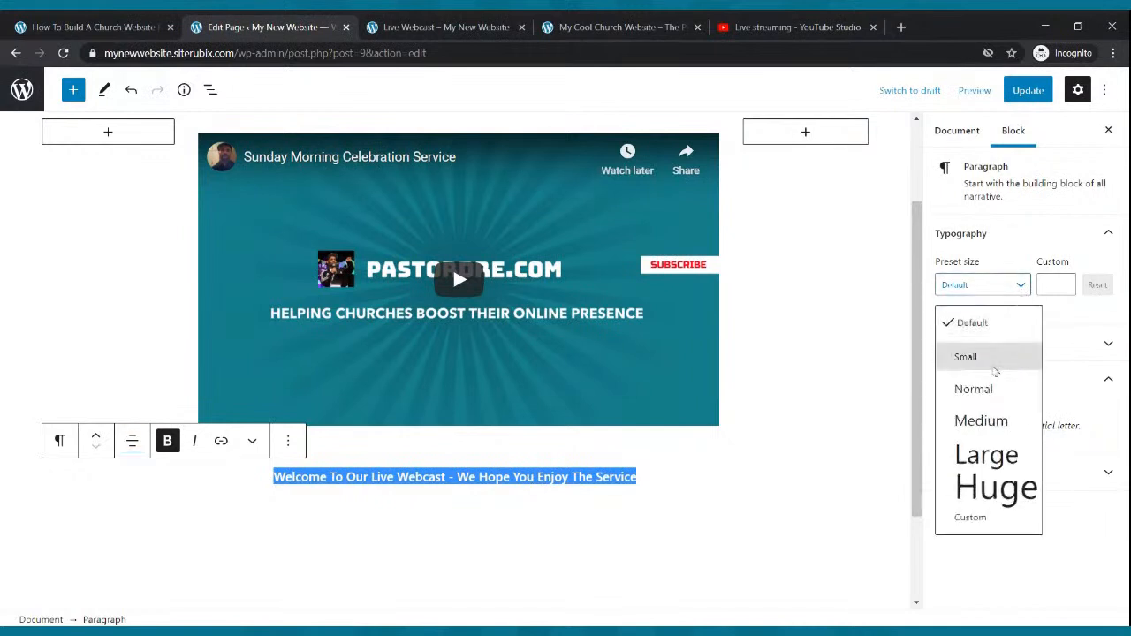
pyautogui.click(985, 419)
pyautogui.click(1021, 287)
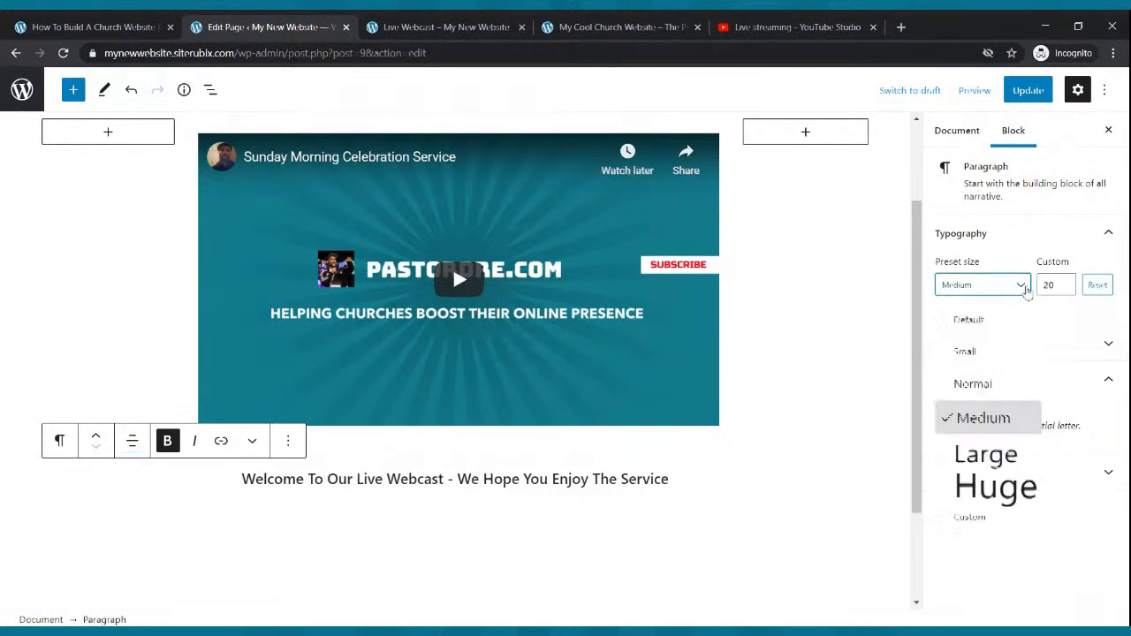
pyautogui.click(997, 455)
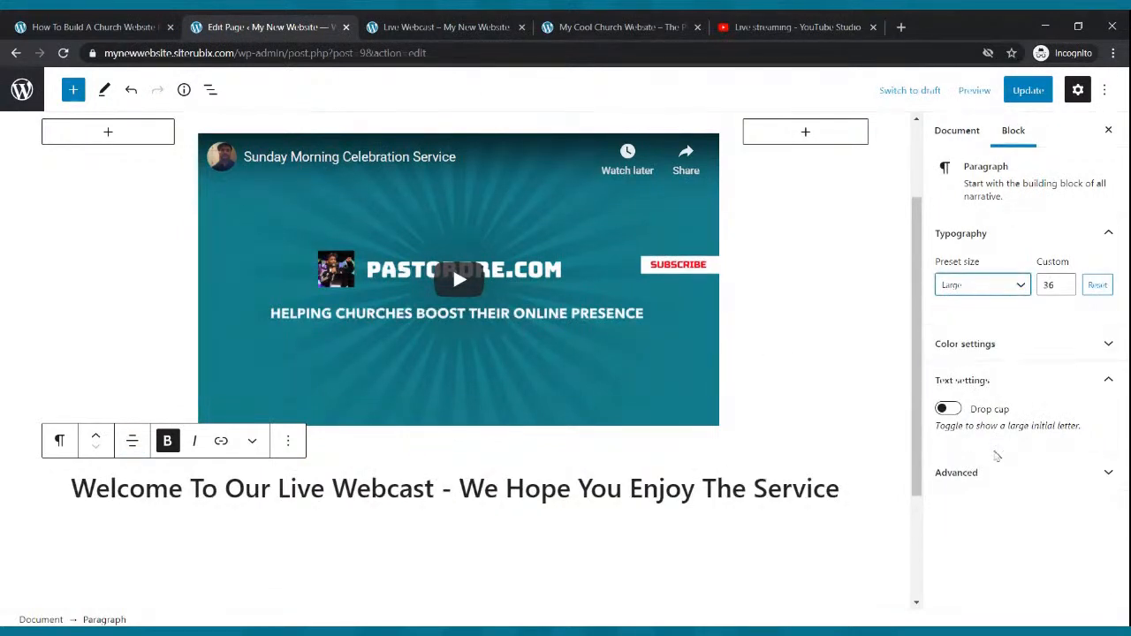
# Step: Move the welcome paragraph above the video columns, directly under the Live Webcast title, and update the page
pyautogui.tripleClick(252, 499)
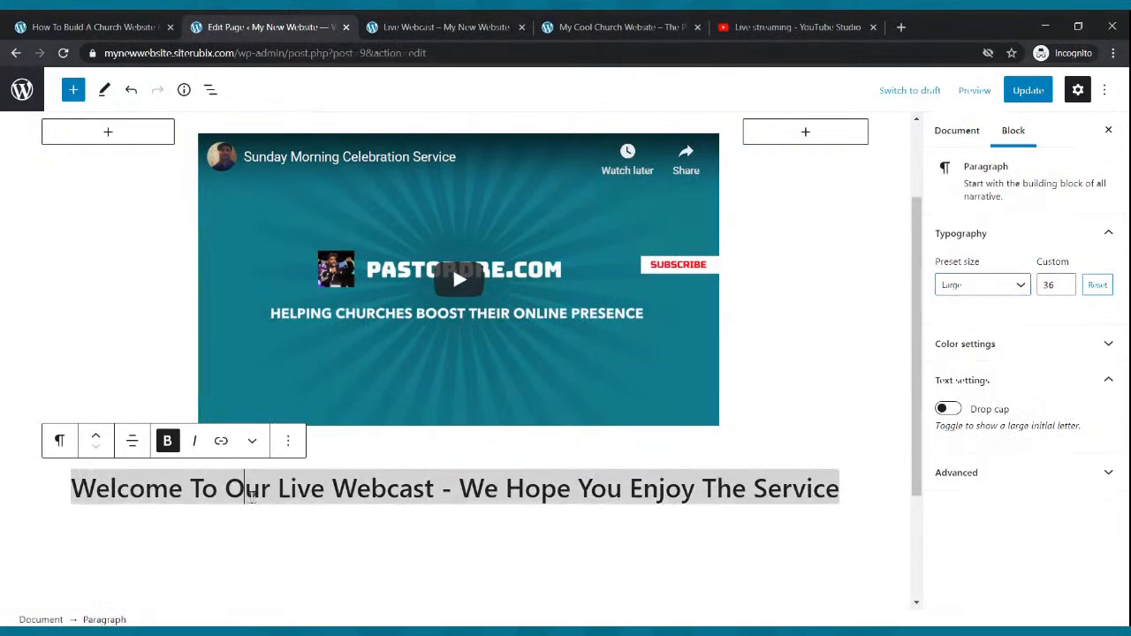
pyautogui.click(96, 437)
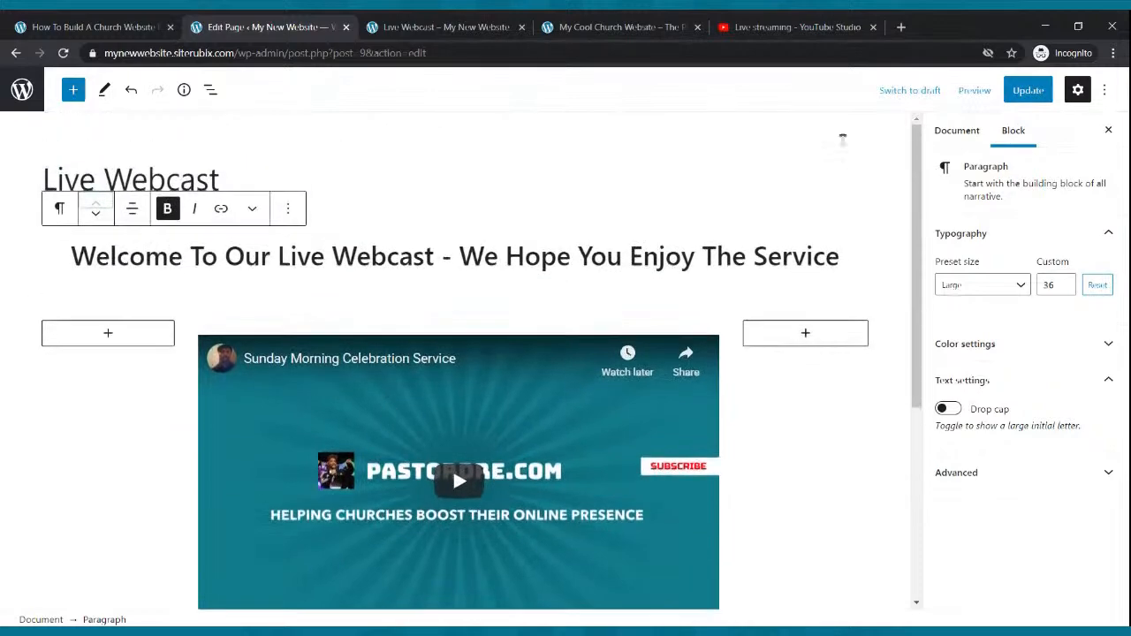
pyautogui.click(1030, 91)
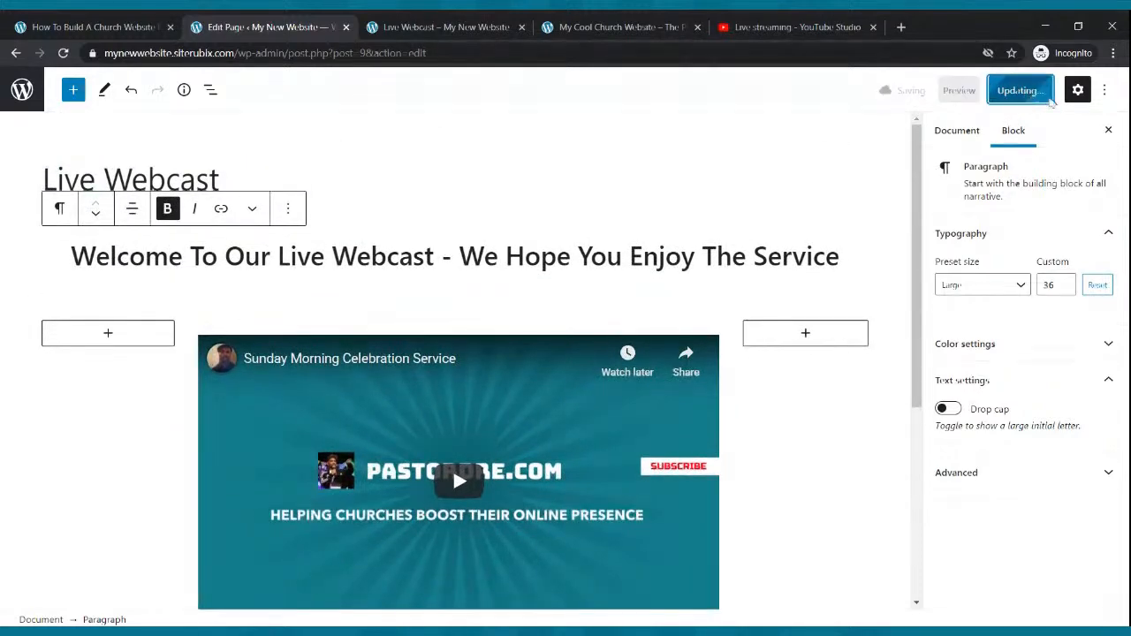
# Step: Reload the published Live Webcast page and check how the welcome heading and video are laid out
pyautogui.click(433, 22)
pyautogui.click(63, 53)
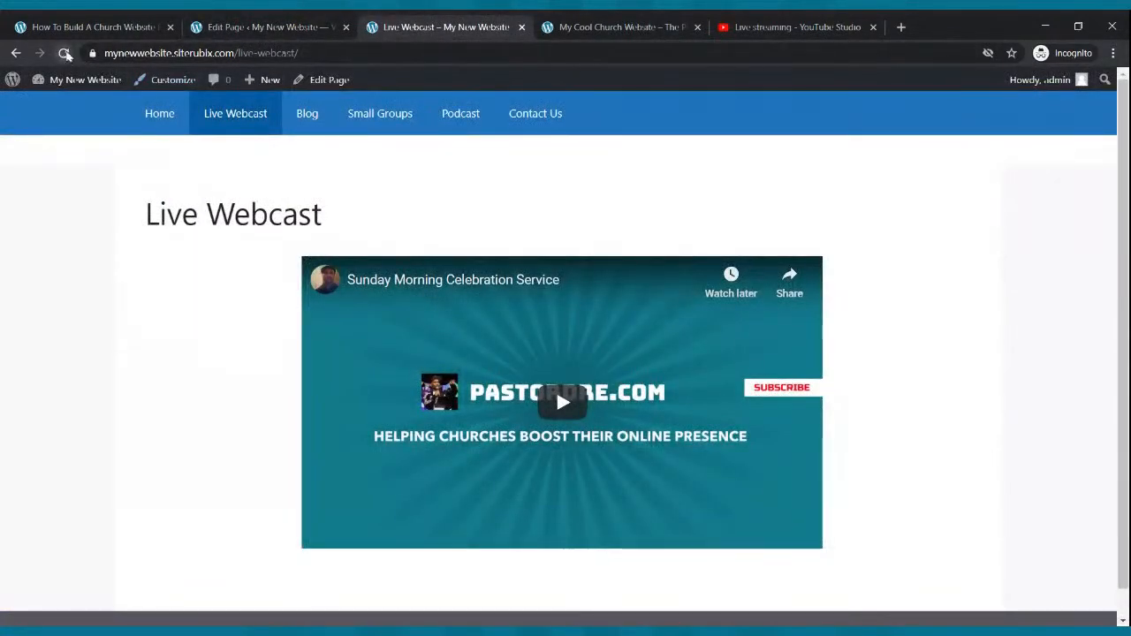
pyautogui.scroll(-2, 308, 208)
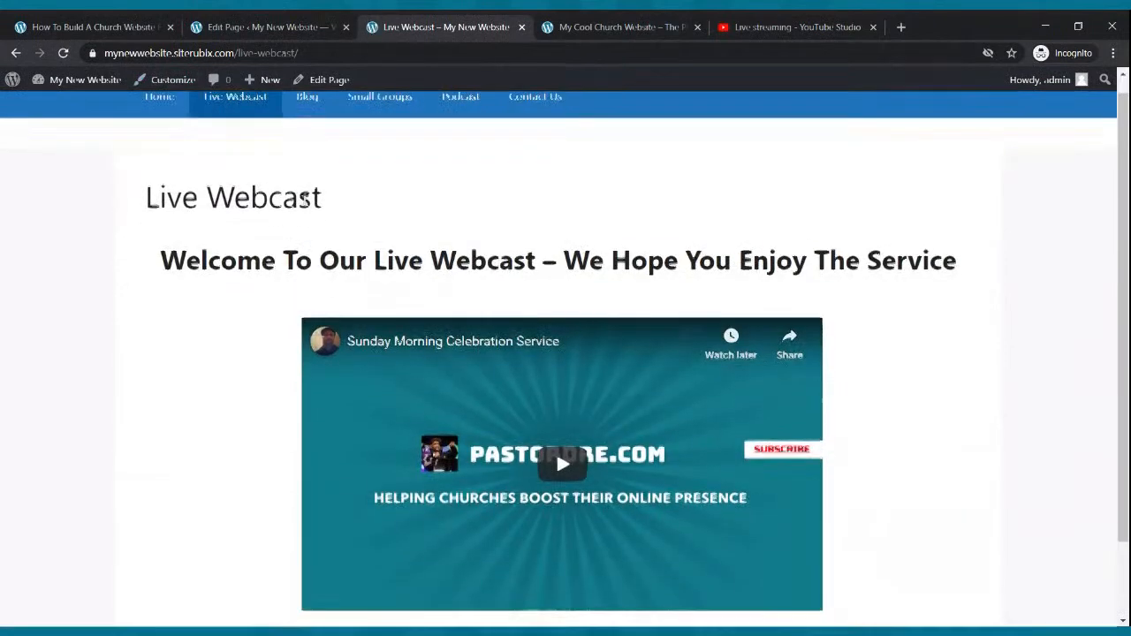
pyautogui.scroll(2, 308, 210)
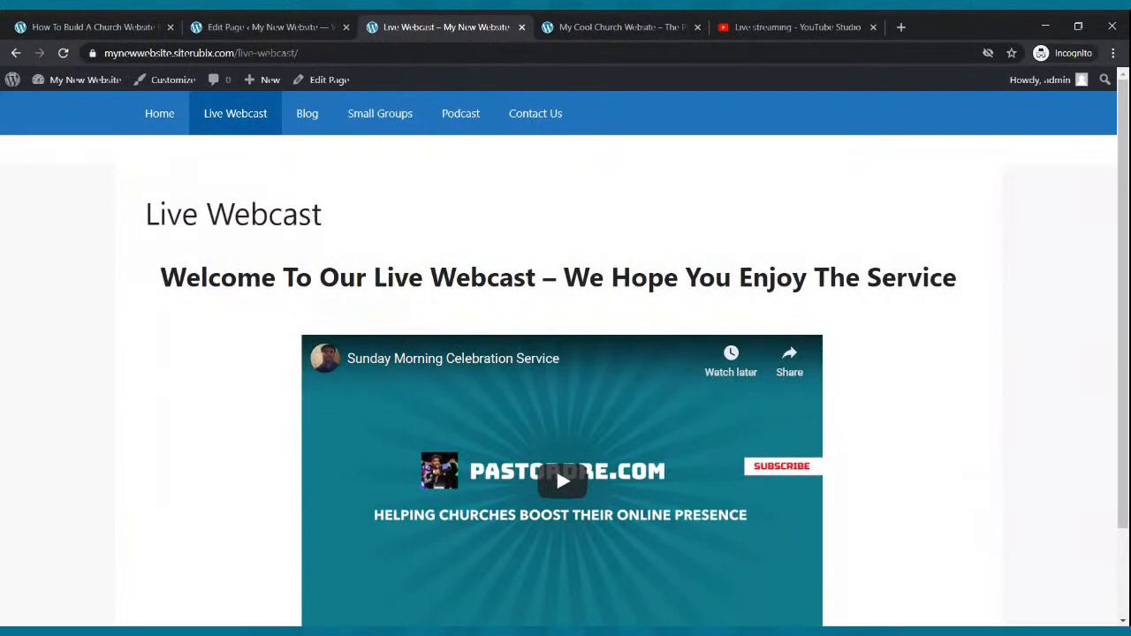
pyautogui.scroll(-2, 316, 196)
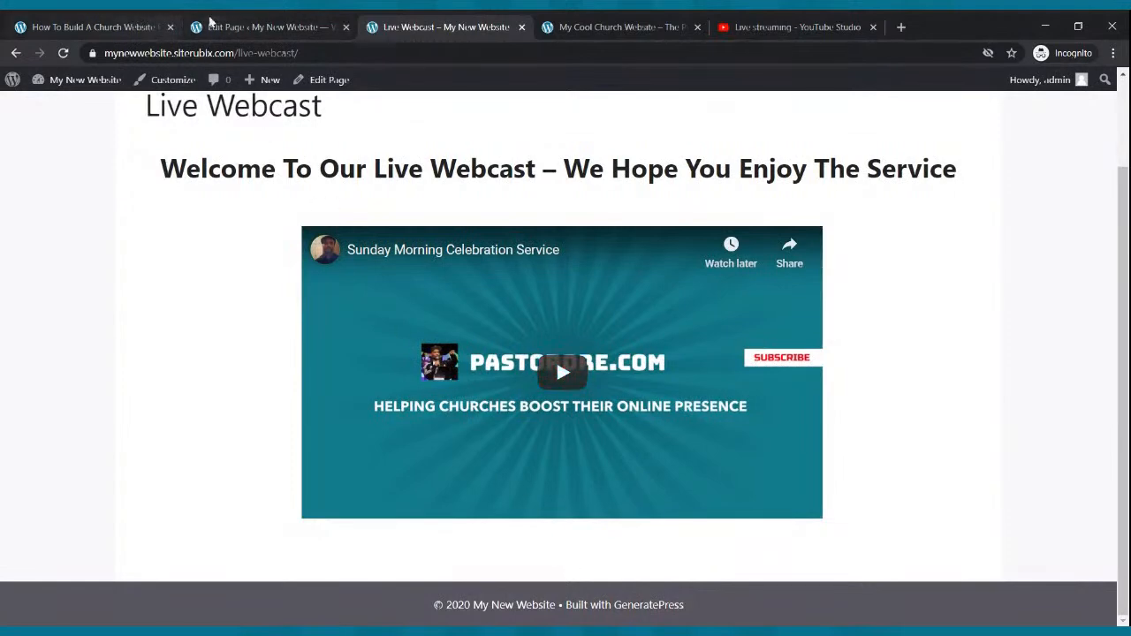
# Step: Back in the page editor, add a Buttons block below the video columns with a button labelled "Contact Us"
pyautogui.click(212, 25)
pyautogui.scroll(-1, 480, 184)
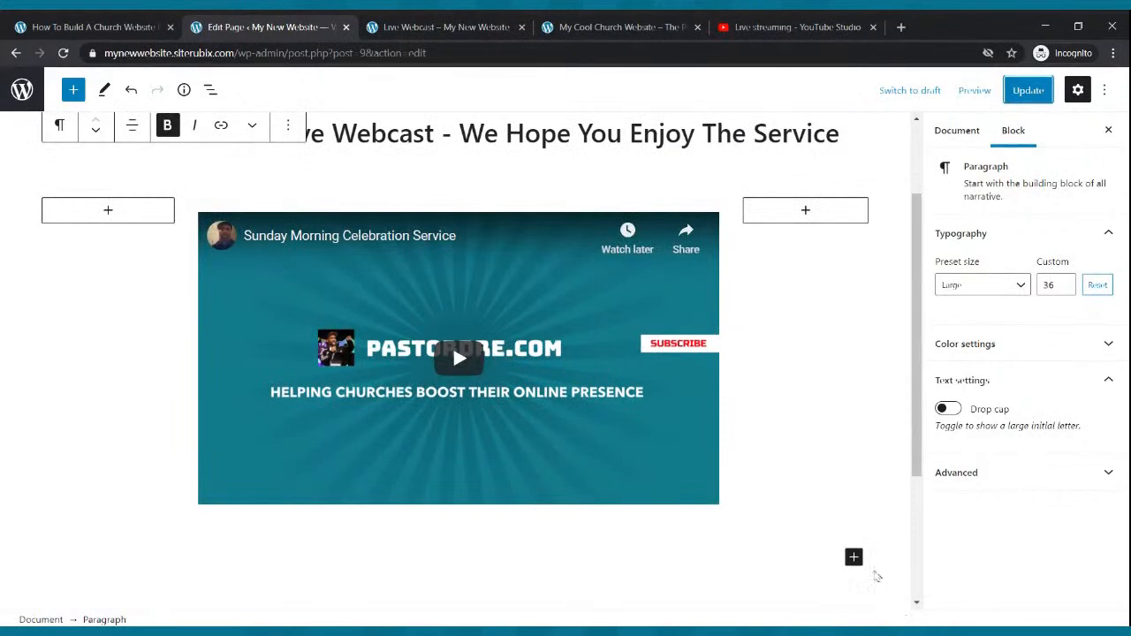
pyautogui.click(854, 557)
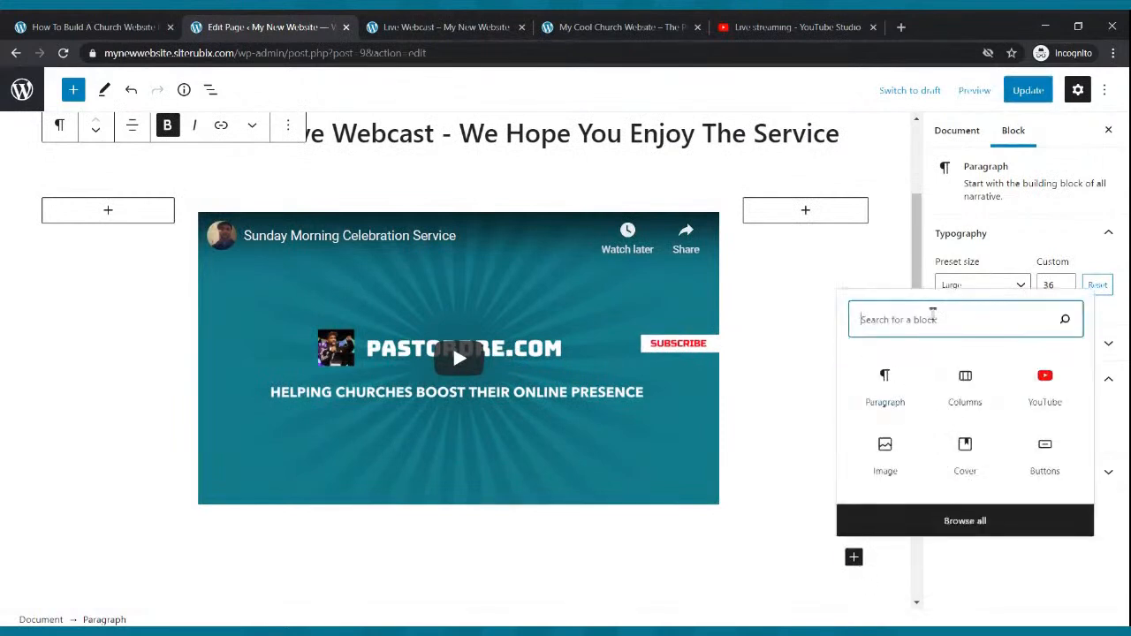
pyautogui.write('button')
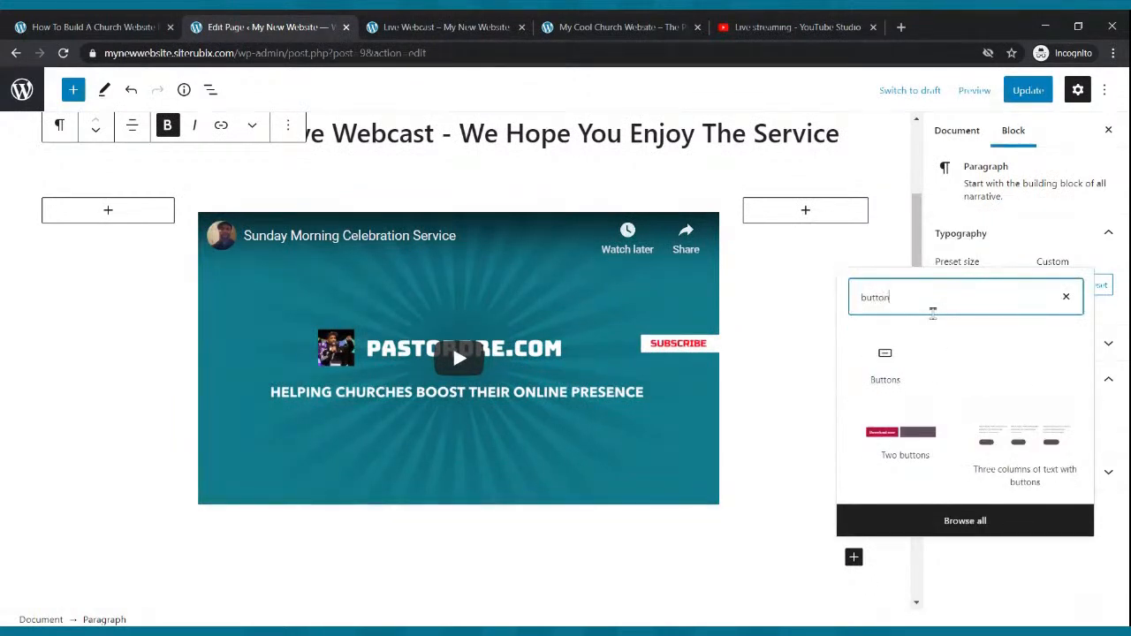
pyautogui.click(885, 362)
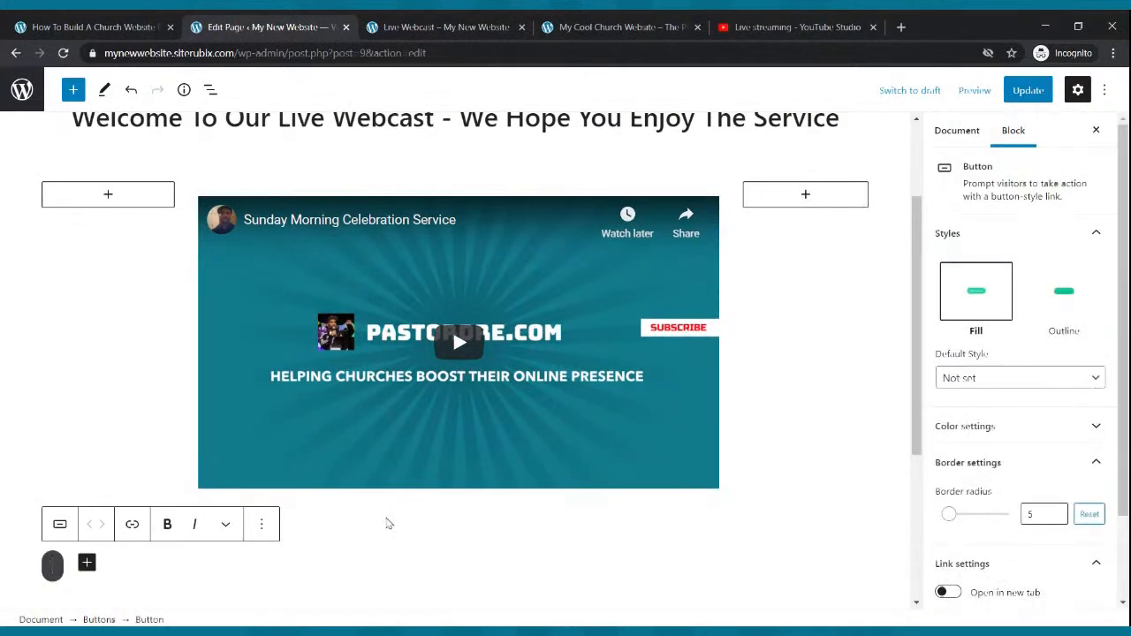
pyautogui.write('Coin')
pyautogui.press('BackSpace')
pyautogui.press('BackSpace')
pyautogui.write('ntacc')
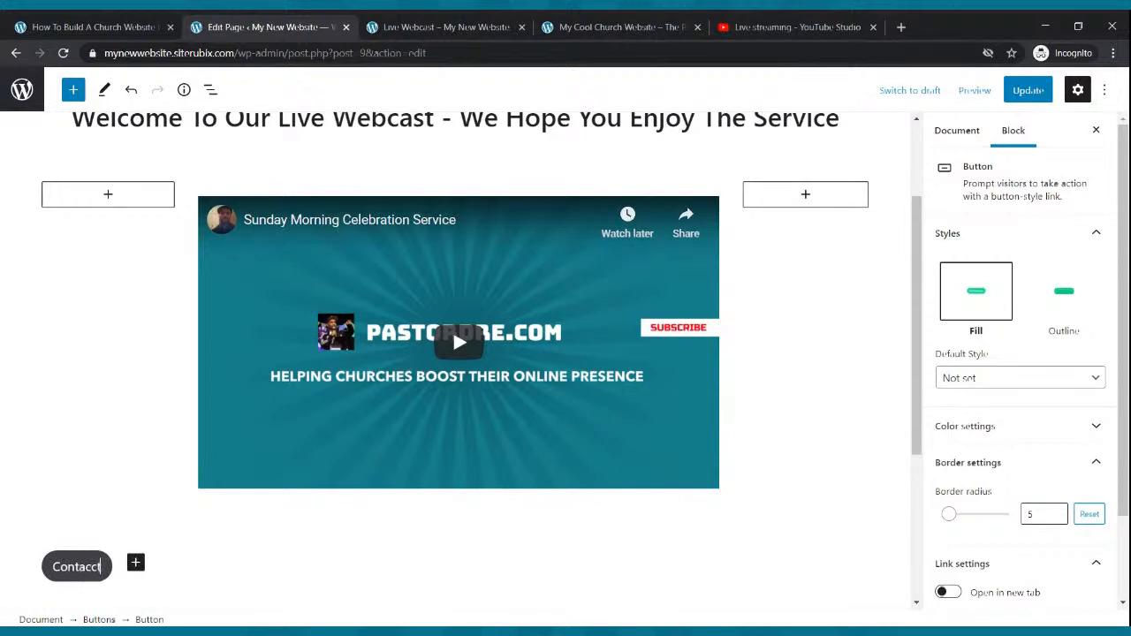
pyautogui.press('BackSpace')
pyautogui.write('t Us')
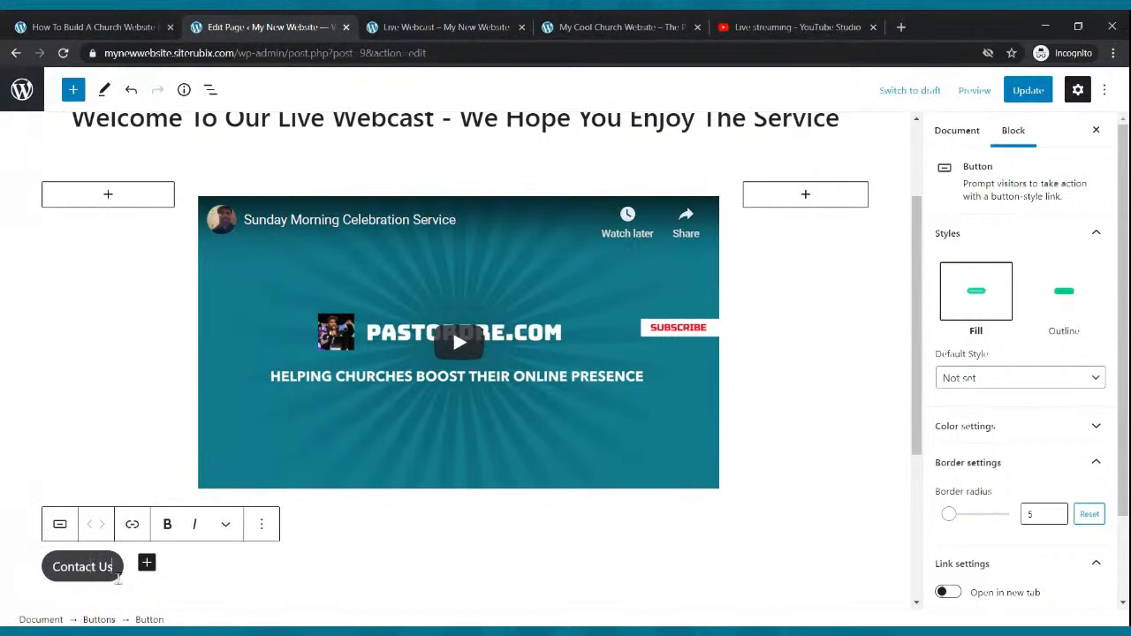
# Step: Centre-align the Buttons block that holds the Contact Us button
pyautogui.click(119, 581)
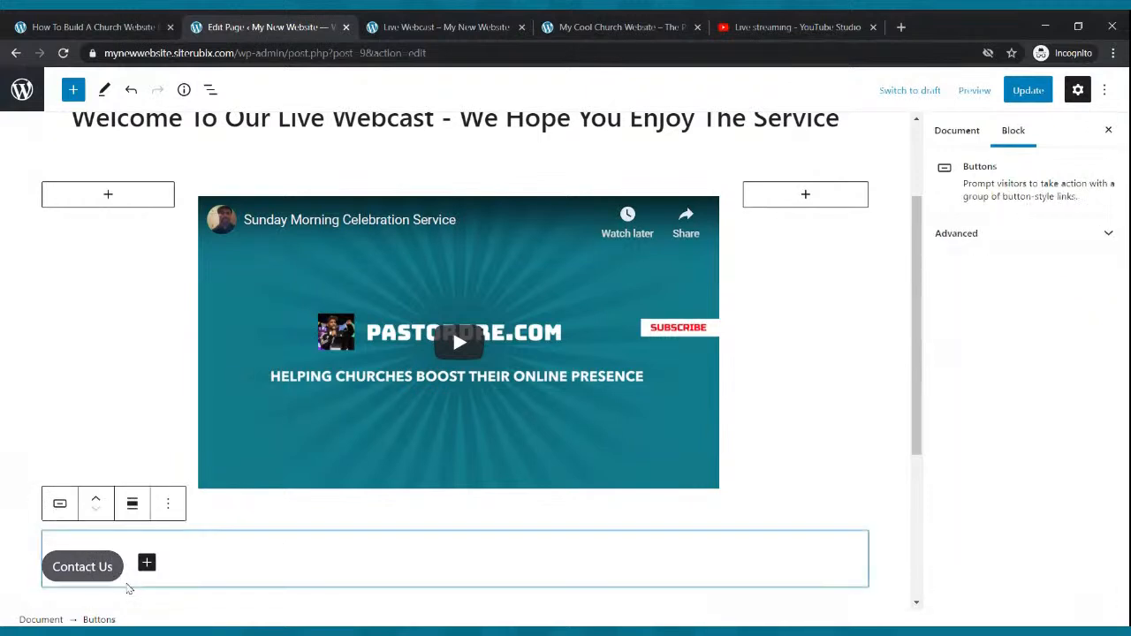
pyautogui.click(133, 504)
pyautogui.click(159, 432)
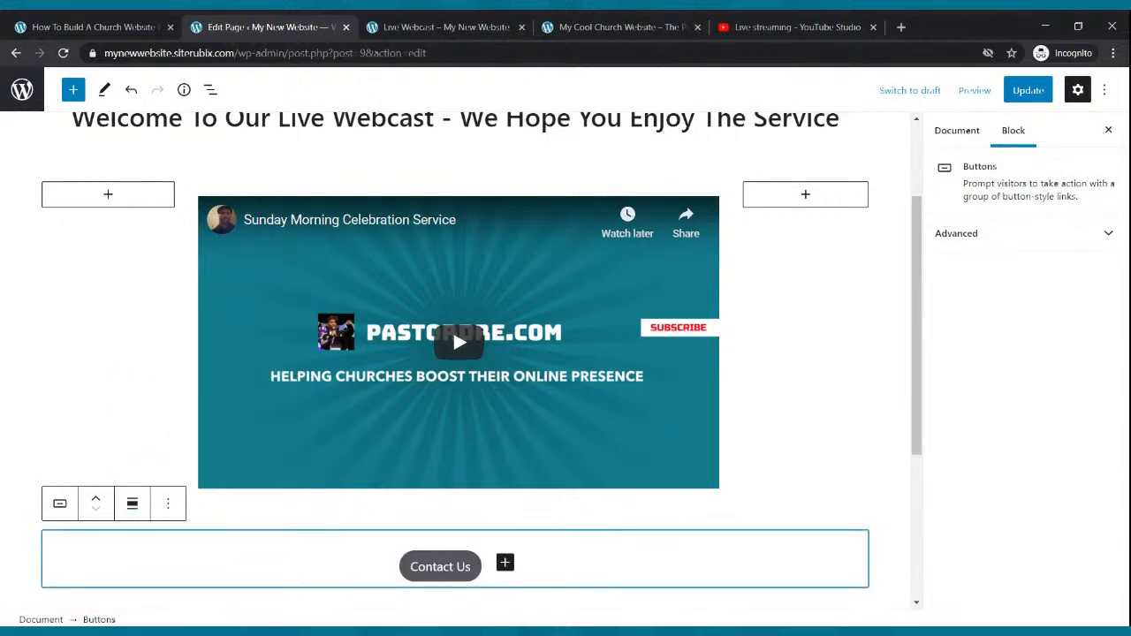
# Step: Give the Contact Us button white text and a solid vivid green background, and update the page
pyautogui.click(473, 578)
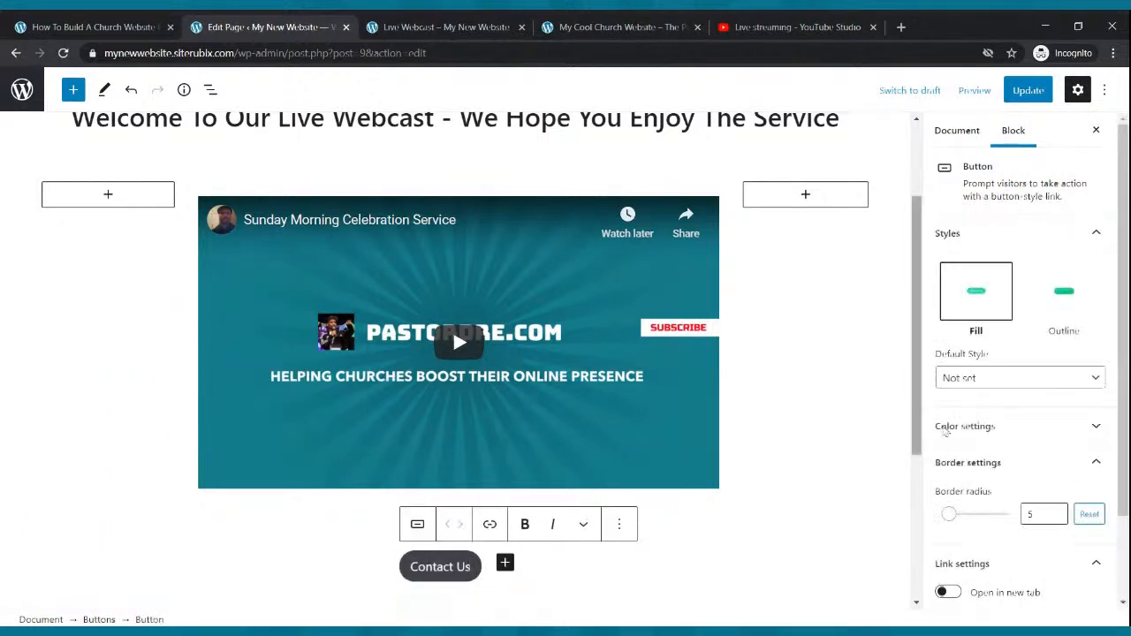
pyautogui.click(1002, 429)
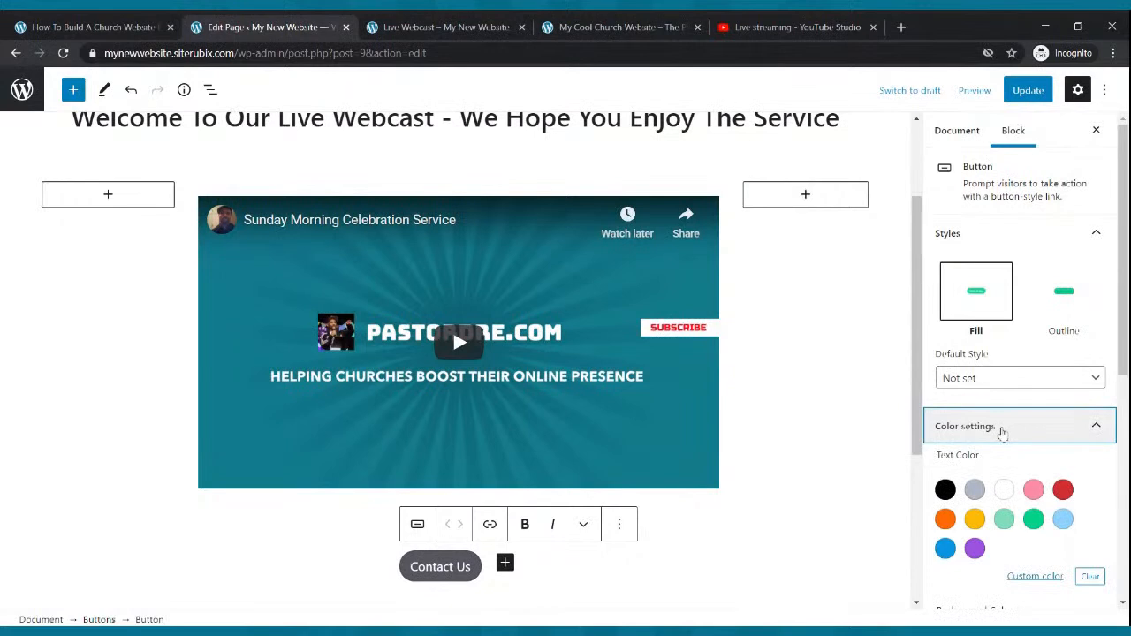
pyautogui.click(1005, 490)
pyautogui.scroll(-3, 1005, 490)
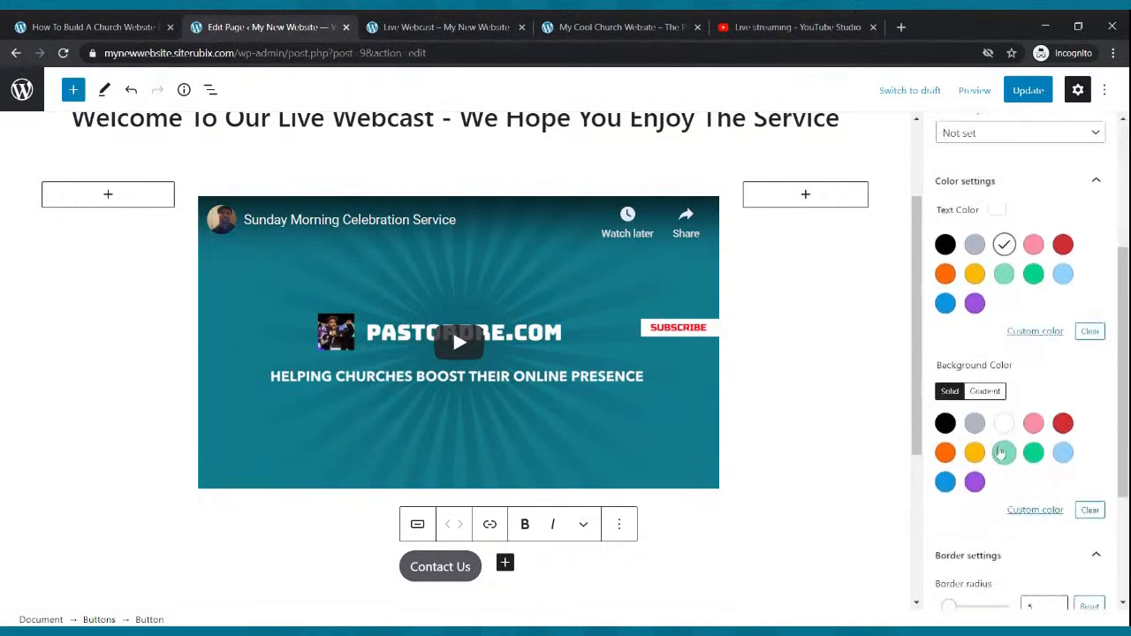
pyautogui.click(1034, 453)
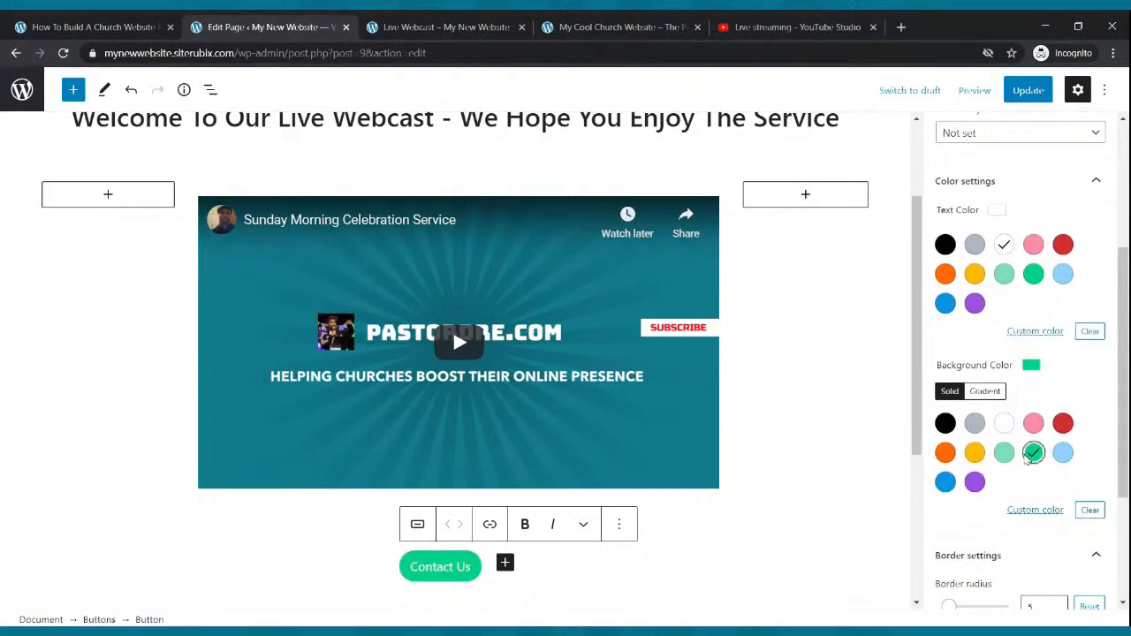
pyautogui.click(1029, 90)
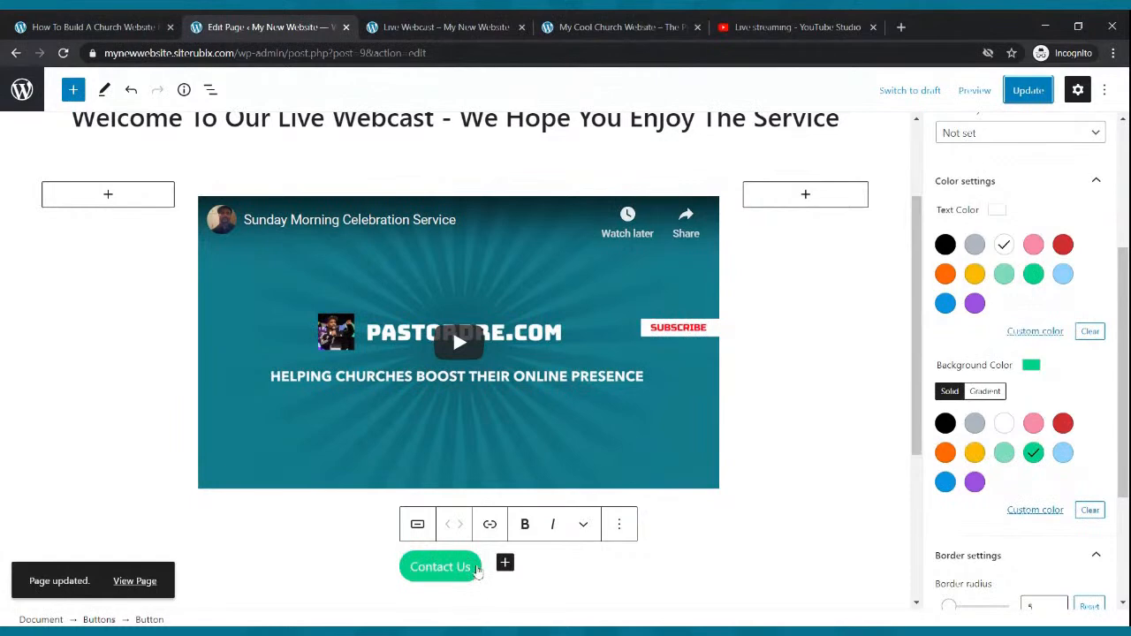
pyautogui.click(412, 25)
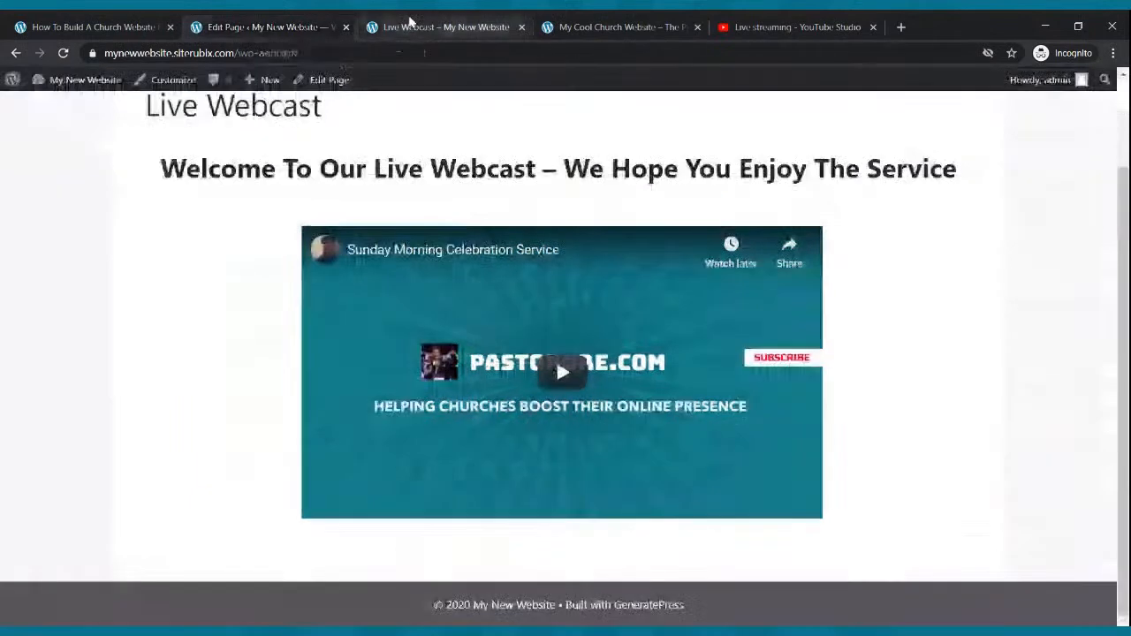
pyautogui.scroll(2, 287, 137)
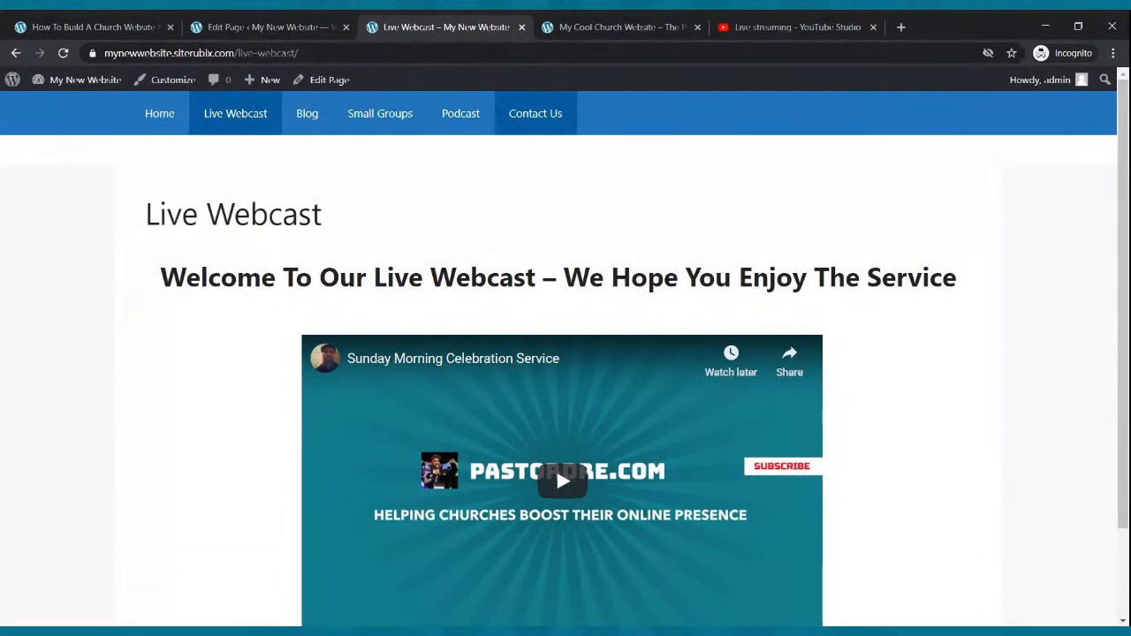
pyautogui.click(322, 24)
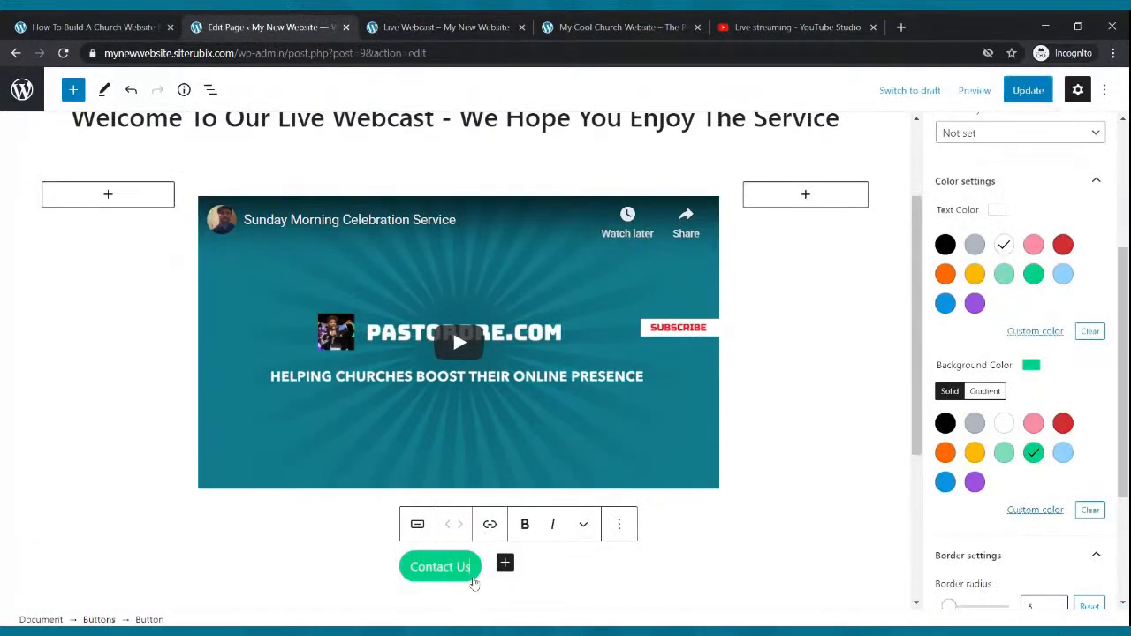
pyautogui.click(489, 525)
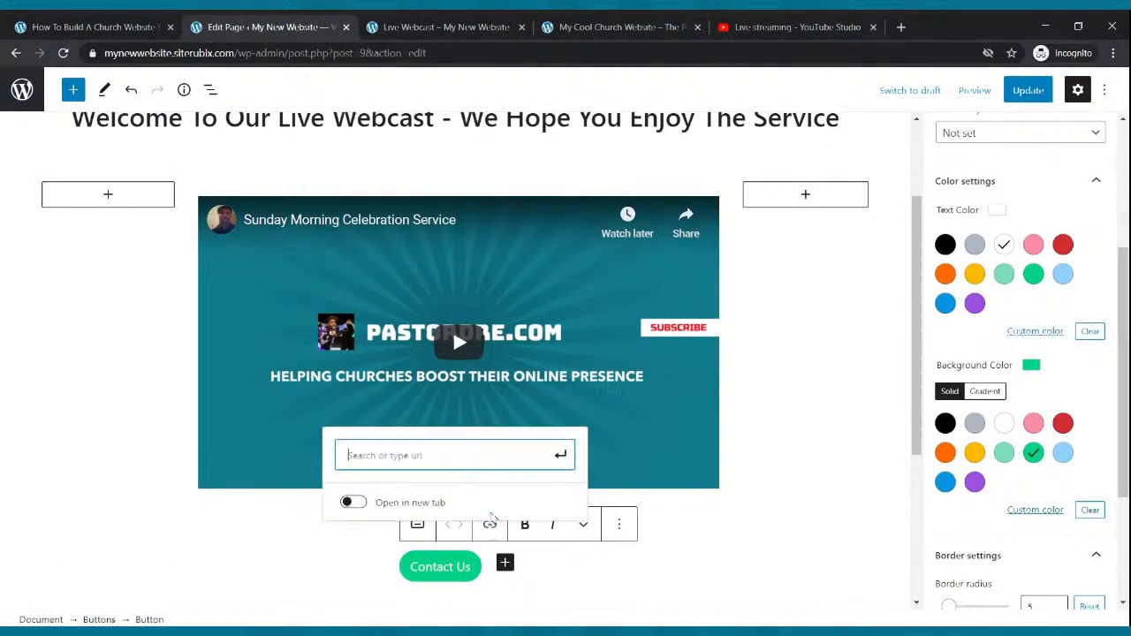
pyautogui.write('https://mynewwebsite.siterubix.com/contact-us/')
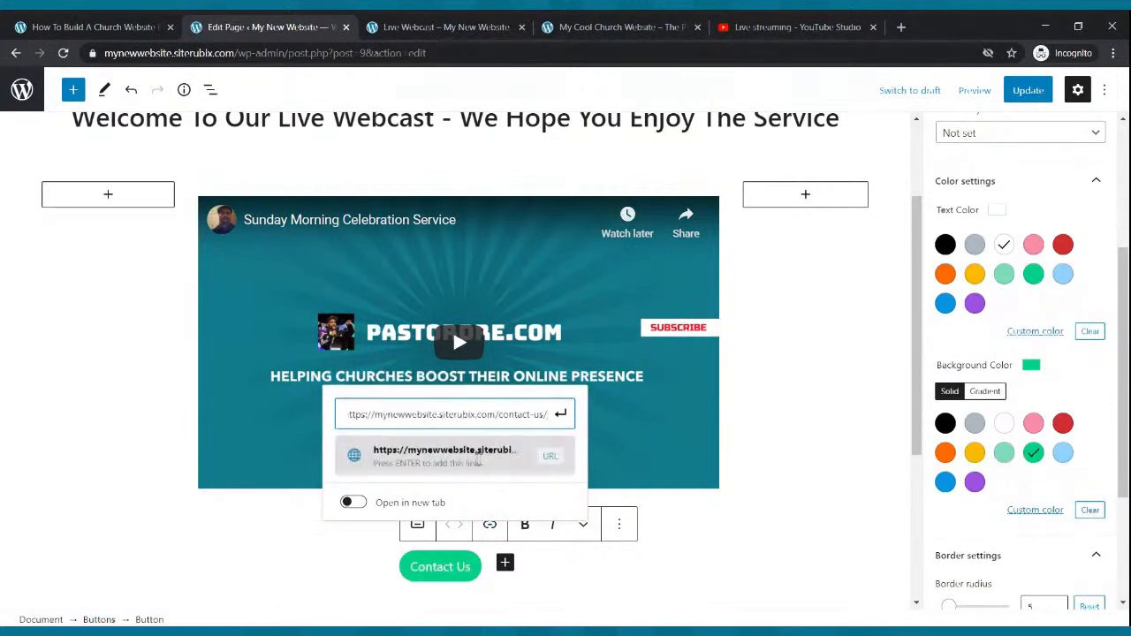
pyautogui.click(560, 415)
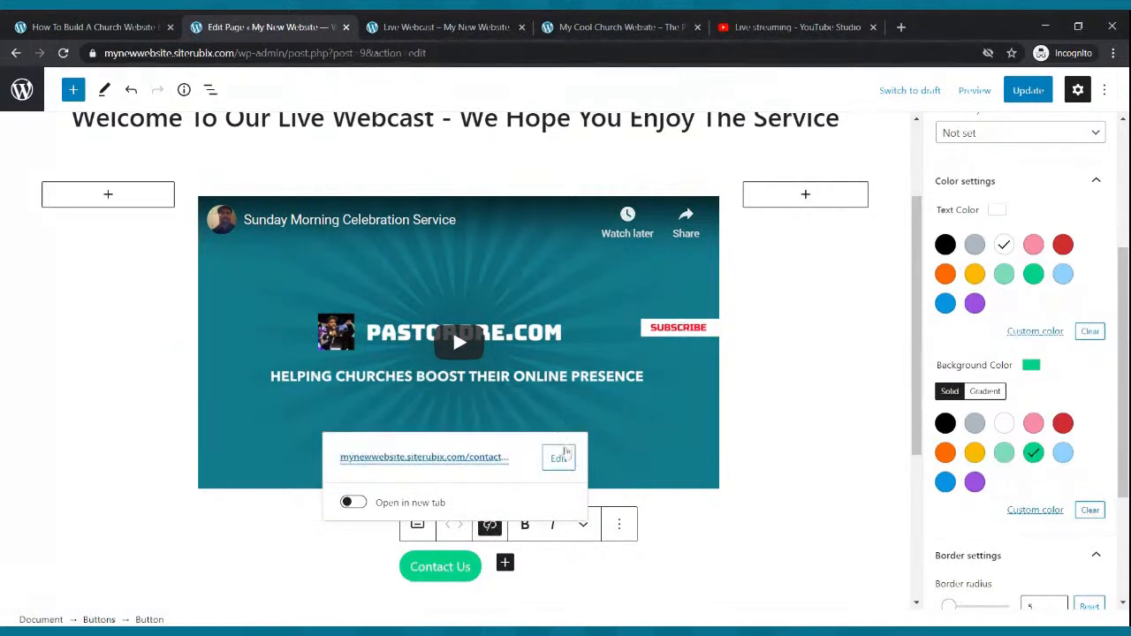
pyautogui.click(1023, 94)
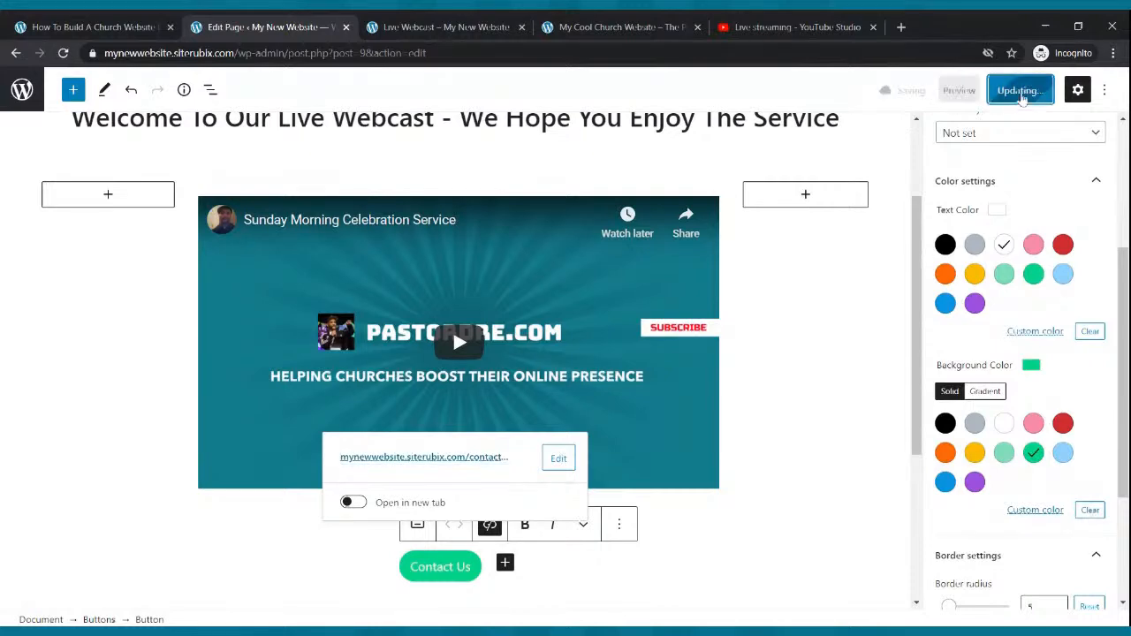
# Step: Reload the published Live Webcast page and test the Contact Us button's link
pyautogui.click(433, 26)
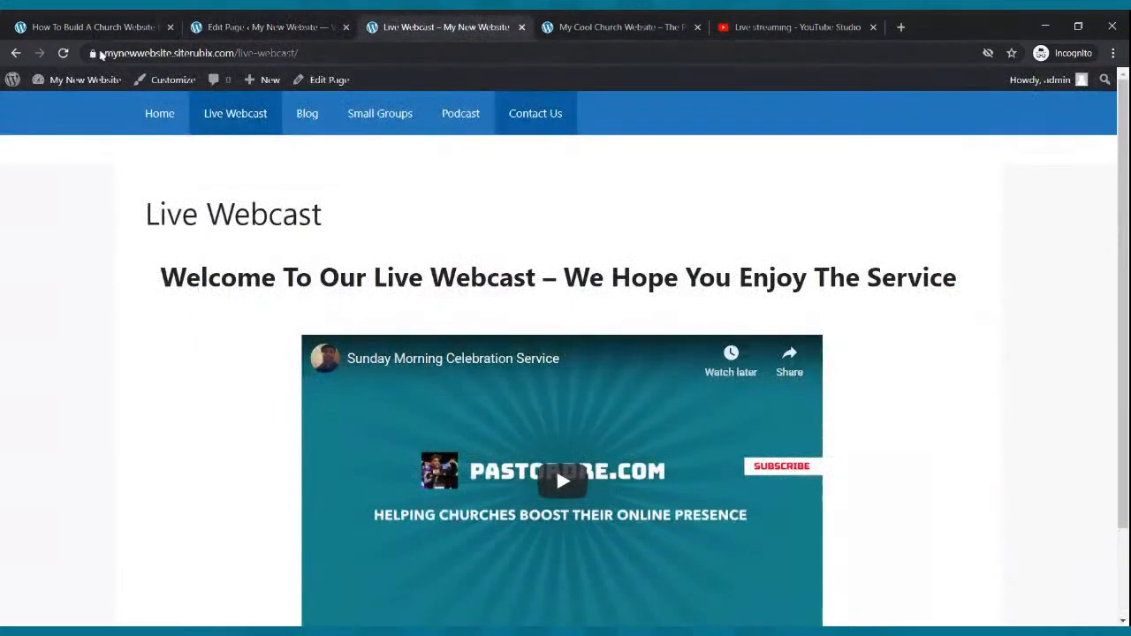
pyautogui.click(62, 53)
pyautogui.scroll(-2, 534, 366)
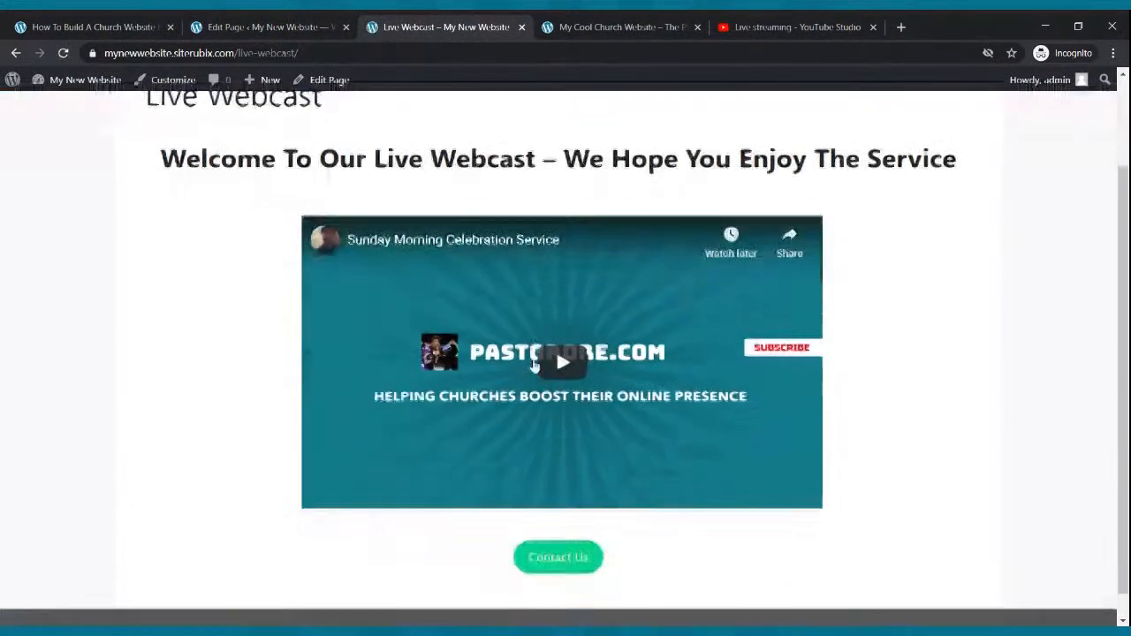
pyautogui.click(534, 545)
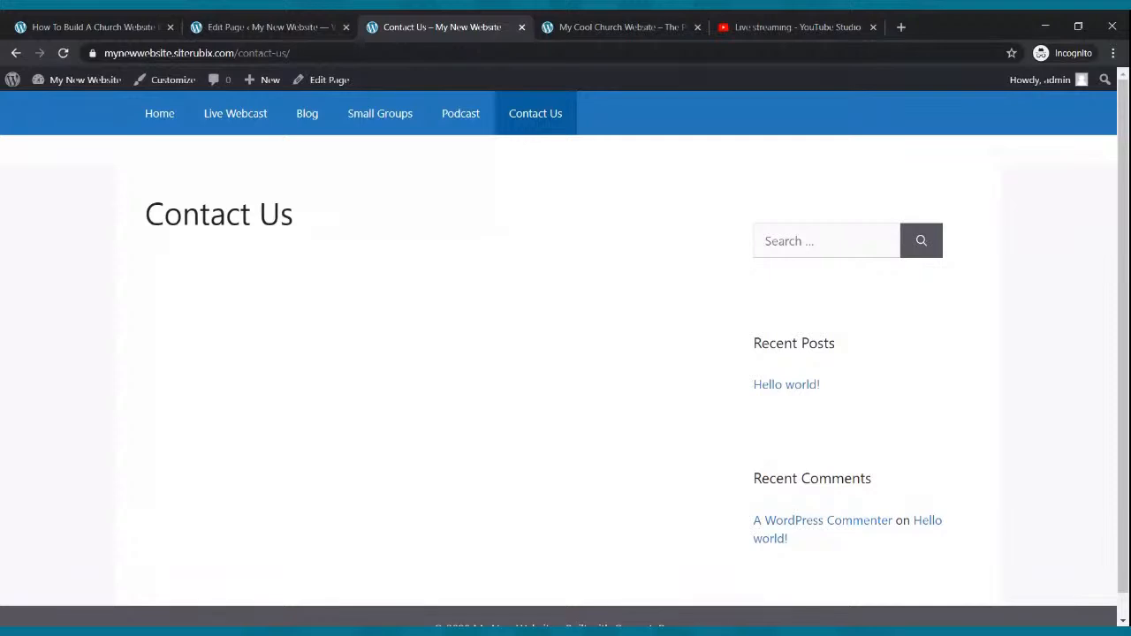
# Step: Review the published Live Webcast page down to the Contact Us button, and view the published Blog page
pyautogui.click(215, 121)
pyautogui.scroll(-3, 610, 579)
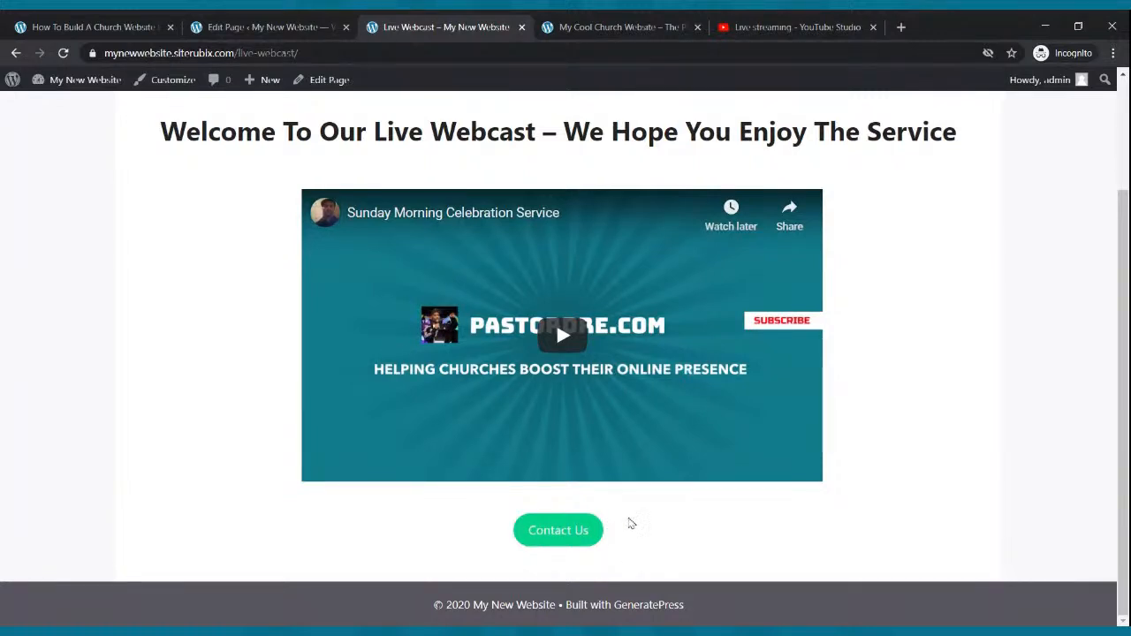
pyautogui.scroll(2, 601, 569)
pyautogui.click(307, 114)
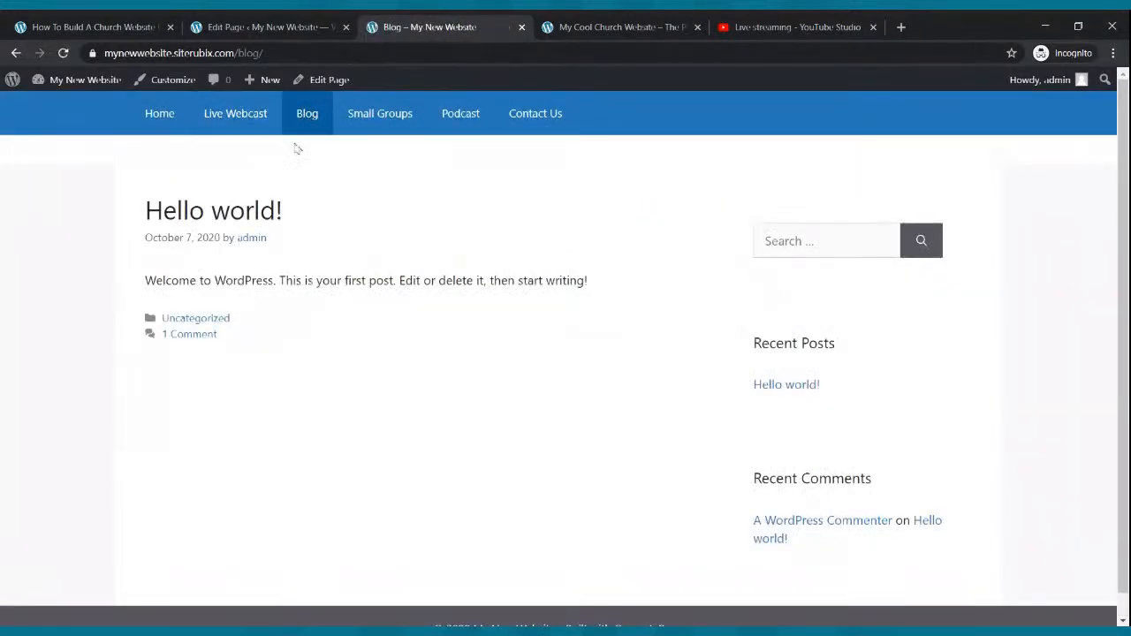
# Step: Return to the site dashboard and examine which pages the Reading Settings assign as homepage and posts page
pyautogui.click(210, 28)
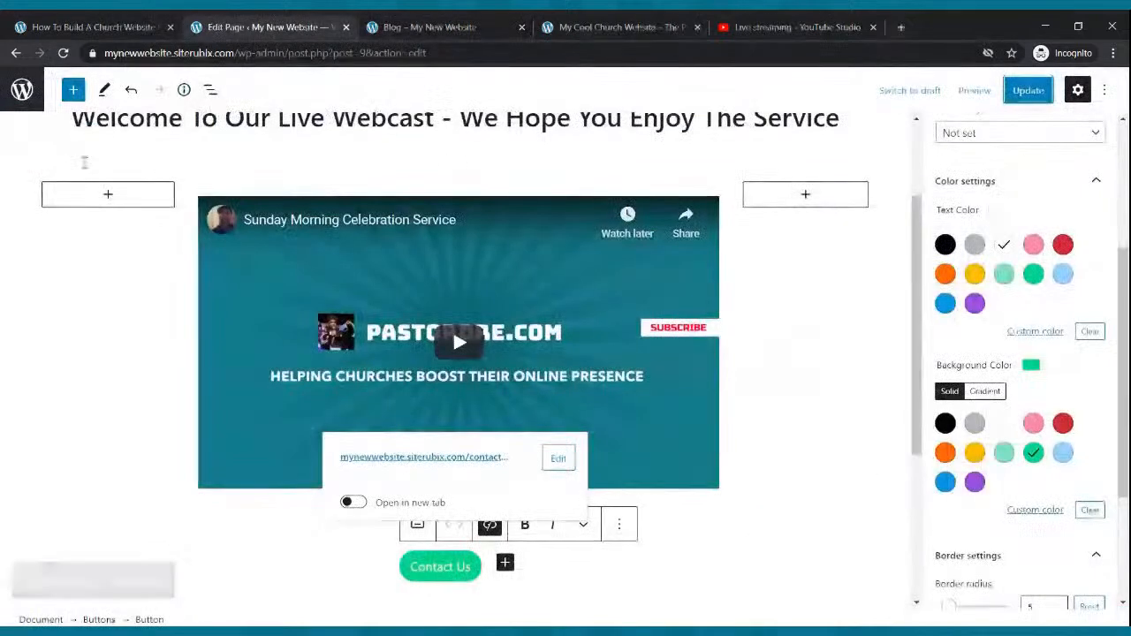
pyautogui.click(16, 53)
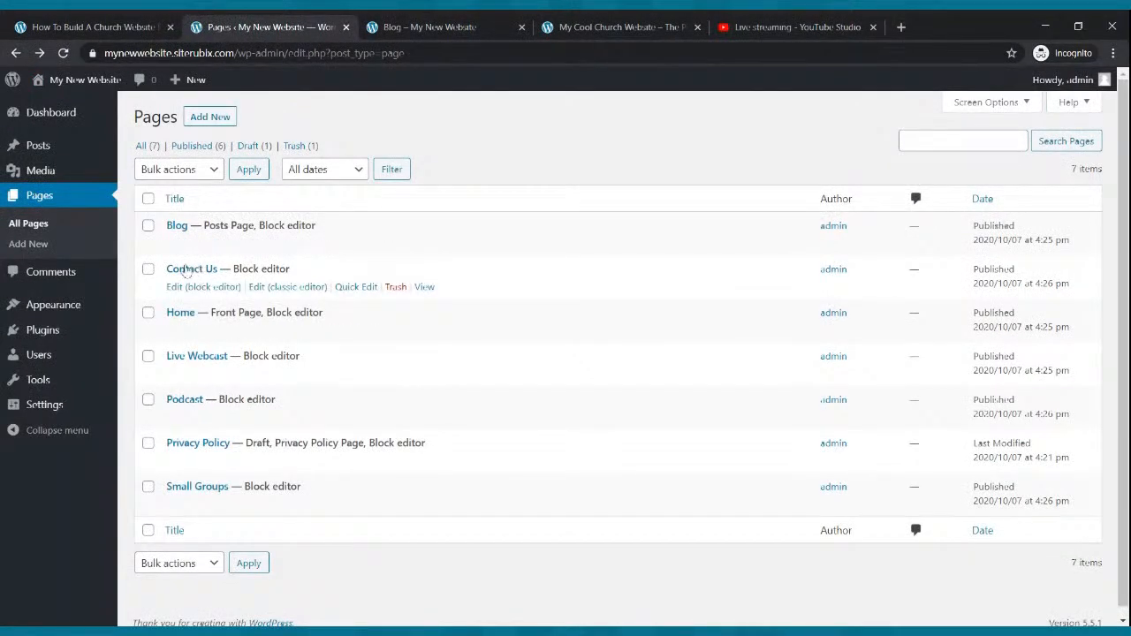
pyautogui.click(51, 306)
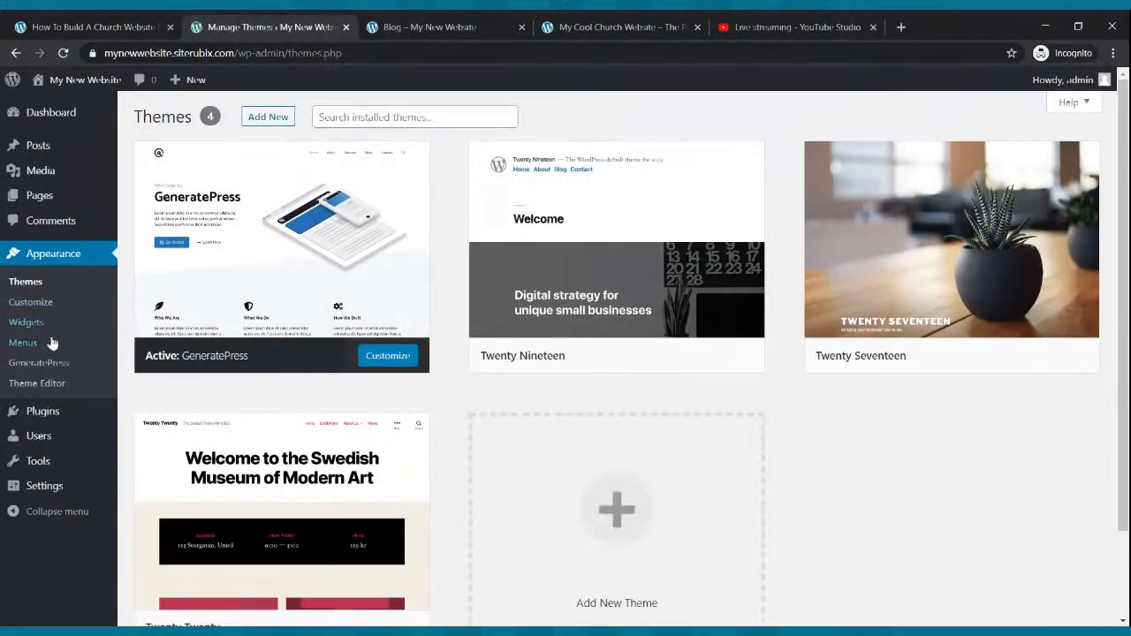
pyautogui.click(53, 487)
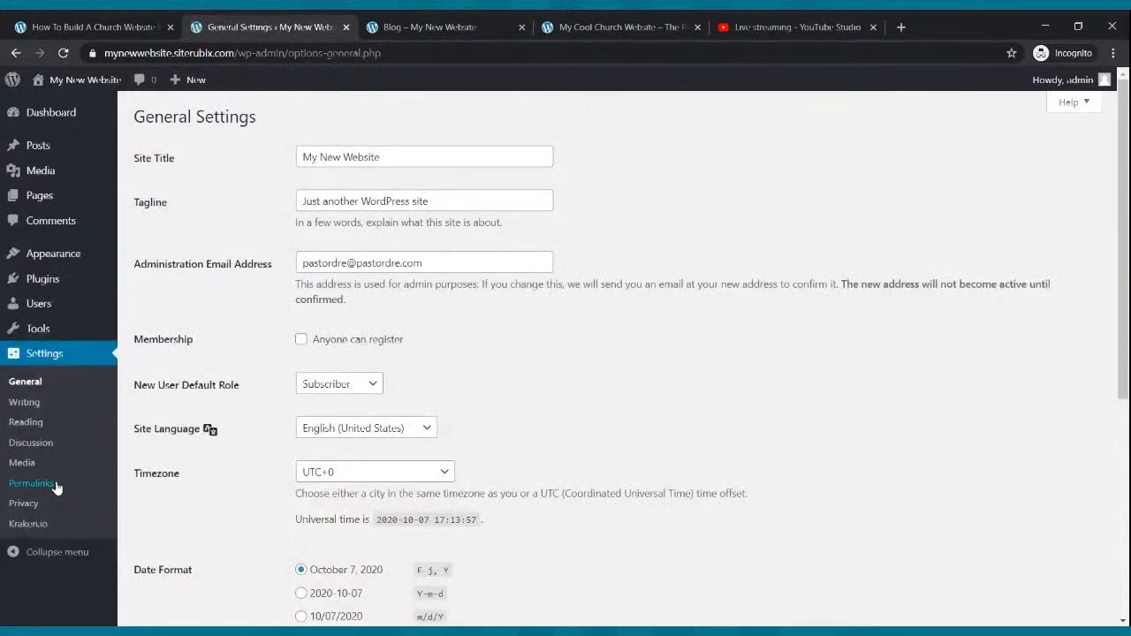
pyautogui.click(44, 423)
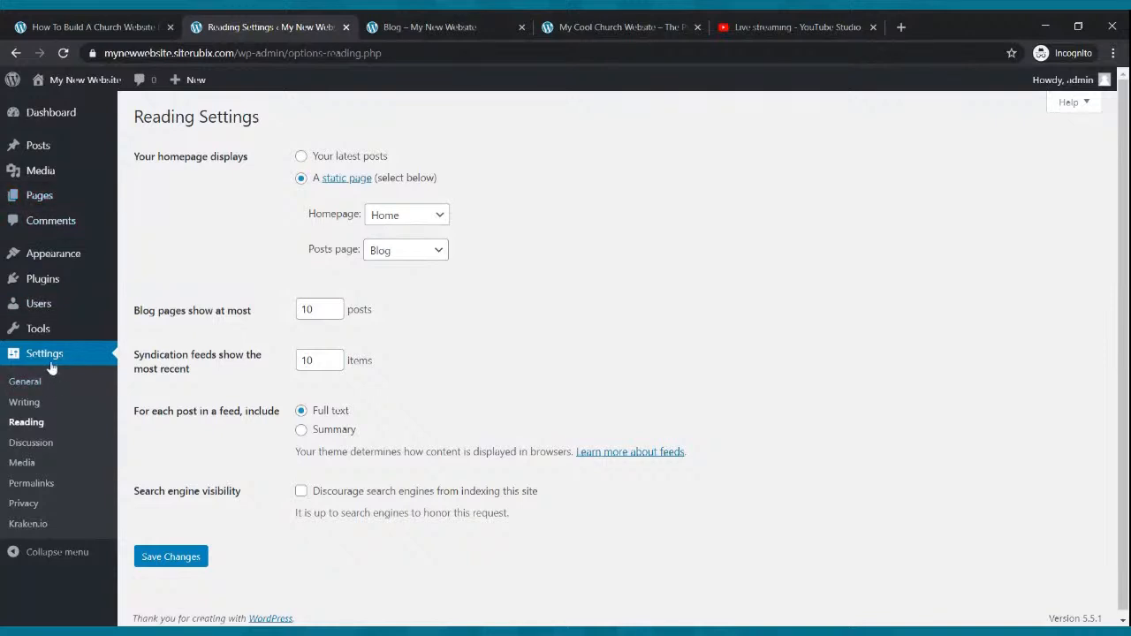
# Step: Move the "Hello world!" post to the trash
pyautogui.click(41, 149)
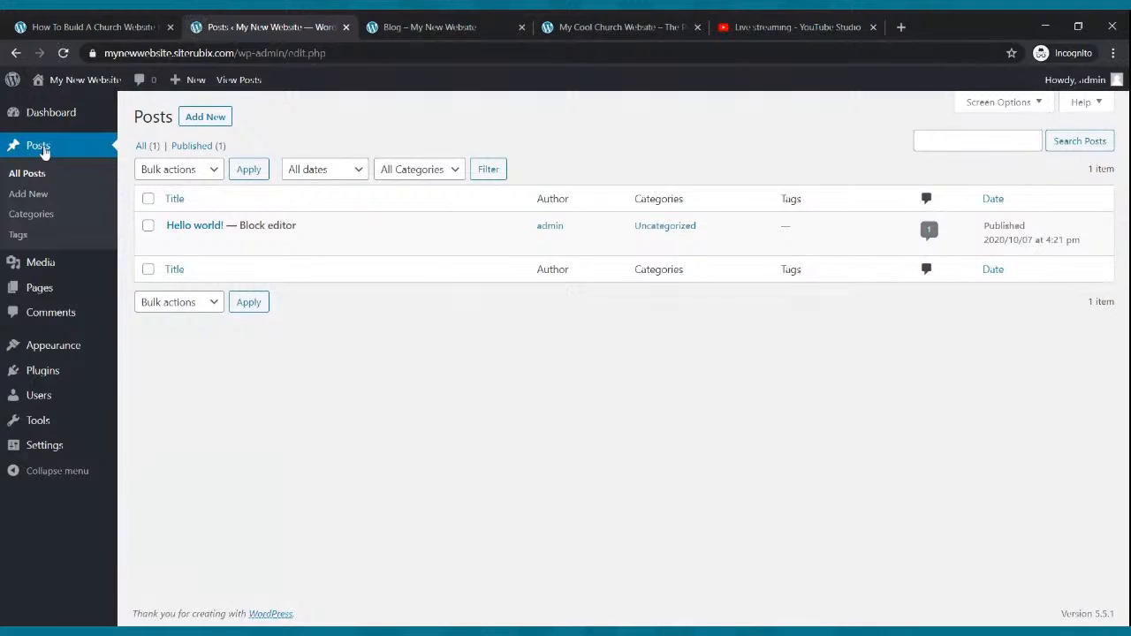
pyautogui.moveTo(197, 234)
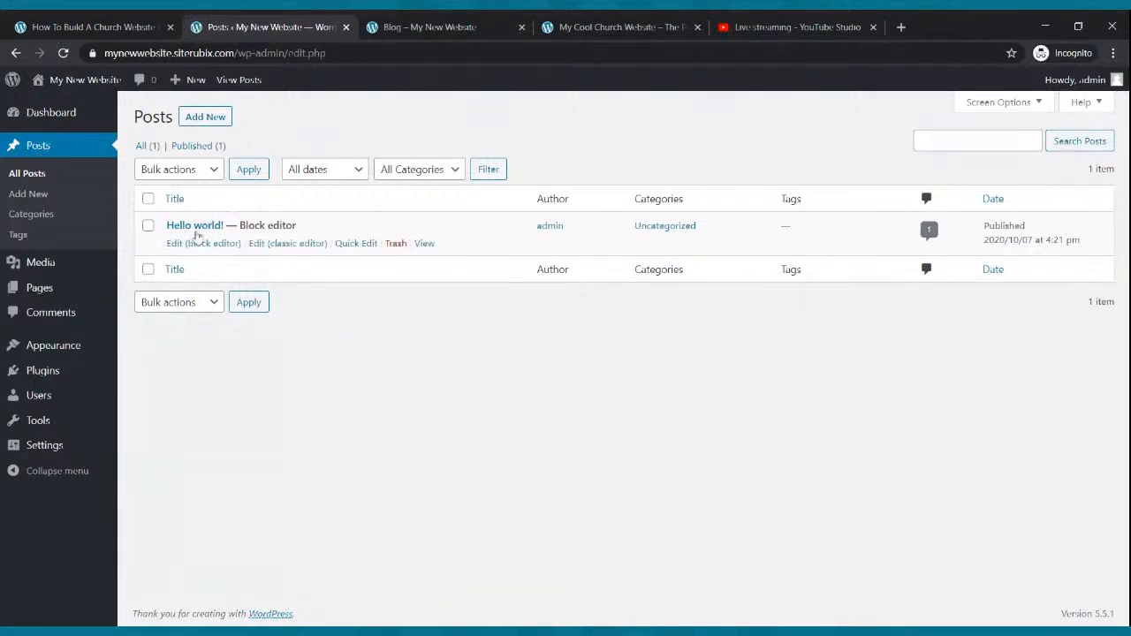
pyautogui.click(396, 244)
# Step: Create a new post titled "My First Blog"
pyautogui.click(192, 121)
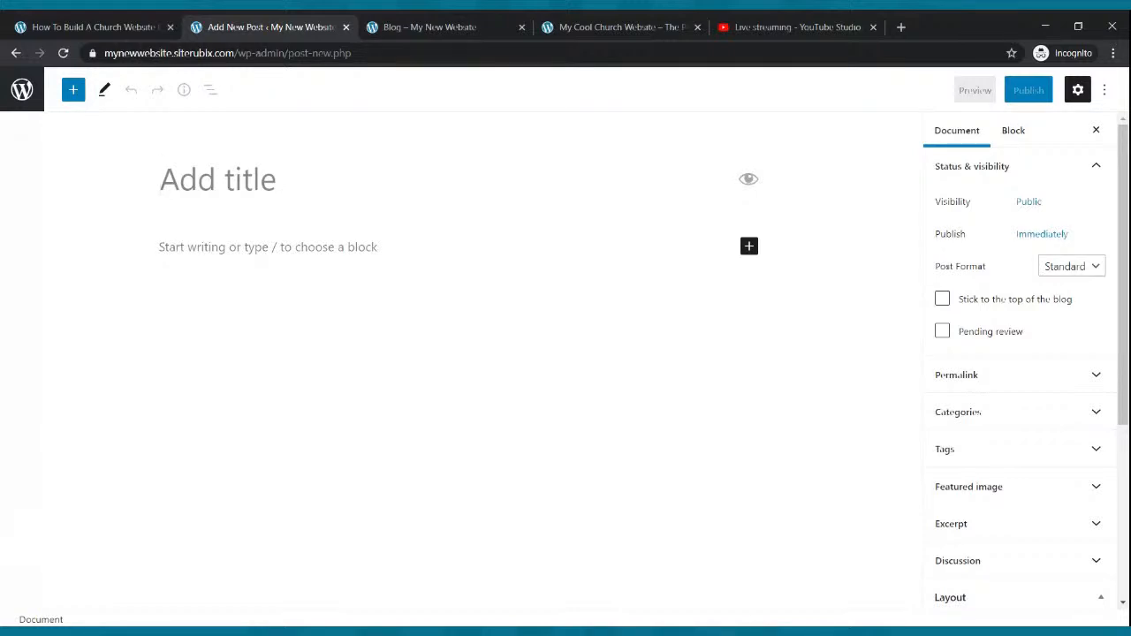
pyautogui.write('My First Blog')
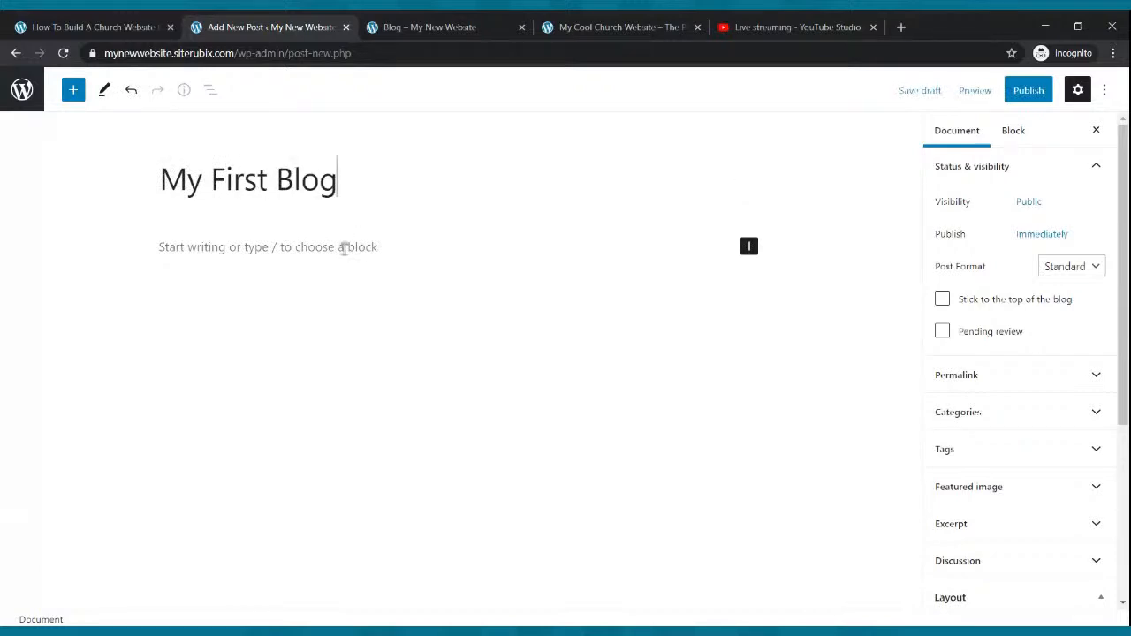
# Step: Write the body: "Hello and thanks for taking the time to read our blog," introducing a young man's testimony of being changed by the Power of God
pyautogui.click(352, 246)
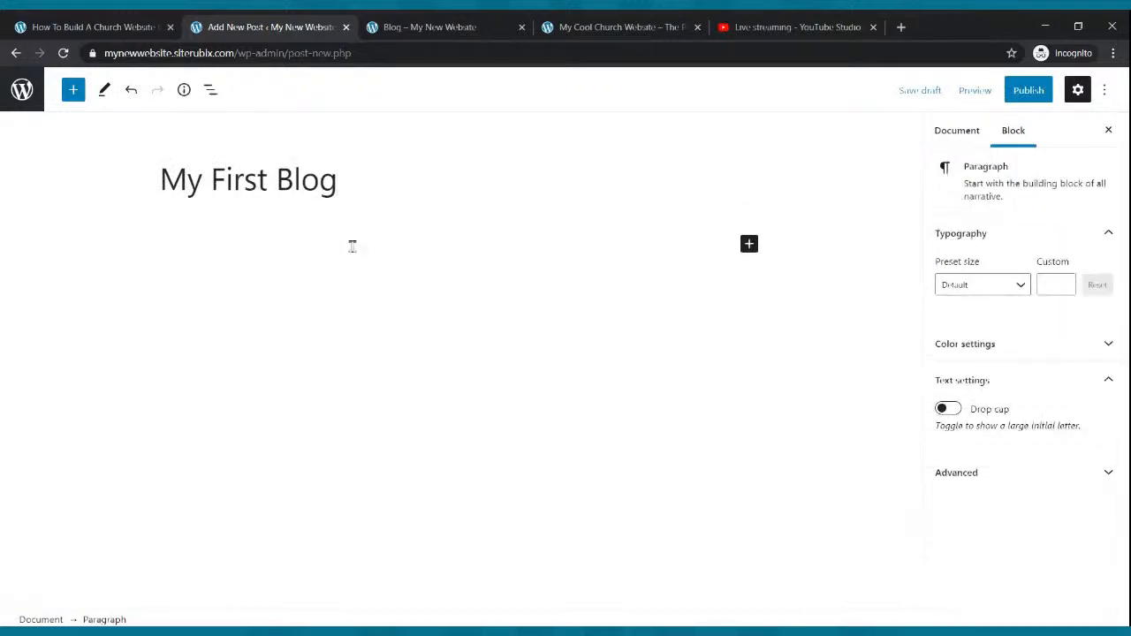
pyautogui.write('Hello and thanks for taking the time to read our bl')
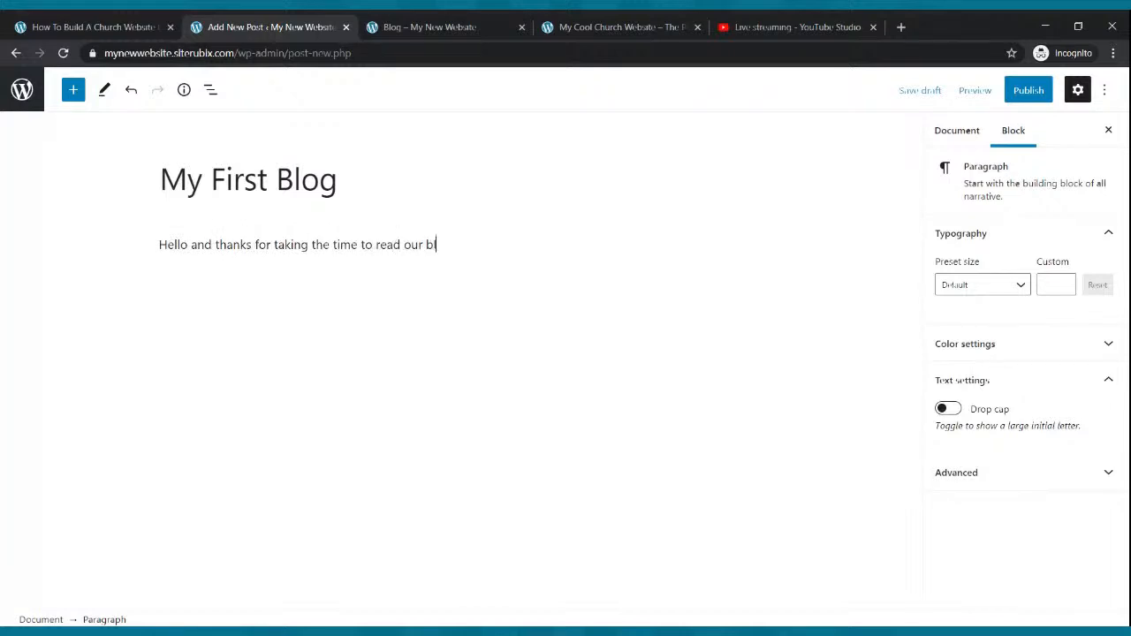
pyautogui.write('og. Today we are featurin')
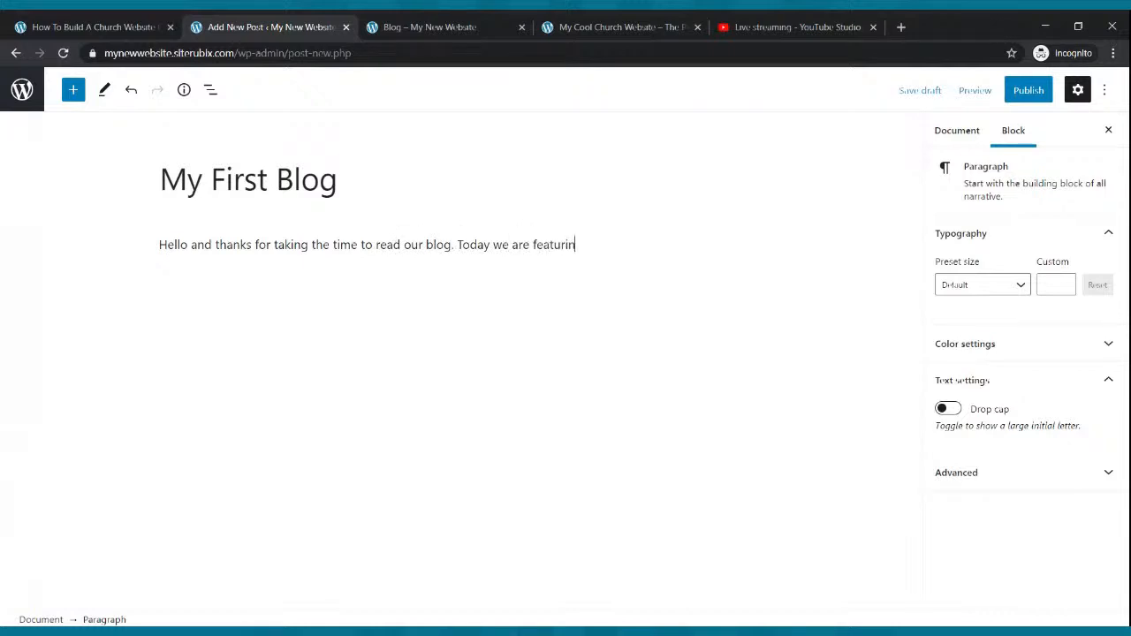
pyautogui.write('g a testimony of a youung')
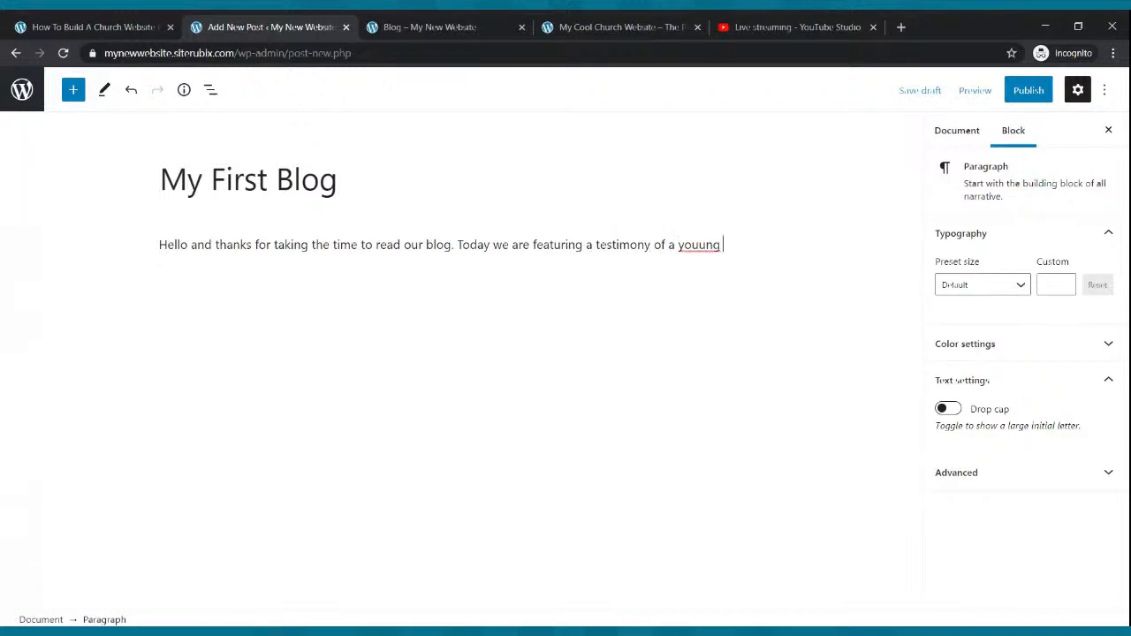
pyautogui.press('BackSpace')
pyautogui.write('ng man that ')
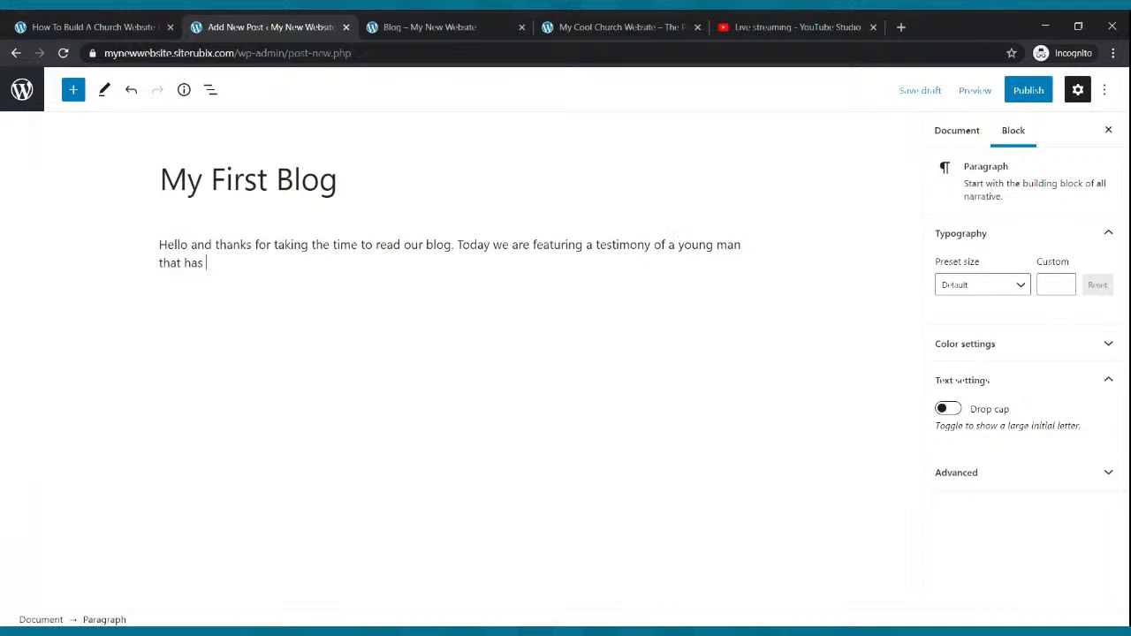
pyautogui.write('has been')
pyautogui.write(' changed byt eh ')
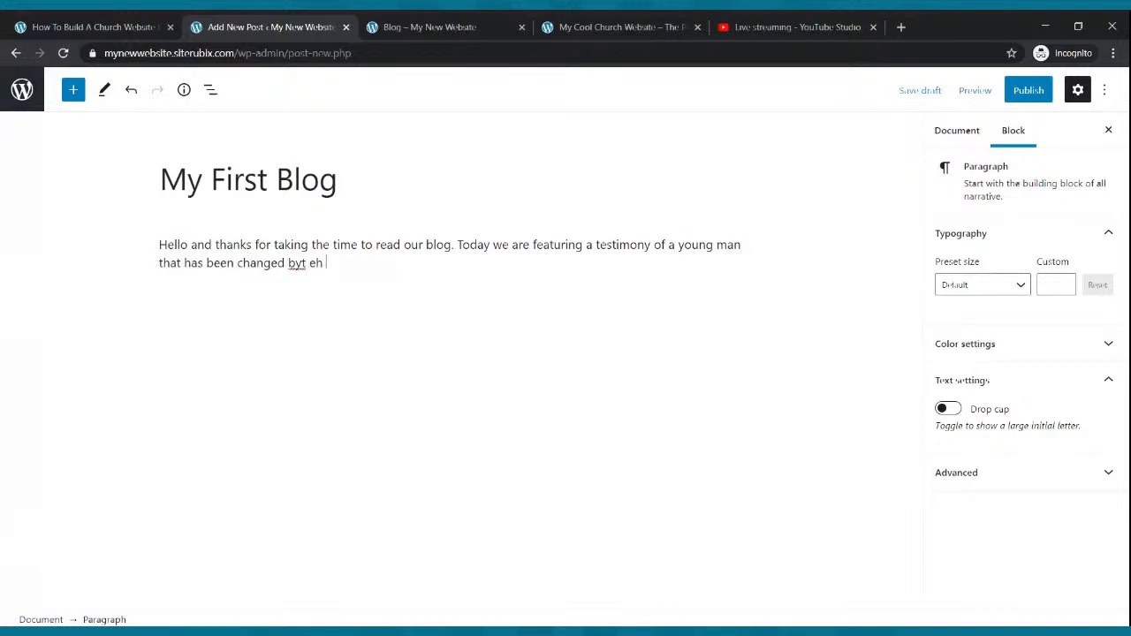
pyautogui.write('e Power of God.')
pyautogui.press('Return')
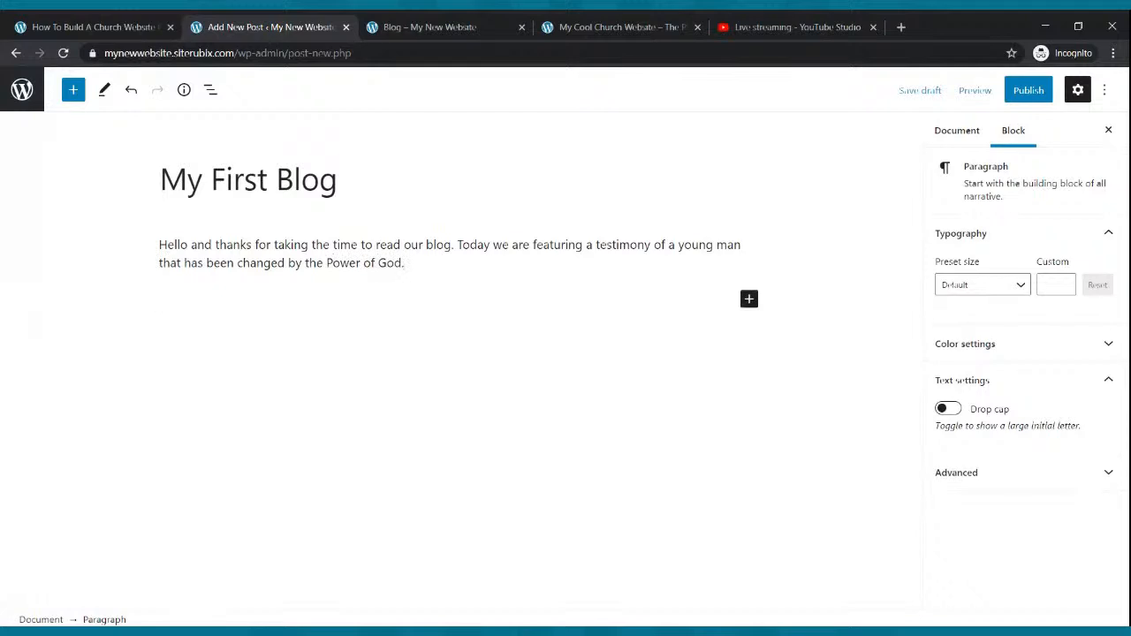
# Step: Try to duplicate the opening paragraph's text in a new block beneath it
pyautogui.moveTo(410, 265); pyautogui.dragTo(162, 245)
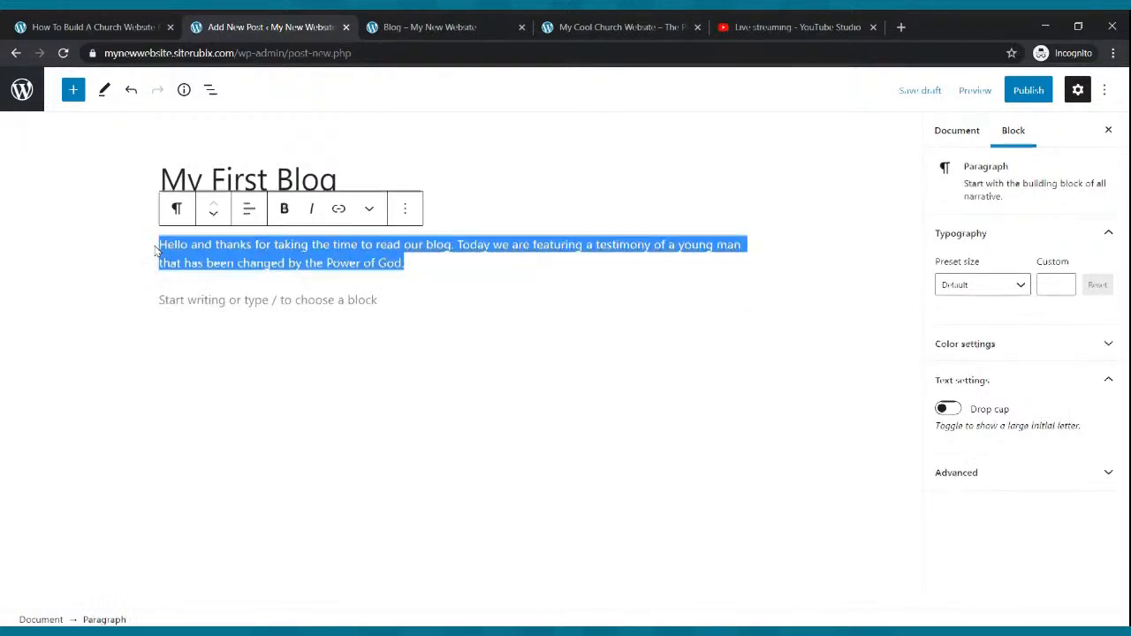
pyautogui.click(206, 283)
pyautogui.click(209, 295)
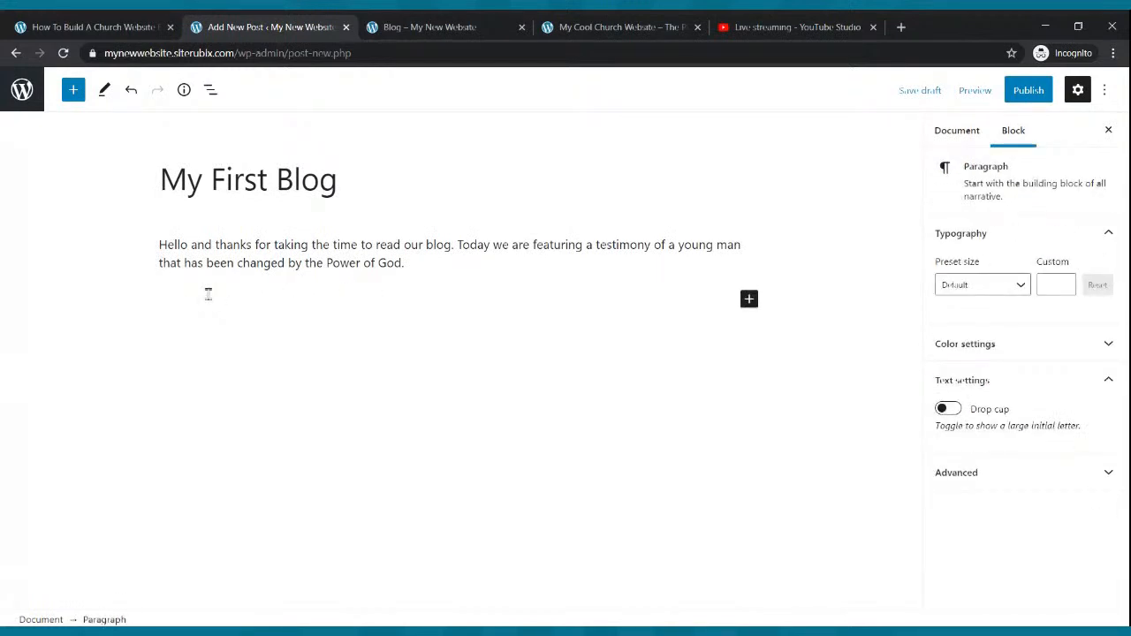
pyautogui.hotkey('ctrl', 'v')
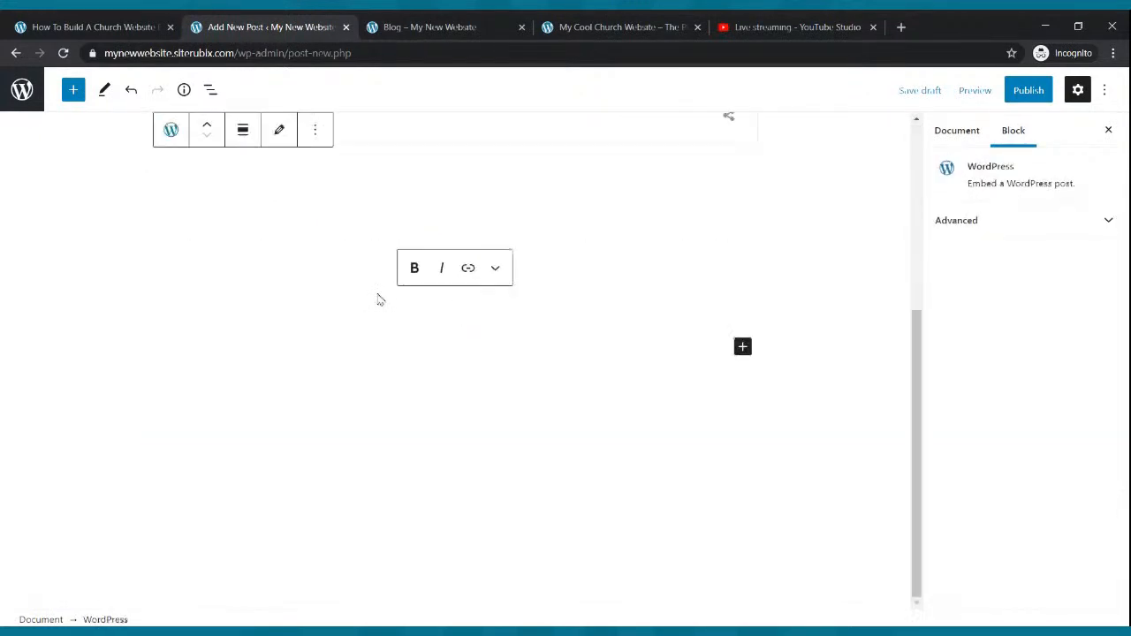
# Step: Remove the mistakenly pasted Contact Us embed block from the post
pyautogui.click(798, 226)
pyautogui.scroll(4, 790, 221)
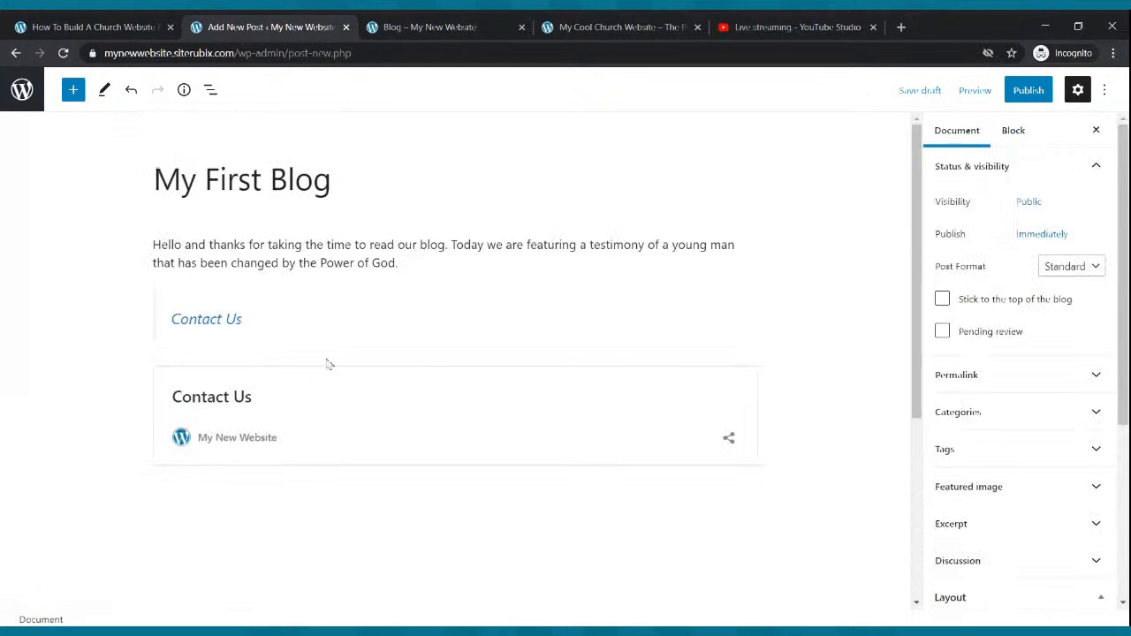
pyautogui.scroll(-3, 459, 320)
pyautogui.click(385, 294)
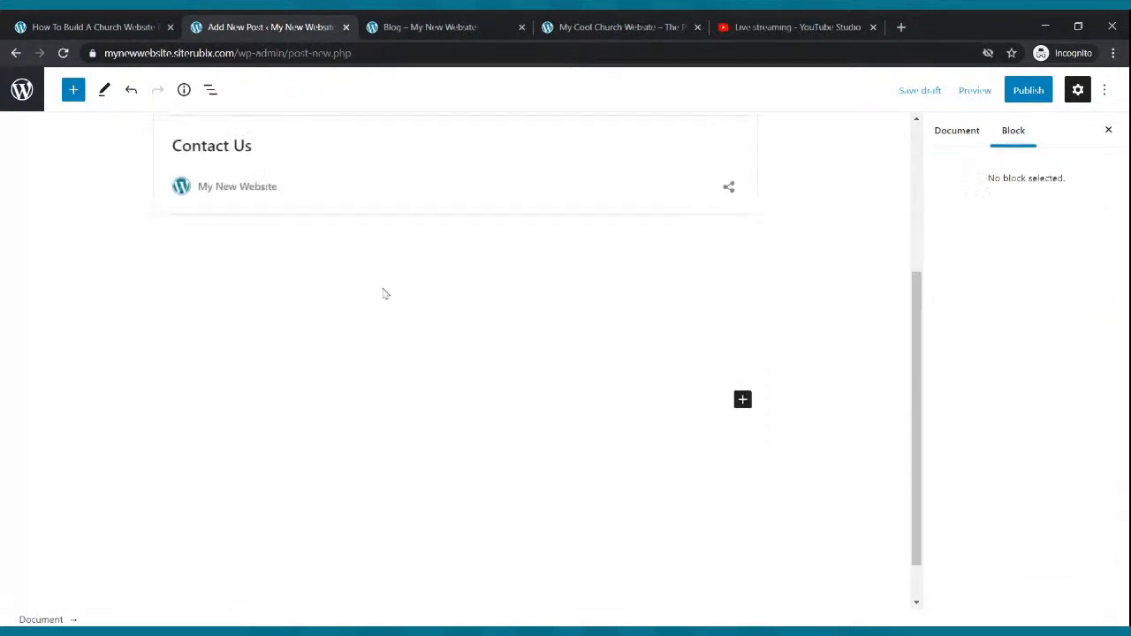
pyautogui.click(369, 260)
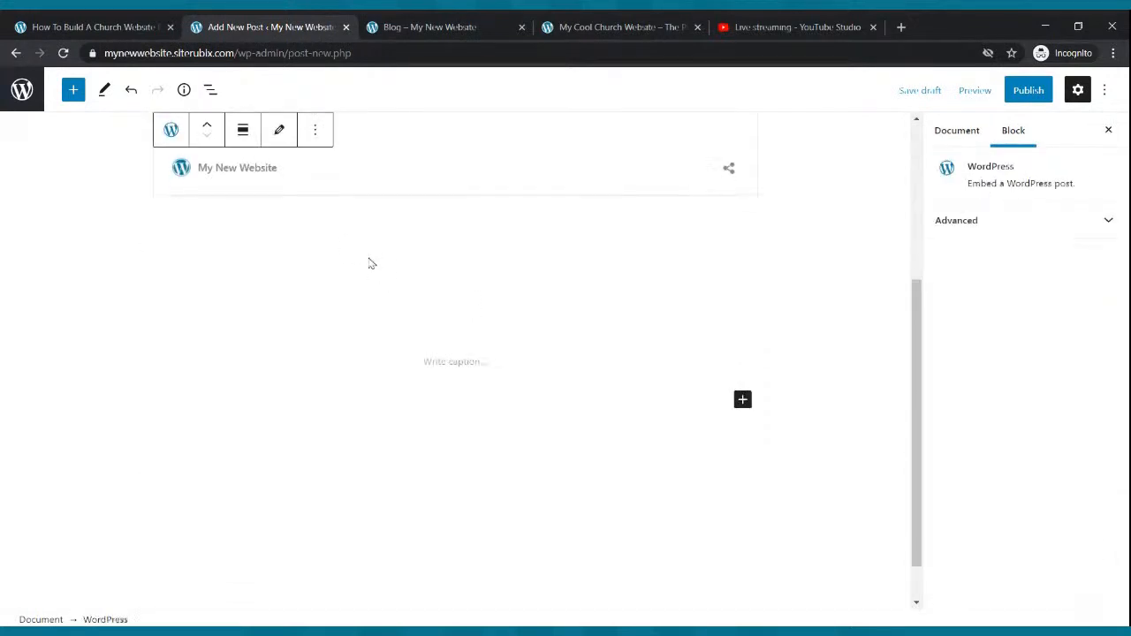
pyautogui.scroll(3, 379, 301)
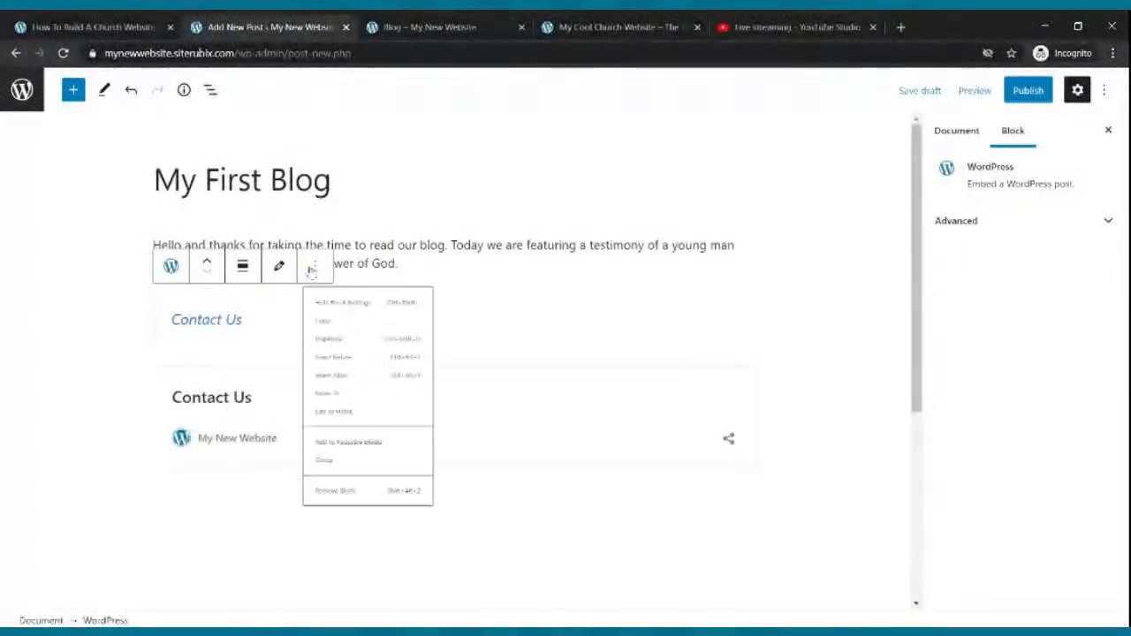
pyautogui.click(315, 266)
pyautogui.moveTo(340, 502); pyautogui.dragTo(377, 601)
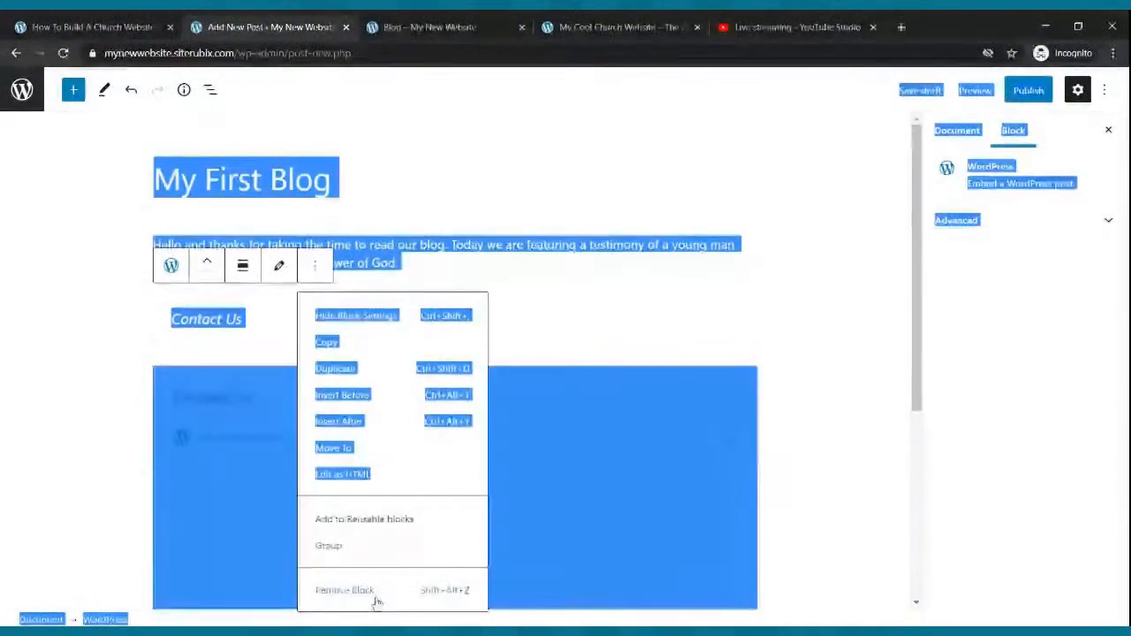
pyautogui.click(376, 597)
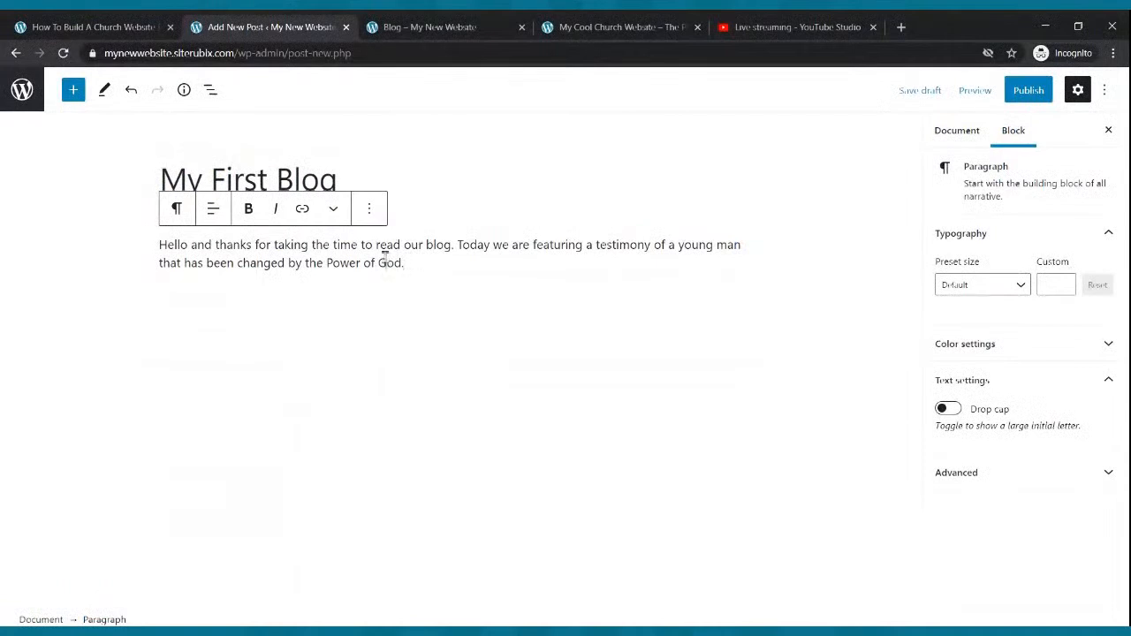
# Step: Copy the opening paragraph's text and paste it five times in a row to form a second paragraph
pyautogui.moveTo(402, 264); pyautogui.dragTo(154, 251)
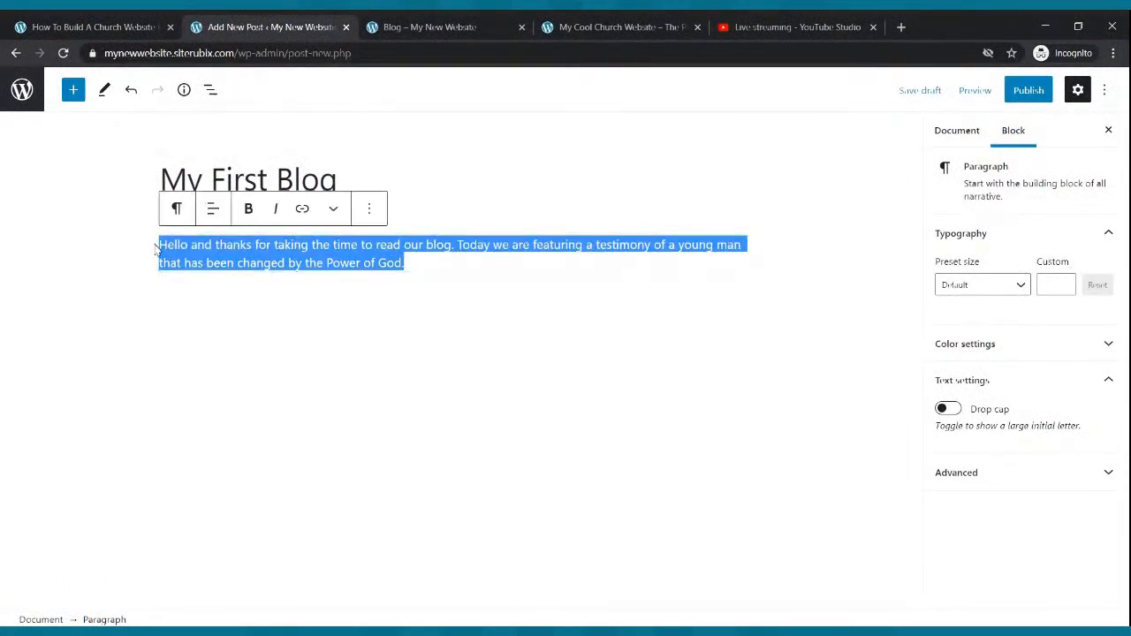
pyautogui.click(292, 294)
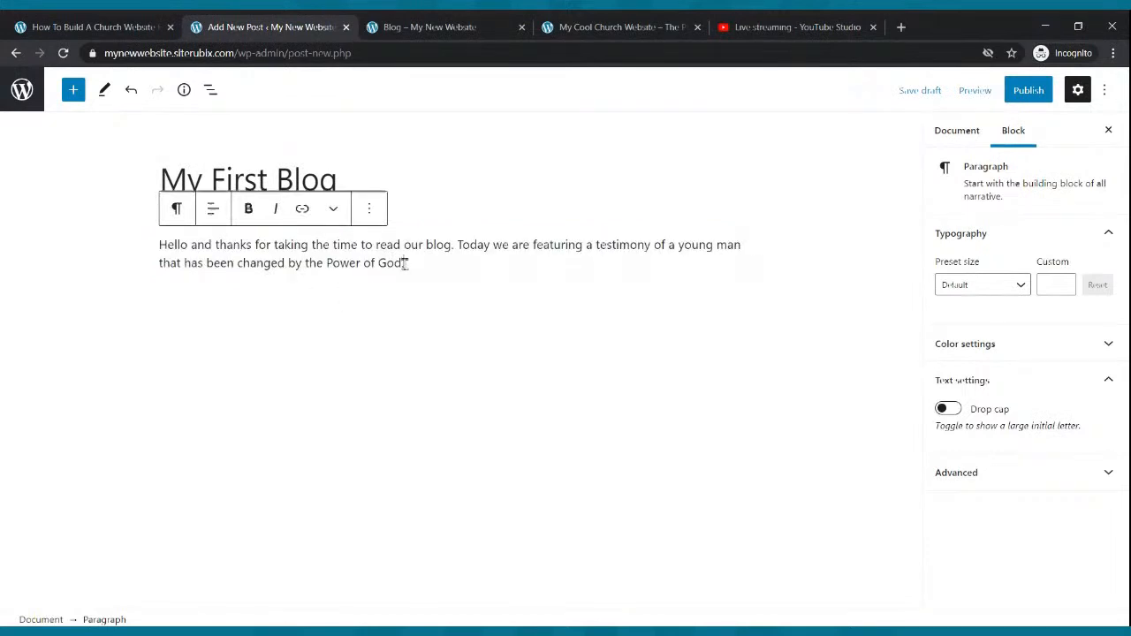
pyautogui.press('Return')
pyautogui.hotkey('ctrl', 'v')
pyautogui.hotkey('ctrl', 'v')
pyautogui.hotkey('ctrl', 'v')
pyautogui.hotkey('ctrl', 'v')
pyautogui.hotkey('ctrl', 'v')
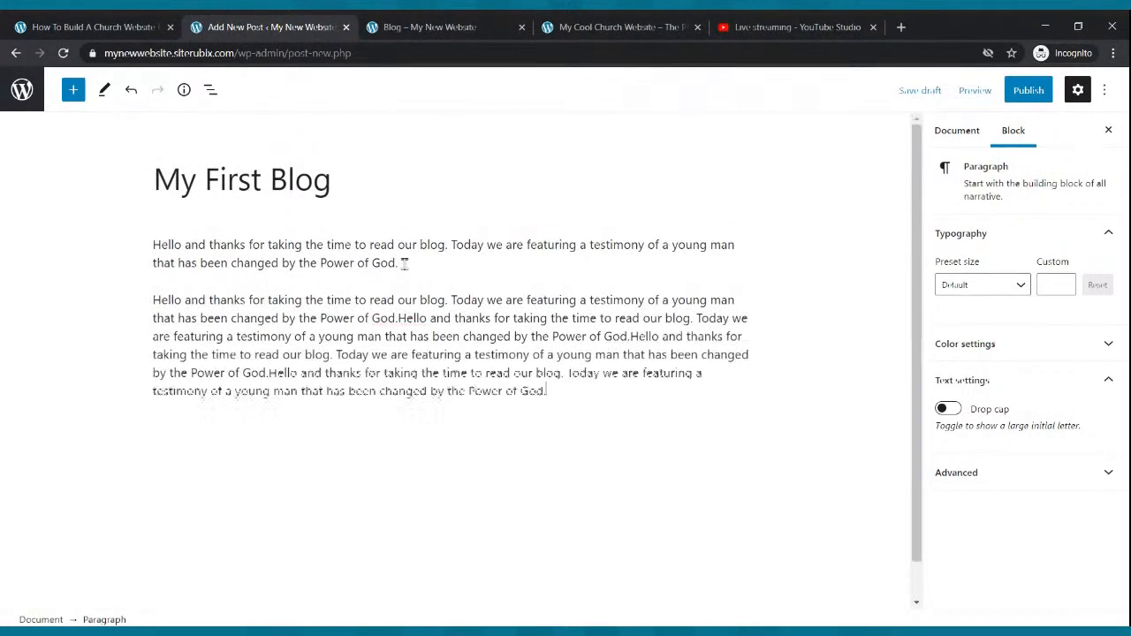
# Step: Add a third paragraph made of six pasted copies of the opening text
pyautogui.press('Return')
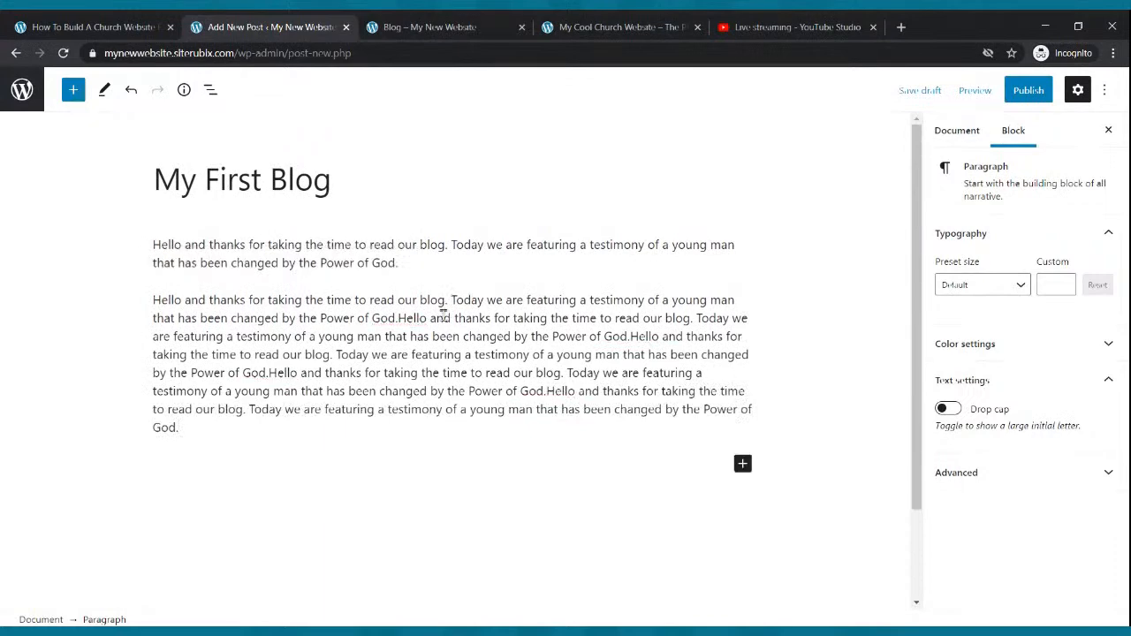
pyautogui.hotkey('ctrl', 'v')
pyautogui.hotkey('ctrl', 'v')
pyautogui.hotkey('ctrl', 'v')
pyautogui.hotkey('ctrl', 'v')
pyautogui.hotkey('ctrl', 'v')
pyautogui.hotkey('ctrl', 'v')
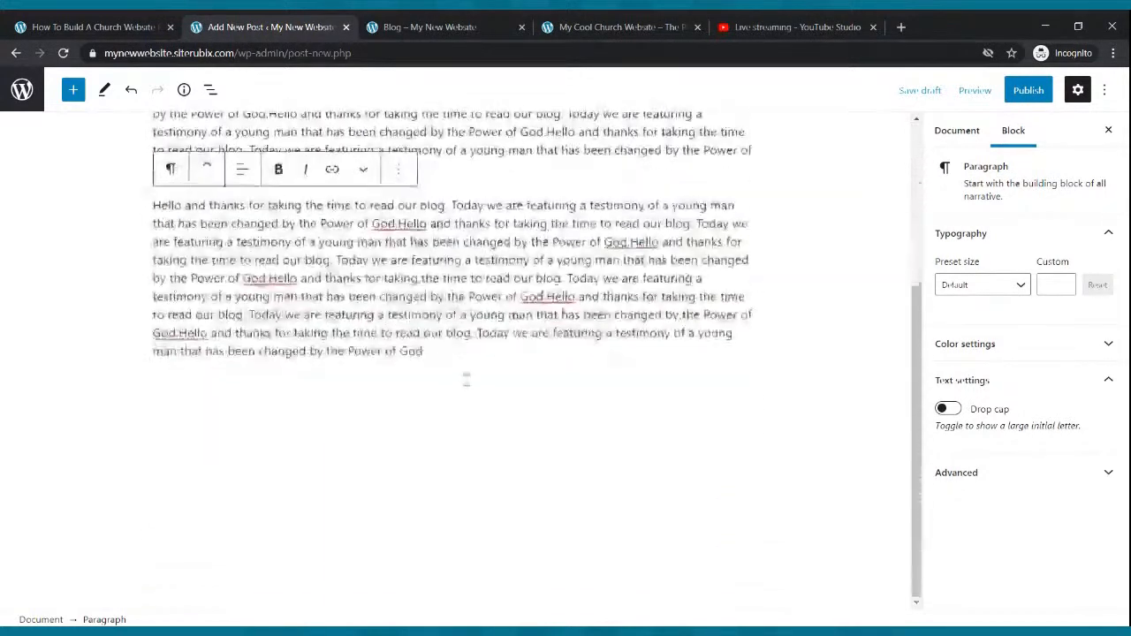
# Step: Add a fourth paragraph made of two pasted copies of the opening text
pyautogui.press('Return')
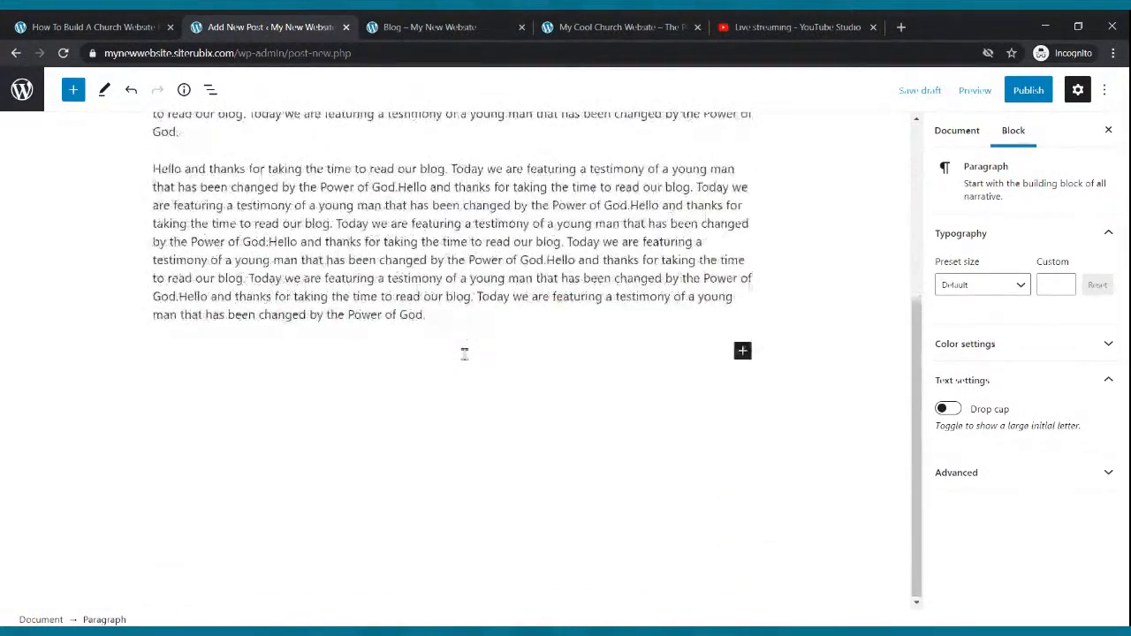
pyautogui.hotkey('ctrl', 'v')
pyautogui.hotkey('ctrl', 'v')
# Step: Insert an Image block between the second and third paragraphs and upload the photo of the speaker with a microphone
pyautogui.scroll(3, 457, 358)
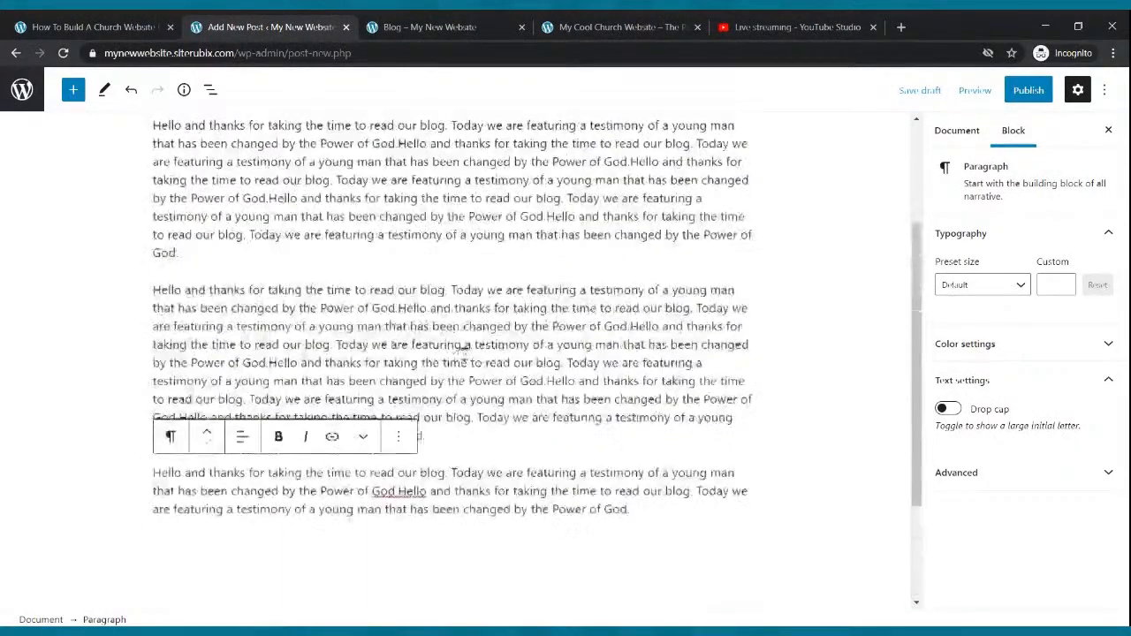
pyautogui.click(455, 356)
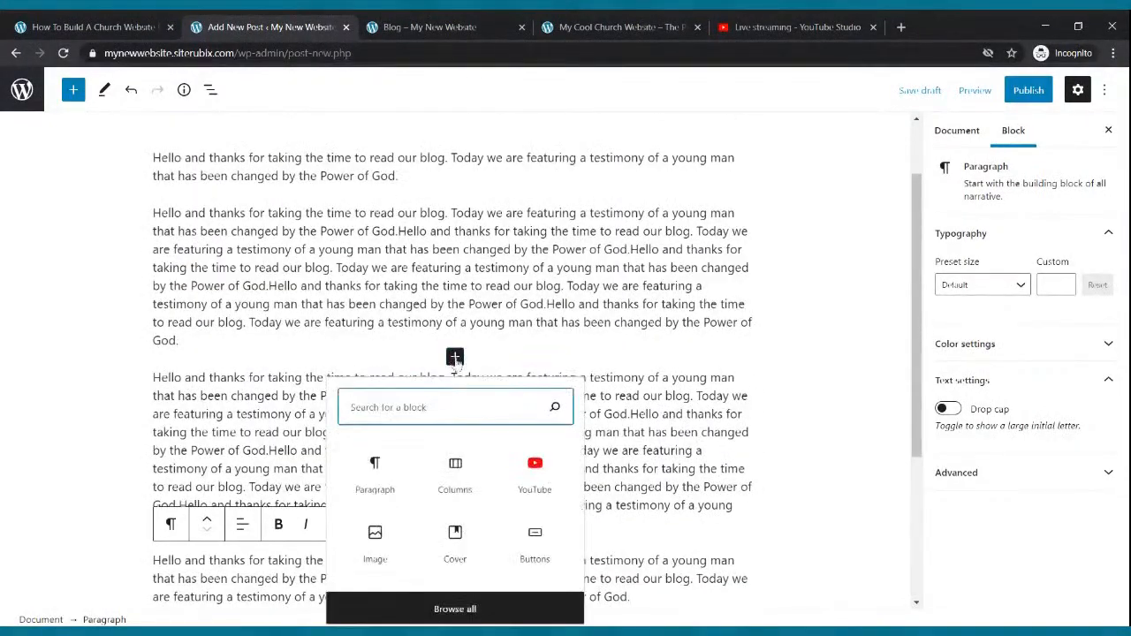
pyautogui.click(375, 539)
pyautogui.click(184, 486)
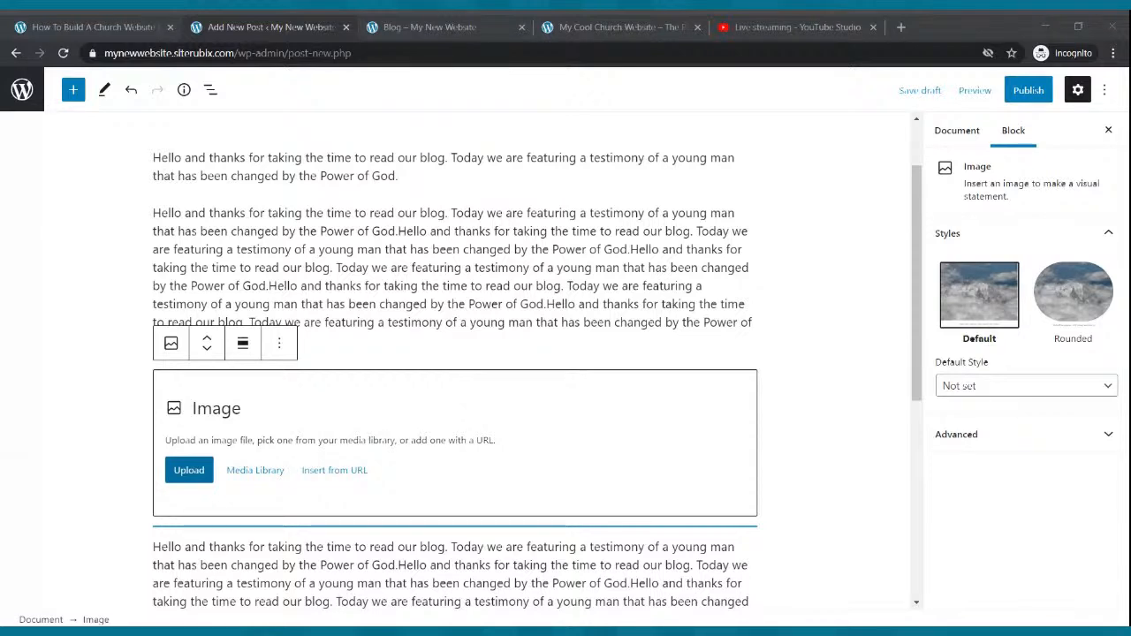
pyautogui.doubleClick(263, 268)
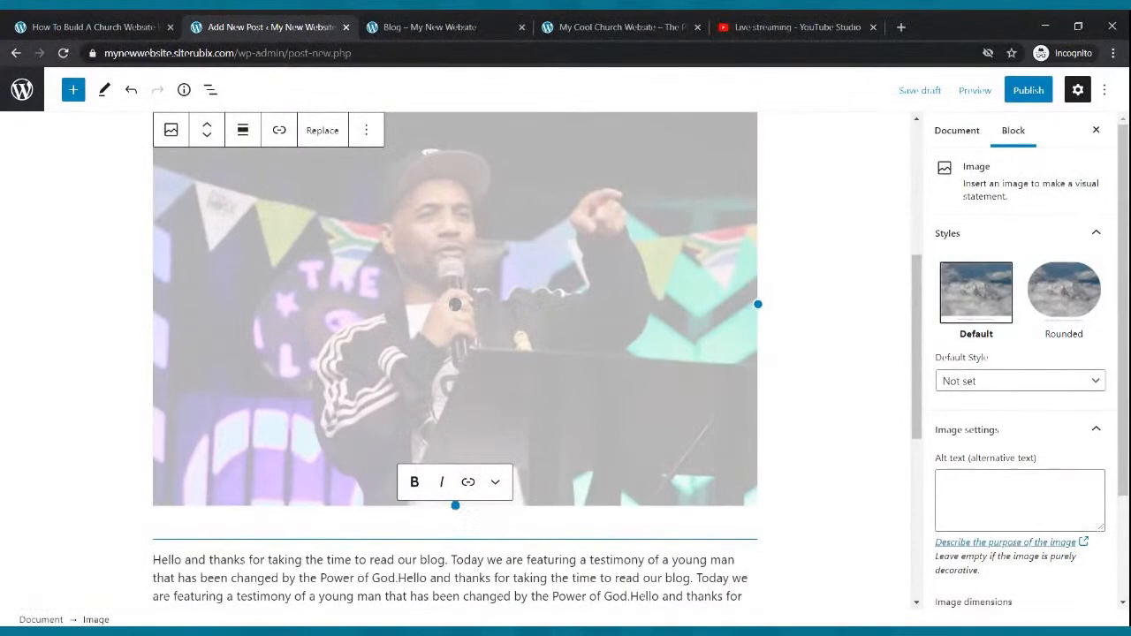
# Step: Shrink the speaker photo to about a third of the text width and align it left so the paragraph wraps around it
pyautogui.moveTo(457, 506); pyautogui.dragTo(385, 249)
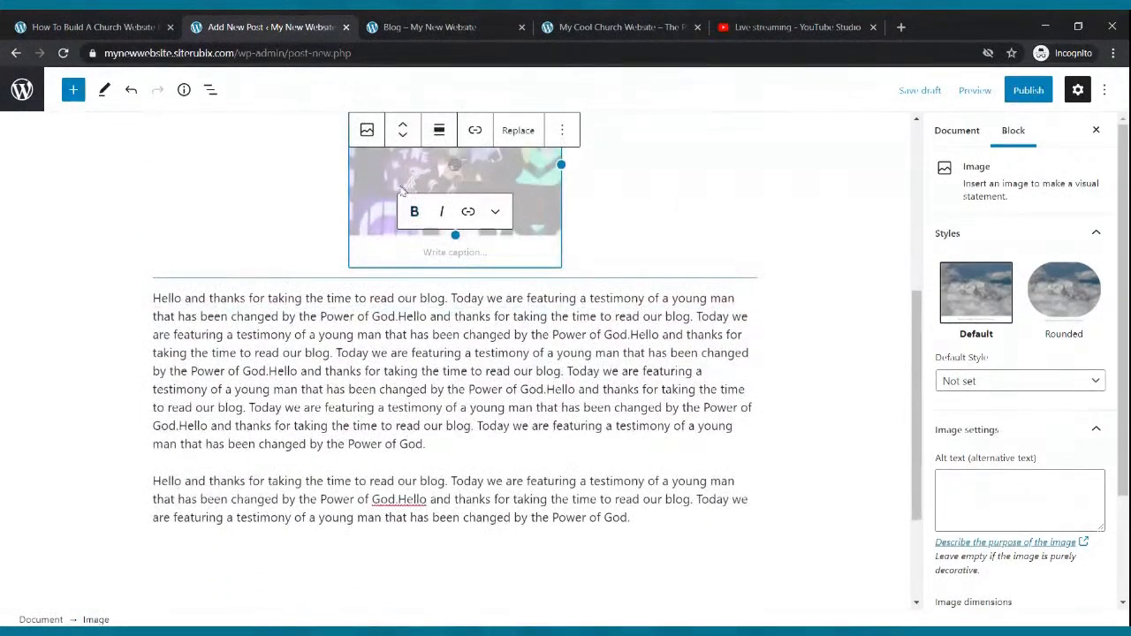
pyautogui.scroll(2, 471, 196)
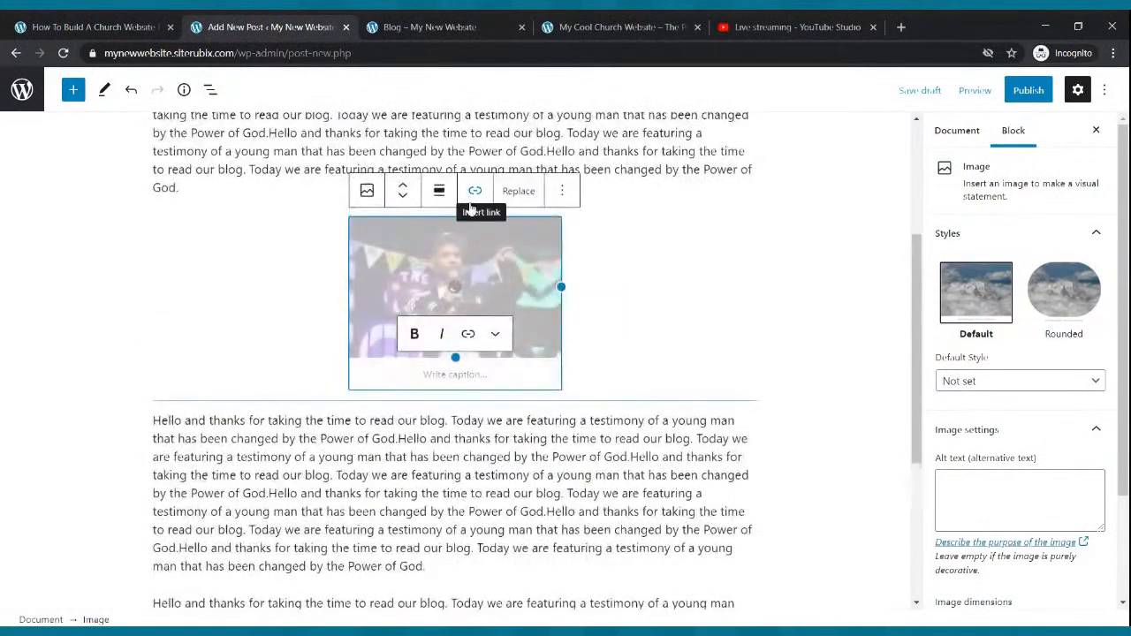
pyautogui.click(439, 191)
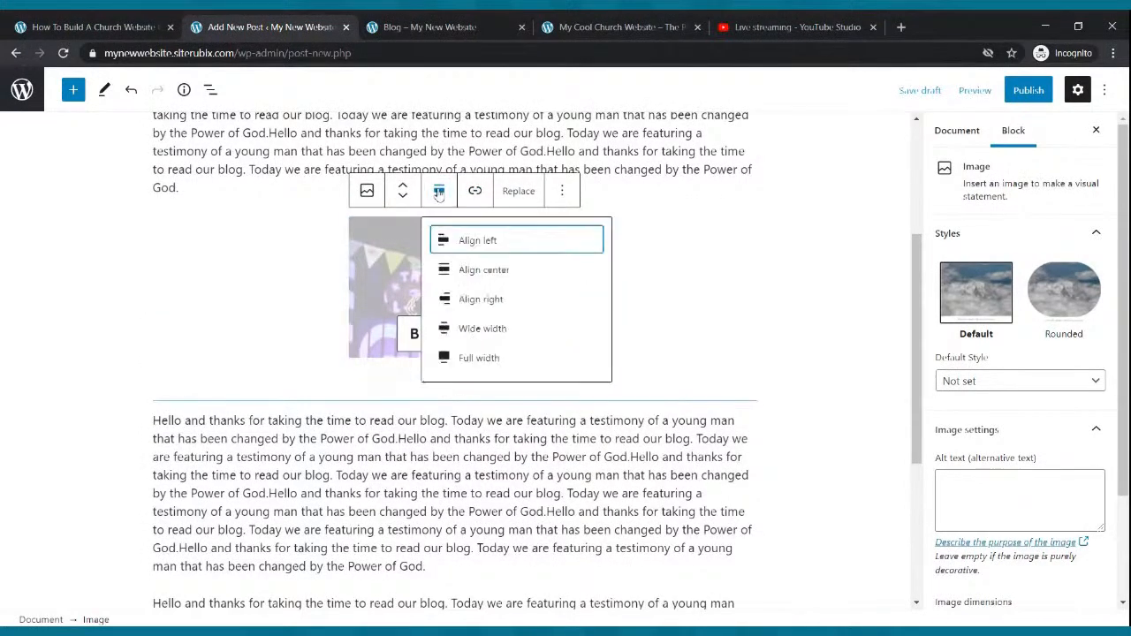
pyautogui.click(477, 242)
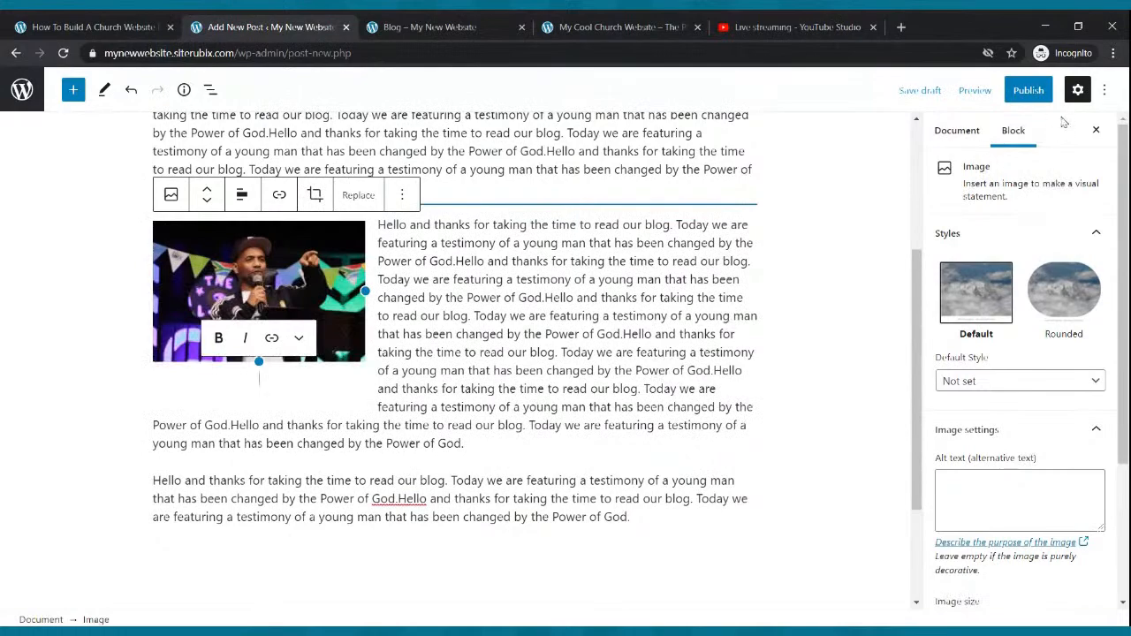
# Step: Publish the "My First Blog" post and look over its content in the editor
pyautogui.click(1027, 97)
pyautogui.click(1017, 97)
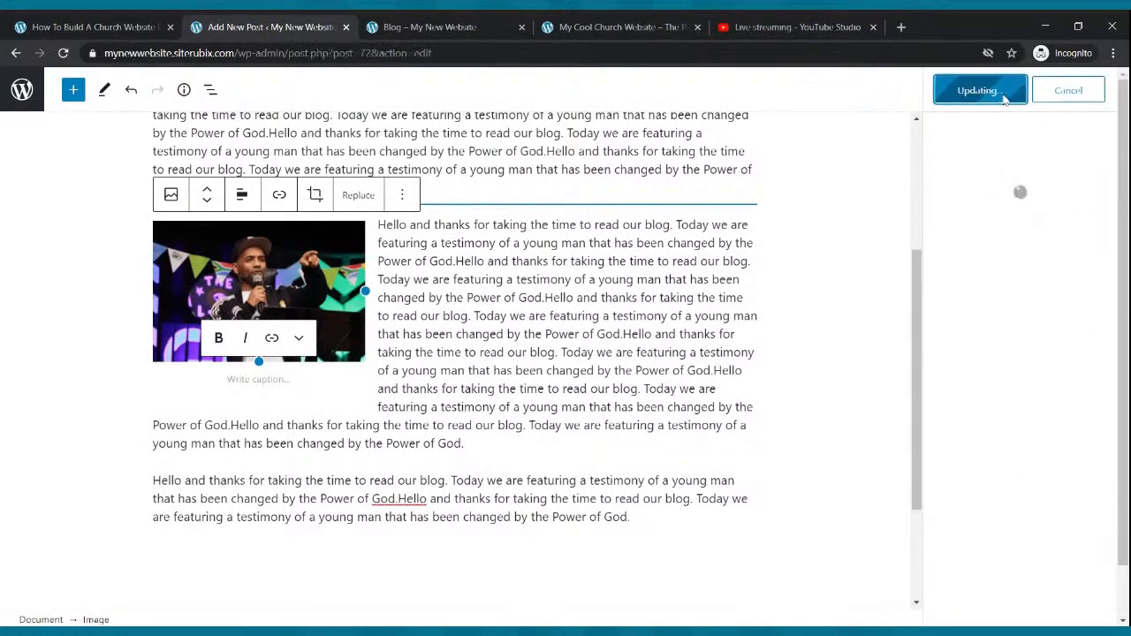
pyautogui.scroll(5, 509, 570)
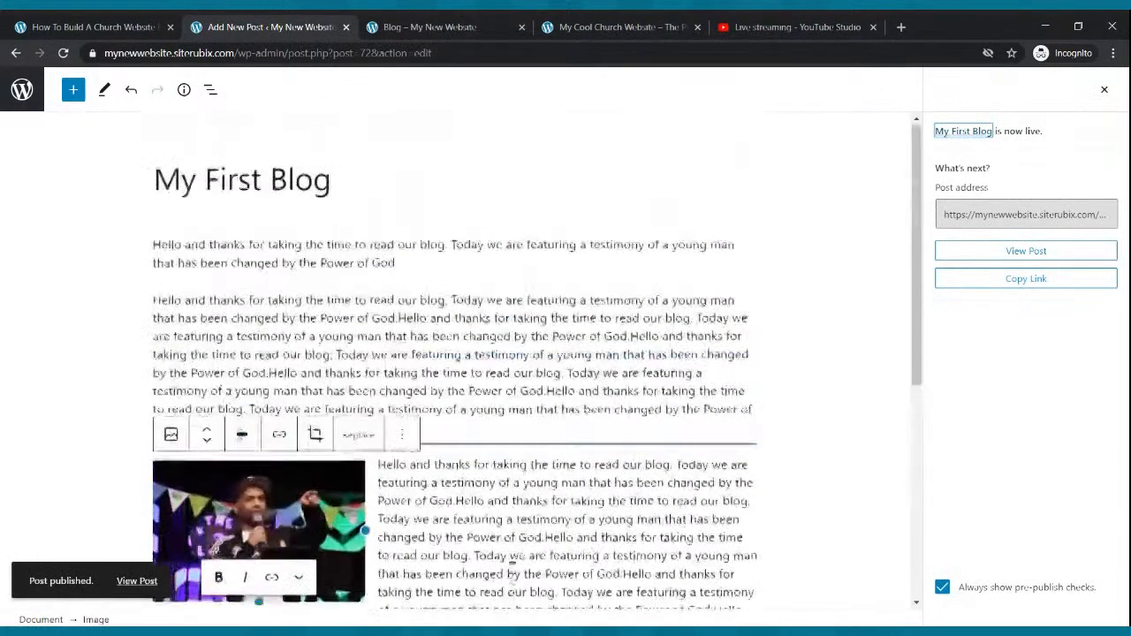
pyautogui.scroll(-8, 511, 569)
pyautogui.scroll(5, 513, 569)
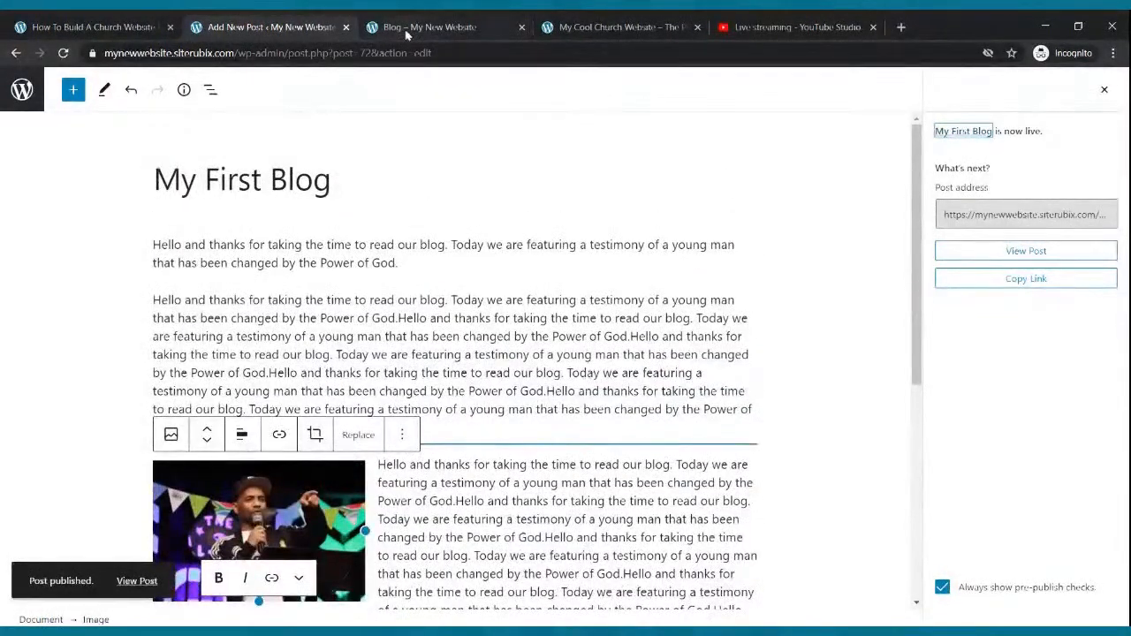
# Step: Reload the live Blog page, open the full My First Blog post and check its text and image layout
pyautogui.click(406, 32)
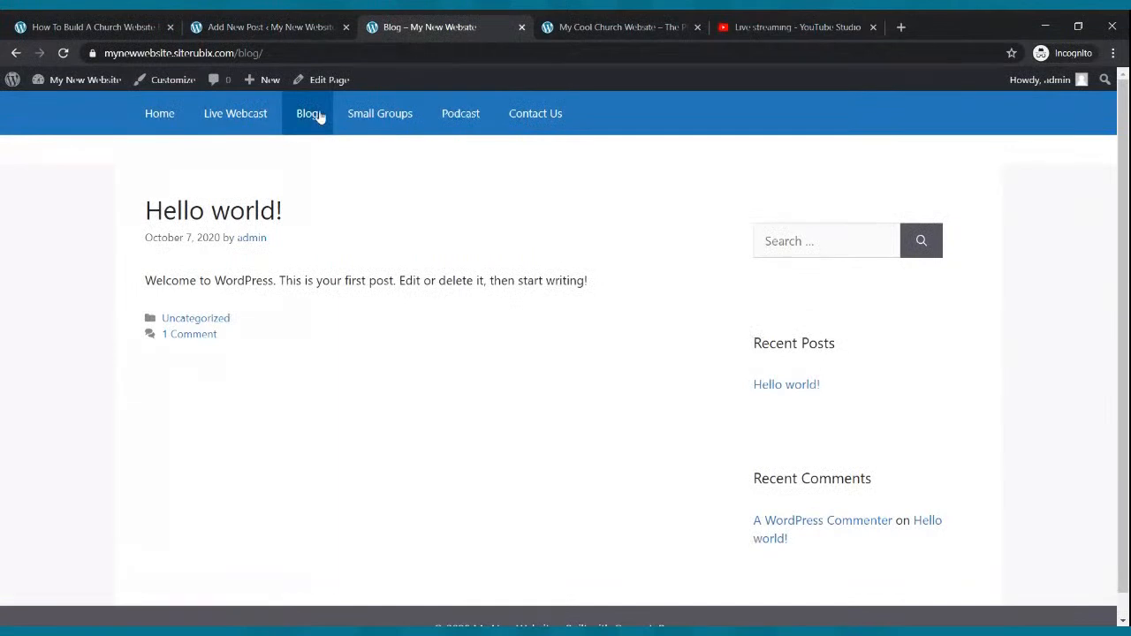
pyautogui.click(317, 116)
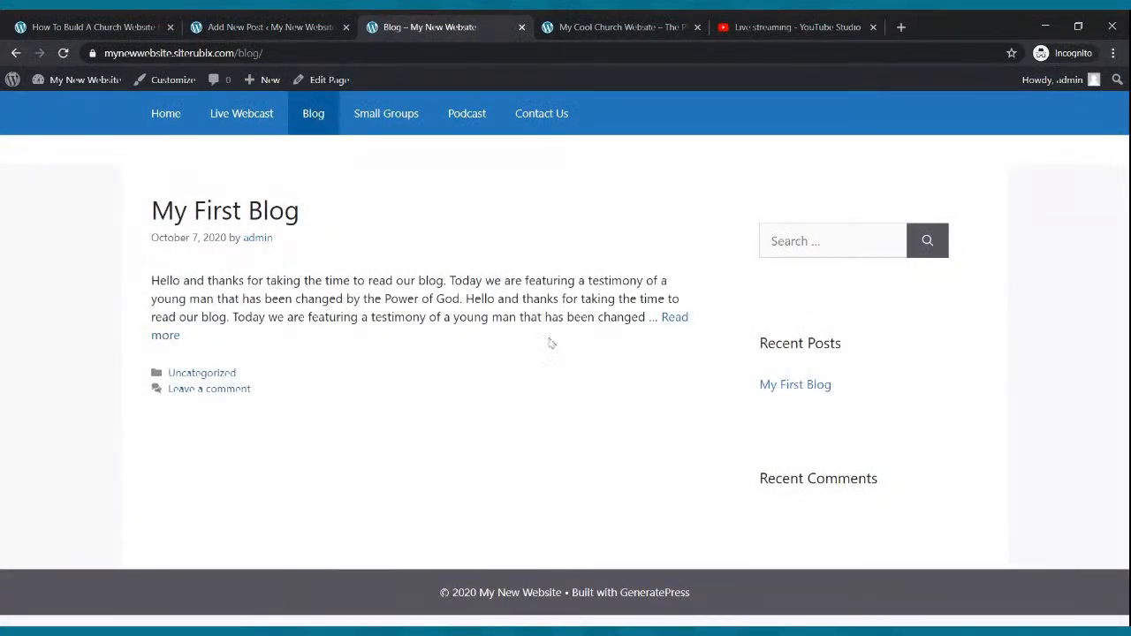
pyautogui.click(168, 336)
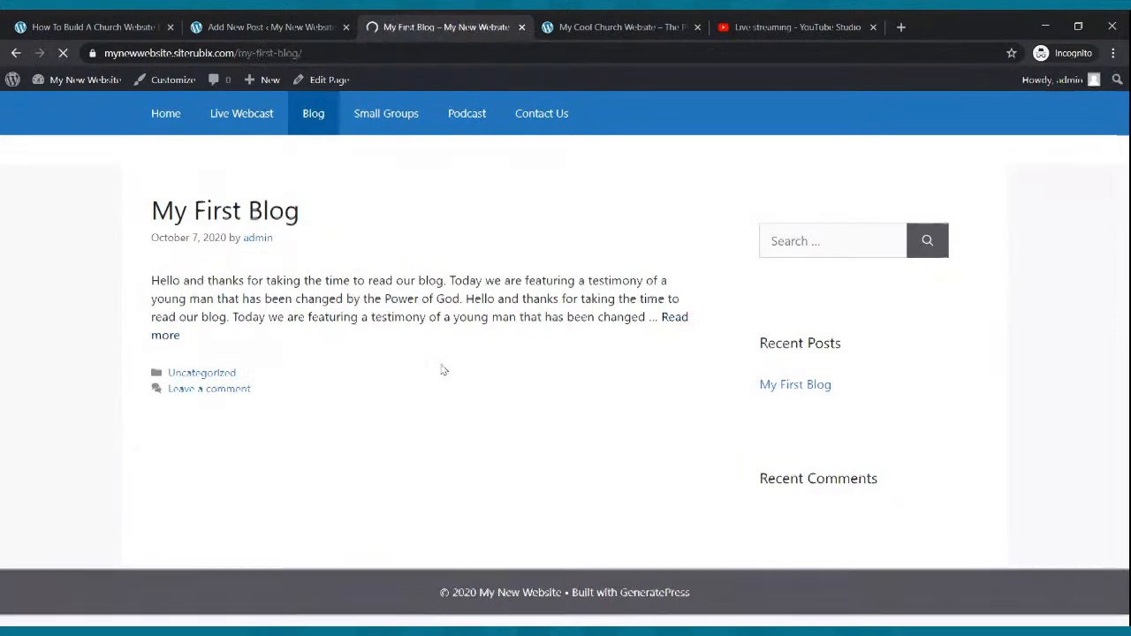
pyautogui.scroll(-3, 444, 369)
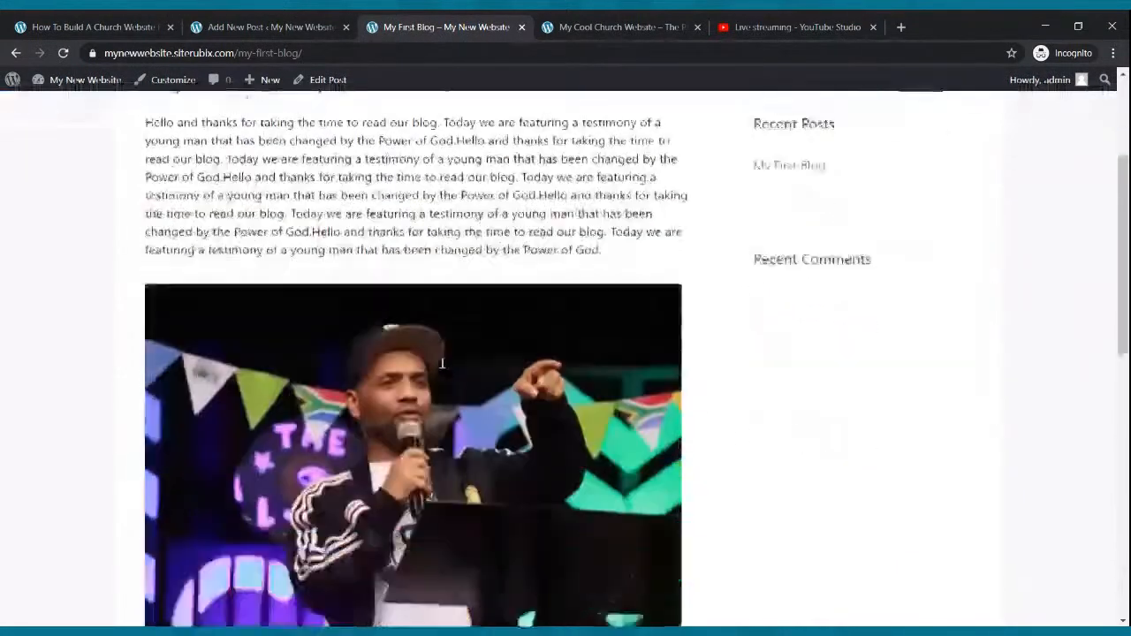
pyautogui.scroll(-10, 442, 362)
pyautogui.scroll(8, 444, 367)
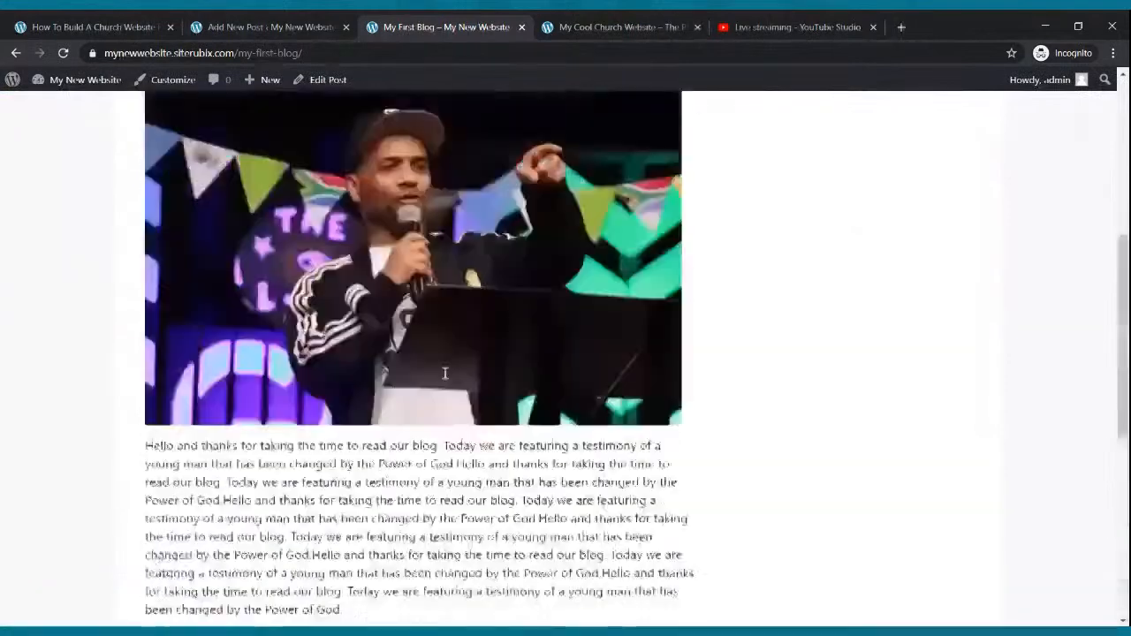
pyautogui.scroll(6, 445, 373)
pyautogui.click(63, 53)
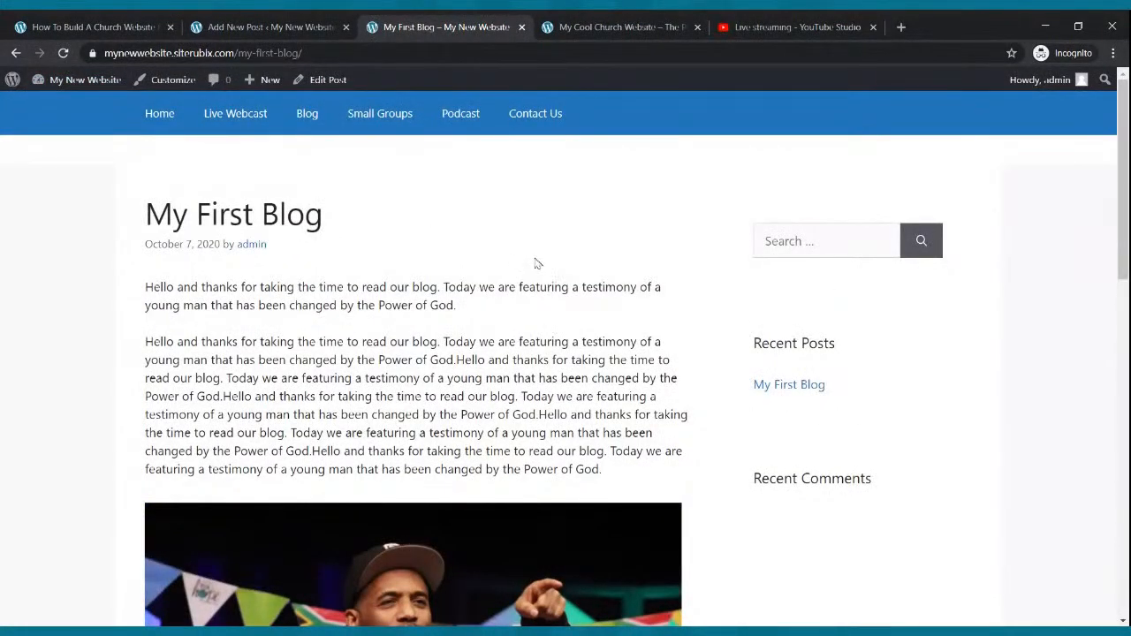
# Step: Return to the posts list in the WordPress dashboard and create a new post titled "My Second Blog"
pyautogui.click(305, 25)
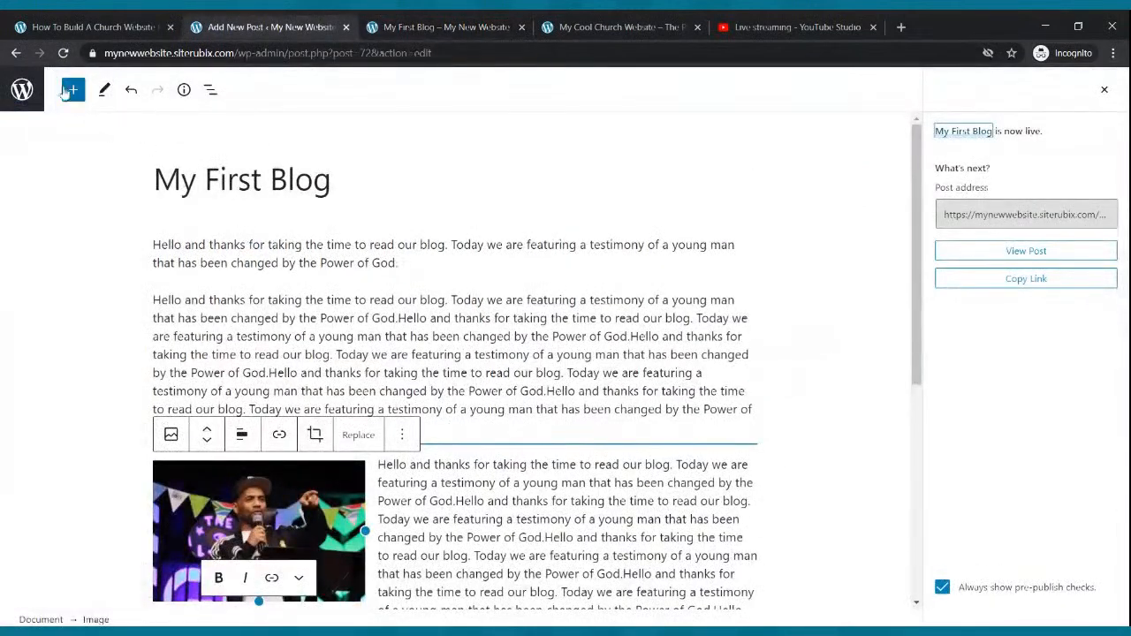
pyautogui.click(15, 54)
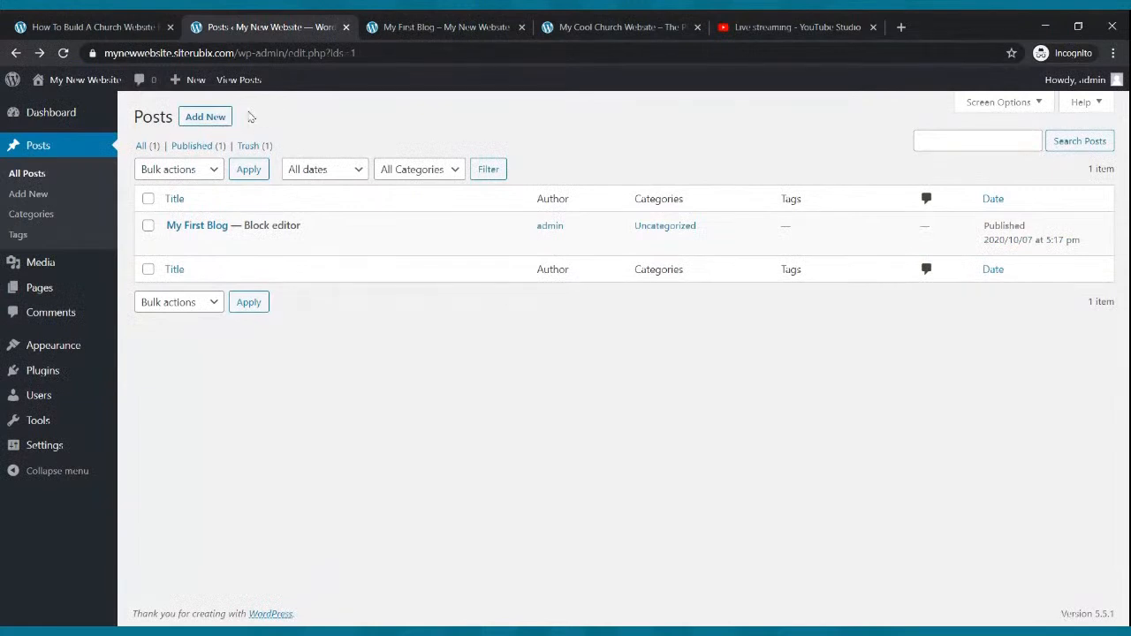
pyautogui.click(218, 116)
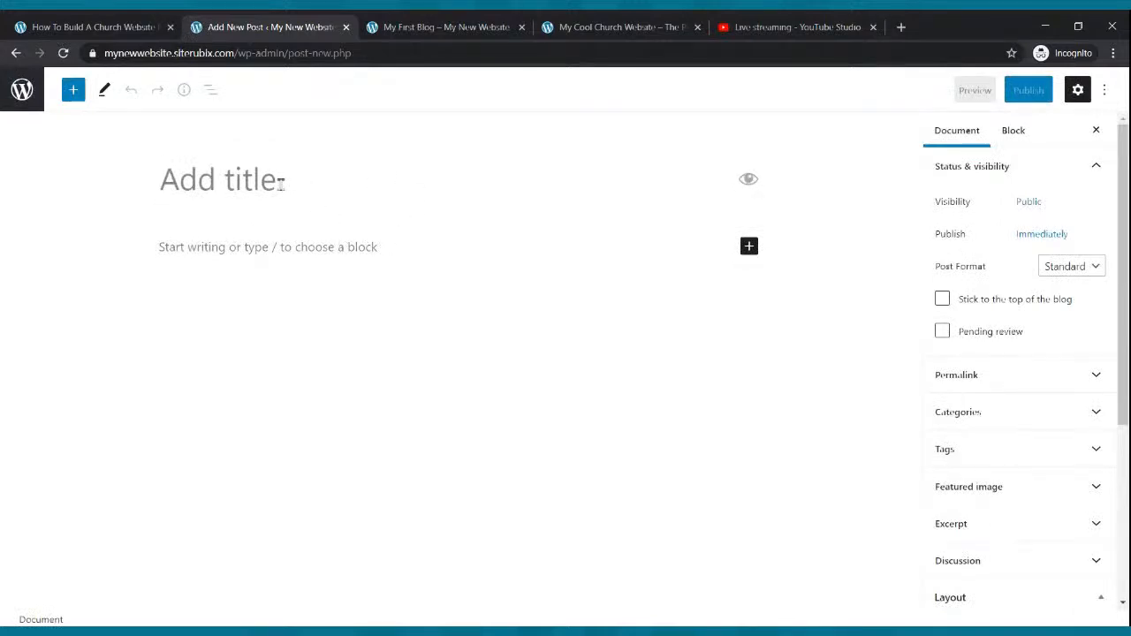
pyautogui.write('MyS')
pyautogui.press('BackSpace')
pyautogui.write('Se')
pyautogui.write('ond')
pyautogui.press('BackSpace')
pyautogui.press('BackSpace')
pyautogui.press('BackSpace')
pyautogui.write('cnd')
pyautogui.press('BackSpace')
pyautogui.press('BackSpace')
pyautogui.write('ond Blog')
# Step: Fill the post body with two paragraphs, each made of three pasted copies of the copied opening text
pyautogui.click(290, 246)
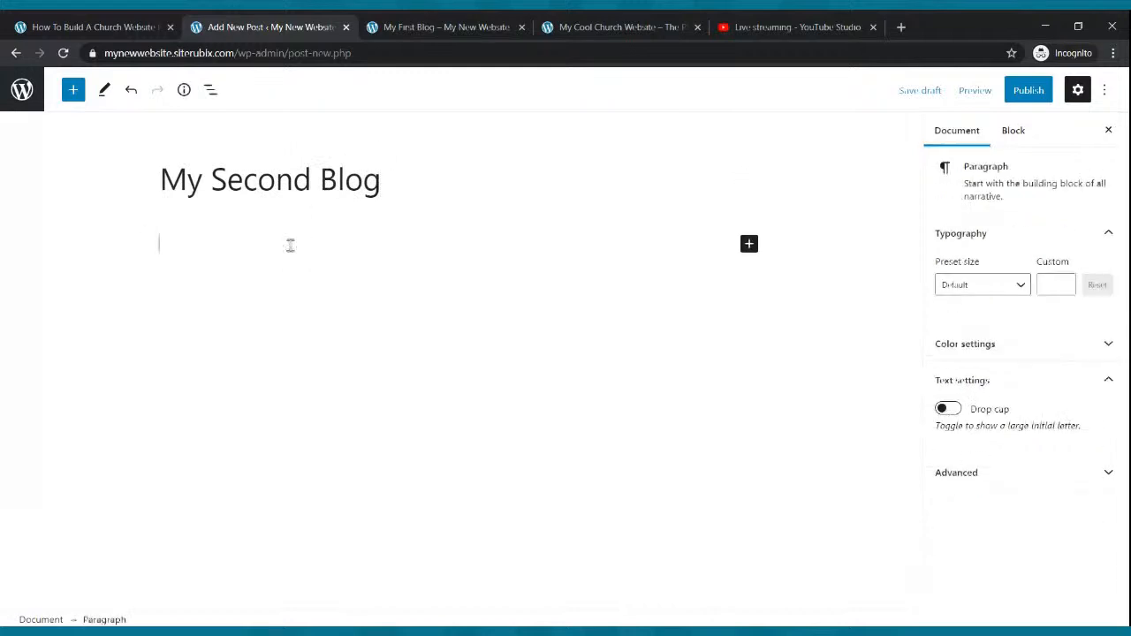
pyautogui.hotkey('ctrl', 'v')
pyautogui.hotkey('ctrl', 'v')
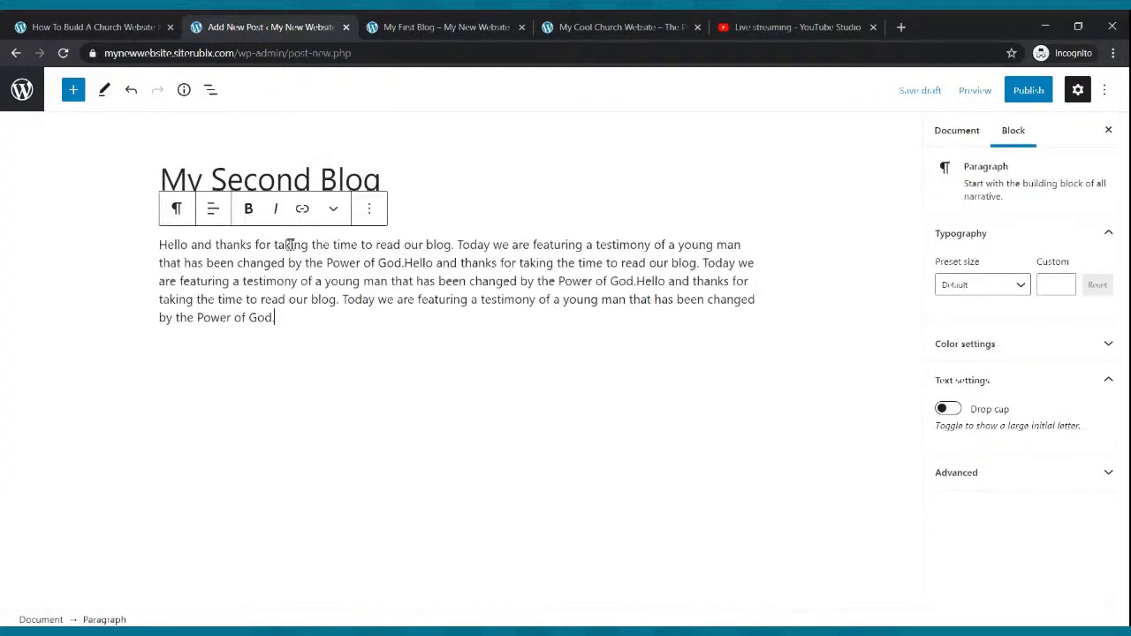
pyautogui.press('Return')
pyautogui.hotkey('ctrl', 'v')
pyautogui.hotkey('ctrl', 'v')
pyautogui.hotkey('ctrl', 'v')
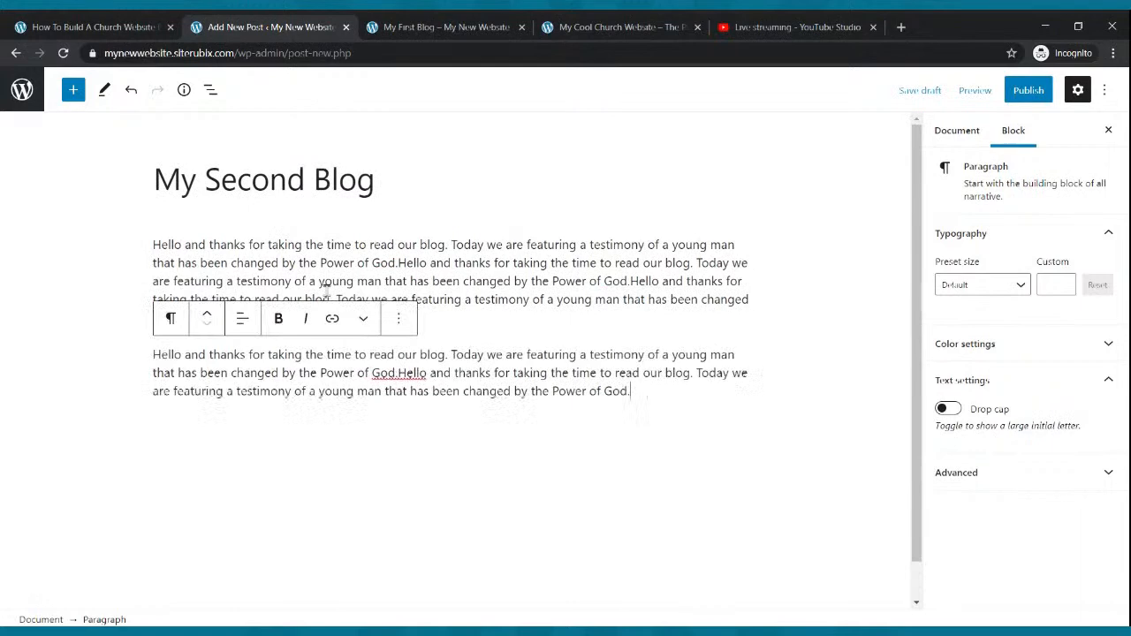
# Step: Add a third paragraph of two pasted copies and a fourth paragraph of four pasted copies of the opening text
pyautogui.press('Return')
pyautogui.hotkey('ctrl', 'v')
pyautogui.hotkey('ctrl', 'v')
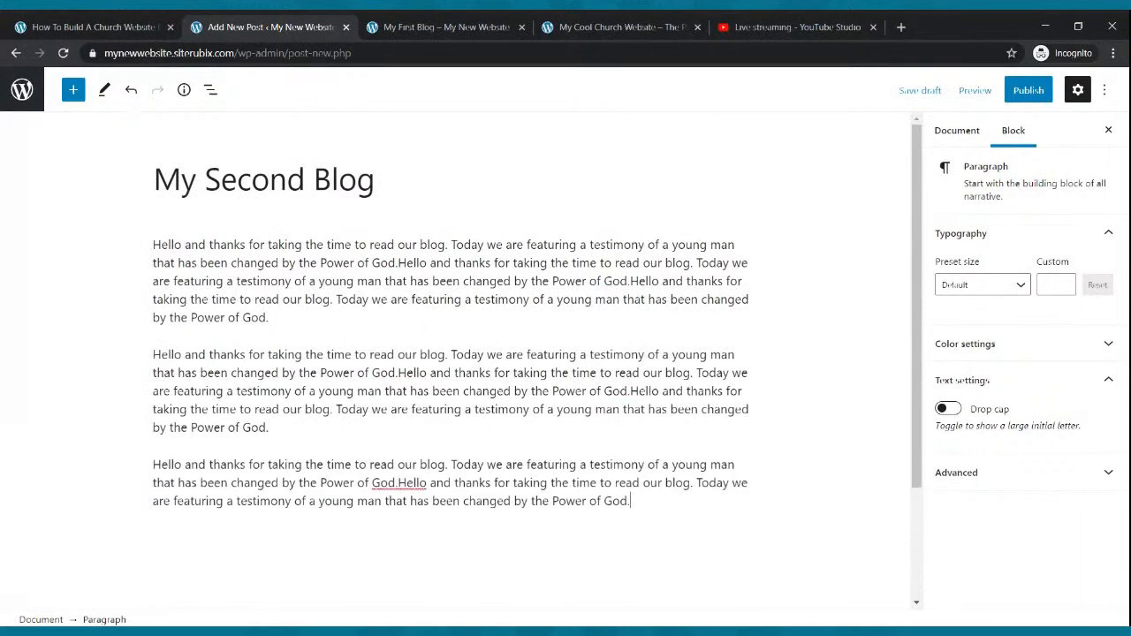
pyautogui.press('Return')
pyautogui.hotkey('ctrl', 'v')
pyautogui.hotkey('ctrl', 'v')
pyautogui.hotkey('ctrl', 'v')
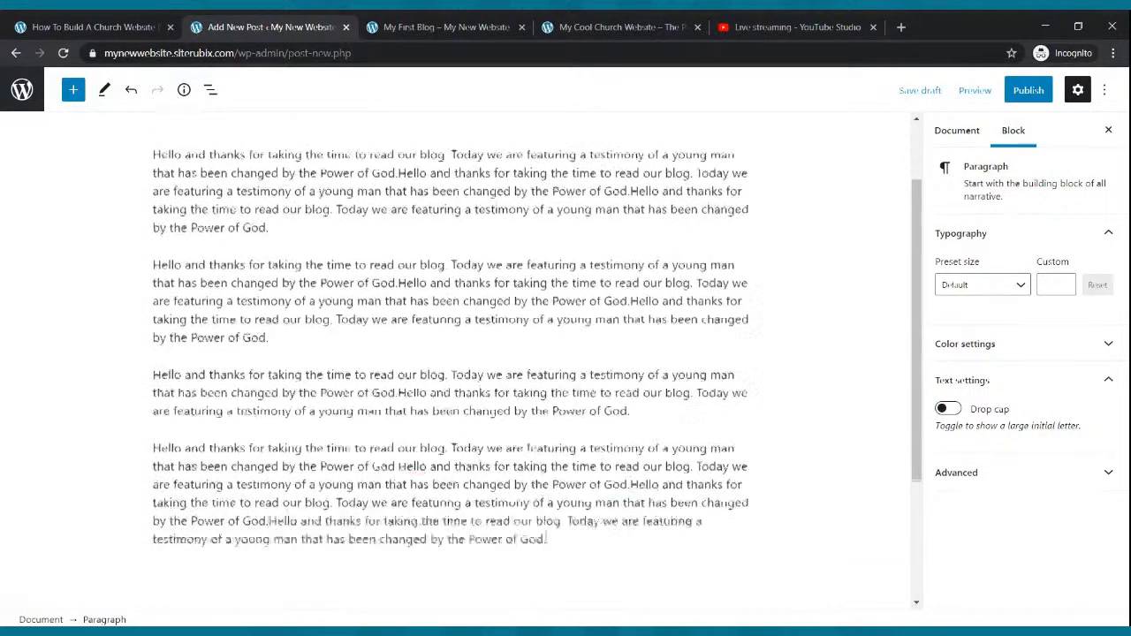
# Step: Publish the "My Second Blog" post
pyautogui.scroll(2, 608, 257)
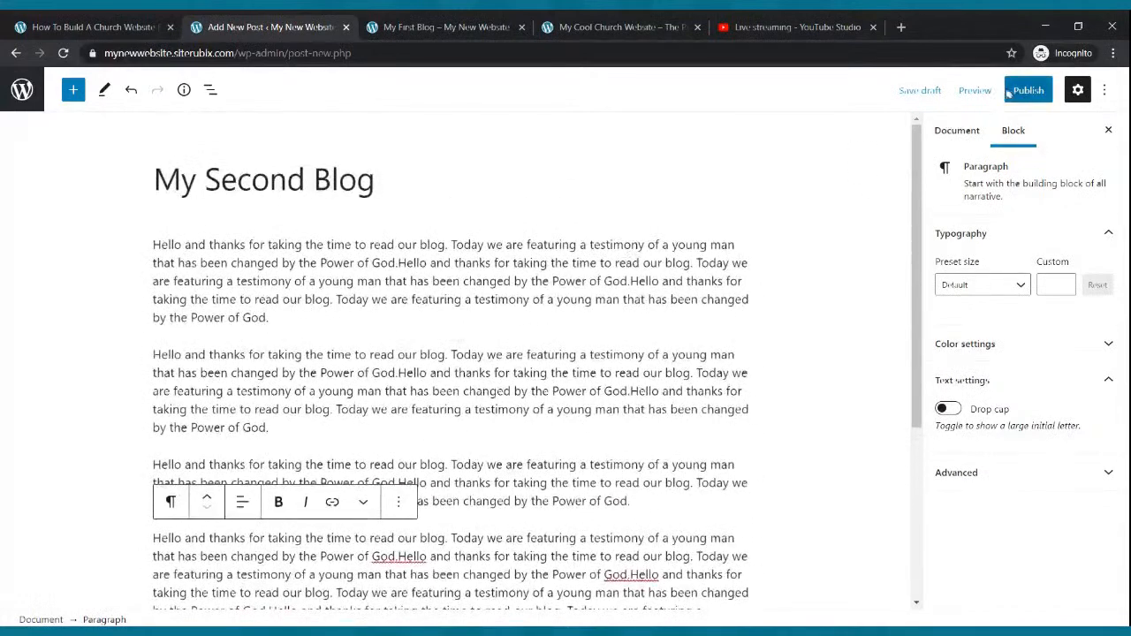
pyautogui.click(1008, 94)
pyautogui.click(1001, 96)
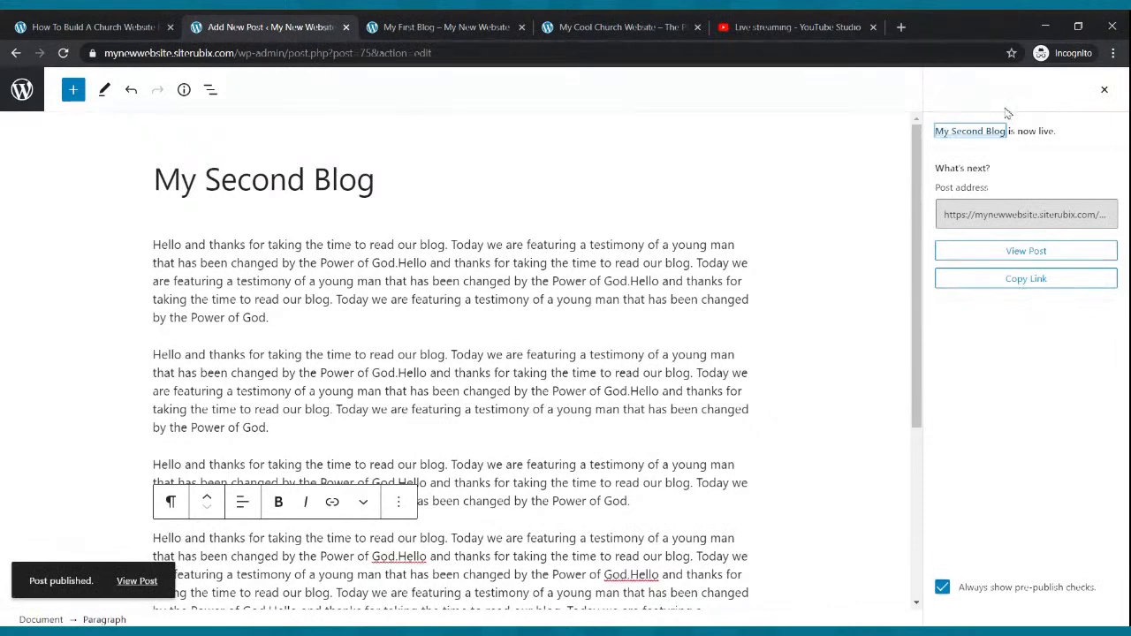
# Step: Refresh the live site, check the Blog page's post list, read through the full My Second Blog post and return to the editor
pyautogui.click(447, 27)
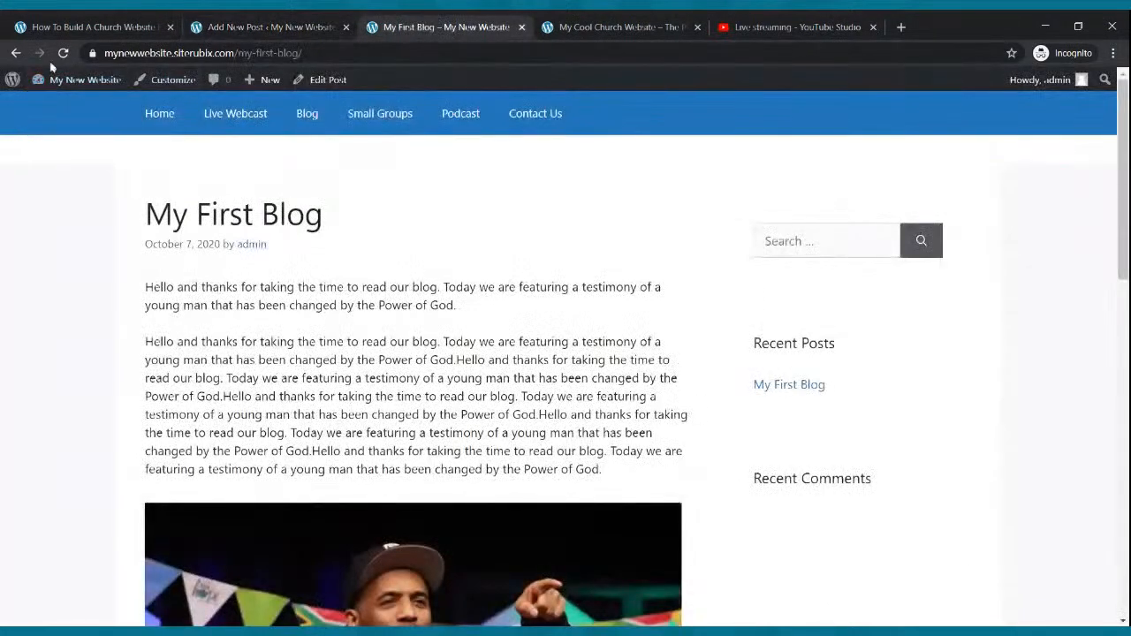
pyautogui.click(63, 53)
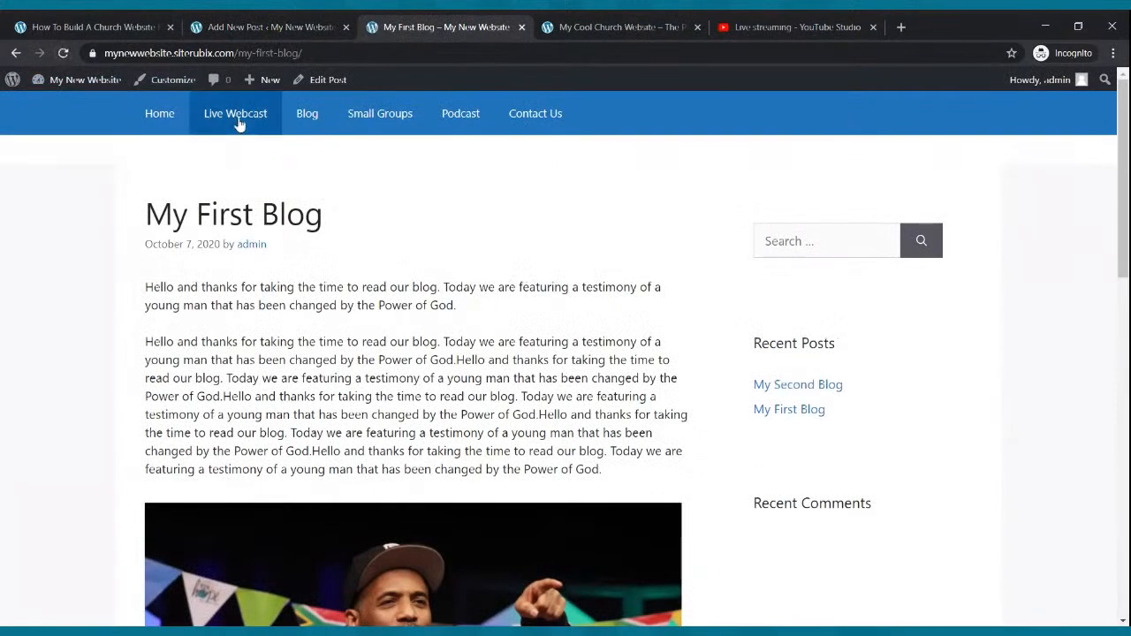
pyautogui.click(296, 118)
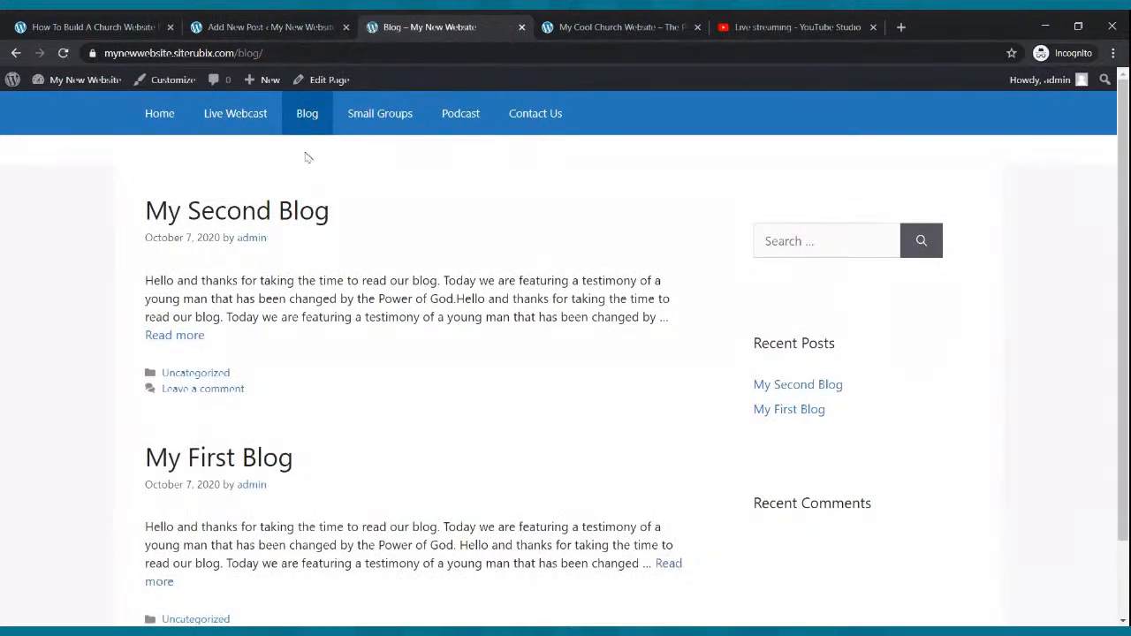
pyautogui.scroll(-2, 442, 274)
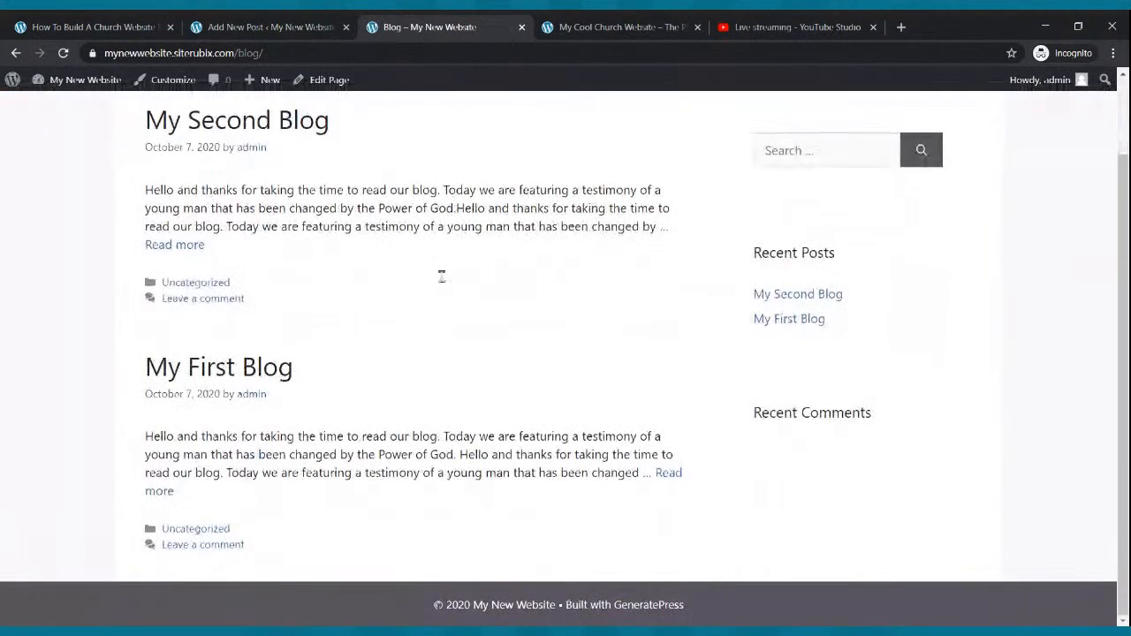
pyautogui.click(177, 245)
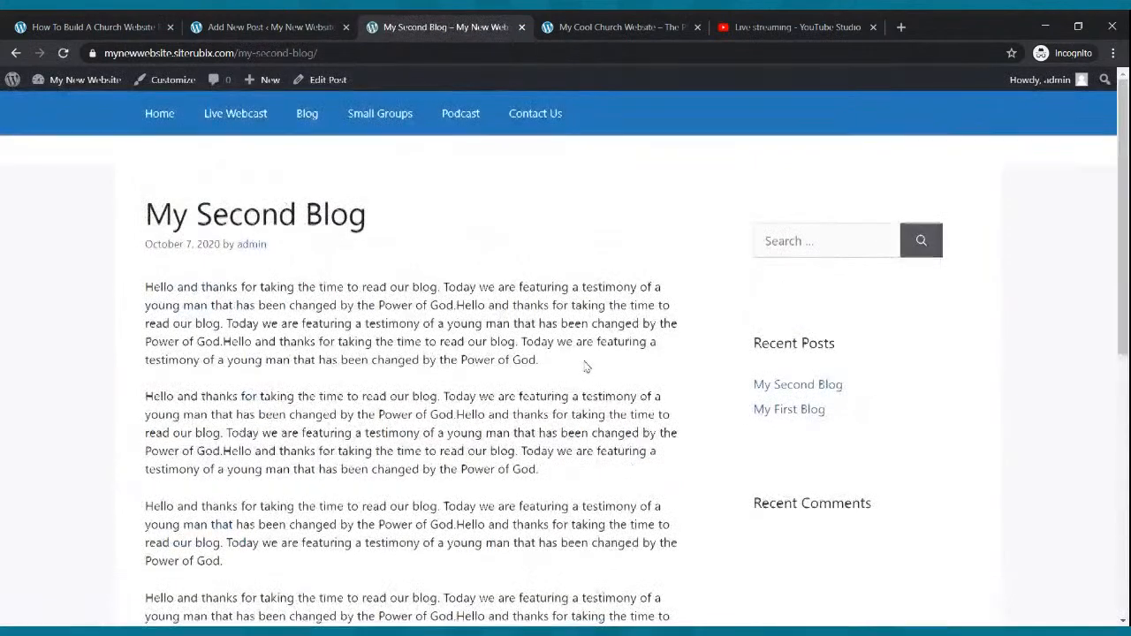
pyautogui.scroll(-5, 586, 366)
pyautogui.scroll(5, 579, 354)
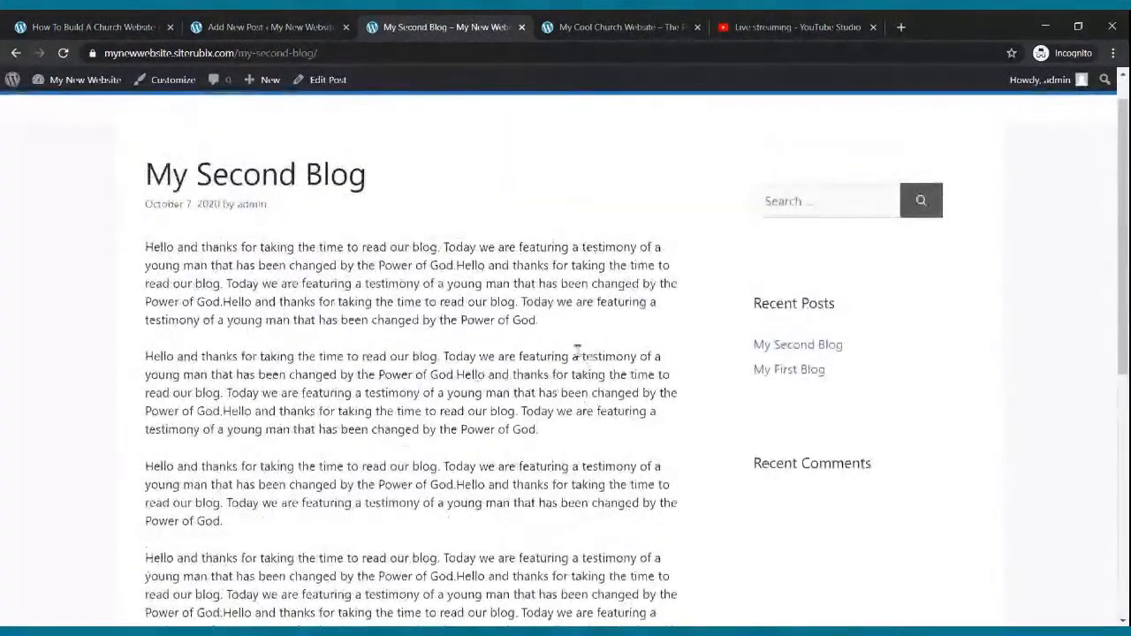
pyautogui.scroll(1, 578, 354)
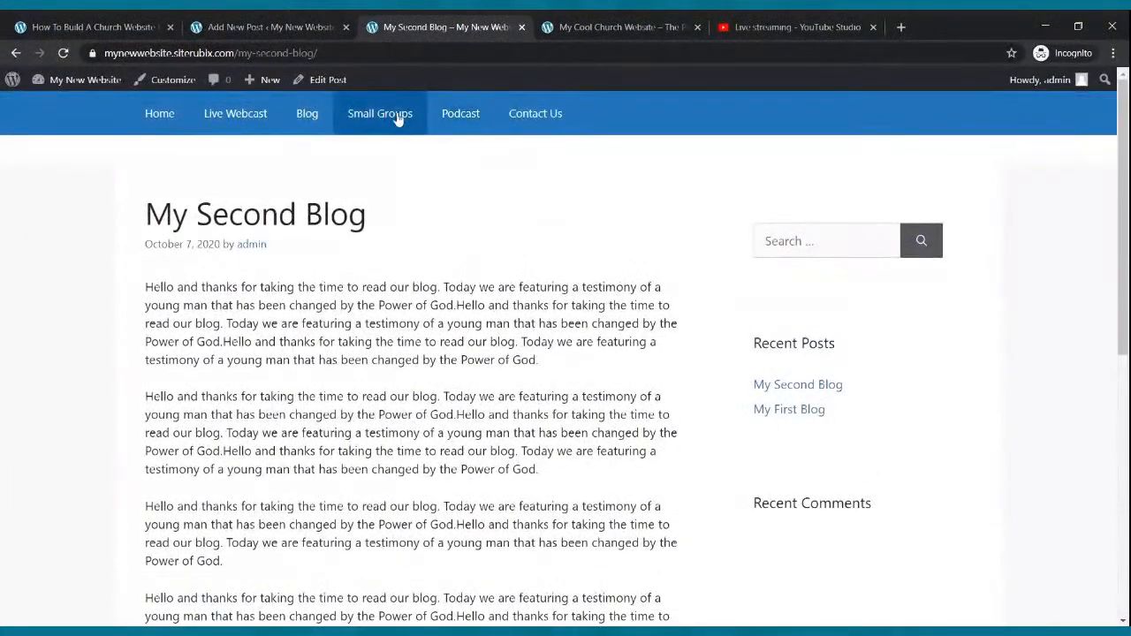
pyautogui.click(281, 28)
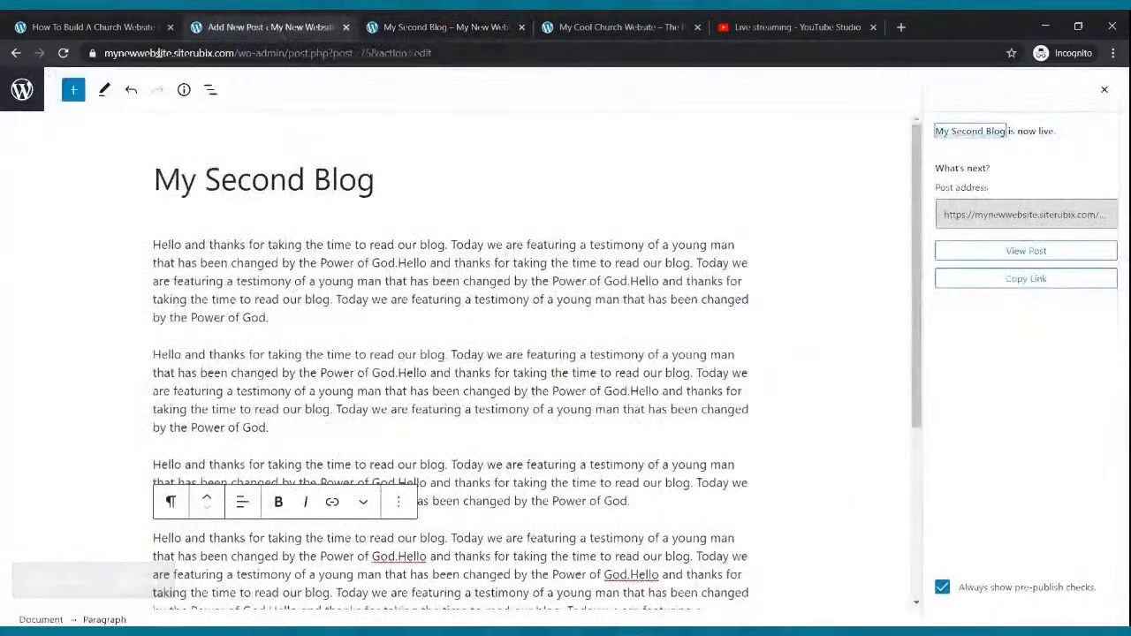
# Step: Leave the post editor and open the Small Groups page in the block editor from the list of pages
pyautogui.click(16, 52)
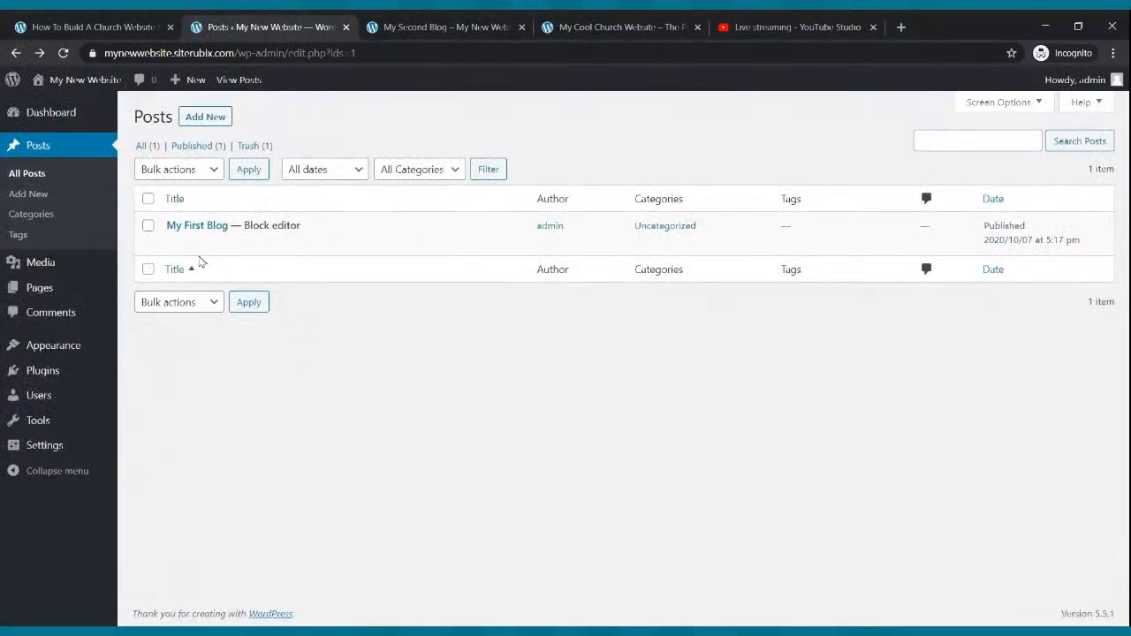
pyautogui.click(41, 293)
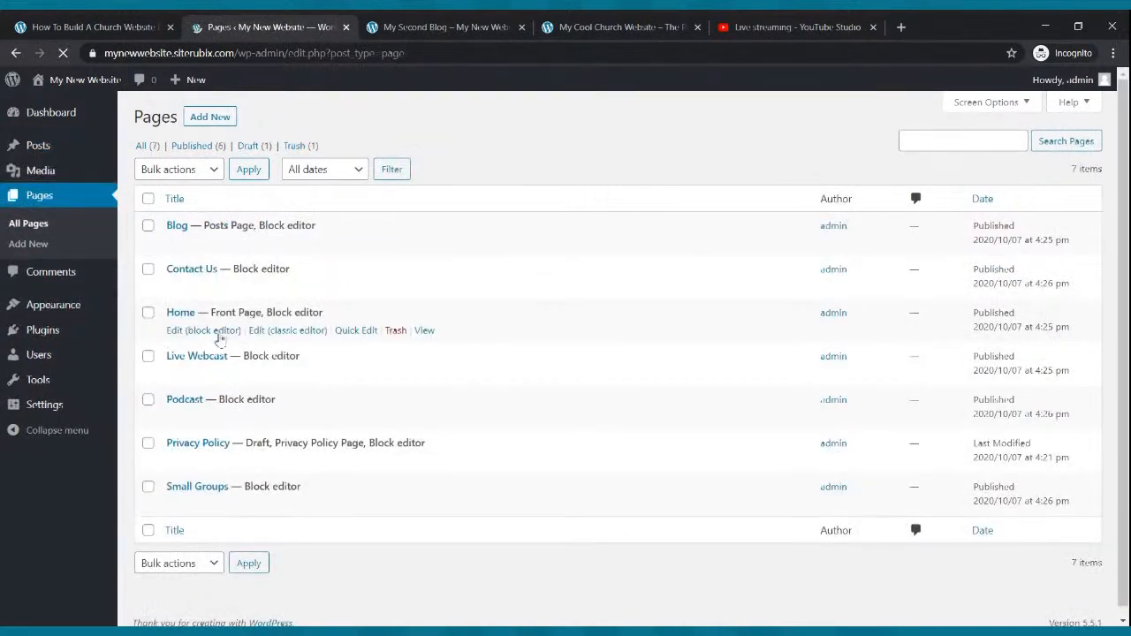
pyautogui.click(215, 505)
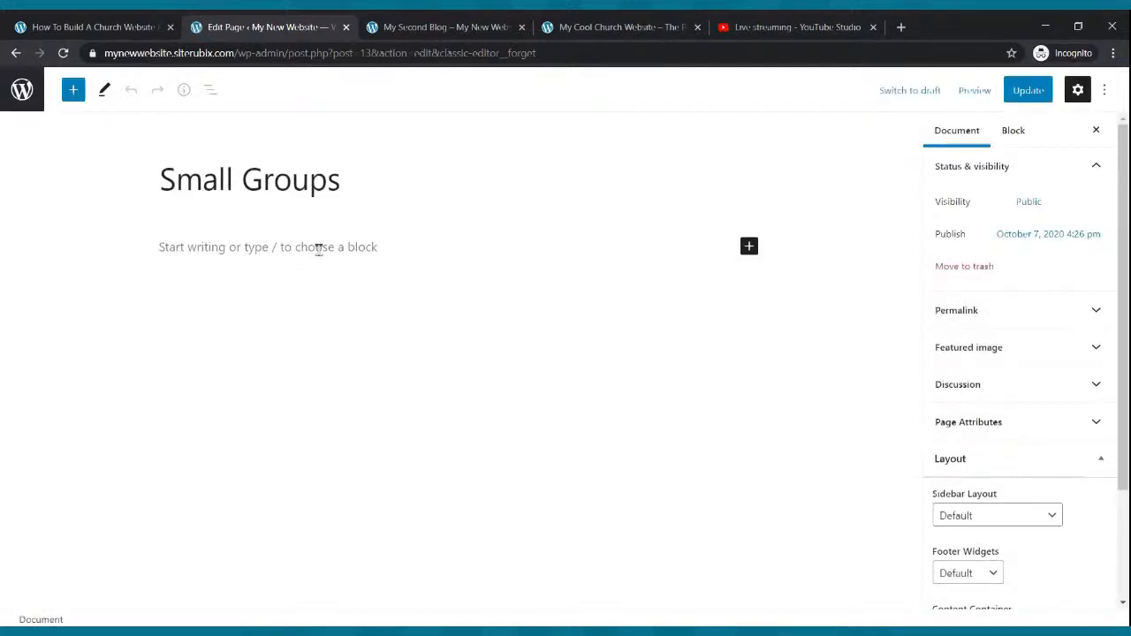
# Step: Insert a Columns block with the 33 / 33 / 33 variation in the body of the Small Groups page
pyautogui.click(749, 247)
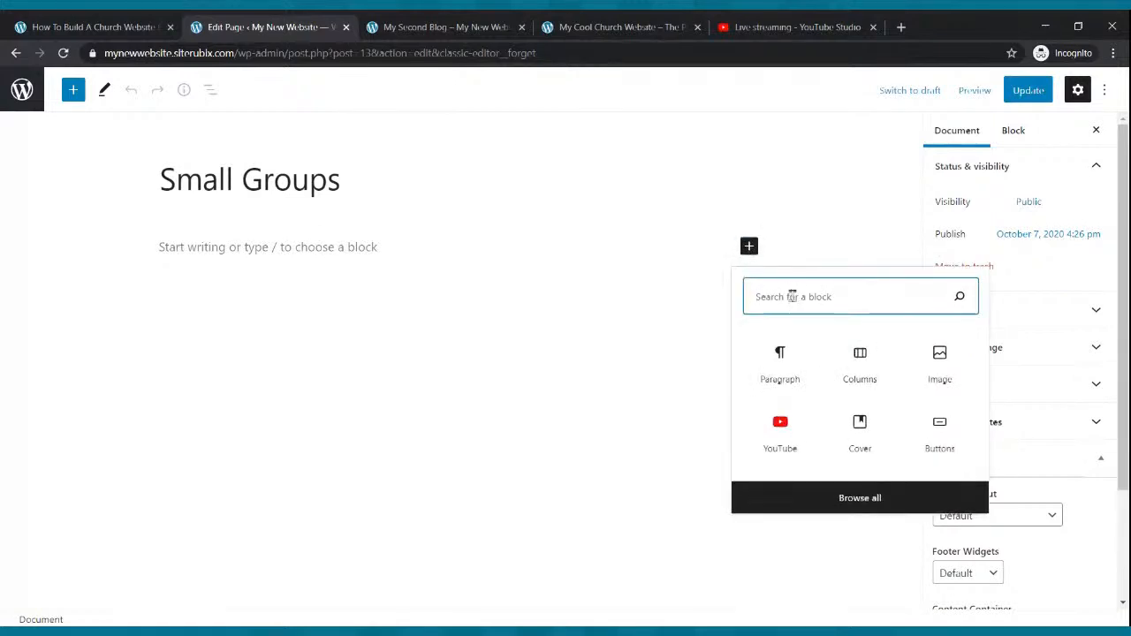
pyautogui.write('columns')
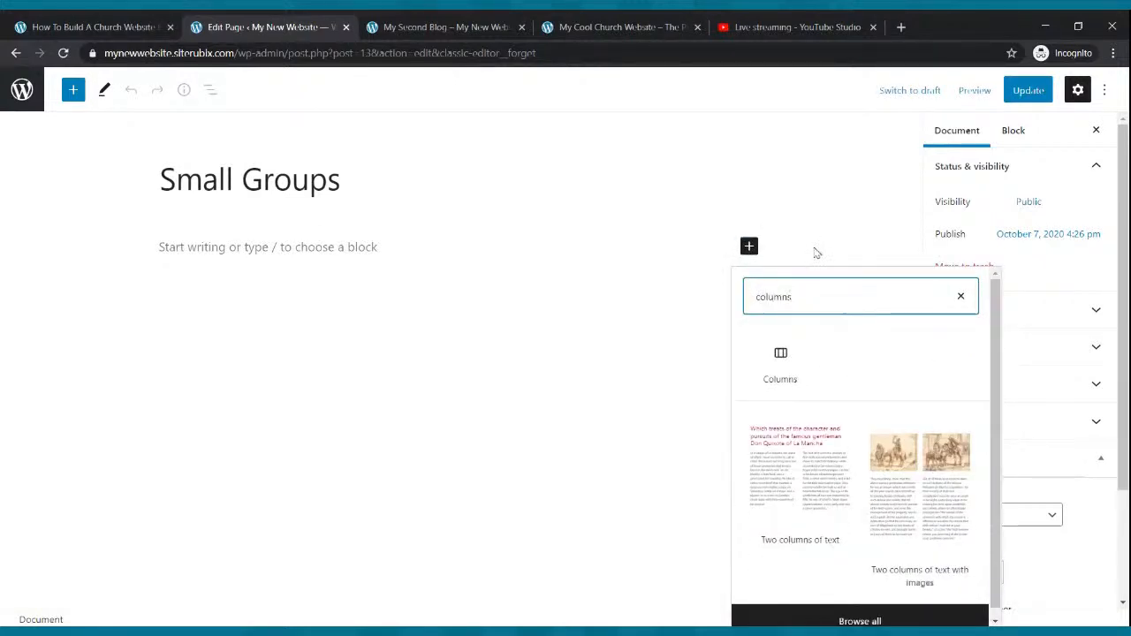
pyautogui.click(806, 357)
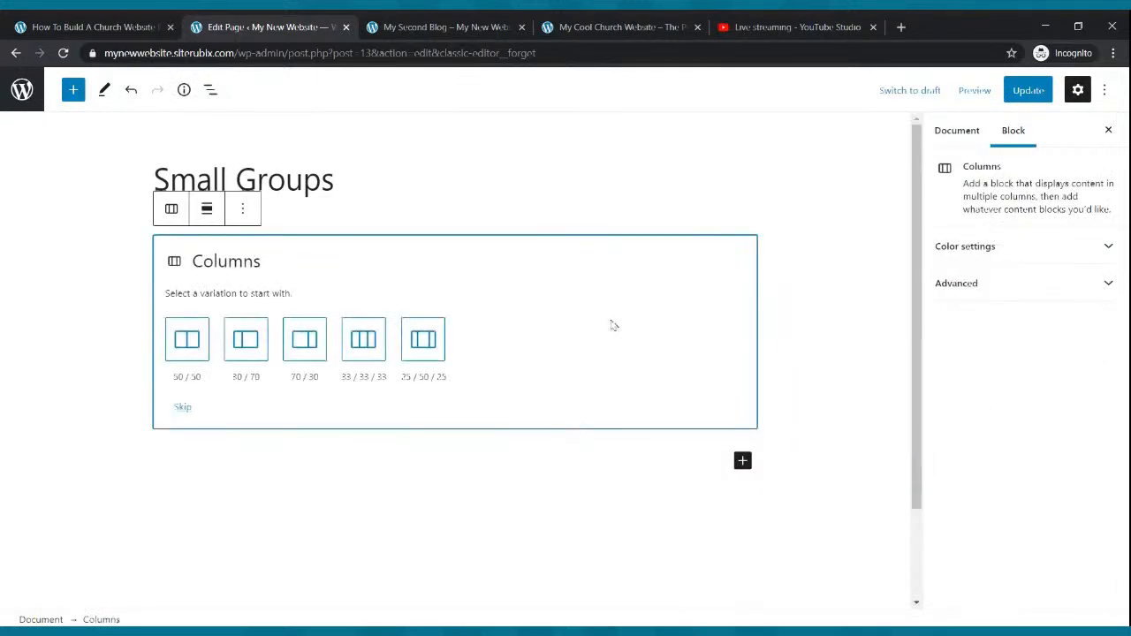
pyautogui.click(363, 345)
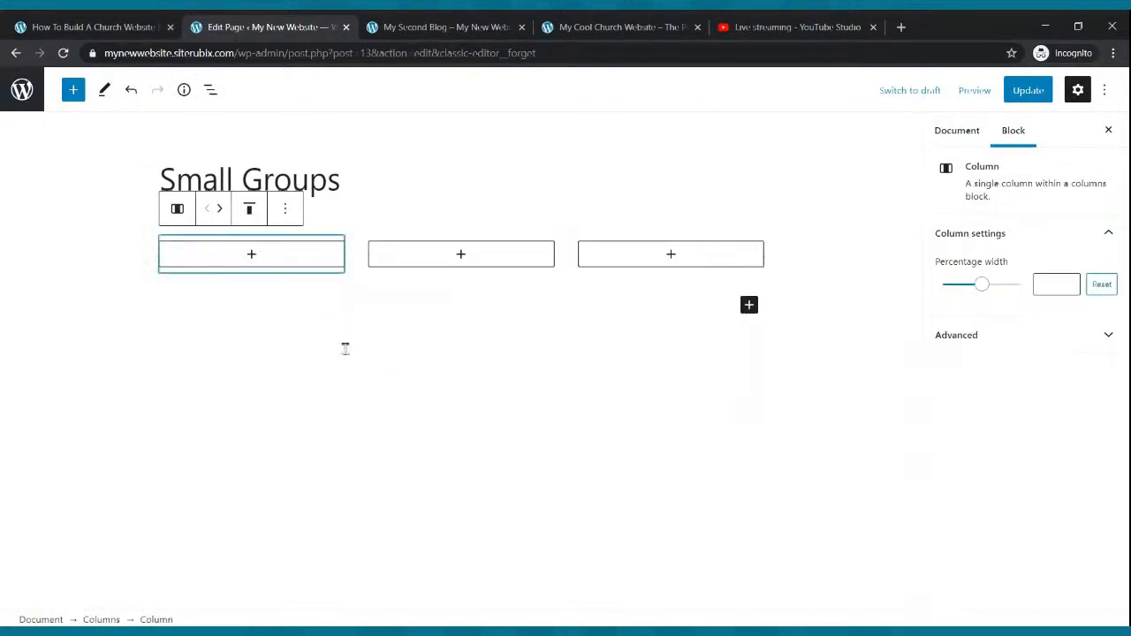
# Step: Add a paragraph block to the first column reading "Name: The On Fire Small Group"
pyautogui.click(253, 256)
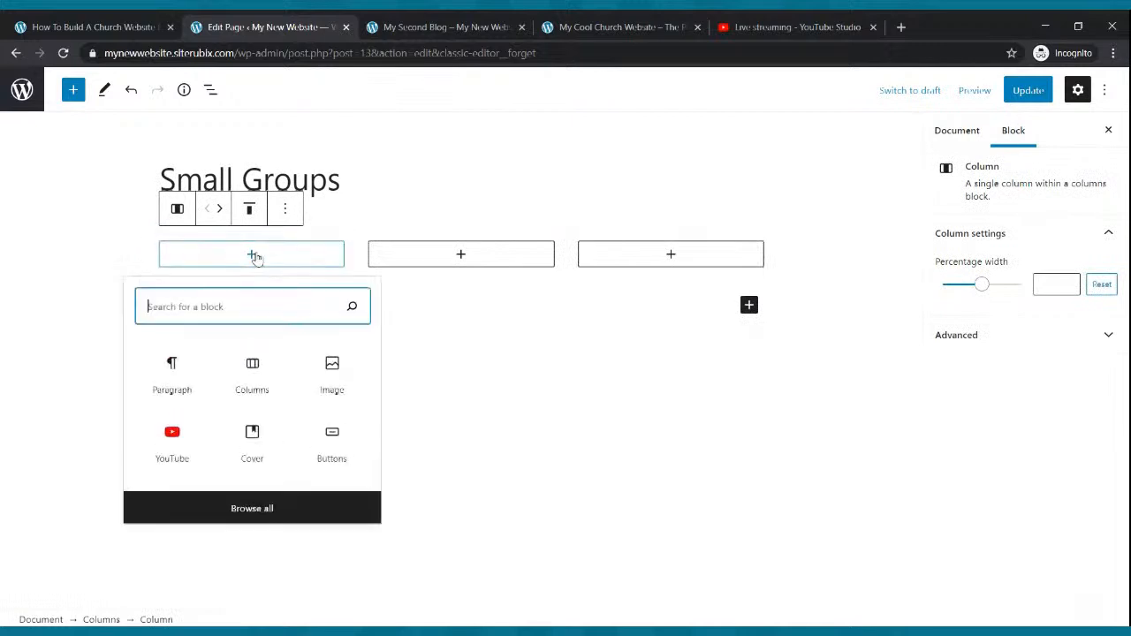
pyautogui.write('paragrpah')
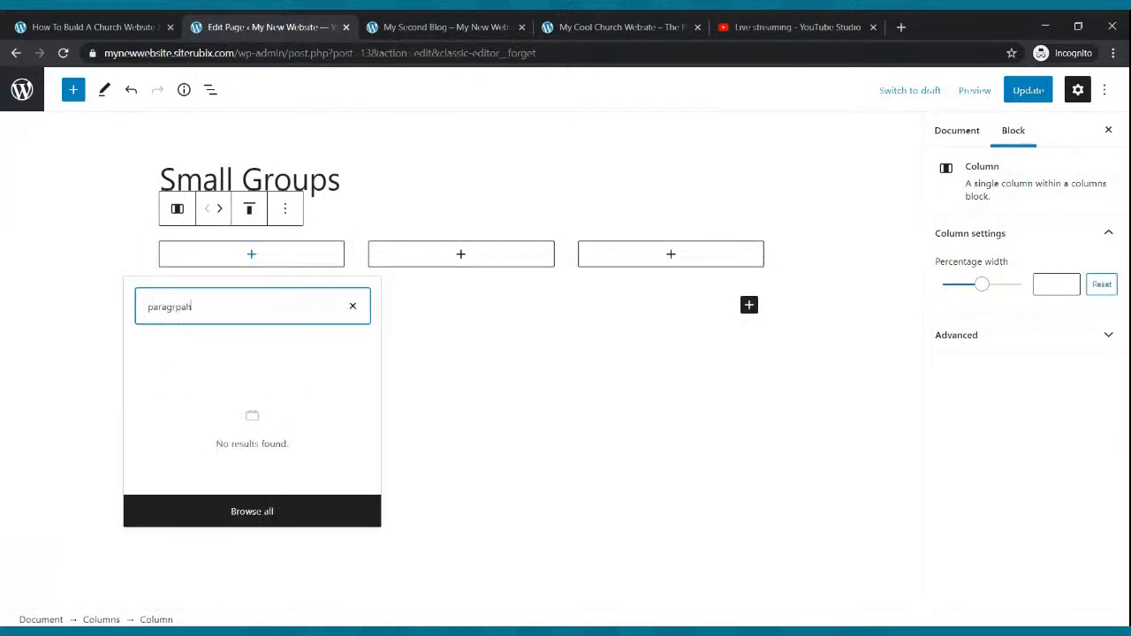
pyautogui.press('BackSpace')
pyautogui.press('BackSpace')
pyautogui.press('BackSpace')
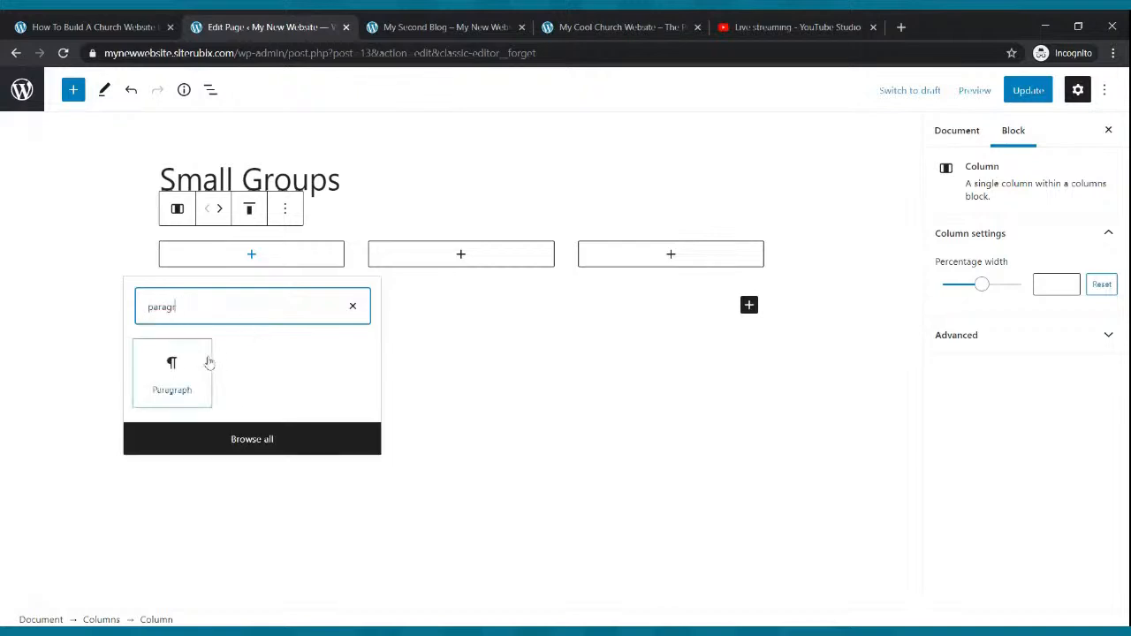
pyautogui.click(198, 370)
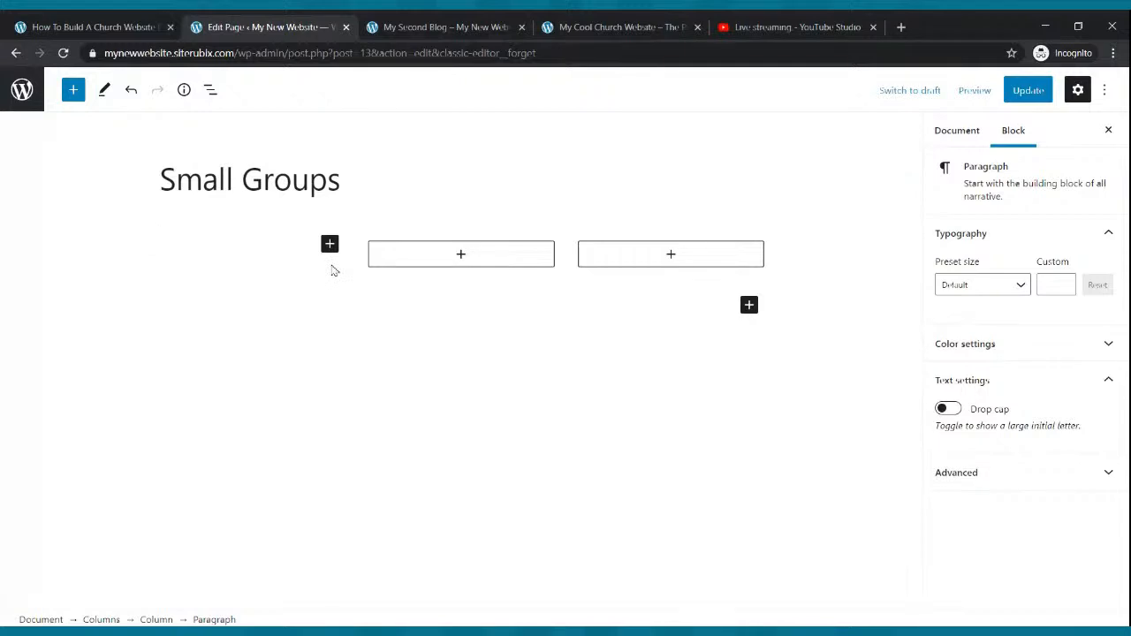
pyautogui.write('Nme')
pyautogui.write('ame')
pyautogui.write(': The')
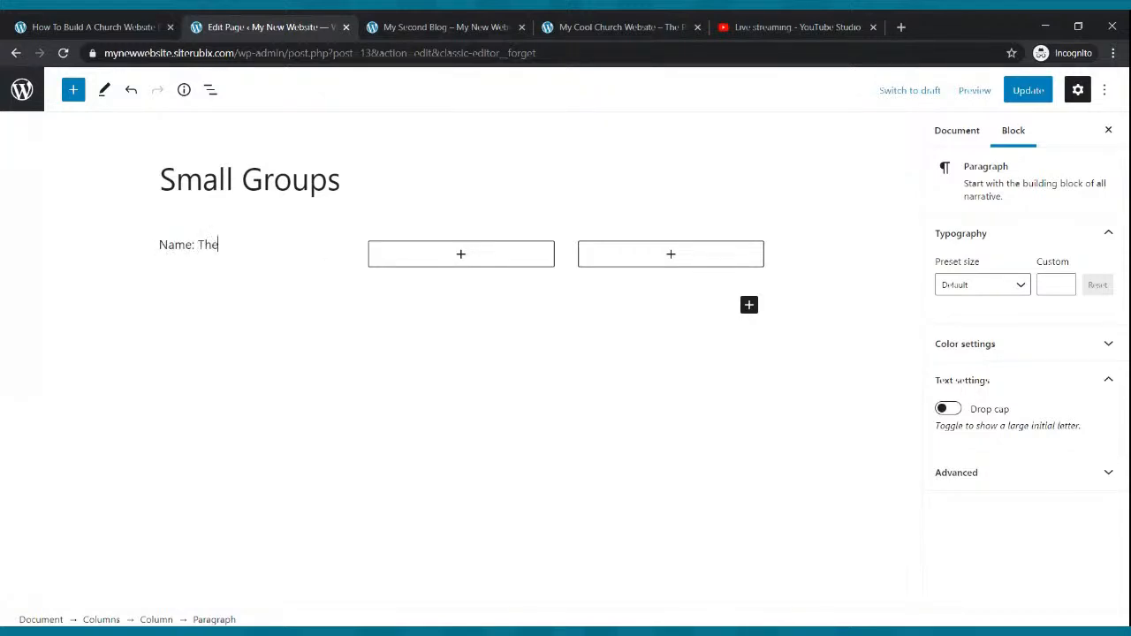
pyautogui.write(' On Fire Small Group')
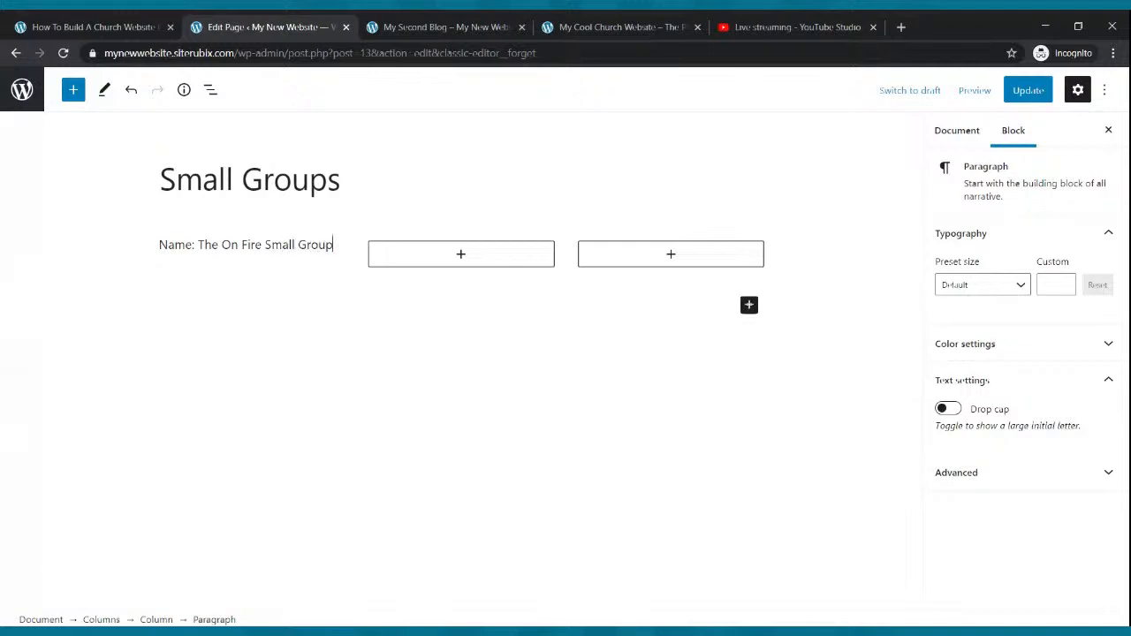
# Step: Add a "Place:" line with the group's street address and the line "Time: Every Tuesday at 7:00pm" below the group name
pyautogui.press('Return')
pyautogui.write('Place: 123 Vootrekker Rd.')
pyautogui.press('Return')
pyautogui.write('Time')
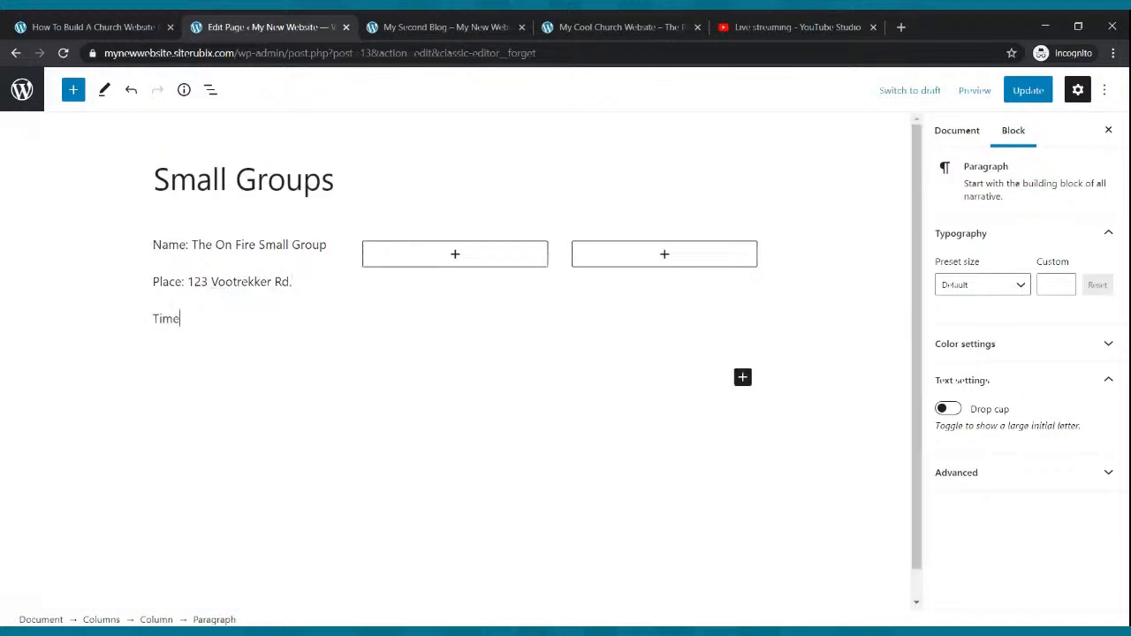
pyautogui.write(': Every Tud')
pyautogui.write('sday at 7:00p')
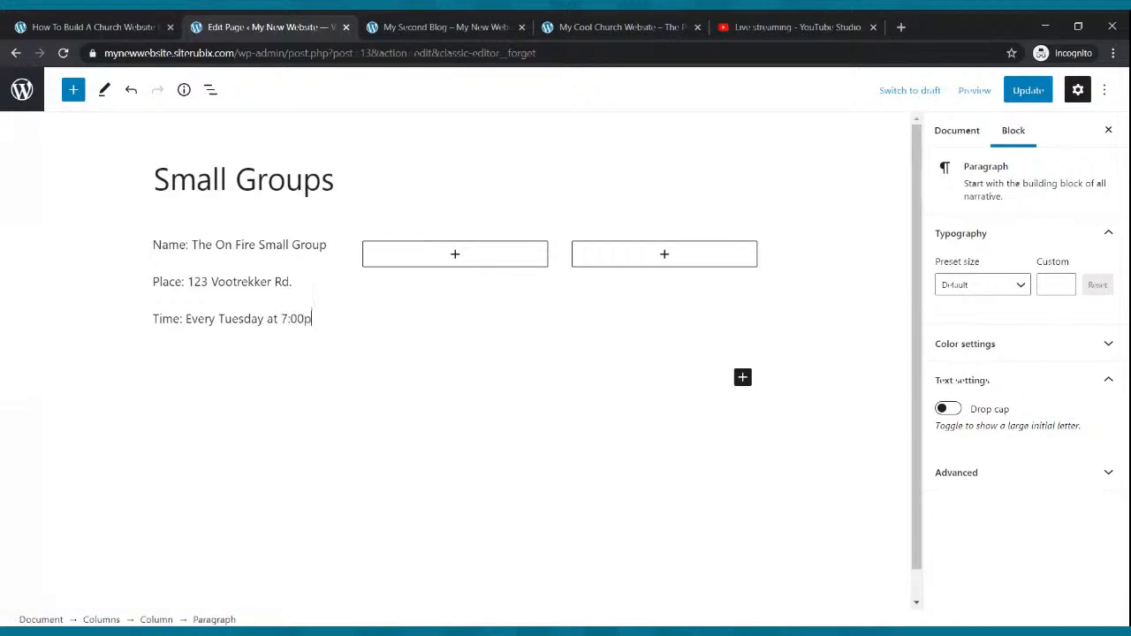
pyautogui.write('m')
pyautogui.press('Return')
# Step: Add a "Contact:" line with the group's phone number below the Time line in the first column
pyautogui.click(331, 269)
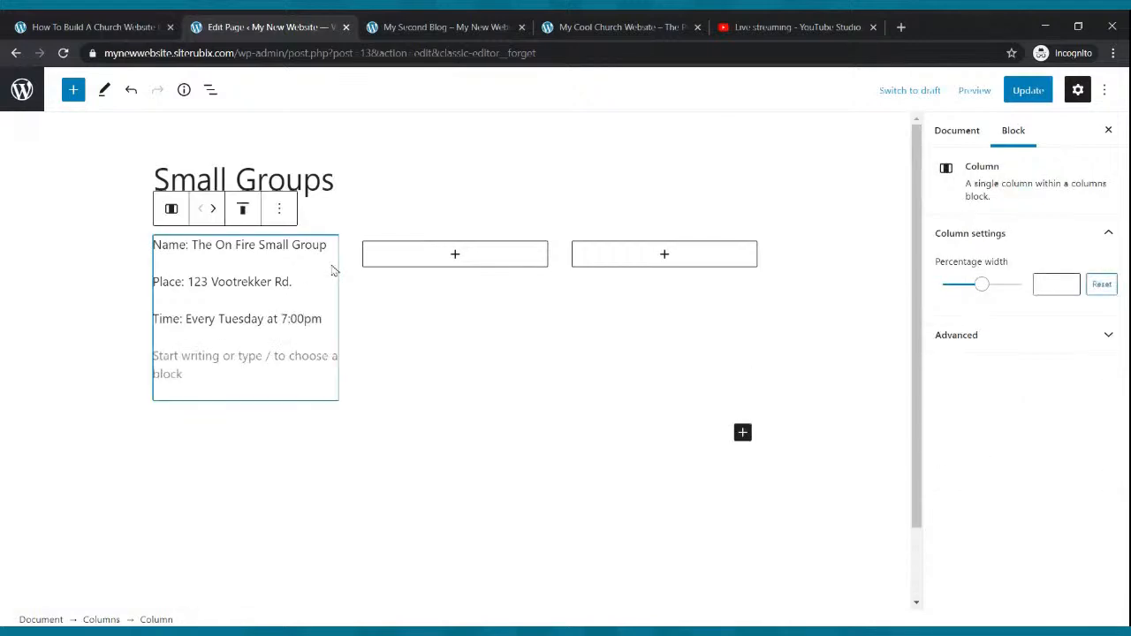
pyautogui.click(201, 374)
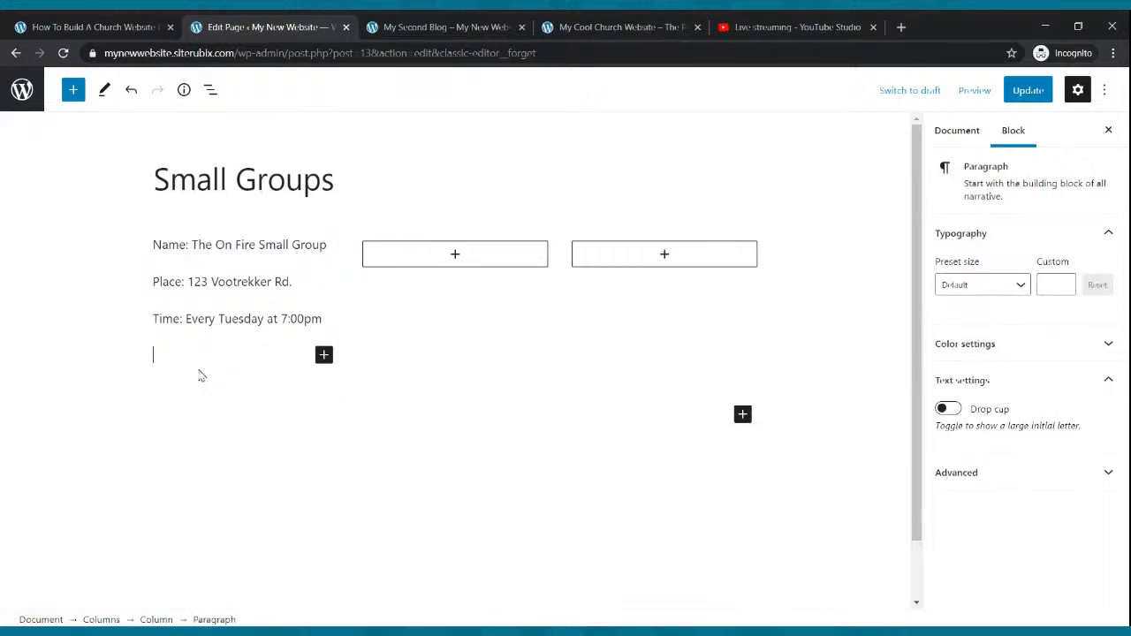
pyautogui.write('Contact')
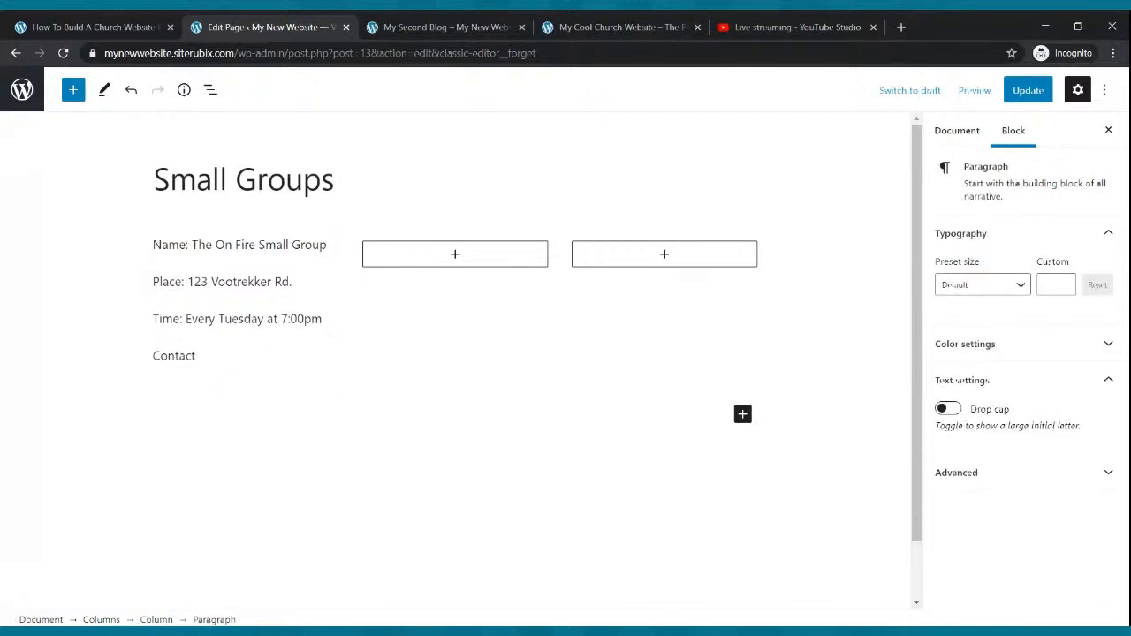
pyautogui.write(': (061) 4067')
pyautogui.click(503, 385)
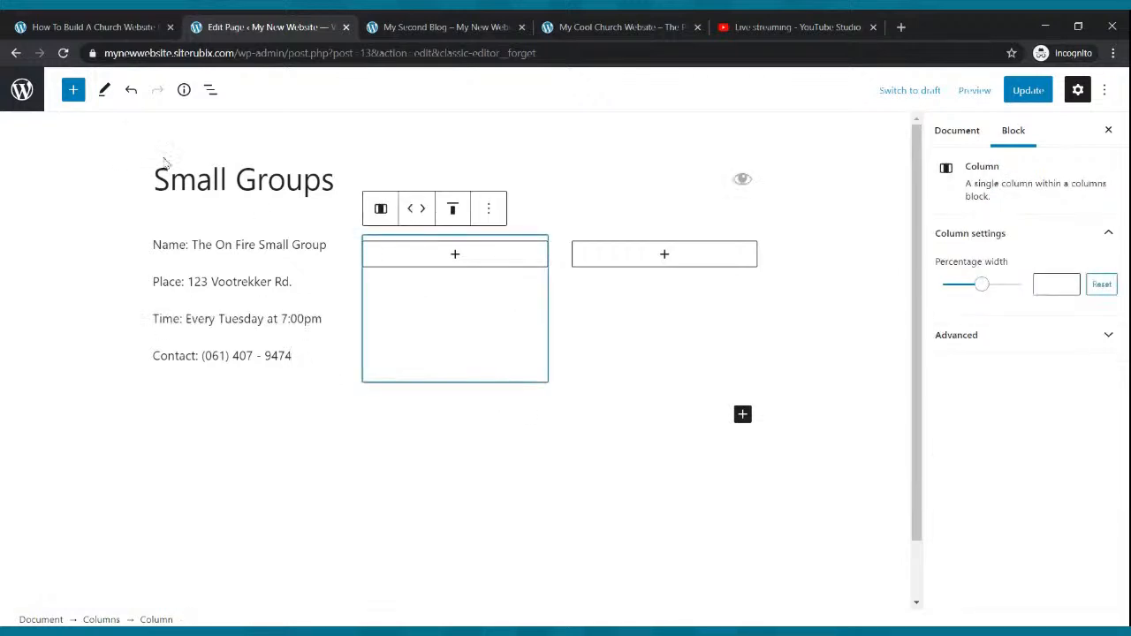
# Step: Make the Name line in the first column bold
pyautogui.moveTo(152, 244); pyautogui.dragTo(311, 238)
pyautogui.click(278, 209)
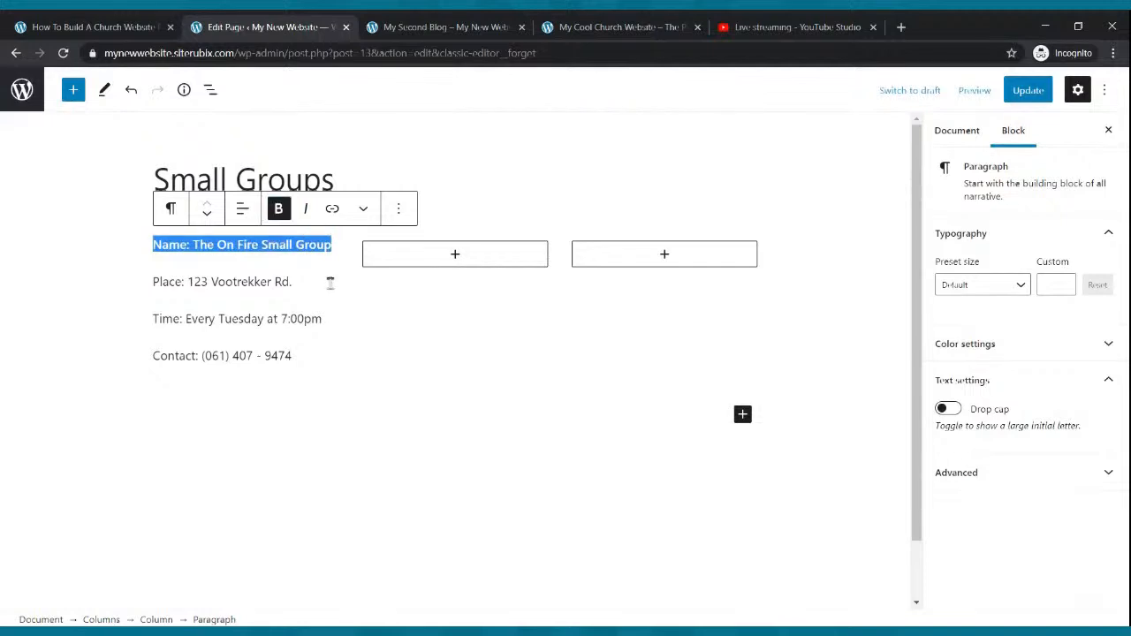
pyautogui.click(345, 313)
# Step: Copy the first column's four paragraphs and paste them into new paragraph blocks in the second and third columns
pyautogui.moveTo(292, 356); pyautogui.dragTo(159, 245)
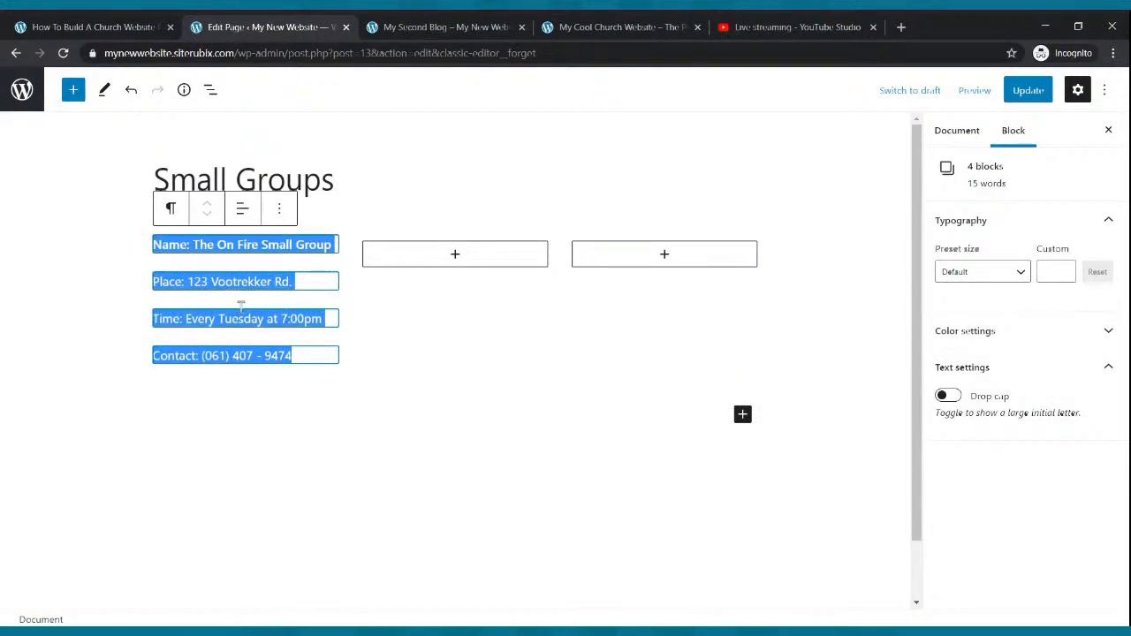
pyautogui.hotkey('ctrl', 'c')
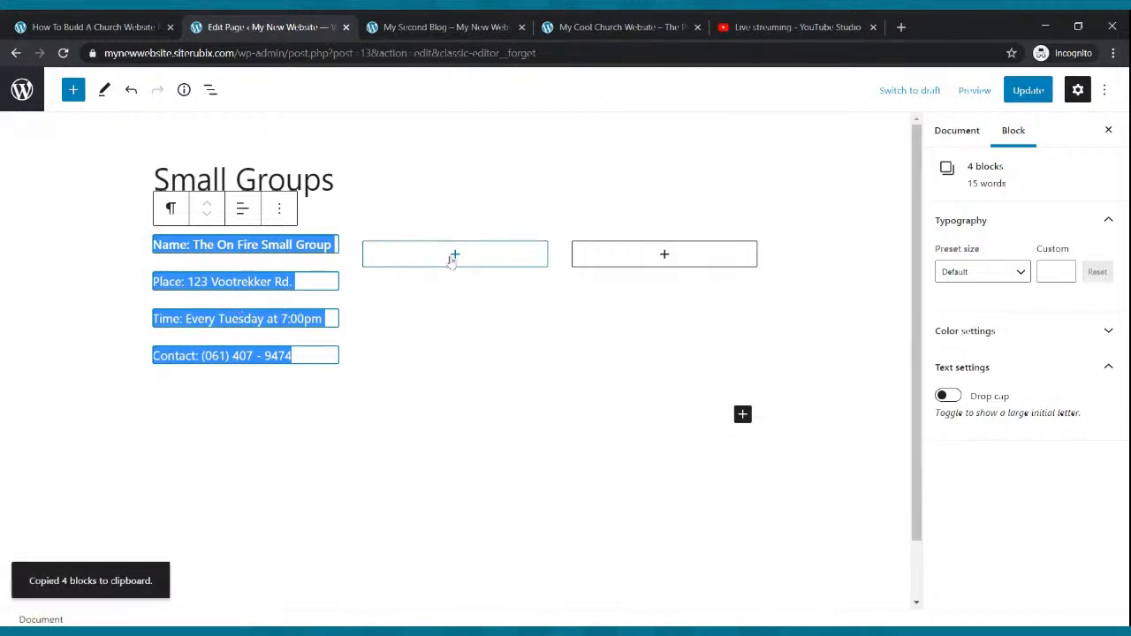
pyautogui.click(453, 258)
pyautogui.click(456, 256)
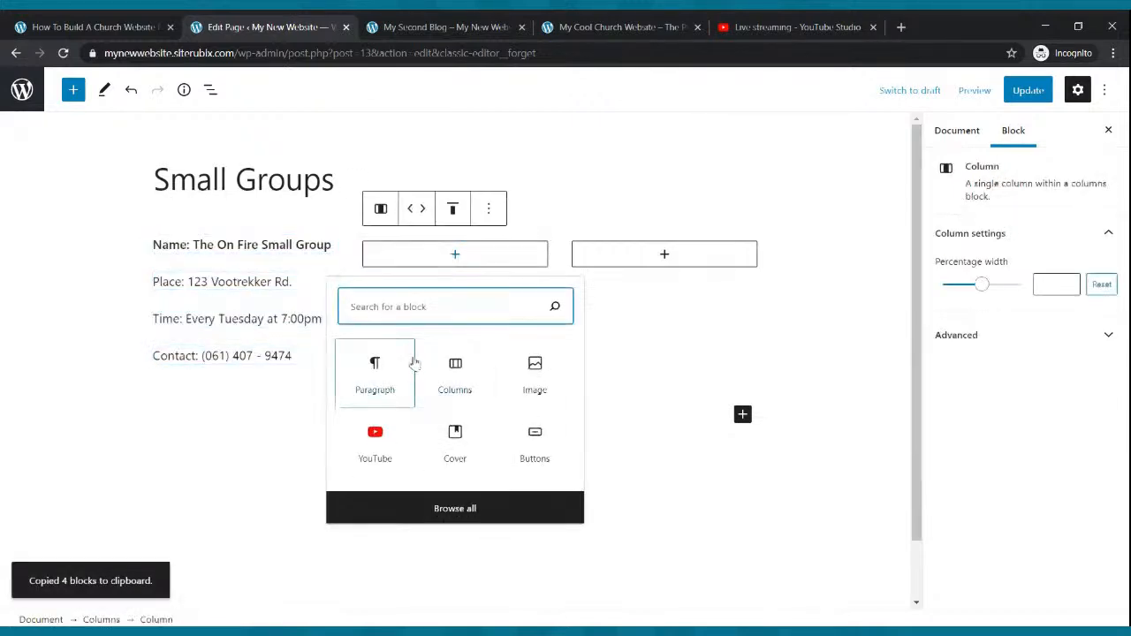
pyautogui.click(372, 366)
pyautogui.hotkey('ctrl', 'v')
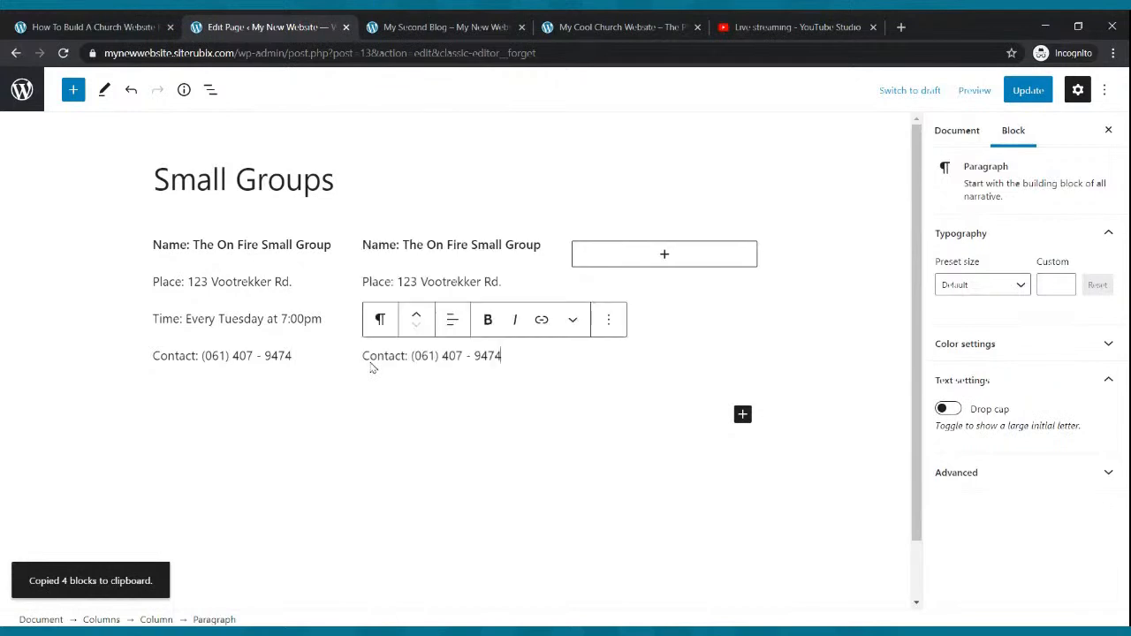
pyautogui.click(665, 254)
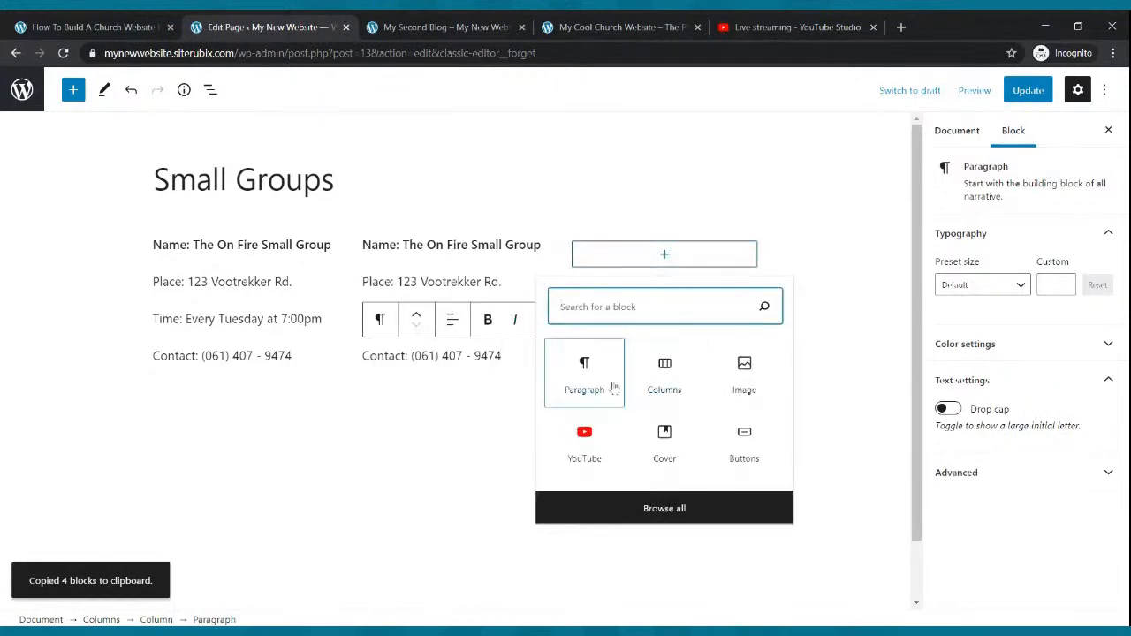
pyautogui.click(589, 375)
pyautogui.hotkey('ctrl', 'v')
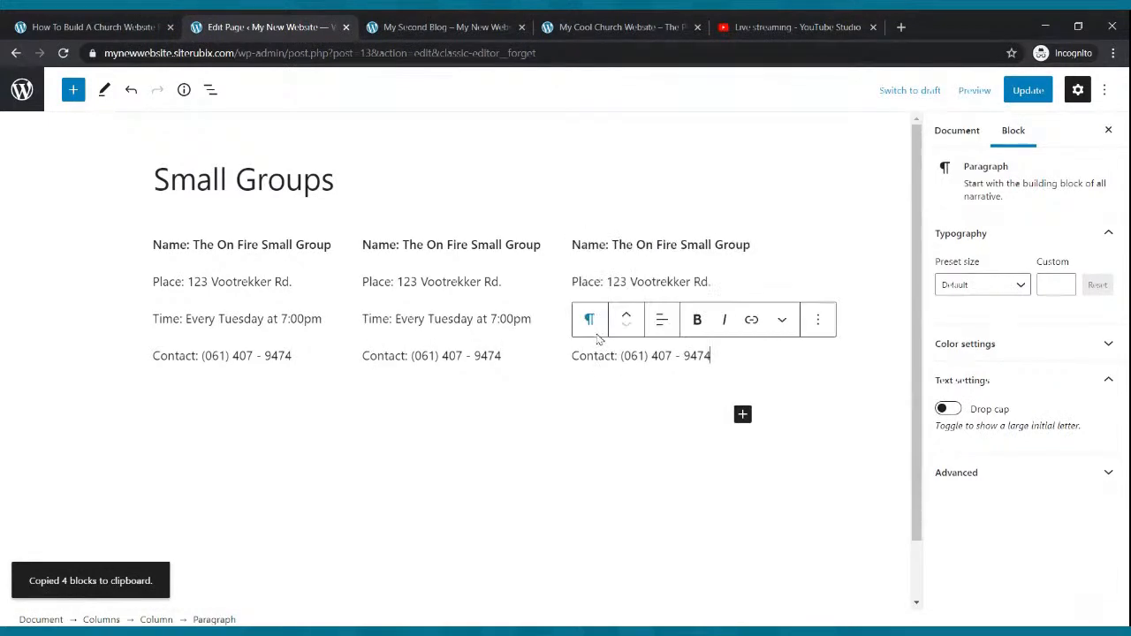
# Step: Change the second column's Name line to "Name: The Cool Small Group"
pyautogui.tripleClick(409, 250)
pyautogui.press('Delete')
pyautogui.press('Delete')
pyautogui.press('Delete')
pyautogui.press('Delete')
pyautogui.press('Delete')
pyautogui.press('Delete')
pyautogui.press('Delete')
pyautogui.press('Delete')
pyautogui.press('Delete')
pyautogui.press('Delete')
pyautogui.press('Delete')
pyautogui.press('Delete')
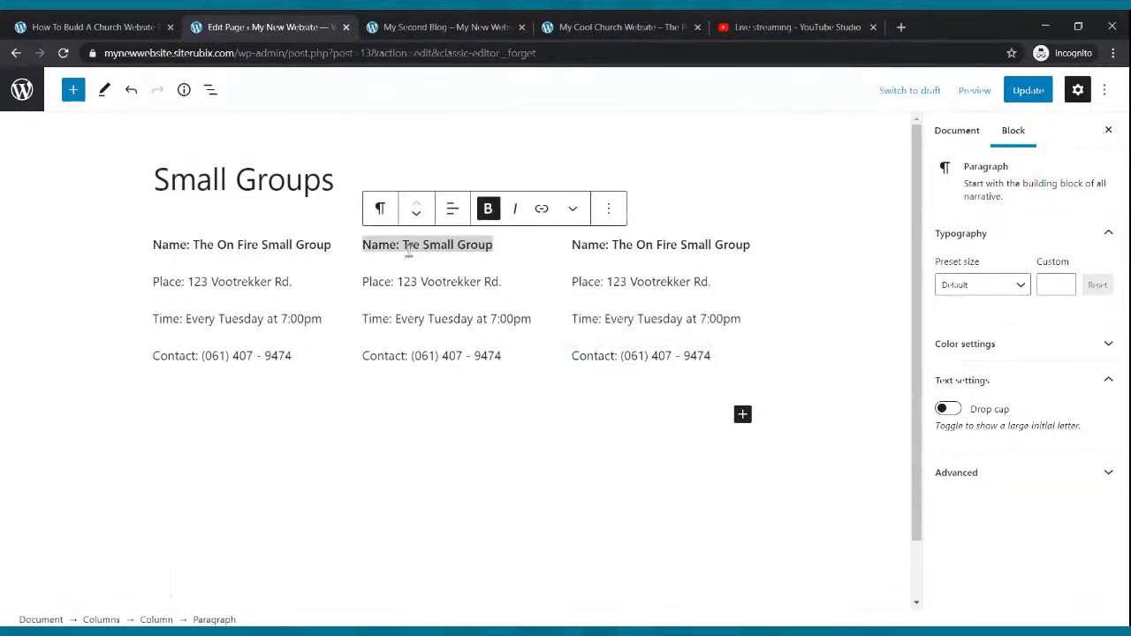
pyautogui.write('he Cool S')
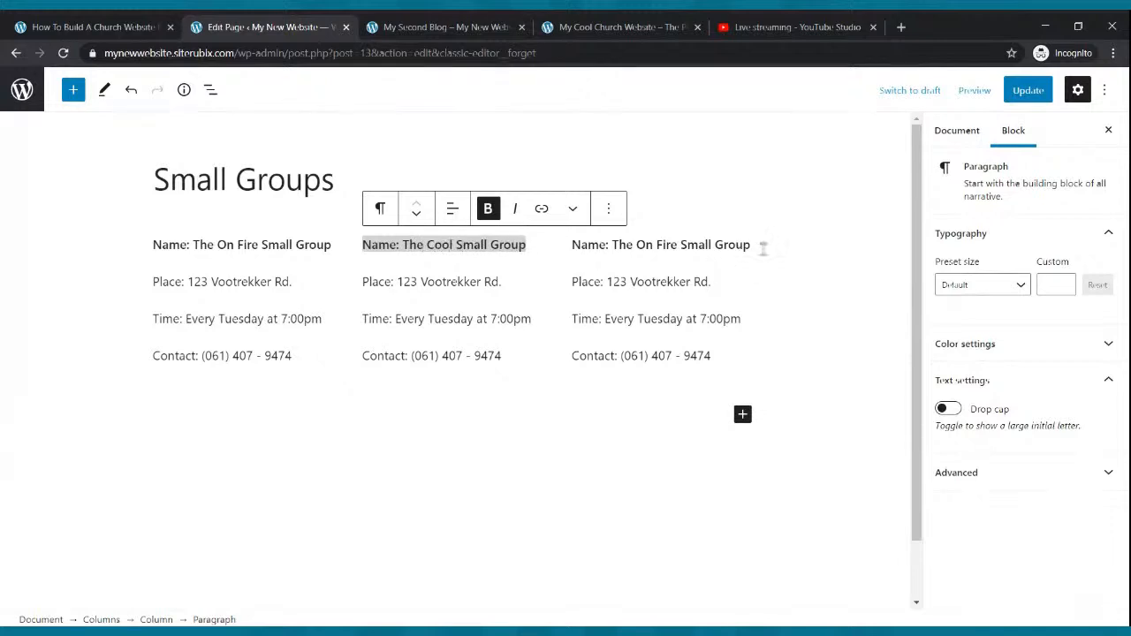
# Step: Delete the copied group name from the third column's Name line
pyautogui.tripleClick(743, 250)
pyautogui.press('BackSpace')
pyautogui.press('BackSpace')
pyautogui.press('BackSpace')
pyautogui.press('BackSpace')
pyautogui.press('BackSpace')
pyautogui.press('BackSpace')
pyautogui.press('BackSpace')
pyautogui.press('BackSpace')
pyautogui.press('BackSpace')
pyautogui.press('BackSpace')
pyautogui.press('BackSpace')
pyautogui.press('BackSpace')
pyautogui.press('BackSpace')
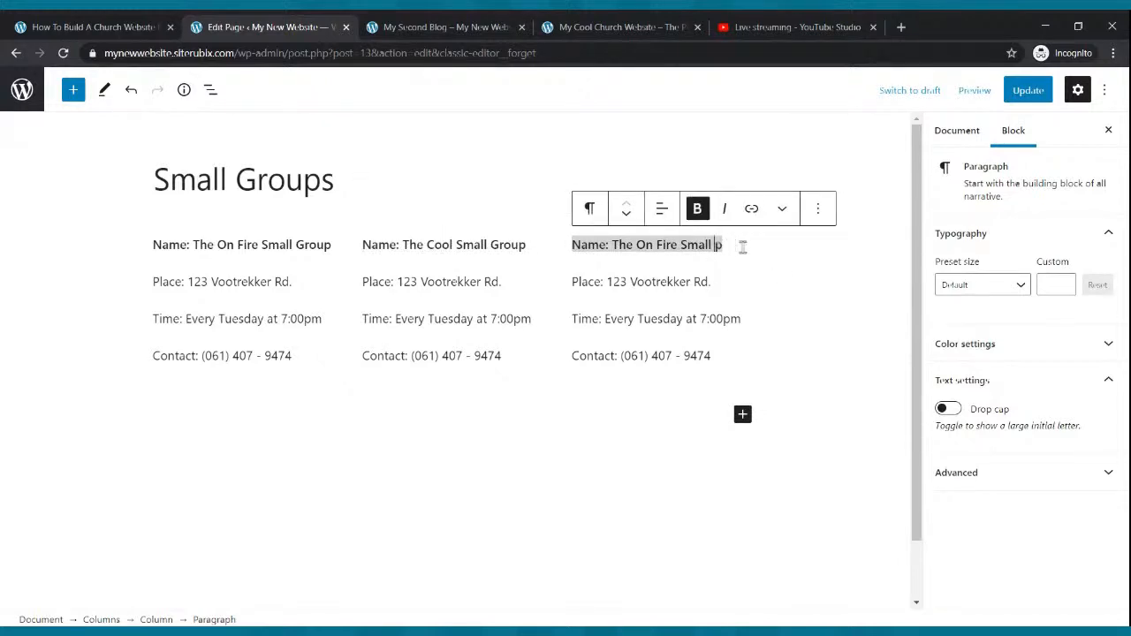
pyautogui.press('BackSpace')
pyautogui.press('BackSpace')
pyautogui.press('BackSpace')
pyautogui.press('BackSpace')
pyautogui.press('BackSpace')
pyautogui.press('BackSpace')
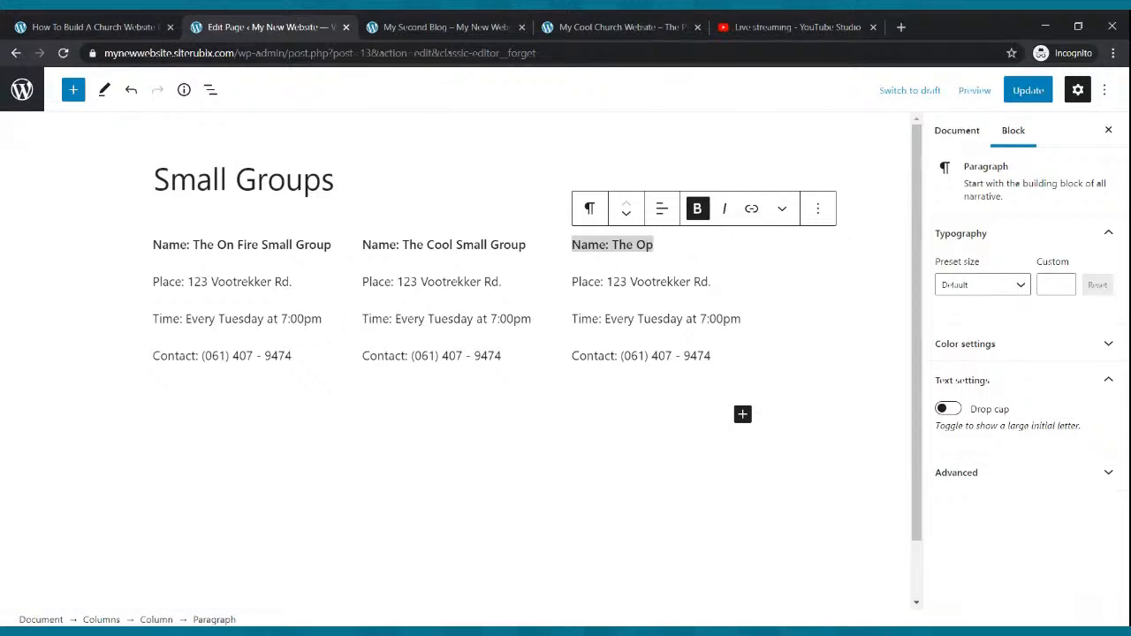
pyautogui.write('Excercise')
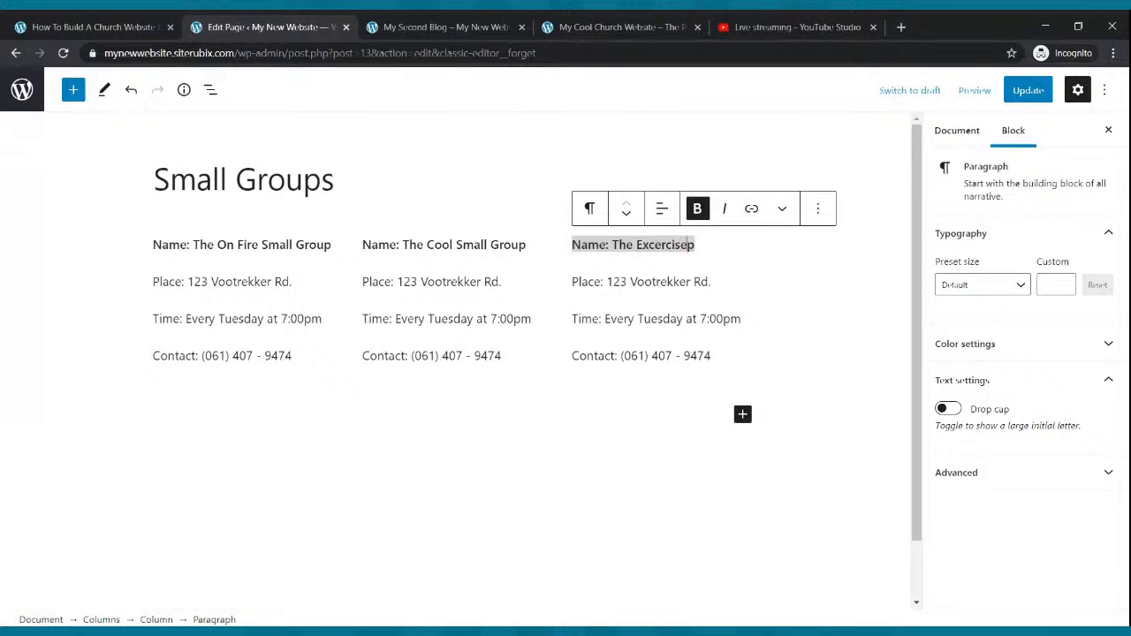
pyautogui.press('BackSpace')
pyautogui.press('BackSpace')
pyautogui.press('BackSpace')
pyautogui.press('BackSpace')
pyautogui.press('BackSpace')
pyautogui.press('BackSpace')
pyautogui.press('BackSpace')
pyautogui.press('BackSpace')
pyautogui.press('BackSpace')
pyautogui.press('BackSpace')
pyautogui.press('BackSpace')
pyautogui.press('BackSpace')
pyautogui.press('BackSpace')
pyautogui.press('Delete')
# Step: Complete the third column's Name line so it reads "Name: The Best Bible Study"
pyautogui.write('The')
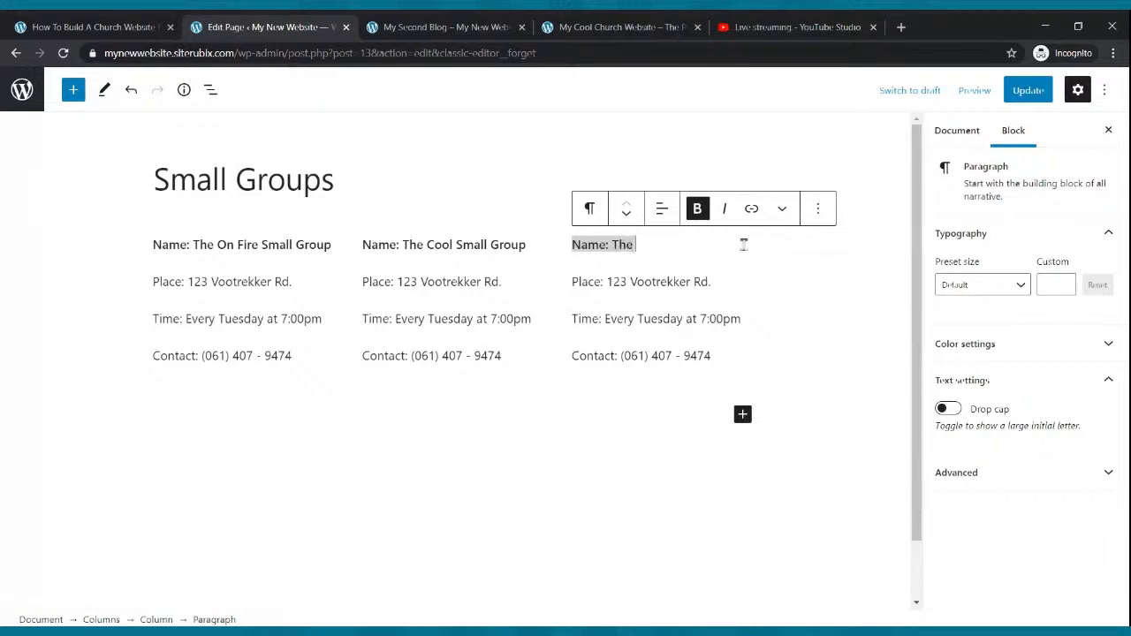
pyautogui.write(' beBest Bible Stu')
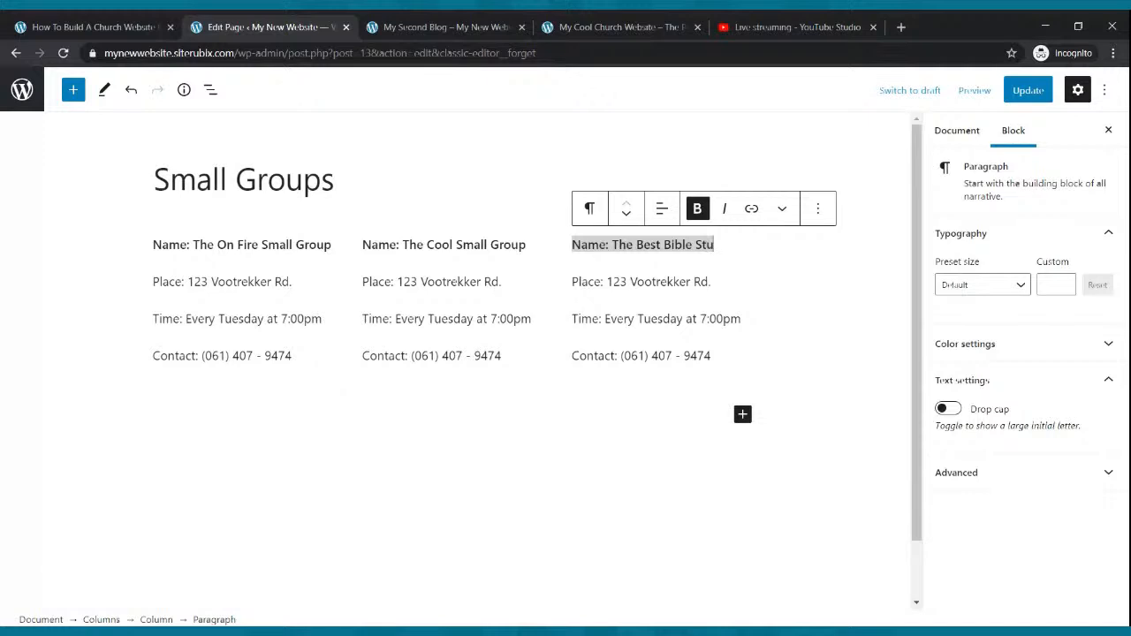
pyautogui.write('dy')
# Step: Update the Small Groups page and switch to the browser tab with the live site
pyautogui.click(1028, 89)
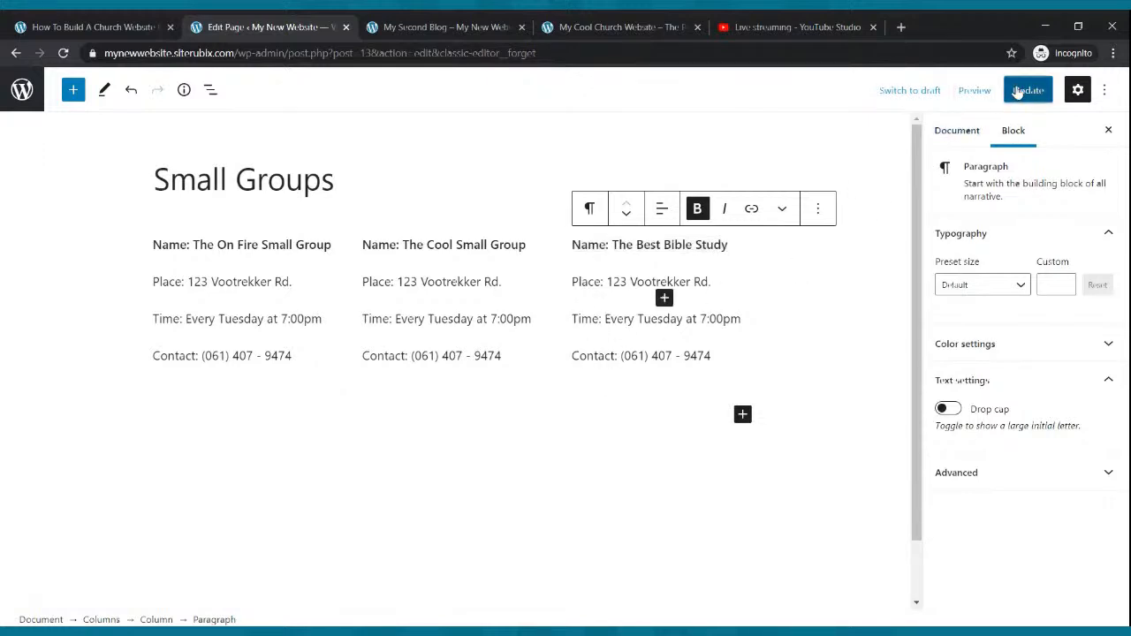
pyautogui.click(451, 27)
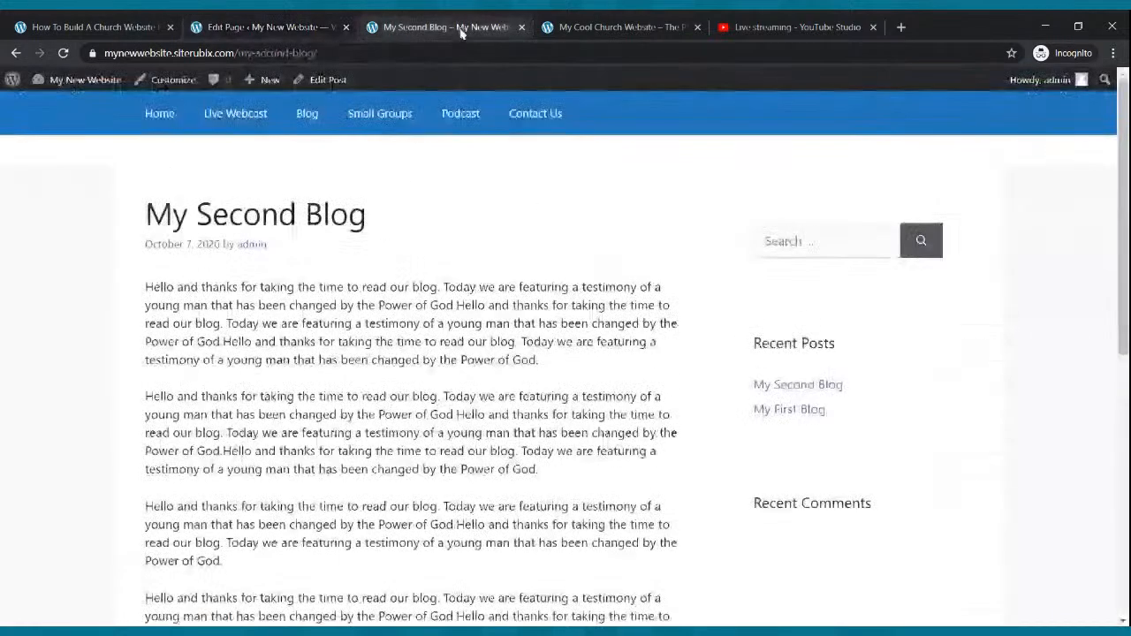
# Step: Check the three-column layout of the live Small Groups page and return to its editor
pyautogui.click(383, 129)
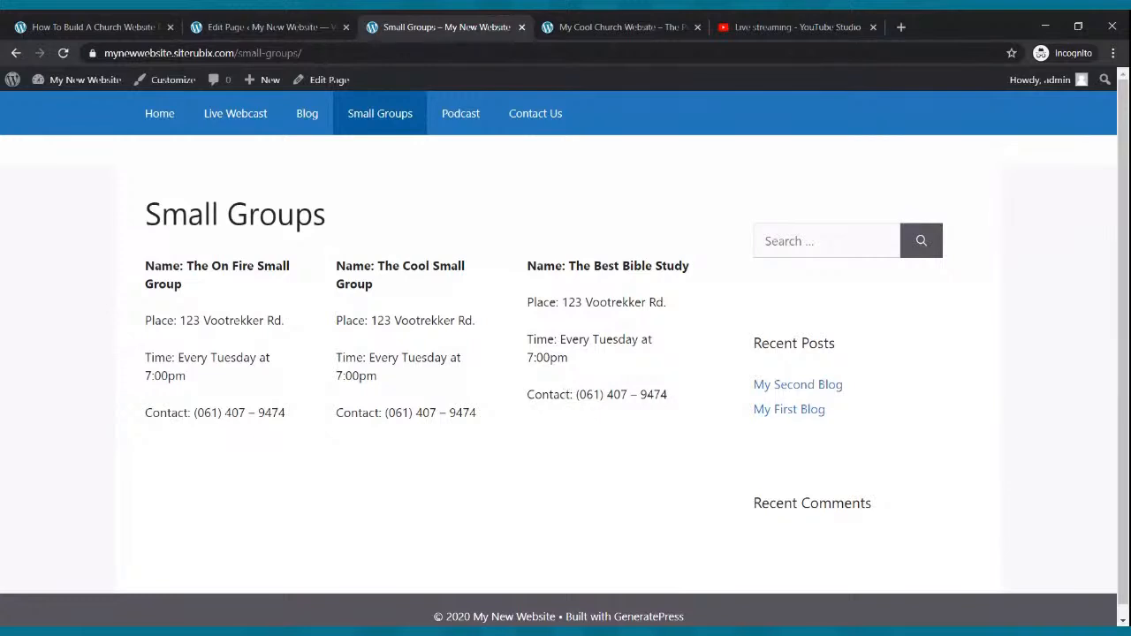
pyautogui.click(293, 26)
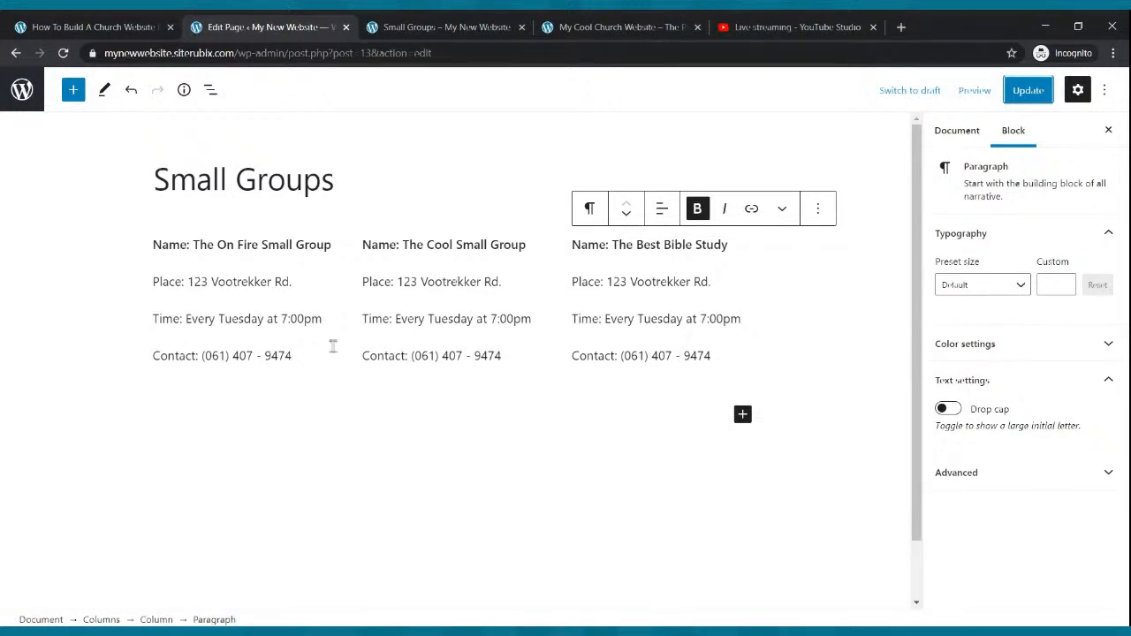
# Step: Delete the whole Contact line in the second column, leaving that paragraph empty
pyautogui.moveTo(304, 355); pyautogui.dragTo(152, 359)
pyautogui.click(158, 353)
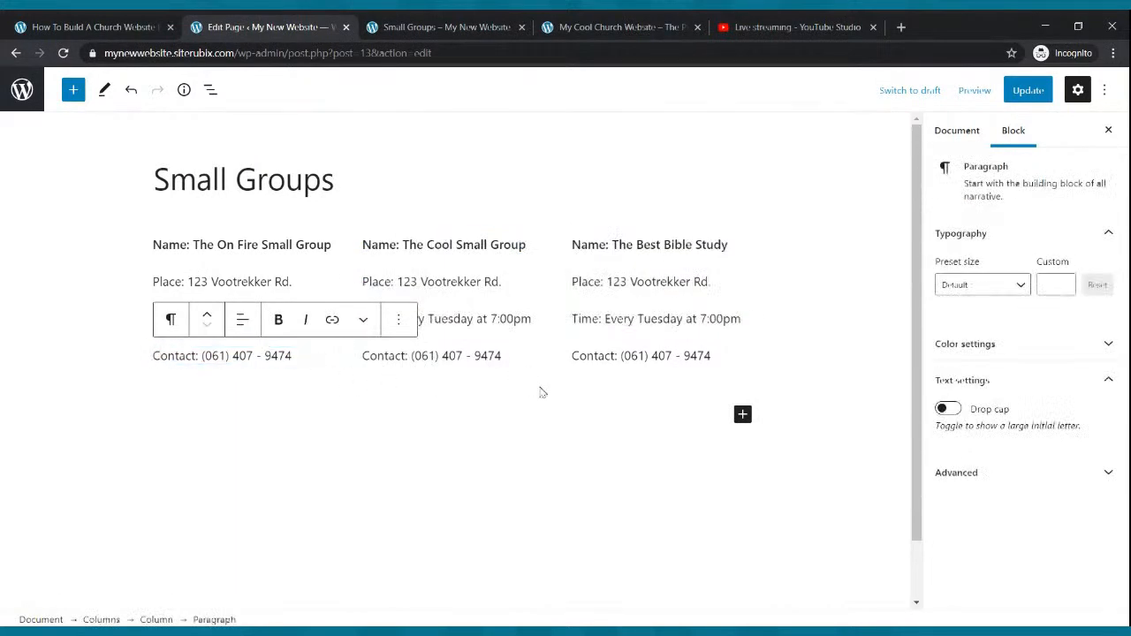
pyautogui.moveTo(501, 357); pyautogui.dragTo(364, 370)
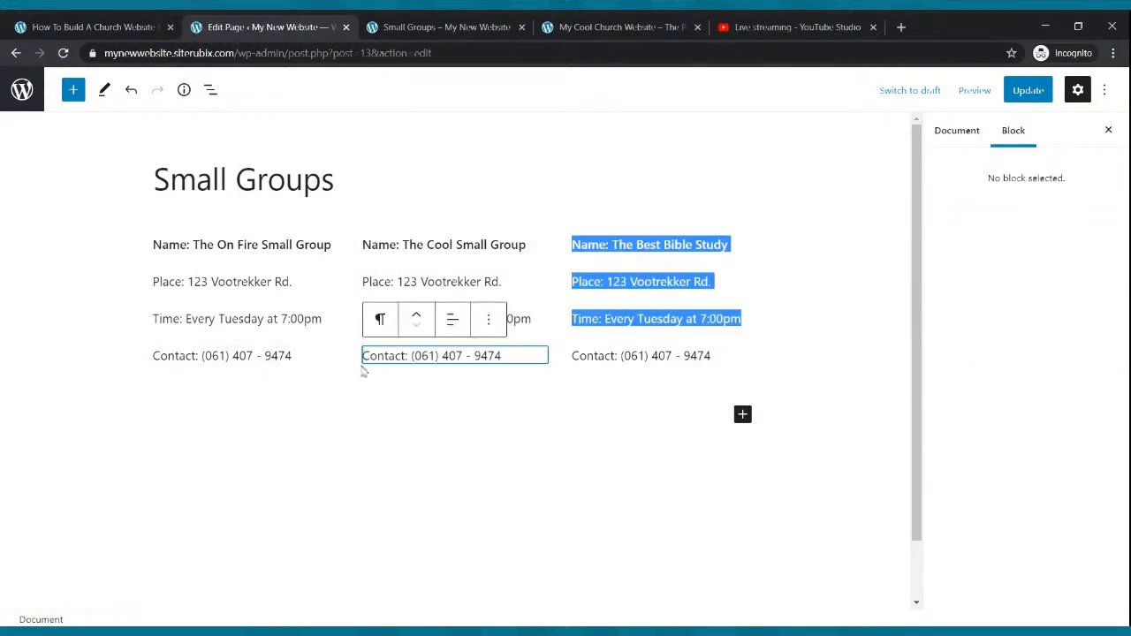
pyautogui.click(409, 378)
pyautogui.click(409, 354)
pyautogui.press('Delete')
pyautogui.press('Delete')
pyautogui.press('Delete')
pyautogui.press('Delete')
pyautogui.press('Delete')
pyautogui.press('Delete')
pyautogui.press('Delete')
pyautogui.press('Delete')
pyautogui.press('Delete')
pyautogui.press('Delete')
pyautogui.press('Delete')
pyautogui.press('Delete')
pyautogui.press('Delete')
pyautogui.press('Delete')
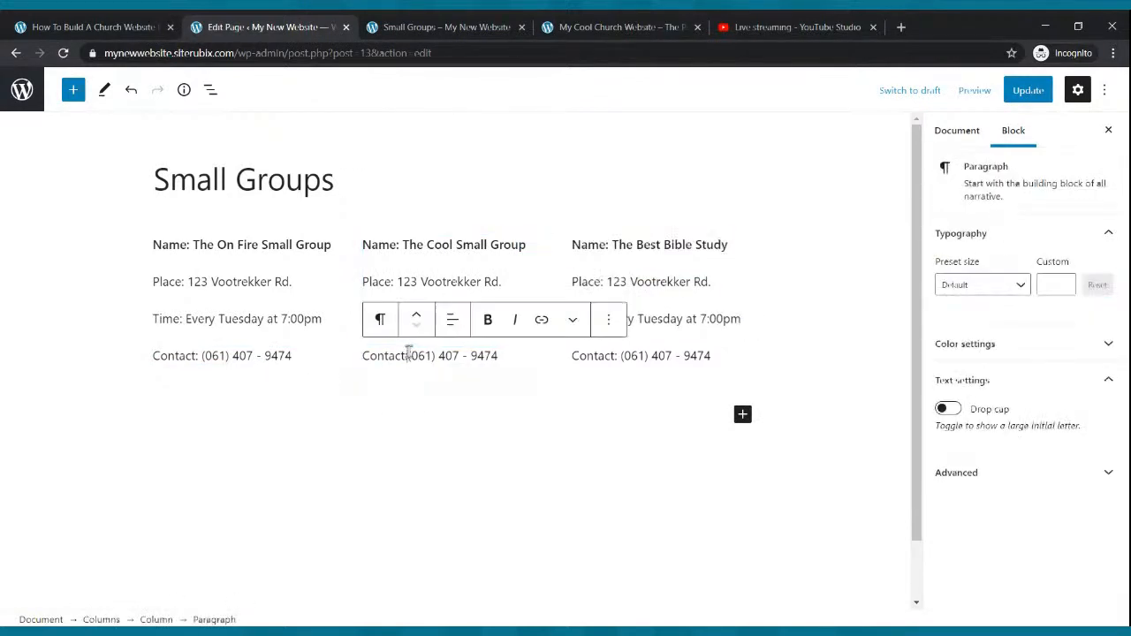
pyautogui.press('BackSpace')
pyautogui.press('BackSpace')
pyautogui.press('BackSpace')
pyautogui.press('BackSpace')
pyautogui.press('BackSpace')
pyautogui.press('BackSpace')
pyautogui.press('BackSpace')
pyautogui.press('BackSpace')
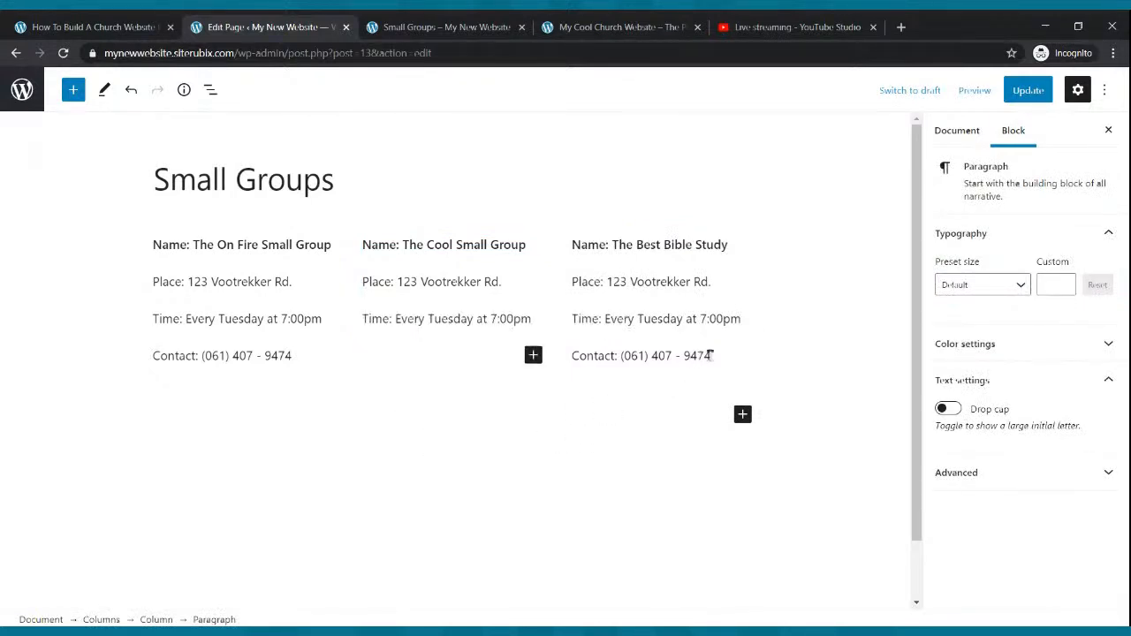
# Step: Delete the whole Contact line in the third column
pyautogui.click(711, 355)
pyautogui.press('BackSpace')
pyautogui.press('BackSpace')
pyautogui.press('BackSpace')
pyautogui.press('BackSpace')
pyautogui.press('BackSpace')
pyautogui.press('BackSpace')
pyautogui.press('BackSpace')
pyautogui.press('BackSpace')
pyautogui.press('BackSpace')
pyautogui.press('BackSpace')
pyautogui.press('BackSpace')
pyautogui.press('BackSpace')
pyautogui.press('BackSpace')
pyautogui.press('BackSpace')
pyautogui.press('BackSpace')
pyautogui.press('BackSpace')
pyautogui.press('BackSpace')
pyautogui.press('BackSpace')
pyautogui.press('BackSpace')
pyautogui.press('BackSpace')
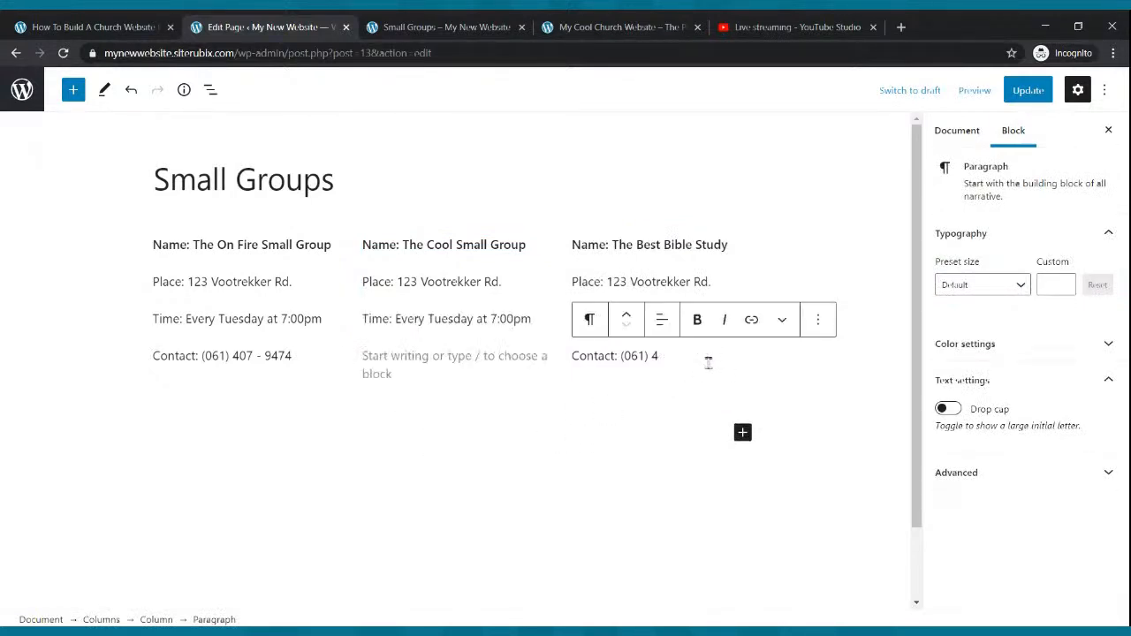
# Step: Delete the whole Contact line in the first column
pyautogui.click(295, 356)
pyautogui.press('BackSpace')
pyautogui.press('BackSpace')
pyautogui.press('BackSpace')
pyautogui.press('BackSpace')
pyautogui.press('BackSpace')
pyautogui.press('BackSpace')
pyautogui.press('BackSpace')
pyautogui.press('BackSpace')
pyautogui.press('BackSpace')
pyautogui.press('BackSpace')
pyautogui.press('BackSpace')
pyautogui.press('BackSpace')
pyautogui.press('BackSpace')
pyautogui.press('BackSpace')
pyautogui.press('BackSpace')
pyautogui.press('BackSpace')
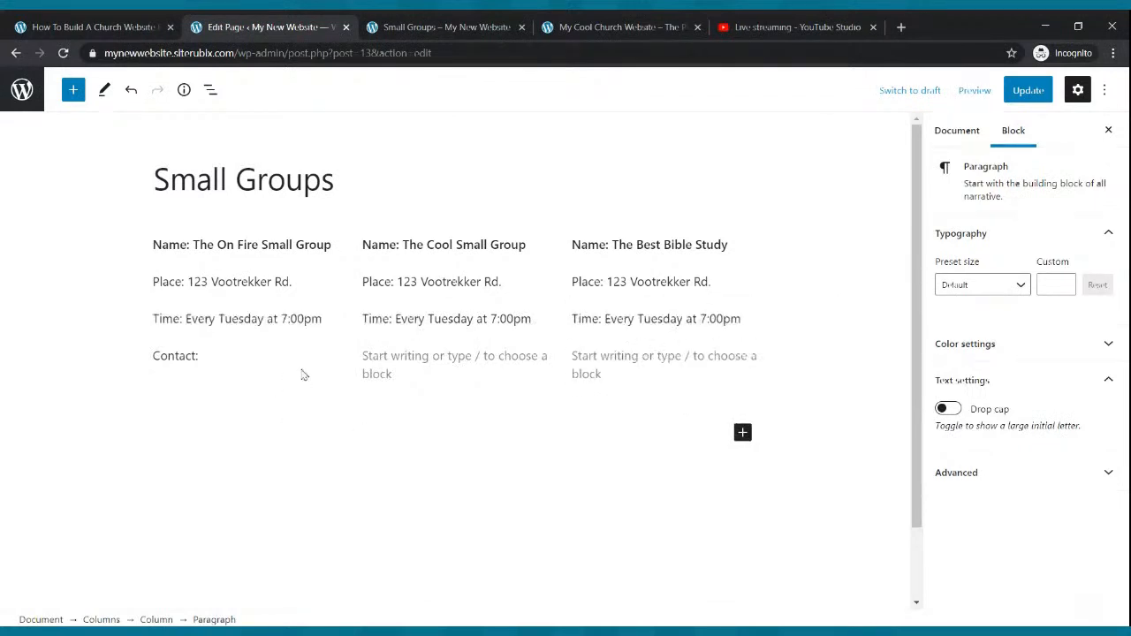
pyautogui.press('BackSpace')
pyautogui.press('BackSpace')
pyautogui.press('BackSpace')
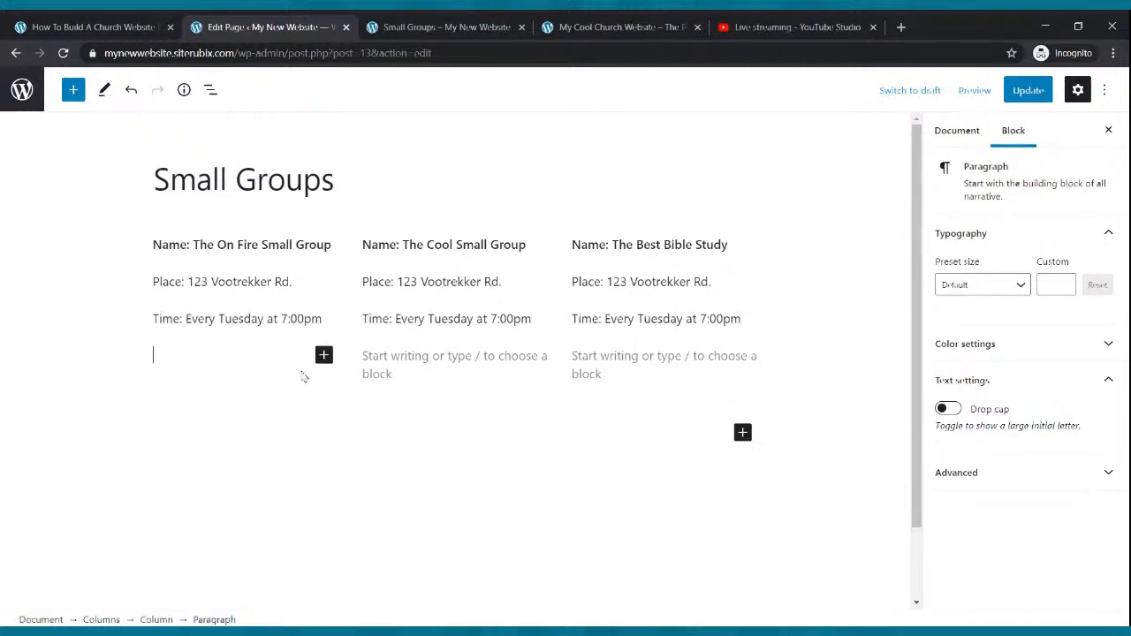
# Step: Add a paragraph below the columns reading "For More Information On Any Small Group Please Call:" followed by the contact phone number
pyautogui.click(489, 398)
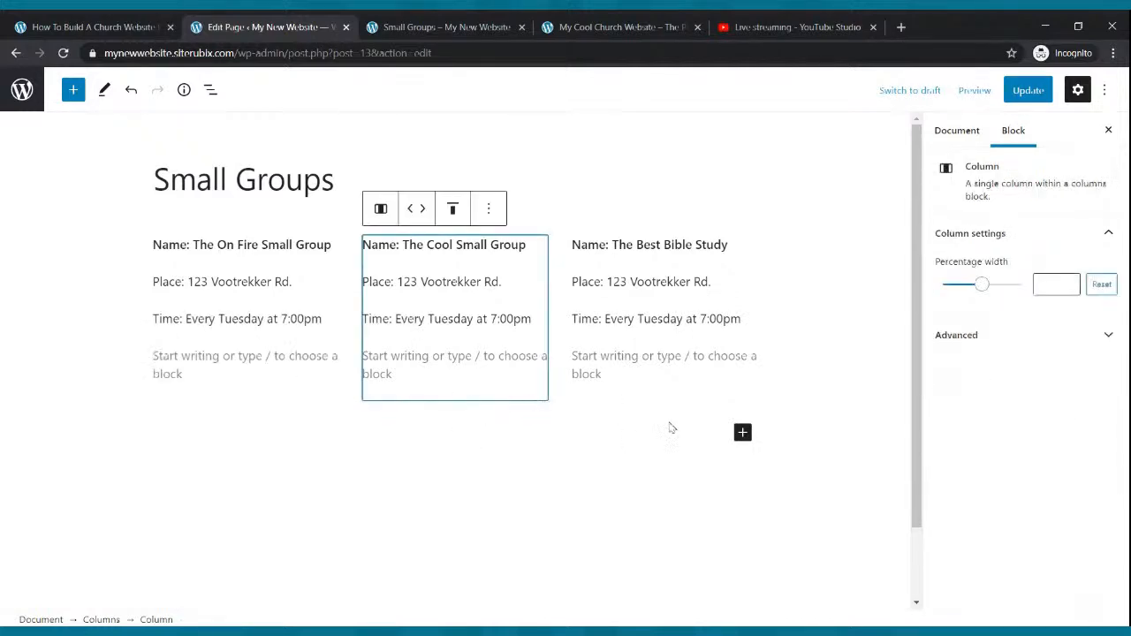
pyautogui.click(743, 433)
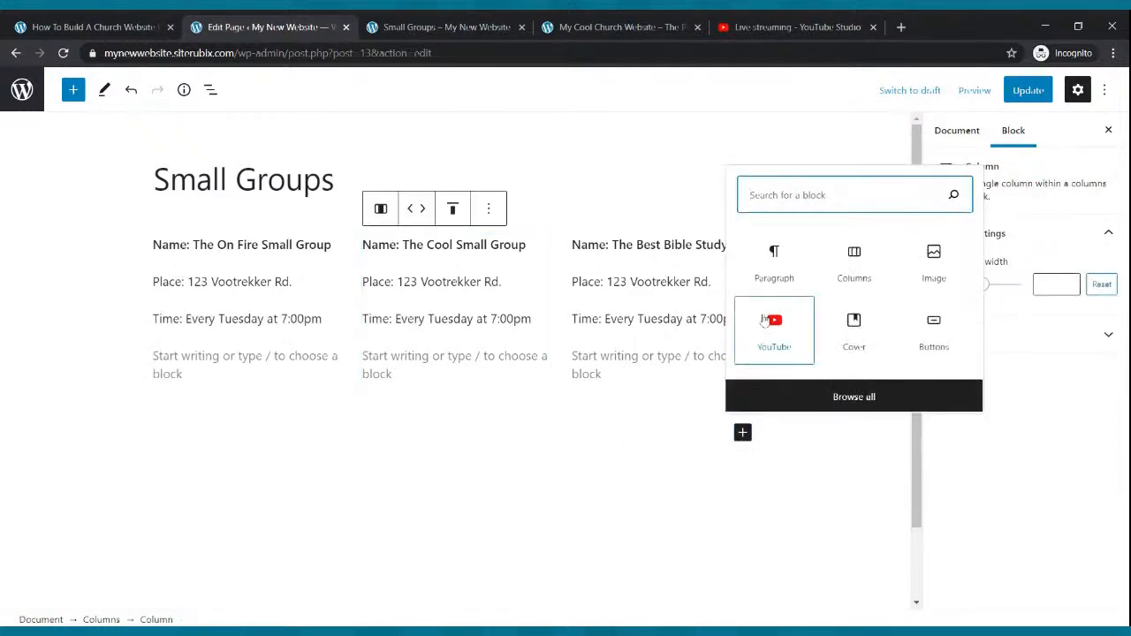
pyautogui.click(776, 291)
pyautogui.write('For More IN')
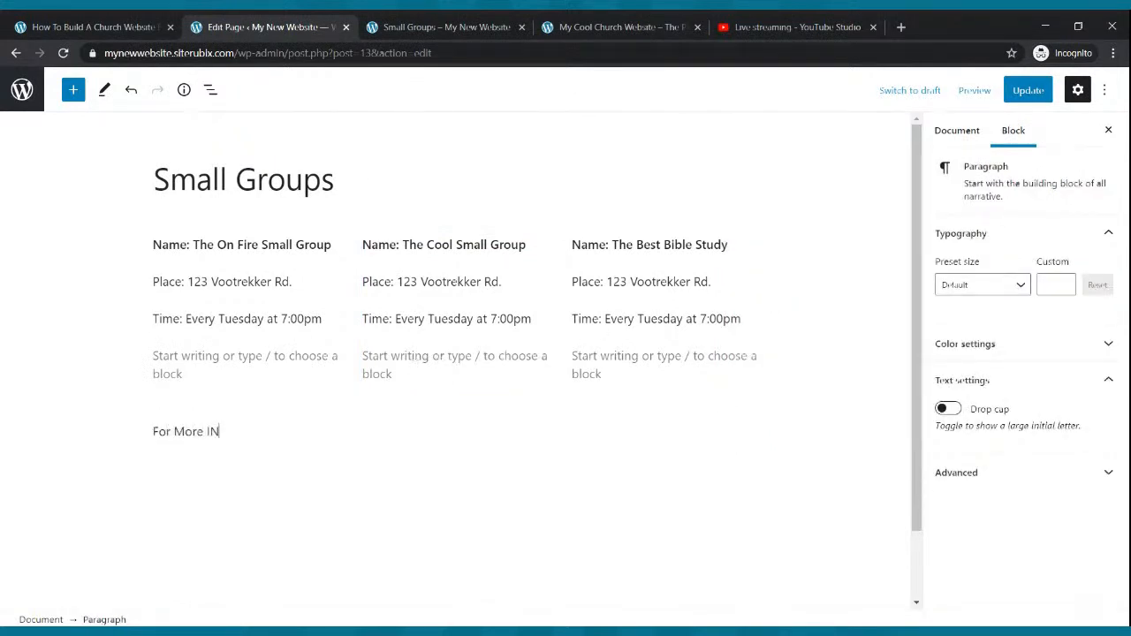
pyautogui.write('ormatino o')
pyautogui.press('BackSpace')
pyautogui.press('BackSpace')
pyautogui.press('BackSpace')
pyautogui.press('BackSpace')
pyautogui.write('on On Any Small Group Please Call: (061) 40')
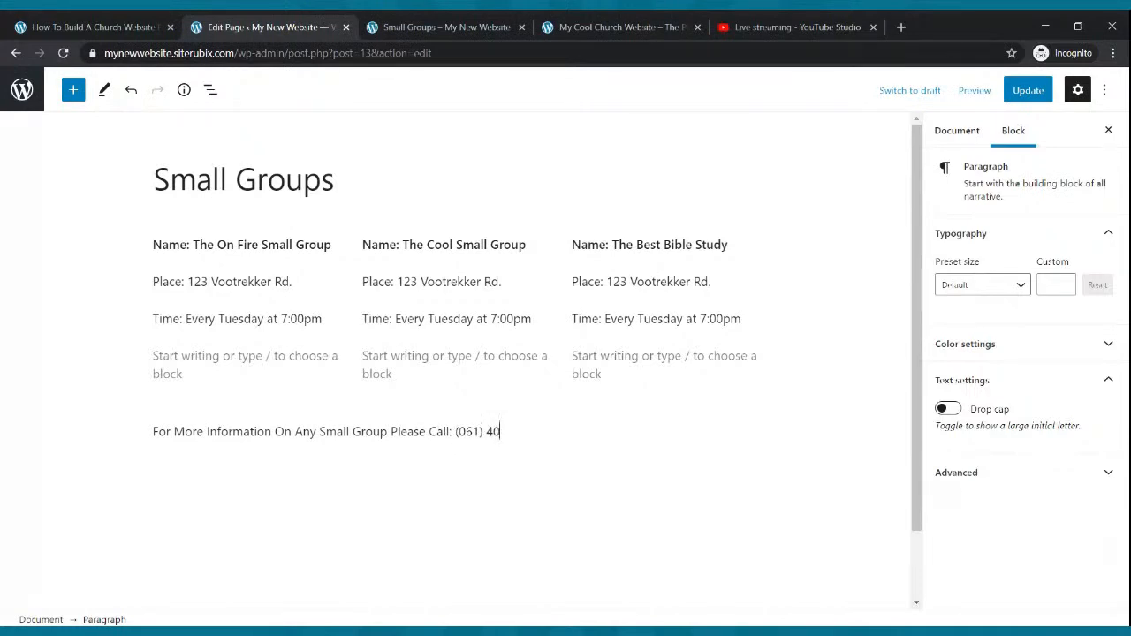
pyautogui.write('474')
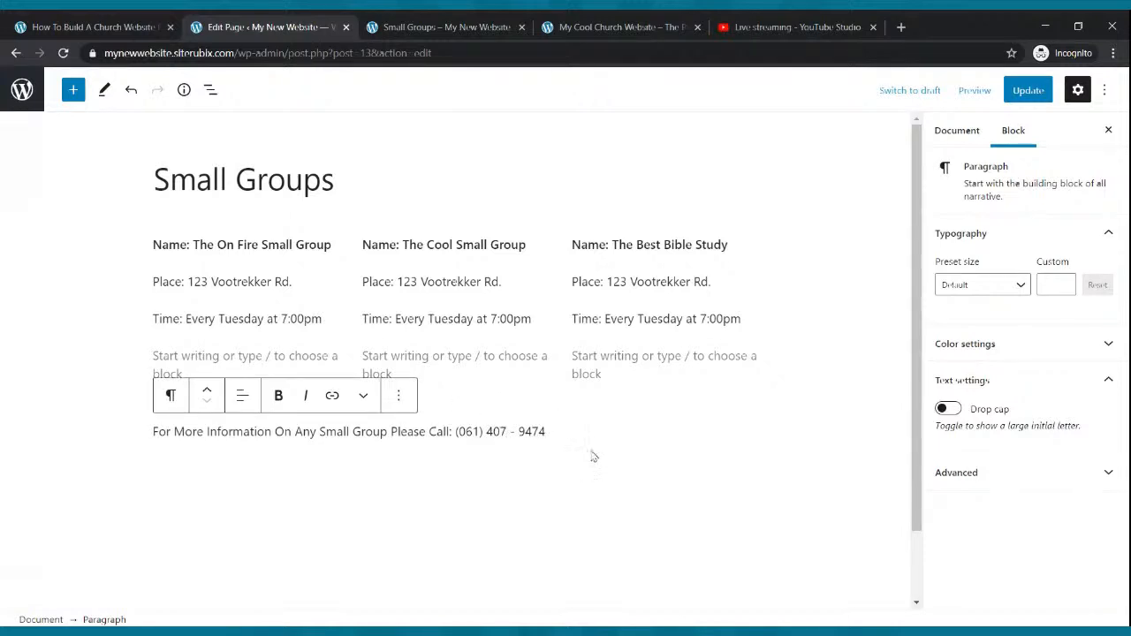
# Step: Make the whole contact paragraph below the columns bold and set its preset size to Medium
pyautogui.click(446, 430)
pyautogui.moveTo(153, 431); pyautogui.dragTo(546, 431)
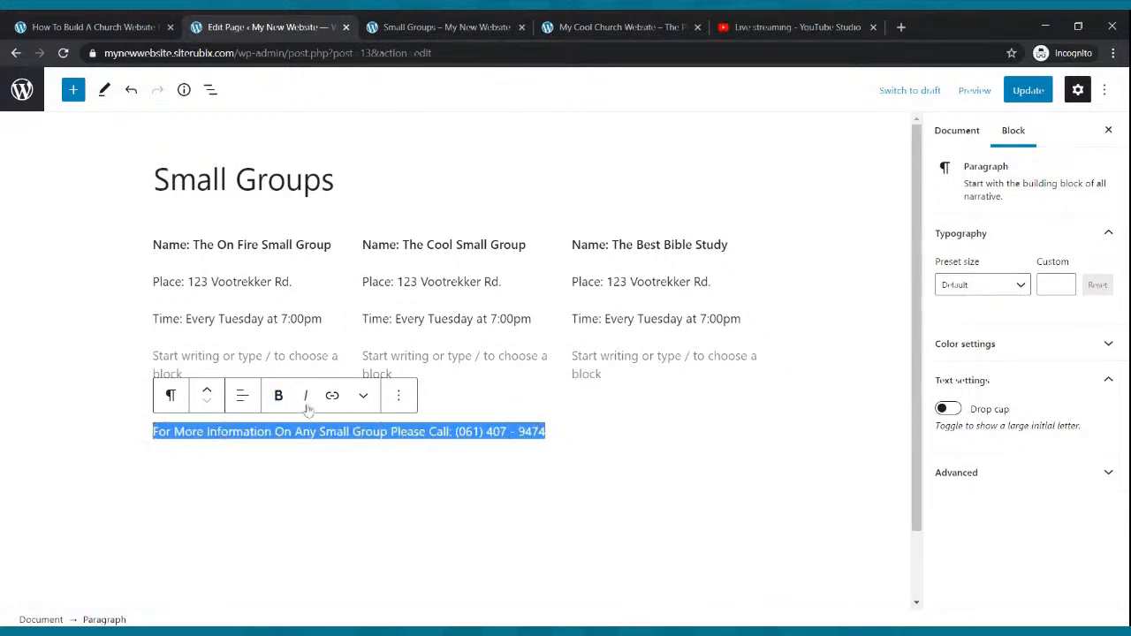
pyautogui.click(280, 396)
pyautogui.click(1011, 291)
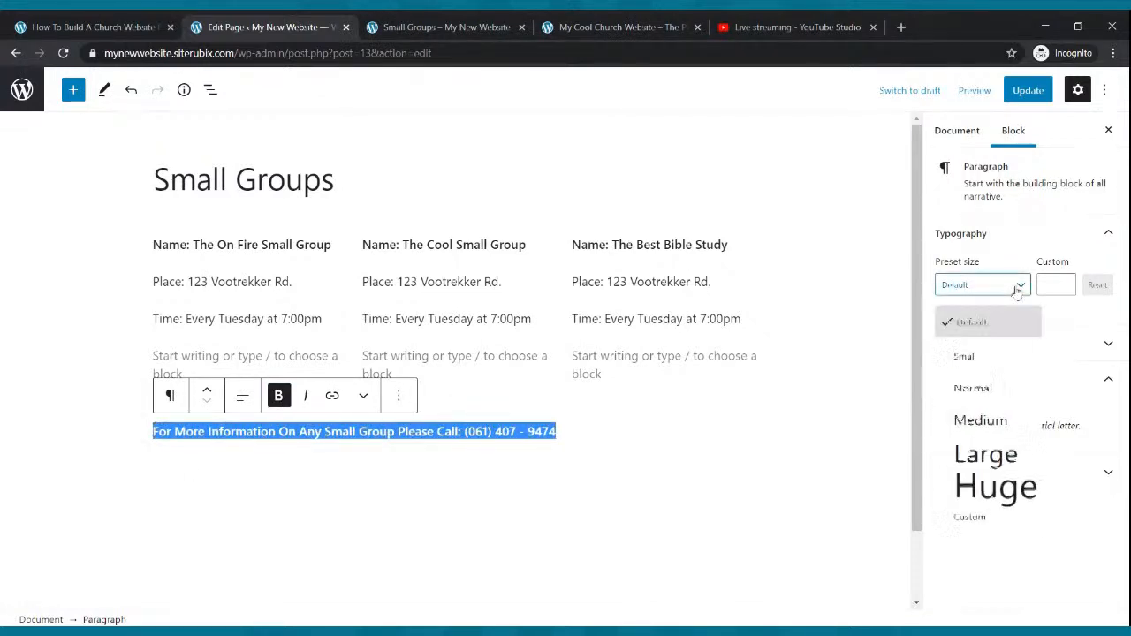
pyautogui.click(980, 421)
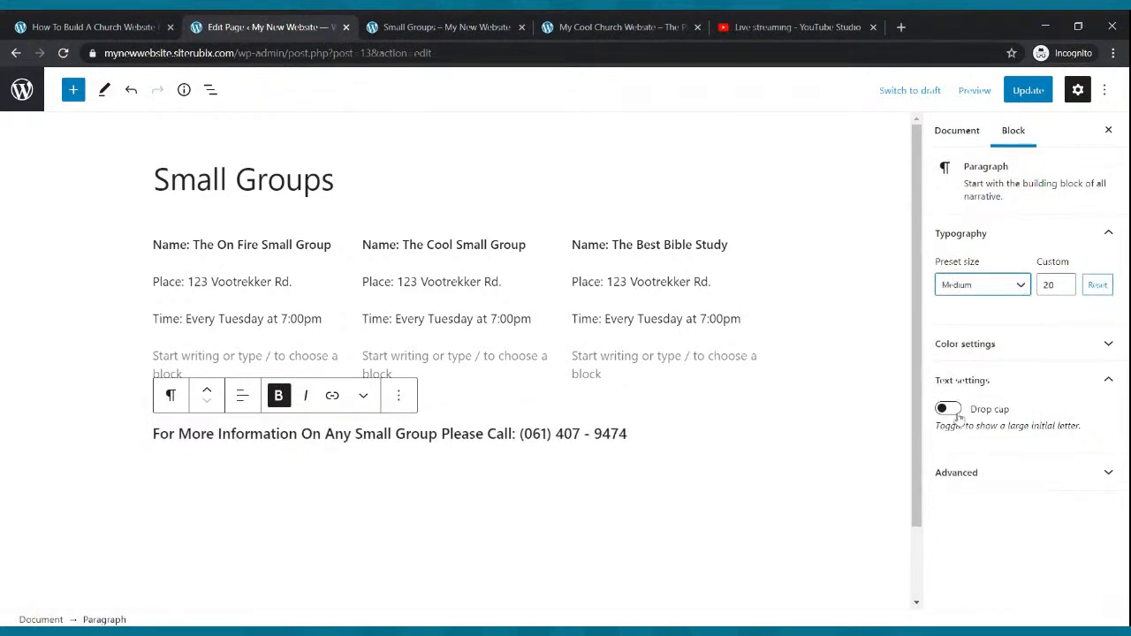
# Step: Set the contact paragraph's custom font size to 25
pyautogui.click(1065, 282)
pyautogui.click(1065, 281)
pyautogui.click(1066, 281)
pyautogui.click(1065, 281)
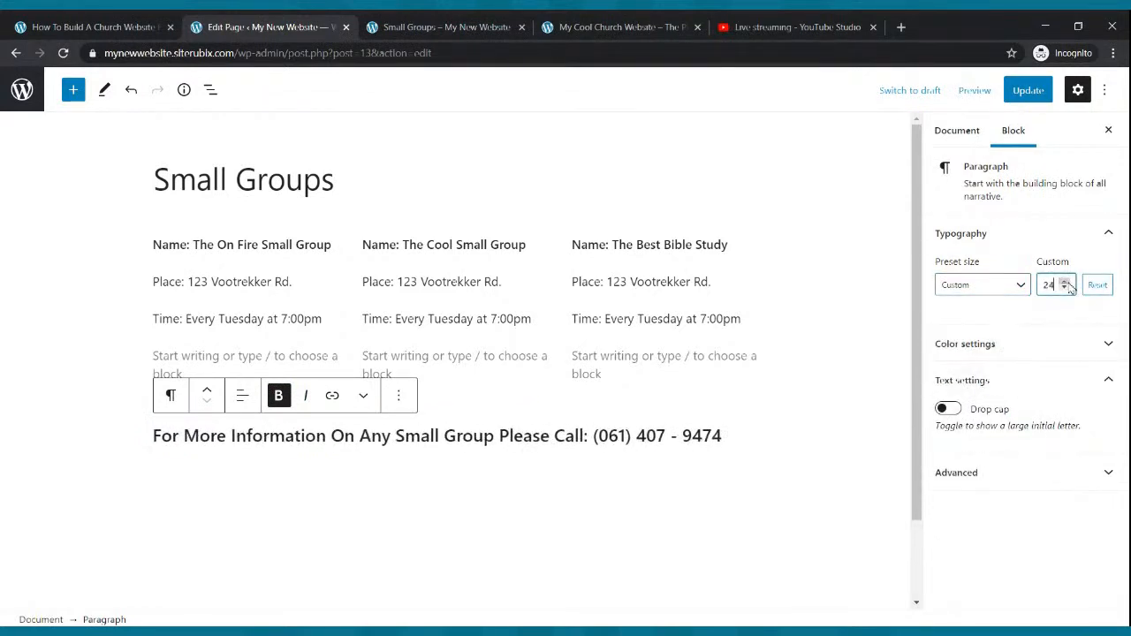
pyautogui.click(1066, 282)
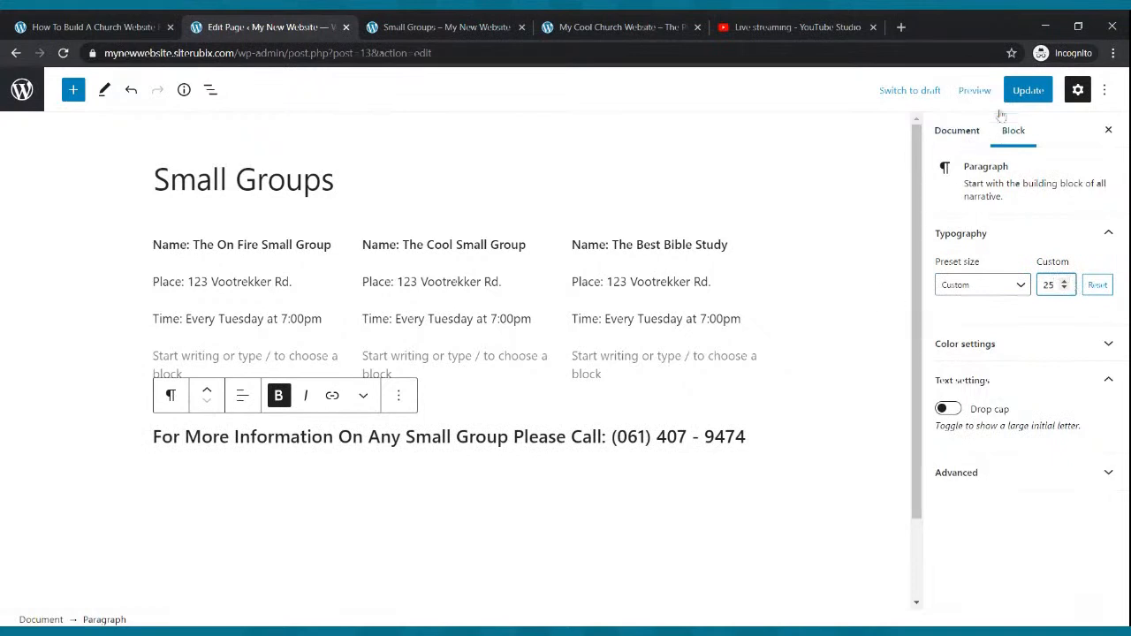
# Step: Update the page and reload the live Small Groups page to check the new contact paragraph
pyautogui.click(1018, 90)
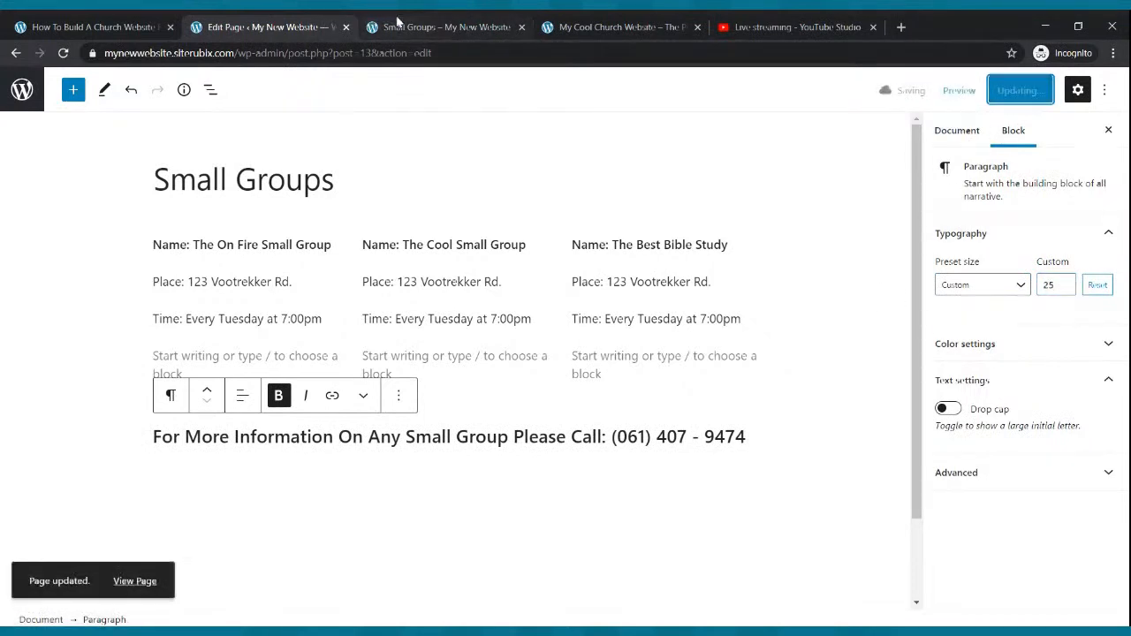
pyautogui.click(438, 26)
pyautogui.click(62, 53)
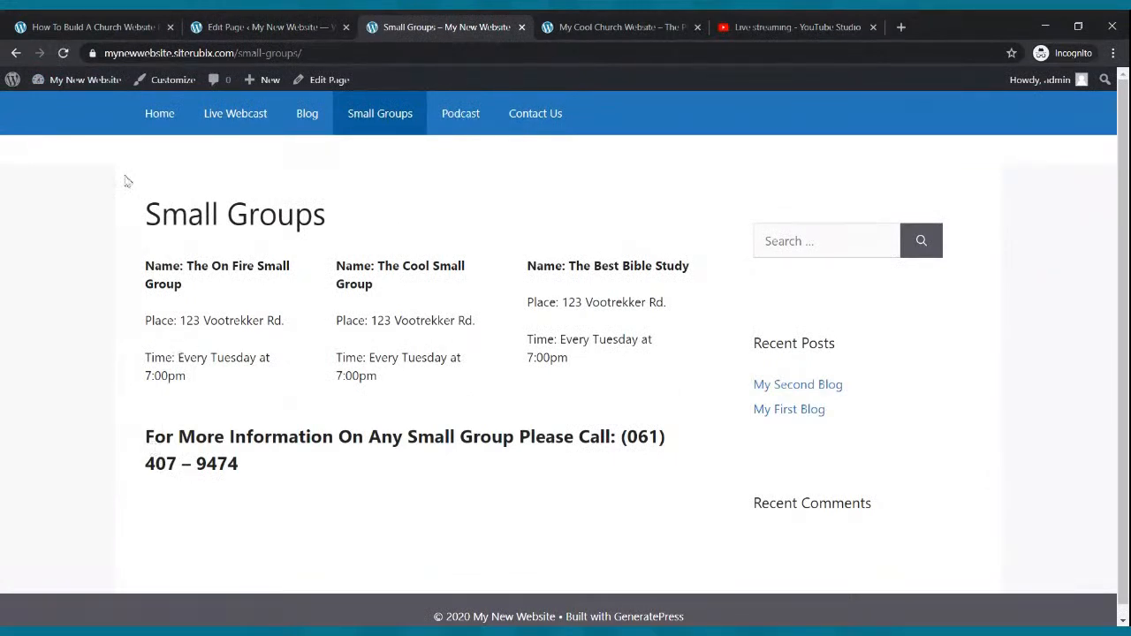
# Step: Return to the editor and reduce the contact paragraph's font size to 20
pyautogui.click(322, 25)
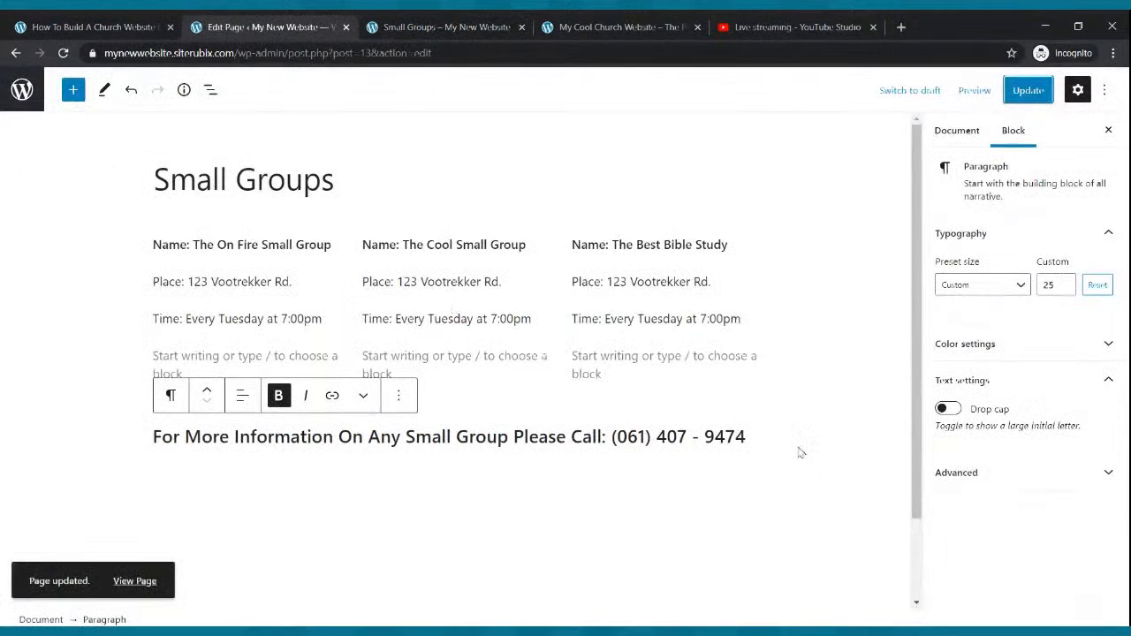
pyautogui.tripleClick(741, 437)
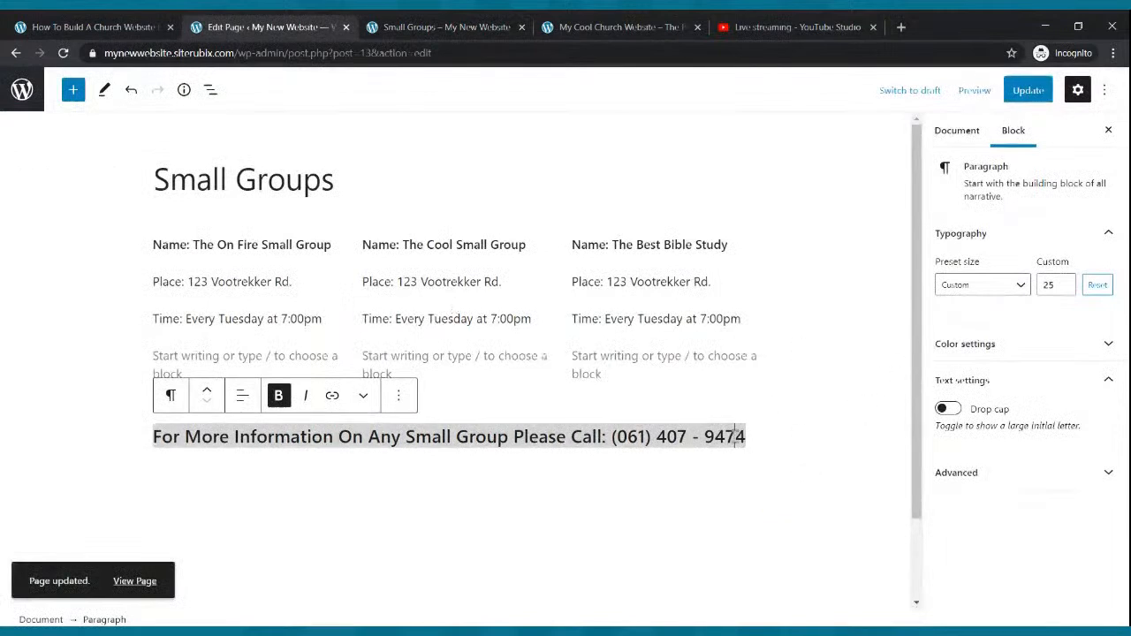
pyautogui.click(1065, 289)
pyautogui.click(1065, 289)
pyautogui.click(1065, 289)
pyautogui.click(1065, 290)
pyautogui.click(1065, 290)
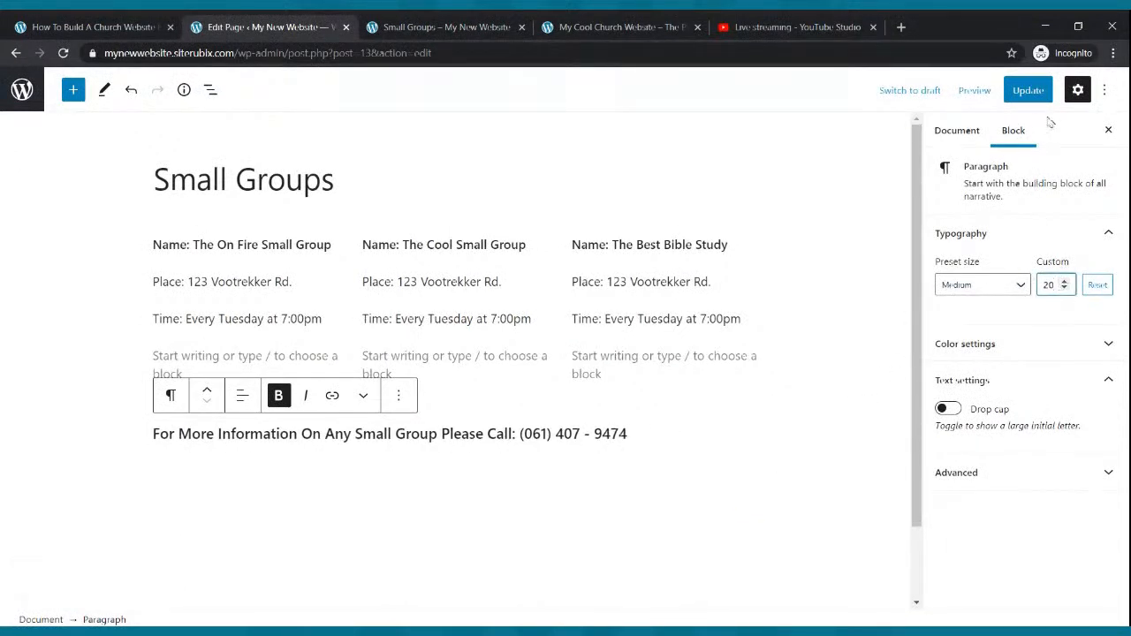
# Step: Save the resized contact paragraph and refresh the live Small Groups page
pyautogui.click(1028, 89)
pyautogui.click(504, 25)
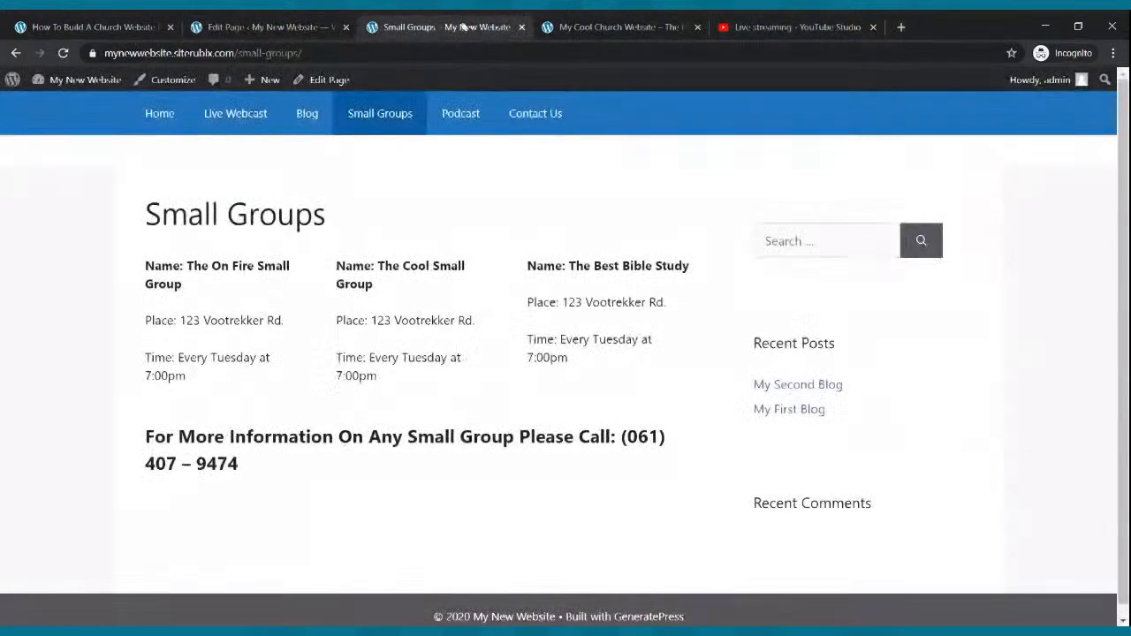
pyautogui.click(63, 53)
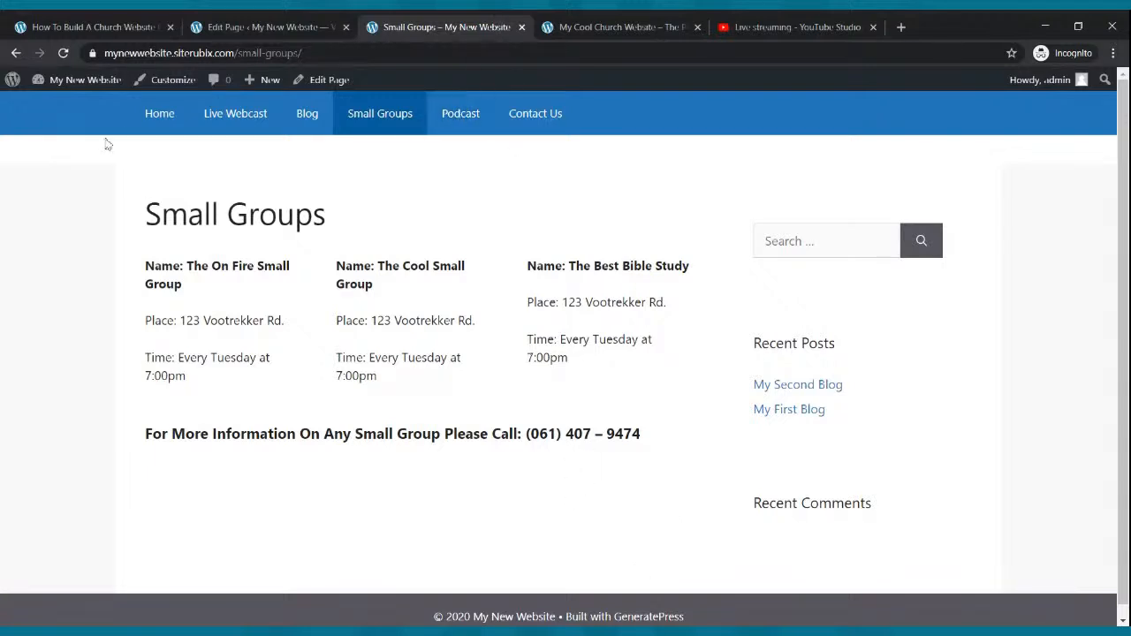
# Step: Open the live site's home page, and leave the Small Groups editor for the list of all pages
pyautogui.click(158, 118)
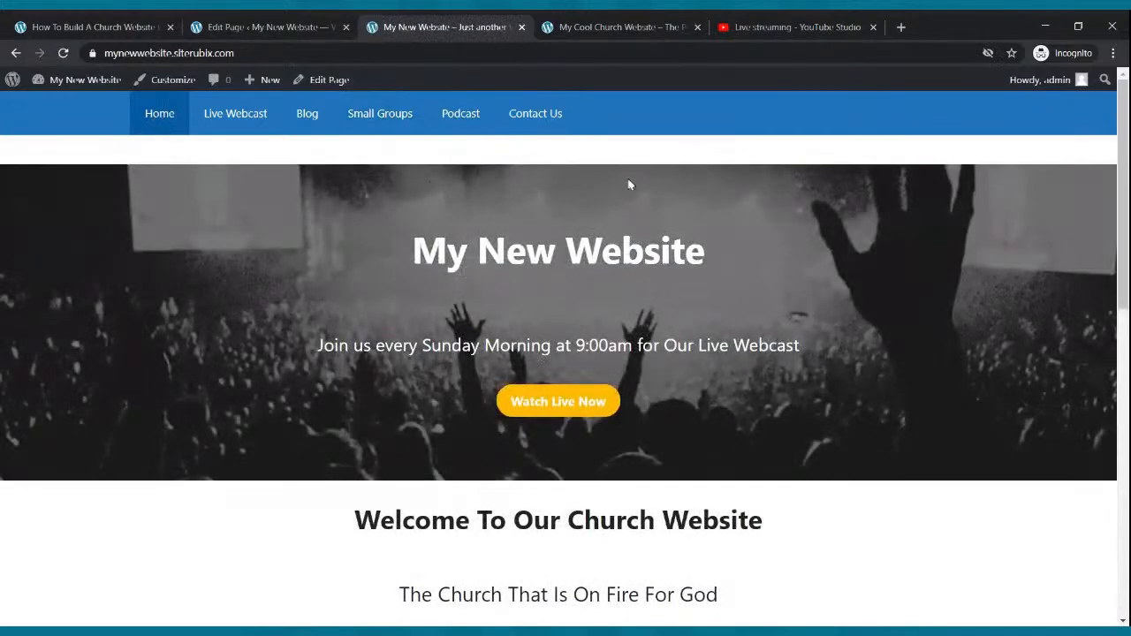
pyautogui.click(237, 25)
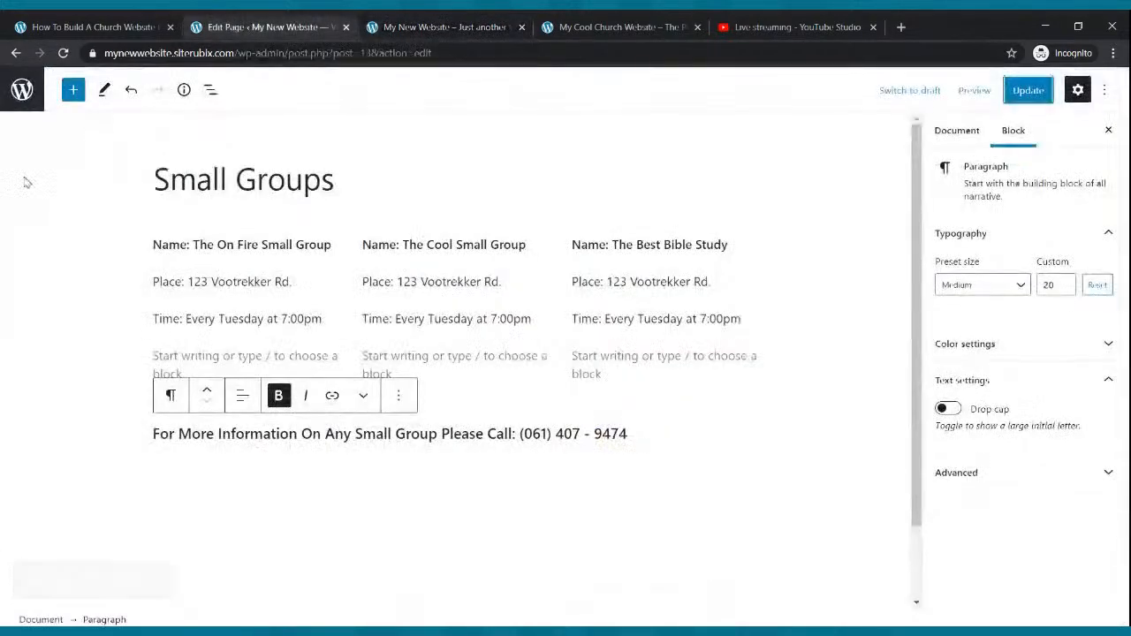
pyautogui.click(22, 87)
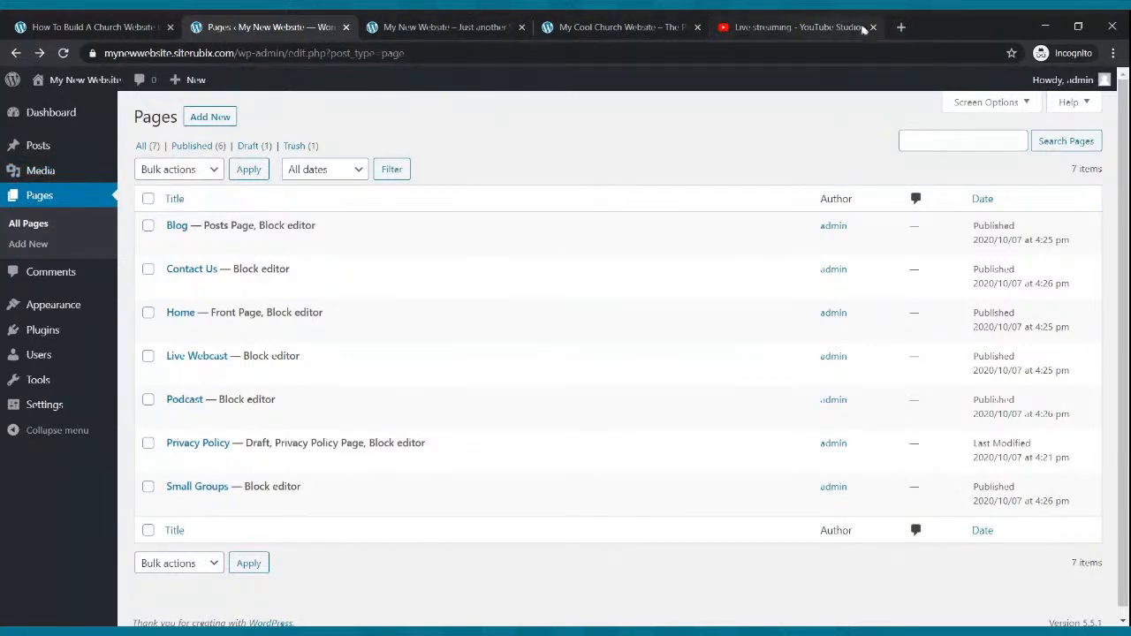
# Step: Open spreaker.com in a new browser tab and close the YouTube Studio tab
pyautogui.click(891, 28)
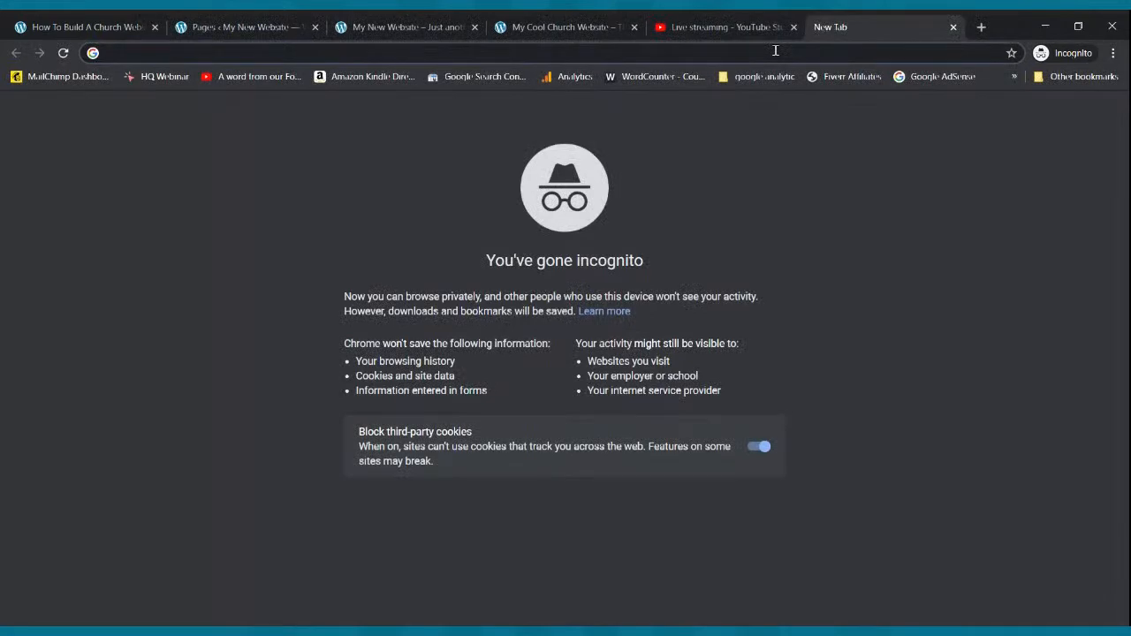
pyautogui.write('spreaker.com')
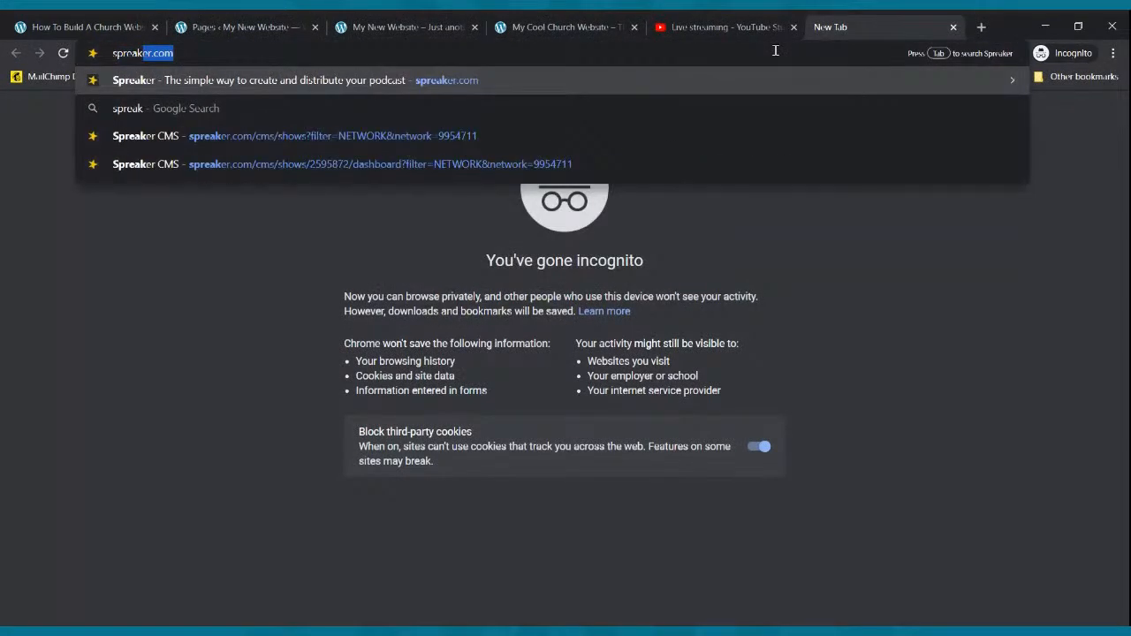
pyautogui.press('Return')
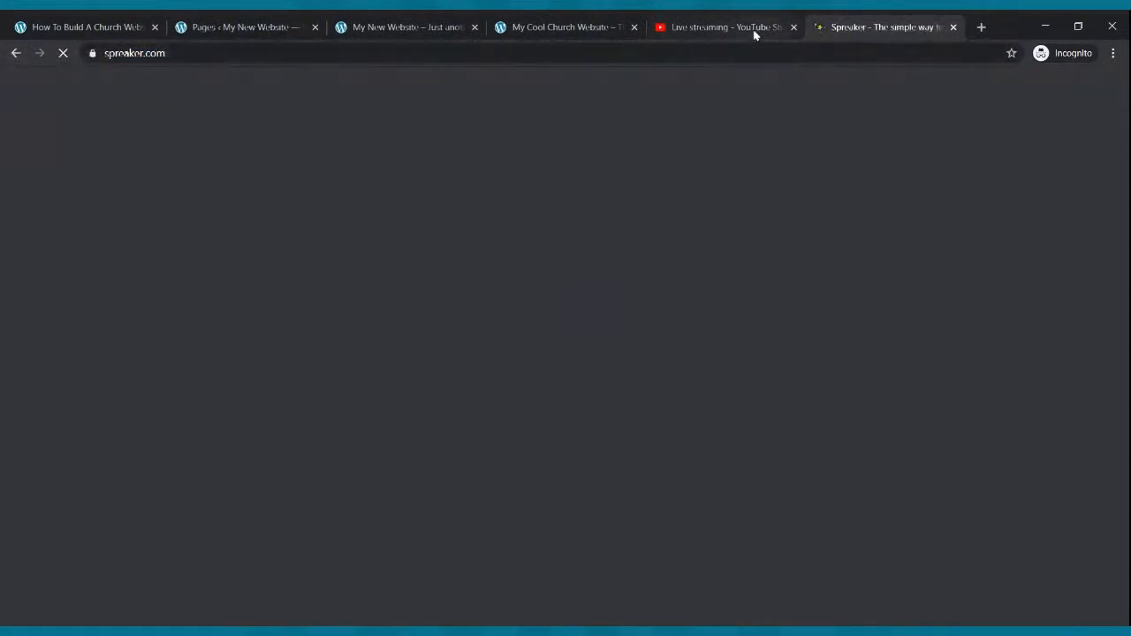
pyautogui.click(752, 32)
pyautogui.click(795, 28)
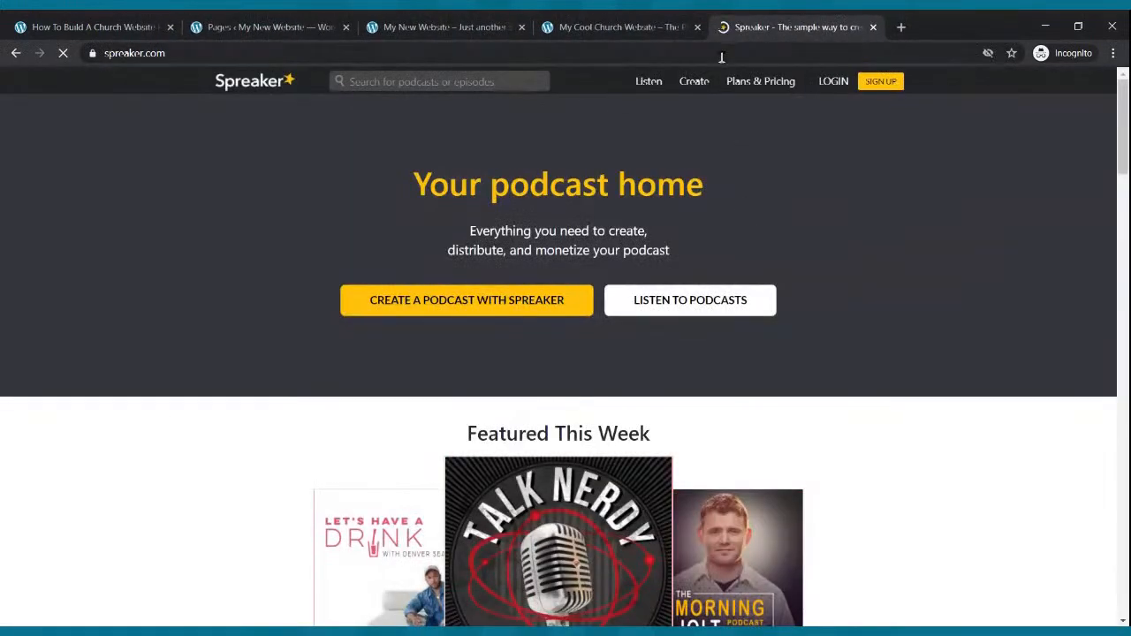
# Step: Sign in to Spreaker using the saved account e-mail and password
pyautogui.click(831, 84)
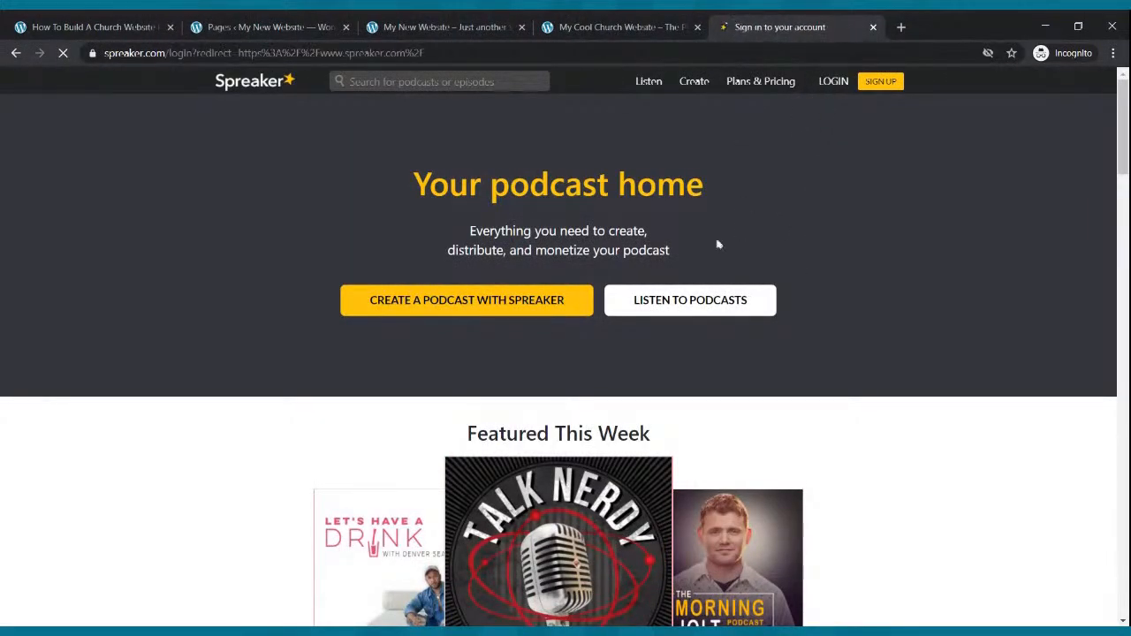
pyautogui.click(555, 327)
pyautogui.click(537, 355)
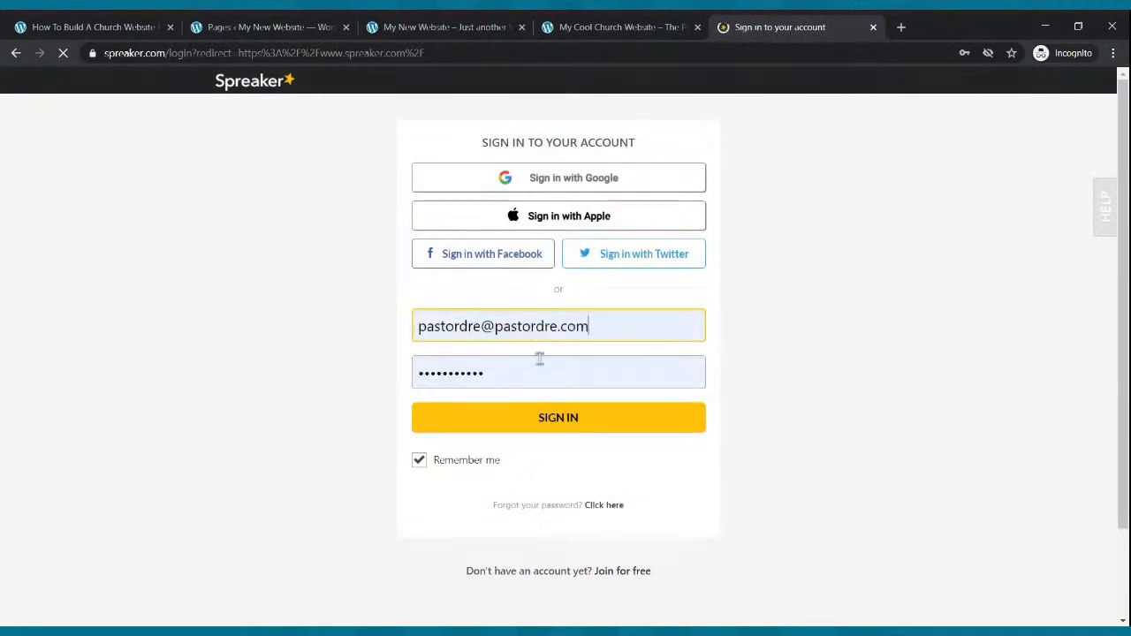
pyautogui.click(528, 430)
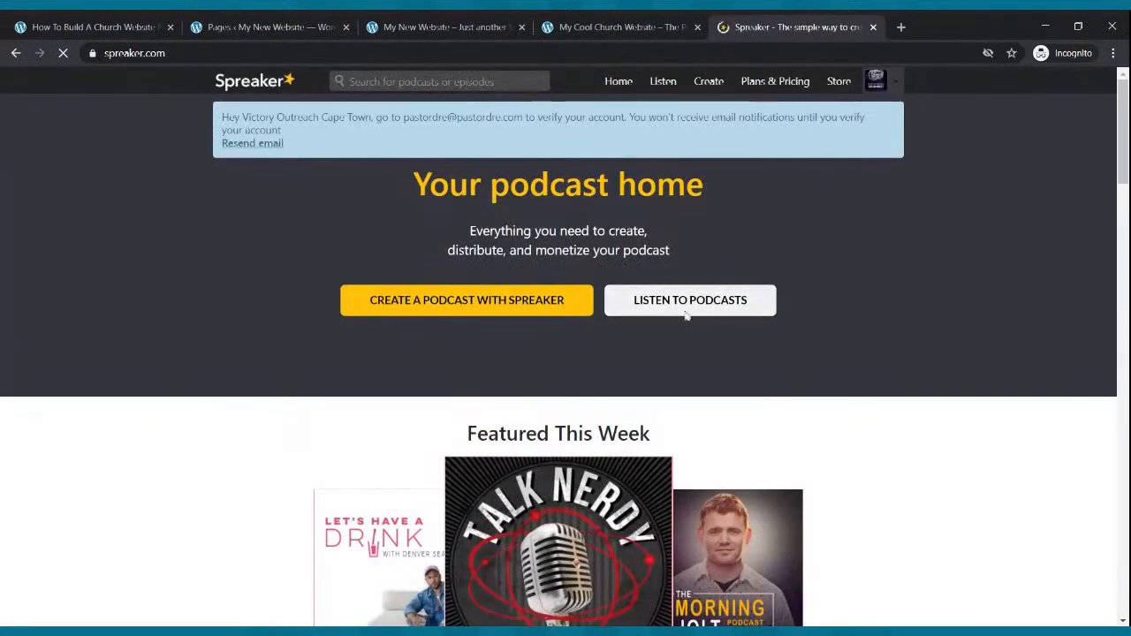
# Step: Open the Spreaker dashboard and copy the RSS feed address of the Rise Up Radio Segment podcast
pyautogui.click(876, 81)
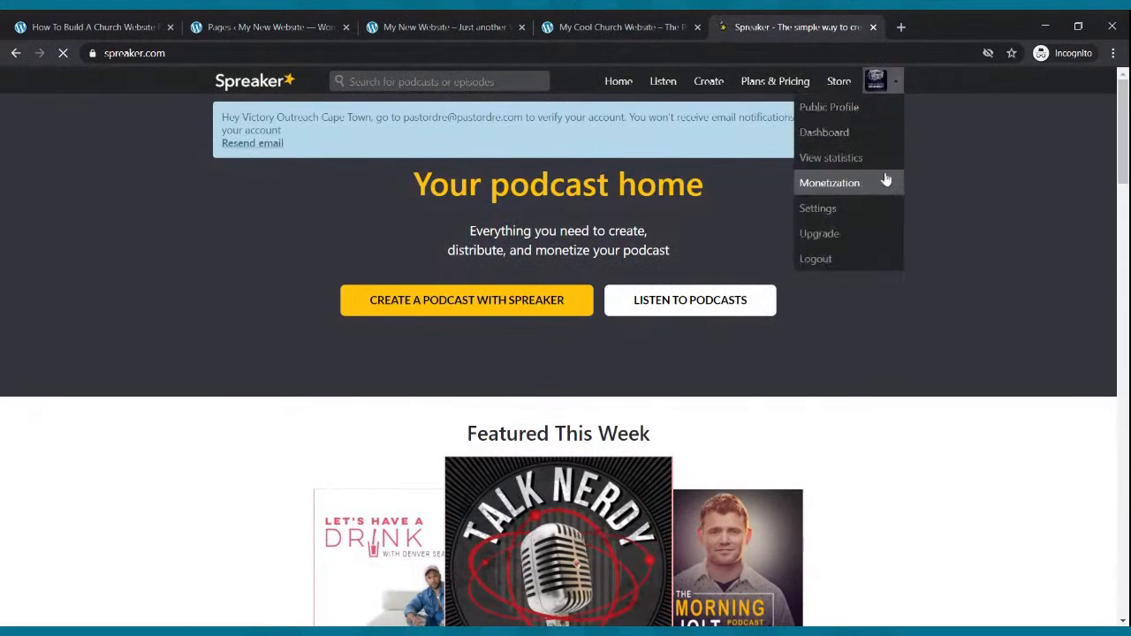
pyautogui.click(825, 132)
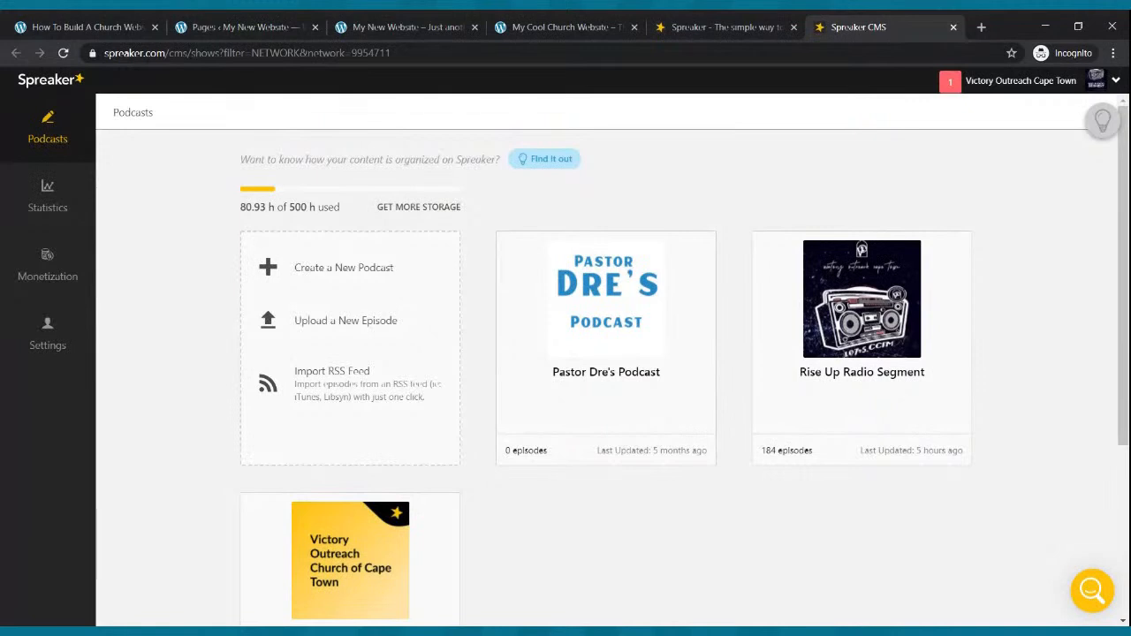
pyautogui.moveTo(884, 327)
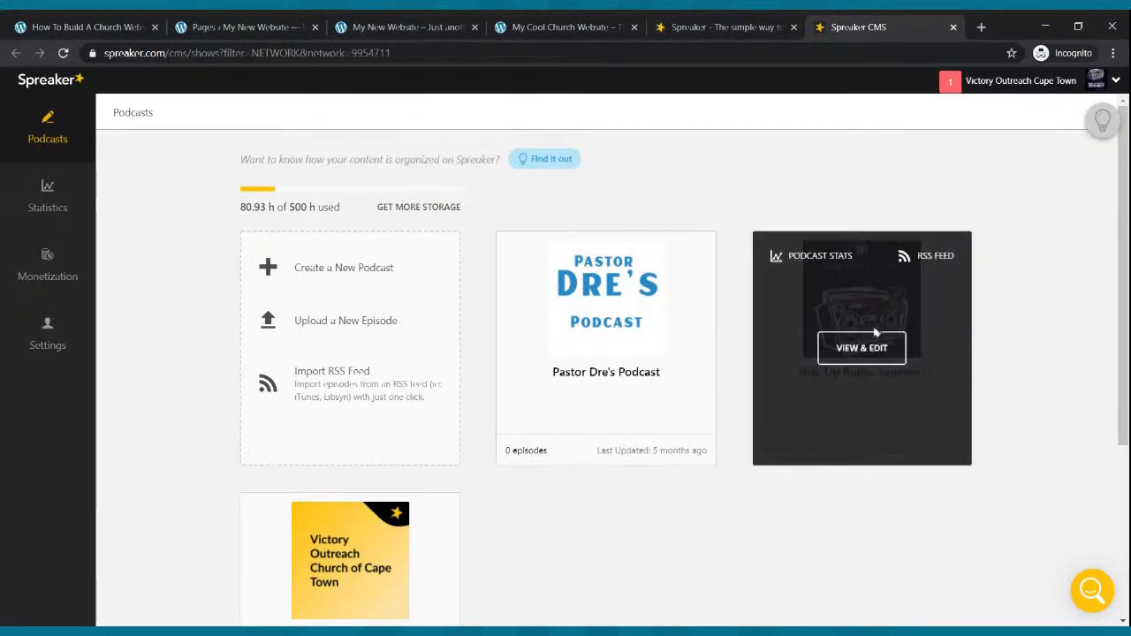
pyautogui.click(928, 256)
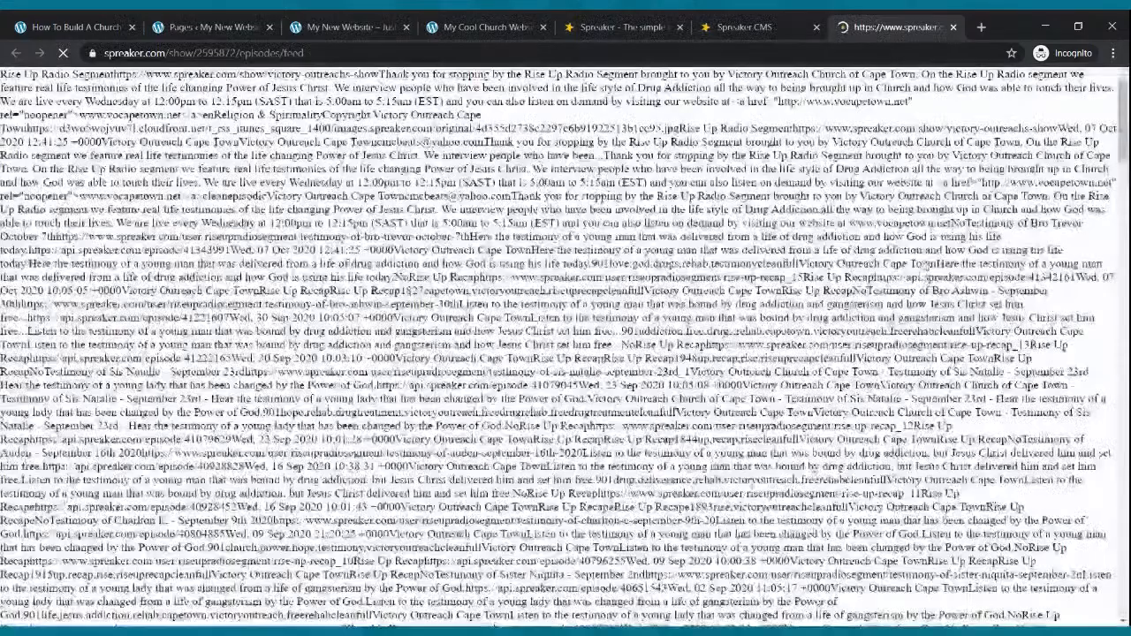
pyautogui.click(234, 55)
pyautogui.hotkey('ctrl', 'c')
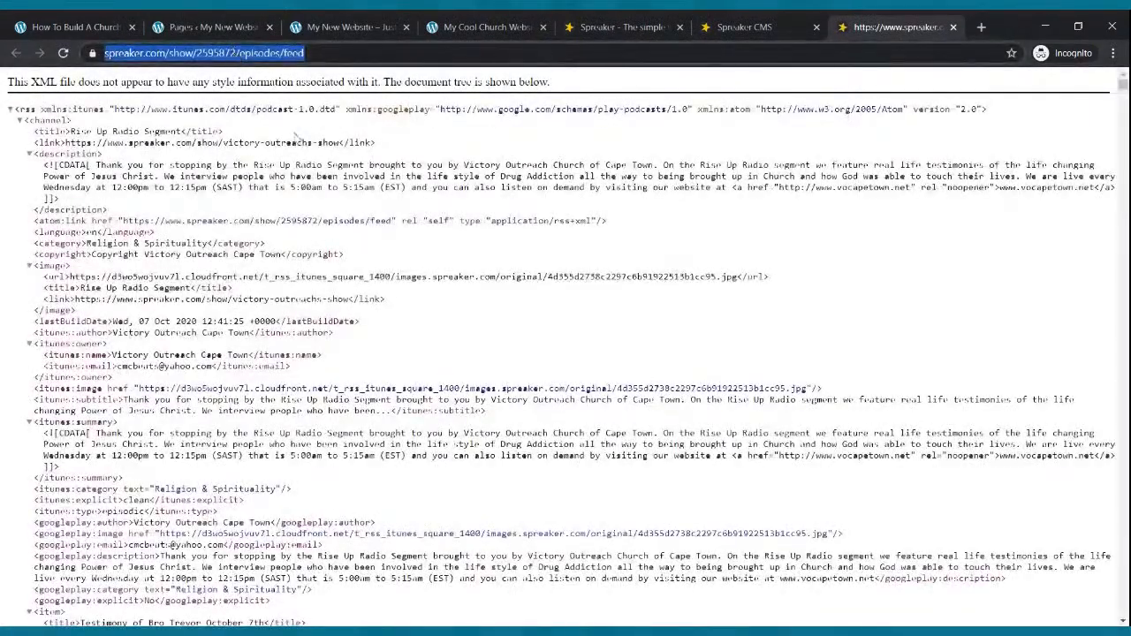
# Step: Open the WordPress Podcast page in the block editor and write "Welcome to our Podcast. We hope you enjoy it and or blessed."
pyautogui.click(236, 25)
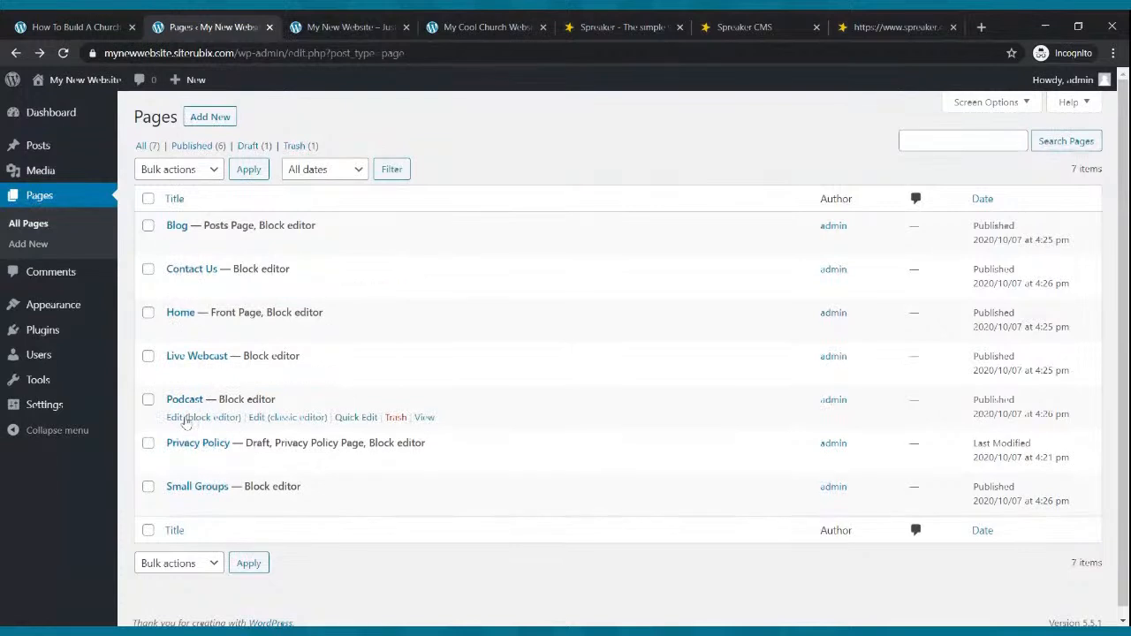
pyautogui.click(200, 418)
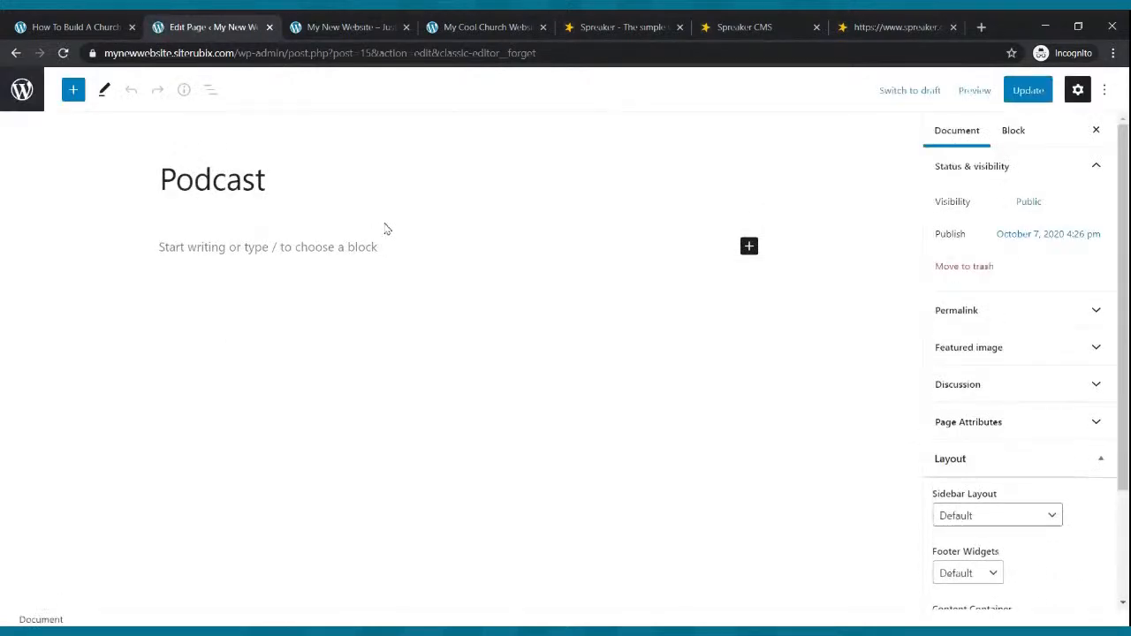
pyautogui.click(326, 245)
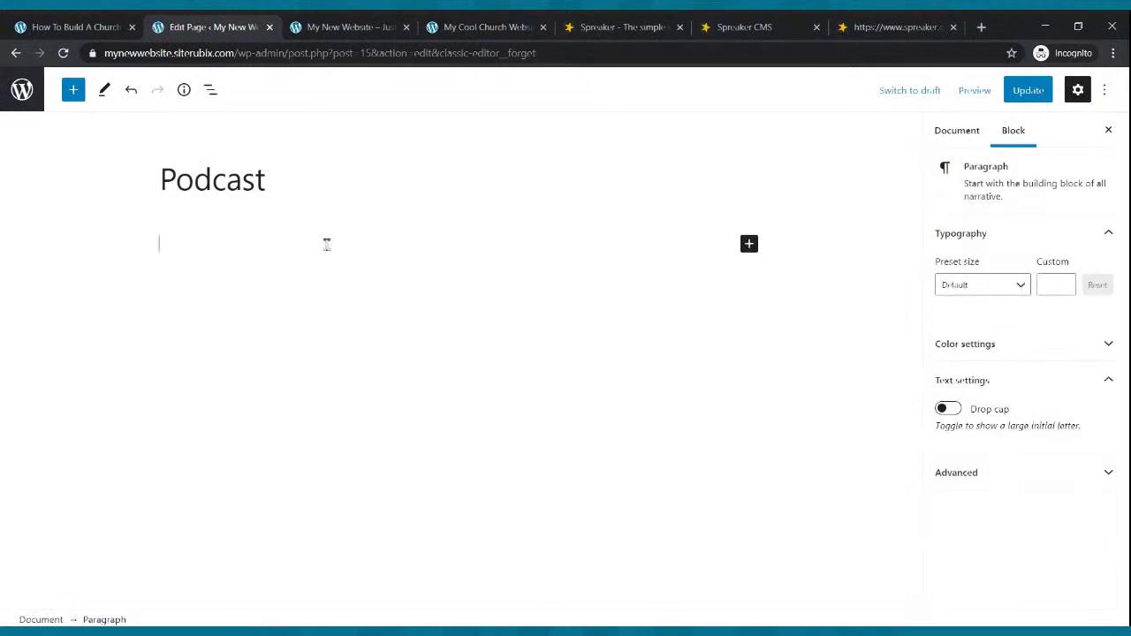
pyautogui.write('Weclome')
pyautogui.press('BackSpace')
pyautogui.press('BackSpace')
pyautogui.write('ome to')
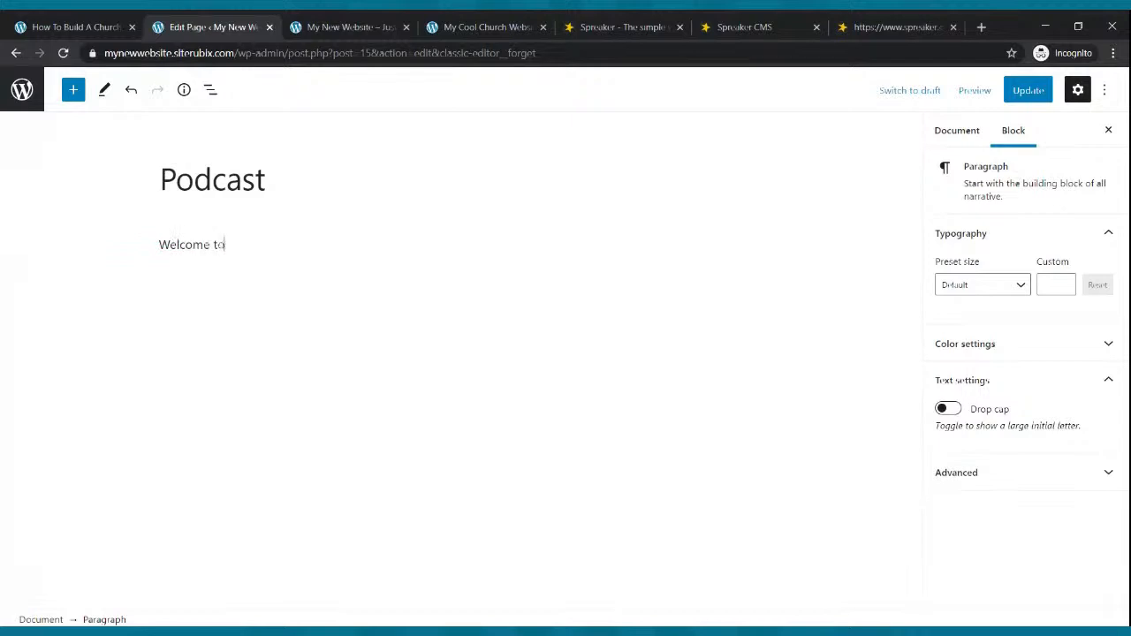
pyautogui.write(' our Podcast. We hope you enjoy it and or blessed.')
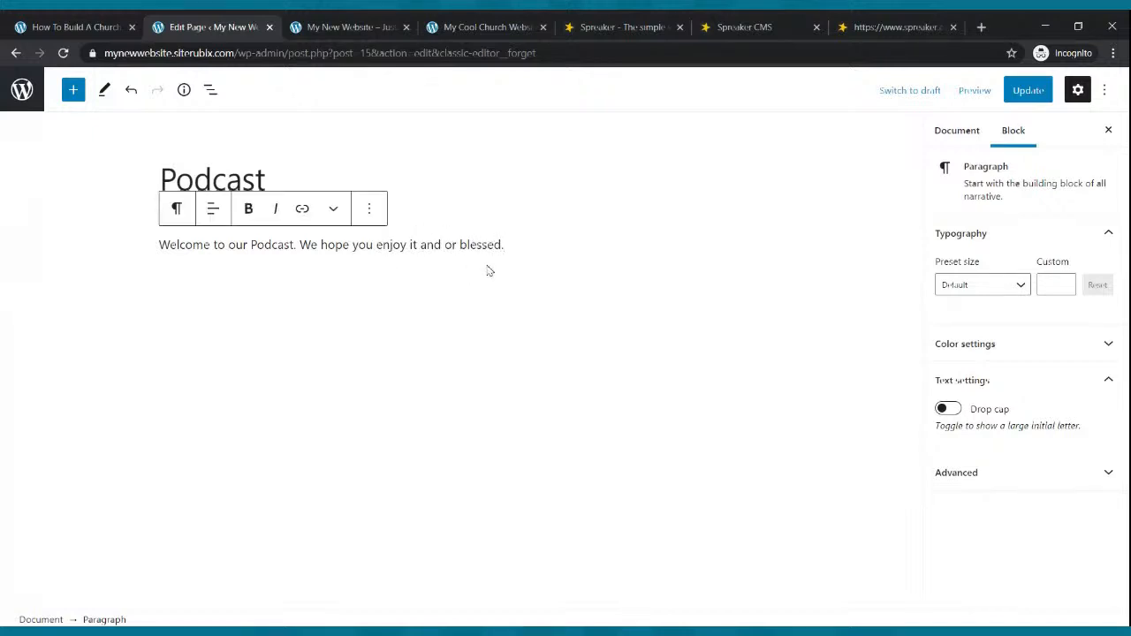
pyautogui.press('Return')
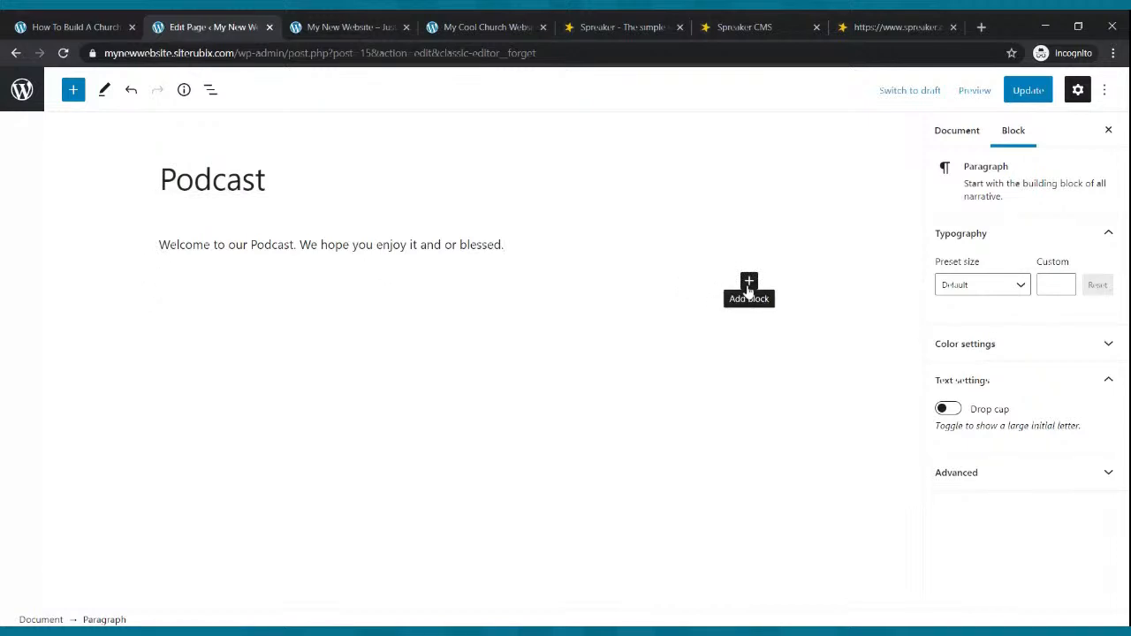
pyautogui.click(749, 282)
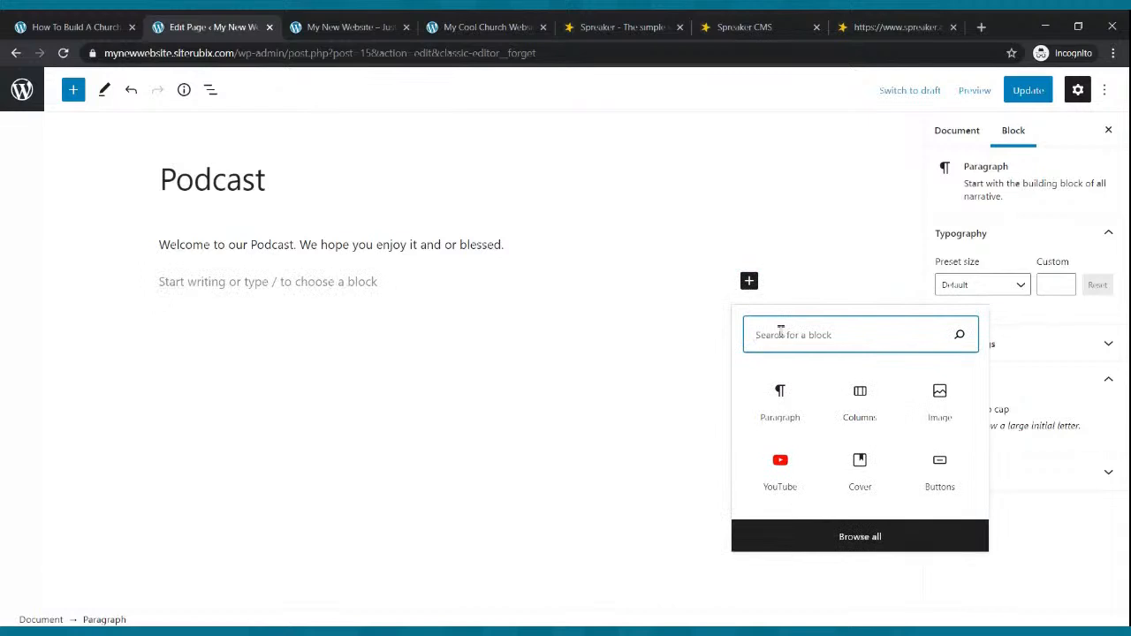
pyautogui.write('rss')
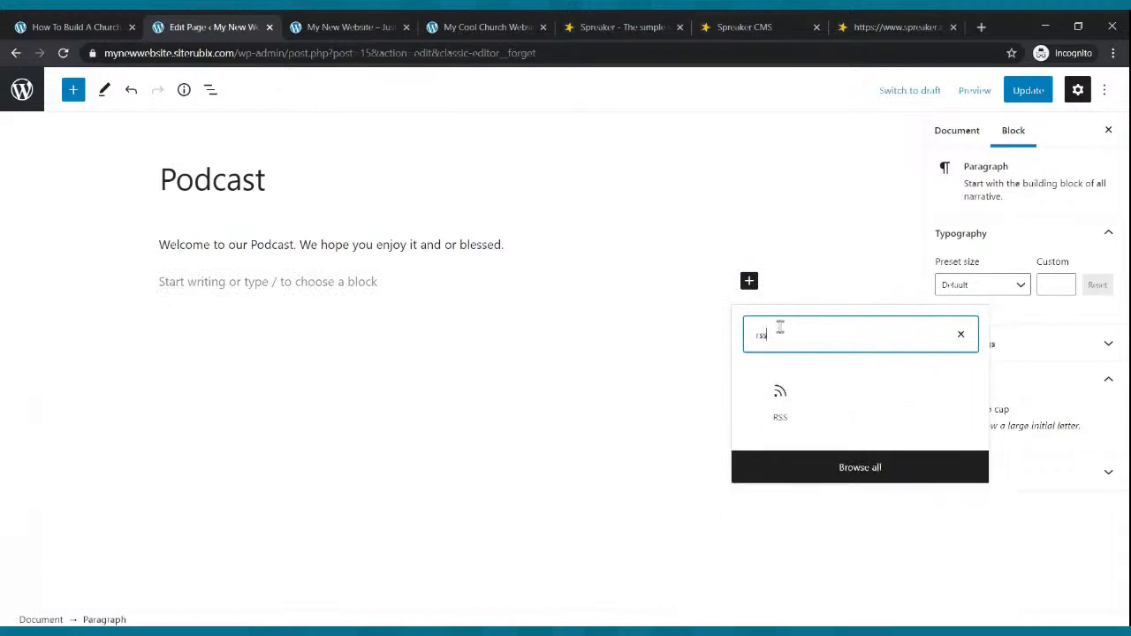
pyautogui.click(781, 403)
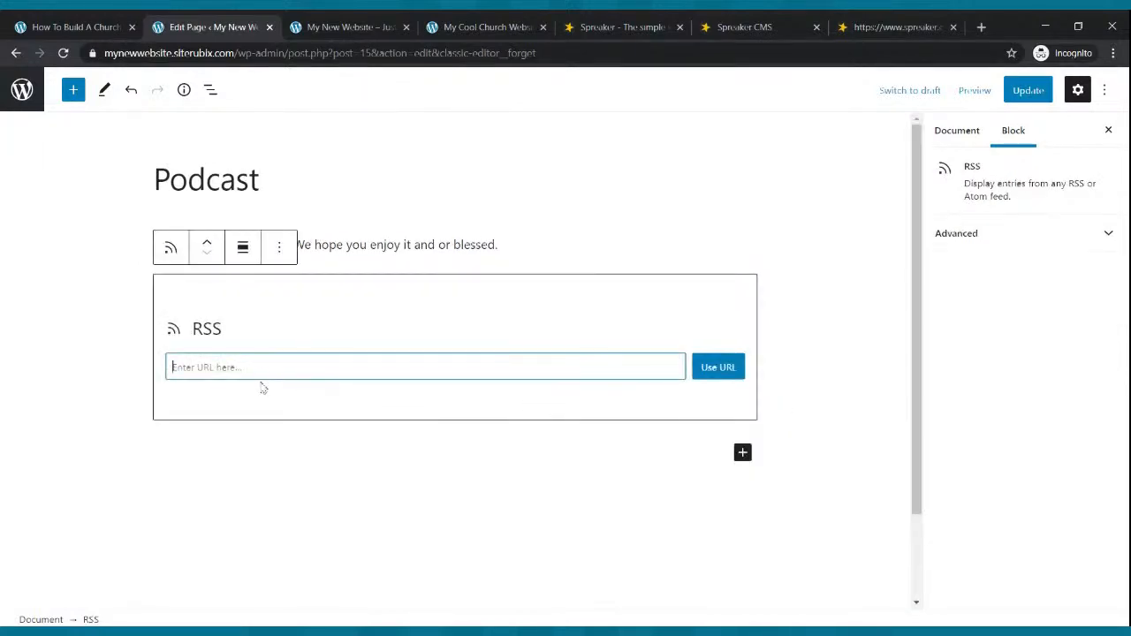
pyautogui.click(875, 26)
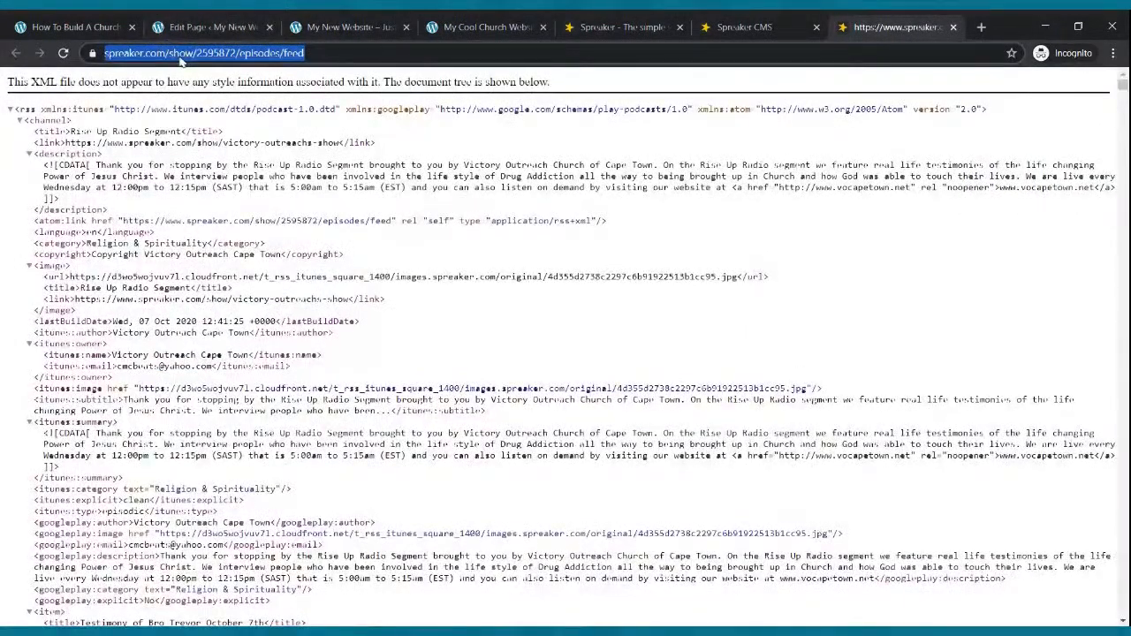
pyautogui.click(191, 28)
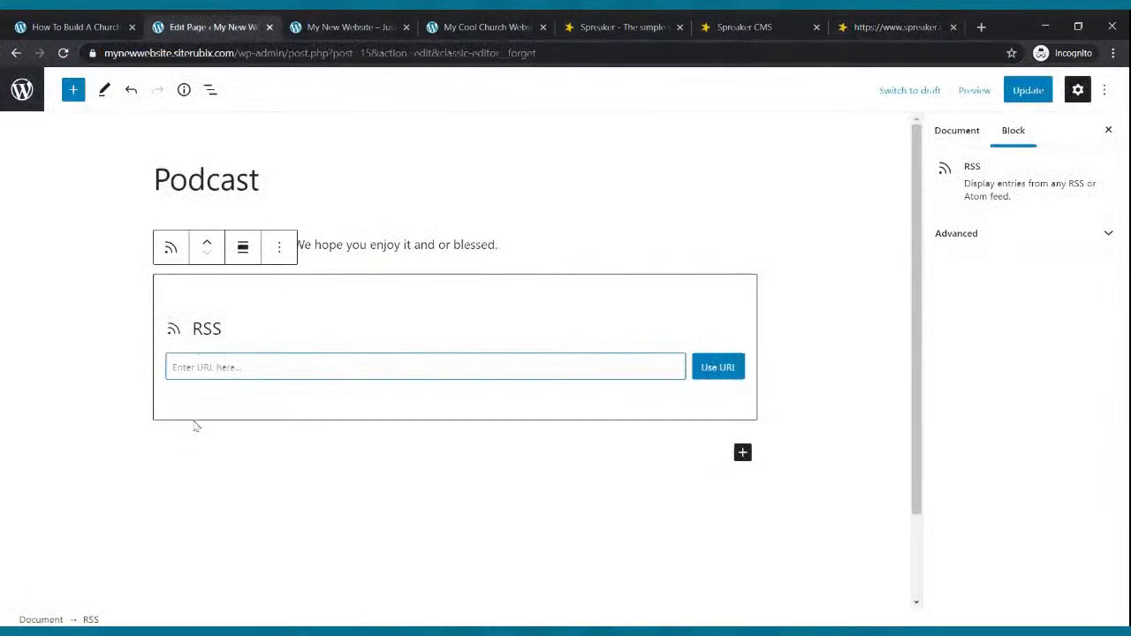
pyautogui.hotkey('ctrl', 'v')
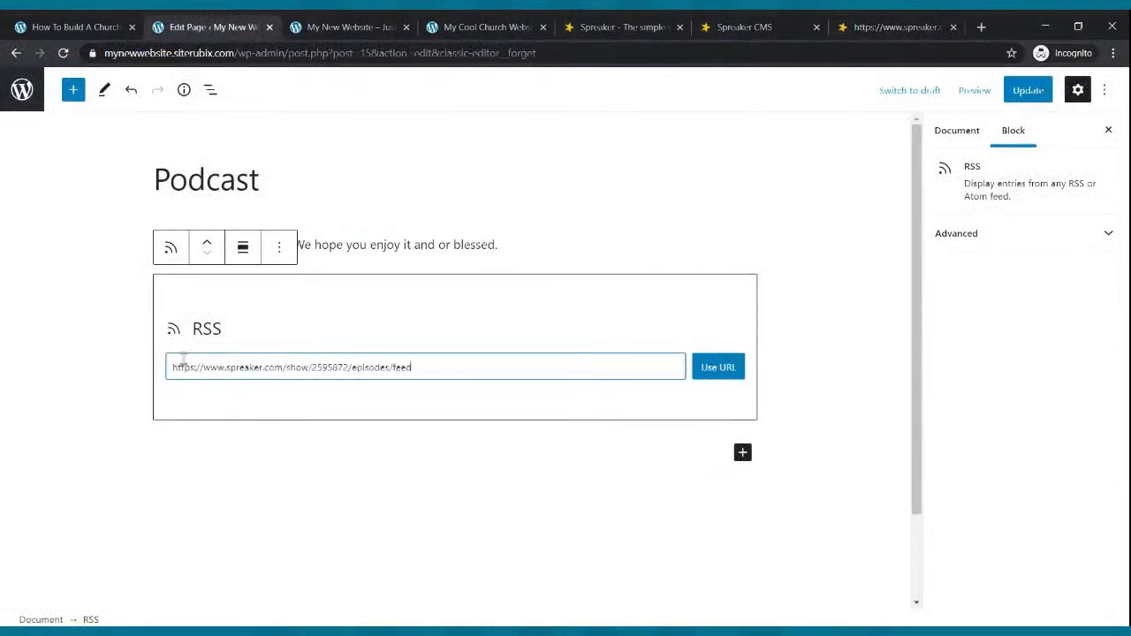
pyautogui.click(719, 366)
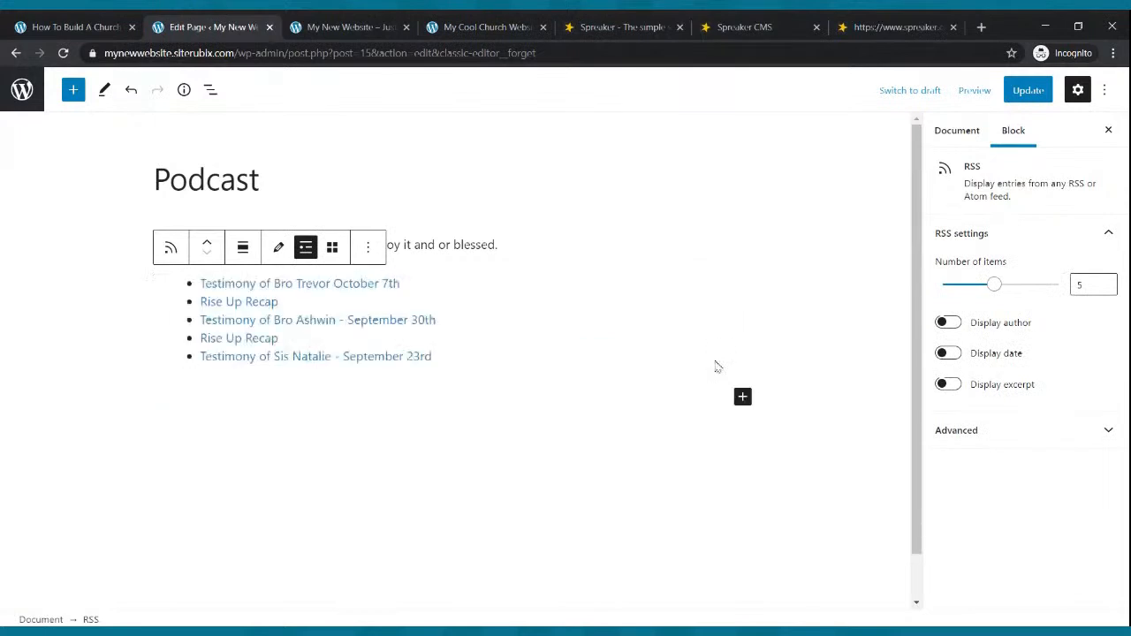
# Step: Update the Podcast page and open it on the live website
pyautogui.click(1032, 90)
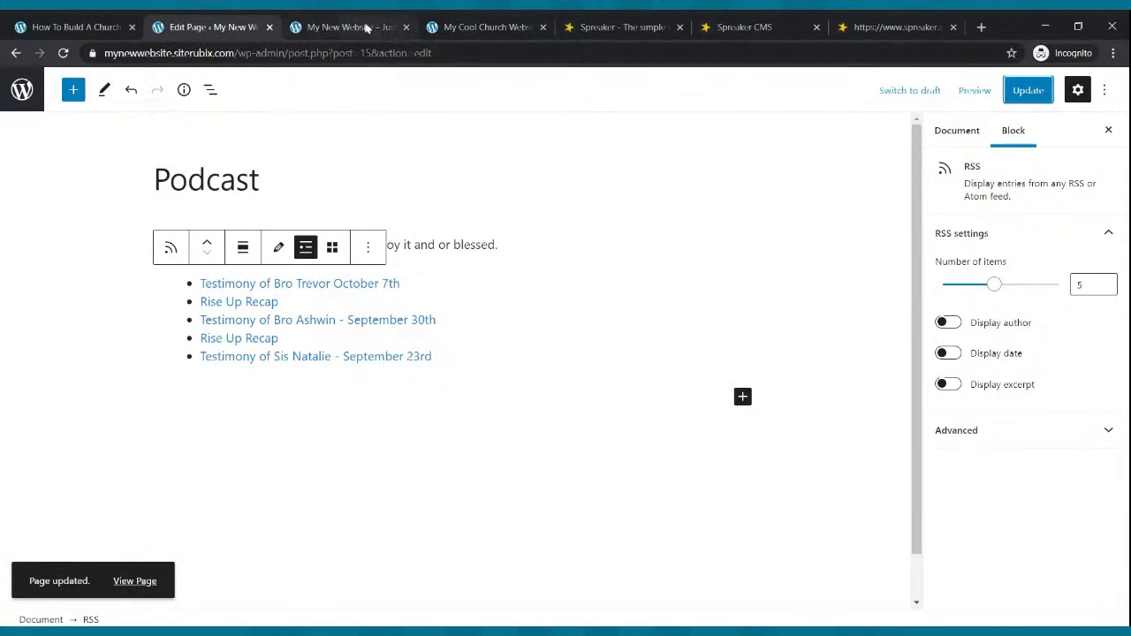
pyautogui.click(365, 29)
pyautogui.click(470, 115)
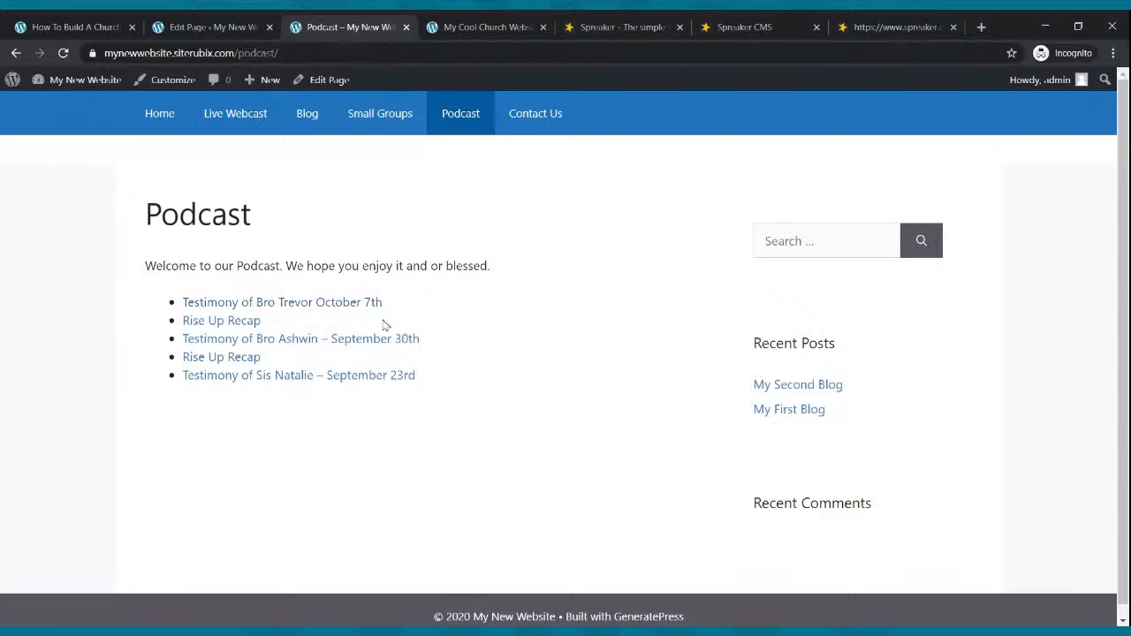
# Step: Compare the Rise Up Radio Segment episode list on Spreaker with the feed entries on the live Podcast page
pyautogui.click(781, 21)
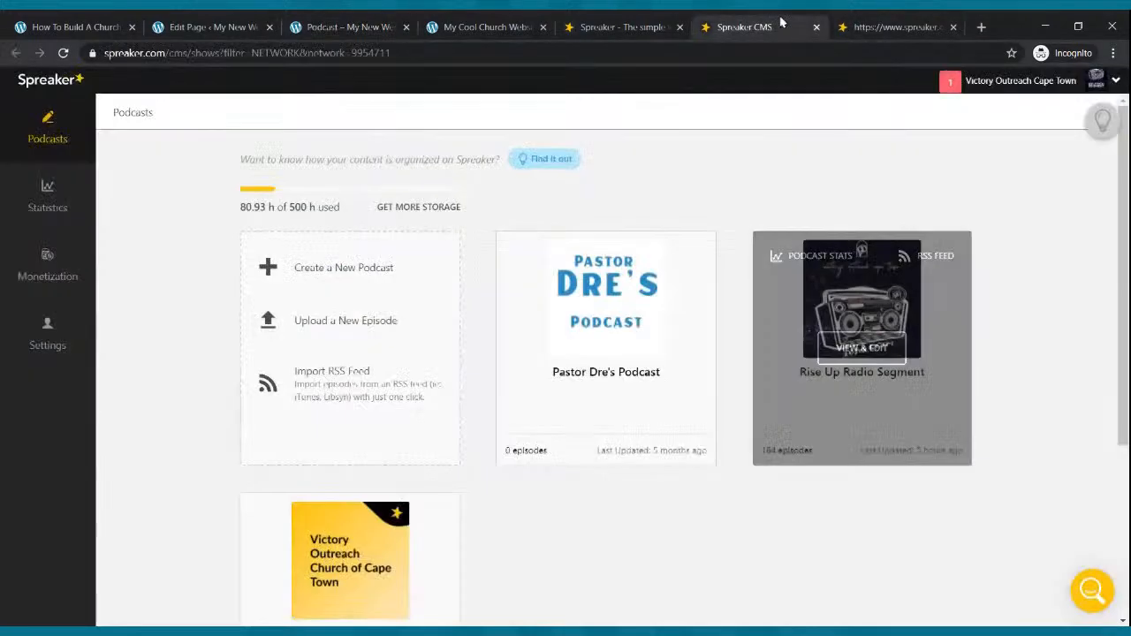
pyautogui.click(880, 352)
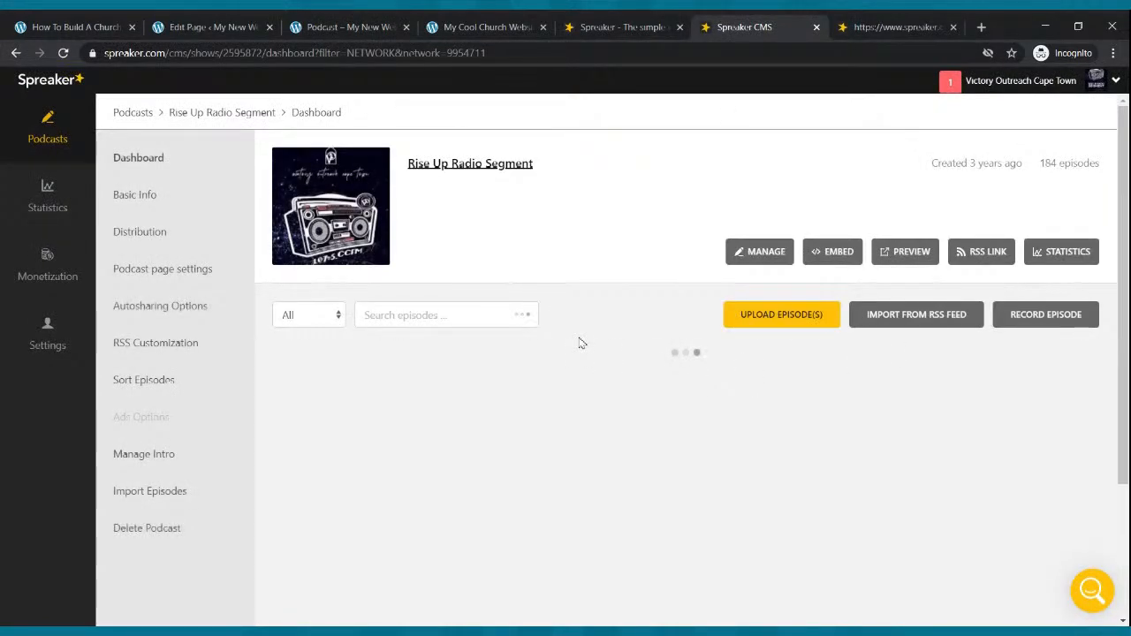
pyautogui.scroll(-5, 583, 353)
pyautogui.scroll(3, 584, 353)
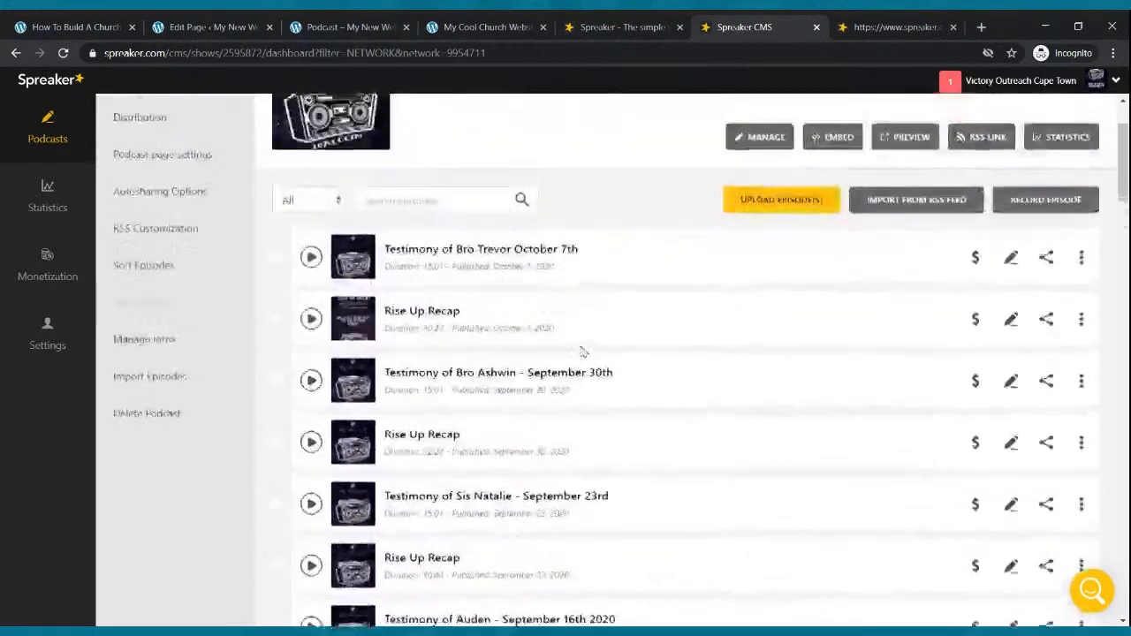
pyautogui.click(327, 27)
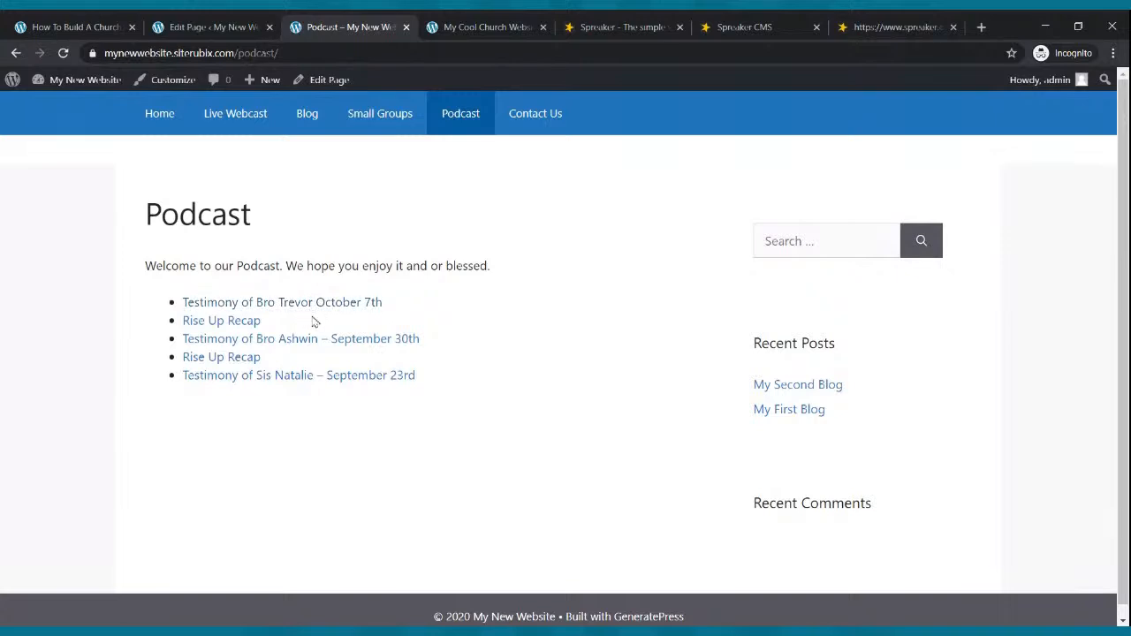
# Step: Open the live site's home page and close the RSS feed and both Spreaker tabs
pyautogui.click(144, 115)
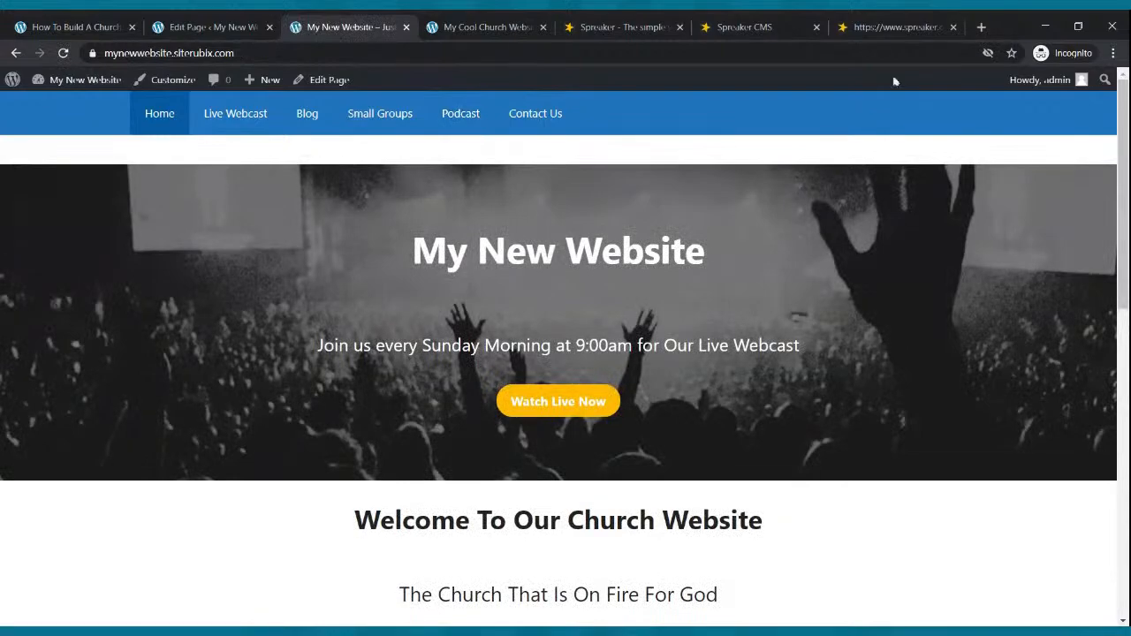
pyautogui.click(871, 24)
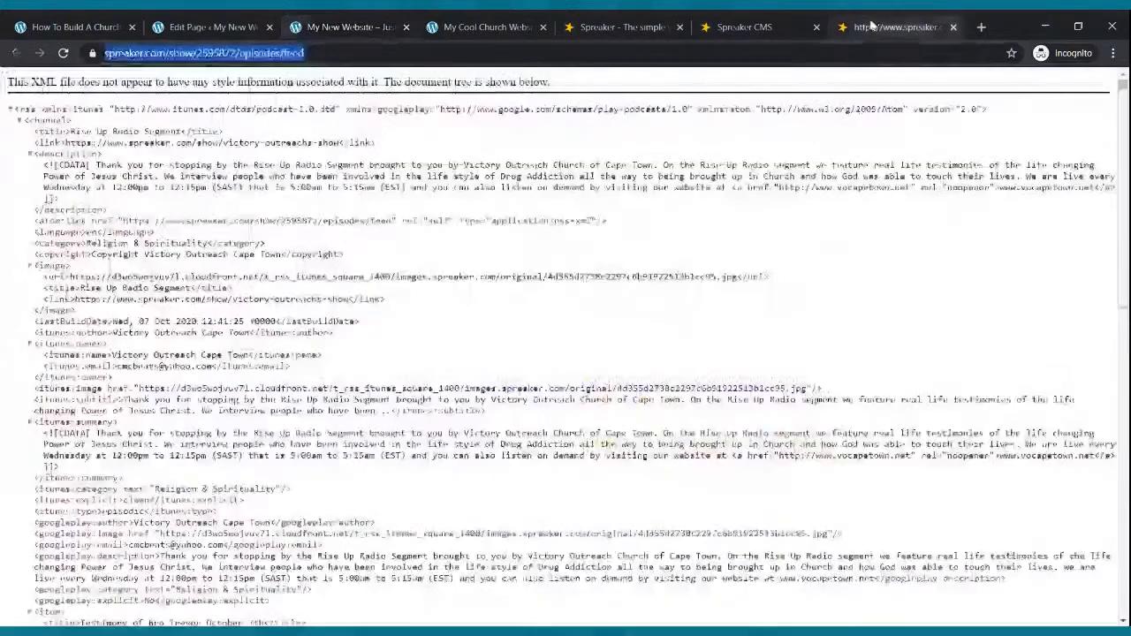
pyautogui.click(954, 26)
pyautogui.click(955, 28)
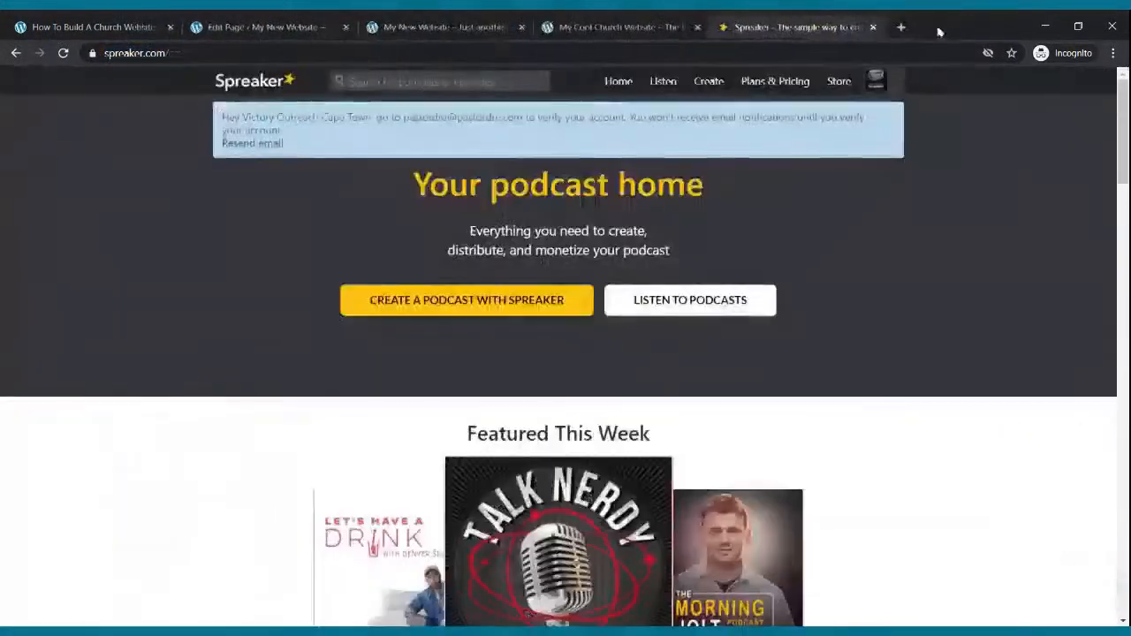
pyautogui.click(873, 27)
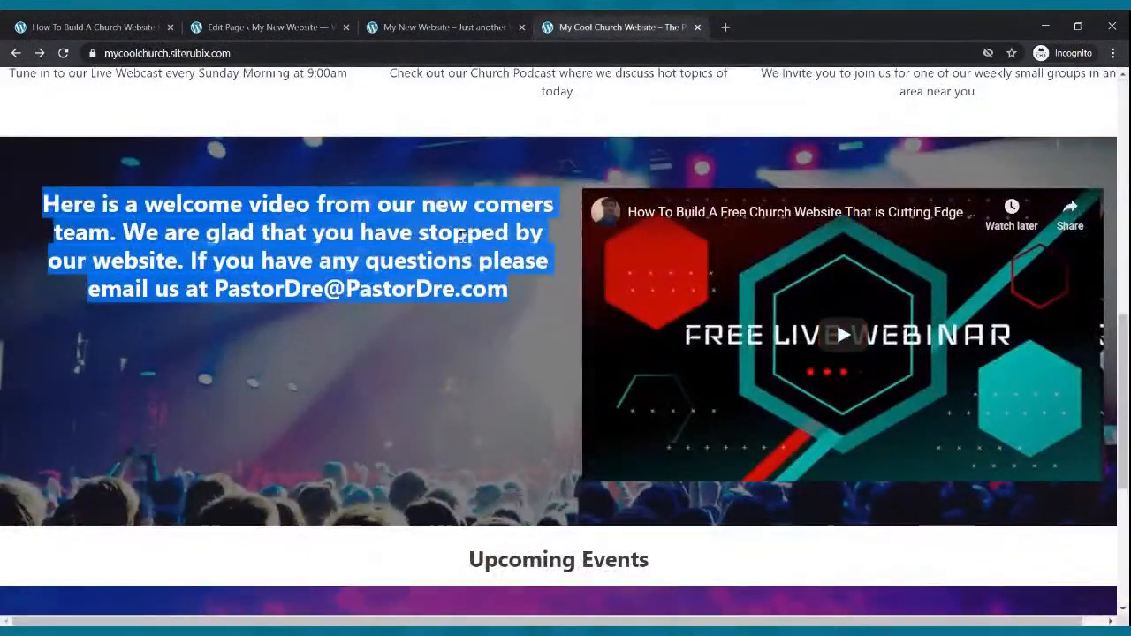
# Step: Compare the home page sections of the sample My Cool Church Website with those of My New Website
pyautogui.scroll(7, 480, 154)
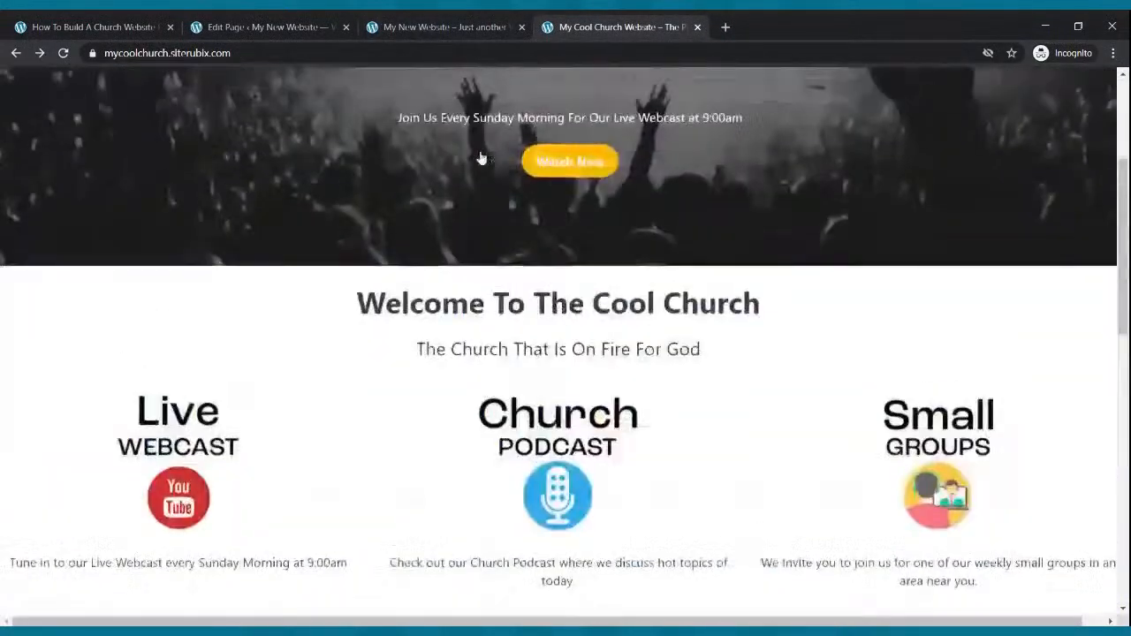
pyautogui.scroll(-12, 480, 155)
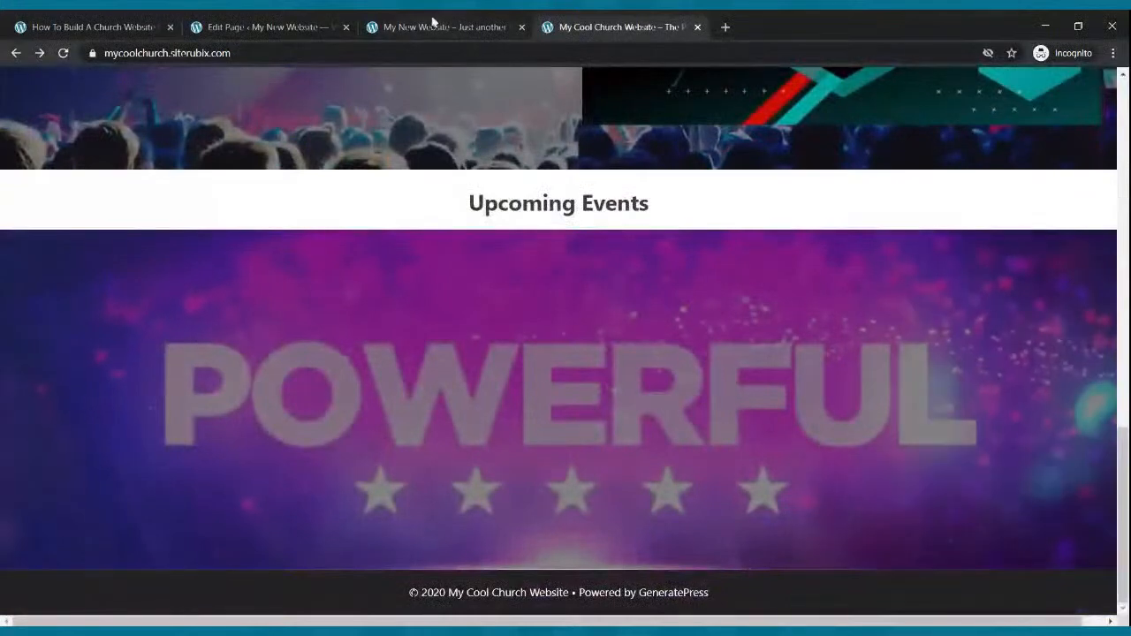
pyautogui.click(432, 28)
pyautogui.click(151, 118)
pyautogui.scroll(-7, 511, 256)
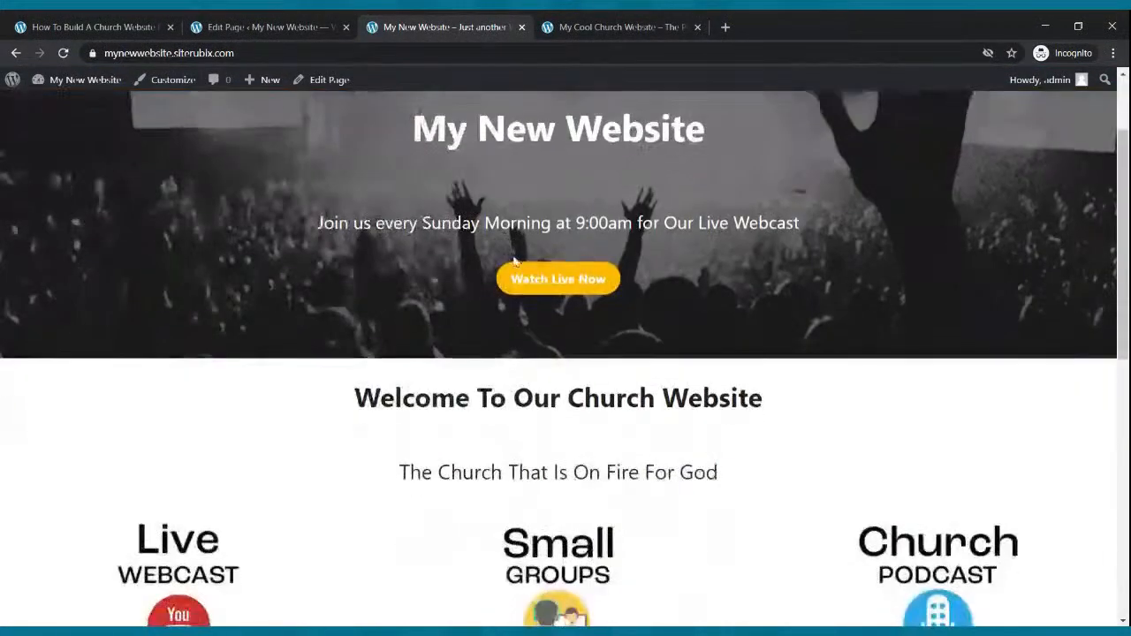
pyautogui.scroll(-3, 517, 261)
pyautogui.scroll(10, 520, 291)
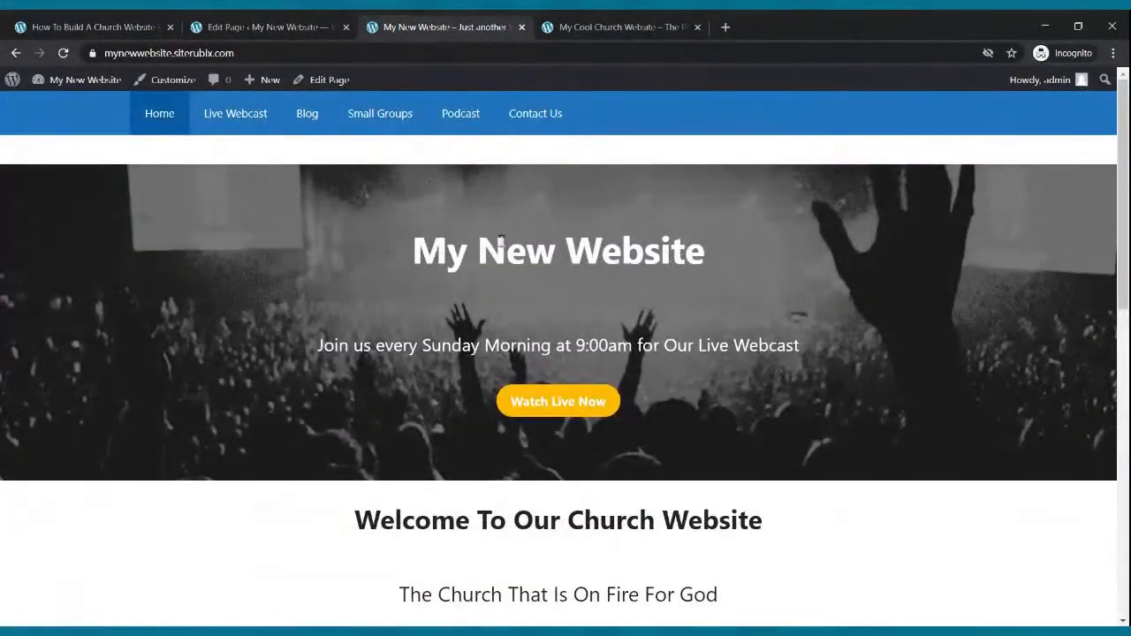
# Step: Leave the Podcast page editor for the list of pages and open the Contact Us page in the block editor
pyautogui.click(244, 32)
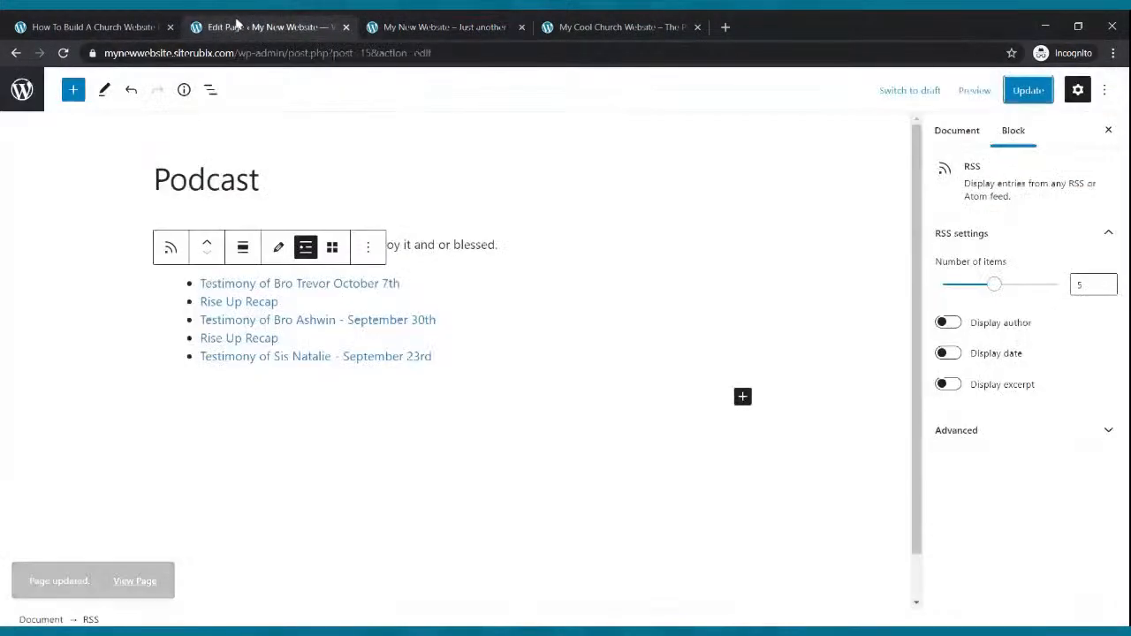
pyautogui.click(103, 22)
pyautogui.click(222, 22)
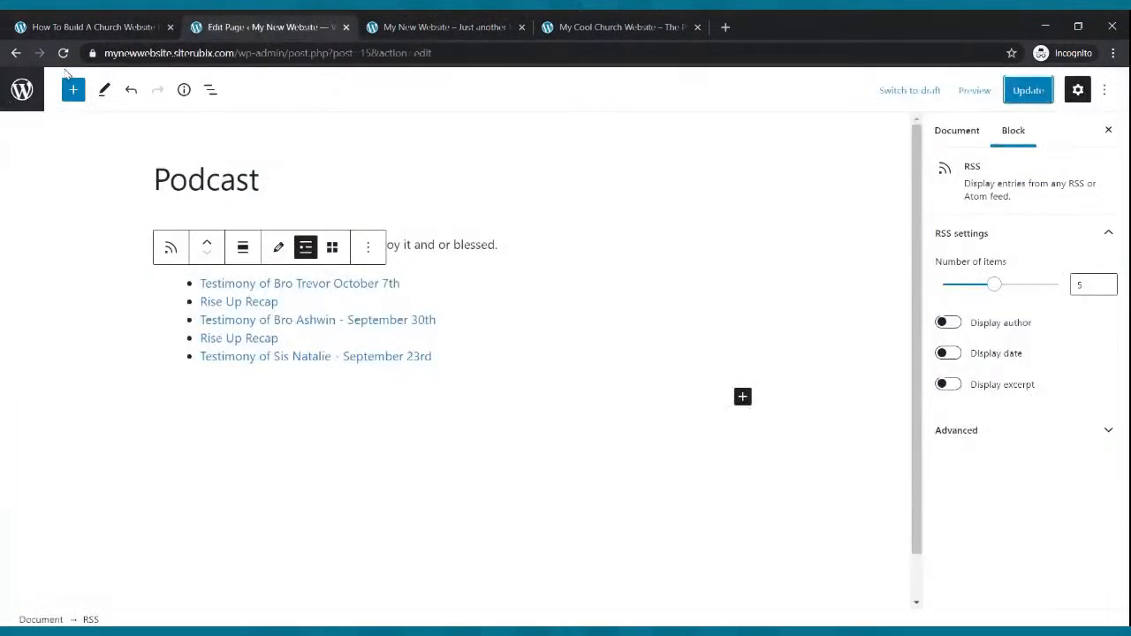
pyautogui.click(18, 56)
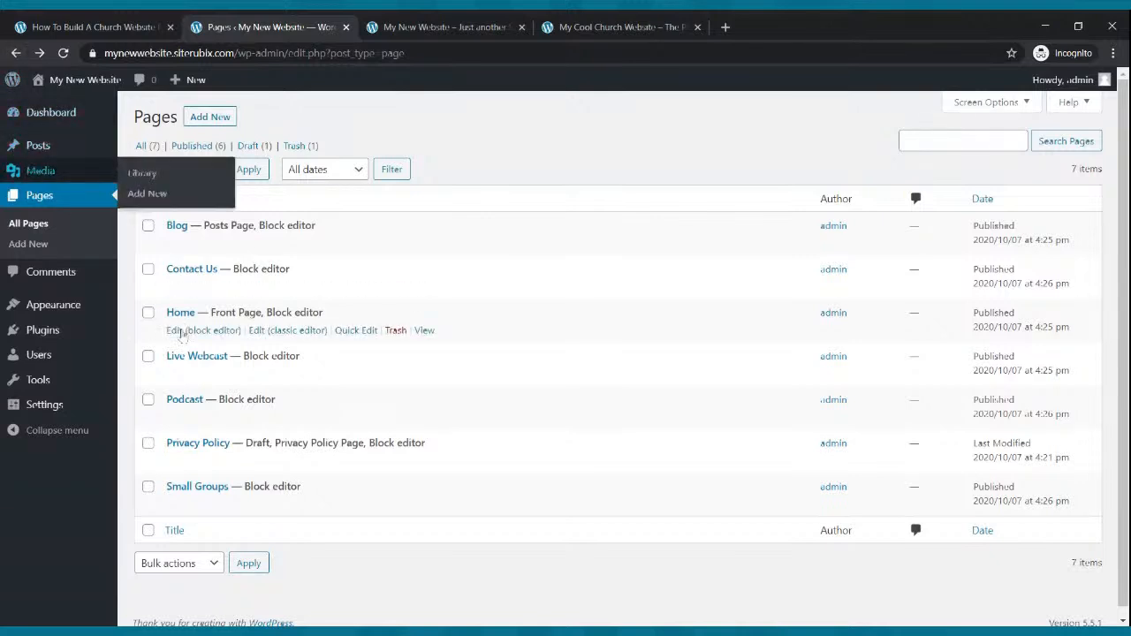
pyautogui.click(187, 290)
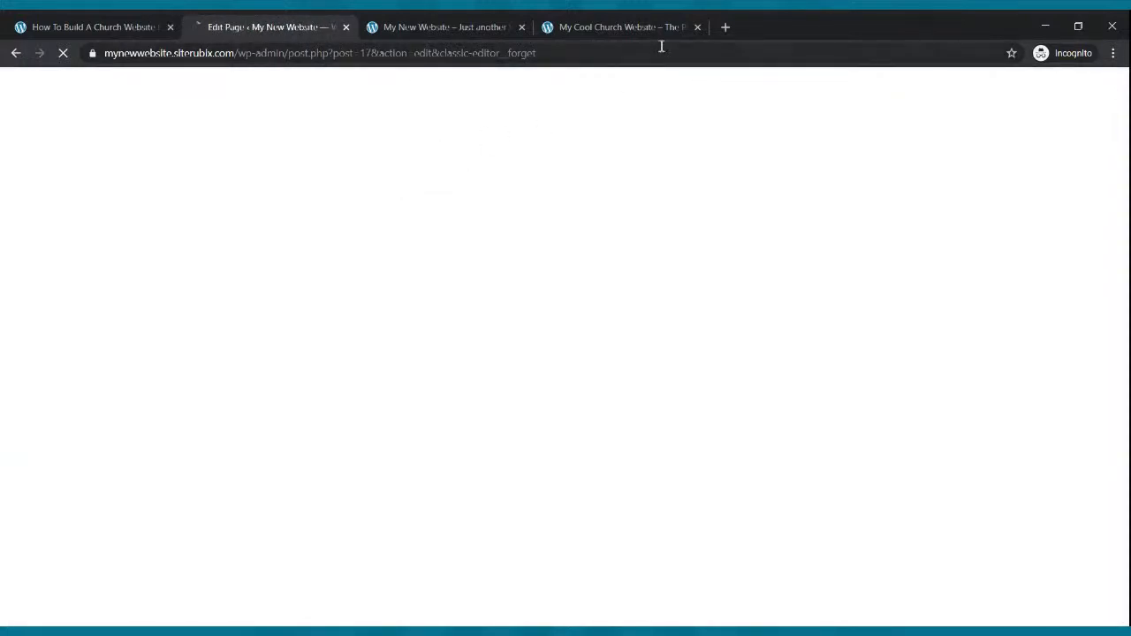
# Step: Open the JotForm My Forms page, jotform.com/myforms, in a new browser tab
pyautogui.click(726, 27)
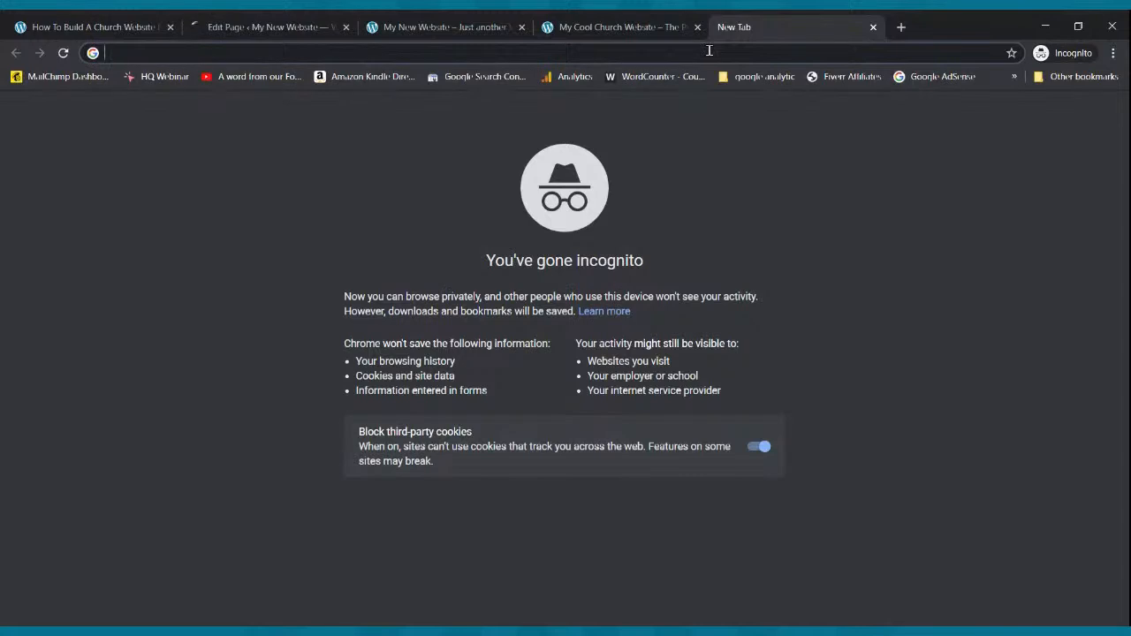
pyautogui.write('jotf')
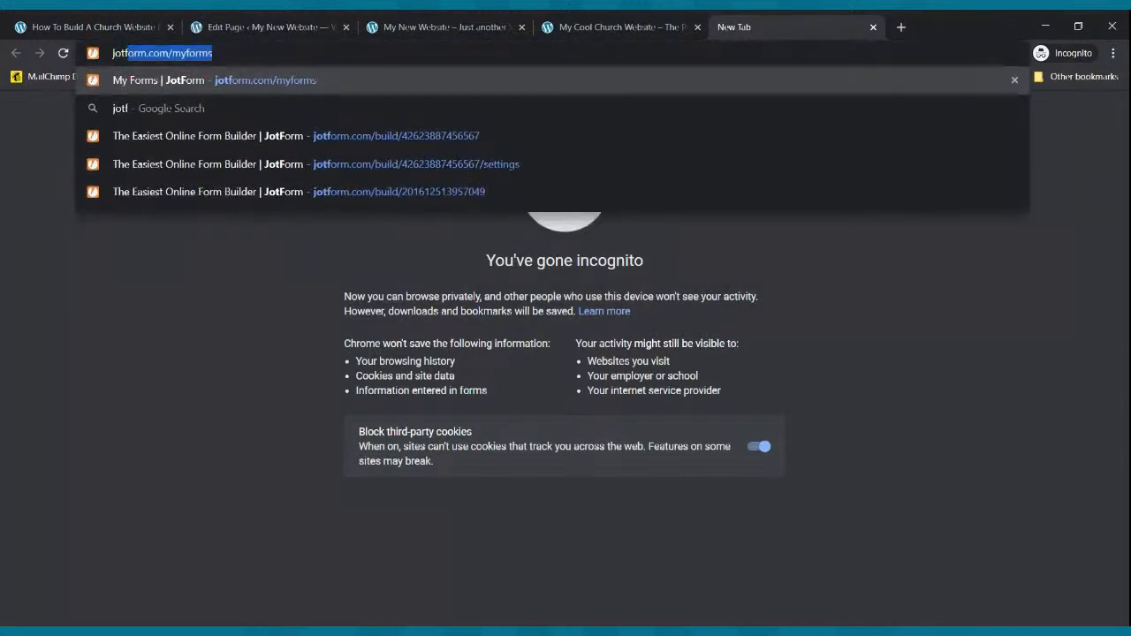
pyautogui.write('orm.com')
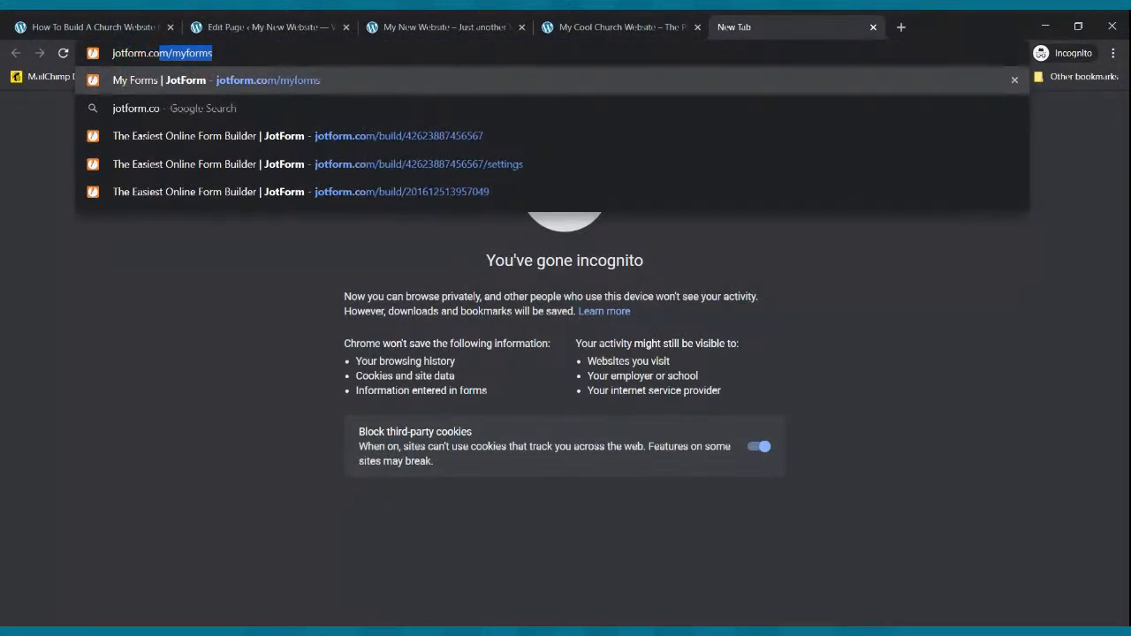
pyautogui.press('Return')
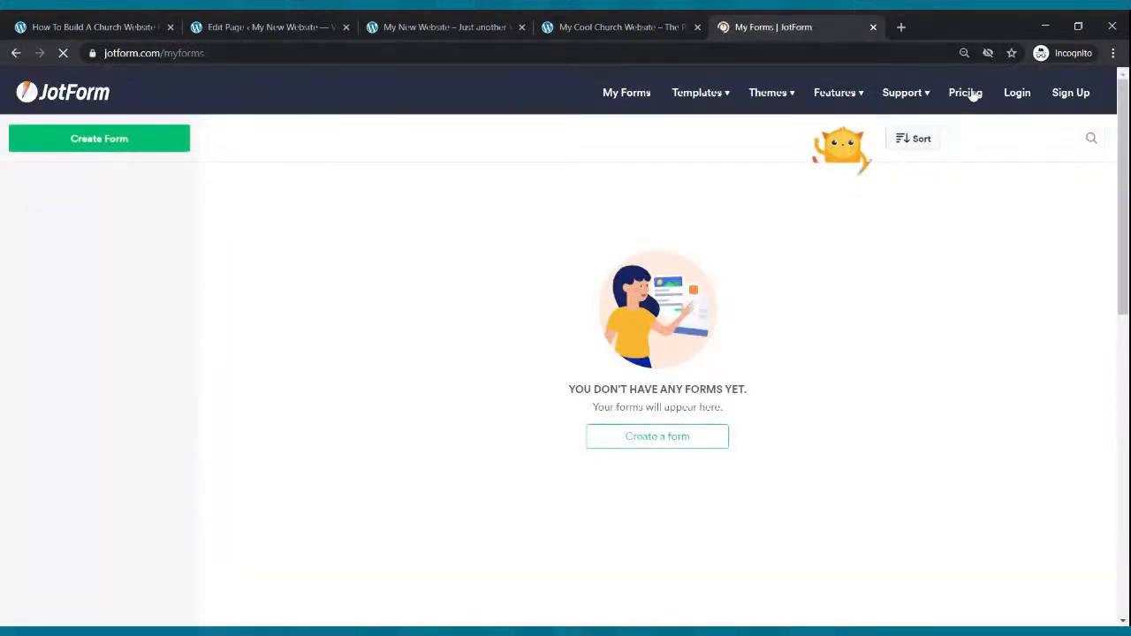
# Step: Examine JotForm's pricing plans, comparing the limits of Starter, Bronze, Silver and Gold
pyautogui.click(966, 93)
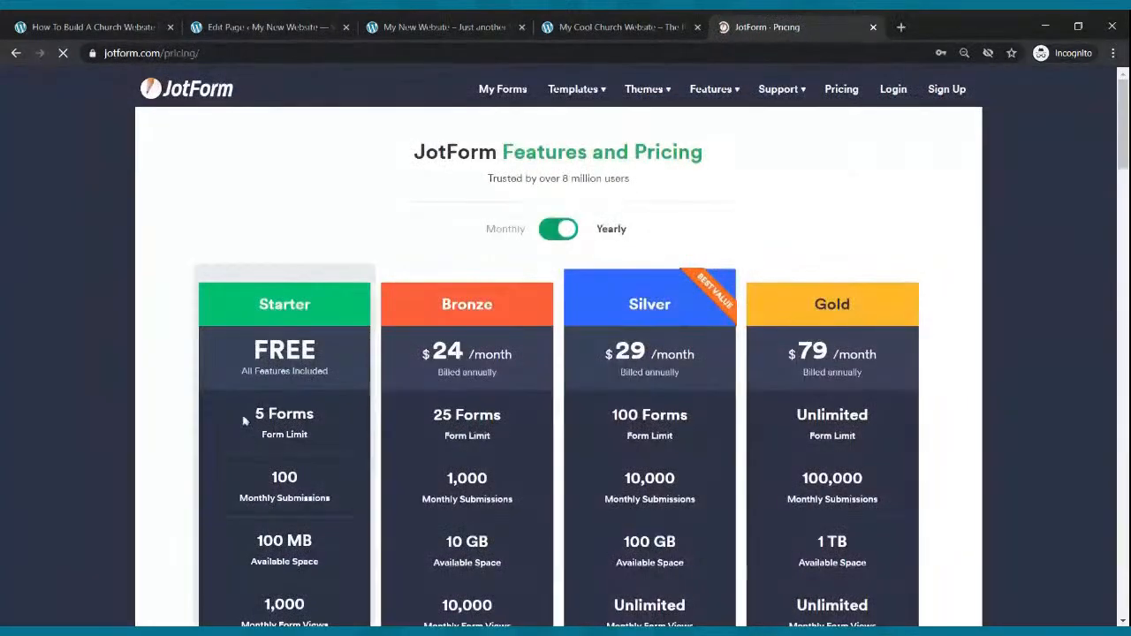
pyautogui.scroll(-1, 253, 413)
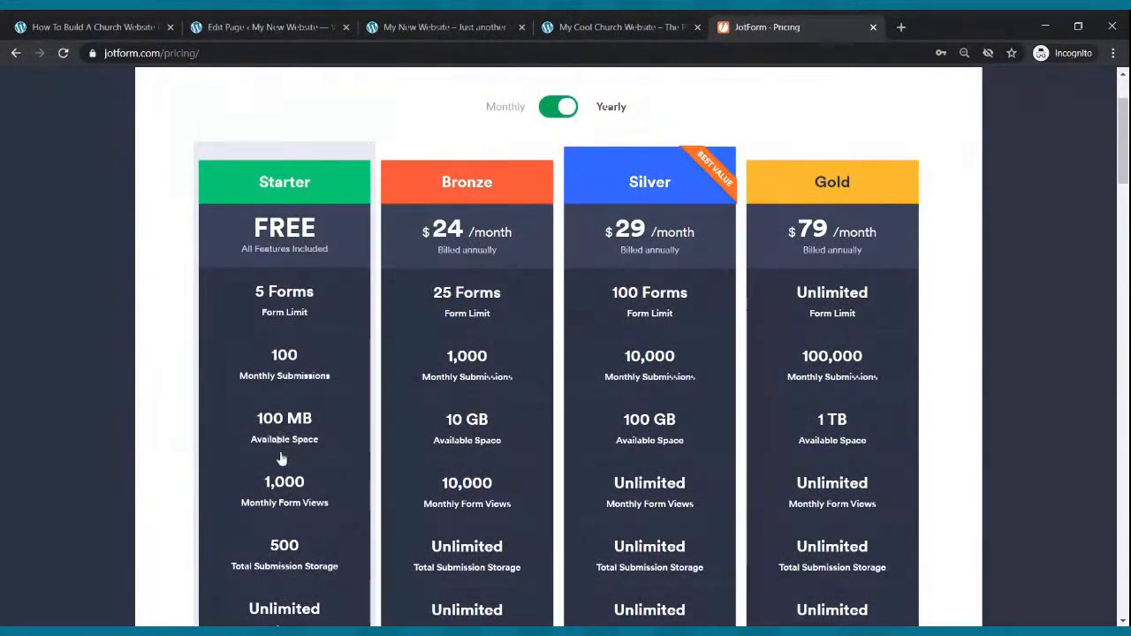
pyautogui.scroll(1, 309, 442)
pyautogui.scroll(-1, 314, 442)
pyautogui.scroll(-5, 314, 442)
pyautogui.scroll(5, 270, 360)
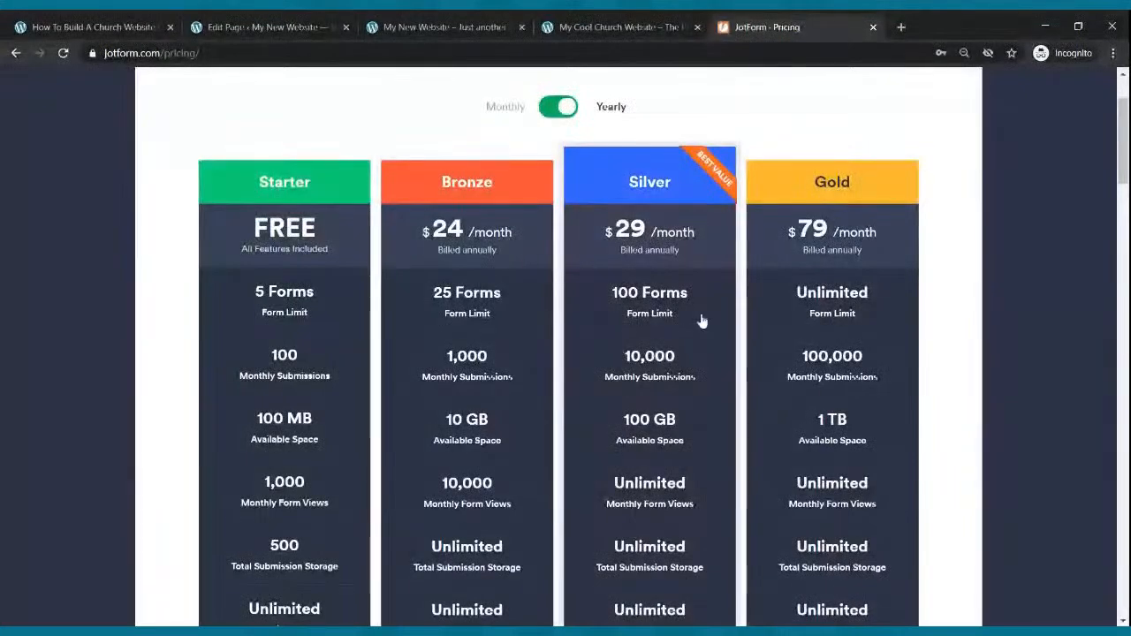
pyautogui.scroll(1, 692, 256)
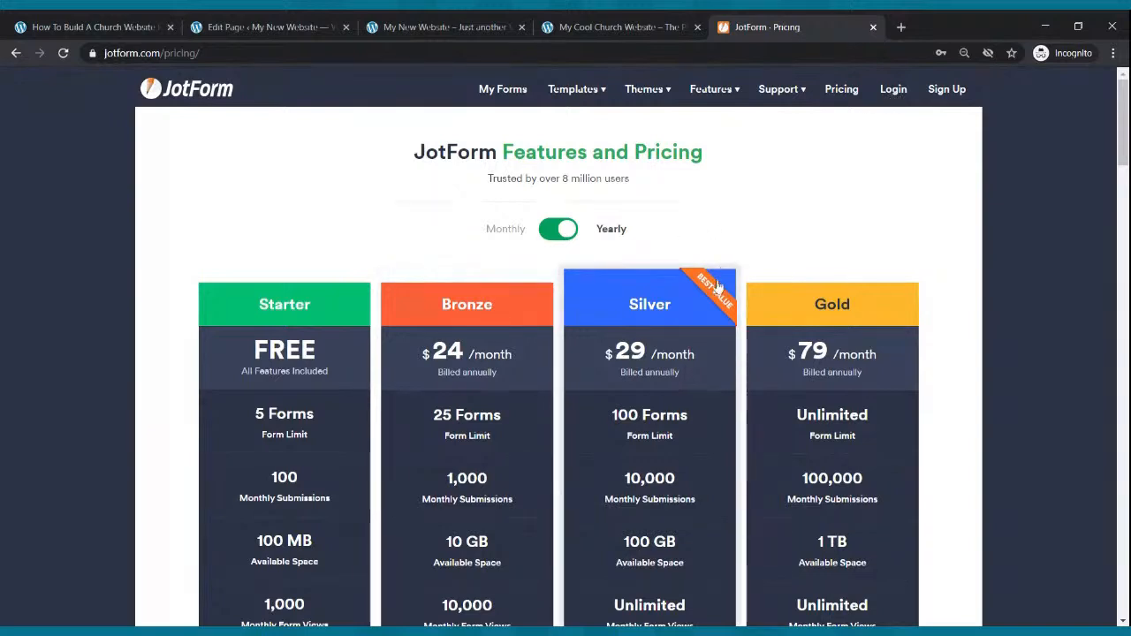
# Step: Log in to JotForm with the account's username and password and open the existing Contact Us form for editing
pyautogui.click(893, 95)
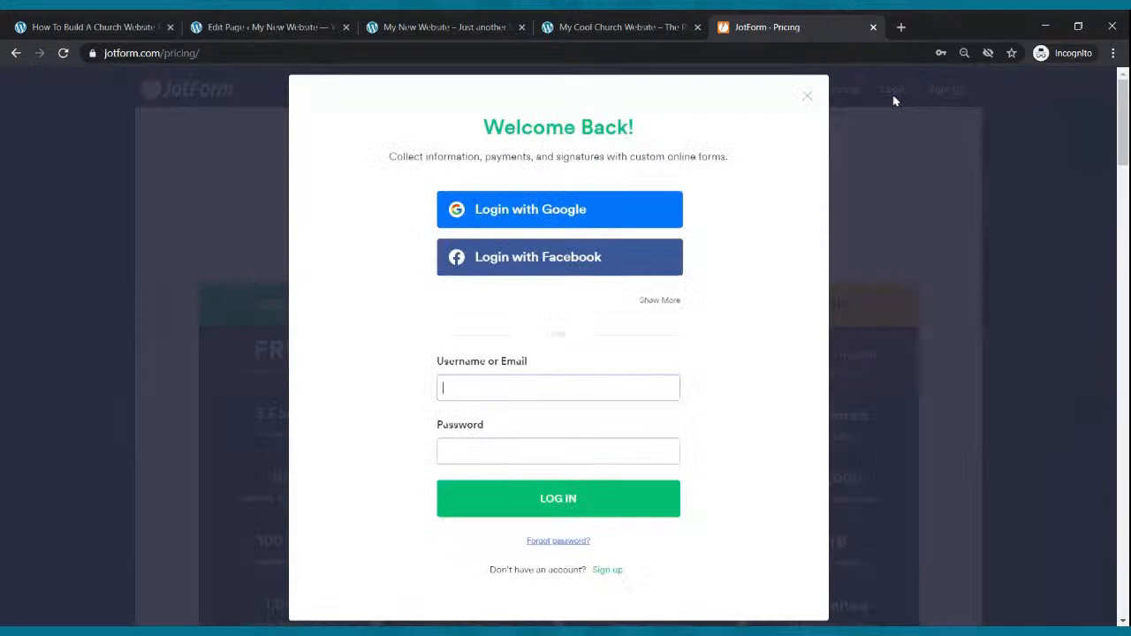
pyautogui.click(487, 394)
pyautogui.click(486, 500)
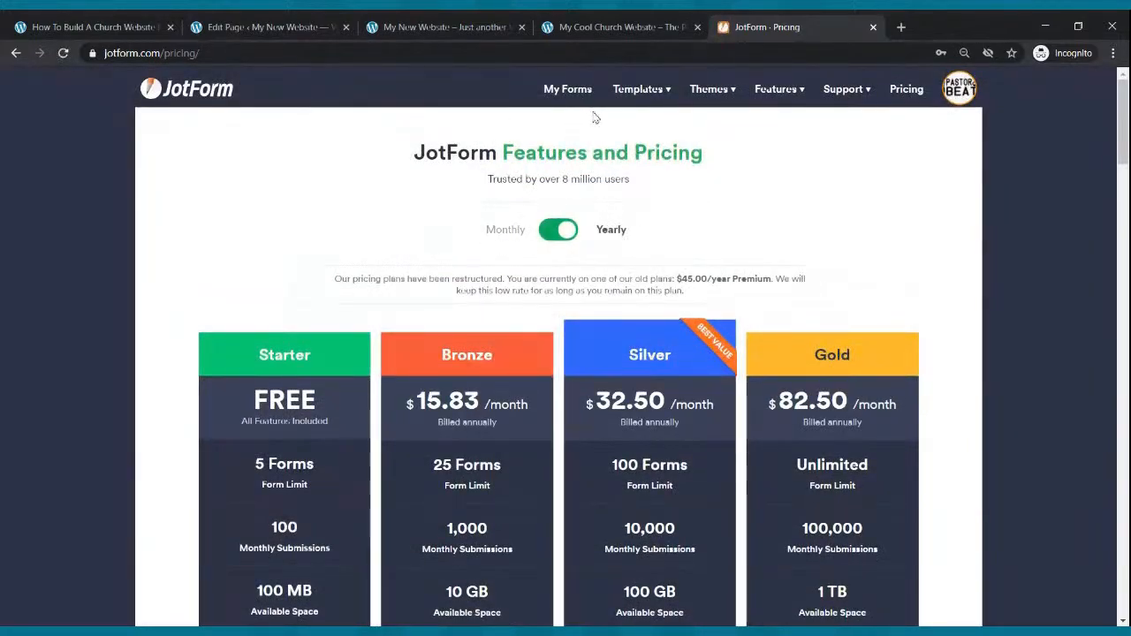
pyautogui.click(571, 95)
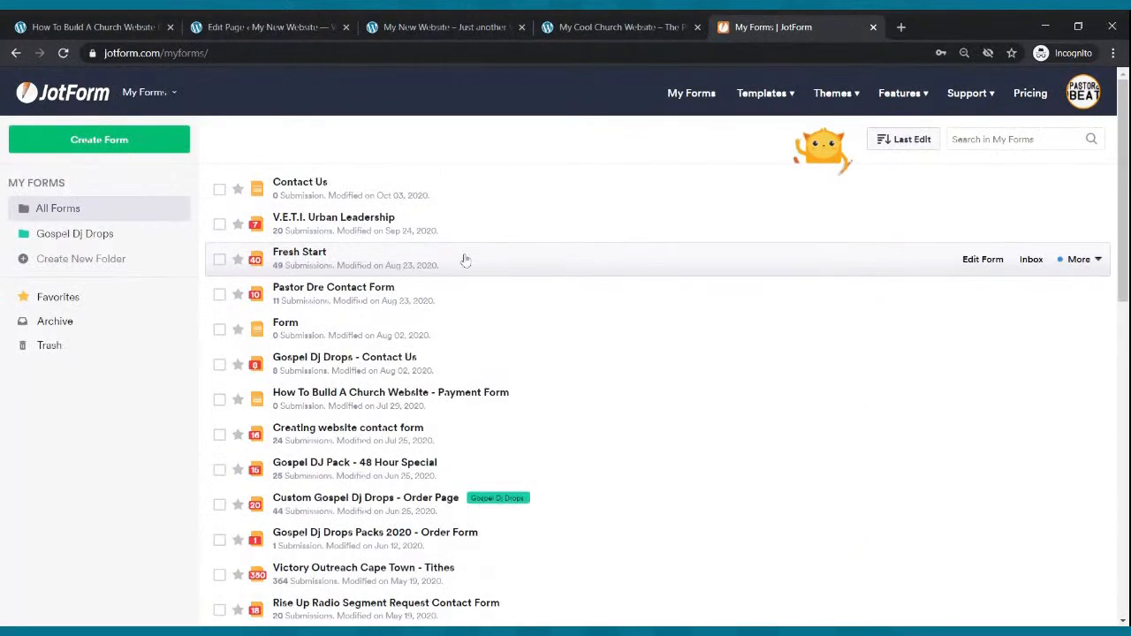
pyautogui.click(975, 189)
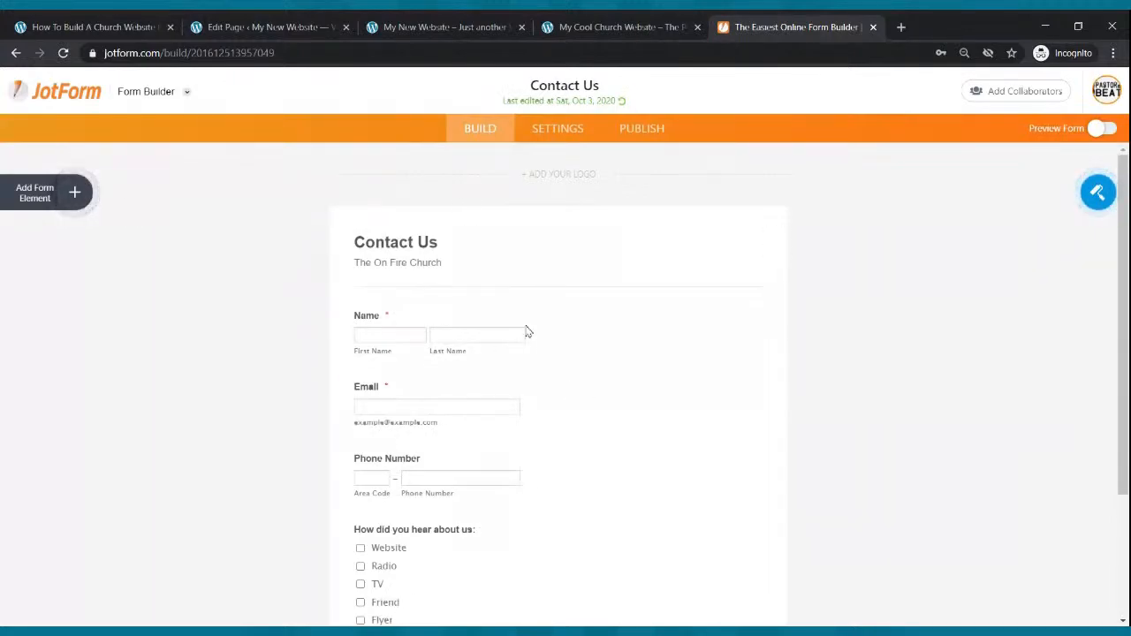
# Step: Try adding a Full Name field and an Email field to the Contact Us form, deleting each one again
pyautogui.click(76, 194)
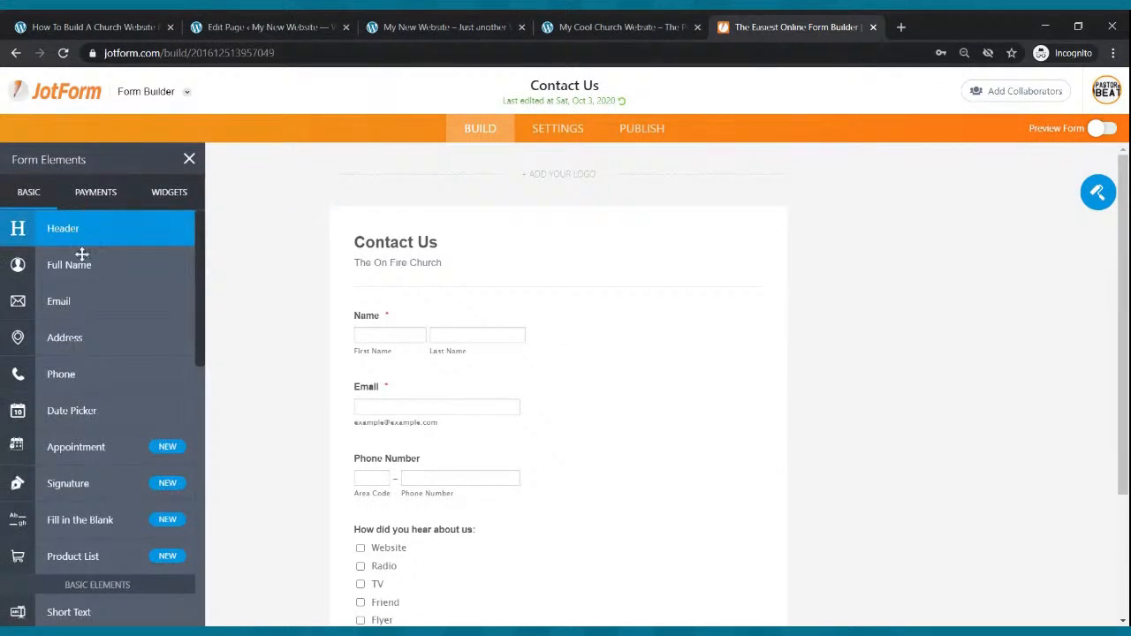
pyautogui.moveTo(68, 264); pyautogui.dragTo(416, 304)
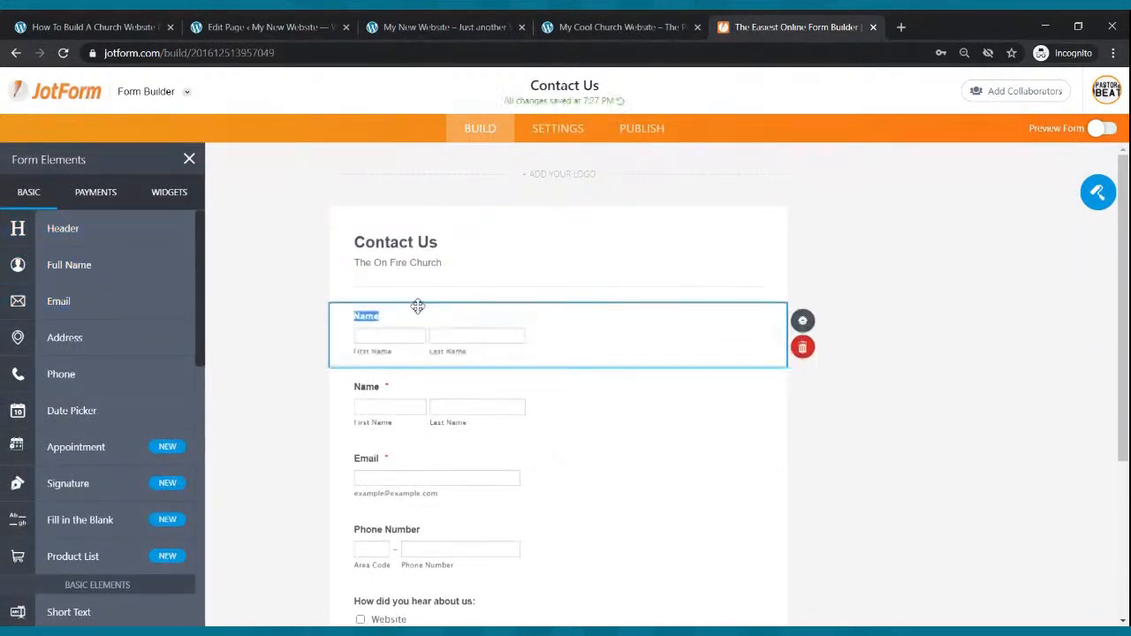
pyautogui.click(808, 348)
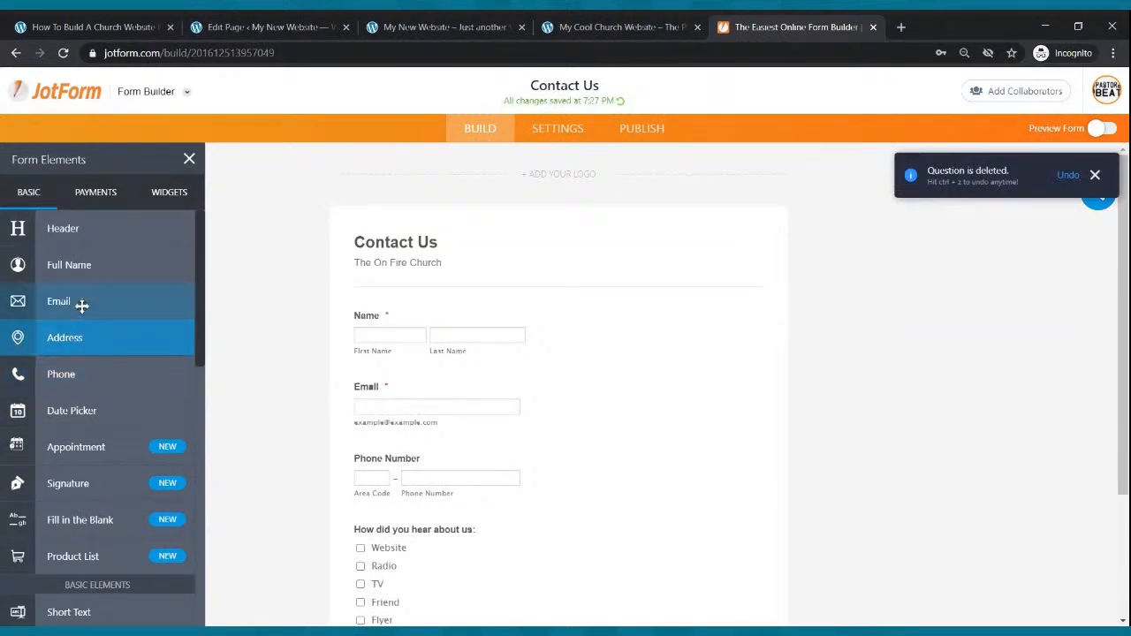
pyautogui.moveTo(79, 302); pyautogui.dragTo(444, 438)
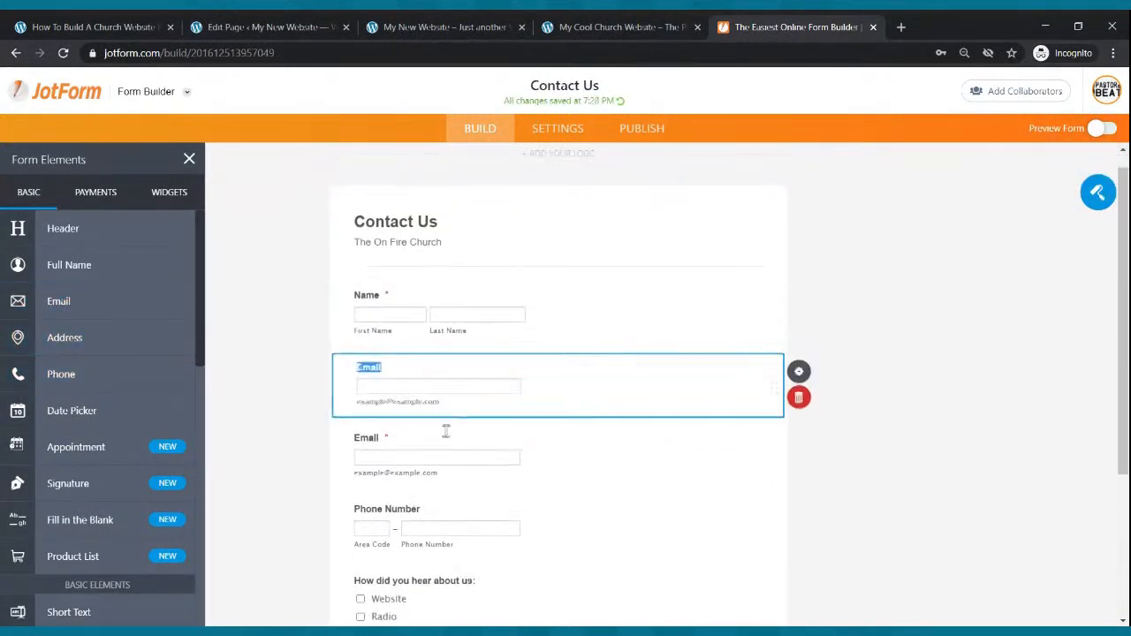
pyautogui.click(812, 397)
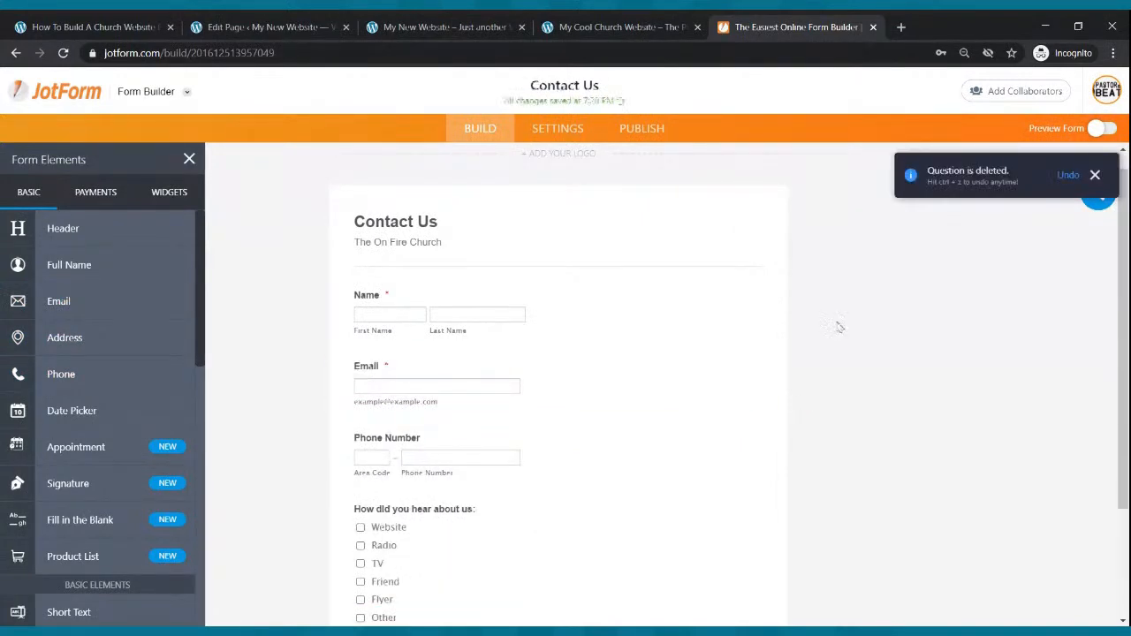
# Step: Add a Multiple Choice question below the Phone Number field with the title "How did you hear about us:"
pyautogui.scroll(-3, 380, 342)
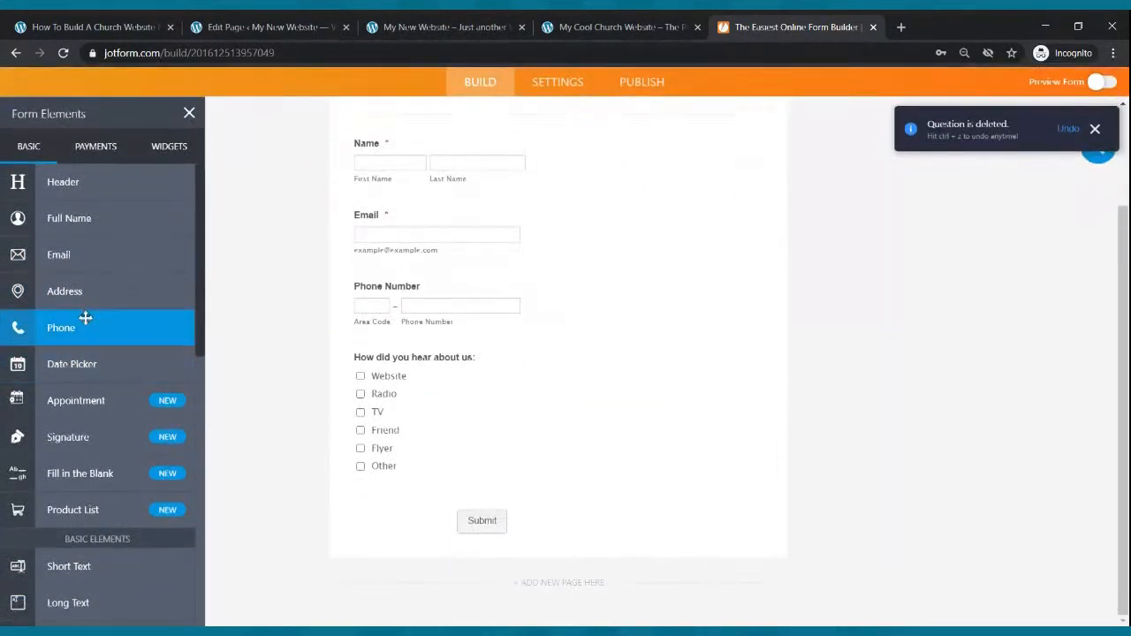
pyautogui.scroll(-2, 86, 316)
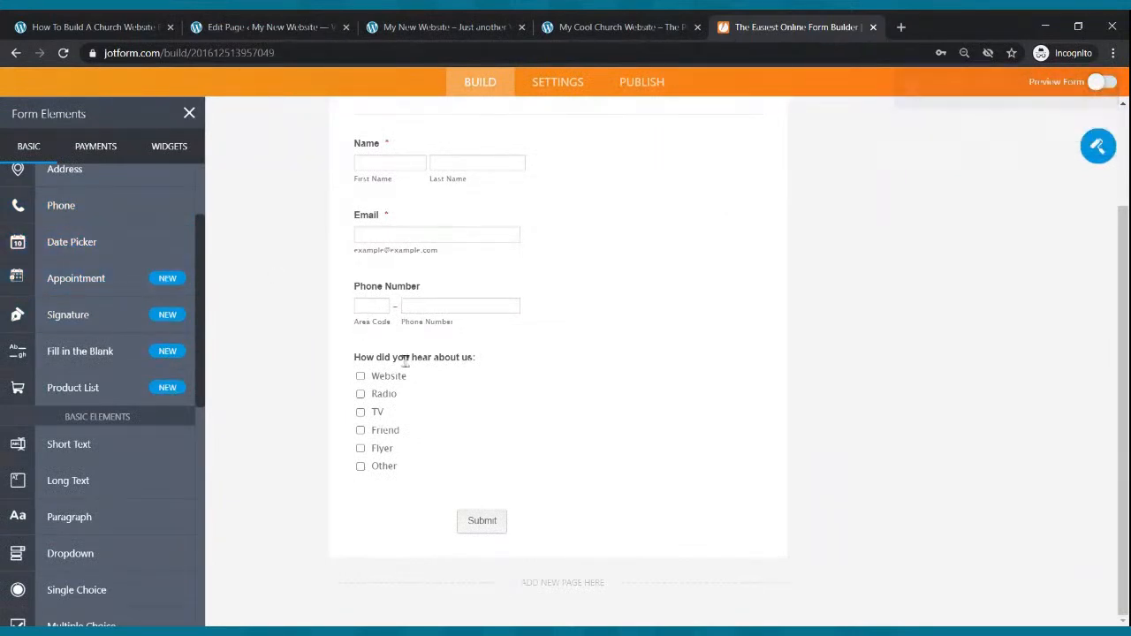
pyautogui.scroll(-2, 18, 427)
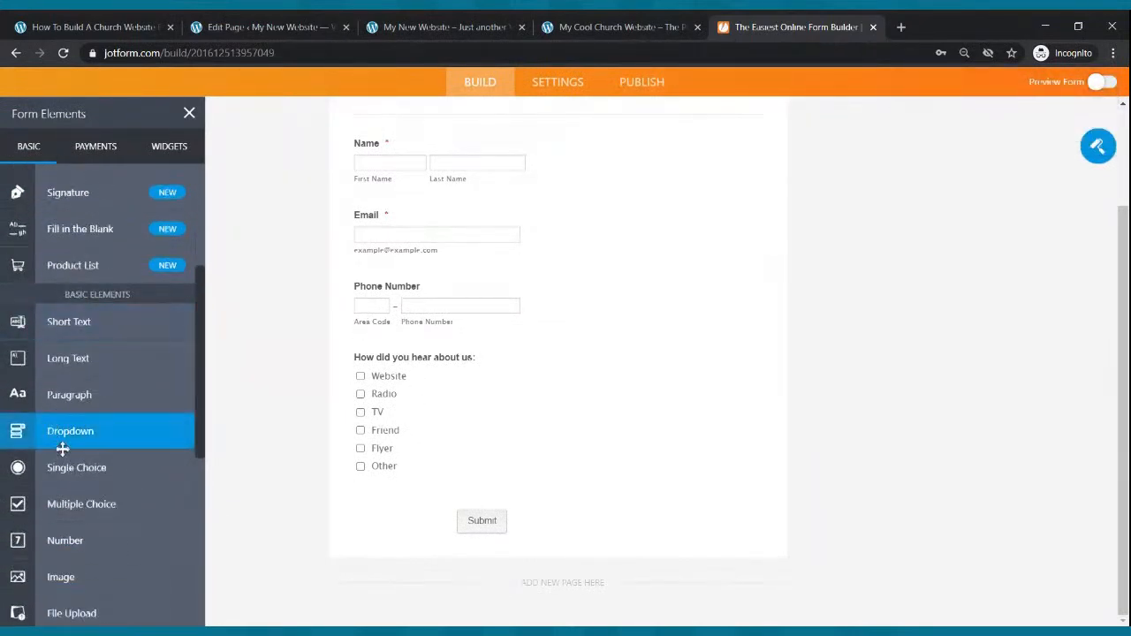
pyautogui.moveTo(88, 510); pyautogui.dragTo(434, 363)
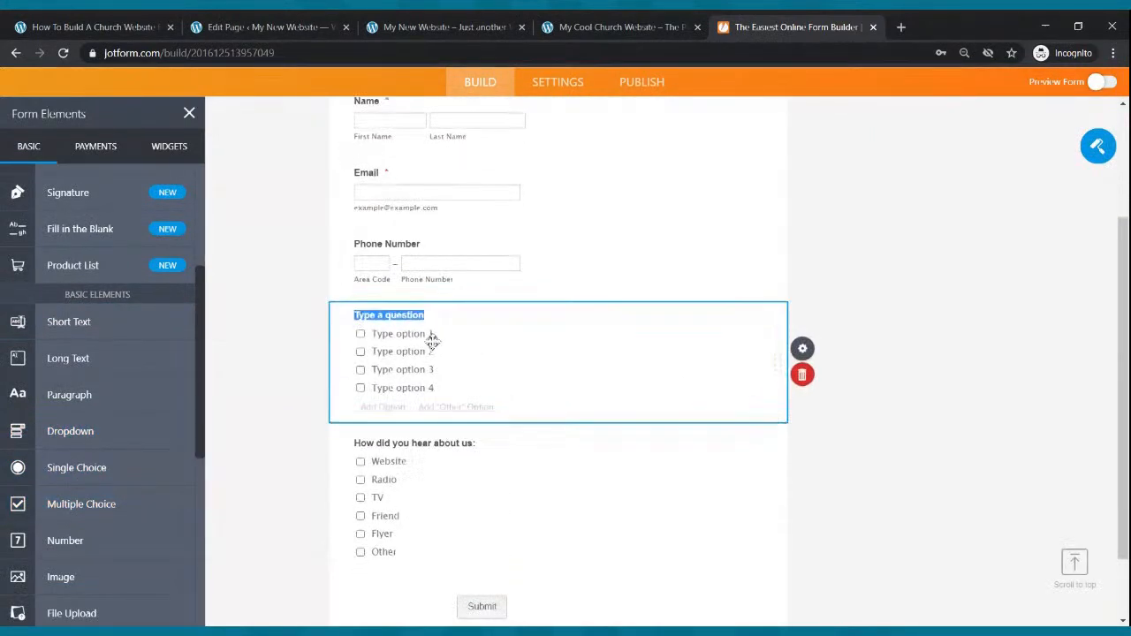
pyautogui.write('How did you hear about us')
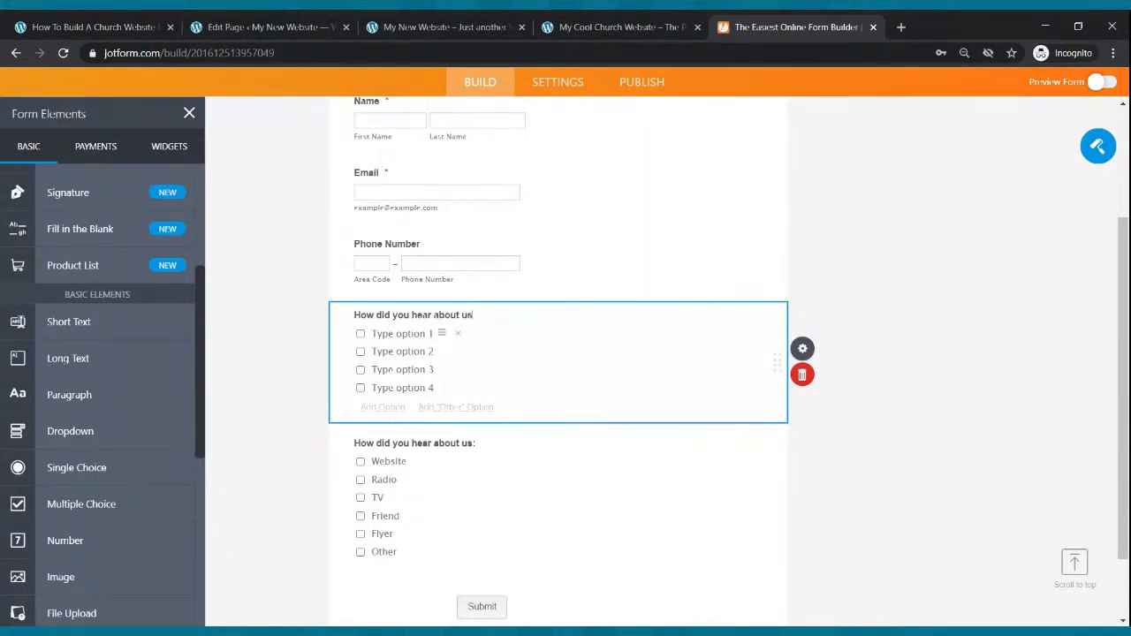
# Step: Name the four options of the new multiple choice question Flyer, Radio, Friend and Other
pyautogui.click(403, 334)
pyautogui.write('Flyer')
pyautogui.click(405, 351)
pyautogui.write('Radio')
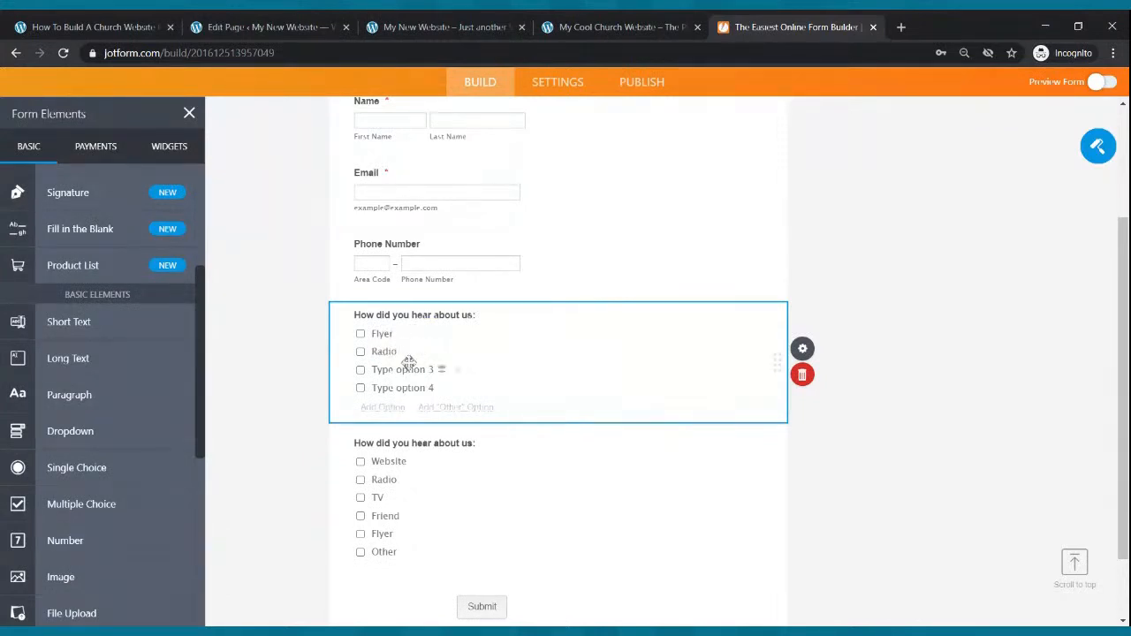
pyautogui.click(407, 368)
pyautogui.write('Friend')
pyautogui.click(408, 386)
pyautogui.write('Other')
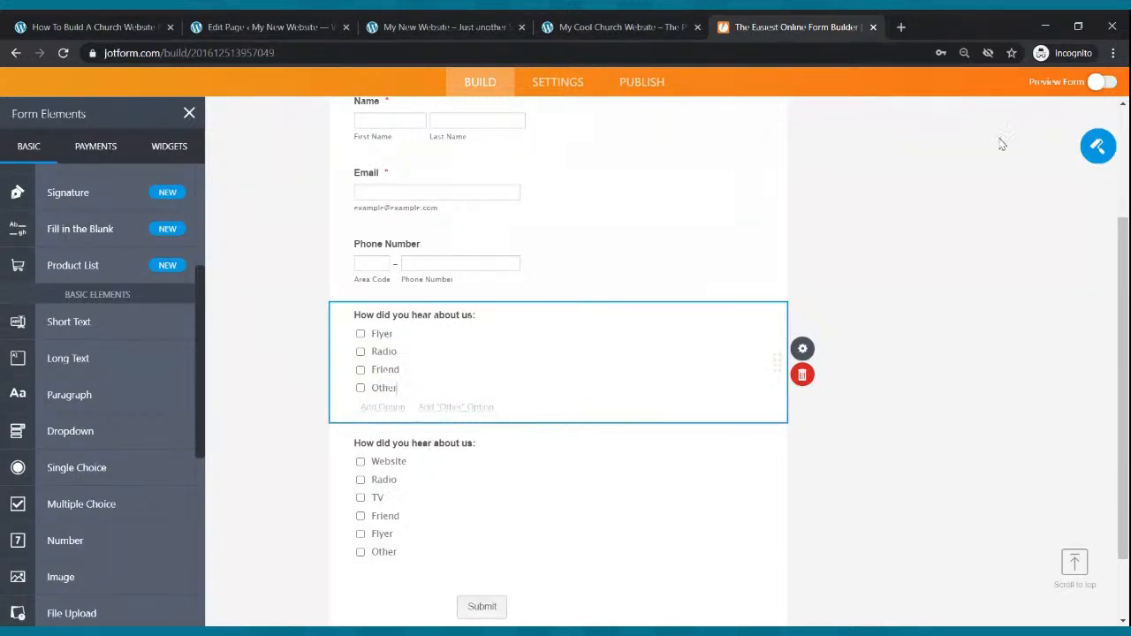
# Step: Delete the duplicate "How did you hear about us:" question that has the four options
pyautogui.scroll(-1, 380, 503)
pyautogui.scroll(2, 389, 493)
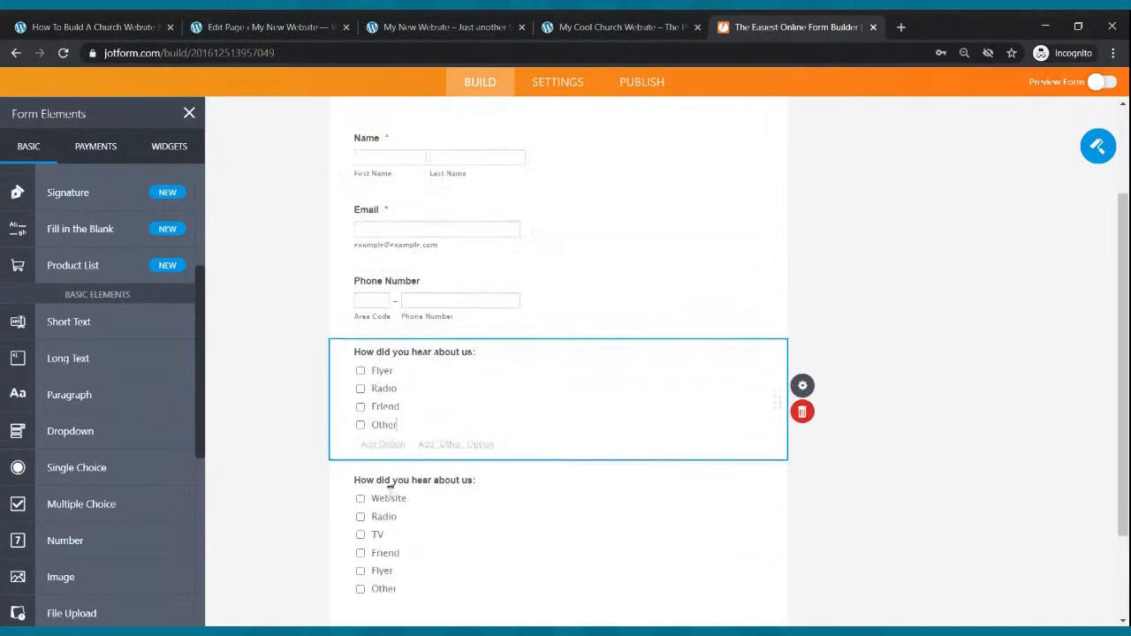
pyautogui.scroll(3, 478, 530)
pyautogui.scroll(-4, 589, 472)
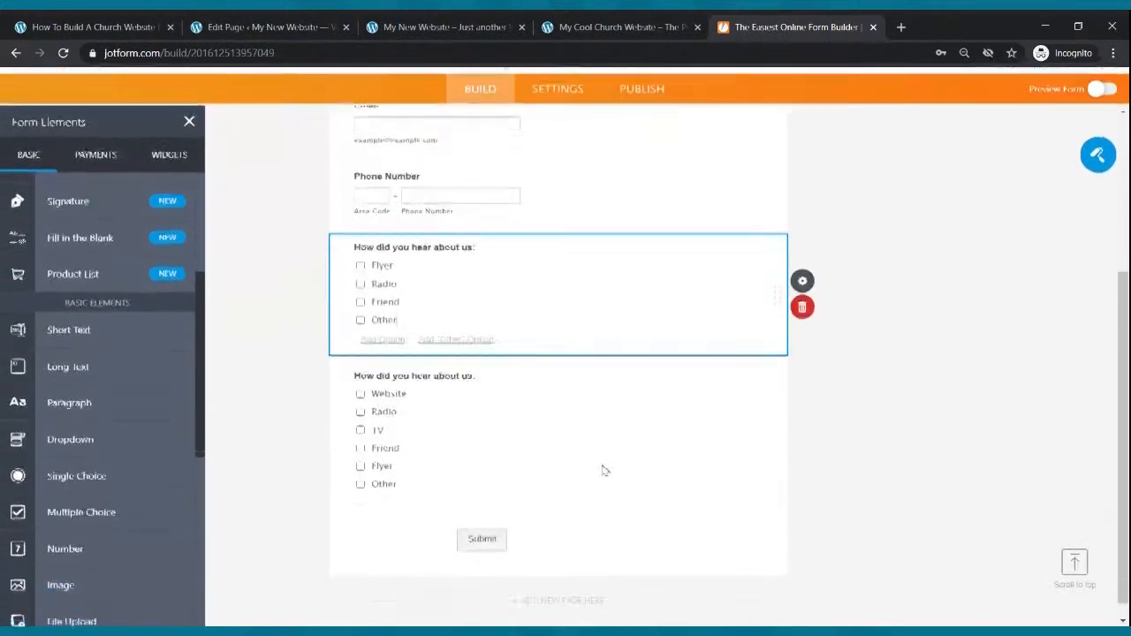
pyautogui.click(802, 298)
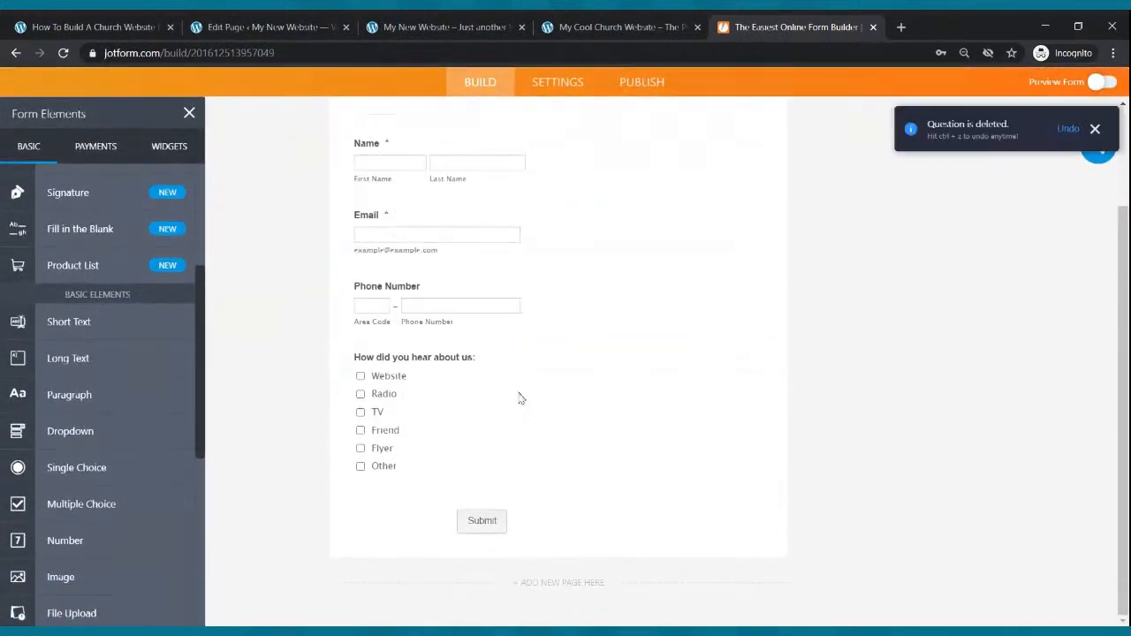
# Step: Review the Contact Us form's fields and open its publishing options
pyautogui.scroll(1, 523, 548)
pyautogui.scroll(1, 523, 547)
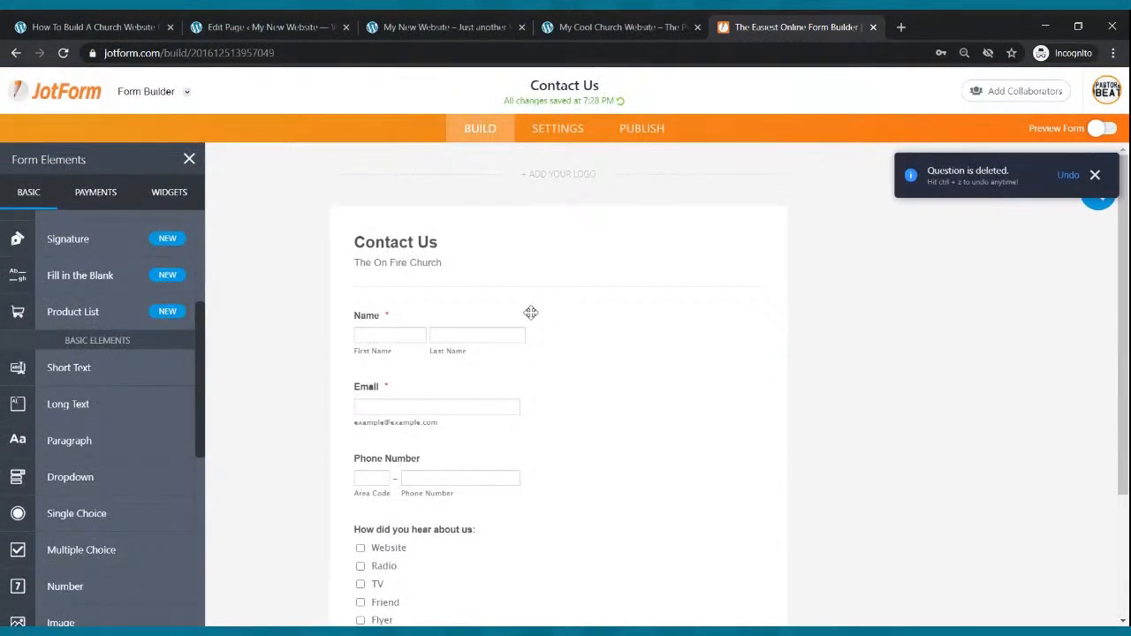
pyautogui.scroll(-2, 540, 310)
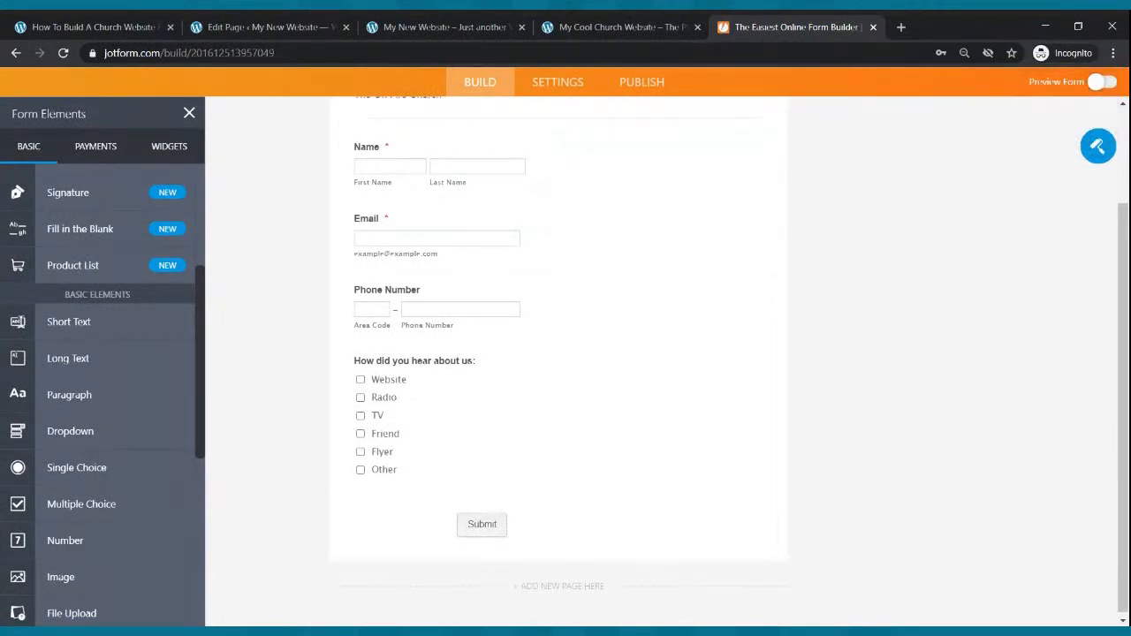
pyautogui.scroll(2, 500, 292)
pyautogui.scroll(-2, 500, 292)
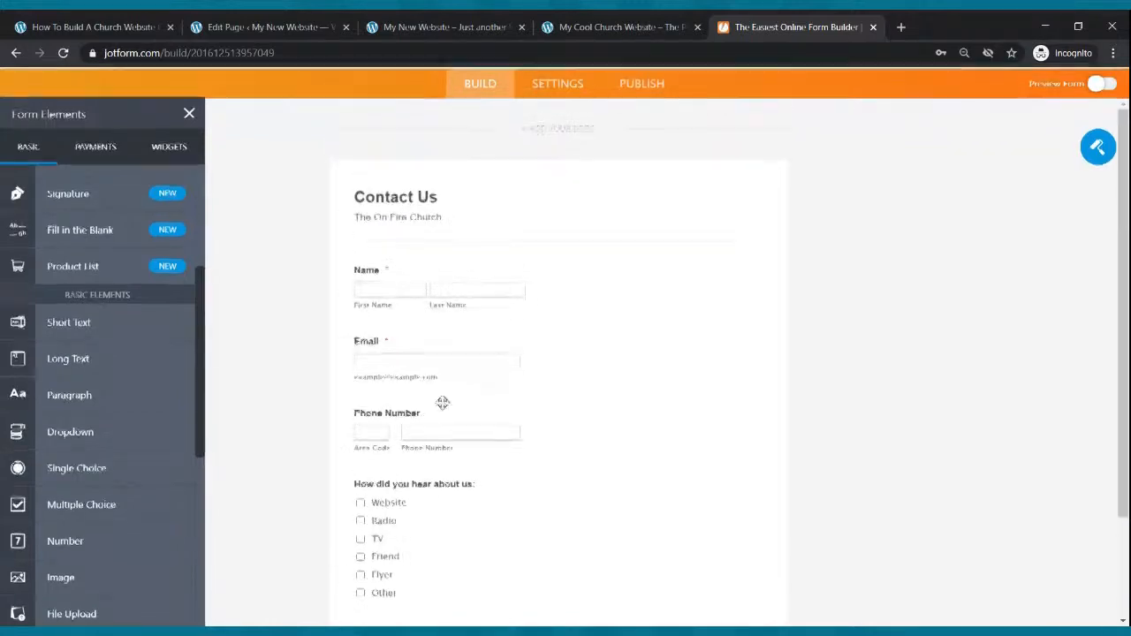
pyautogui.click(634, 142)
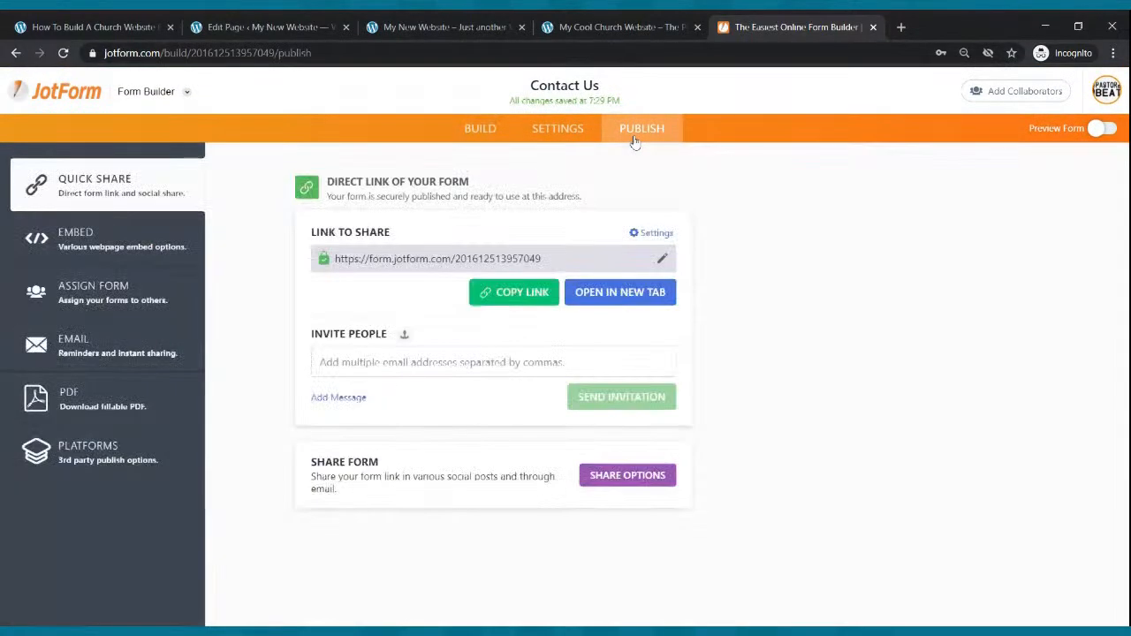
# Step: Copy the Contact Us form's embed code in JotForm and add a Custom HTML block to the Contact Us page in WordPress
pyautogui.click(69, 250)
pyautogui.click(615, 343)
pyautogui.click(248, 23)
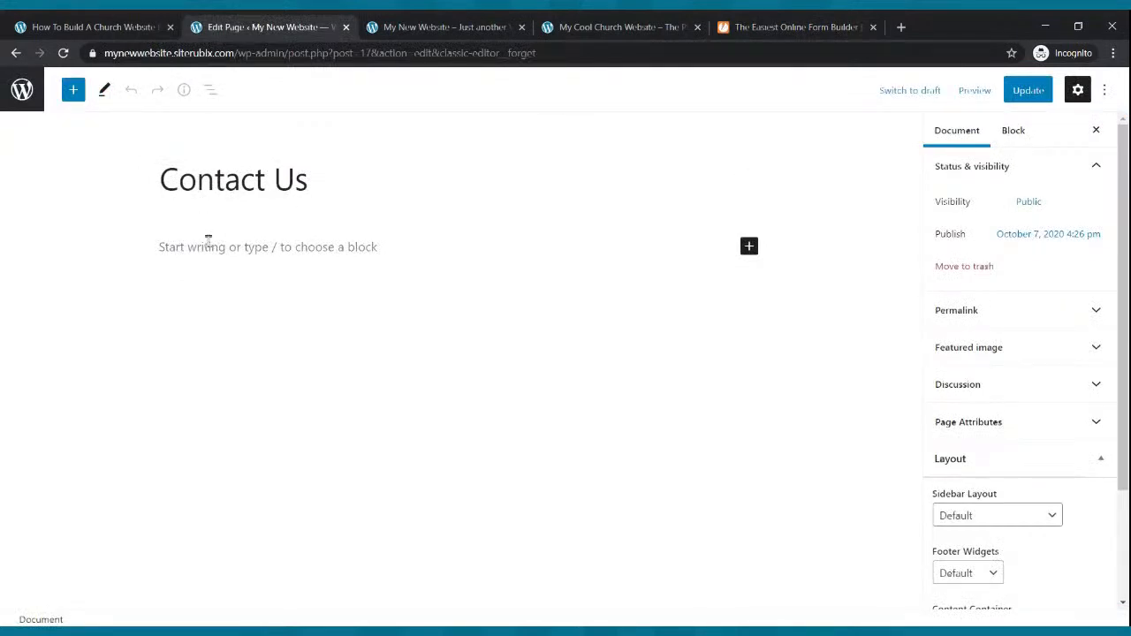
pyautogui.click(749, 247)
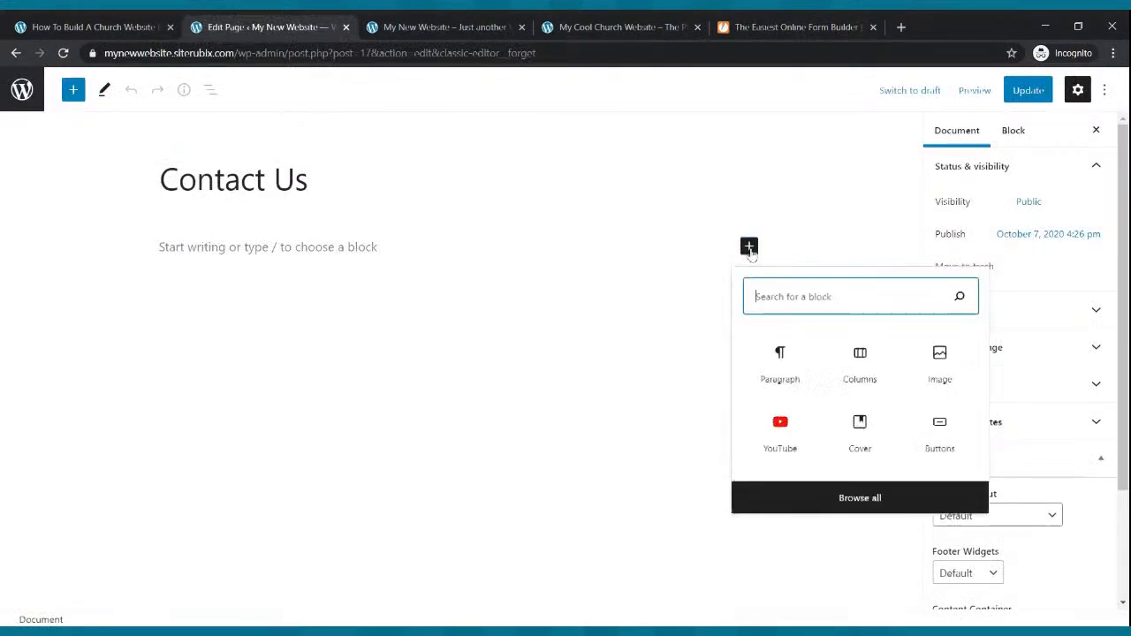
pyautogui.click(783, 298)
pyautogui.write('html')
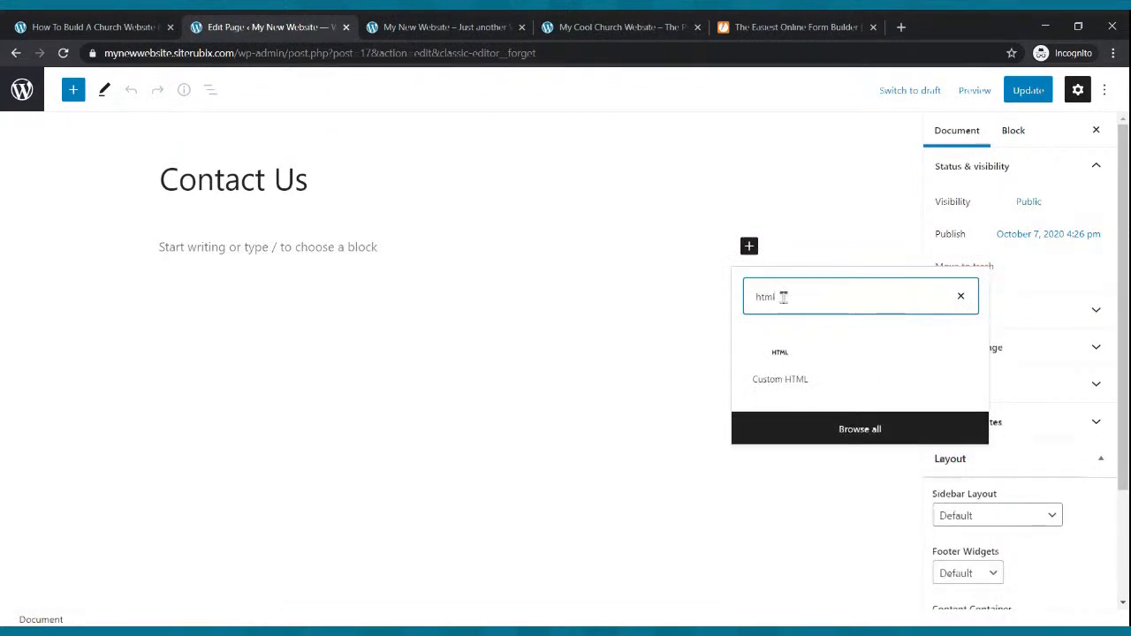
pyautogui.click(781, 376)
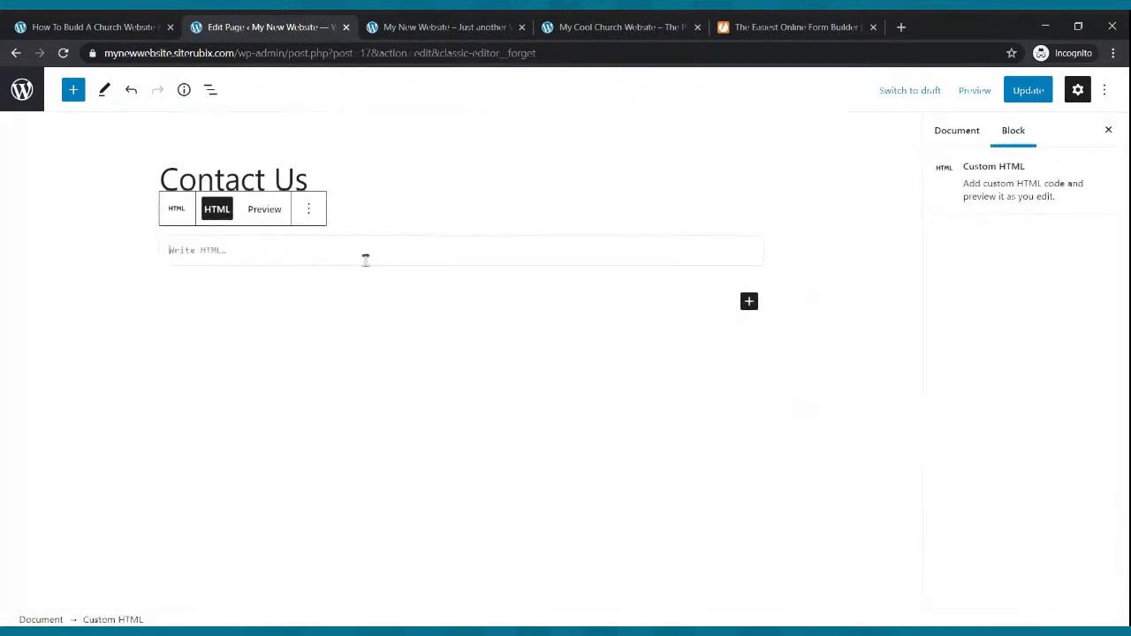
# Step: Copy the embed script from JotForm again, paste it into the Custom HTML block in WordPress, and update the Contact Us page
pyautogui.click(756, 27)
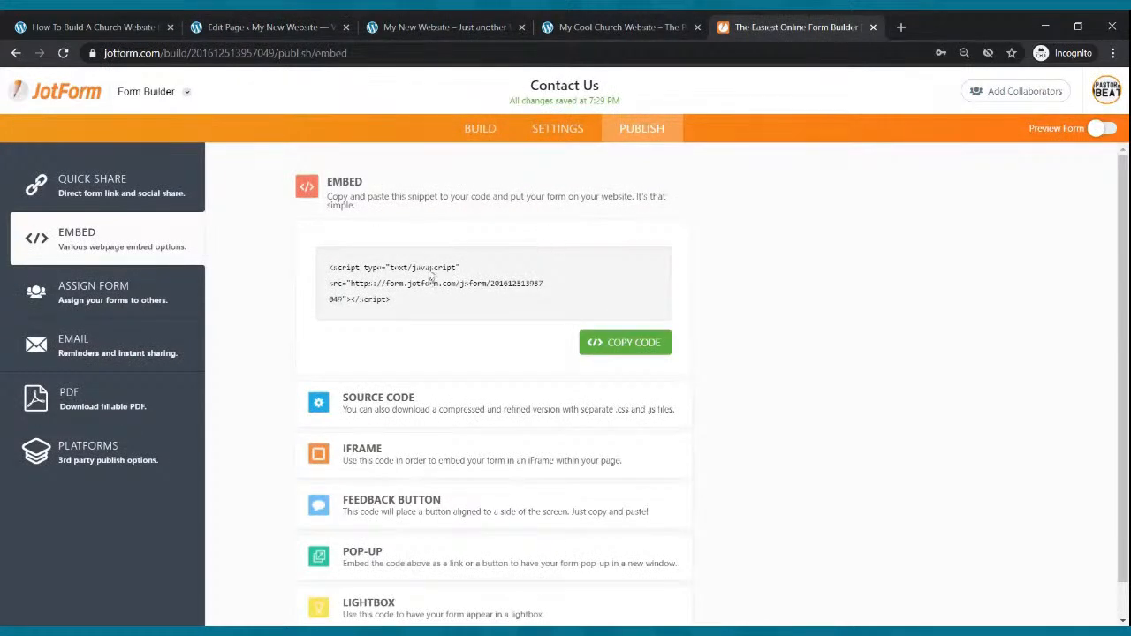
pyautogui.click(629, 348)
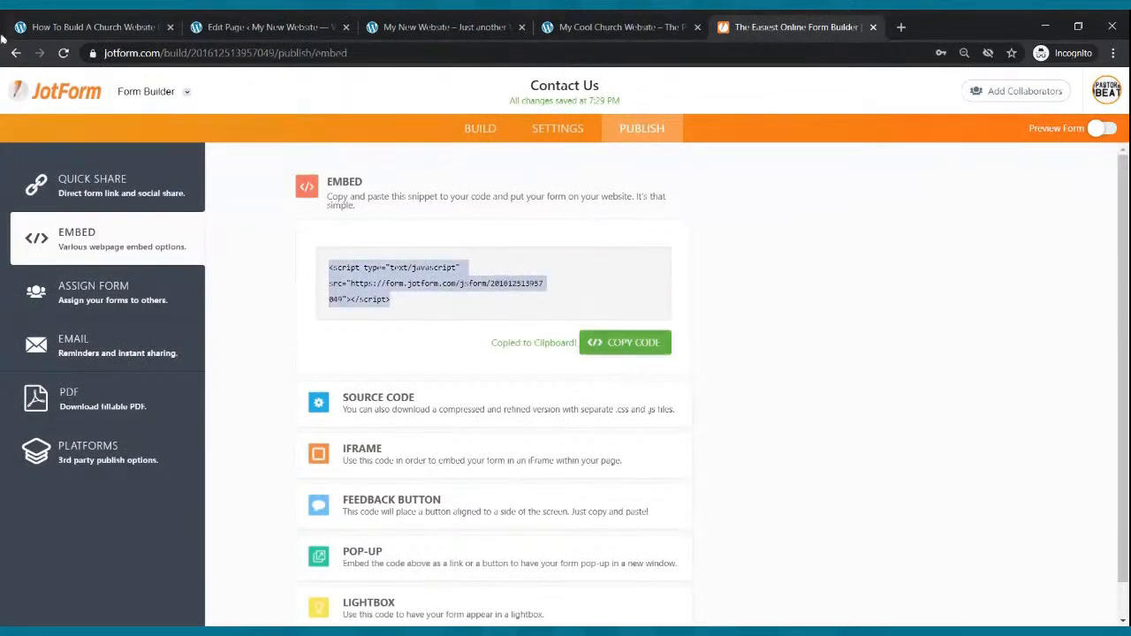
pyautogui.click(252, 26)
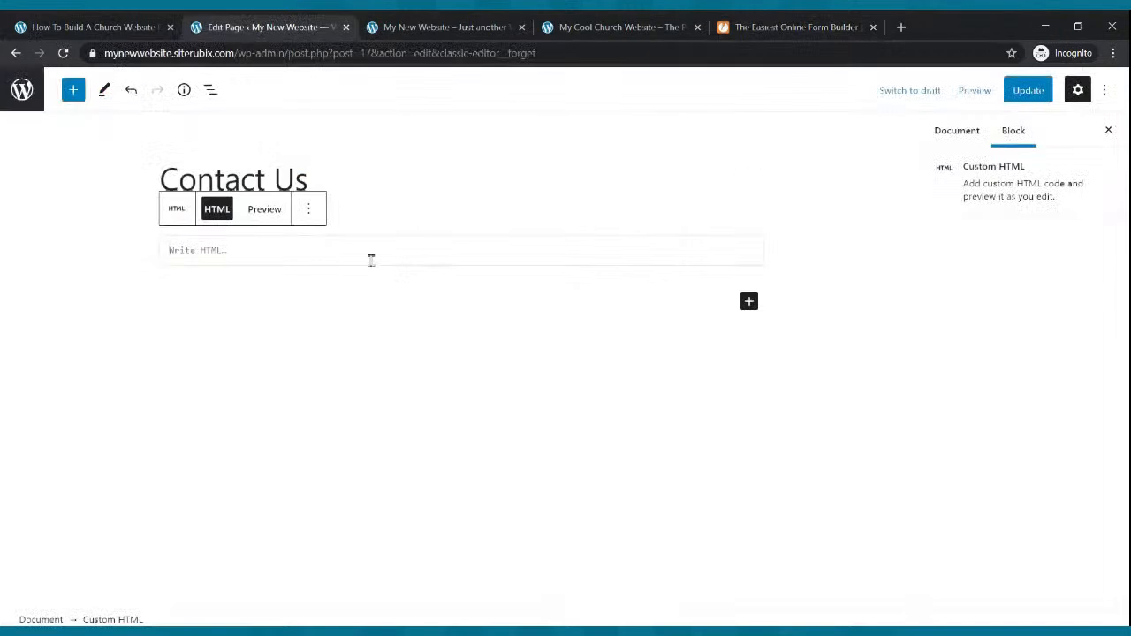
pyautogui.hotkey('ctrl', 'v')
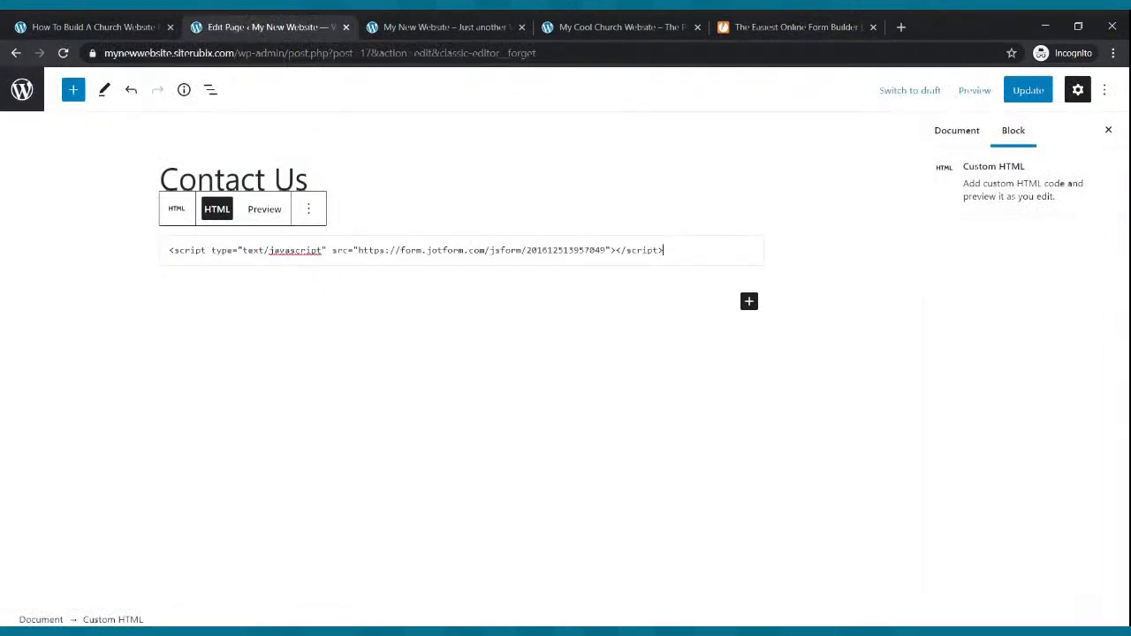
pyautogui.click(1018, 94)
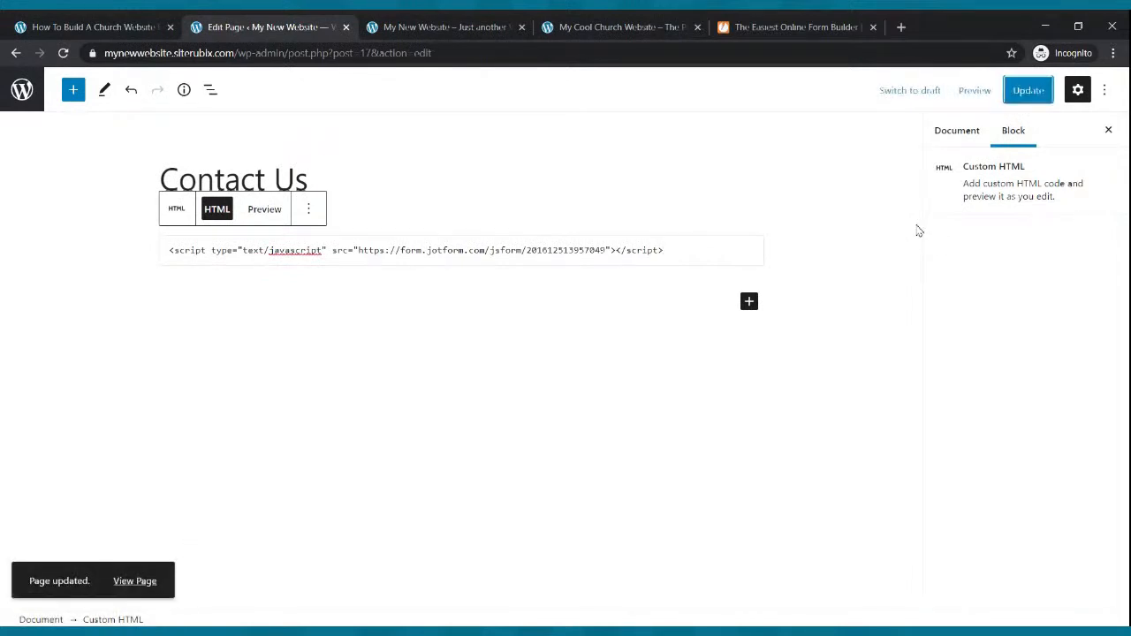
# Step: Open the live Contact Us page and examine the embedded form from beginning to end
pyautogui.click(495, 26)
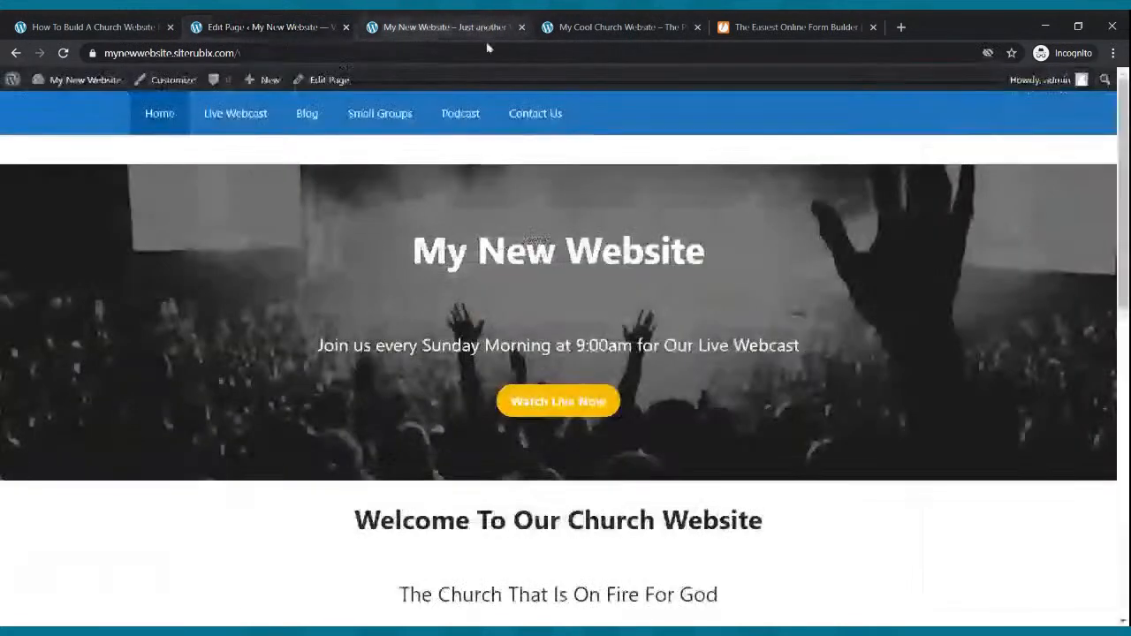
pyautogui.click(535, 120)
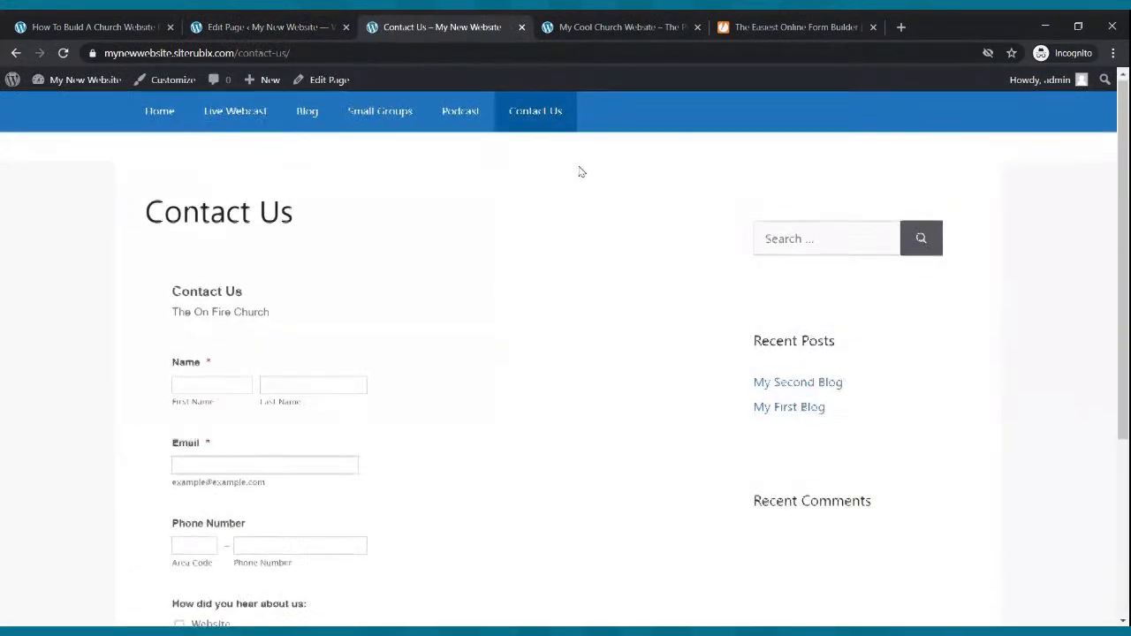
pyautogui.scroll(-3, 579, 171)
pyautogui.scroll(3, 579, 172)
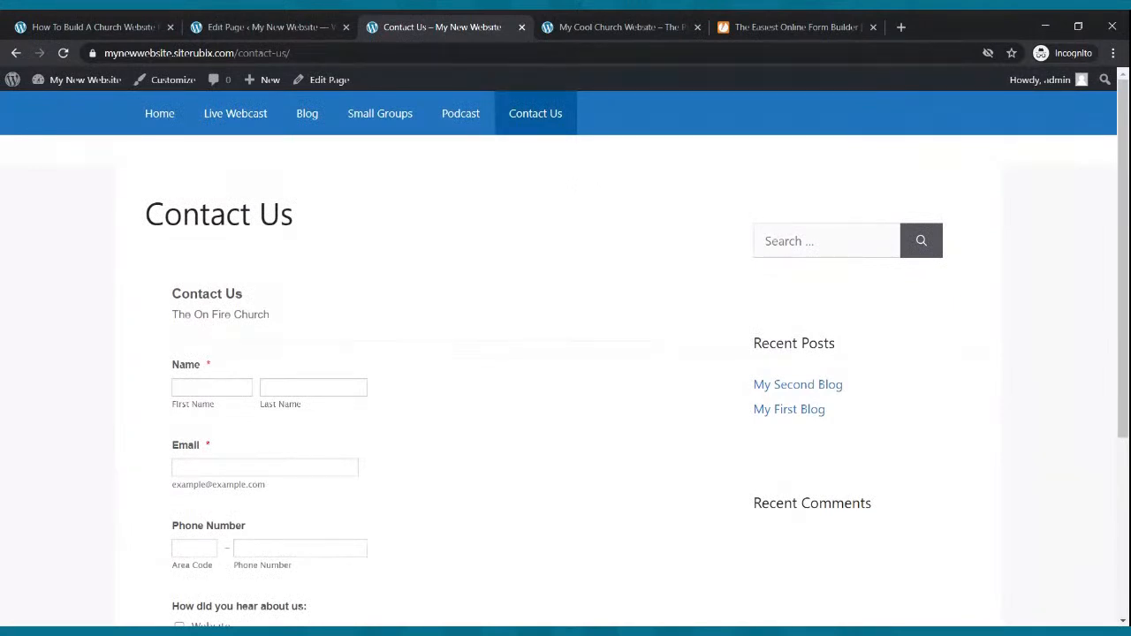
pyautogui.scroll(-3, 596, 179)
pyautogui.scroll(3, 596, 179)
pyautogui.scroll(-3, 596, 179)
pyautogui.scroll(3, 596, 185)
# Step: Look over the live Home page down to its footer and back up to the Watch Live Now button
pyautogui.click(176, 121)
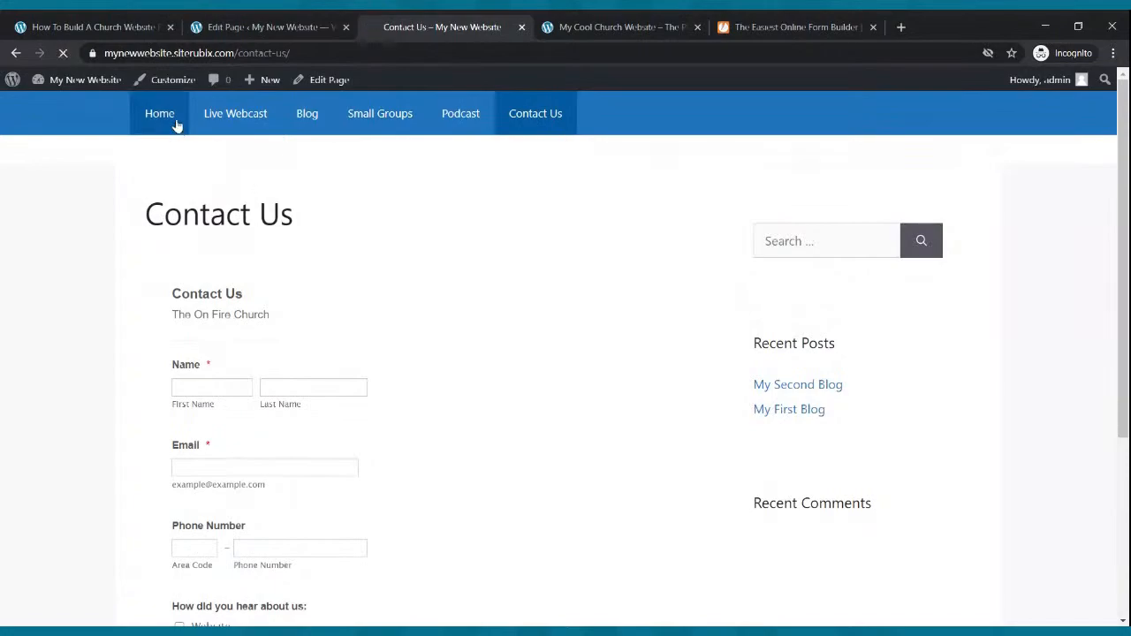
pyautogui.scroll(-4, 216, 226)
pyautogui.scroll(-3, 221, 223)
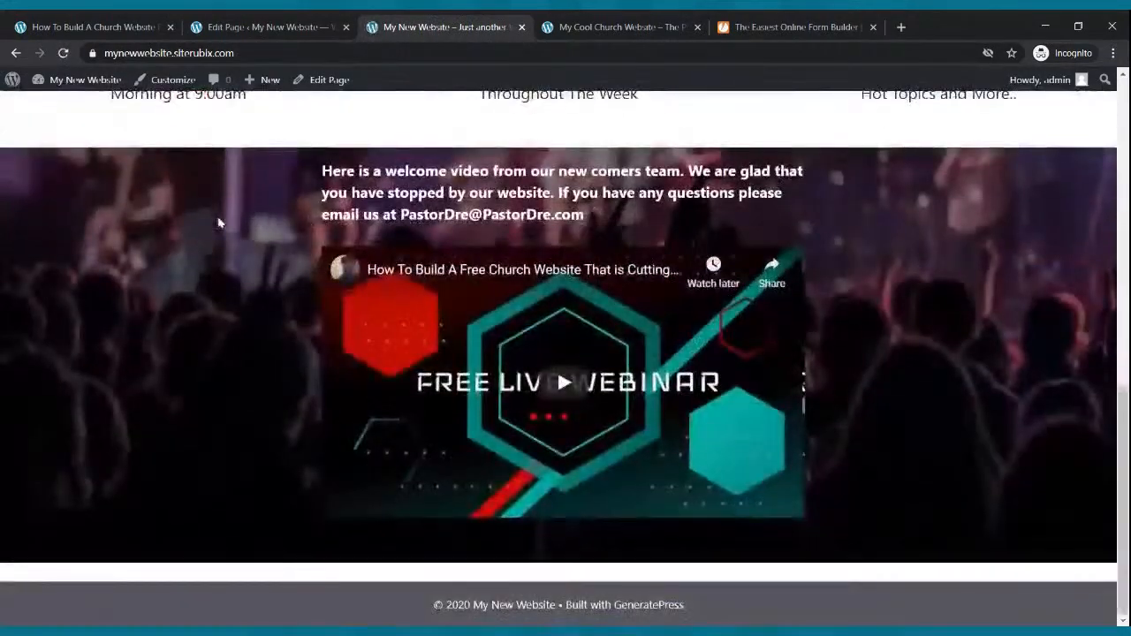
pyautogui.scroll(8, 220, 222)
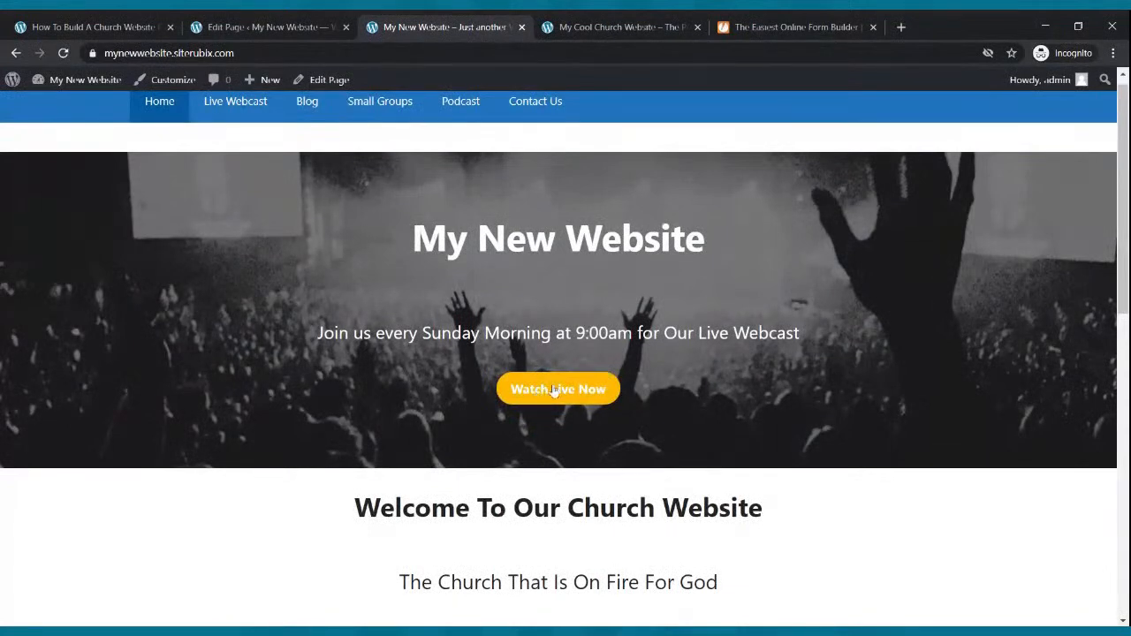
# Step: Open the Home page in the WordPress block editor and select the Watch Live Now button
pyautogui.click(274, 27)
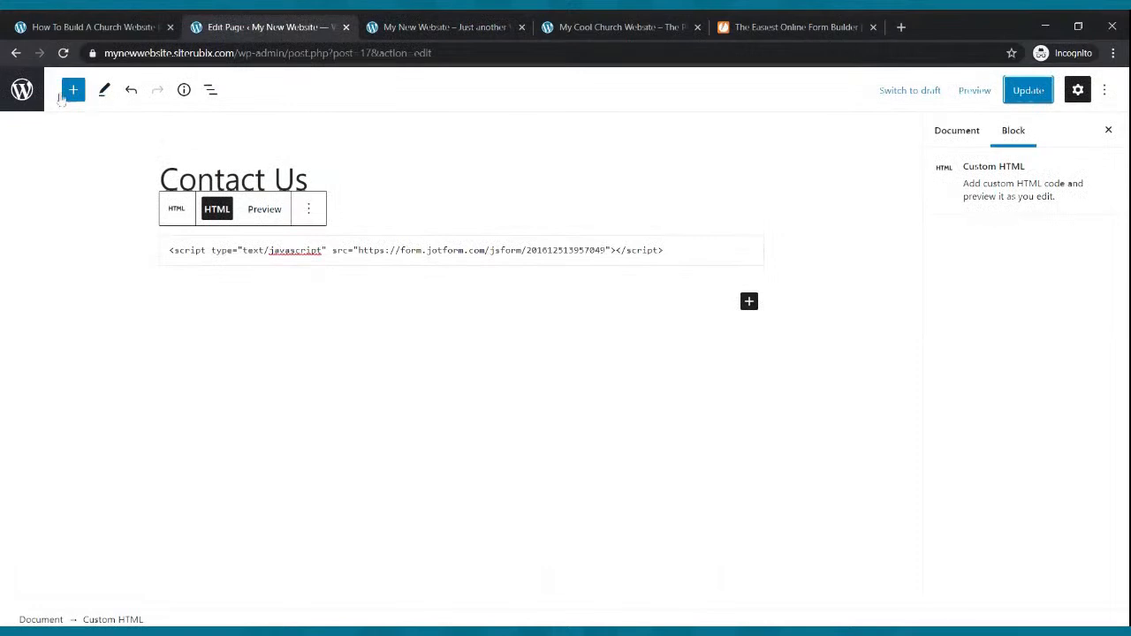
pyautogui.click(22, 88)
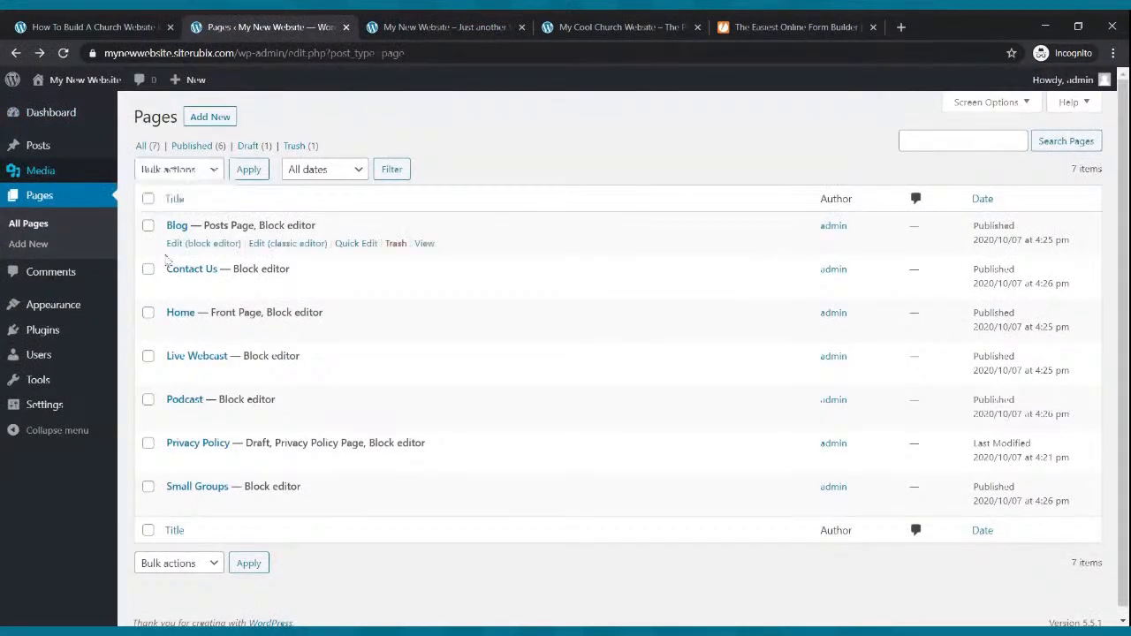
pyautogui.click(215, 333)
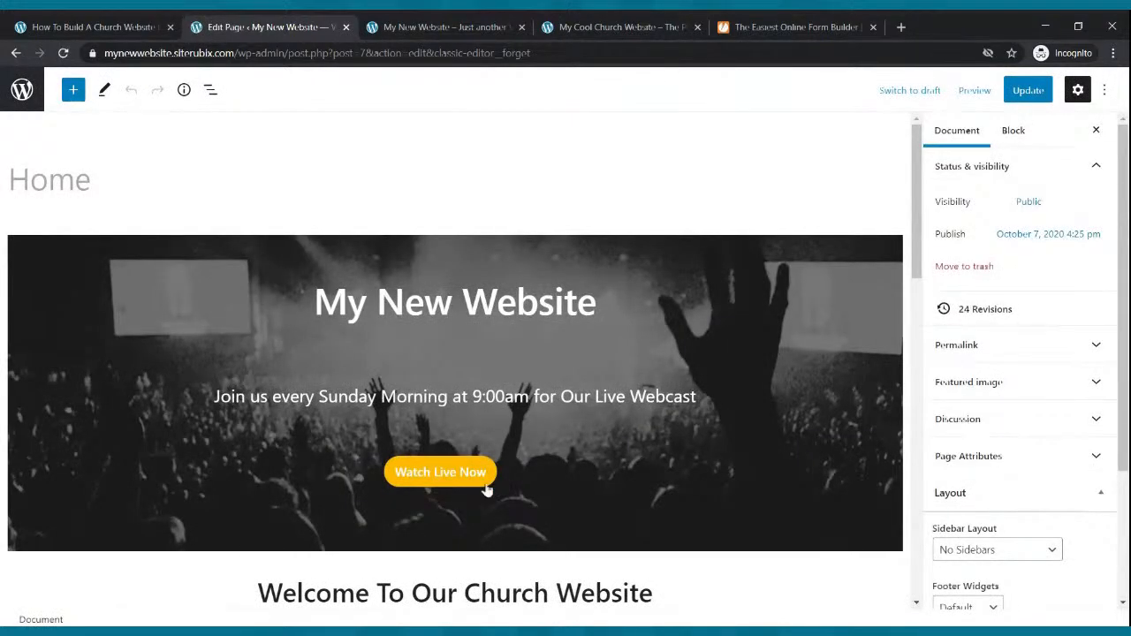
pyautogui.click(487, 486)
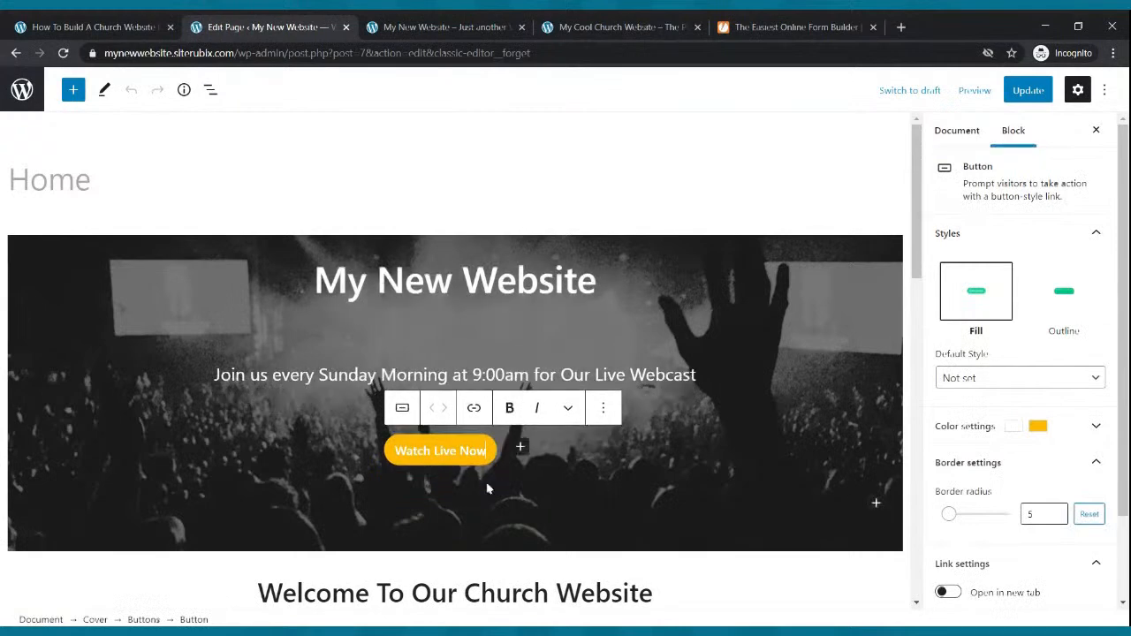
# Step: Link the Watch Live Now button to the Live Webcast page's URL, mynewwebsite.siterubix.com/live-webcast/, and update the Home page
pyautogui.click(424, 26)
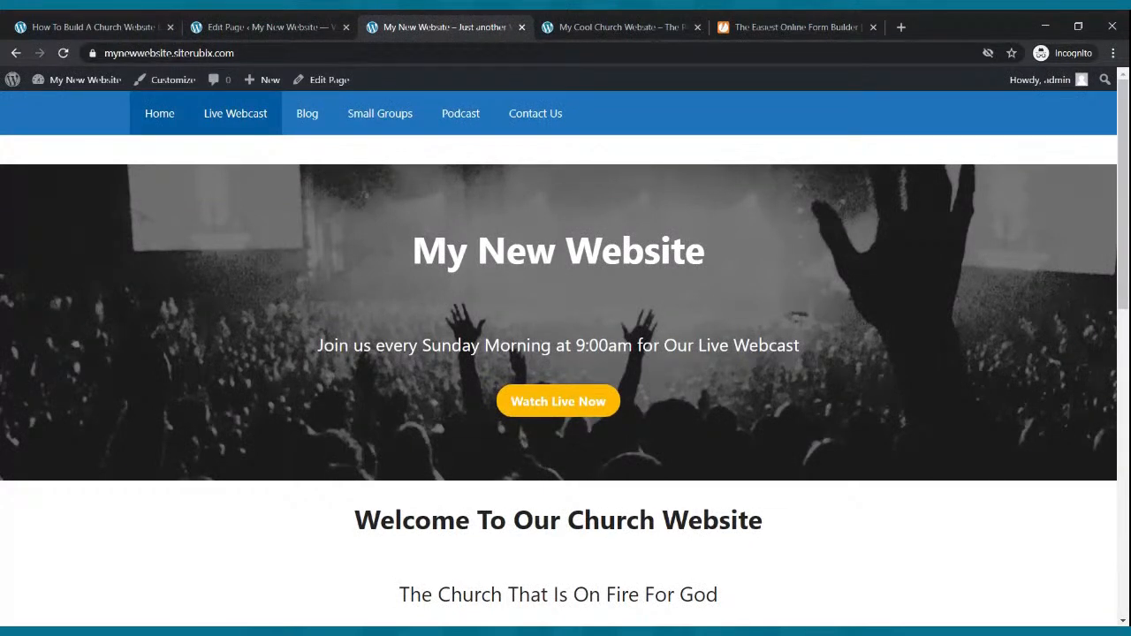
pyautogui.click(250, 118)
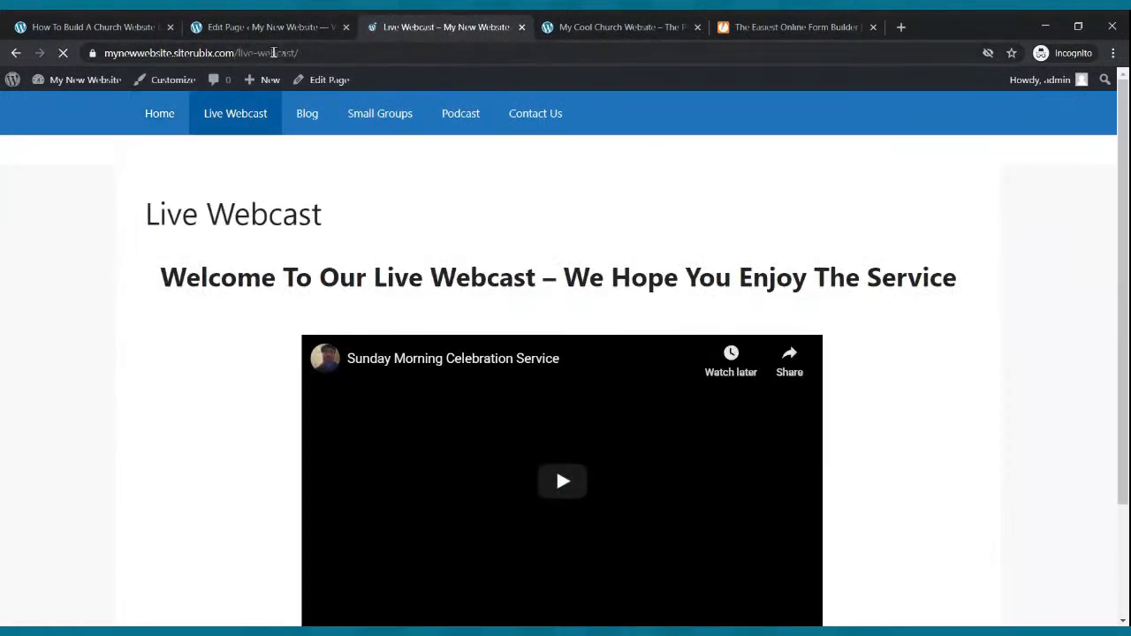
pyautogui.click(265, 29)
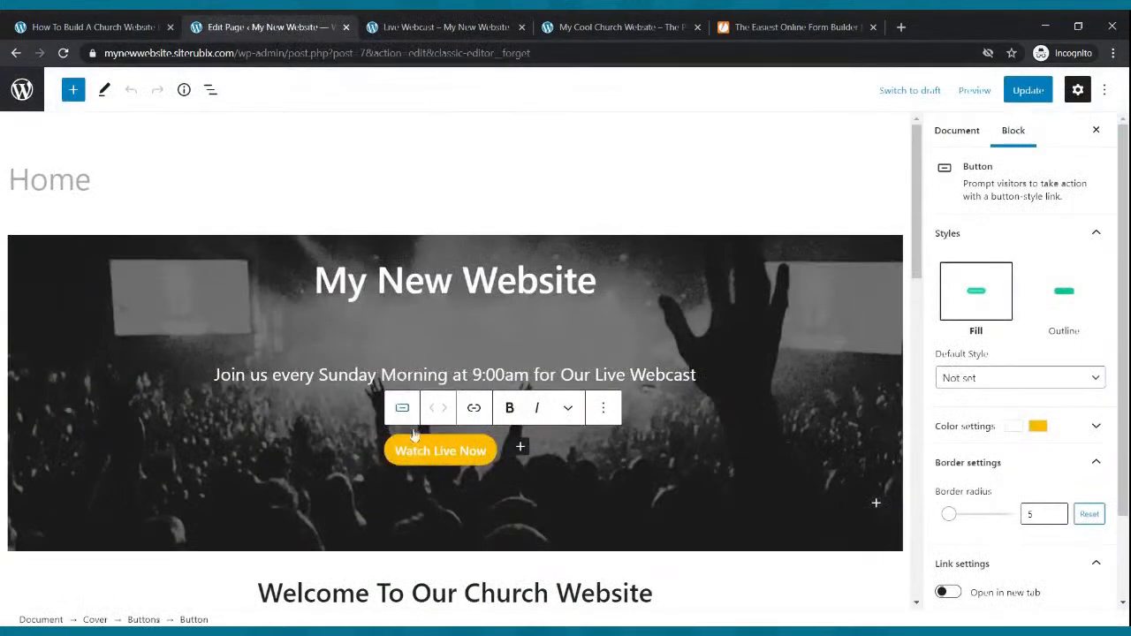
pyautogui.click(473, 409)
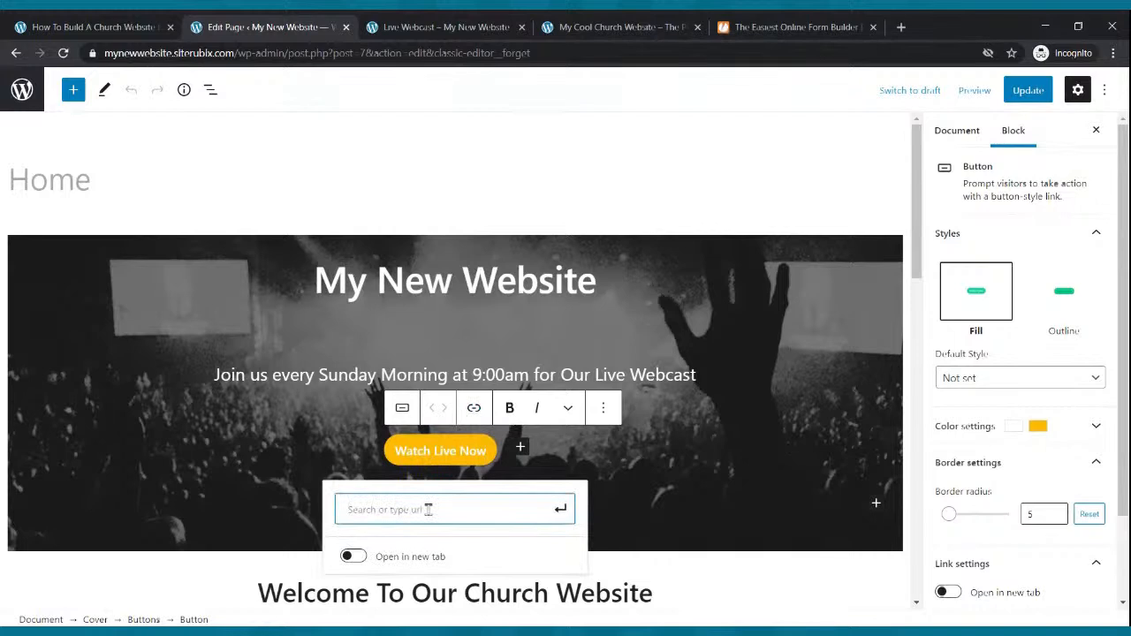
pyautogui.hotkey('ctrl', 'v')
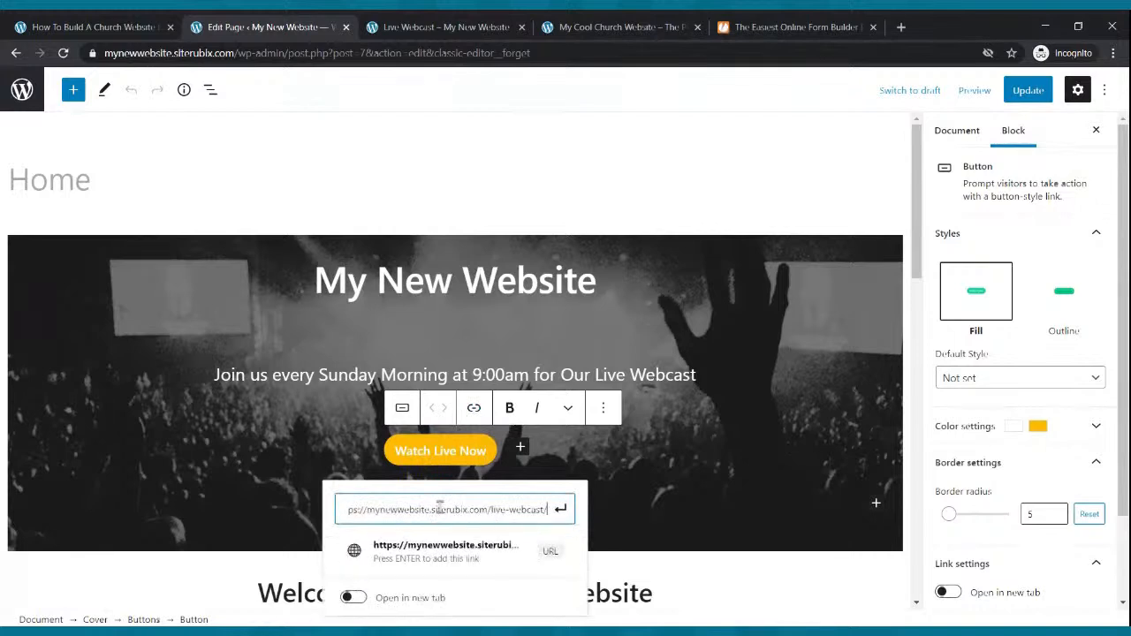
pyautogui.click(562, 510)
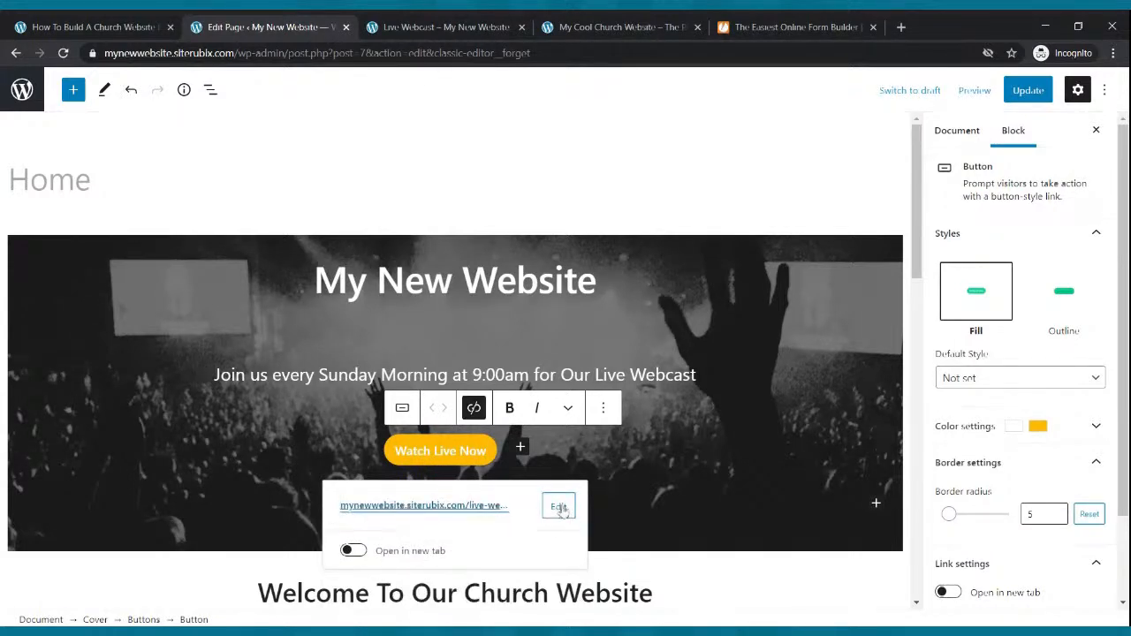
pyautogui.click(1015, 94)
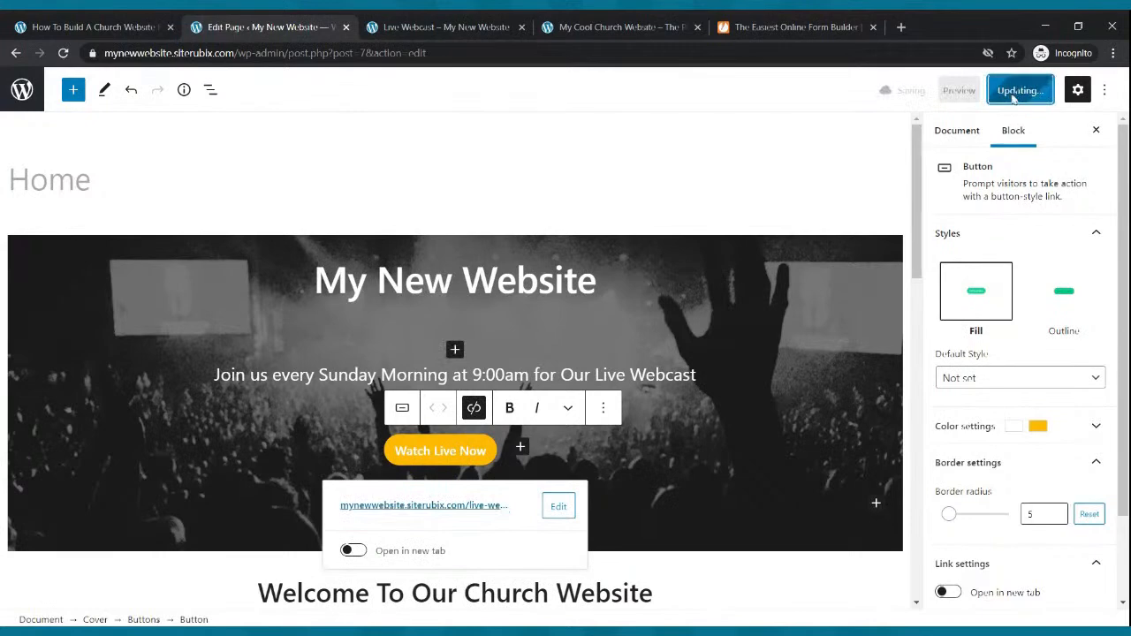
# Step: Test the Watch Live Now button on the live Home page and look over the Live Webcast page it opens
pyautogui.click(394, 31)
pyautogui.click(170, 117)
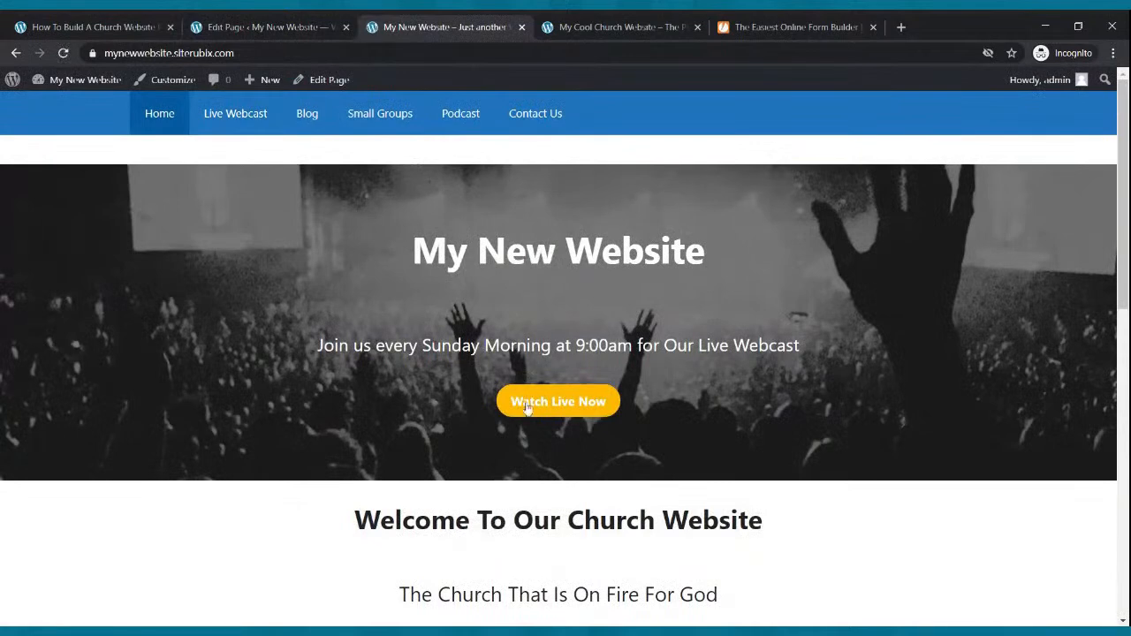
pyautogui.click(554, 405)
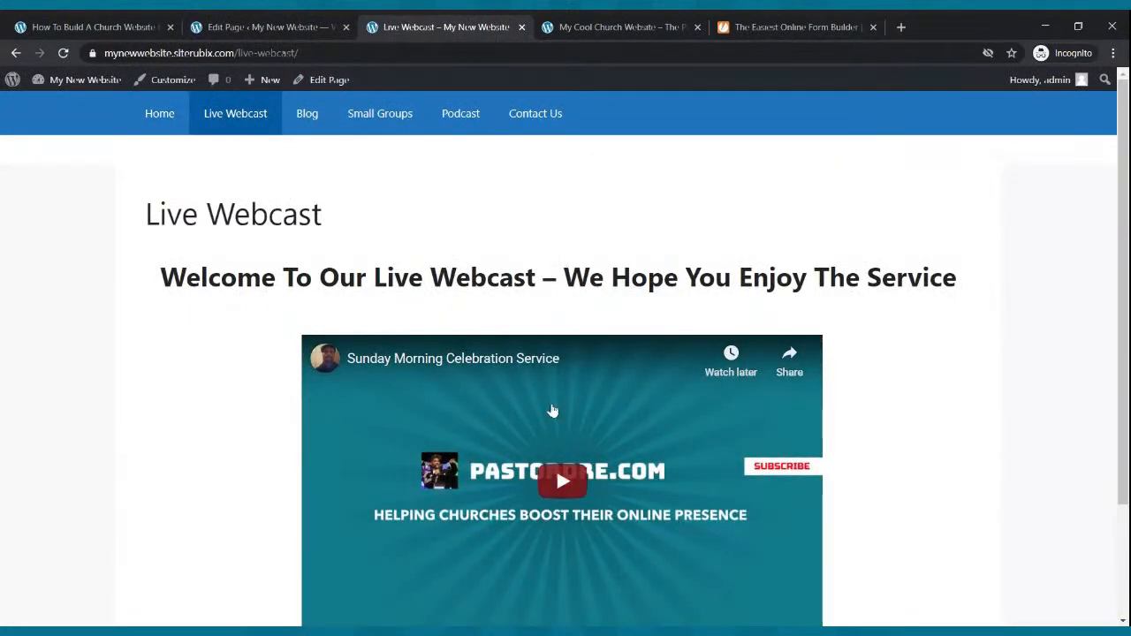
pyautogui.scroll(-3, 539, 411)
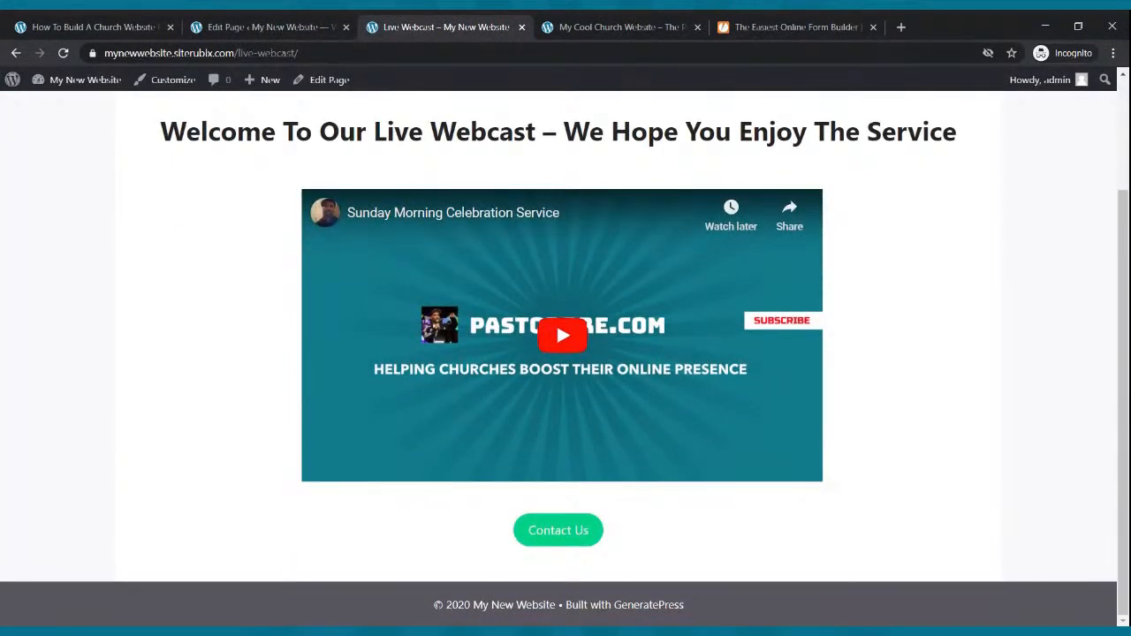
pyautogui.scroll(3, 454, 297)
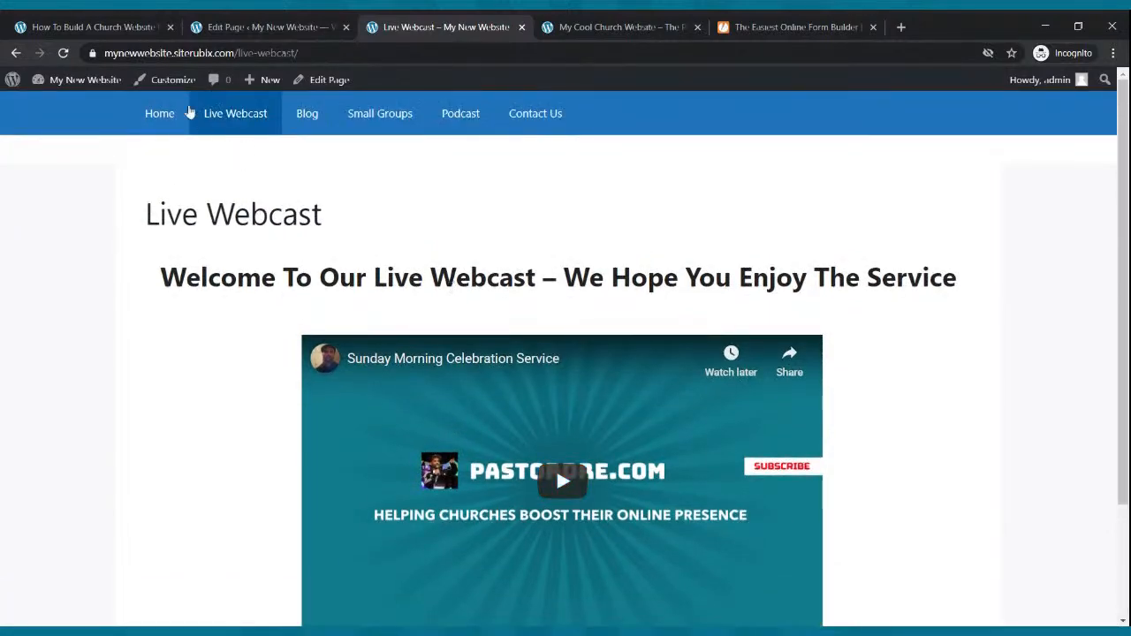
# Step: Visit the live site's Home, Live Webcast, Blog, Small Groups, Podcast and Contact Us pages, and return to Home
pyautogui.click(165, 118)
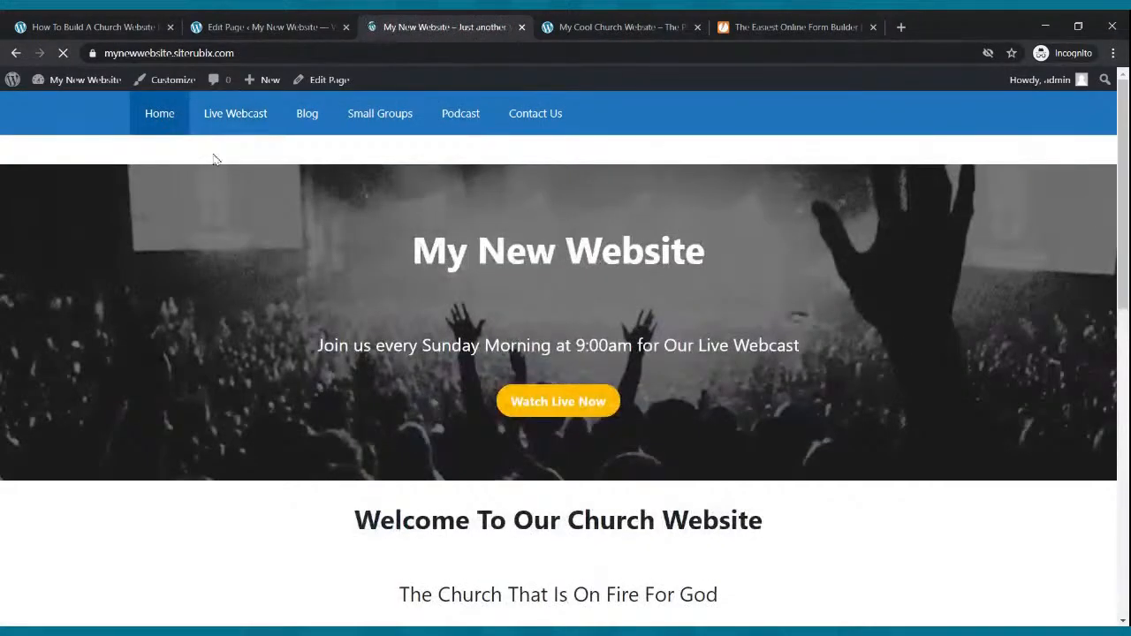
pyautogui.click(207, 115)
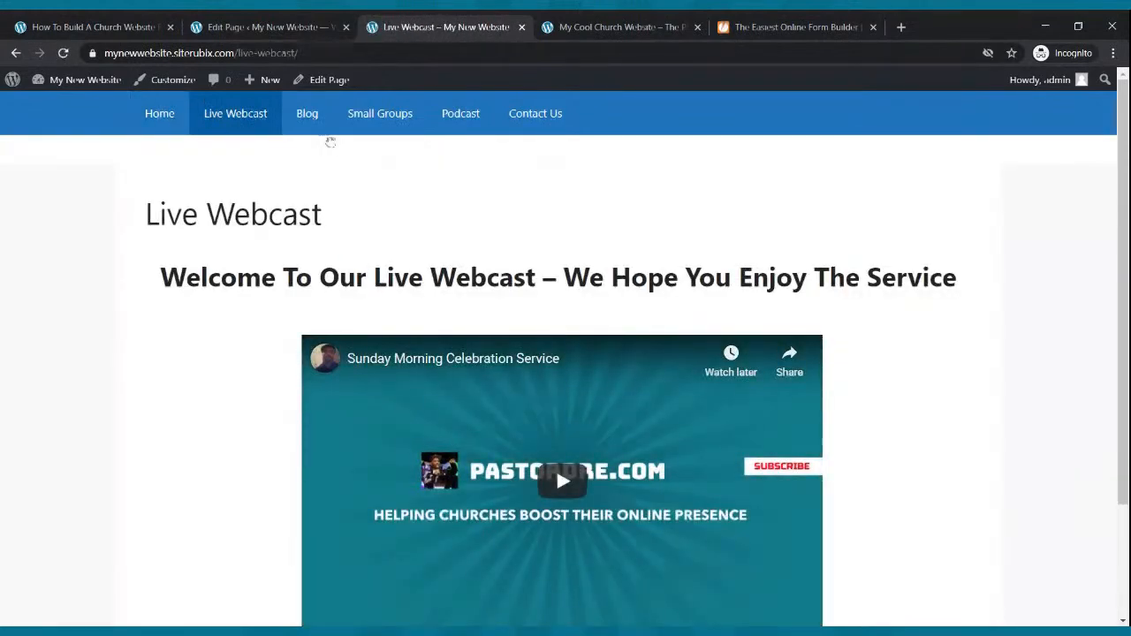
pyautogui.click(305, 117)
pyautogui.click(393, 122)
pyautogui.click(448, 122)
pyautogui.click(525, 115)
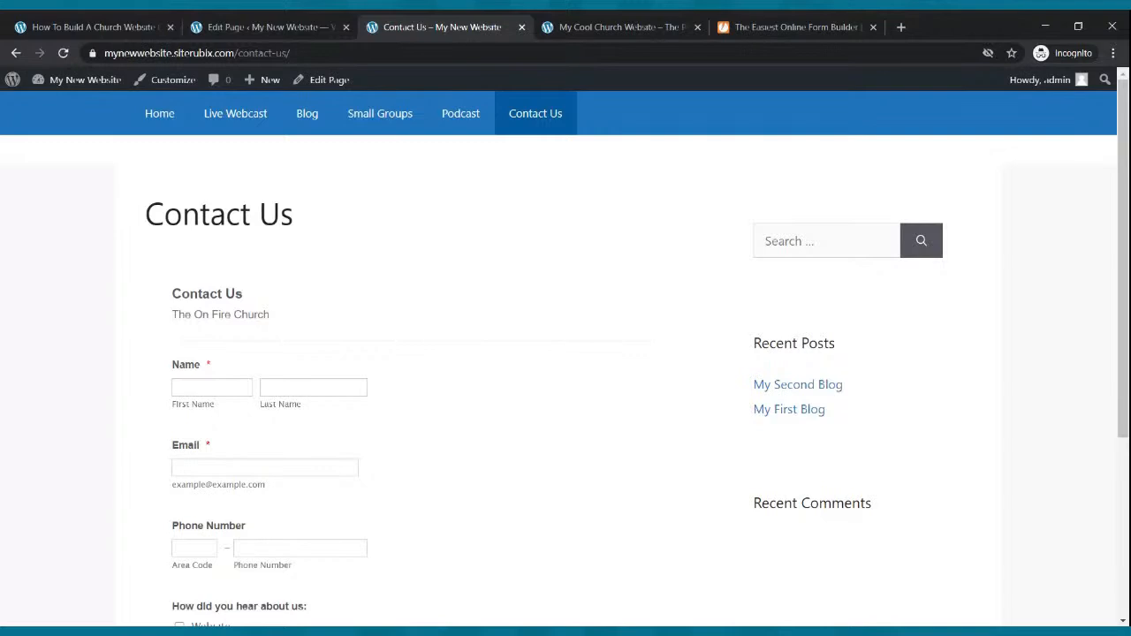
pyautogui.click(178, 116)
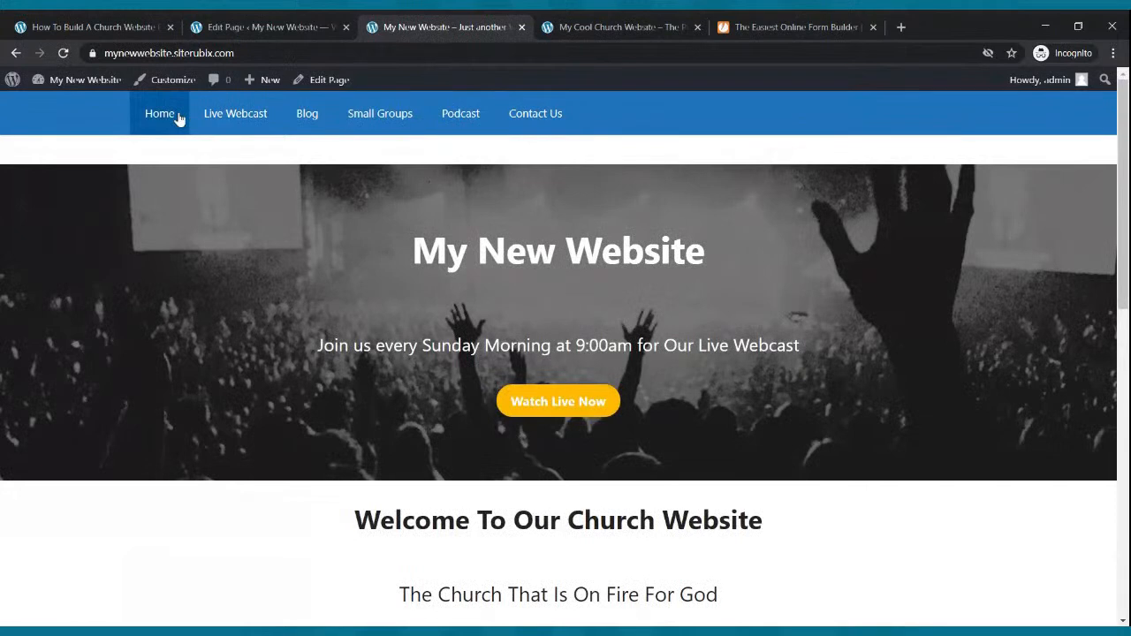
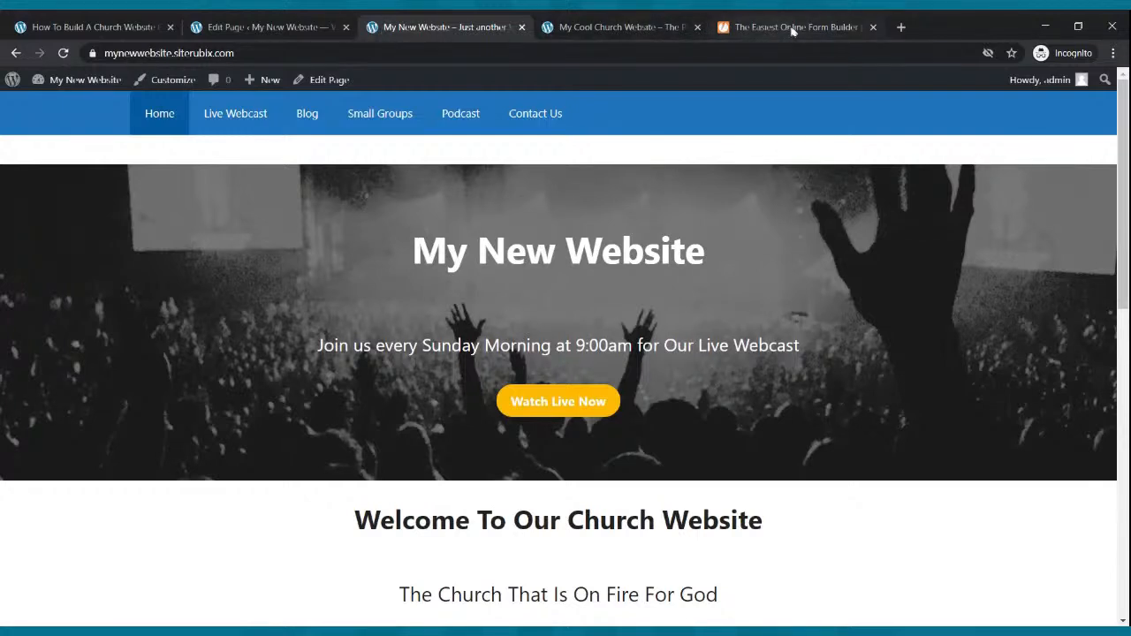
# Step: Close the online form builder page and compare the My Cool Church home page with the new website's Home page
pyautogui.click(873, 27)
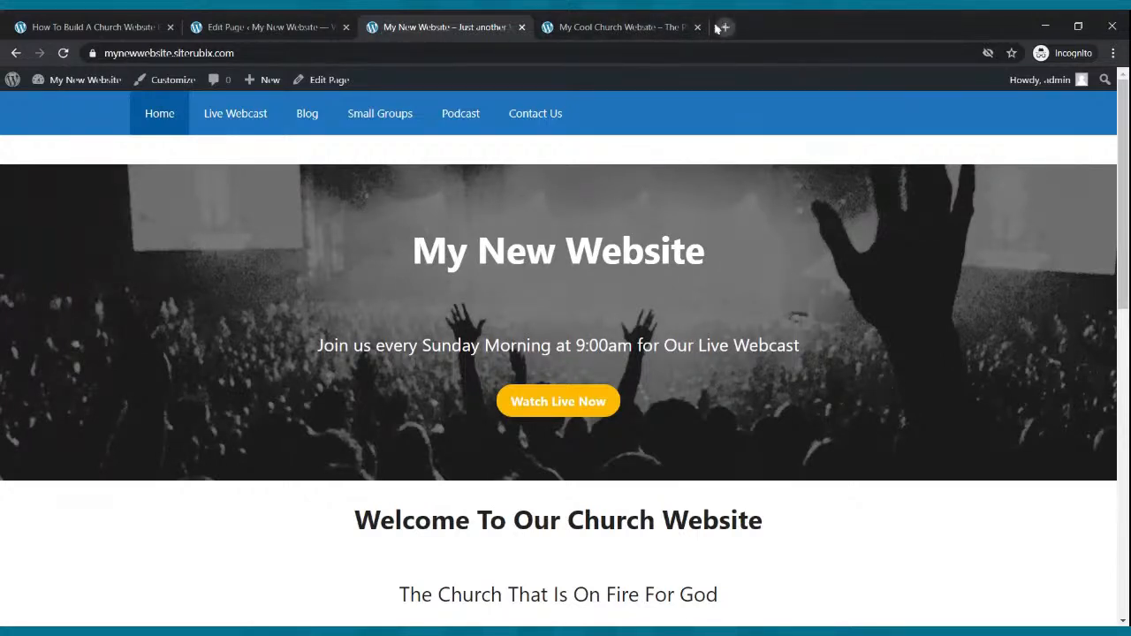
pyautogui.click(611, 34)
pyautogui.scroll(10, 682, 226)
pyautogui.scroll(-4, 682, 222)
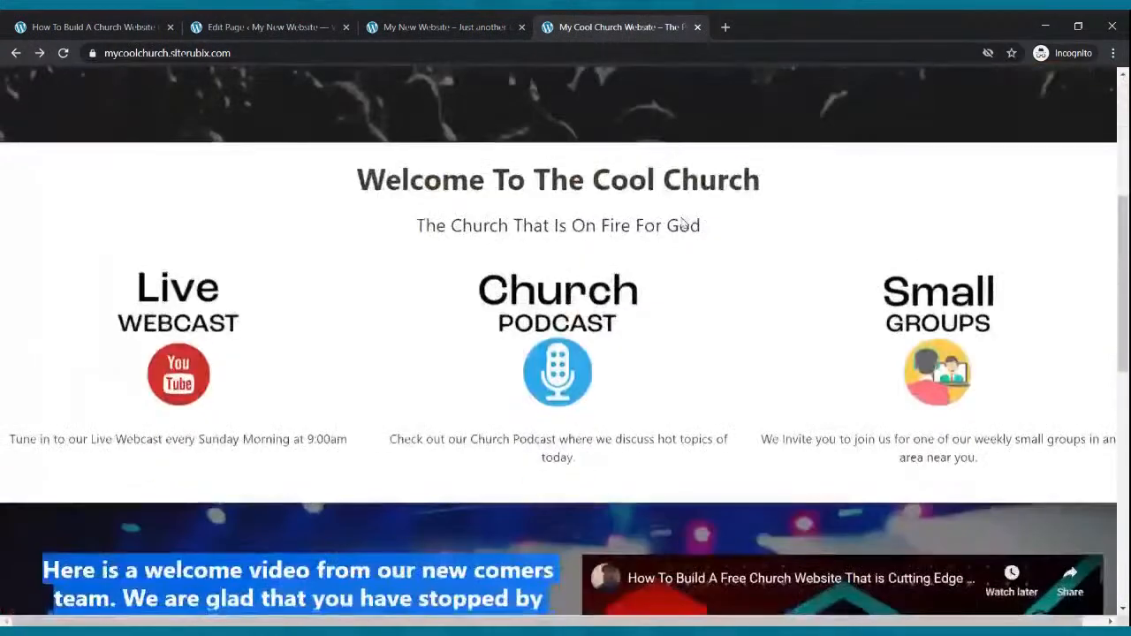
pyautogui.click(442, 28)
pyautogui.scroll(-8, 468, 177)
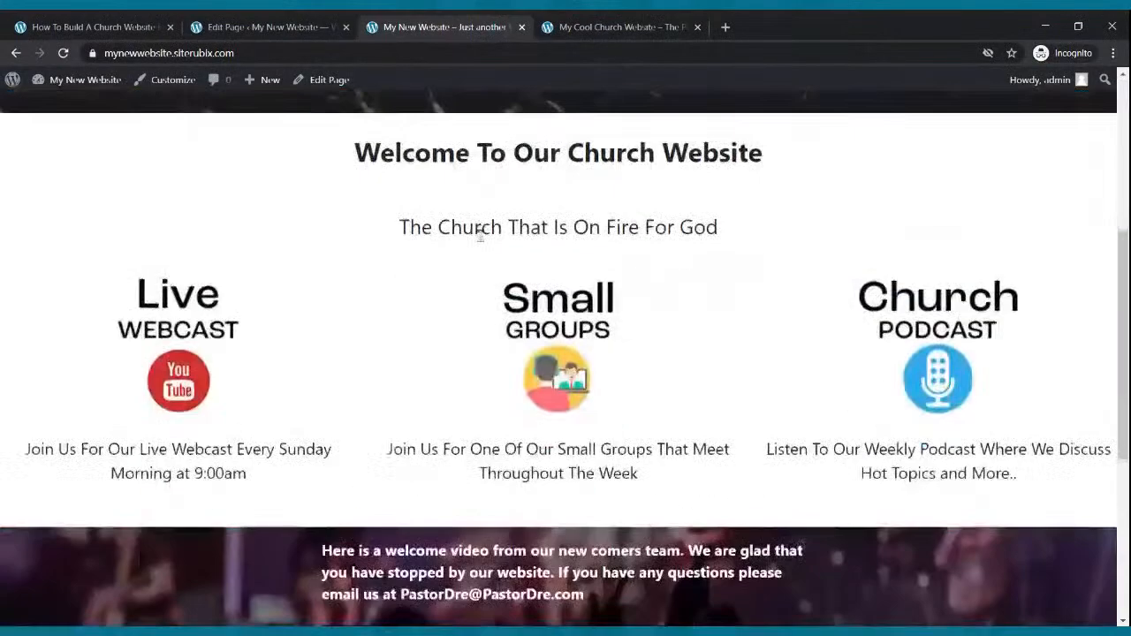
pyautogui.scroll(3, 484, 242)
pyautogui.scroll(5, 484, 241)
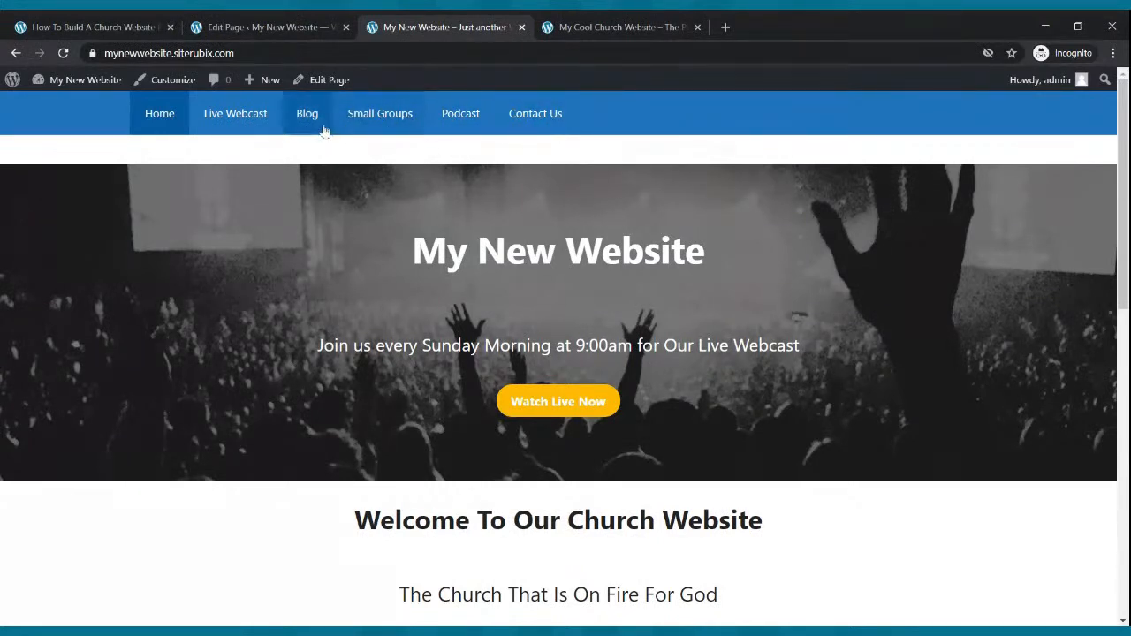
# Step: Open the live site's Live Webcast page and look over its service video and Contact Us button
pyautogui.click(248, 115)
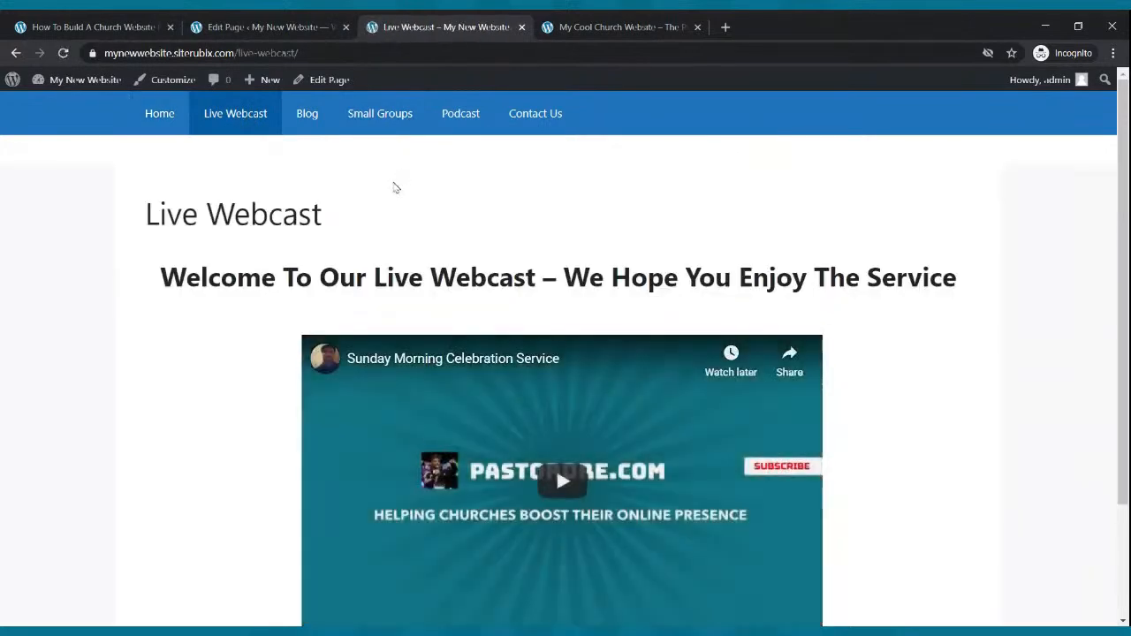
pyautogui.scroll(-3, 395, 187)
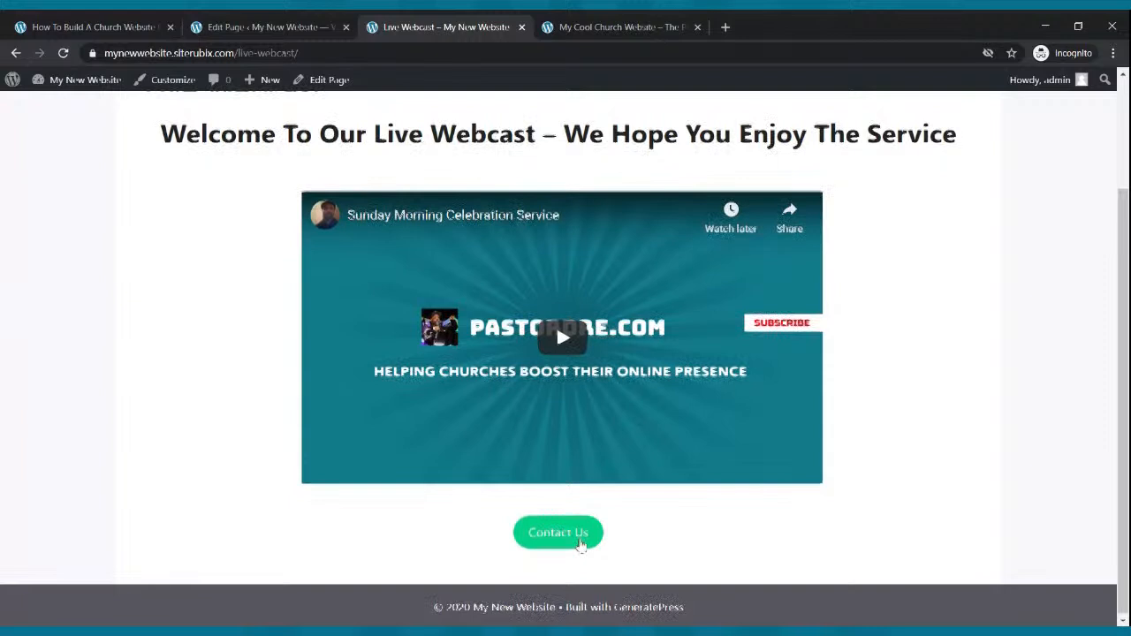
pyautogui.scroll(2, 583, 546)
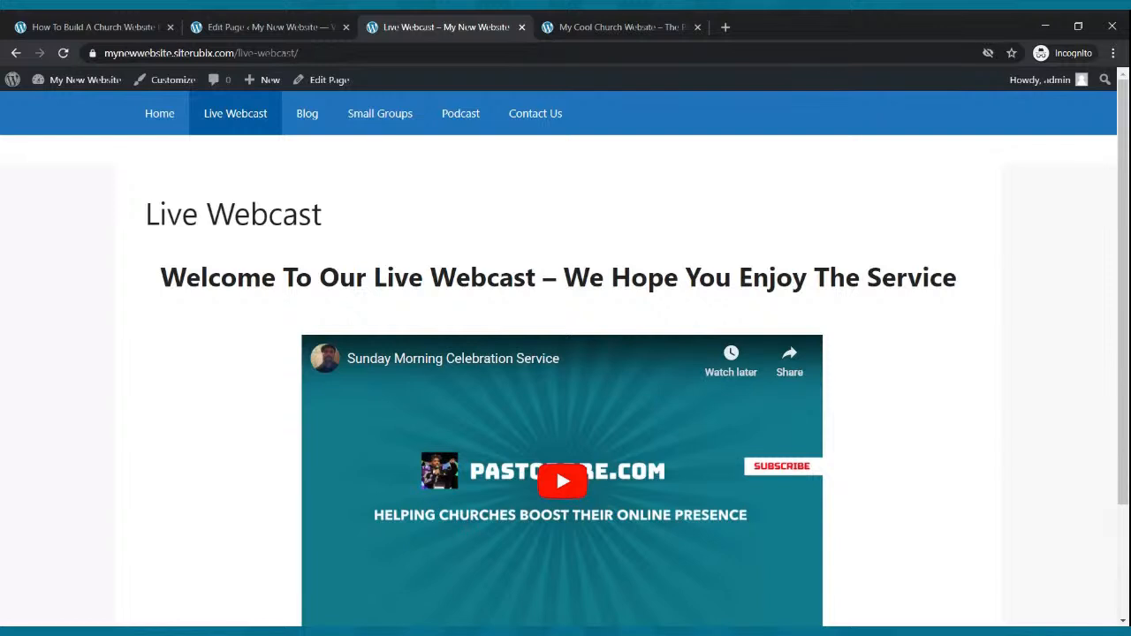
pyautogui.click(208, 631)
pyautogui.click(141, 594)
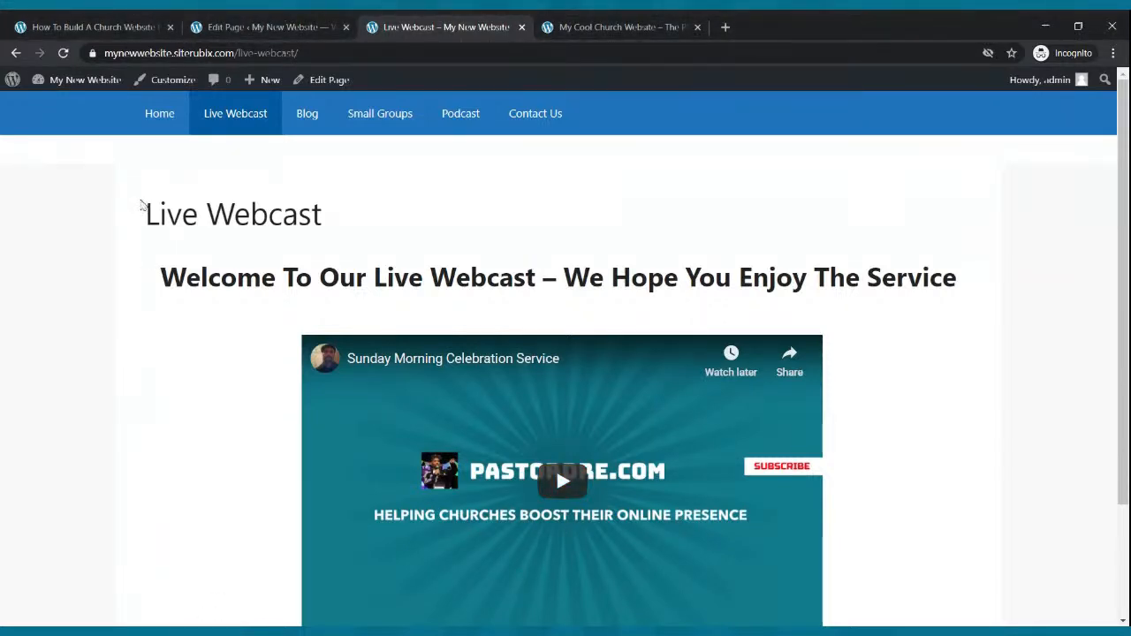